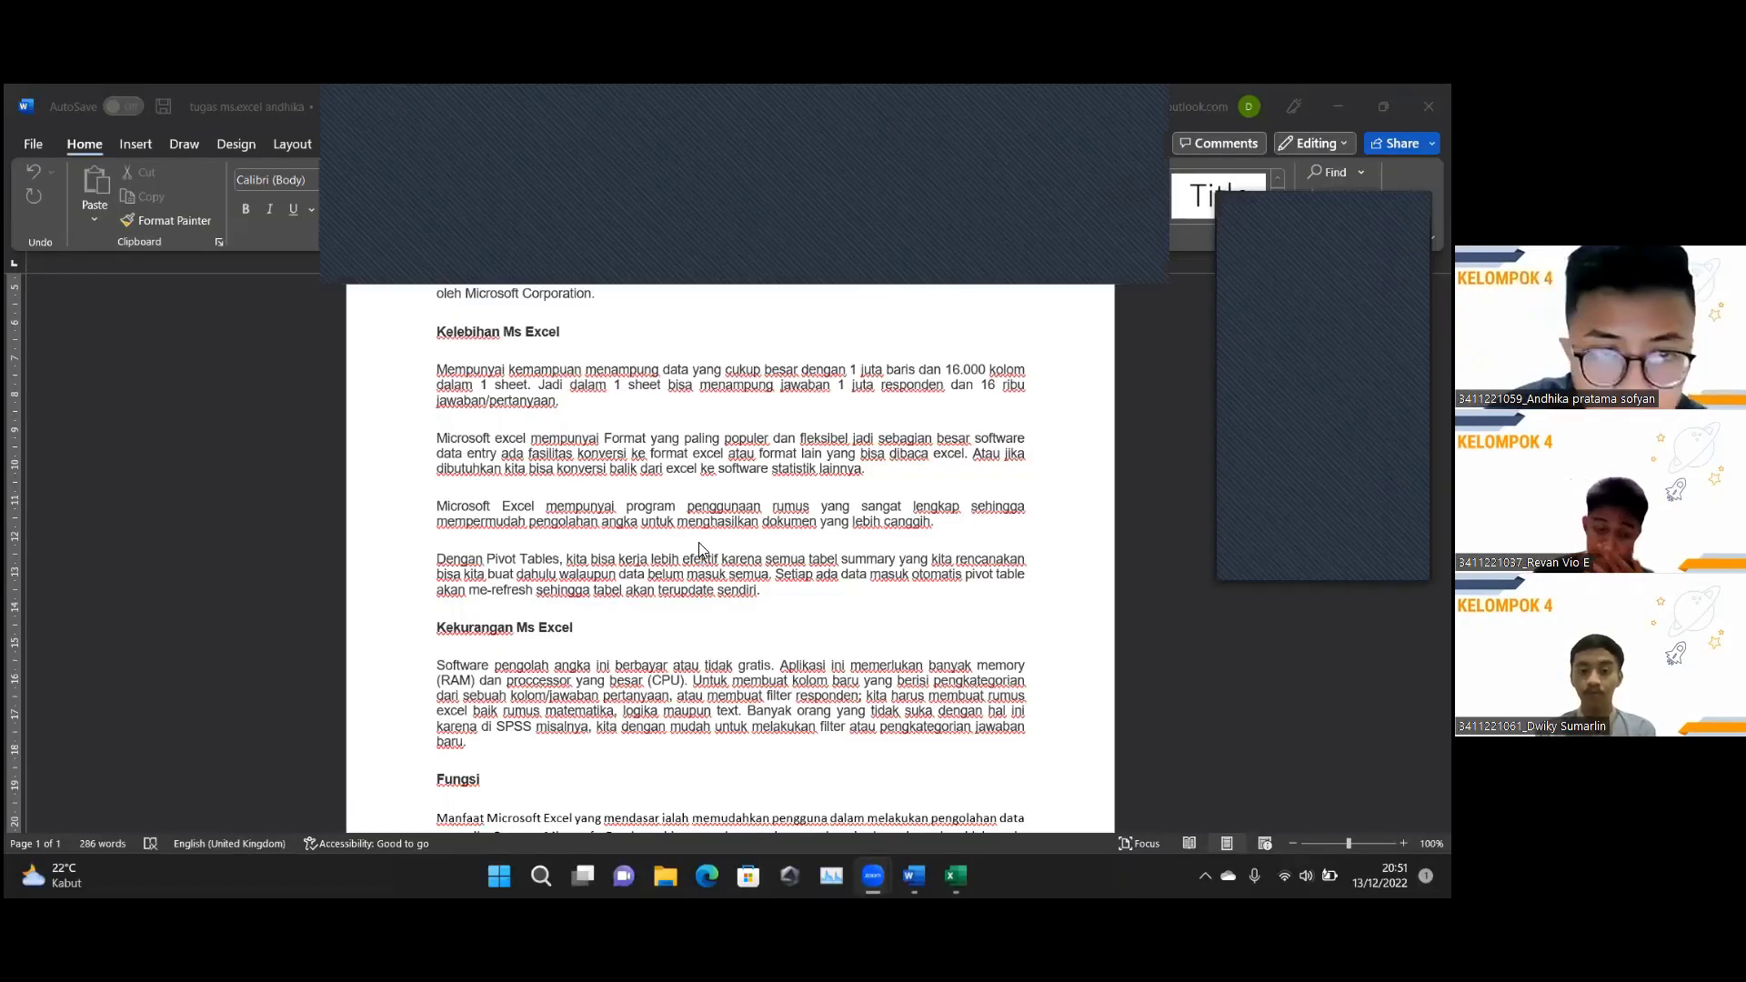
Scroll back up to the essay's title TUGAS MS.EXCEL and its Pengertian section.
{"action": "scroll", "coordinate": [698, 544], "scroll_direction": "up", "scroll_amount": 4}
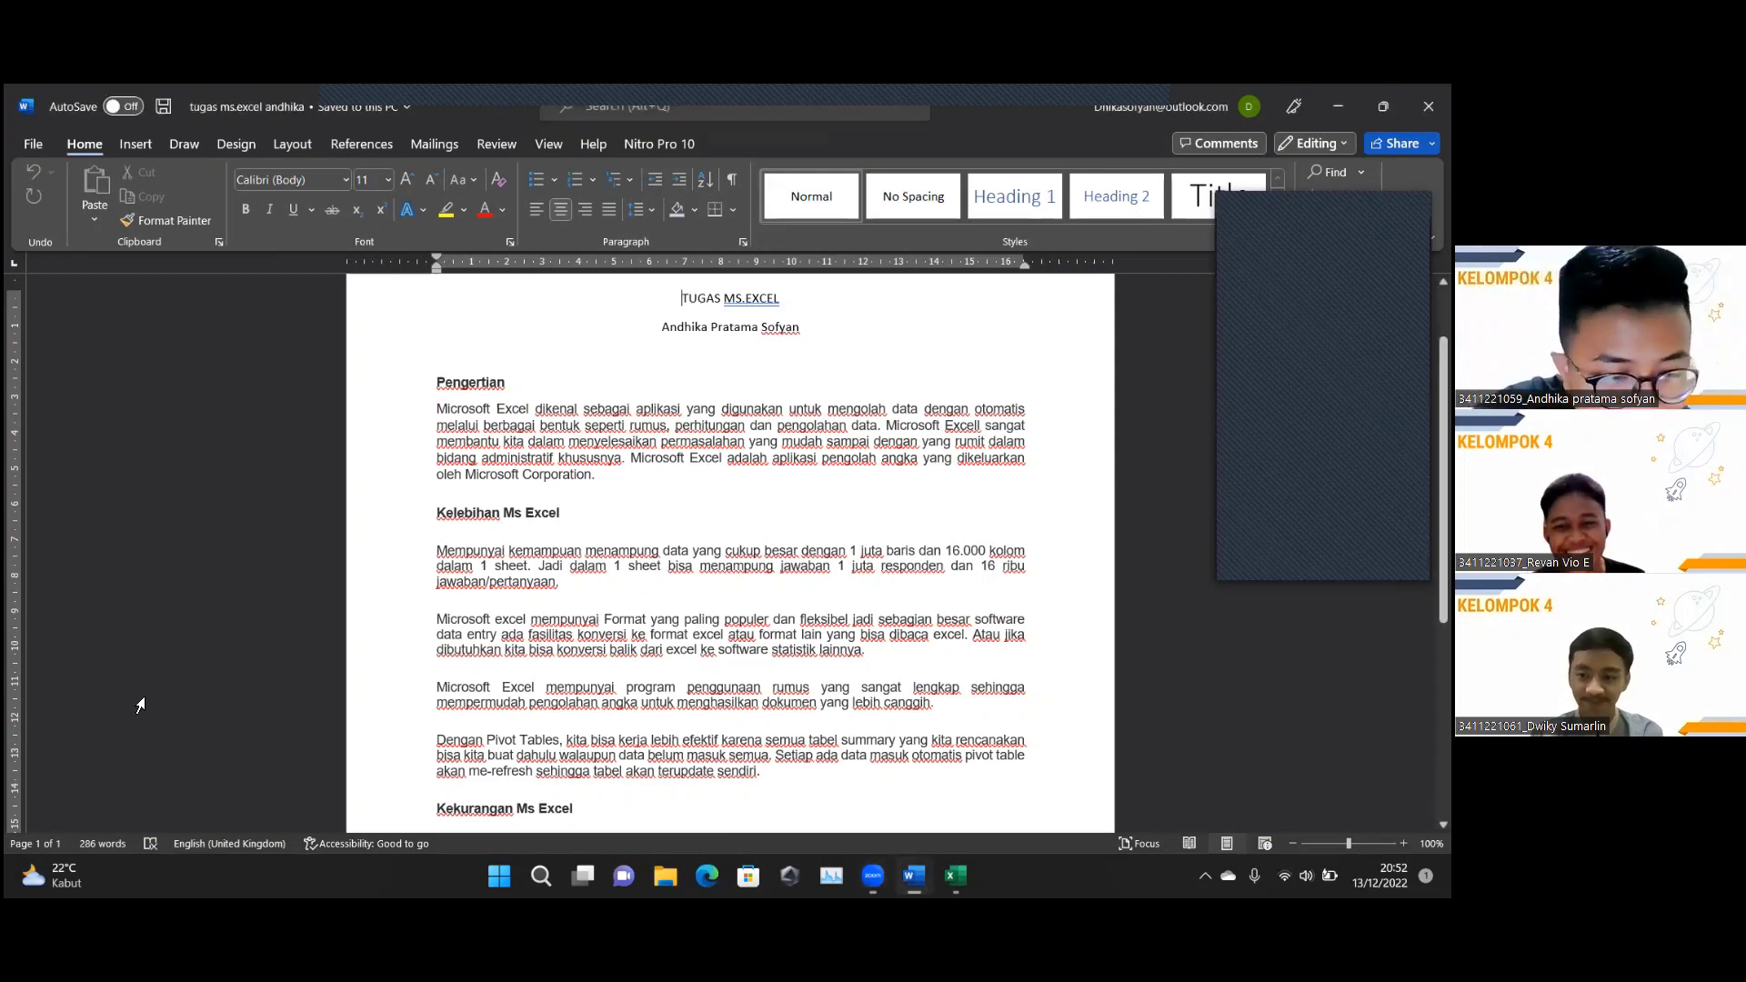
Select the first line of the 'Microsoft Excel mempunyai program…' formula paragraph.
{"action": "left_click", "coordinate": [147, 720]}
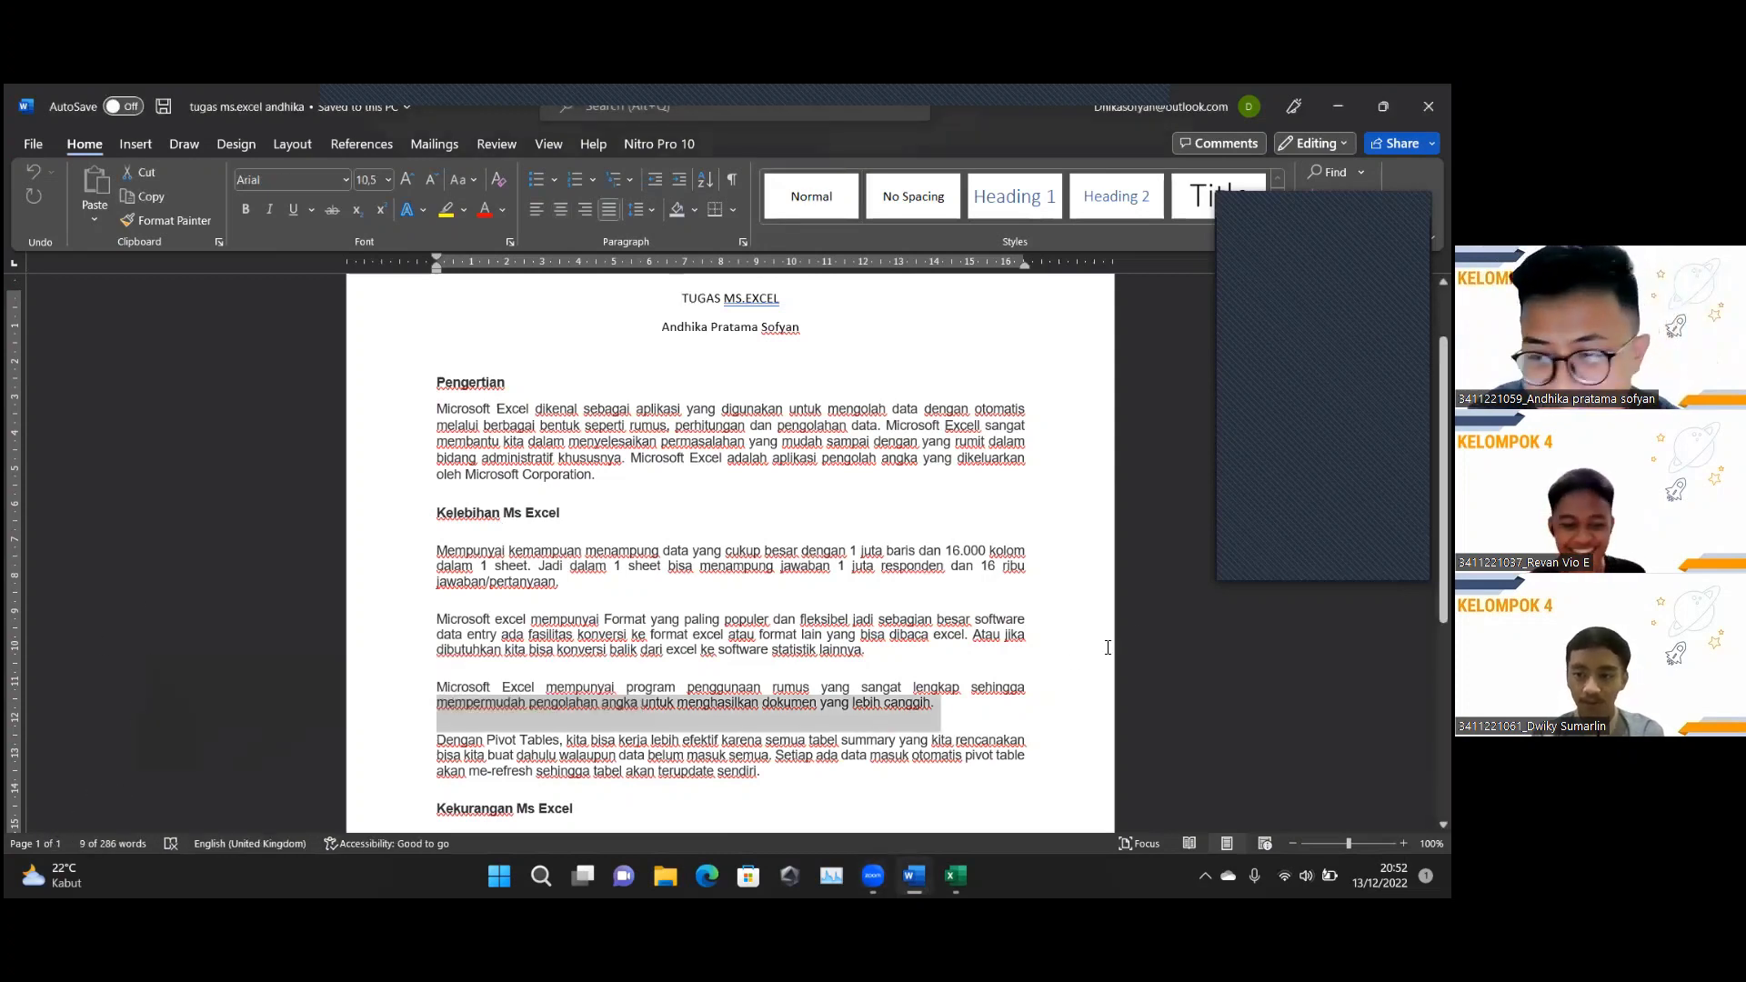
{"action": "left_click", "coordinate": [934, 703]}
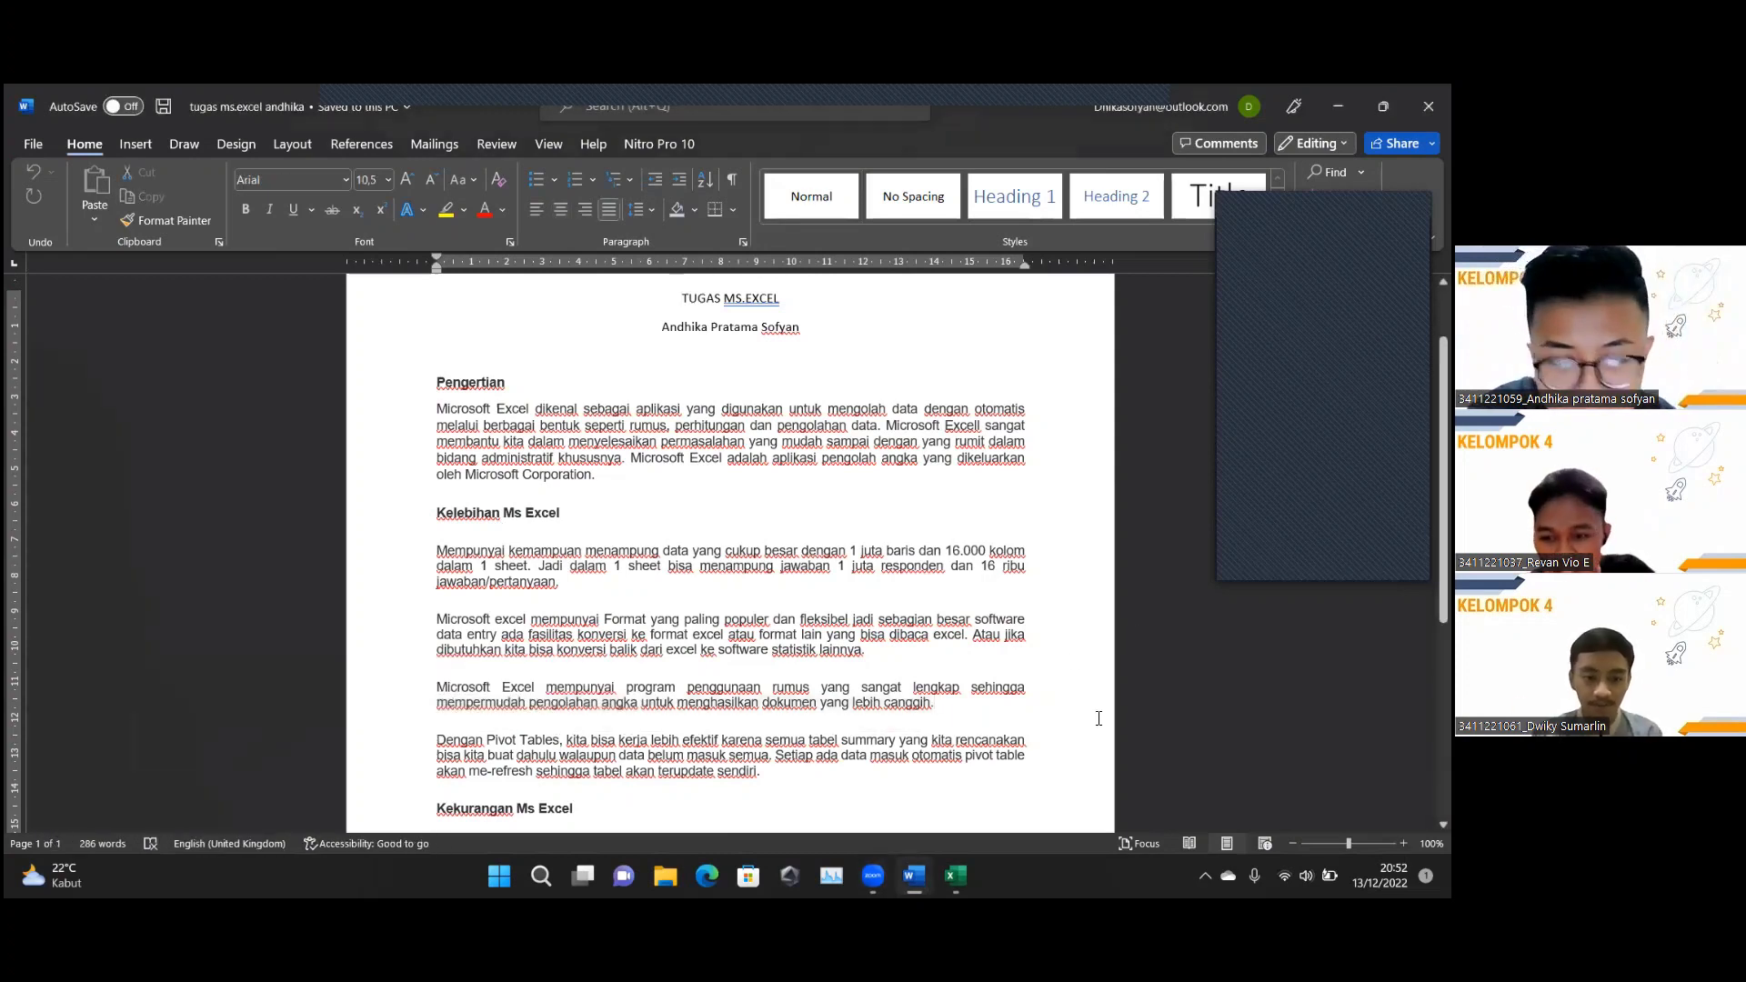
{"action": "left_click", "coordinate": [256, 603]}
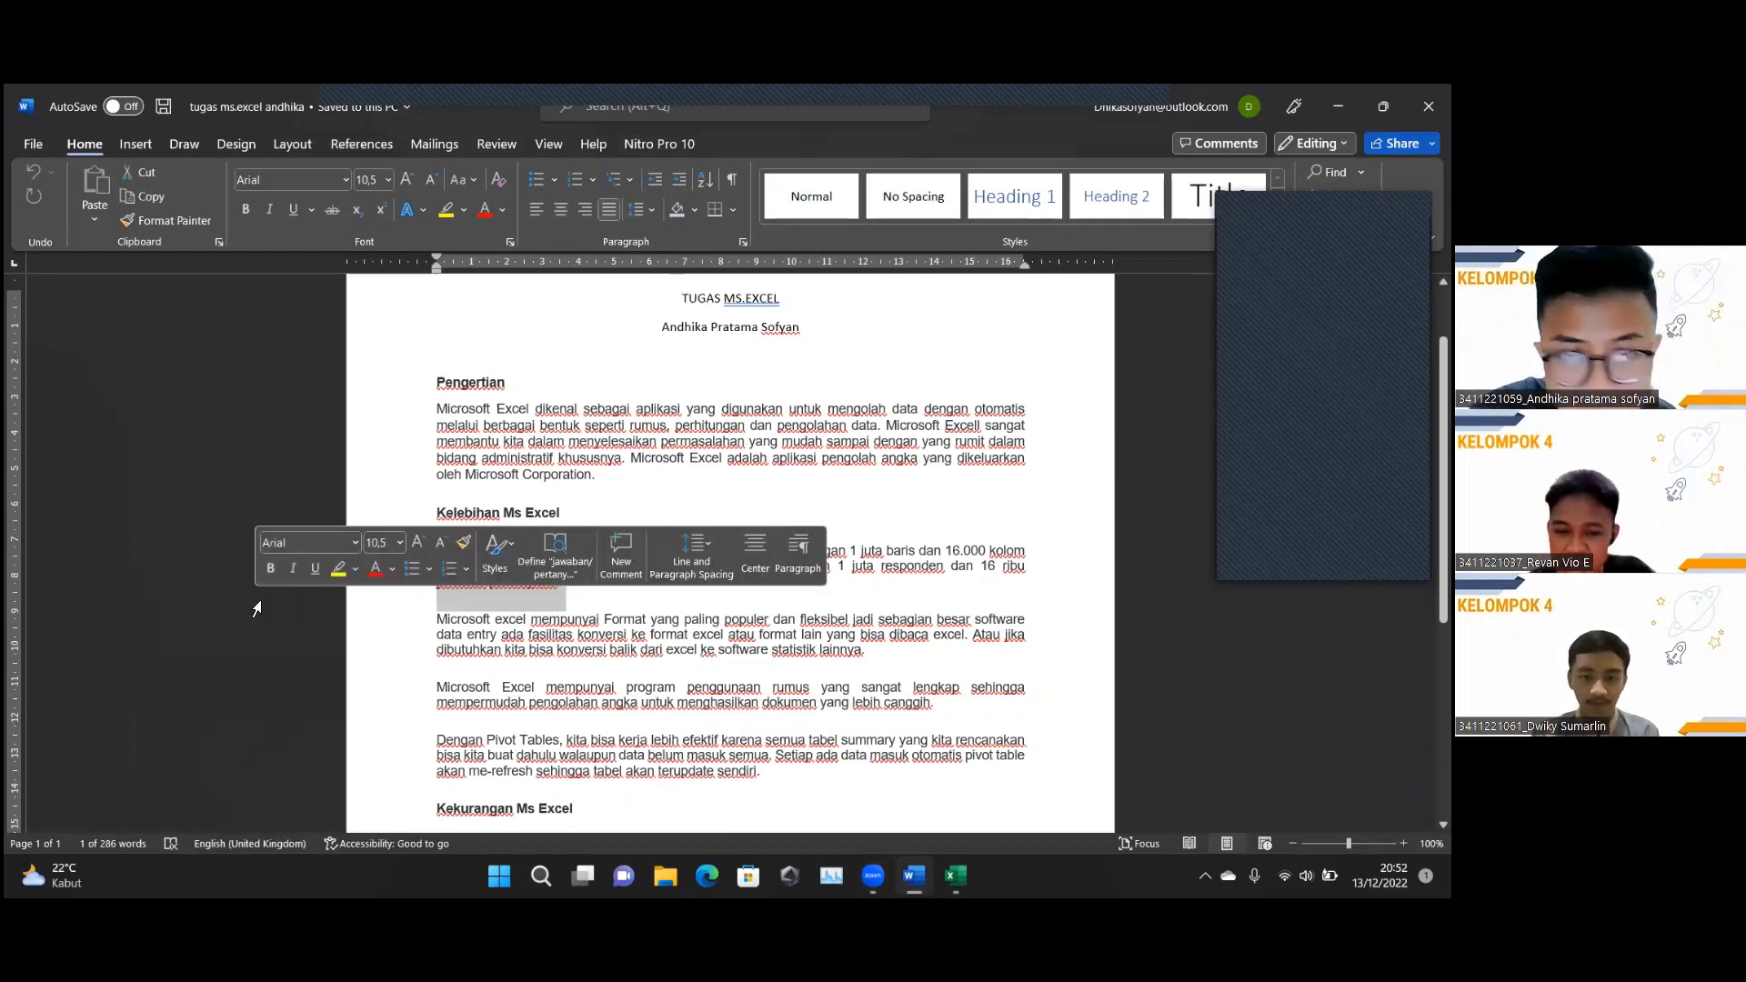
{"action": "left_click", "coordinate": [217, 693]}
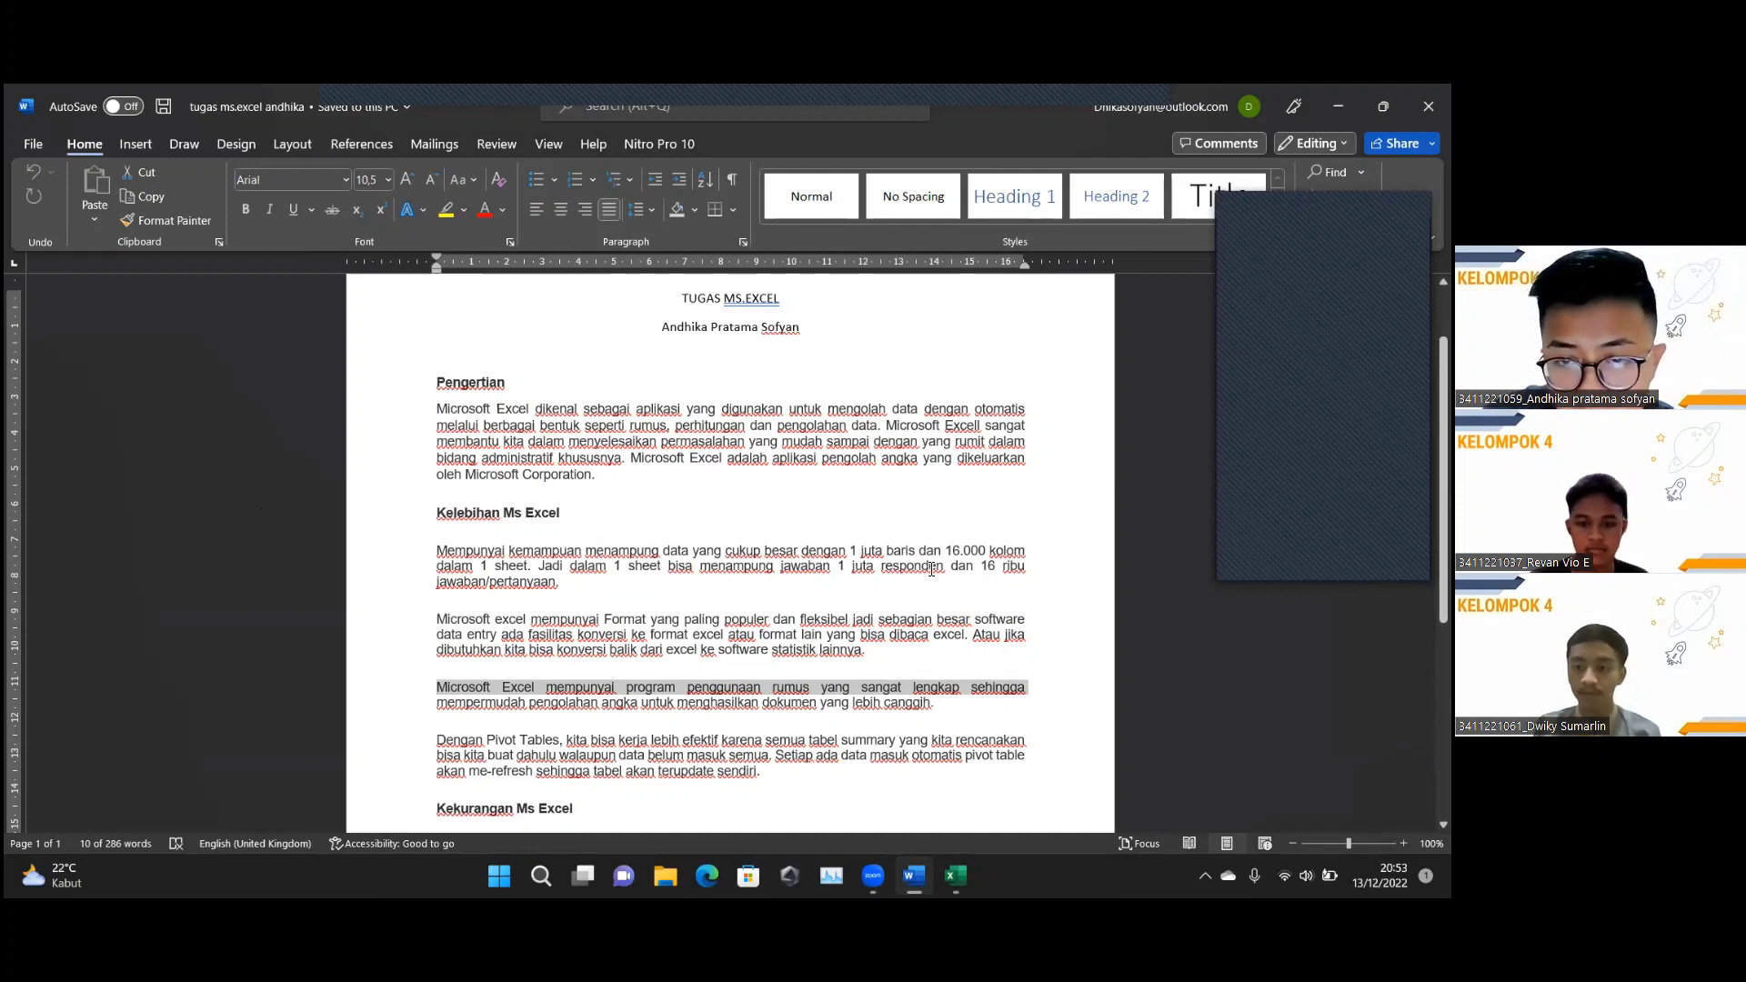
Scroll down through the Kekurangan Ms Excel section into the Fungsi section.
{"action": "scroll", "coordinate": [548, 532], "scroll_direction": "down", "scroll_amount": 1}
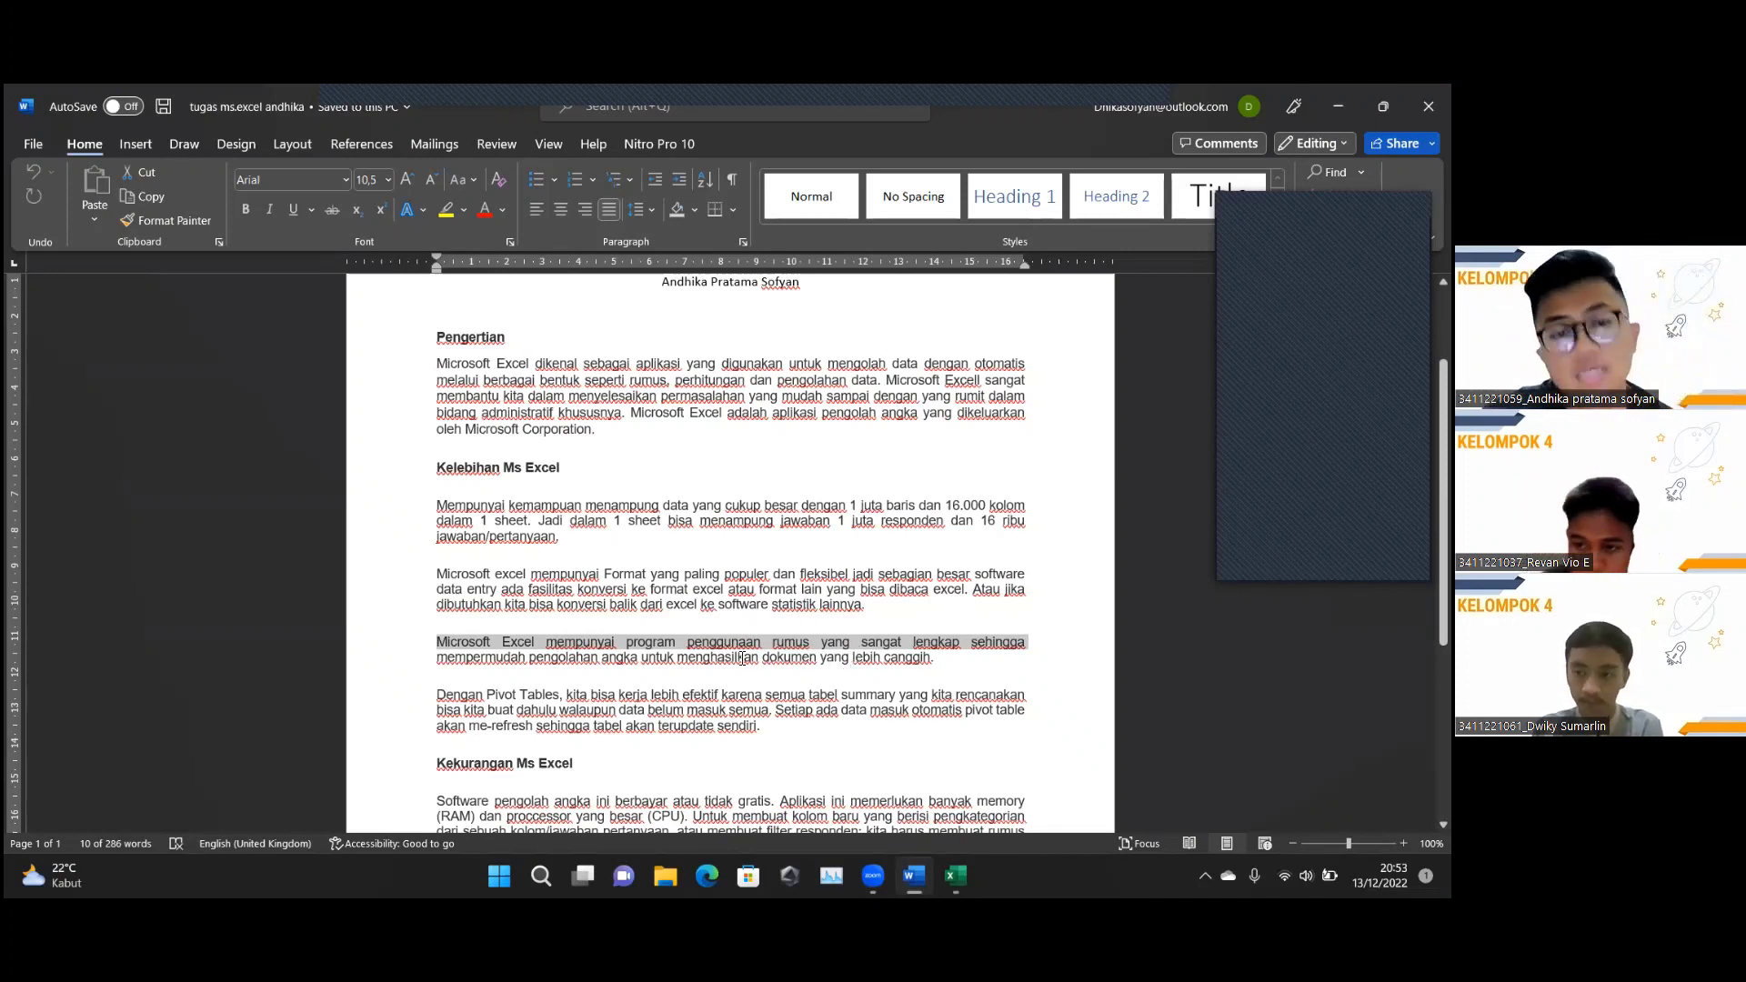
{"action": "scroll", "coordinate": [742, 657], "scroll_direction": "down", "scroll_amount": 1}
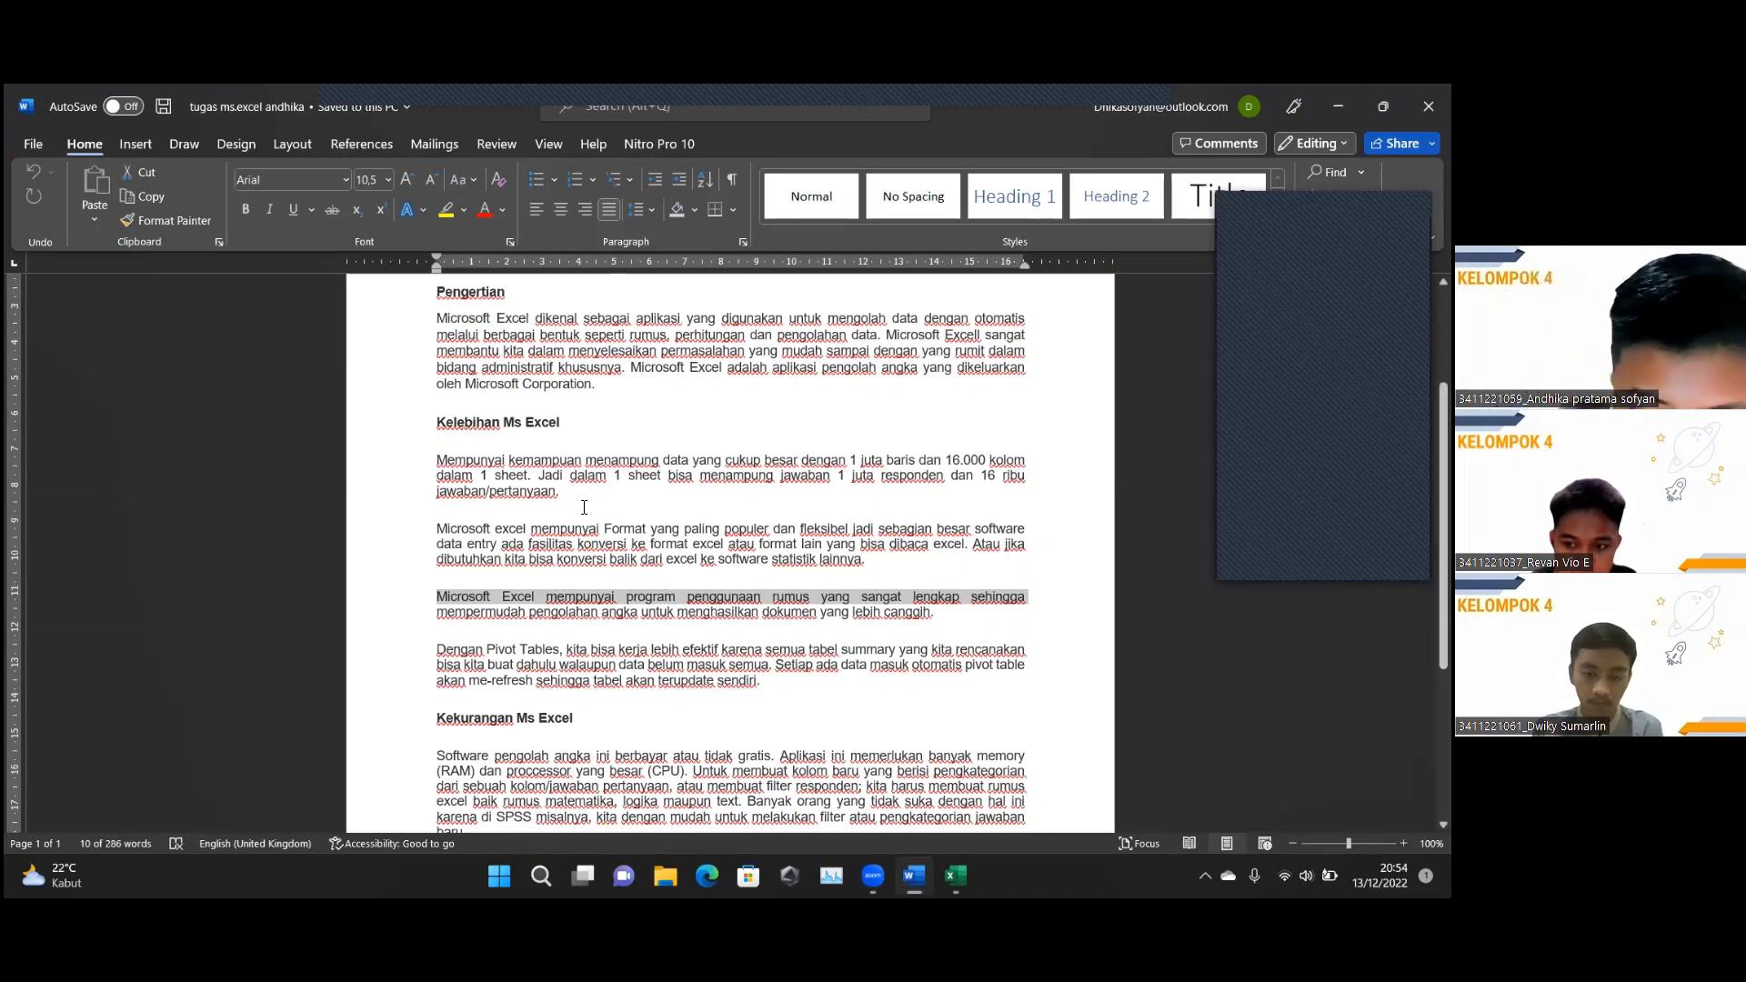
{"action": "scroll", "coordinate": [591, 509], "scroll_direction": "down", "scroll_amount": 2}
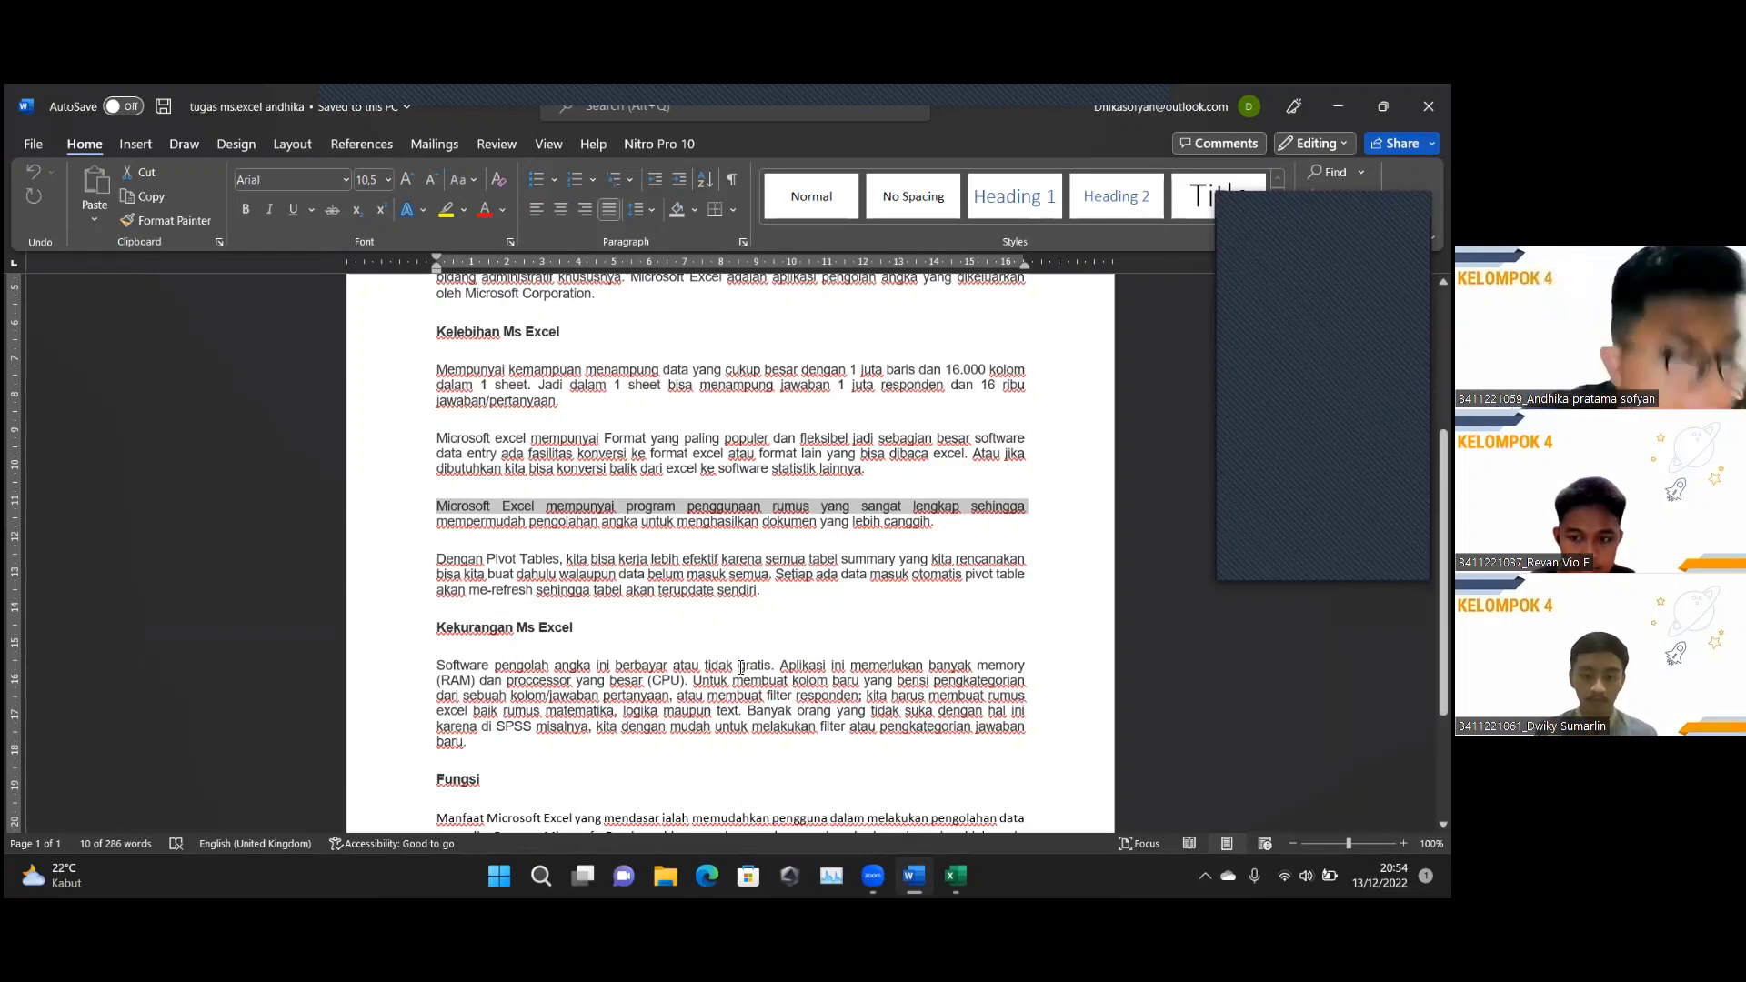
{"action": "scroll", "coordinate": [647, 697], "scroll_direction": "down", "scroll_amount": 1}
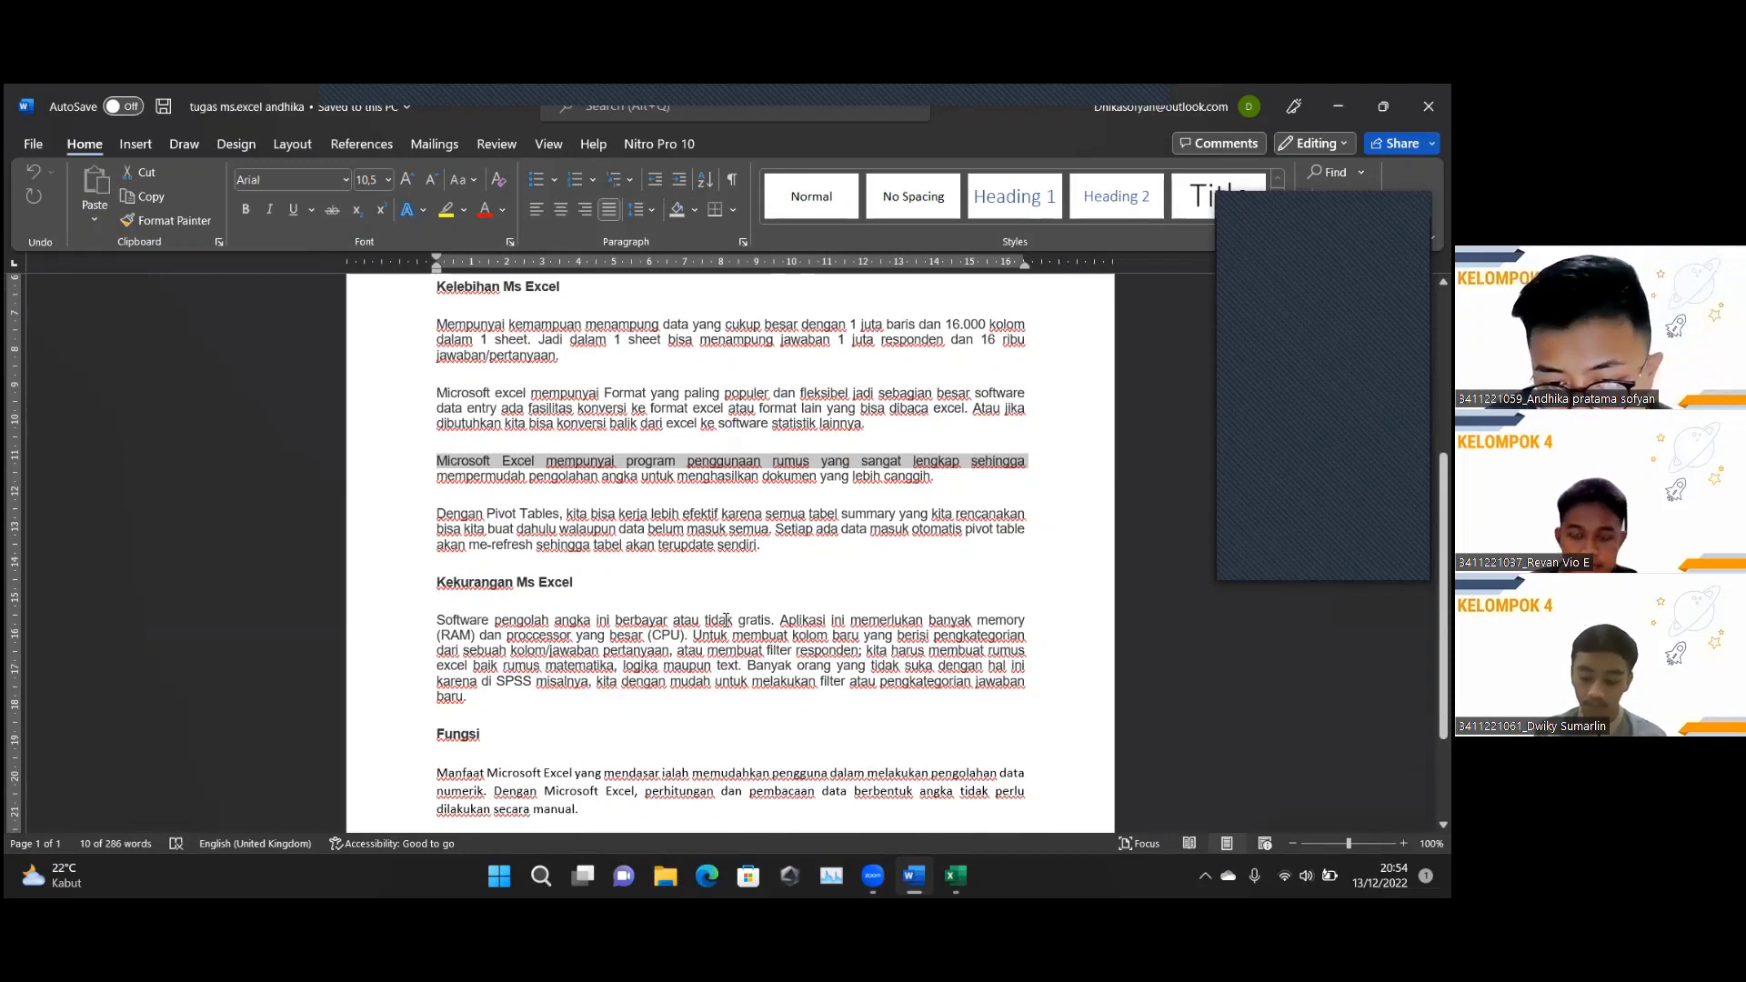
Scroll to the end of the Word essay before moving to Excel's Book1 workbook.
{"action": "scroll", "coordinate": [702, 673], "scroll_direction": "down", "scroll_amount": 1}
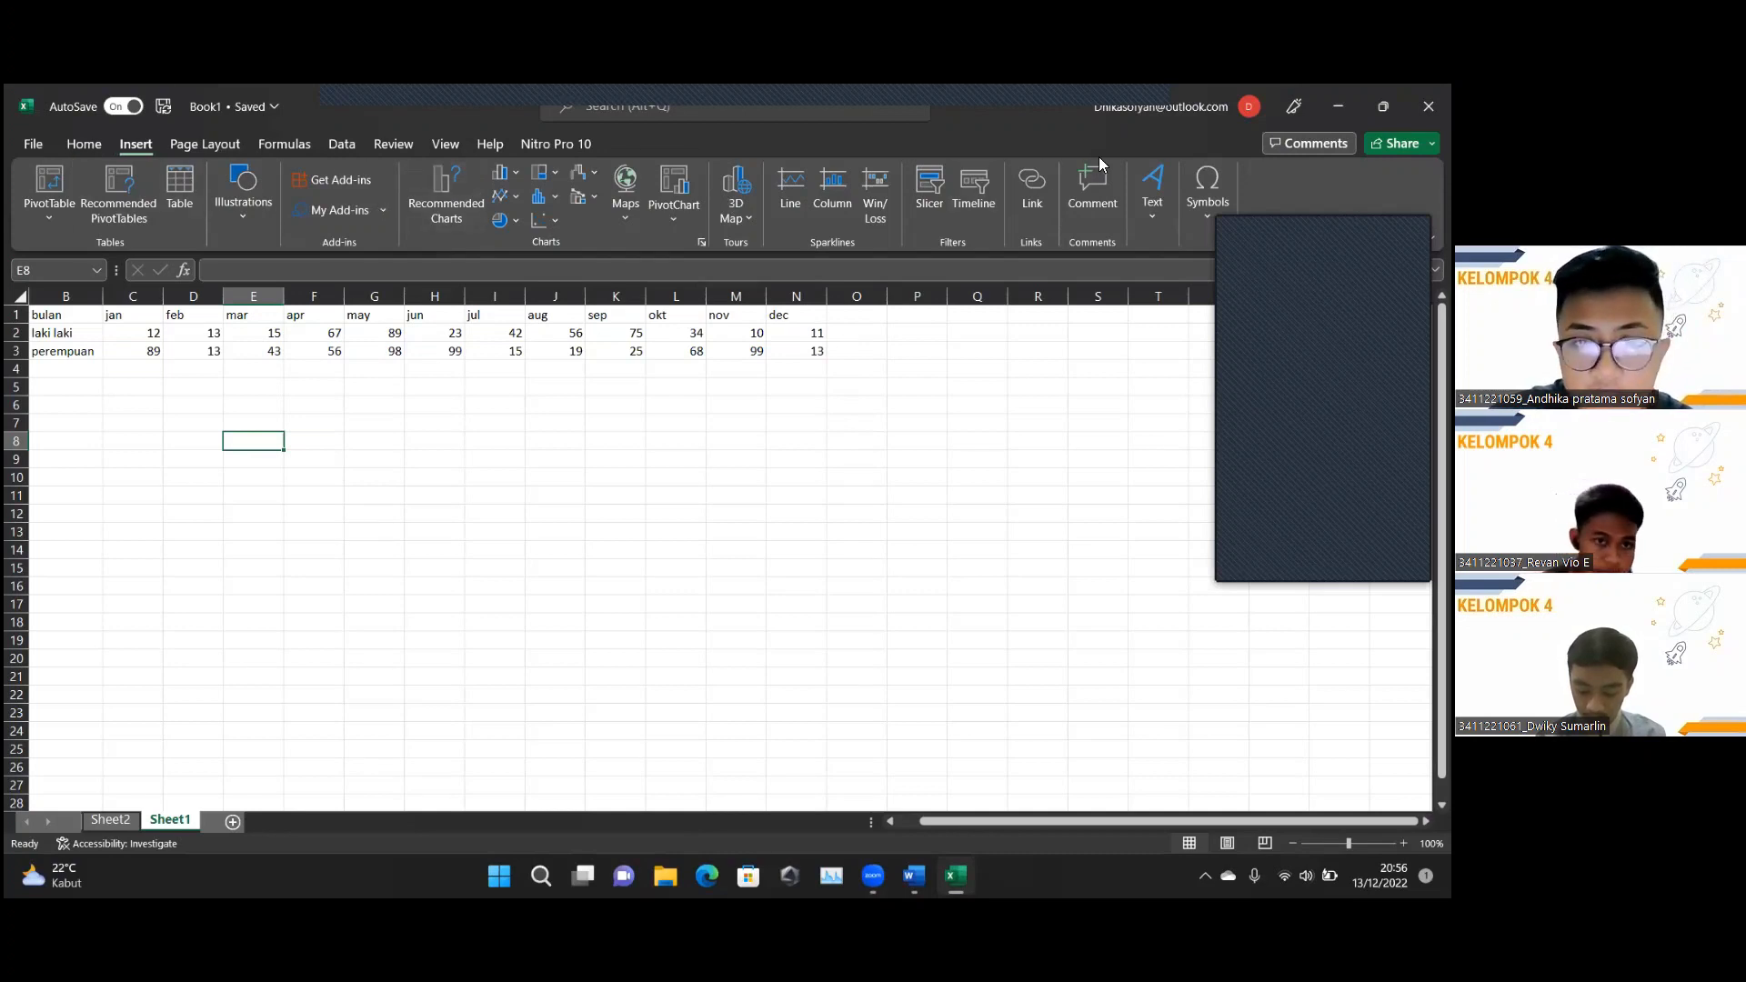
Select cell E3 (value 43) in the jan–dec laki laki/perempuan table and scroll back to column A.
{"action": "left_click", "coordinate": [83, 146]}
{"action": "left_click", "coordinate": [129, 144]}
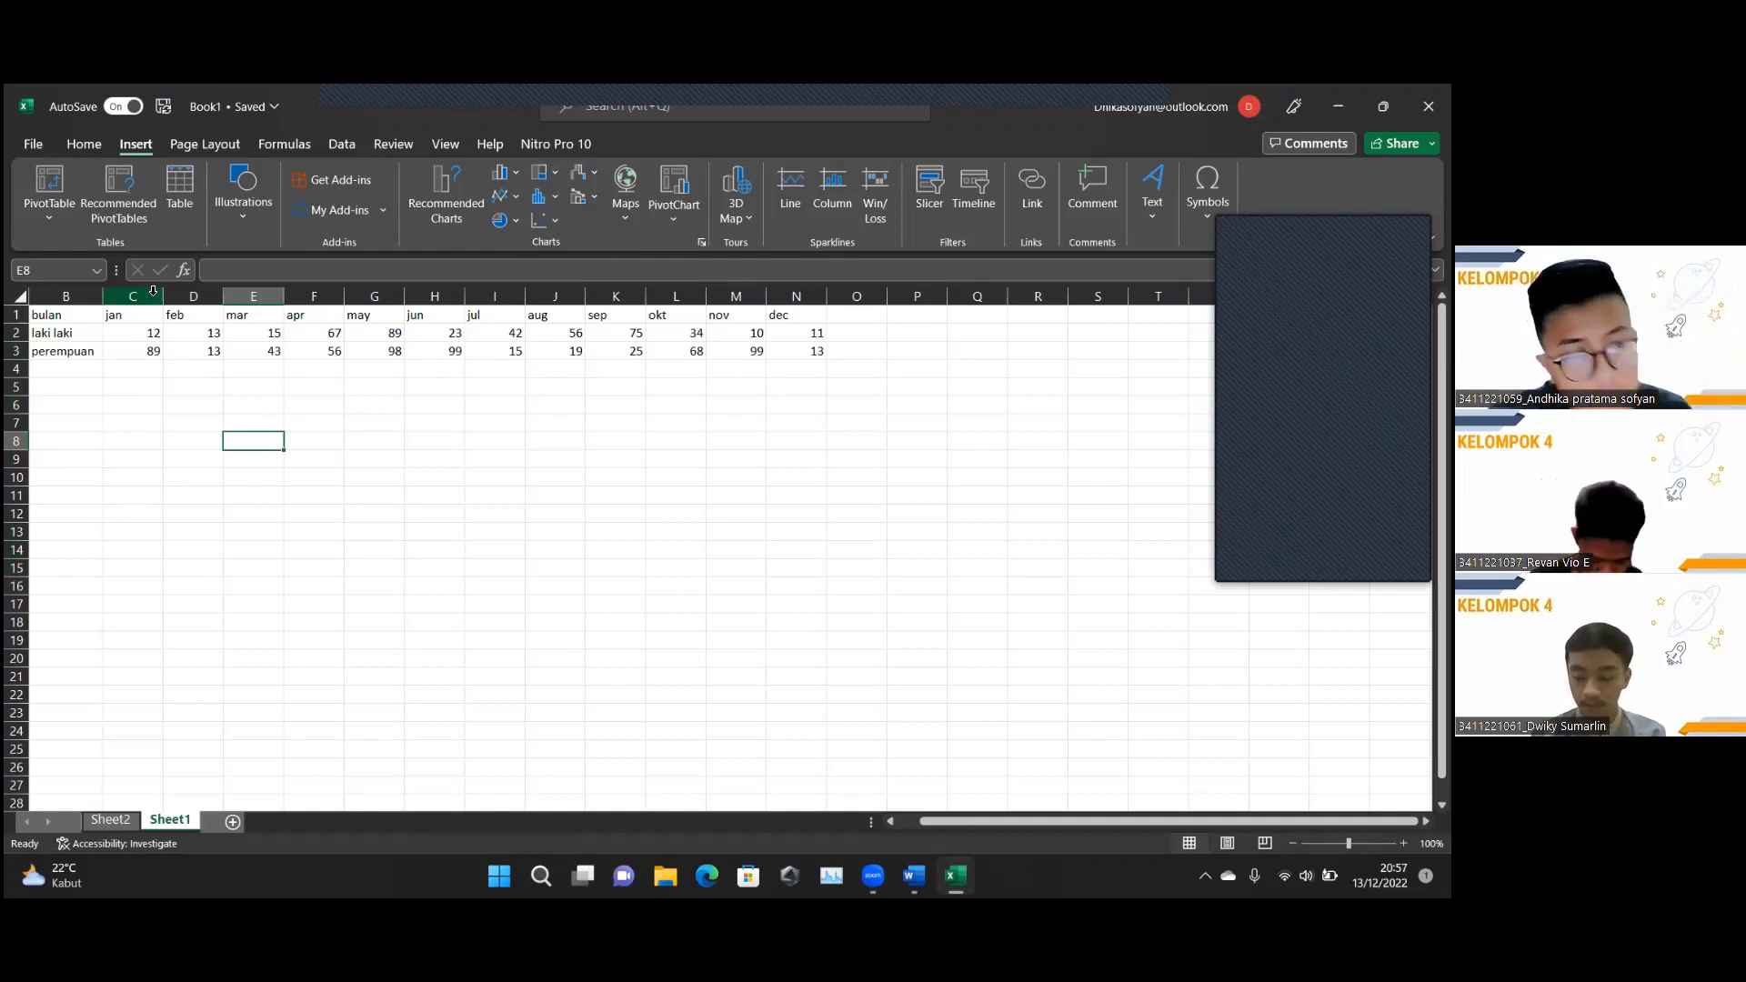
{"action": "left_click", "coordinate": [266, 351]}
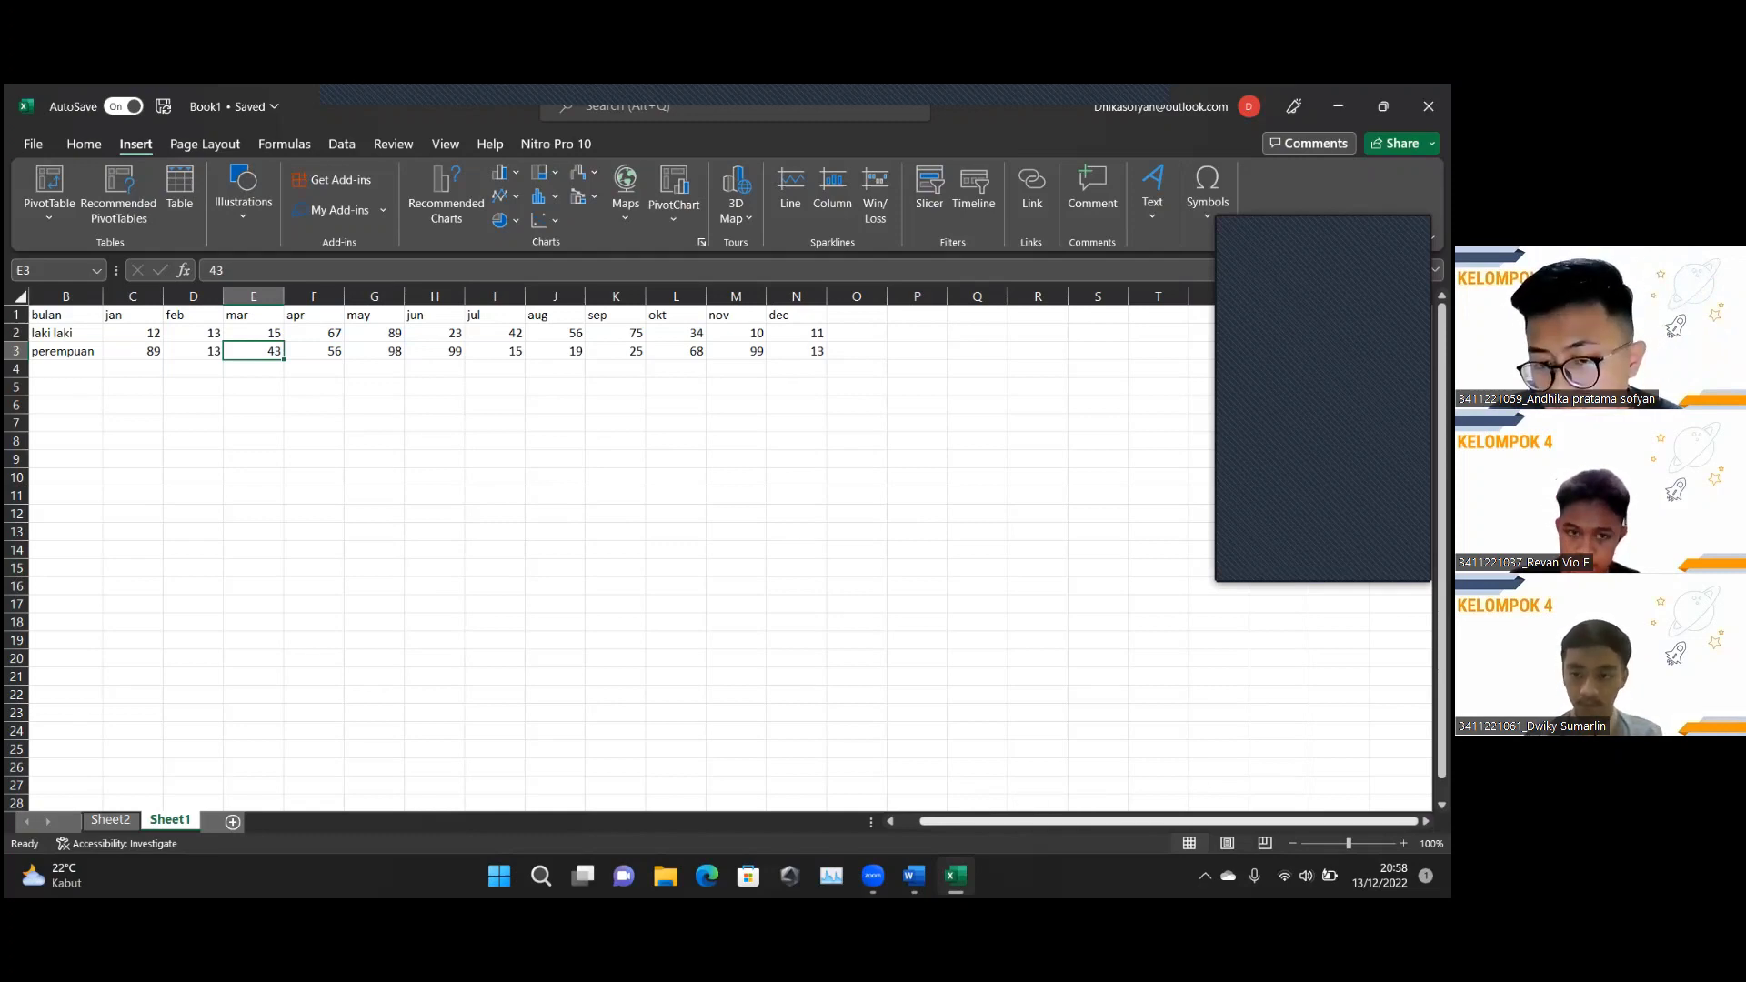
{"action": "left_click_drag", "start_coordinate": [1351, 821], "coordinate": [1330, 821]}
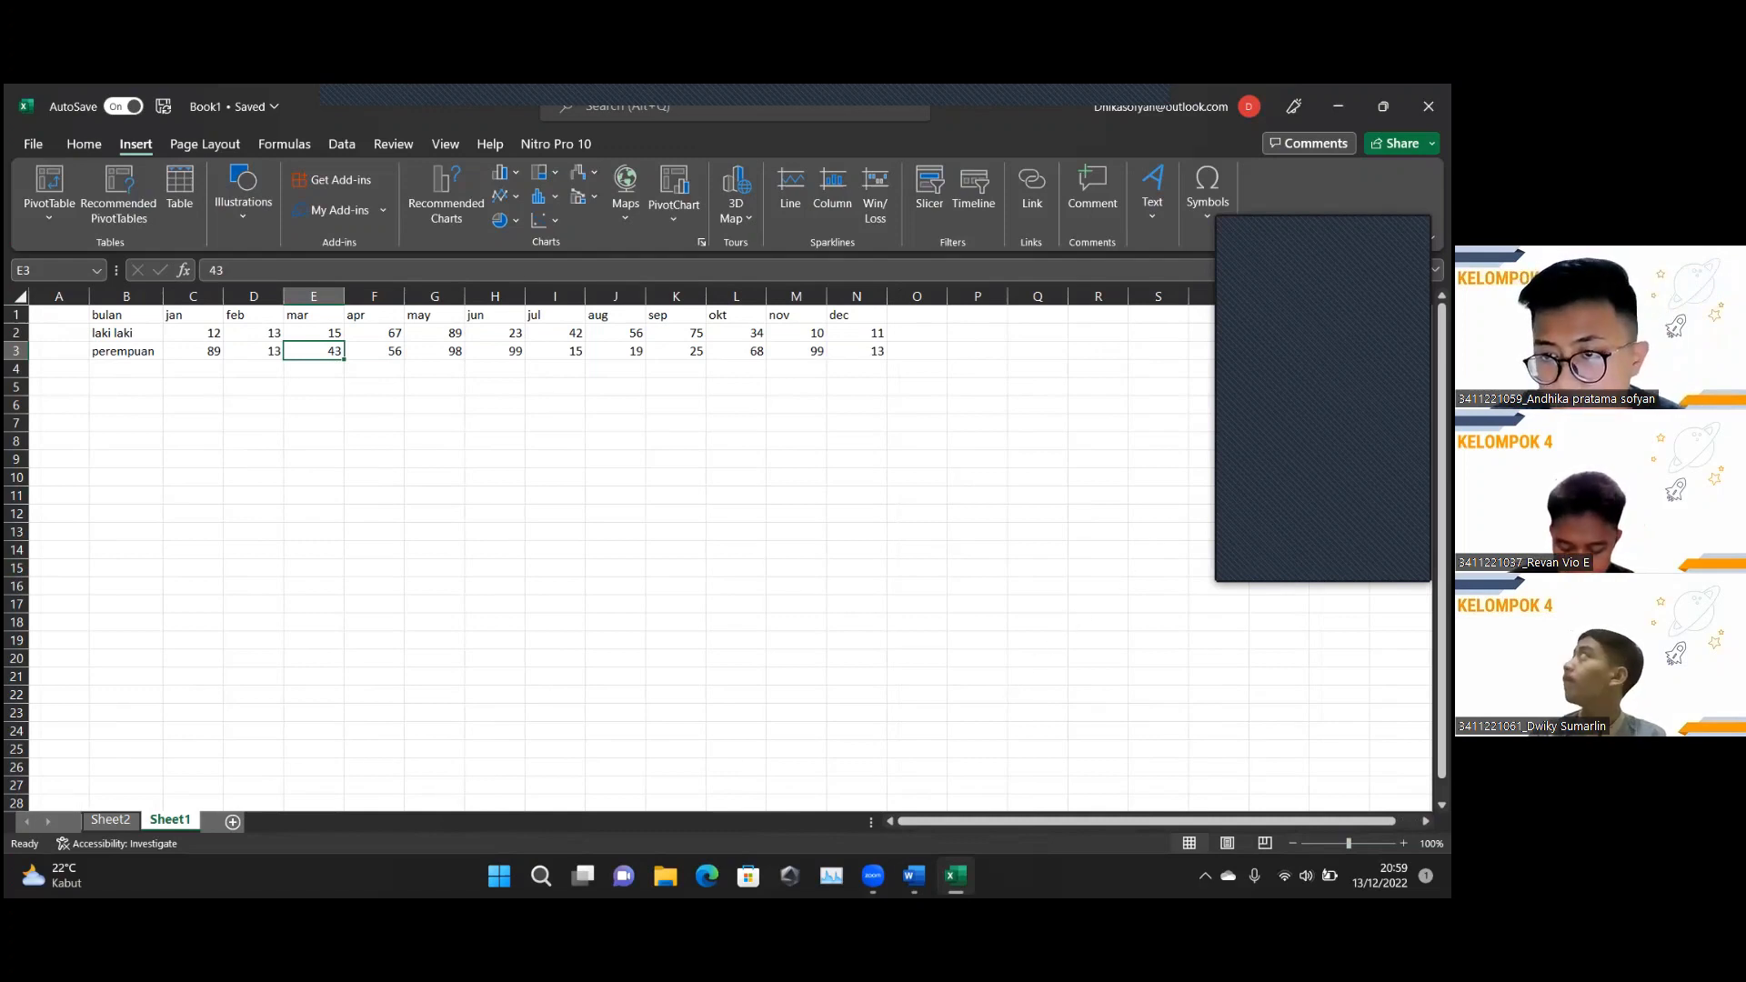
{"action": "left_click_drag", "start_coordinate": [1441, 382], "coordinate": [1442, 393]}
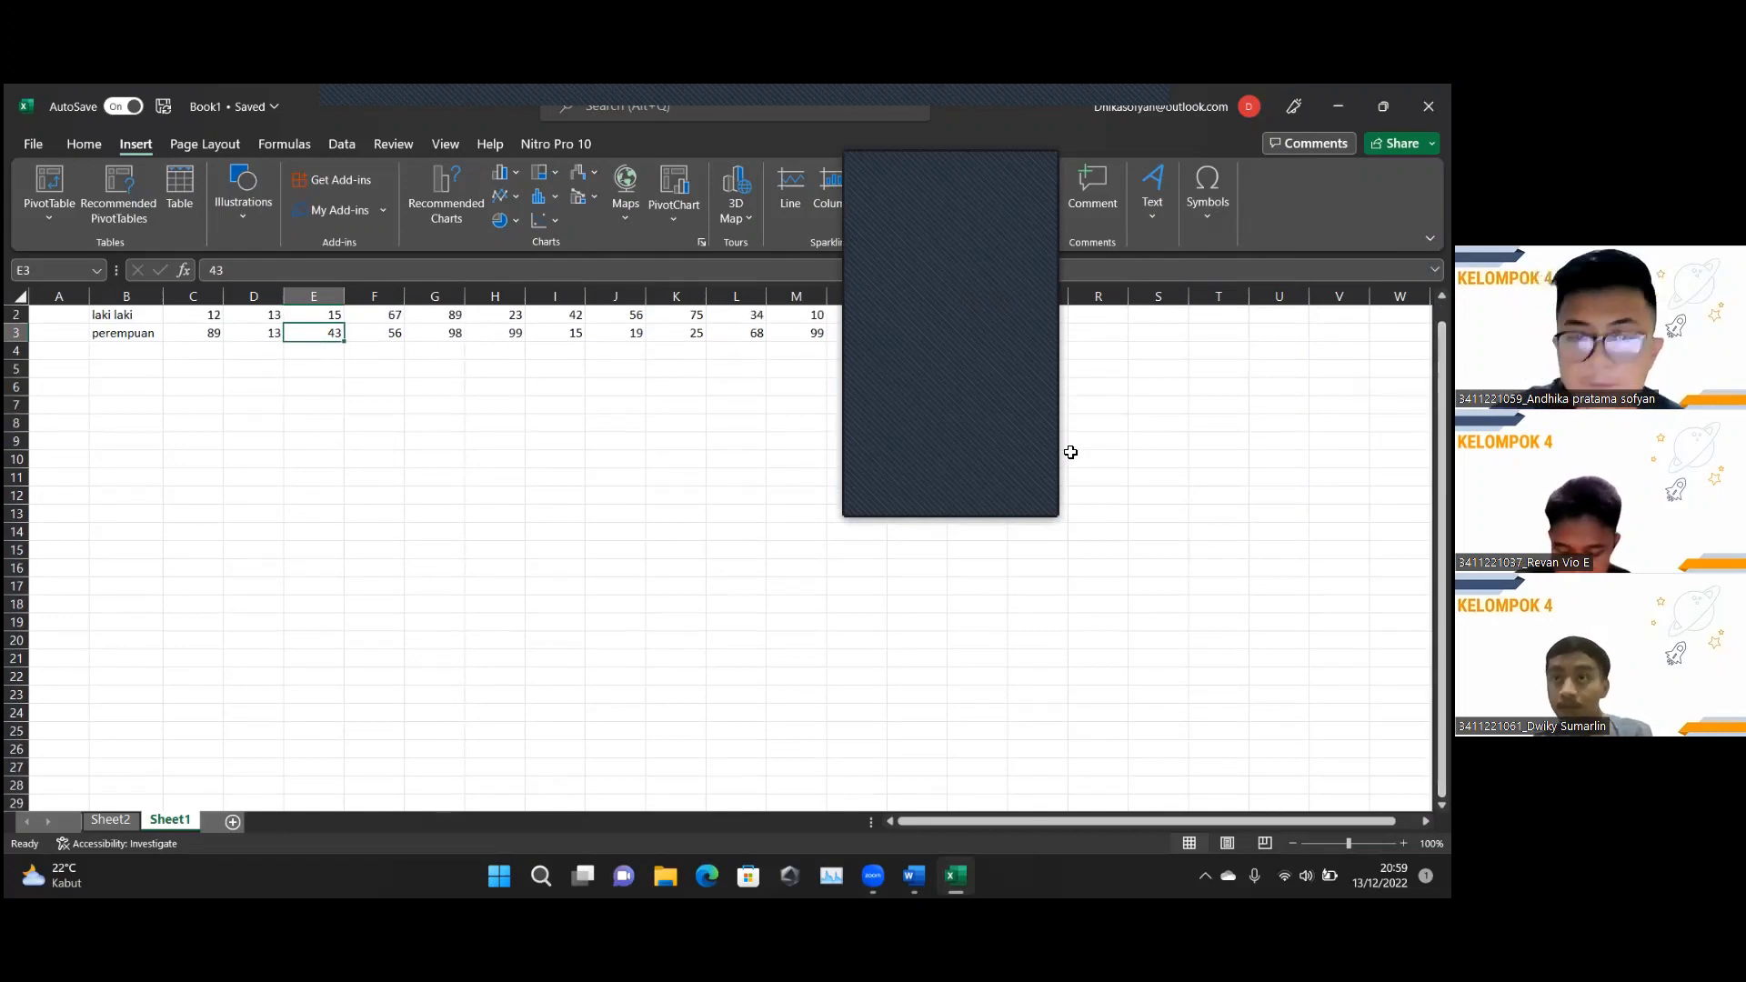
{"action": "scroll", "coordinate": [727, 545], "scroll_direction": "right", "scroll_amount": 1}
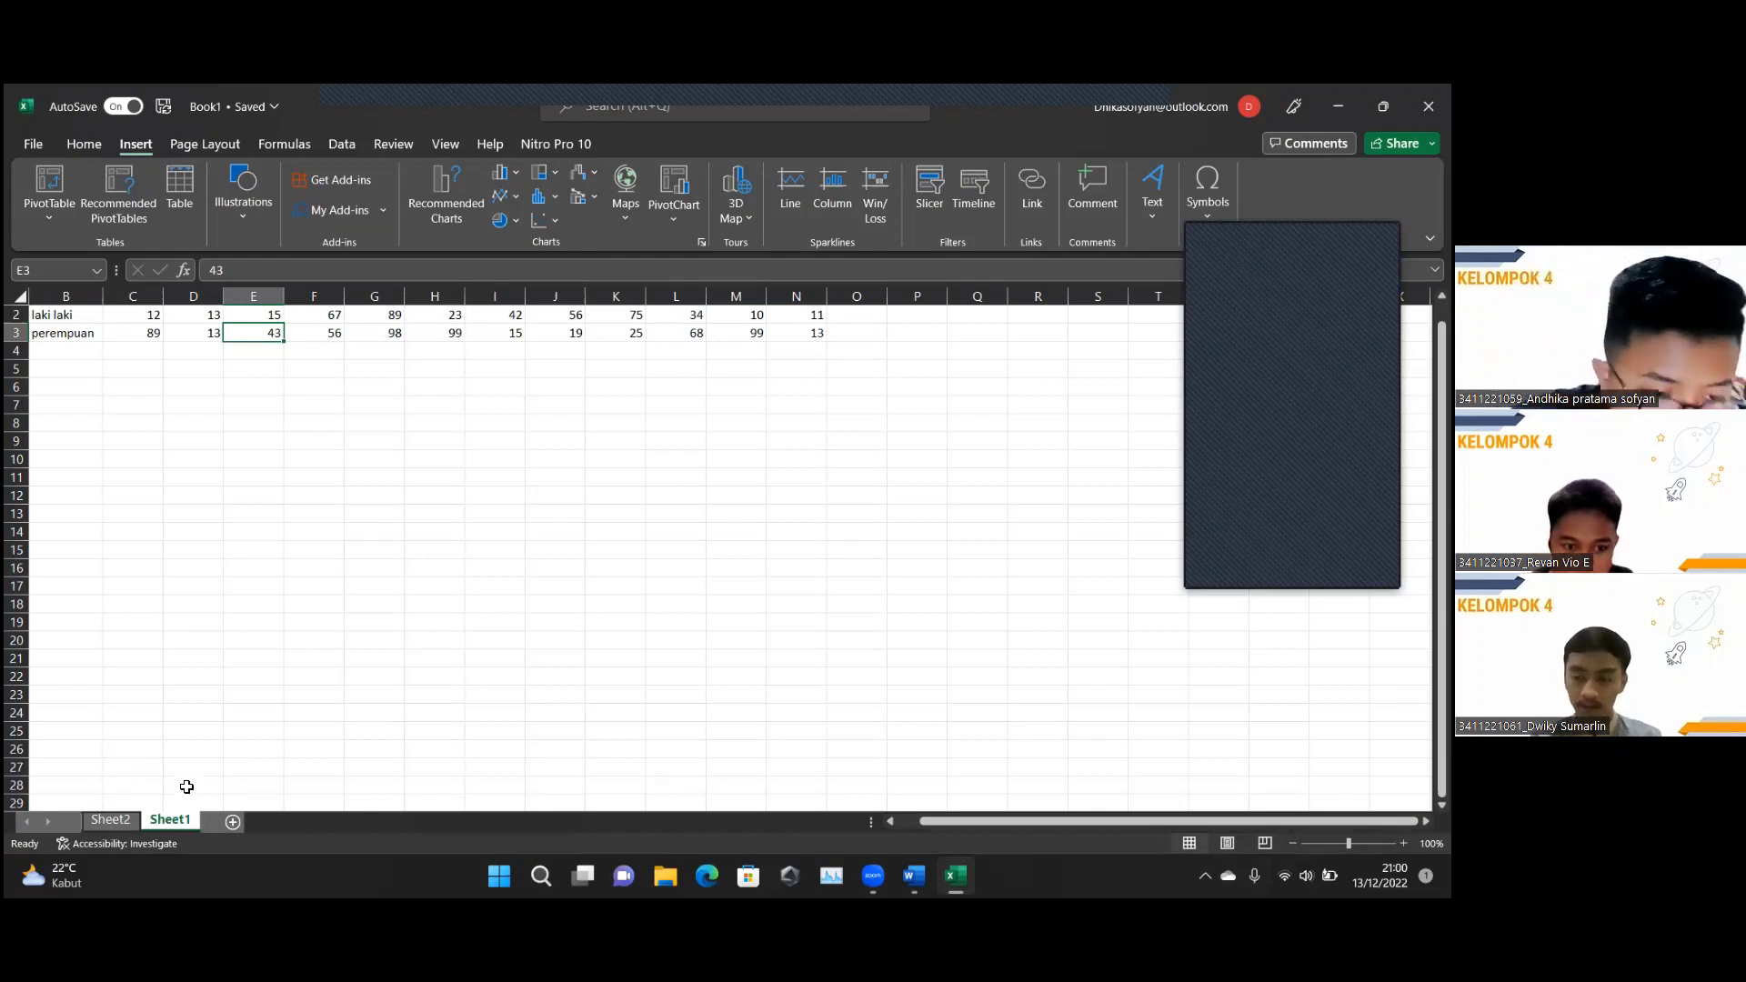
Check the status bar display options, then go to the File page listing blank workbook and recent files.
{"action": "right_click", "coordinate": [121, 840]}
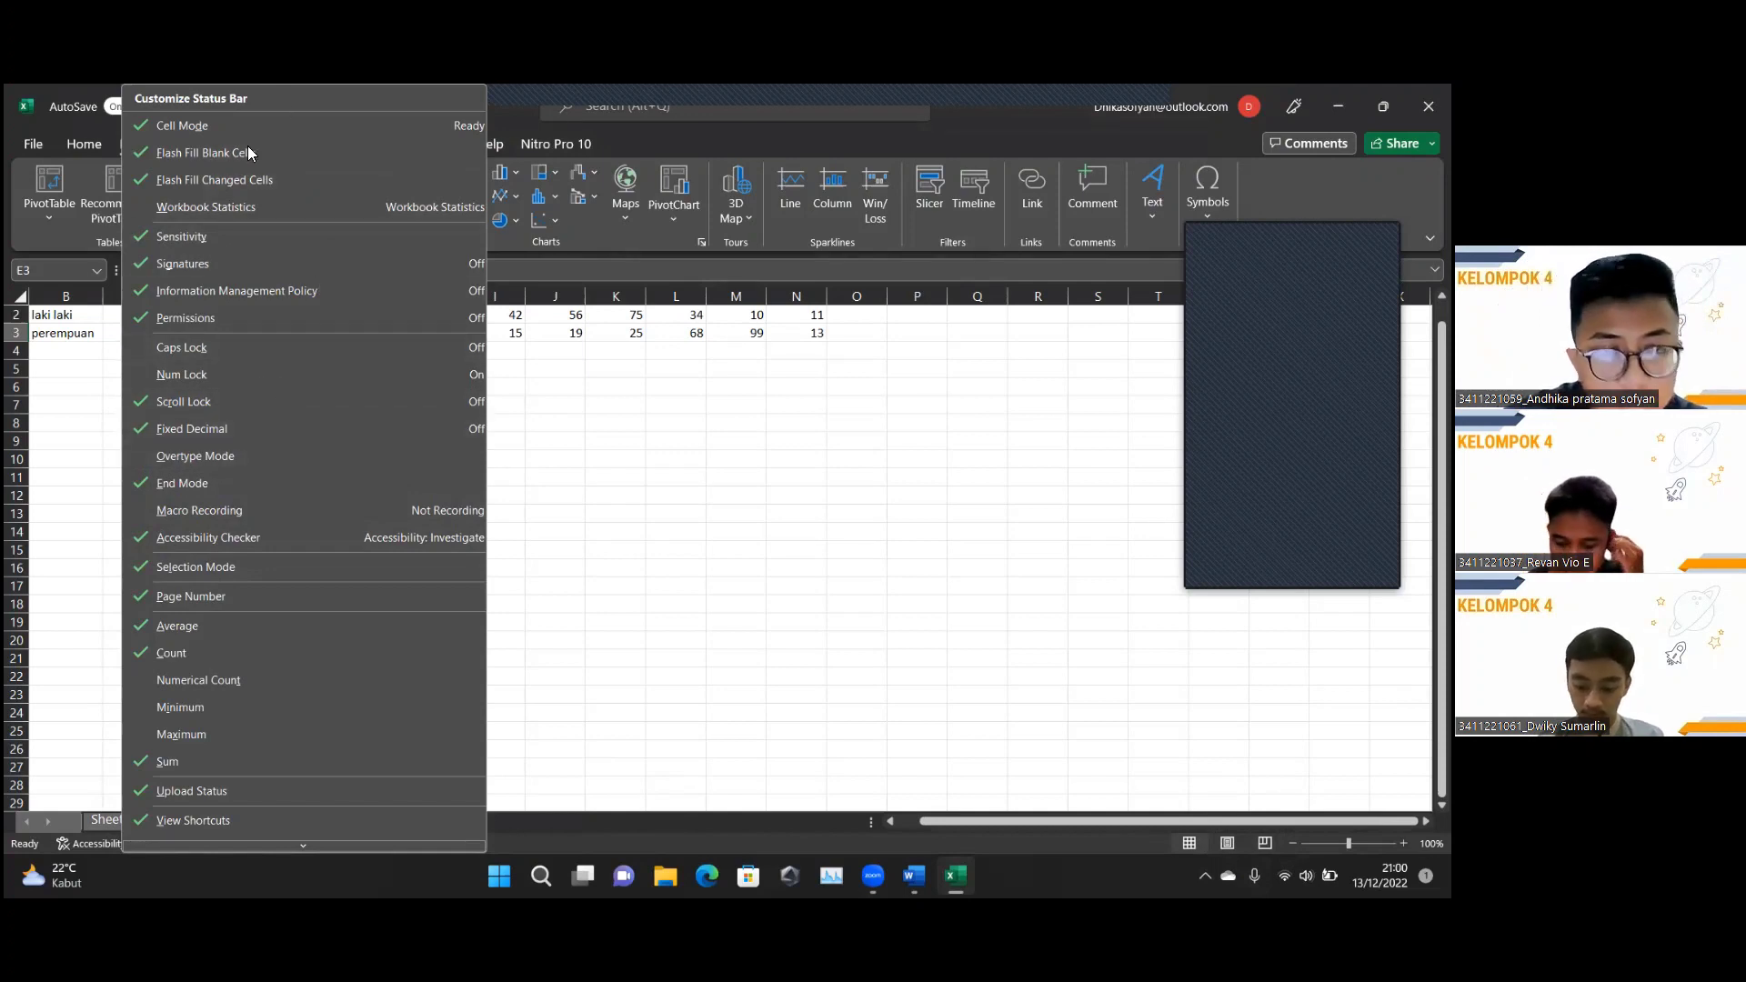
{"action": "left_click", "coordinate": [95, 555]}
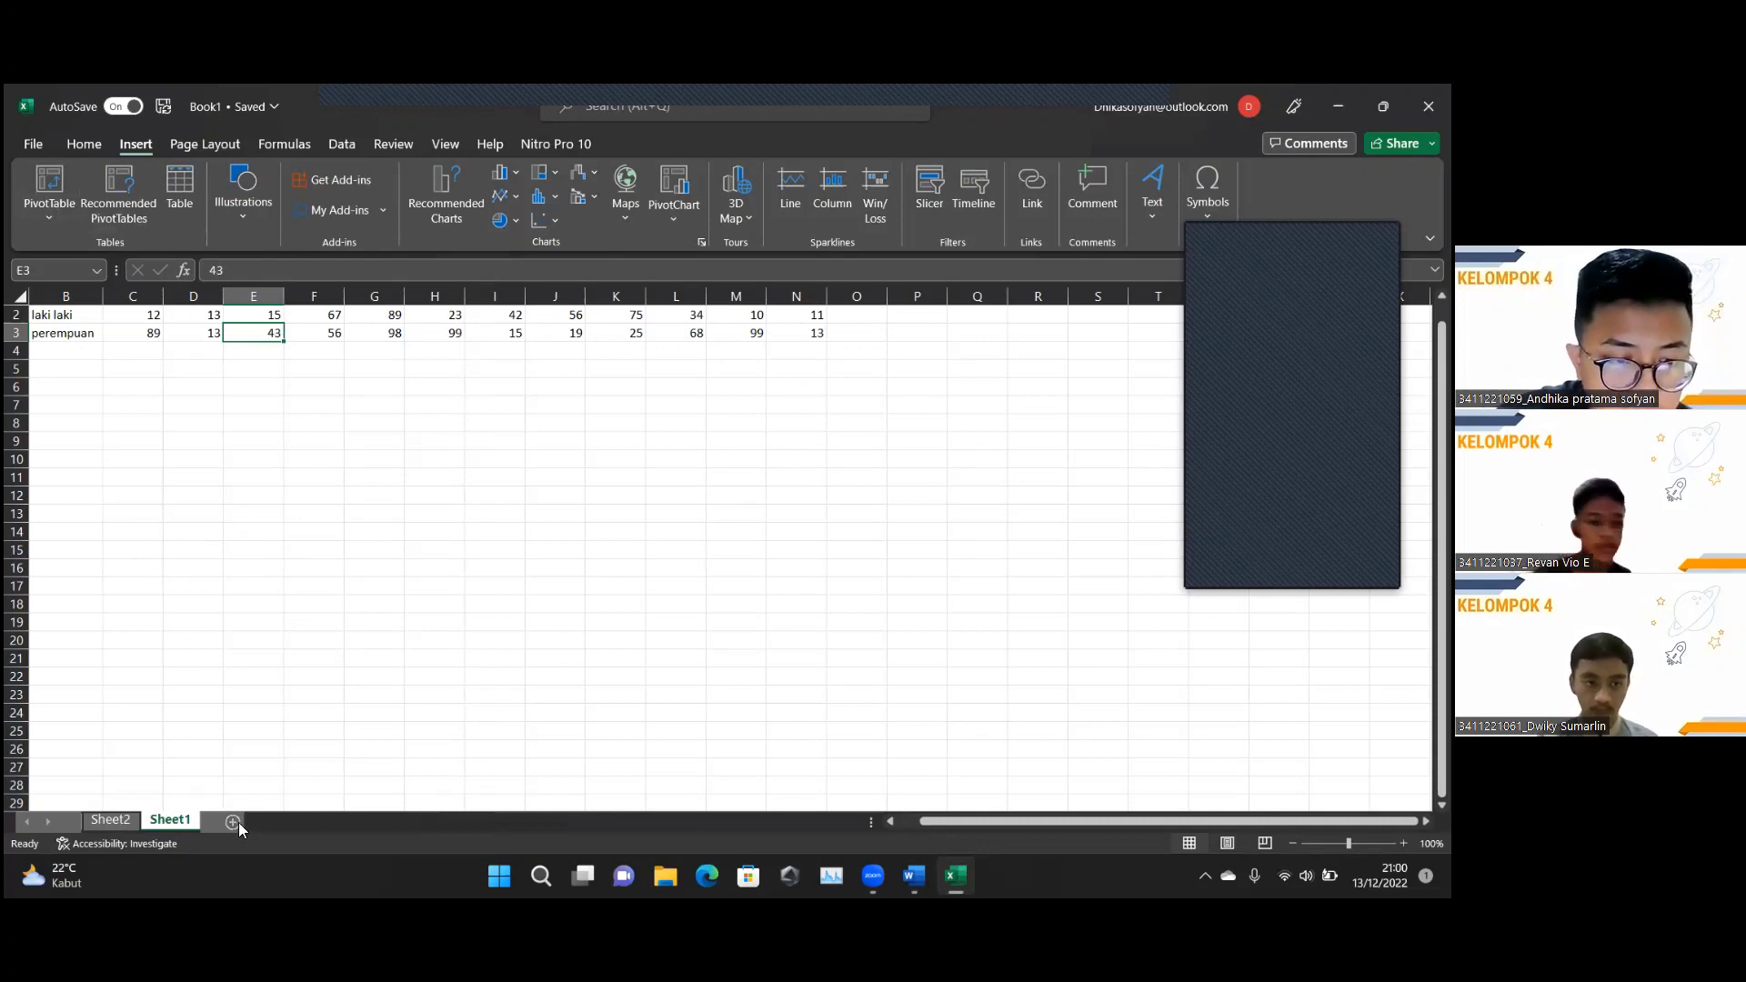
{"action": "left_click", "coordinate": [28, 149]}
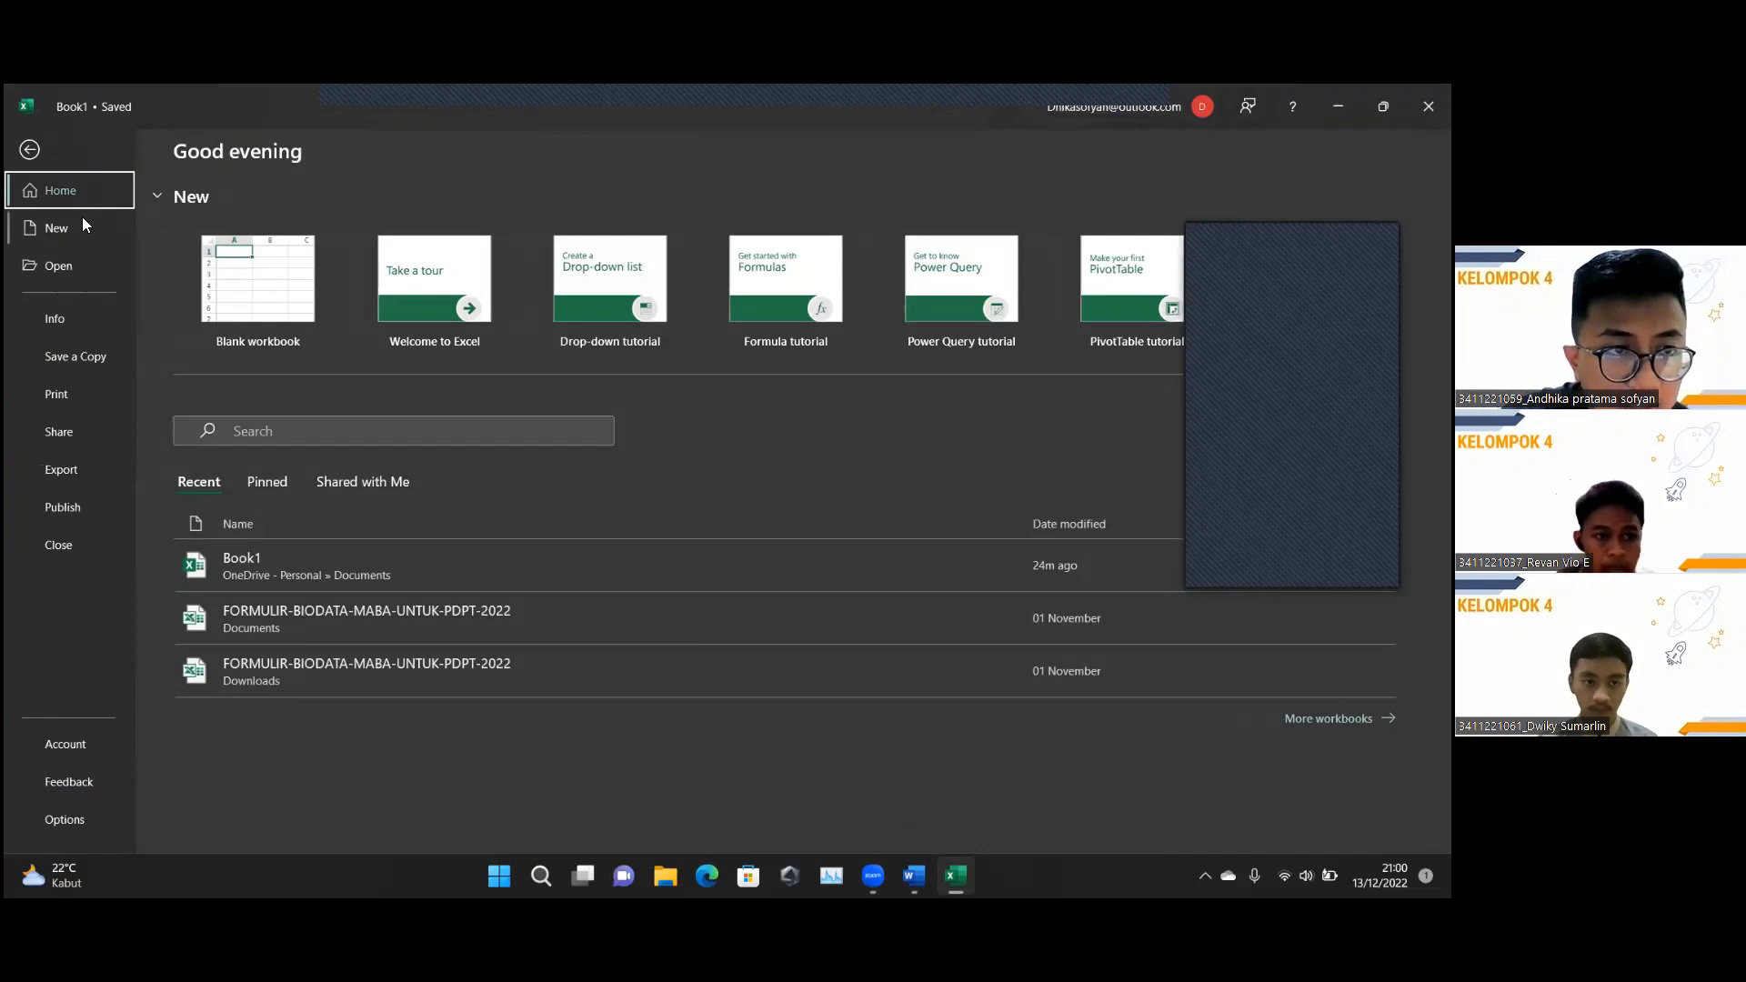
Browse the New templates and Save a Copy pages, returning to the Book1 worksheet without saving.
{"action": "left_click", "coordinate": [28, 151]}
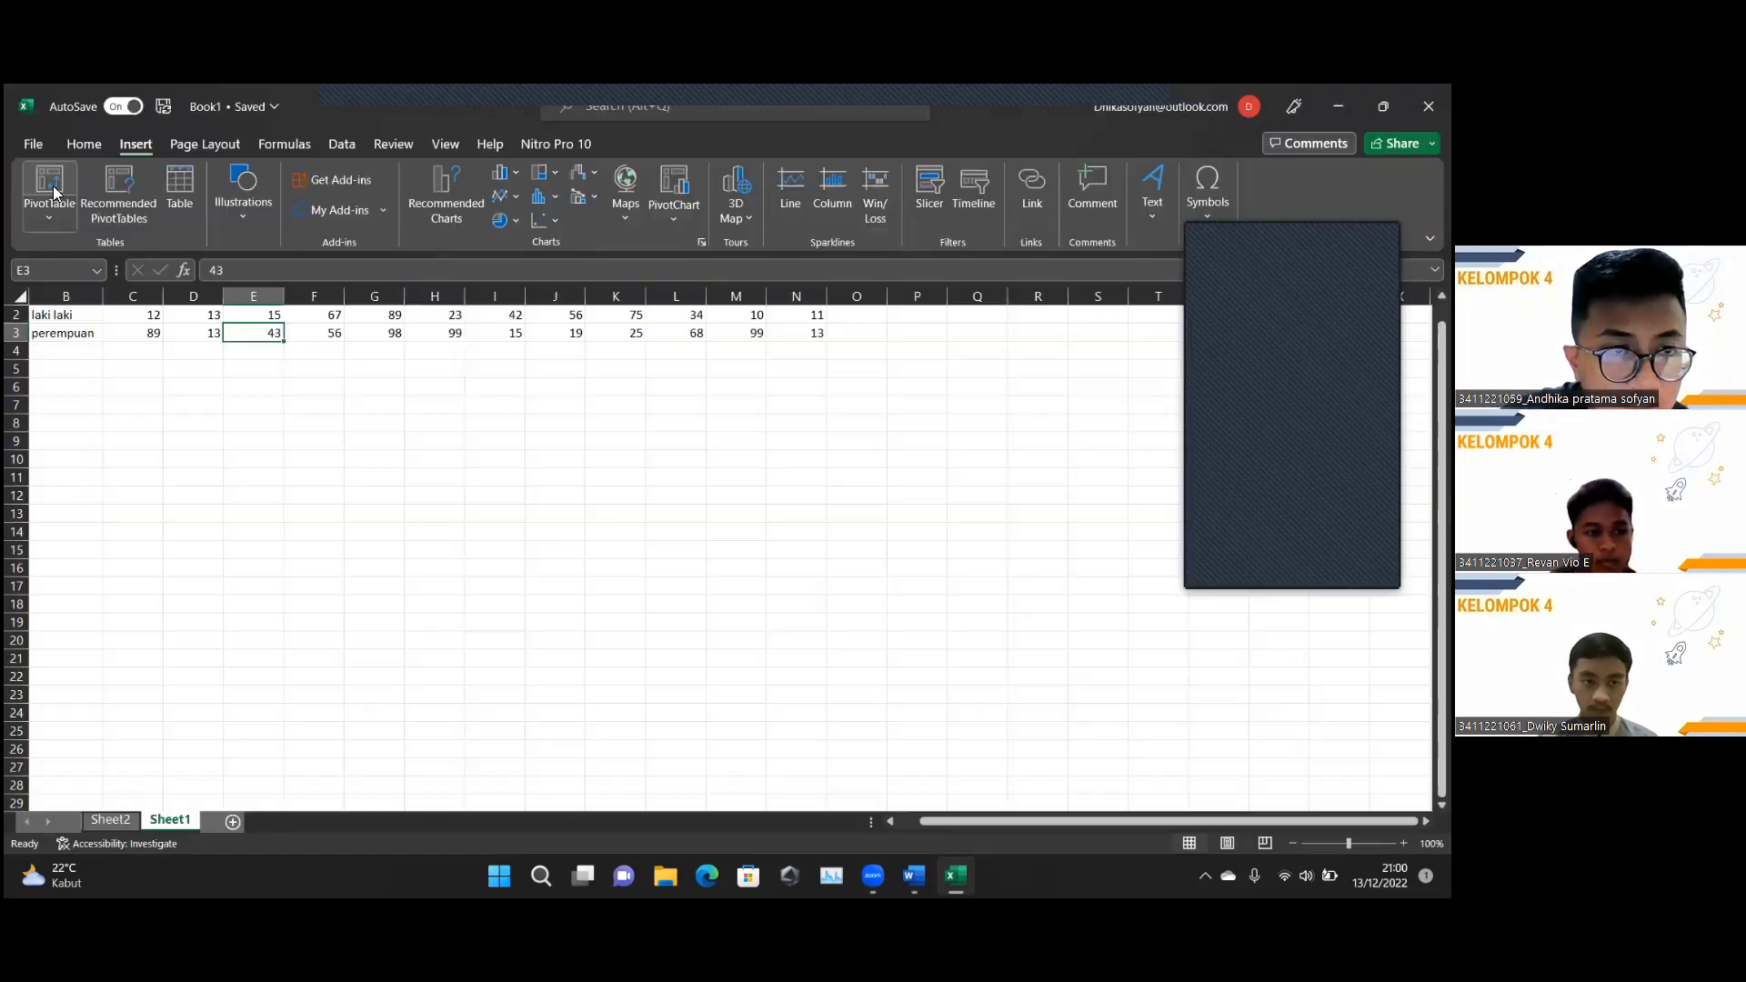
{"action": "left_click", "coordinate": [34, 144]}
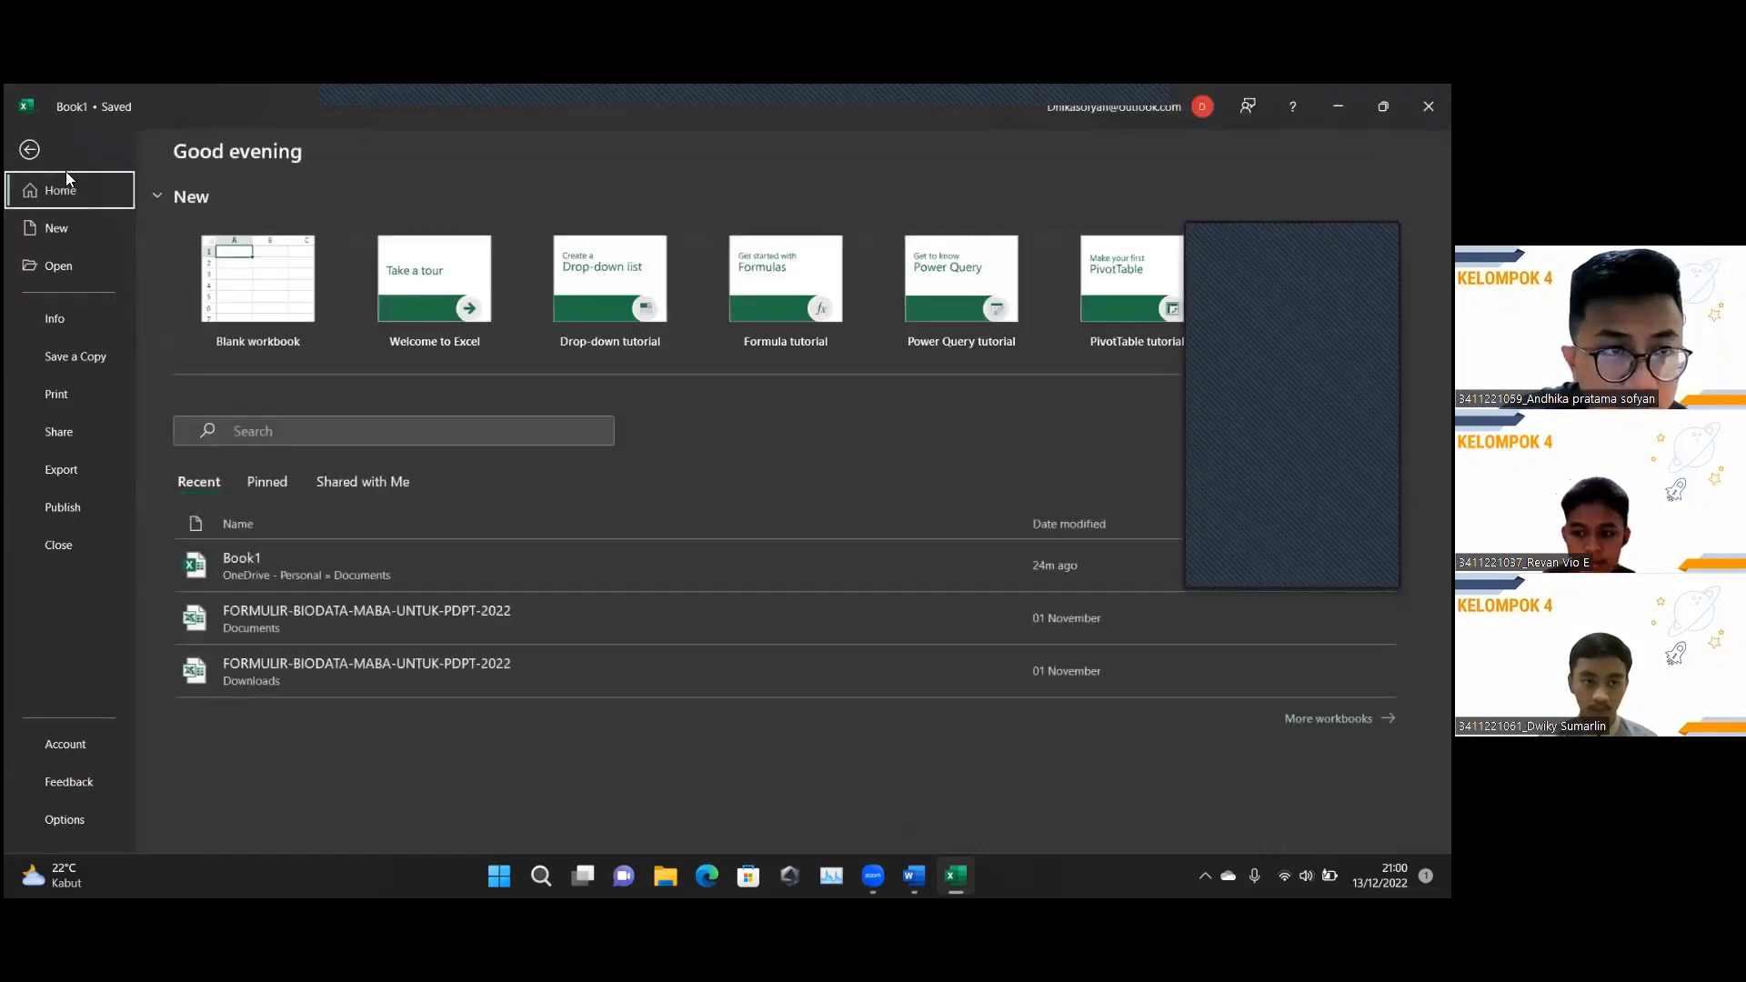
{"action": "left_click", "coordinate": [67, 228]}
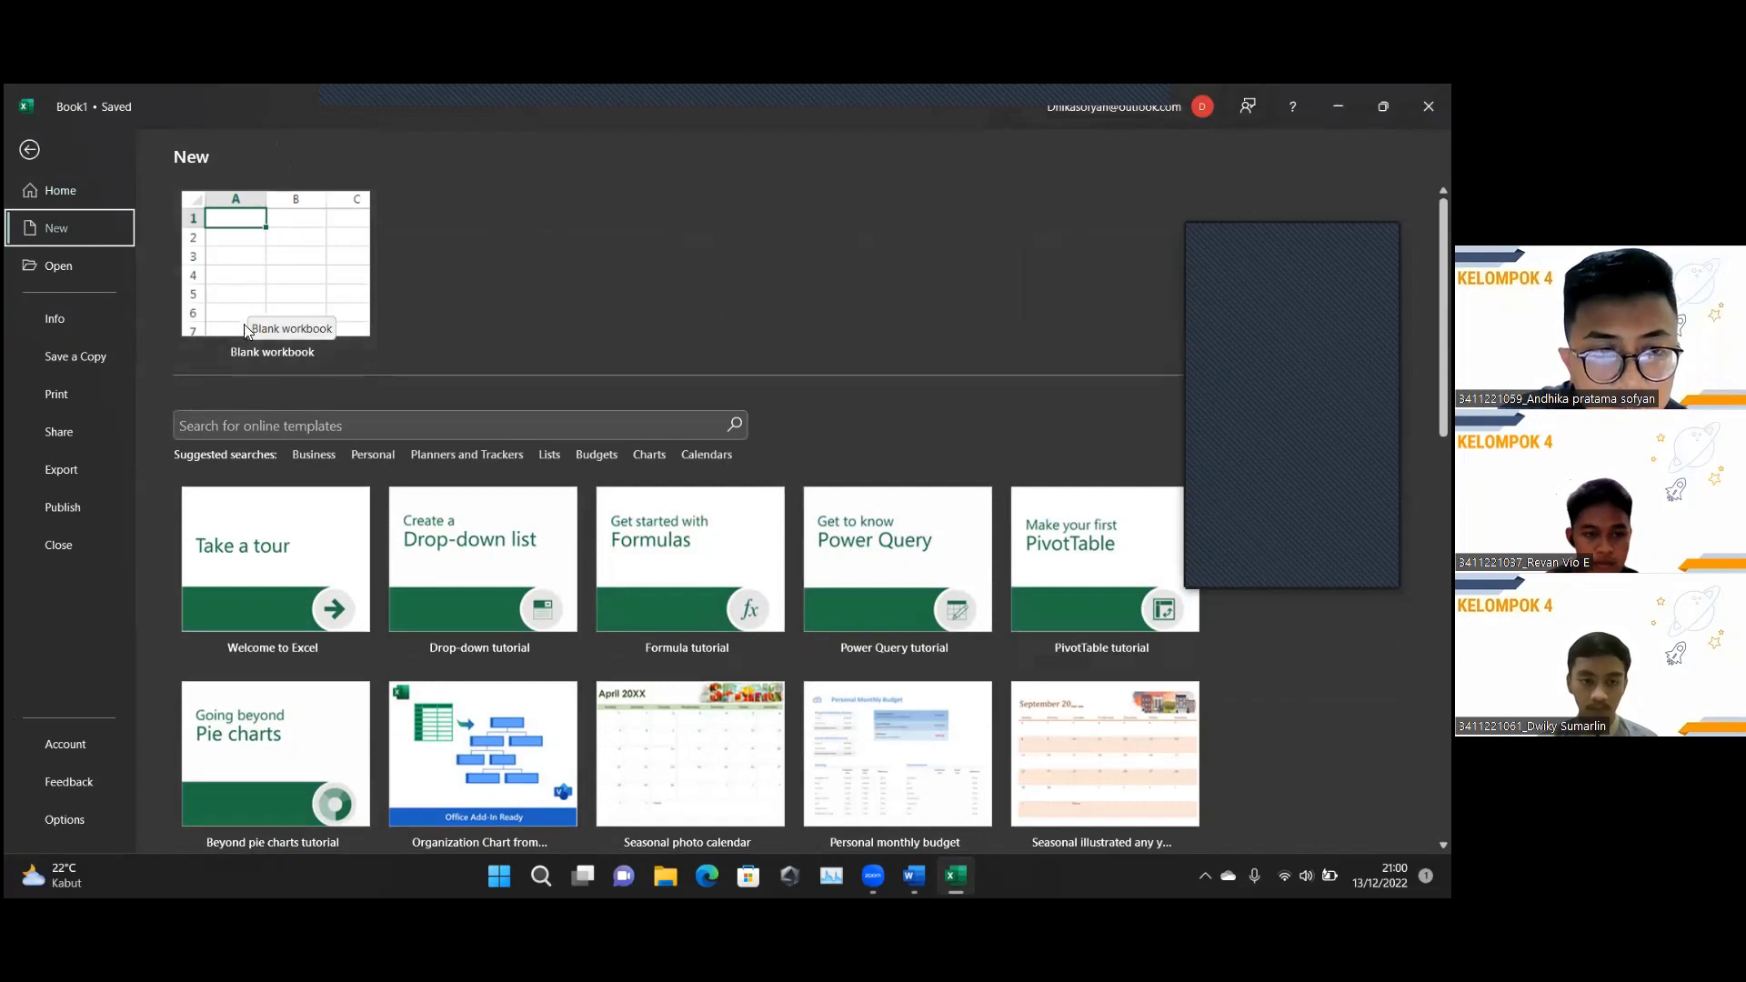
{"action": "left_click", "coordinate": [30, 150]}
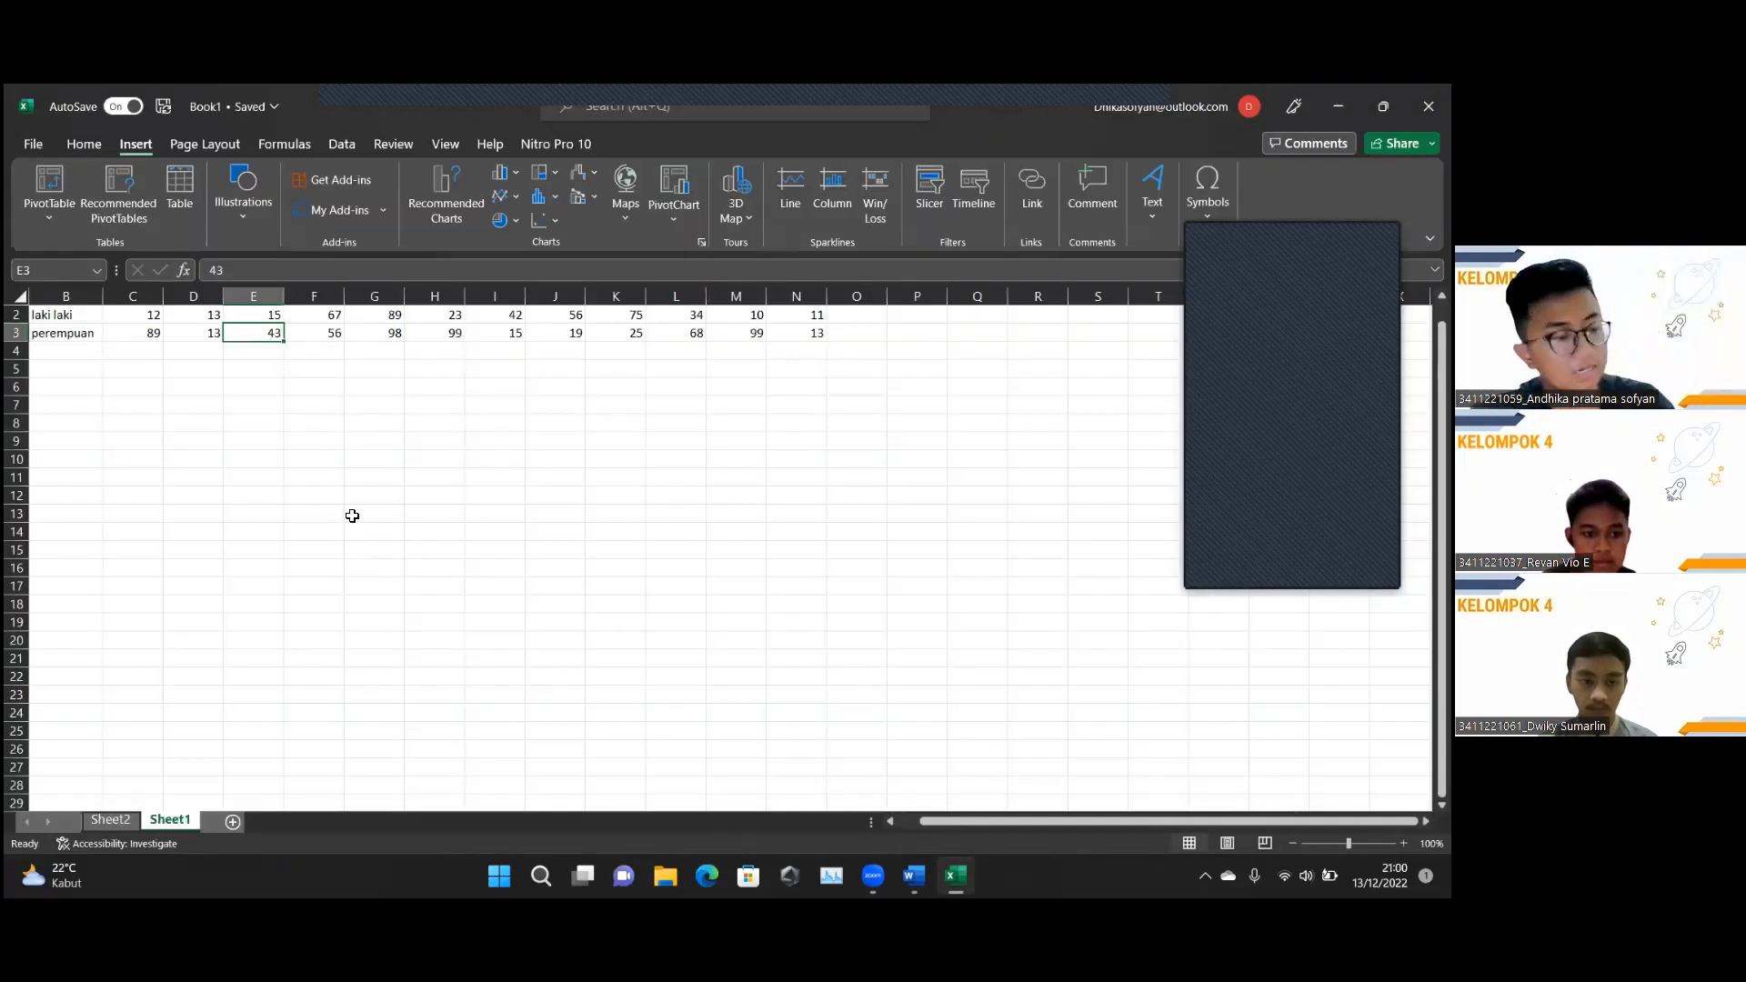
{"action": "left_click", "coordinate": [33, 145]}
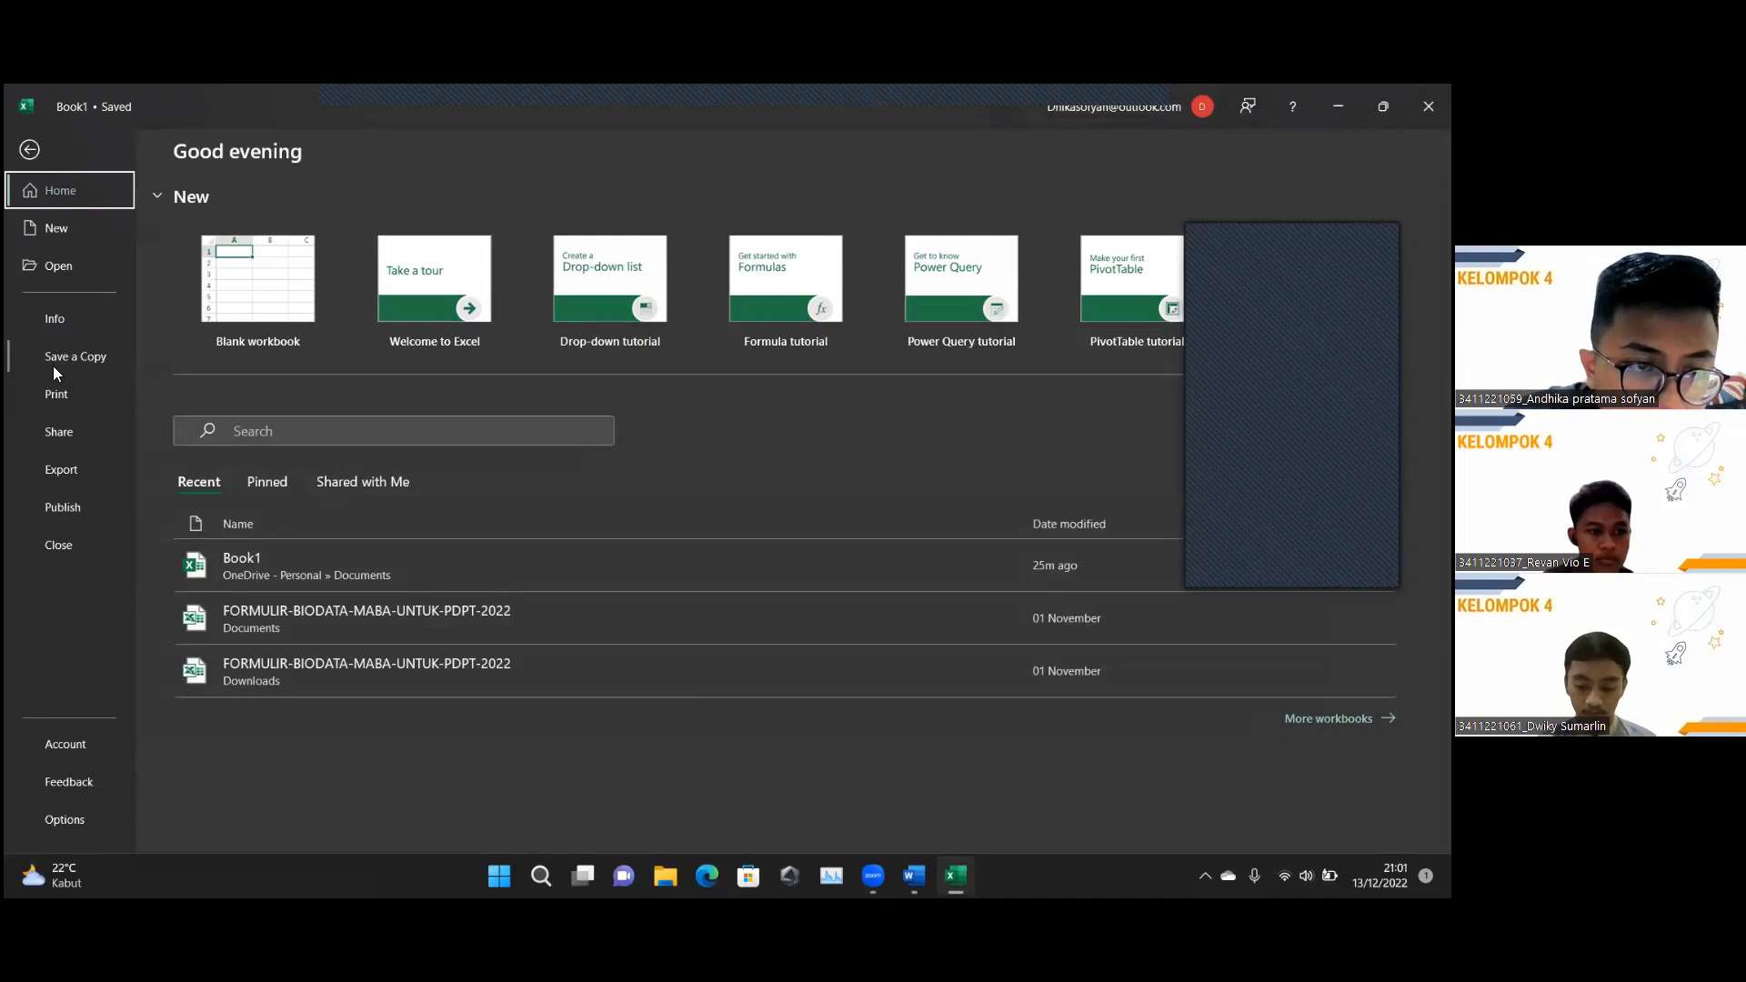
{"action": "left_click", "coordinate": [76, 360]}
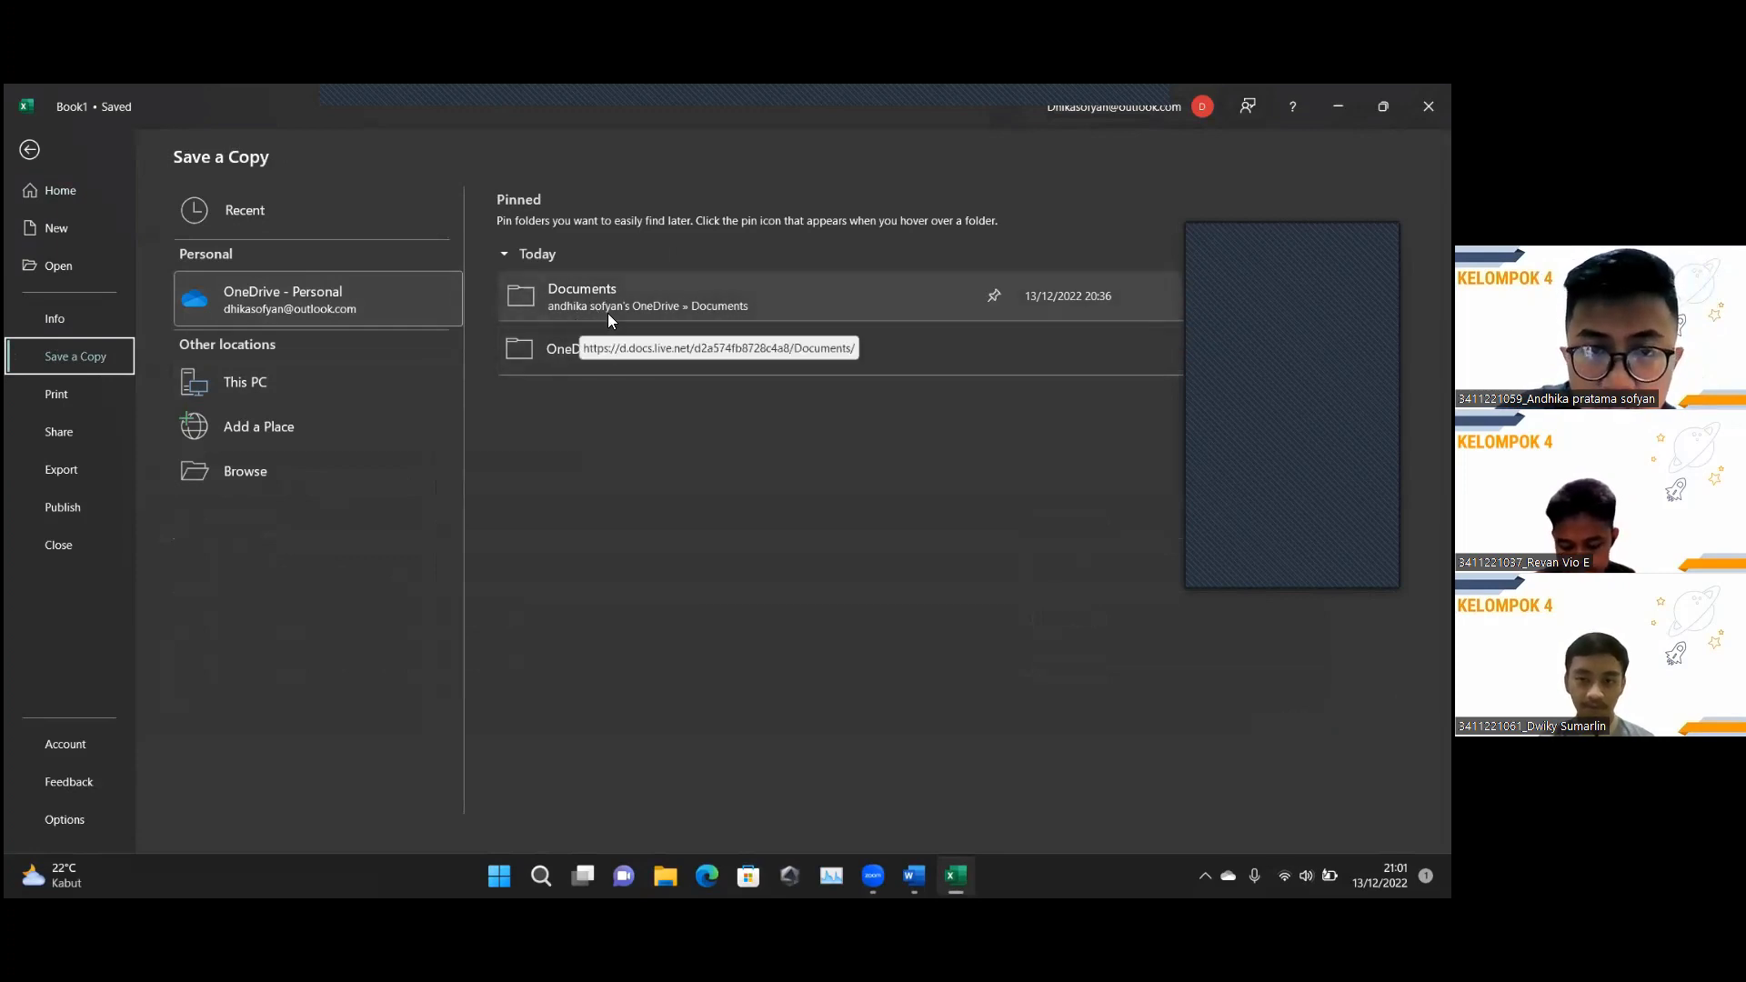
{"action": "left_click", "coordinate": [30, 151]}
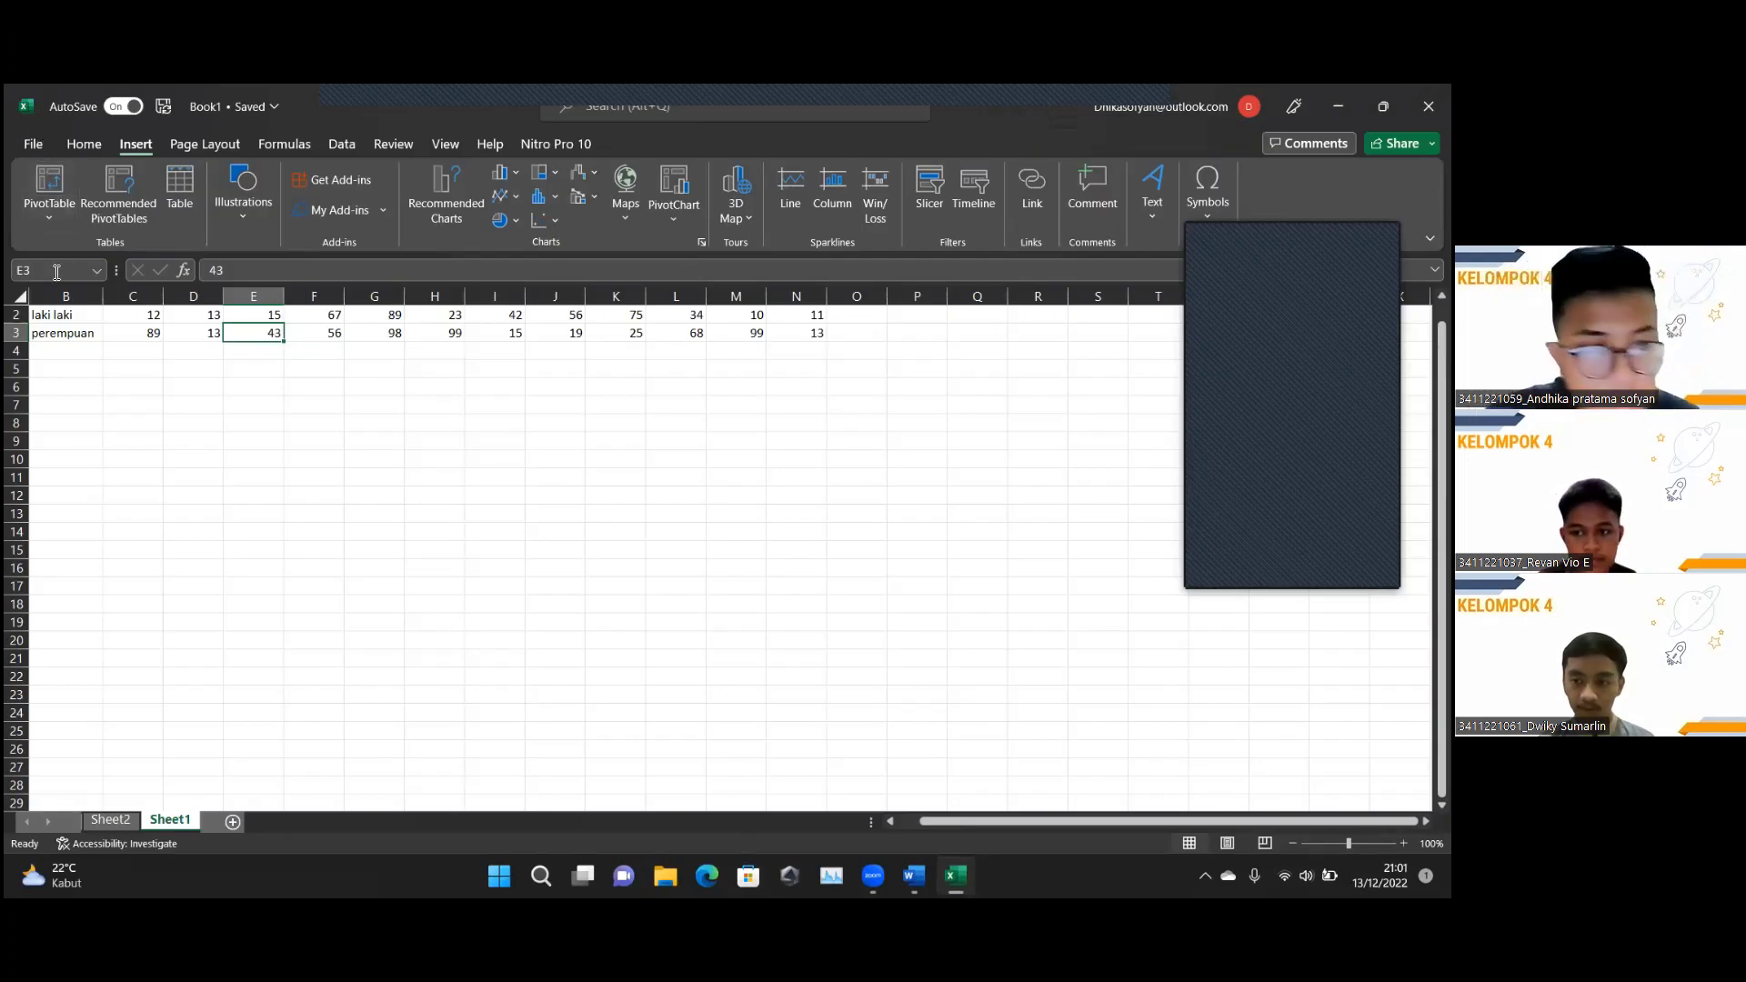
Stop sharing the Excel screen, bringing up the PRESENTASI workbook's otot sheet.
{"action": "left_click", "coordinate": [848, 94]}
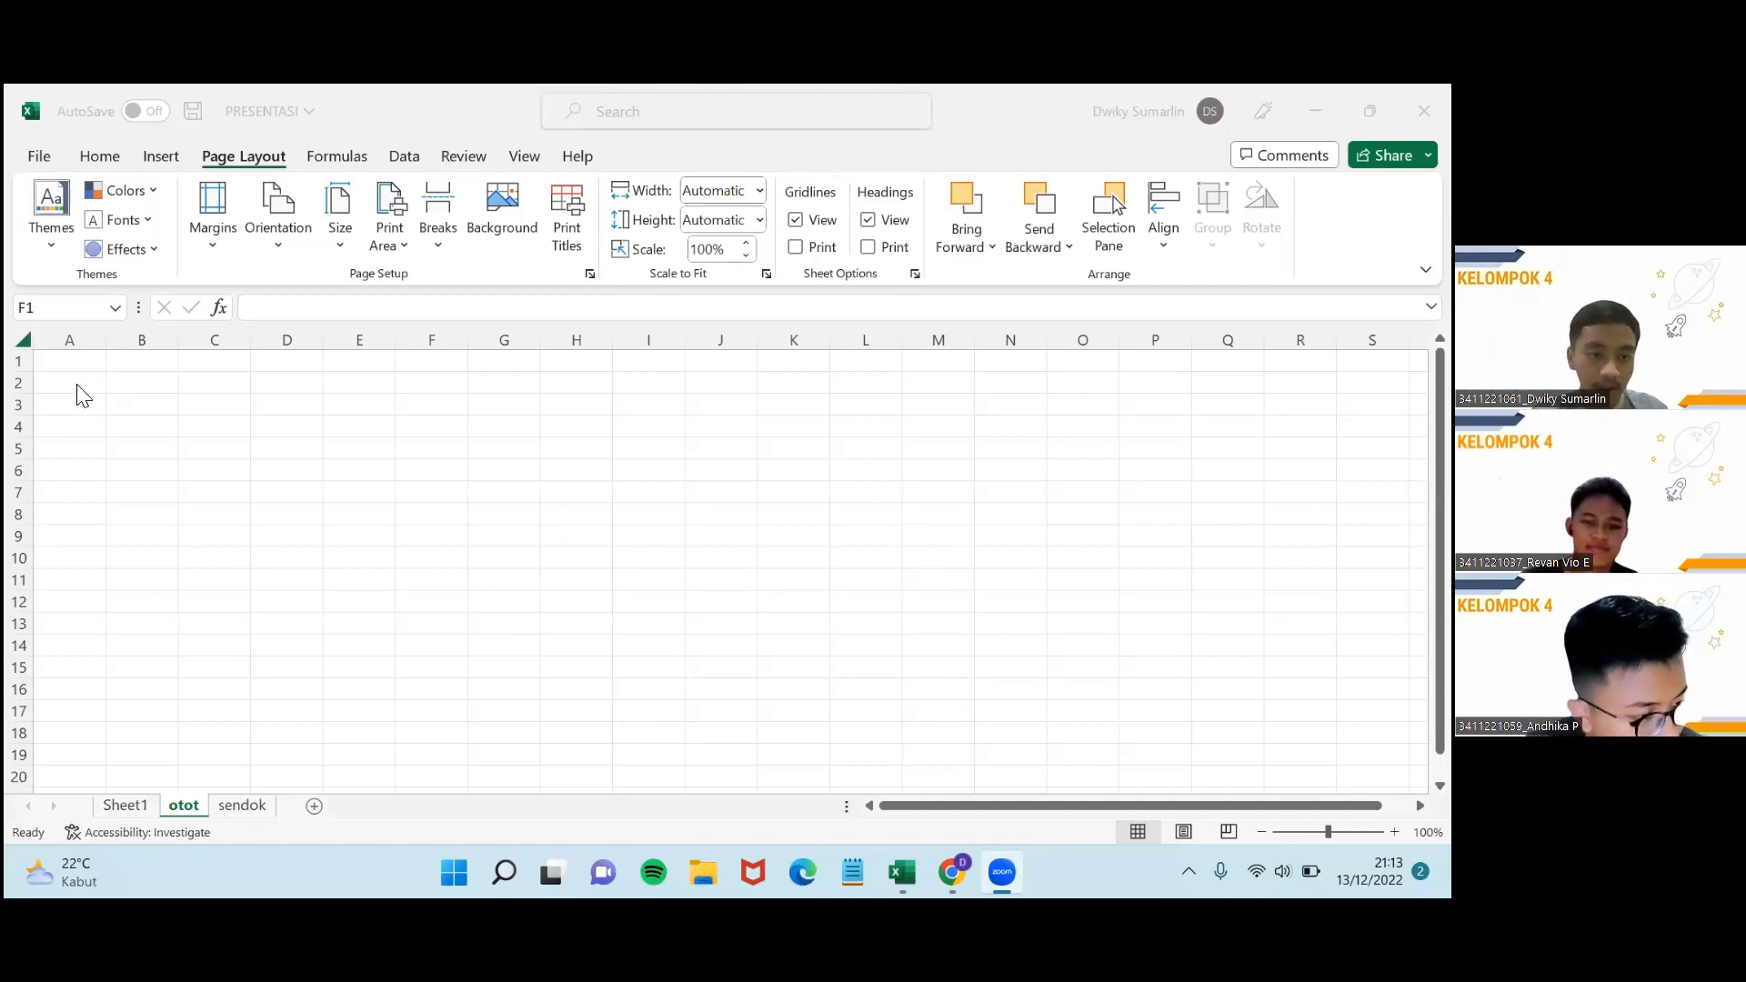
Select row 3 and then row 2 of the otot sheet.
{"action": "left_click", "coordinate": [22, 383]}
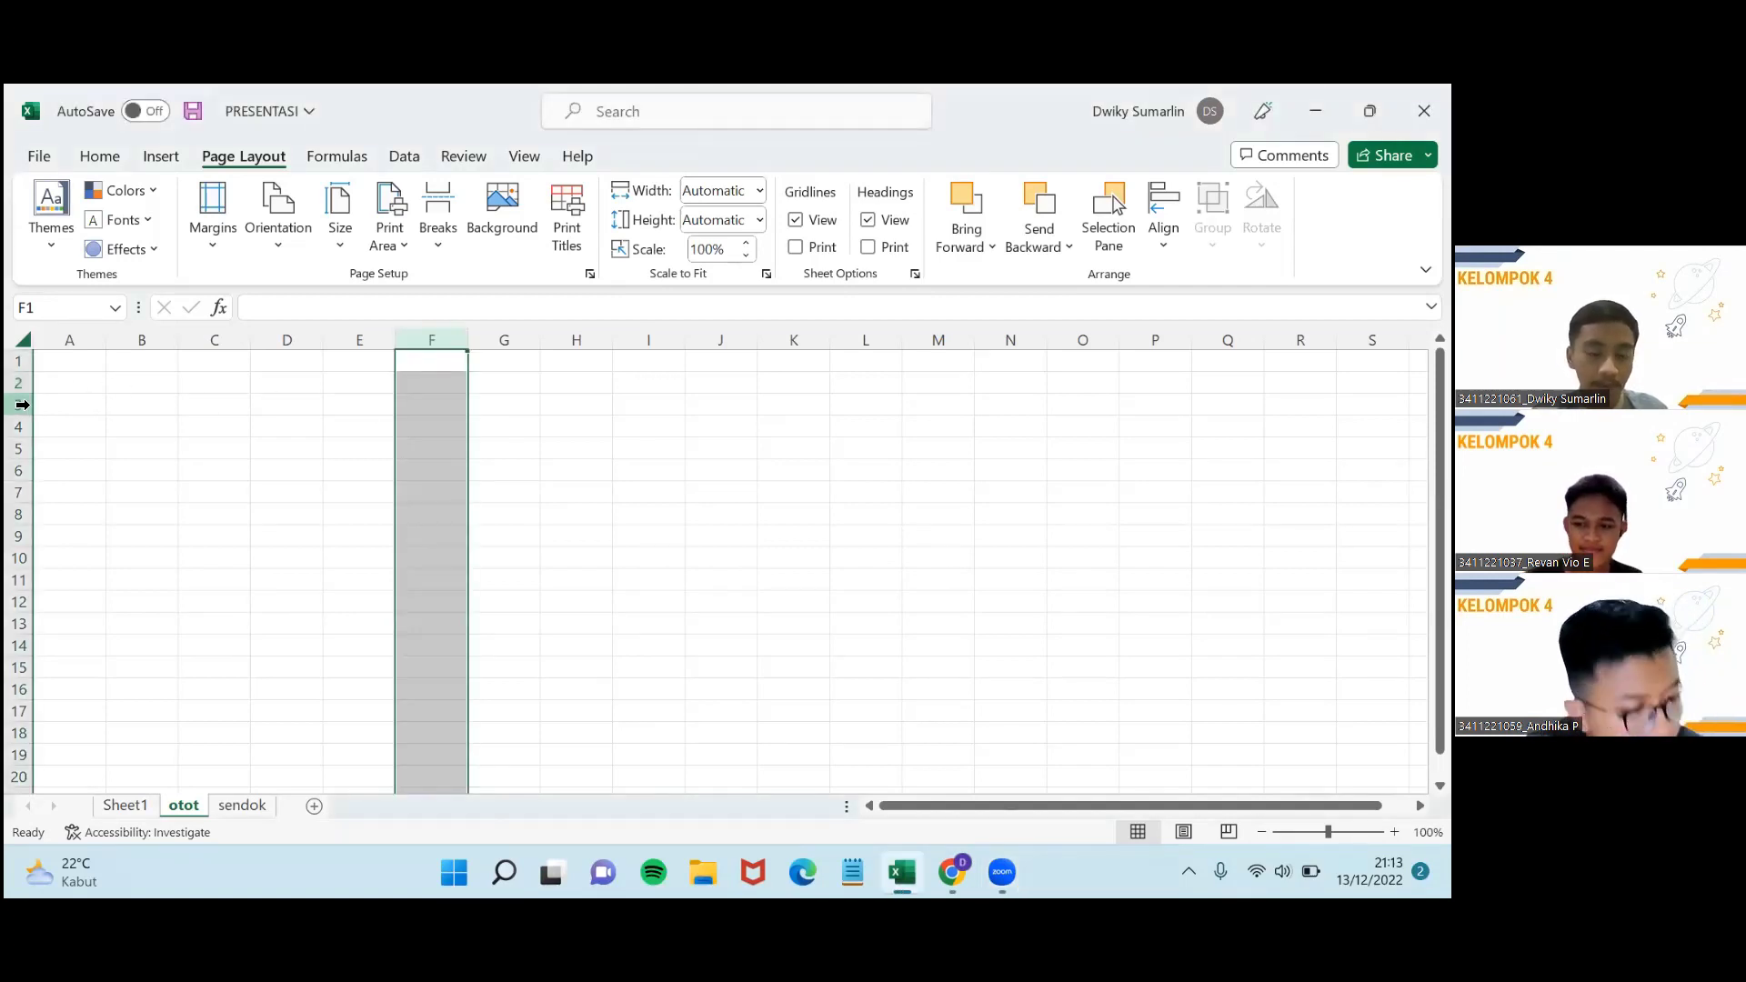
{"action": "left_click", "coordinate": [19, 384]}
{"action": "left_click", "coordinate": [22, 407]}
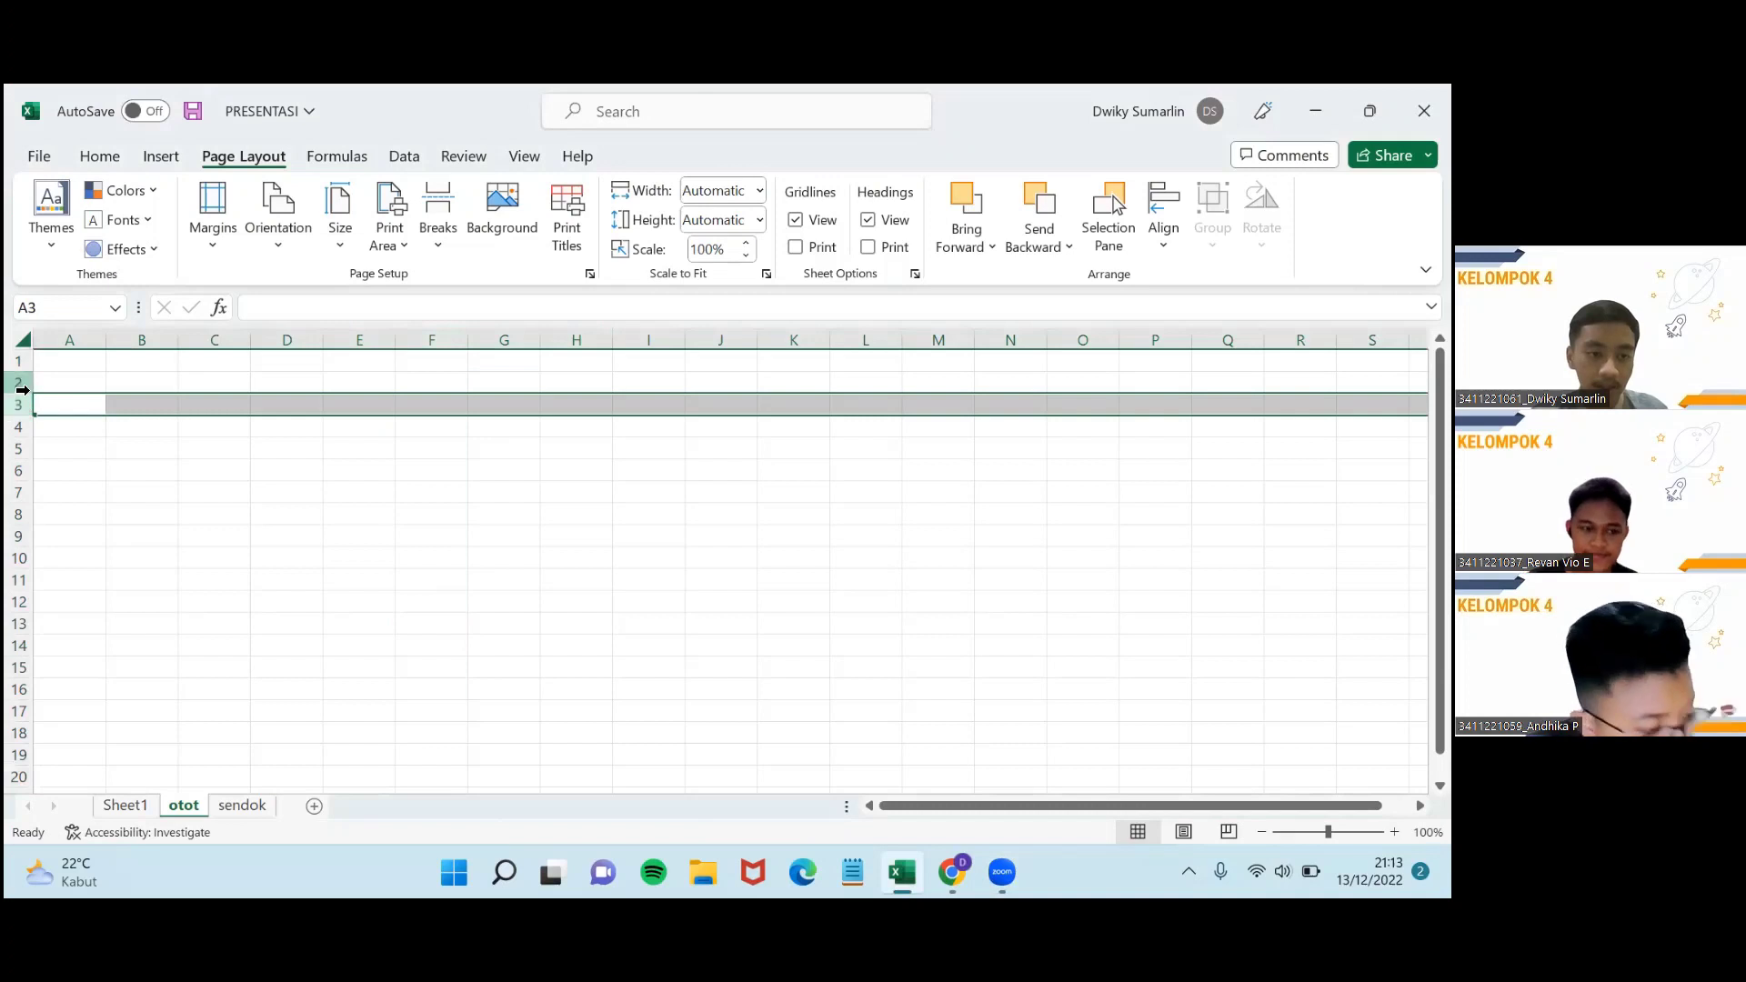
{"action": "left_click", "coordinate": [18, 382]}
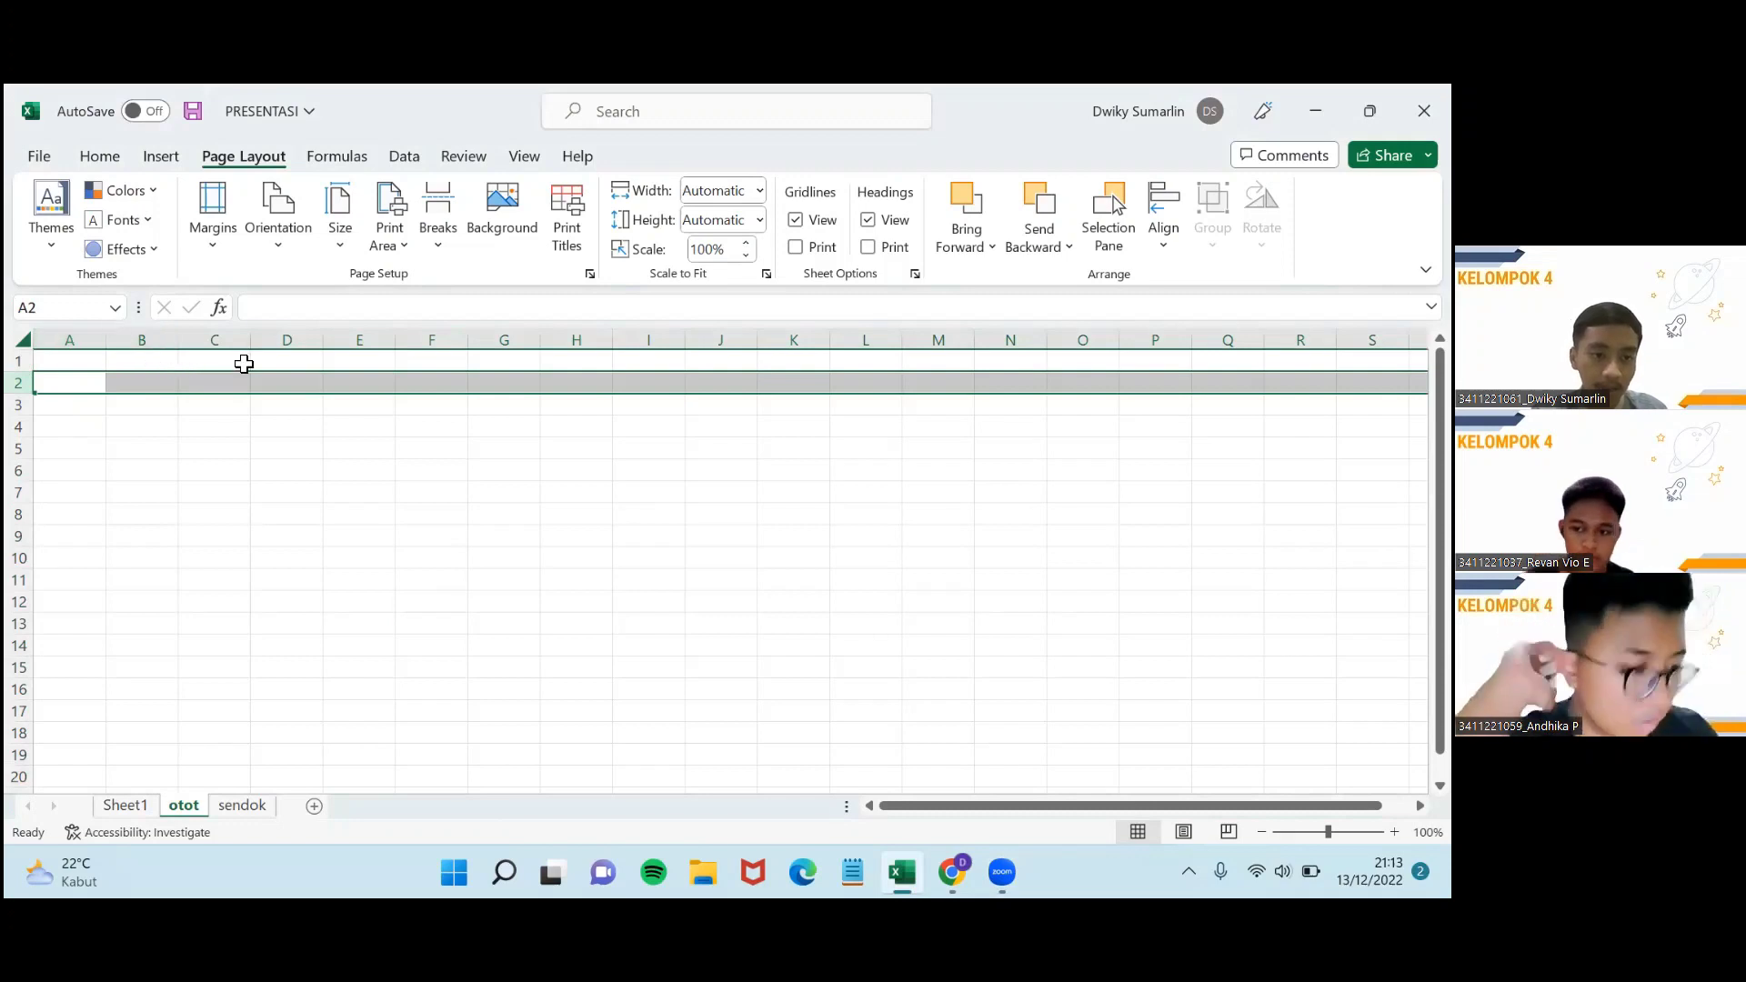
Select columns A through D, then switch to Sheet1.
{"action": "left_click", "coordinate": [65, 343]}
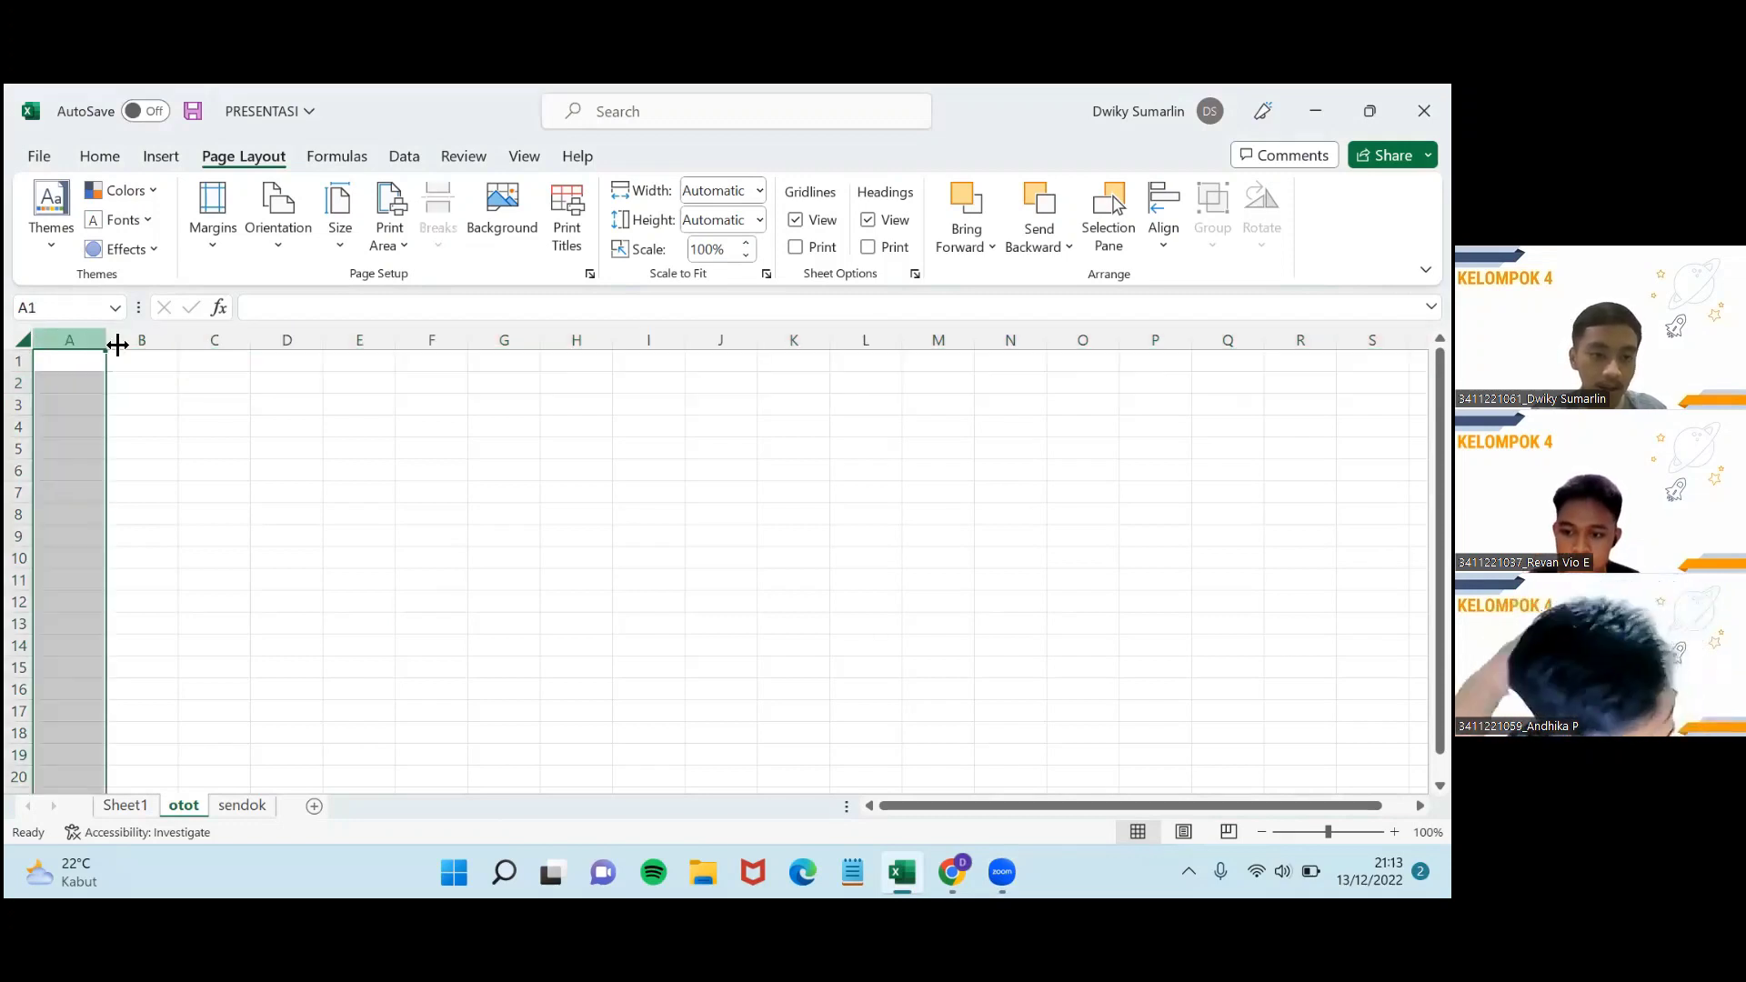
{"action": "left_click", "coordinate": [150, 341]}
{"action": "left_click", "coordinate": [219, 340]}
{"action": "left_click", "coordinate": [301, 344]}
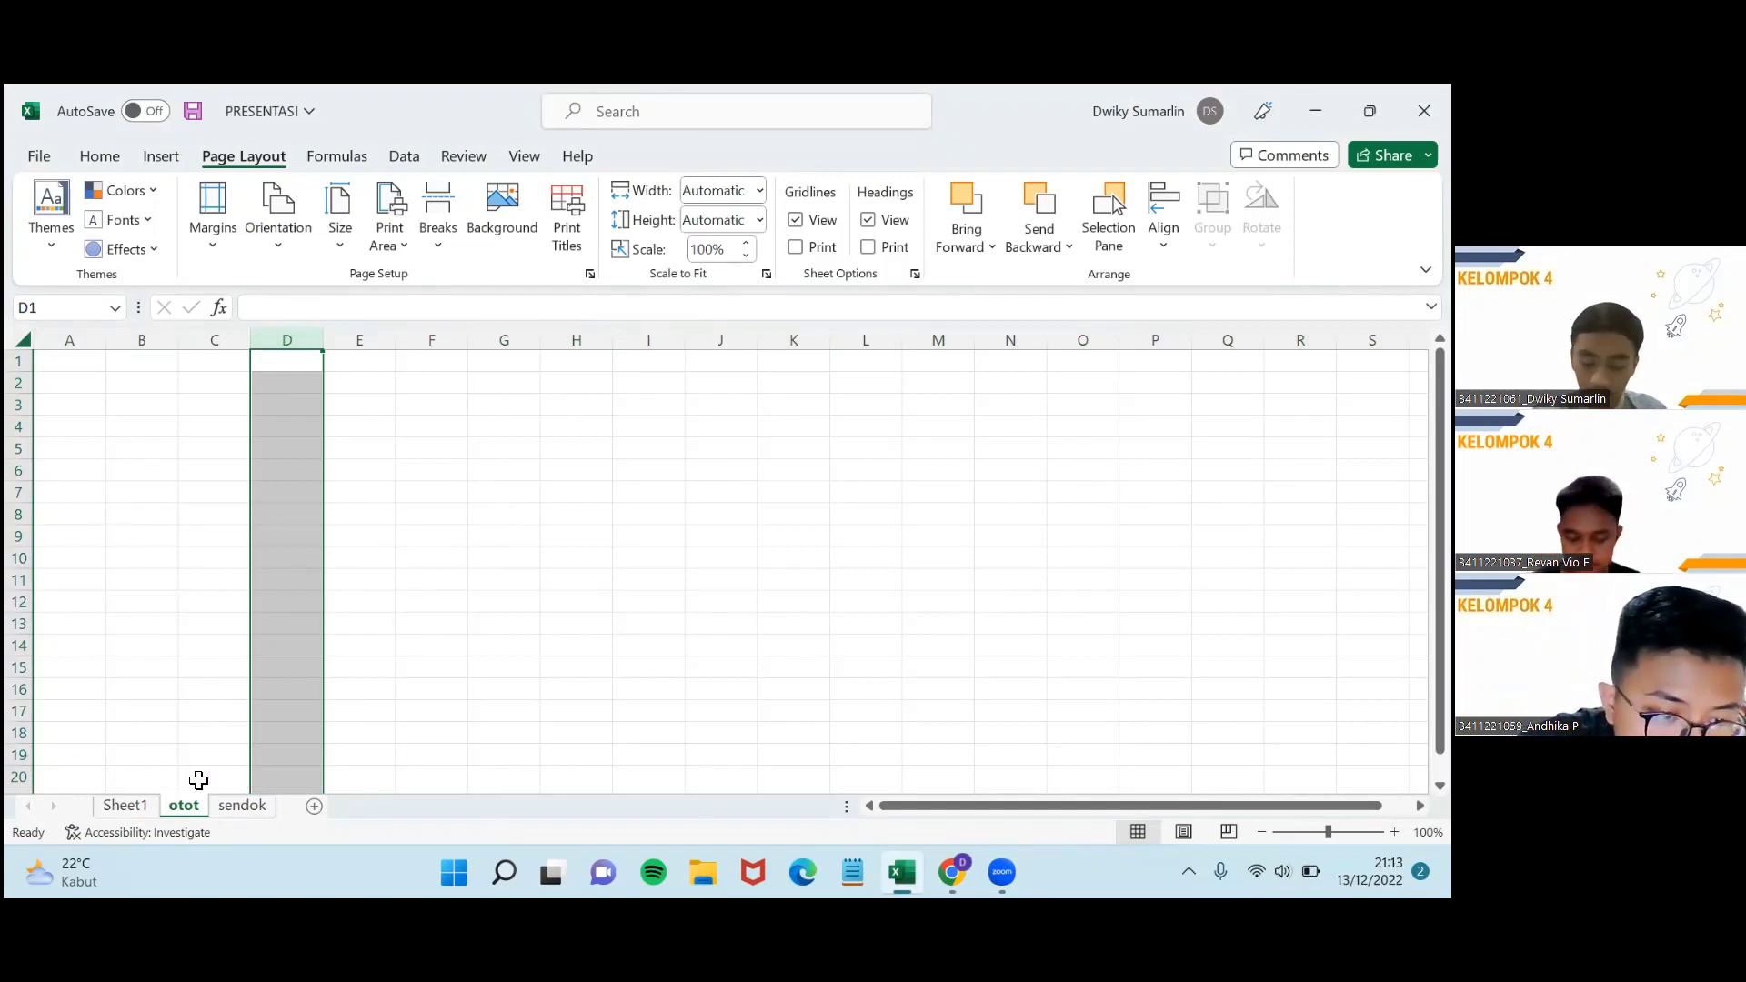
{"action": "left_click", "coordinate": [138, 804]}
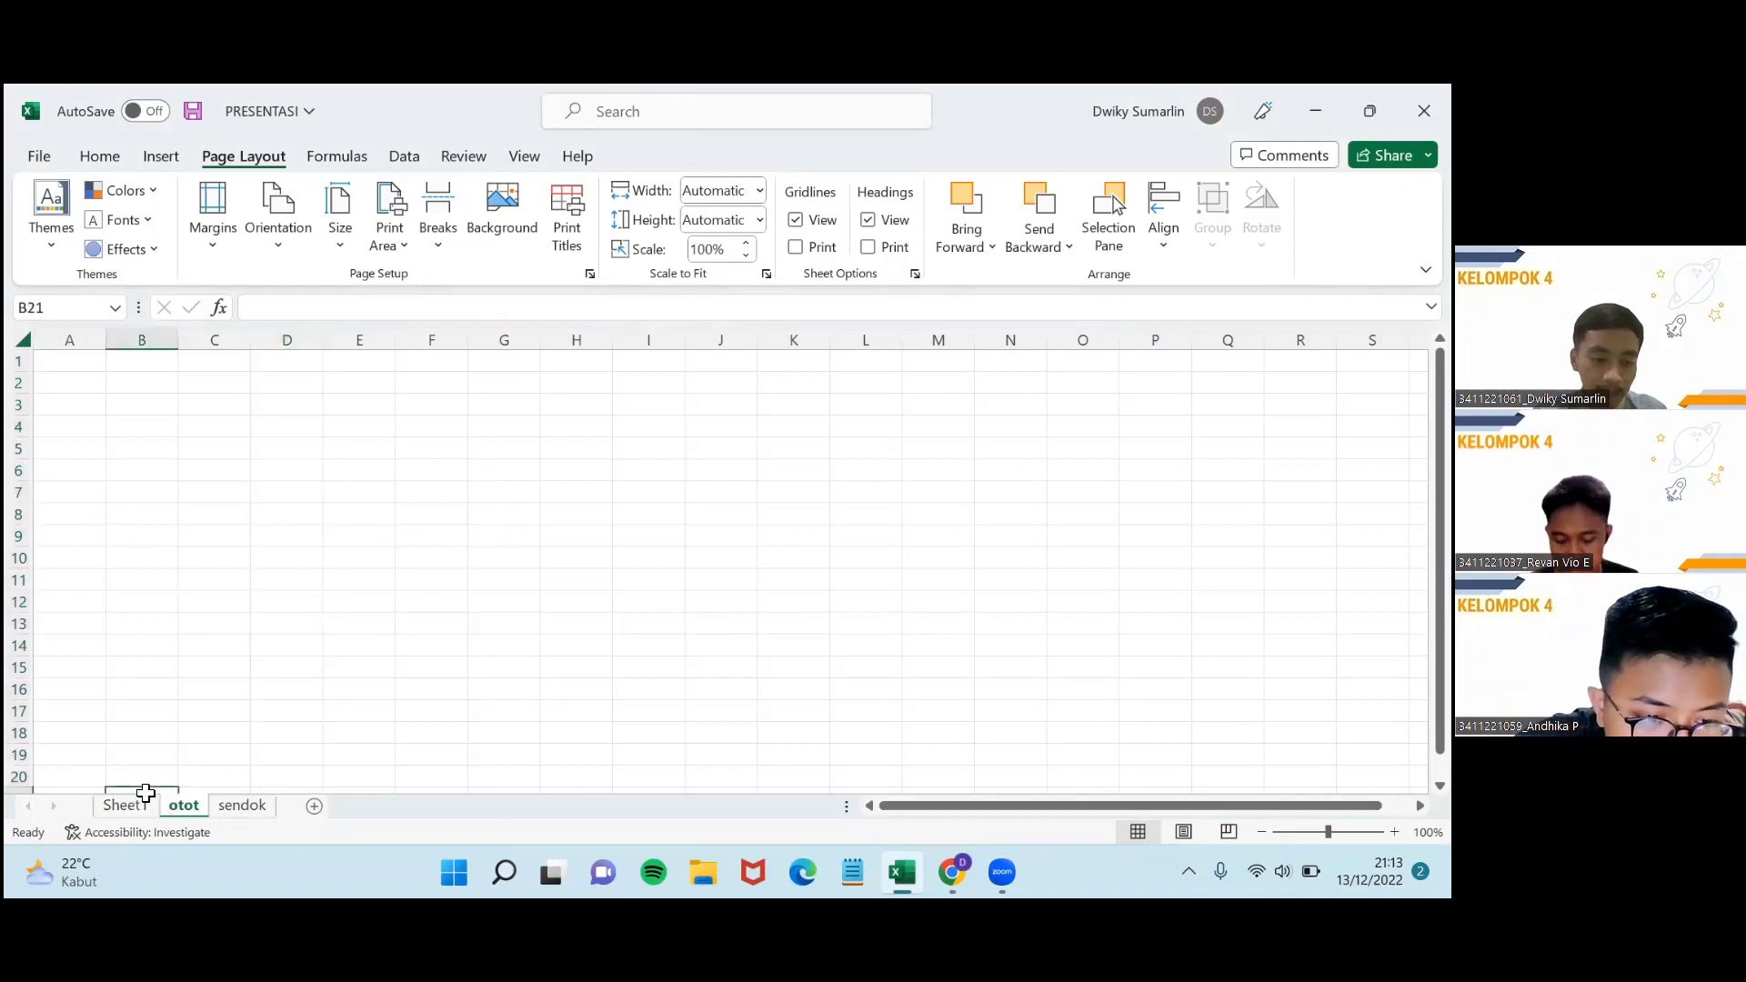
{"action": "scroll", "coordinate": [307, 693], "scroll_direction": "up", "scroll_amount": 3}
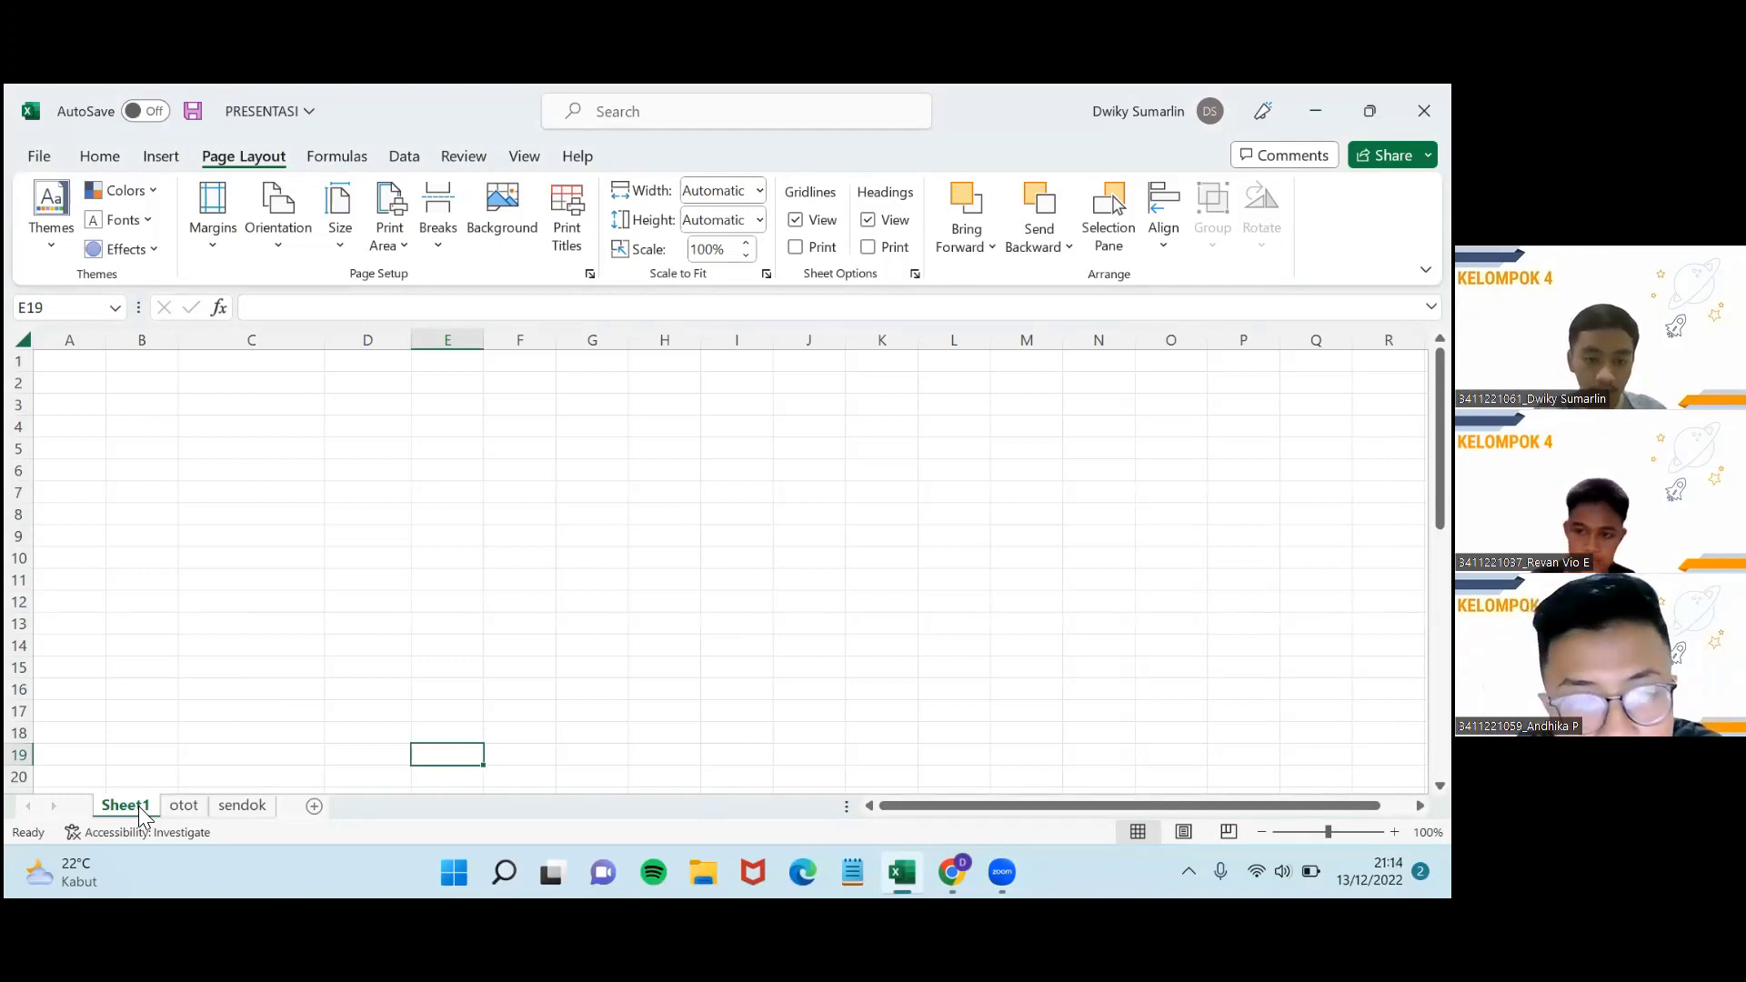
Rename Sheet1 to 'abcd', correcting the mistyped 'abcs' before confirming.
{"action": "left_click_drag", "start_coordinate": [138, 806], "coordinate": [242, 784]}
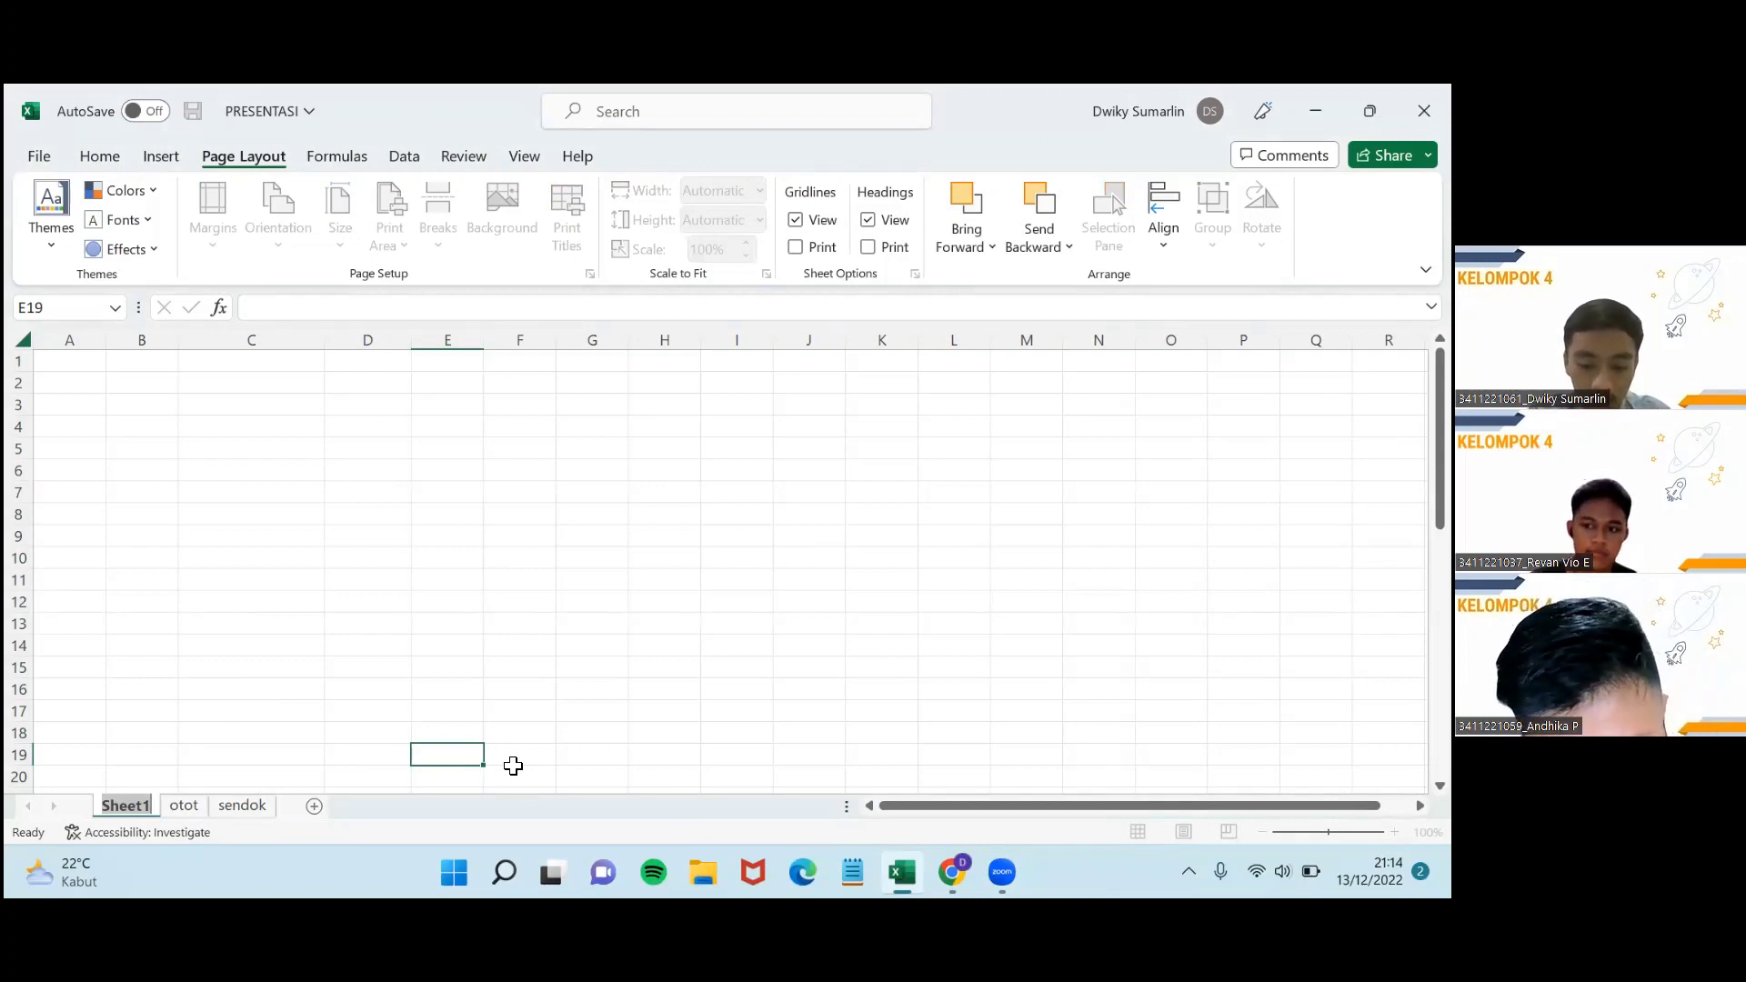
{"action": "type", "text": "abcs"}
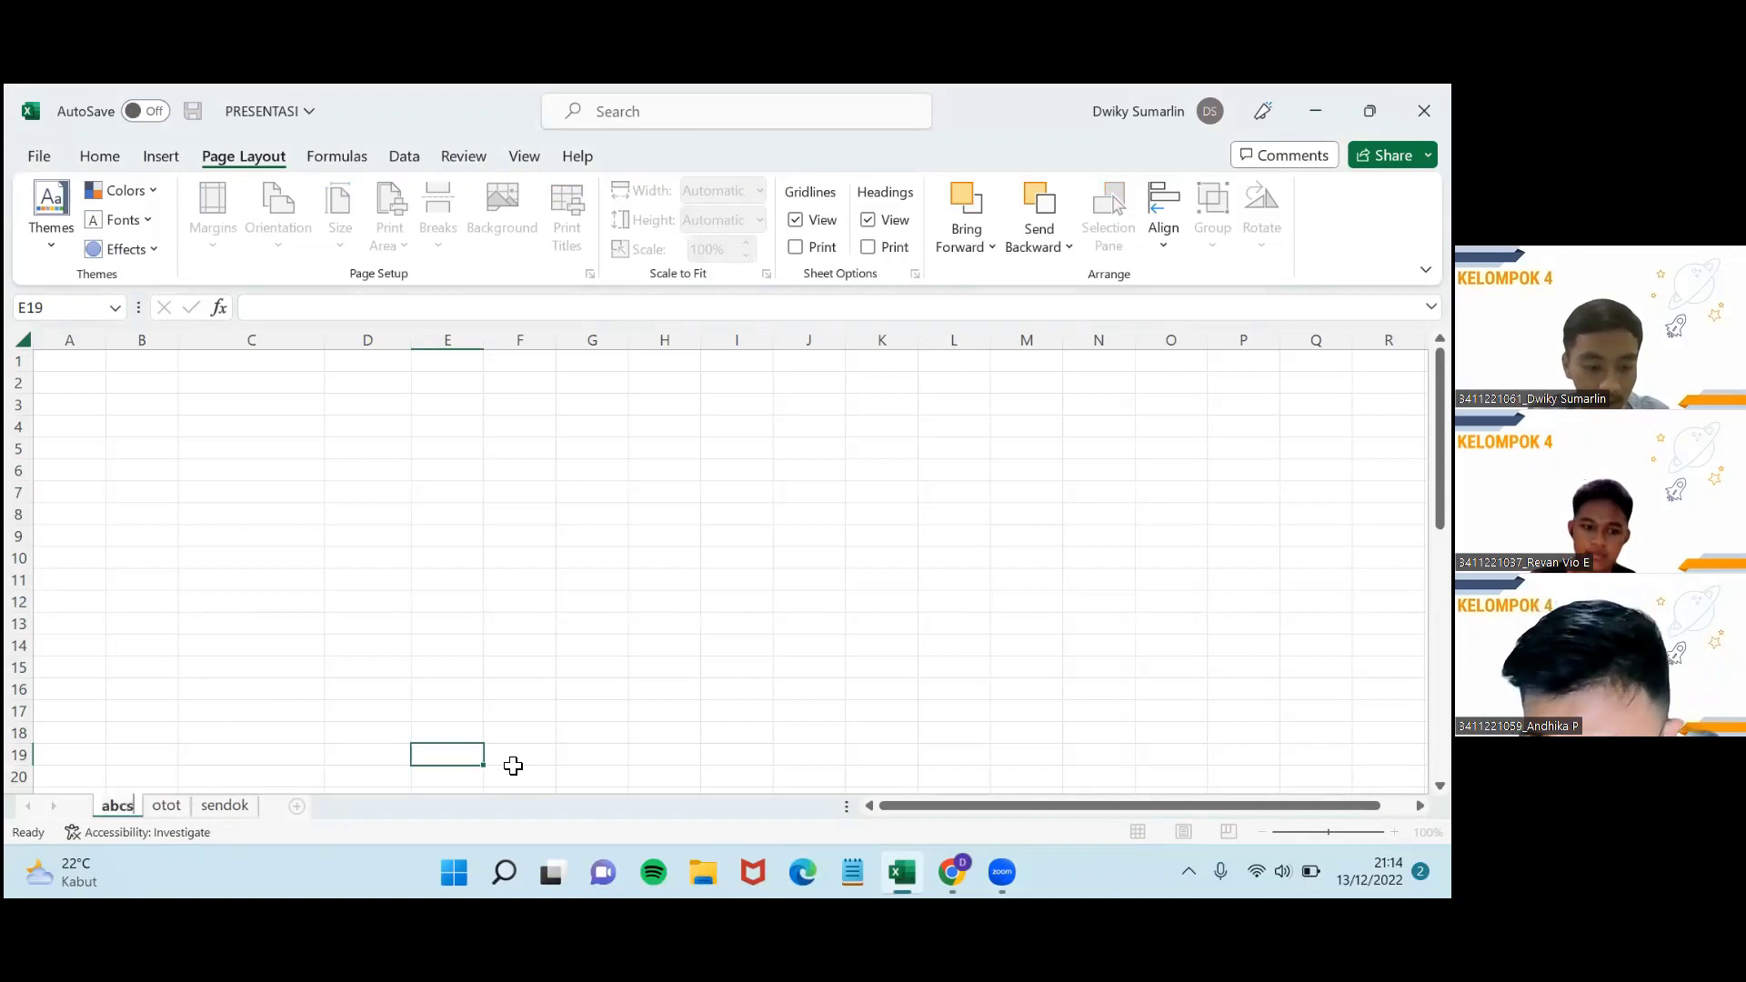
{"action": "key", "text": "BackSpace"}
{"action": "type", "text": "d"}
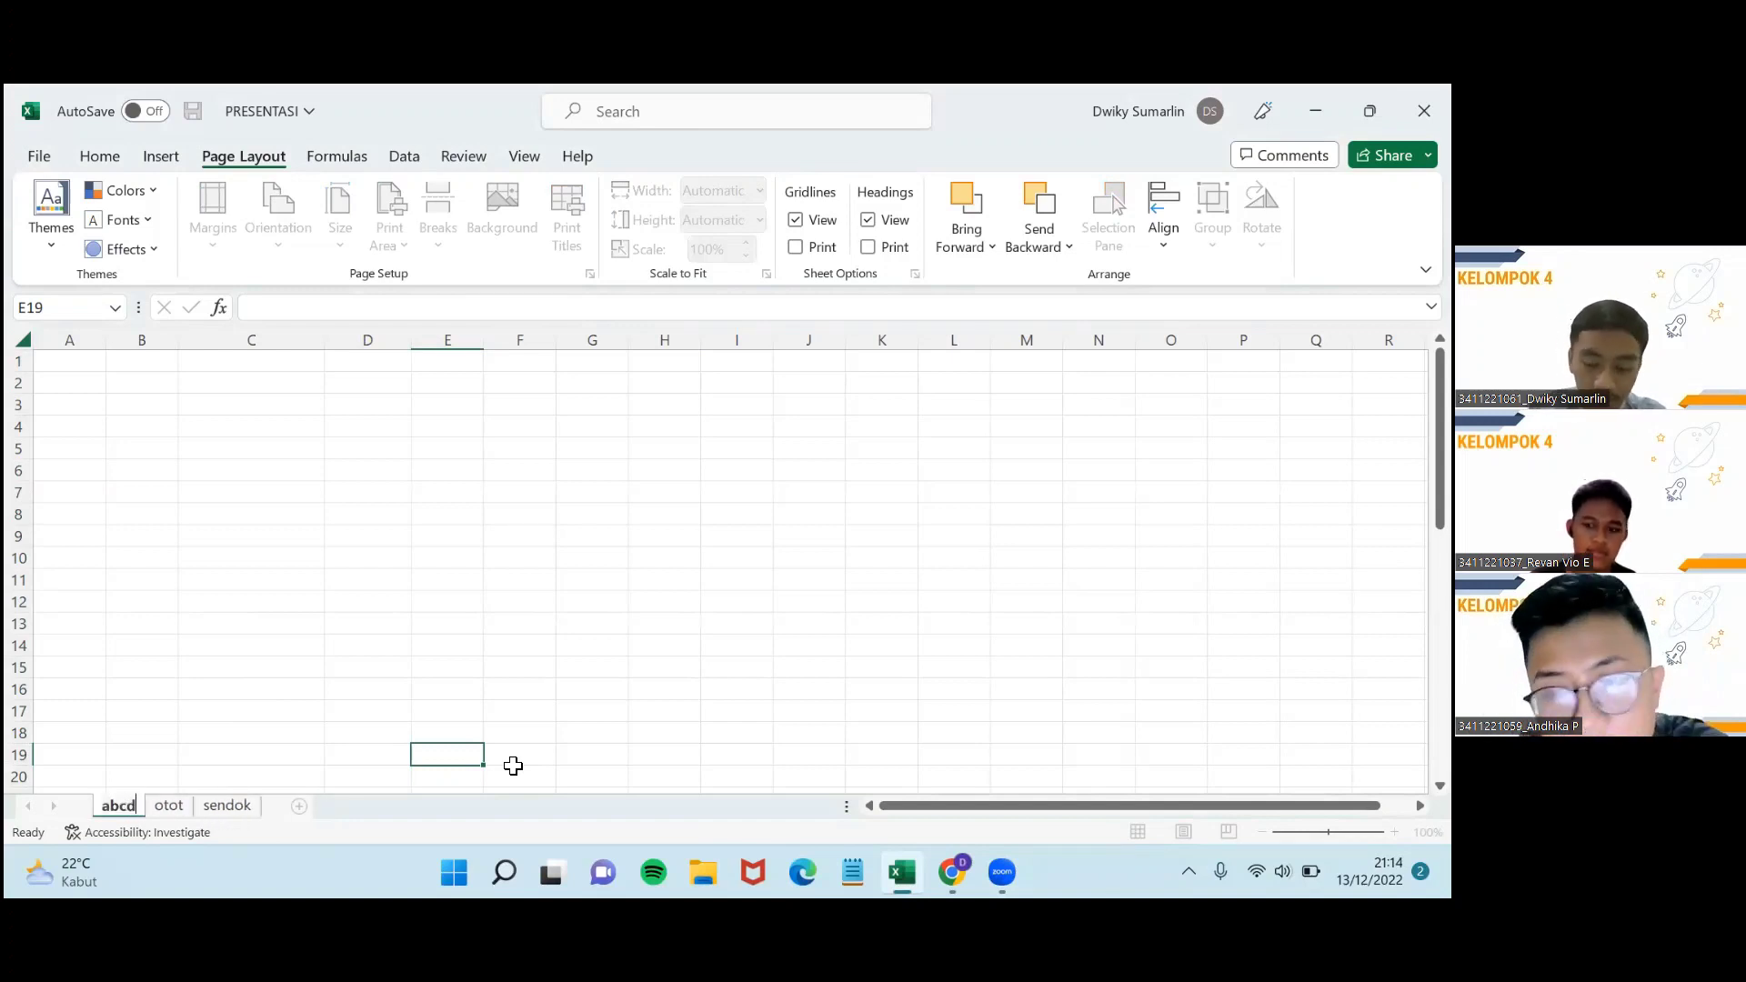
{"action": "key", "text": "Return"}
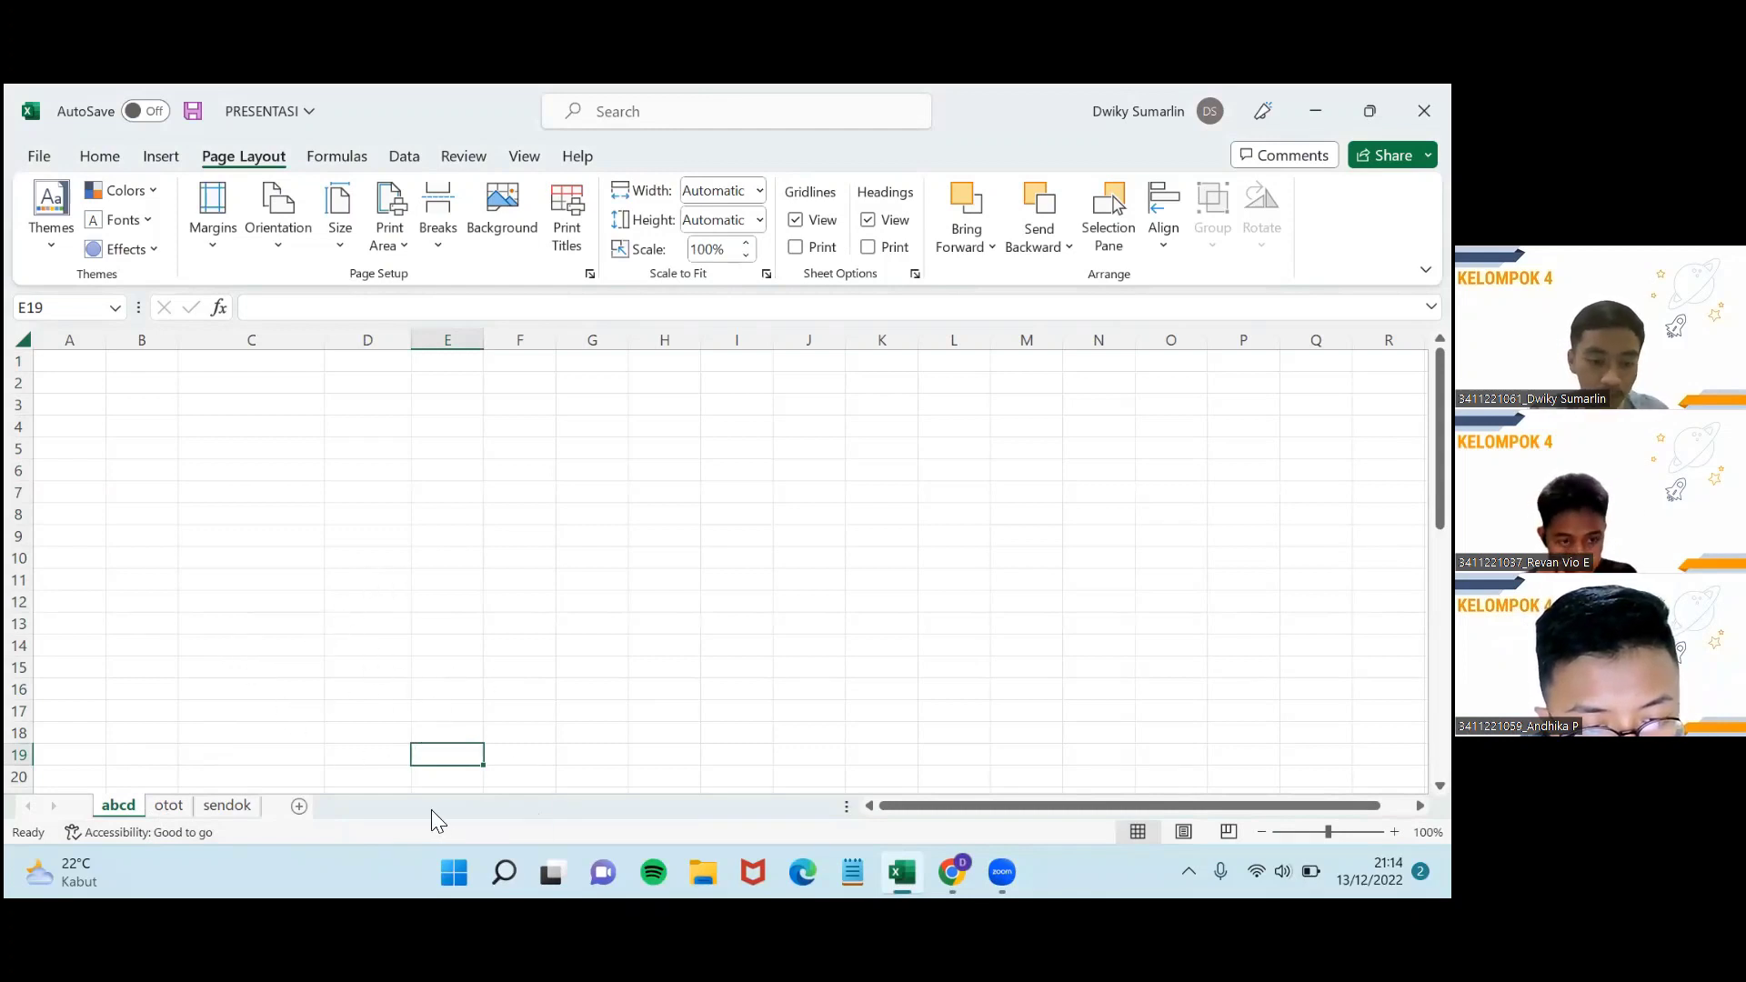
{"action": "left_click", "coordinate": [305, 808]}
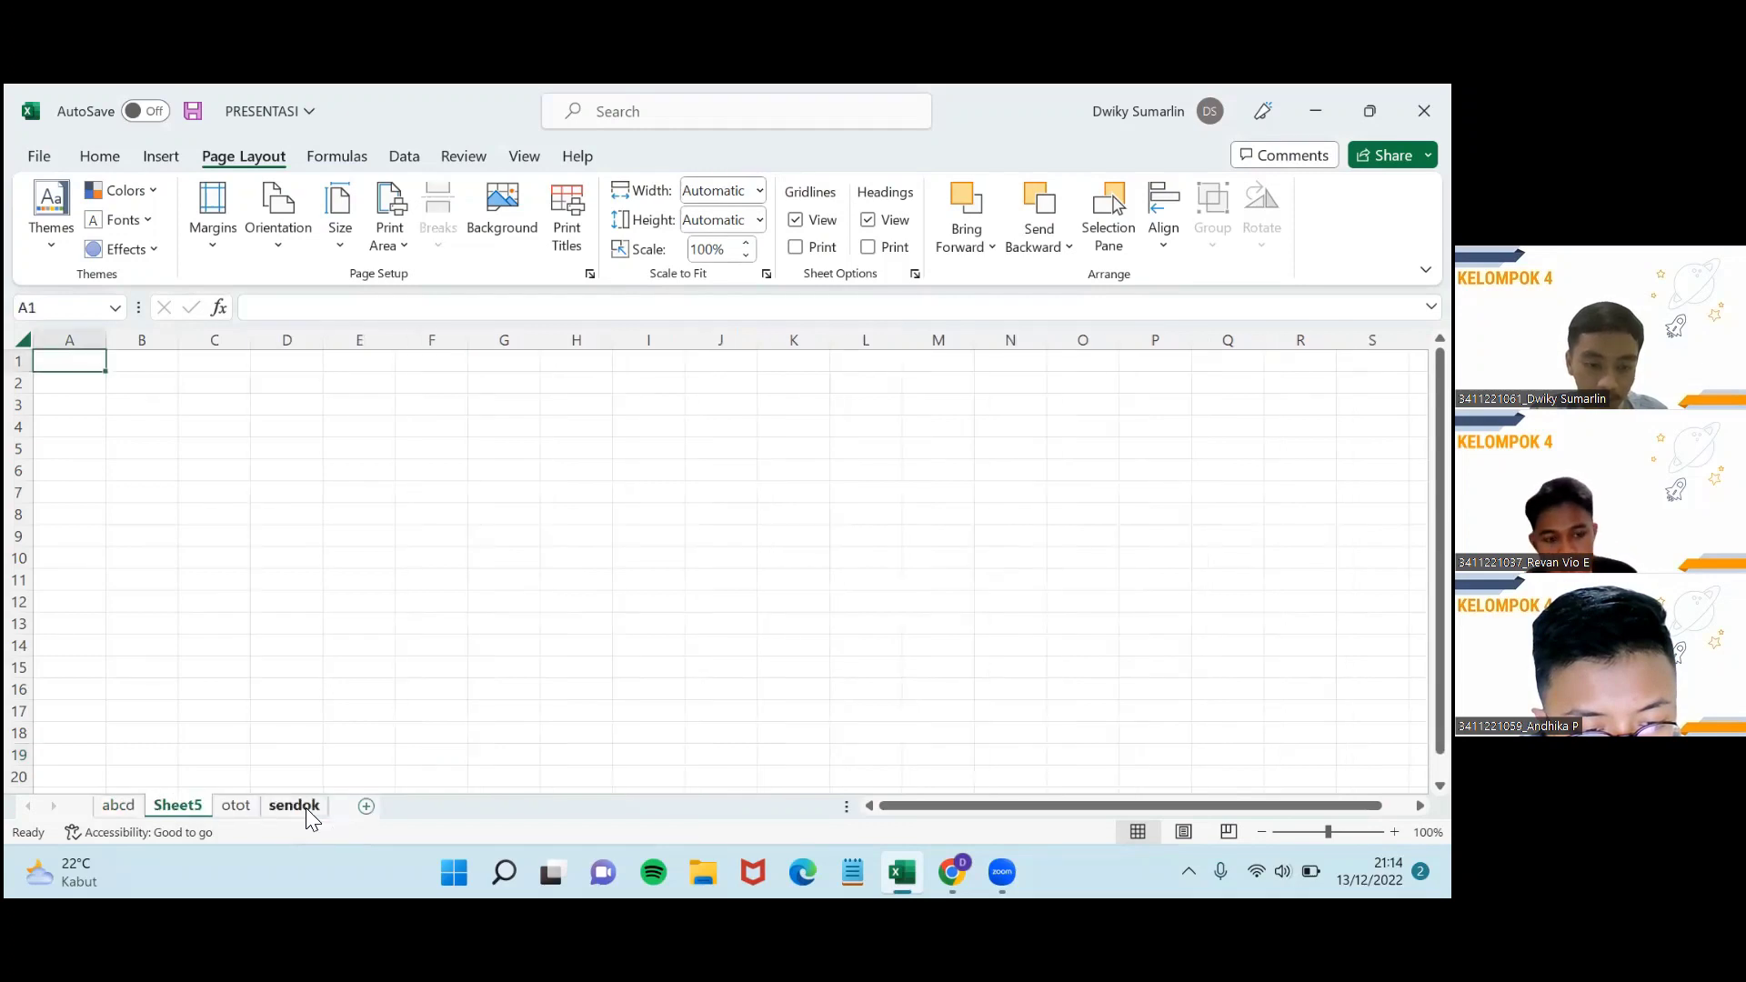
{"action": "right_click", "coordinate": [182, 804]}
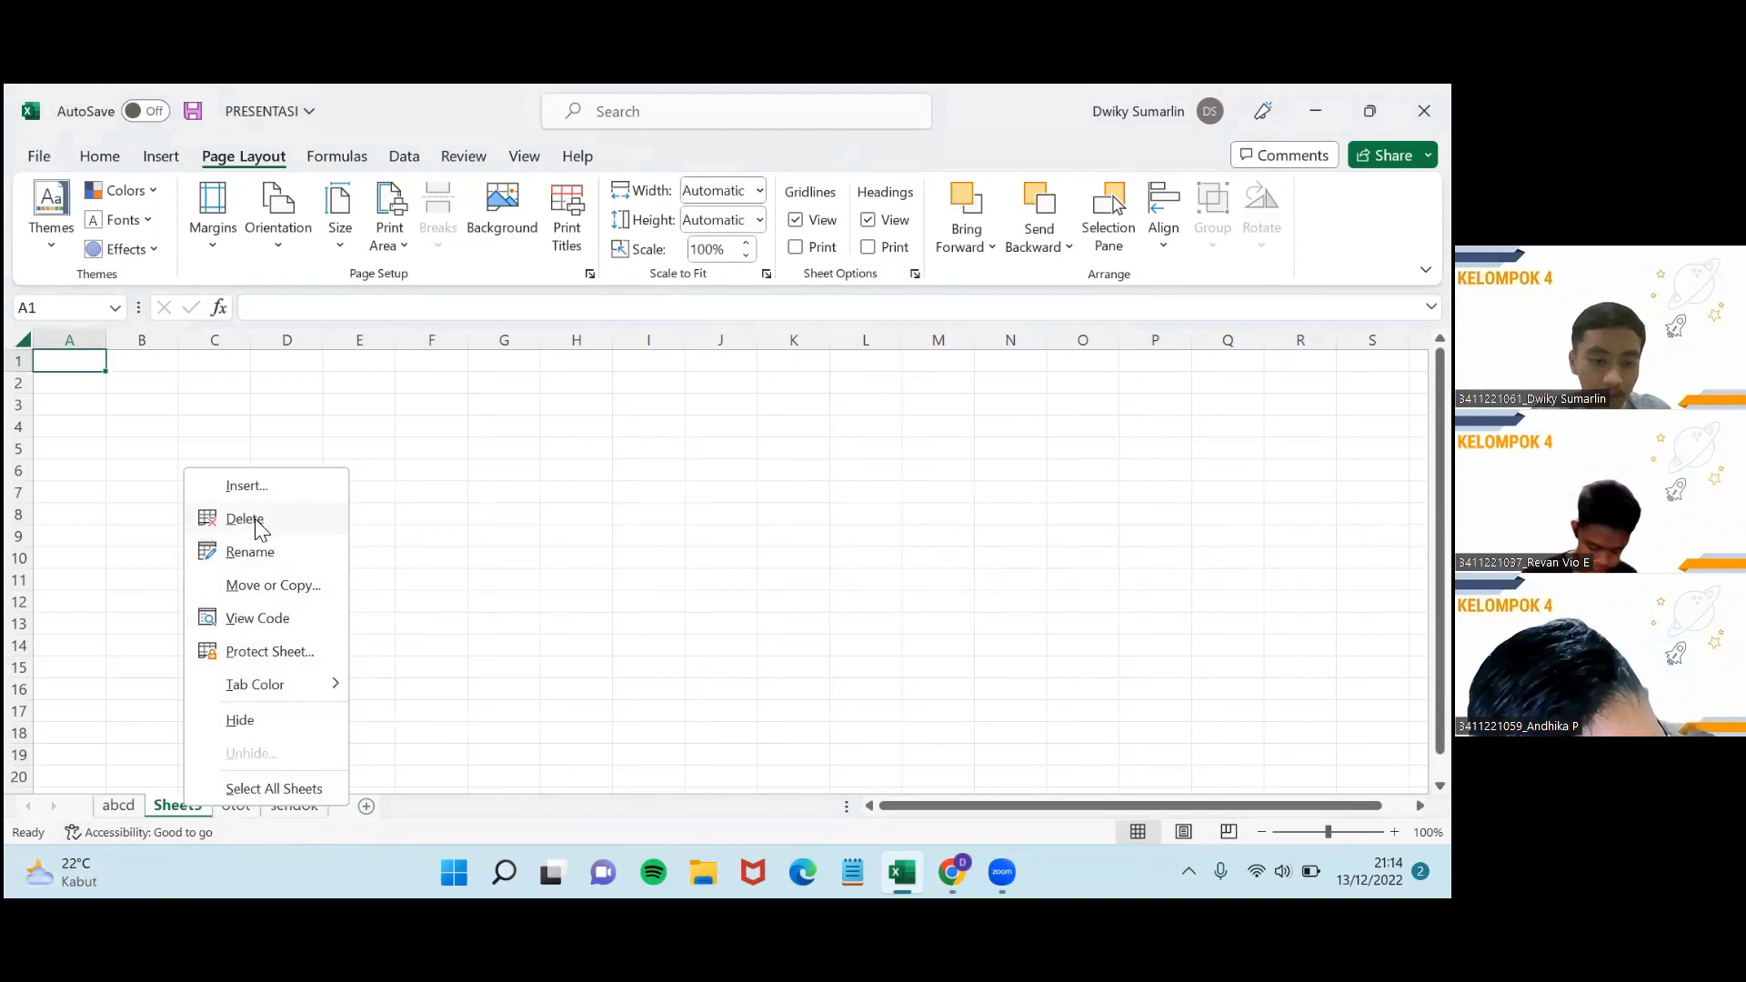
{"action": "left_click", "coordinate": [245, 518]}
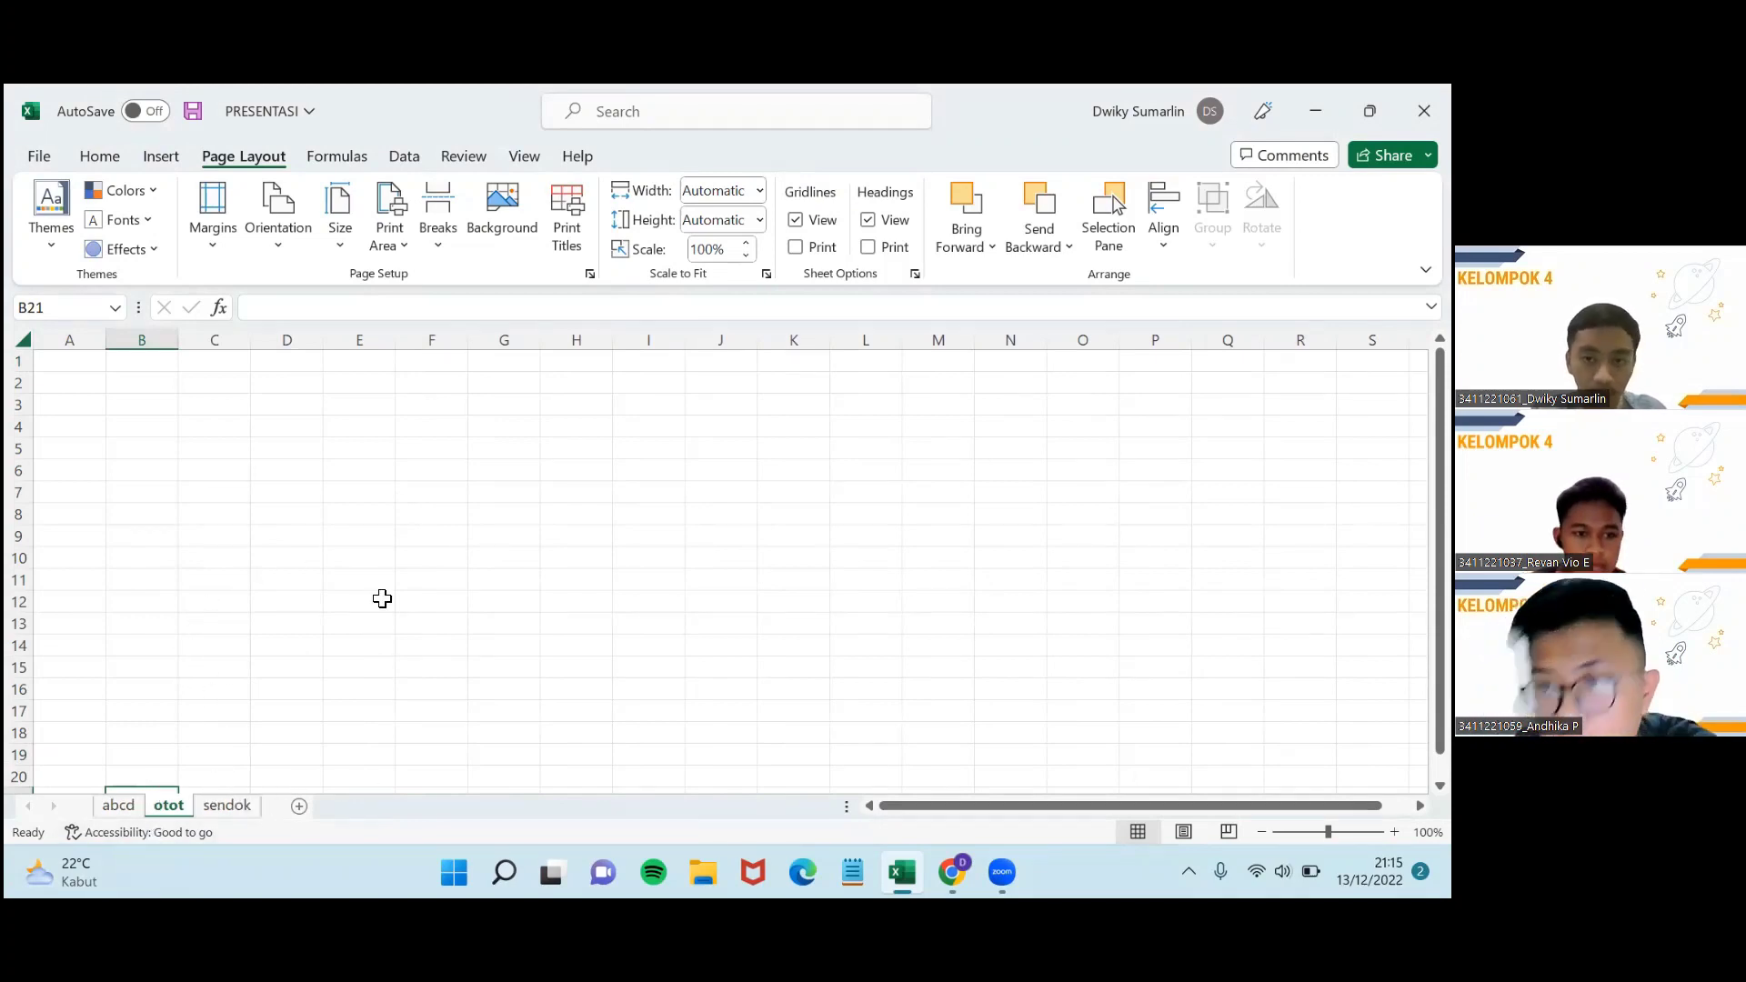
{"action": "left_click", "coordinate": [707, 492]}
{"action": "left_click", "coordinate": [504, 515]}
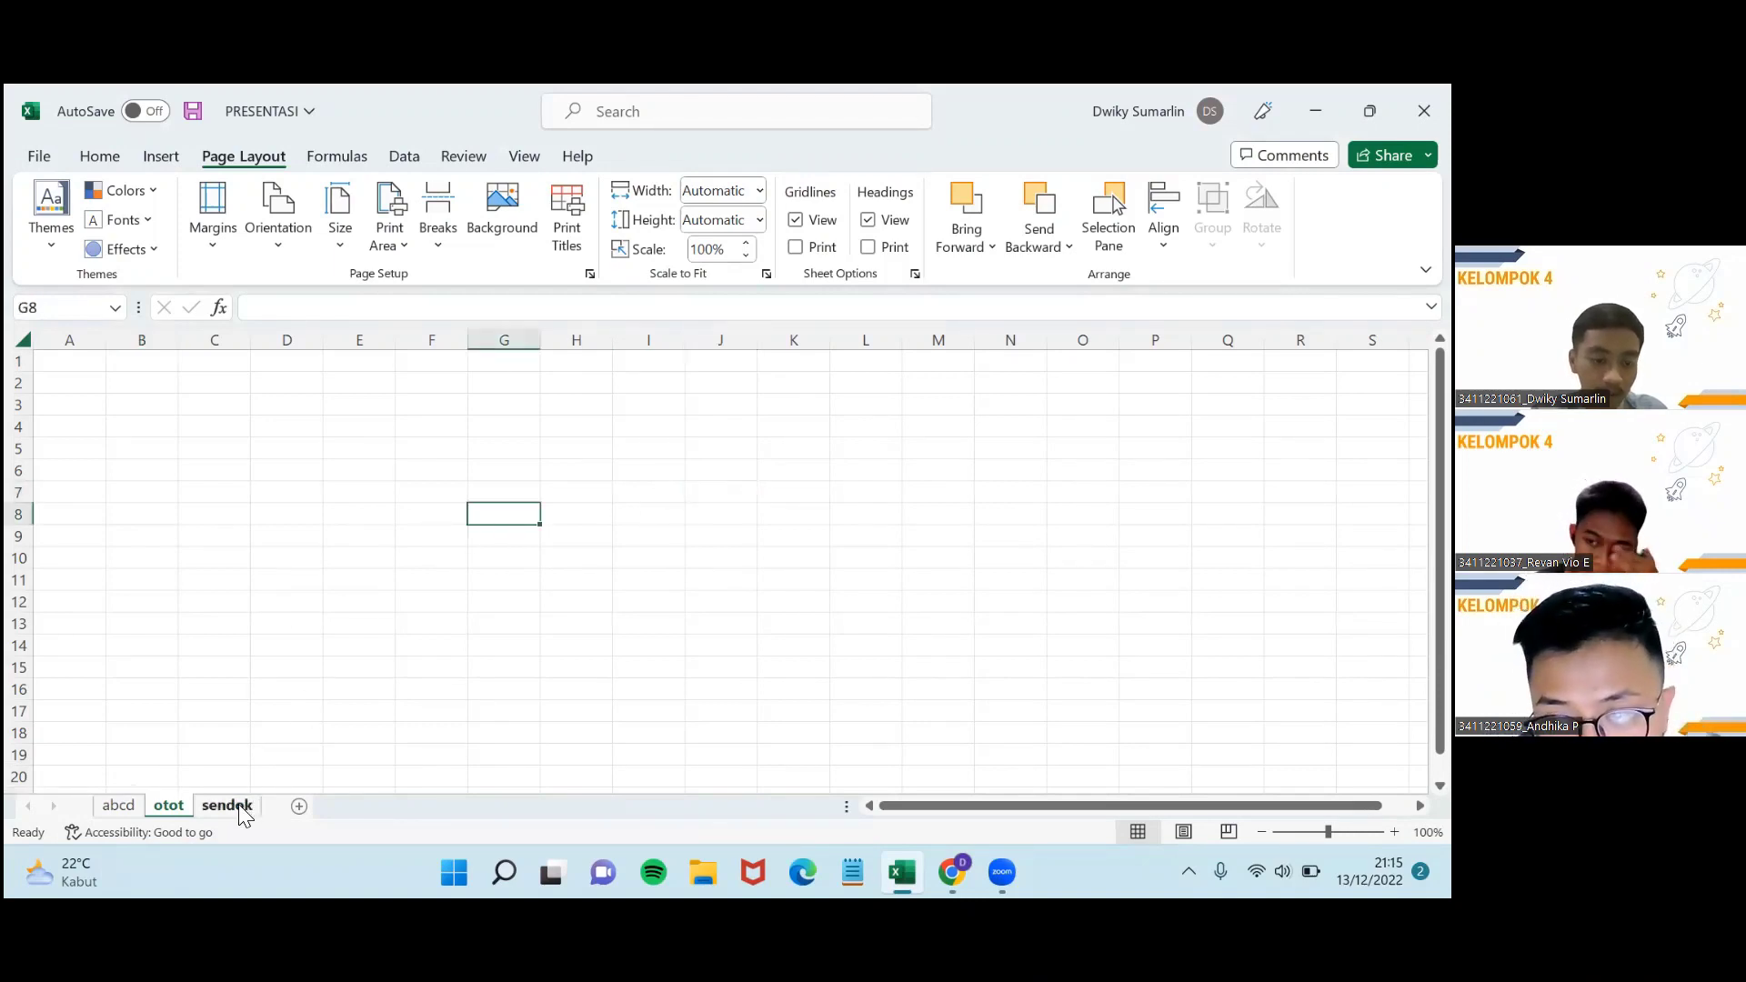
{"action": "left_click", "coordinate": [118, 806]}
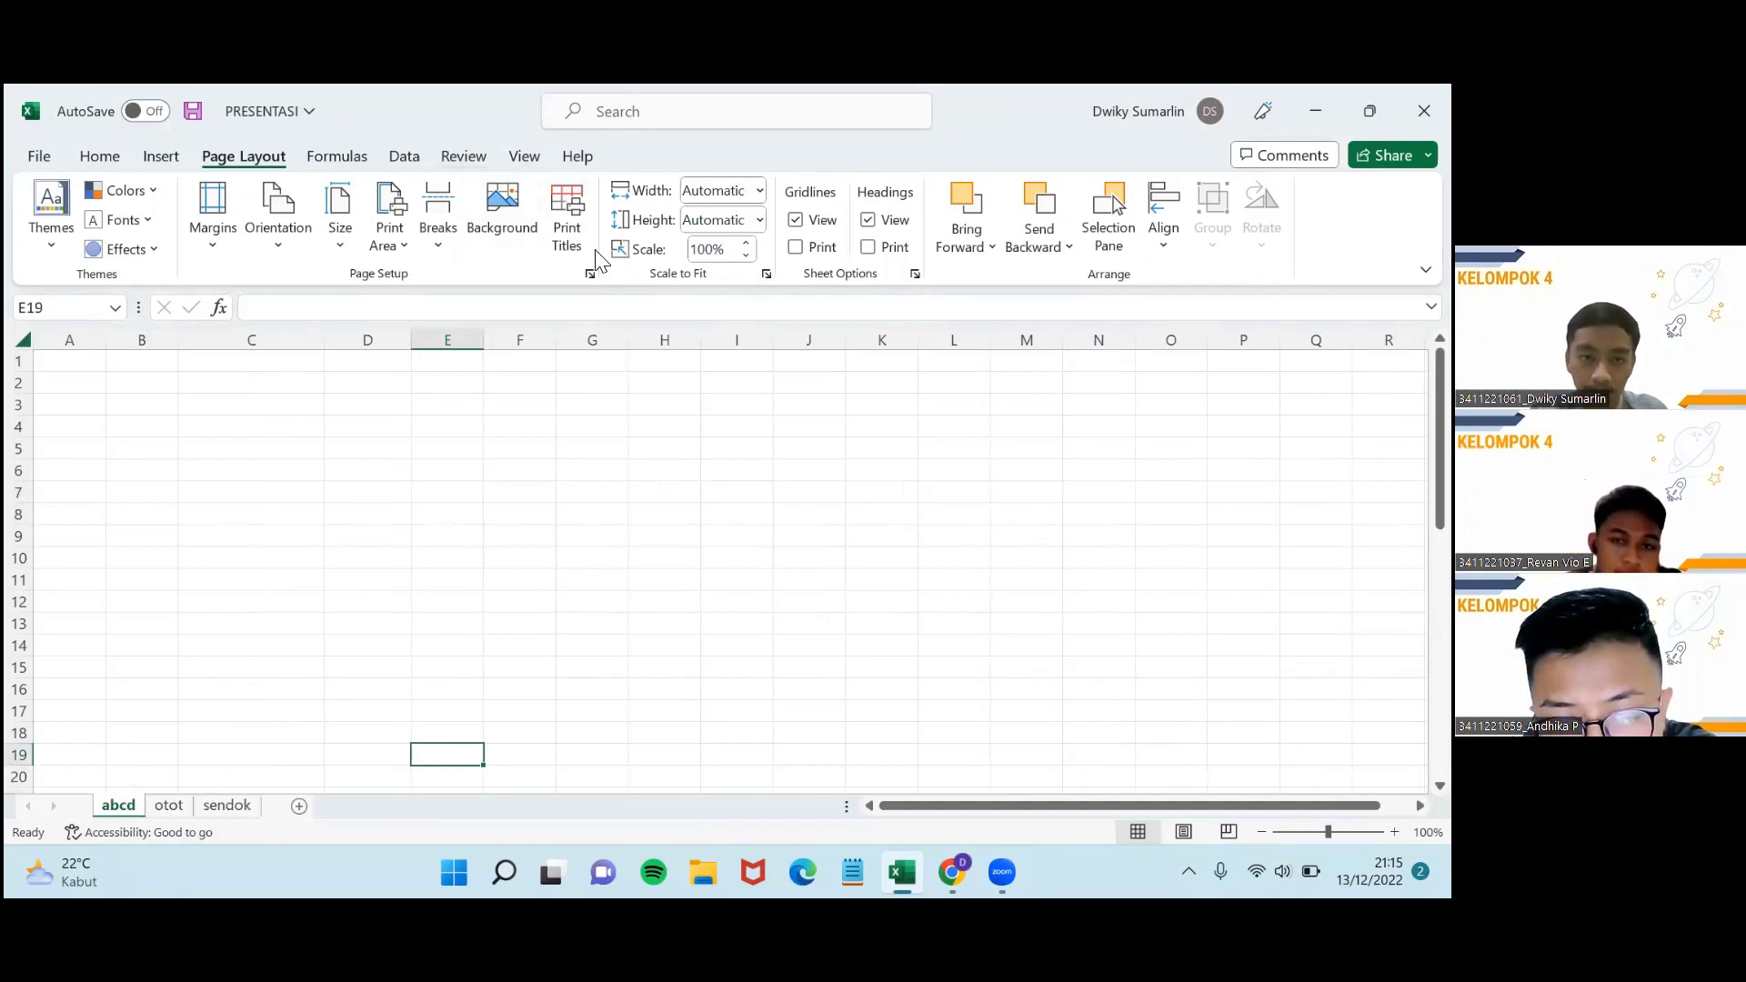
Protect the abcd sheet with a password, re-entering it to confirm.
{"action": "left_click", "coordinate": [451, 159]}
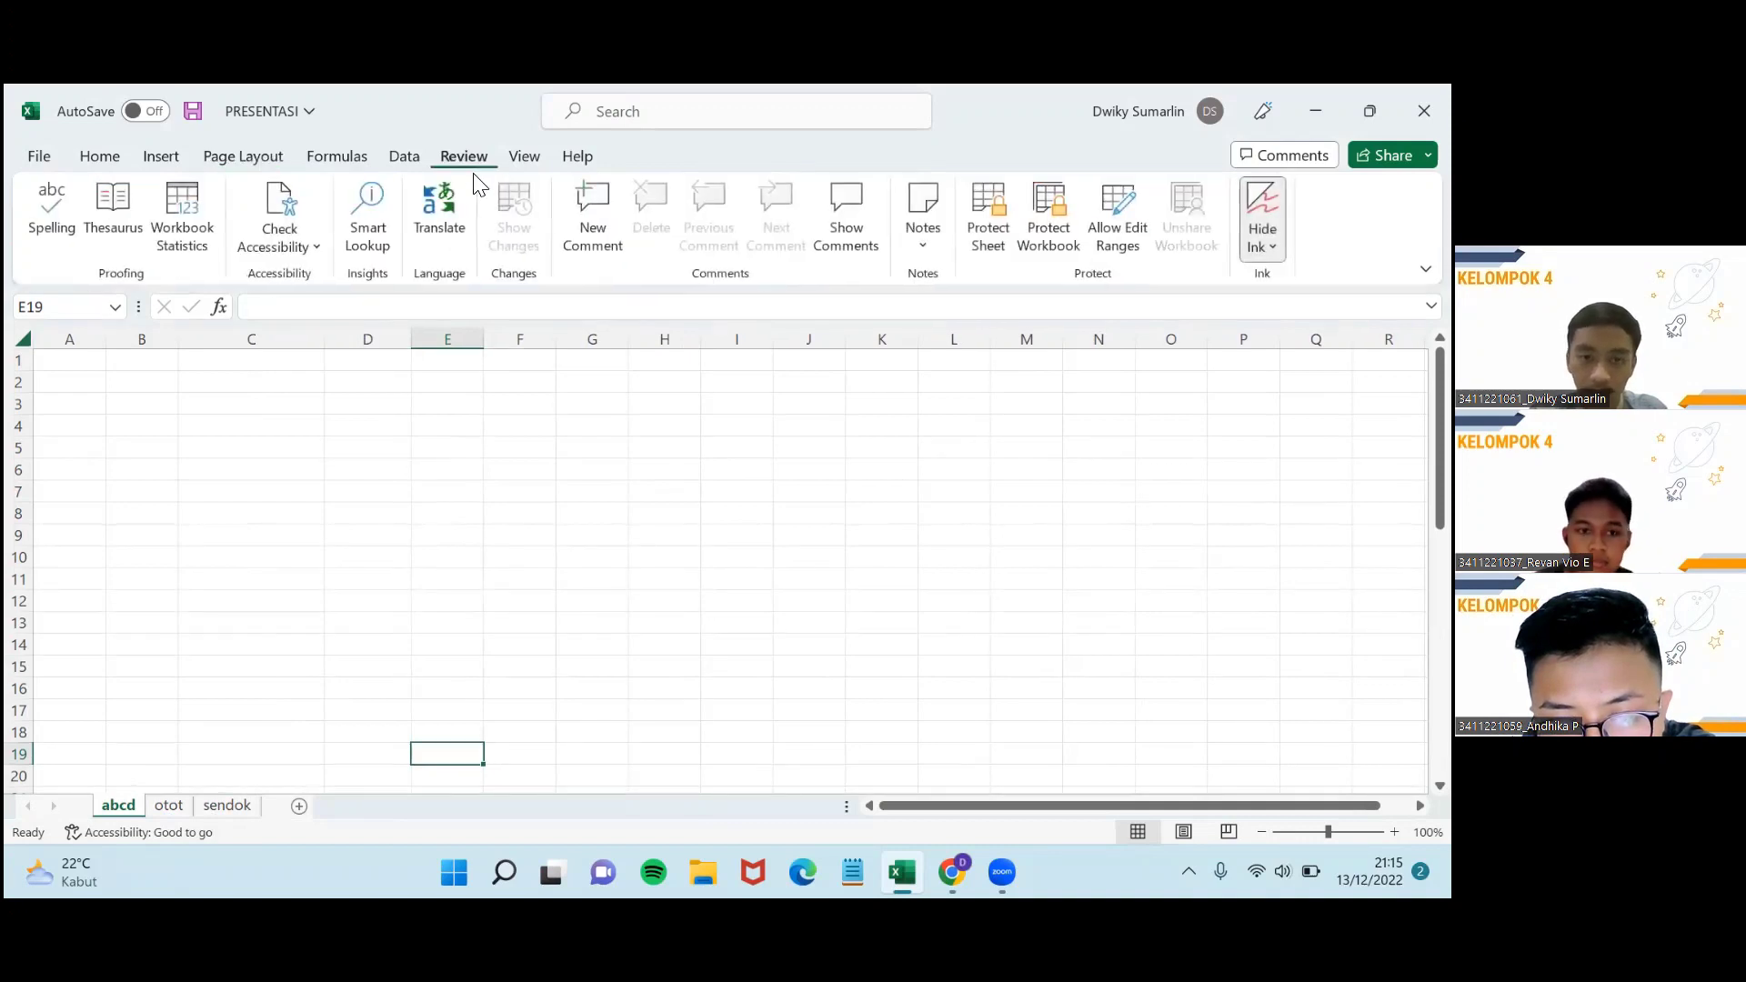
{"action": "left_click", "coordinate": [983, 236]}
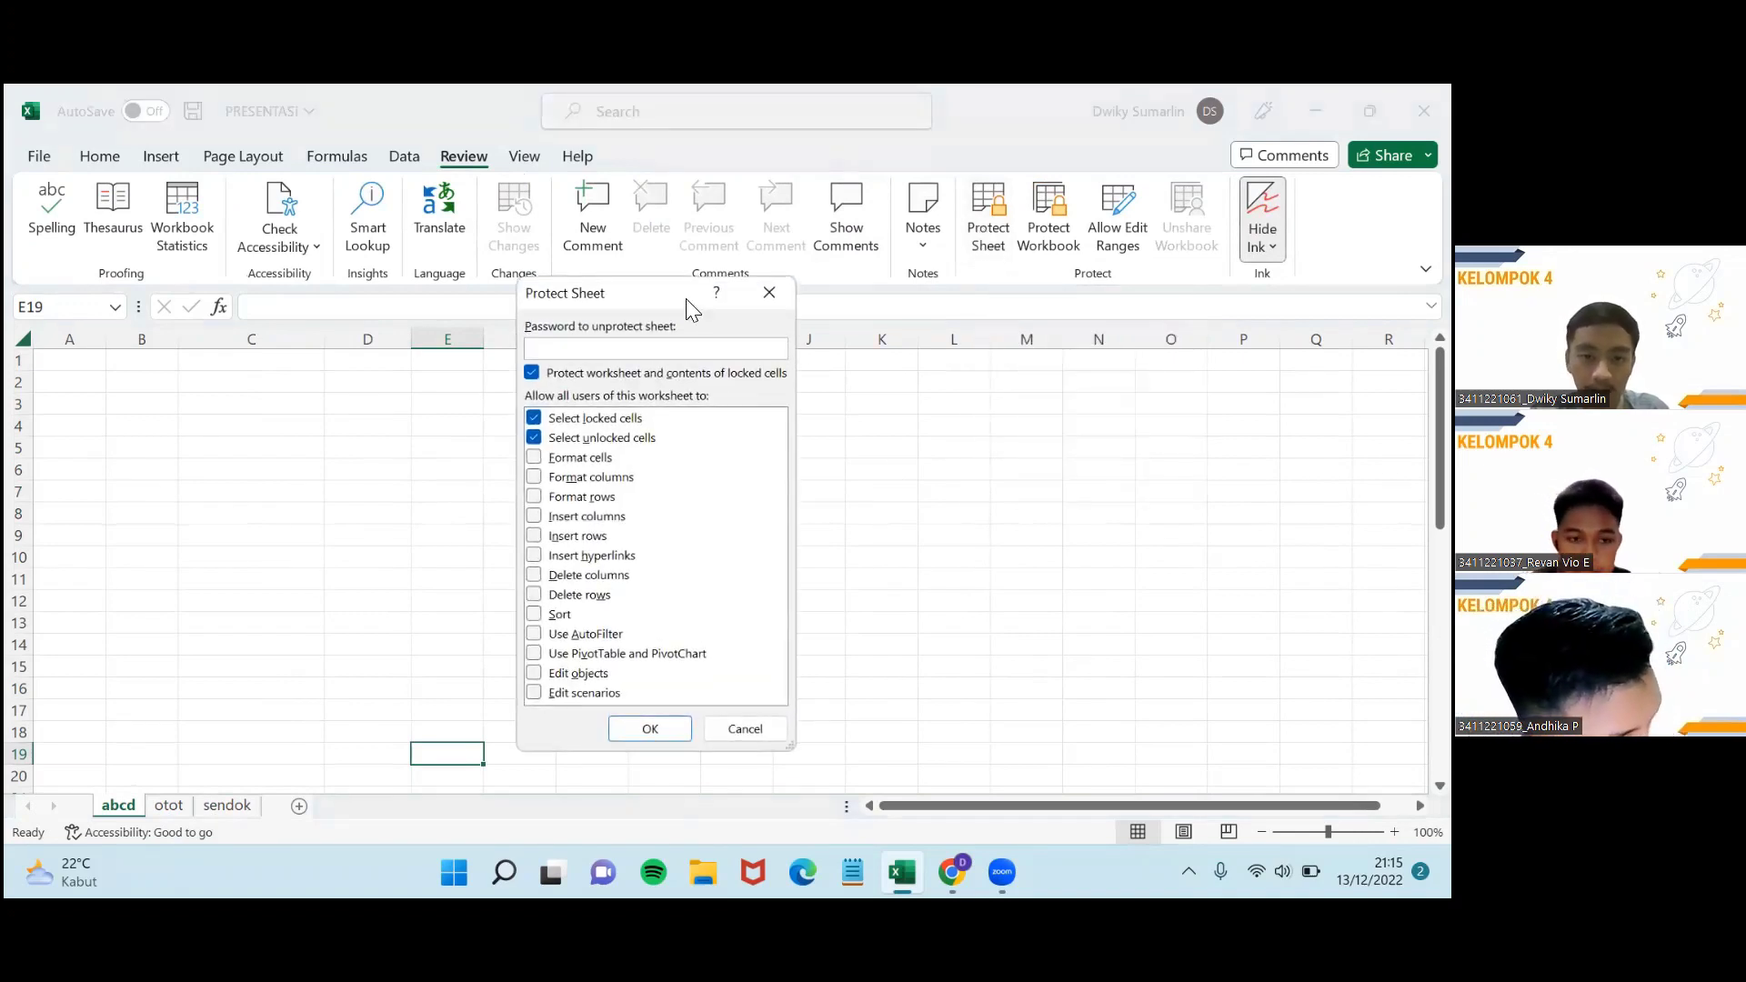
{"action": "left_click_drag", "start_coordinate": [661, 298], "coordinate": [779, 303]}
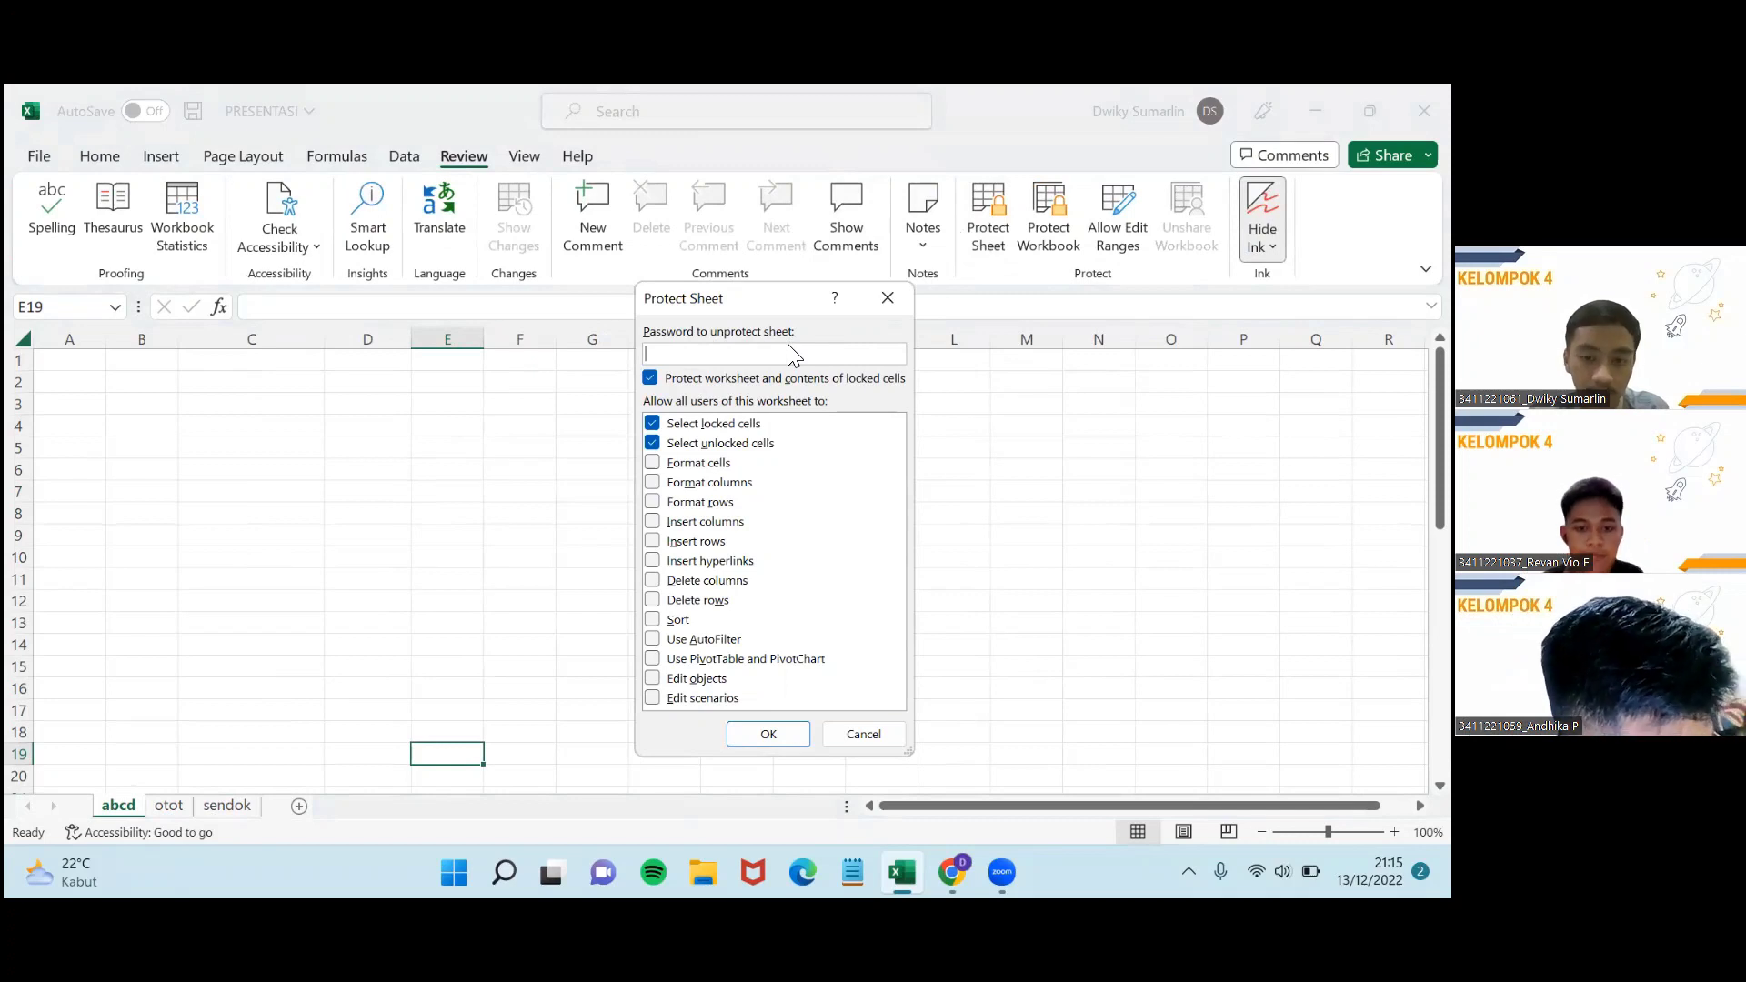
{"action": "type", "text": "12"}
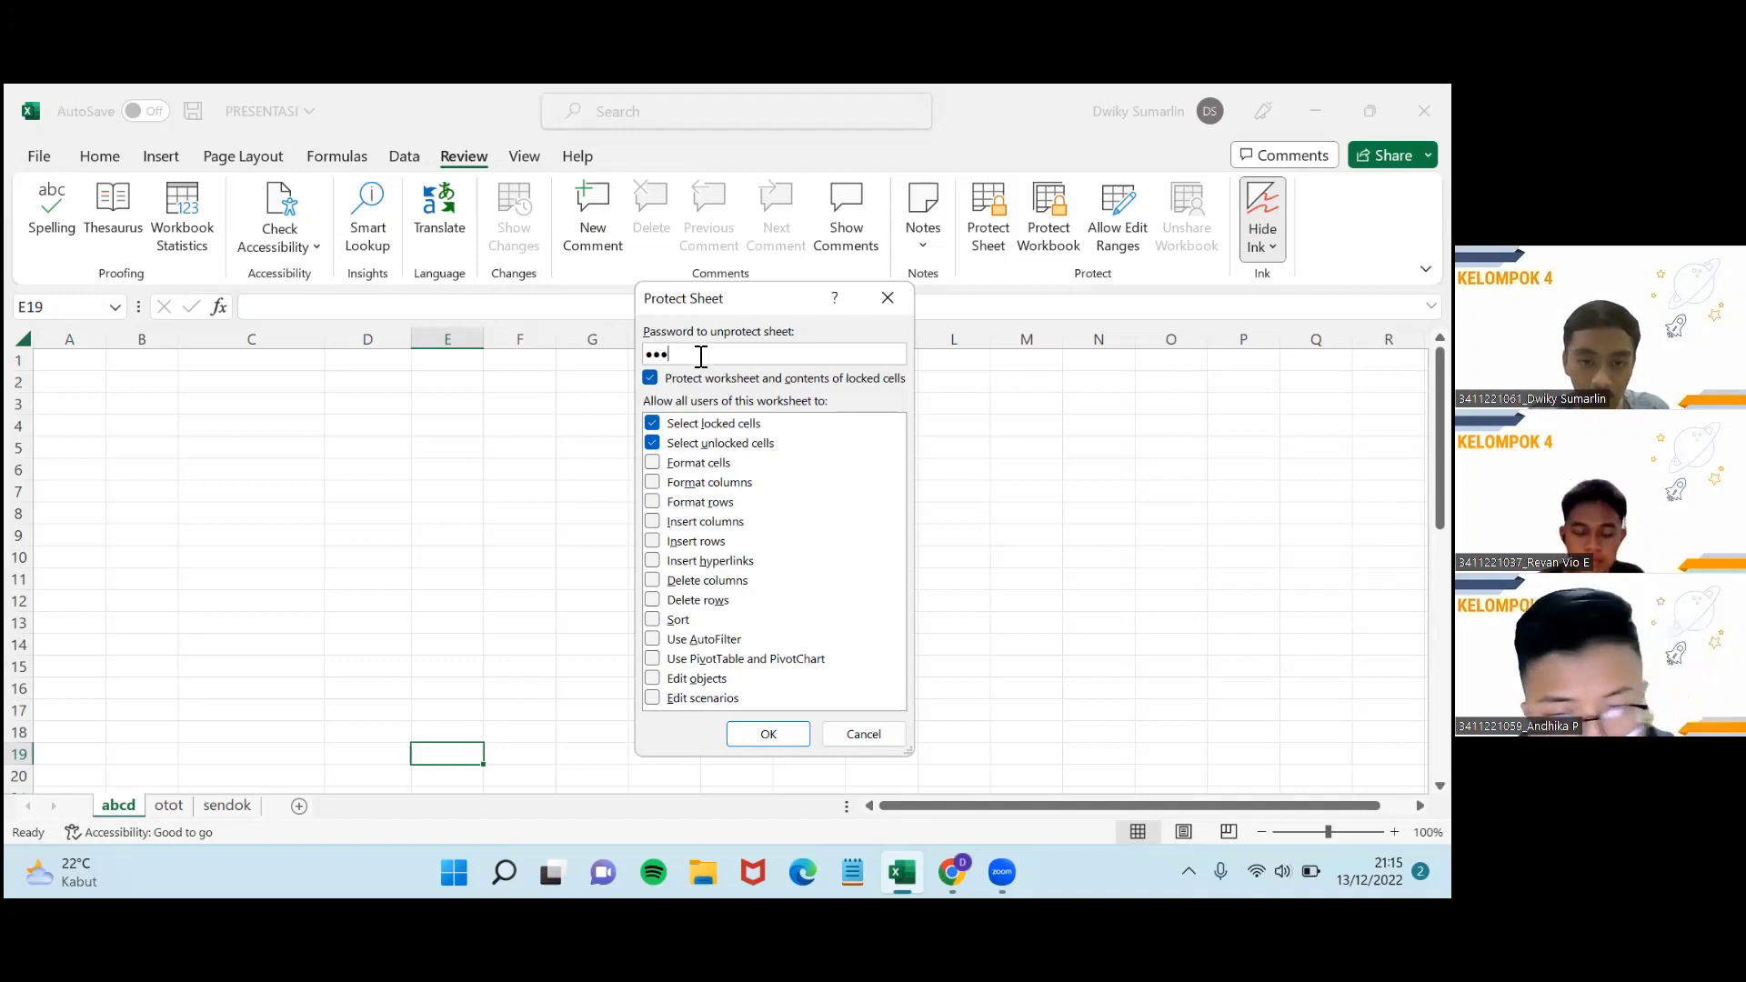
{"action": "left_click", "coordinate": [767, 734]}
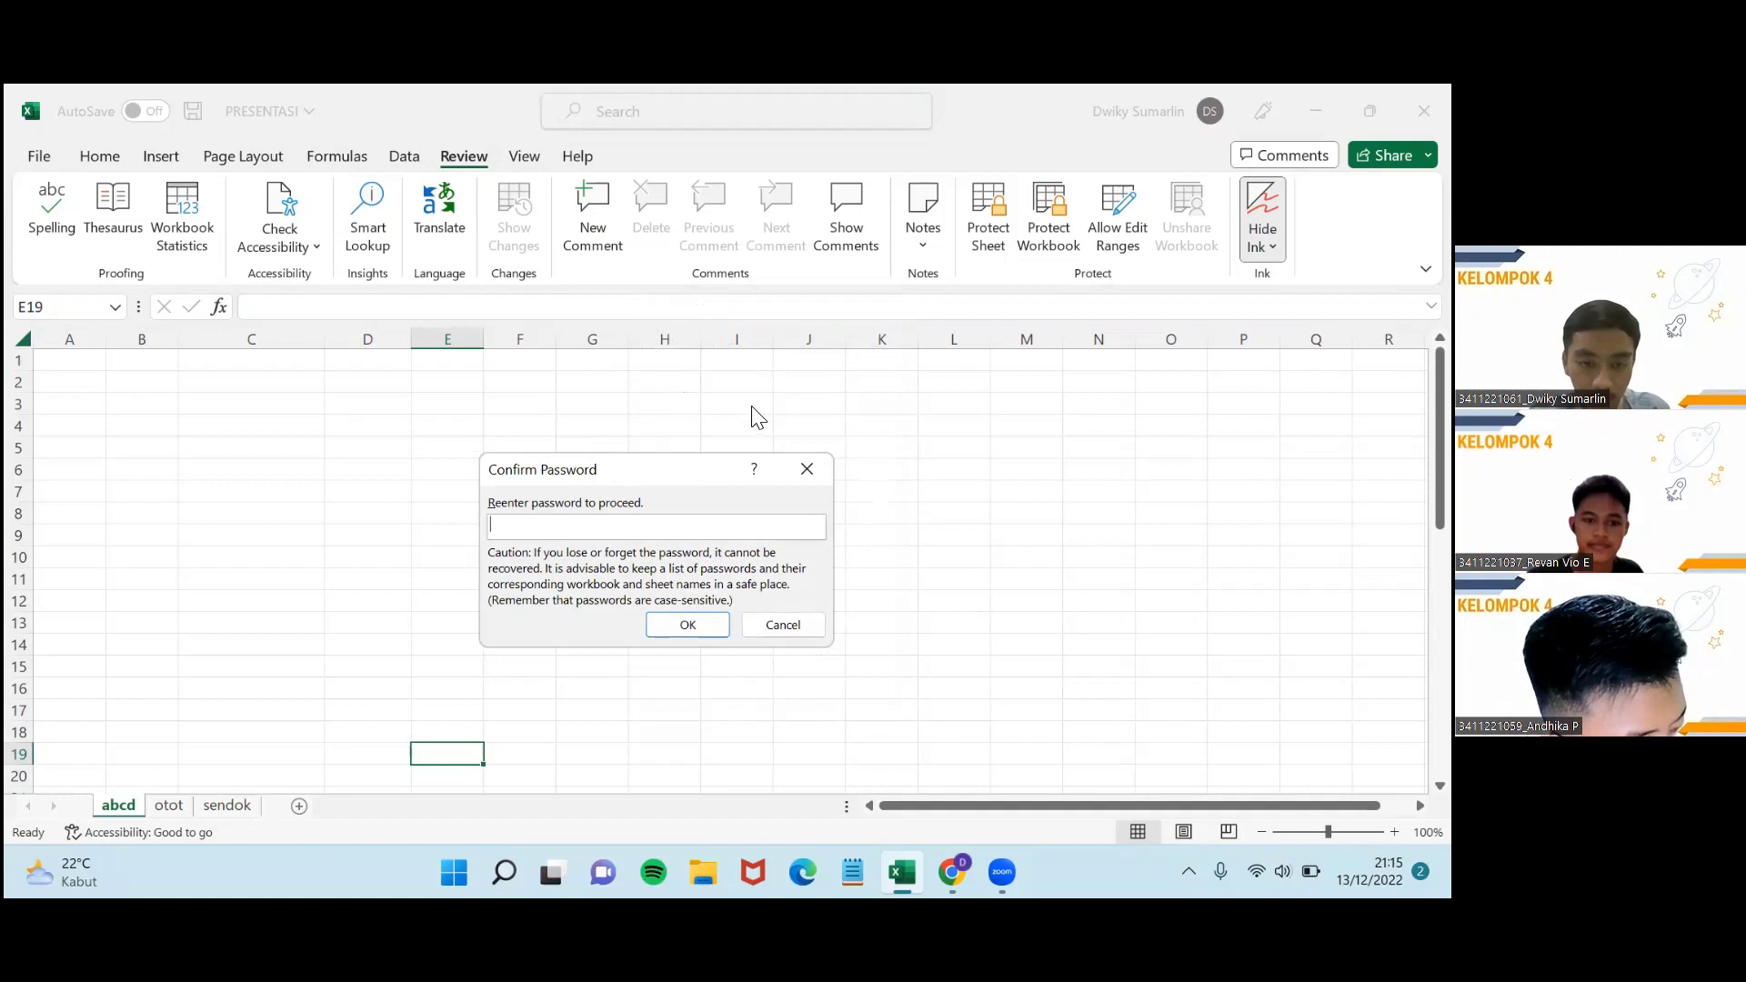
{"action": "type", "text": "•••"}
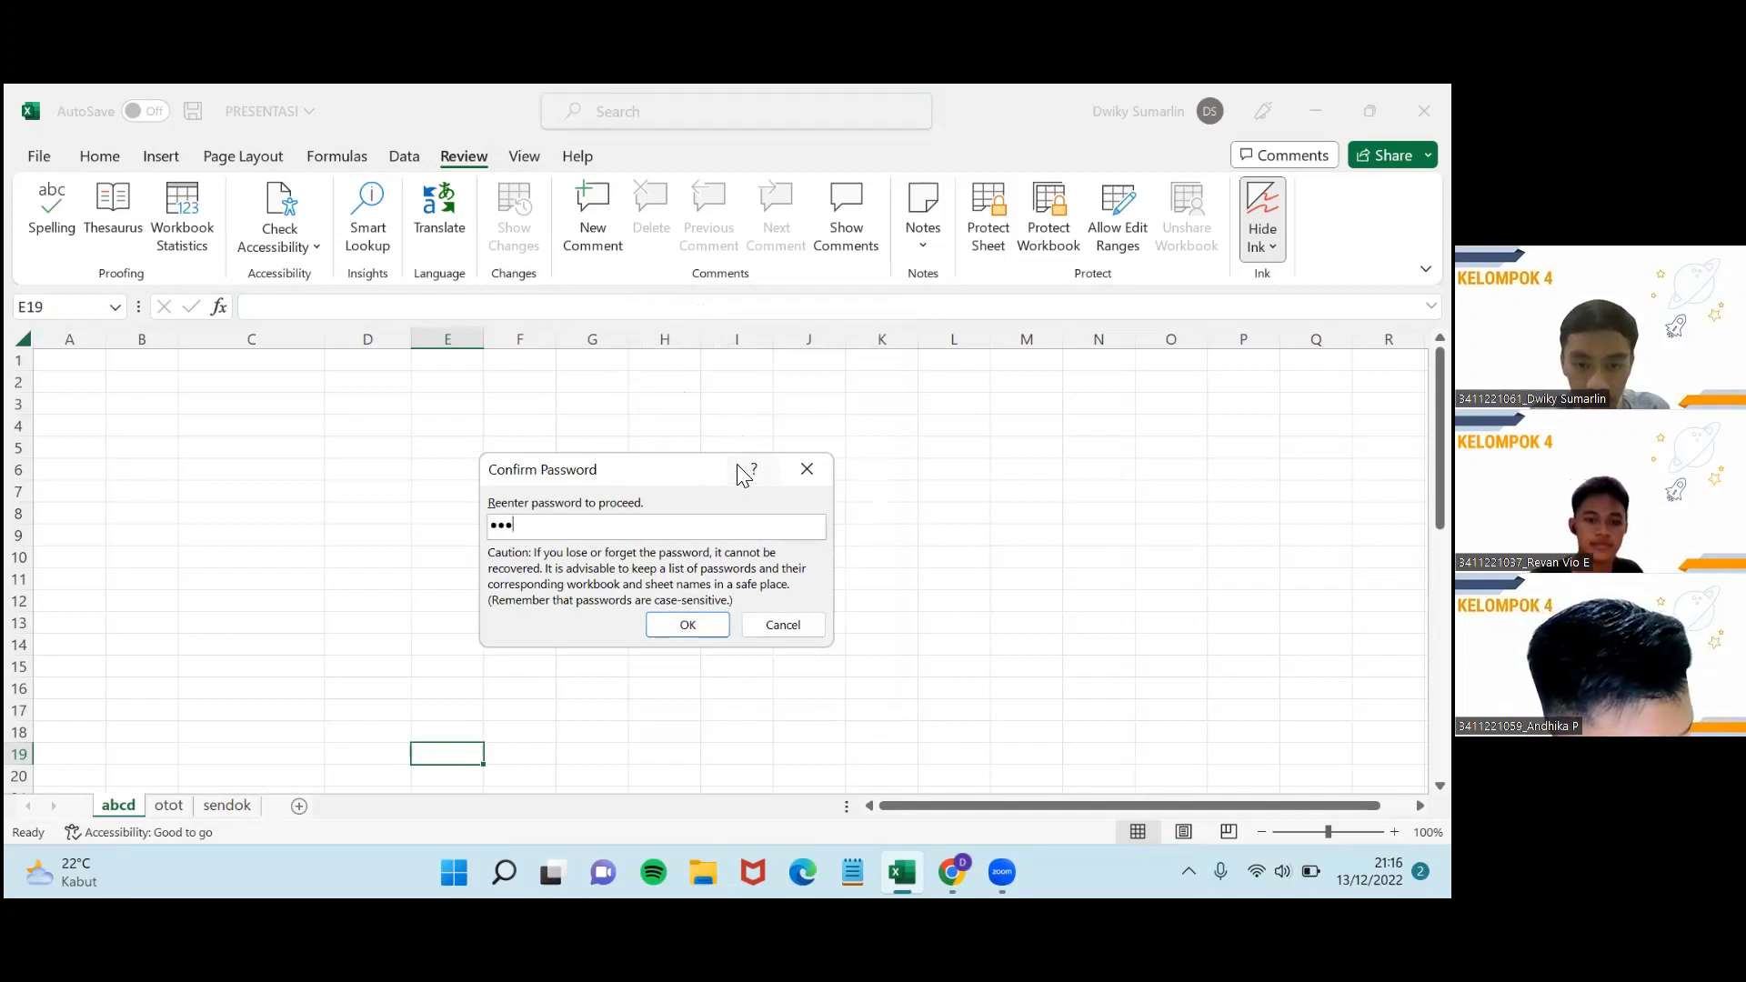
{"action": "left_click", "coordinate": [684, 625]}
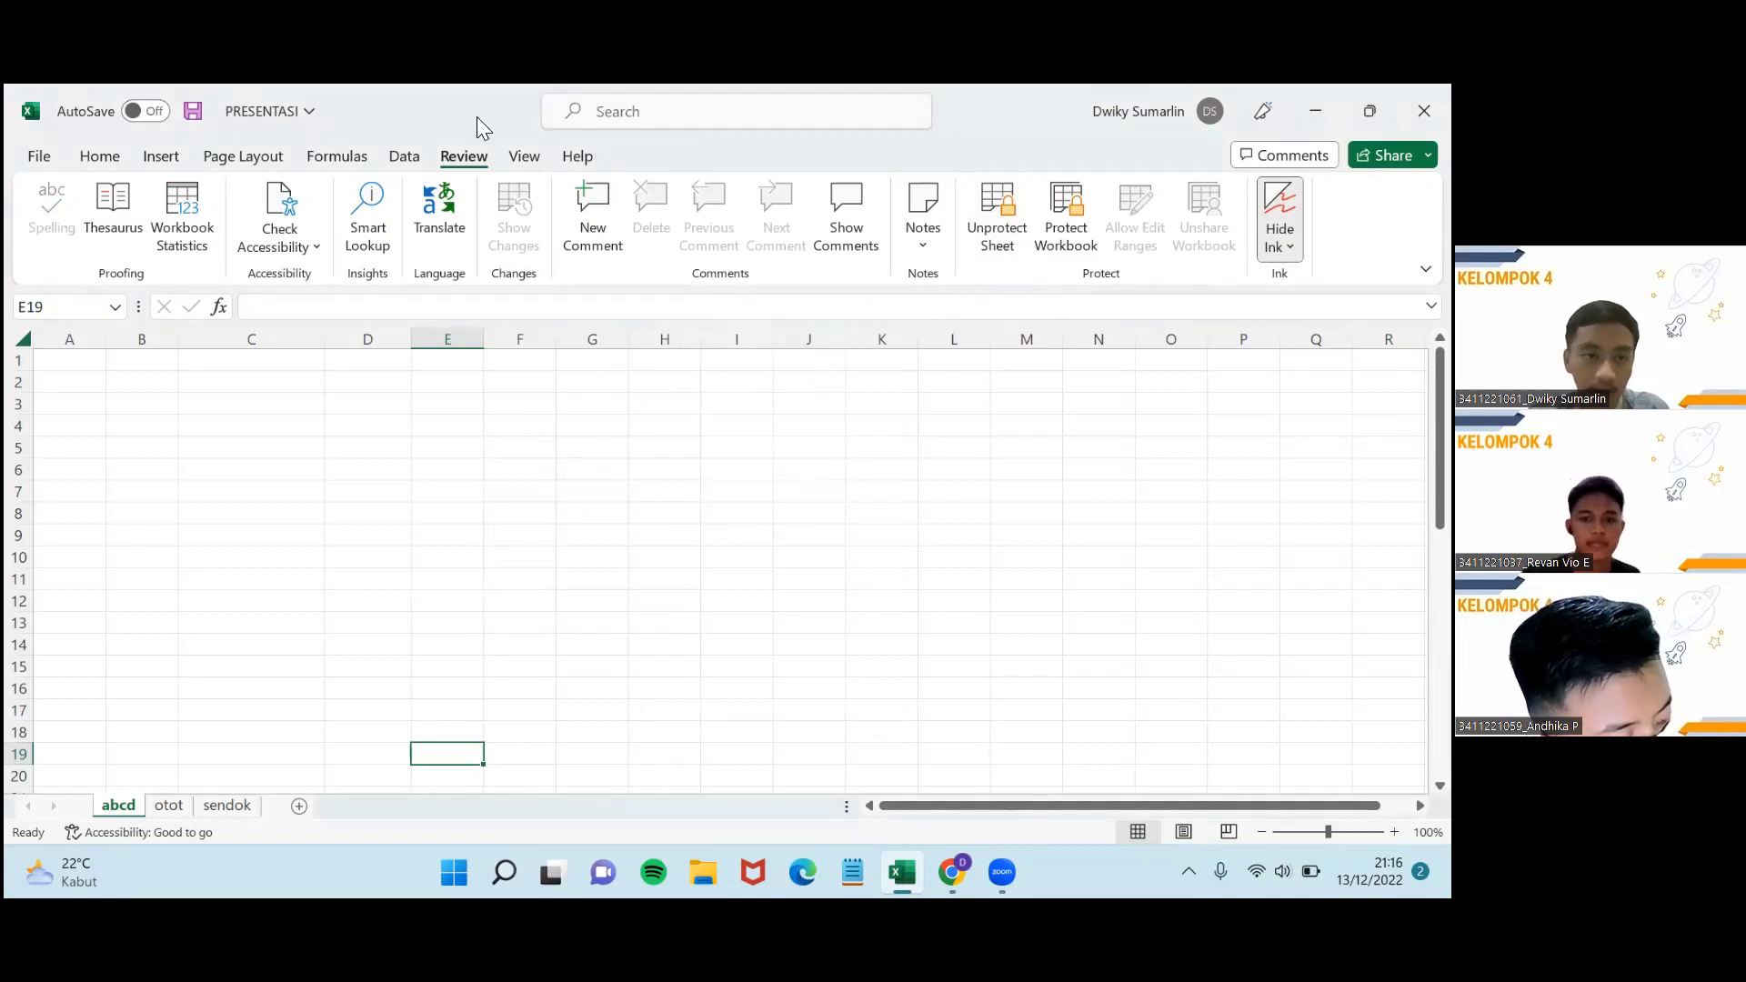
{"action": "scroll", "coordinate": [511, 232], "scroll_direction": "up", "scroll_amount": 5}
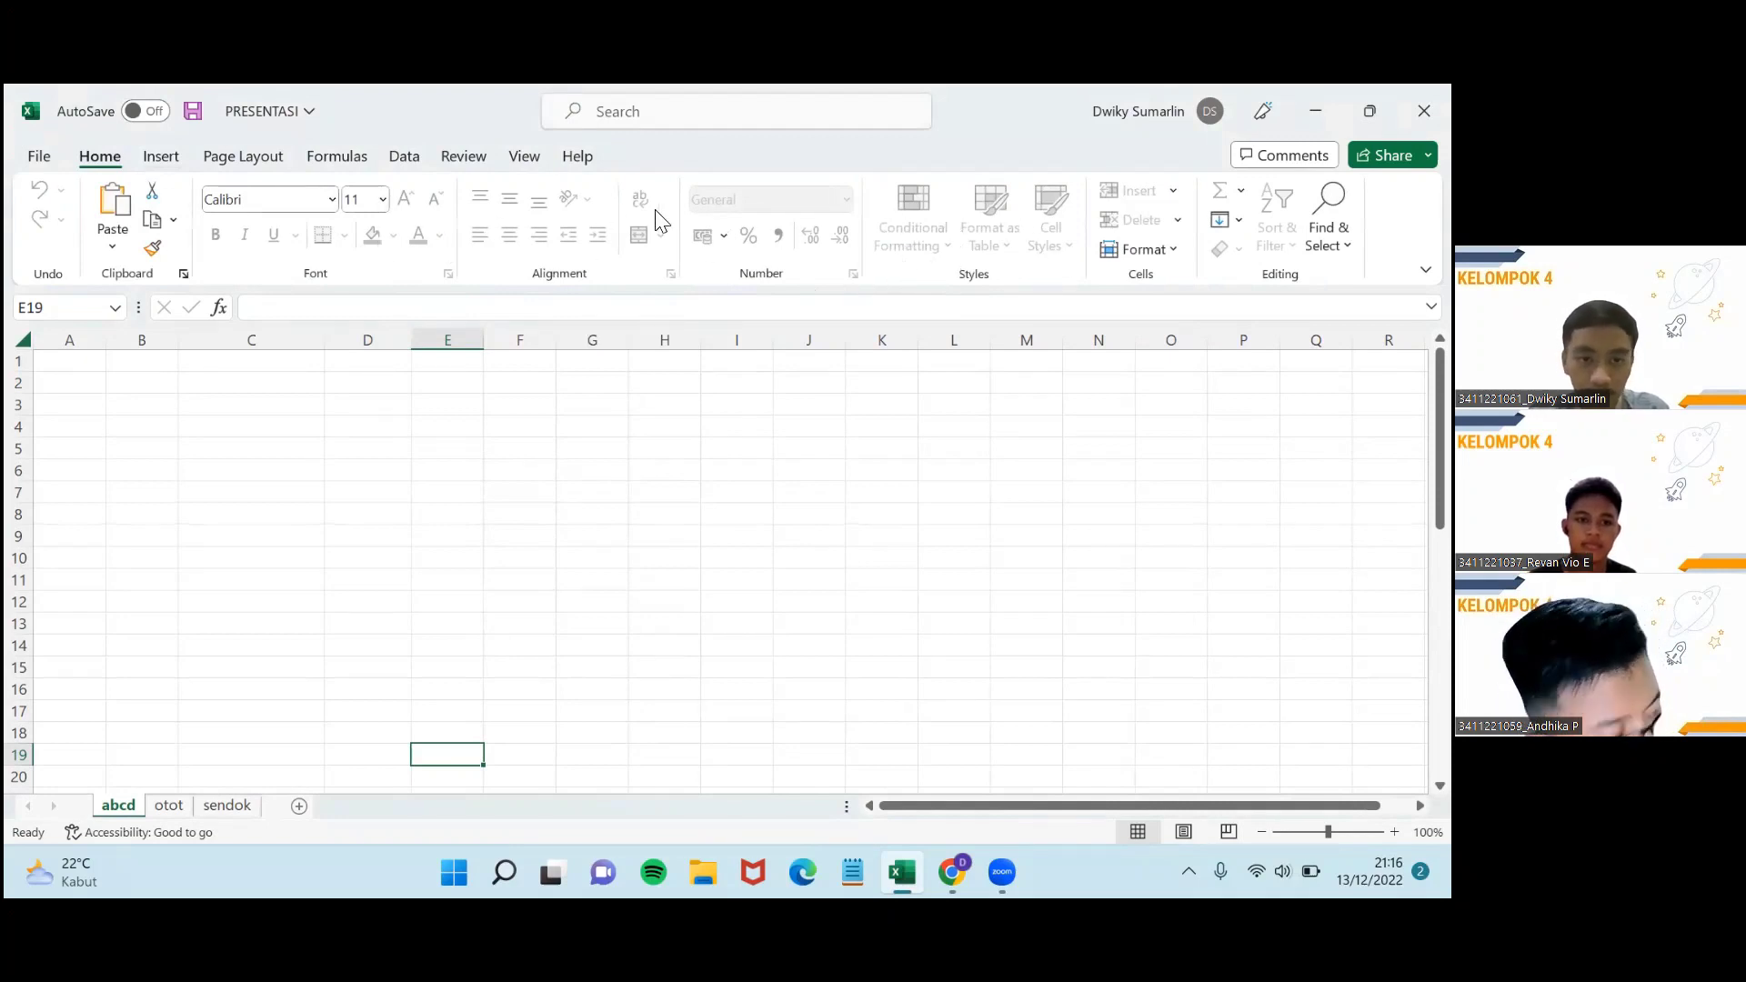
Try editing C3 on the protected abcd sheet and dismiss the protected-sheet warning.
{"action": "left_click", "coordinate": [234, 407]}
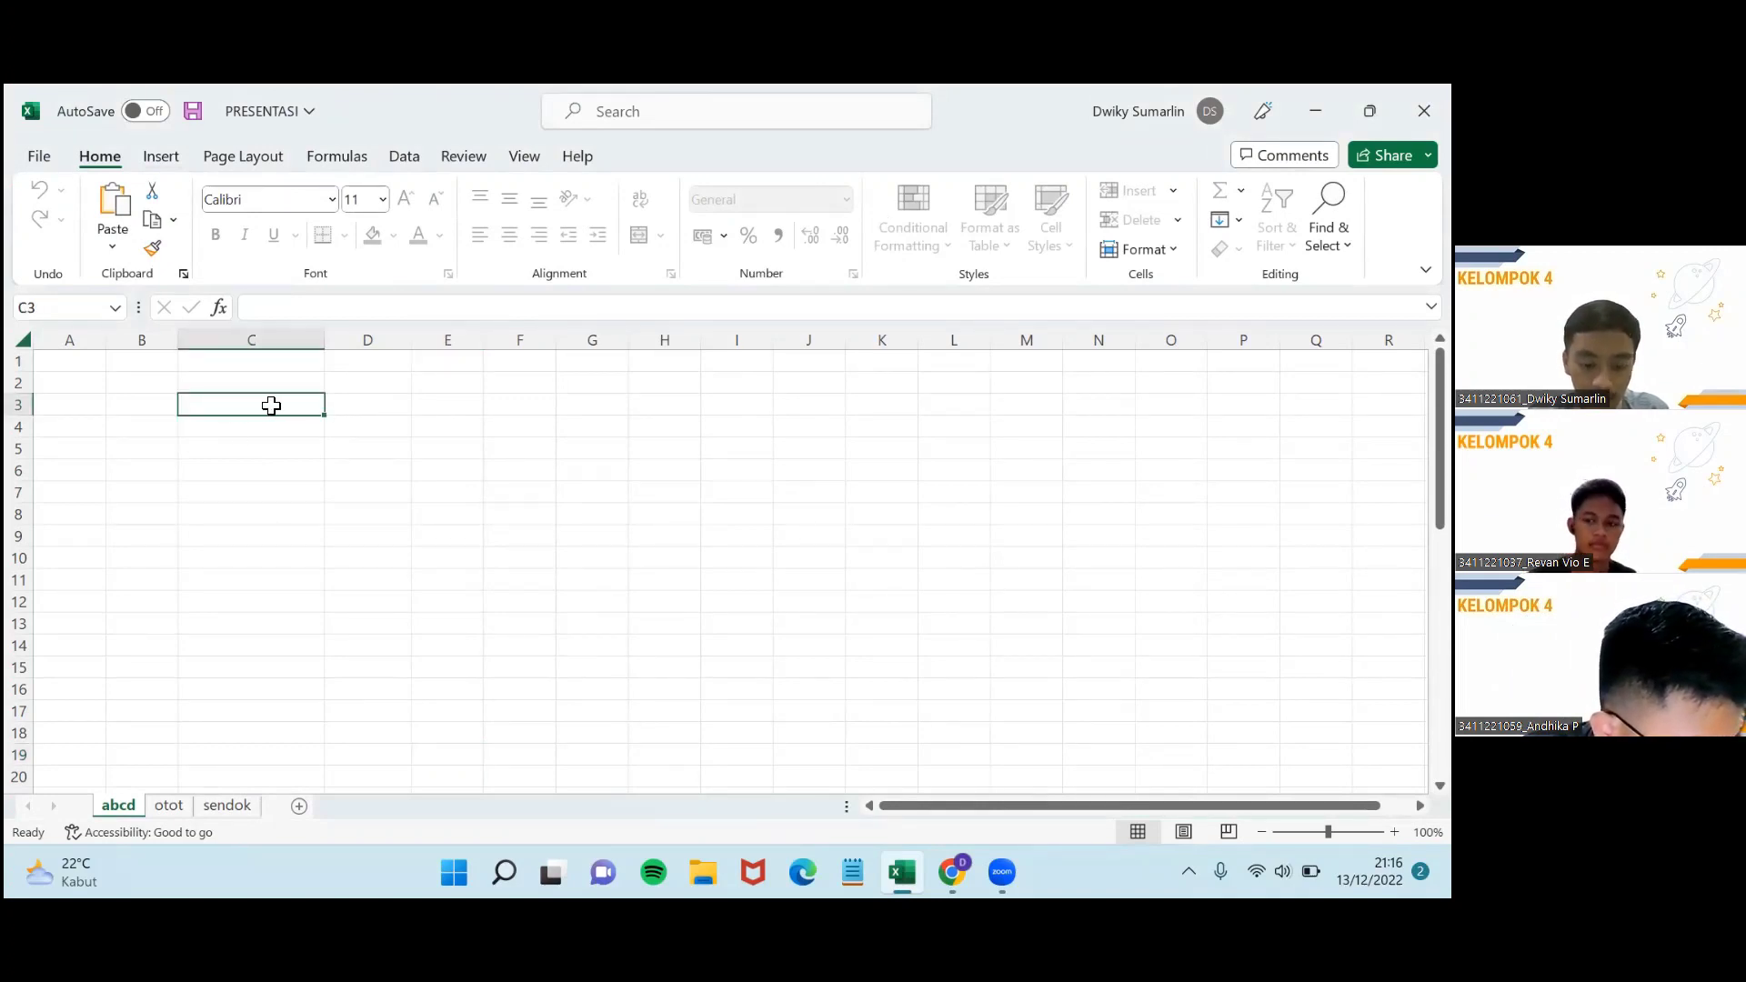
{"action": "double_click", "coordinate": [271, 406]}
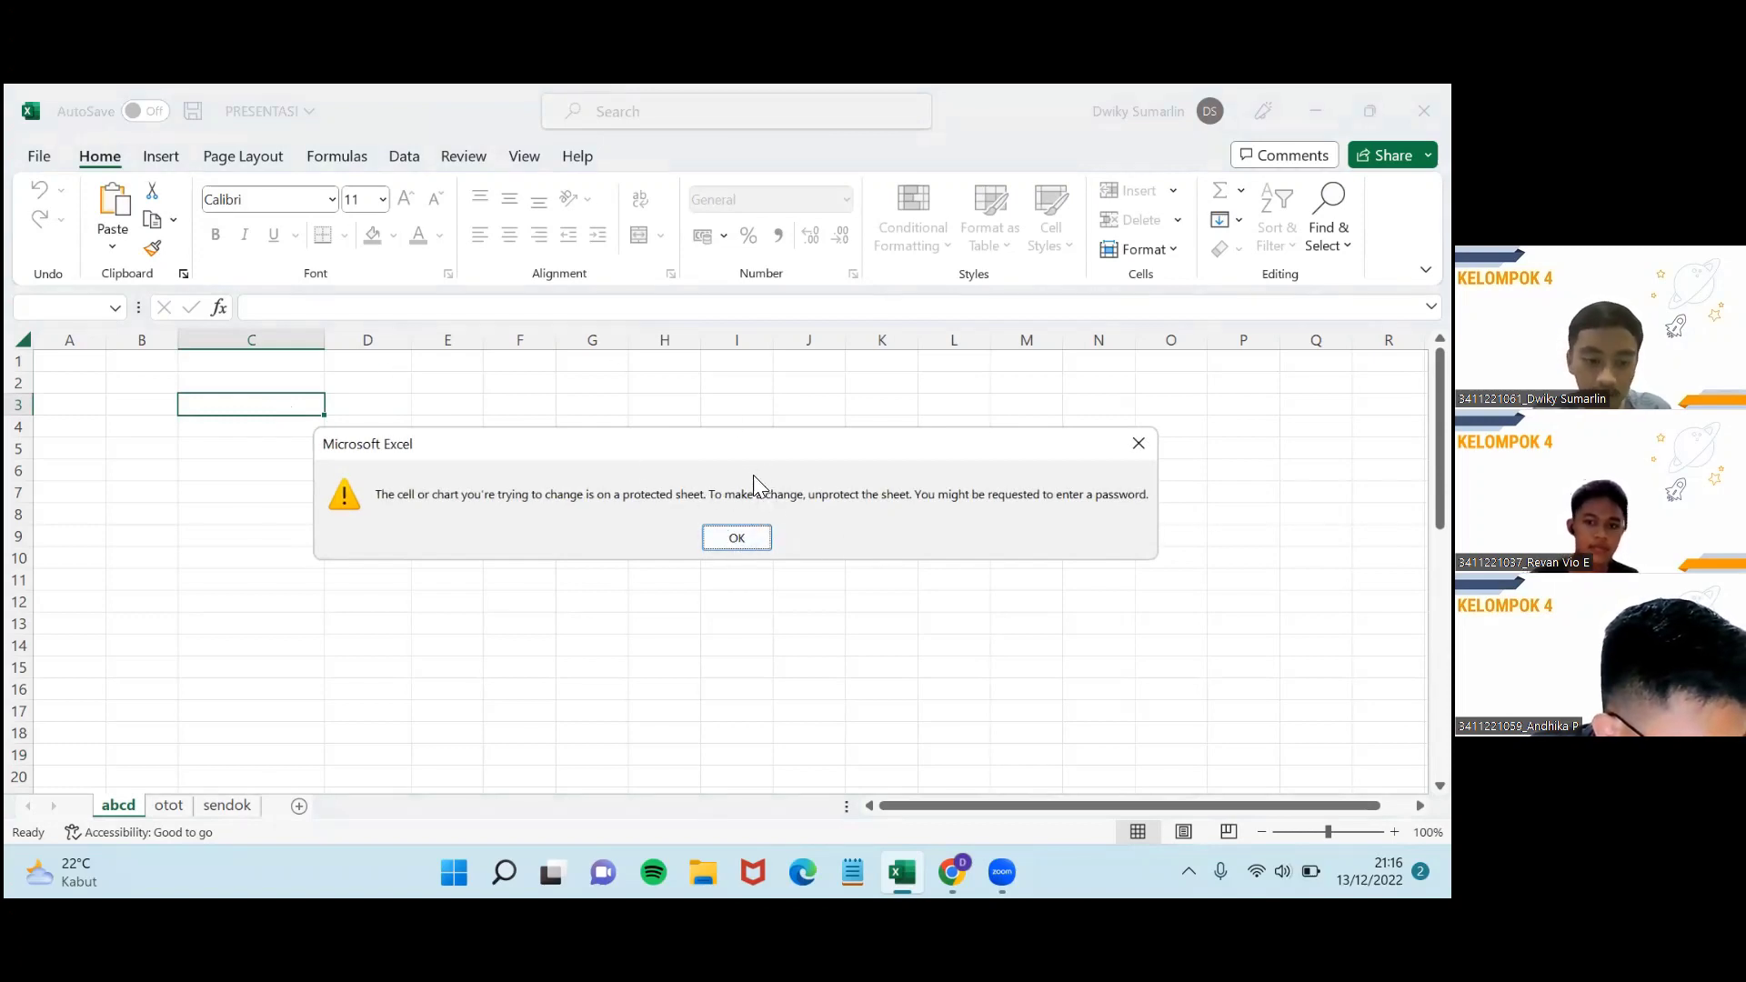
{"action": "left_click", "coordinate": [759, 542]}
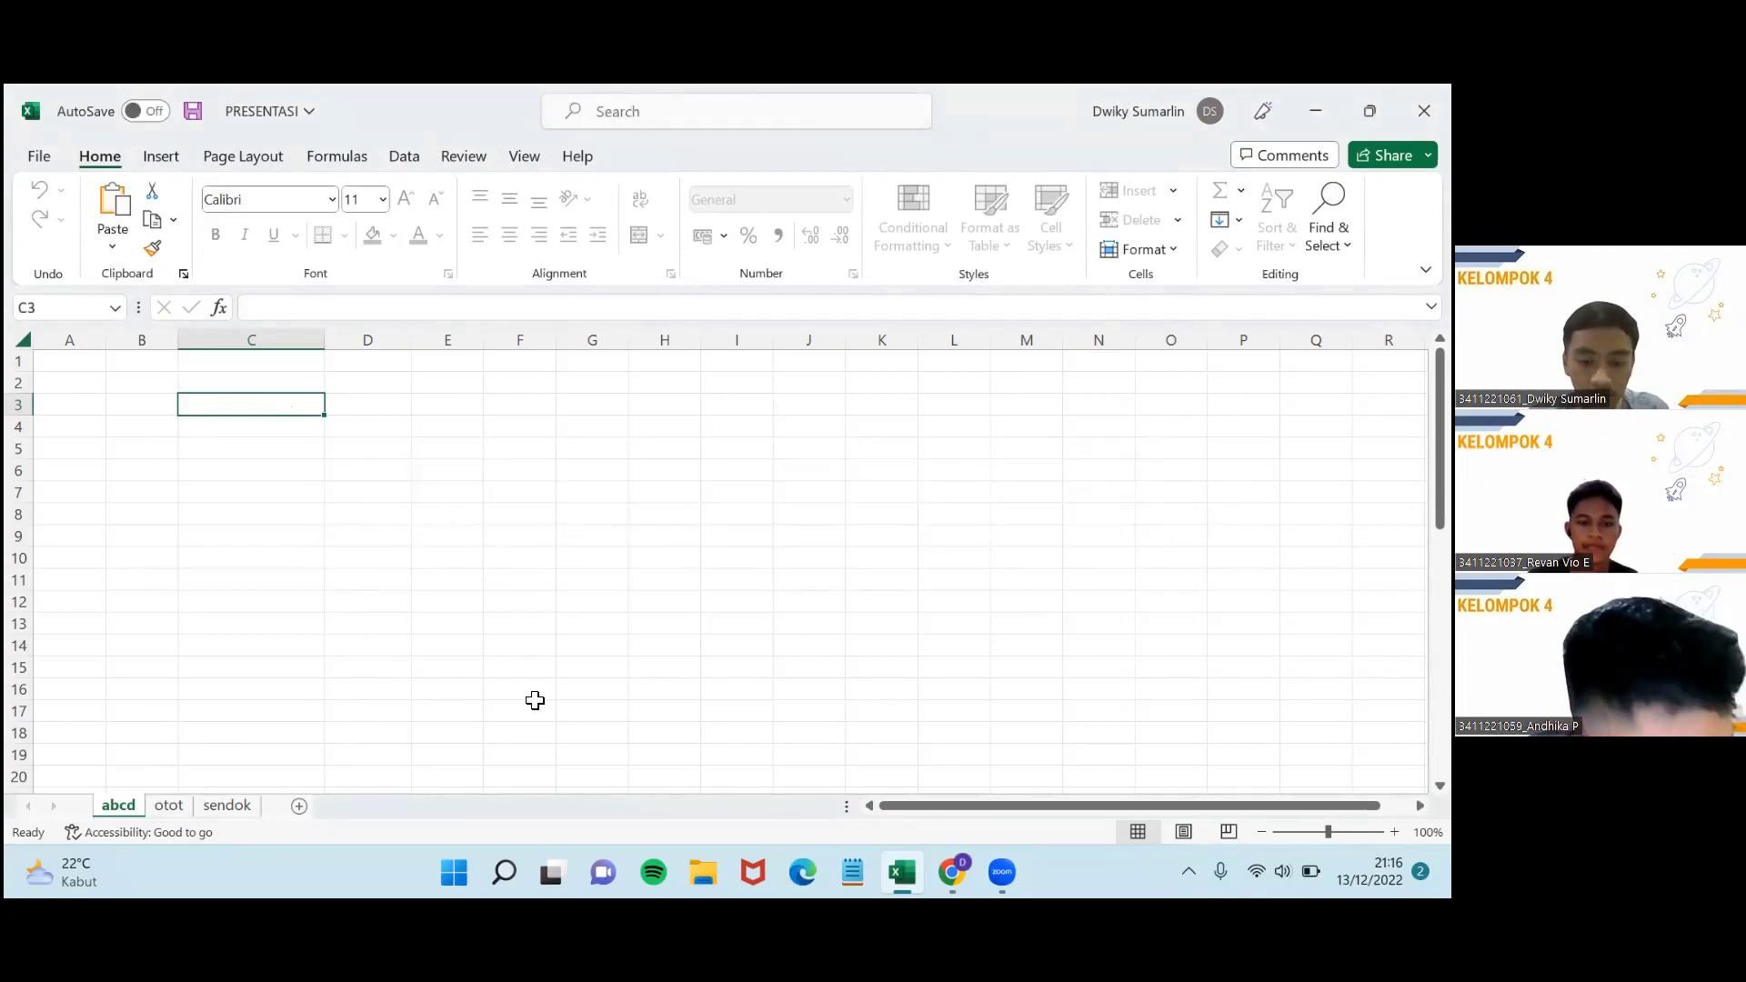
Type 'fg' on the unprotected otot sheet, then return to abcd.
{"action": "left_click", "coordinate": [168, 807]}
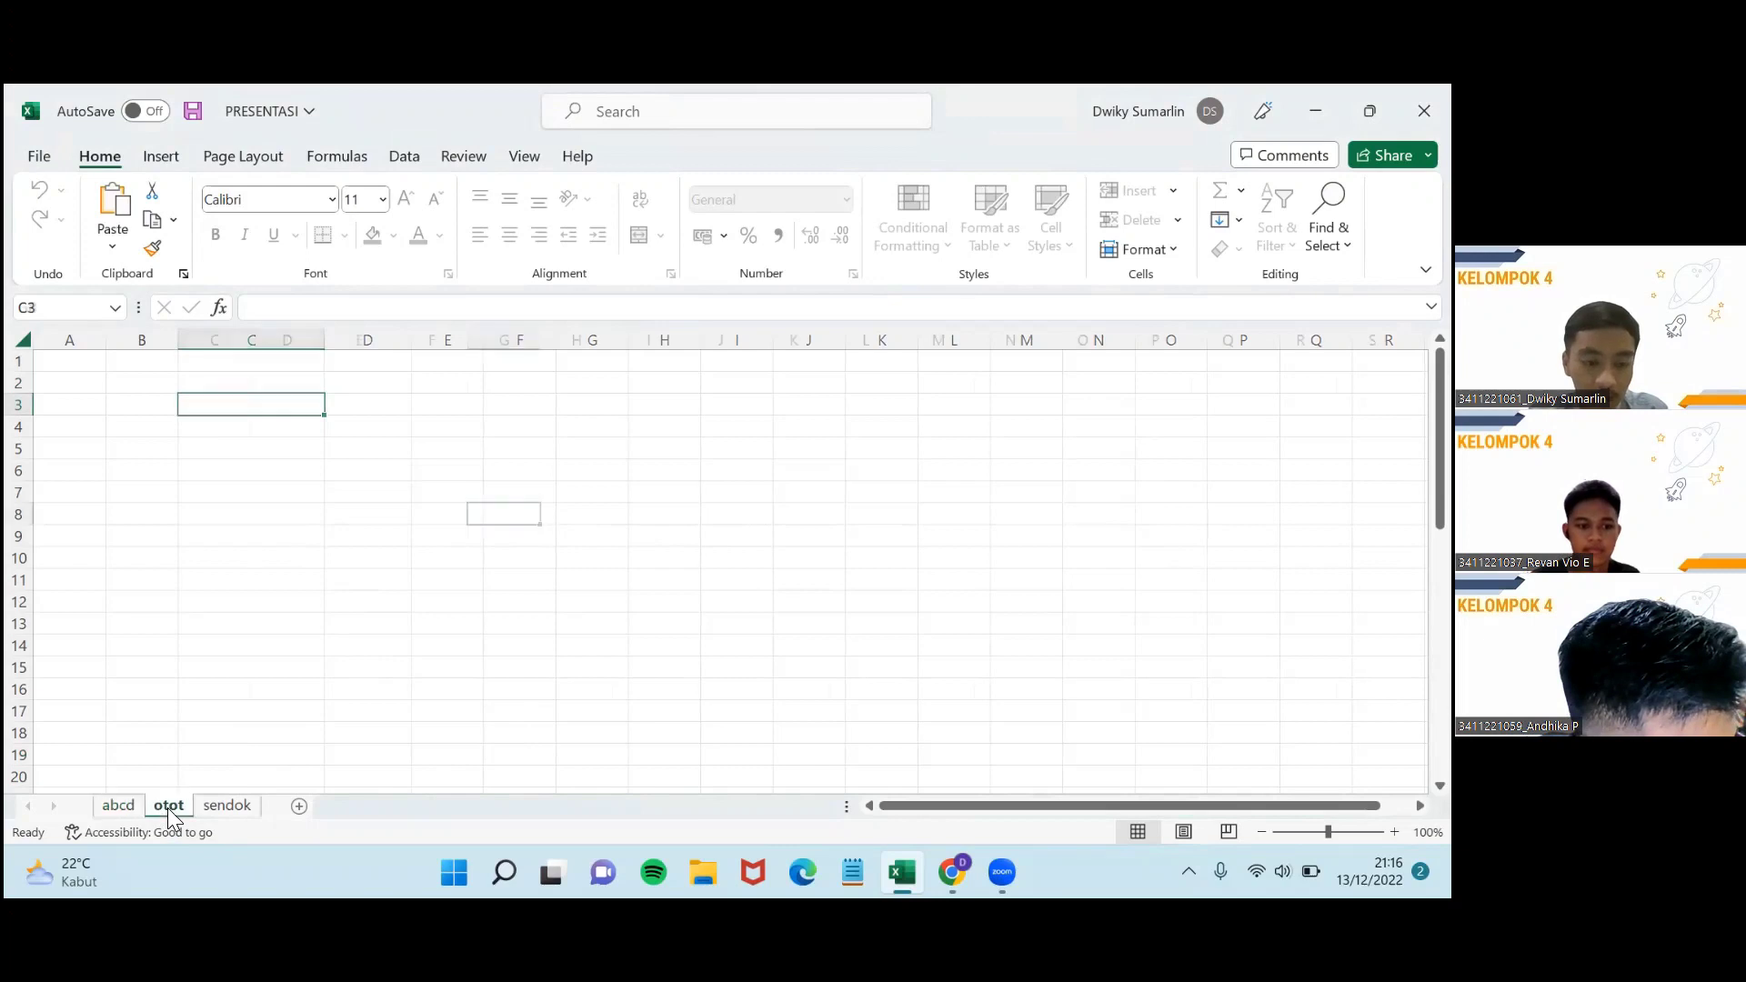
{"action": "type", "text": "fg"}
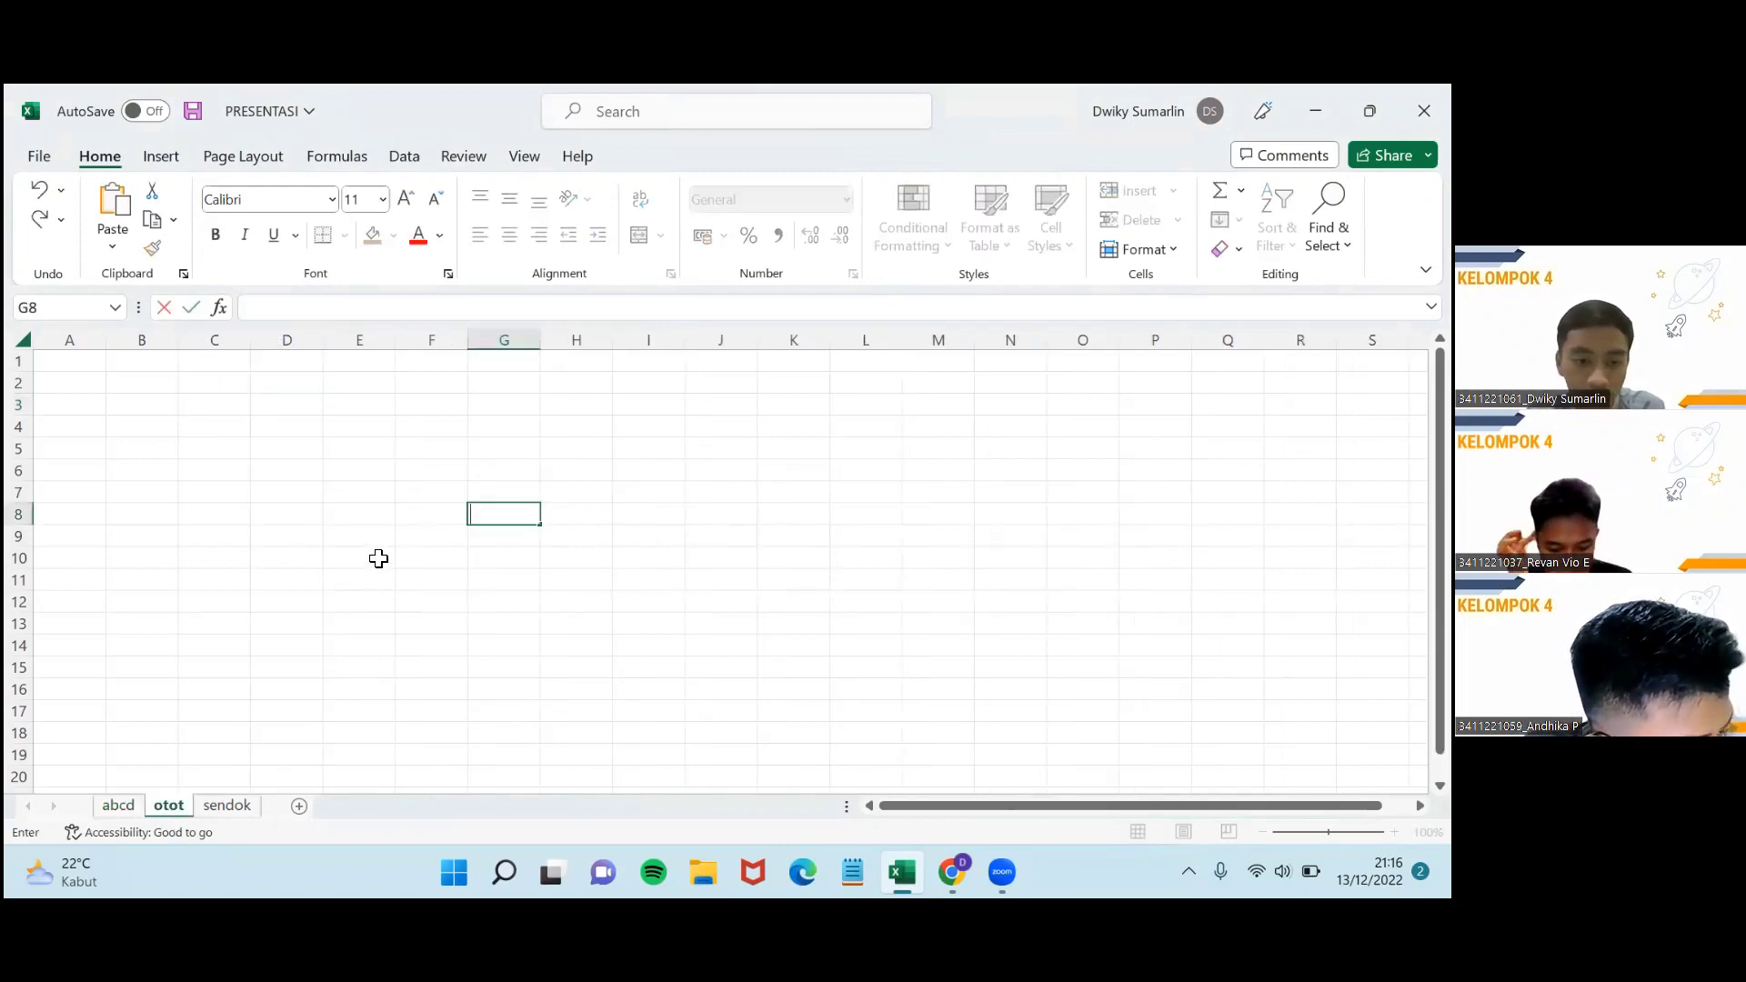
{"action": "left_click", "coordinate": [134, 807]}
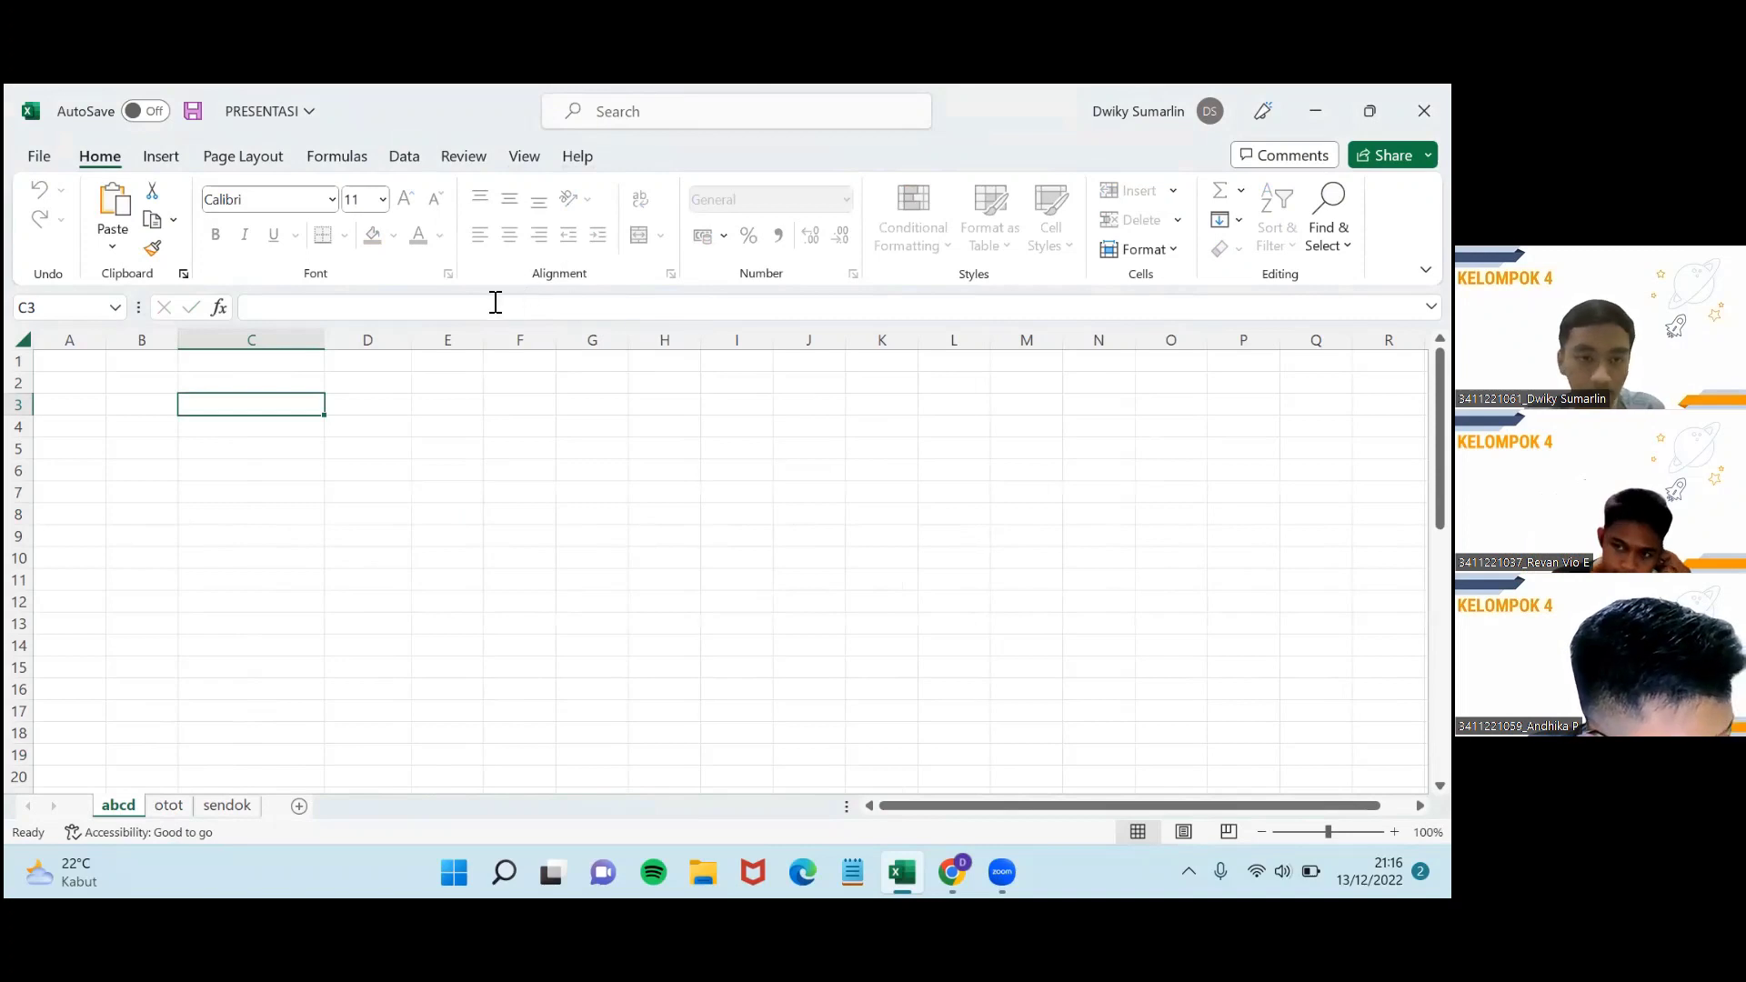
Unprotect the abcd sheet by entering its password.
{"action": "left_click", "coordinate": [461, 156]}
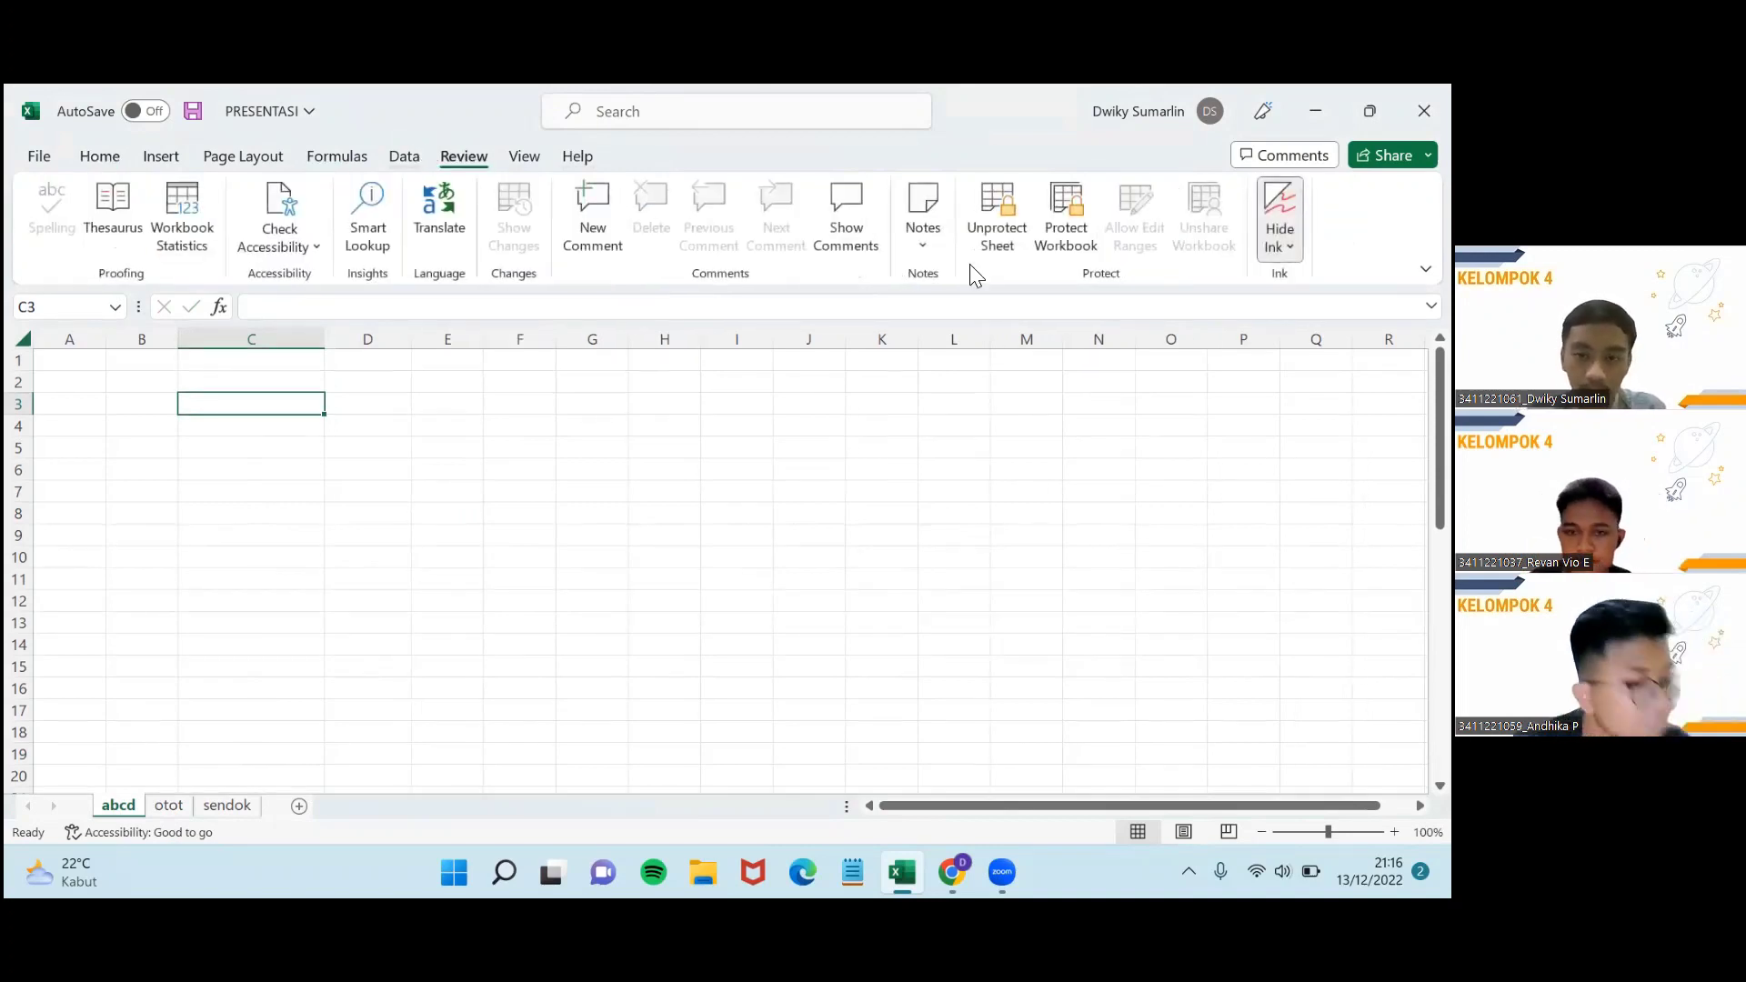
{"action": "left_click", "coordinate": [1022, 239]}
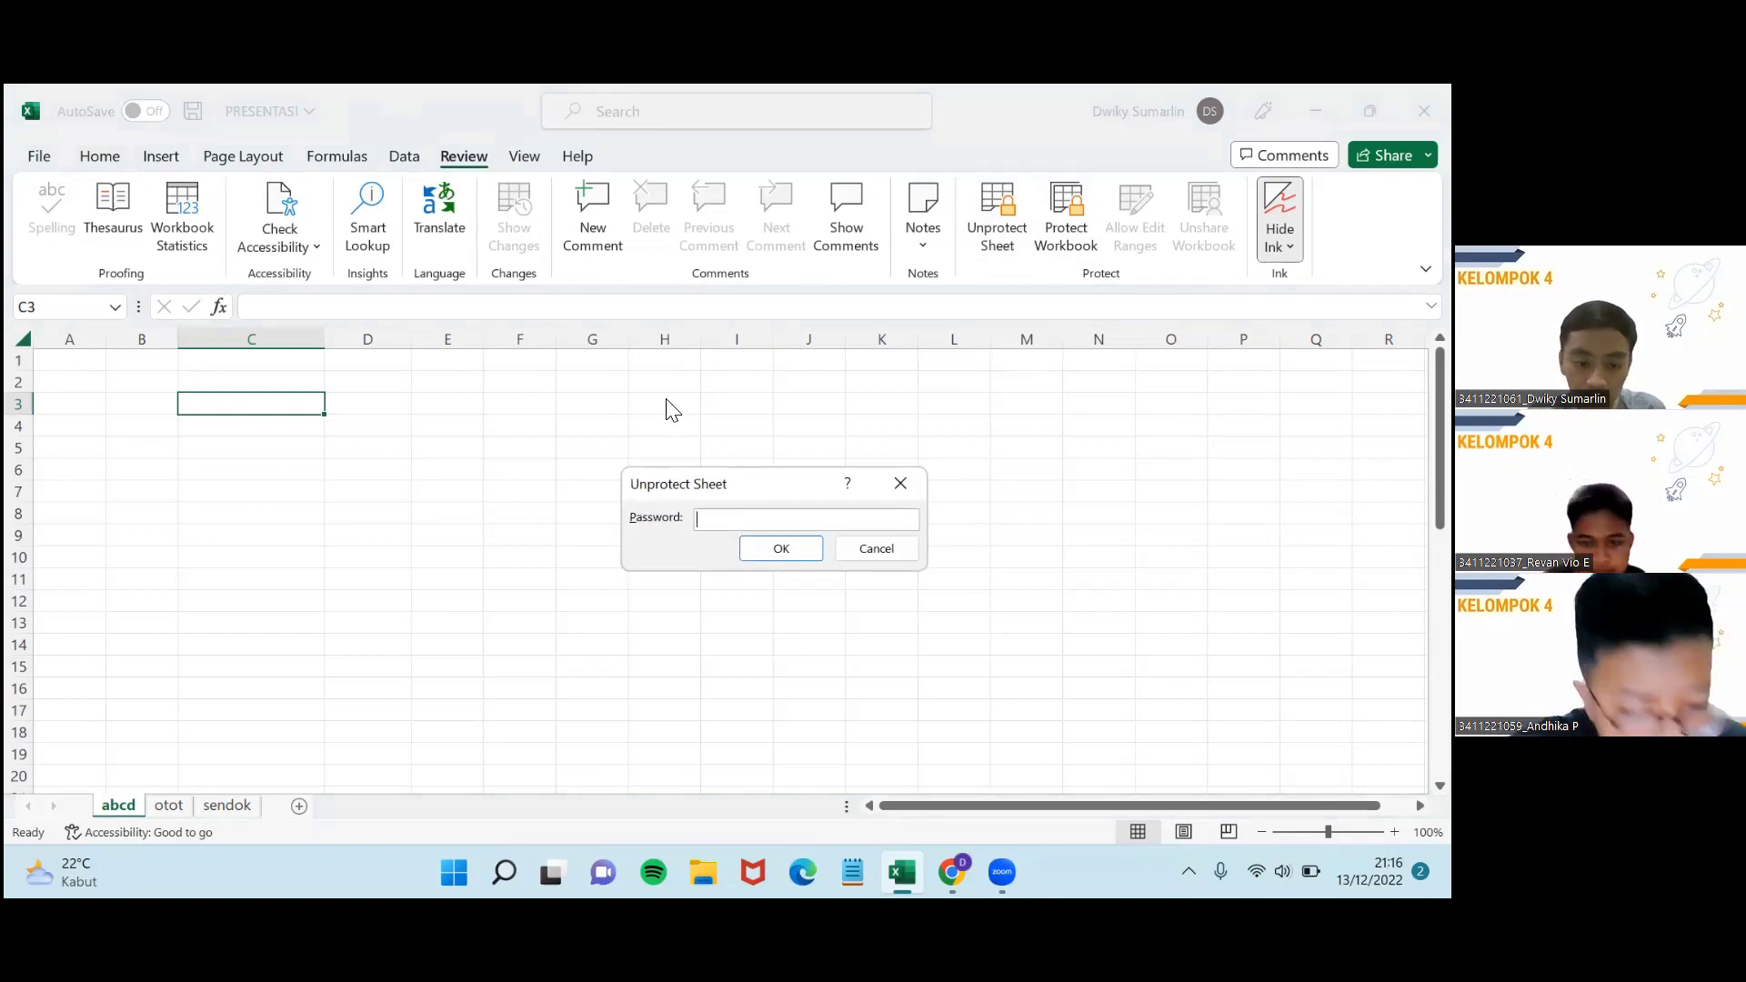
{"action": "type", "text": "•••"}
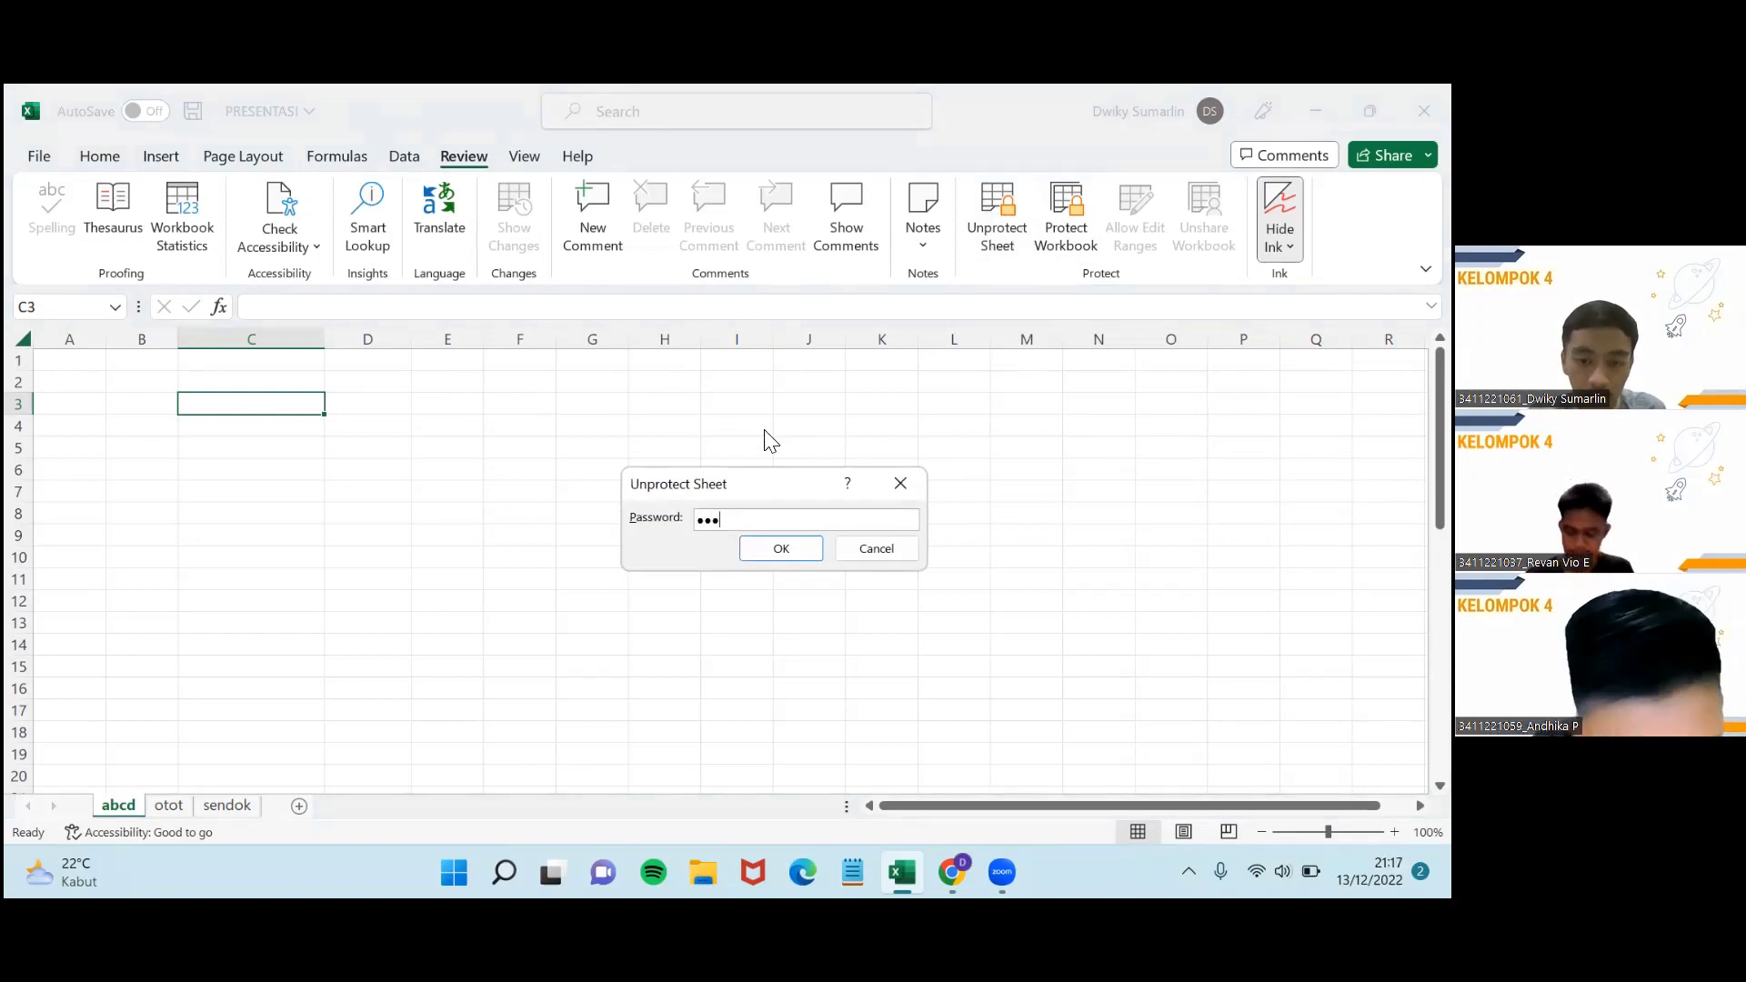
{"action": "left_click", "coordinate": [804, 549]}
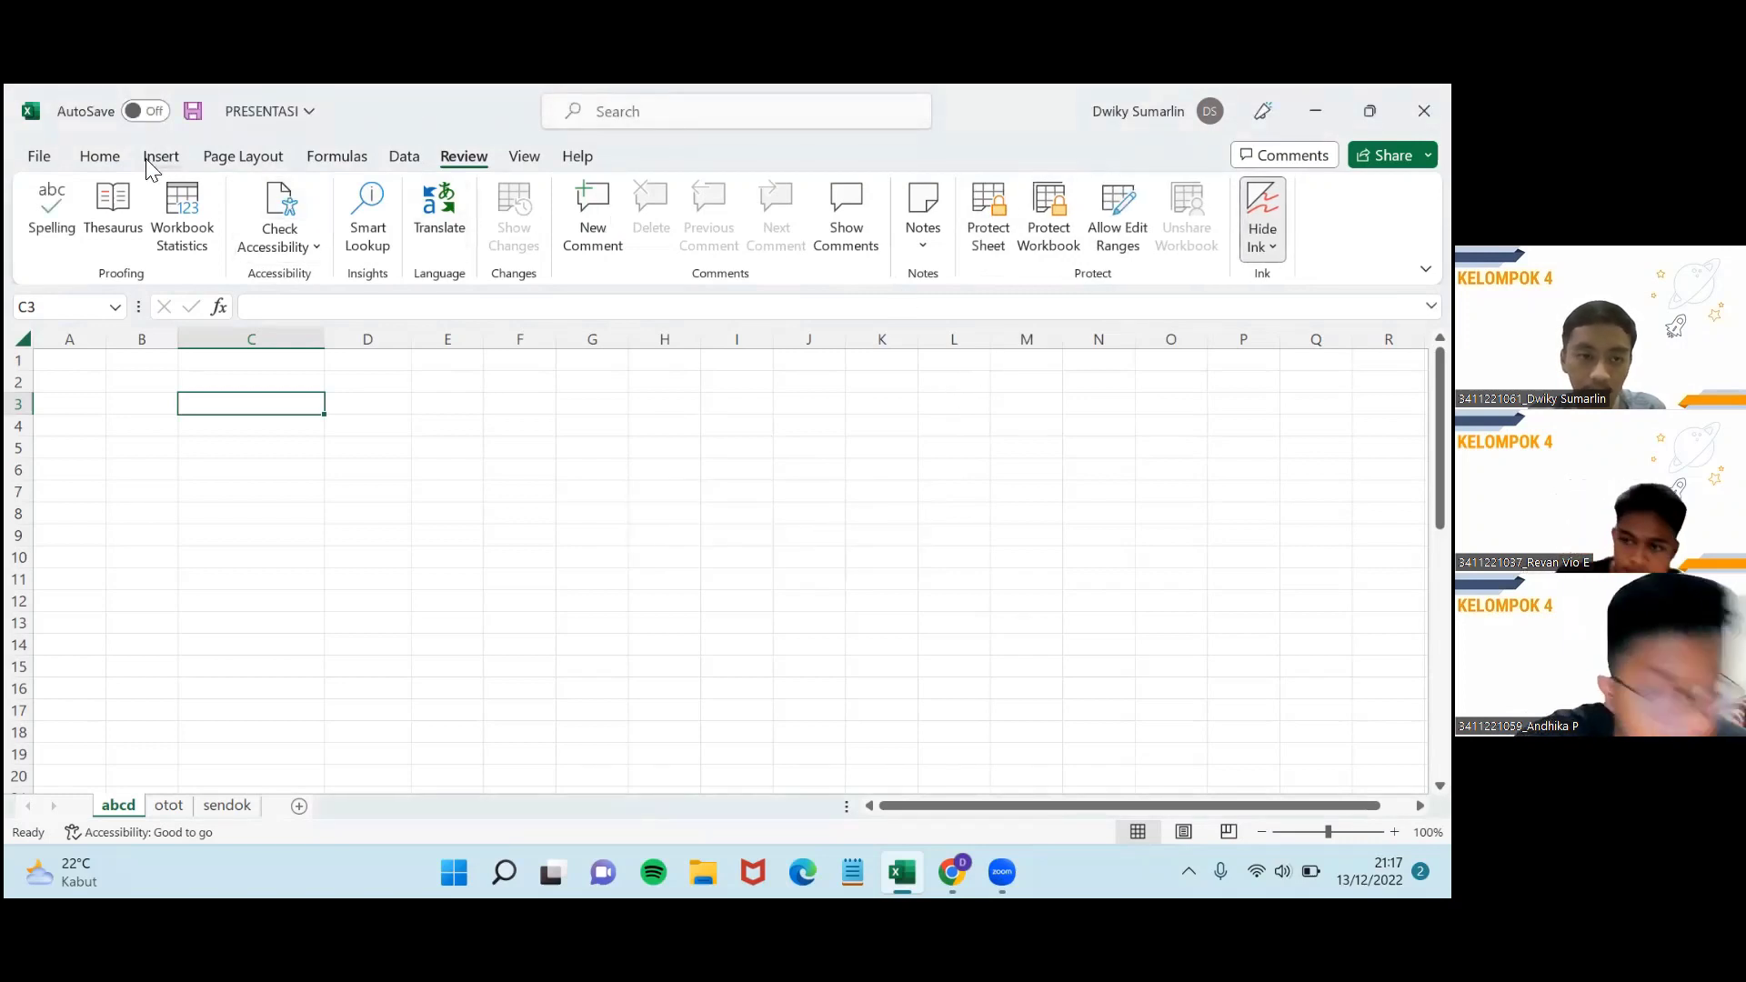
Back on Home, type a test entry 'aad' in C3 and erase it.
{"action": "left_click", "coordinate": [99, 157]}
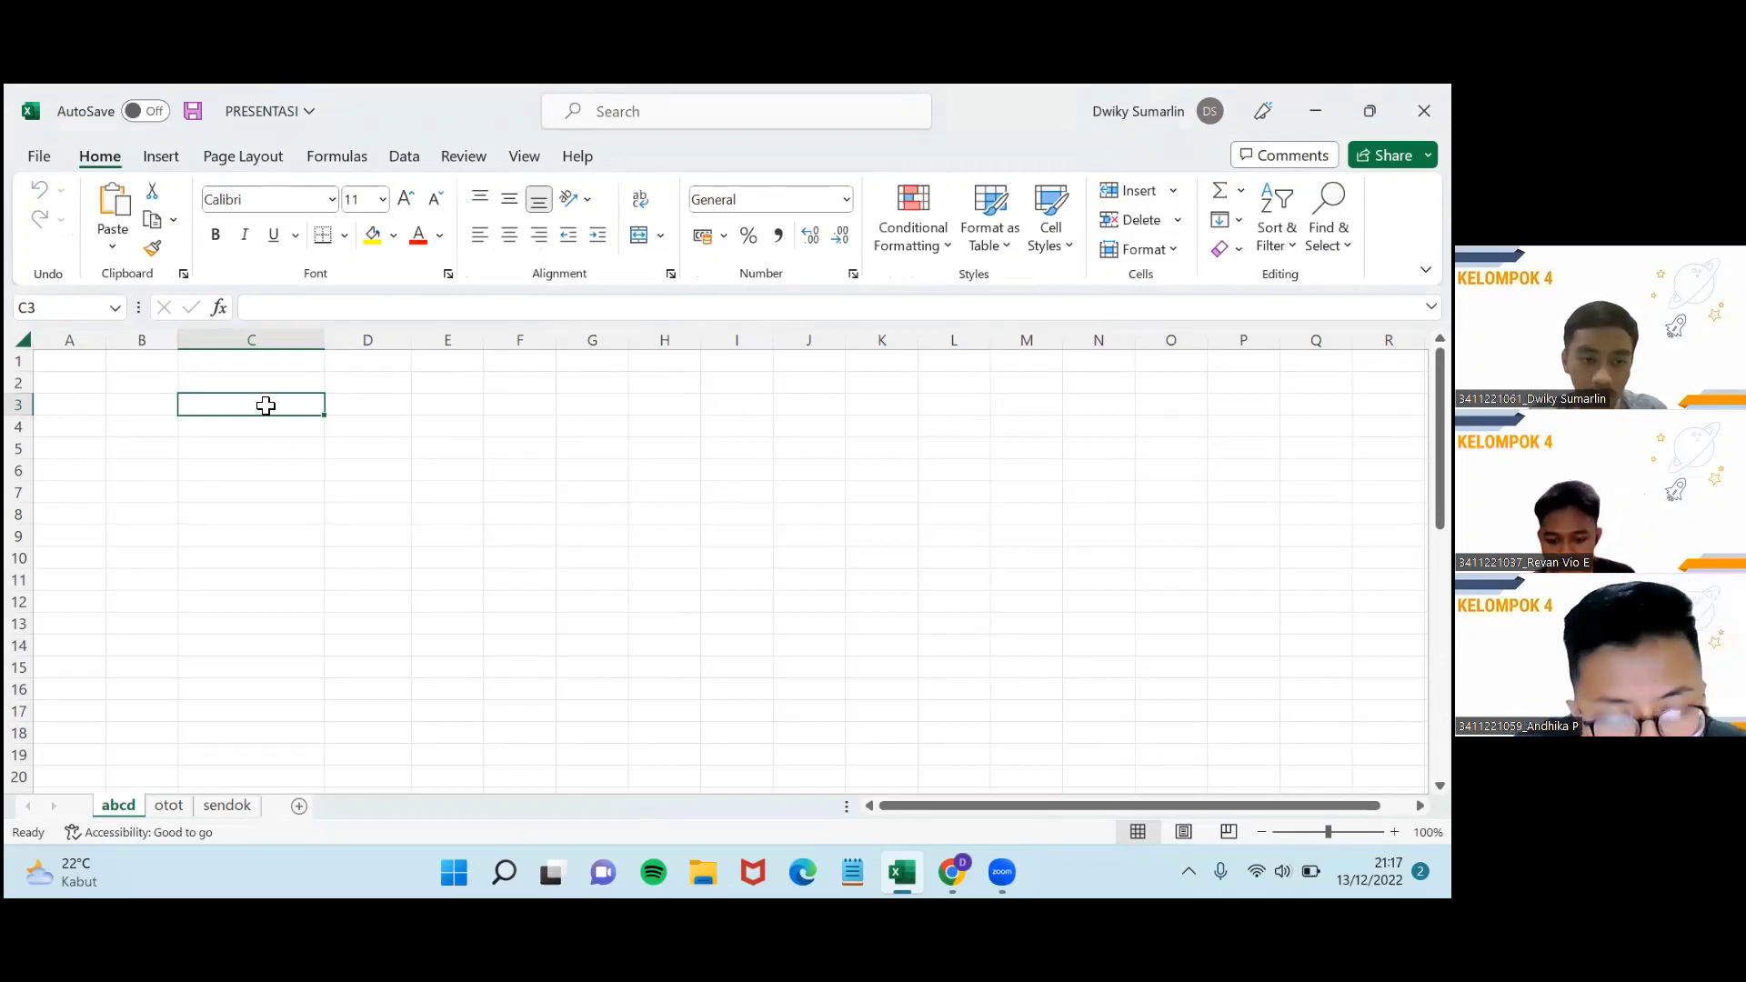
{"action": "type", "text": "a"}
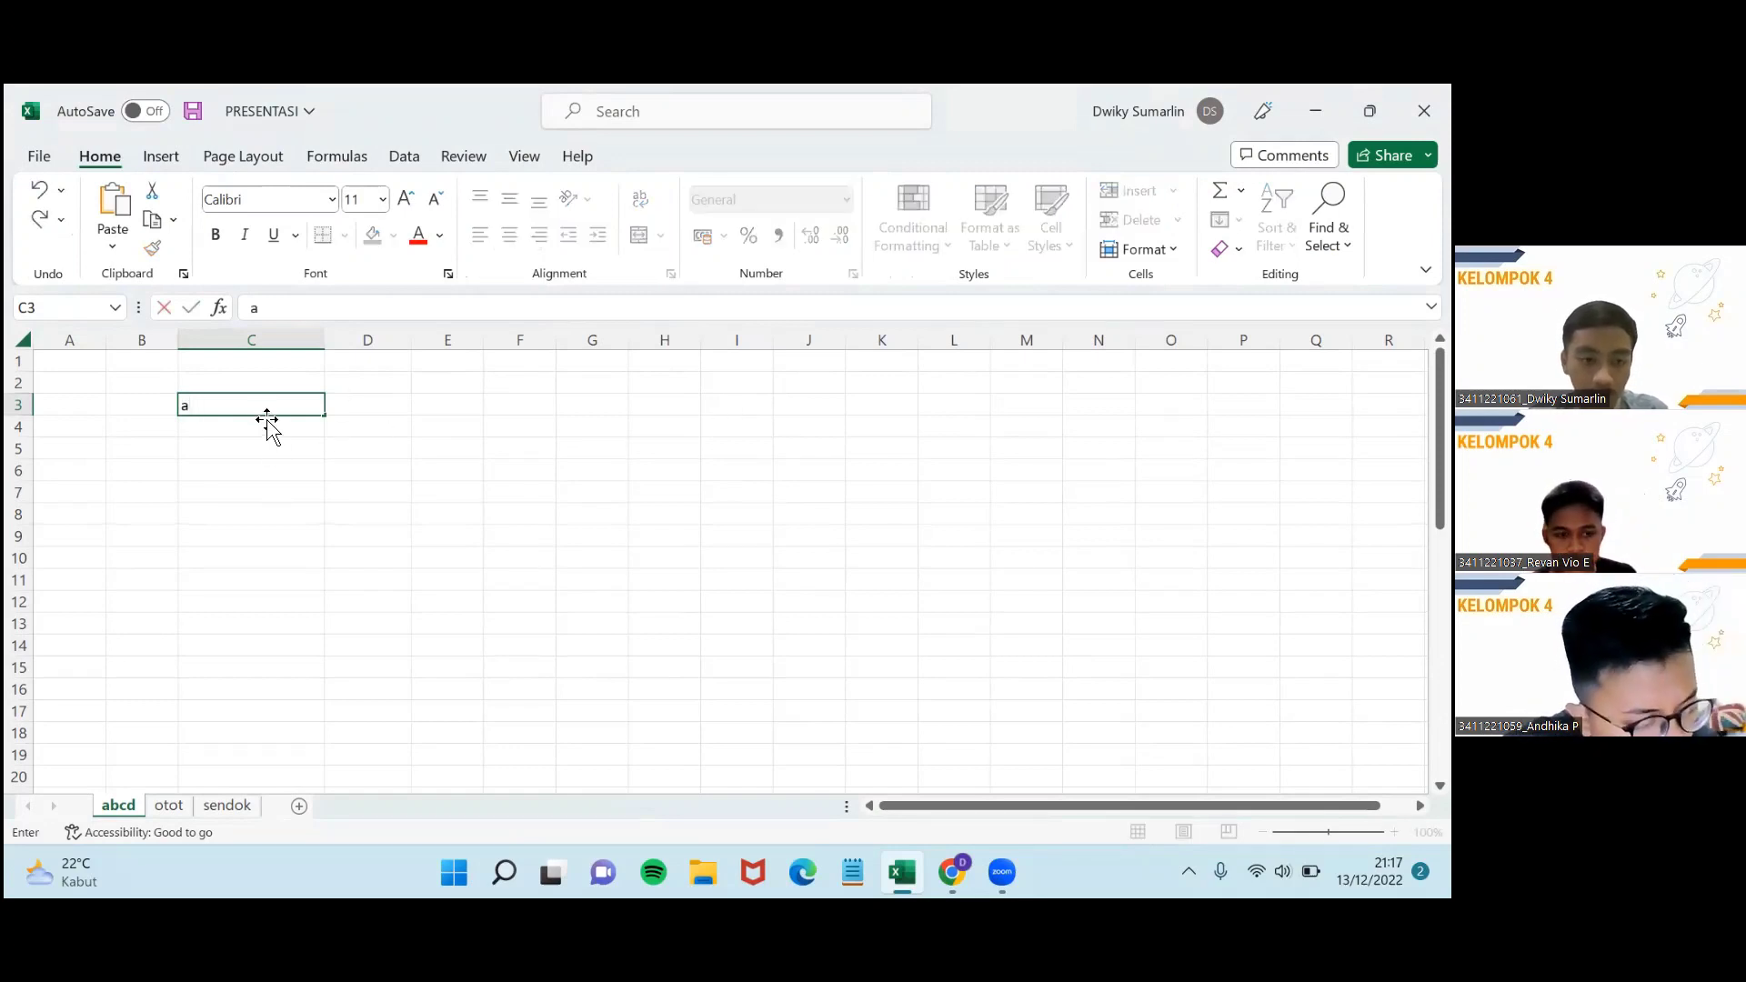
{"action": "type", "text": "ad"}
{"action": "key", "text": "BackSpace"}
{"action": "key", "text": "BackSpace"}
{"action": "key", "text": "BackSpace"}
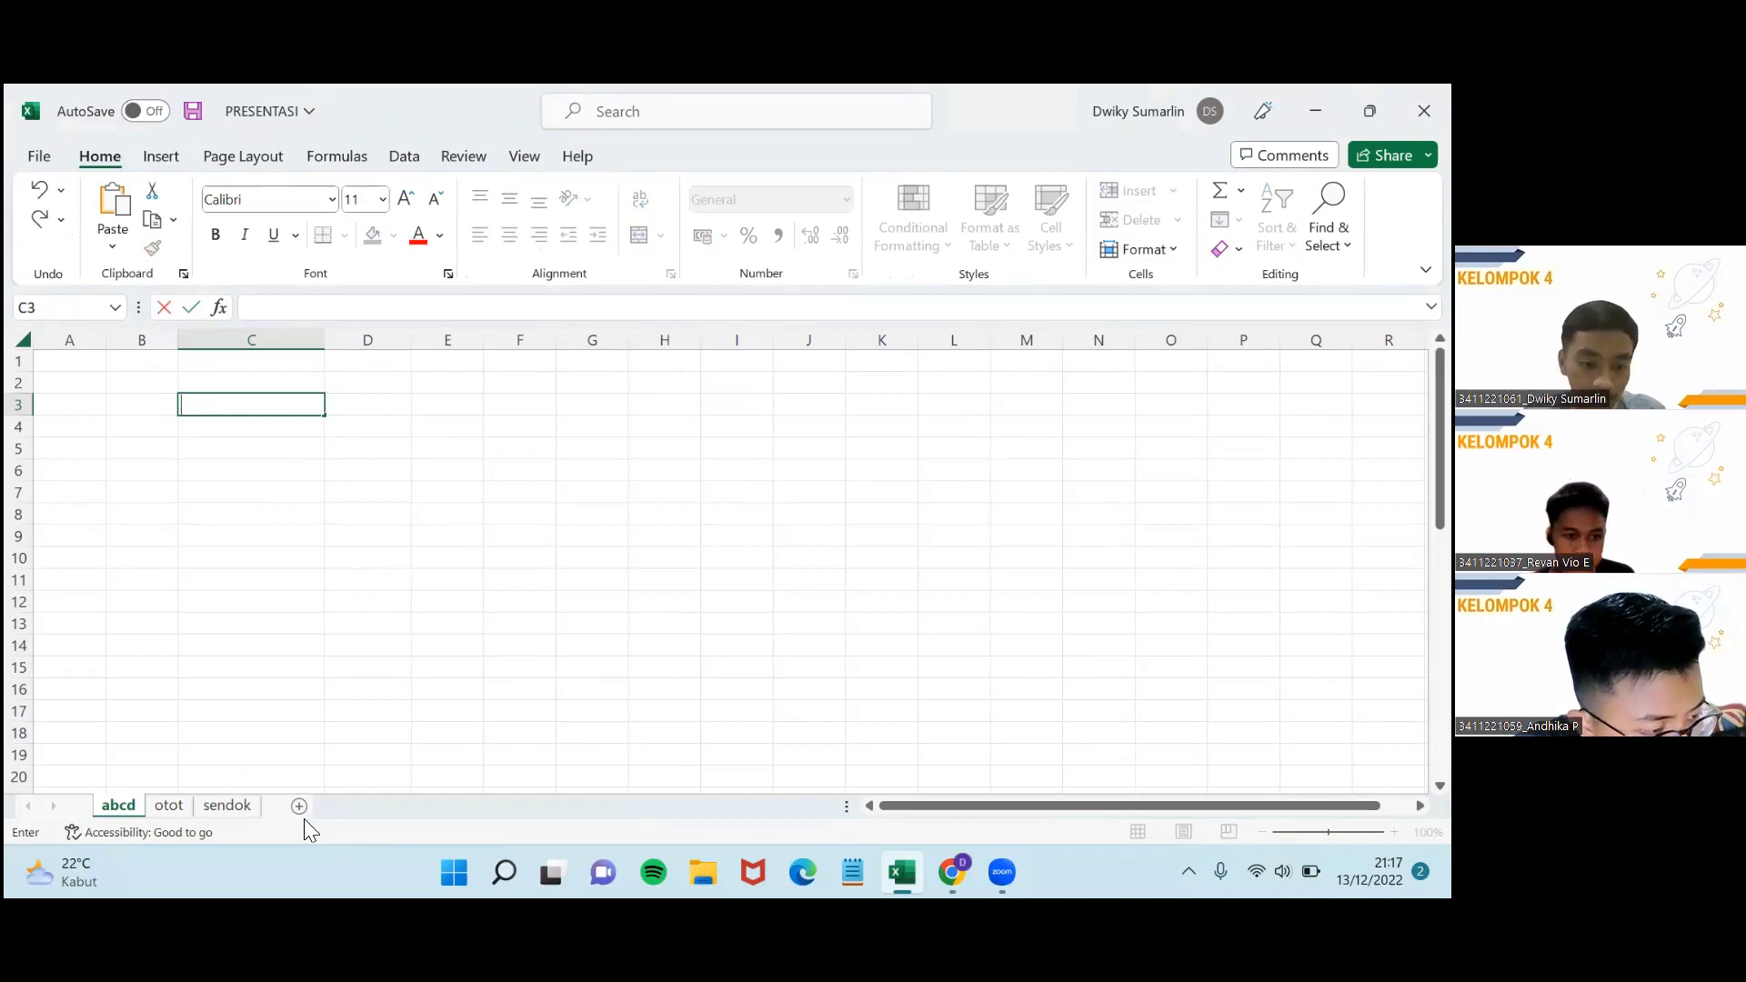
Hide the abcd sheet, then unhide it again.
{"action": "right_click", "coordinate": [130, 808]}
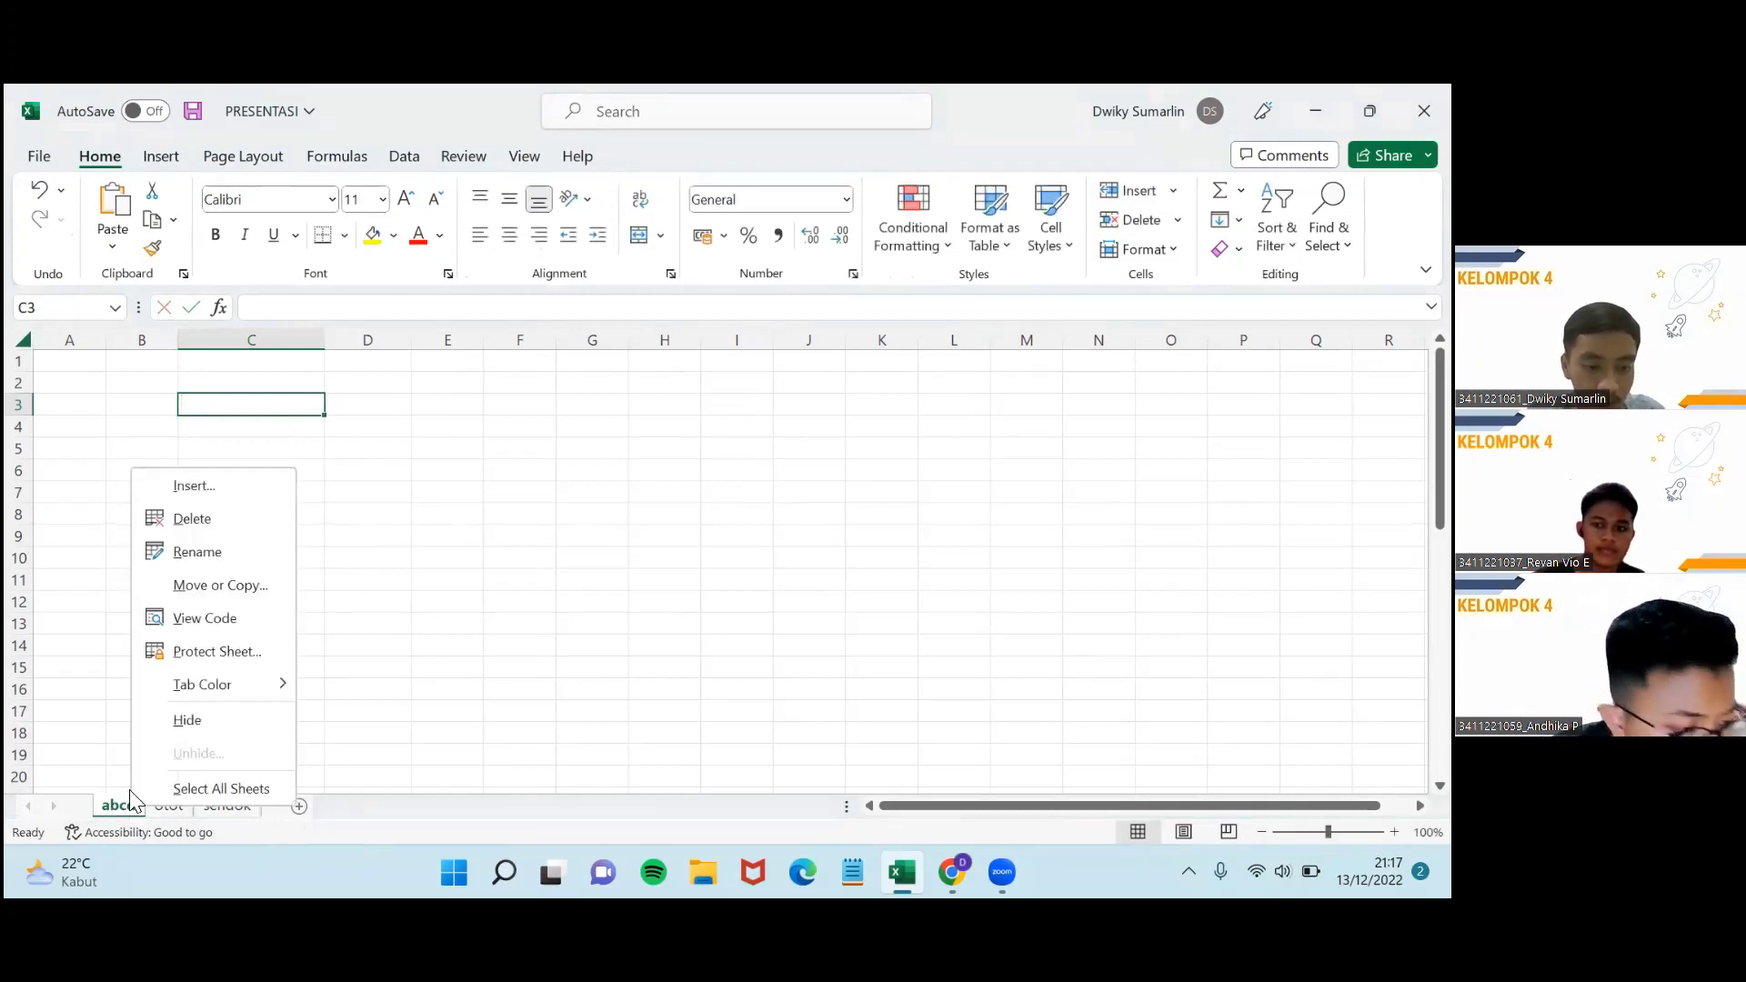
{"action": "left_click", "coordinate": [188, 720]}
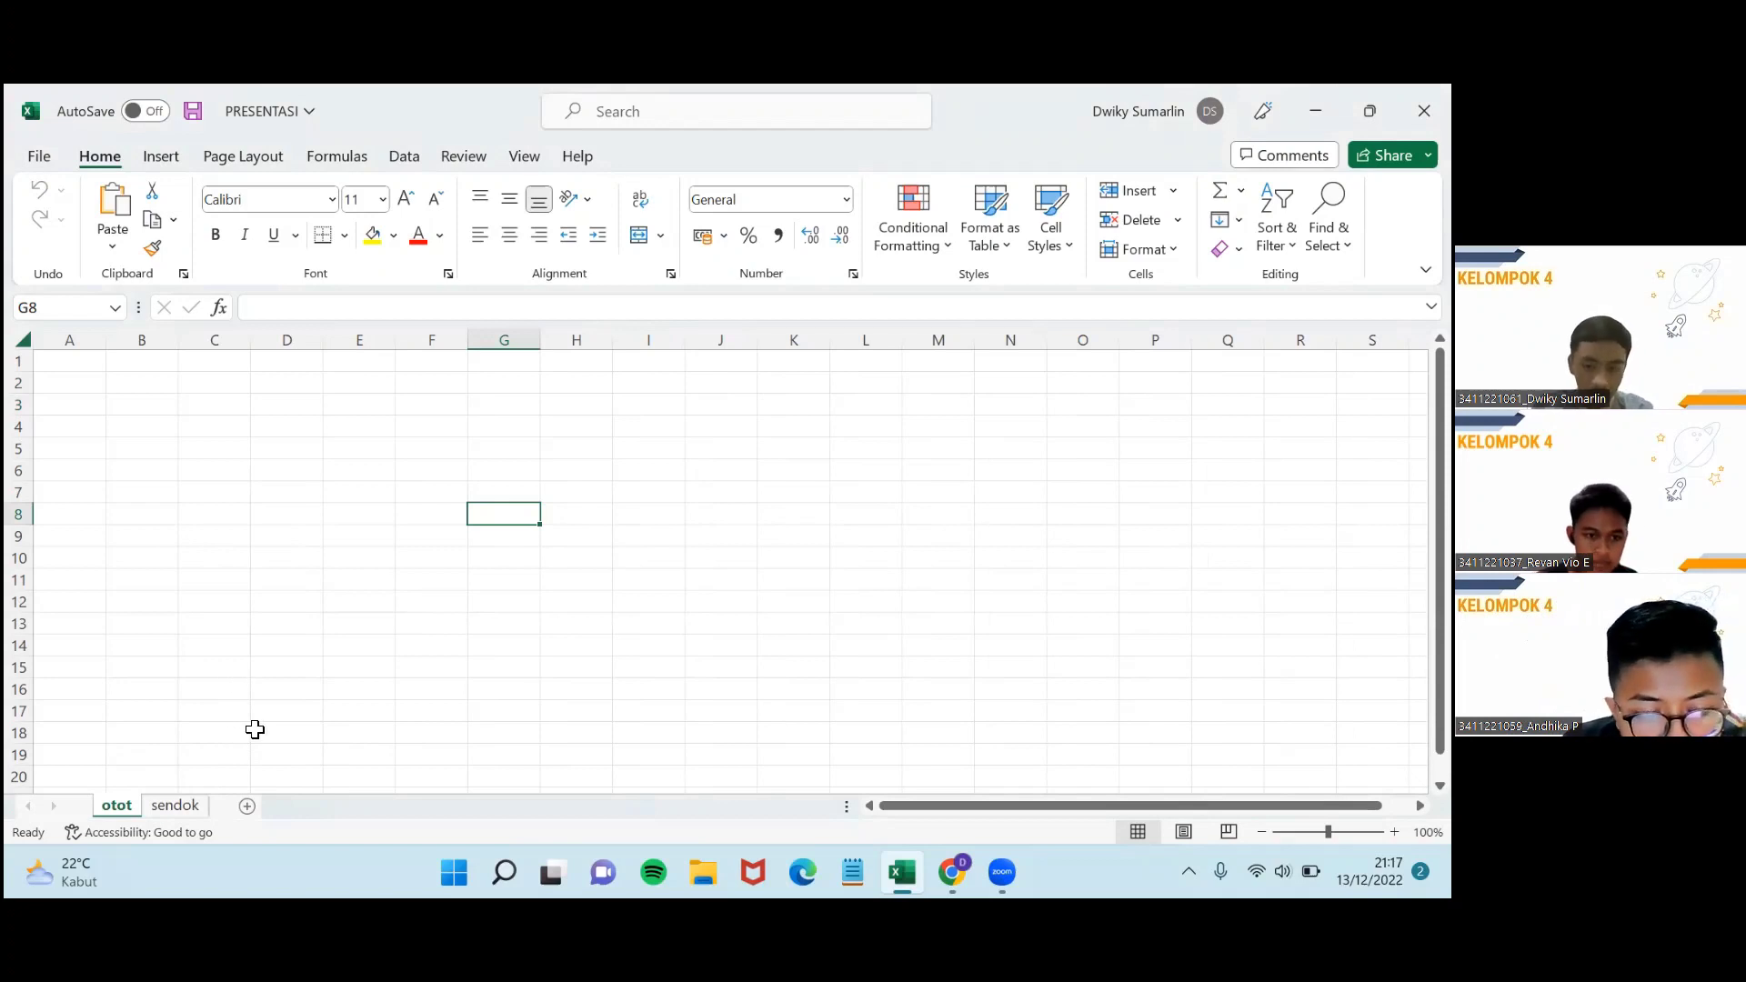
{"action": "right_click", "coordinate": [127, 815]}
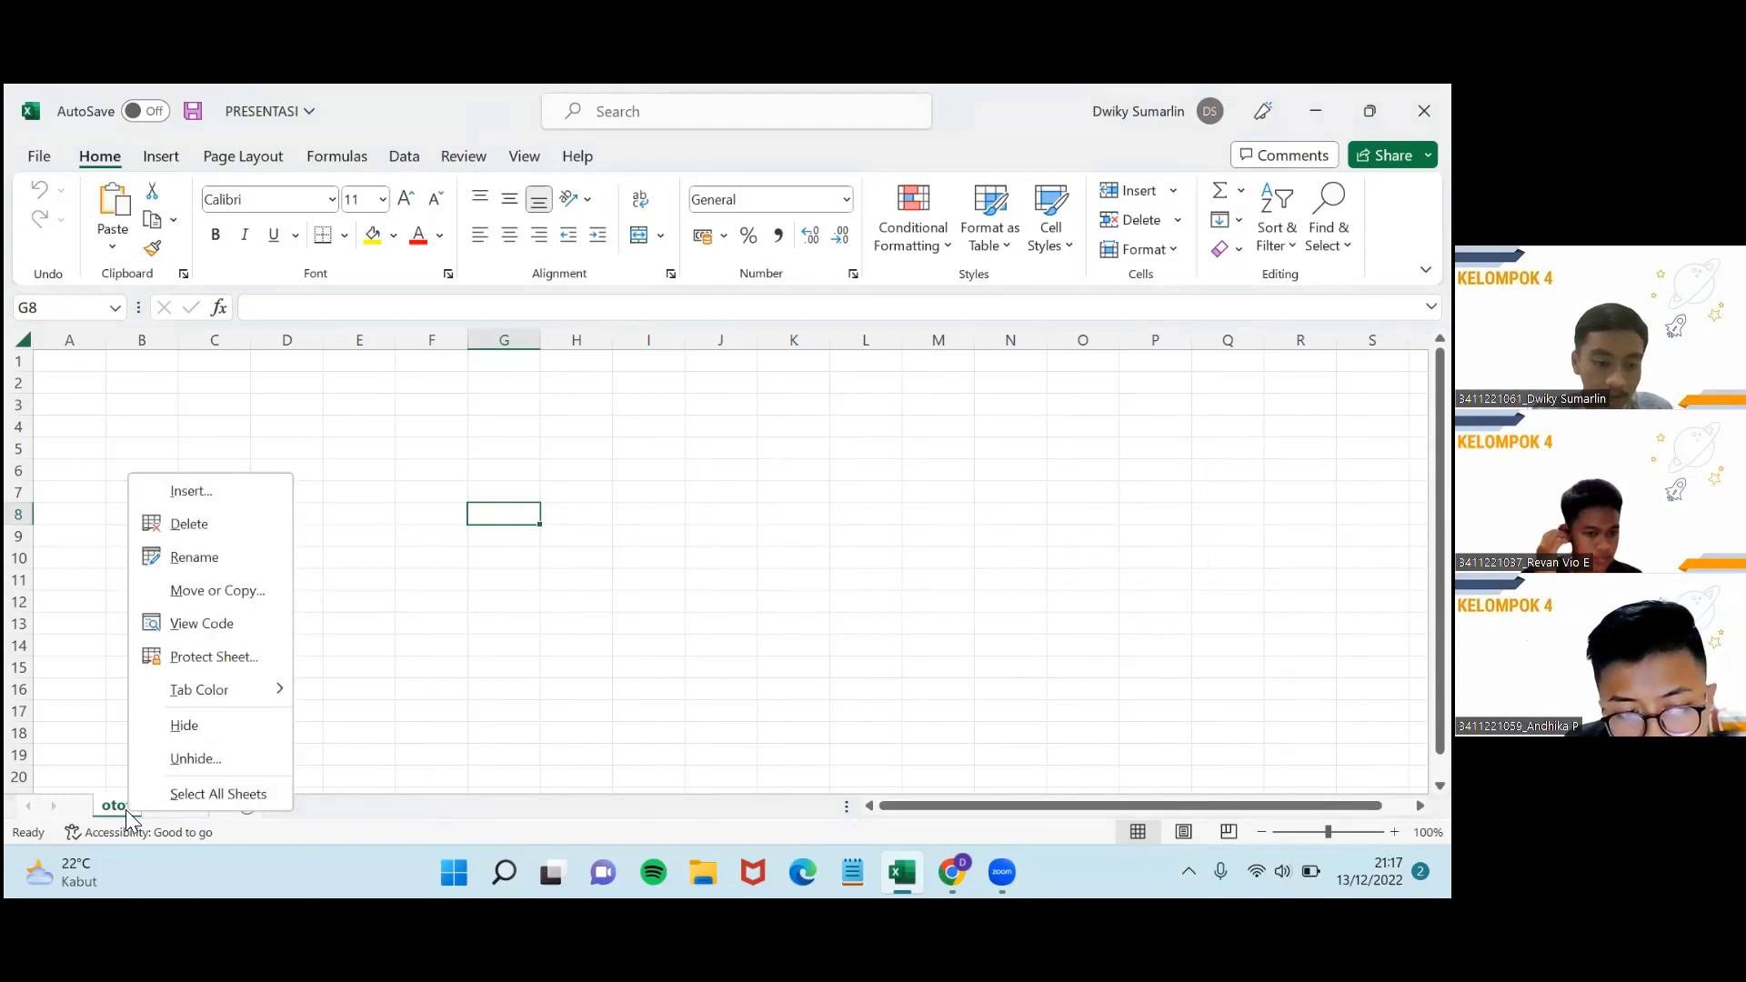
{"action": "left_click", "coordinate": [209, 760]}
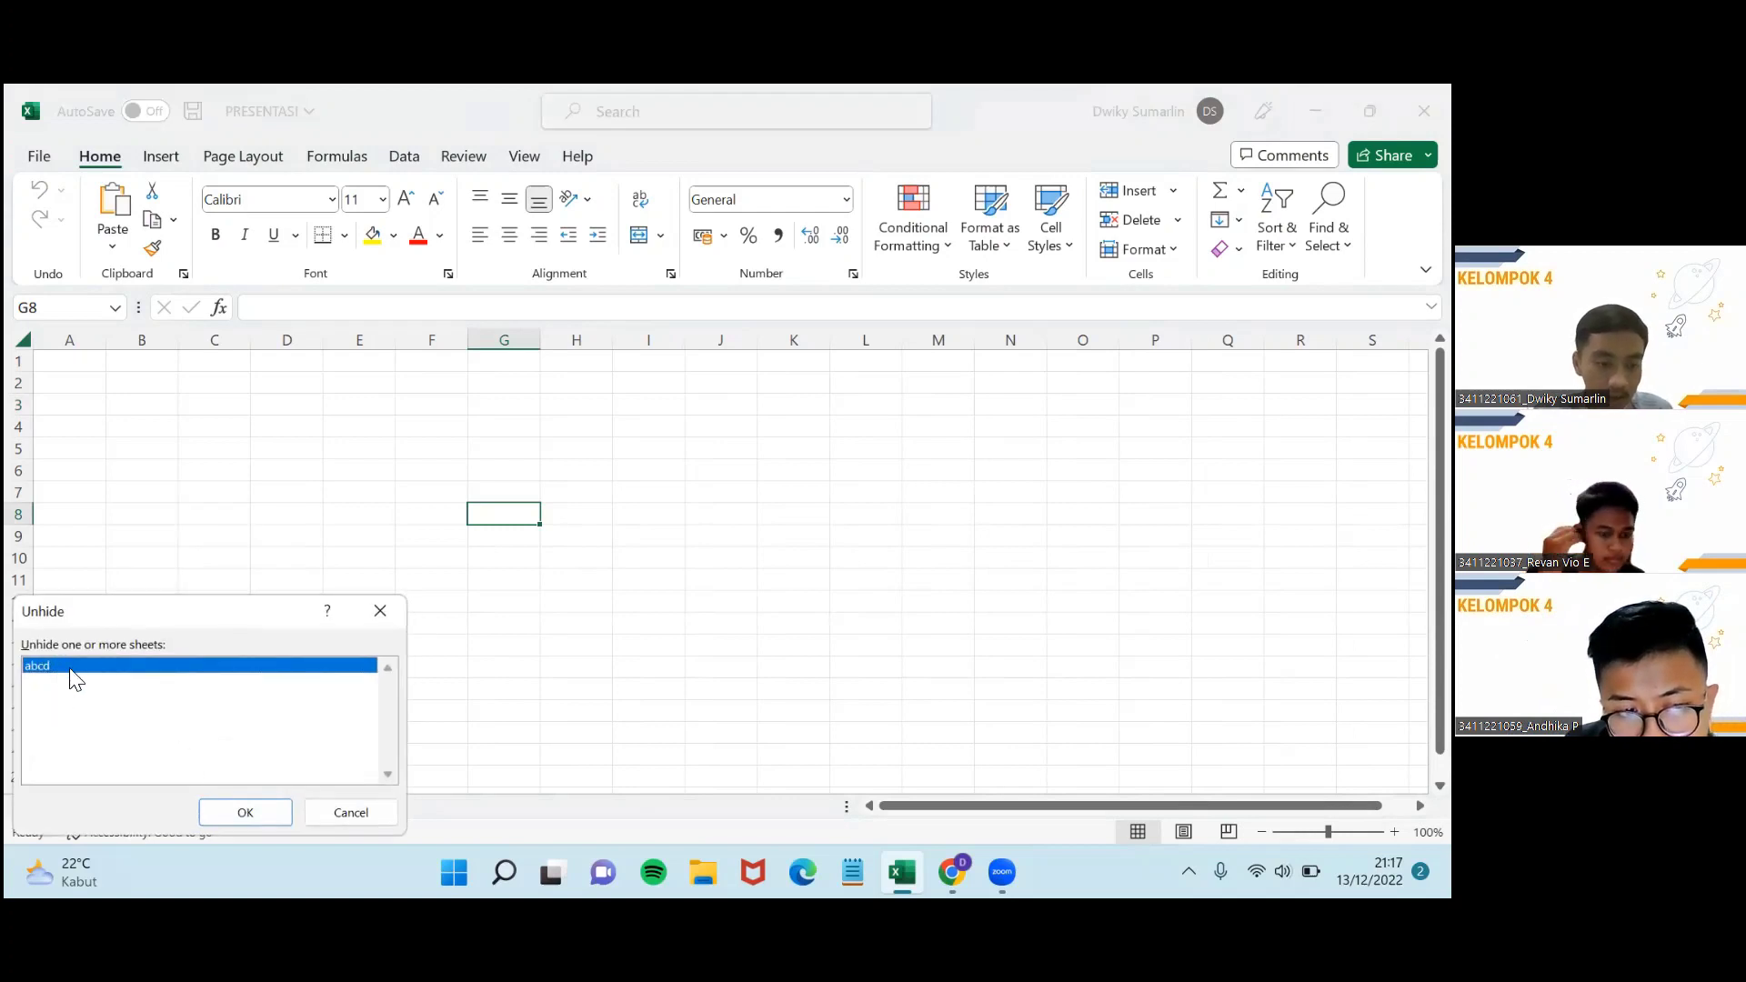
{"action": "left_click", "coordinate": [258, 813]}
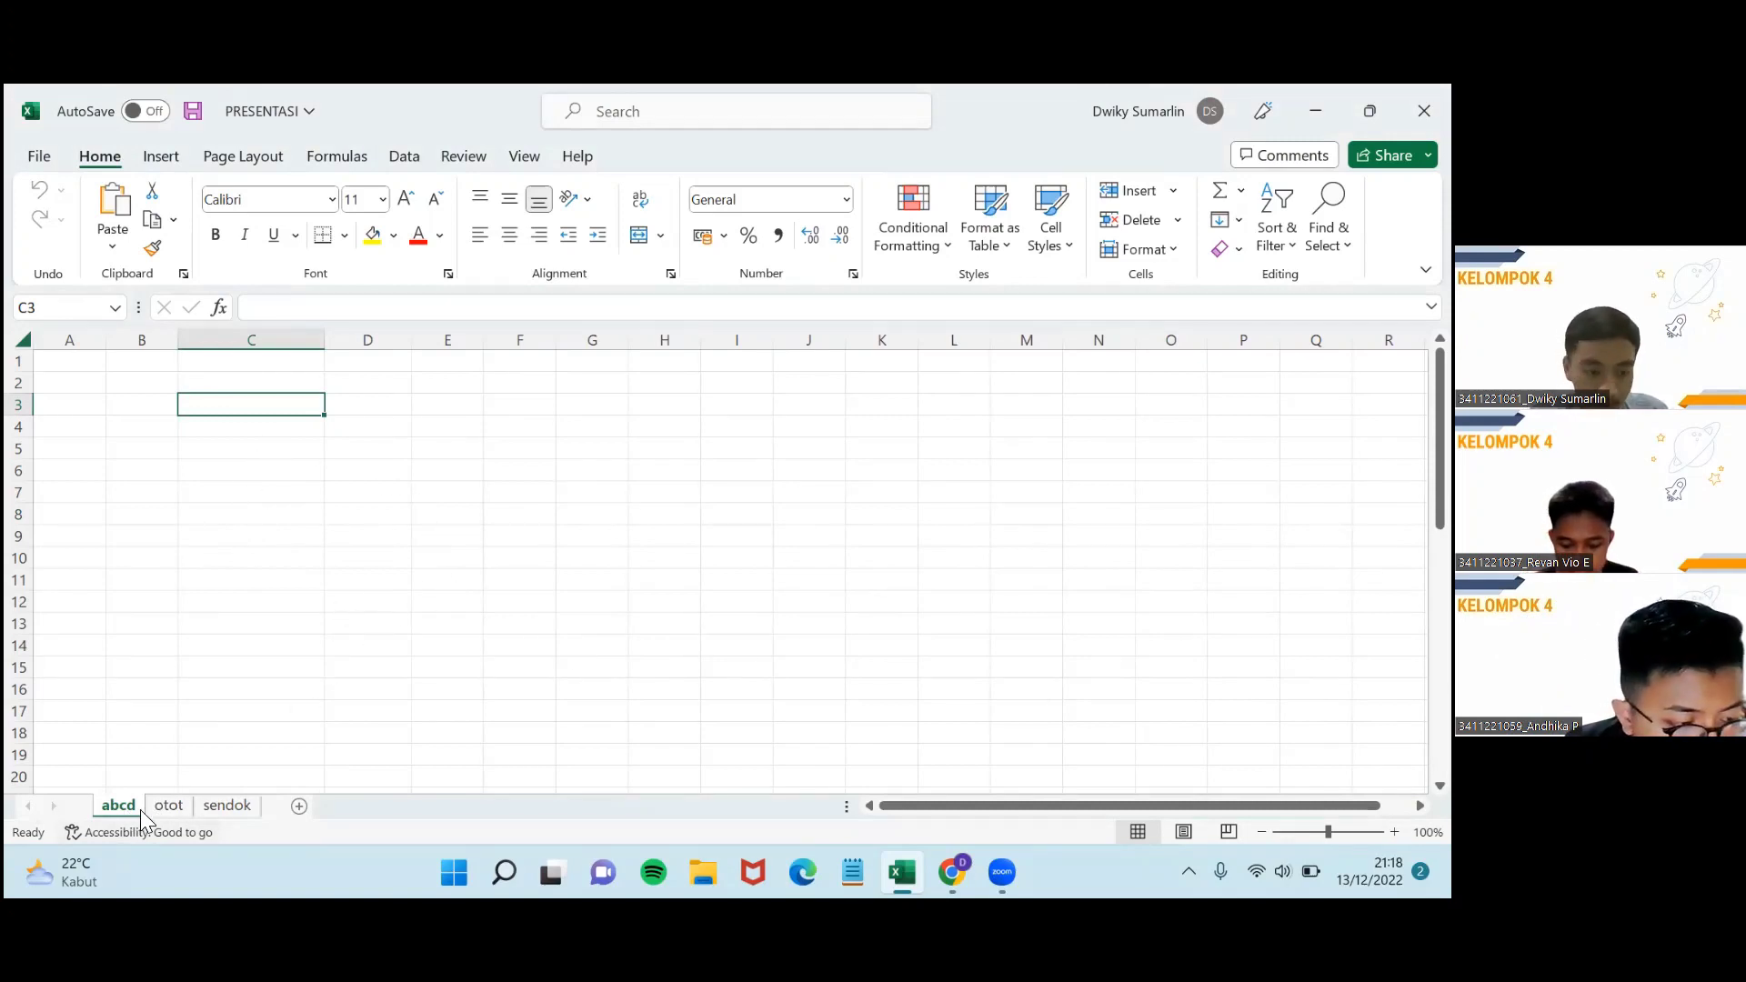
Switch to the otot sheet, then to the sendok sheet.
{"action": "left_click", "coordinate": [164, 807]}
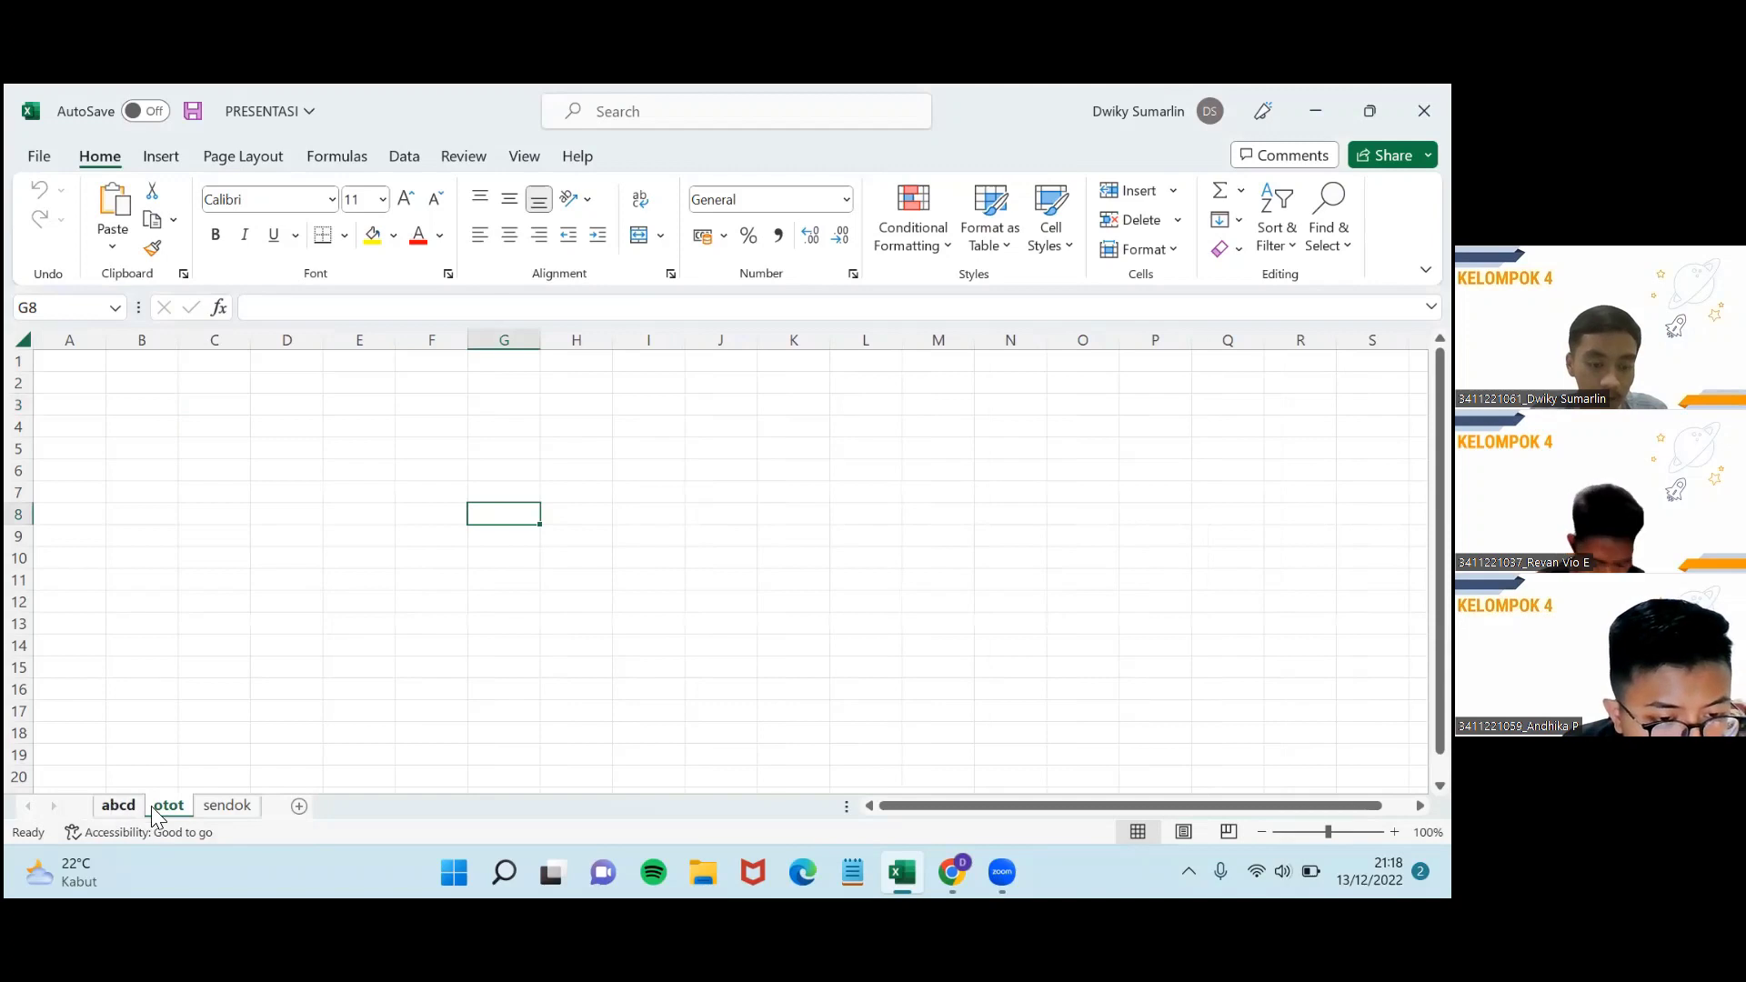
{"action": "scroll", "coordinate": [257, 612], "scroll_direction": "down", "scroll_amount": 13}
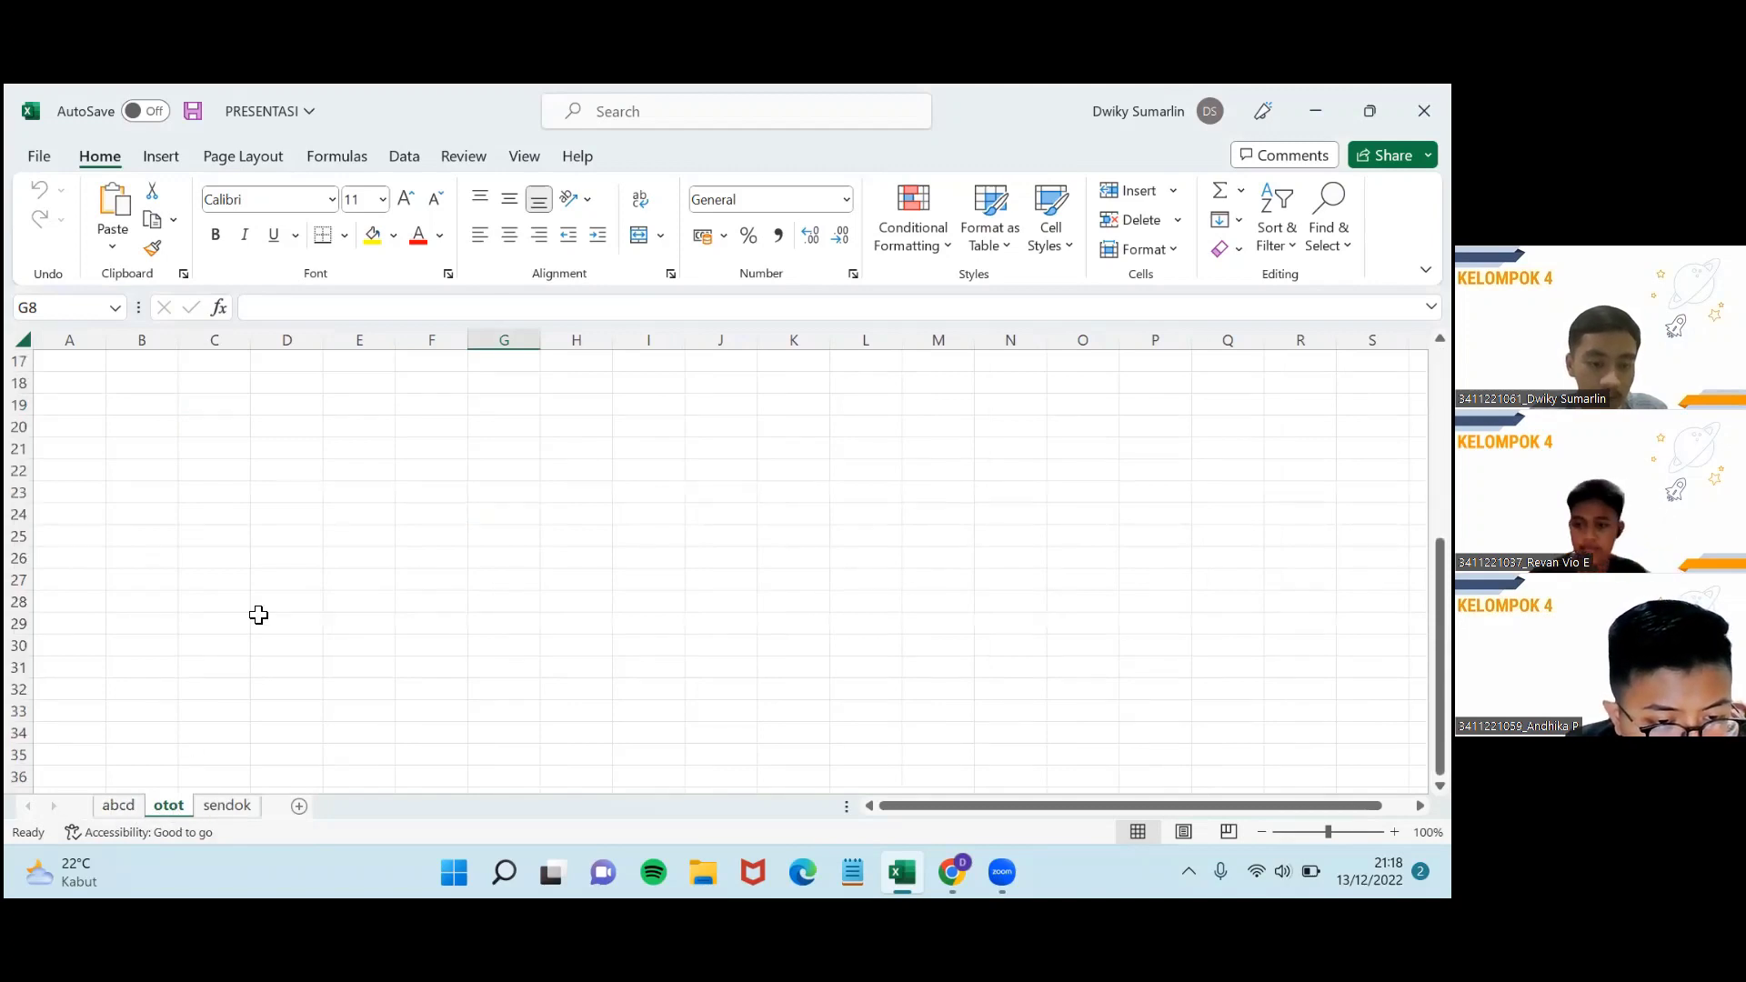
{"action": "scroll", "coordinate": [258, 616], "scroll_direction": "up", "scroll_amount": 13}
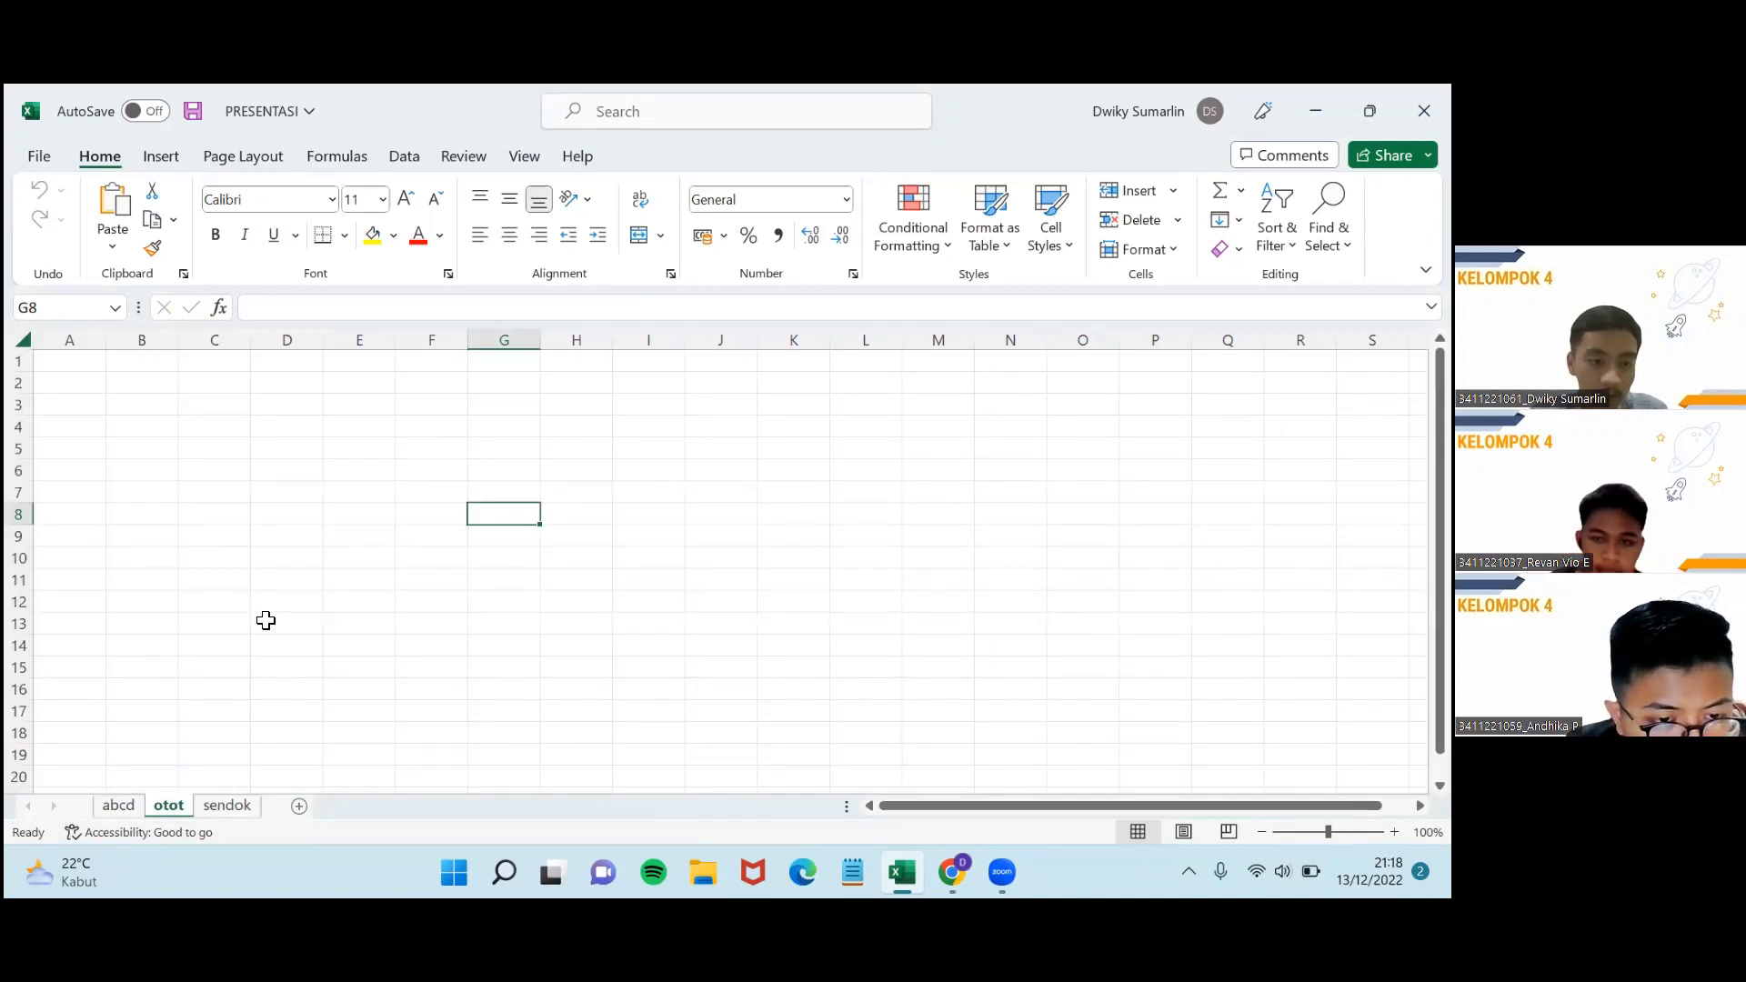
{"action": "left_click", "coordinate": [250, 806]}
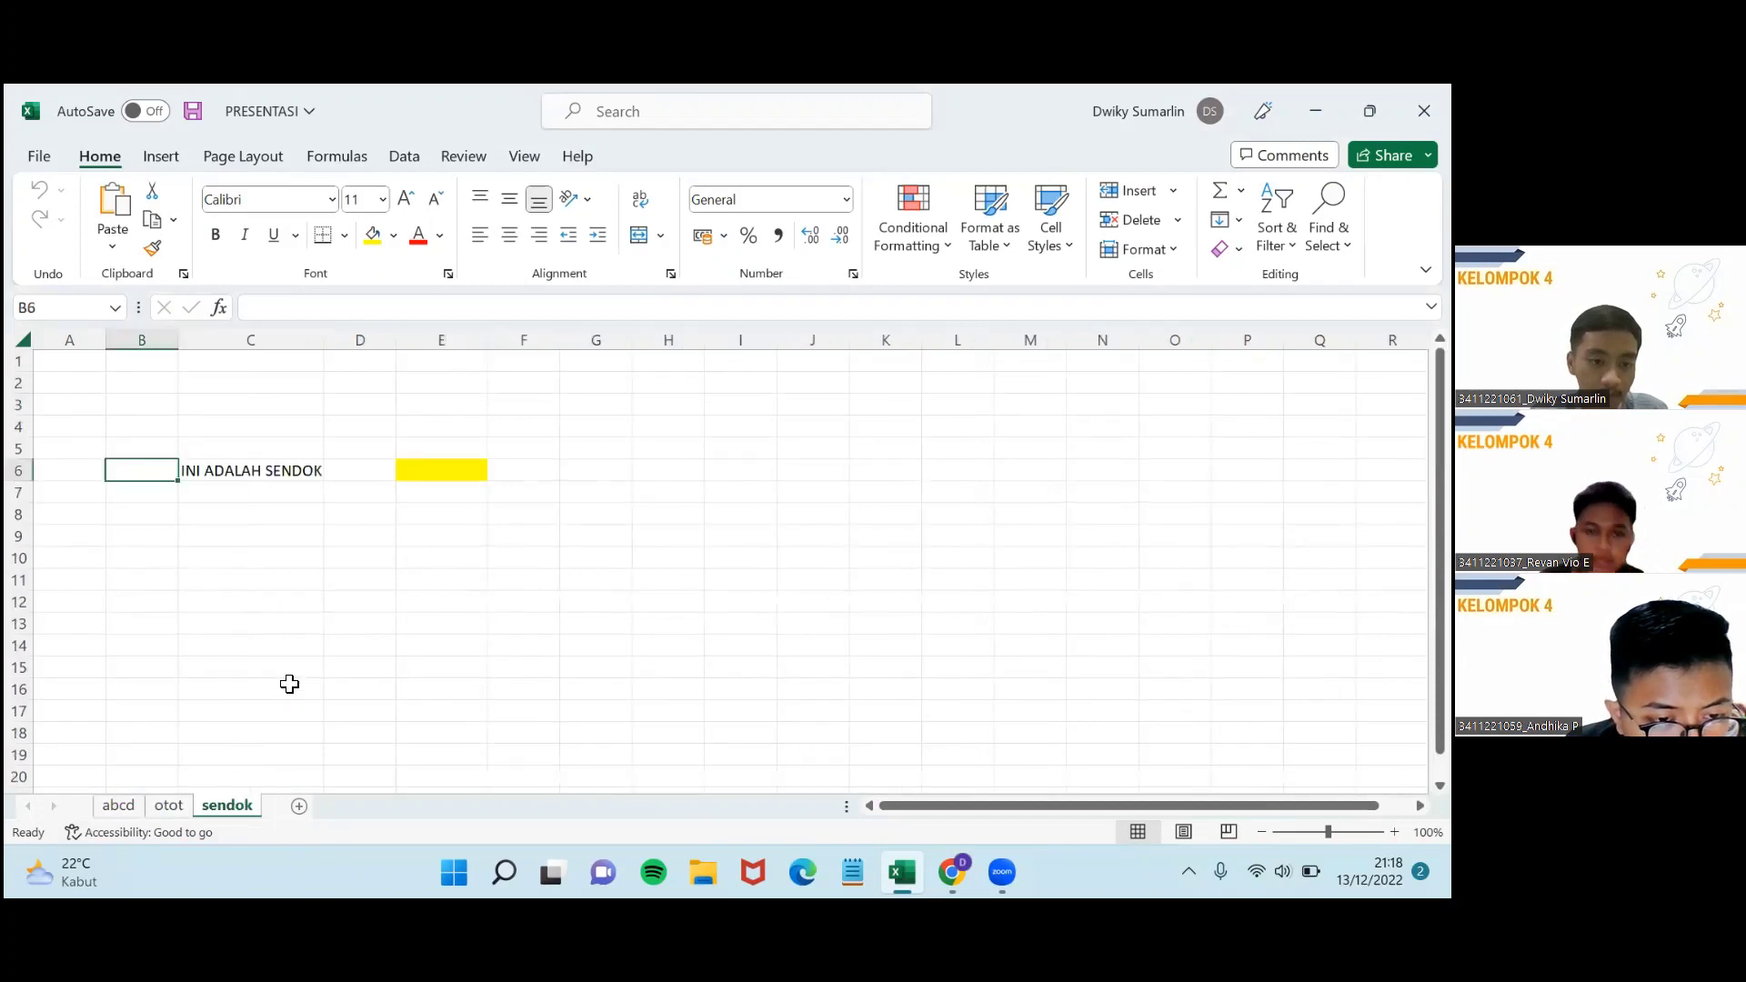
{"action": "left_click", "coordinate": [125, 806]}
{"action": "scroll", "coordinate": [238, 697], "scroll_direction": "down", "scroll_amount": 2}
{"action": "scroll", "coordinate": [238, 696], "scroll_direction": "down", "scroll_amount": 6}
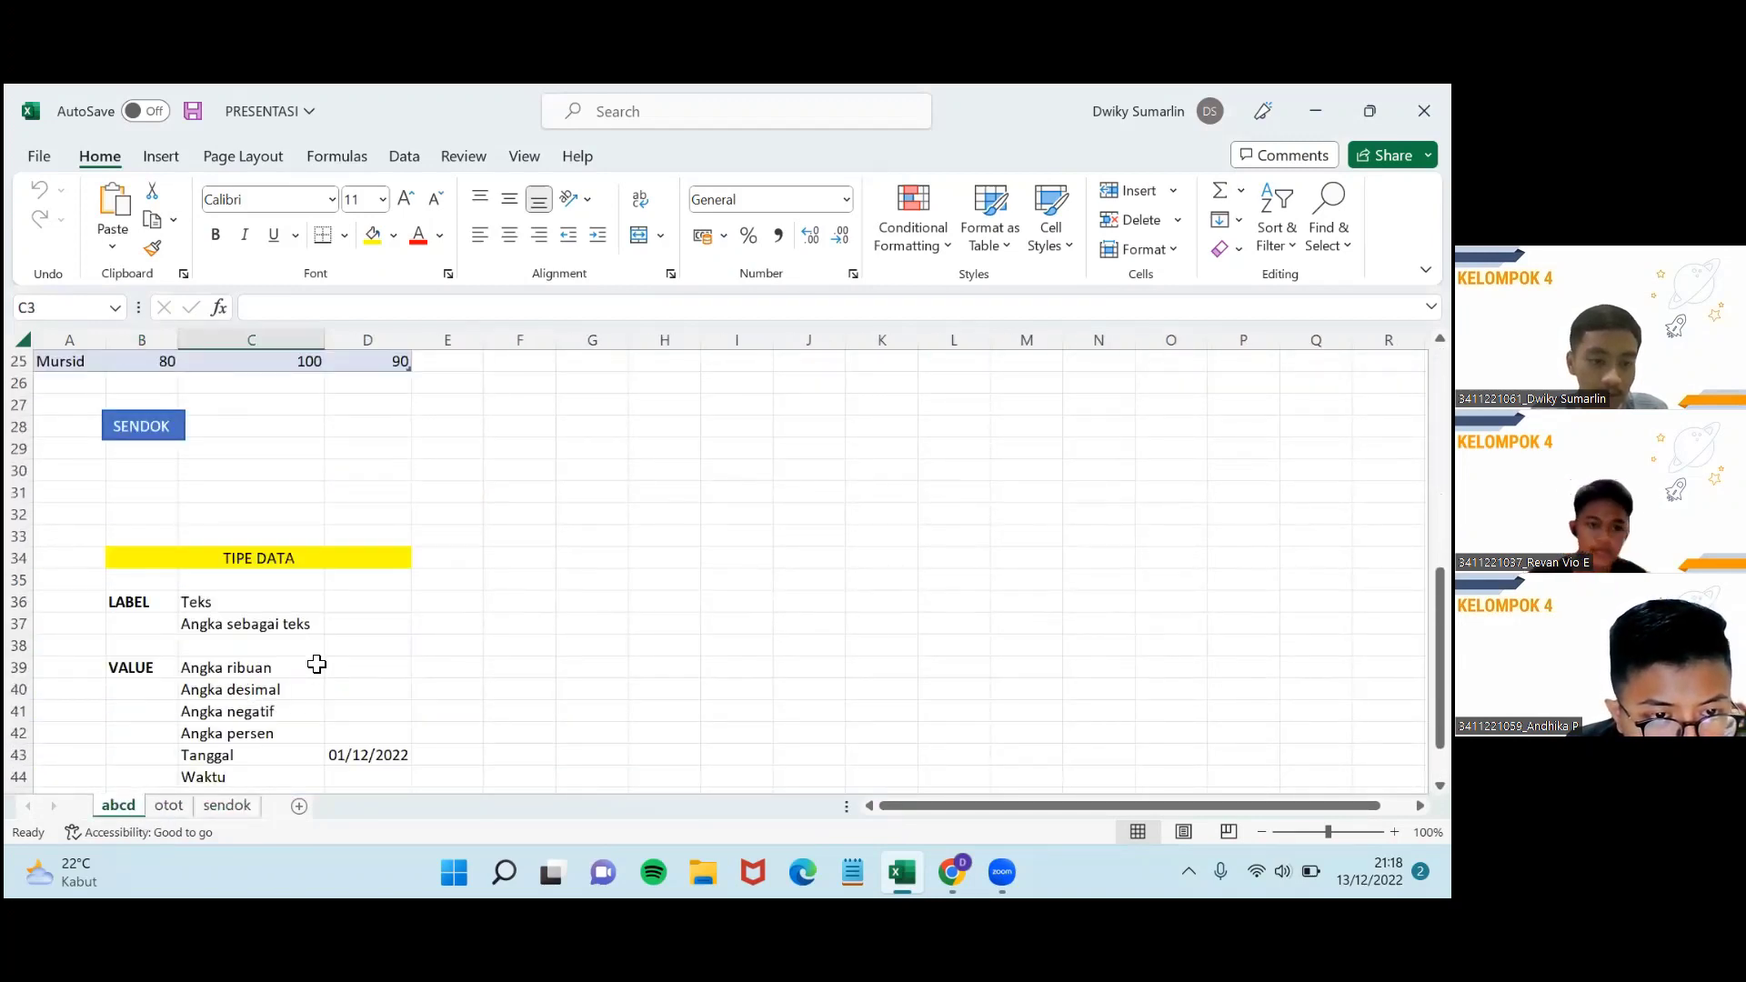
{"action": "scroll", "coordinate": [455, 587], "scroll_direction": "up", "scroll_amount": 5}
{"action": "scroll", "coordinate": [459, 585], "scroll_direction": "down", "scroll_amount": 3}
{"action": "scroll", "coordinate": [464, 591], "scroll_direction": "up", "scroll_amount": 3}
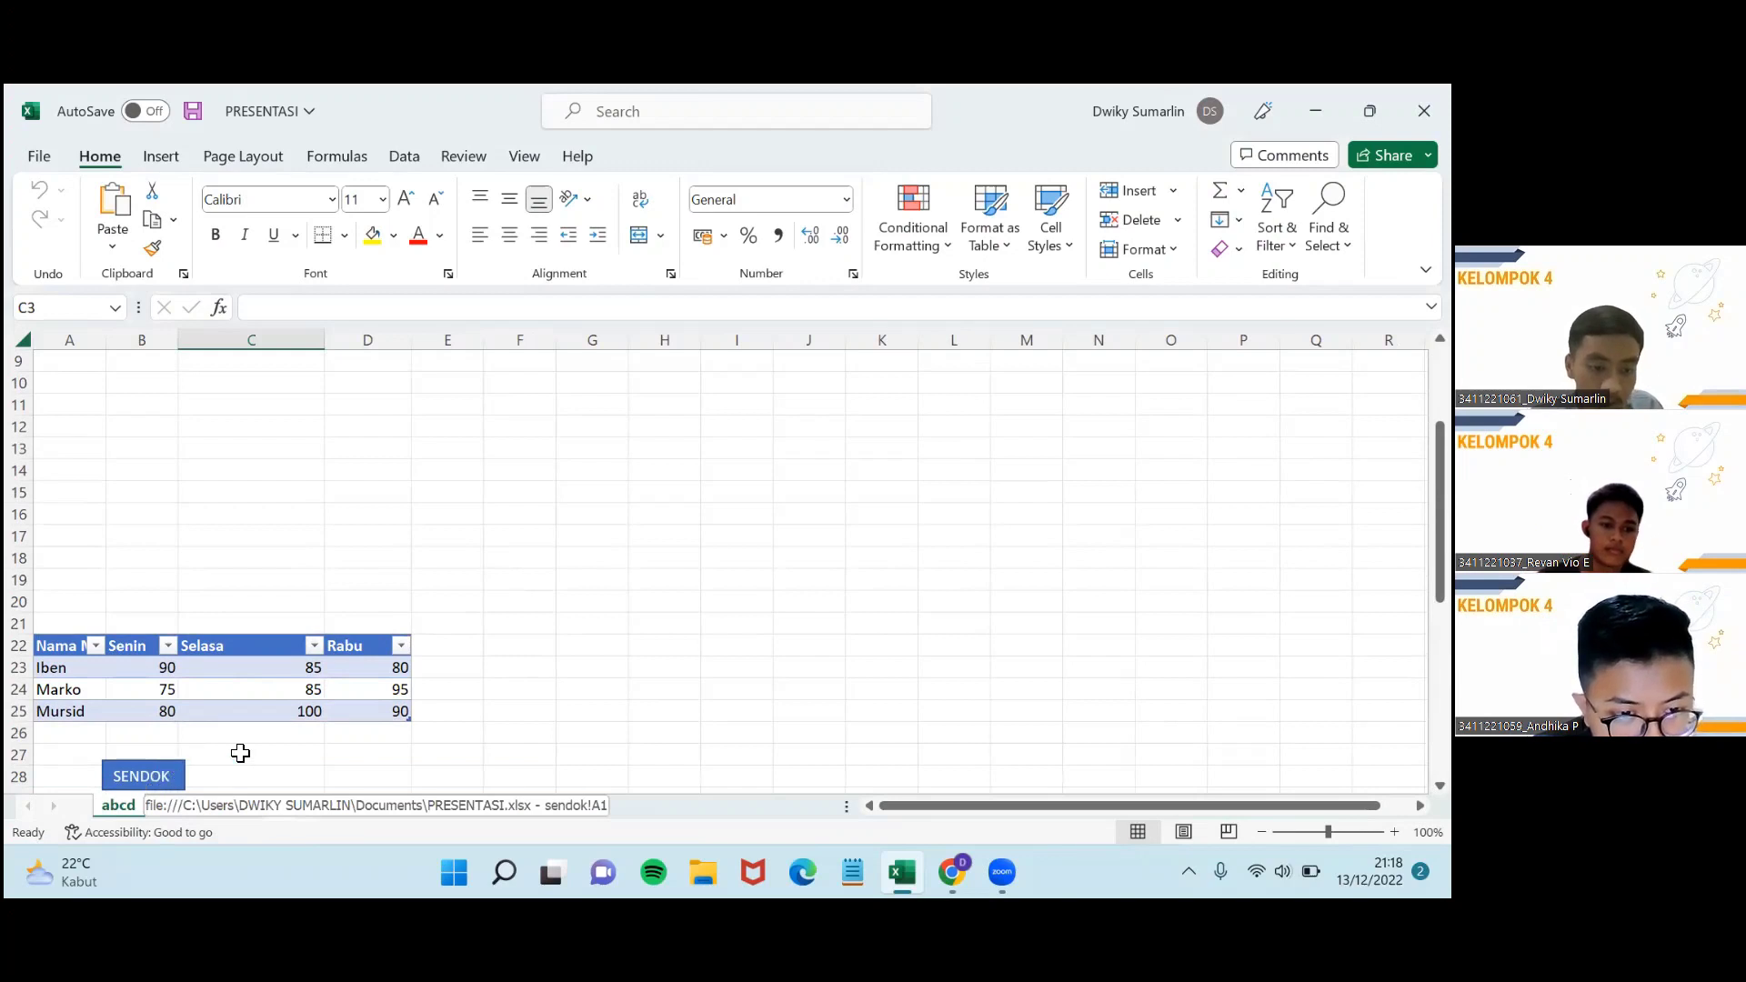
{"action": "left_click", "coordinate": [152, 778]}
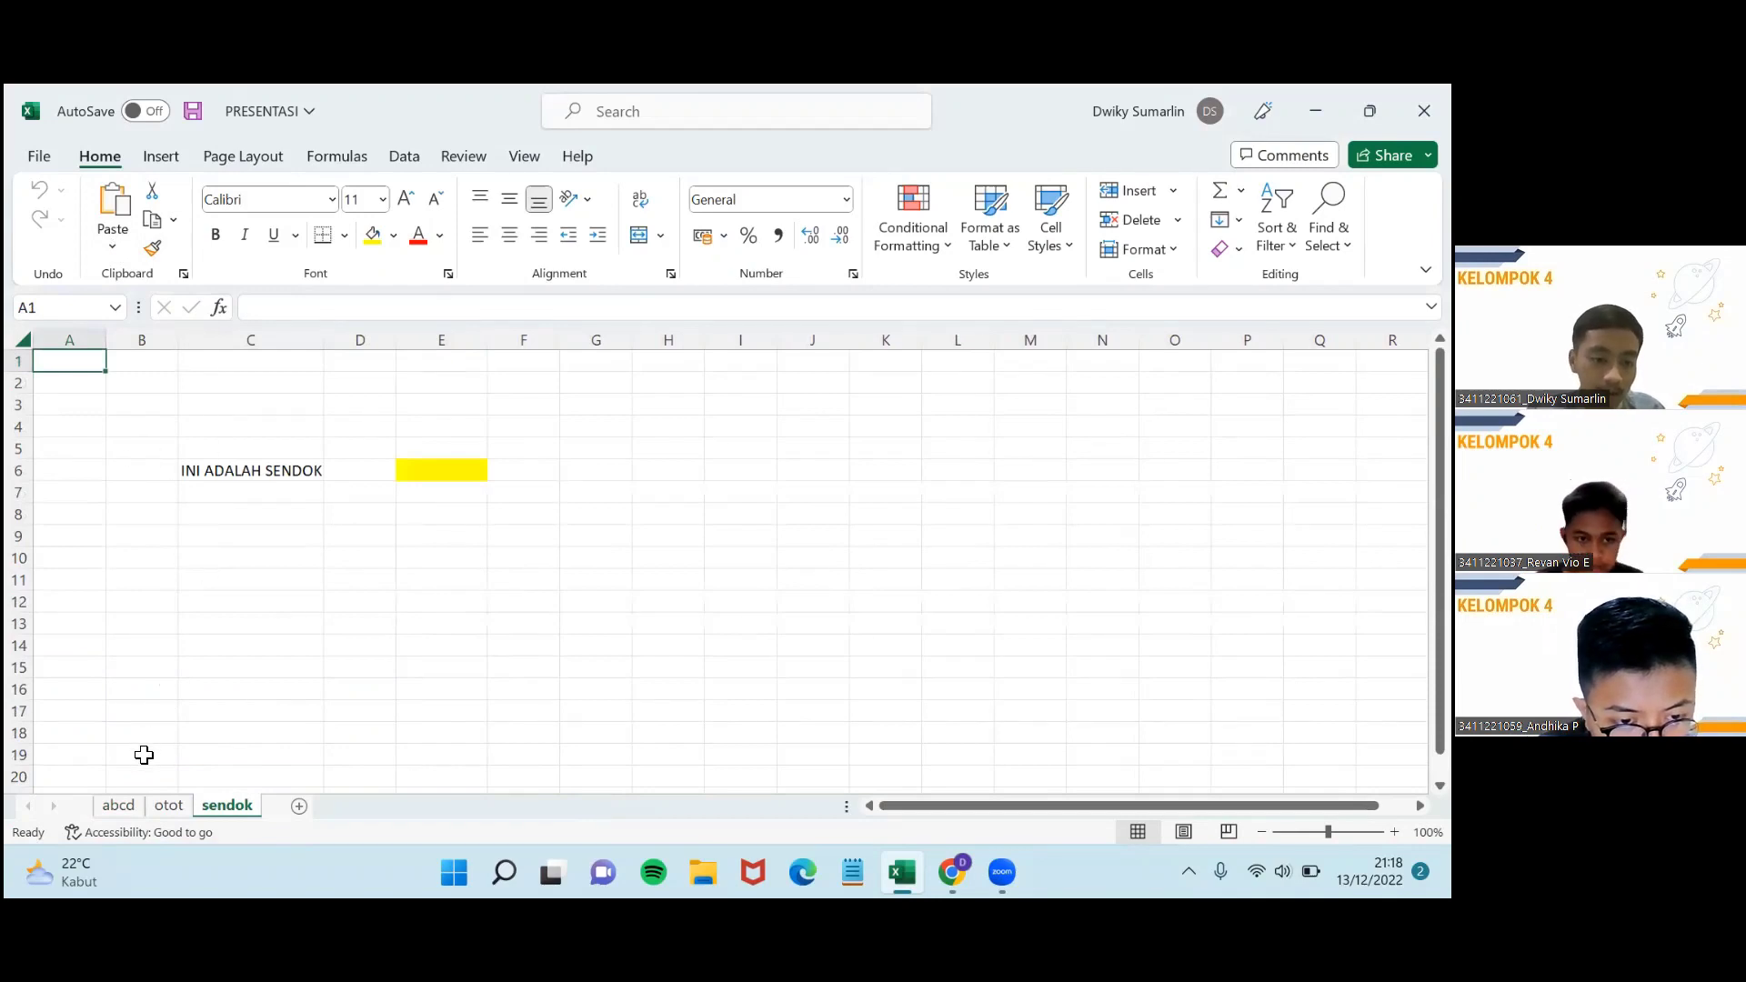
{"action": "left_click", "coordinate": [120, 806]}
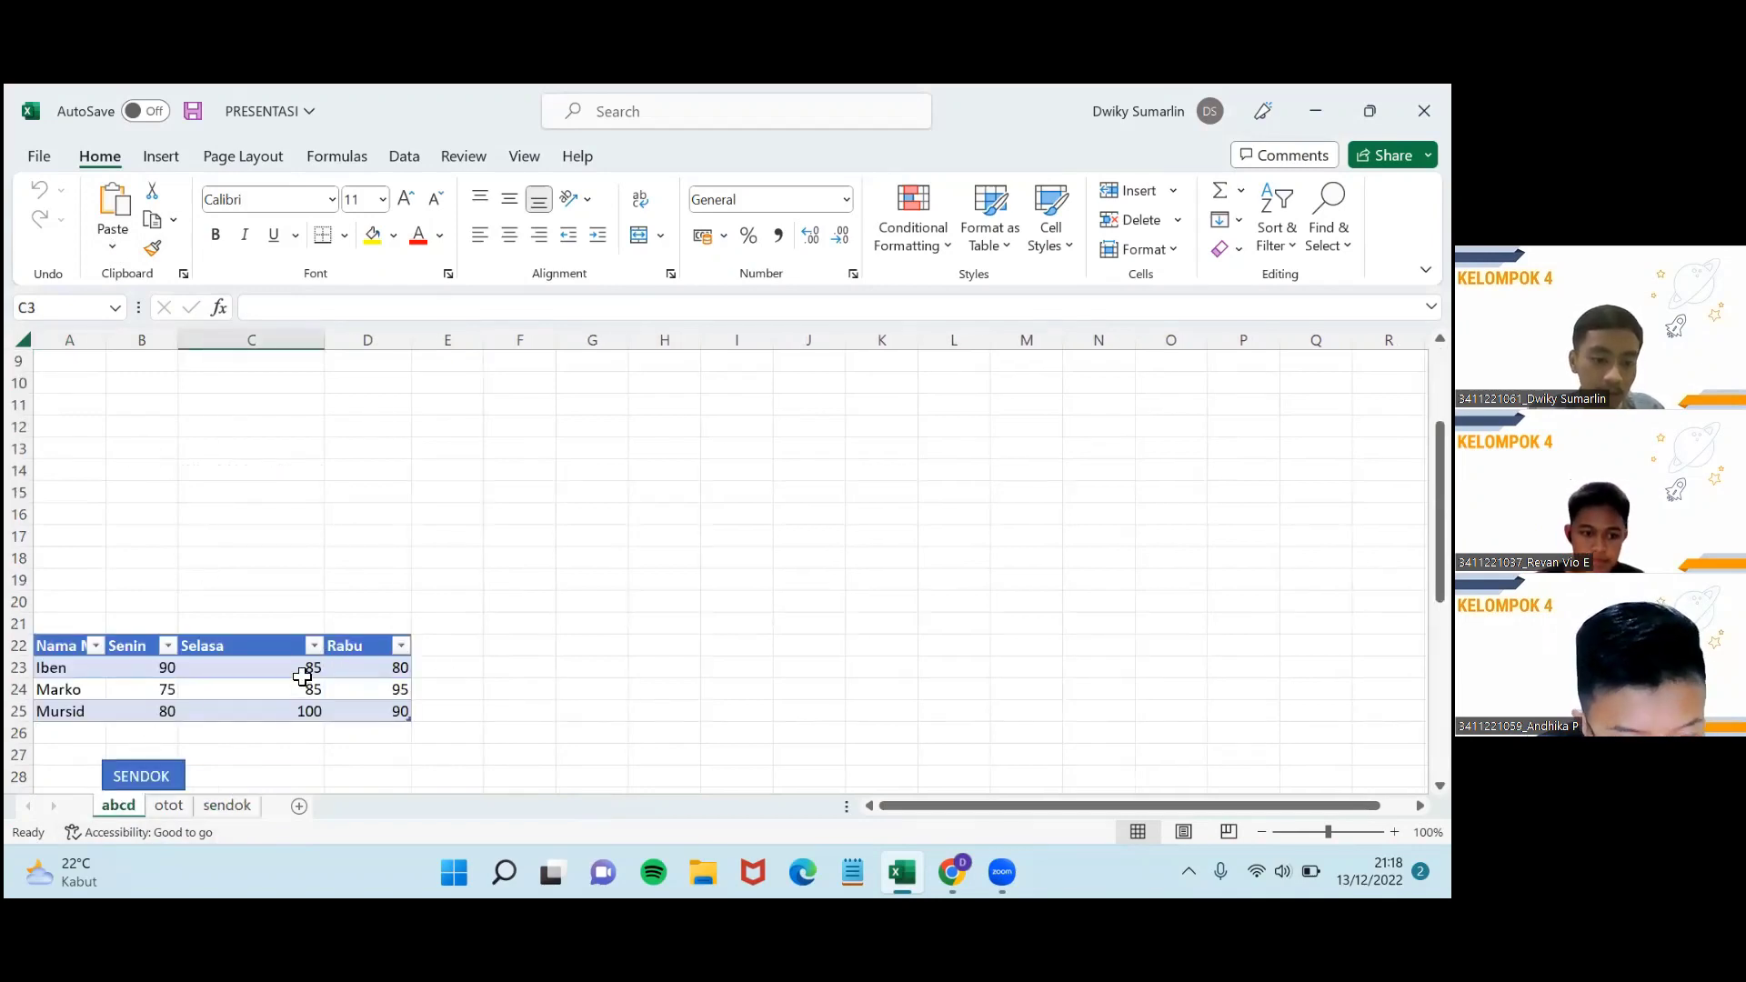
{"action": "scroll", "coordinate": [294, 680], "scroll_direction": "down", "scroll_amount": 3}
{"action": "scroll", "coordinate": [295, 681], "scroll_direction": "up", "scroll_amount": 3}
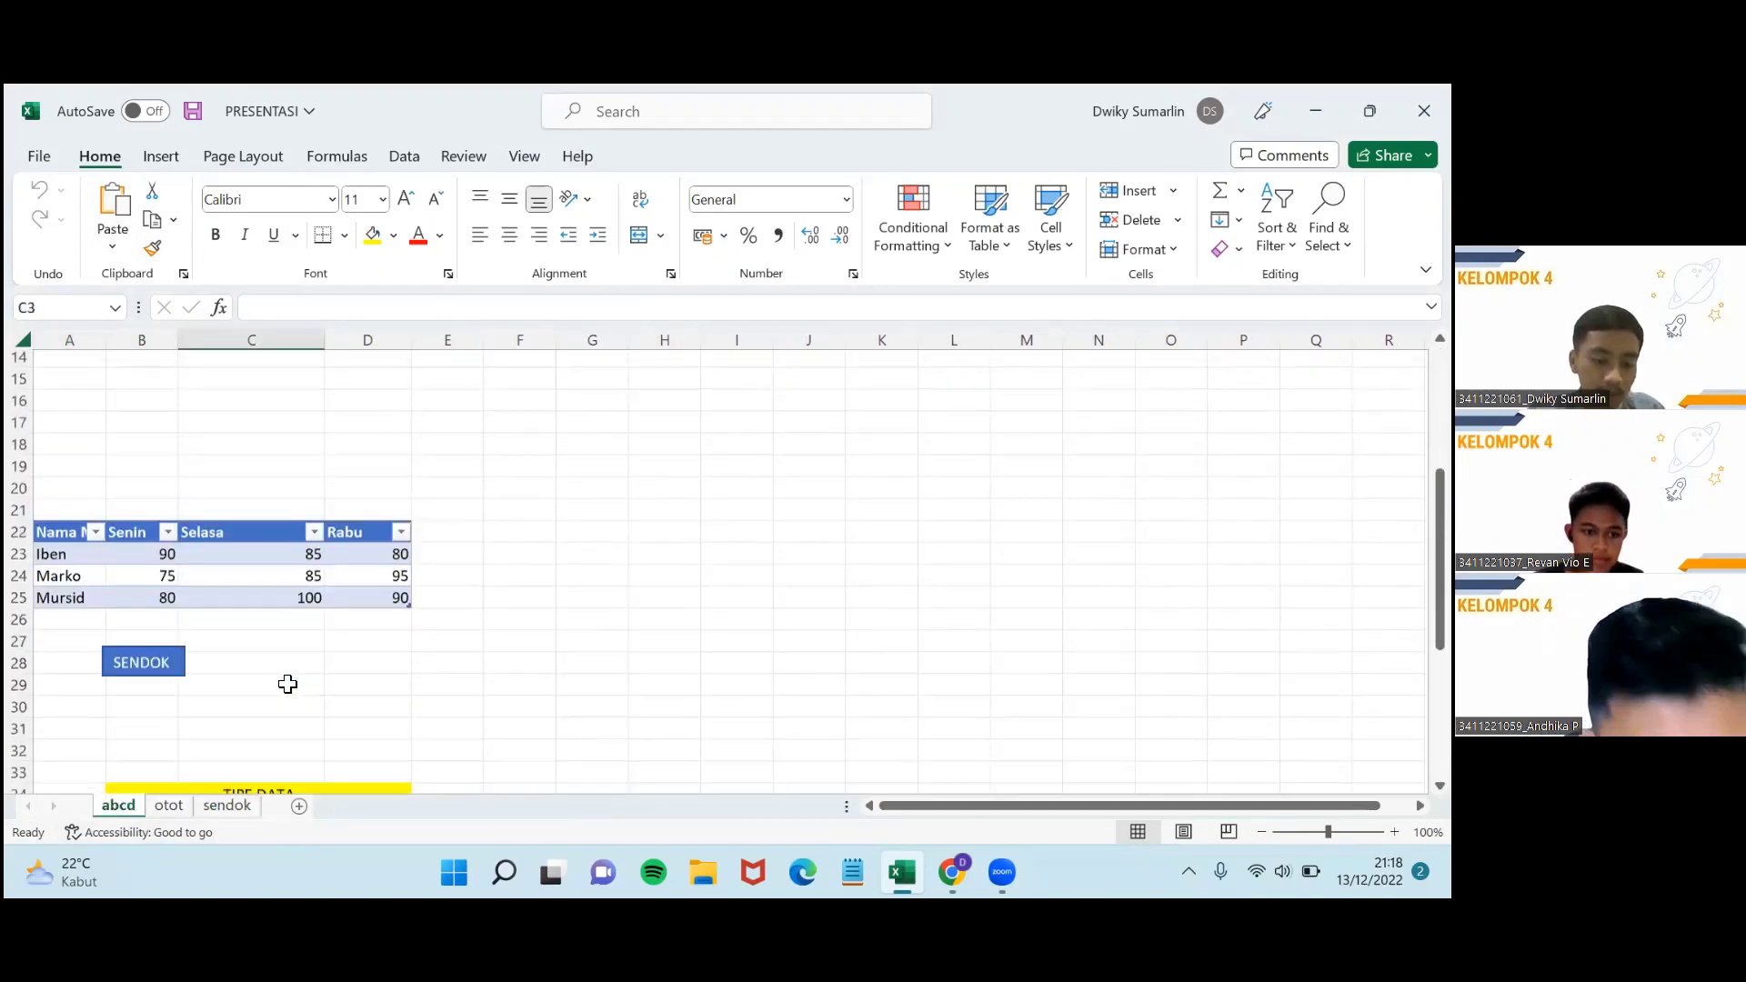
{"action": "left_click", "coordinate": [227, 806]}
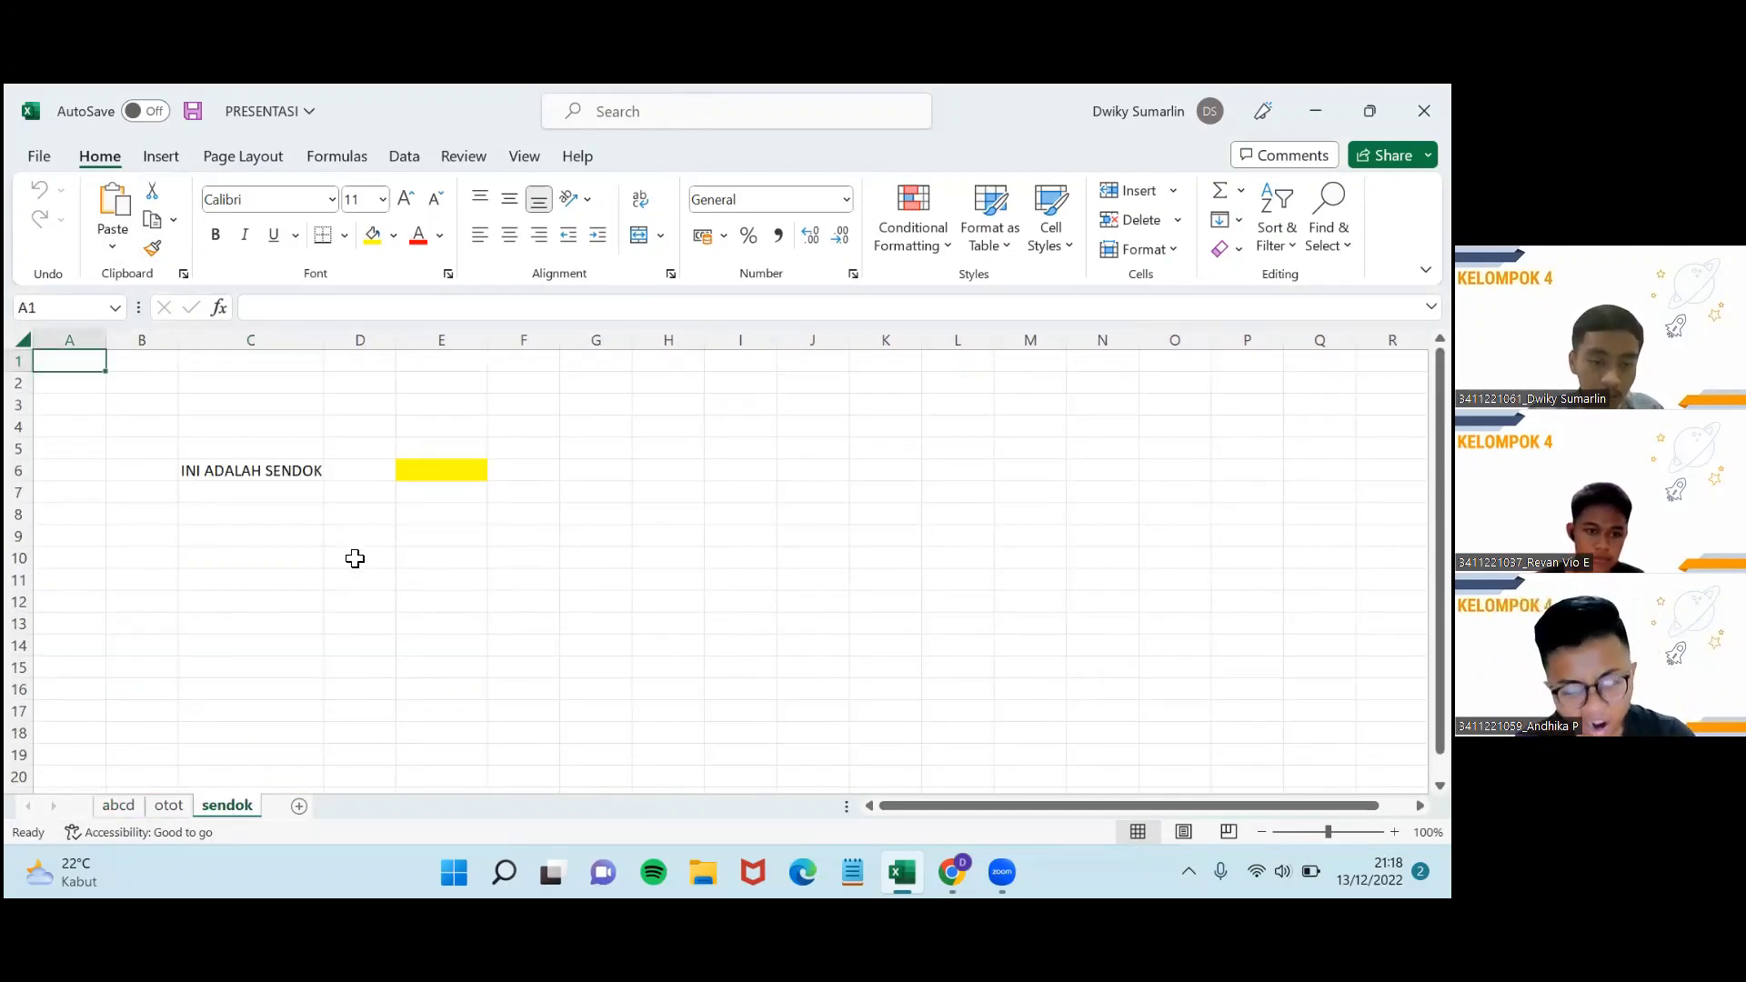
{"action": "left_click", "coordinate": [356, 512]}
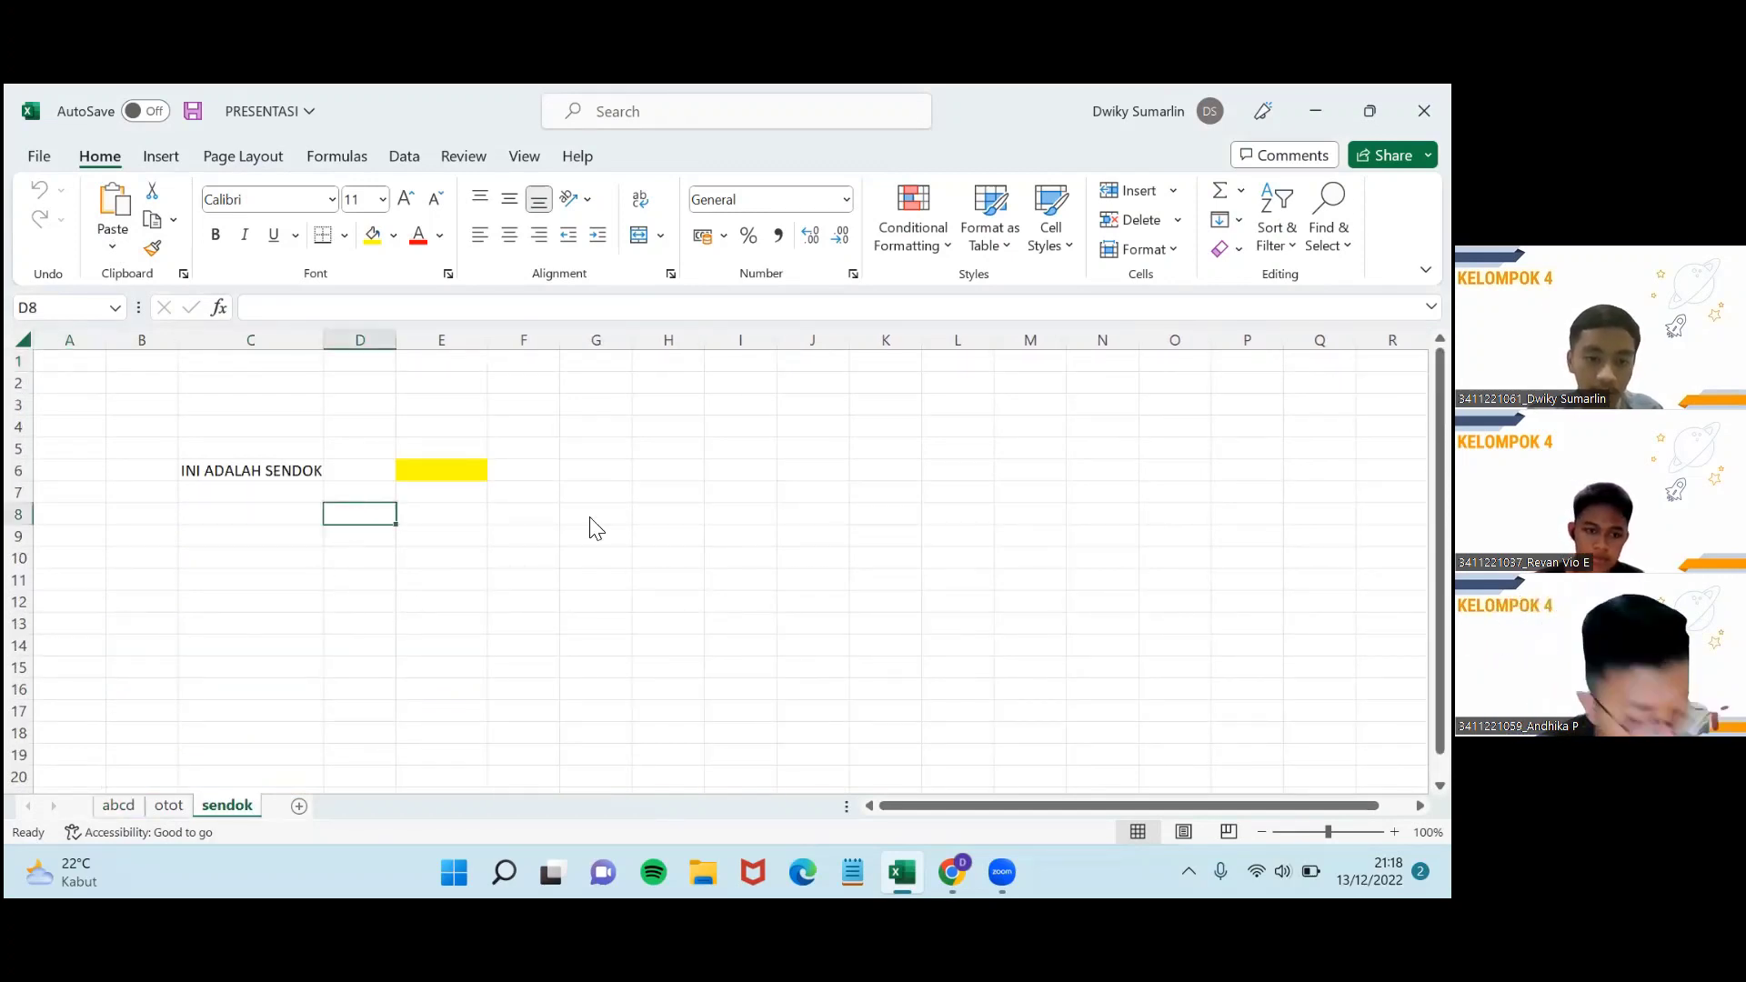
Give D8 a light-blue fill through Format Cells and type 'otot' into it.
{"action": "right_click", "coordinate": [359, 514]}
{"action": "left_click", "coordinate": [463, 660]}
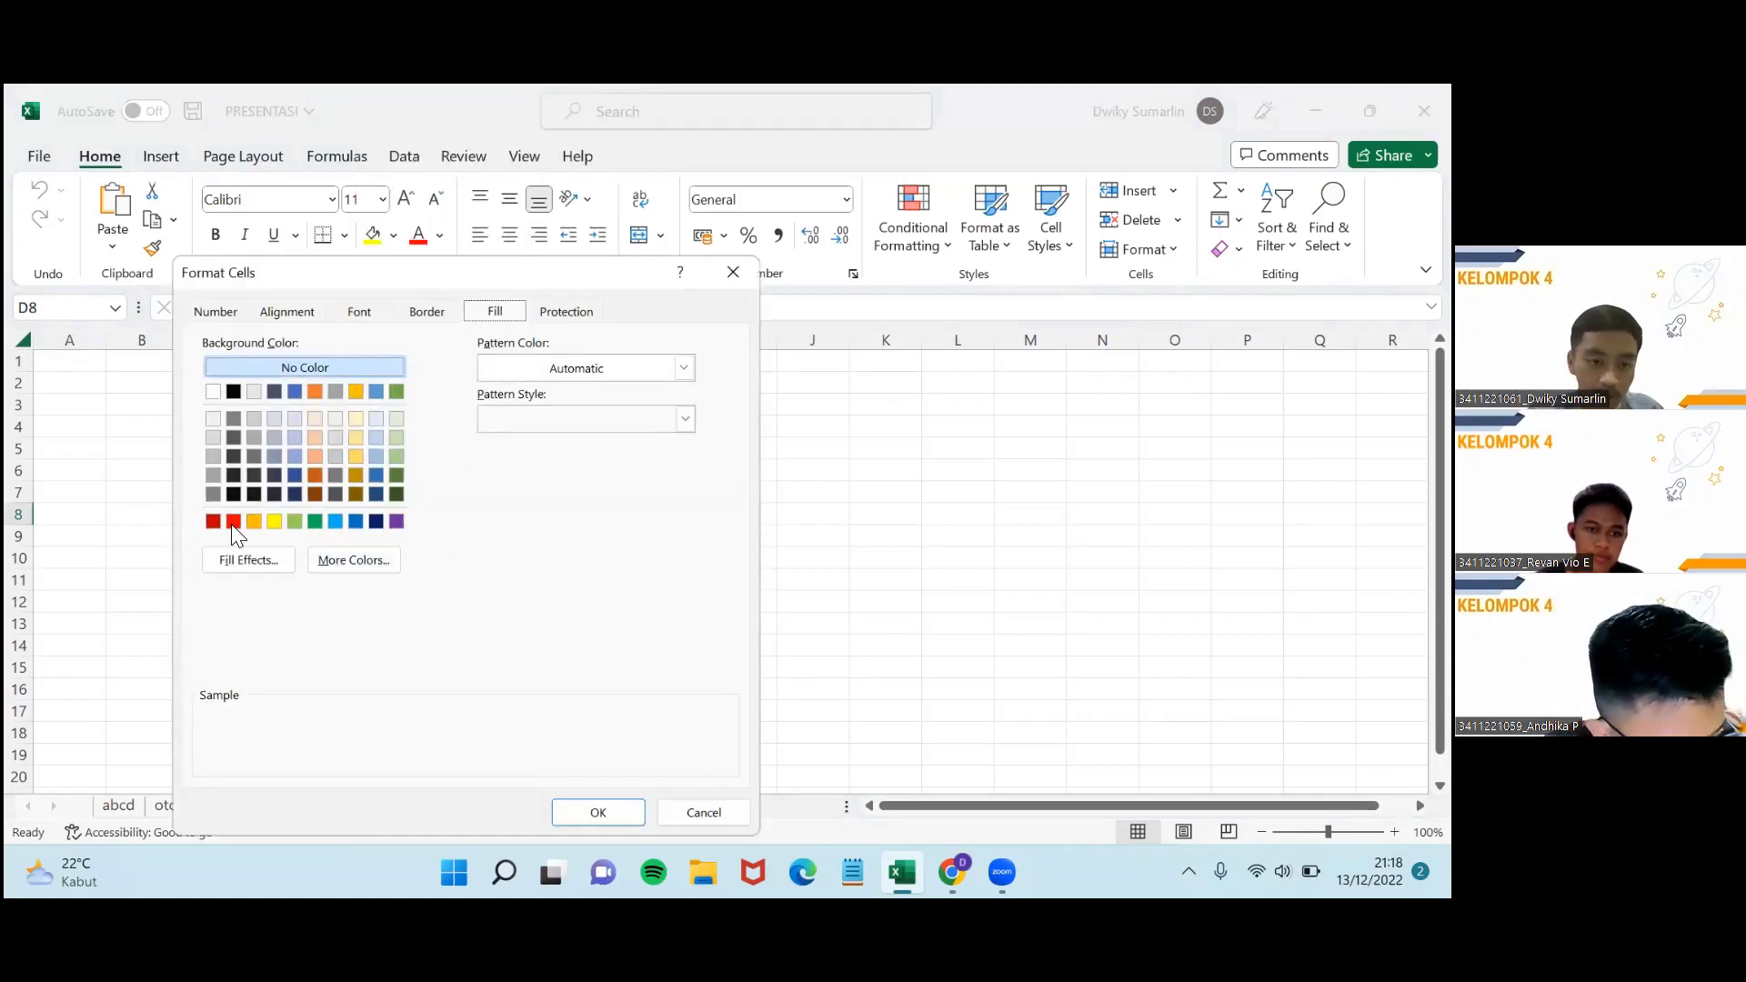
{"action": "left_click", "coordinate": [333, 520]}
{"action": "left_click", "coordinate": [593, 809]}
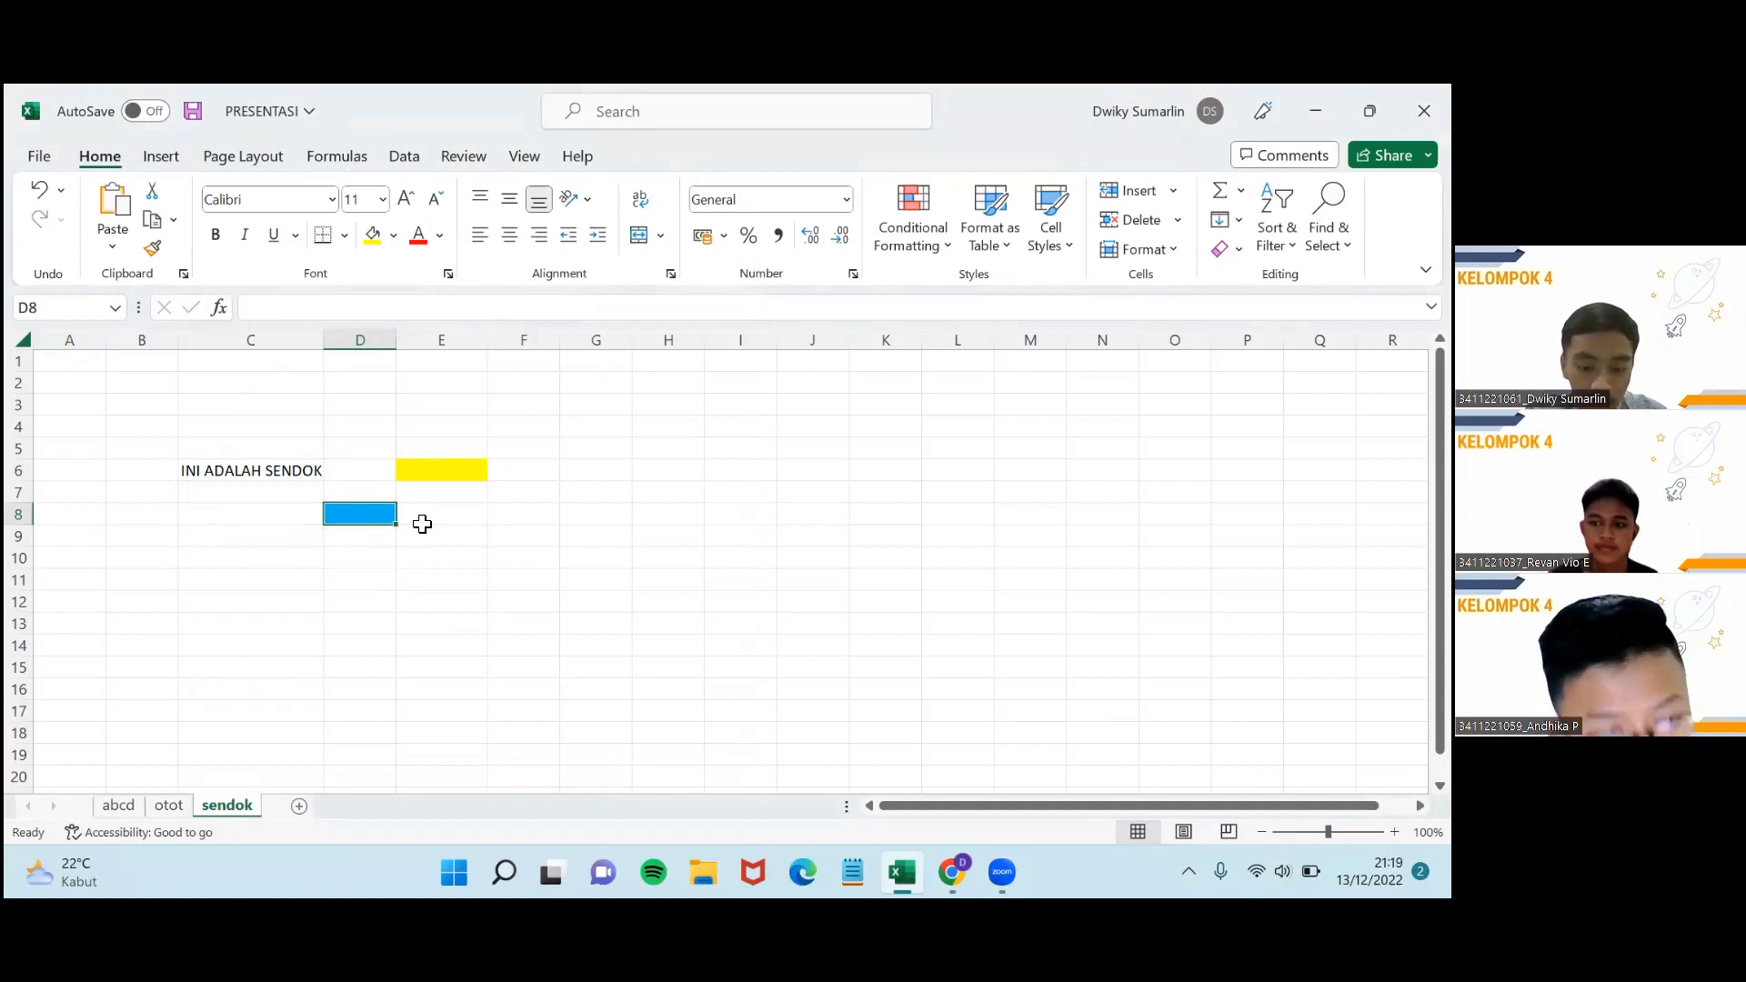
{"action": "type", "text": "otot"}
Commit 'otot' in D8 and hyperlink it to the otot sheet in this workbook.
{"action": "key", "text": "Return"}
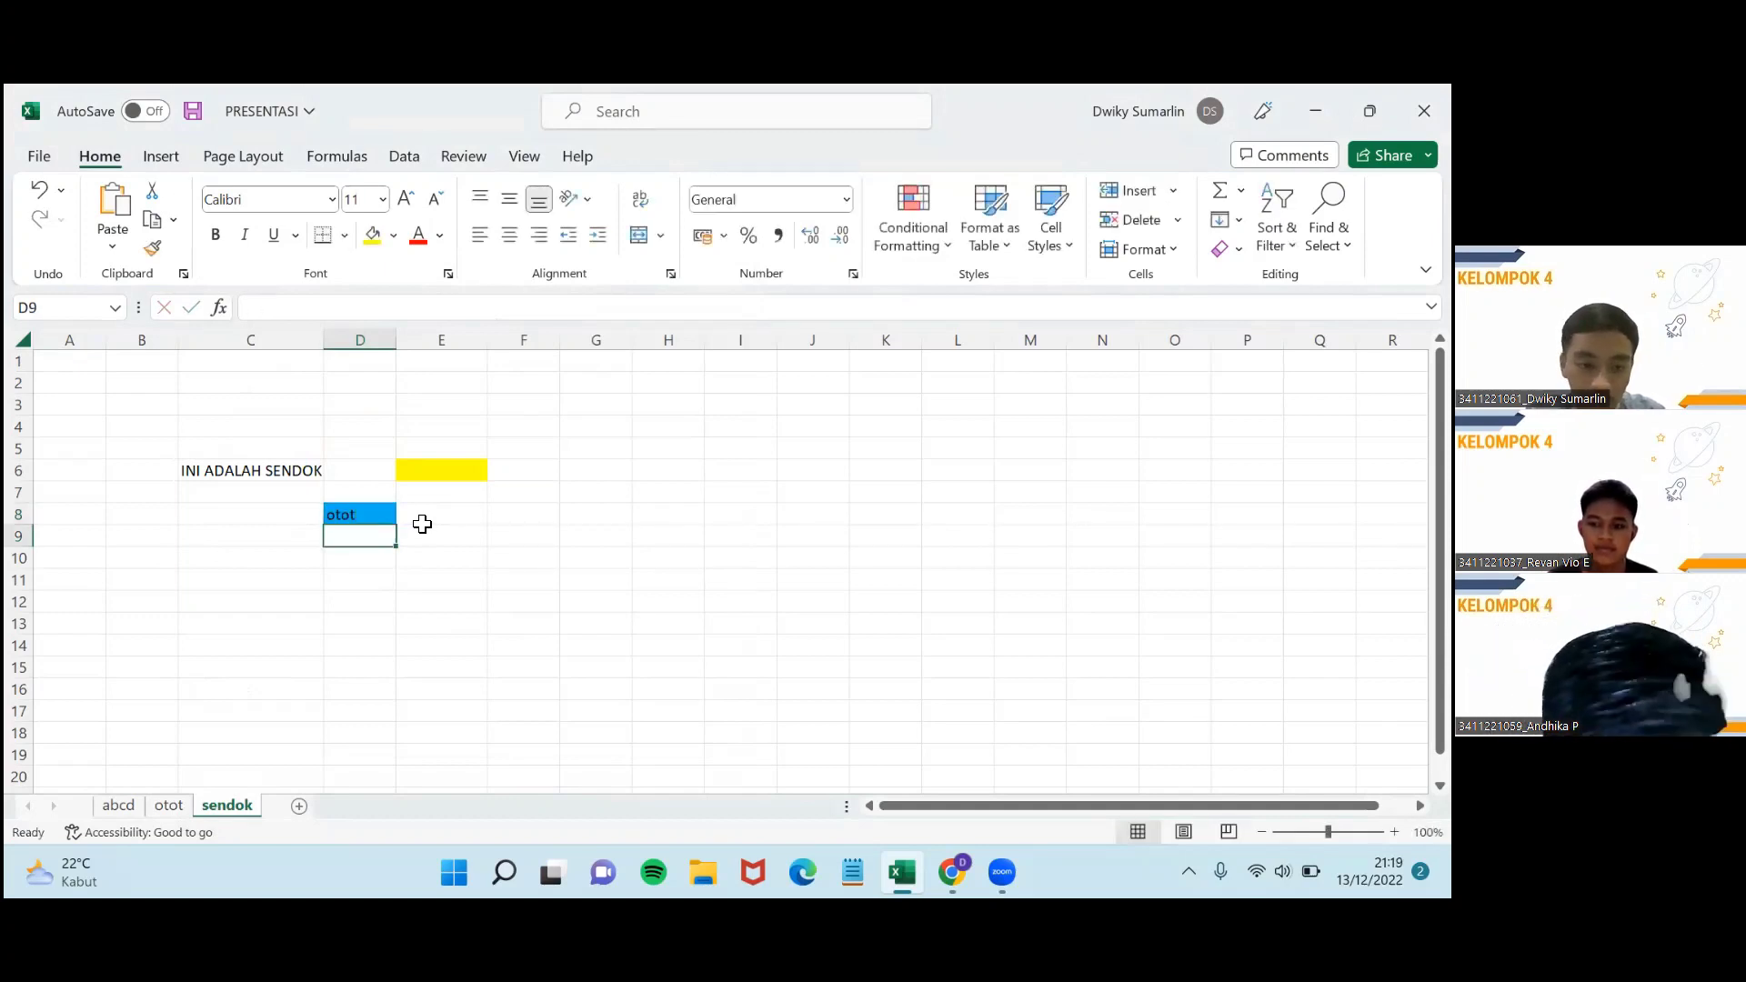
{"action": "left_click", "coordinate": [355, 516]}
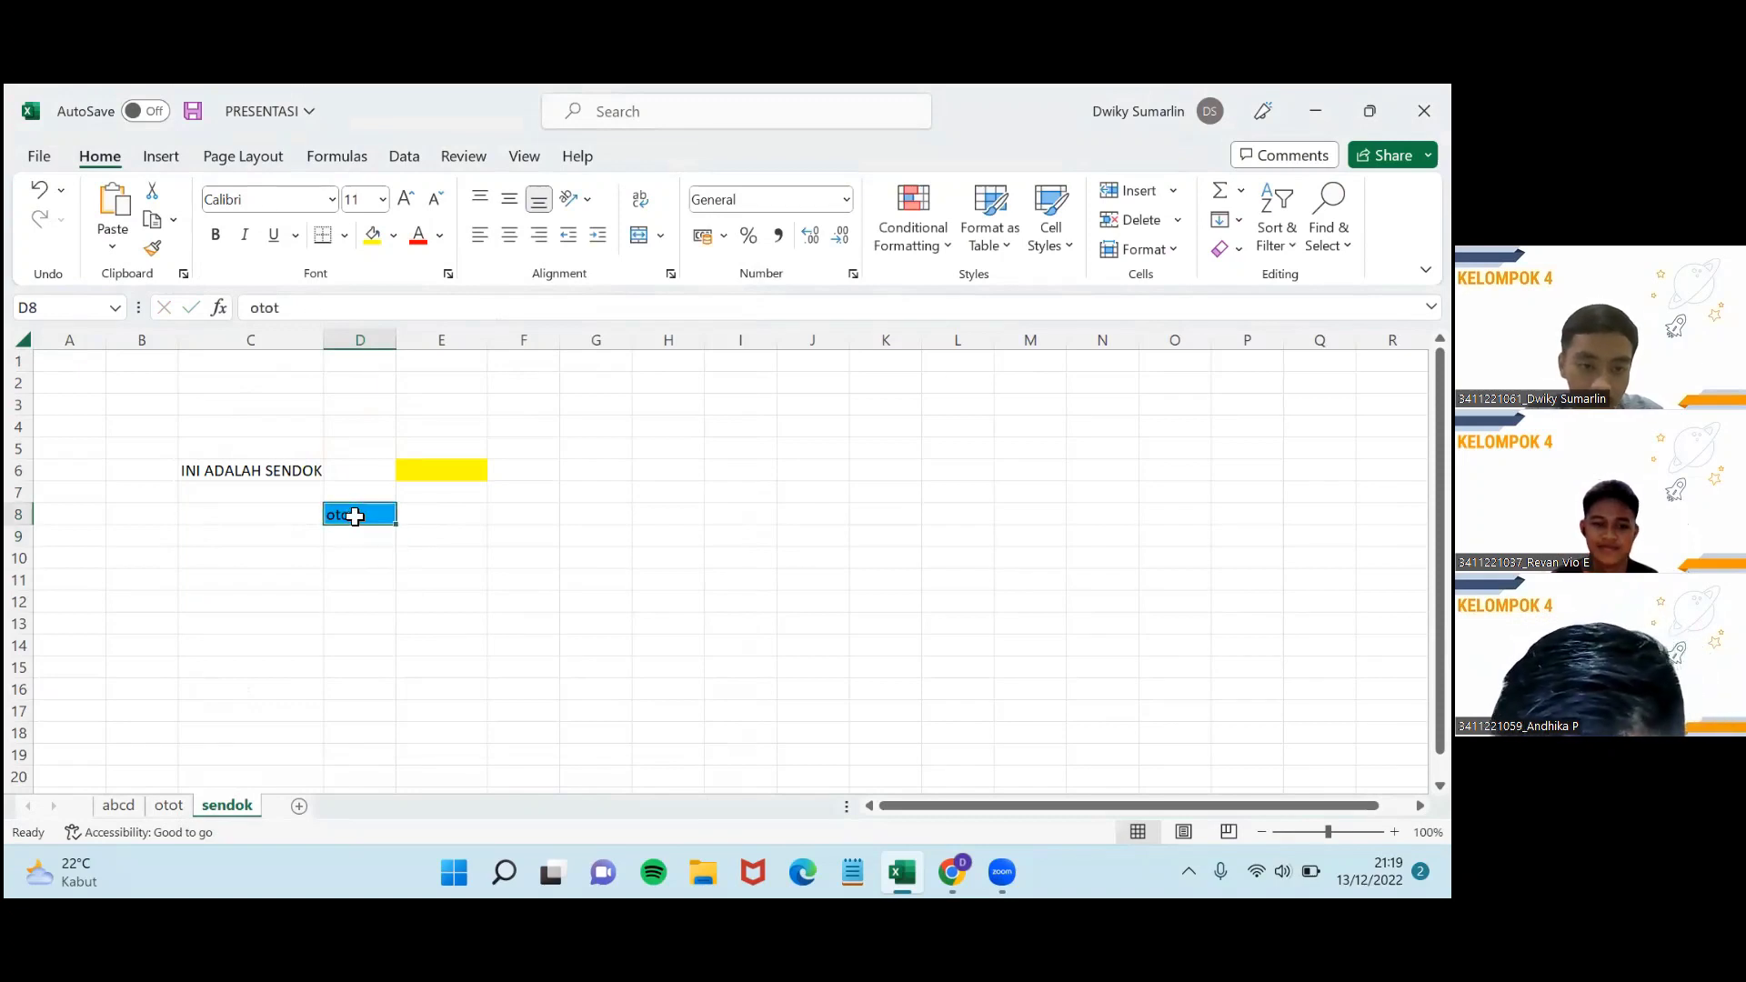
{"action": "right_click", "coordinate": [355, 515]}
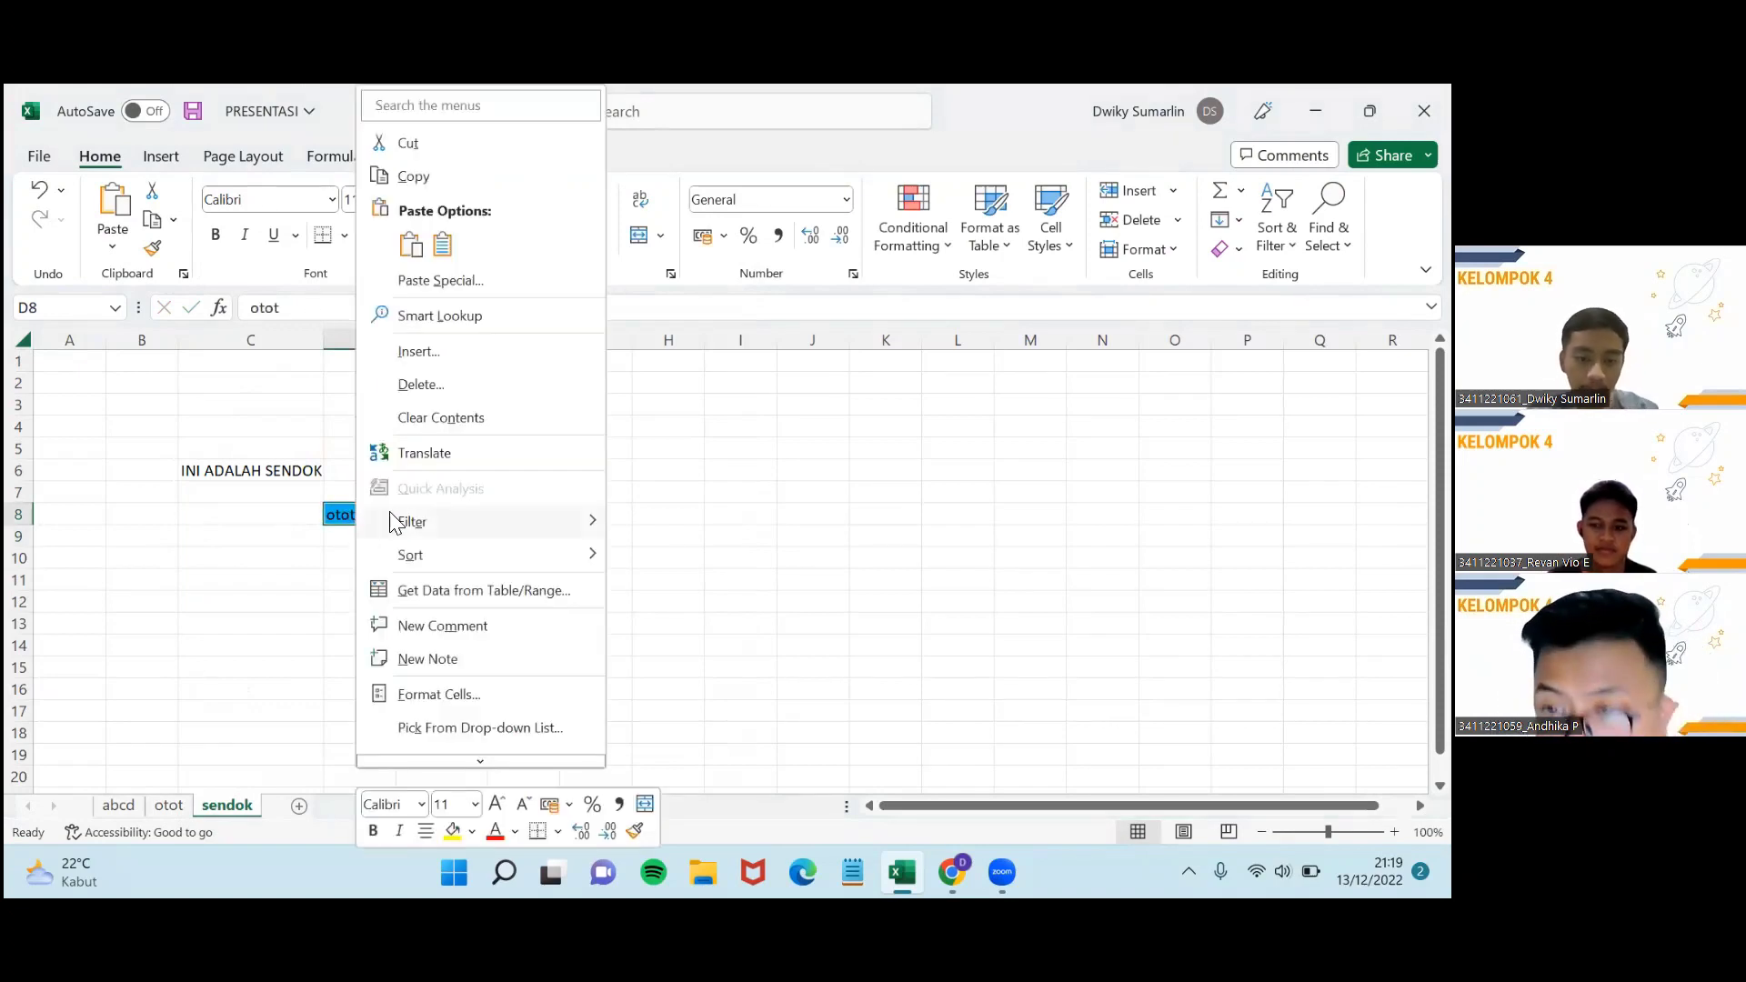
{"action": "scroll", "coordinate": [479, 596], "scroll_direction": "down", "scroll_amount": 1}
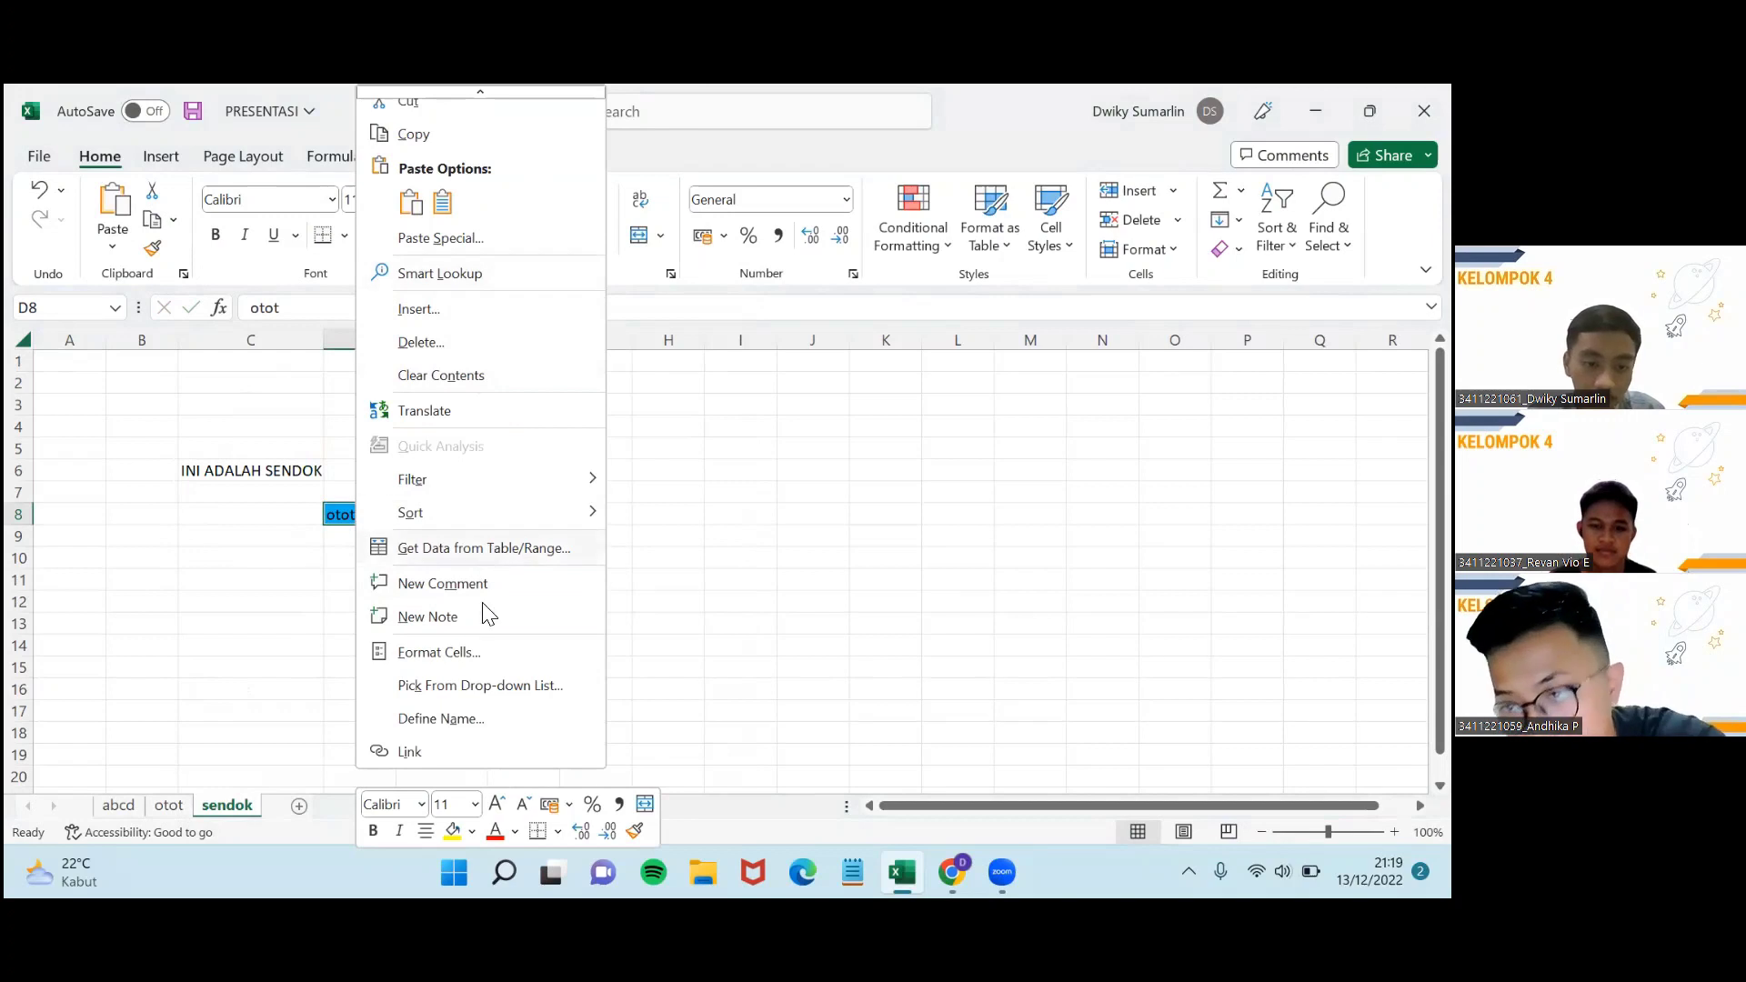
{"action": "left_click", "coordinate": [403, 751]}
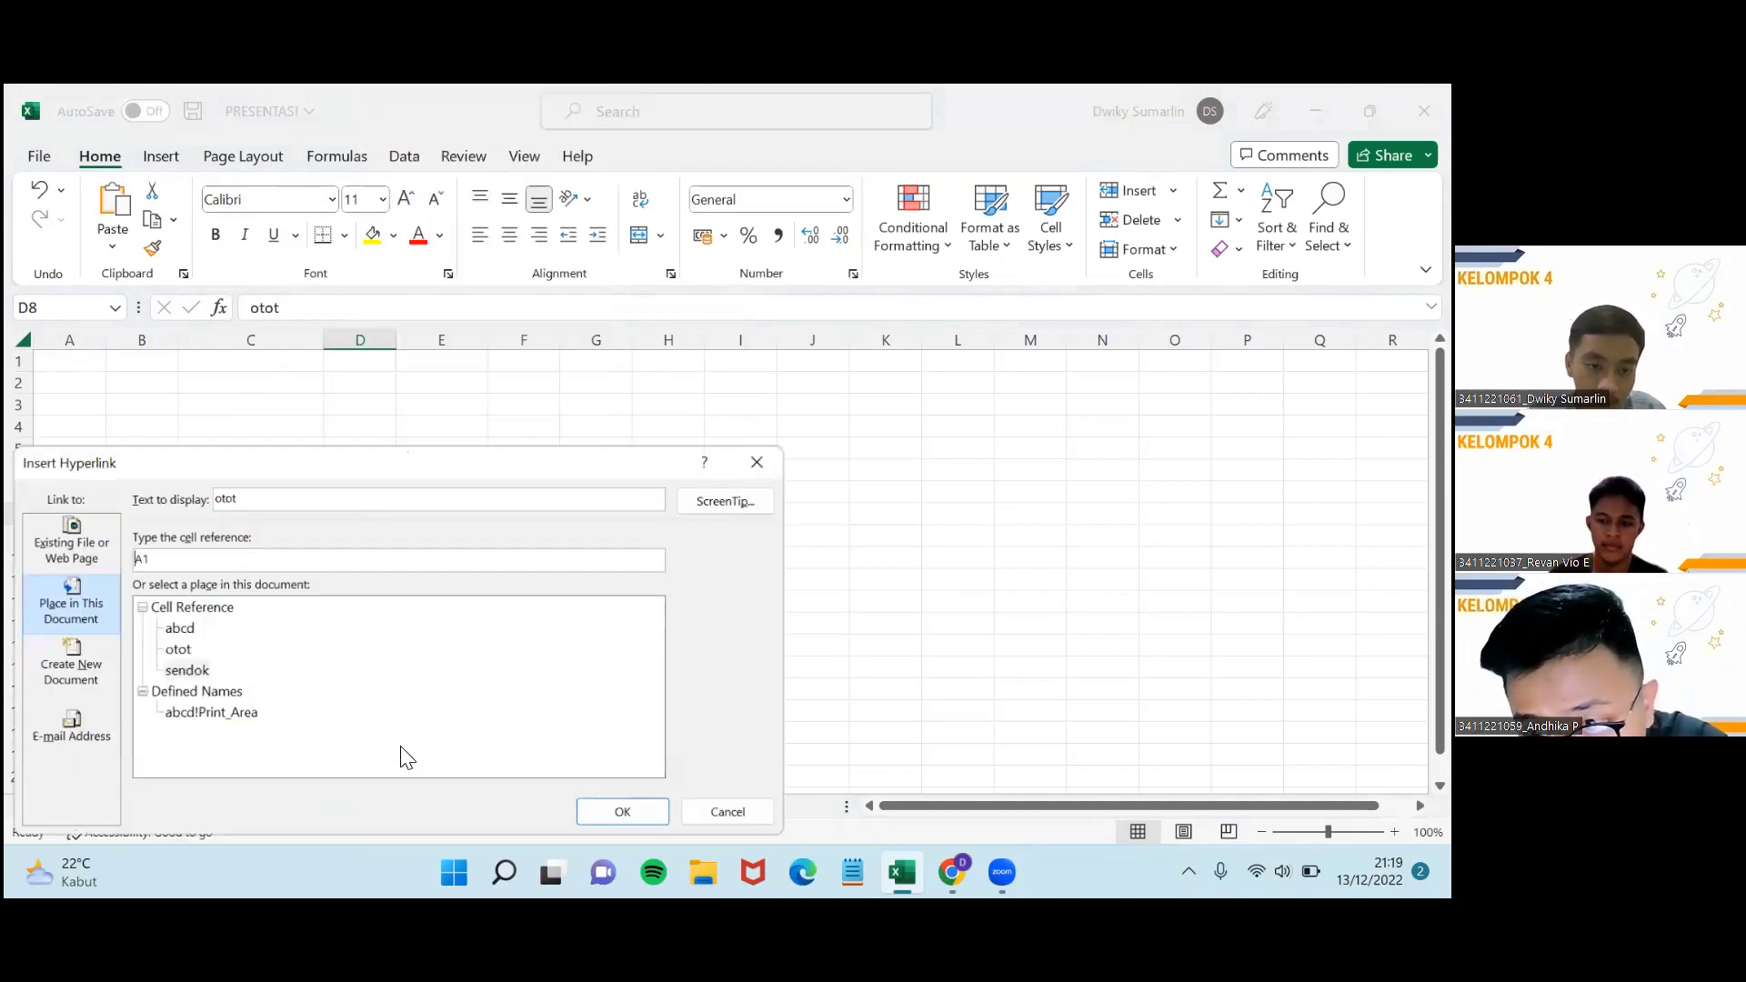
{"action": "left_click", "coordinate": [70, 543]}
{"action": "left_click", "coordinate": [70, 605]}
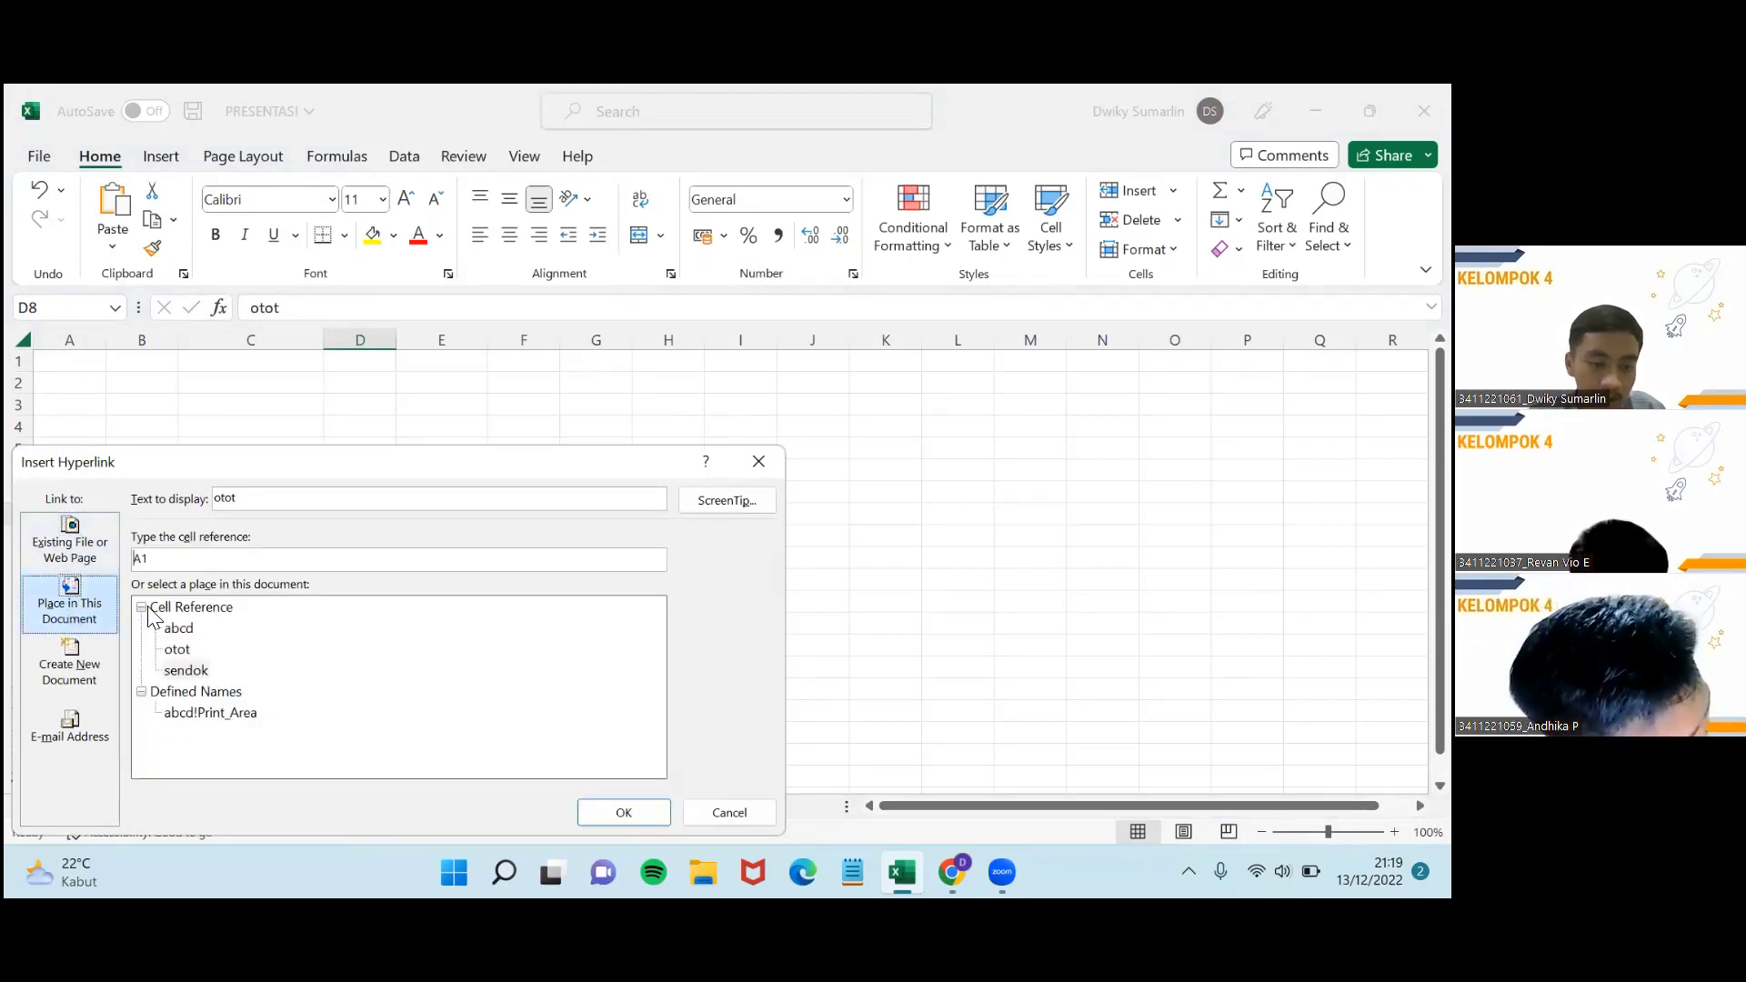
{"action": "left_click", "coordinate": [180, 651]}
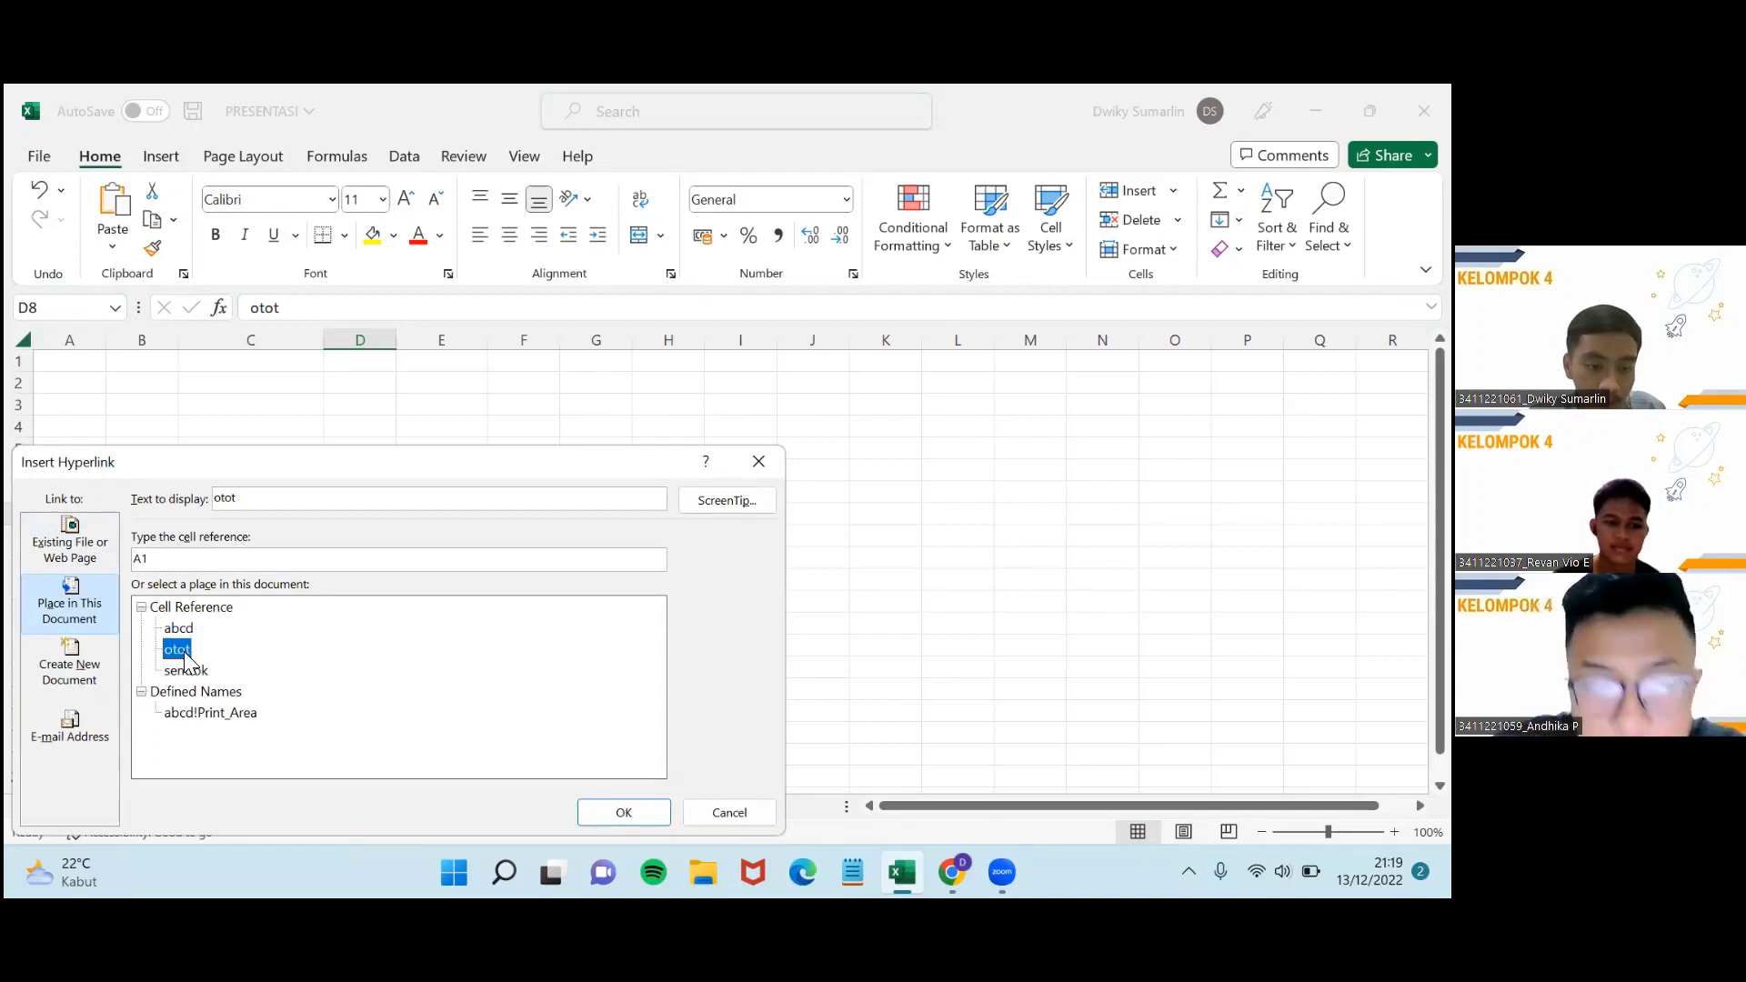
{"action": "left_click", "coordinate": [623, 813]}
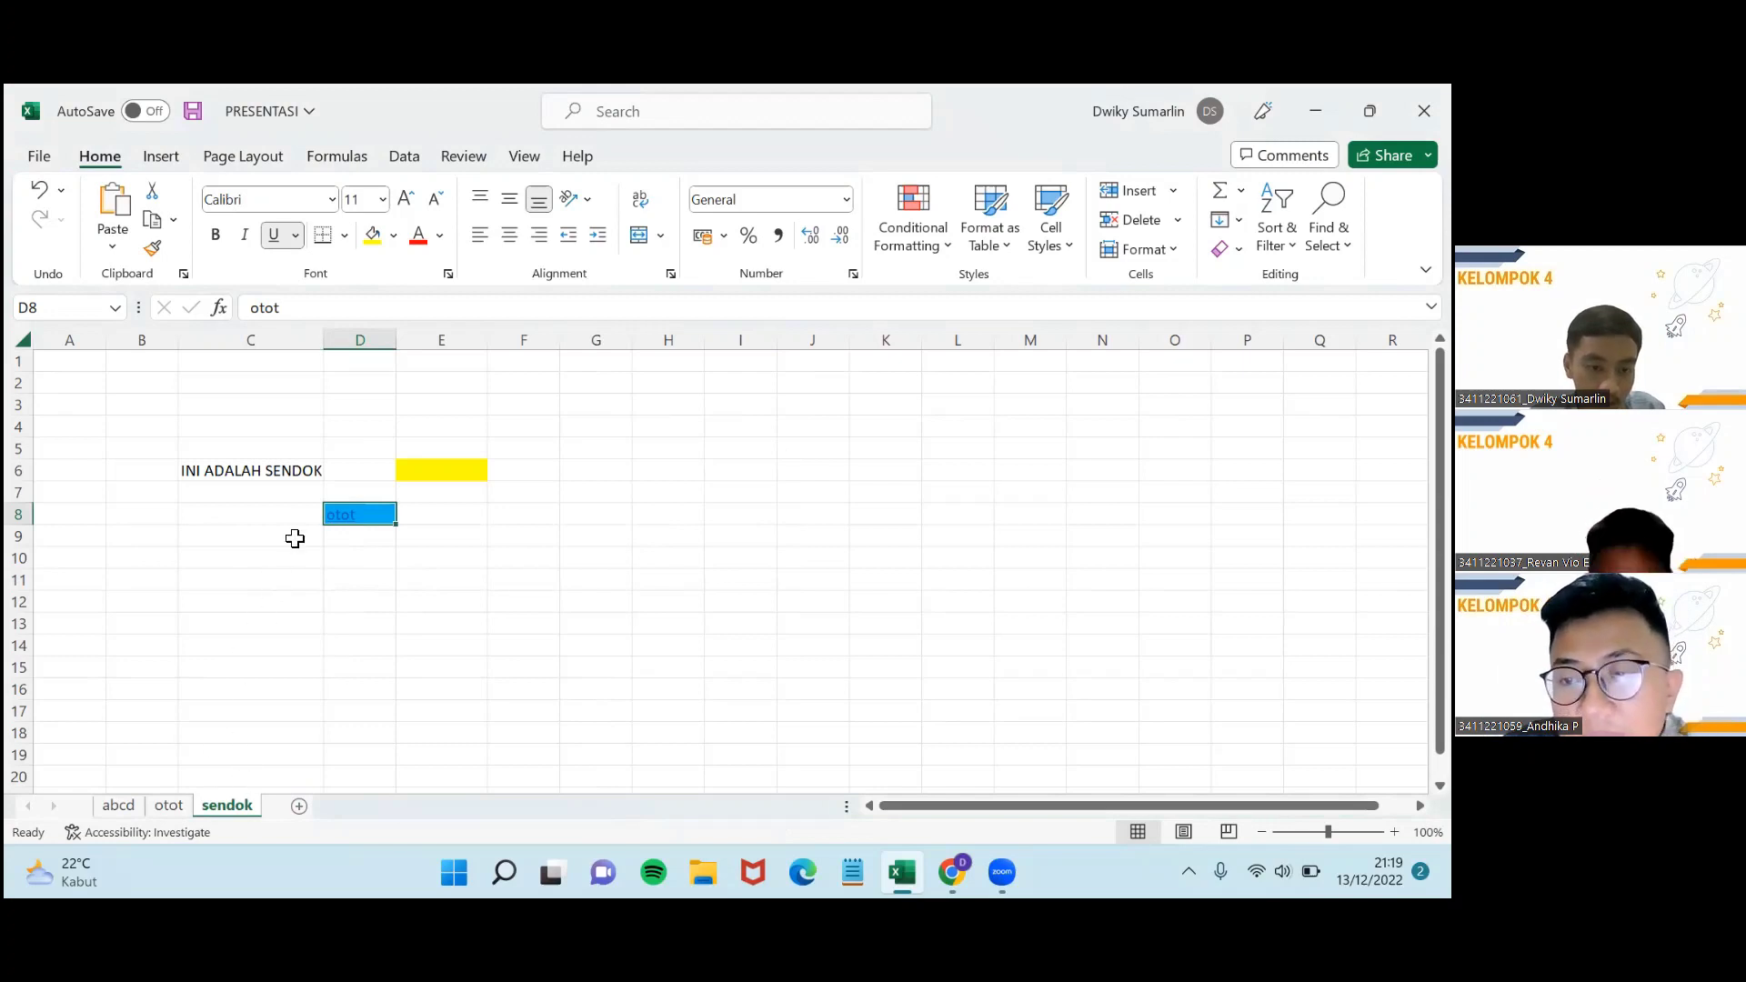
Follow D8's otot link to the otot sheet and select cells B3 and C6.
{"action": "left_click", "coordinate": [340, 520]}
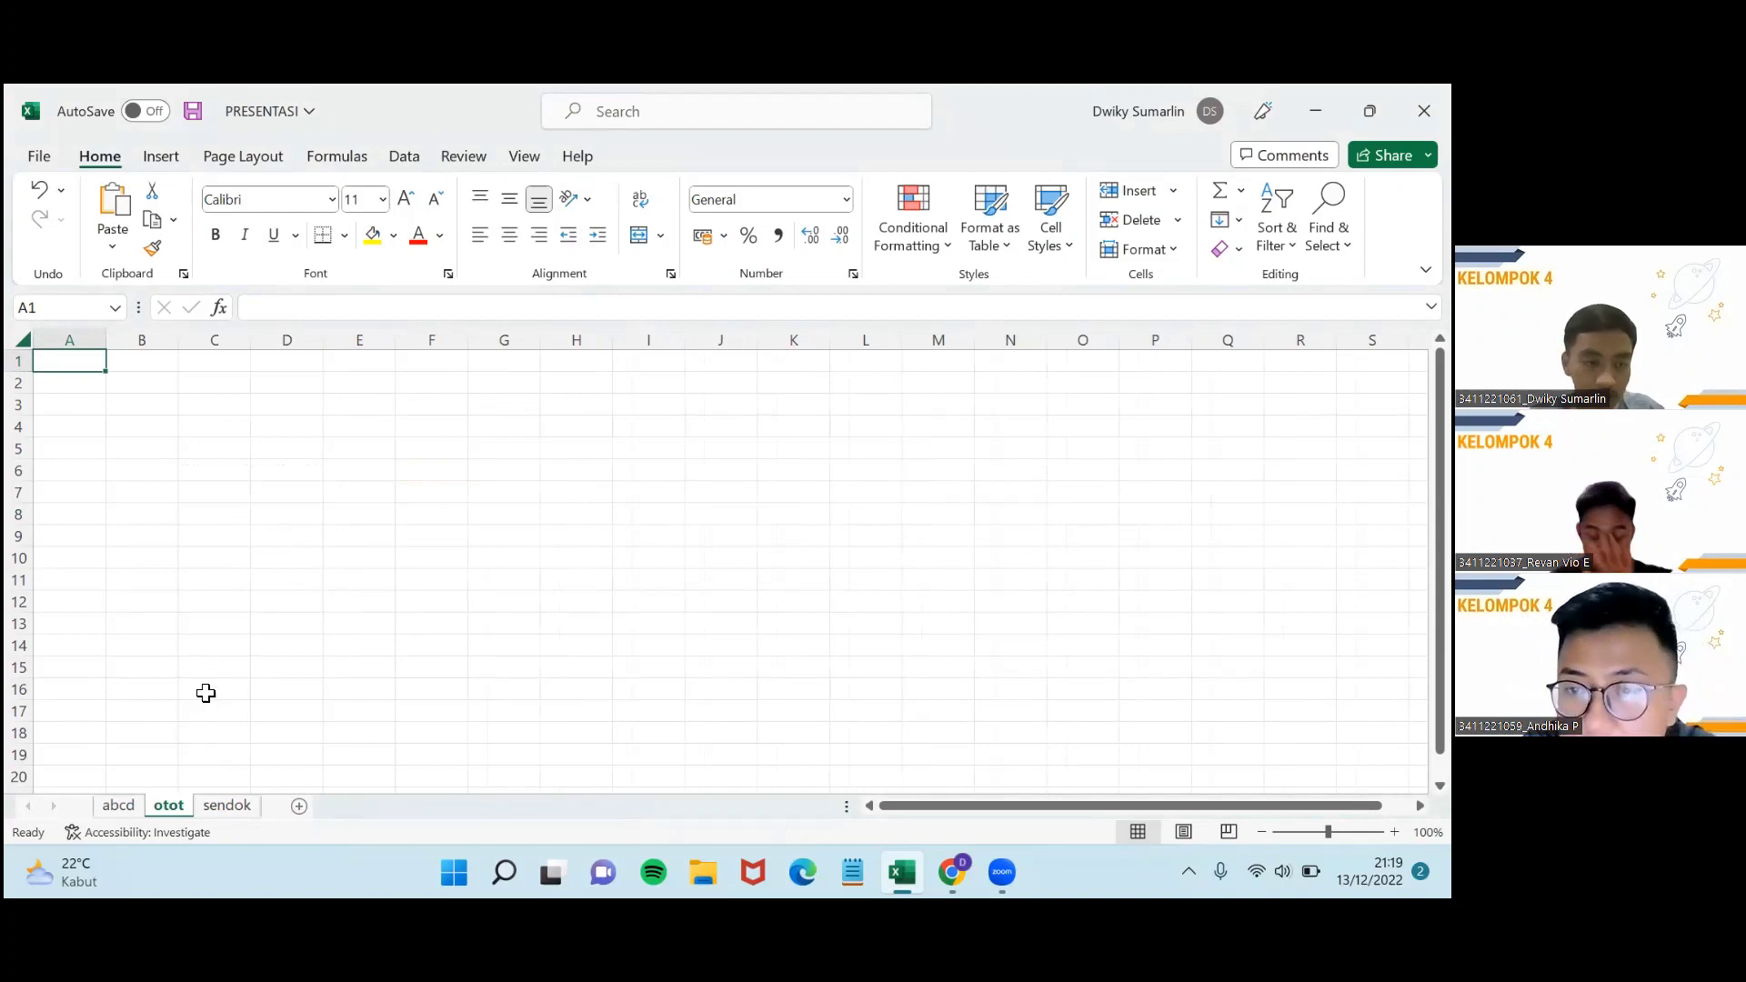
{"action": "left_click", "coordinate": [113, 406]}
{"action": "left_click", "coordinate": [244, 474]}
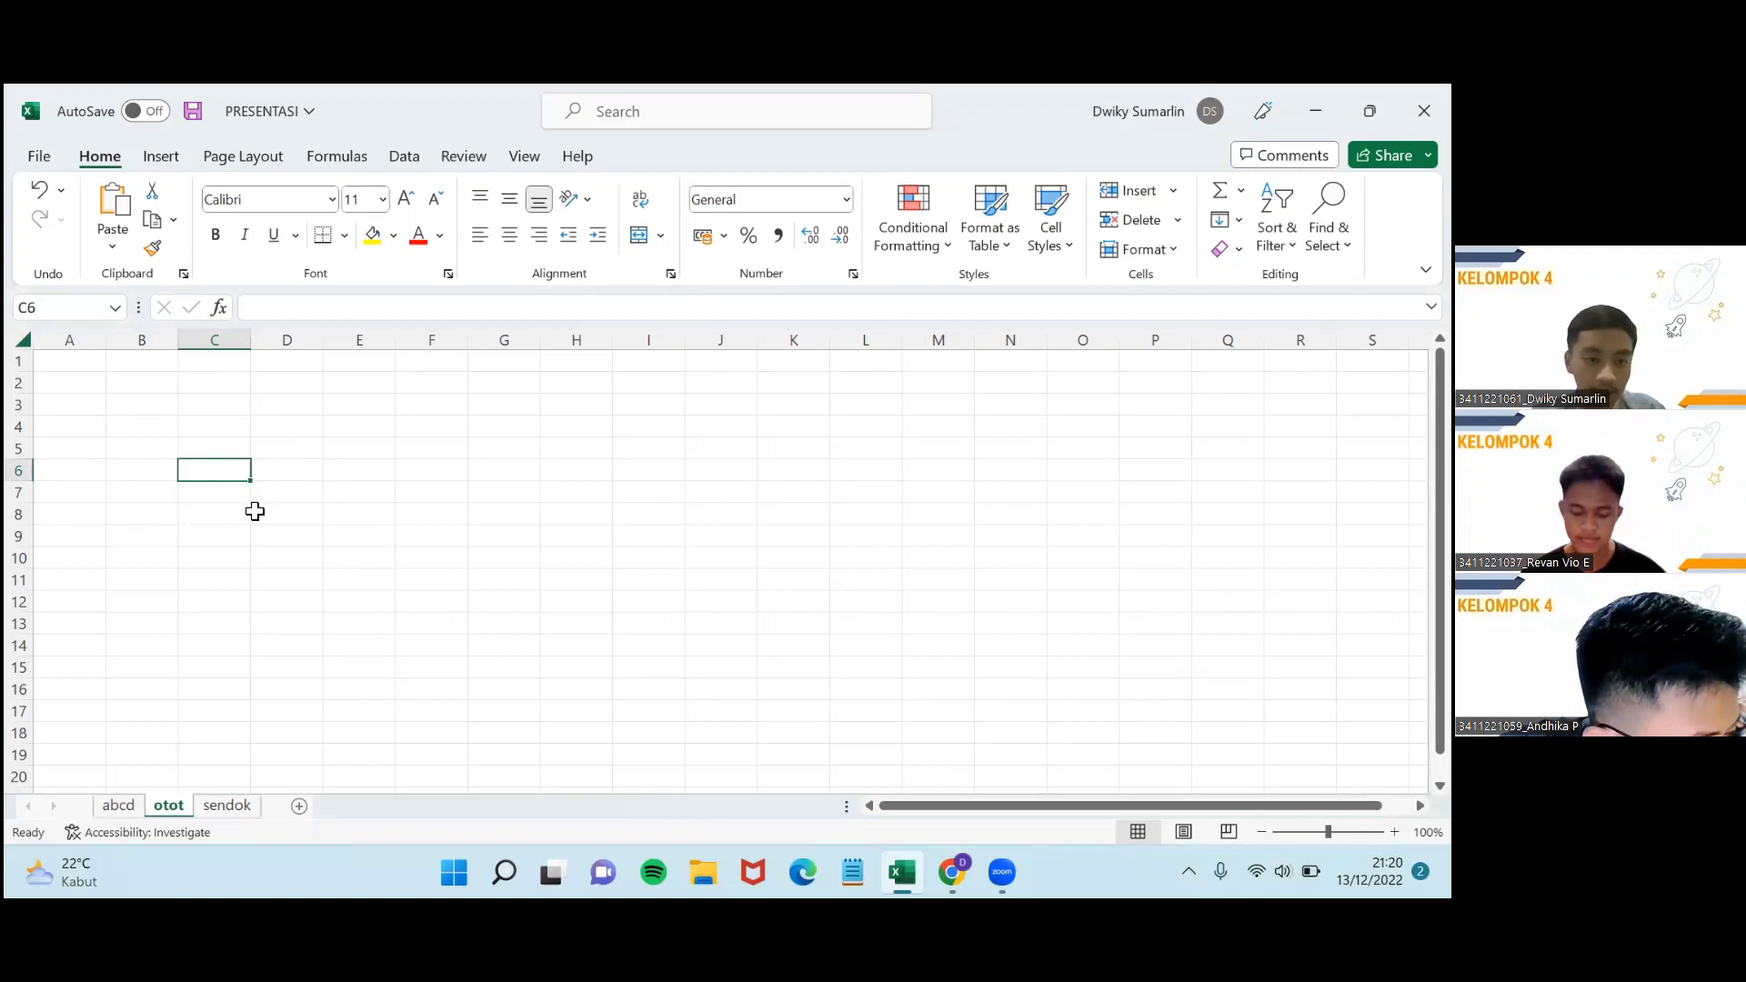
{"action": "left_click_drag", "start_coordinate": [256, 482], "coordinate": [320, 496]}
{"action": "left_click", "coordinate": [366, 499]}
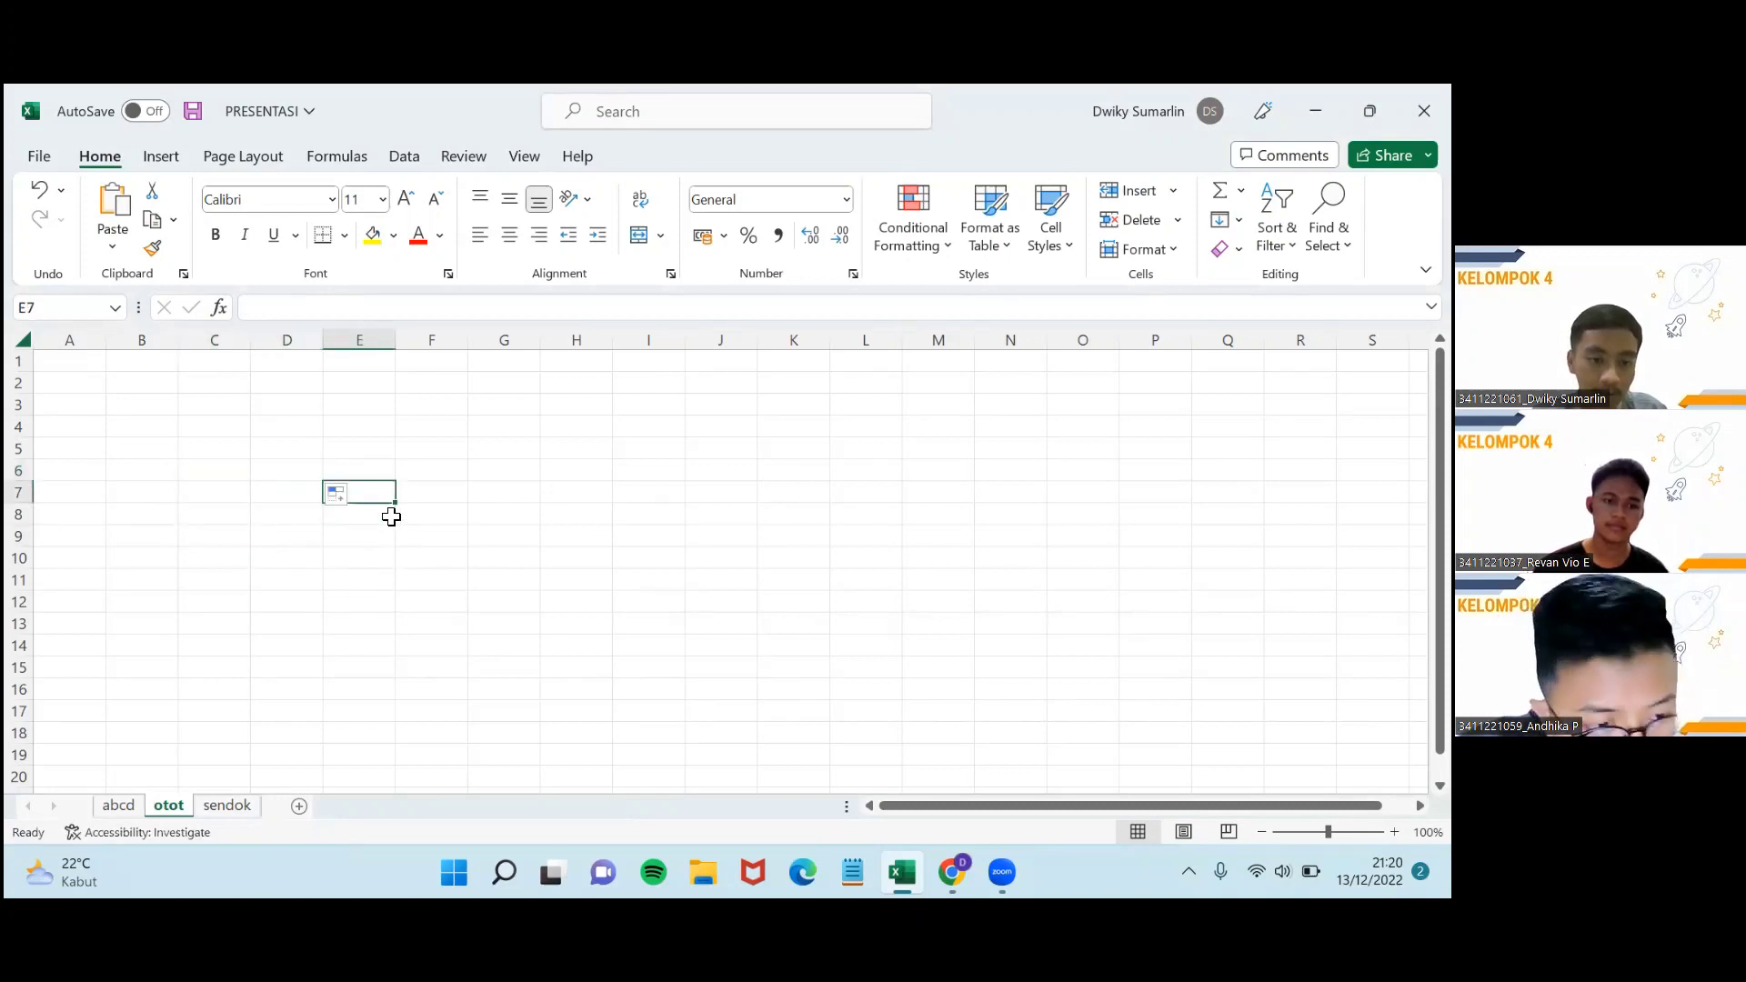
{"action": "left_click_drag", "start_coordinate": [391, 537], "coordinate": [651, 691]}
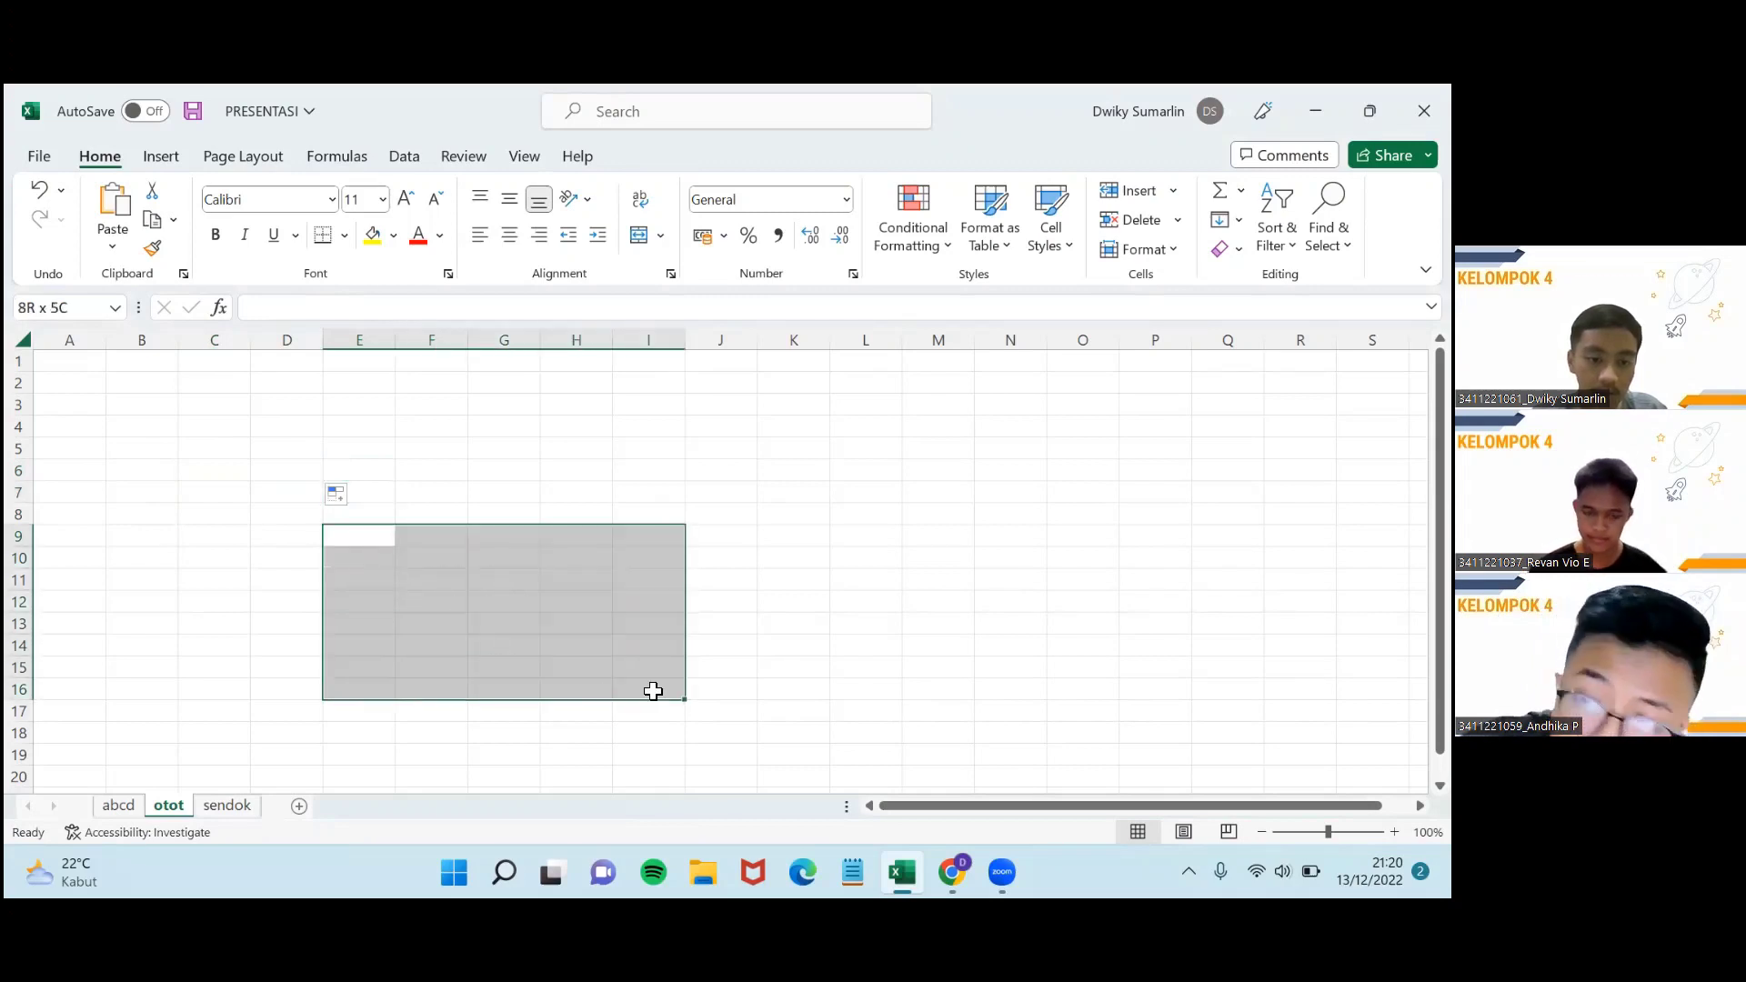
{"action": "left_click", "coordinate": [397, 500]}
{"action": "left_click", "coordinate": [185, 477]}
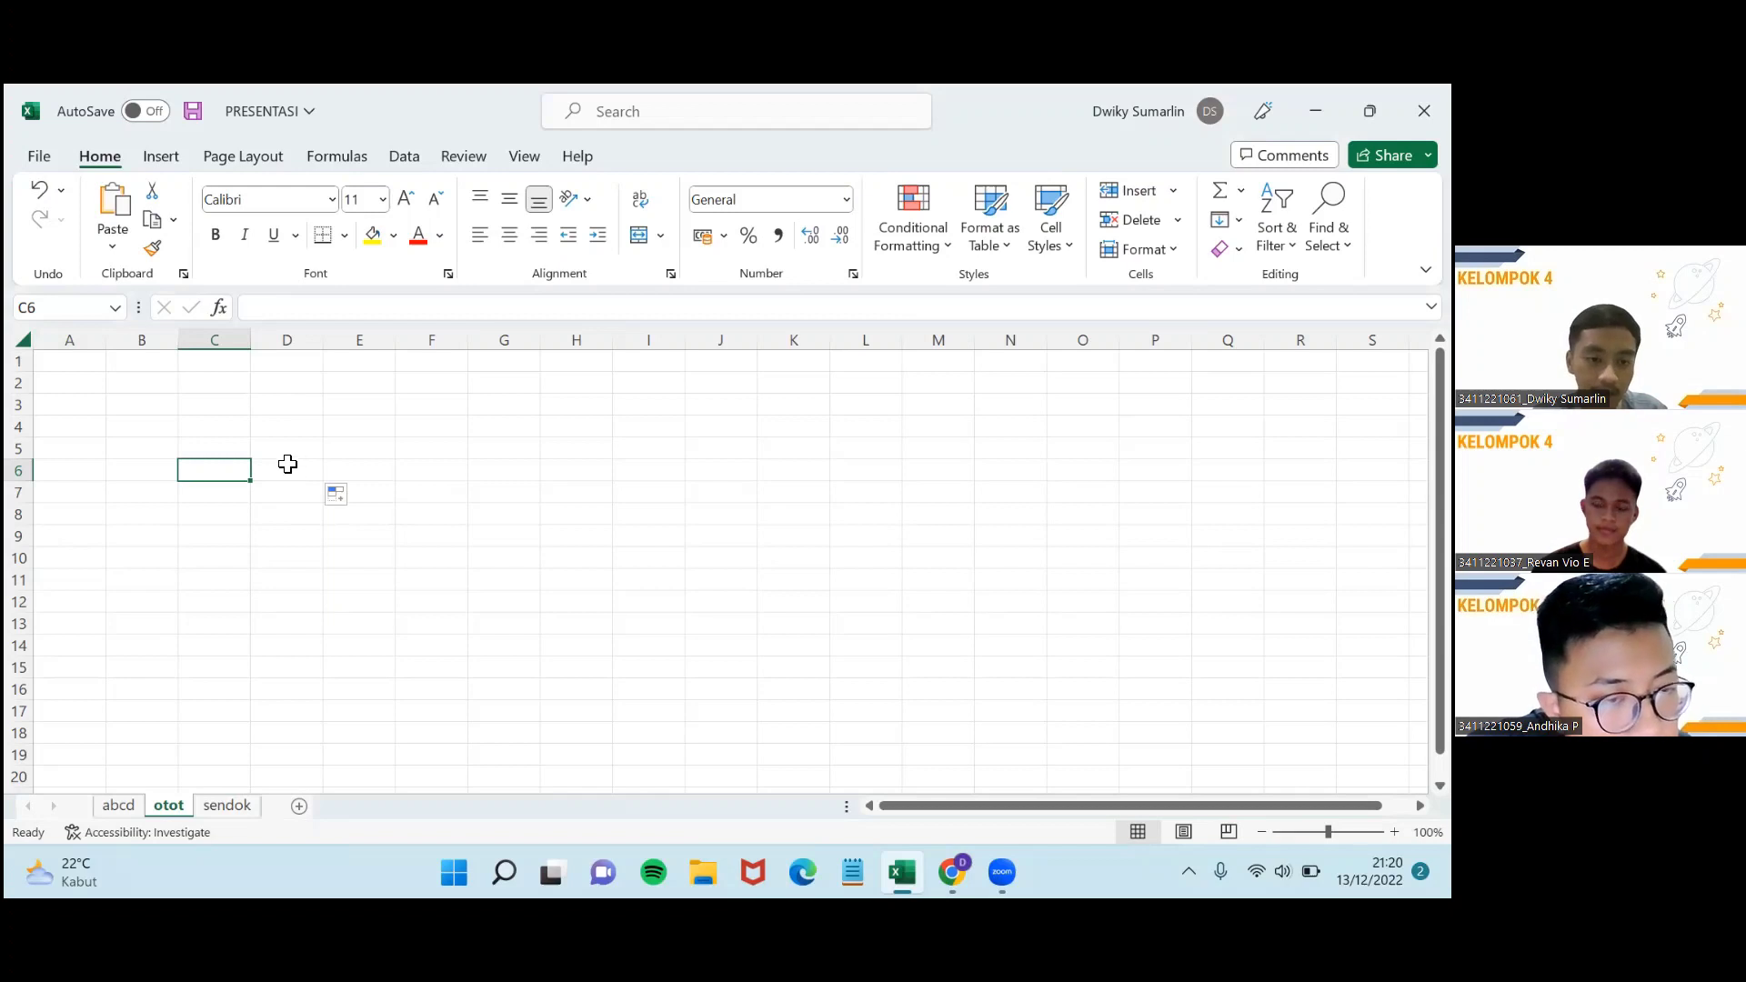
{"action": "left_click", "coordinate": [285, 476]}
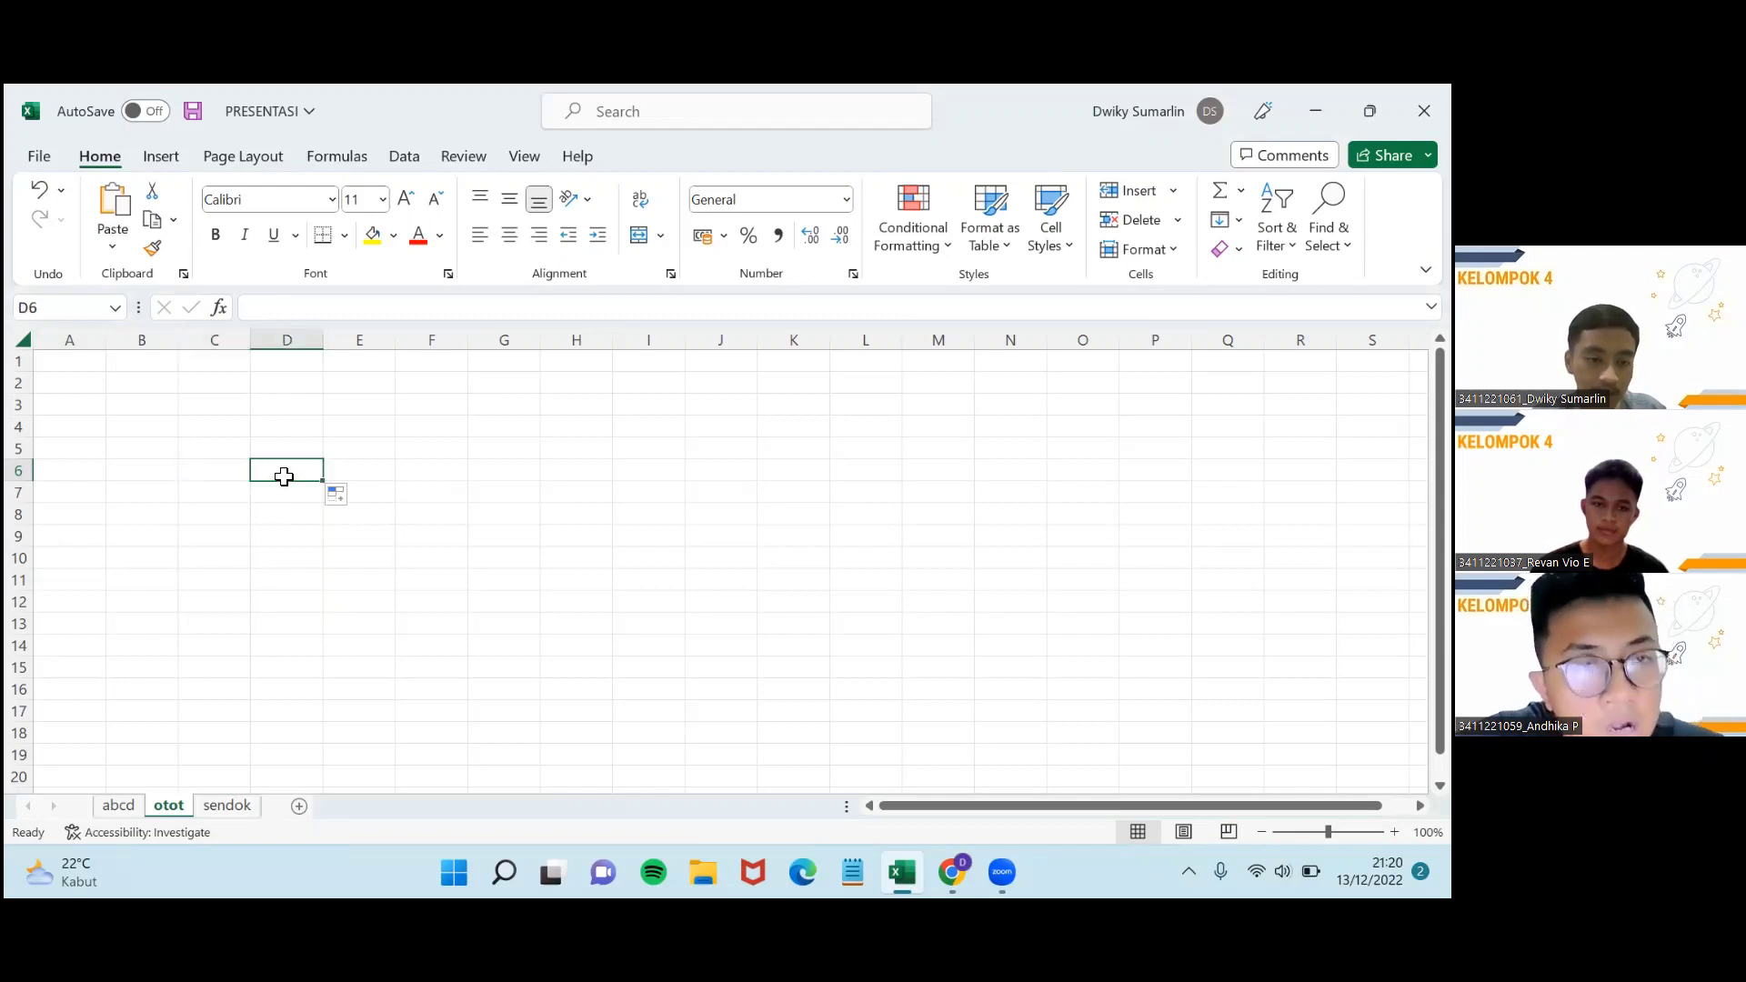
{"action": "left_click", "coordinate": [276, 452]}
{"action": "left_click", "coordinate": [195, 455]}
{"action": "left_click", "coordinate": [226, 488]}
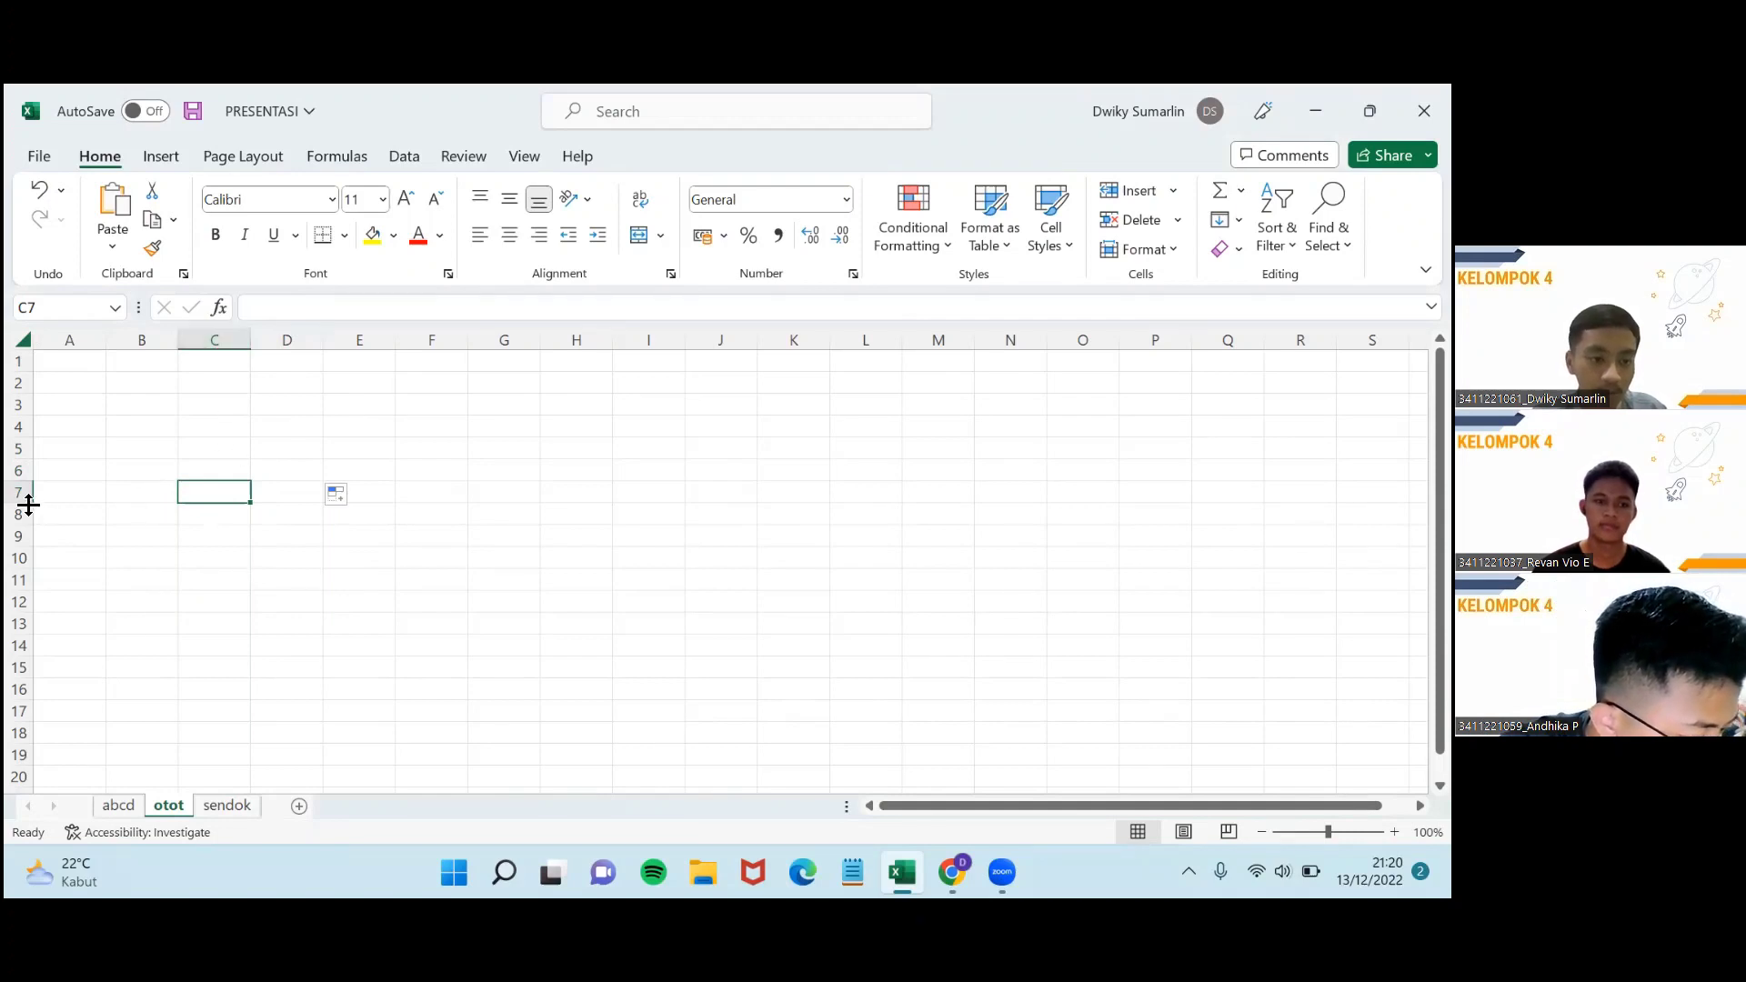
{"action": "left_click", "coordinate": [273, 424]}
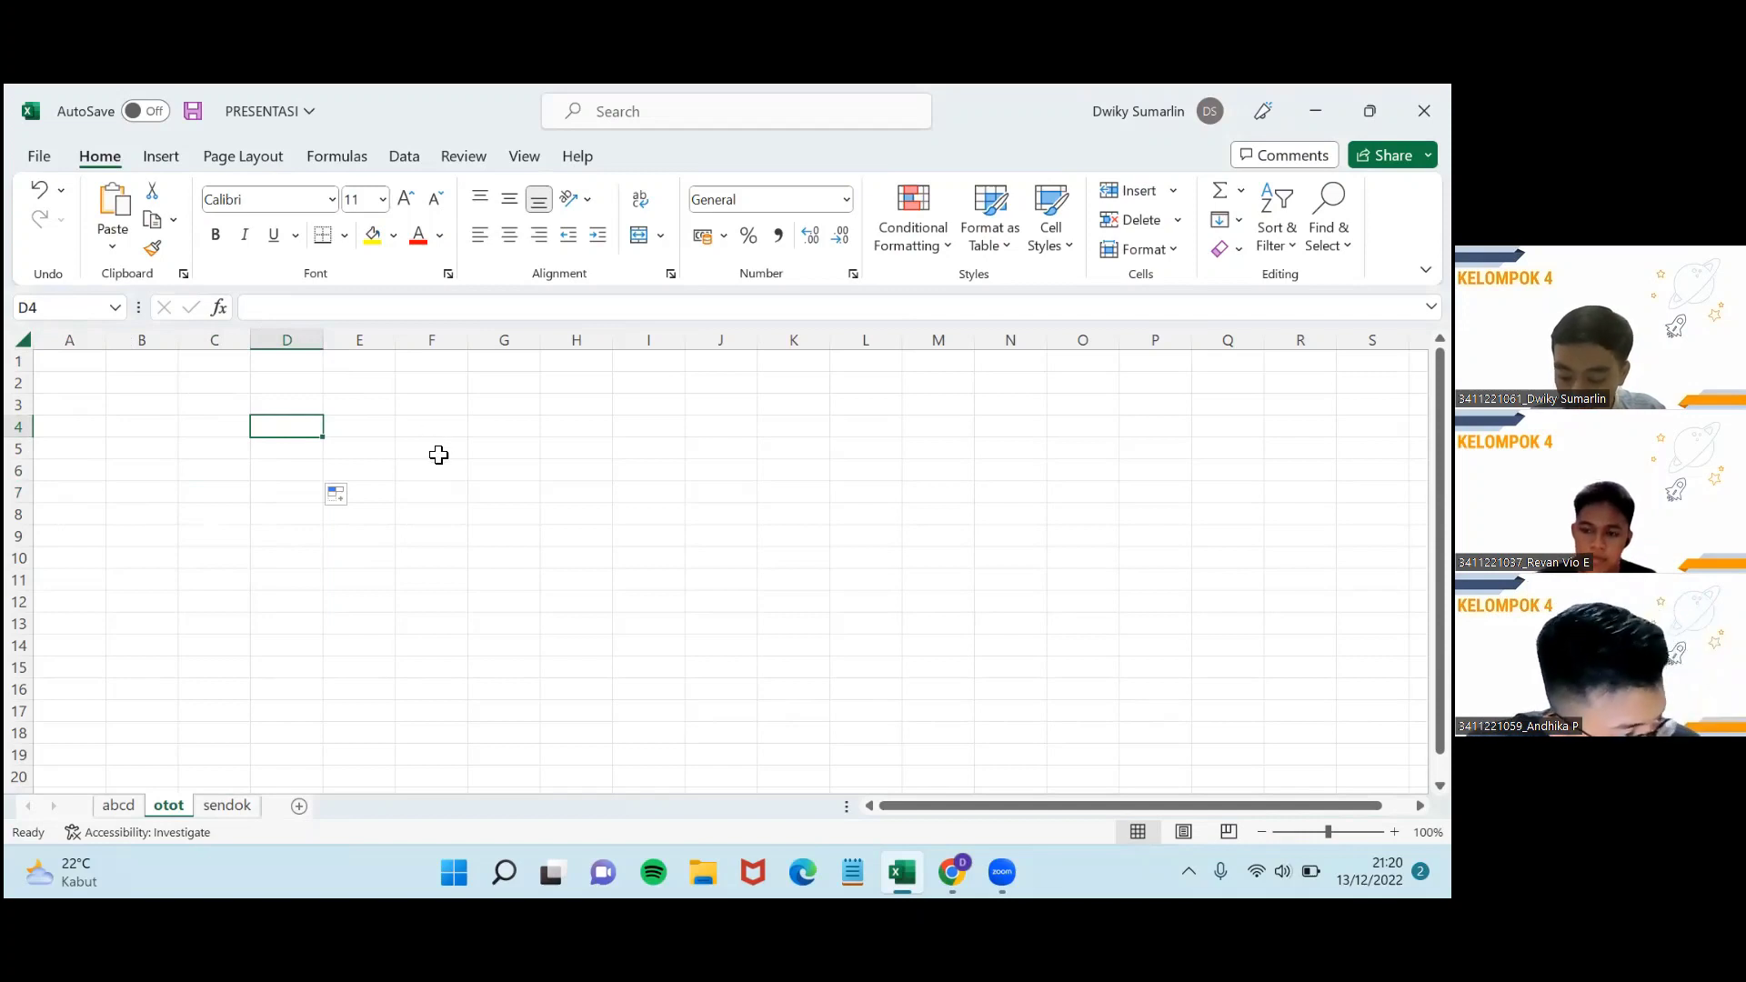
Cycle through the sheet tabs and scroll to the abcd sheet's TIPE DATA table.
{"action": "left_click", "coordinate": [210, 807]}
{"action": "scroll", "coordinate": [226, 701], "scroll_direction": "down", "scroll_amount": 5}
{"action": "scroll", "coordinate": [227, 701], "scroll_direction": "up", "scroll_amount": 5}
{"action": "left_click", "coordinate": [154, 807]}
{"action": "left_click", "coordinate": [118, 806]}
{"action": "scroll", "coordinate": [340, 694], "scroll_direction": "down", "scroll_amount": 7}
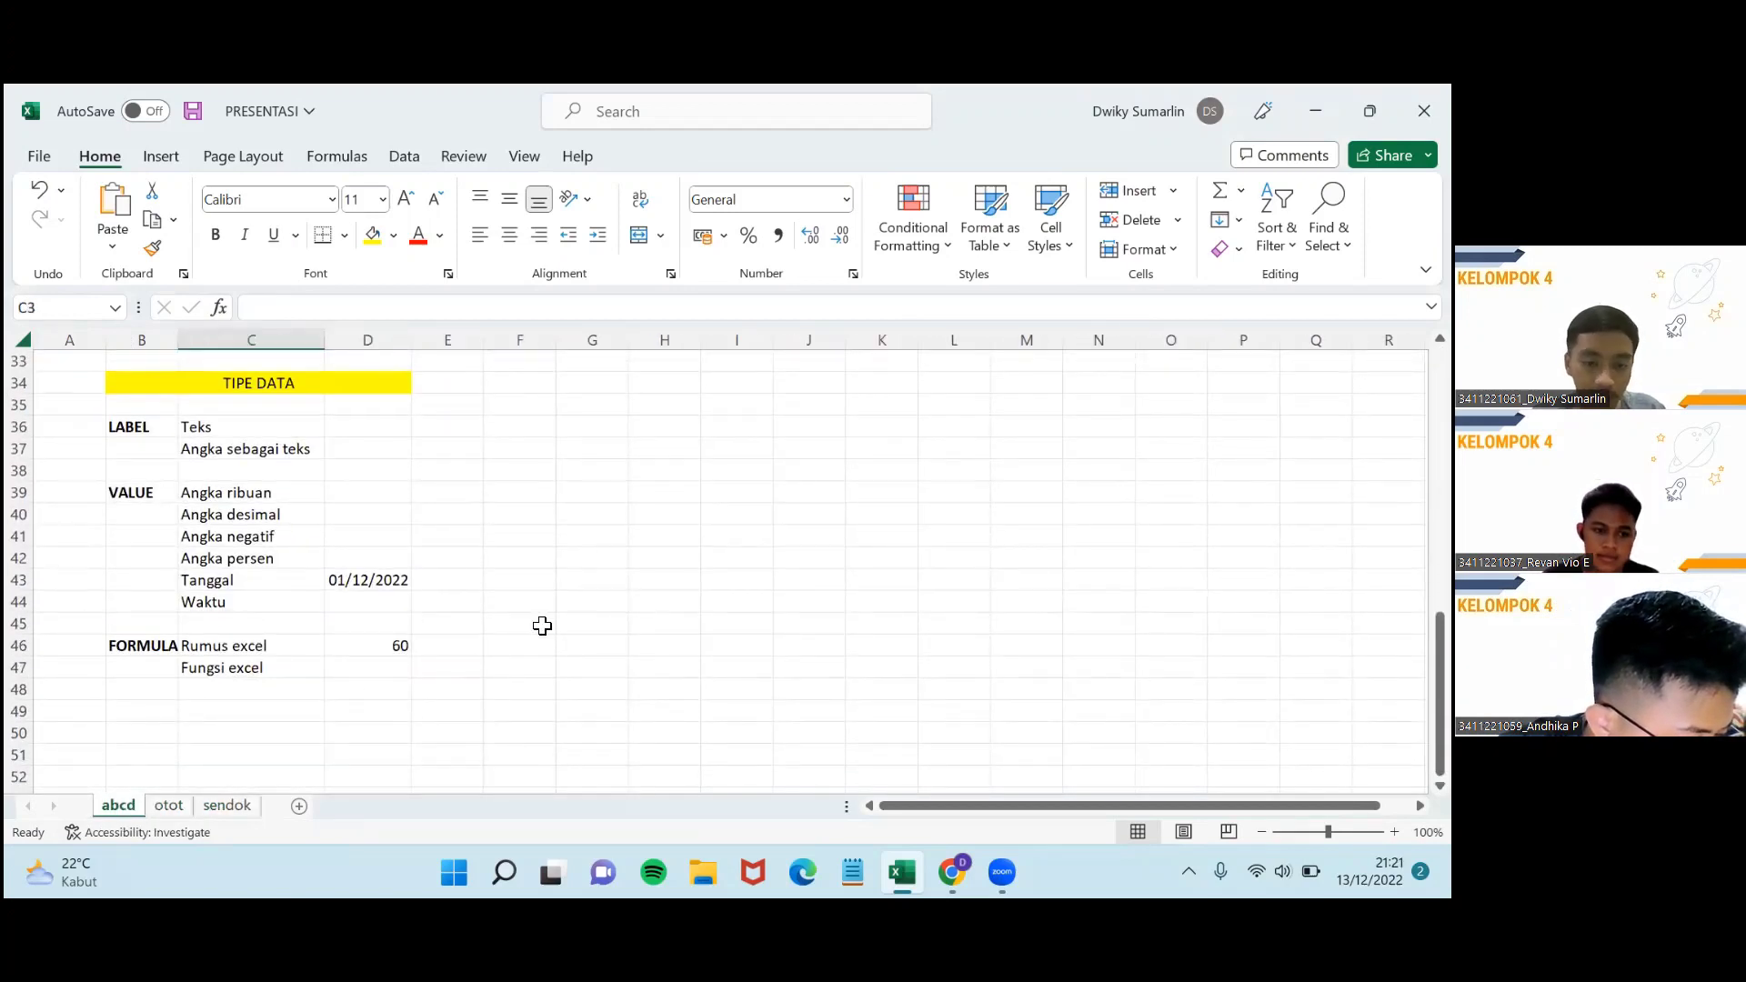
Clear the date in D43 and the value 60 in D46.
{"action": "left_click", "coordinate": [401, 602]}
{"action": "left_click", "coordinate": [403, 587]}
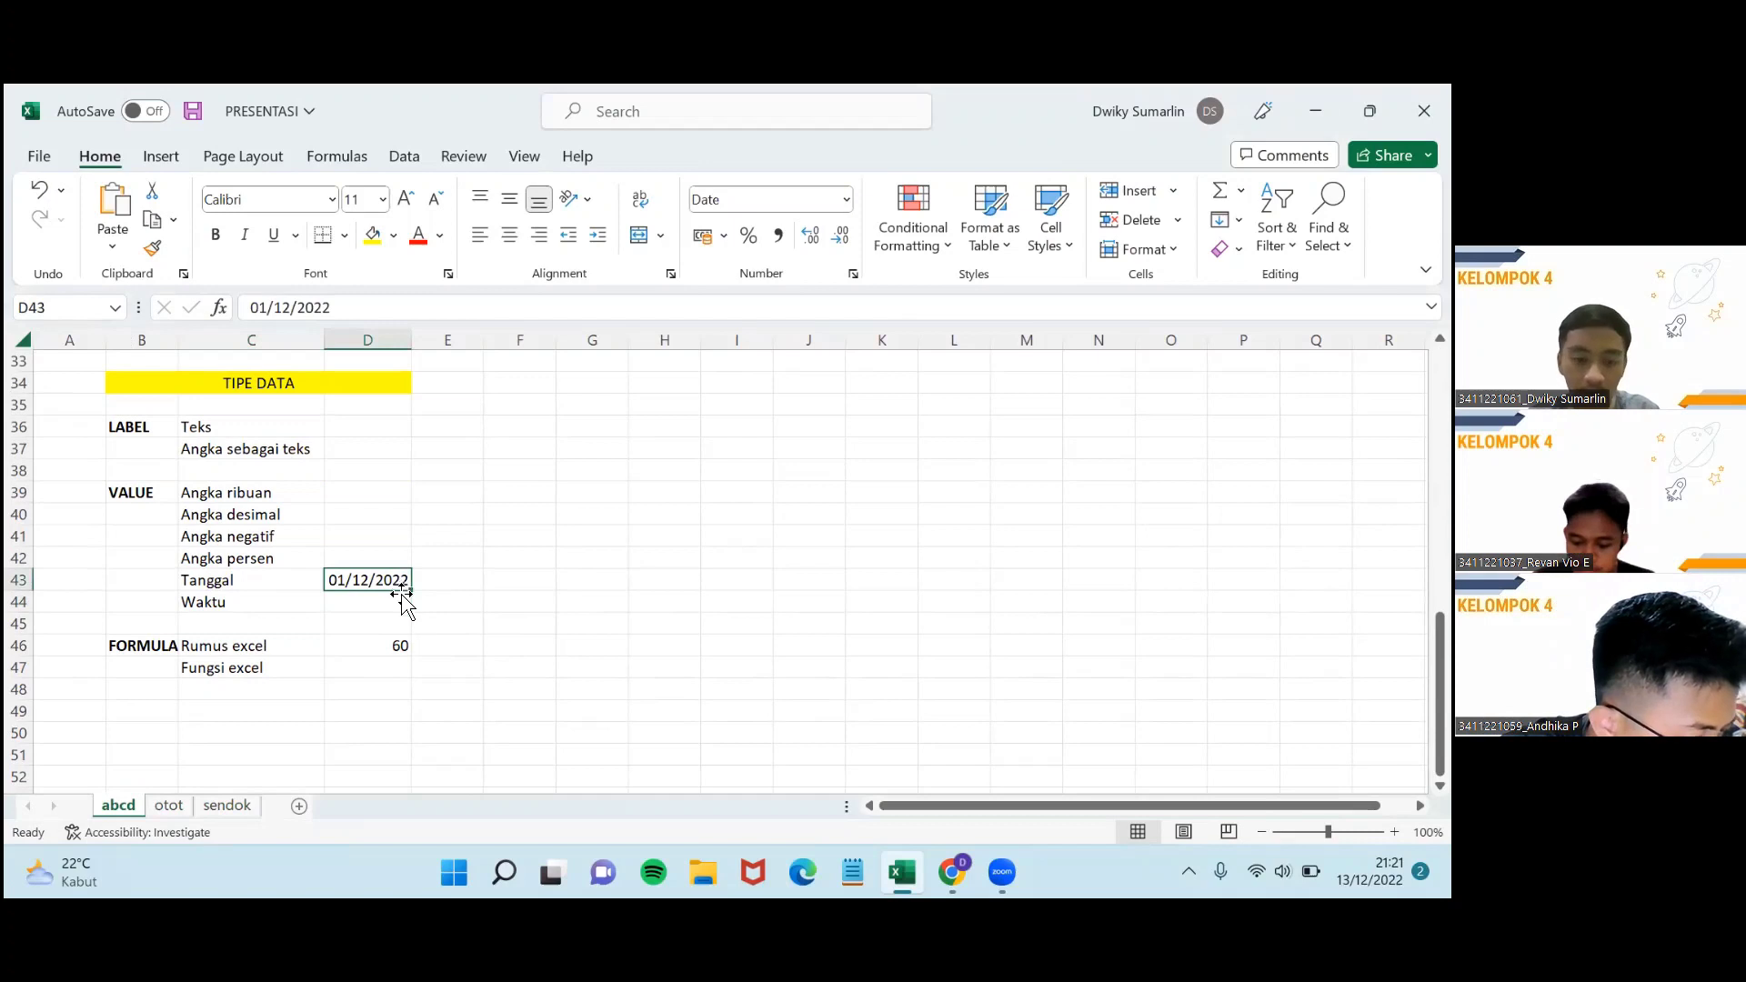
{"action": "key", "text": "Delete"}
{"action": "left_click", "coordinate": [387, 645]}
{"action": "key", "text": "BackSpace"}
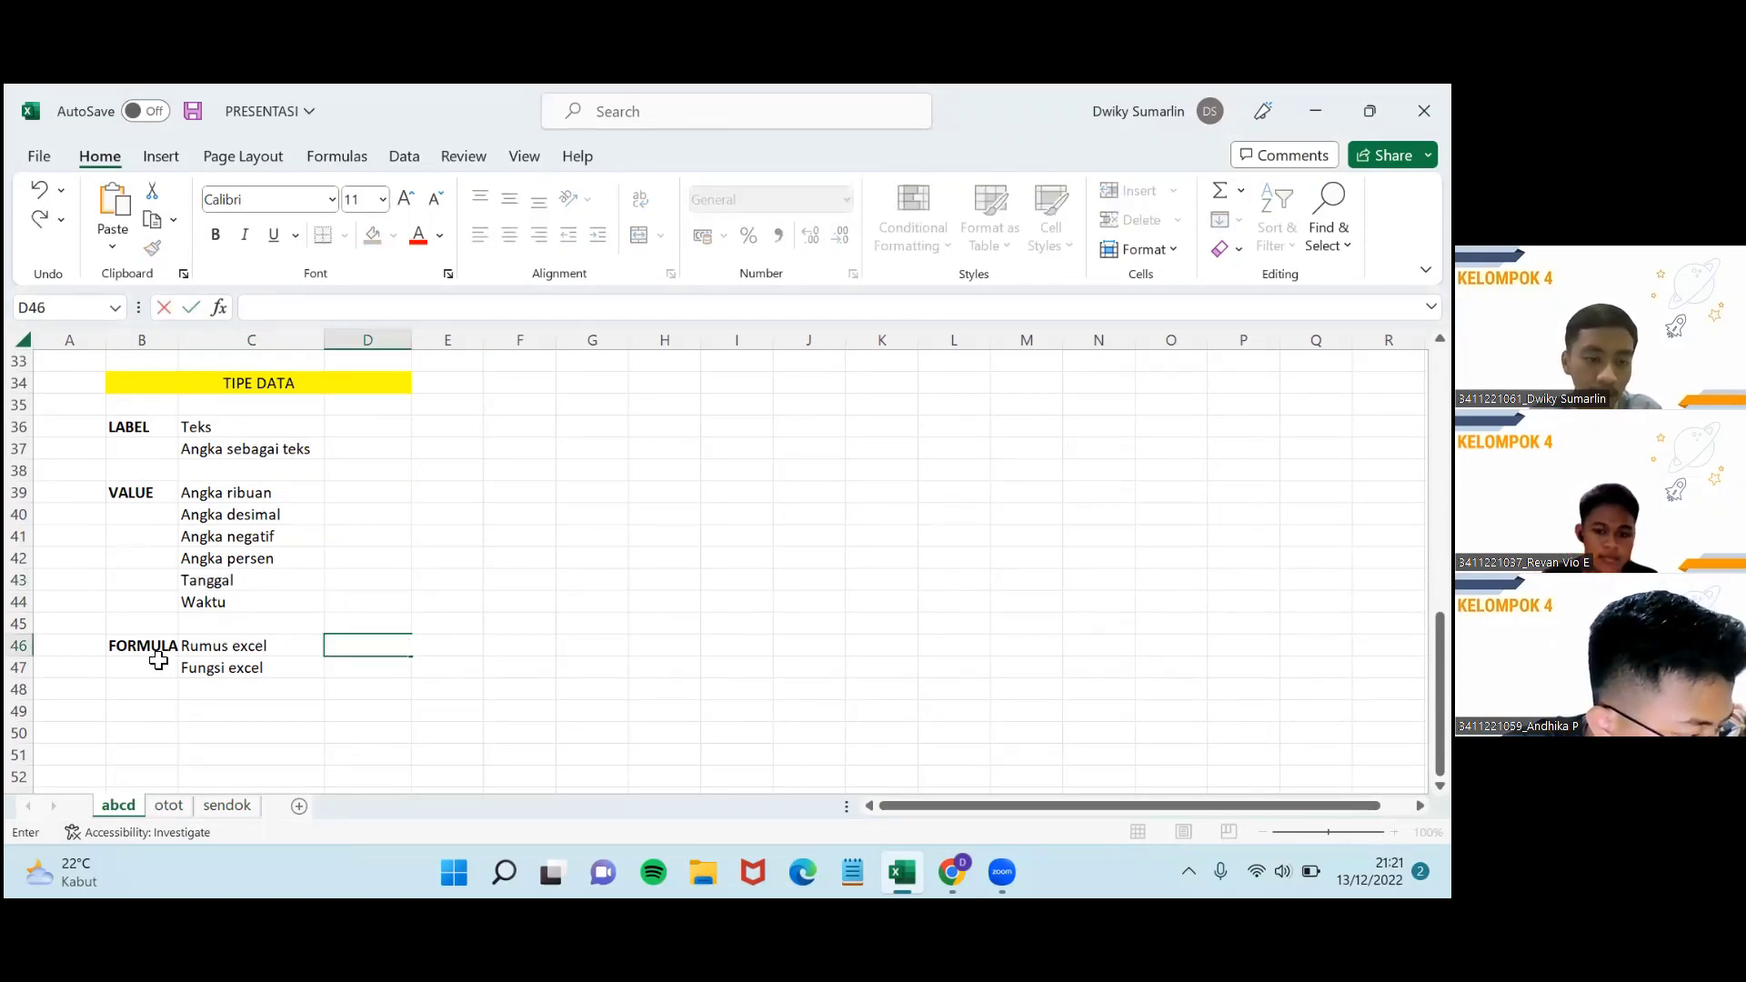
{"action": "left_click", "coordinate": [573, 527]}
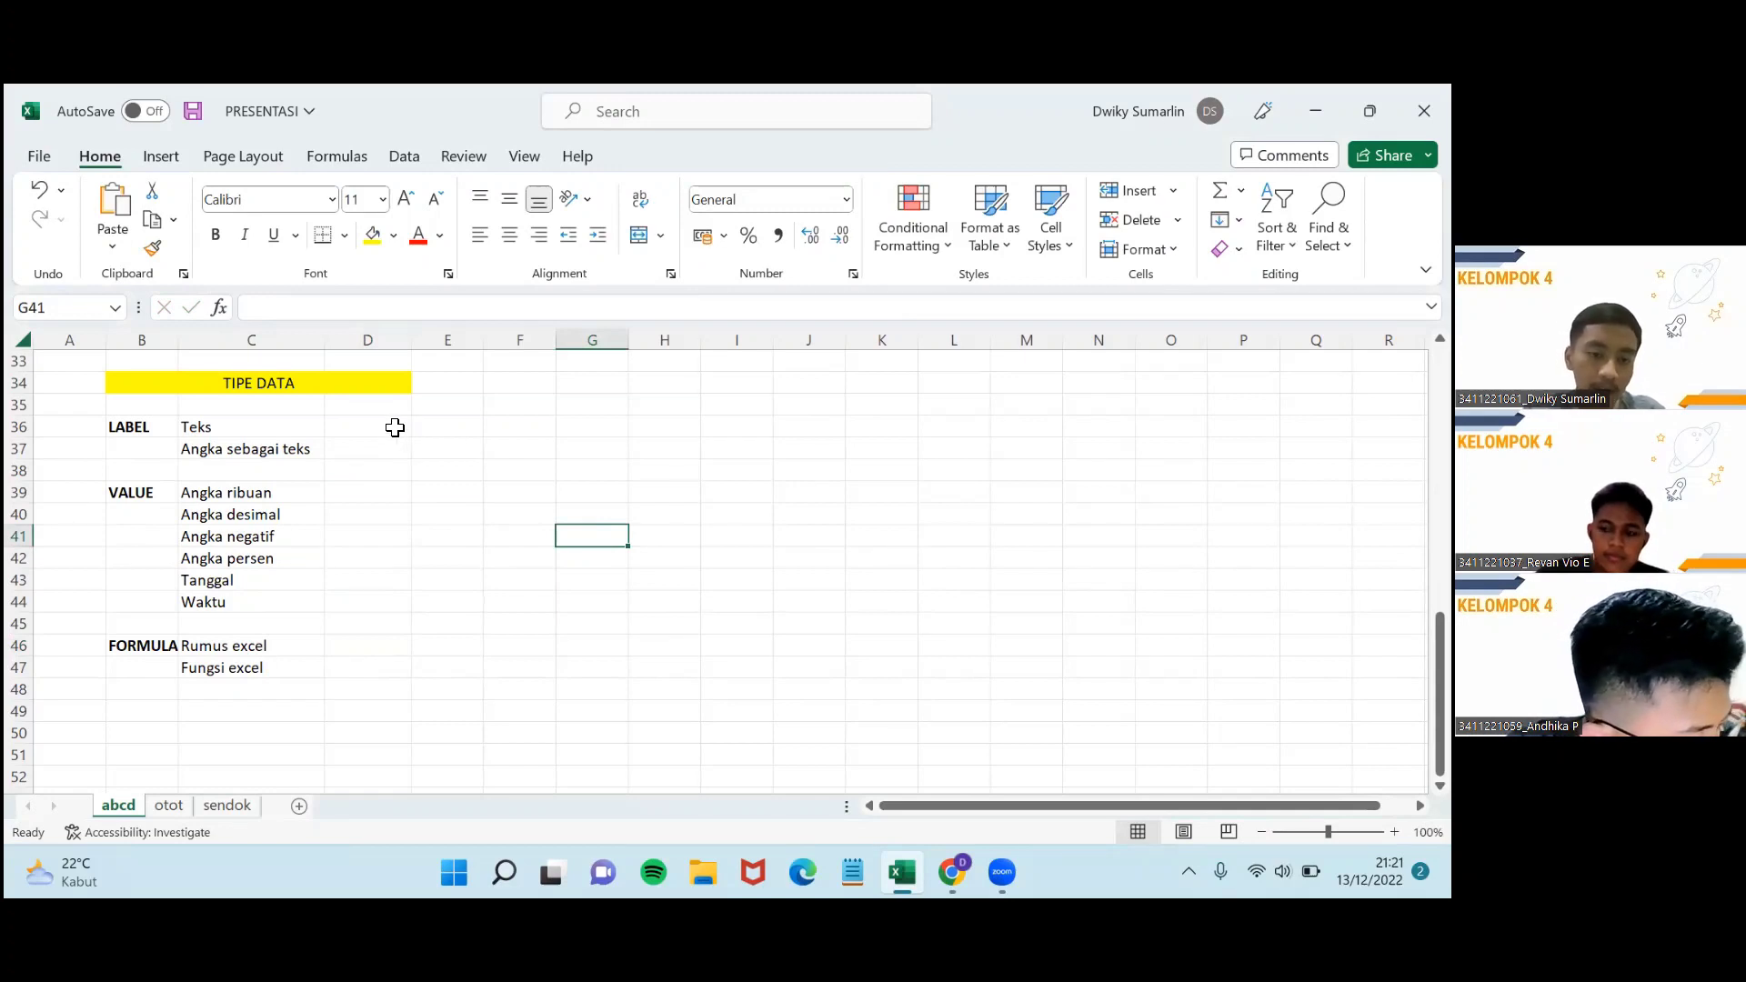
{"action": "left_click", "coordinate": [361, 431]}
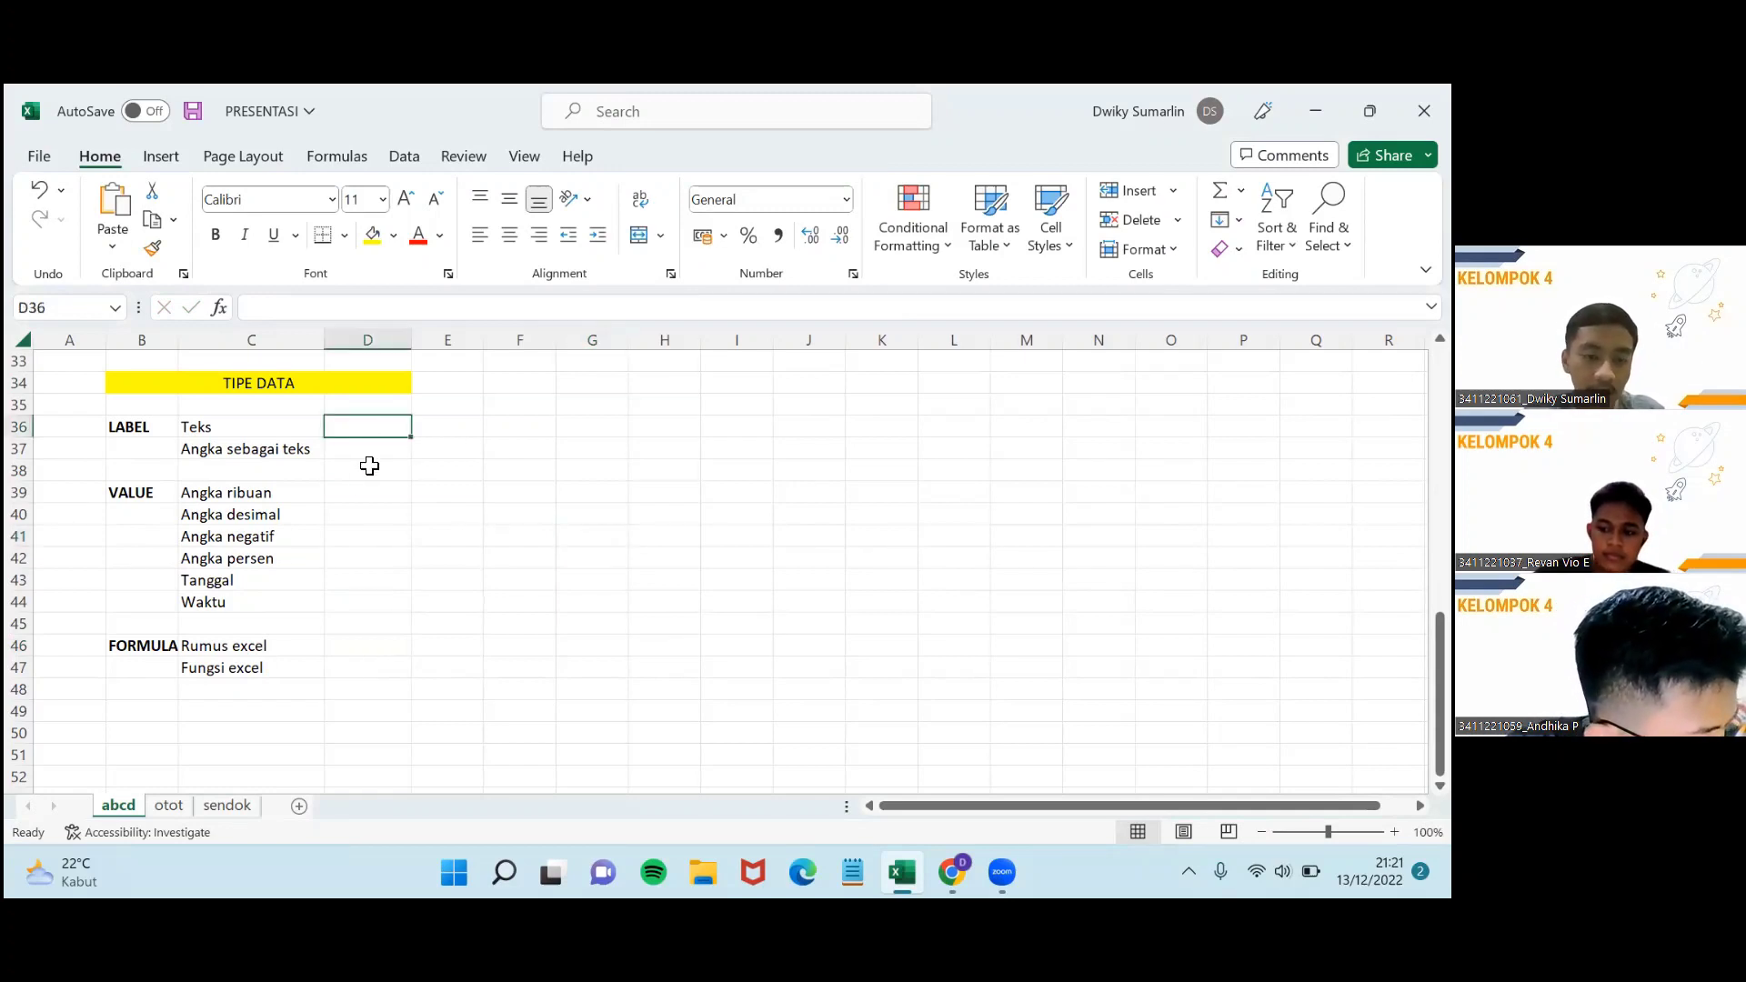
Enter 'mata' in D36 beside Teks, removing a stray 12 typed into E37.
{"action": "type", "text": "g"}
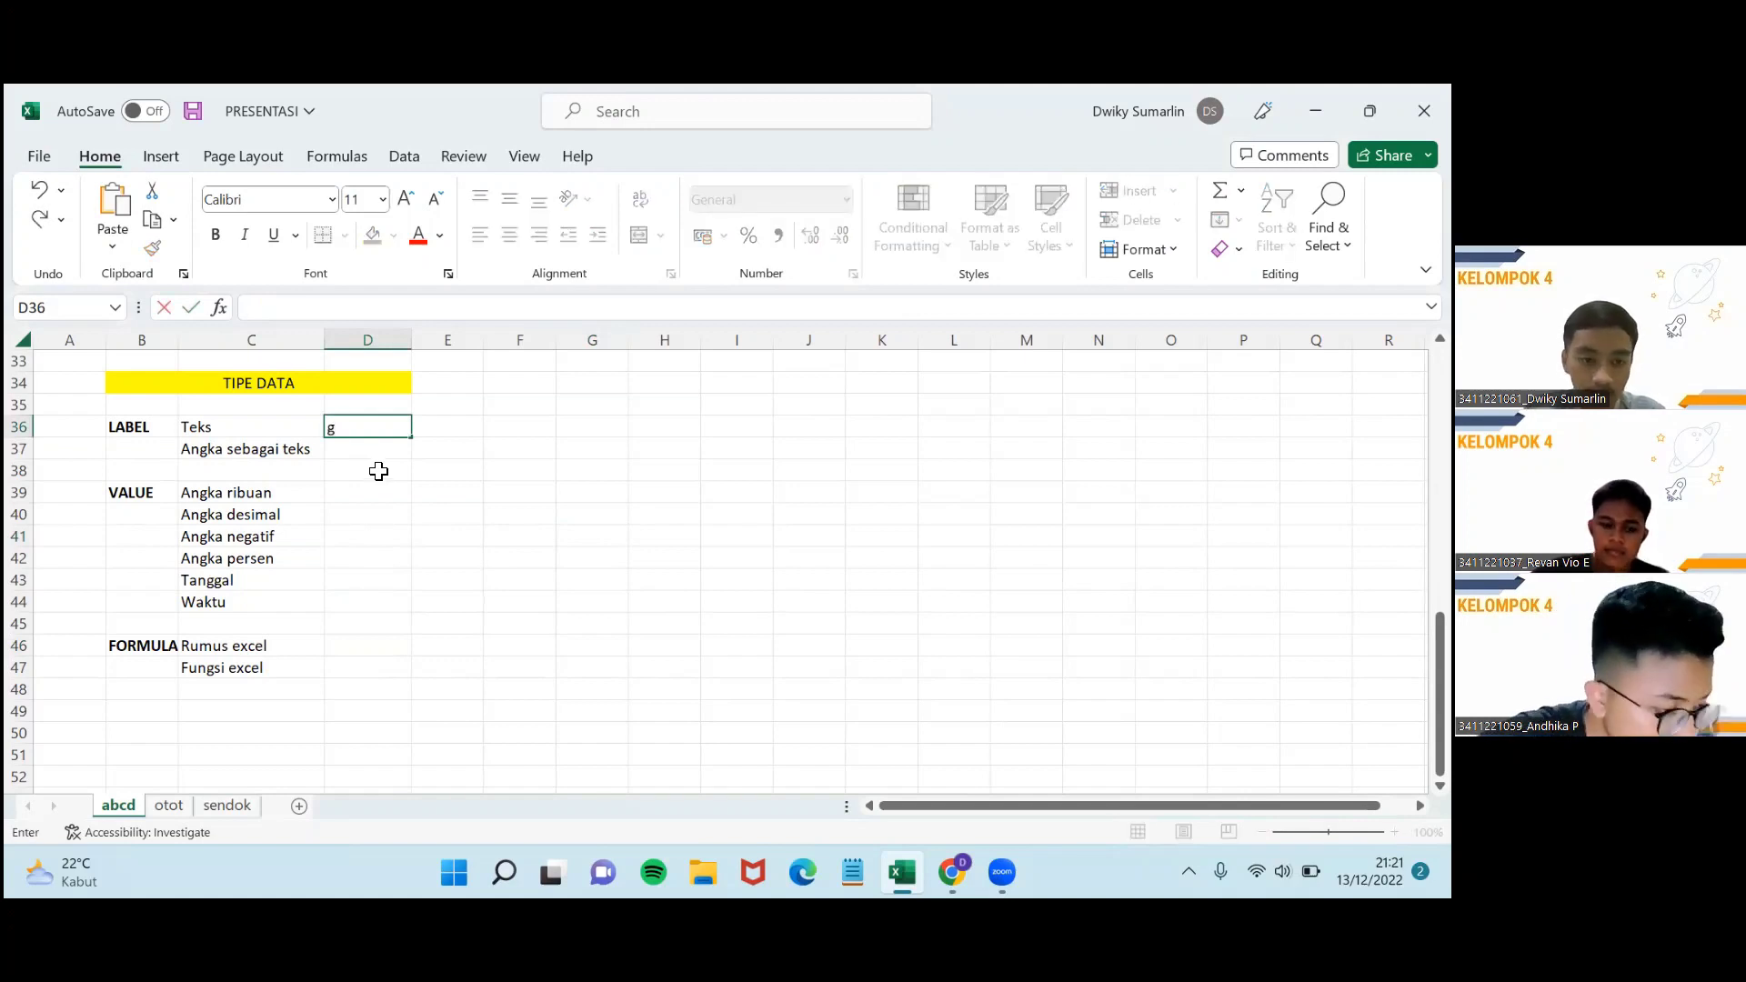
{"action": "type", "text": "ata"}
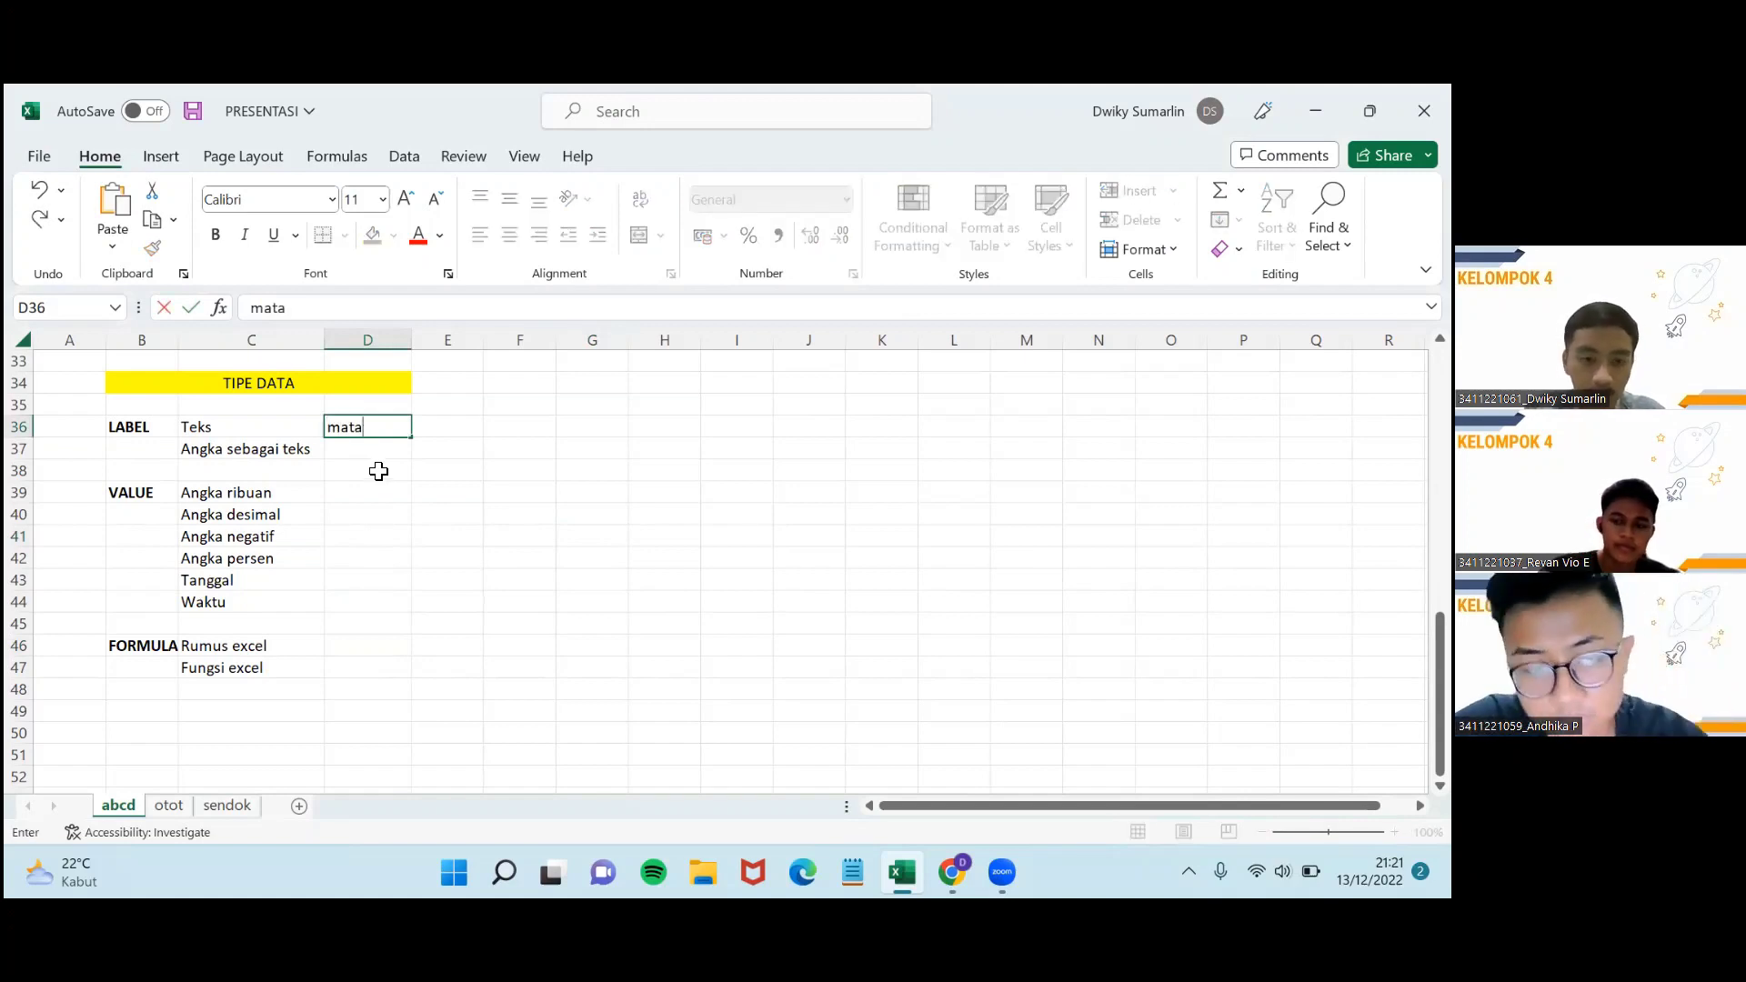
{"action": "key", "text": "Return"}
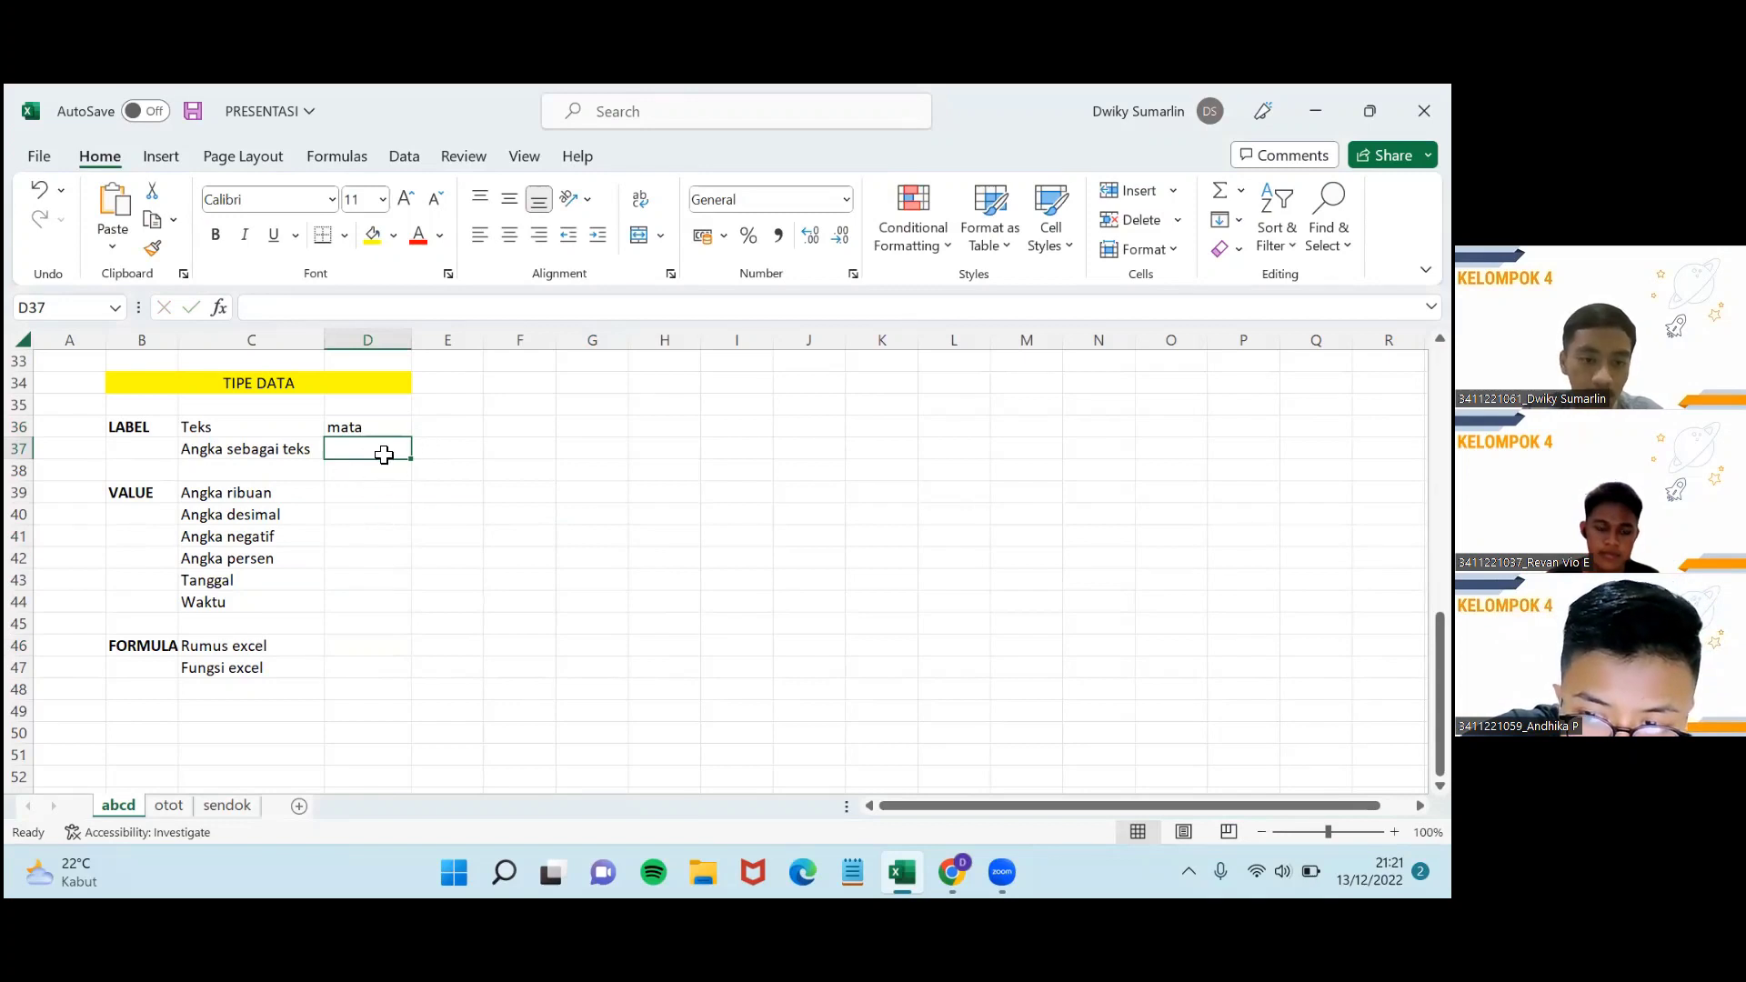
{"action": "left_click", "coordinate": [441, 449]}
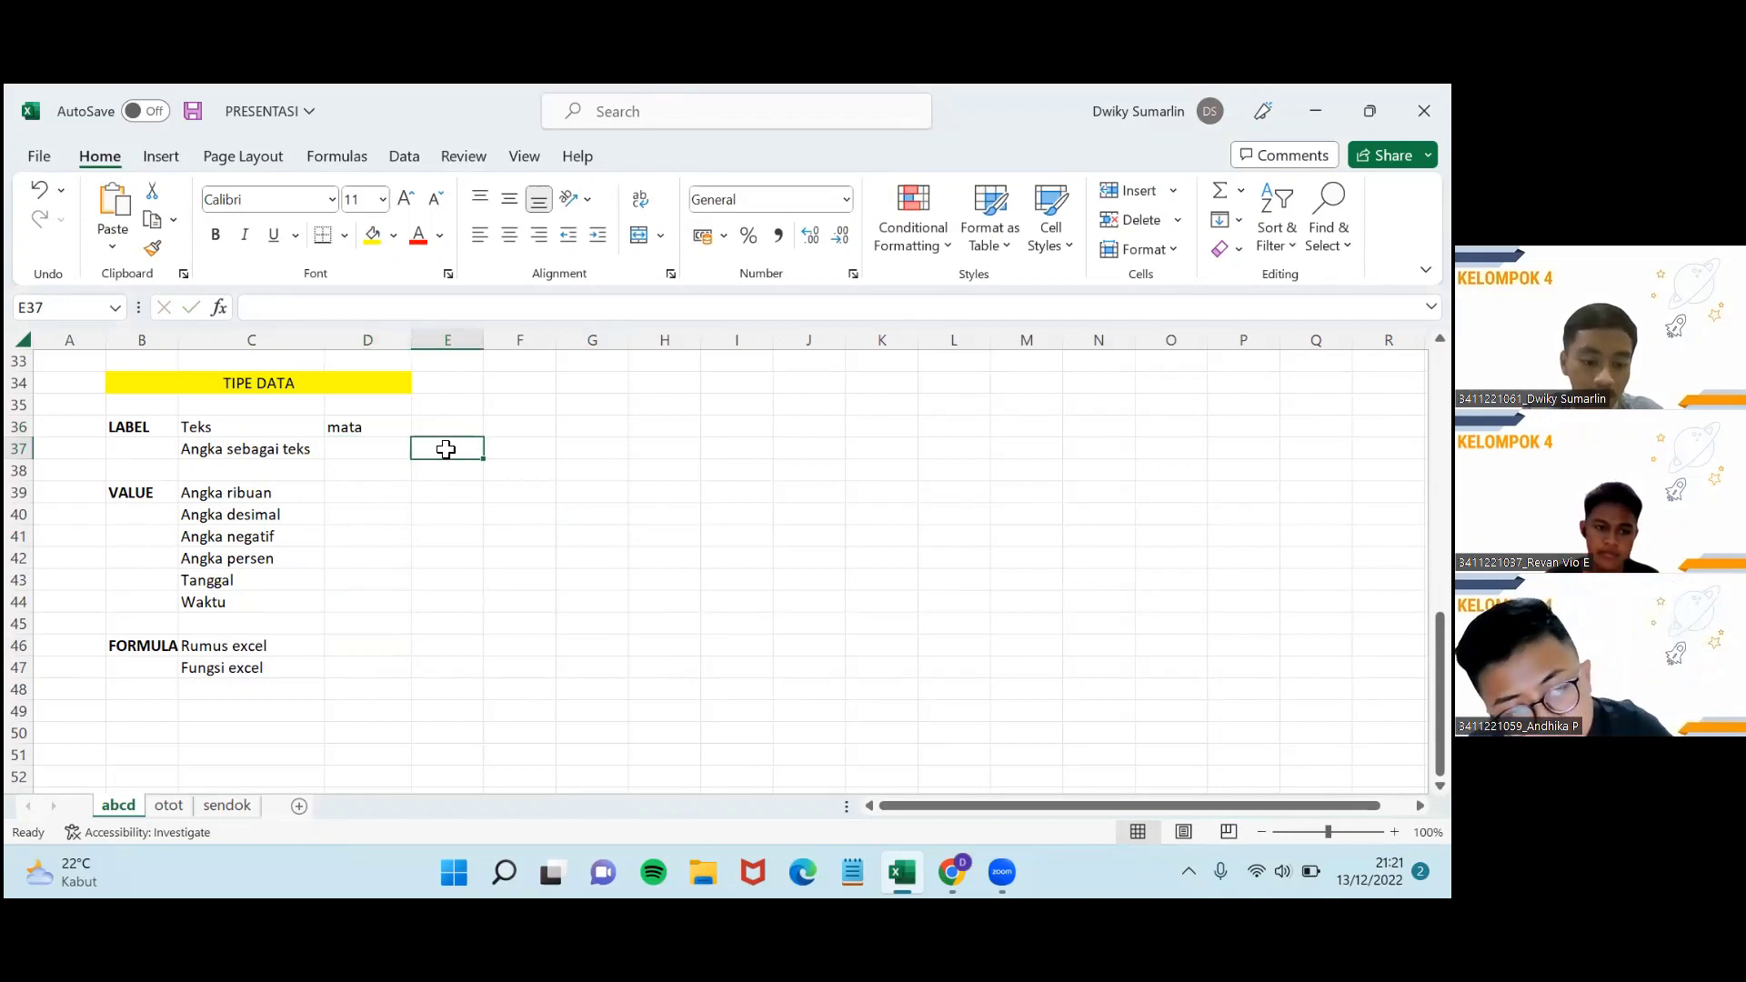
{"action": "type", "text": "12"}
{"action": "key", "text": "Return"}
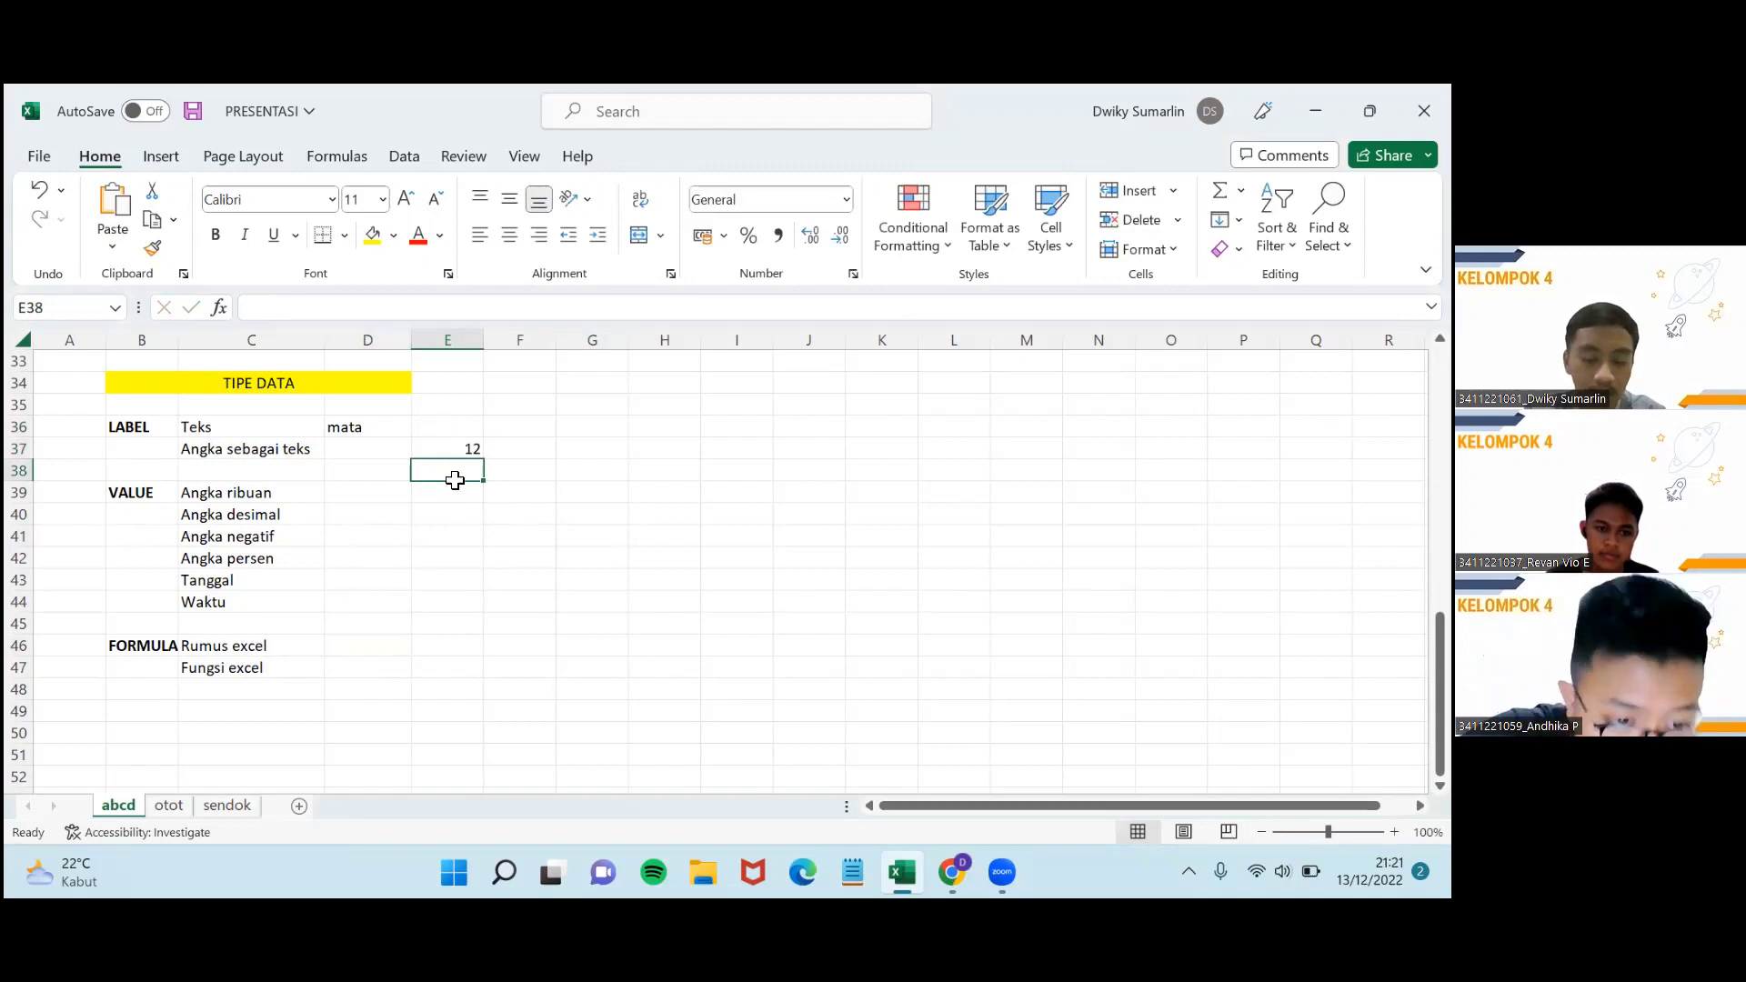
{"action": "left_click", "coordinate": [382, 426]}
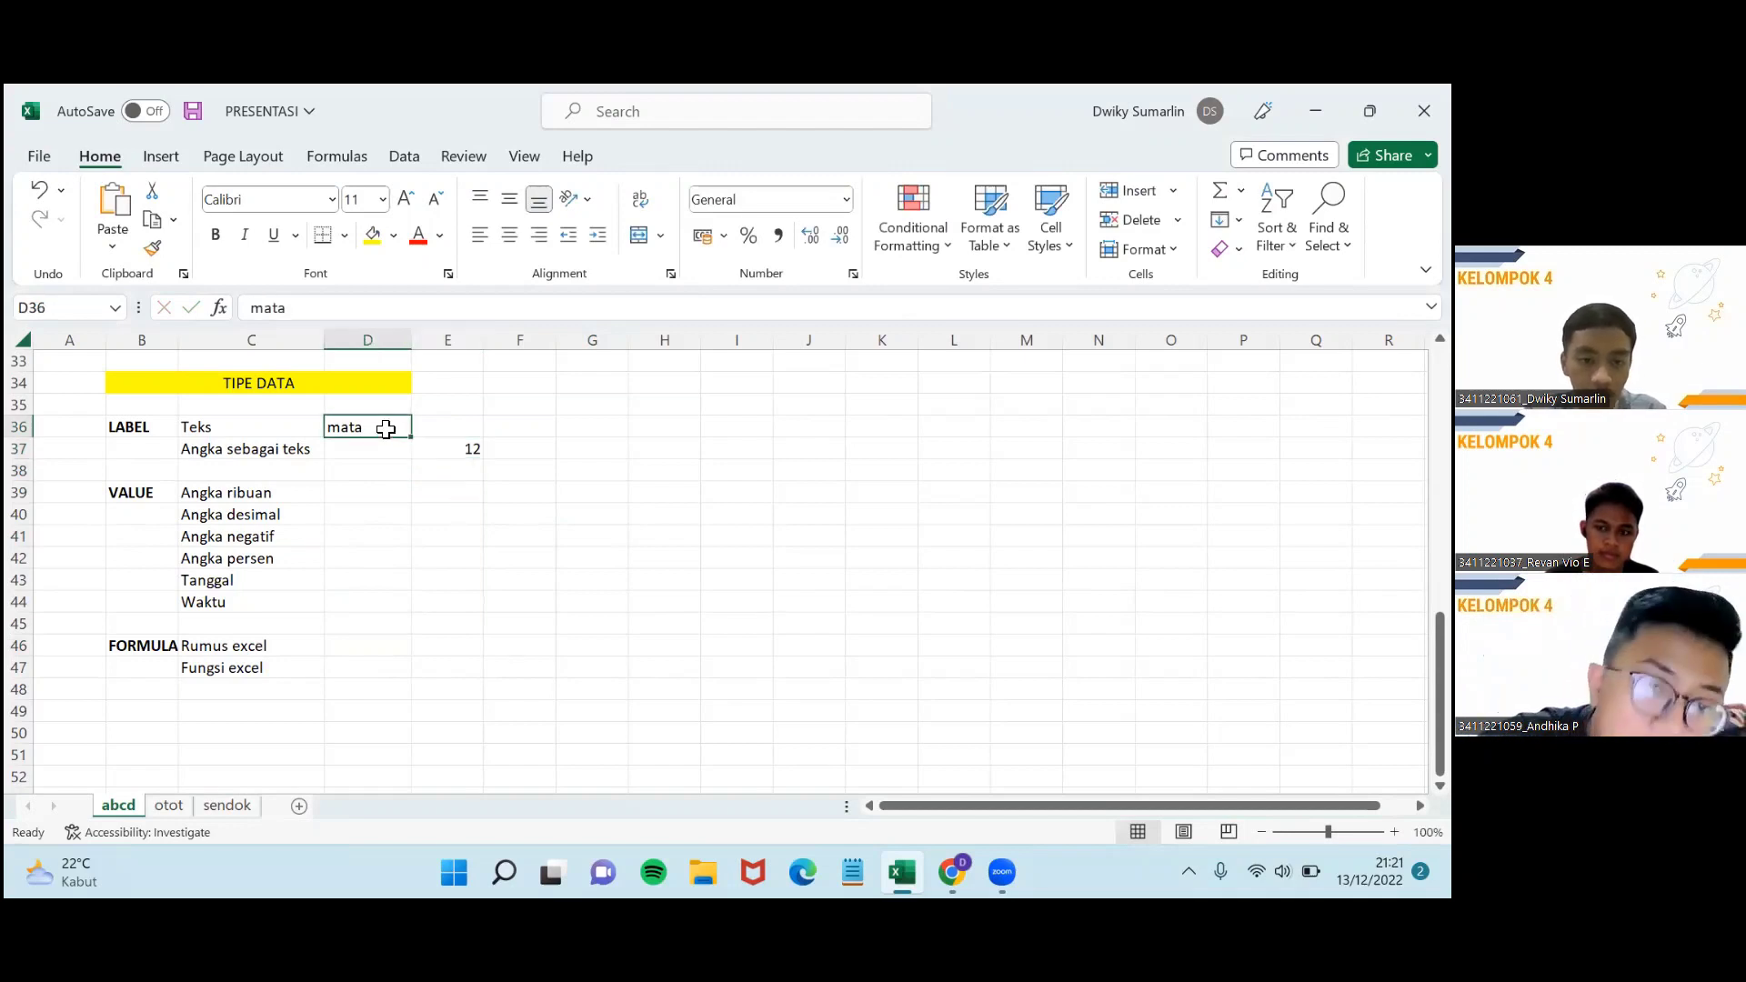
{"action": "left_click", "coordinate": [424, 447]}
{"action": "key", "text": "BackSpace"}
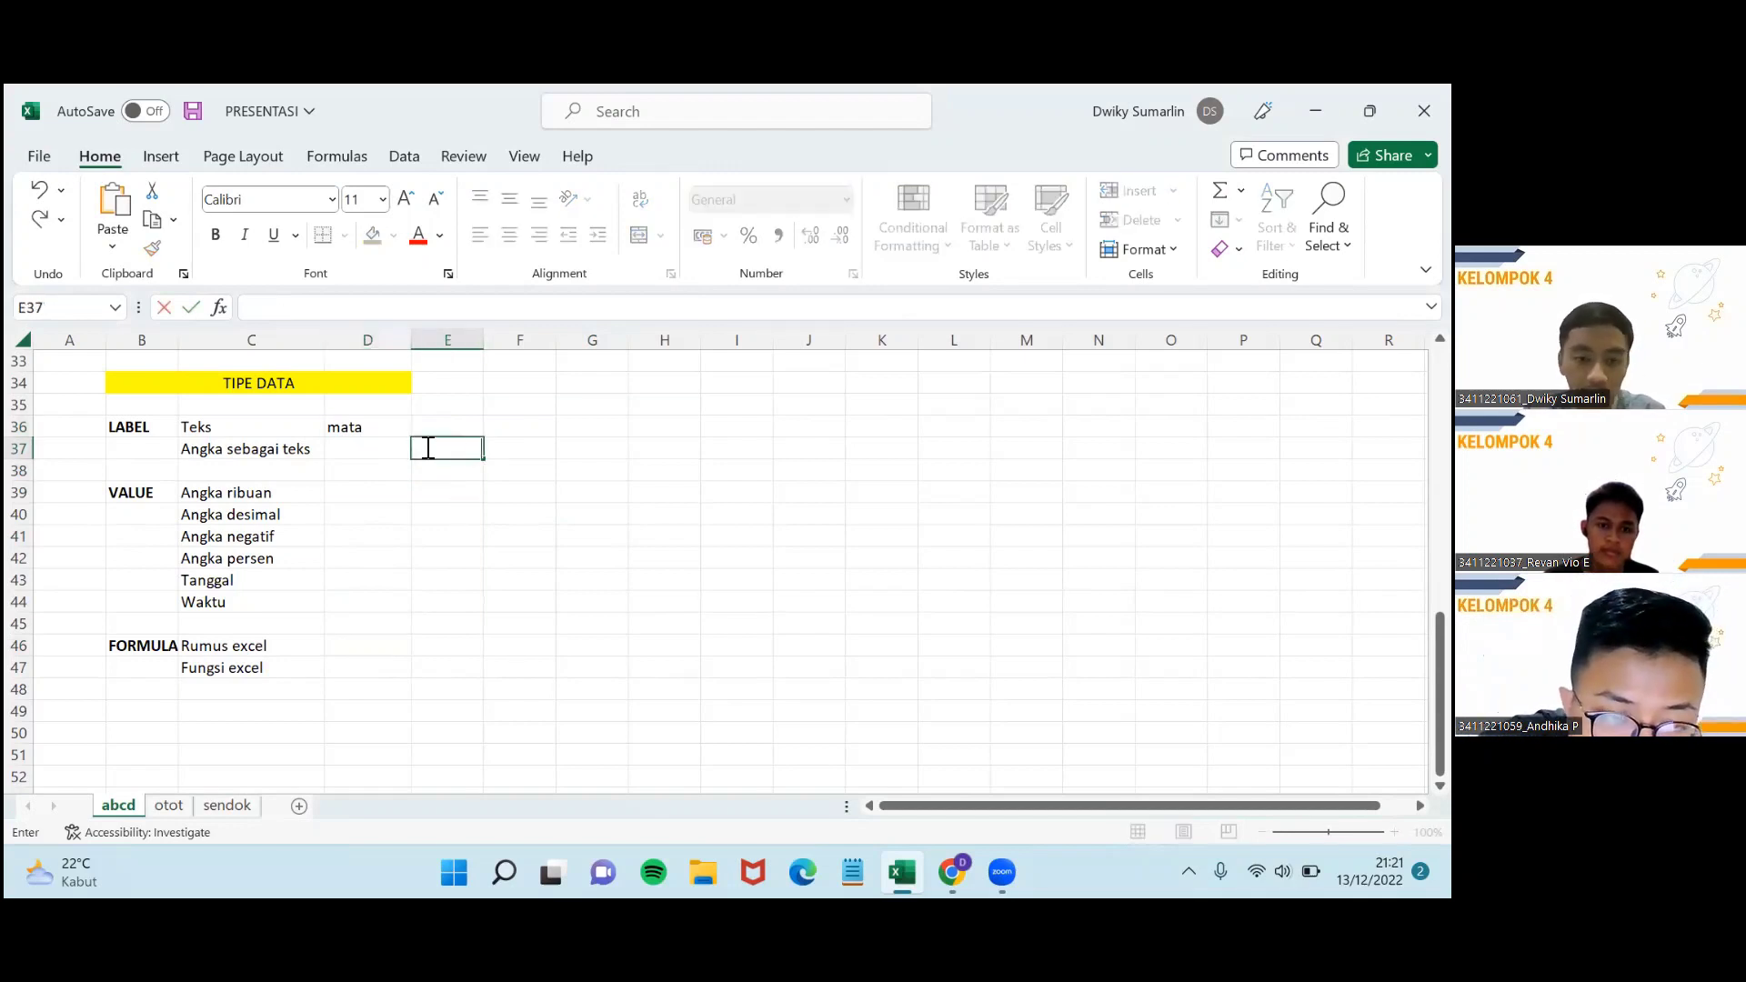
Enter '123 in D37 so 123 is stored as text, then inspect it.
{"action": "double_click", "coordinate": [369, 449]}
{"action": "key", "text": "Escape"}
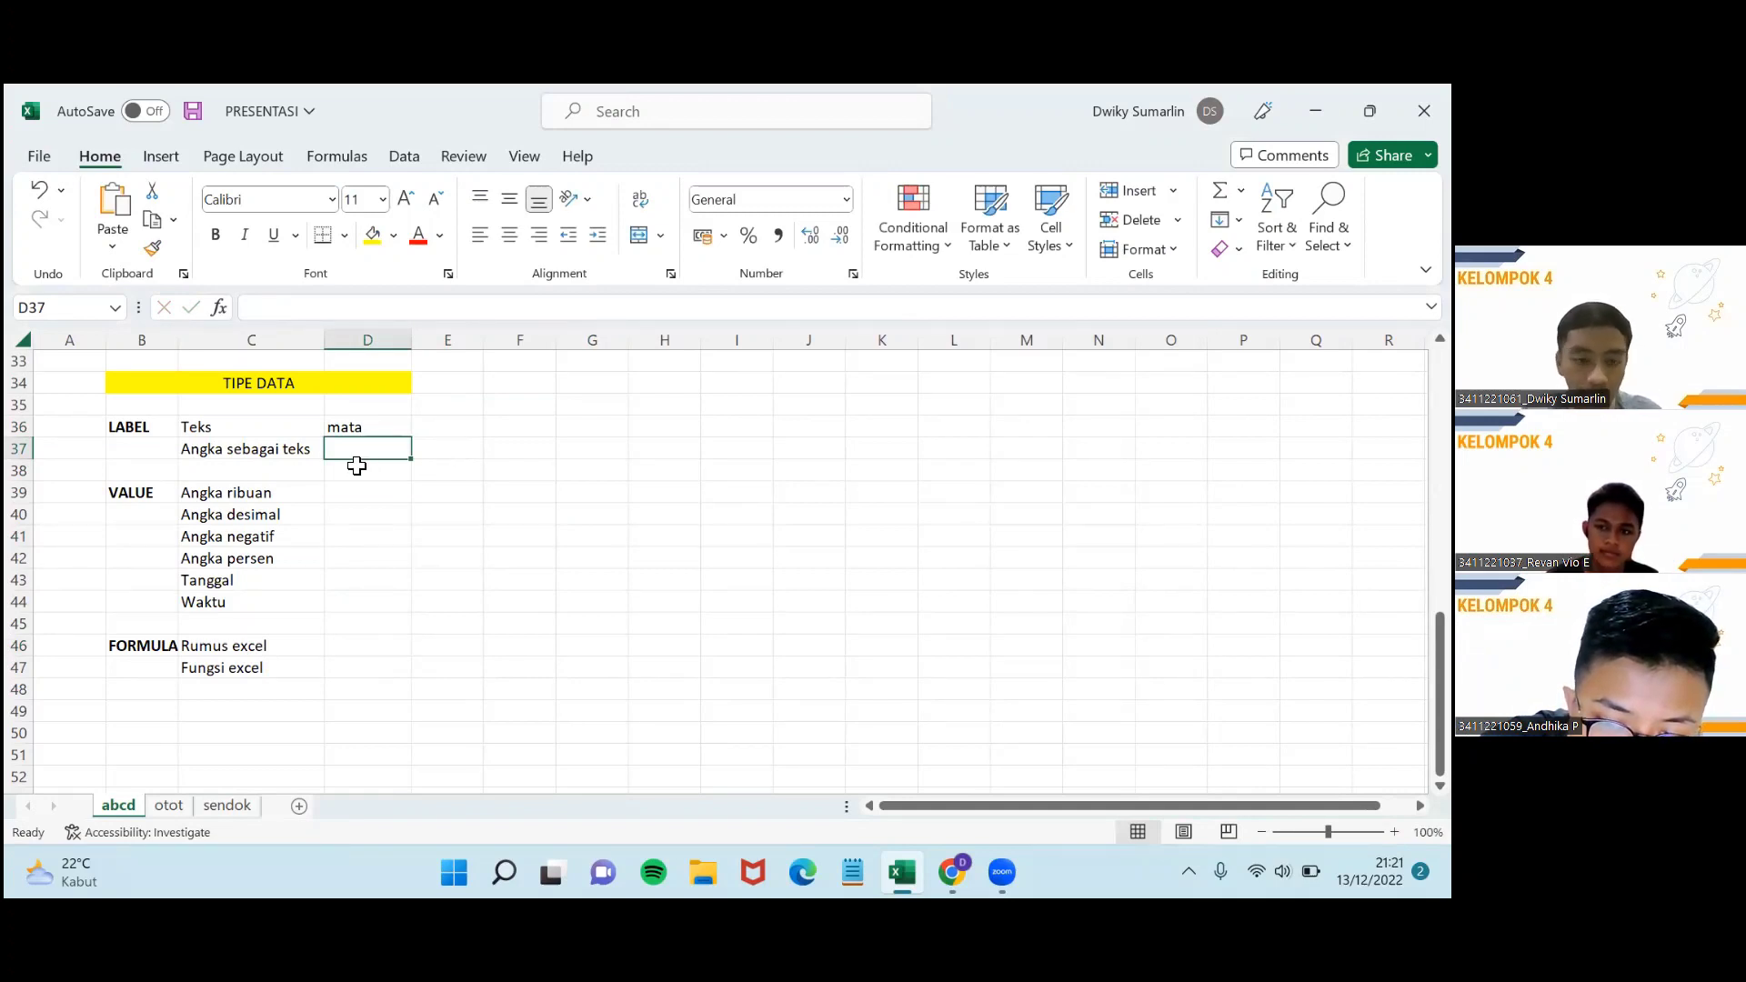
{"action": "type", "text": "'"}
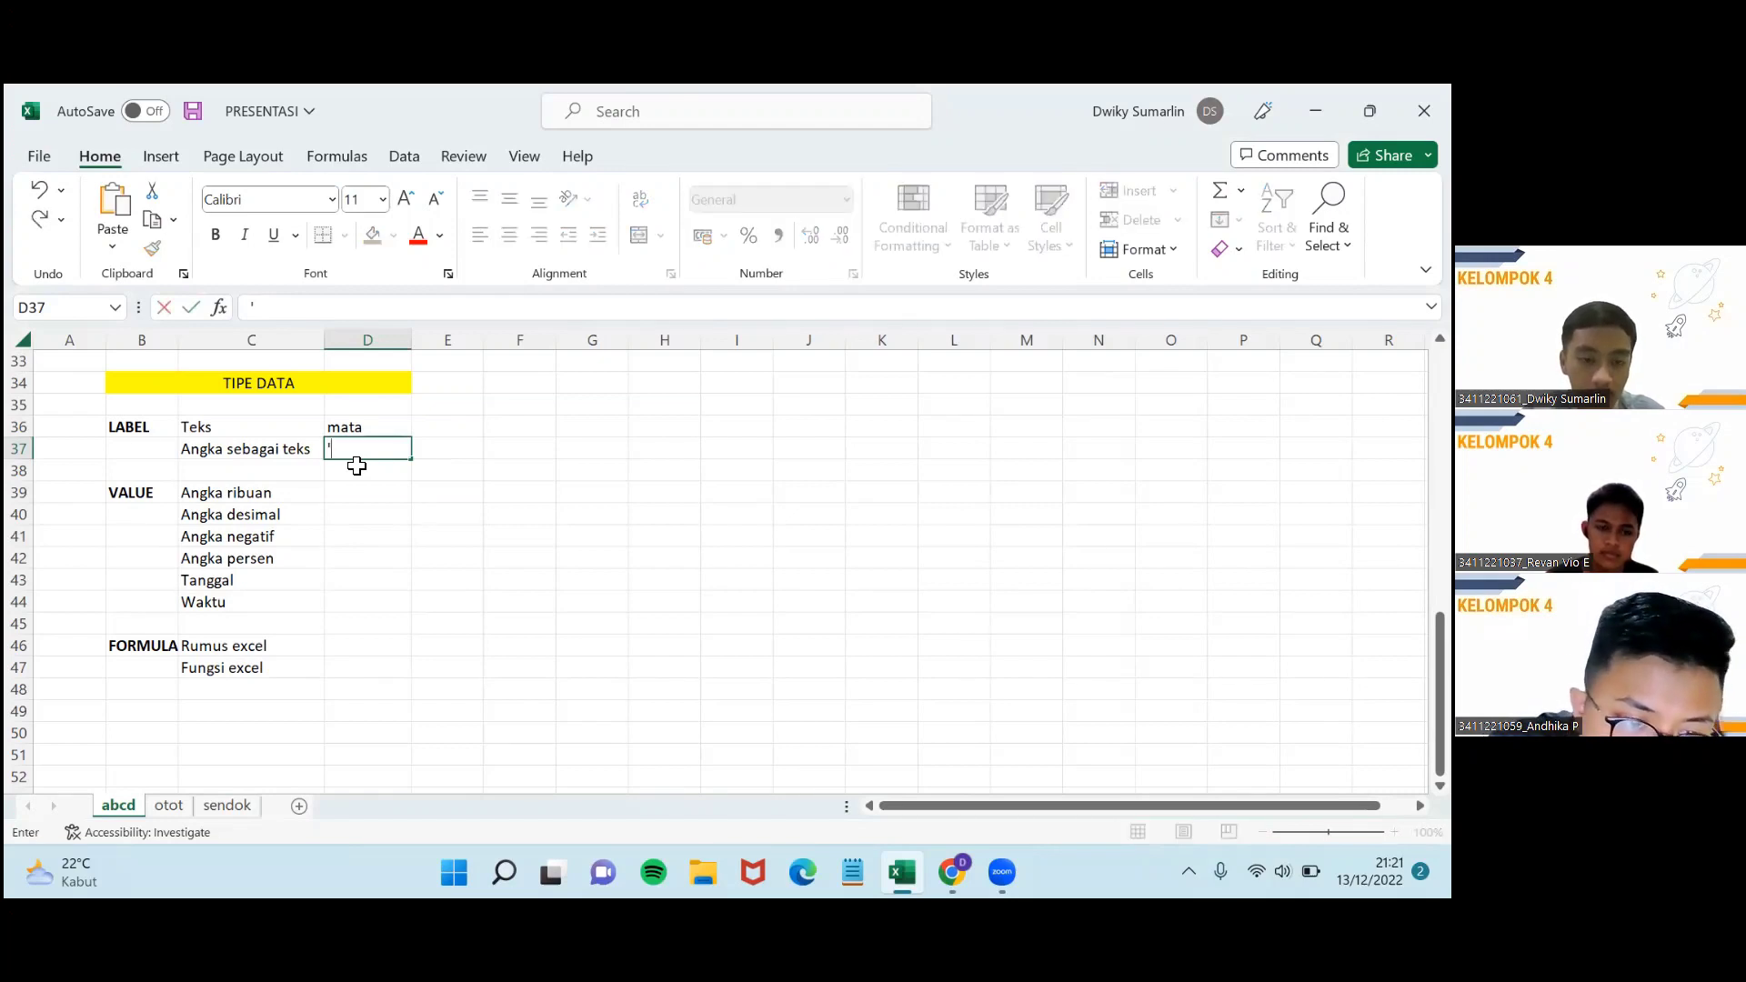
{"action": "type", "text": "123"}
{"action": "key", "text": "Return"}
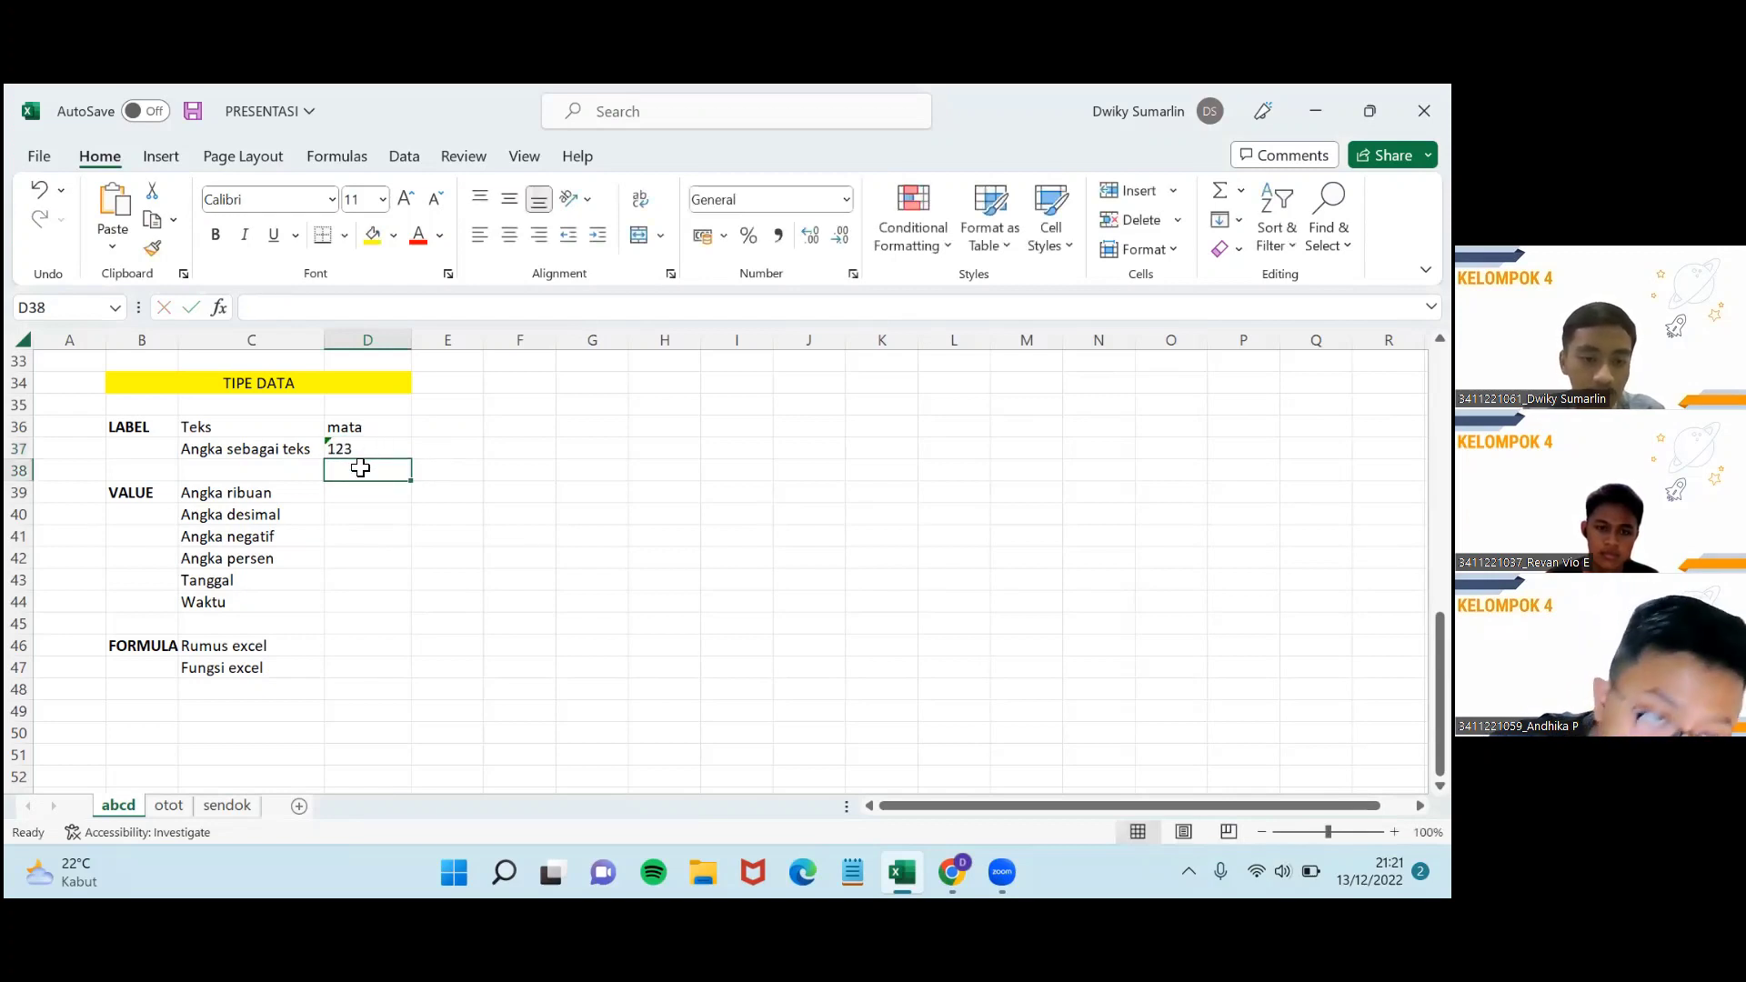
{"action": "left_click", "coordinate": [382, 512]}
{"action": "left_click", "coordinate": [362, 450]}
{"action": "left_click", "coordinate": [373, 491]}
{"action": "left_click", "coordinate": [364, 468]}
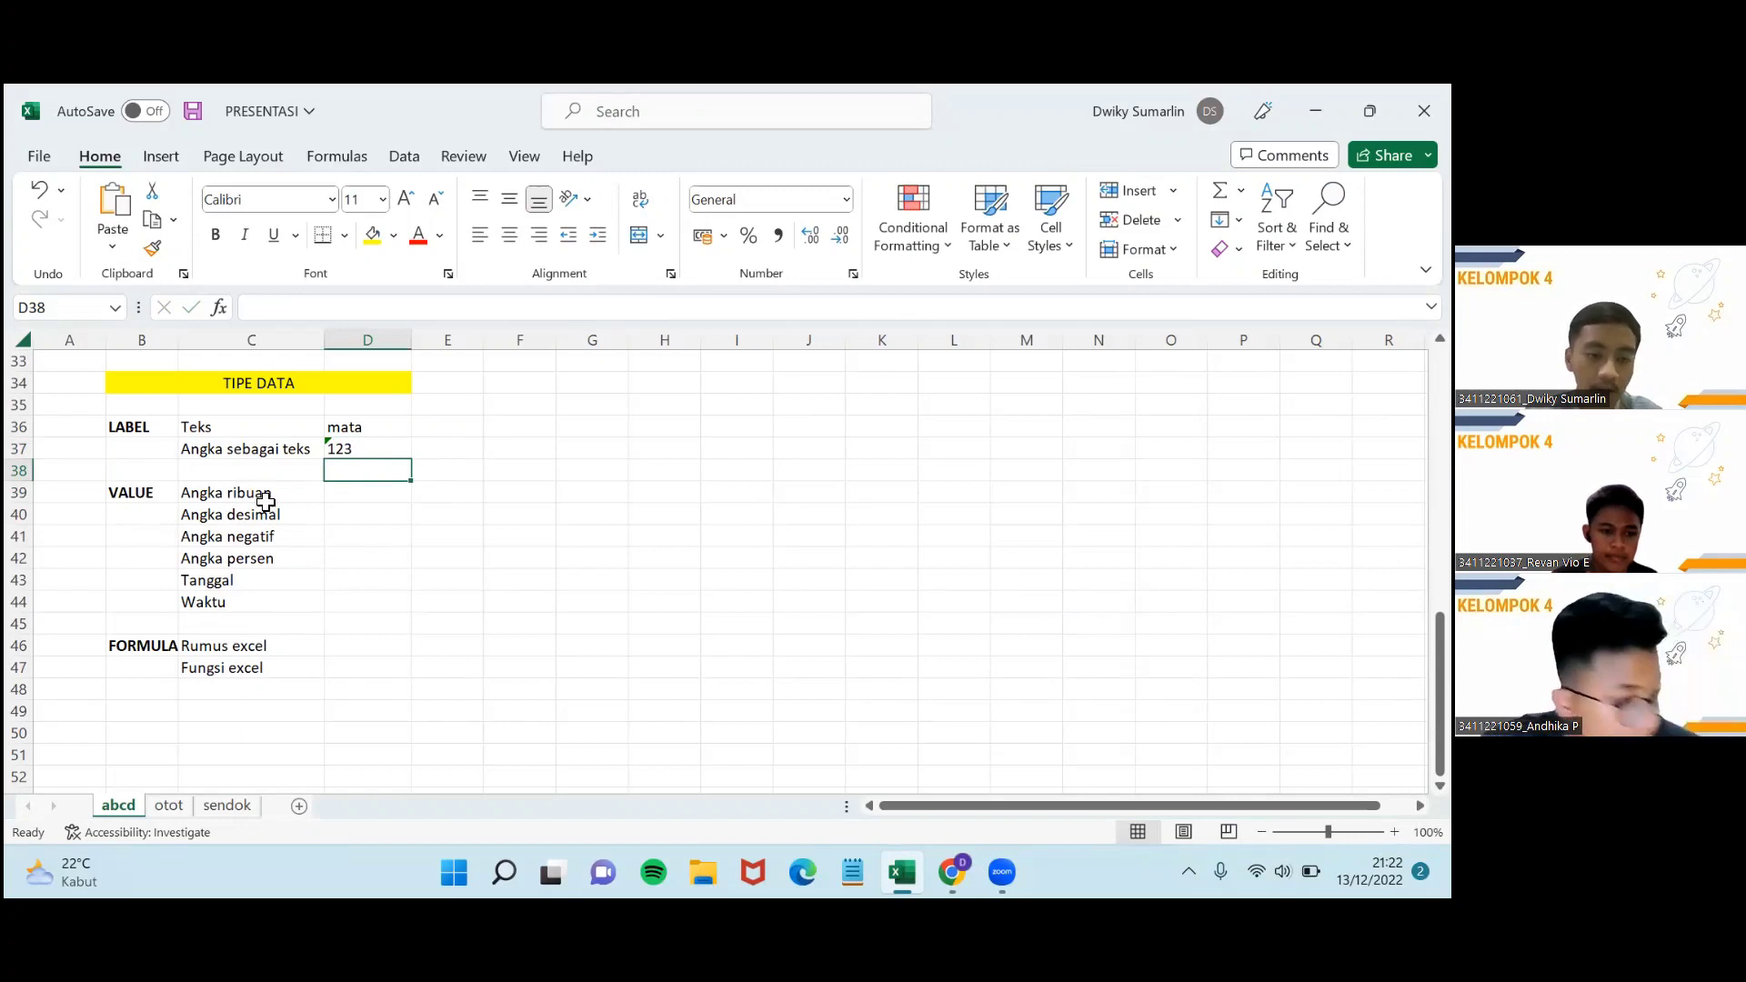
Enter 75000 in D39 beside Angka ribuan.
{"action": "left_click", "coordinate": [428, 453]}
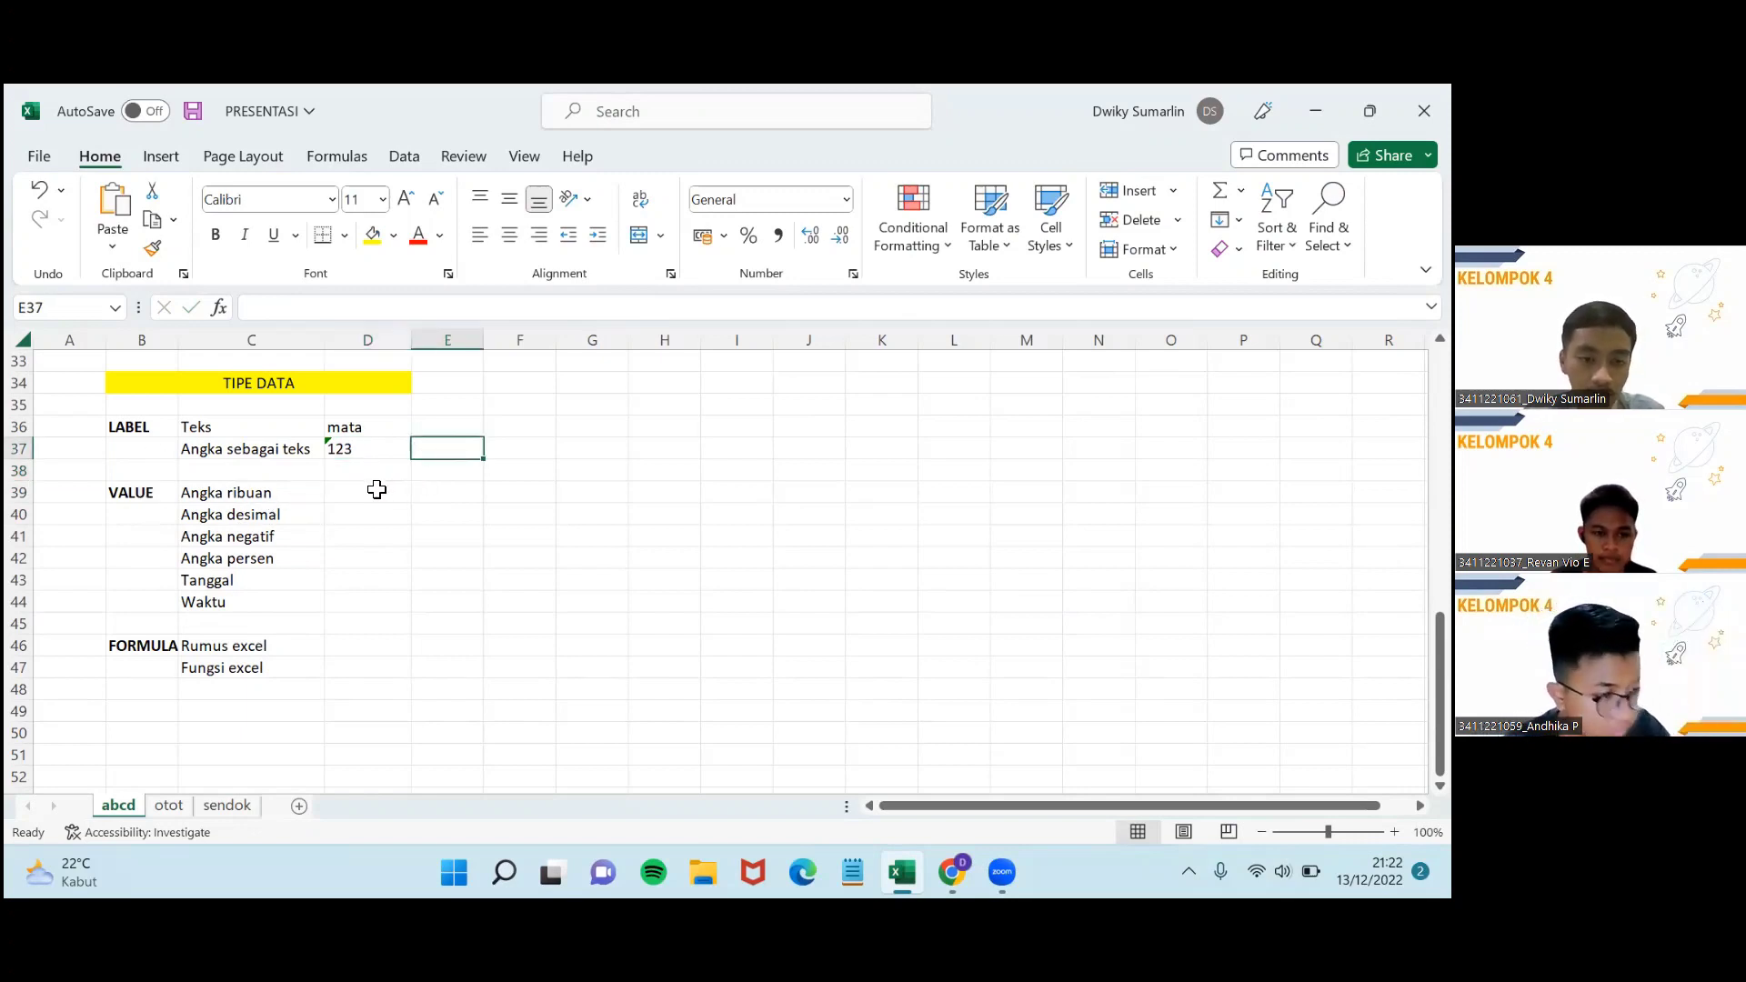
{"action": "left_click", "coordinate": [376, 489]}
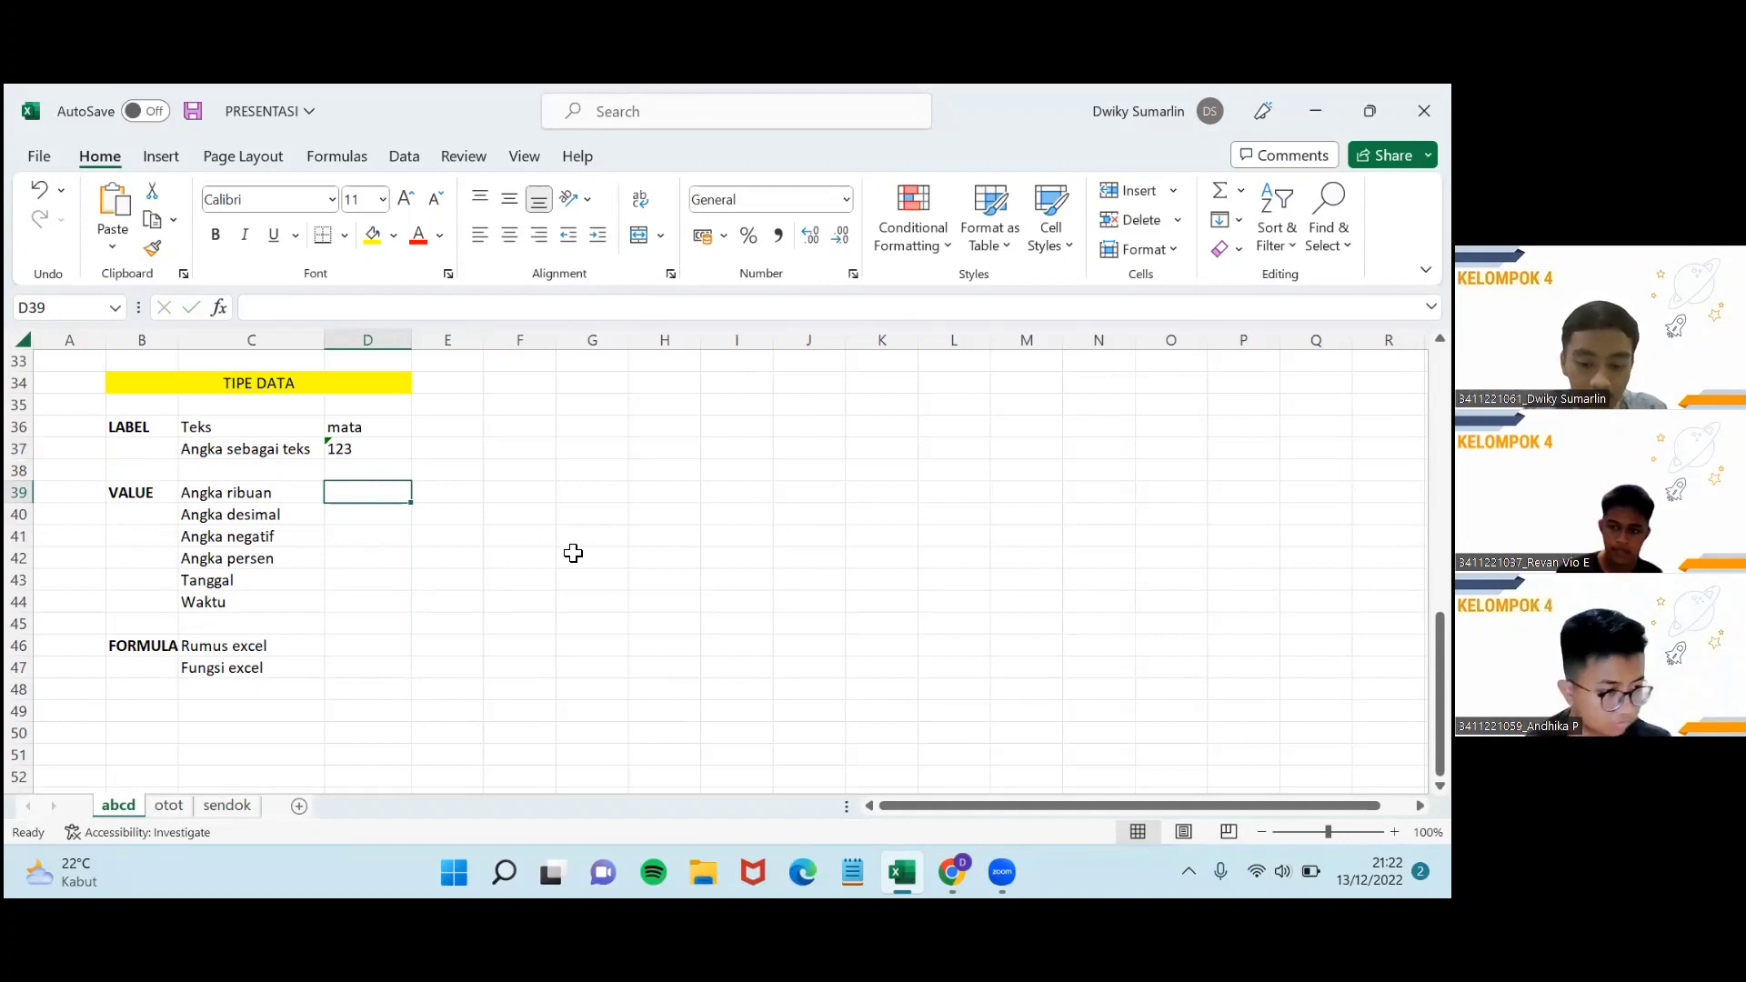
{"action": "type", "text": "75000"}
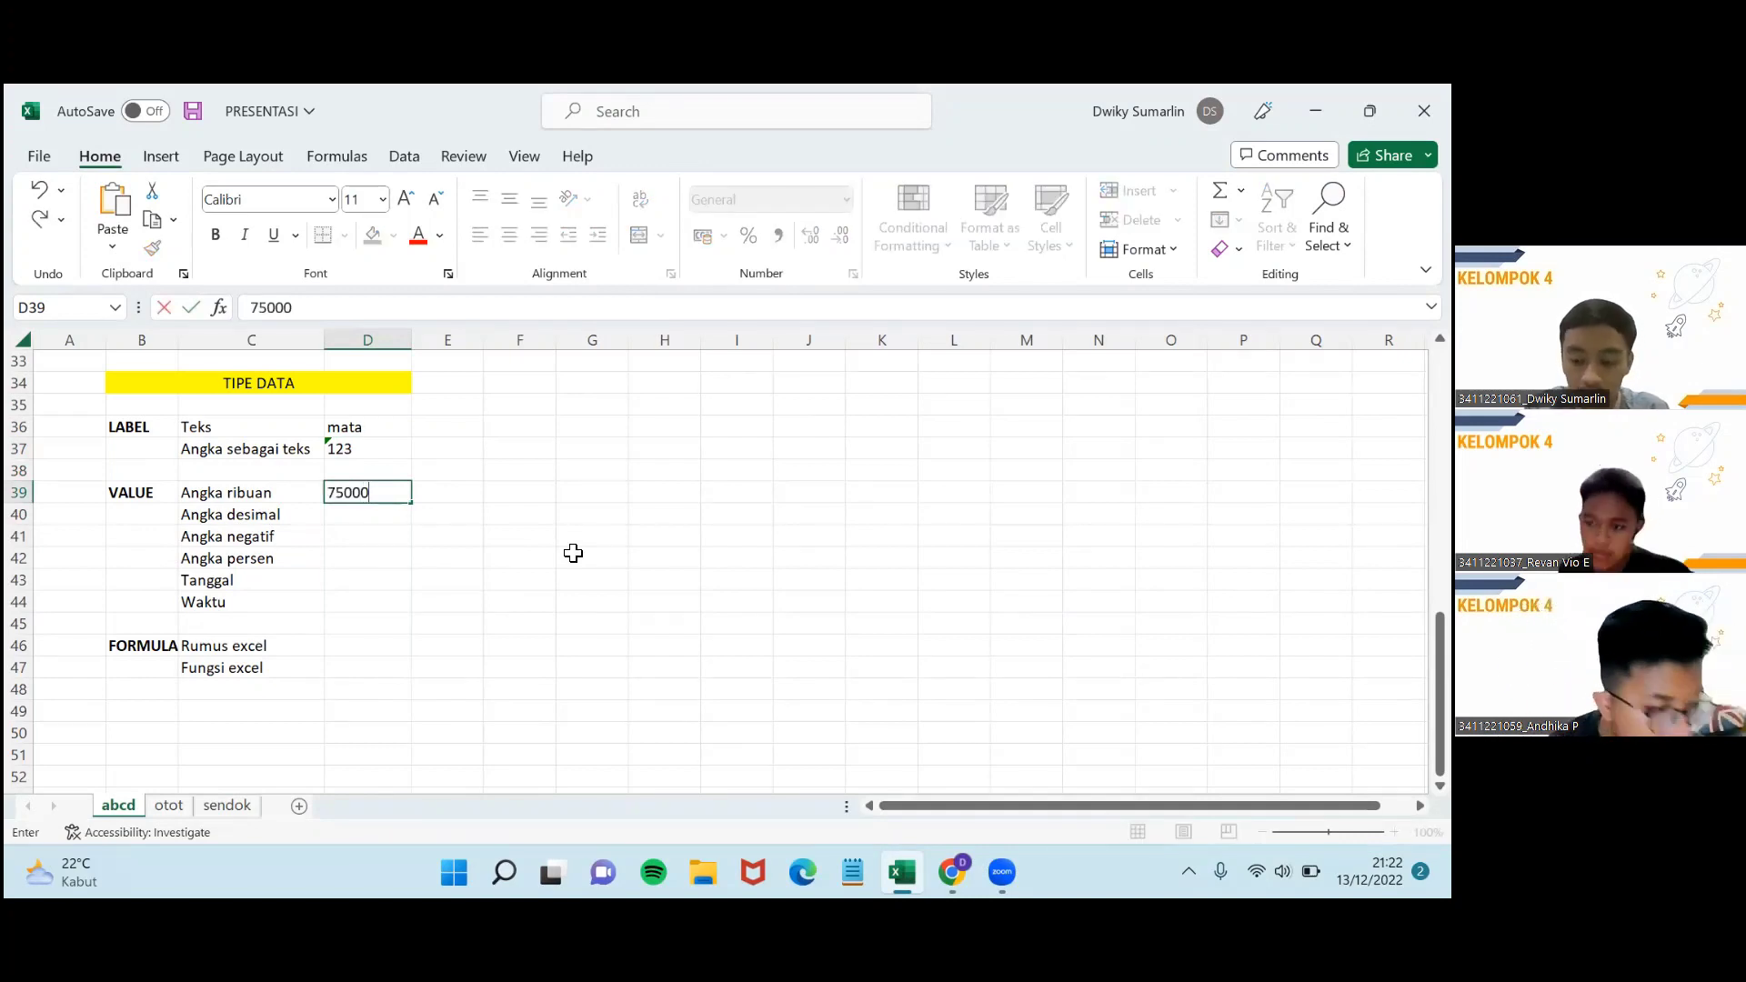
{"action": "key", "text": "Return"}
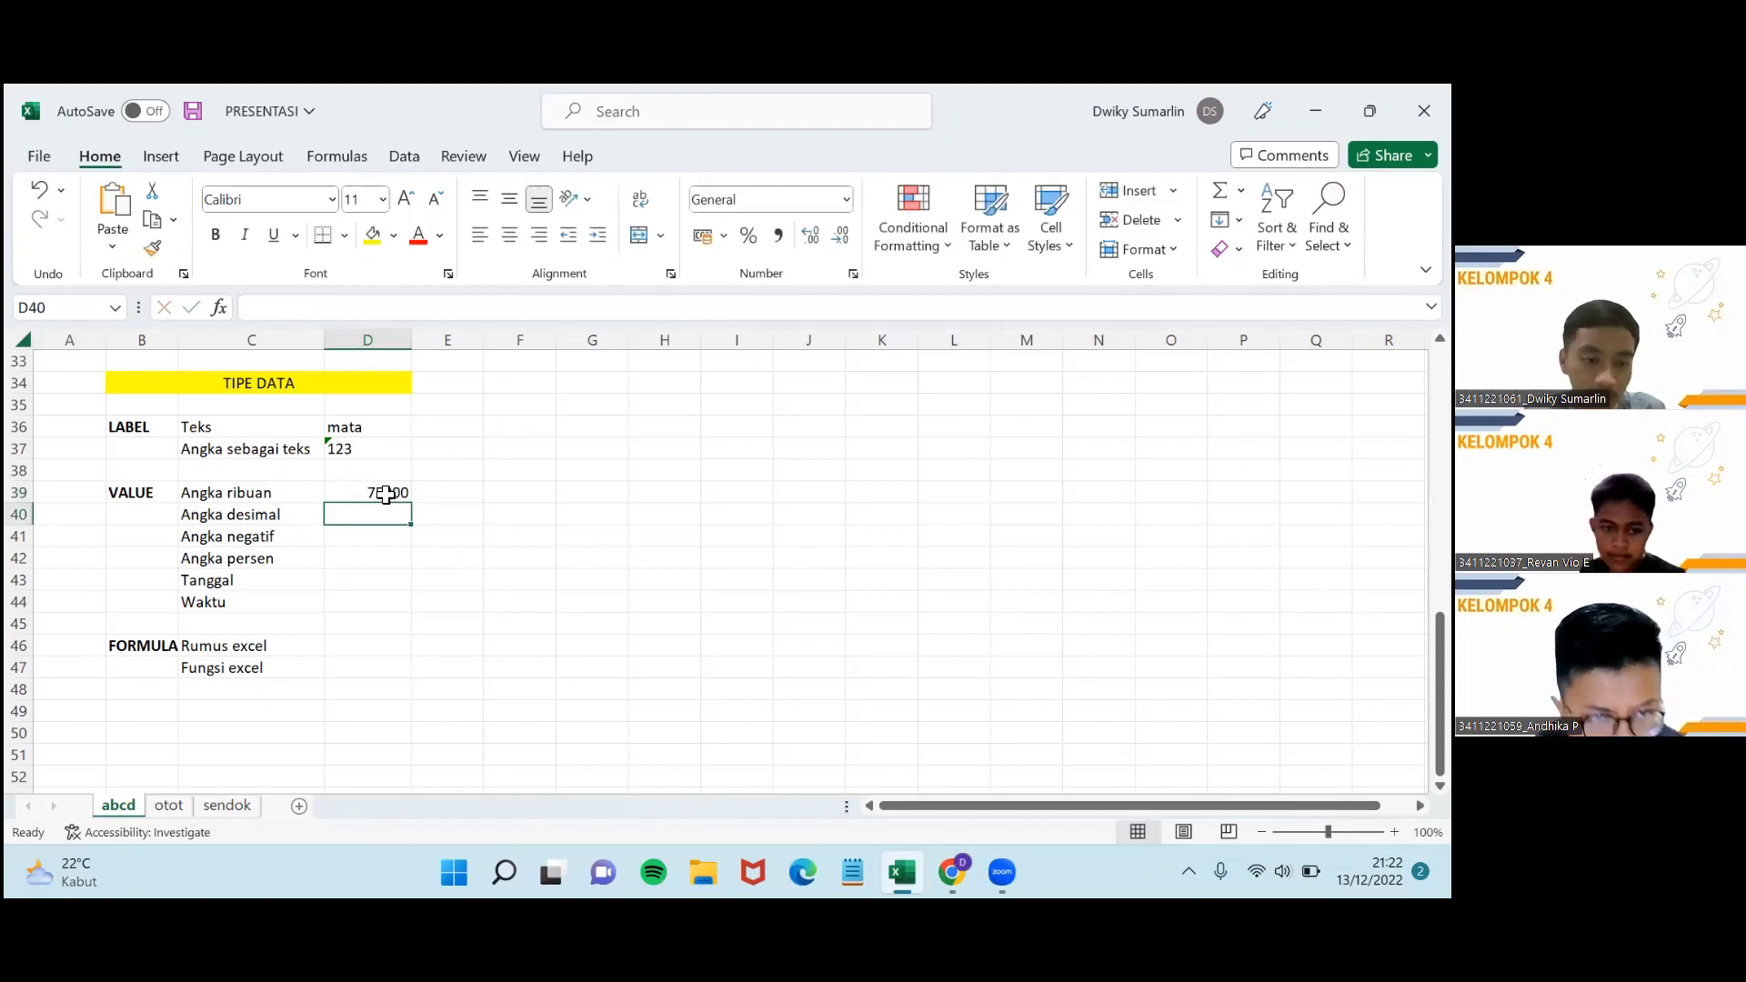
Enter 75,5 in D40 beside Angka desimal, using a comma as decimal separator.
{"action": "left_click", "coordinate": [240, 493]}
{"action": "left_click", "coordinate": [248, 515]}
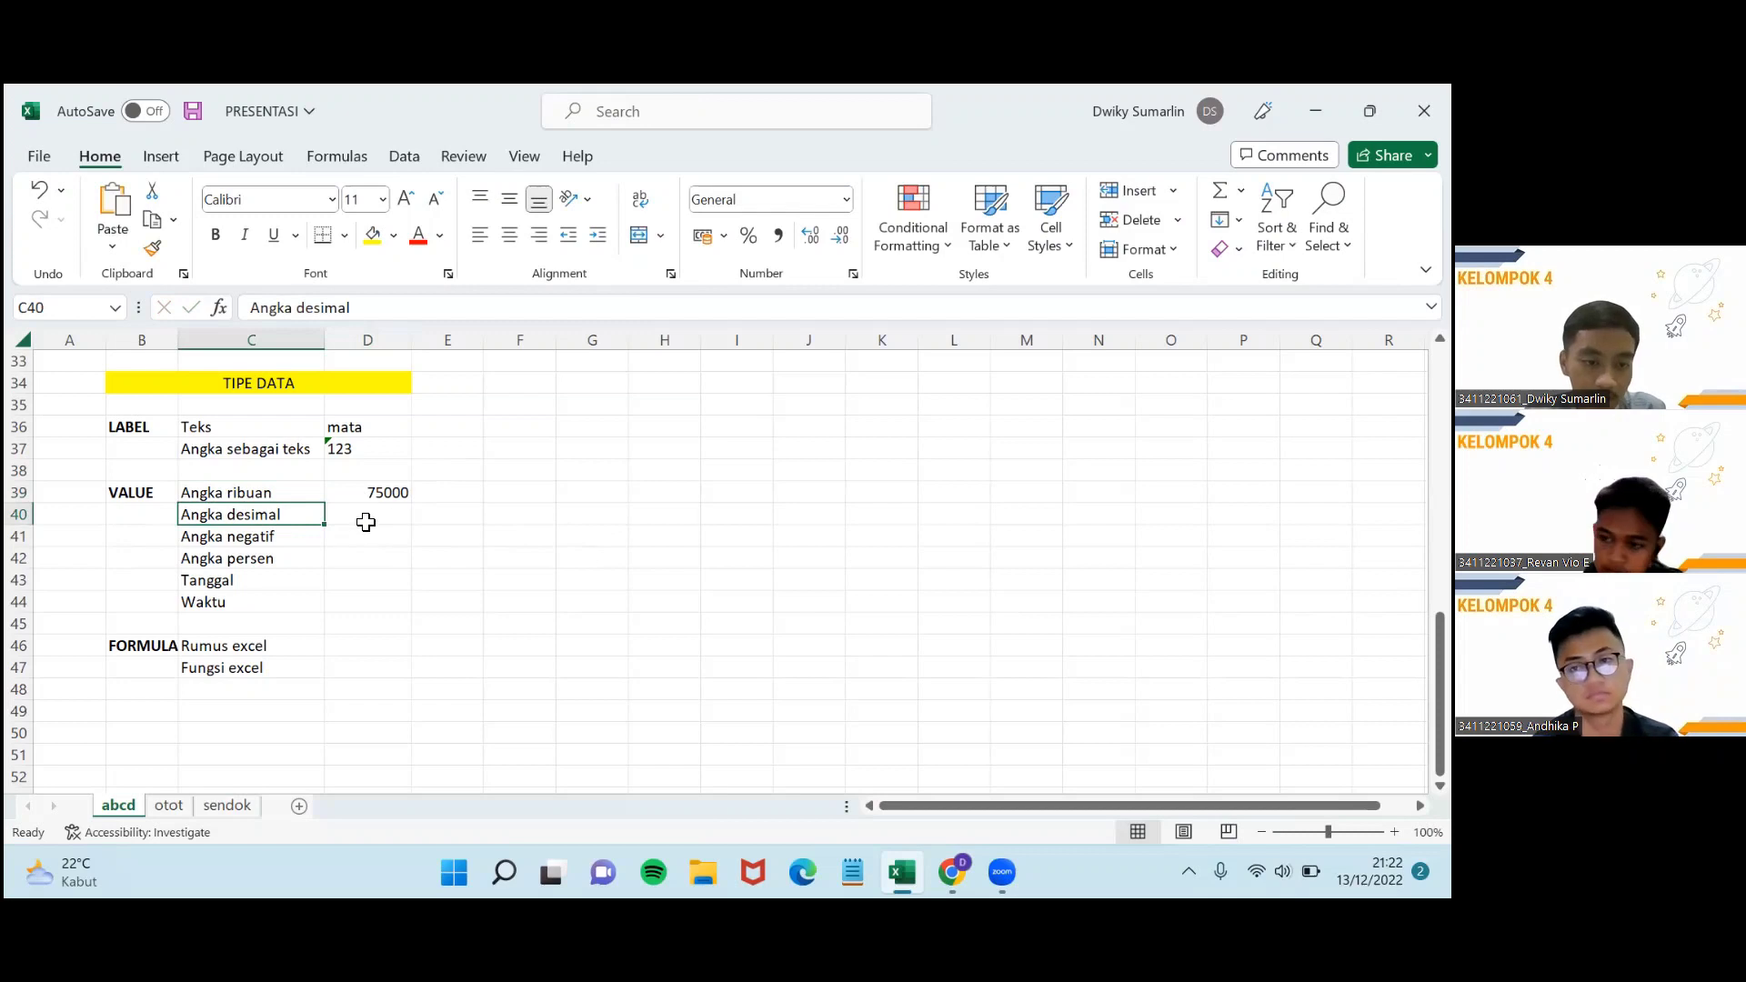
{"action": "left_click", "coordinate": [365, 516]}
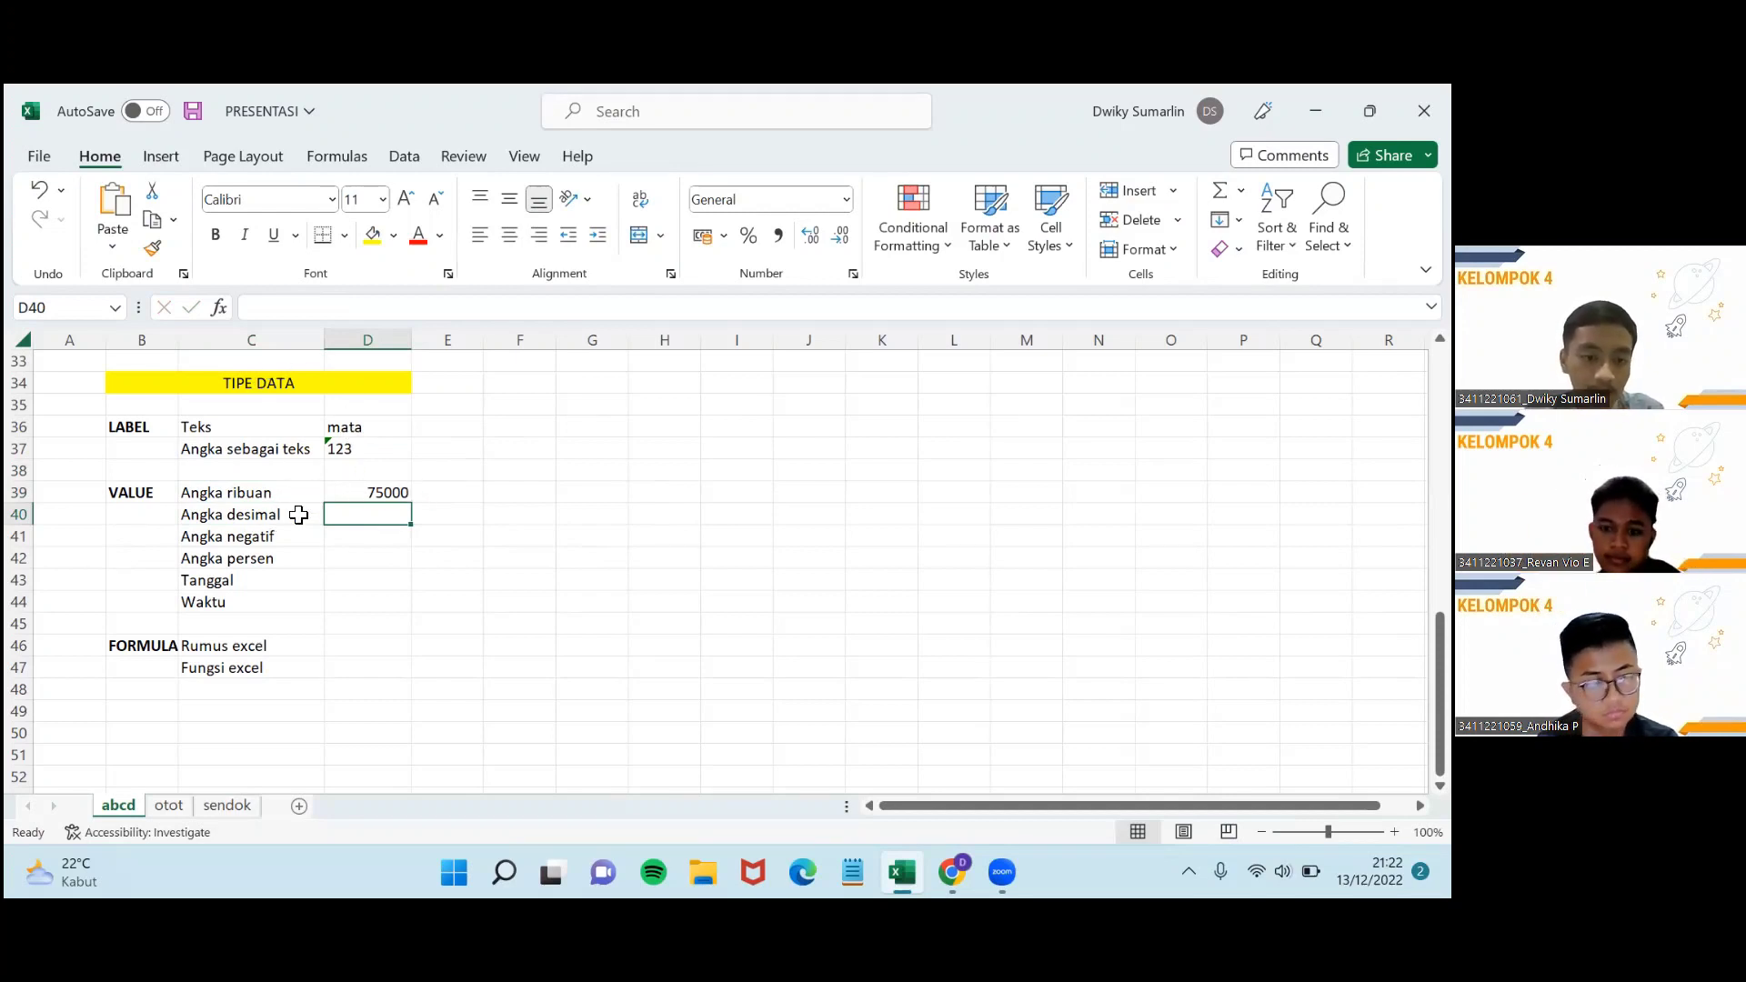
{"action": "left_click", "coordinate": [374, 530]}
{"action": "left_click", "coordinate": [382, 513]}
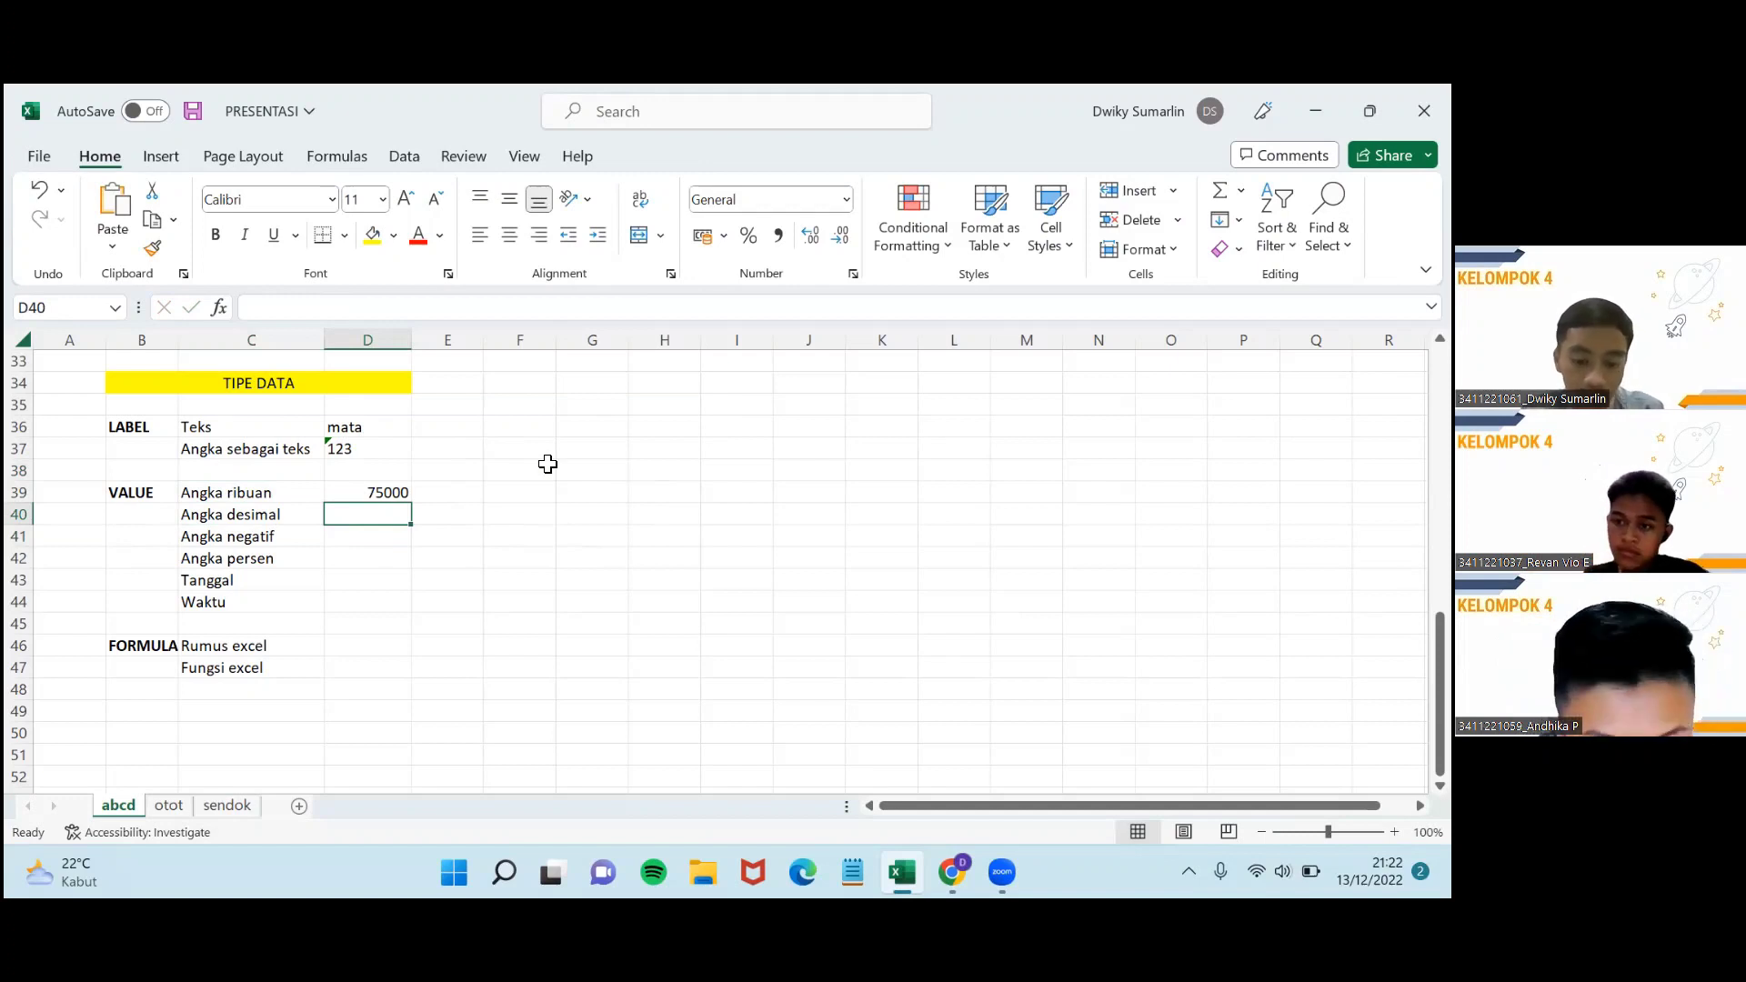
{"action": "type", "text": "75"}
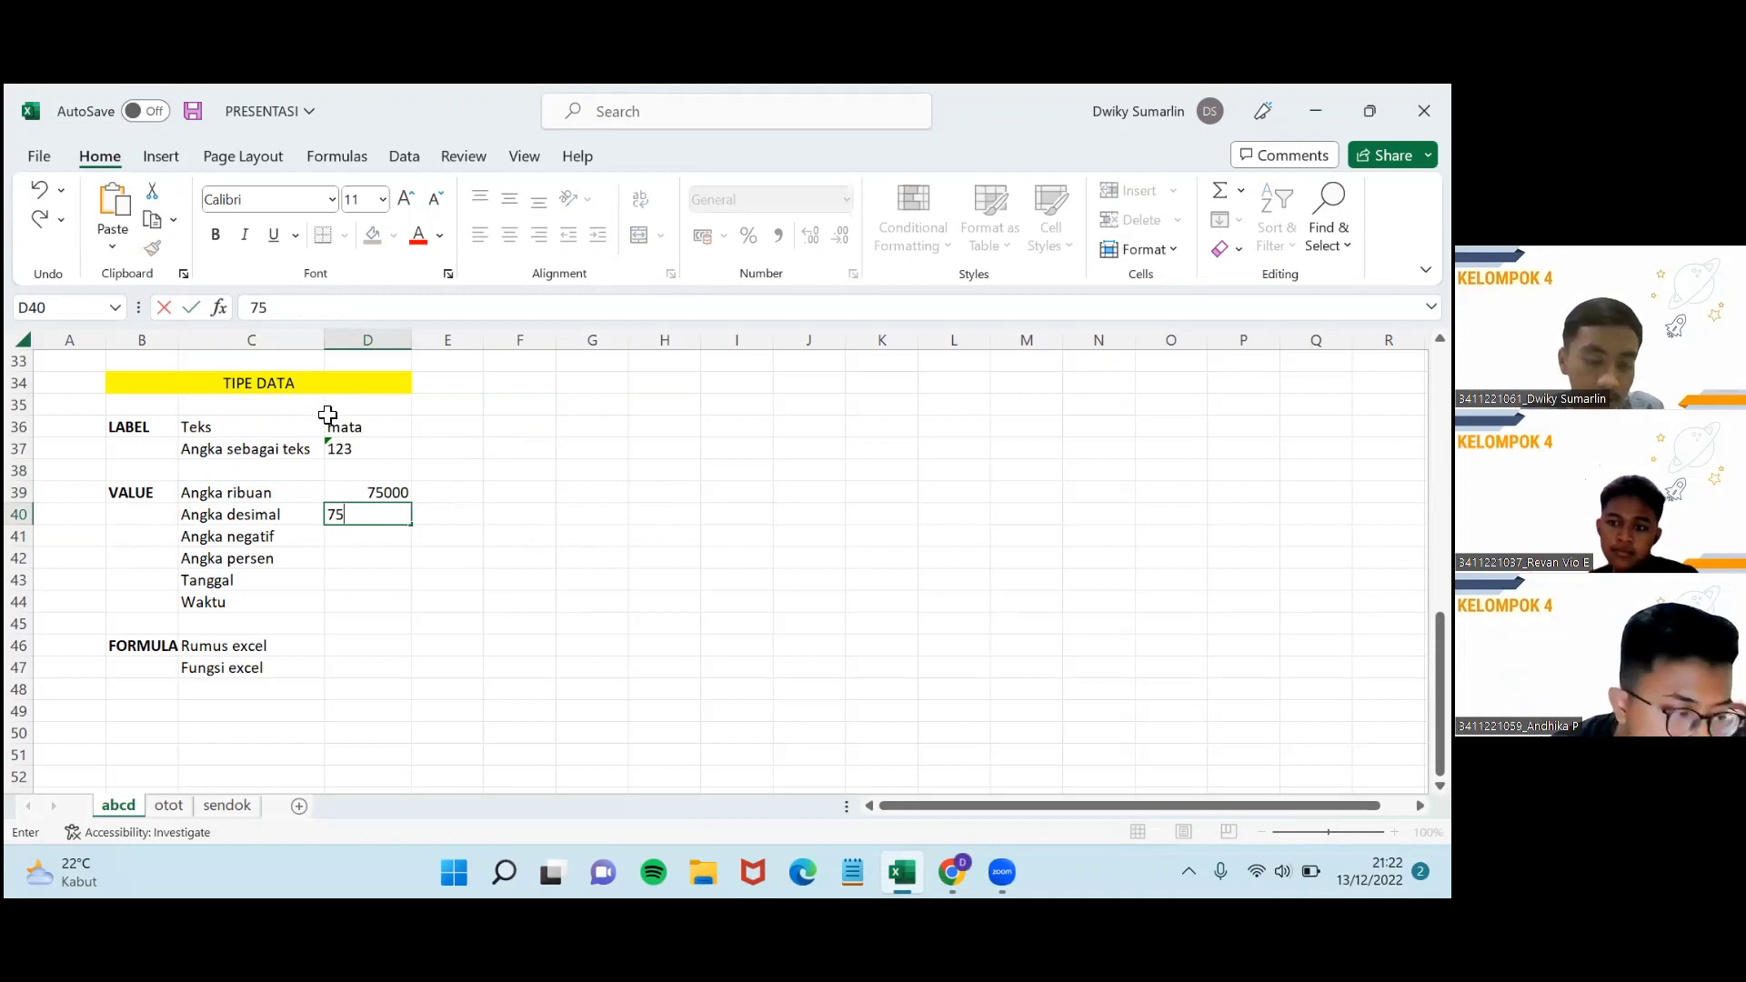
{"action": "type", "text": ","}
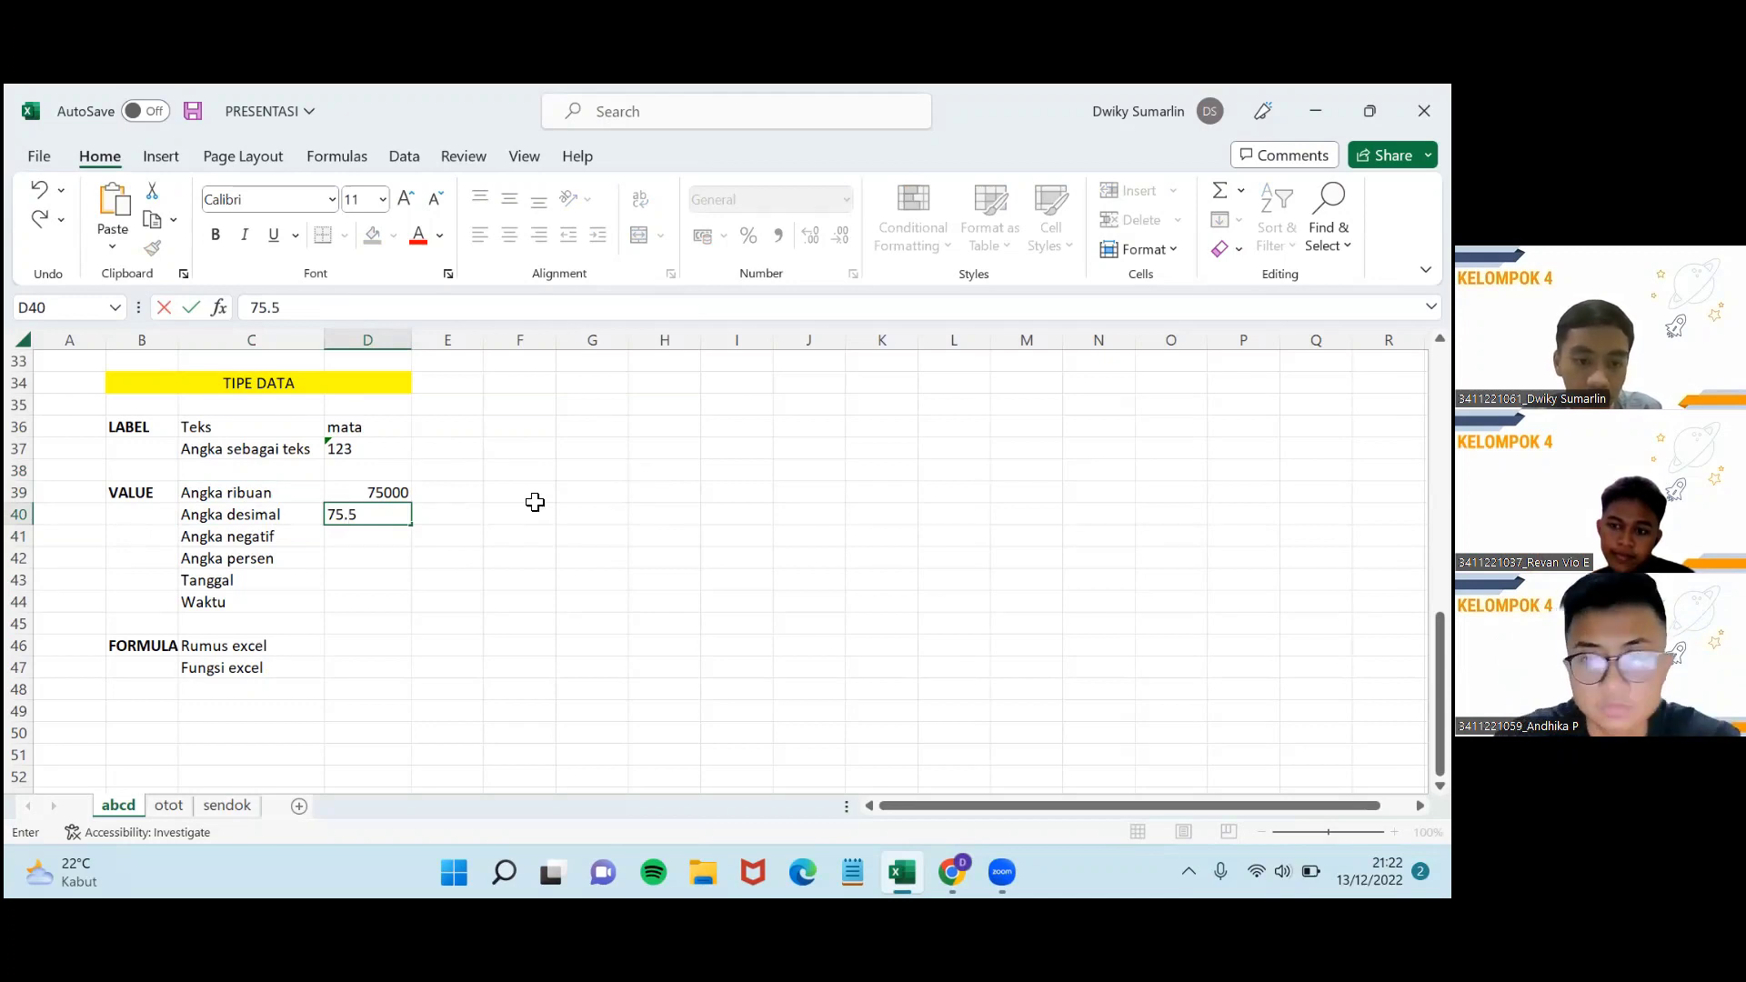
{"action": "key", "text": "Return"}
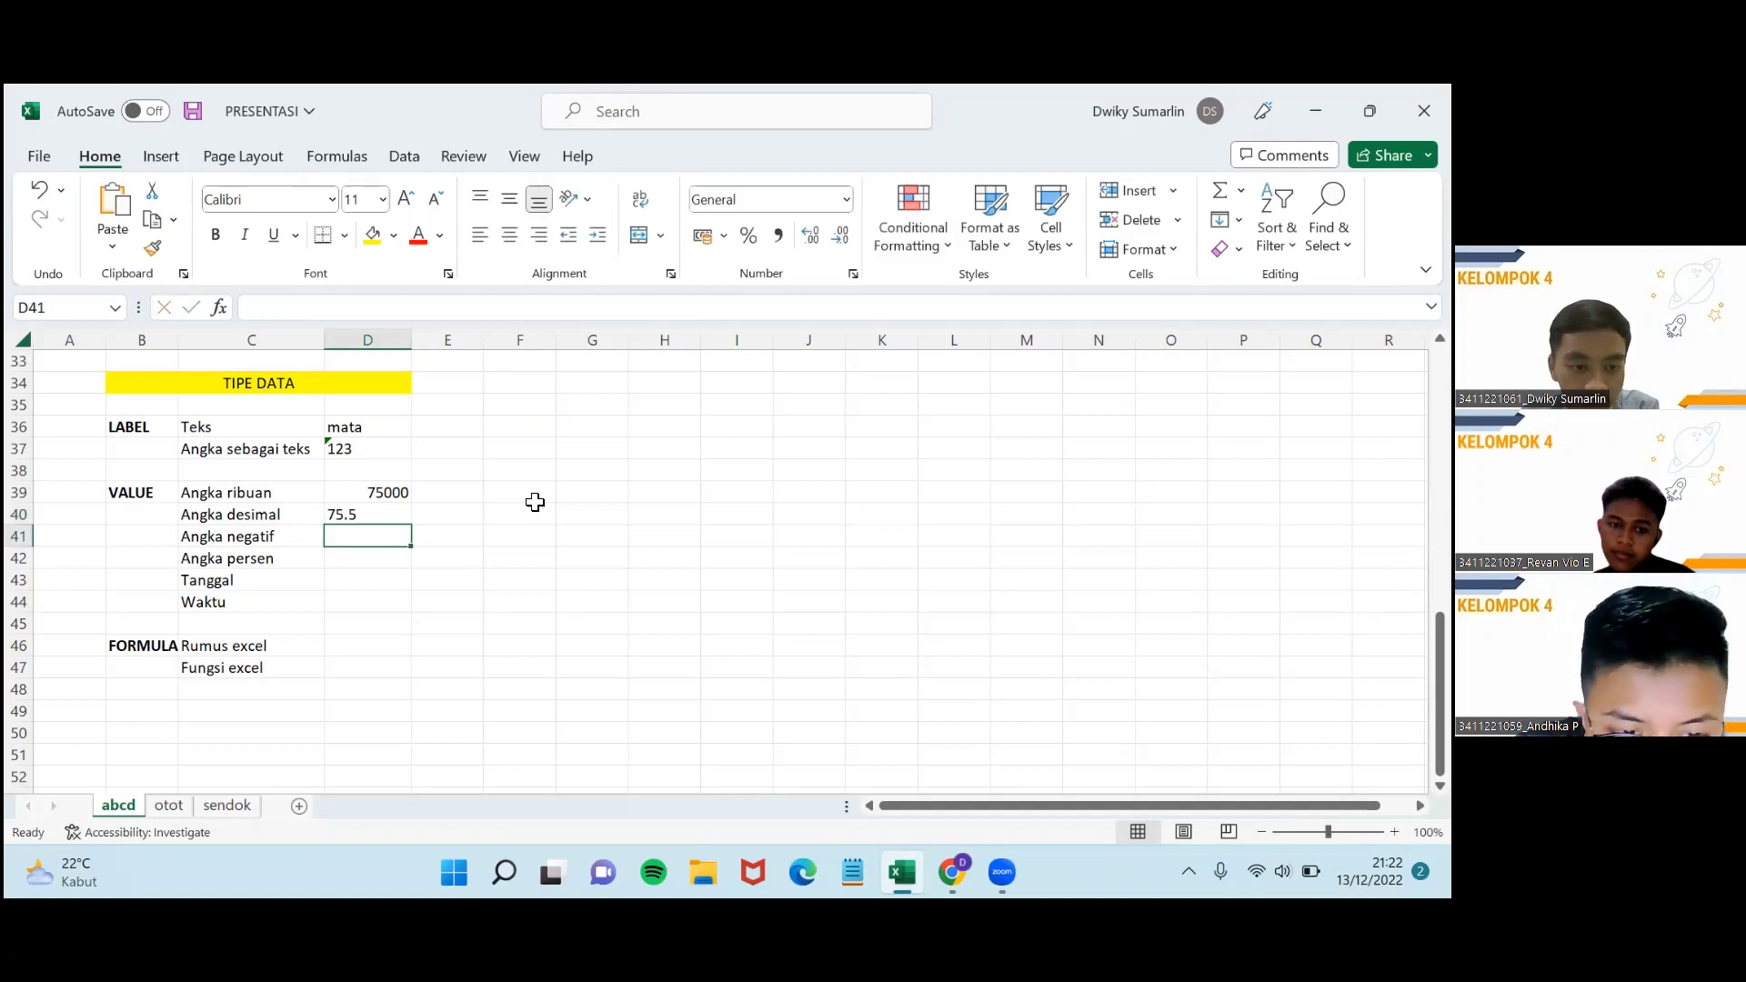
{"action": "left_click", "coordinate": [376, 522]}
{"action": "key", "text": "Return"}
{"action": "left_click", "coordinate": [380, 522]}
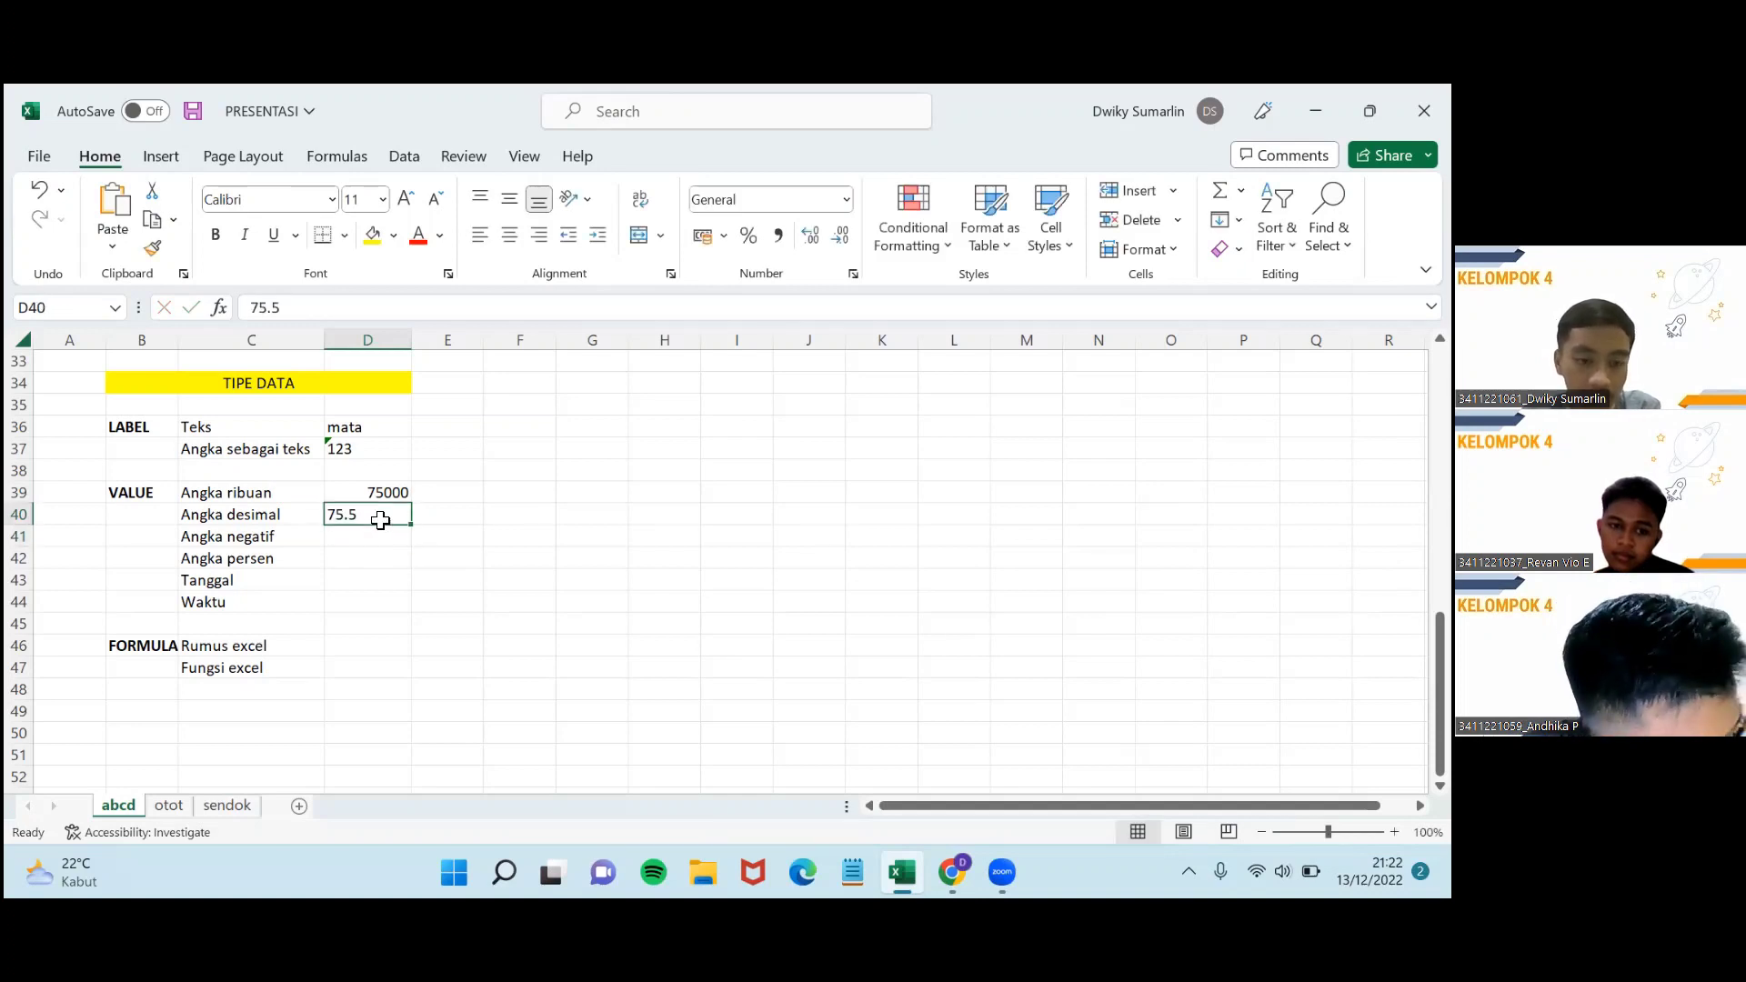
{"action": "key", "text": "BackSpace"}
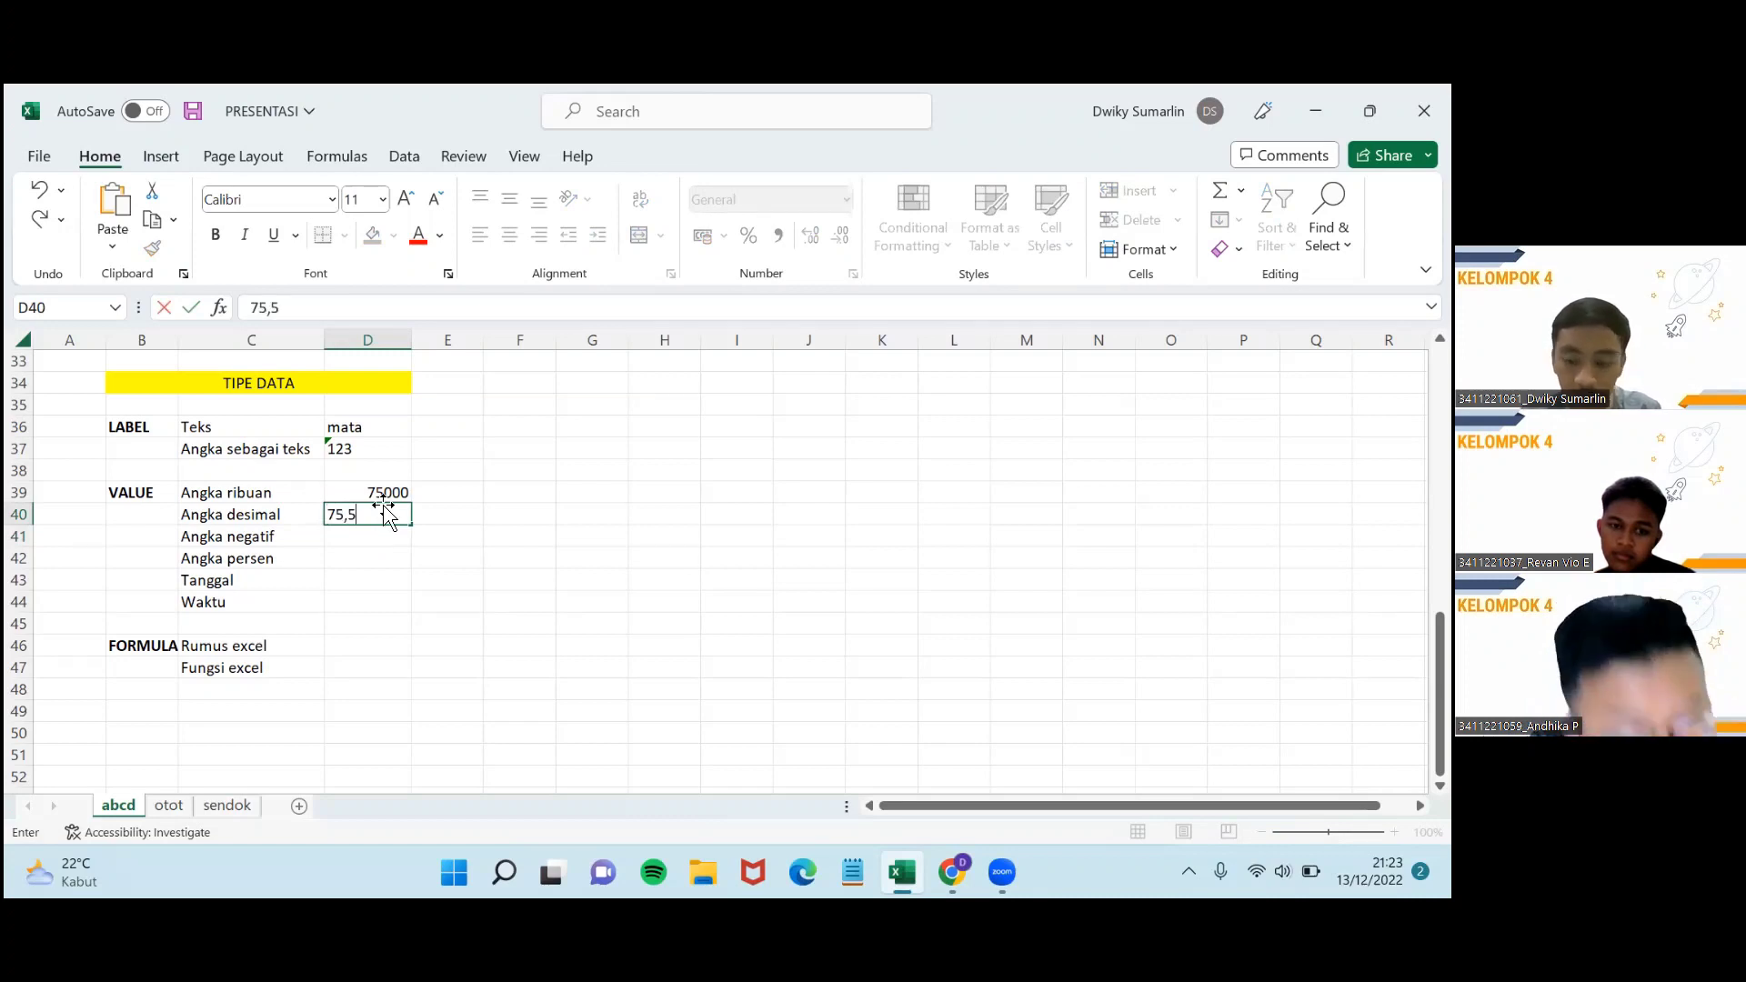
{"action": "key", "text": "Return"}
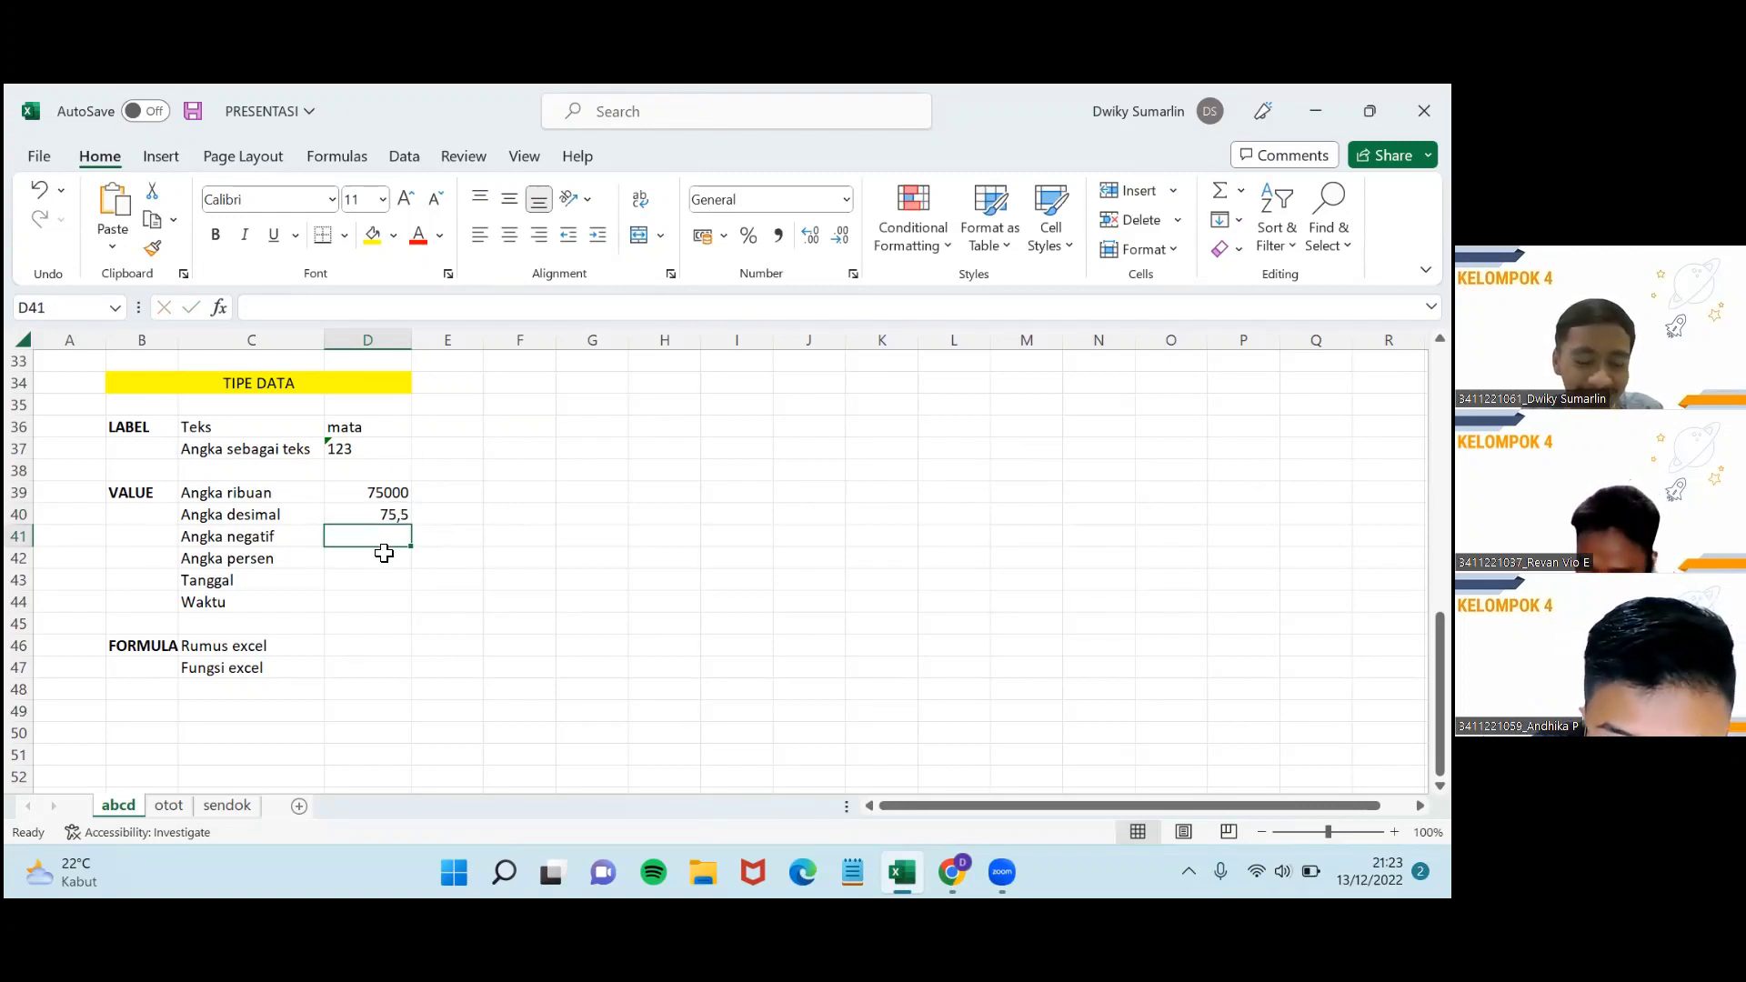
{"action": "left_click", "coordinate": [396, 519]}
Enter -34 beside Angka negatif and 23% beside Angka persen in column D.
{"action": "key", "text": "Return"}
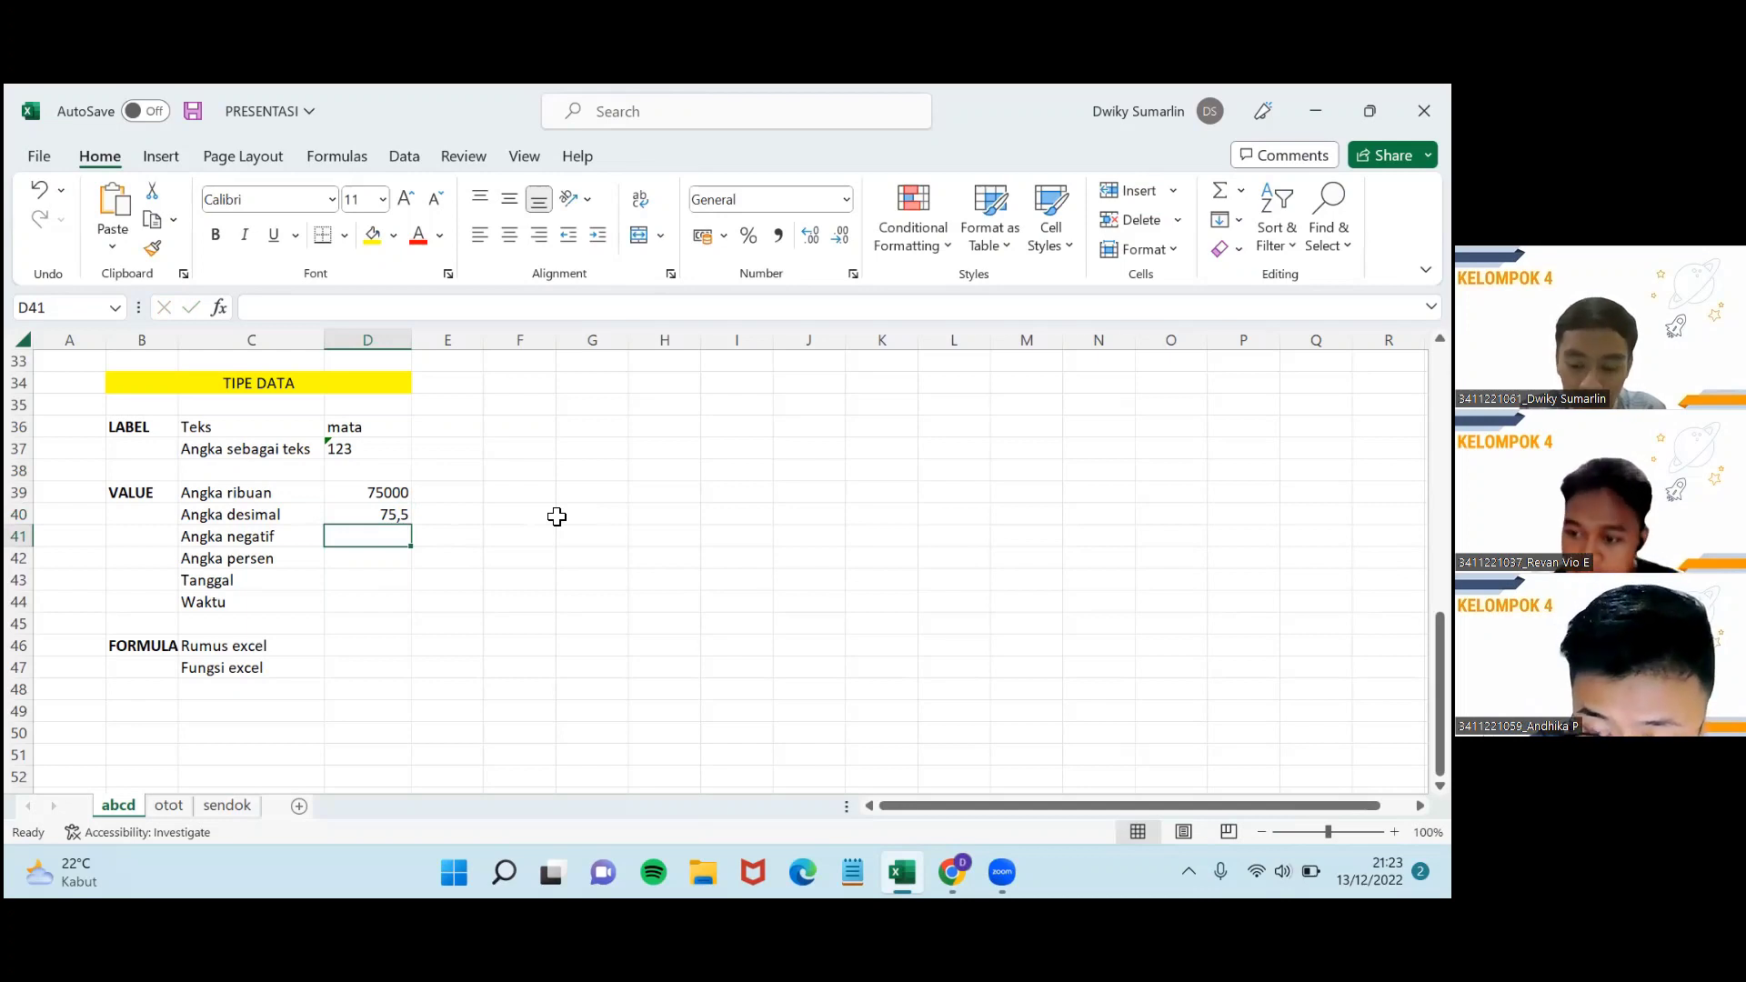
{"action": "type", "text": "-"}
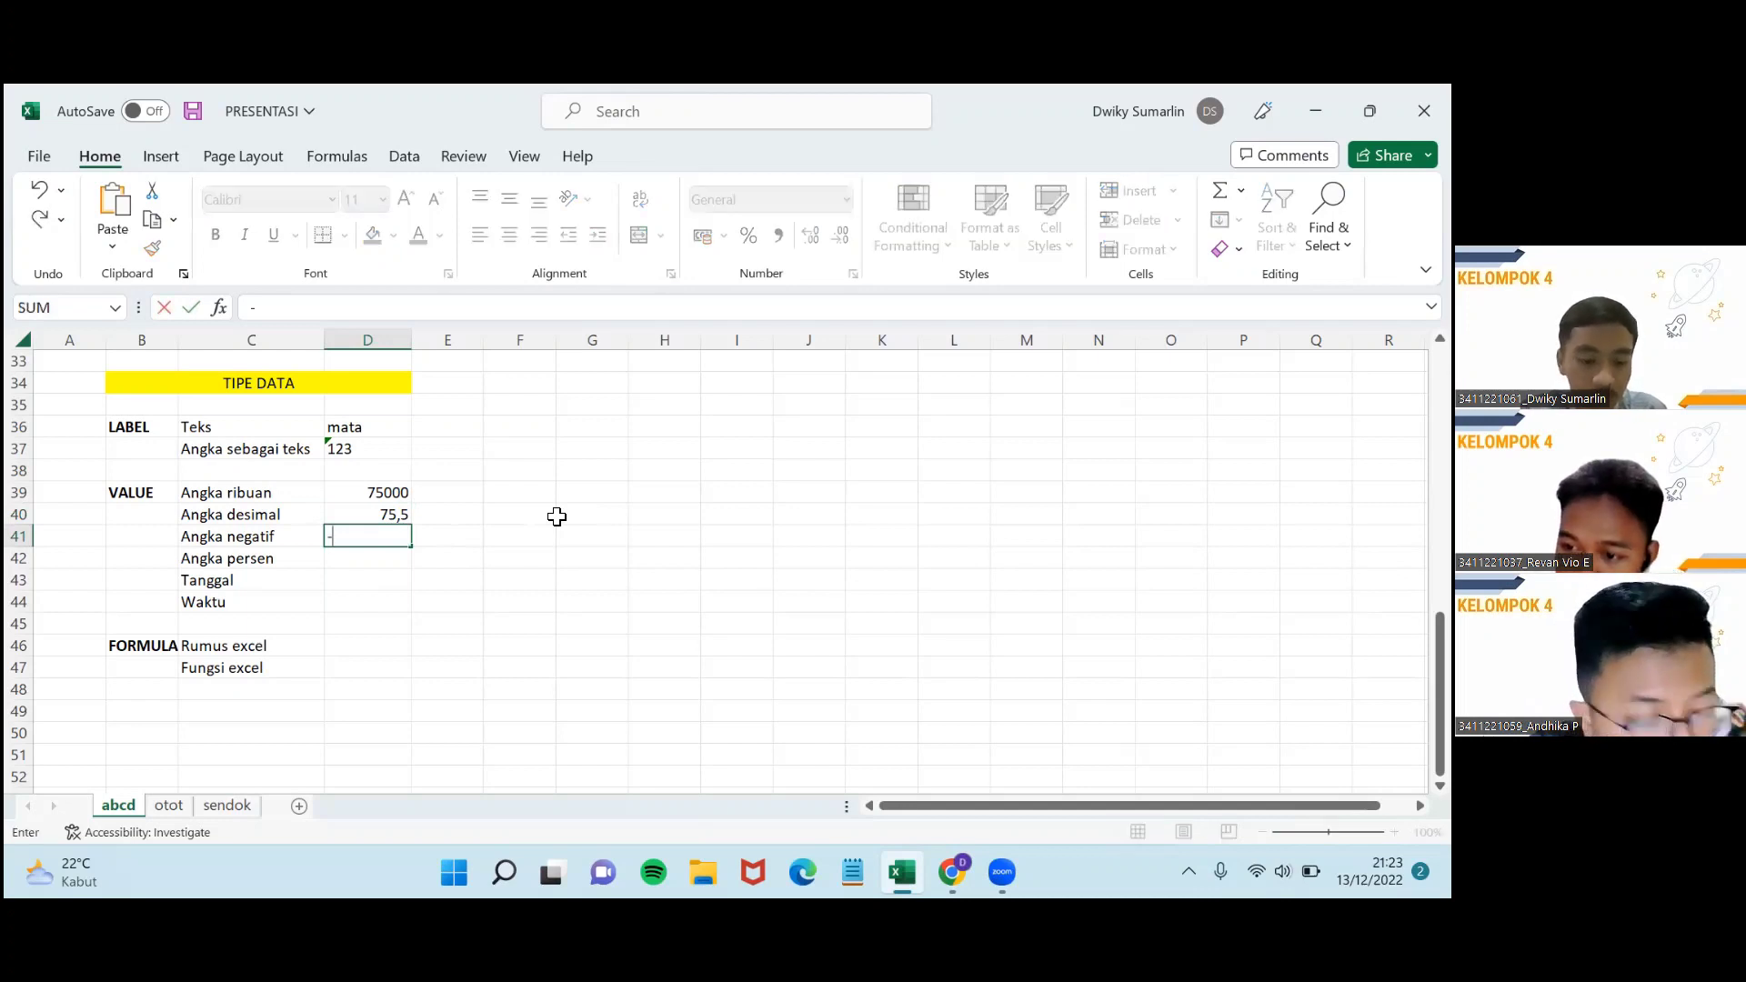
{"action": "type", "text": "34"}
{"action": "key", "text": "Return"}
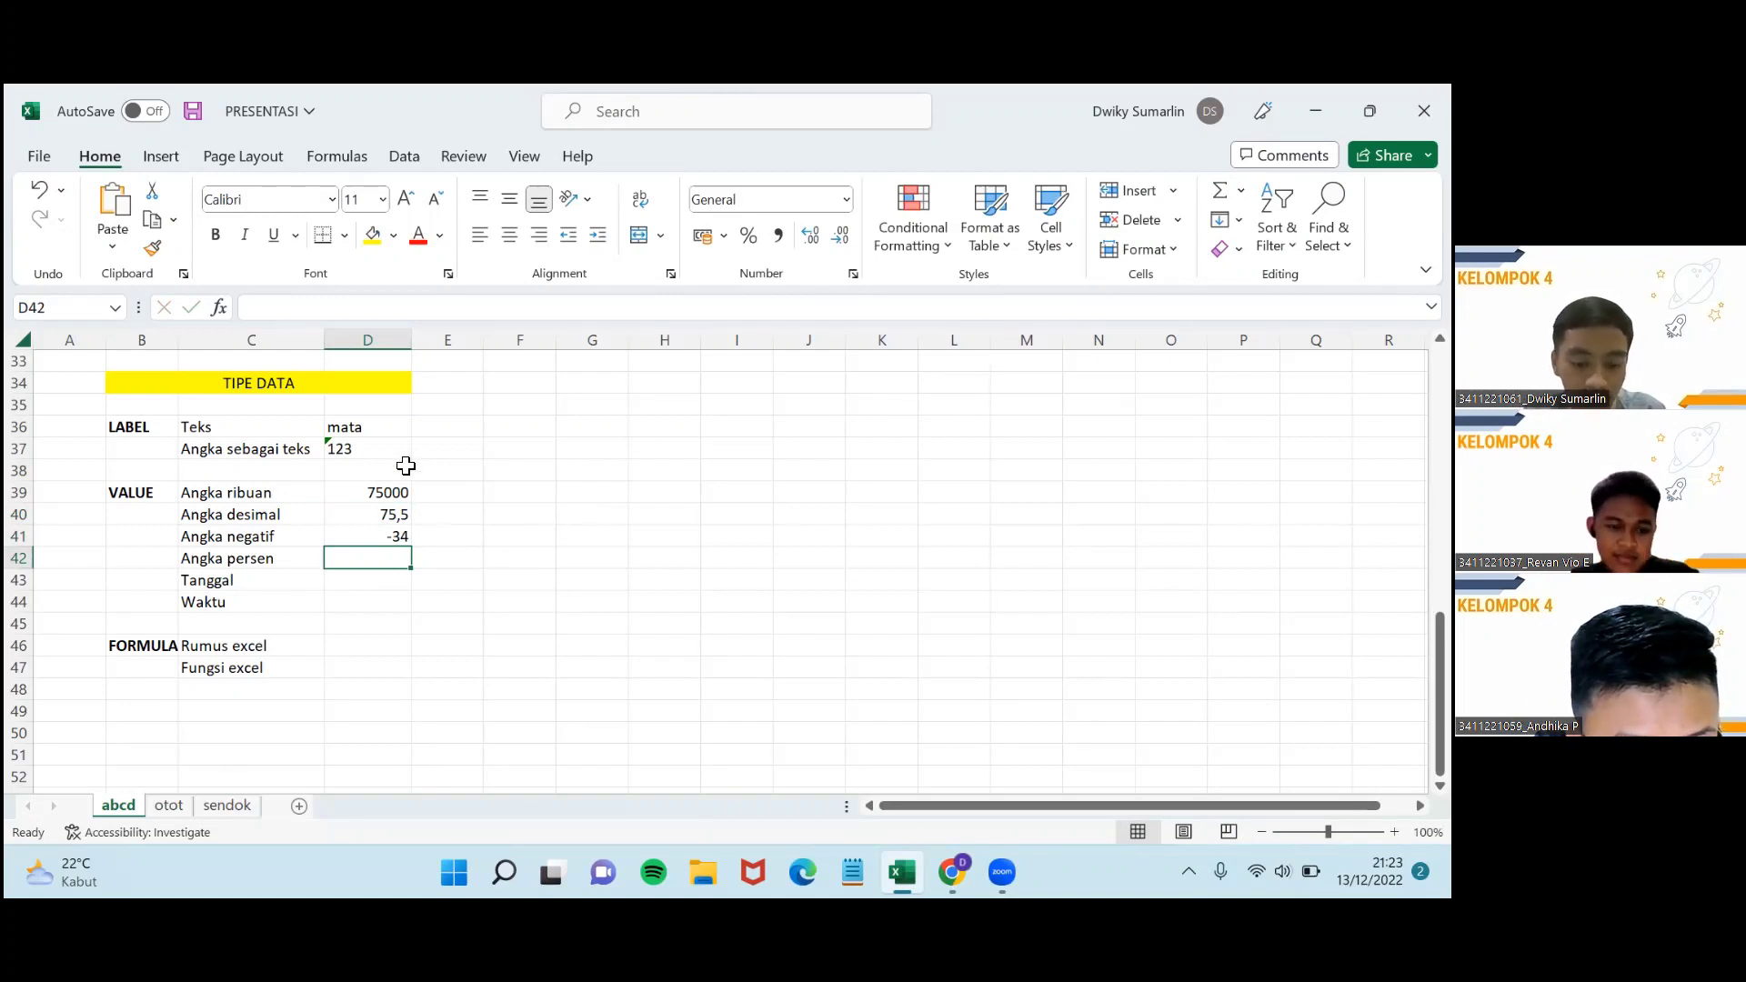
{"action": "type", "text": "23"}
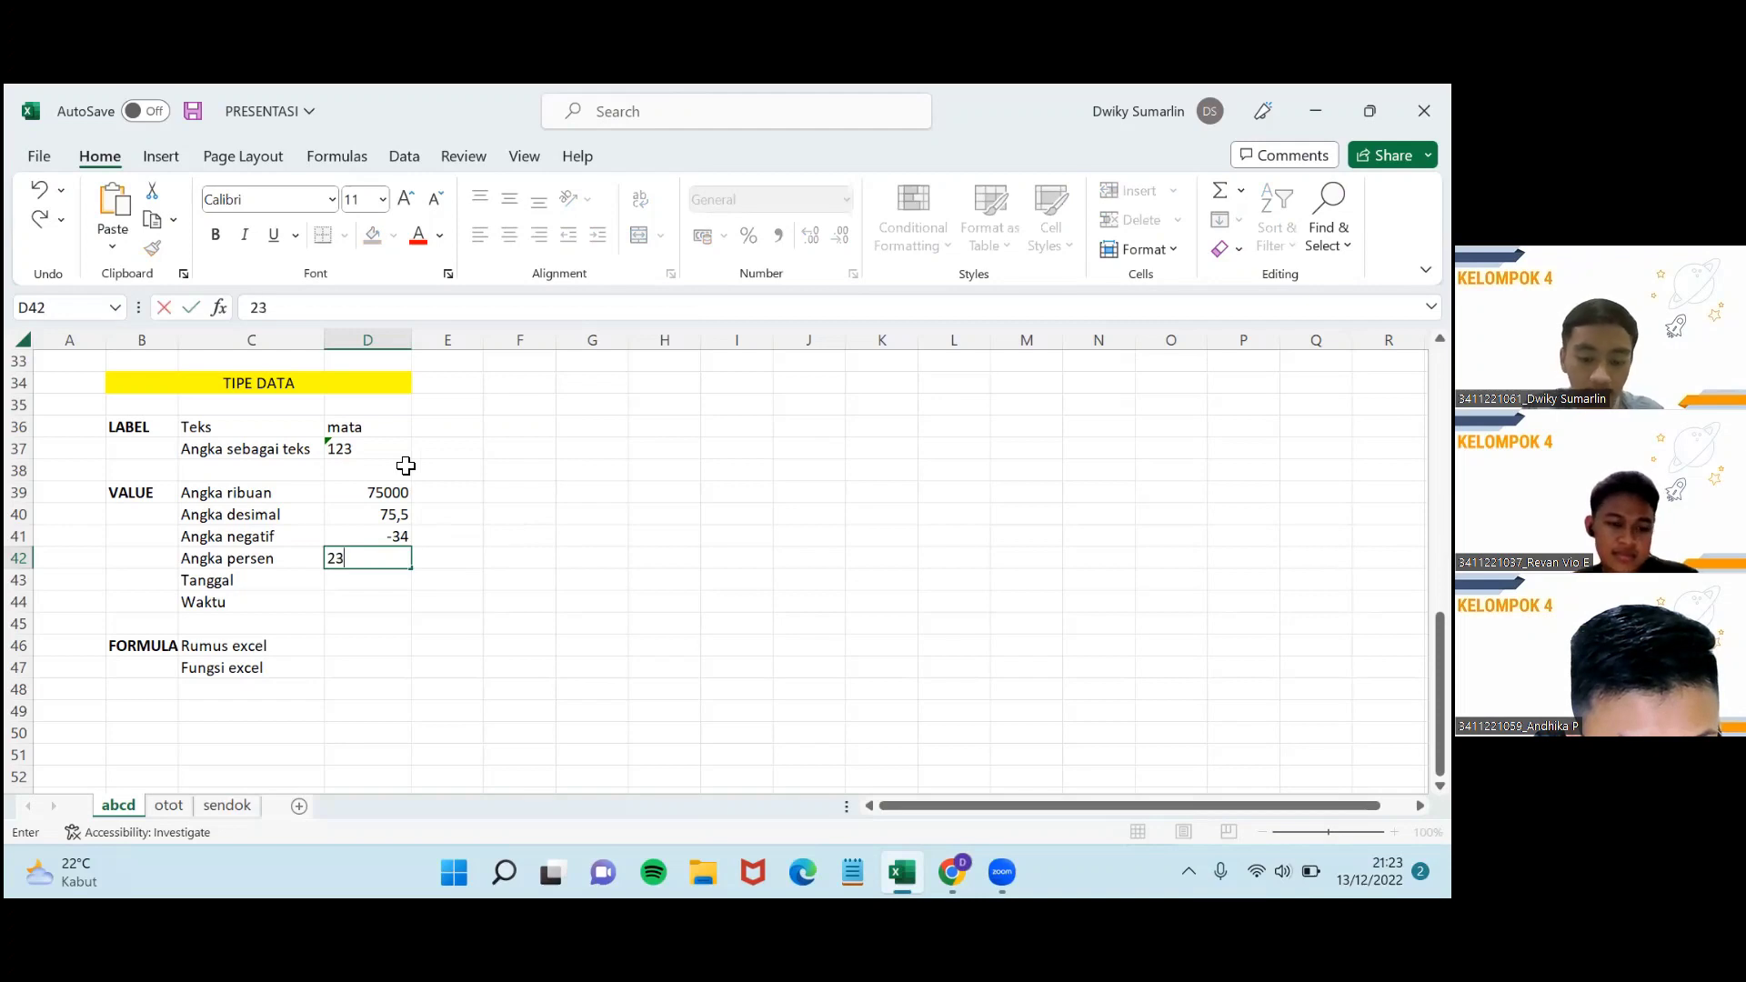
{"action": "type", "text": "%"}
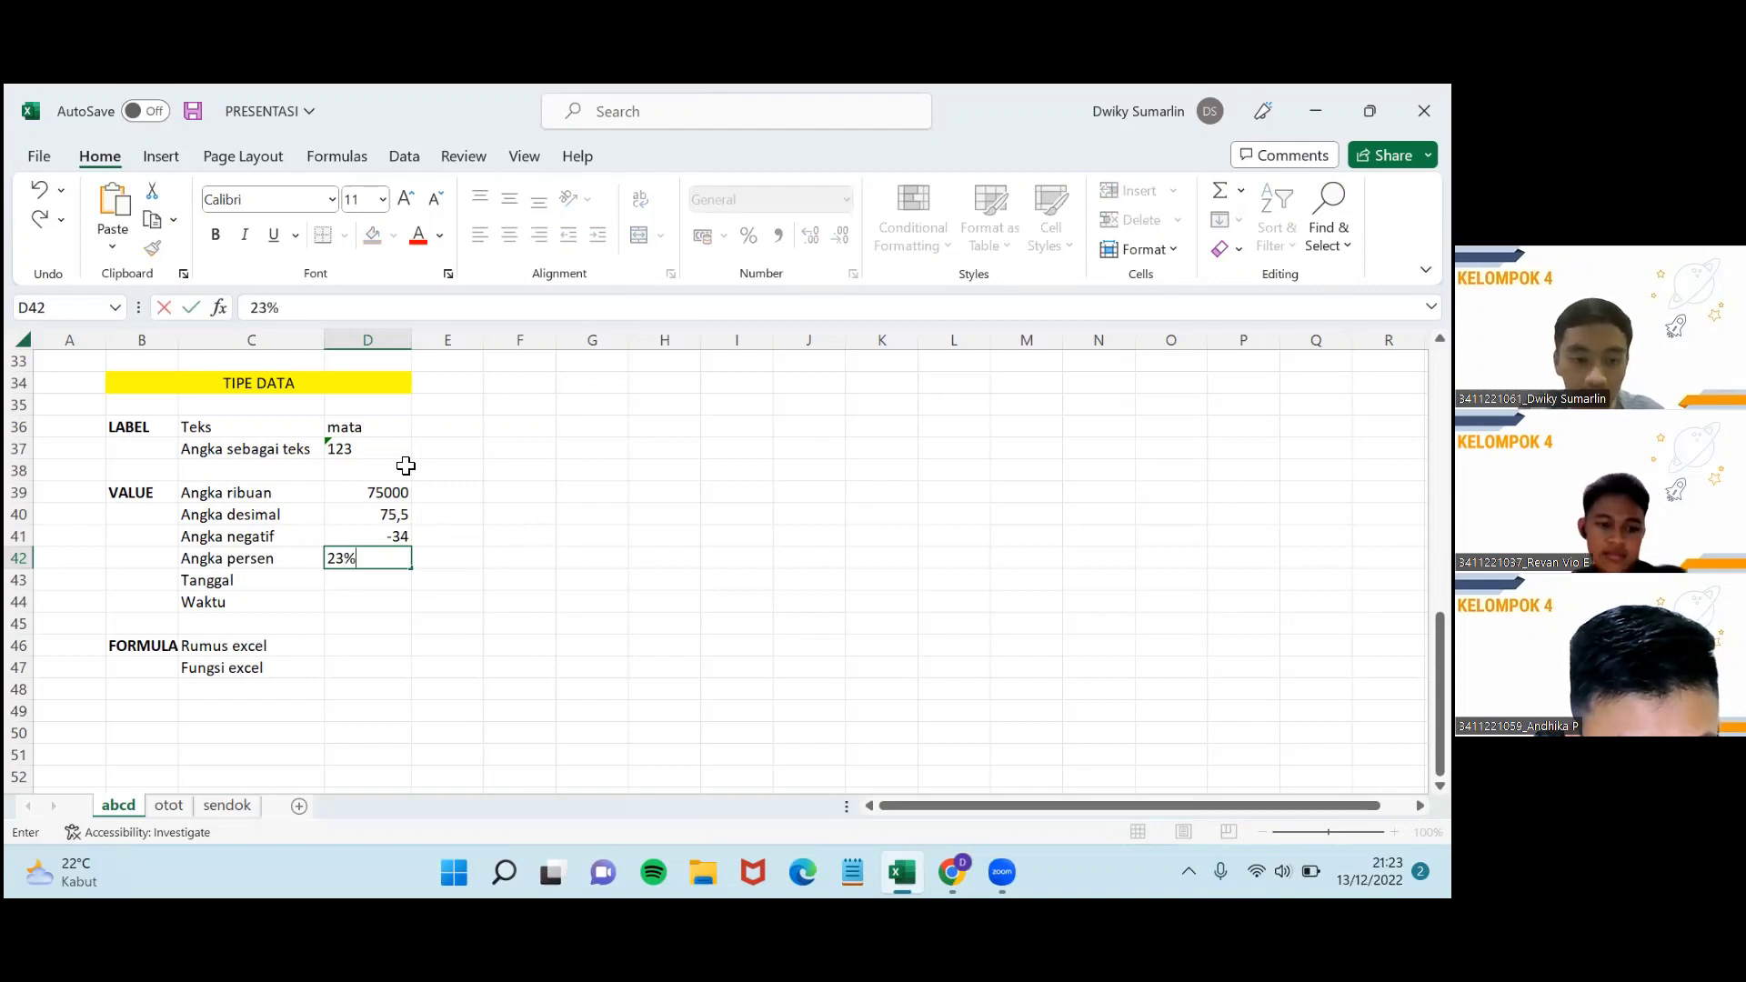
{"action": "key", "text": "Return"}
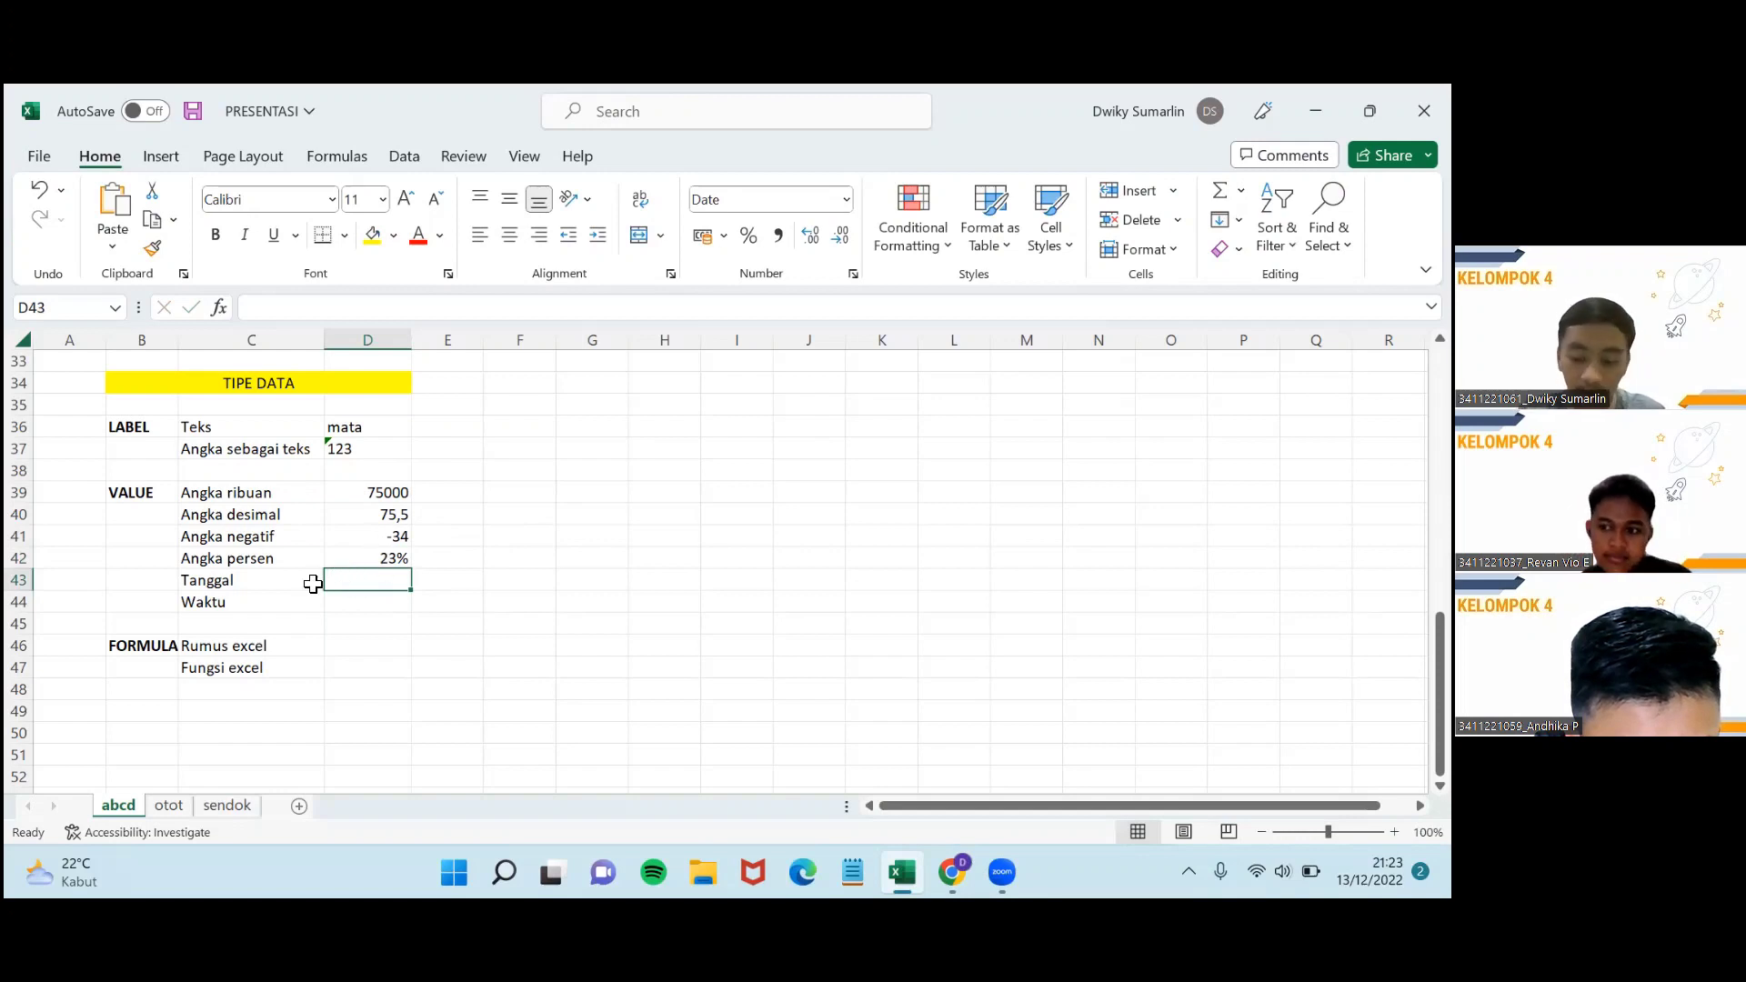
Enter the date 01/12/2022 in D43 for Tanggal and the time 5:30 in D44 for Waktu.
{"action": "key", "text": "alt"}
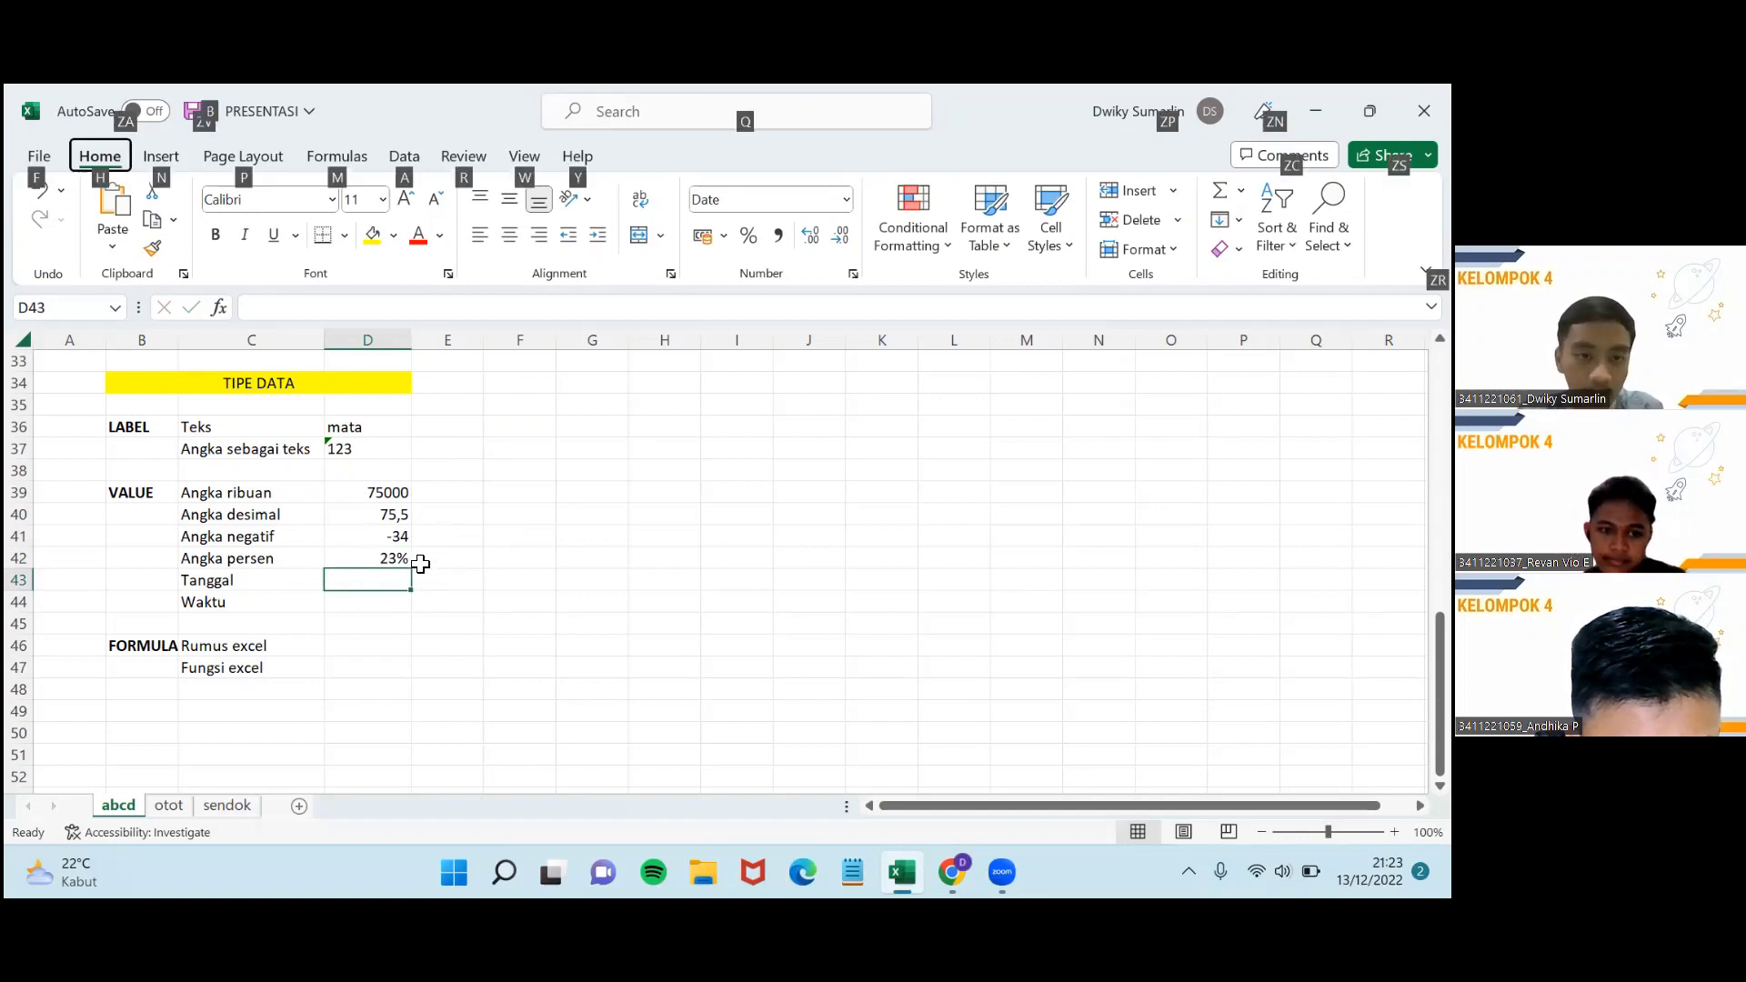
{"action": "left_click", "coordinate": [519, 514]}
{"action": "left_click", "coordinate": [366, 582]}
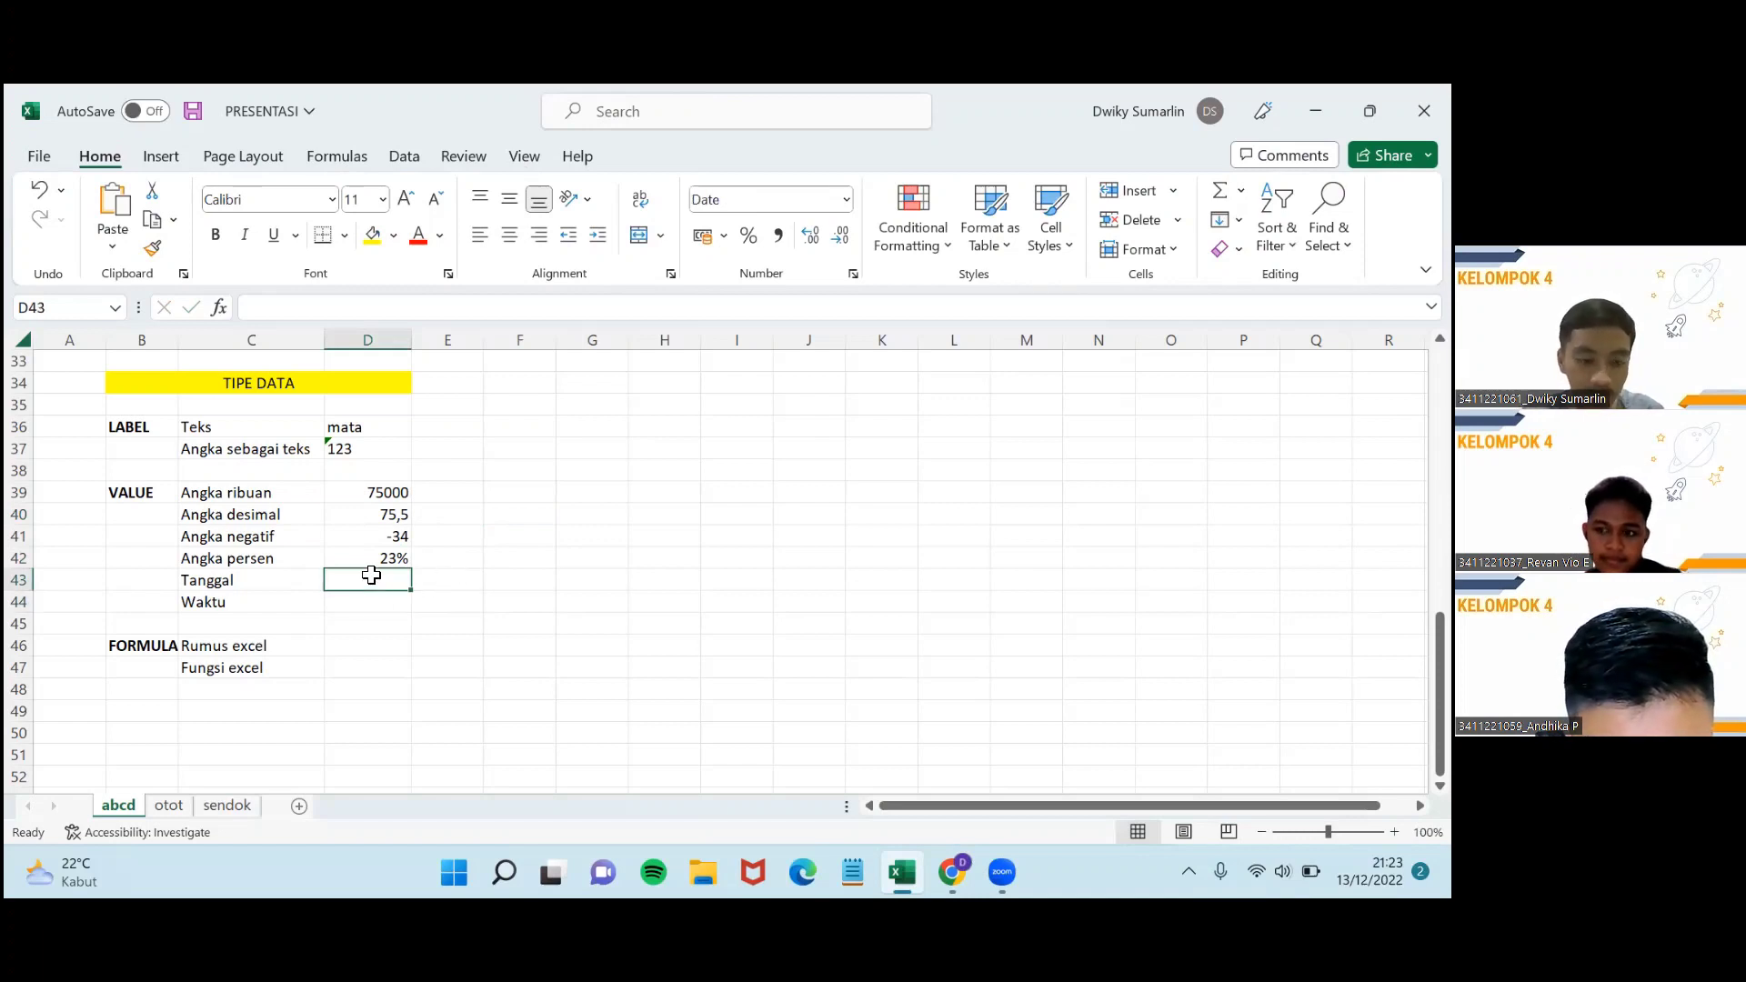
{"action": "type", "text": "01"}
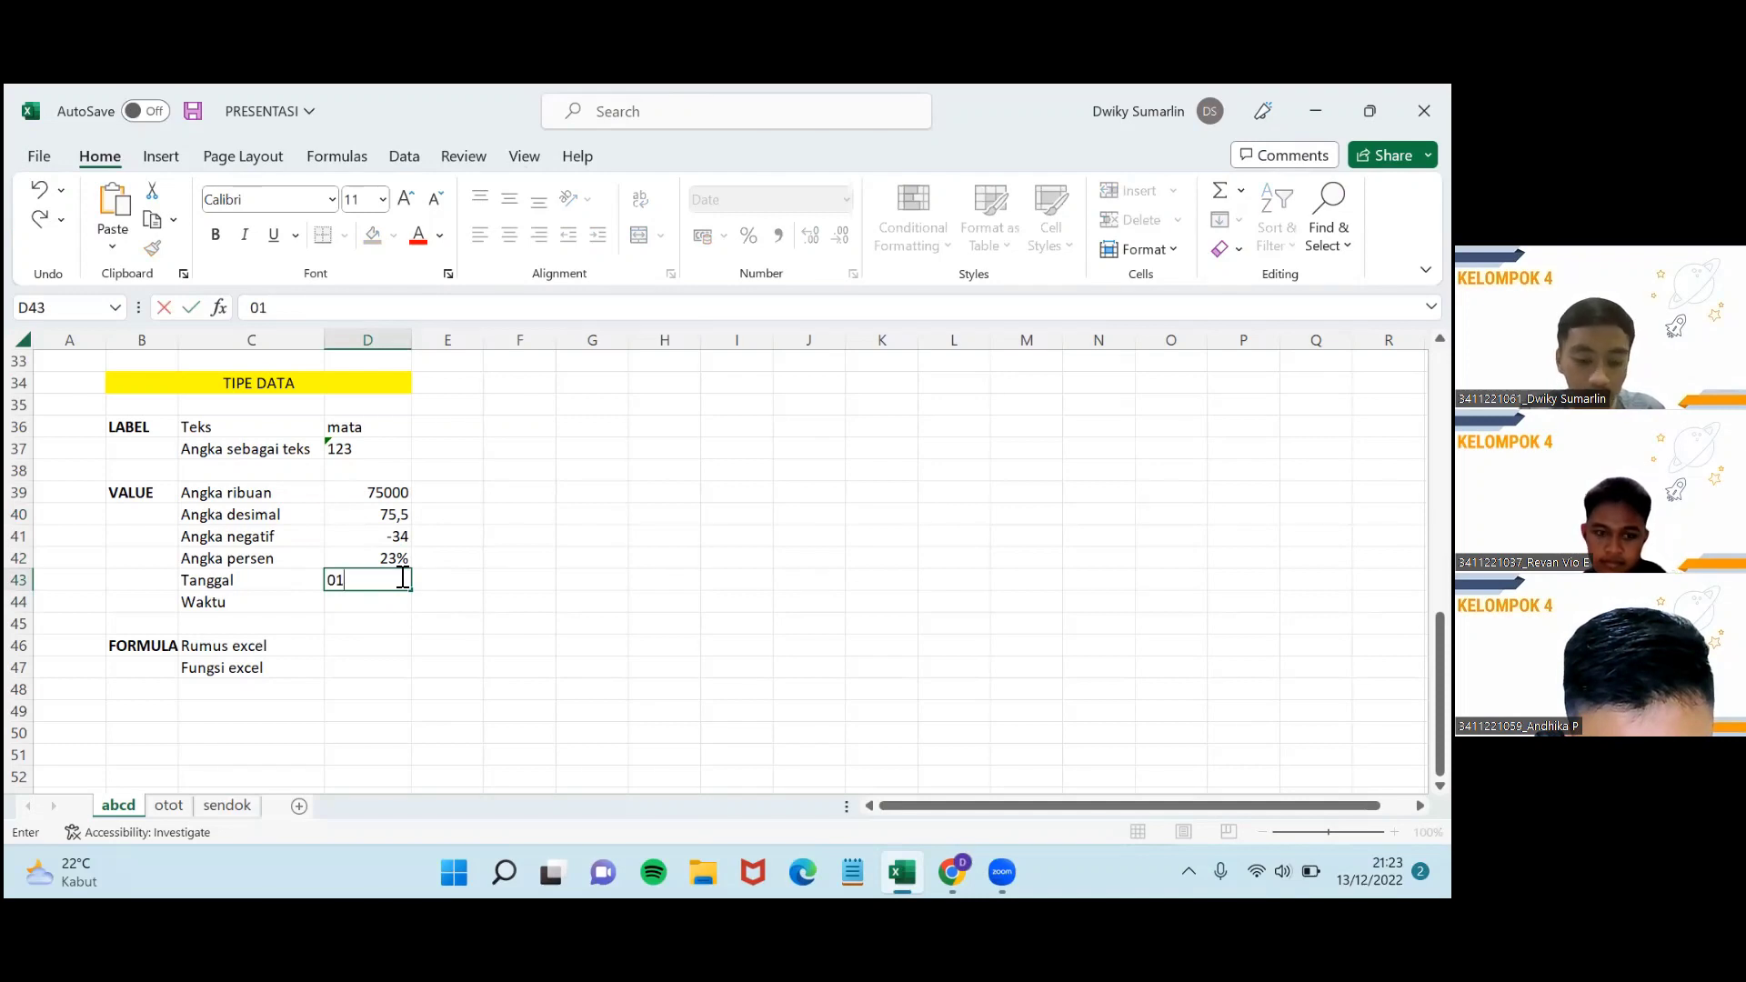
{"action": "type", "text": "/12"}
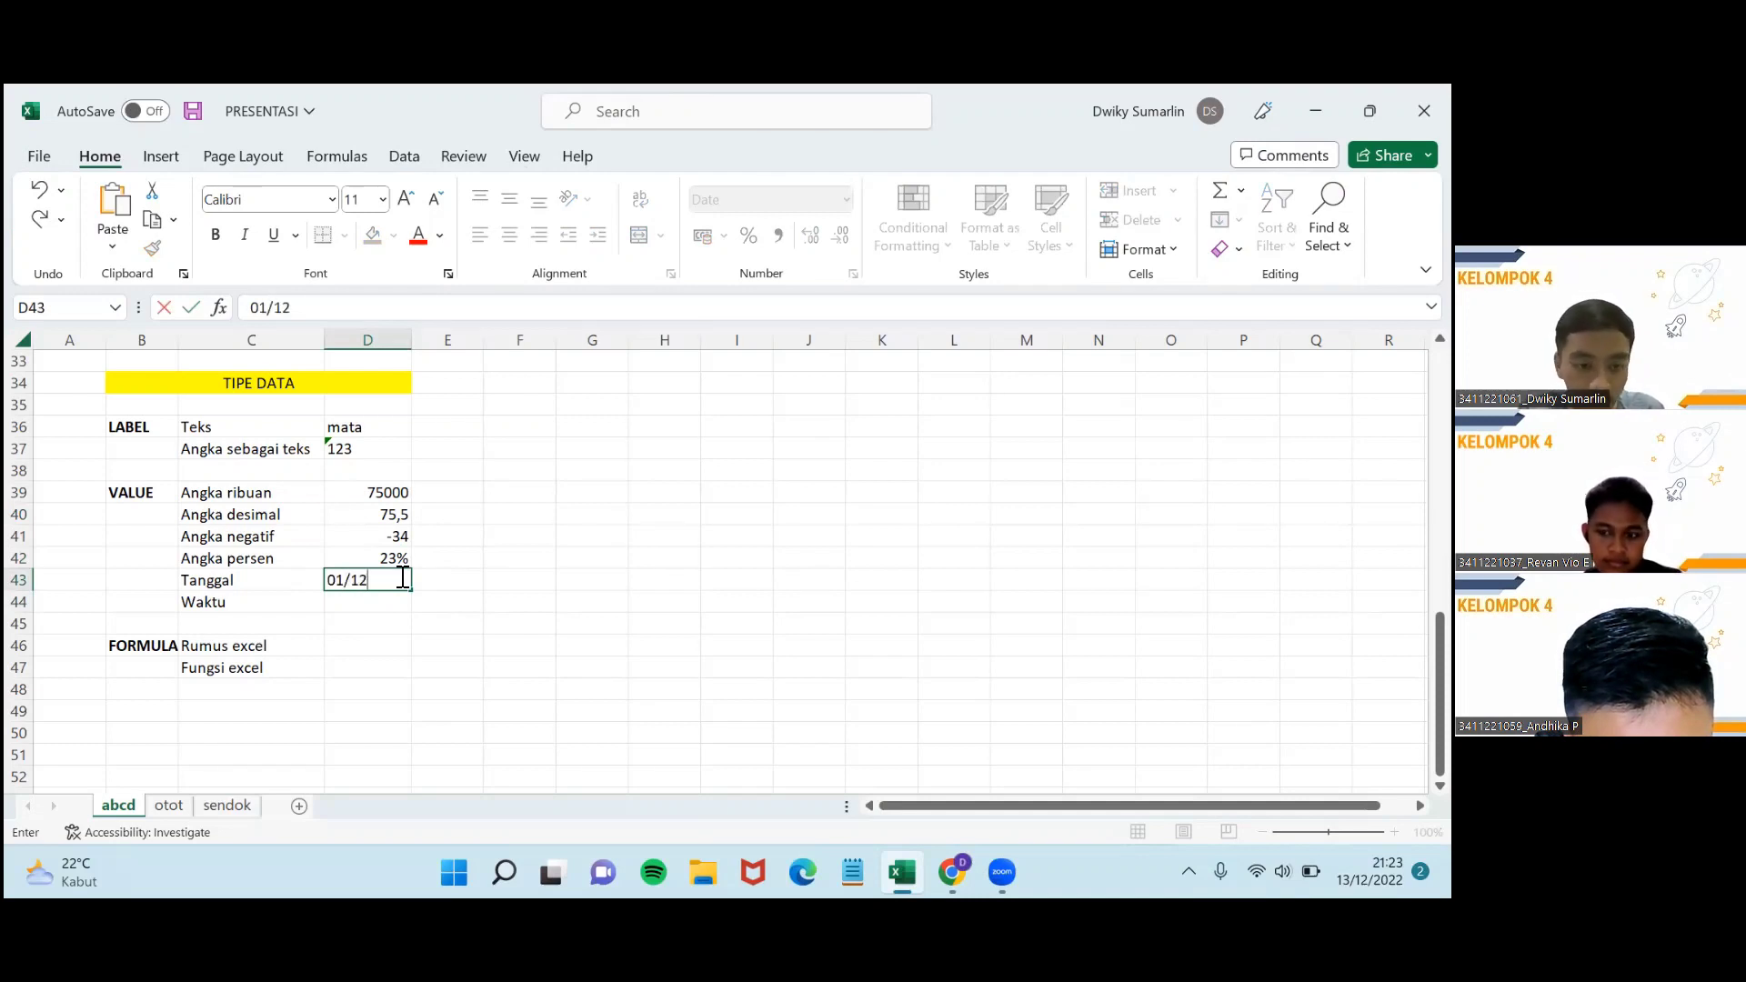
{"action": "type", "text": "/2022"}
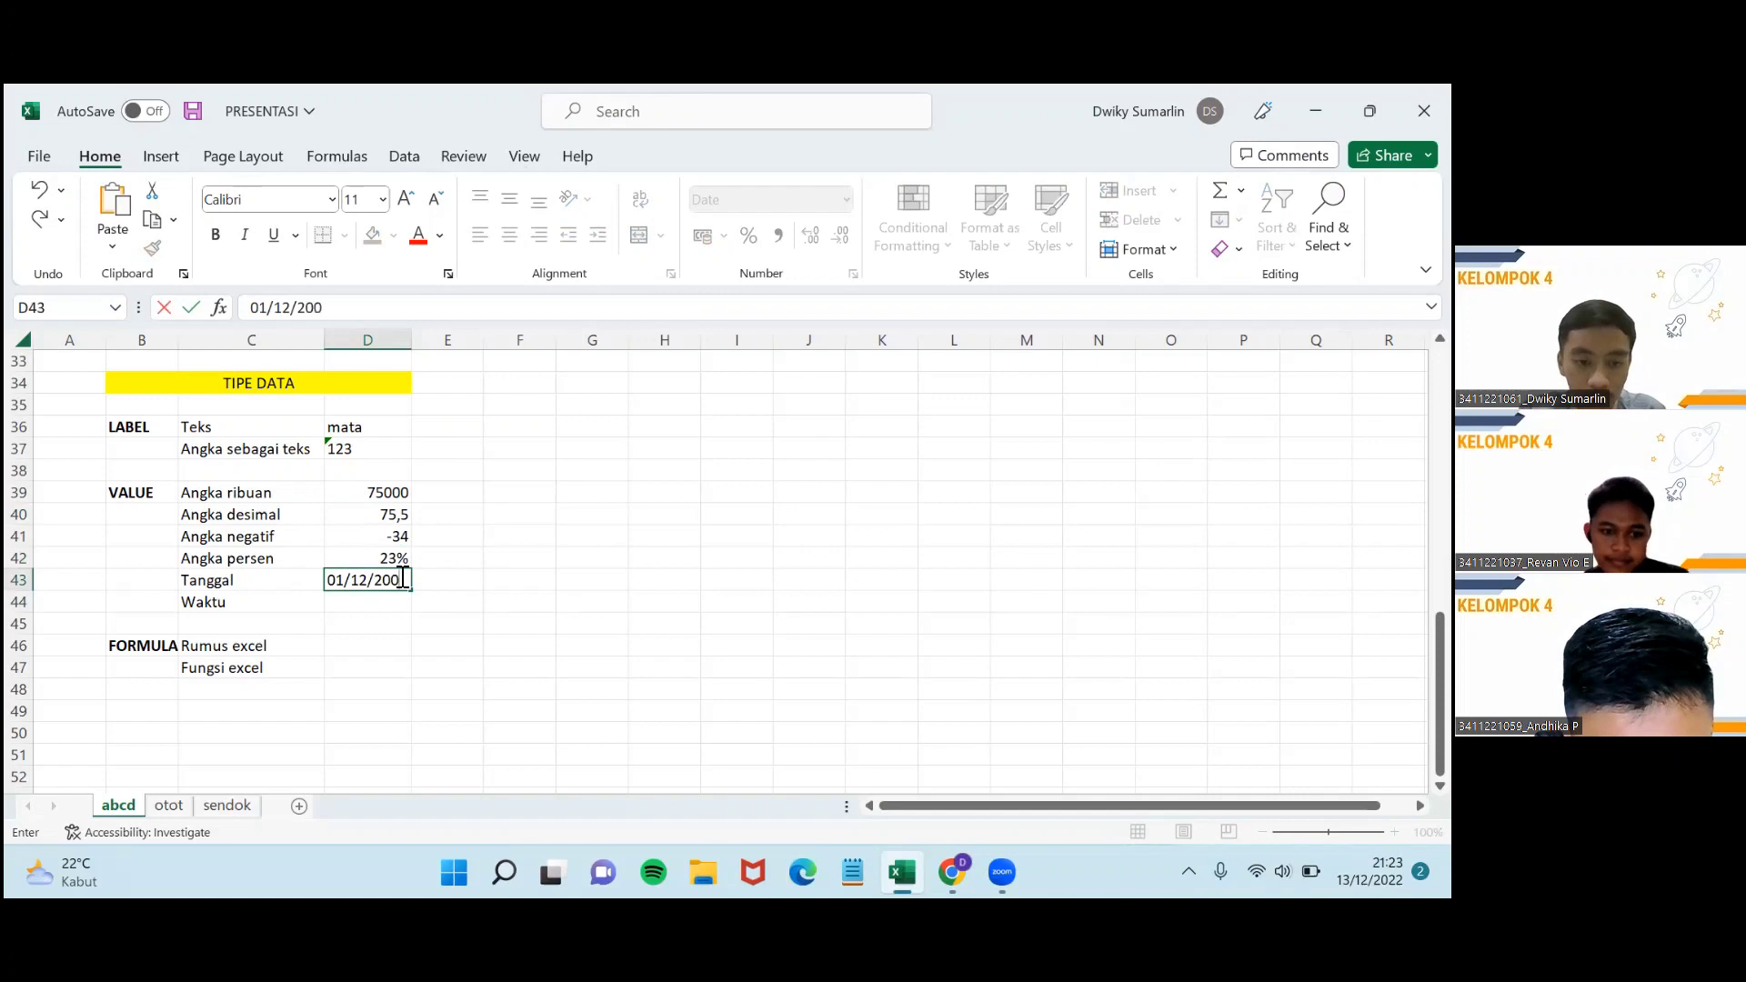
{"action": "key", "text": "Return"}
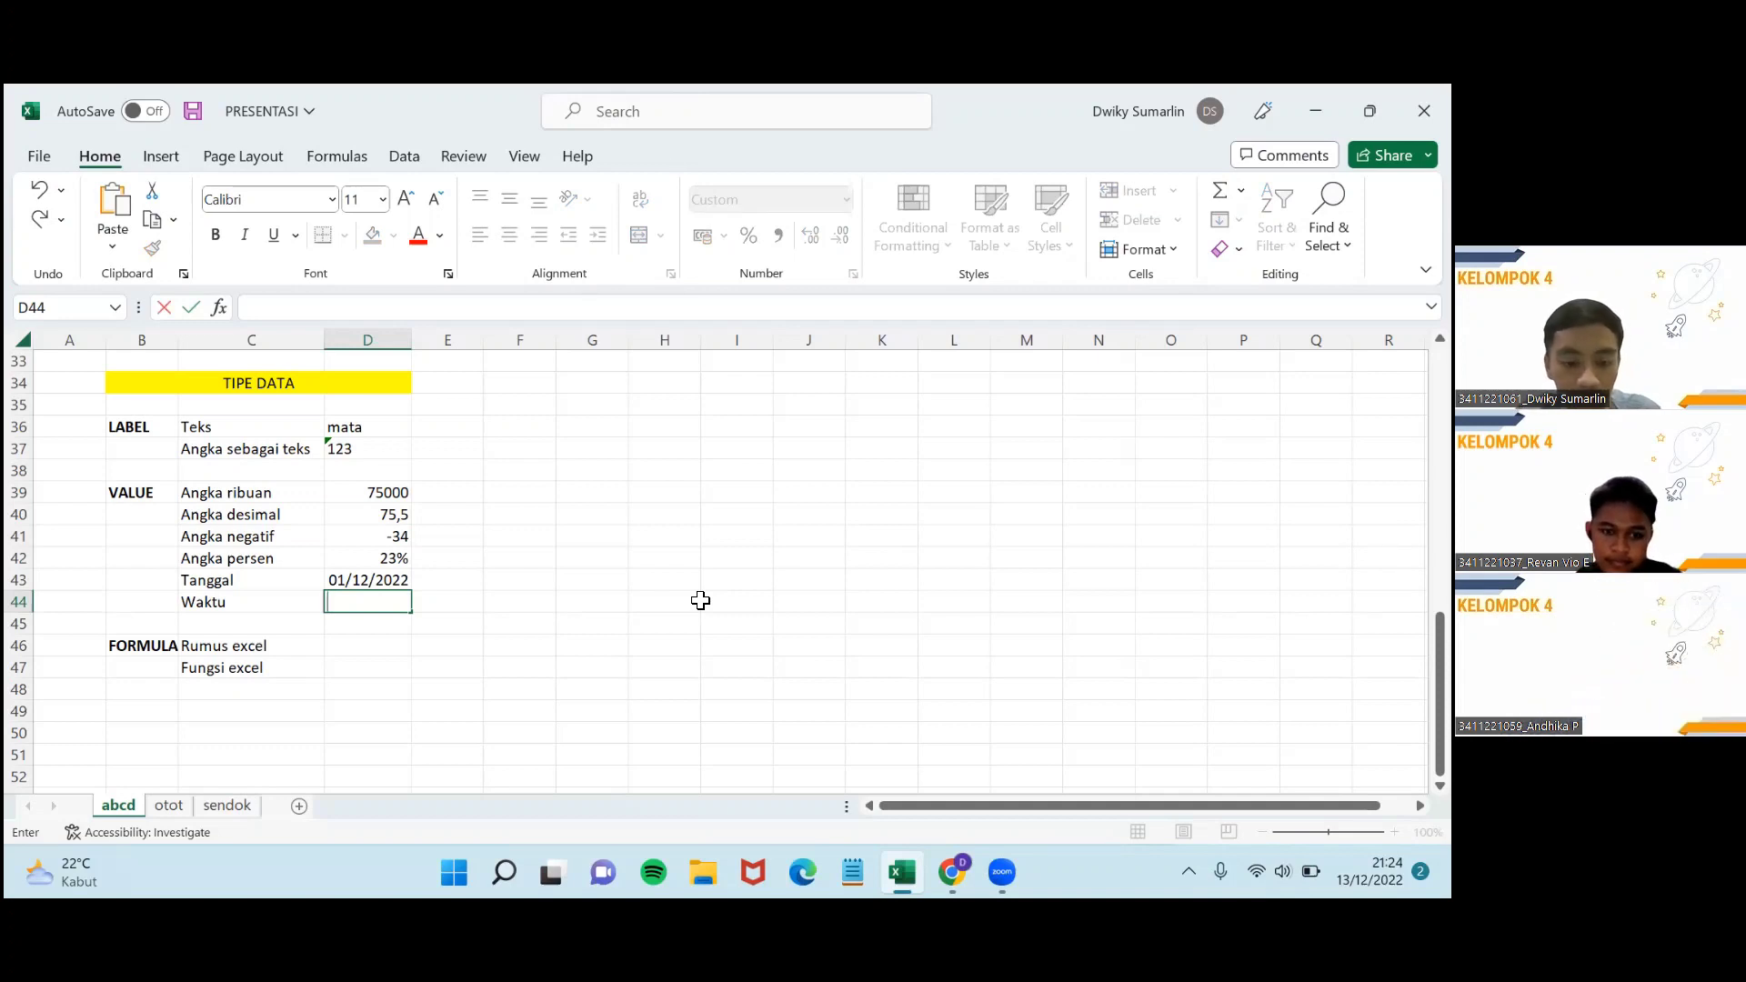
{"action": "type", "text": "5:30"}
{"action": "key", "text": "Return"}
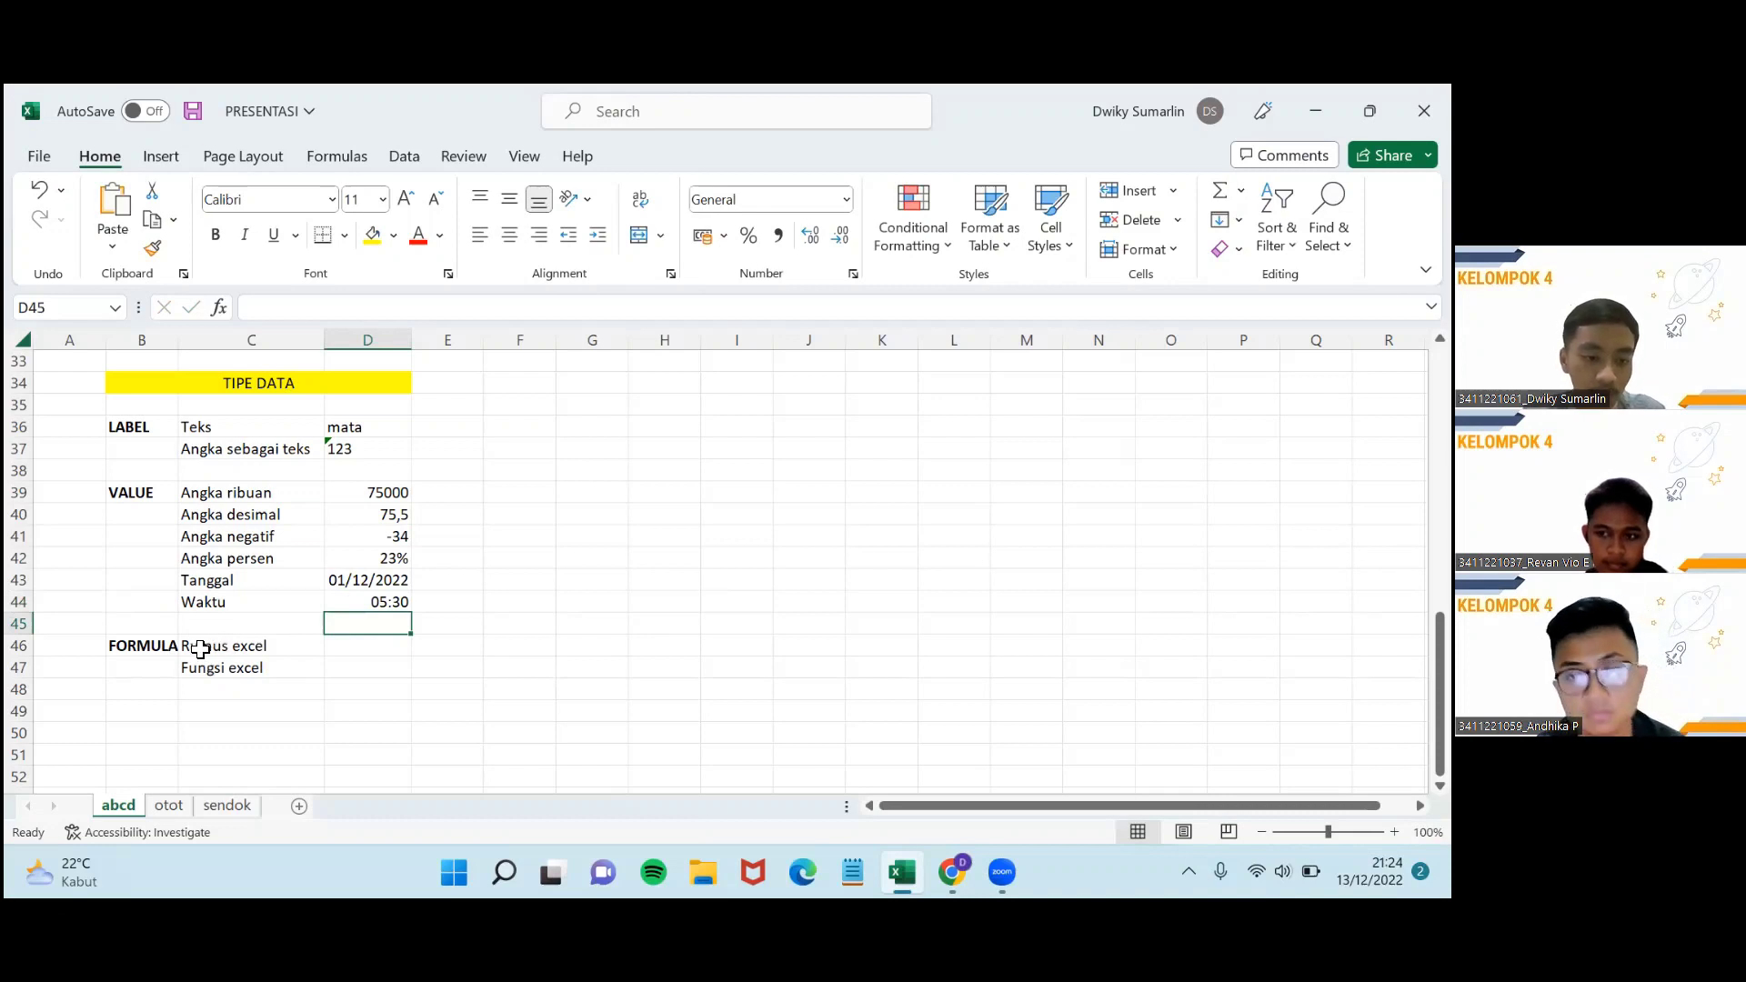
Enter the formula =(35+5+10) in D46 beside Rumus excel so it shows 50.
{"action": "left_click", "coordinate": [364, 643]}
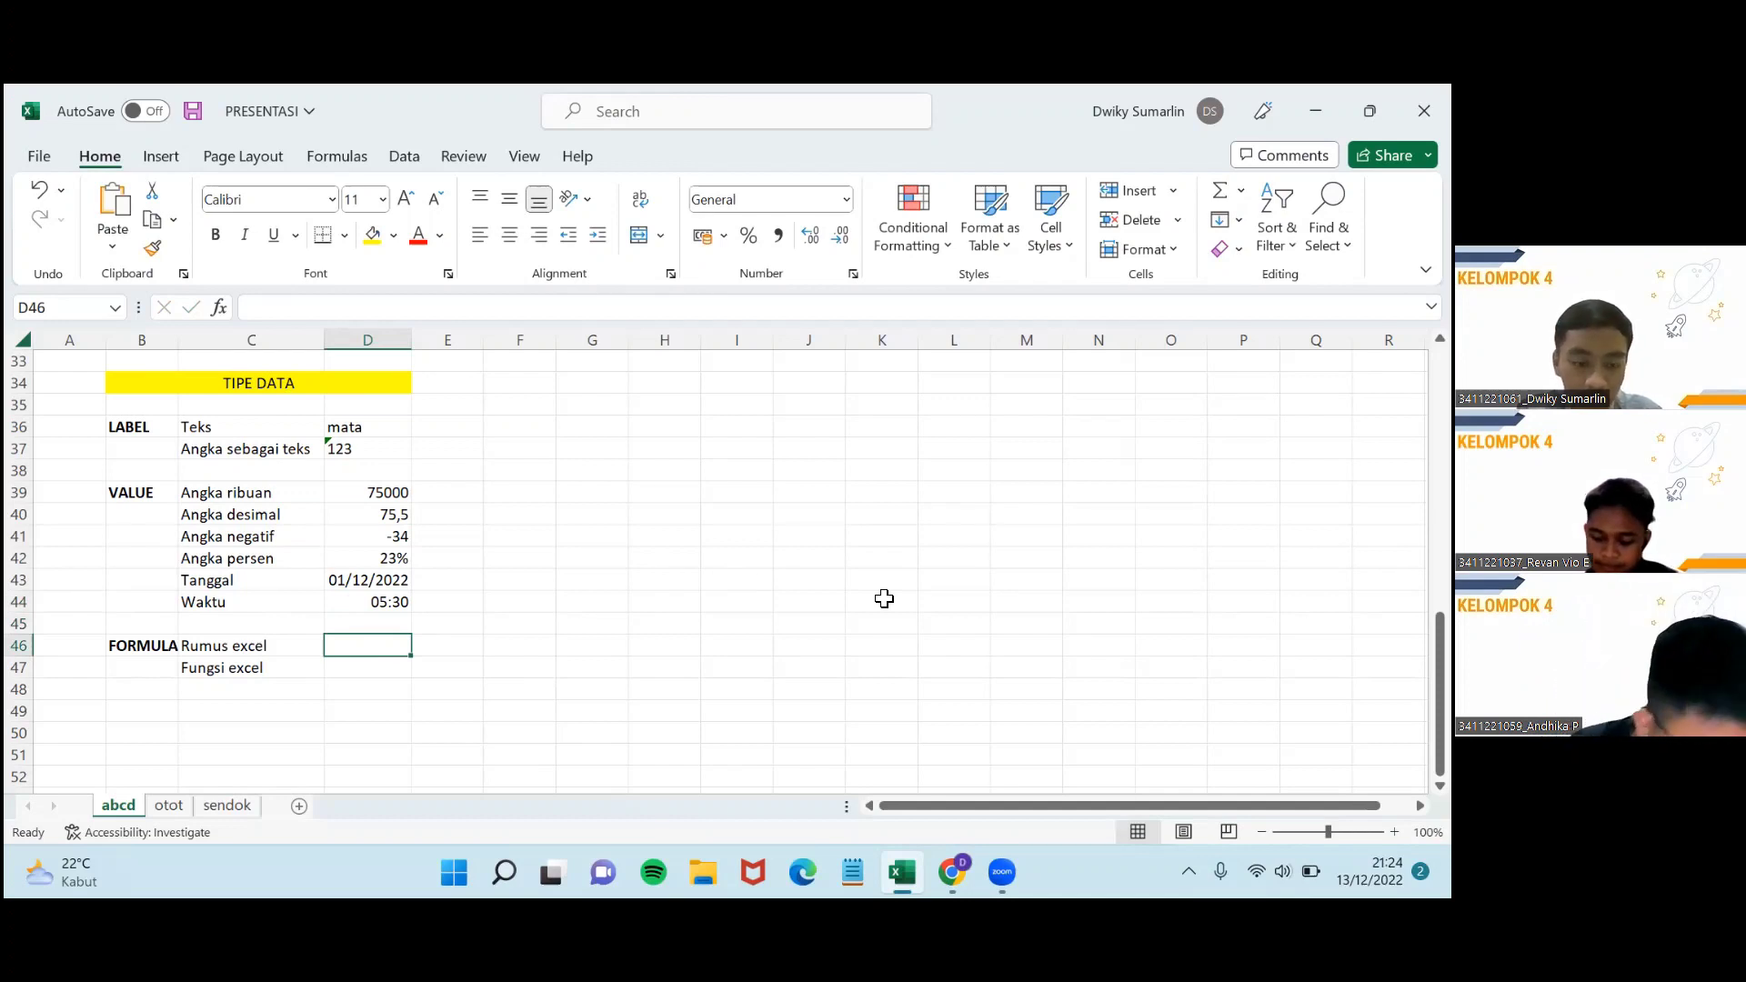
{"action": "type", "text": "="}
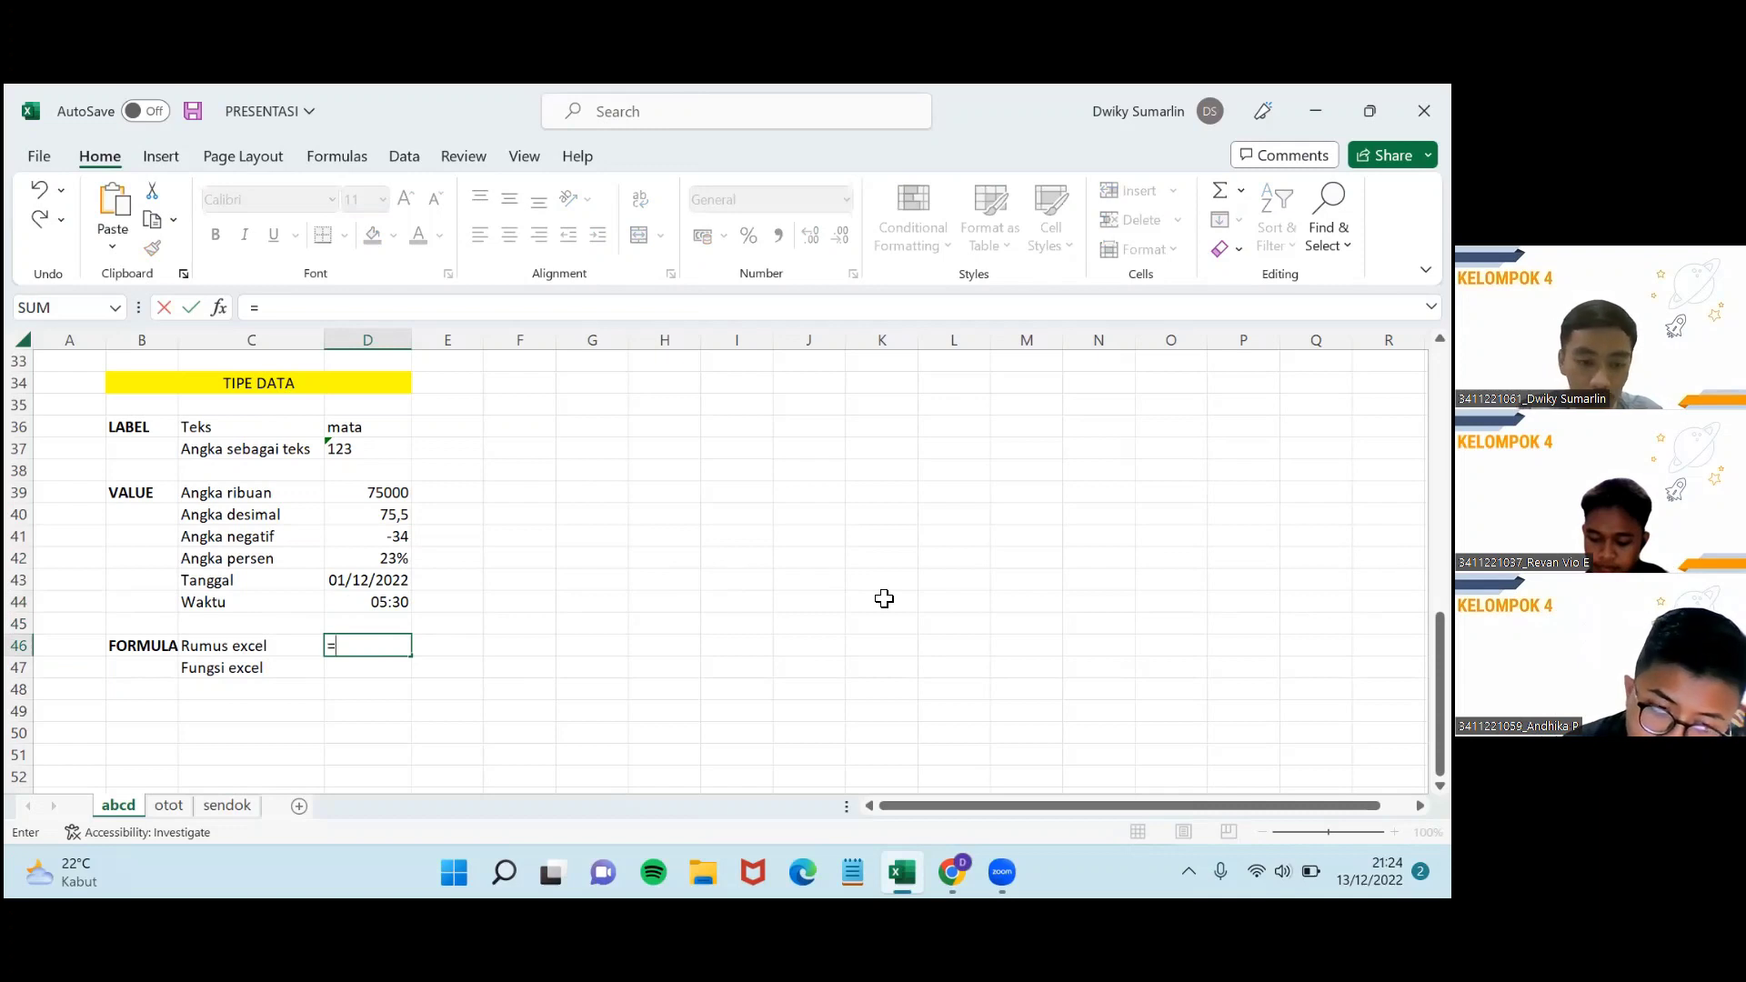
{"action": "type", "text": "(35+5+10"}
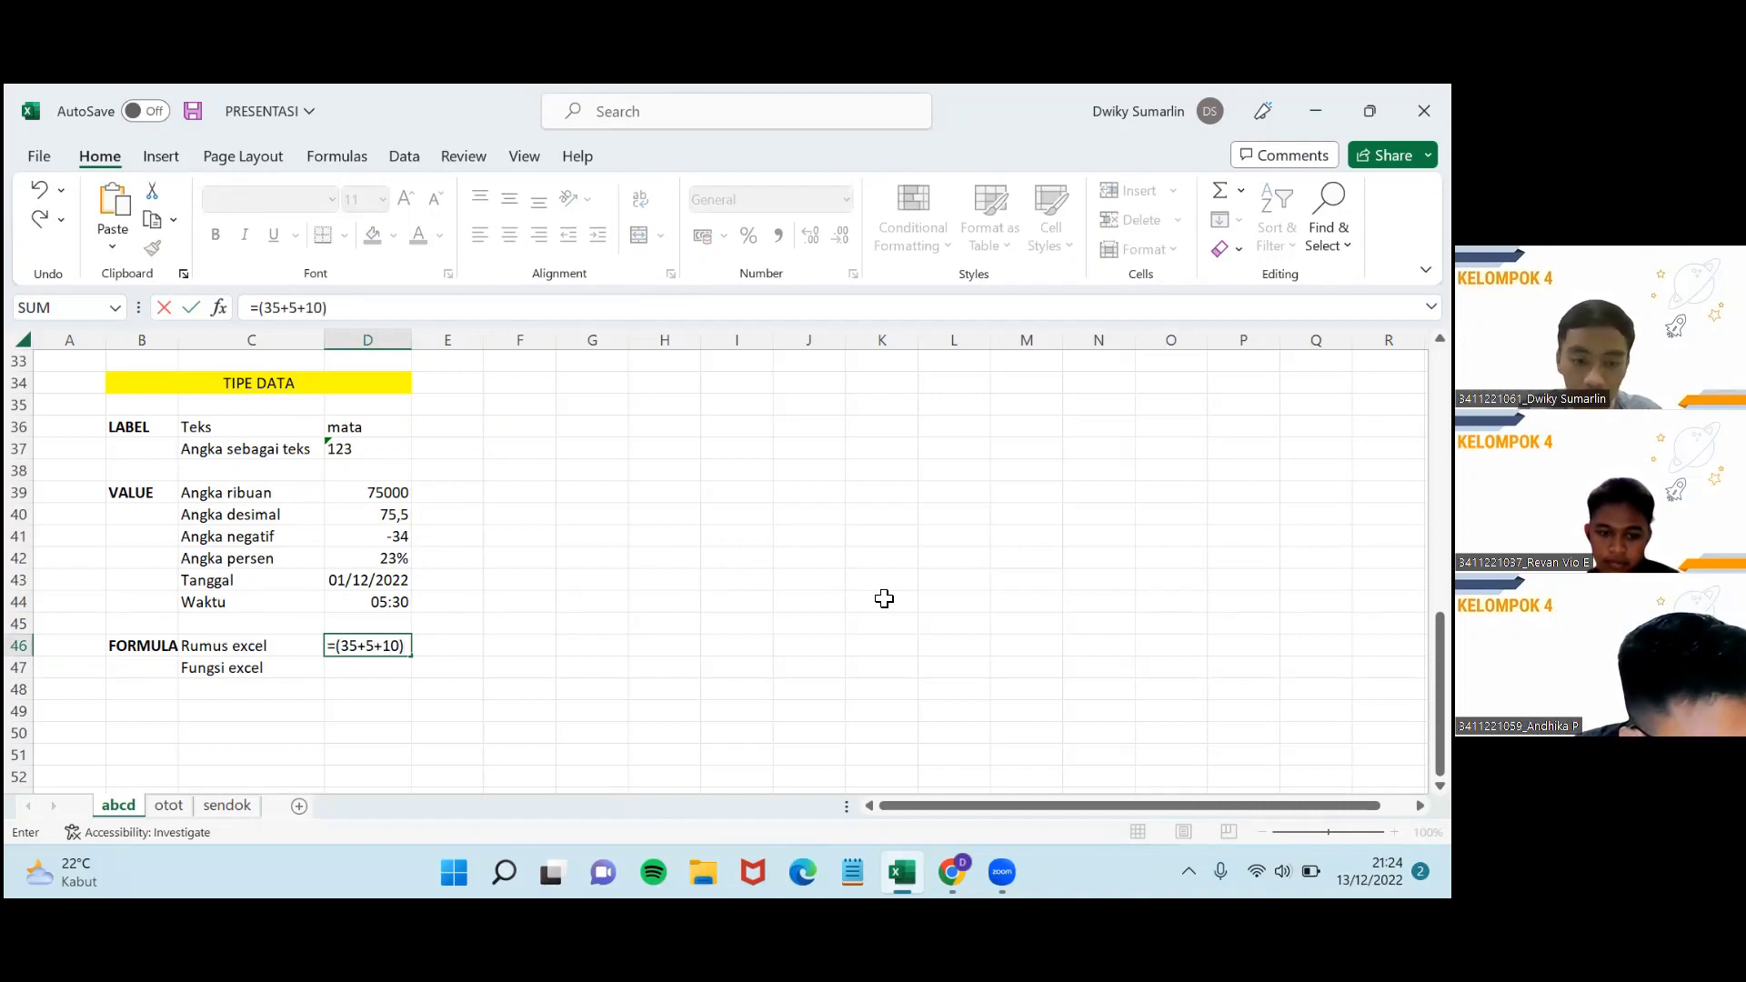
{"action": "key", "text": "Return"}
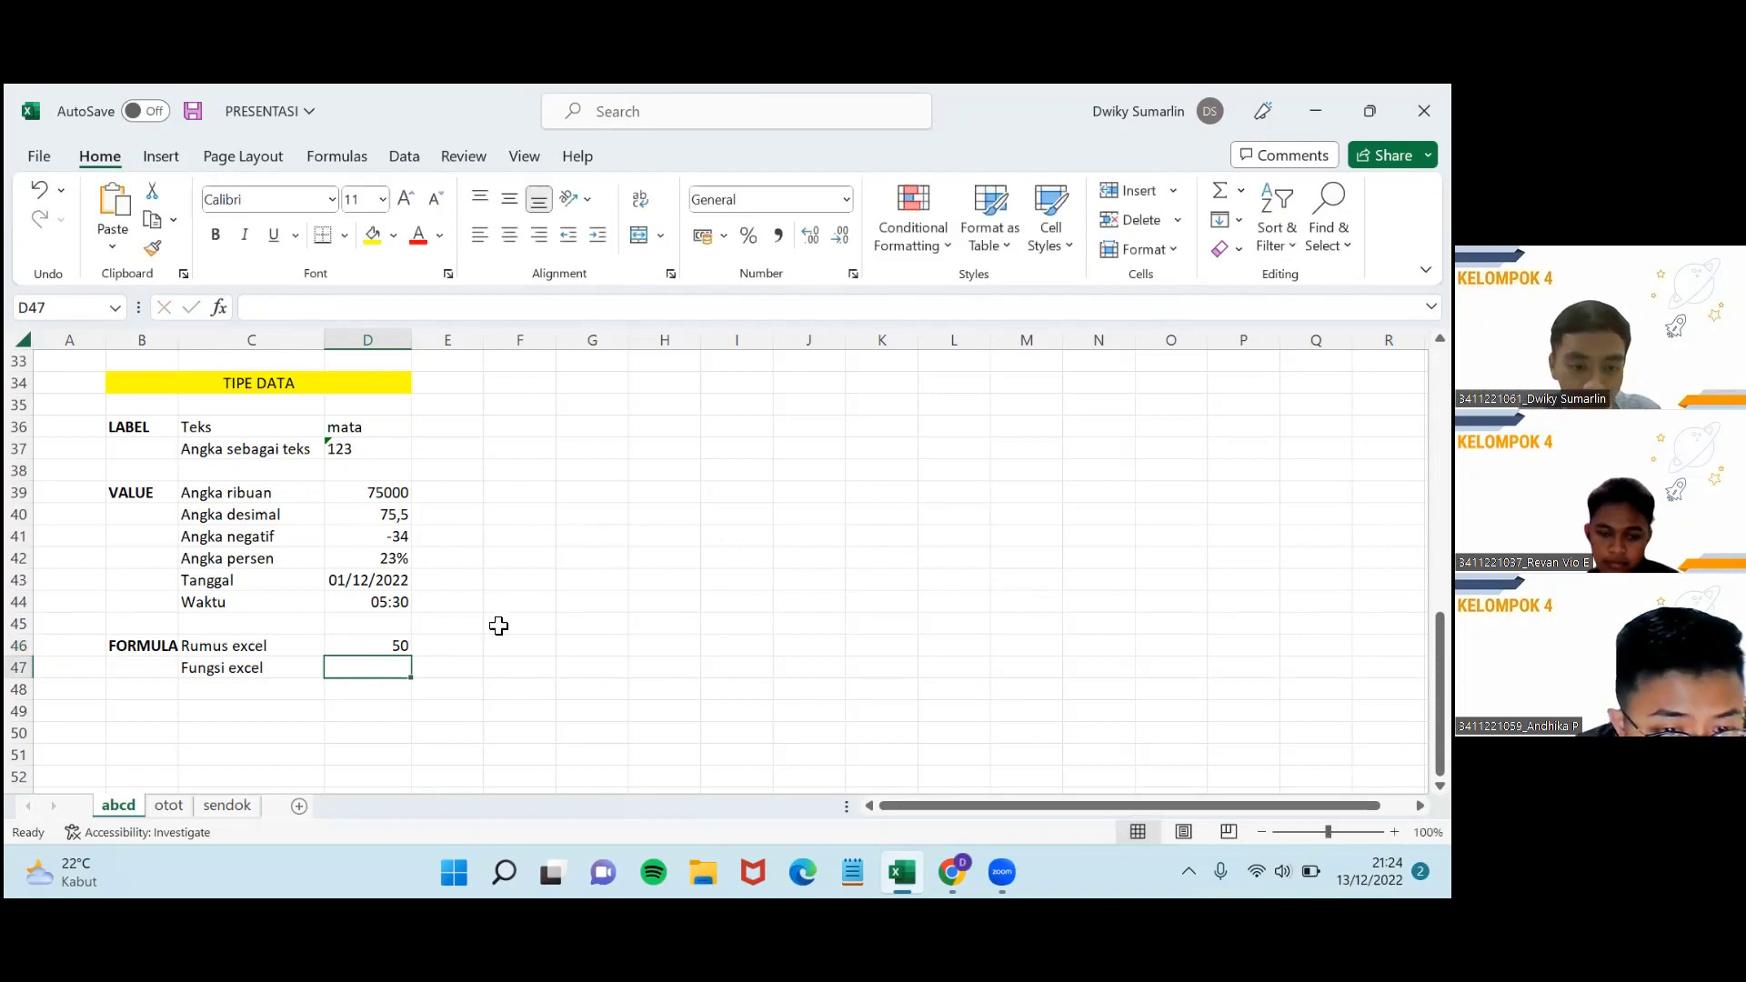
{"action": "left_click", "coordinate": [370, 646]}
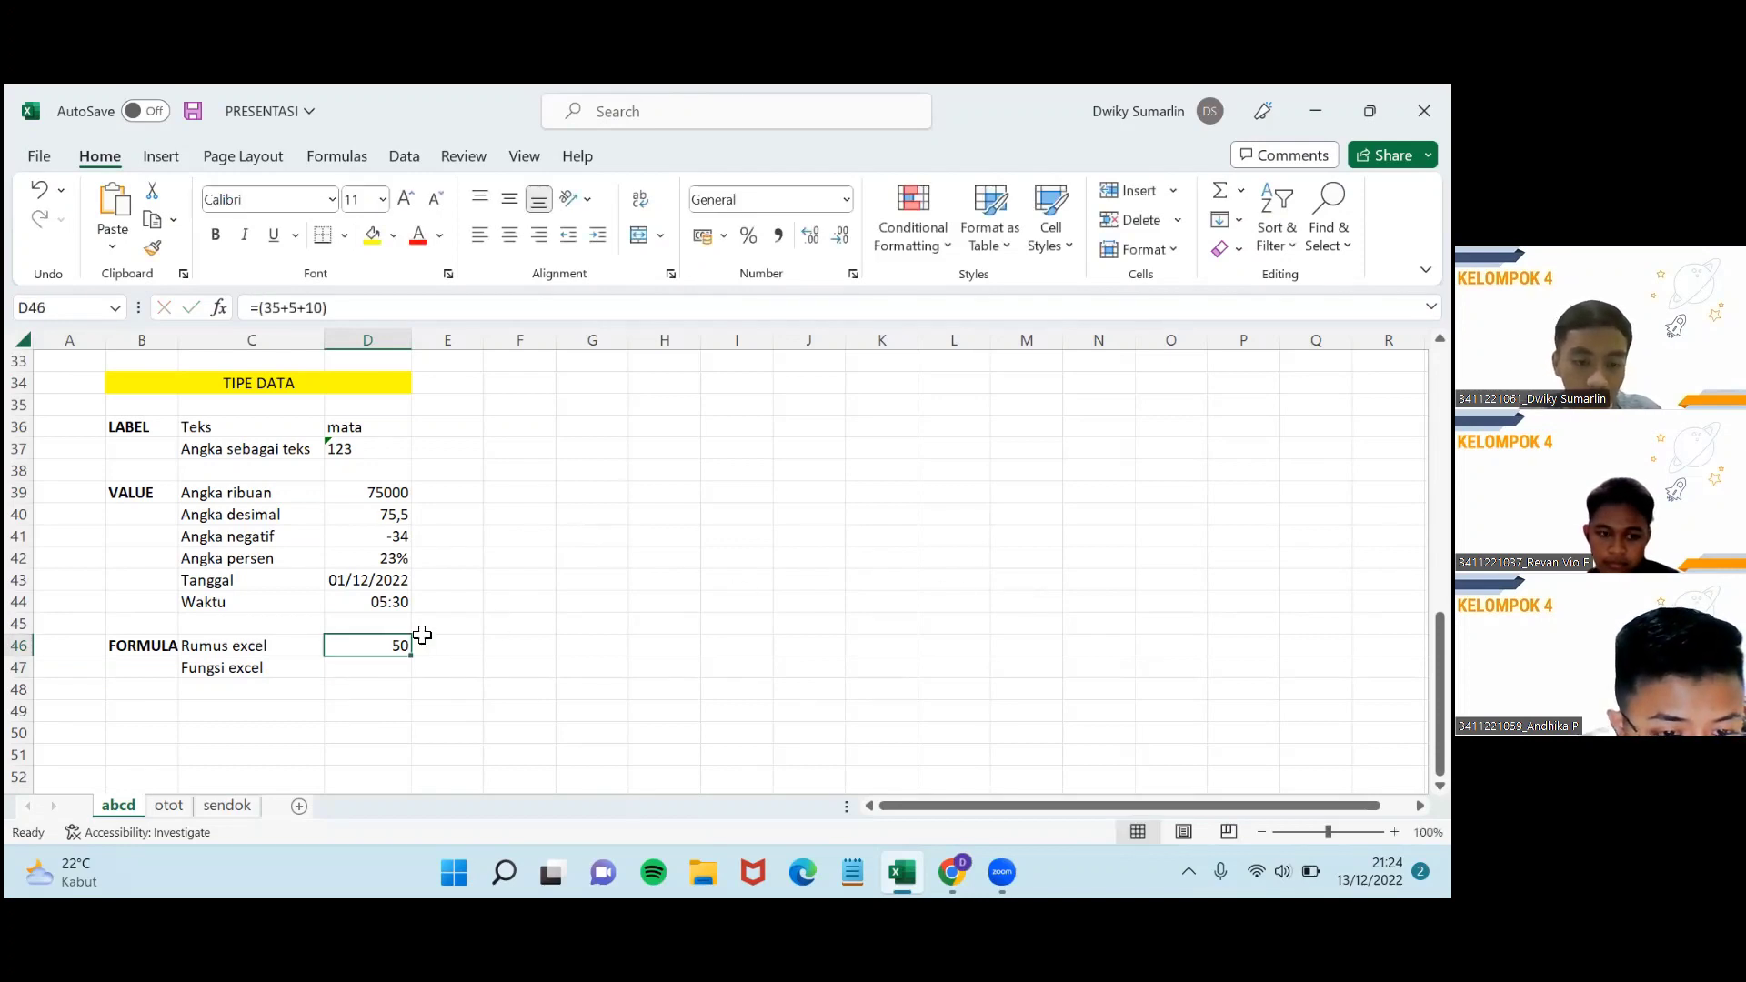
Review the value in D39 and the D46 formula, ending on D47 beside Fungsi excel.
{"action": "left_click", "coordinate": [362, 671]}
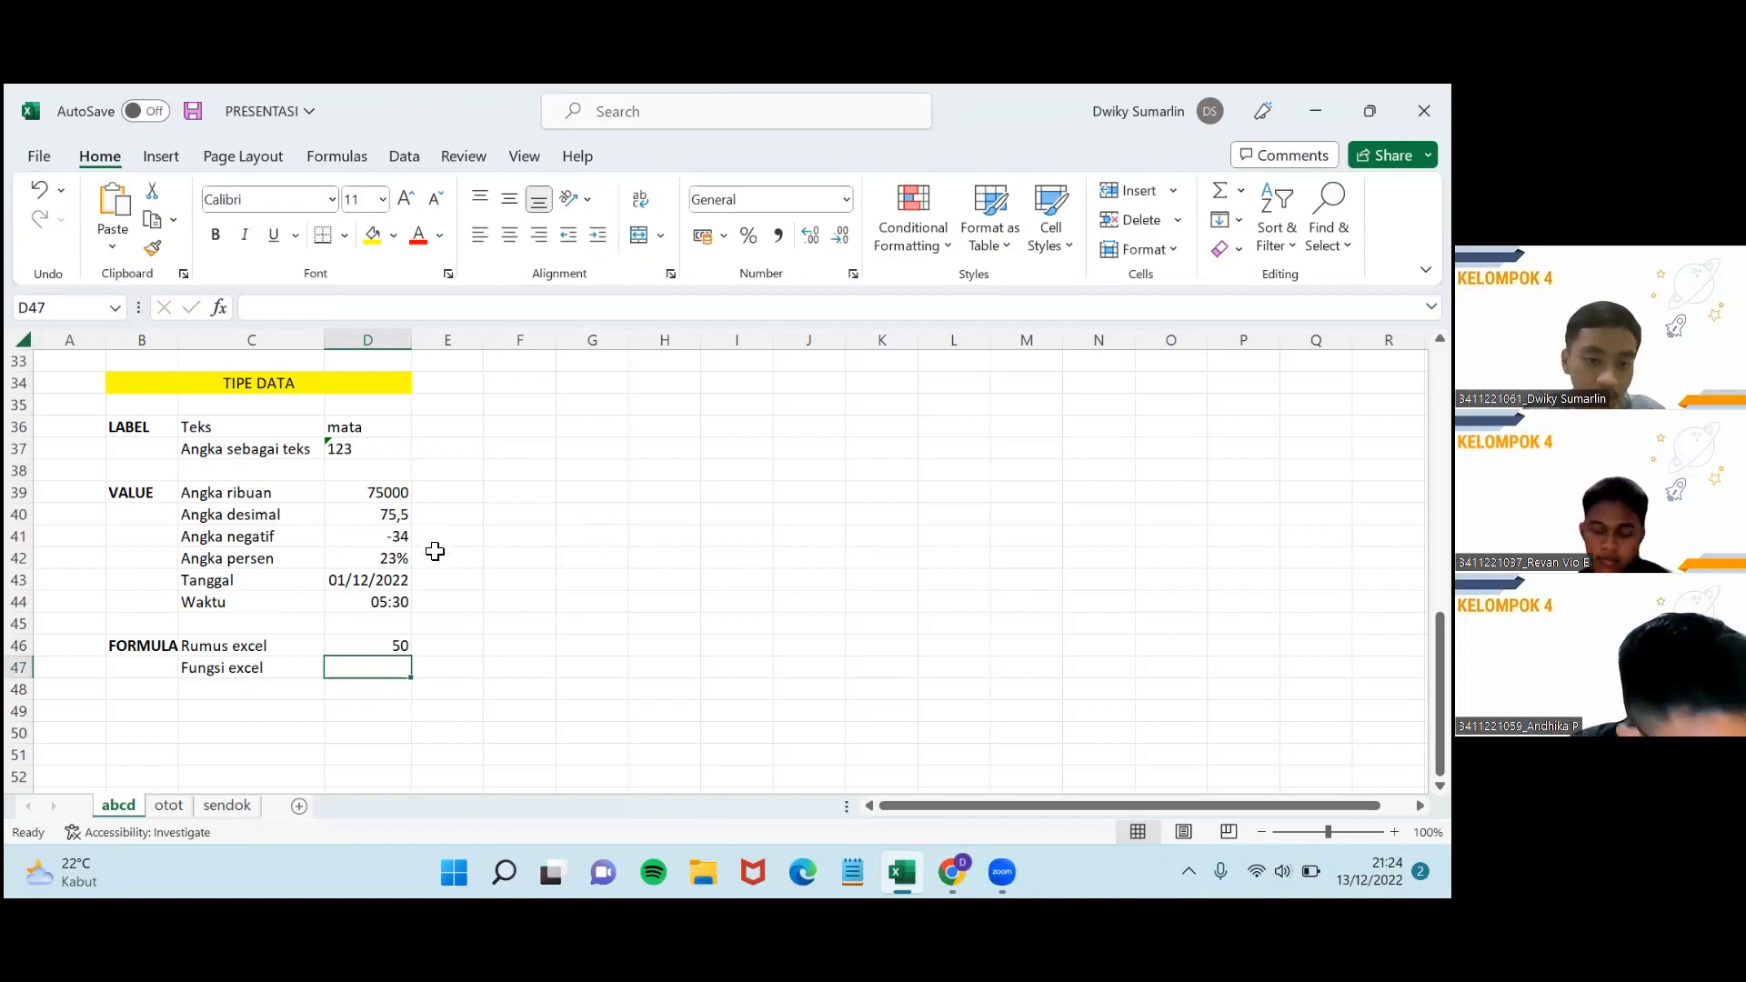
{"action": "left_click", "coordinate": [387, 496]}
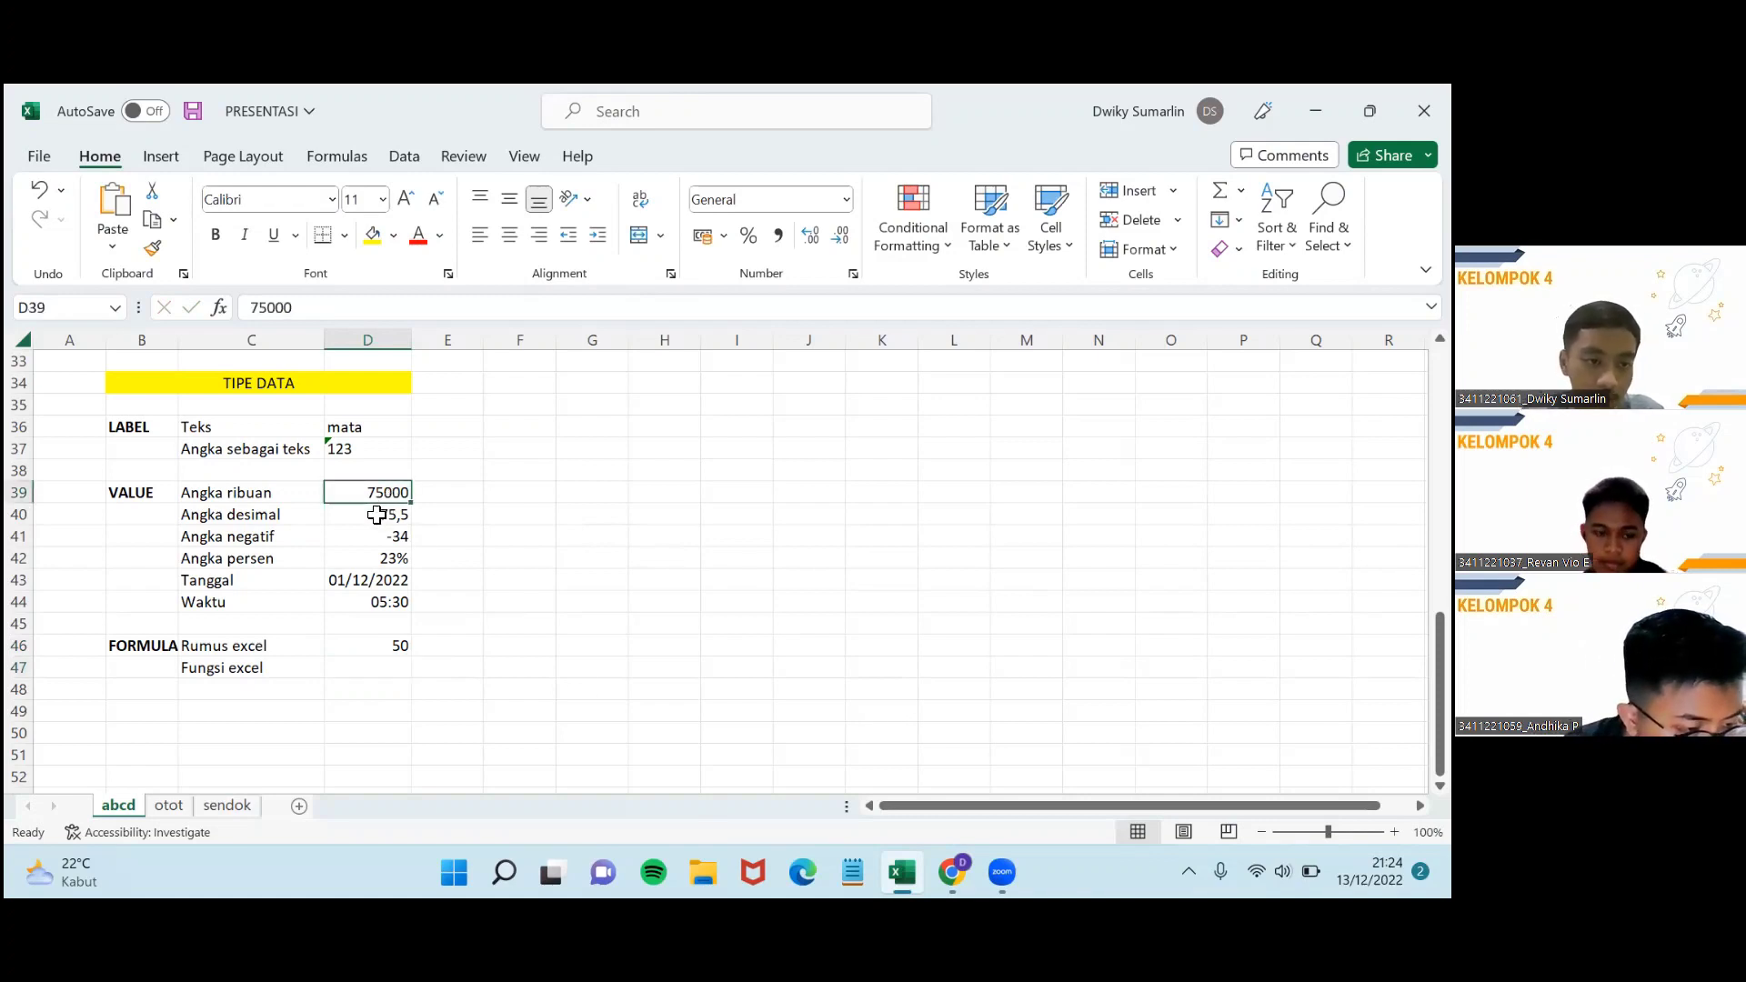
{"action": "left_click", "coordinate": [370, 518]}
{"action": "left_click", "coordinate": [380, 495]}
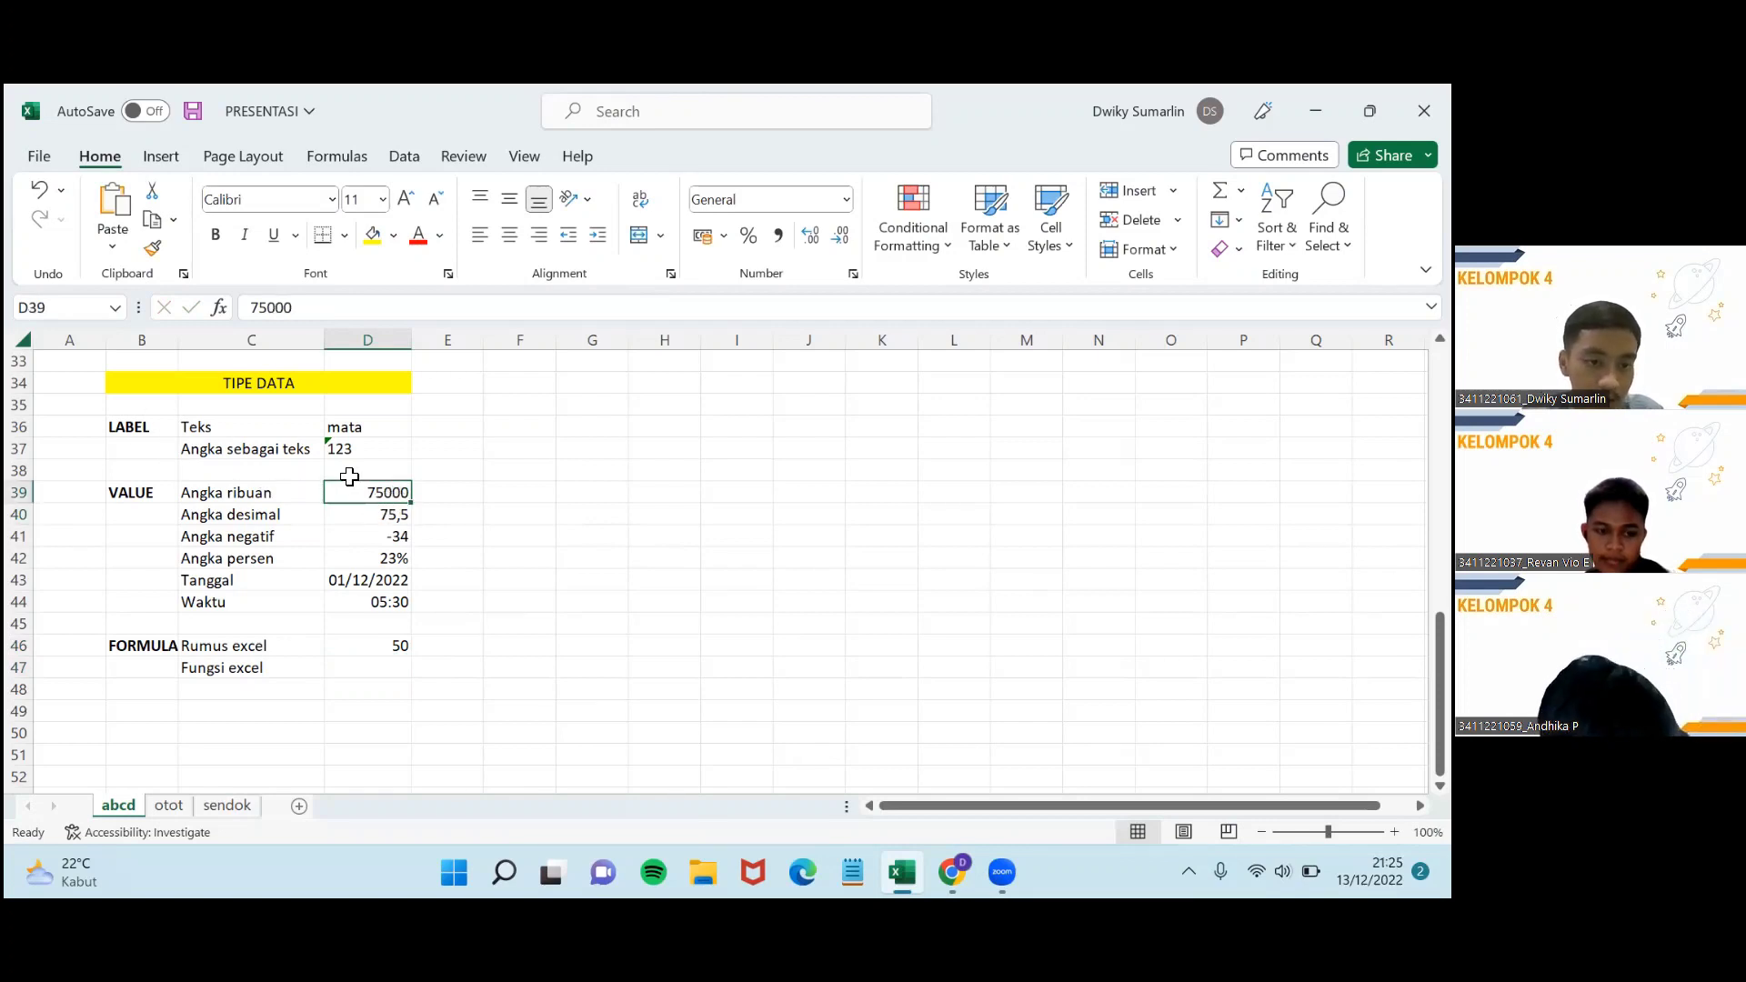
{"action": "left_click", "coordinate": [384, 662]}
{"action": "left_click", "coordinate": [389, 649]}
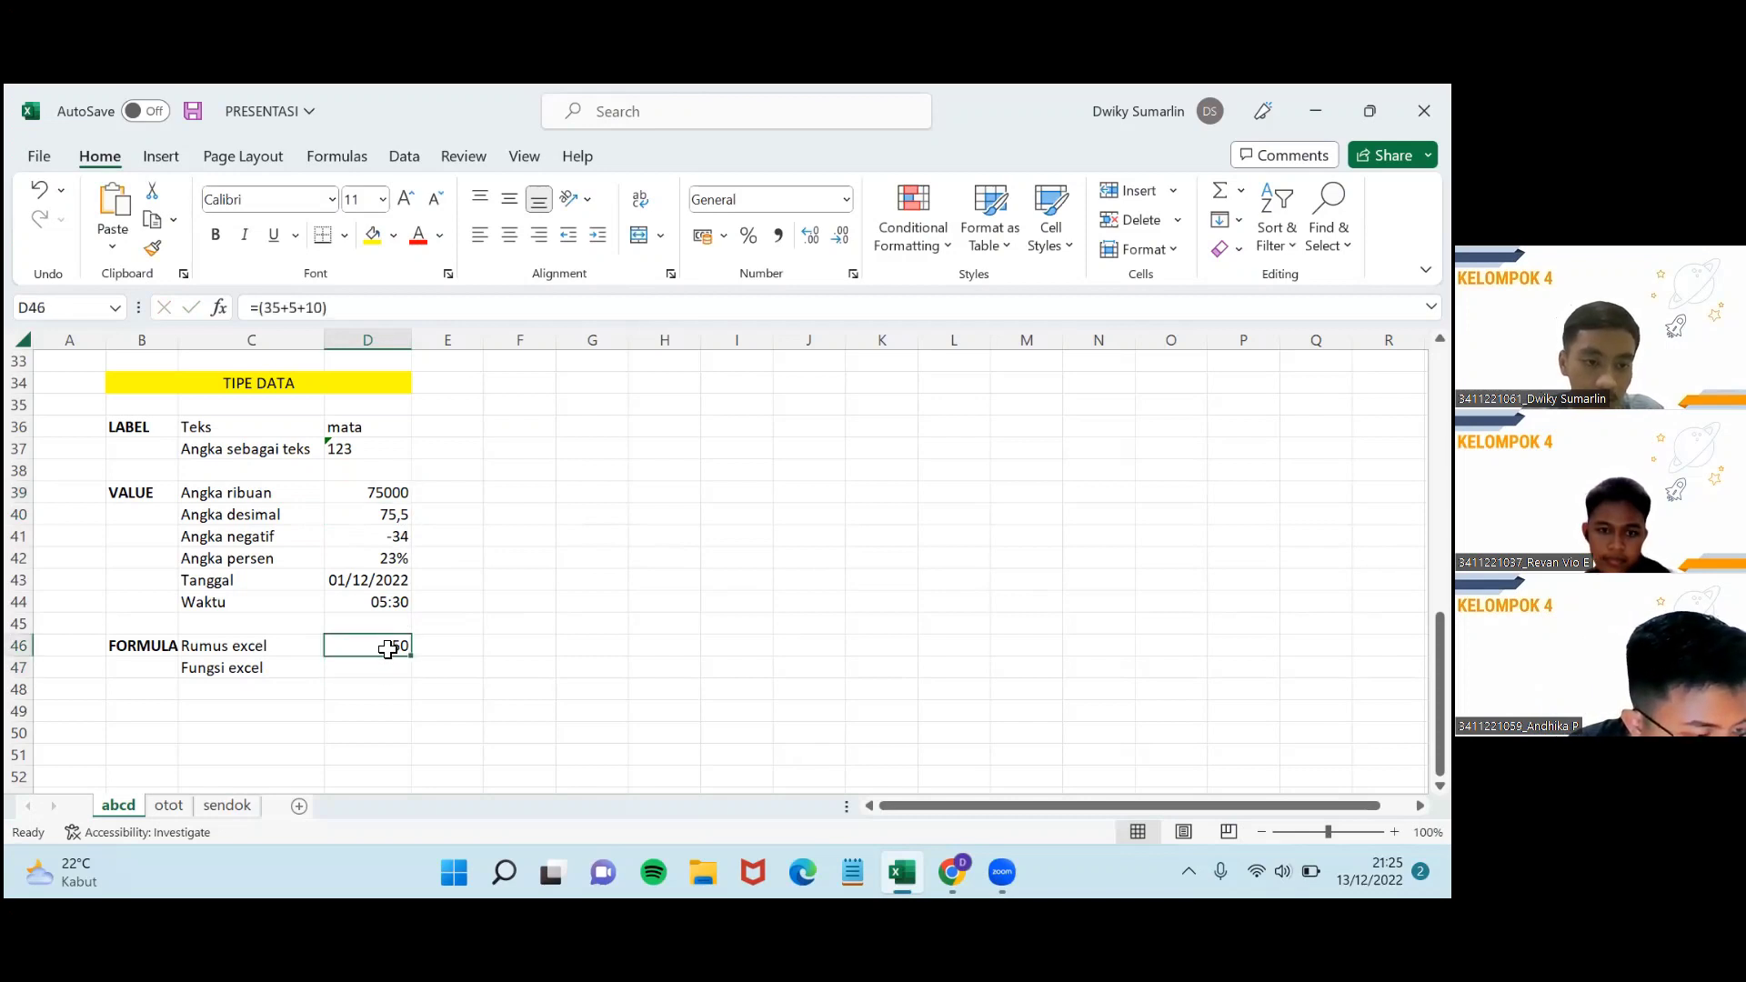
{"action": "left_click", "coordinate": [392, 668]}
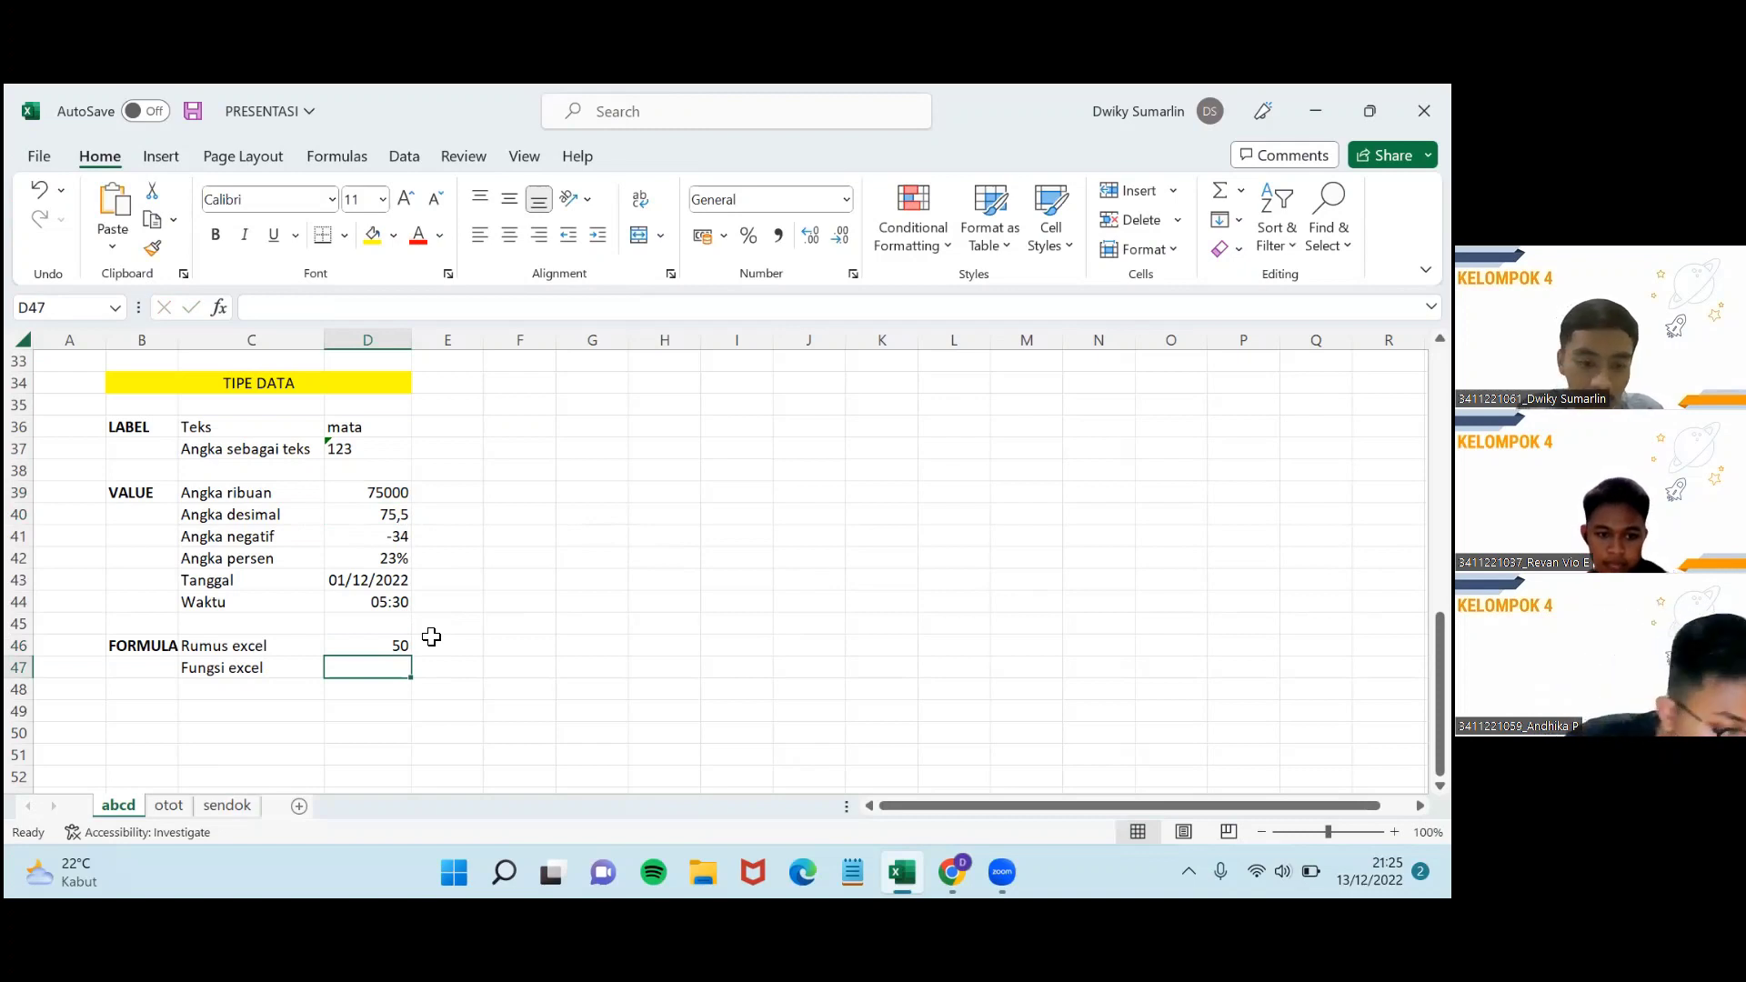
Enter =SUM(D39:D40) in D47 beside Fungsi excel.
{"action": "type", "text": "=("}
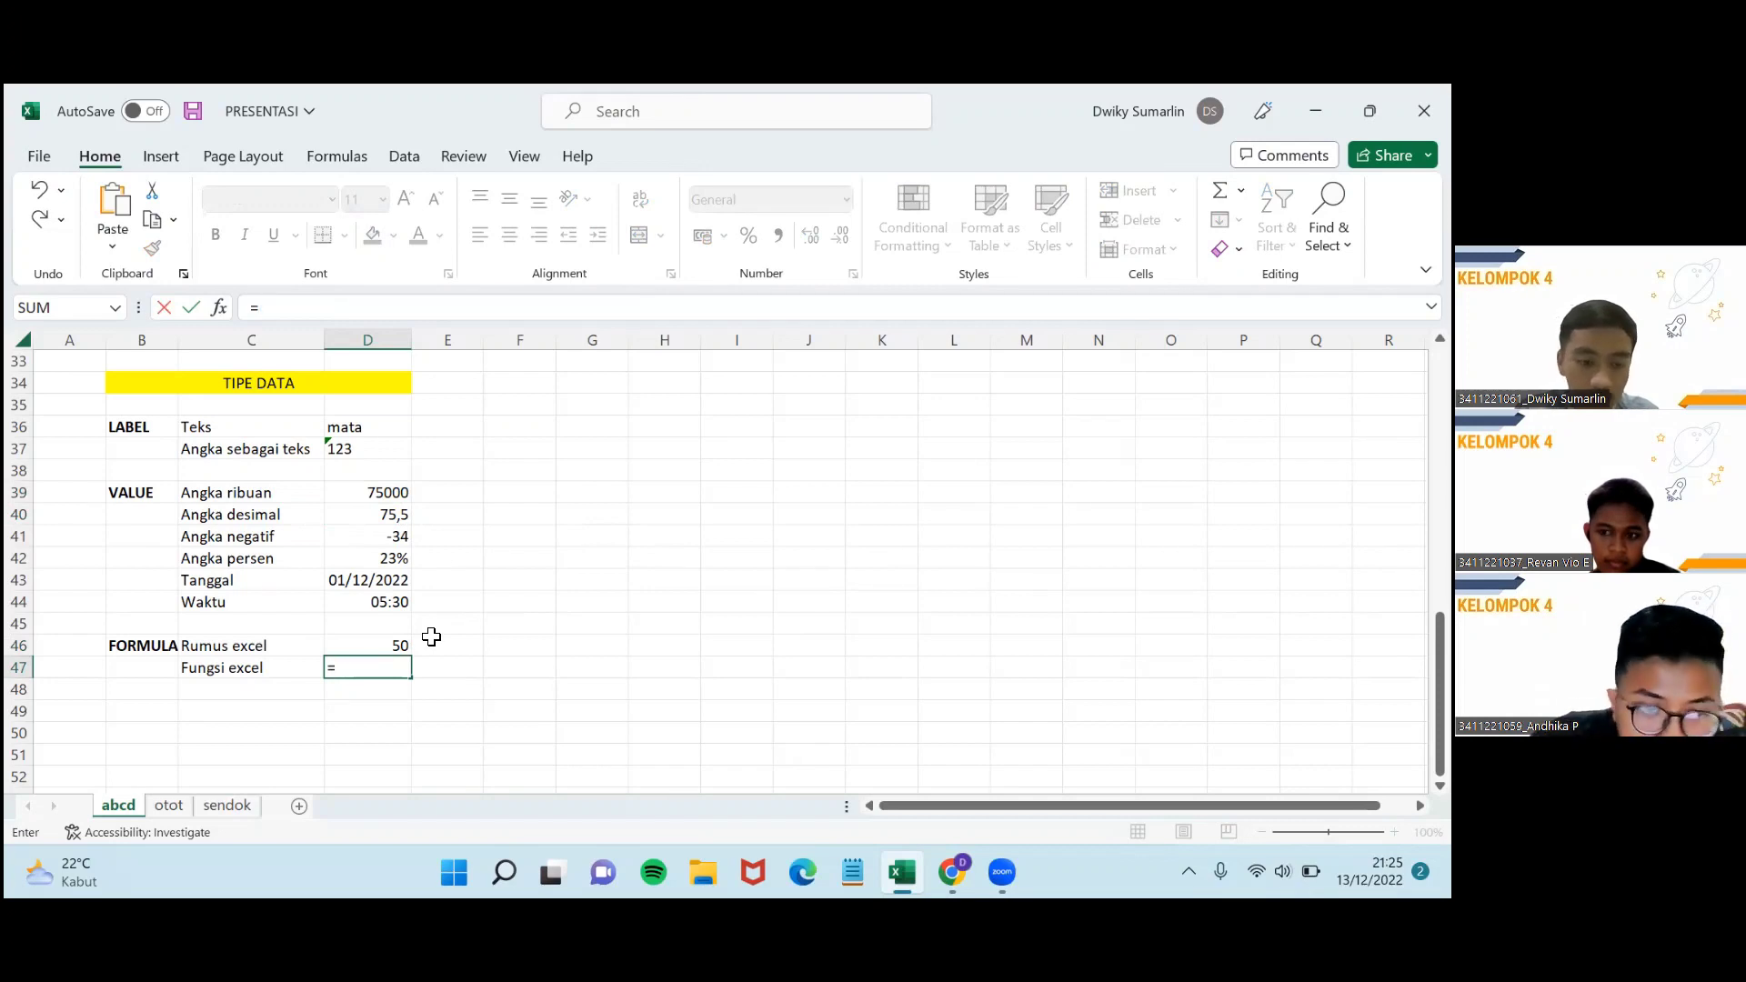
{"action": "type", "text": "SU"}
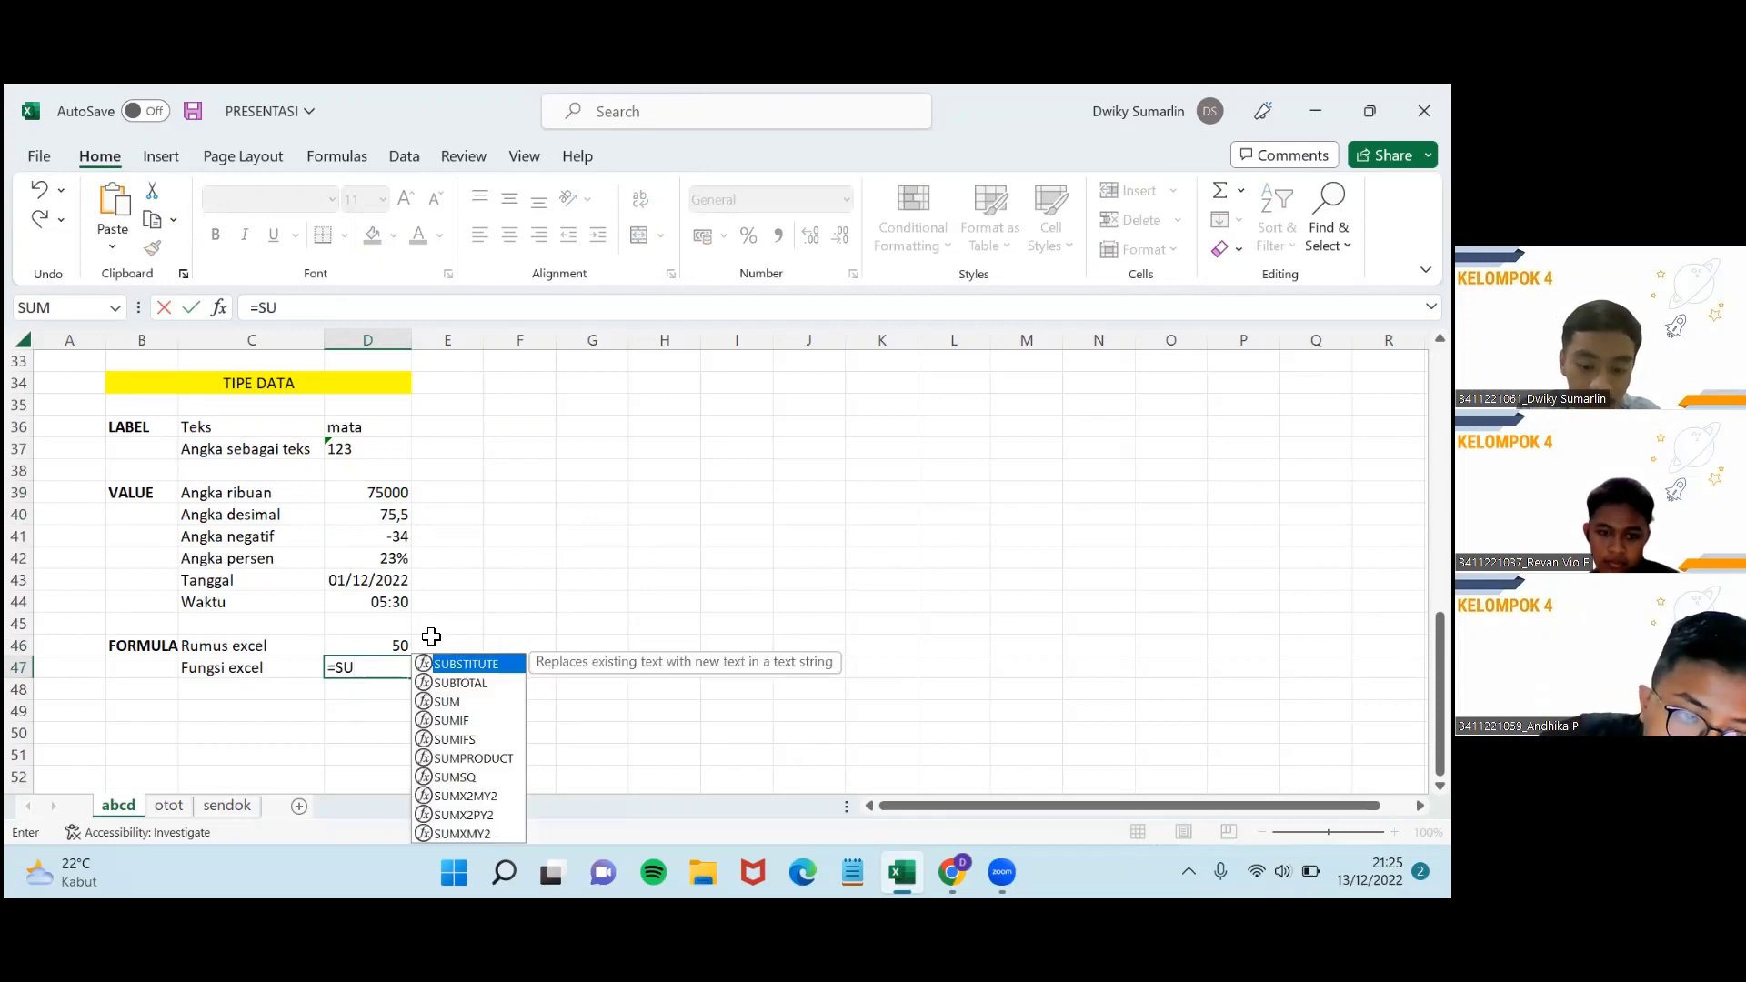
{"action": "type", "text": "M"}
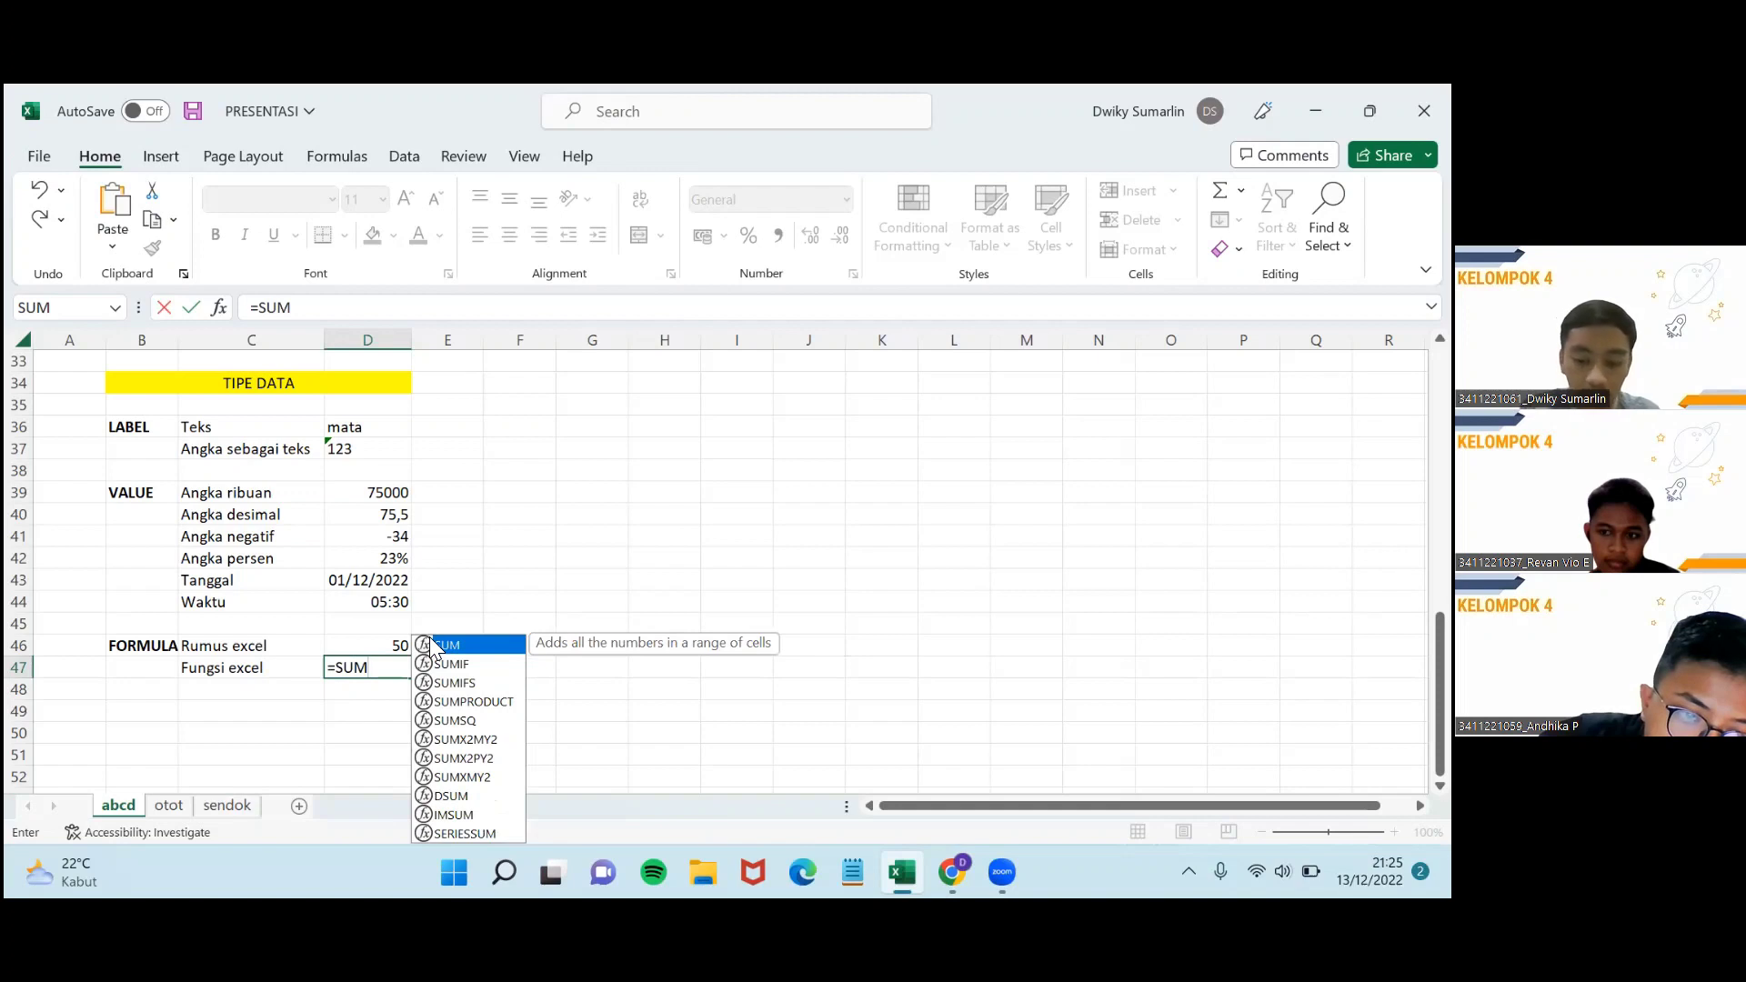
{"action": "double_click", "coordinate": [430, 645]}
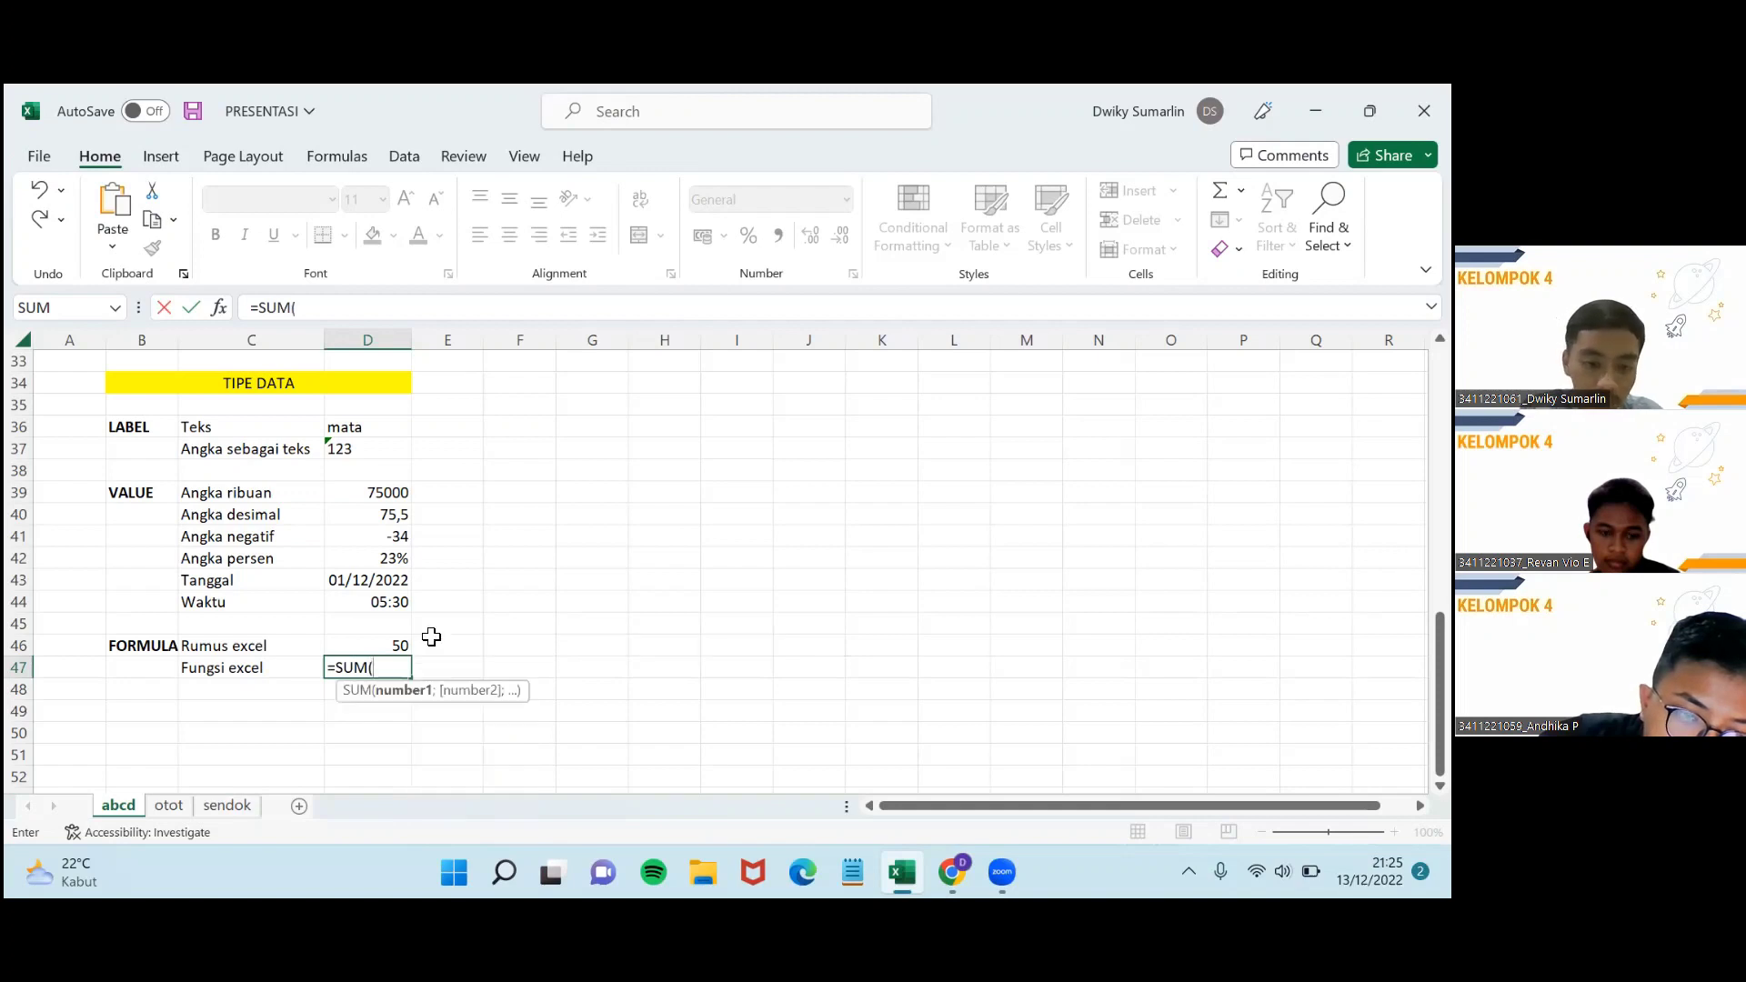
{"action": "left_click", "coordinate": [372, 490]}
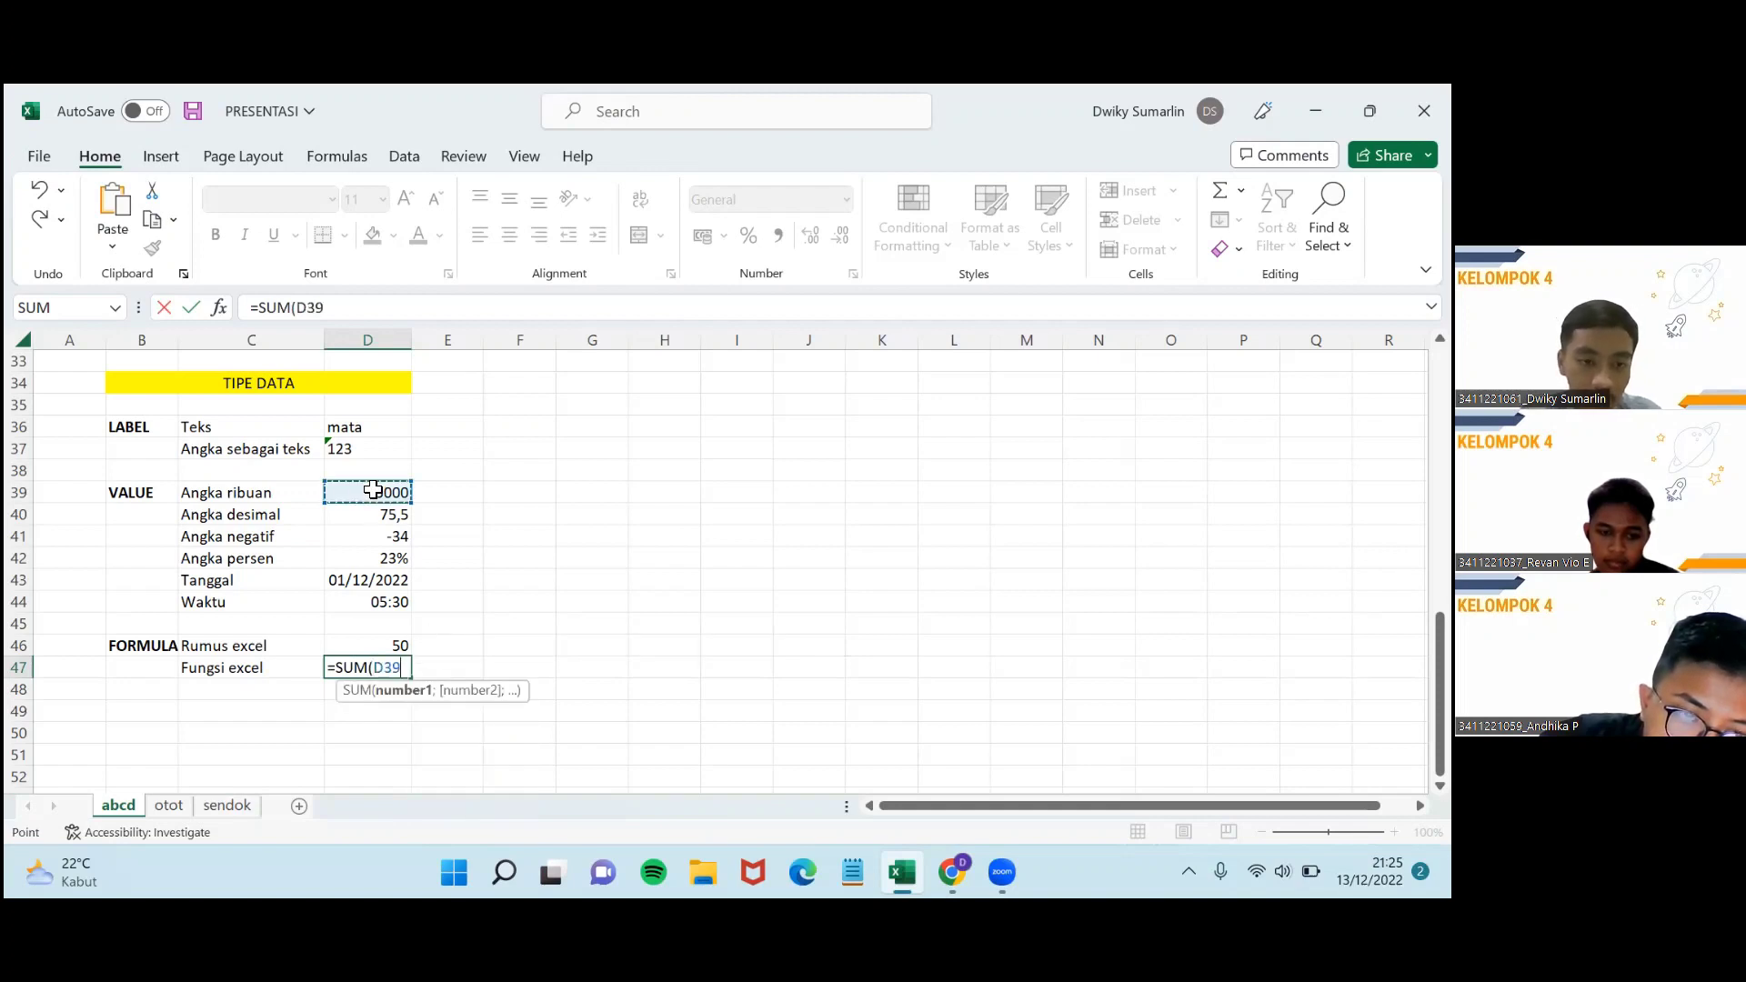
{"action": "mouse_move", "coordinate": [402, 652]}
{"action": "left_mouse_down"}
{"action": "mouse_move", "coordinate": [408, 618]}
{"action": "mouse_move", "coordinate": [405, 646]}
{"action": "left_mouse_up"}
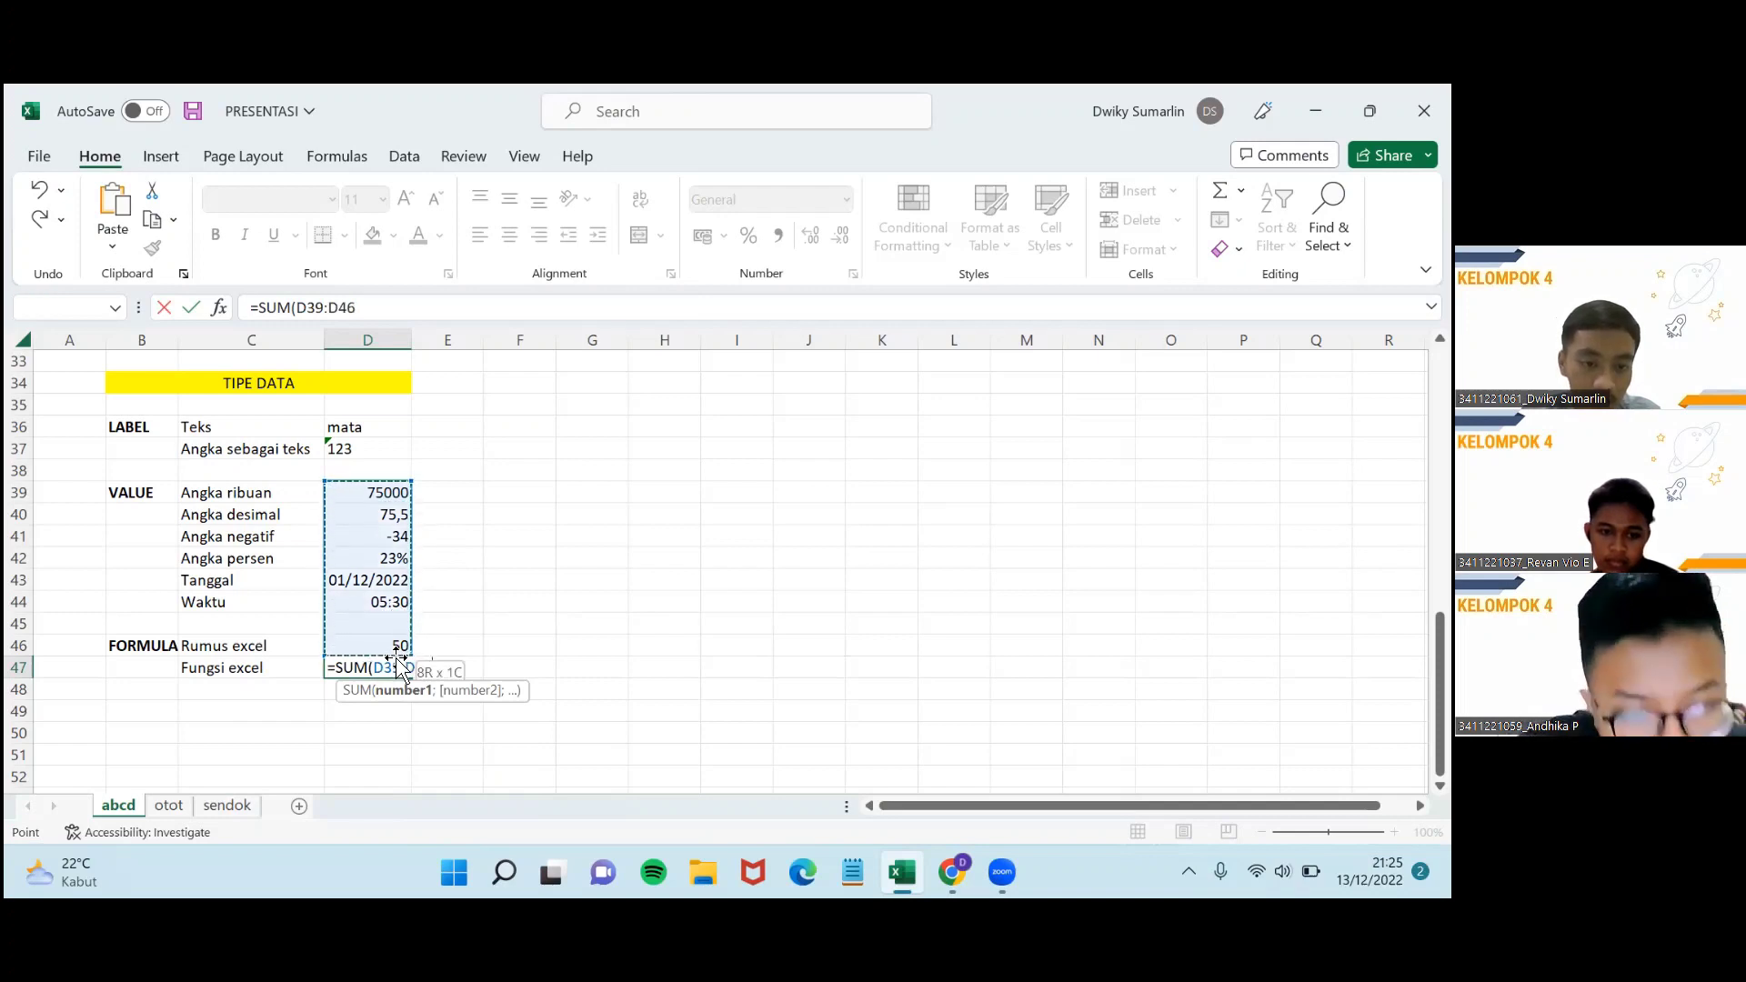
{"action": "left_click_drag", "start_coordinate": [472, 549], "coordinate": [467, 534]}
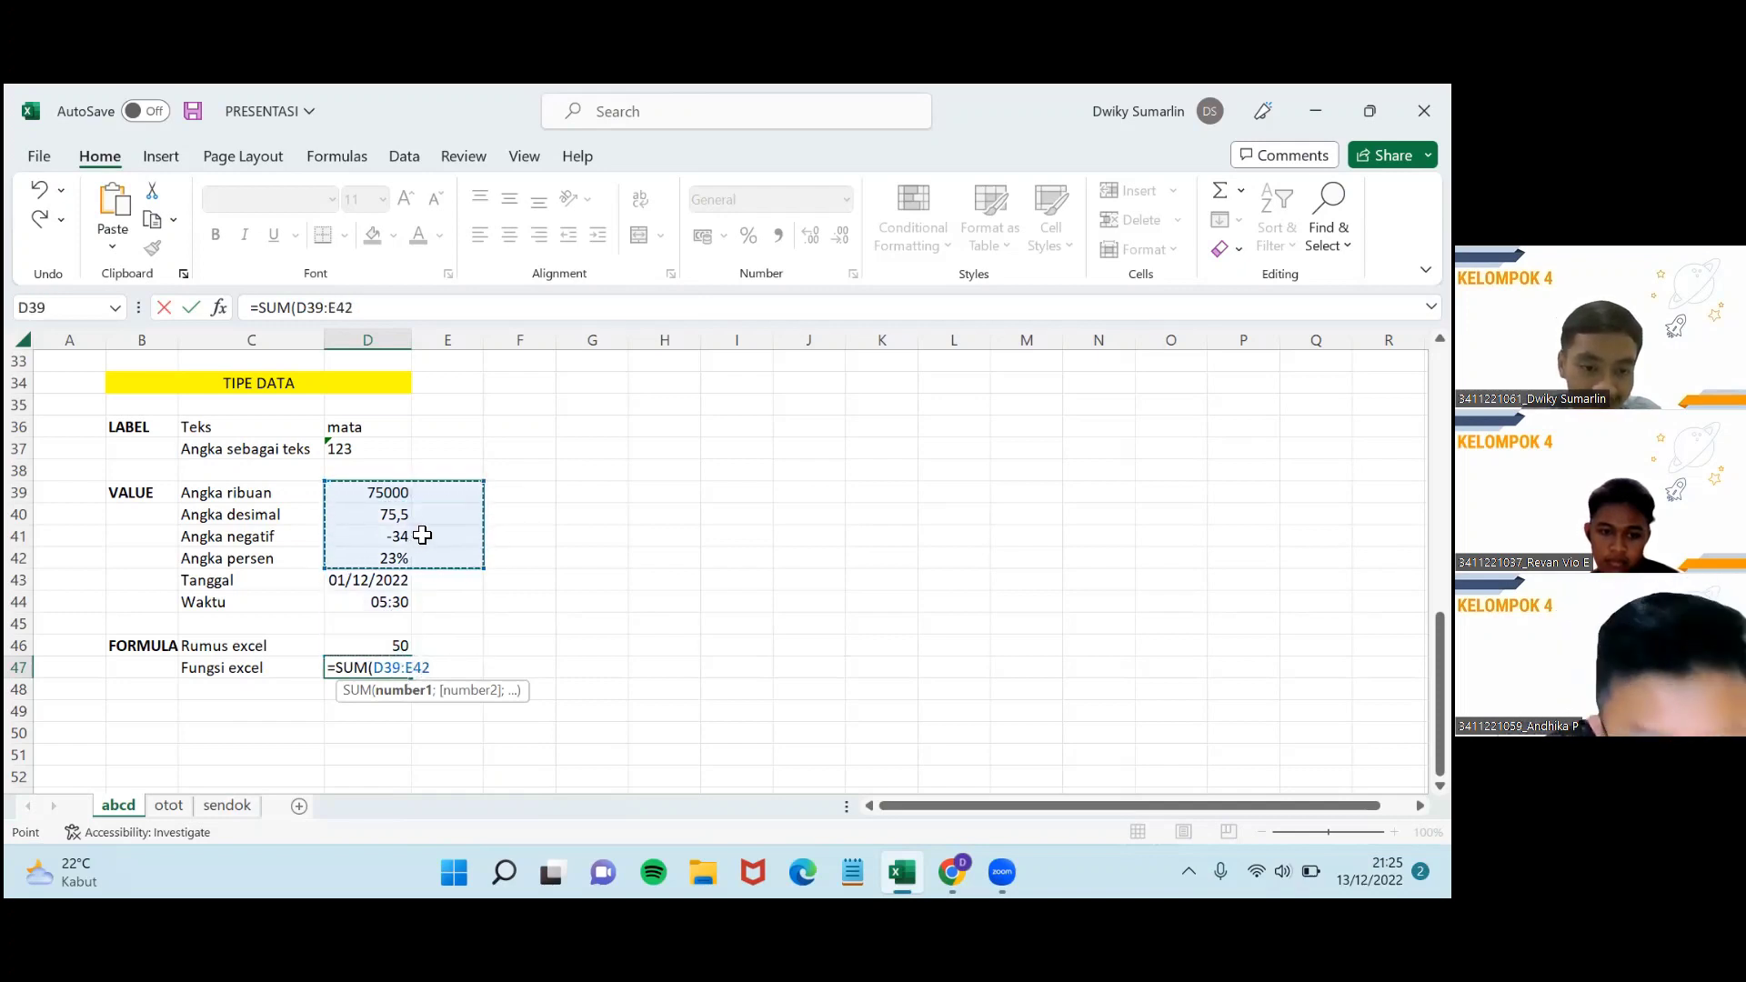
{"action": "left_click", "coordinate": [461, 560]}
{"action": "left_click", "coordinate": [373, 495]}
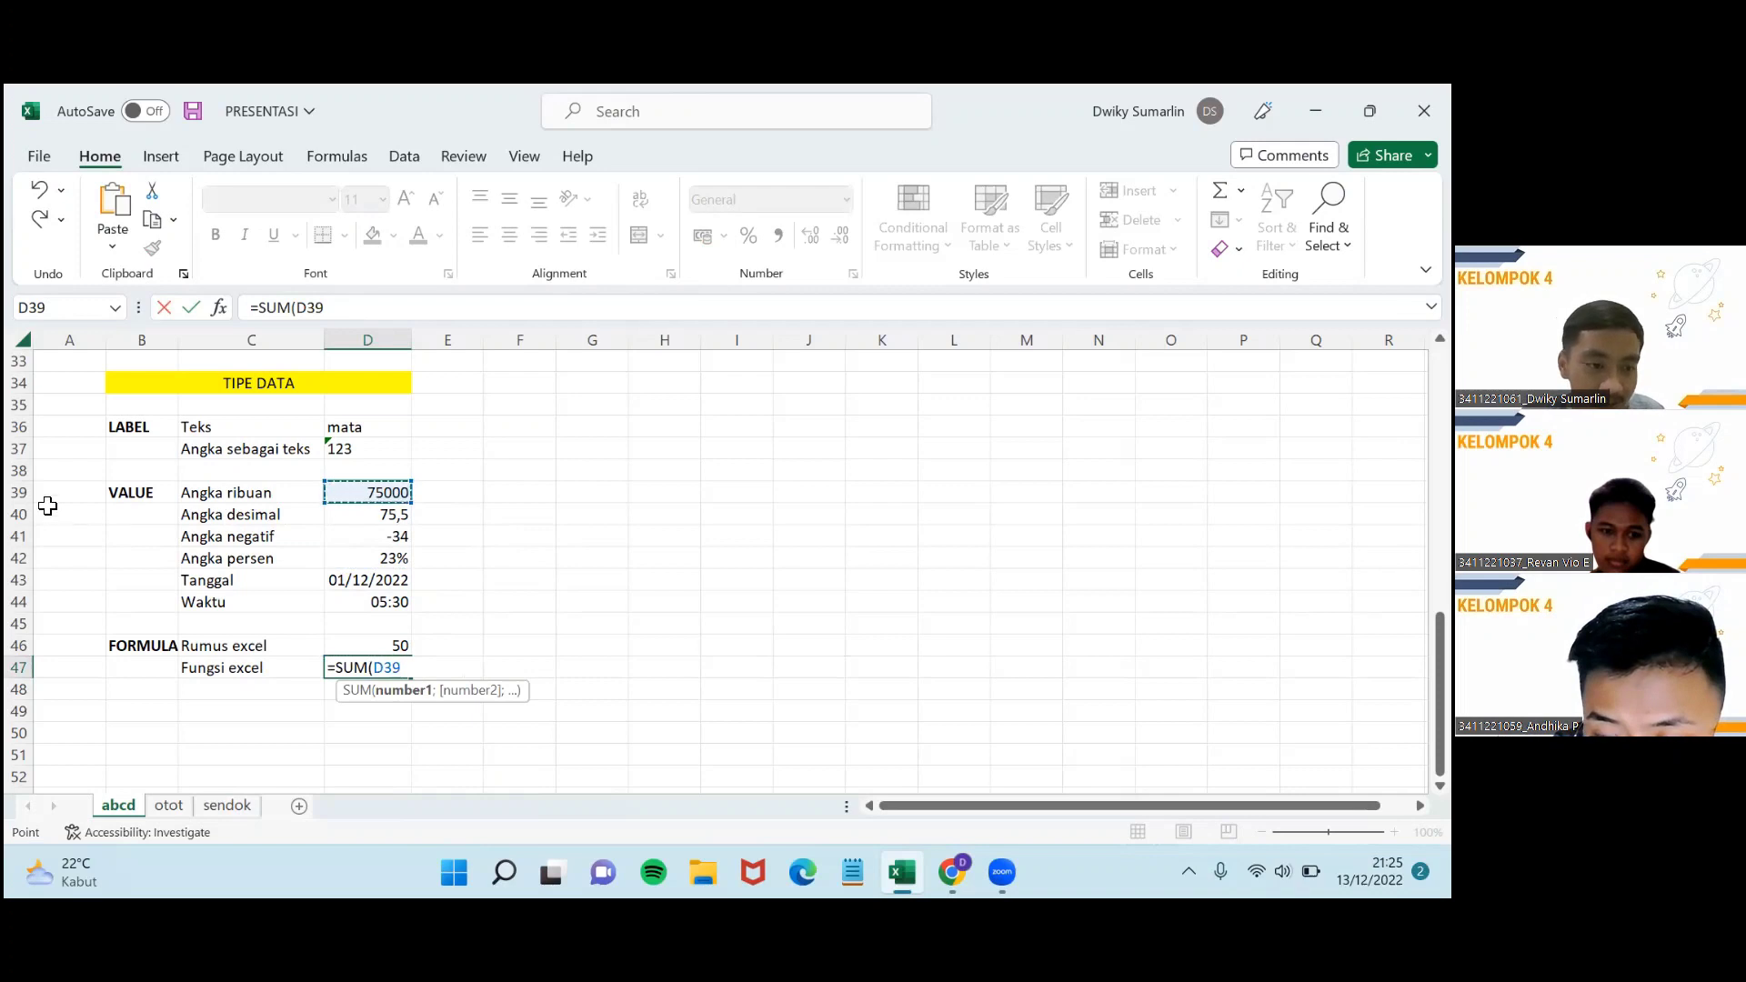
{"action": "left_click", "coordinate": [371, 516]}
{"action": "left_click", "coordinate": [380, 495]}
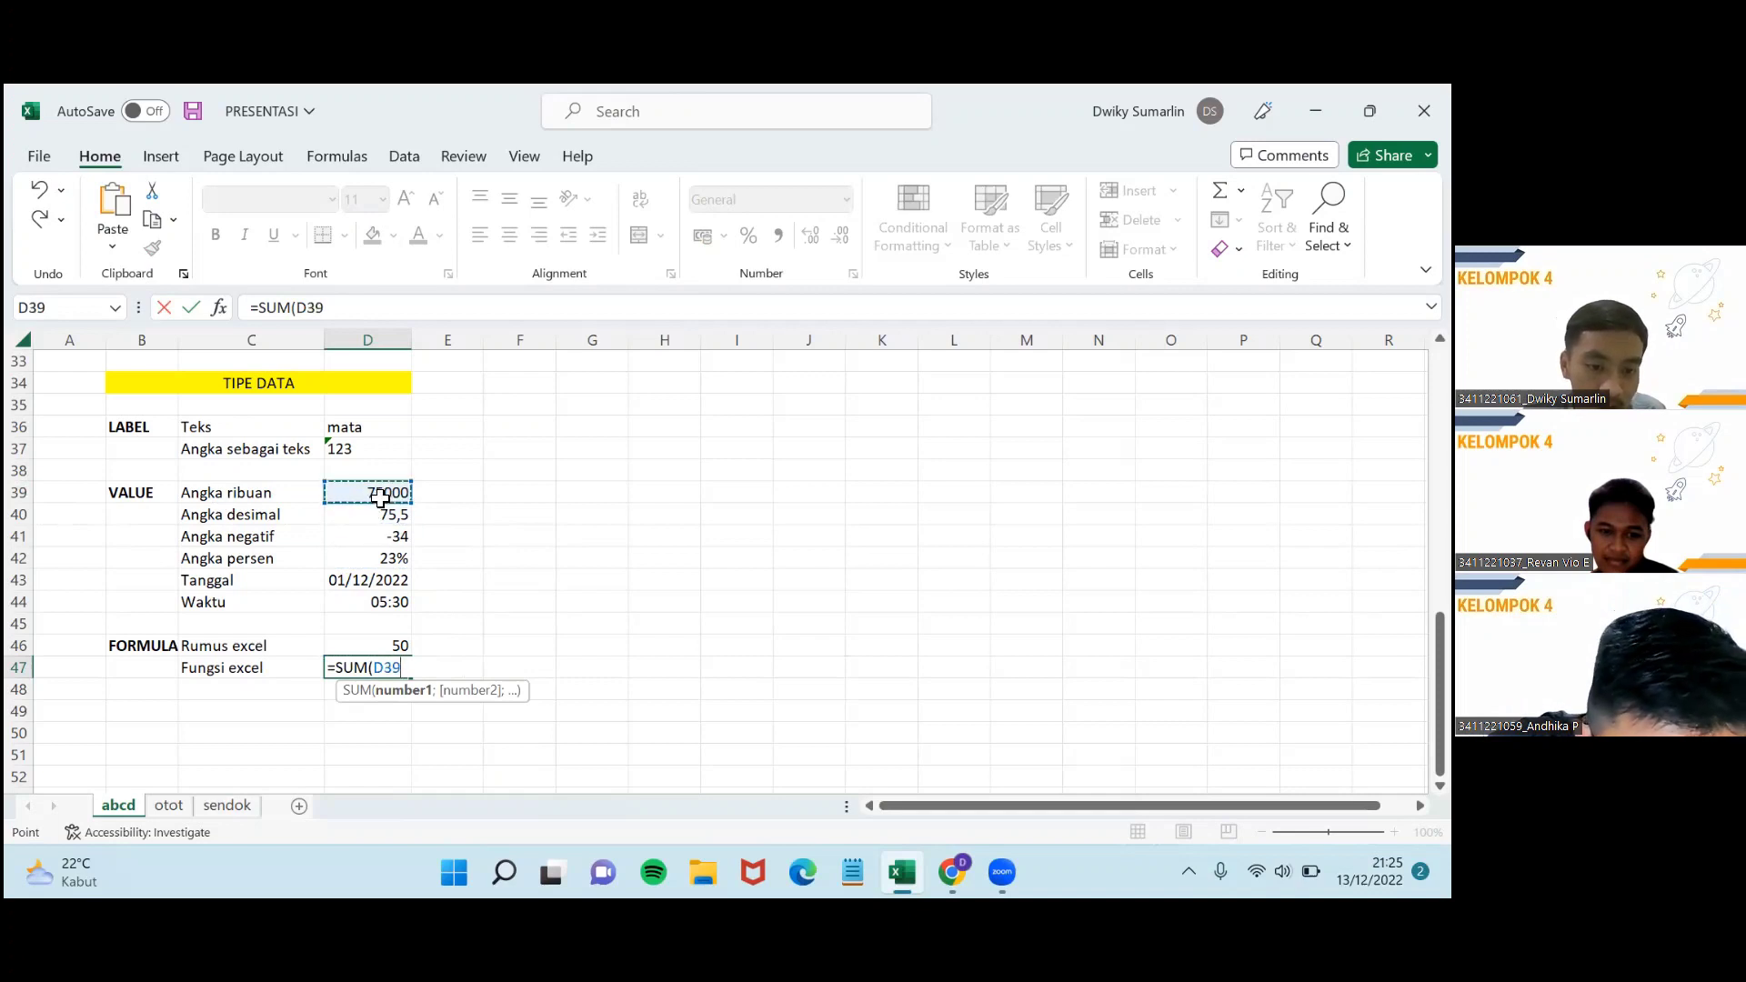
{"action": "left_click_drag", "start_coordinate": [394, 525], "coordinate": [400, 516]}
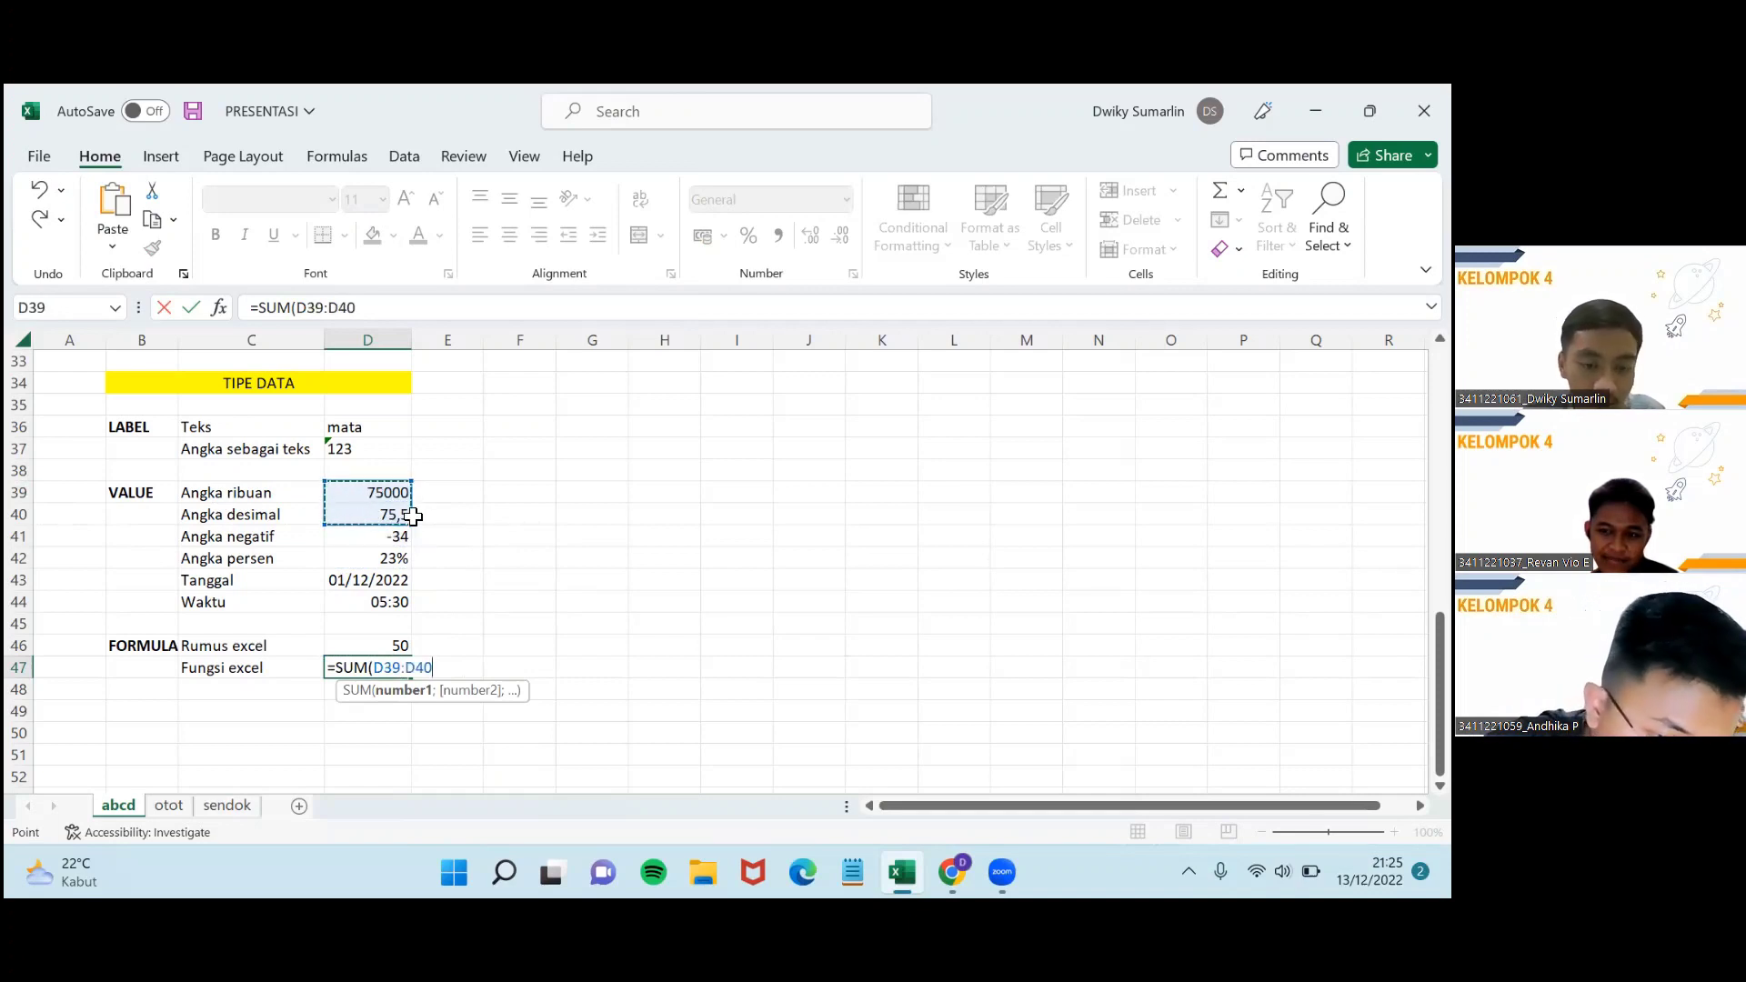
{"action": "type", "text": ")"}
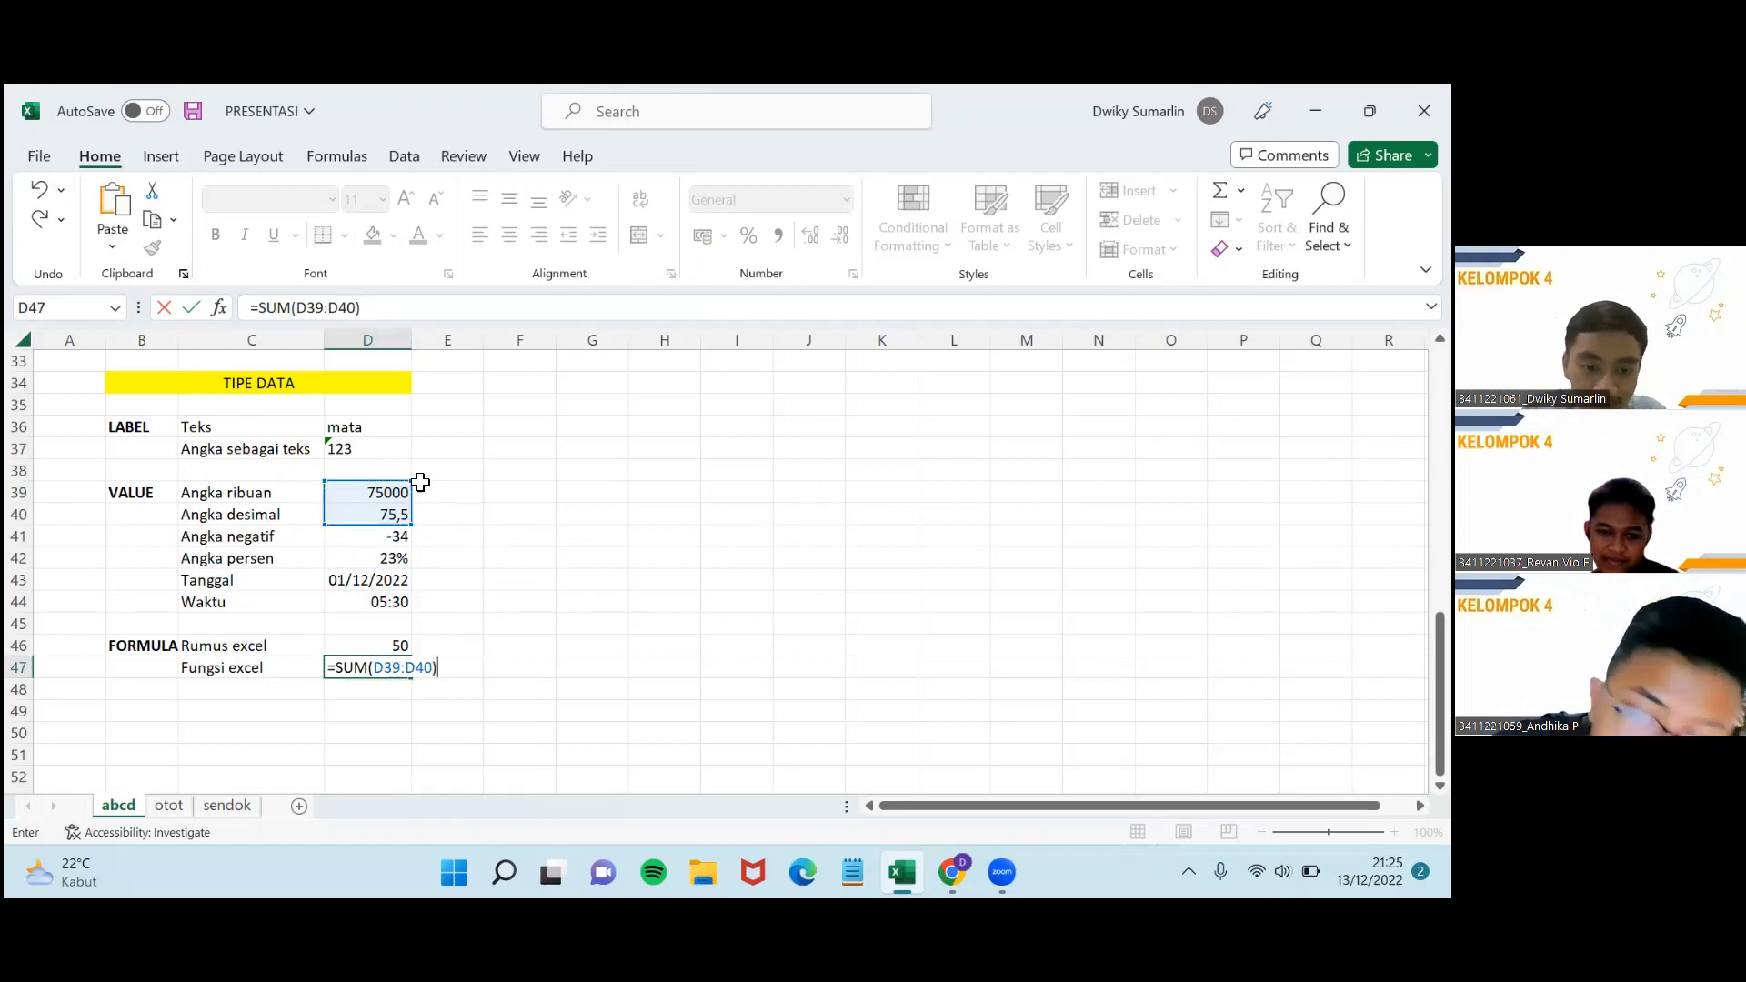
{"action": "key", "text": "Return"}
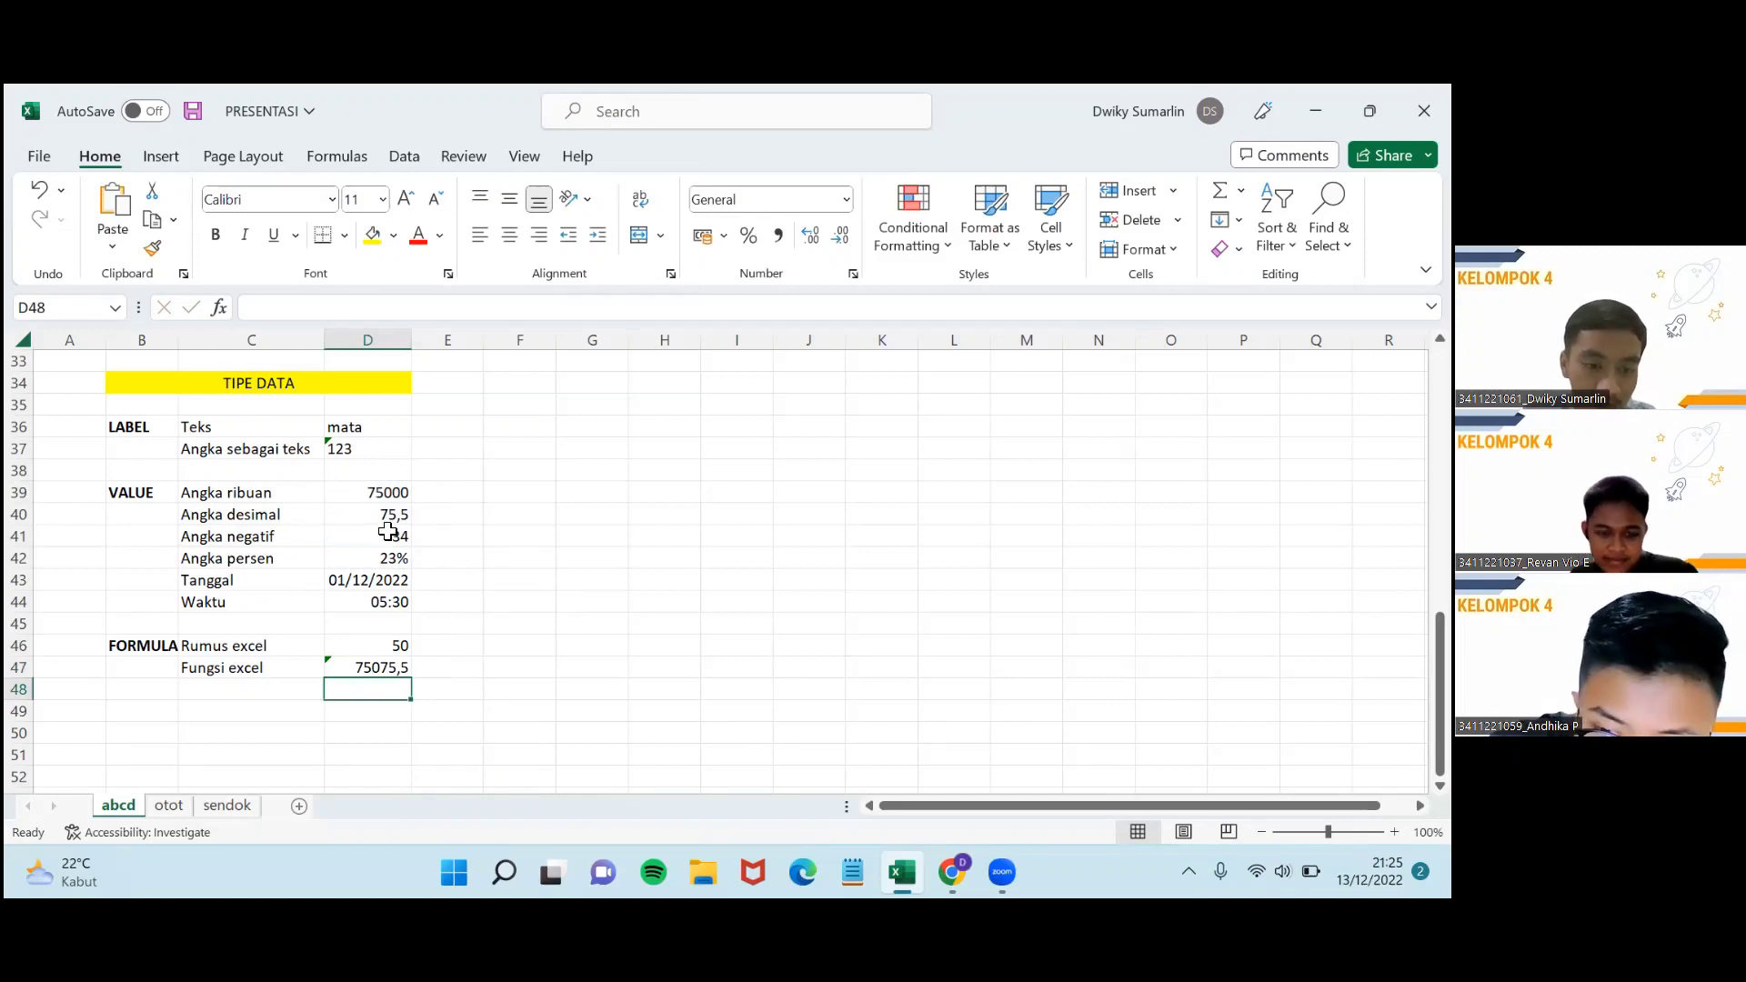
Check D39, D40 and the SUM result 75075,5 in D47.
{"action": "left_click", "coordinate": [389, 493]}
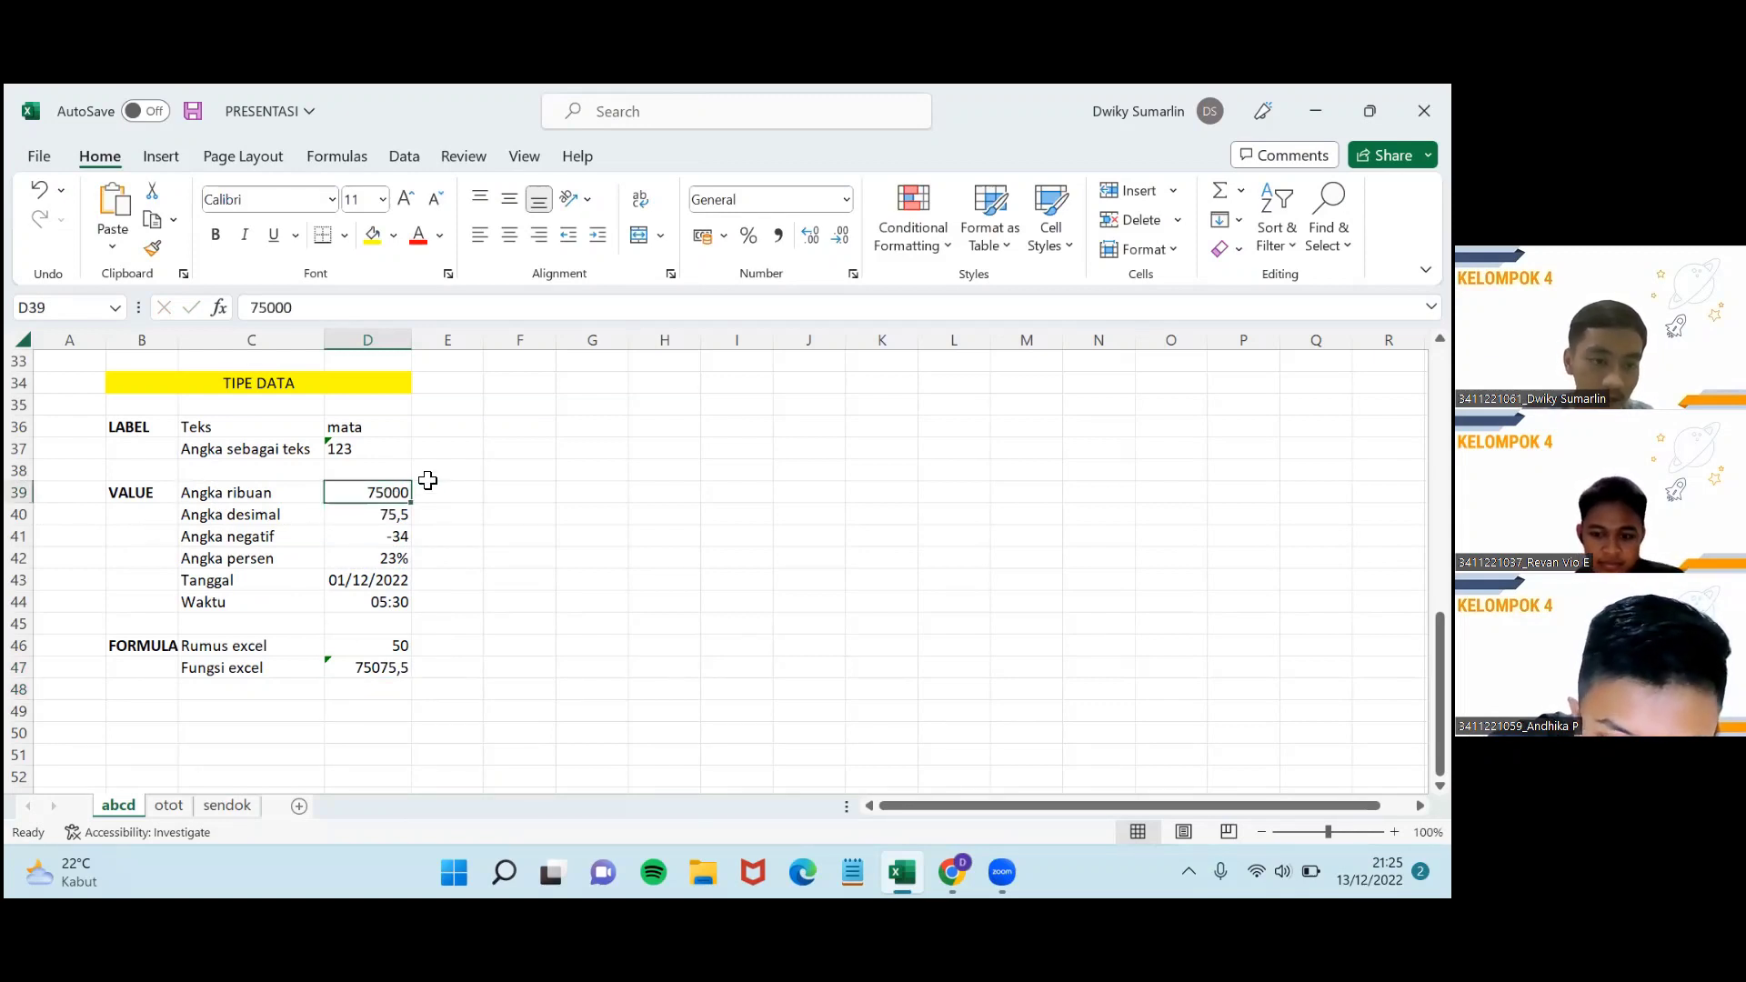
{"action": "left_click", "coordinate": [382, 515]}
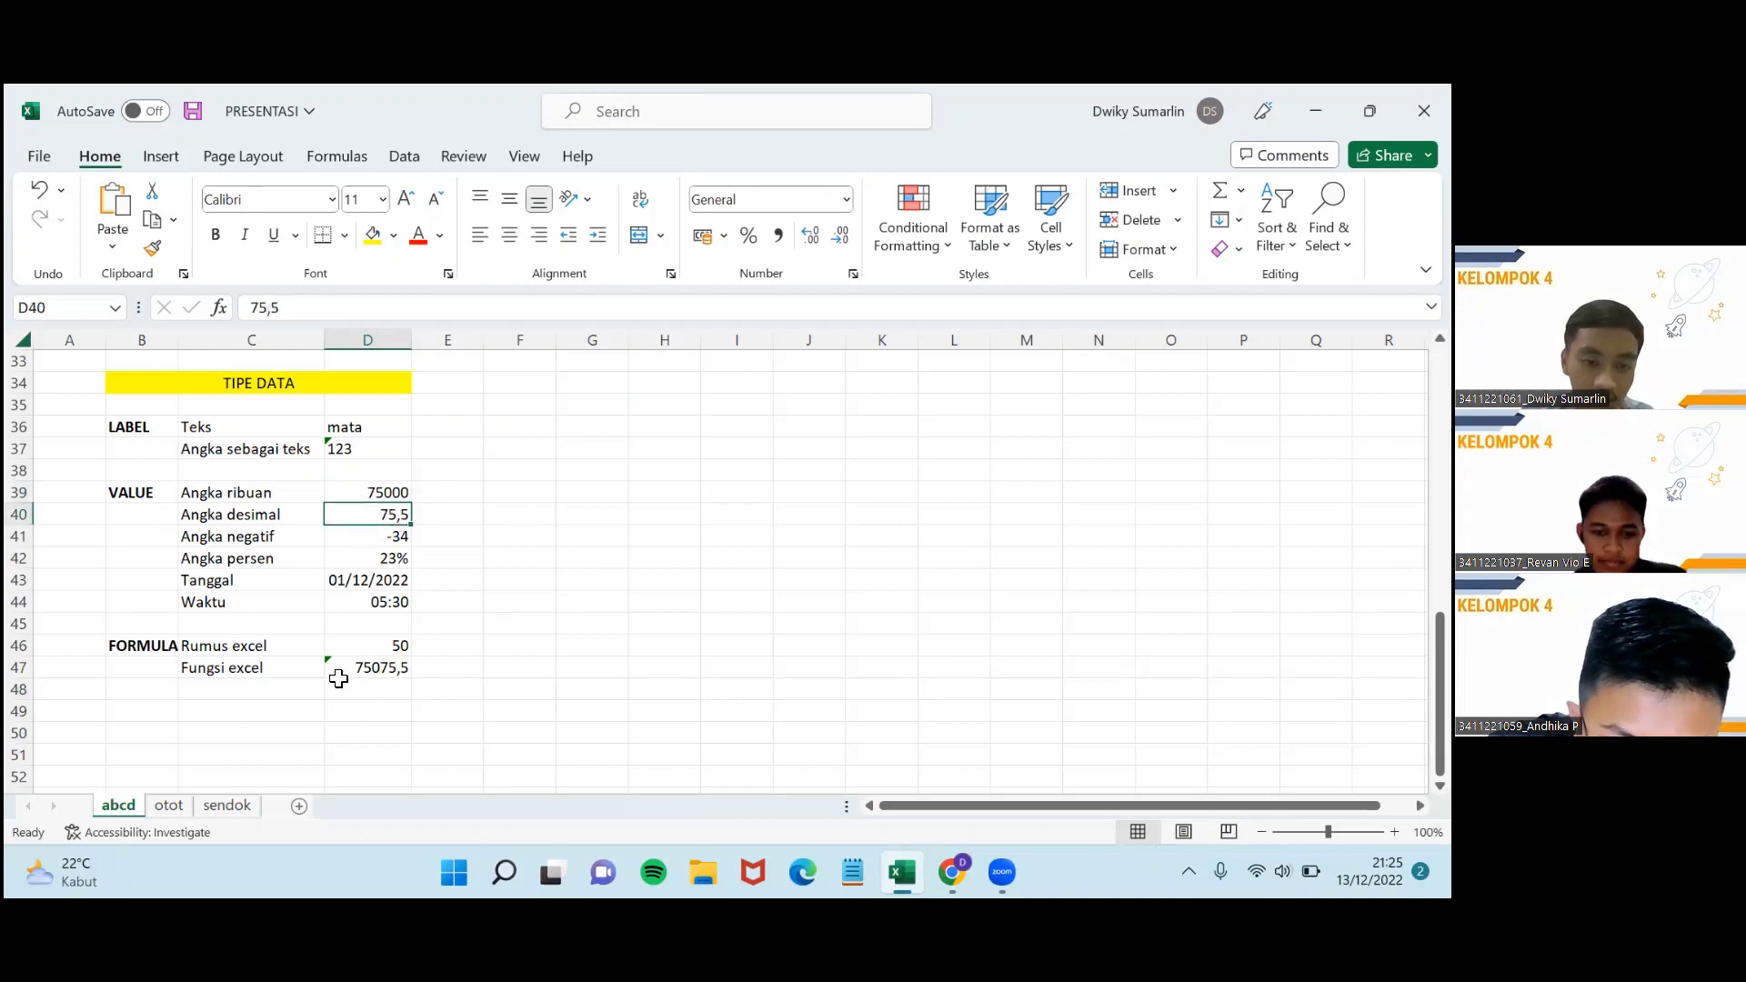
{"action": "left_click", "coordinate": [360, 670]}
{"action": "left_click", "coordinate": [369, 691]}
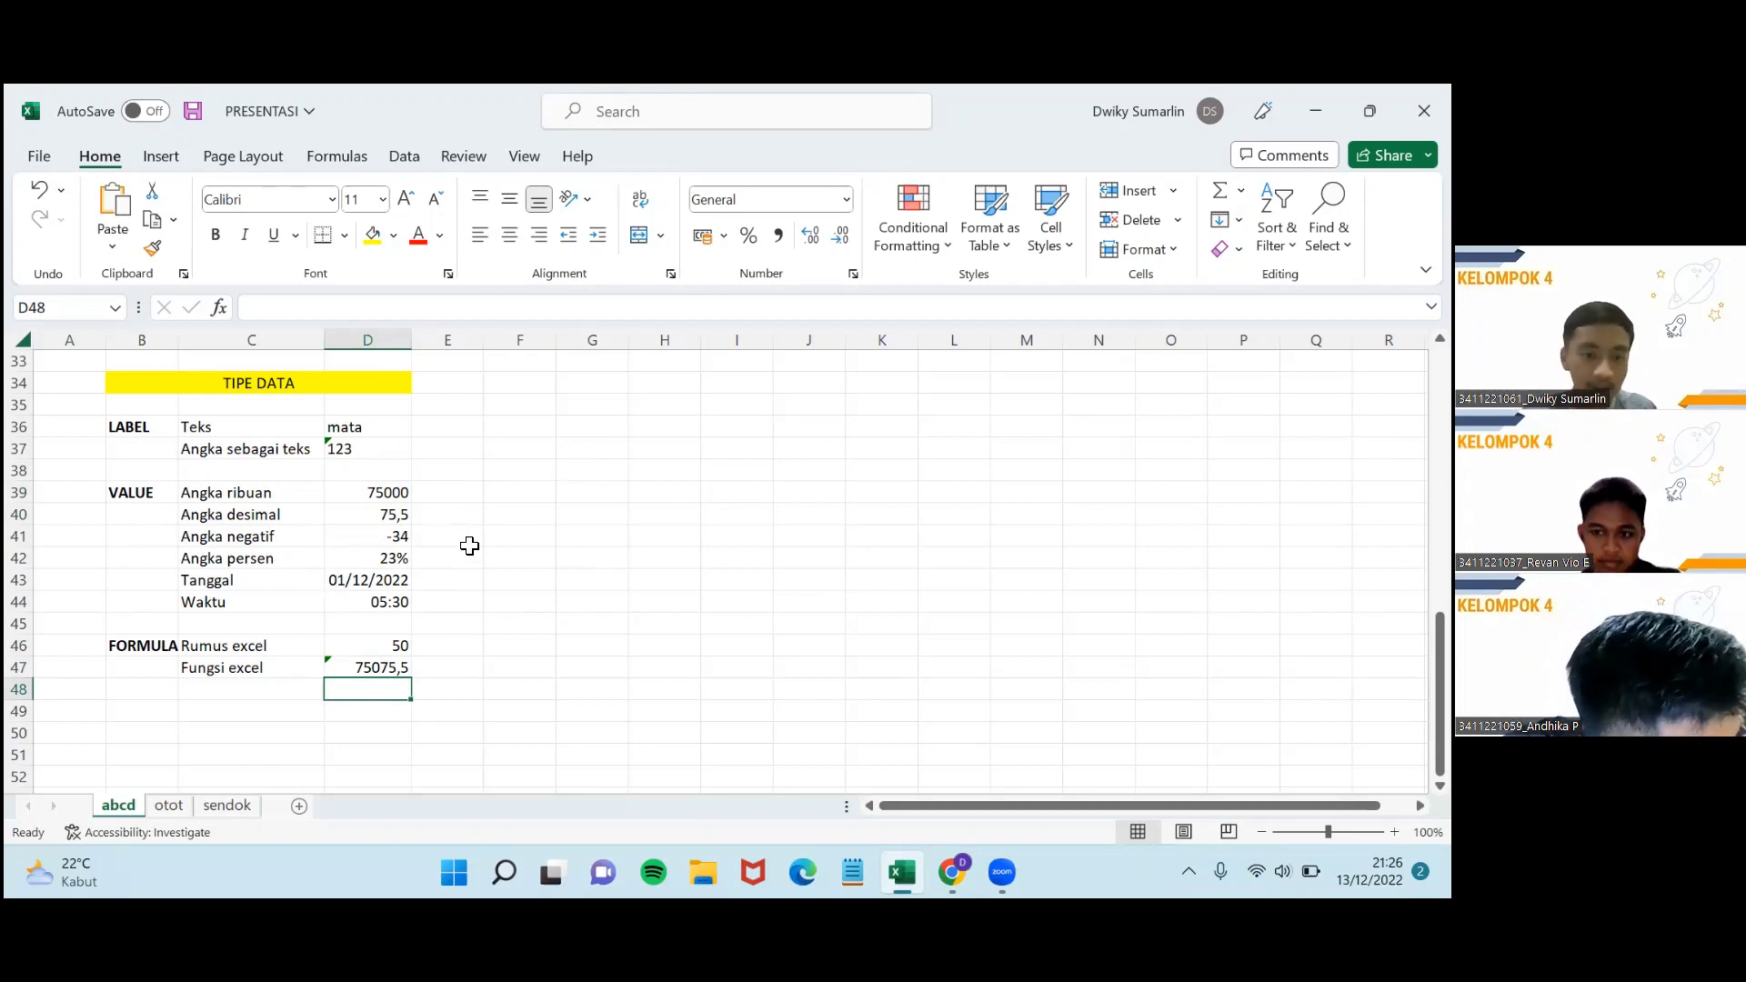
Type hahihohagioao into cell F34.
{"action": "scroll", "coordinate": [462, 559], "scroll_direction": "up", "scroll_amount": 5}
{"action": "scroll", "coordinate": [462, 558], "scroll_direction": "up", "scroll_amount": 3}
{"action": "scroll", "coordinate": [448, 558], "scroll_direction": "down", "scroll_amount": 8}
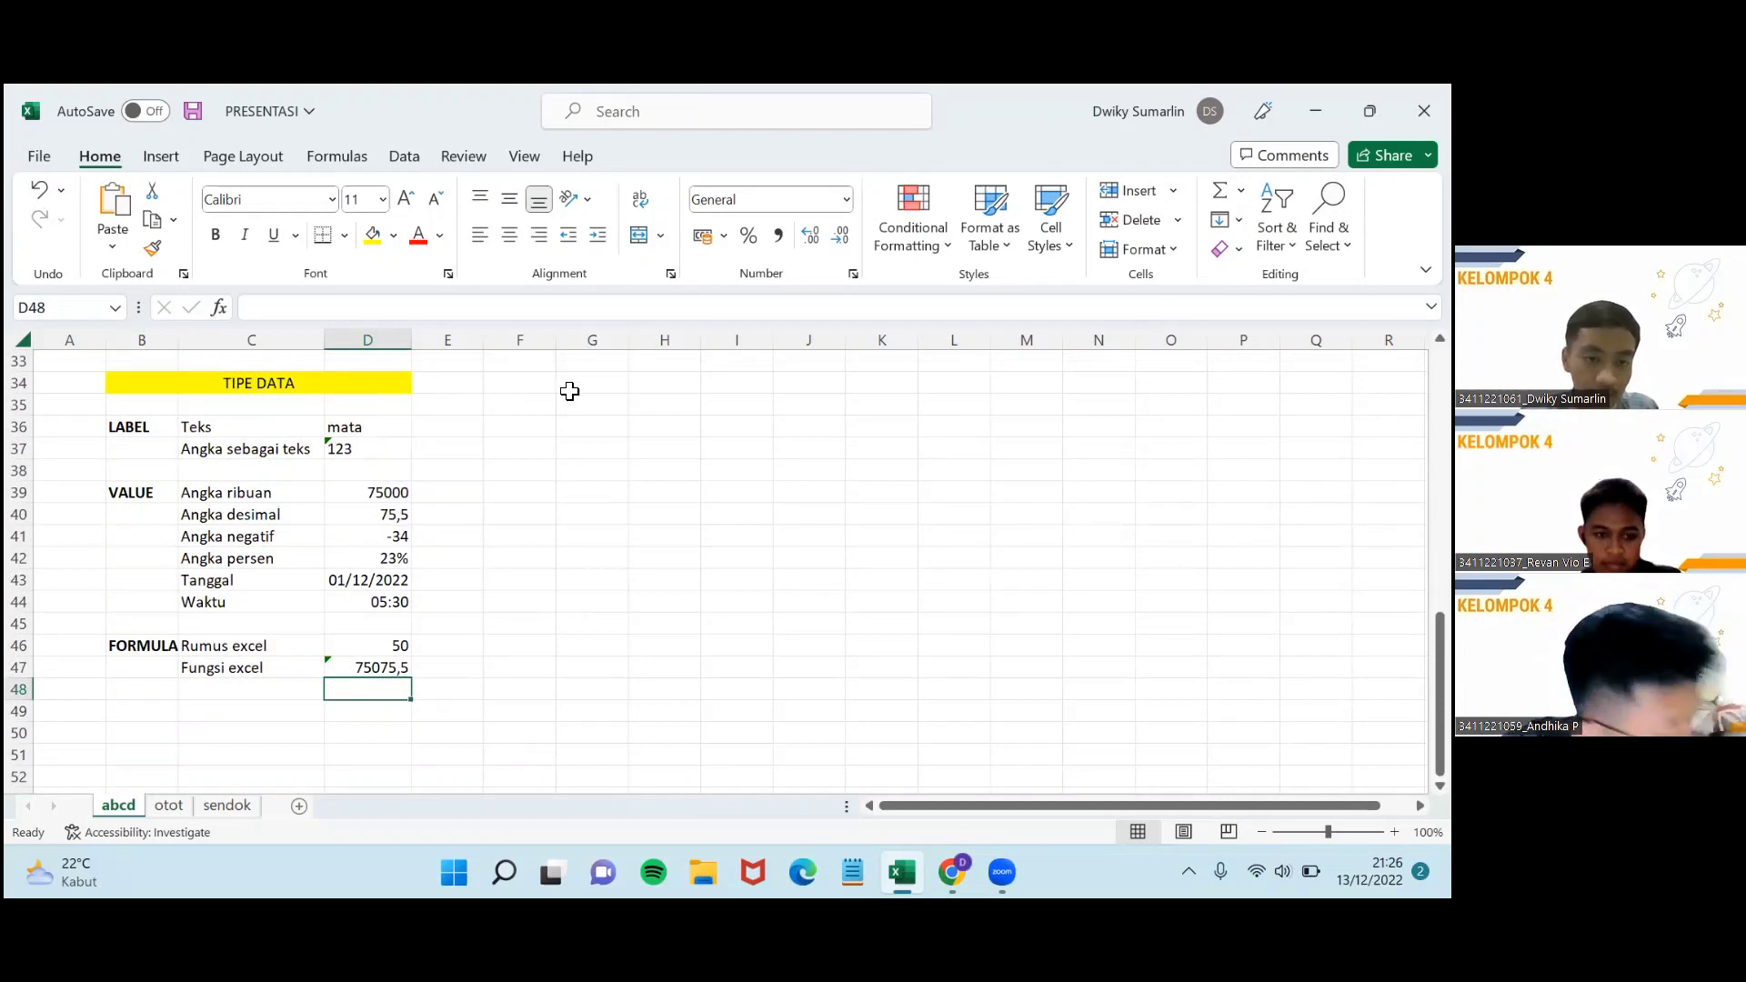
{"action": "left_click", "coordinate": [527, 384]}
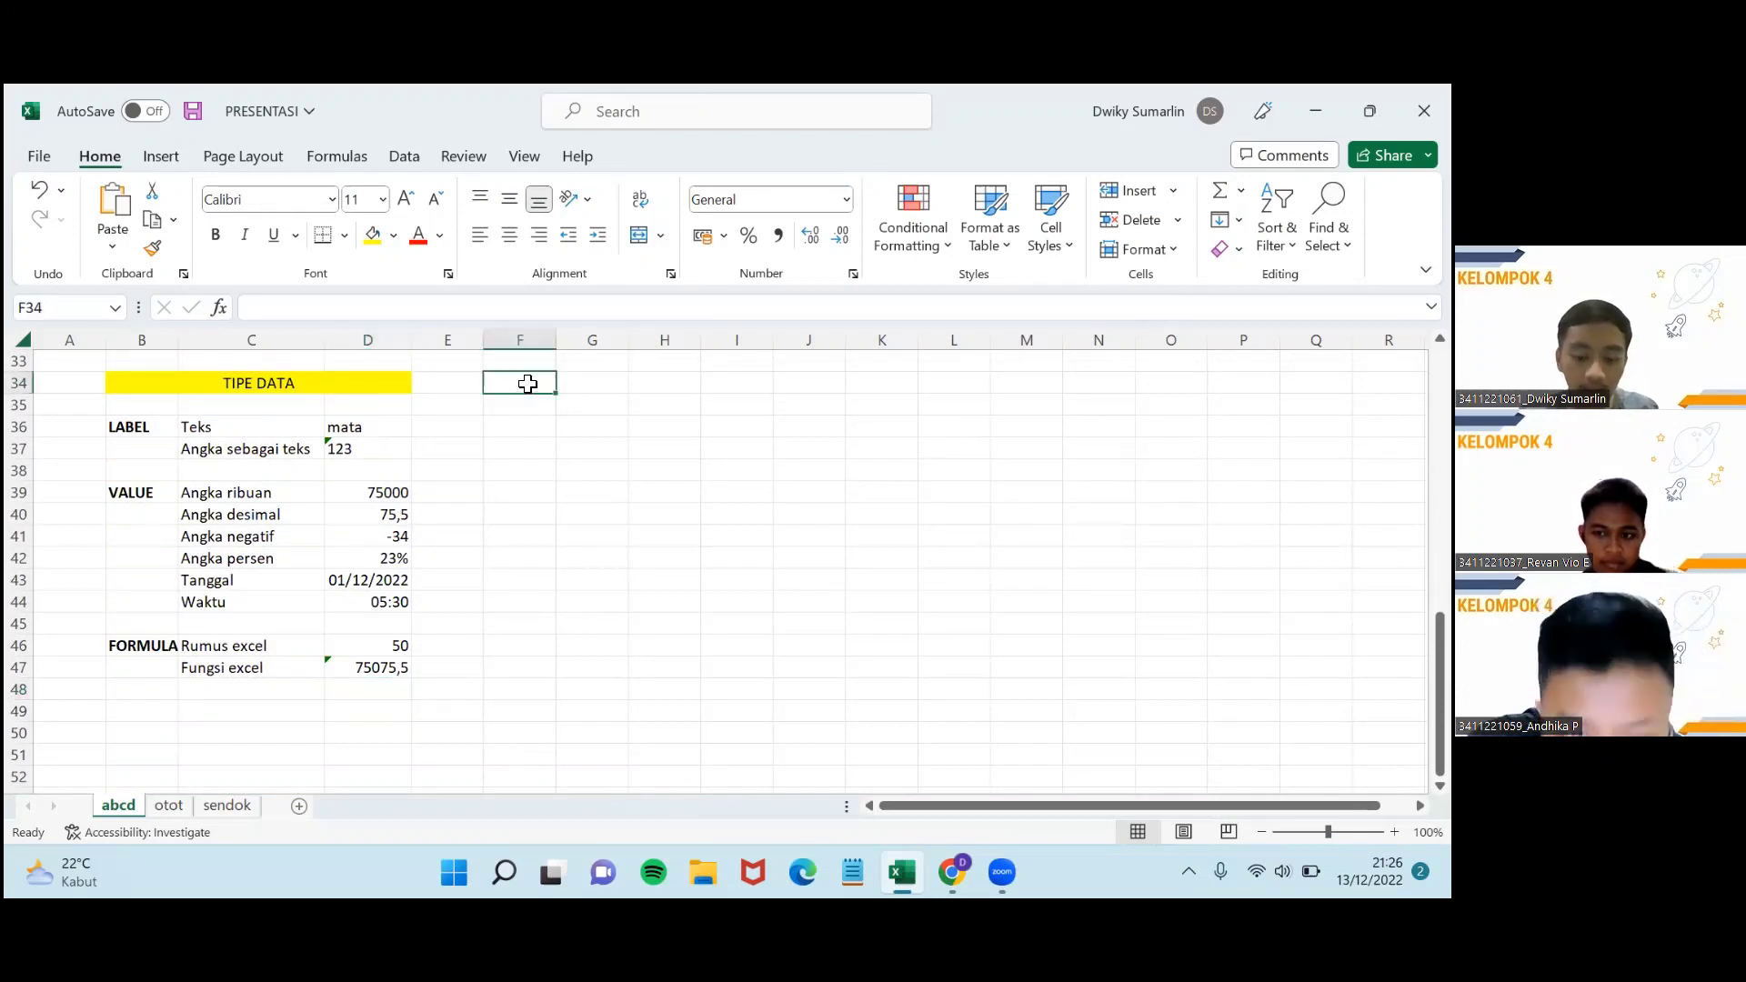
{"action": "type", "text": "hahihohagioao"}
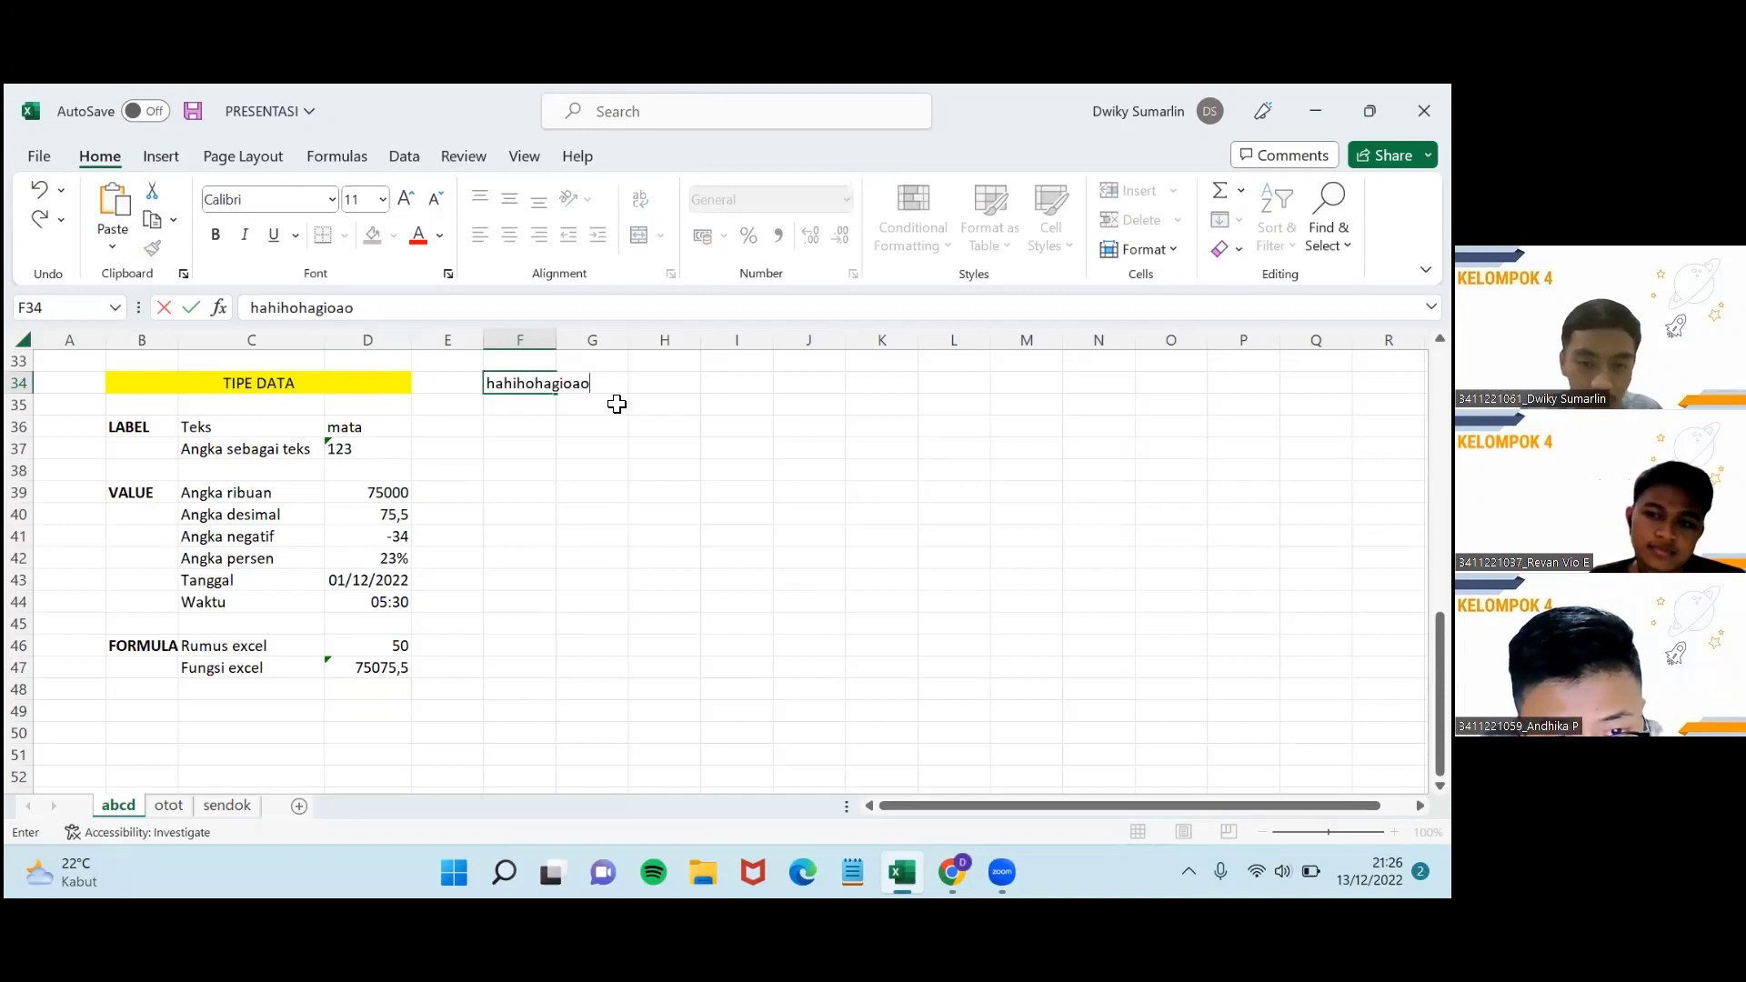
{"action": "left_click", "coordinate": [617, 403]}
{"action": "left_click", "coordinate": [616, 381]}
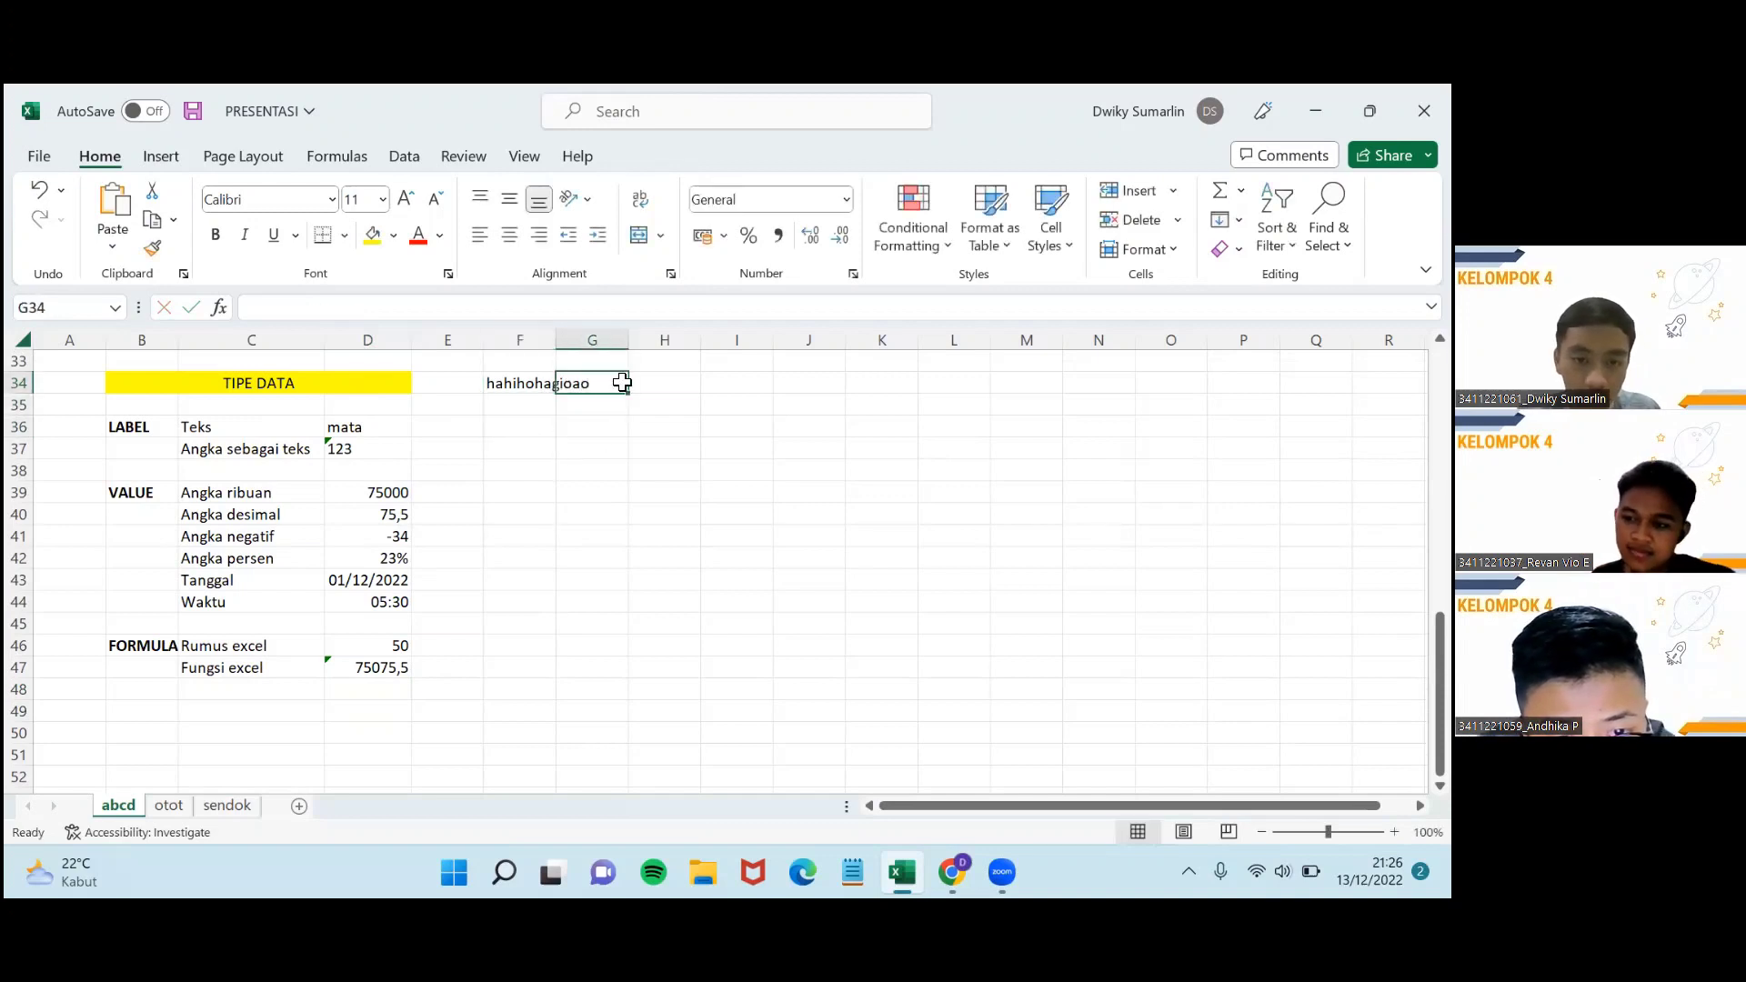
Widen column F to fit the text and make row 35 much taller.
{"action": "left_click", "coordinate": [542, 392]}
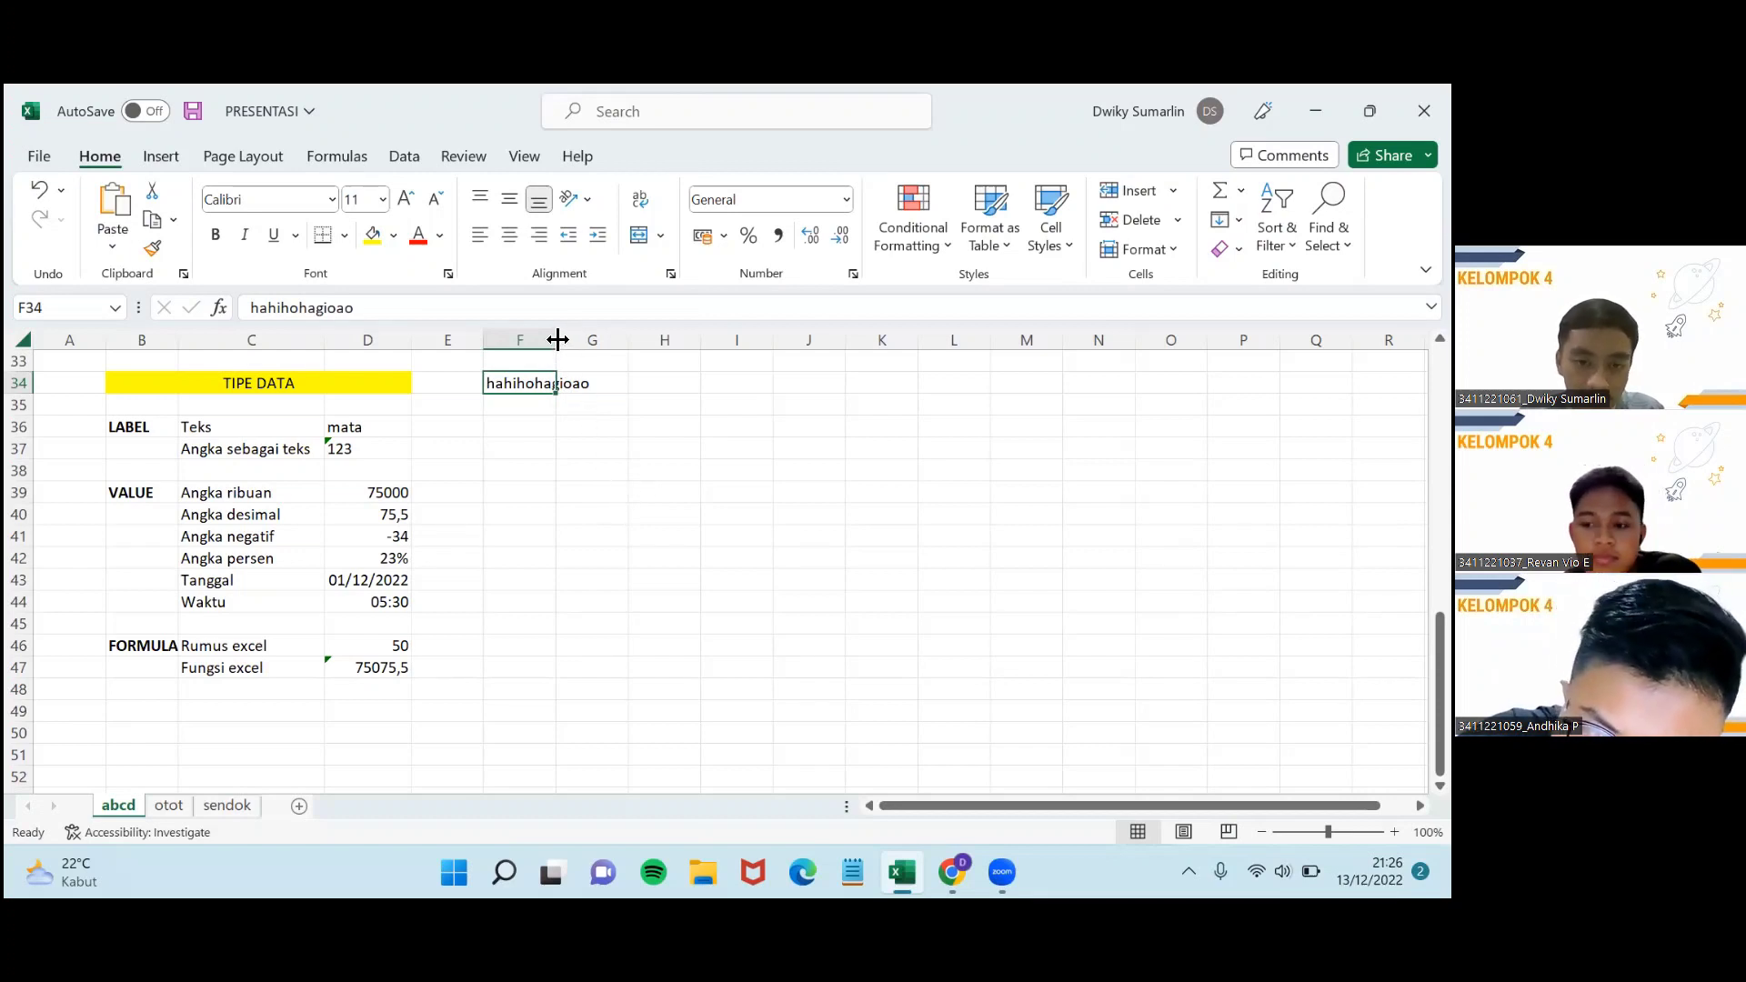
{"action": "left_click_drag", "start_coordinate": [557, 340], "coordinate": [607, 340]}
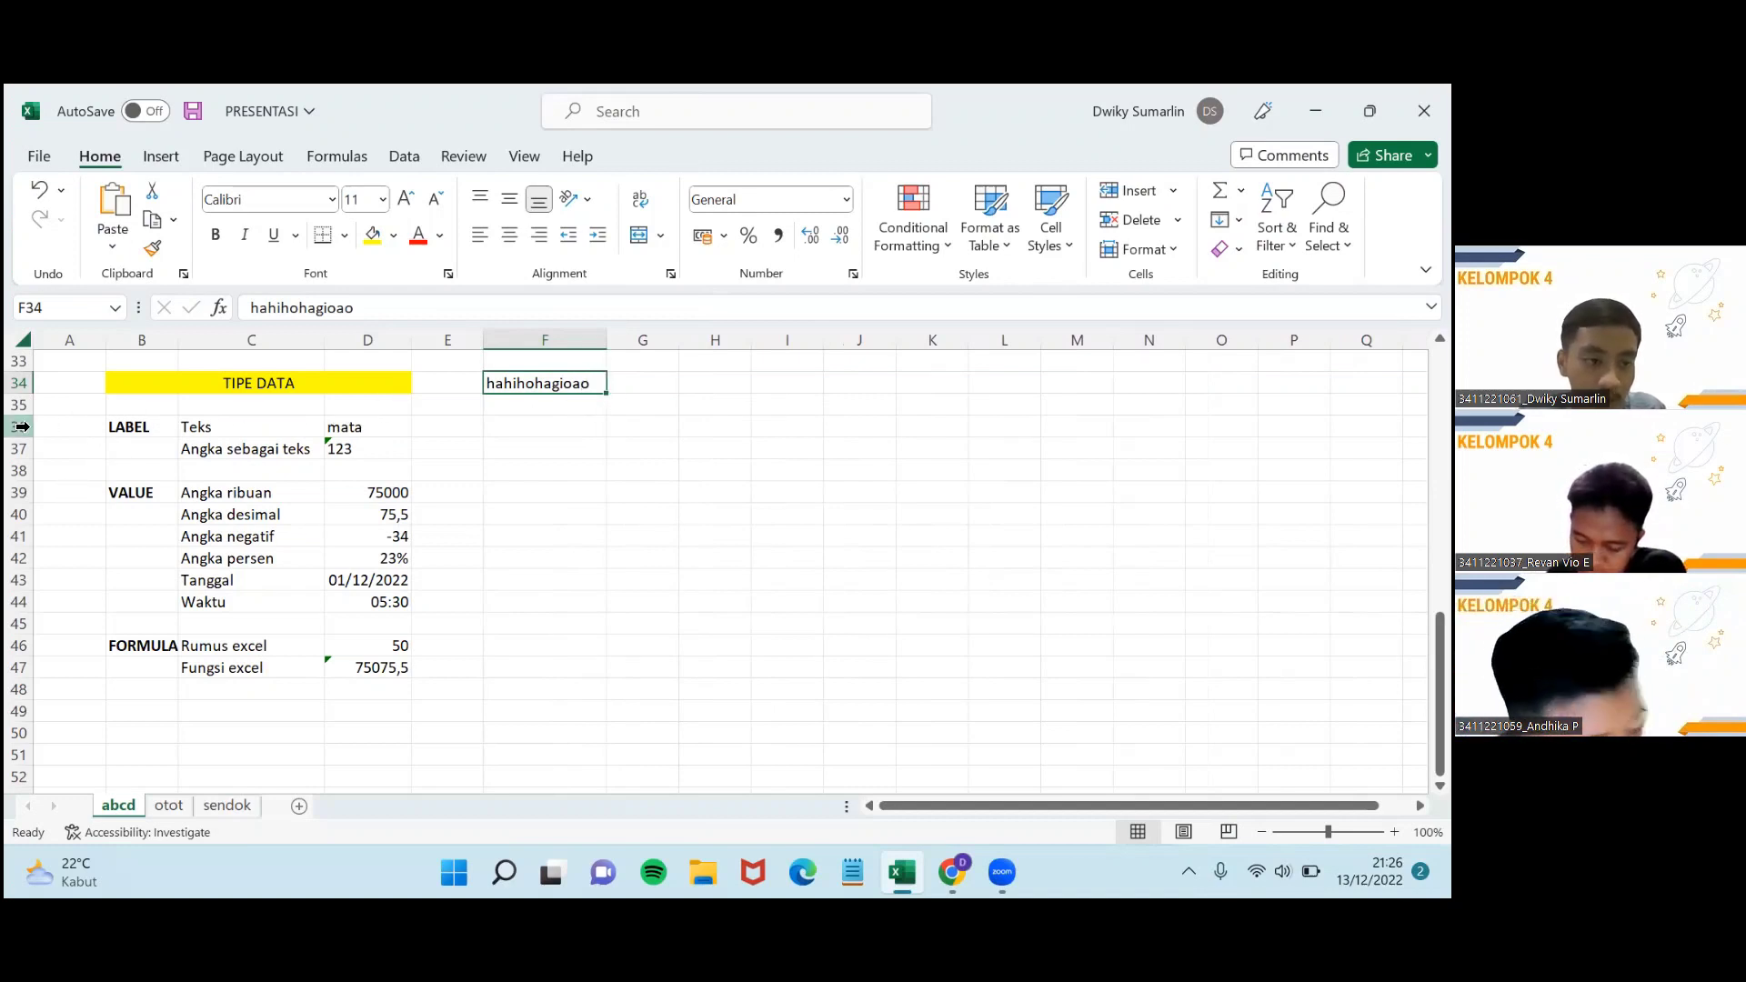
{"action": "left_click_drag", "start_coordinate": [27, 415], "coordinate": [145, 423]}
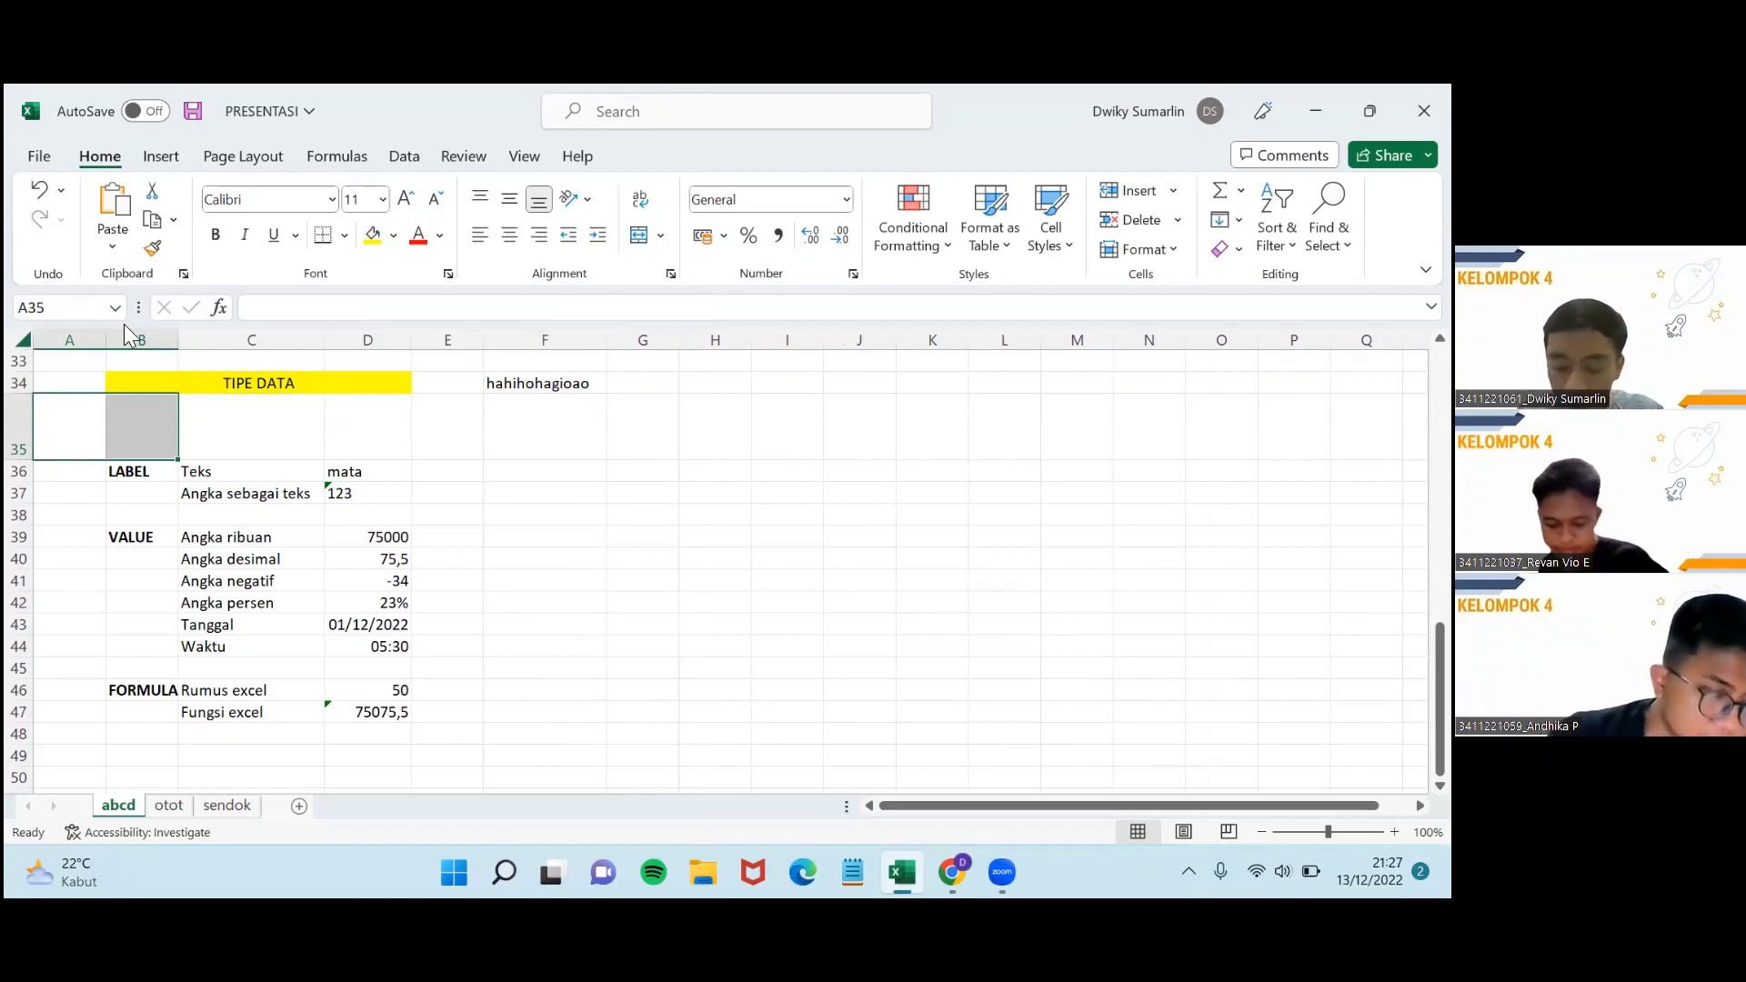
Type jan in C50 and autofill the months jan through aug across C50:J50.
{"action": "left_click", "coordinate": [319, 433]}
{"action": "left_click", "coordinate": [534, 536]}
{"action": "scroll", "coordinate": [409, 610], "scroll_direction": "down", "scroll_amount": 6}
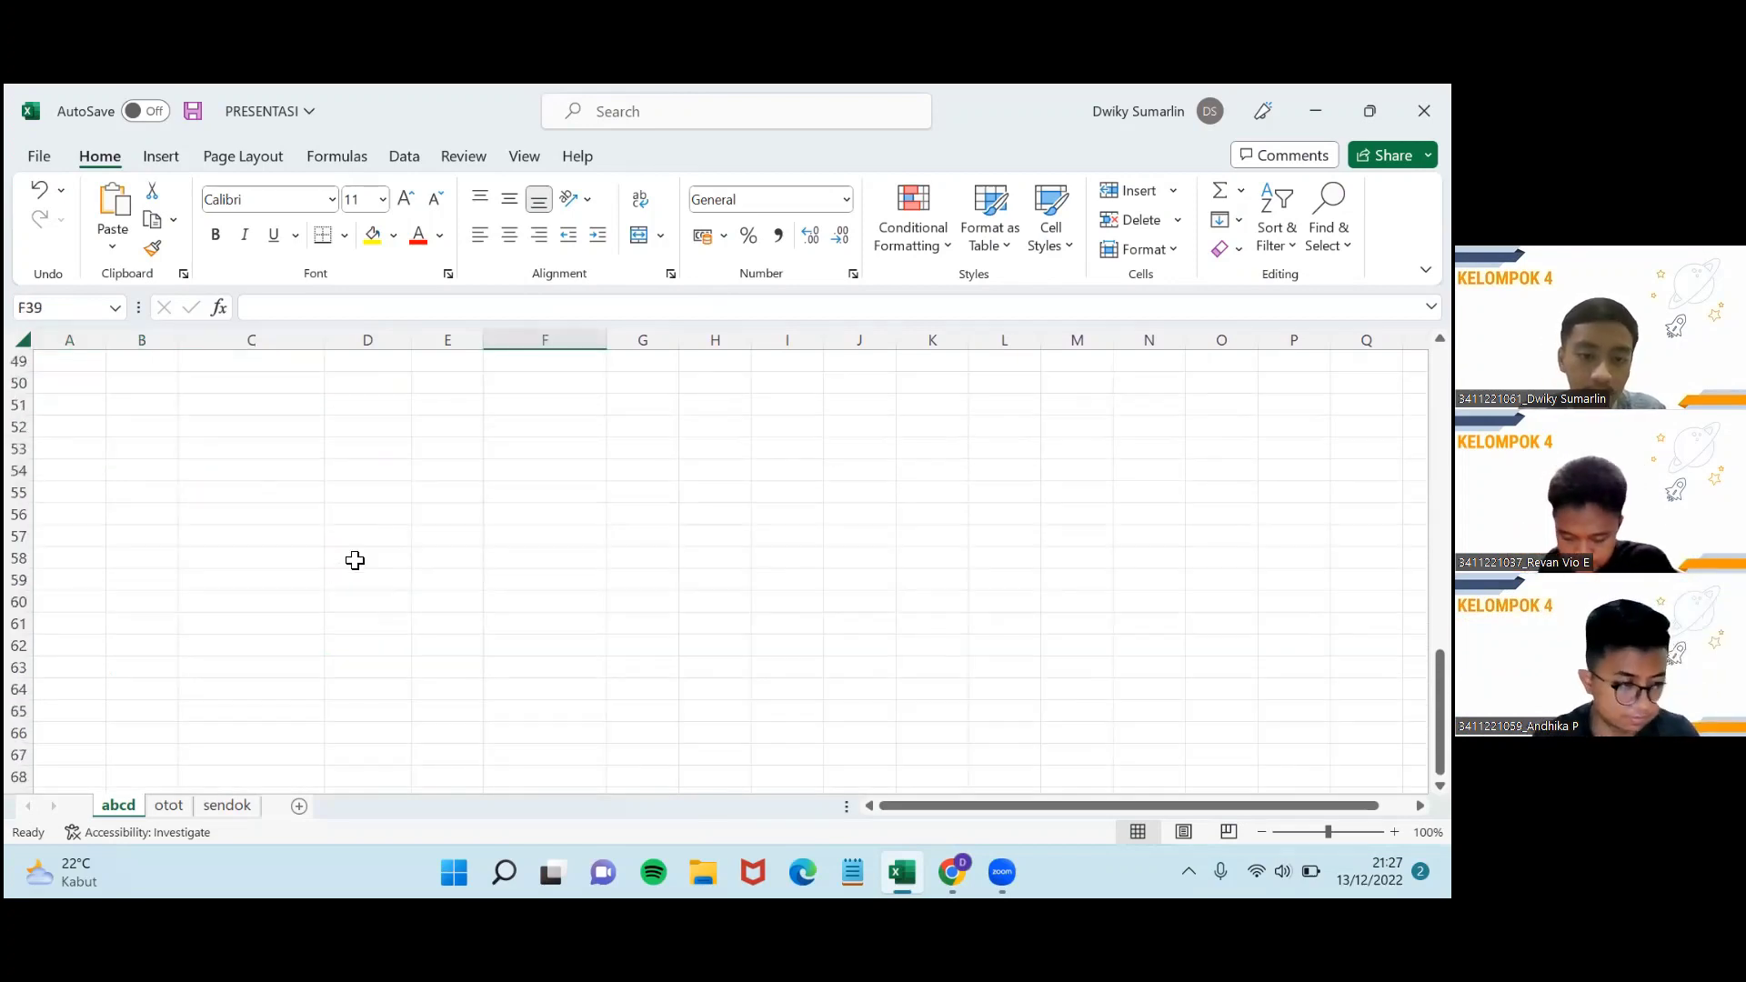
{"action": "scroll", "coordinate": [335, 510], "scroll_direction": "up", "scroll_amount": 3}
{"action": "scroll", "coordinate": [333, 500], "scroll_direction": "down", "scroll_amount": 3}
{"action": "left_click_drag", "start_coordinate": [333, 475], "coordinate": [336, 451]}
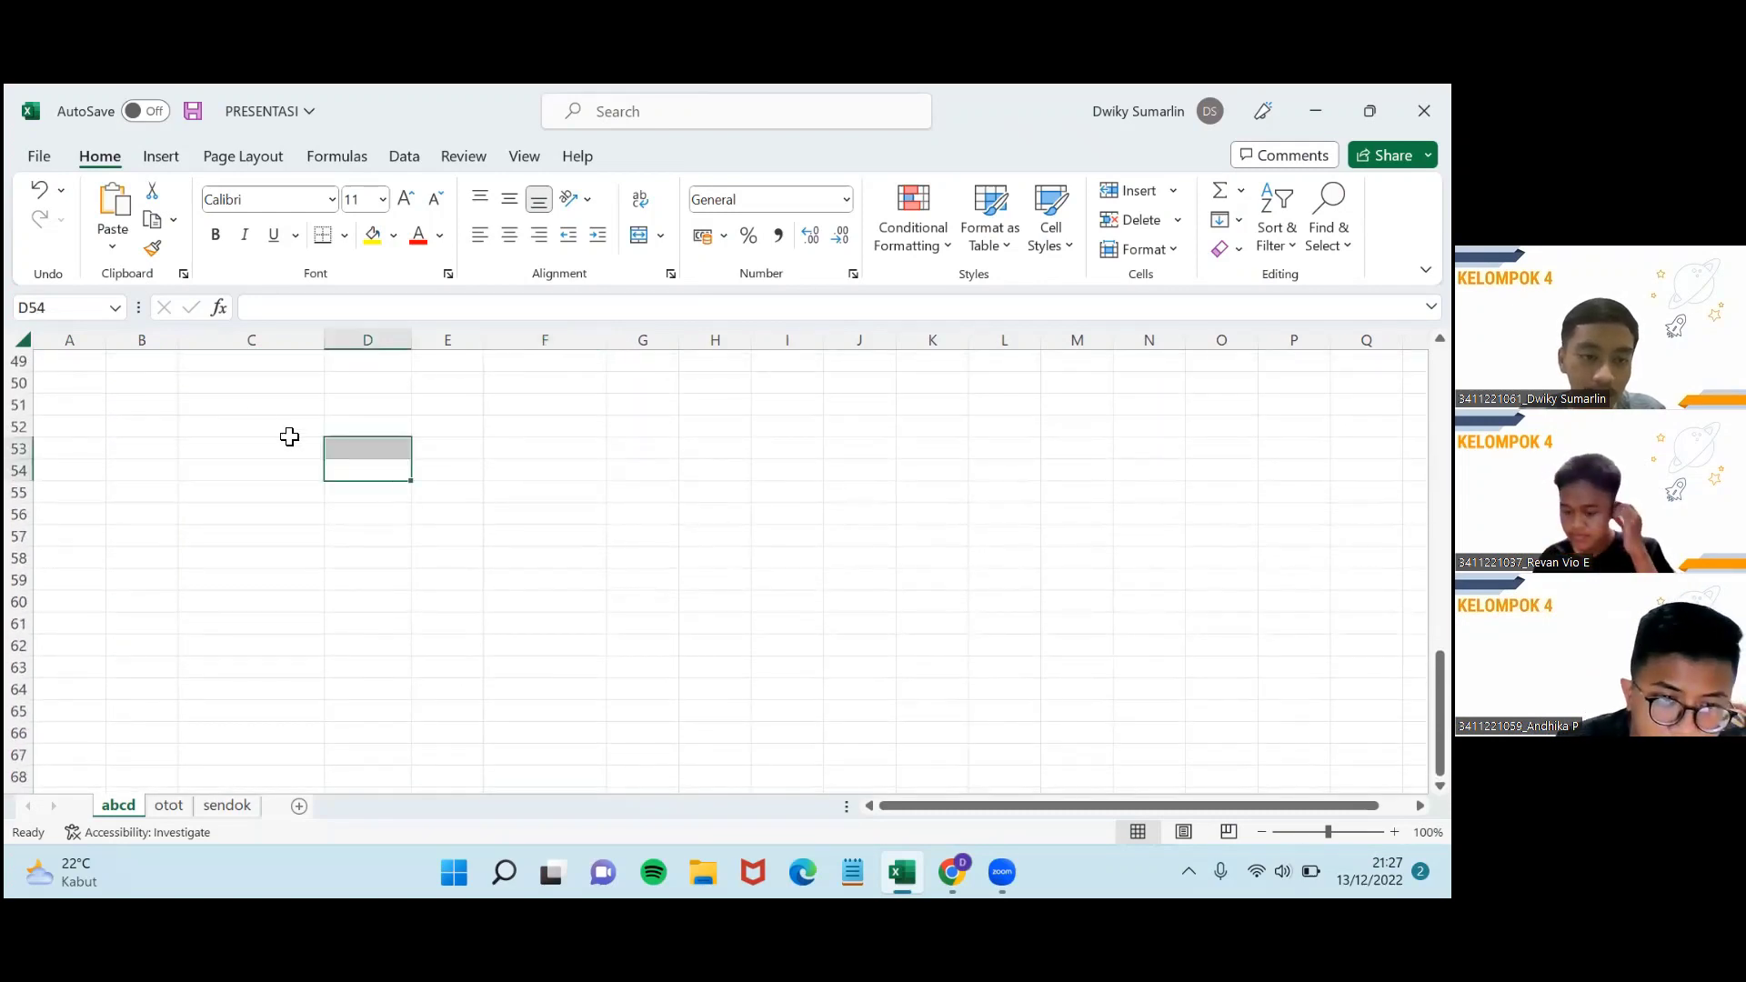
{"action": "left_click", "coordinate": [215, 401]}
{"action": "left_click", "coordinate": [227, 380]}
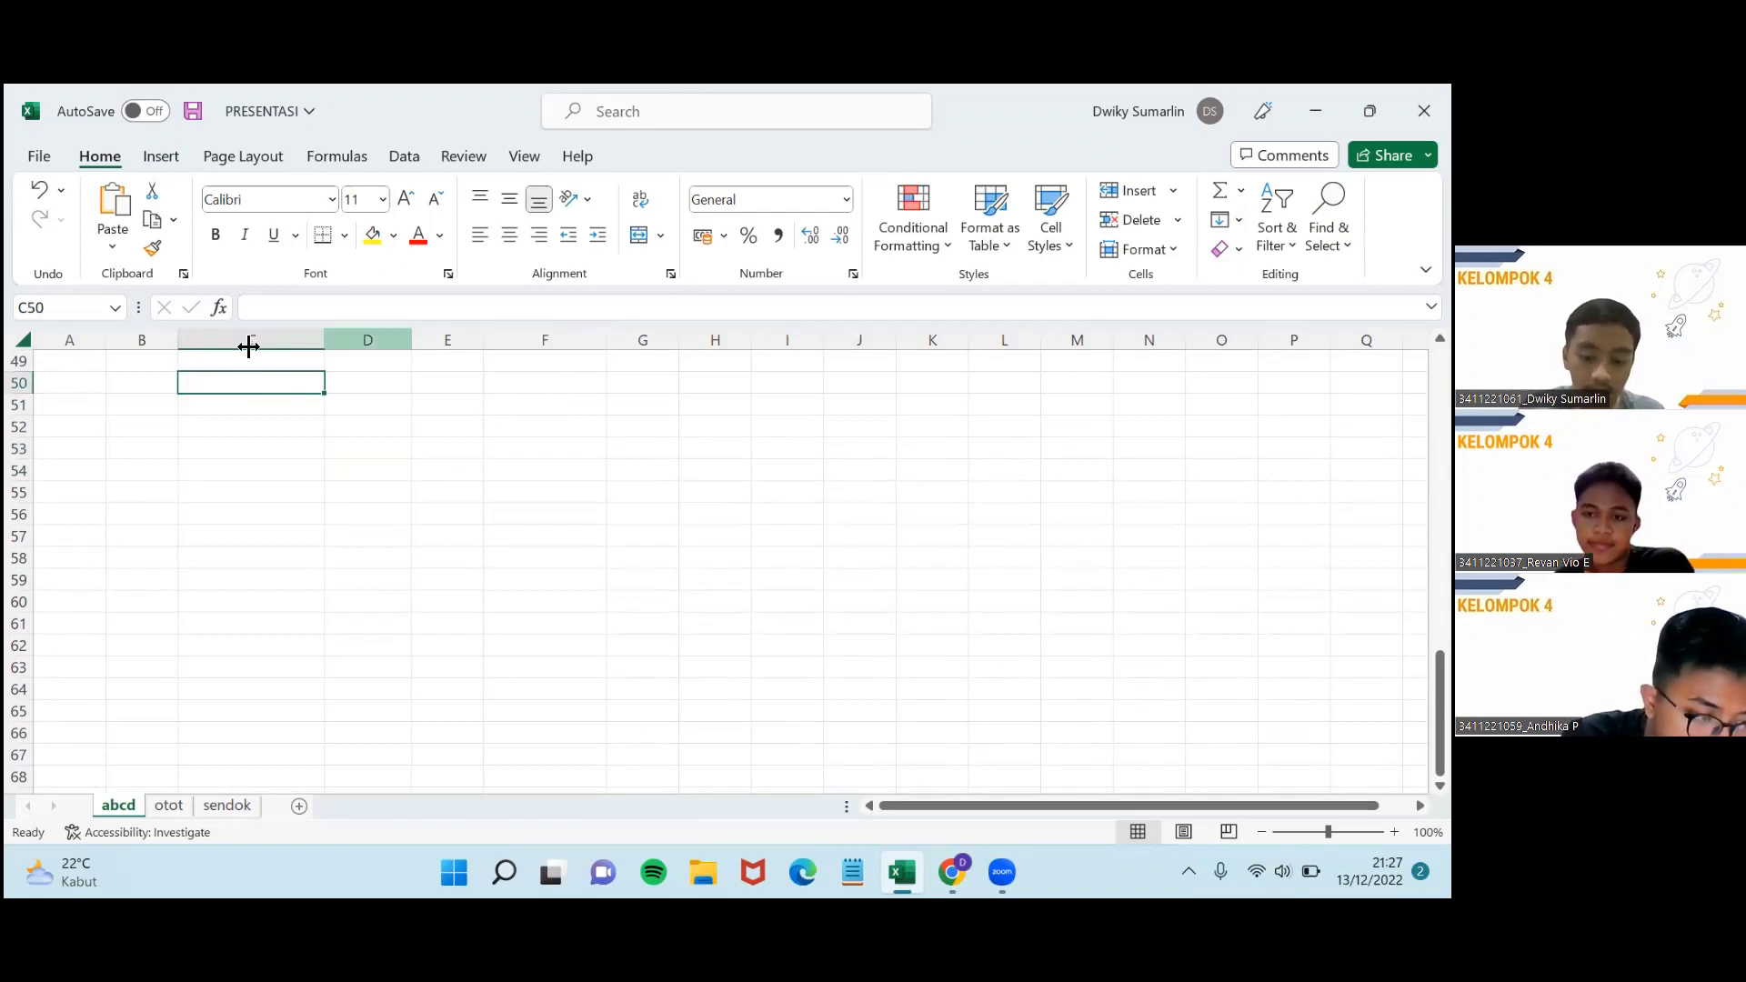
{"action": "type", "text": "jan"}
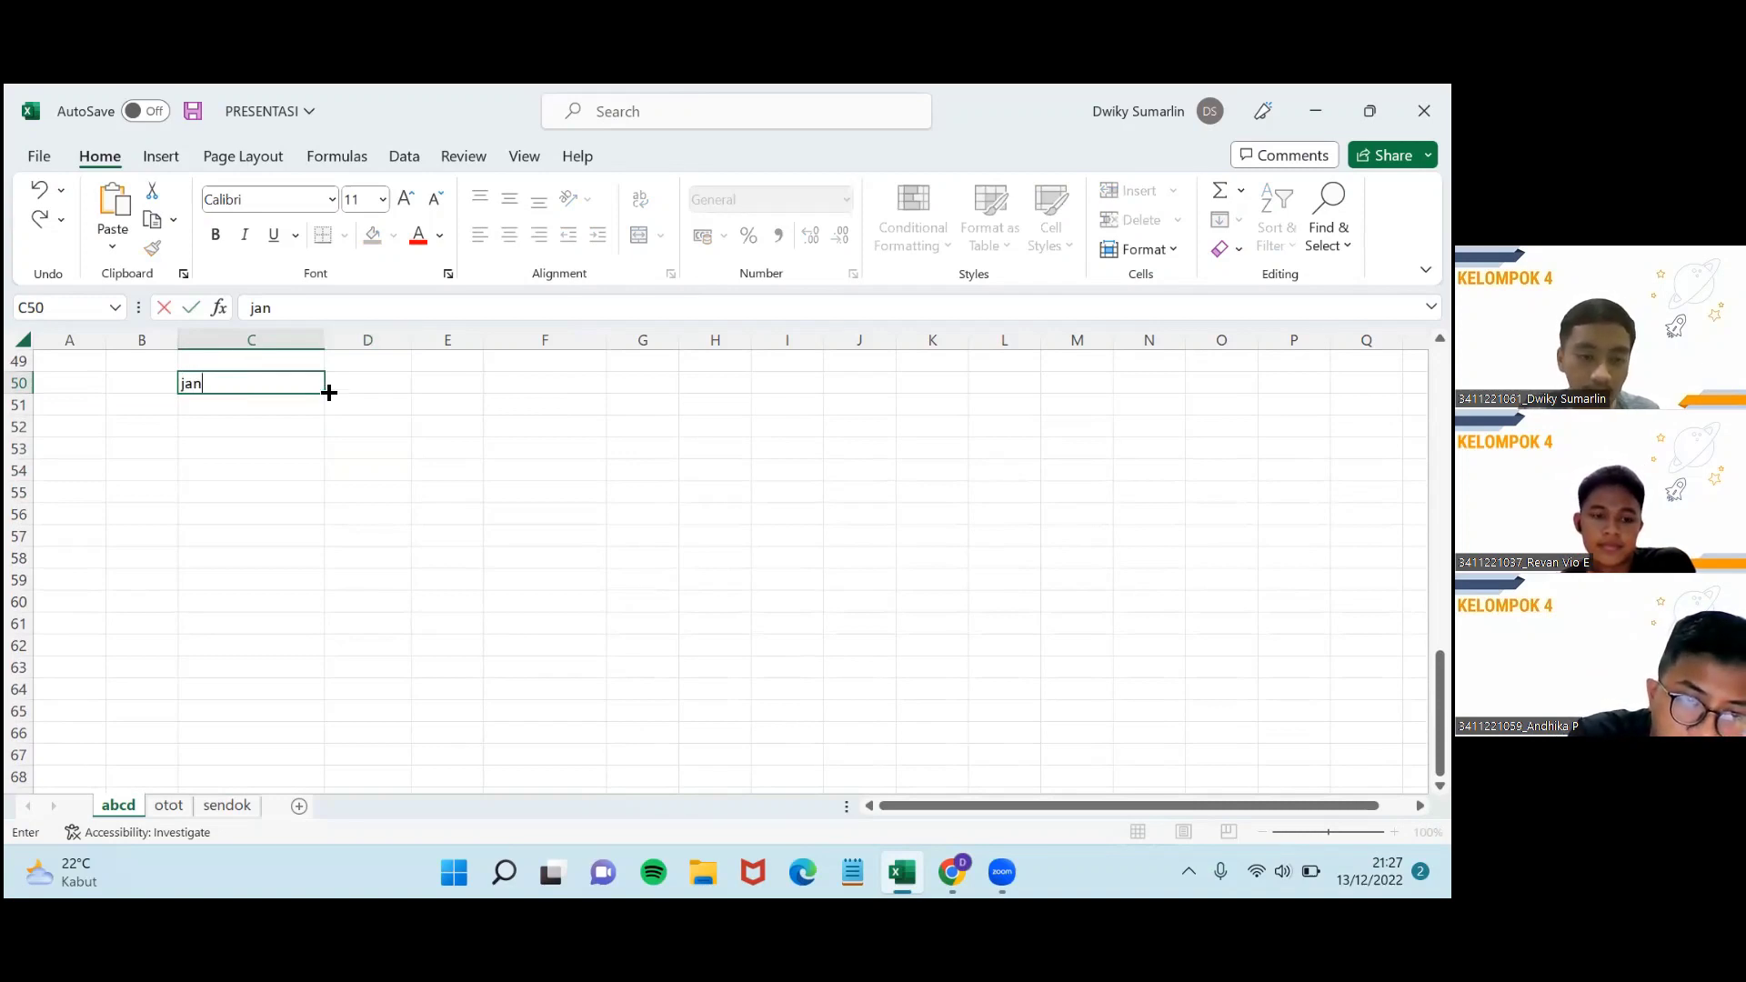
{"action": "left_click_drag", "start_coordinate": [329, 392], "coordinate": [887, 385]}
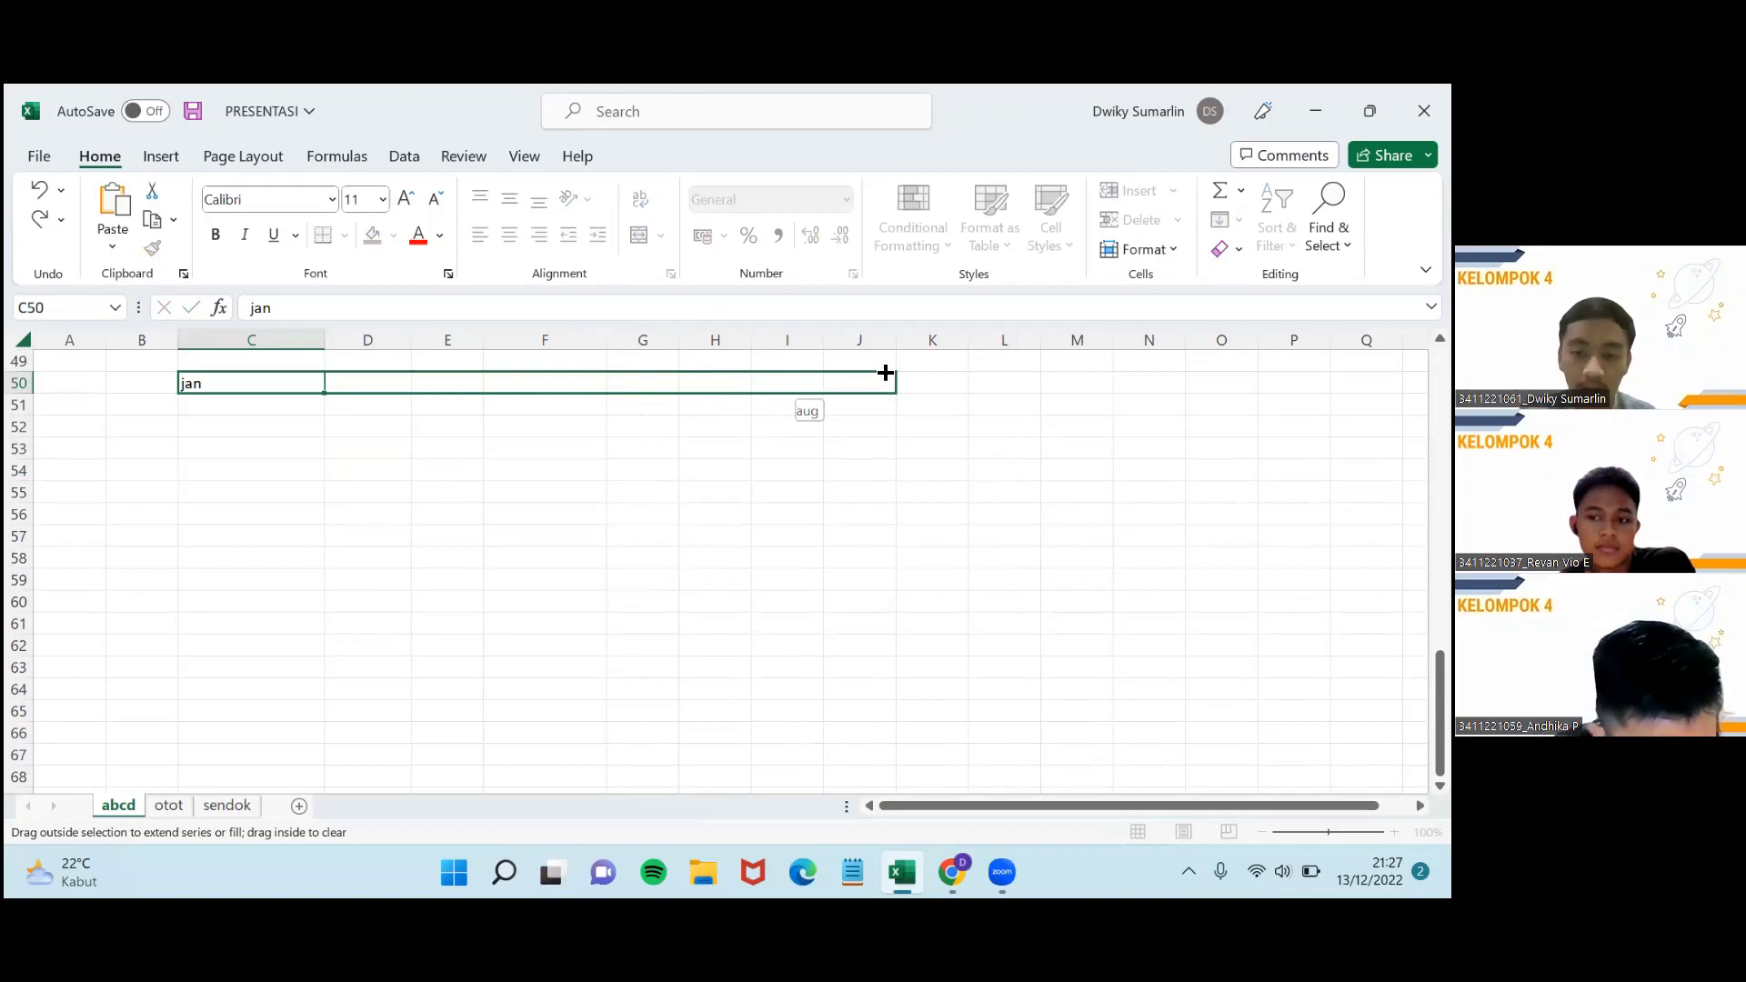
{"action": "left_click_drag", "start_coordinate": [885, 373], "coordinate": [881, 379]}
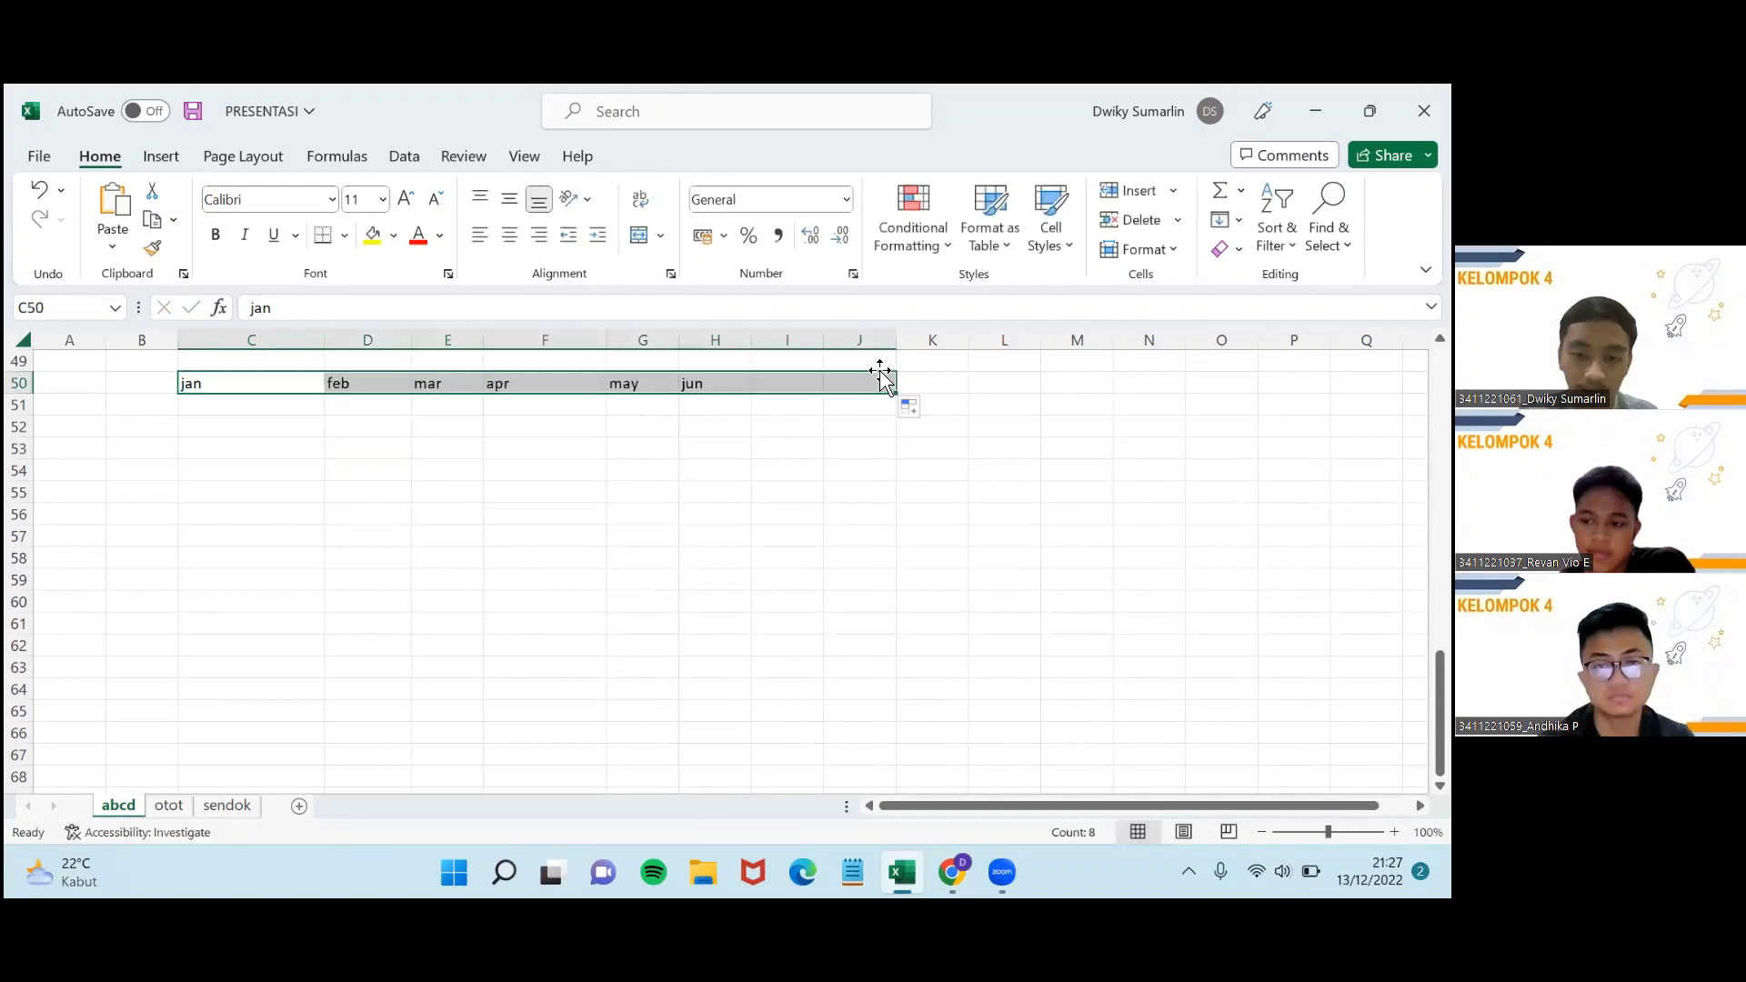
{"action": "left_click", "coordinate": [268, 398]}
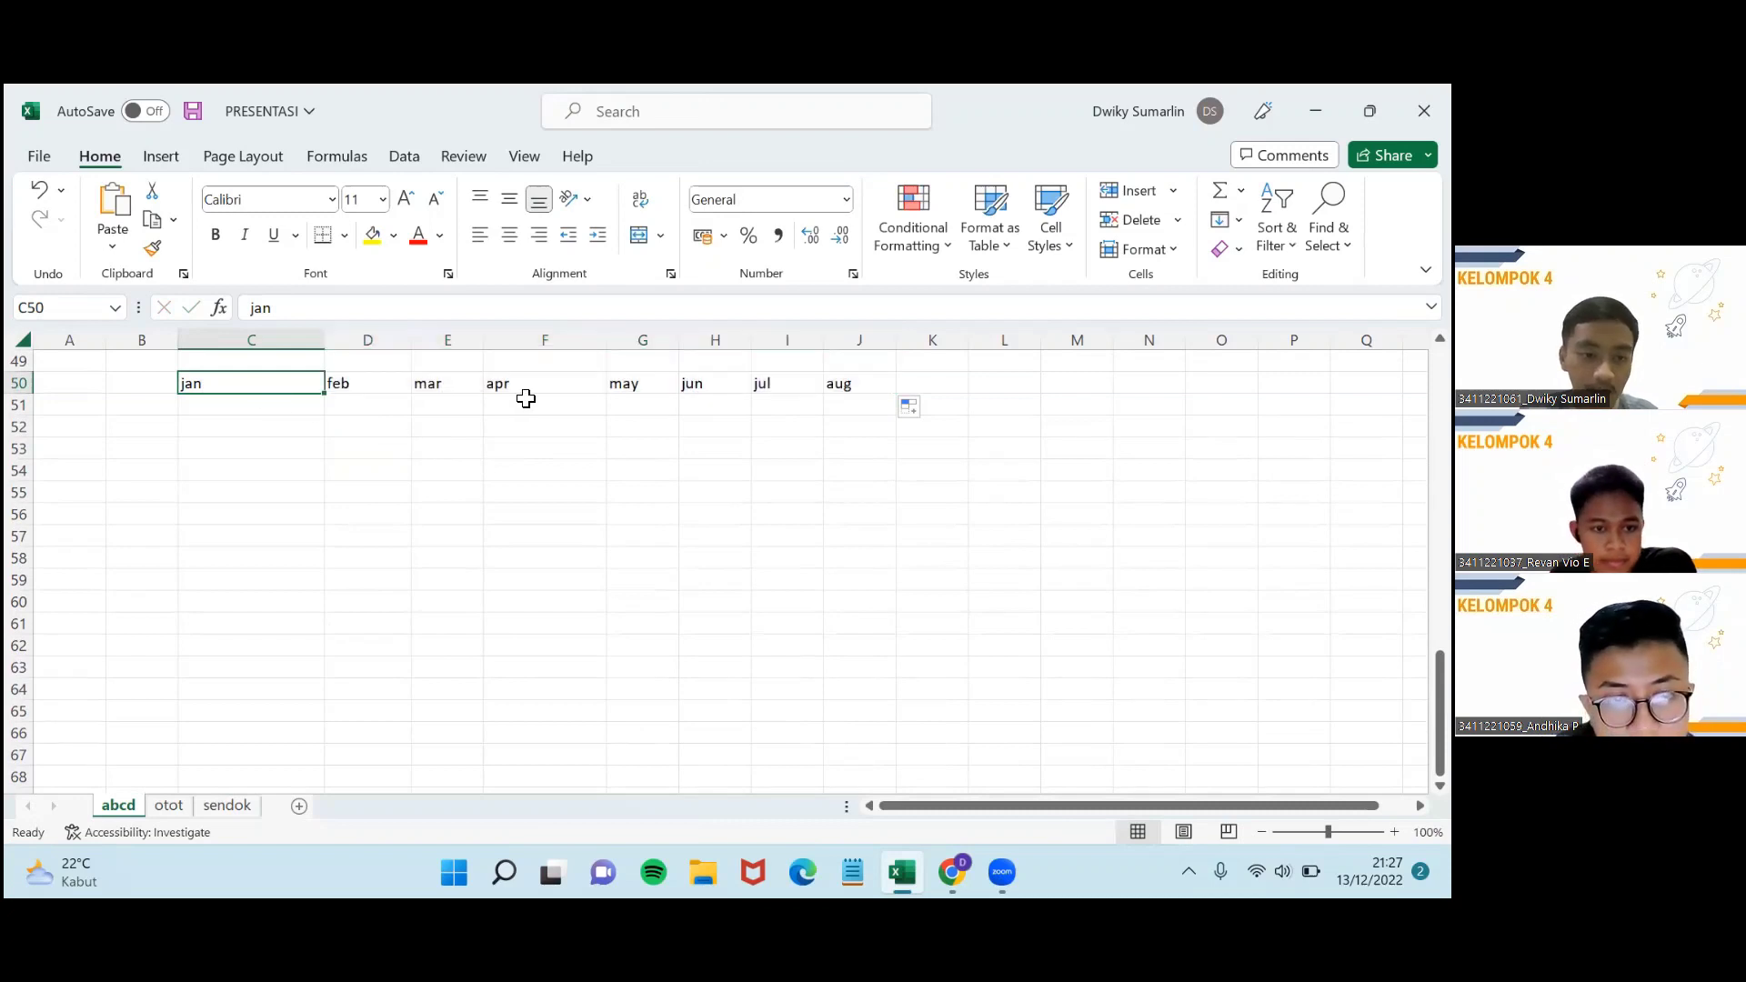
Type jannuari in C51, copy it across to G51, then undo the copies.
{"action": "left_click", "coordinate": [289, 410]}
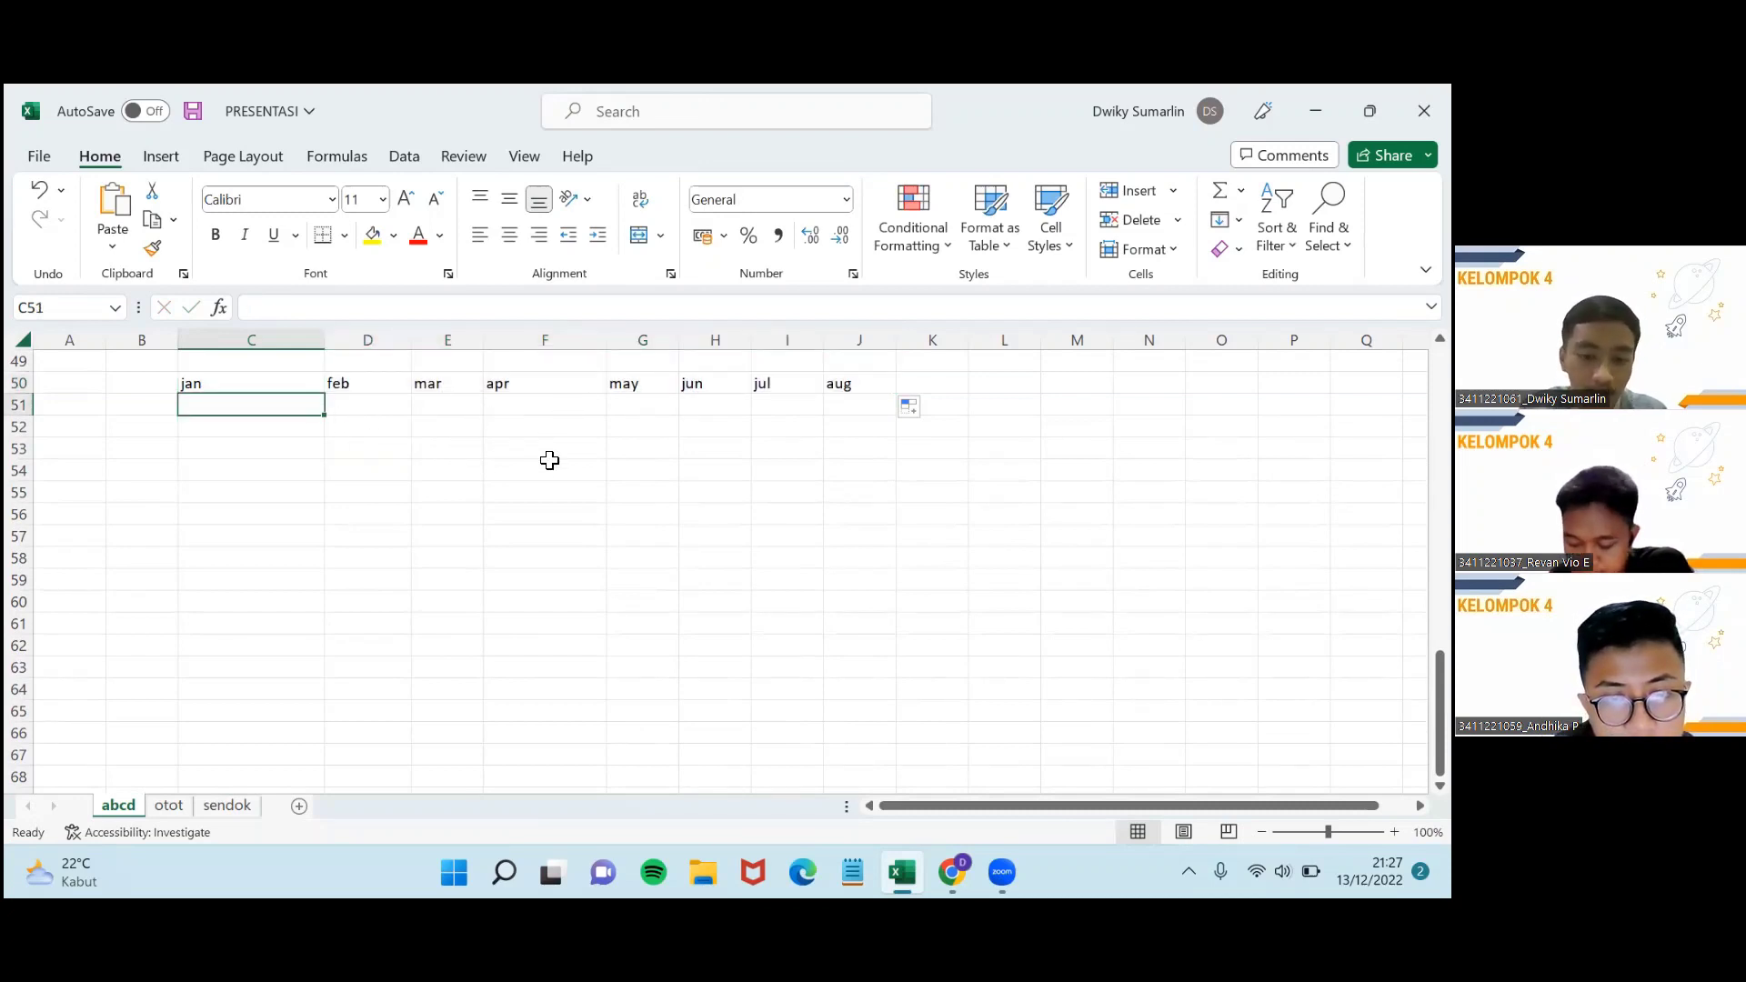
{"action": "type", "text": "jannuari"}
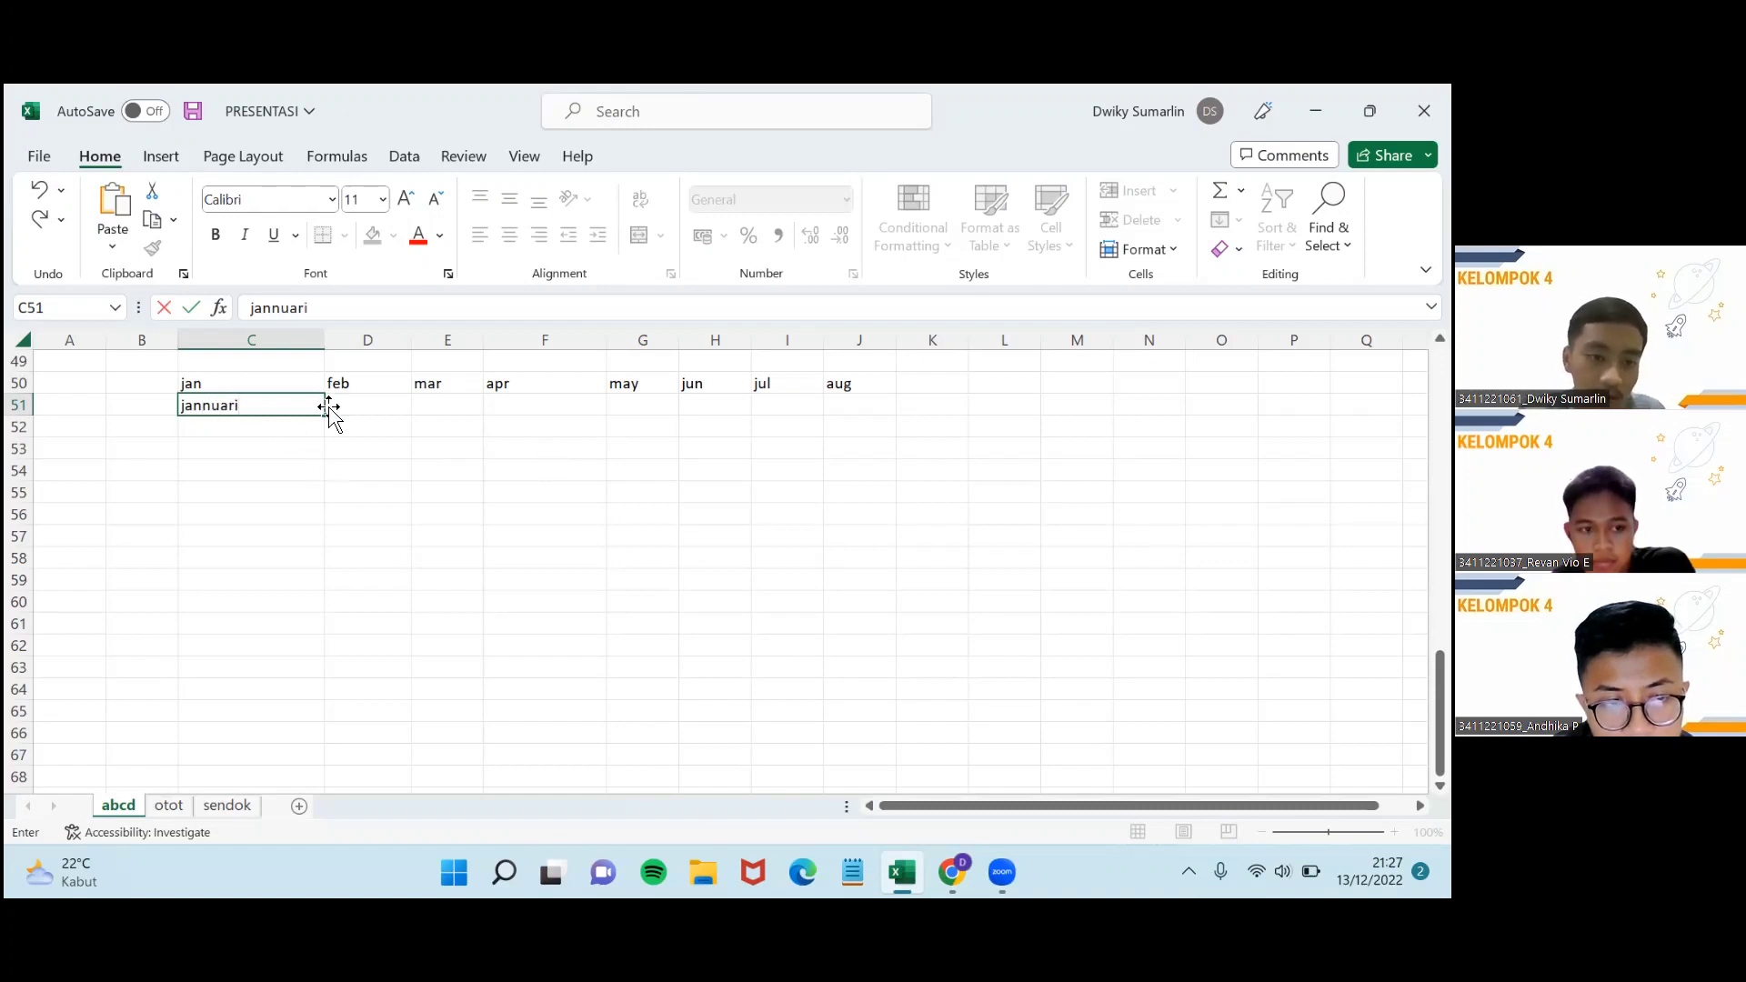
{"action": "left_click_drag", "start_coordinate": [329, 418], "coordinate": [670, 400]}
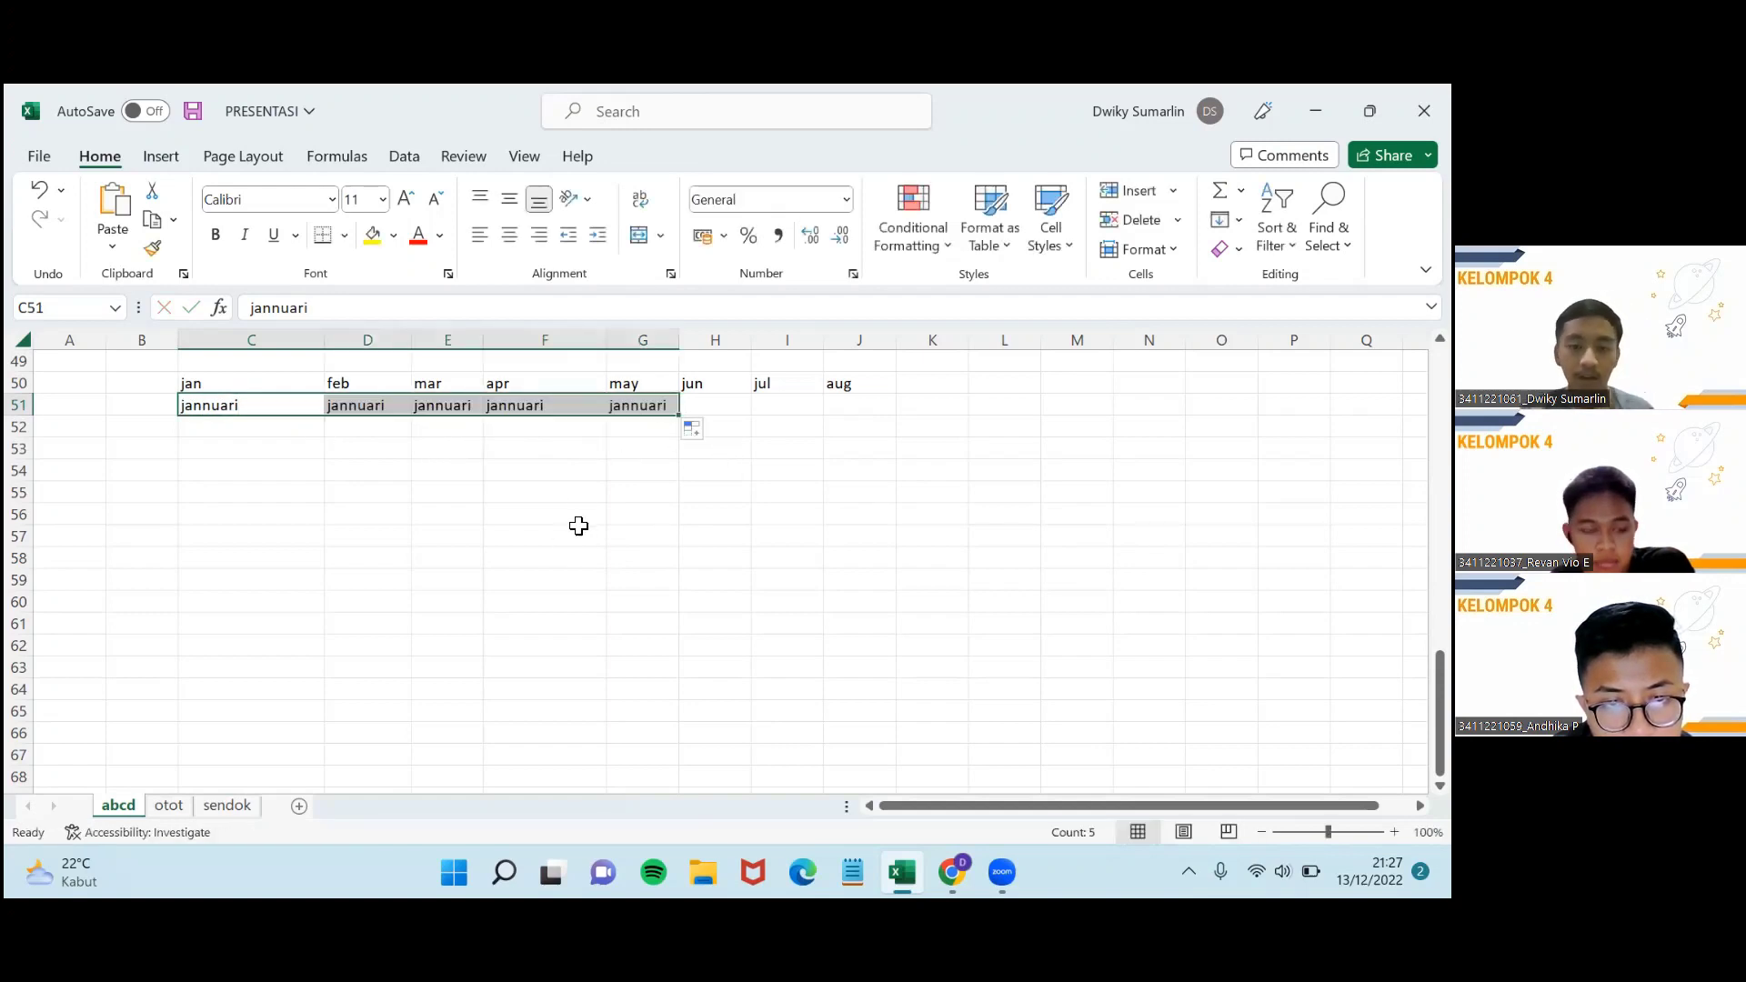
{"action": "left_click", "coordinate": [200, 382]}
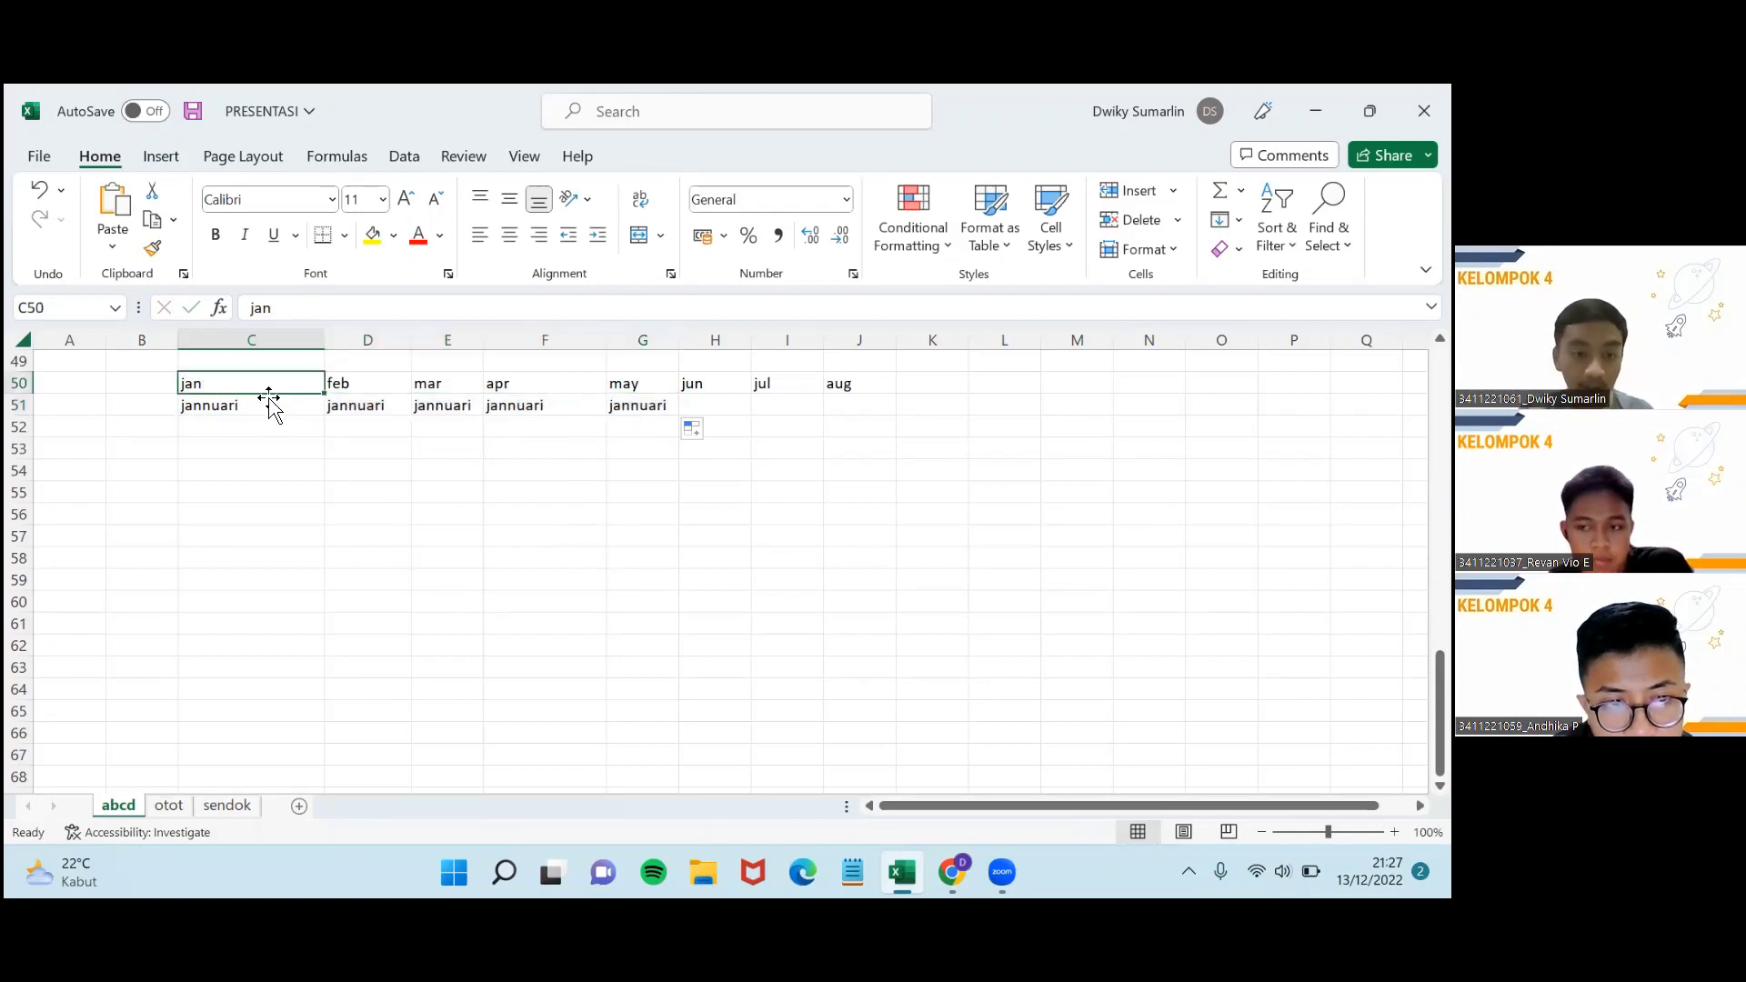
{"action": "key", "text": "ctrl+z"}
{"action": "key", "text": "Down"}
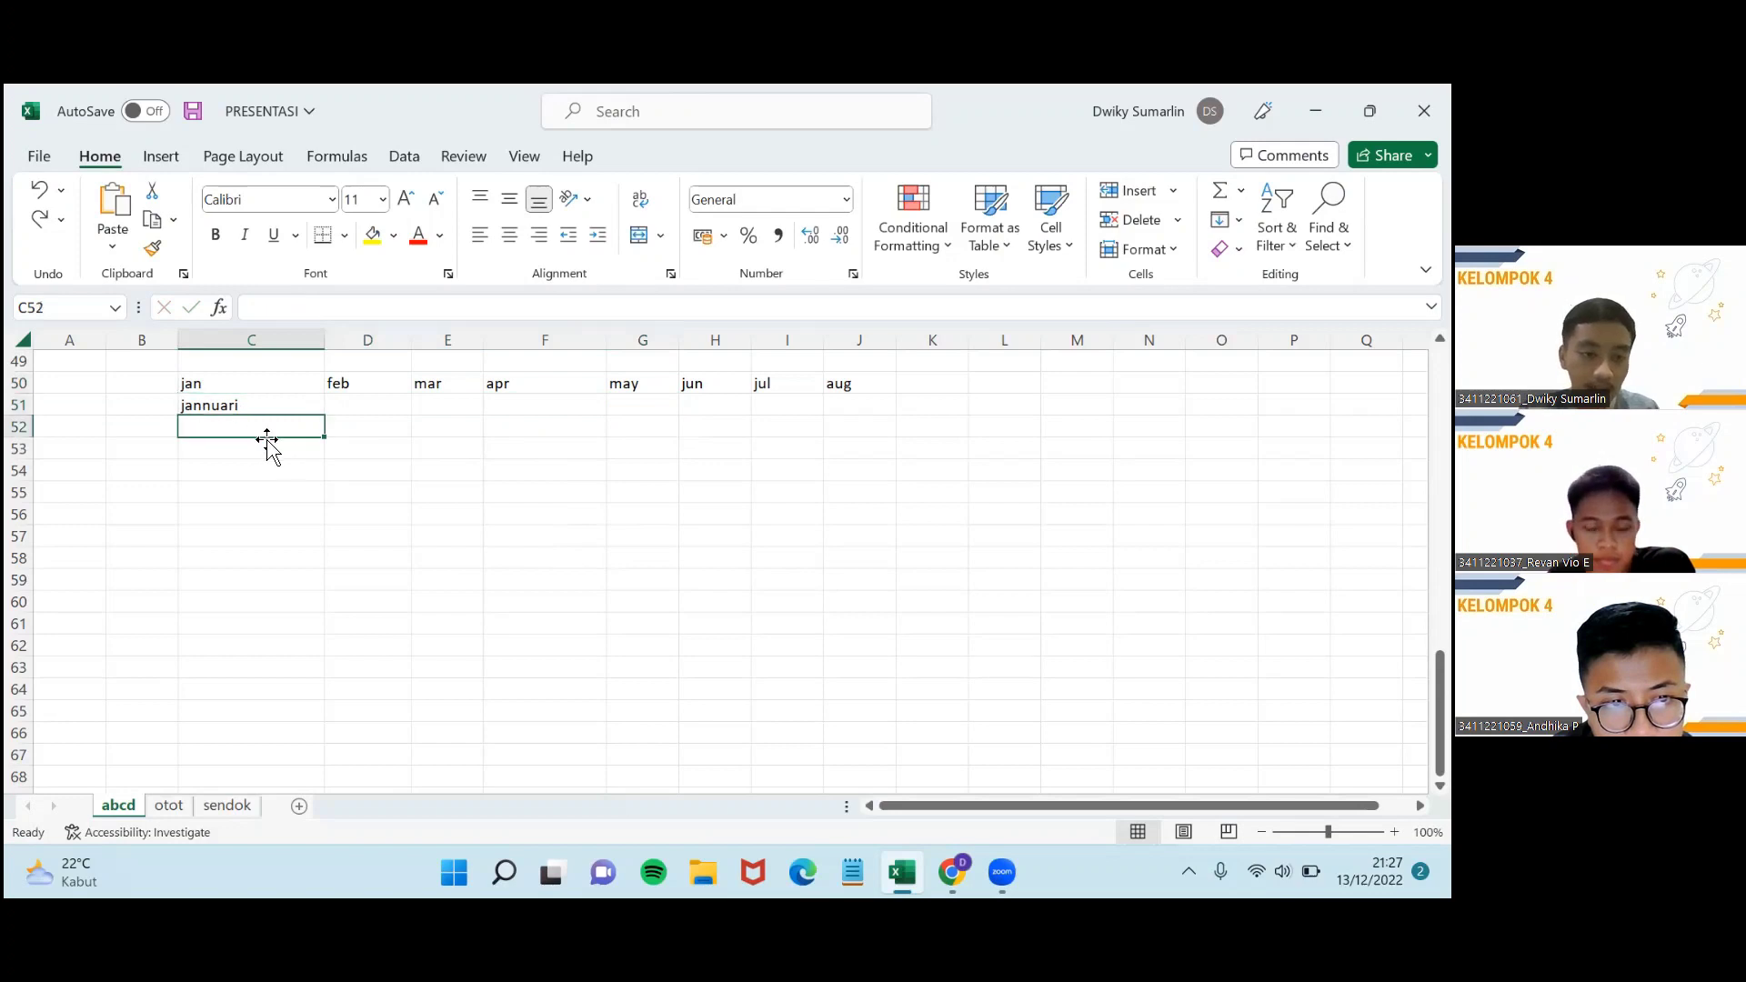
{"action": "key", "text": "Down"}
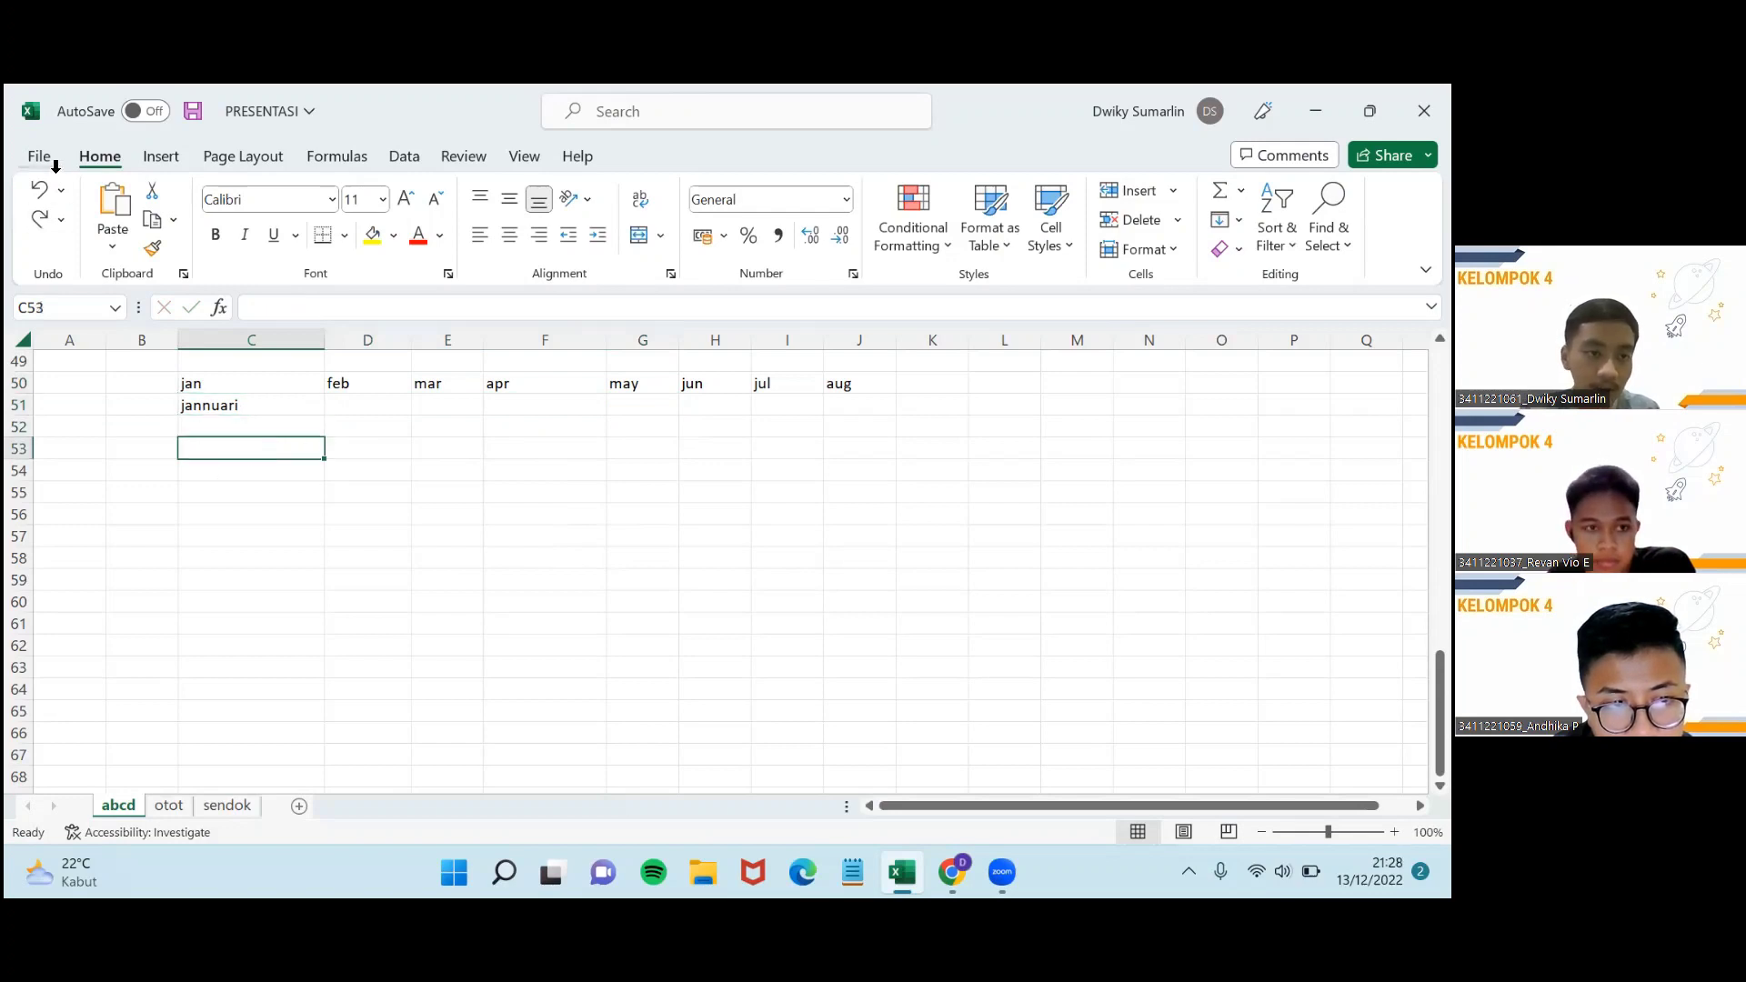
Open the Custom Lists editor from Excel Options' Advanced settings.
{"action": "left_click", "coordinate": [39, 156]}
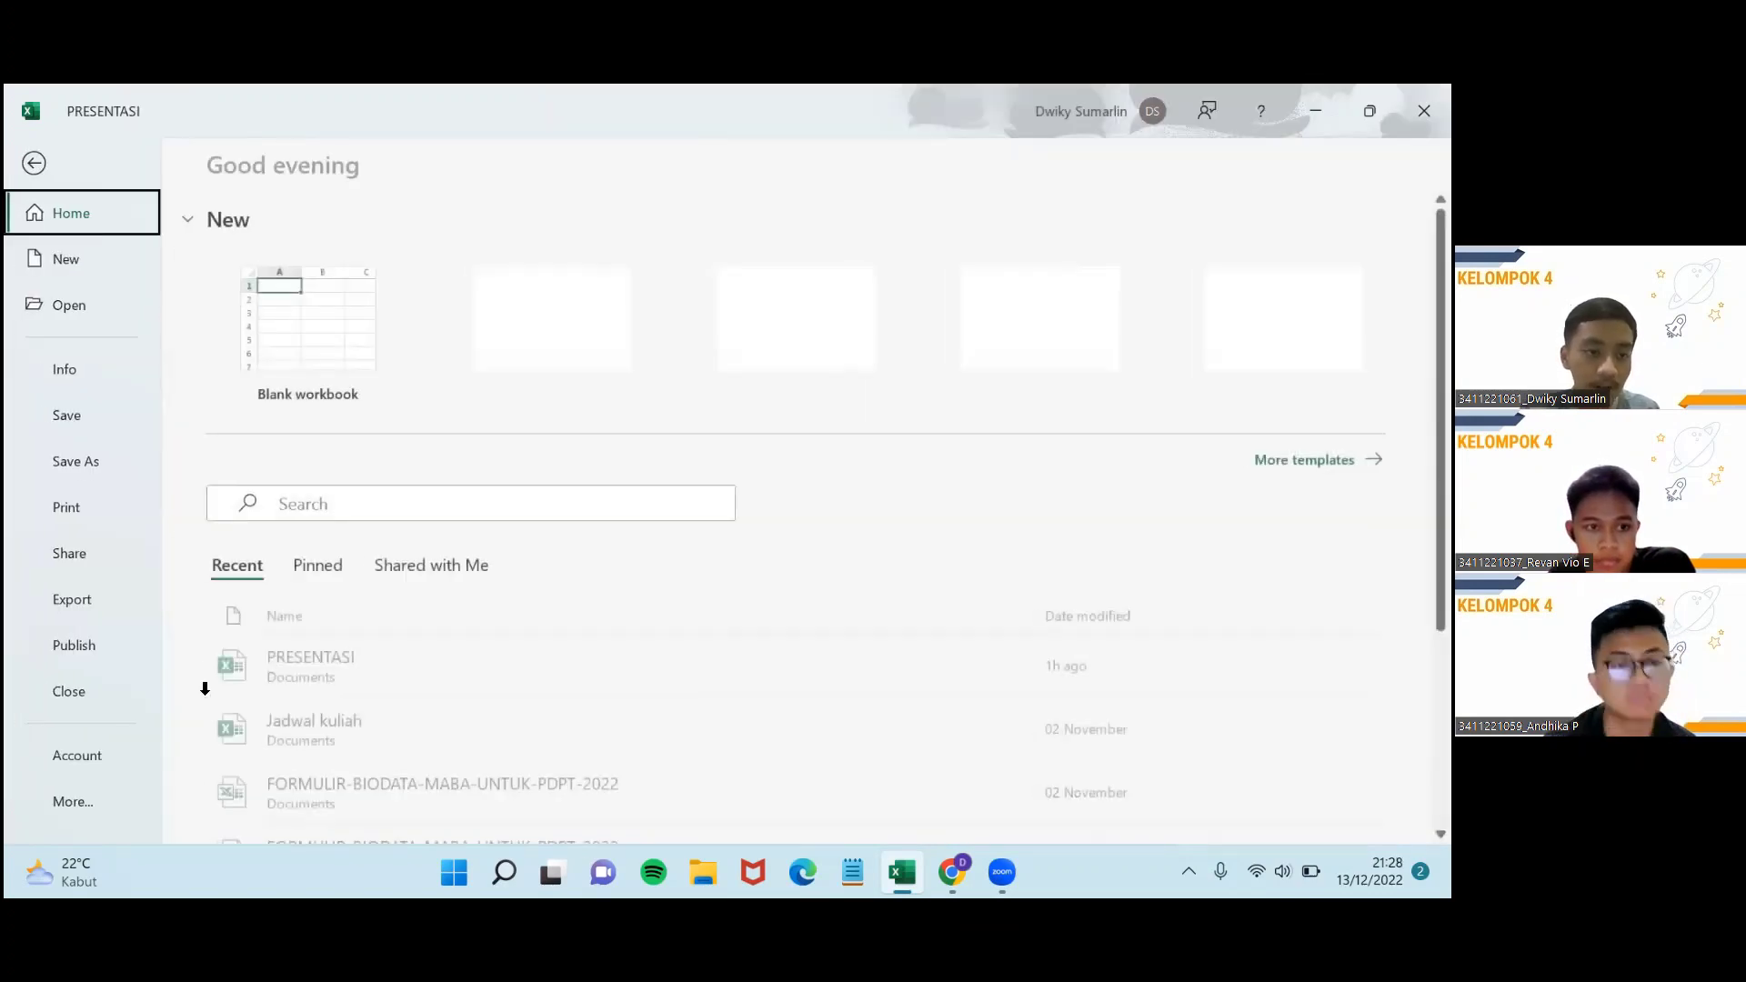
{"action": "left_click", "coordinate": [86, 803]}
{"action": "left_click", "coordinate": [224, 799]}
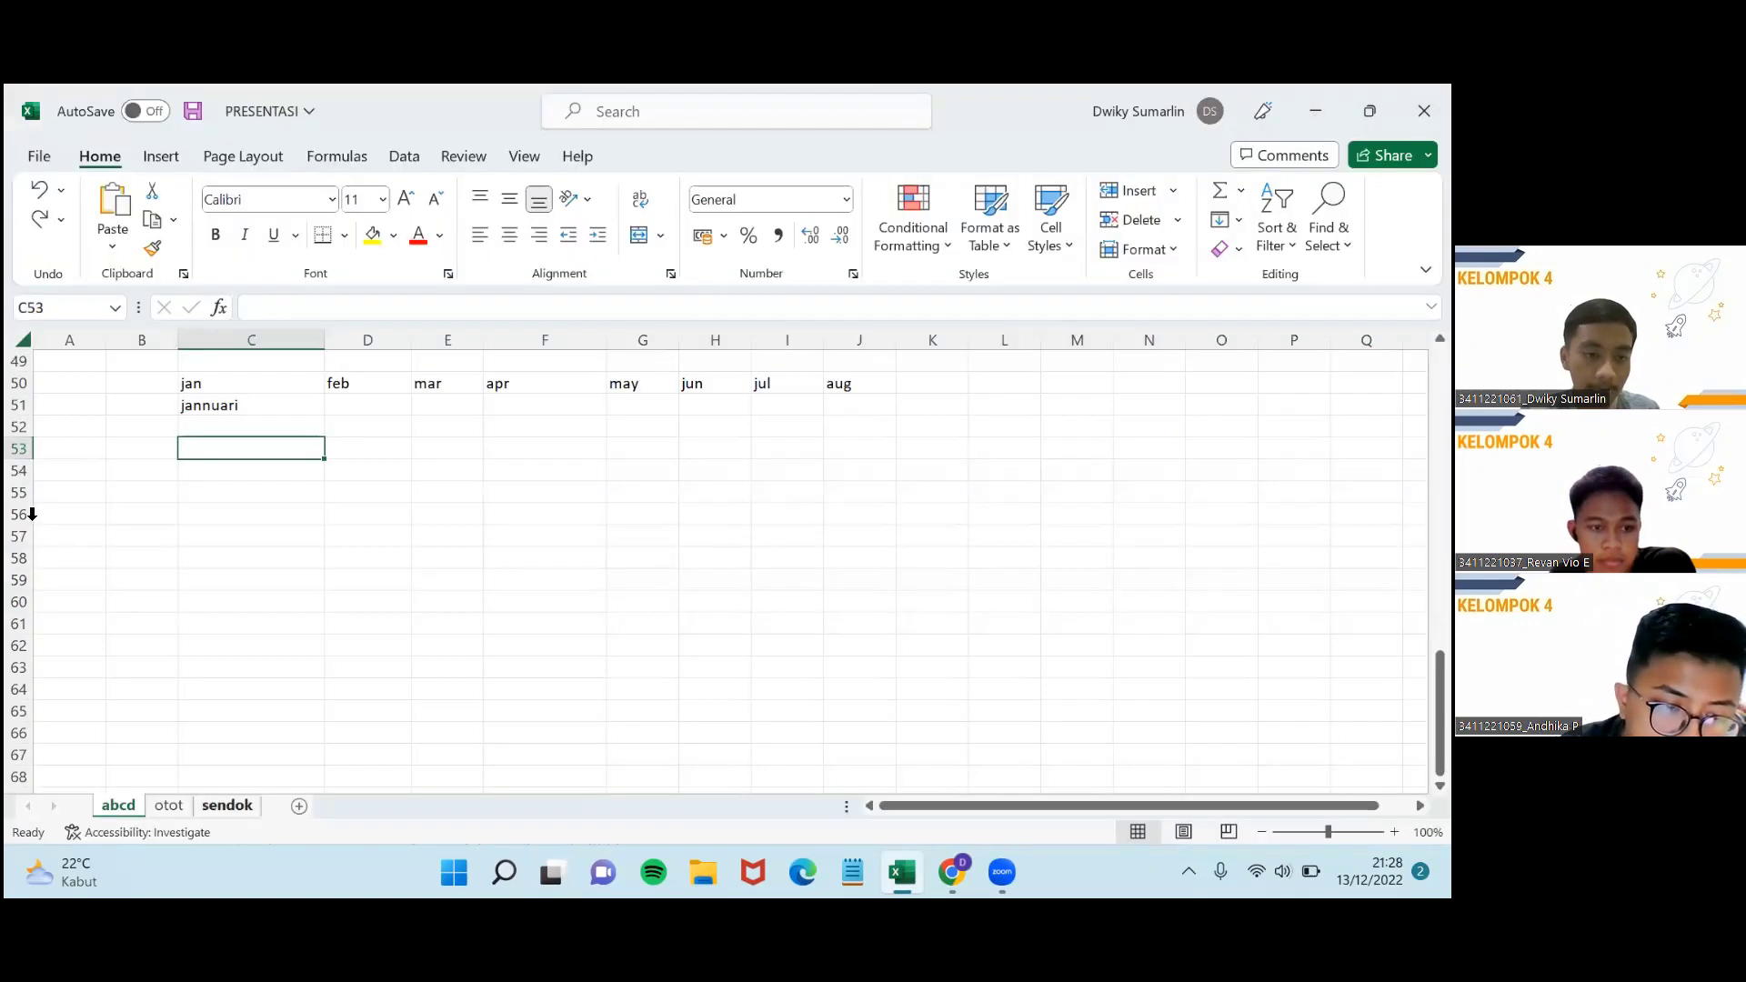
{"action": "left_click", "coordinate": [382, 366]}
{"action": "scroll", "coordinate": [663, 454], "scroll_direction": "down", "scroll_amount": 15}
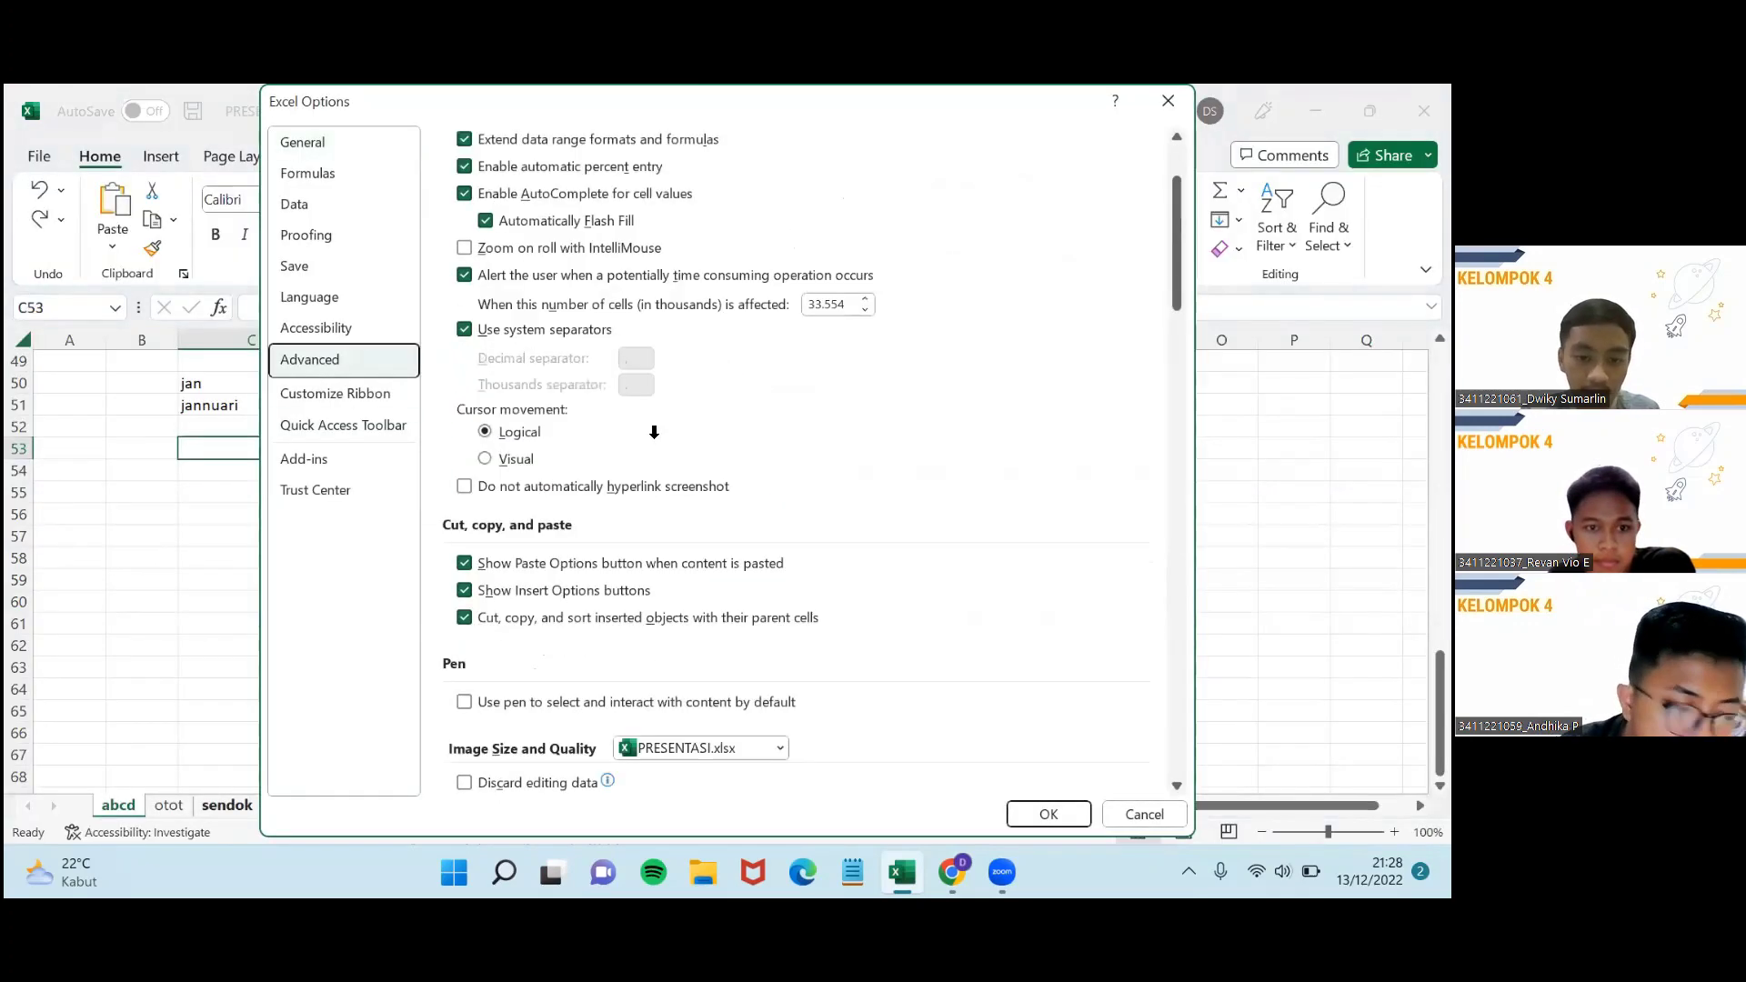
{"action": "scroll", "coordinate": [654, 430], "scroll_direction": "down", "scroll_amount": 15}
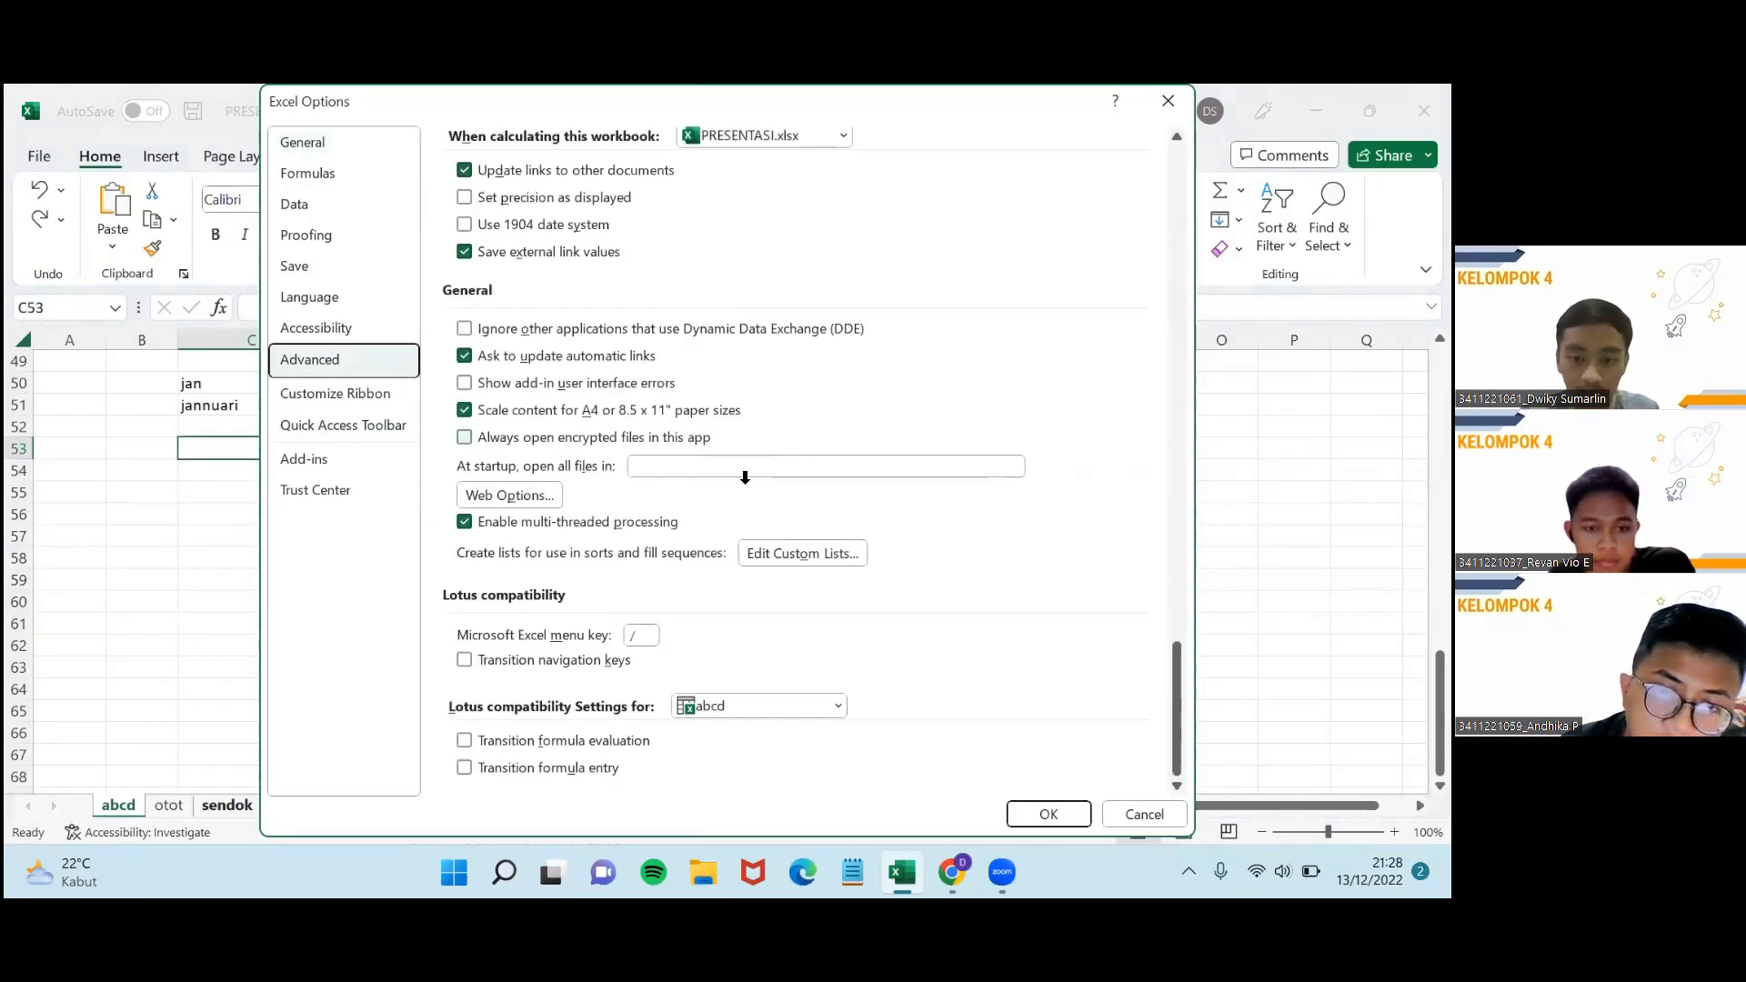
{"action": "left_click", "coordinate": [769, 552]}
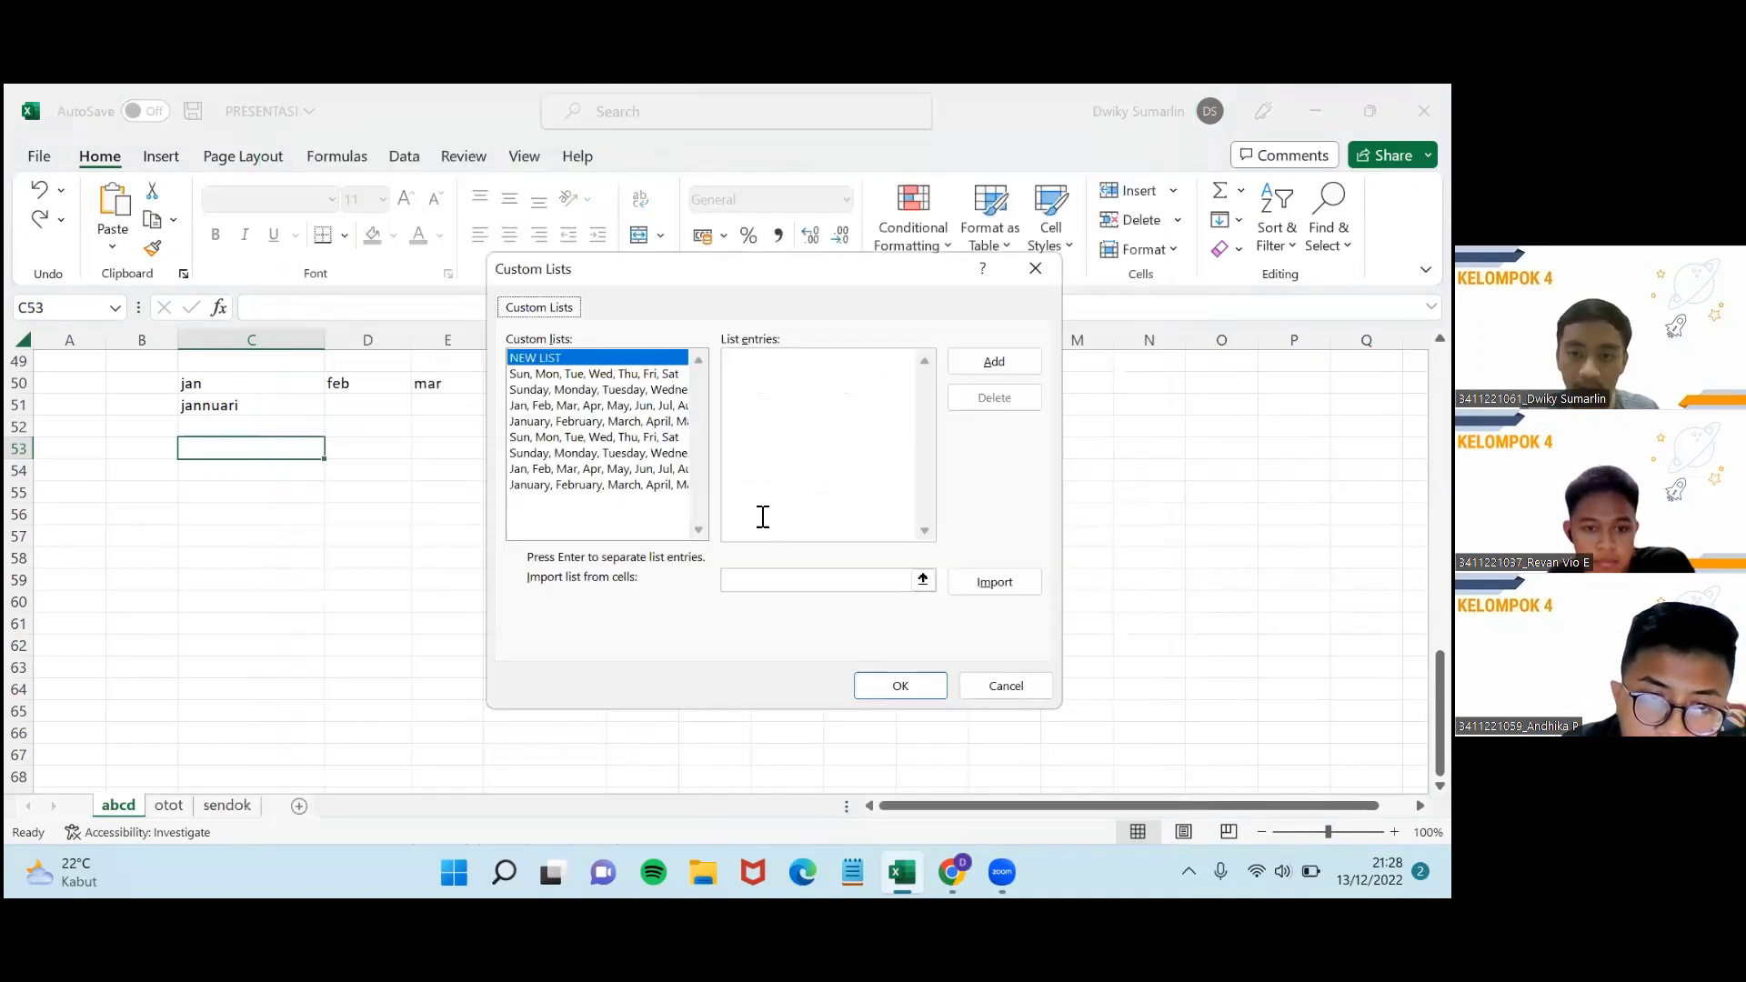
Add the weekday list senin, selasa, rabu, kamis, jumat, sabtu, minggu as a custom list.
{"action": "left_click", "coordinate": [823, 373]}
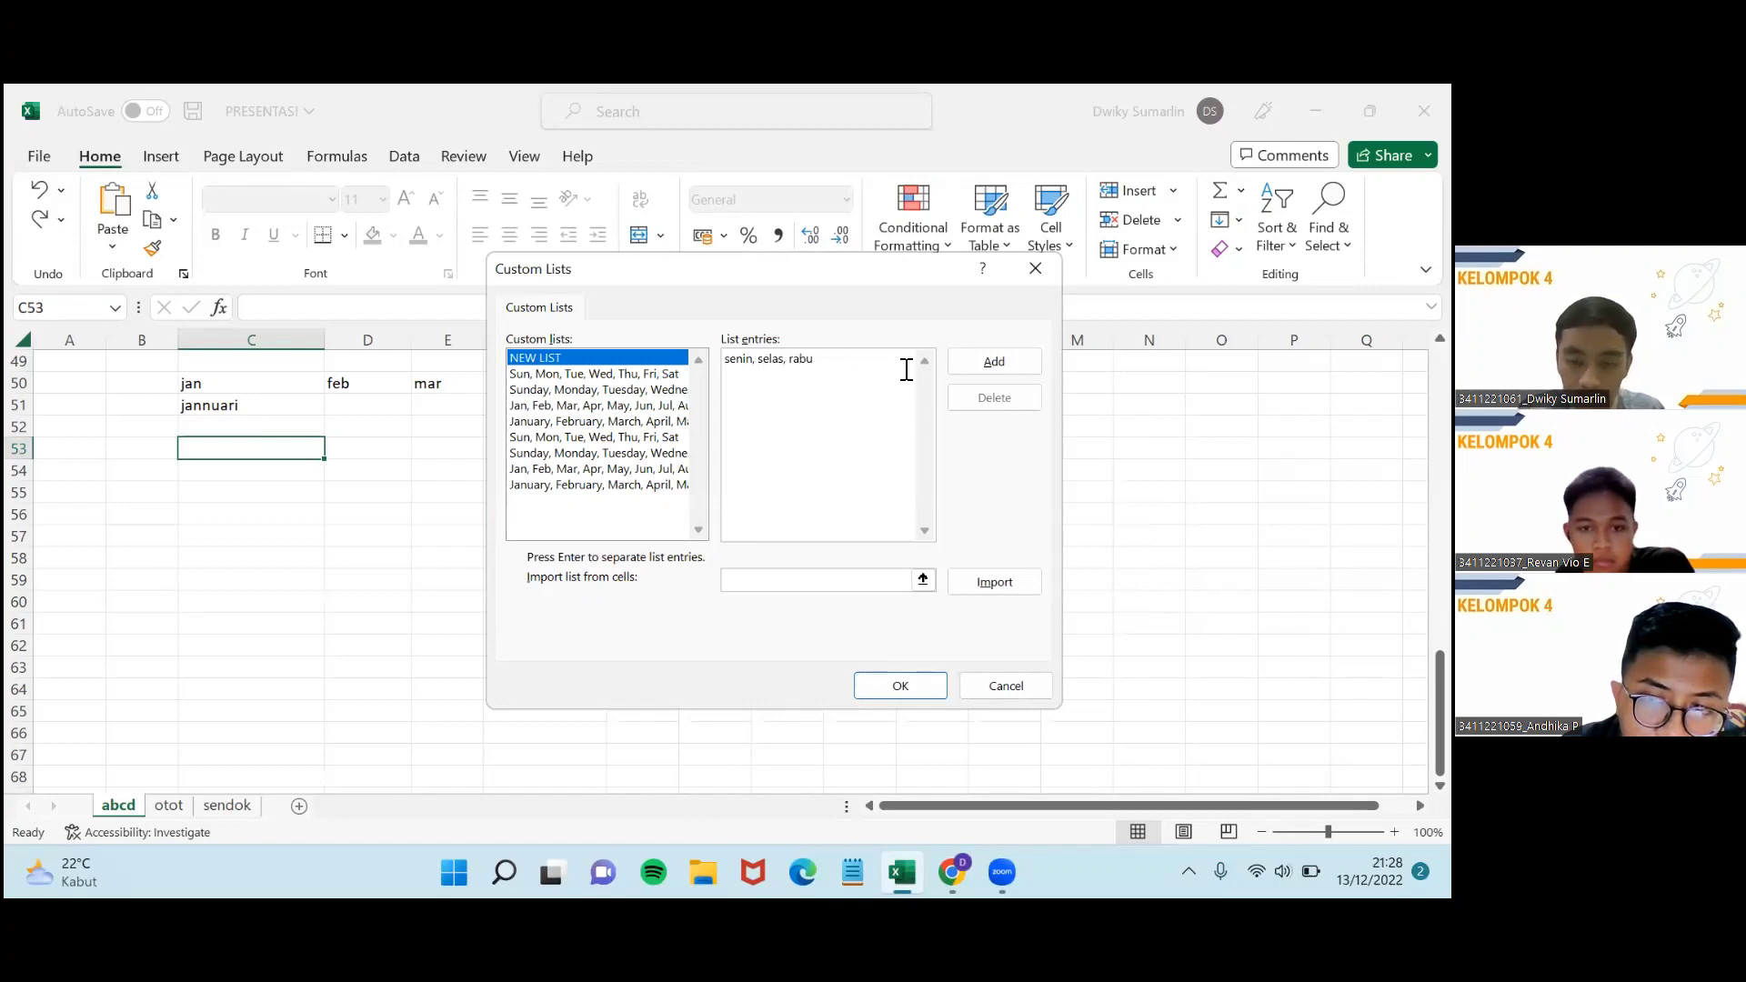
{"action": "type", "text": ", kamis, jumat"}
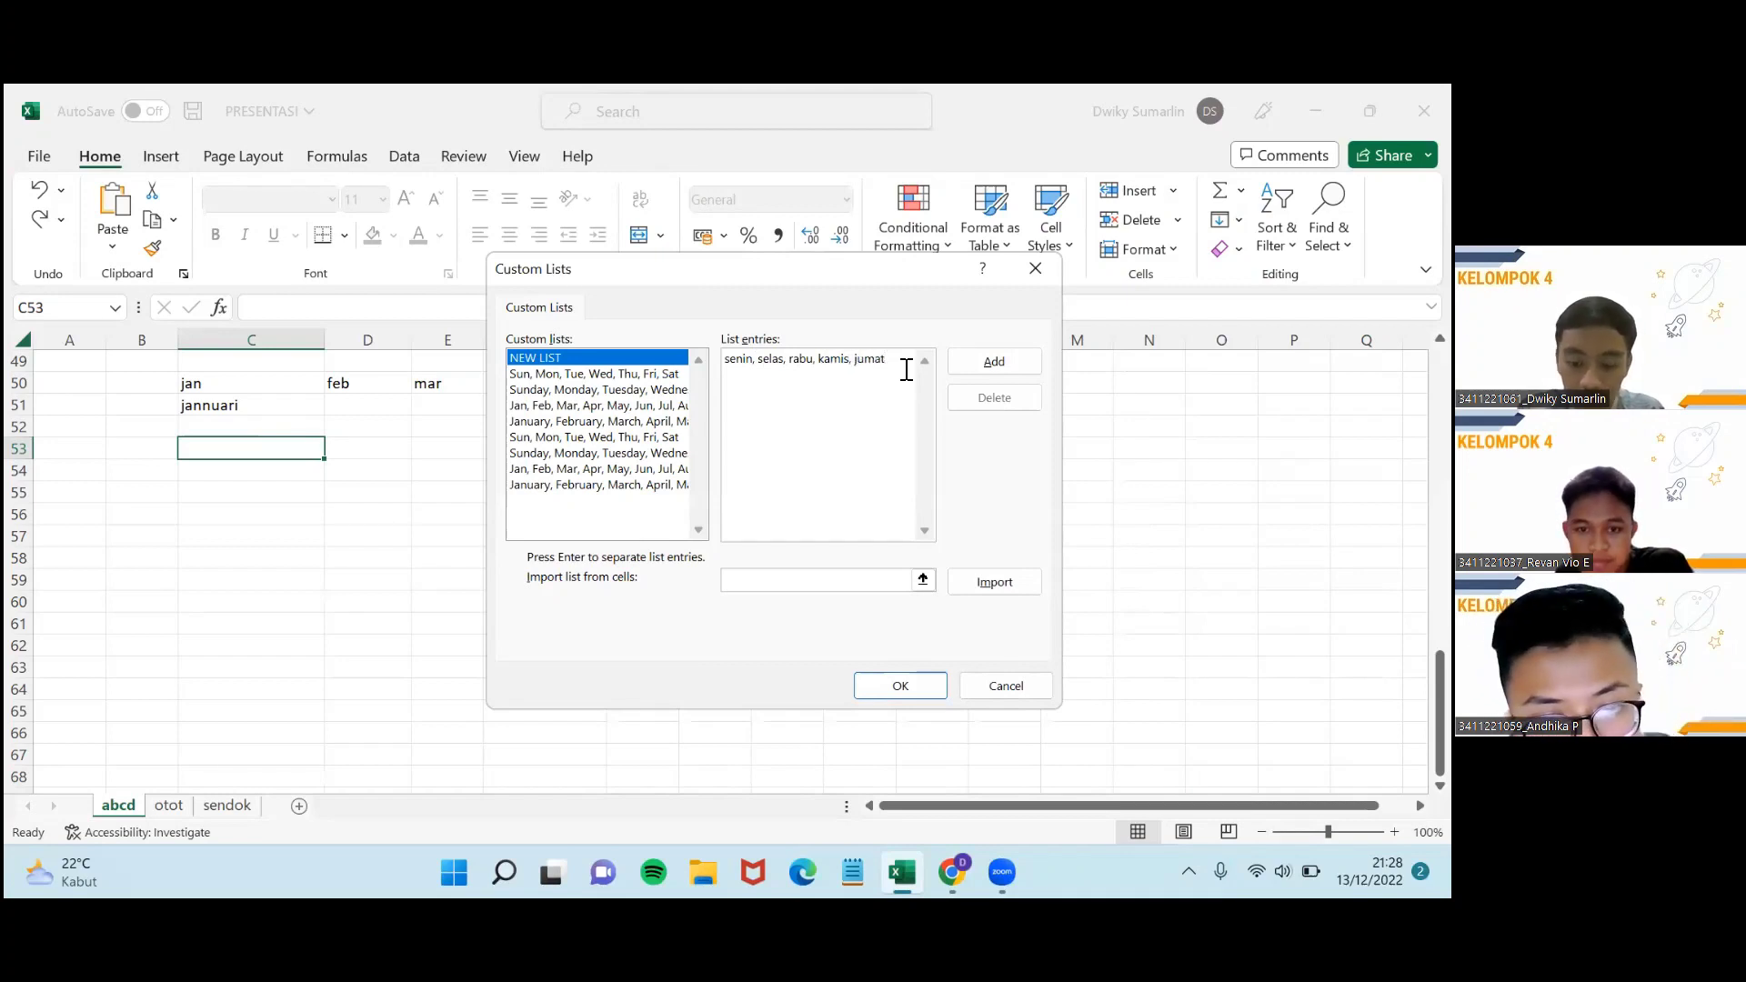
{"action": "type", "text": ", sabtu, minggu"}
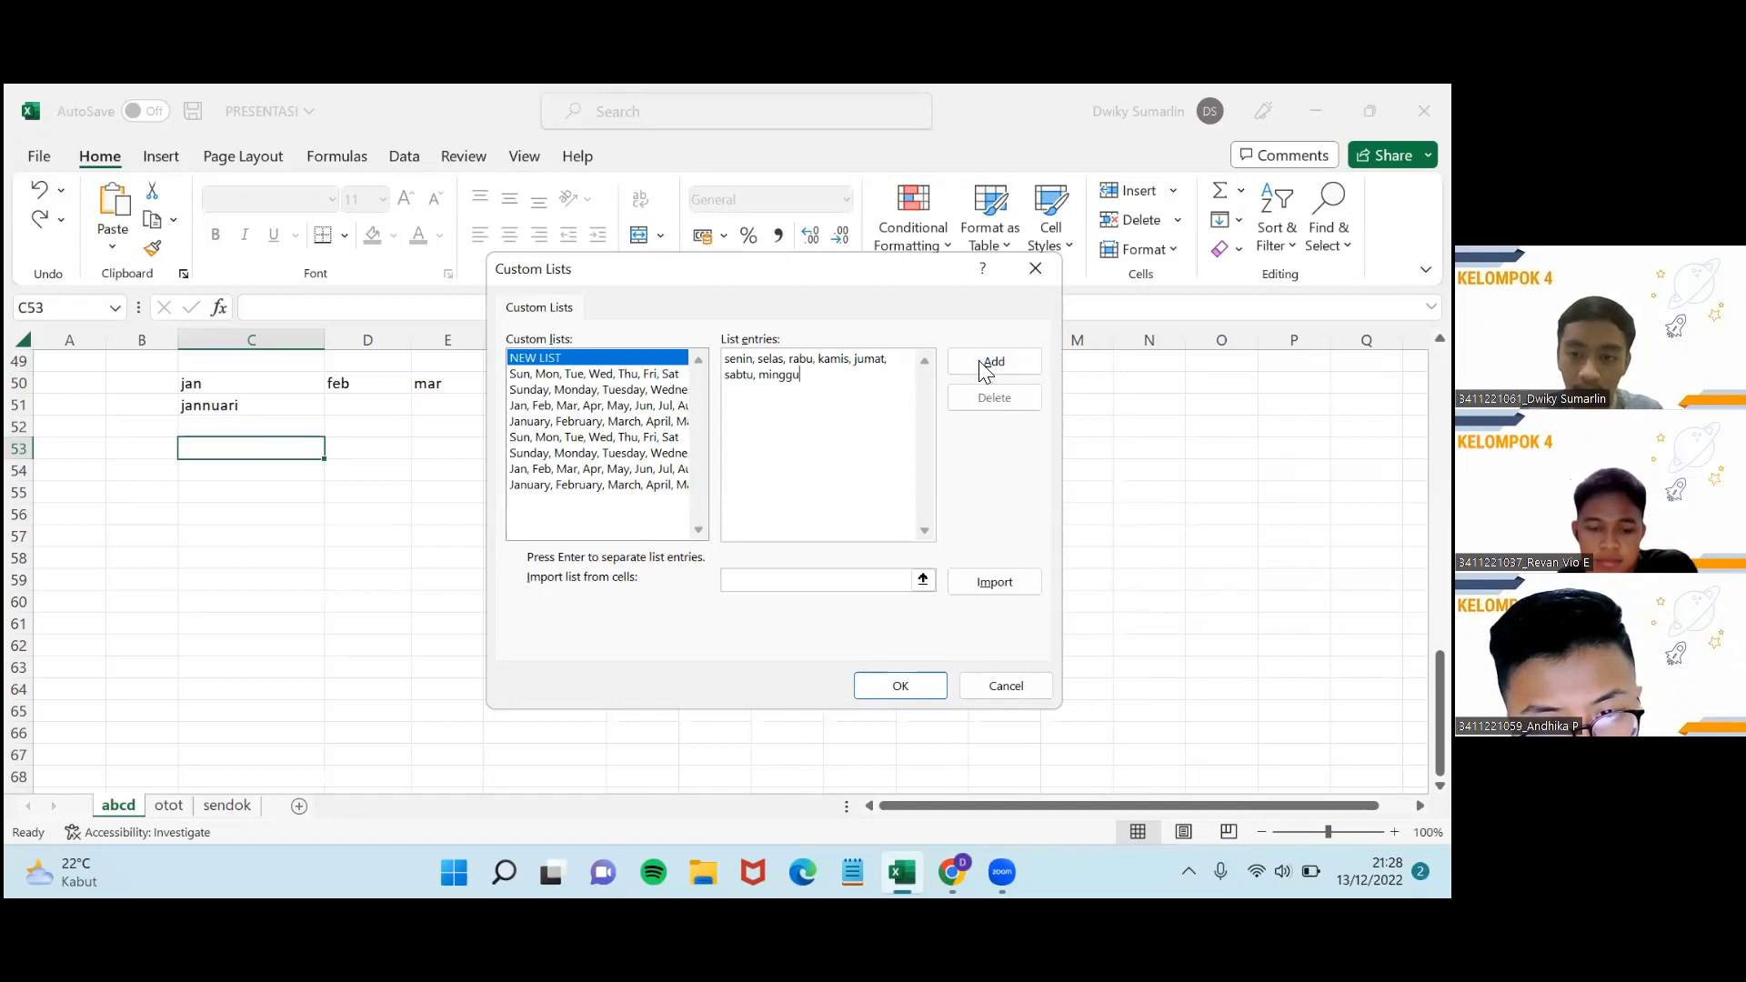
{"action": "left_click", "coordinate": [982, 362]}
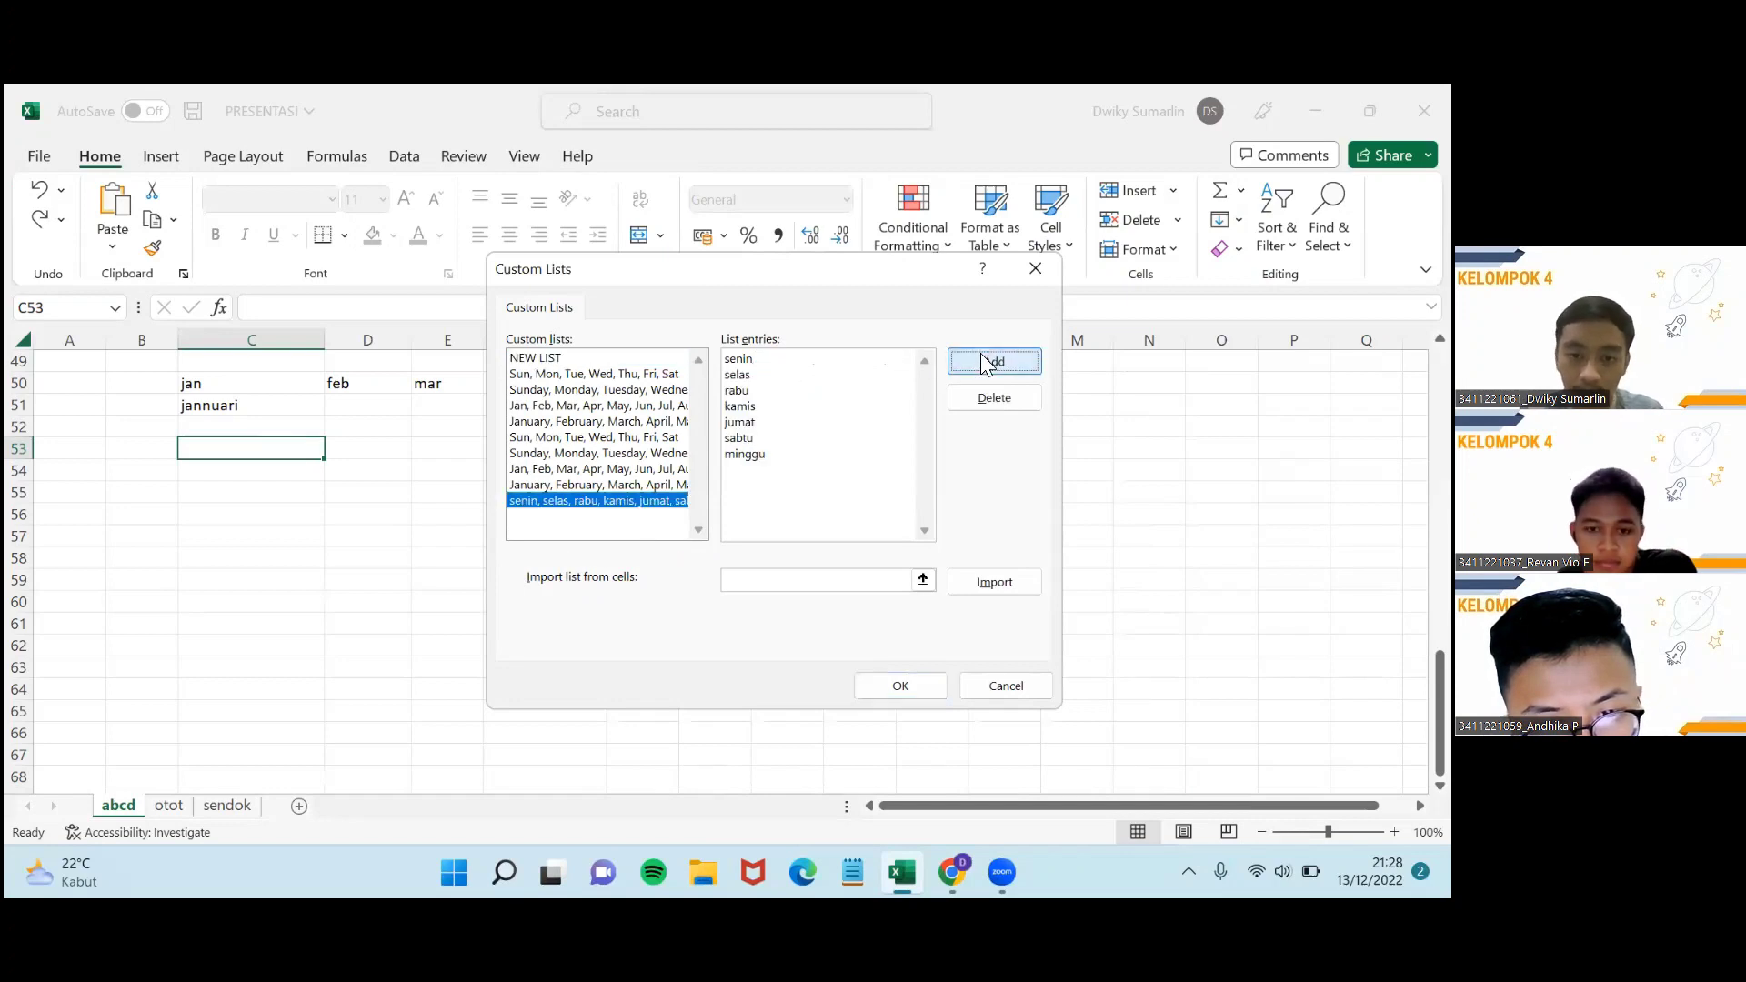
{"action": "left_click", "coordinate": [909, 697]}
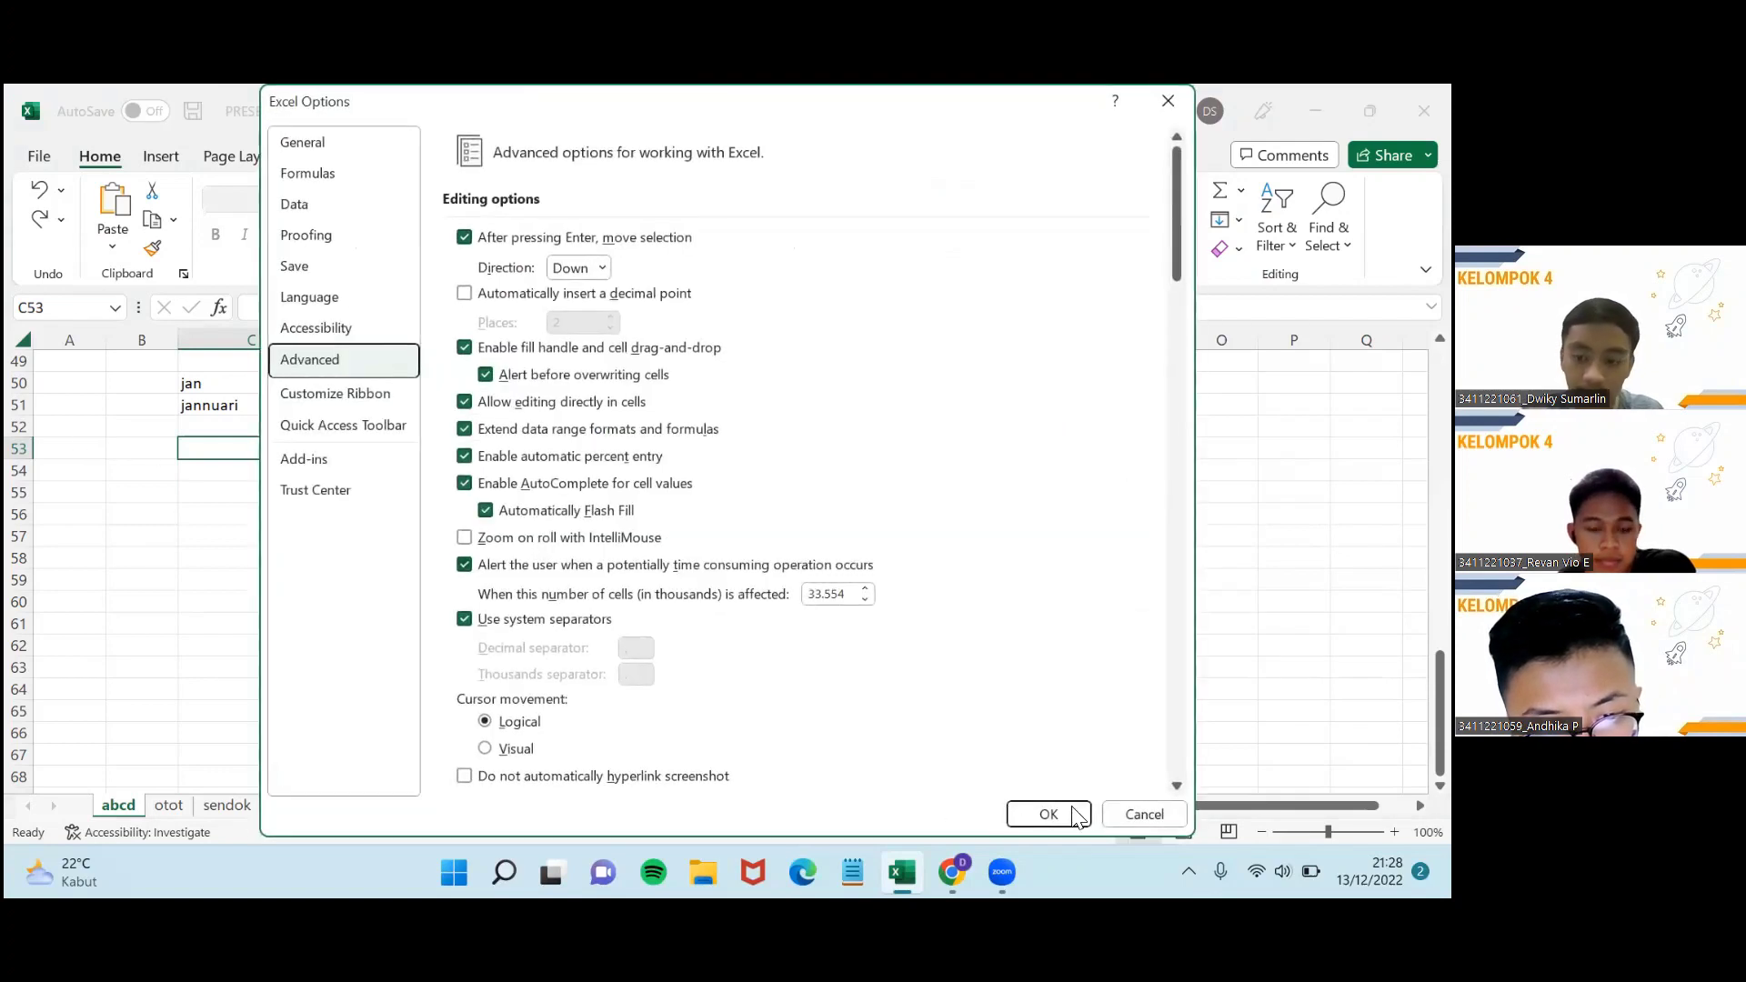
{"action": "left_click", "coordinate": [1122, 812]}
{"action": "left_click", "coordinate": [246, 475]}
Type senin in C54 and autofill the weekdays through column M, repeating after minggu.
{"action": "type", "text": "senin"}
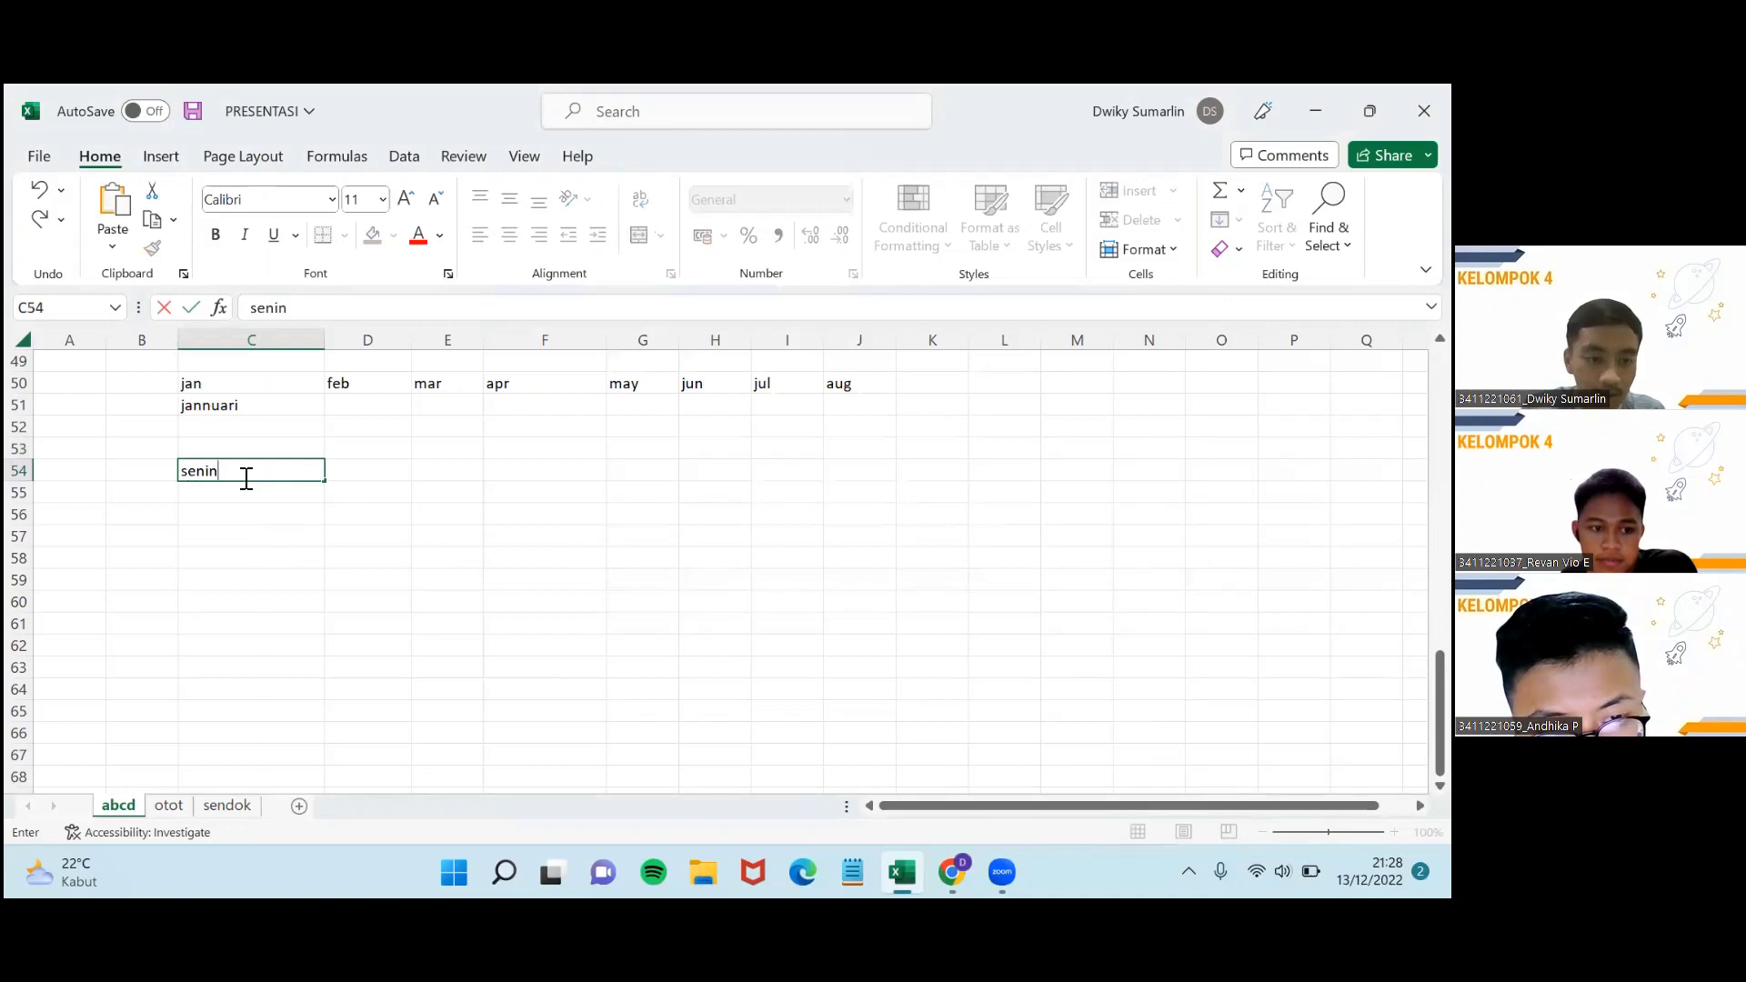
{"action": "left_click_drag", "start_coordinate": [329, 488], "coordinate": [834, 483]}
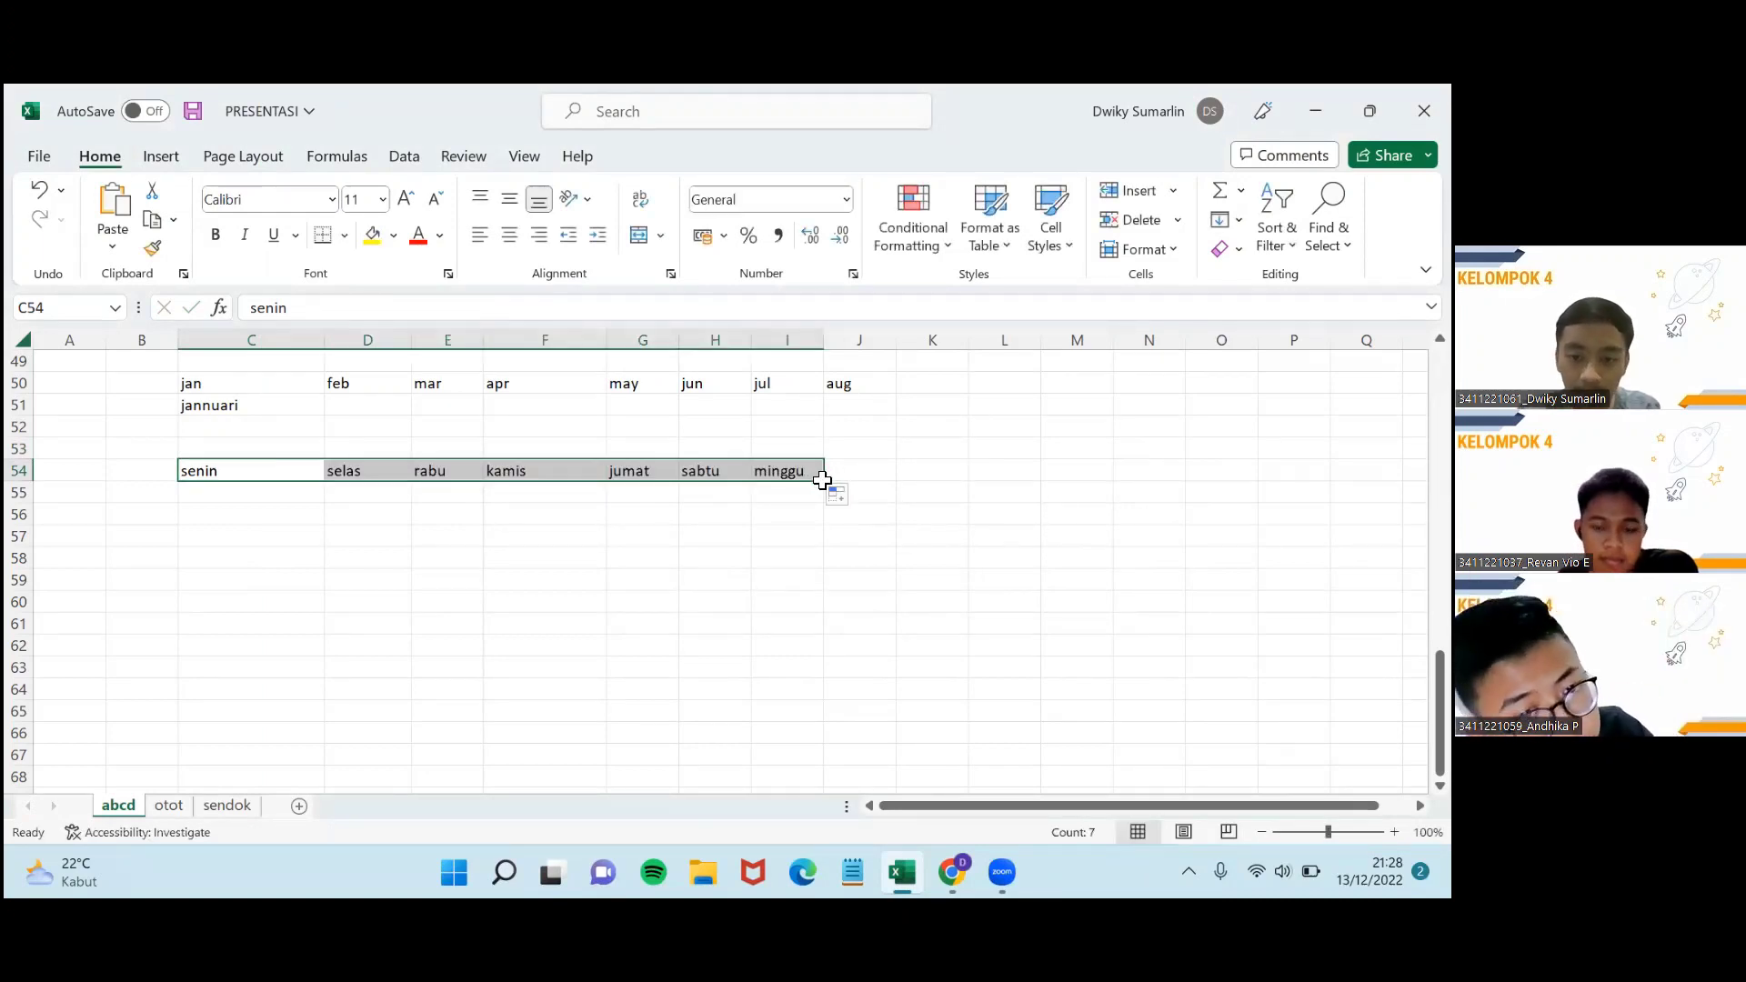
{"action": "left_click_drag", "start_coordinate": [824, 478], "coordinate": [1078, 467]}
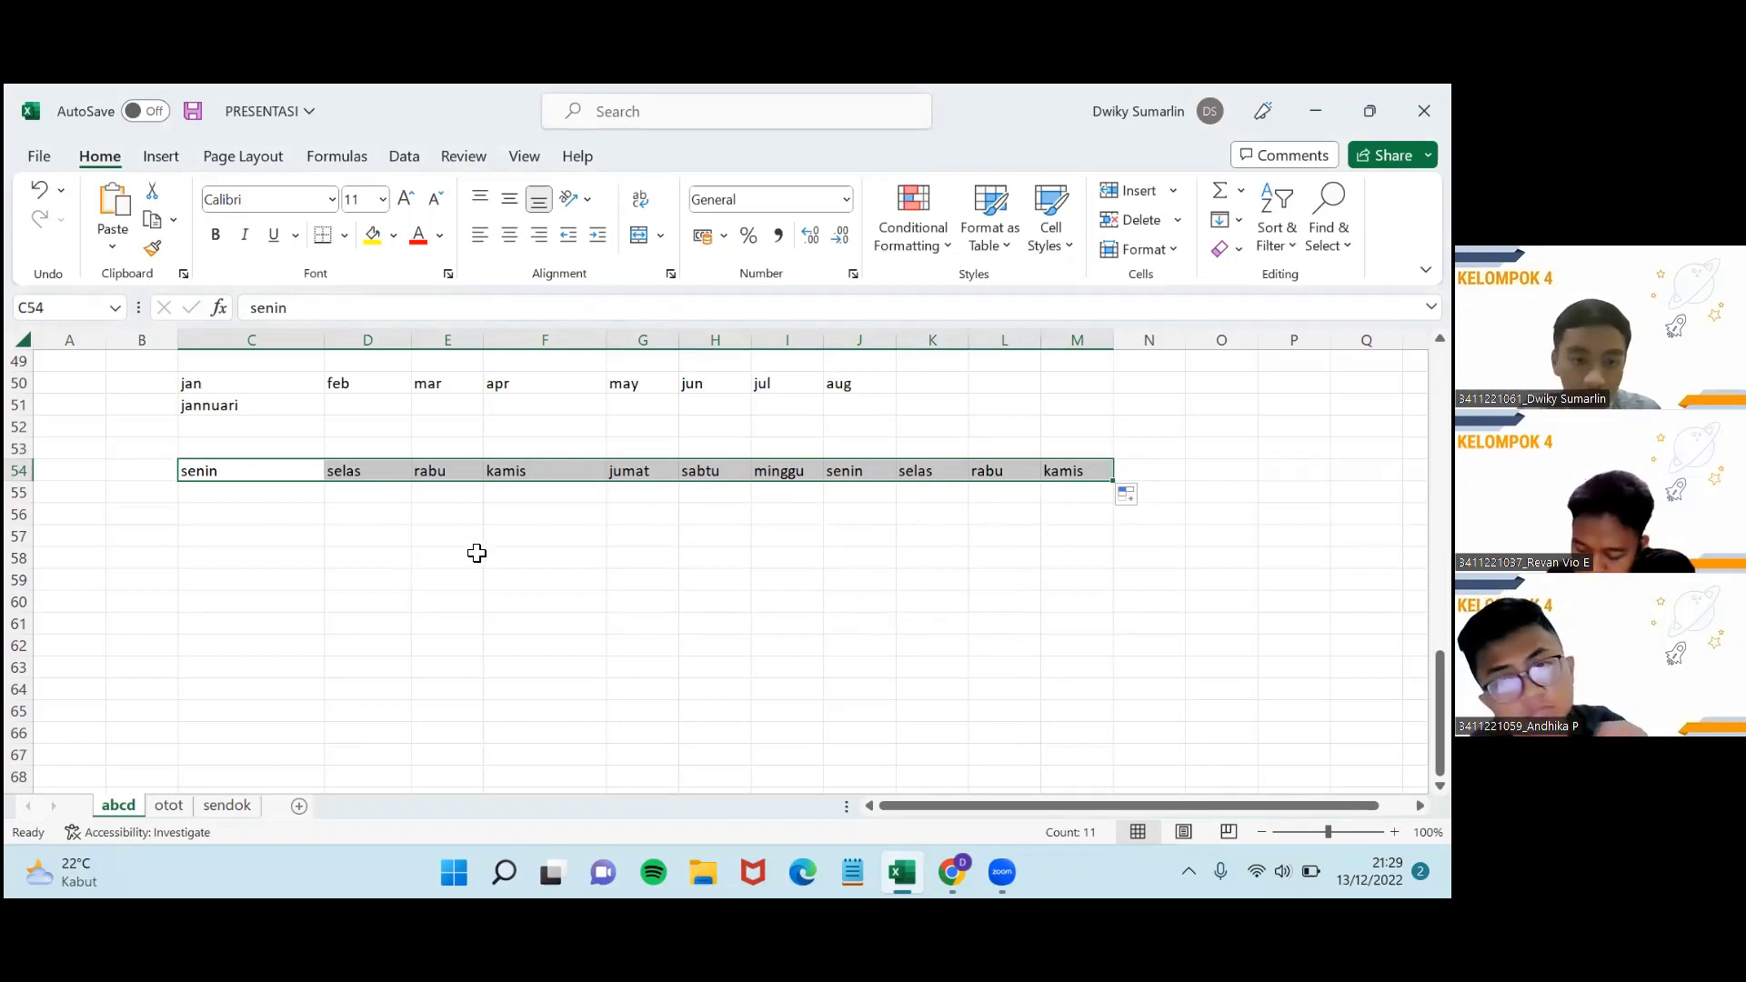
{"action": "scroll", "coordinate": [473, 555], "scroll_direction": "up", "scroll_amount": 6}
{"action": "scroll", "coordinate": [466, 573], "scroll_direction": "down", "scroll_amount": 3}
{"action": "scroll", "coordinate": [464, 577], "scroll_direction": "down", "scroll_amount": 7}
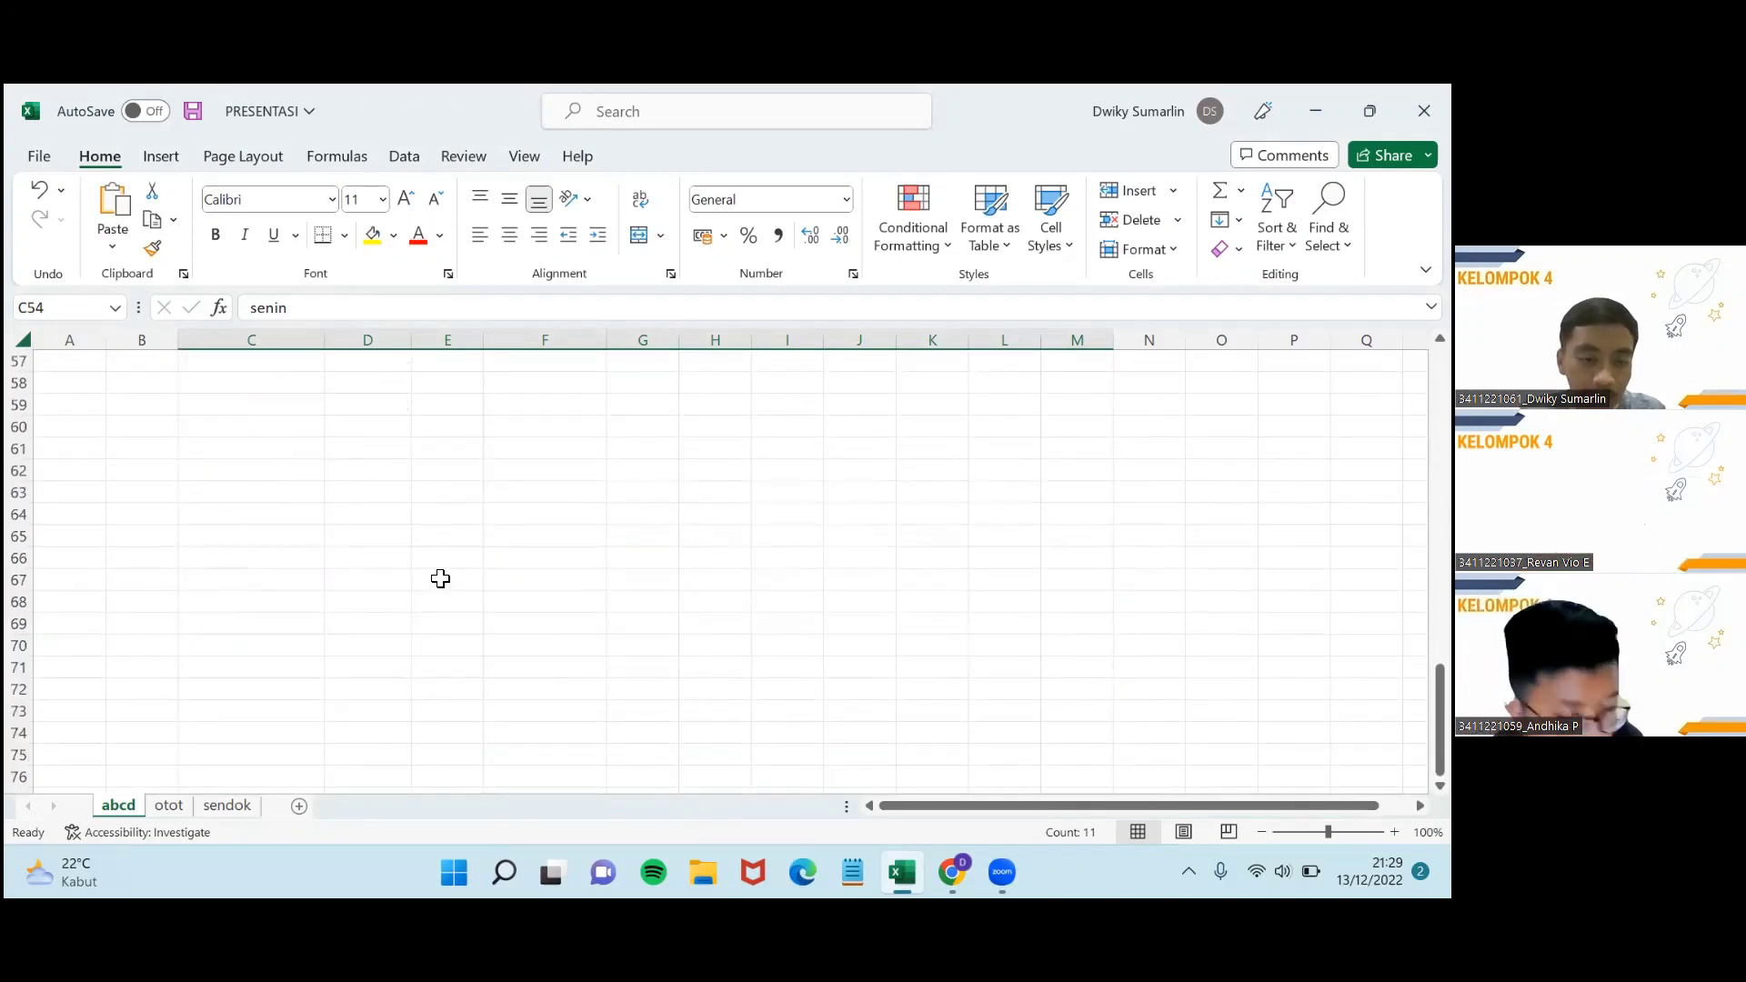
{"action": "scroll", "coordinate": [464, 576], "scroll_direction": "up", "scroll_amount": 4}
Give the jan cell C50 a yellow background fill through Format Cells.
{"action": "left_click", "coordinate": [271, 382]}
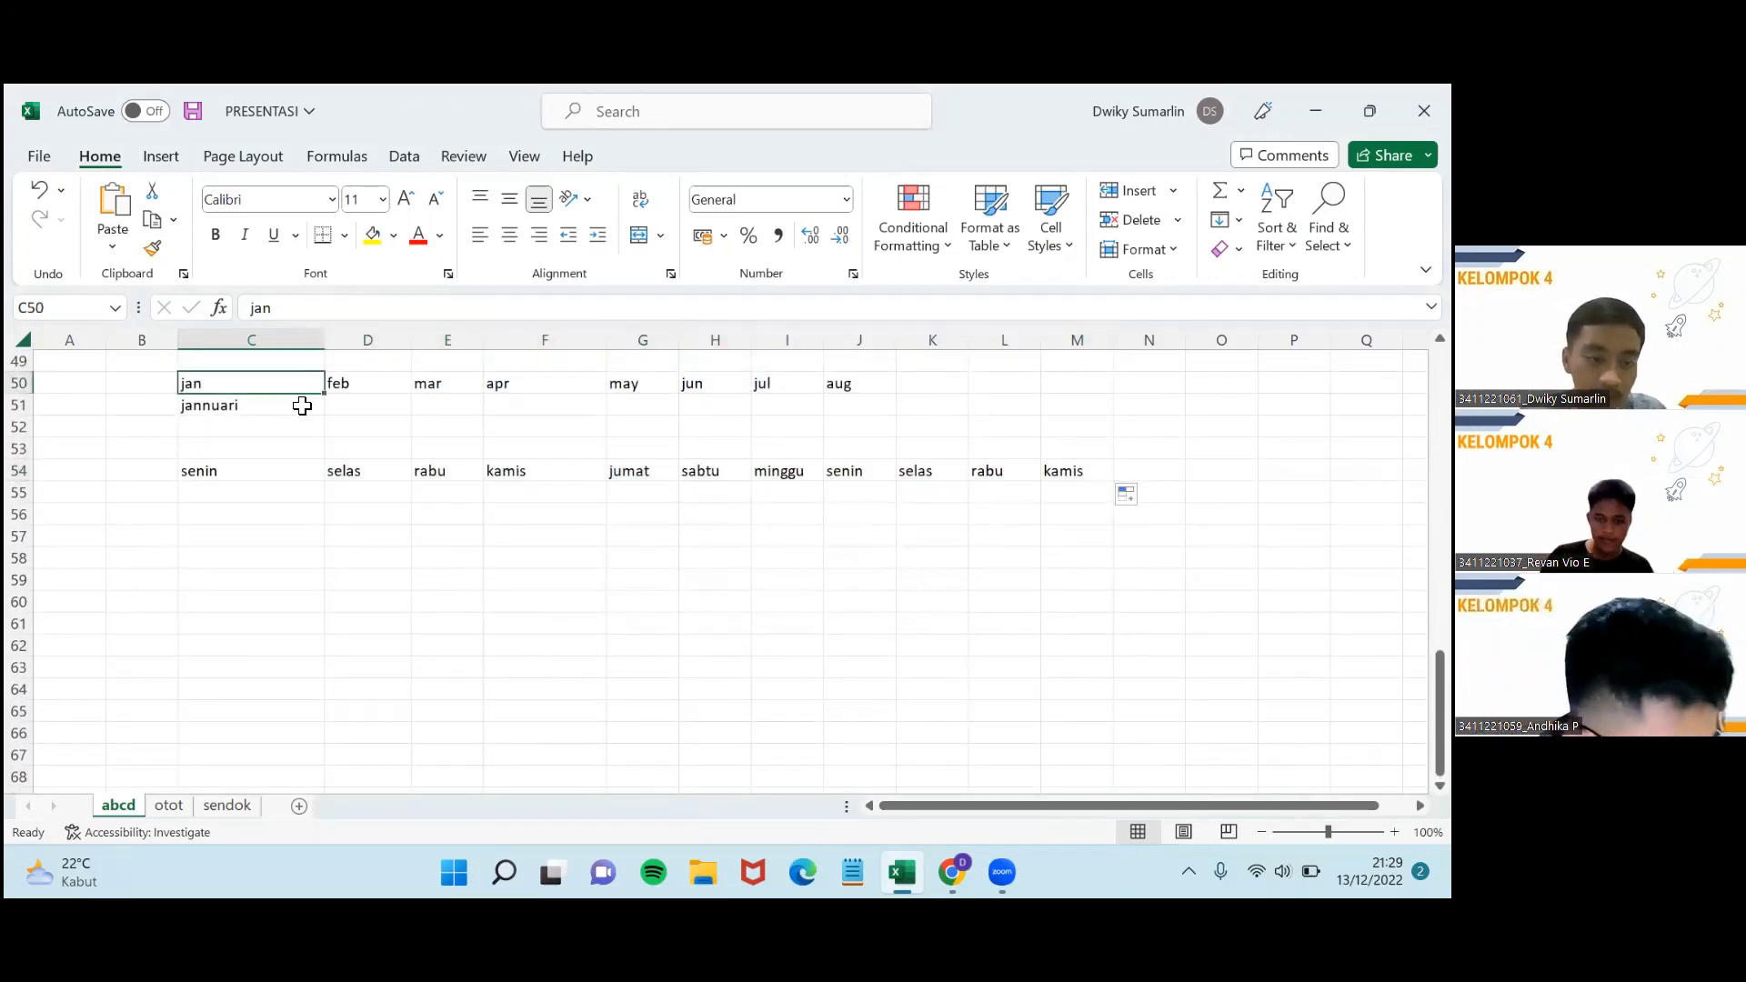
{"action": "right_click", "coordinate": [278, 385]}
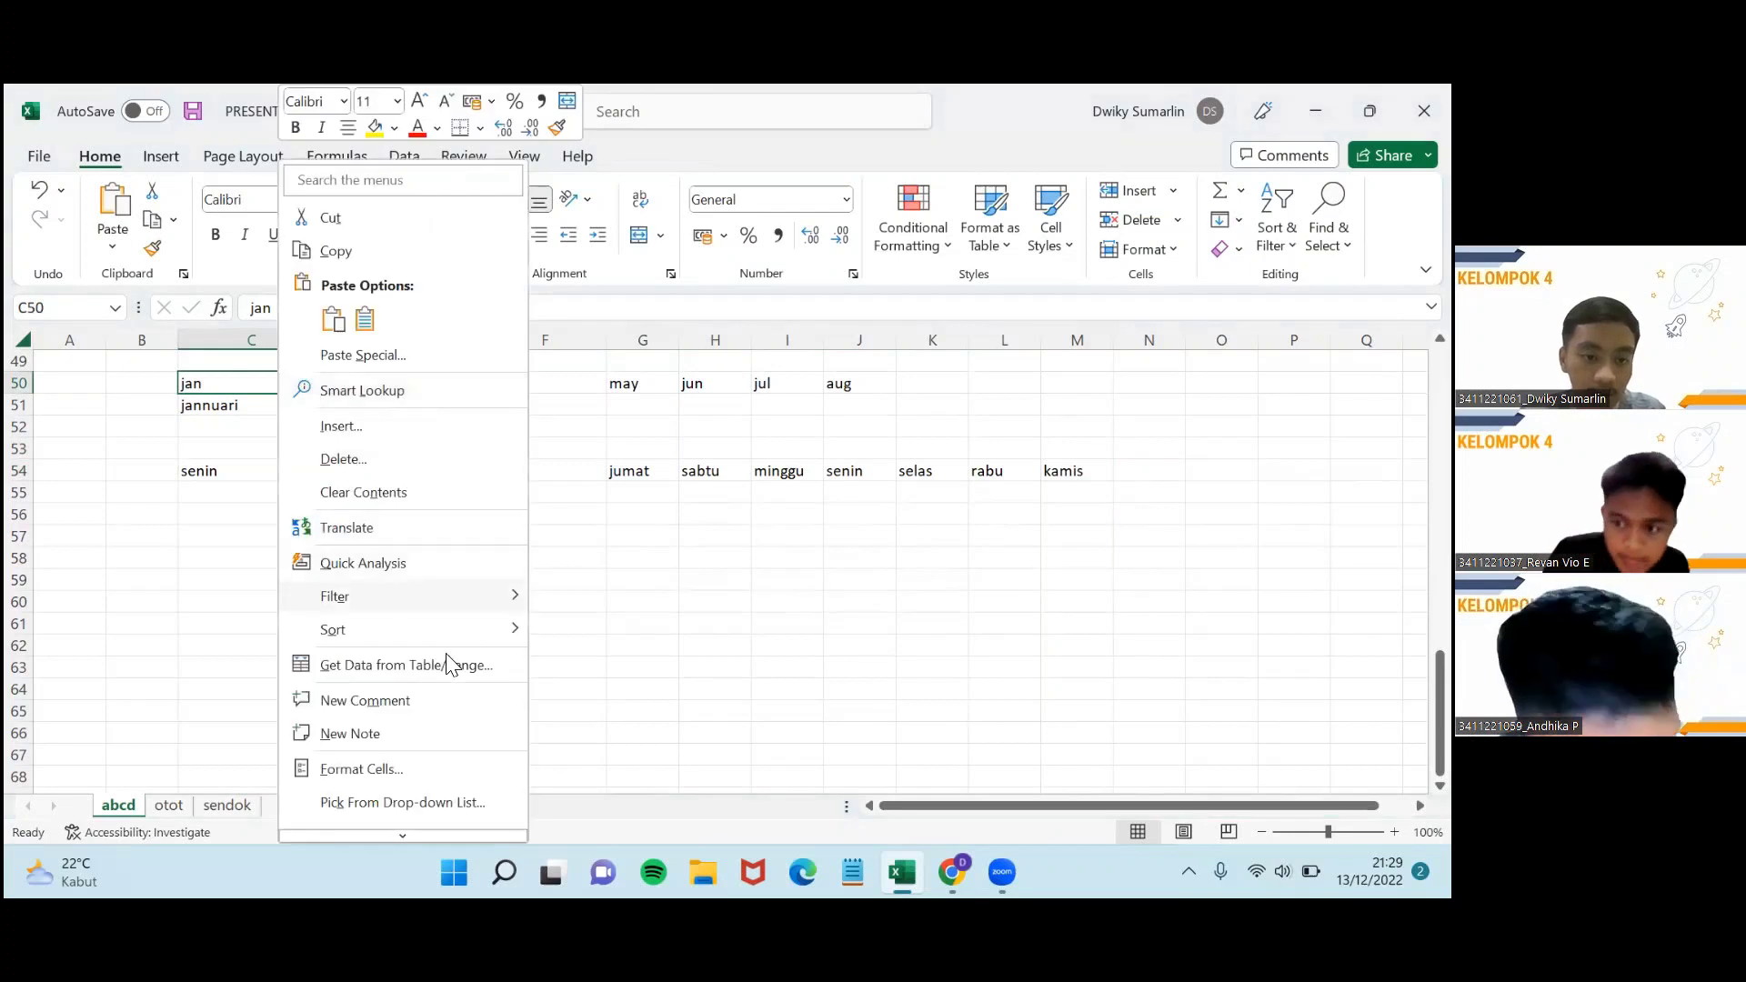
{"action": "left_click", "coordinate": [588, 612]}
{"action": "right_click", "coordinate": [242, 393]}
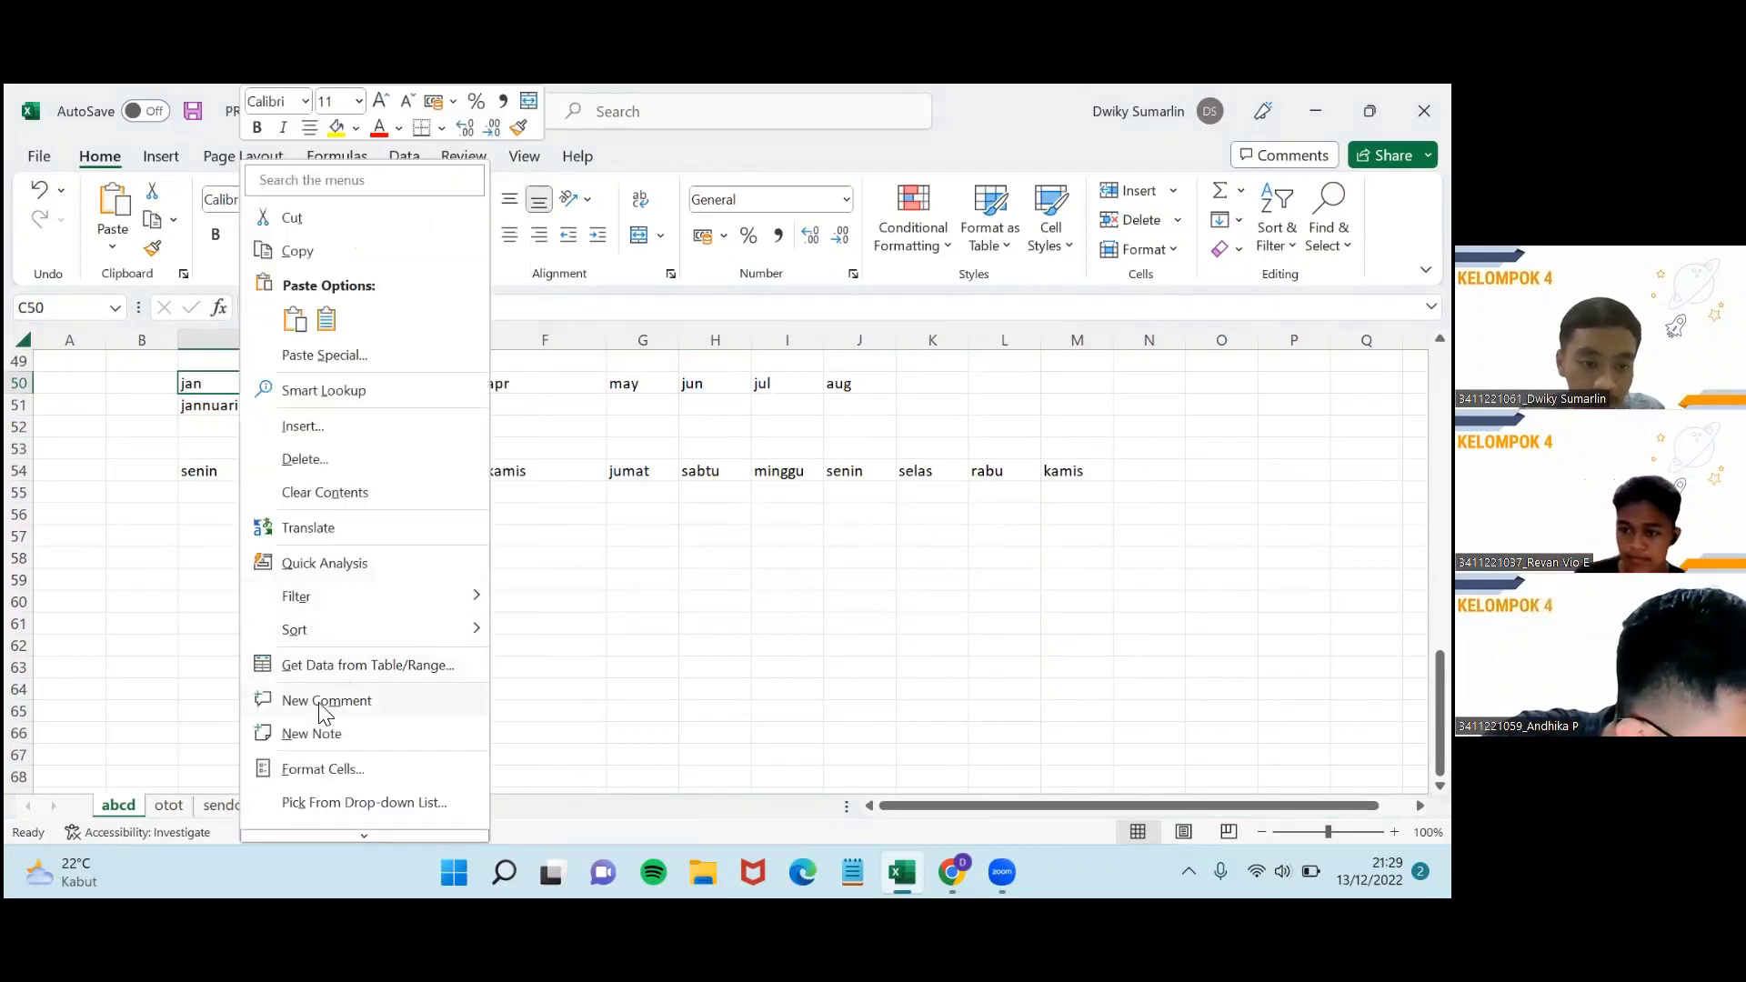
{"action": "left_click", "coordinate": [360, 773]}
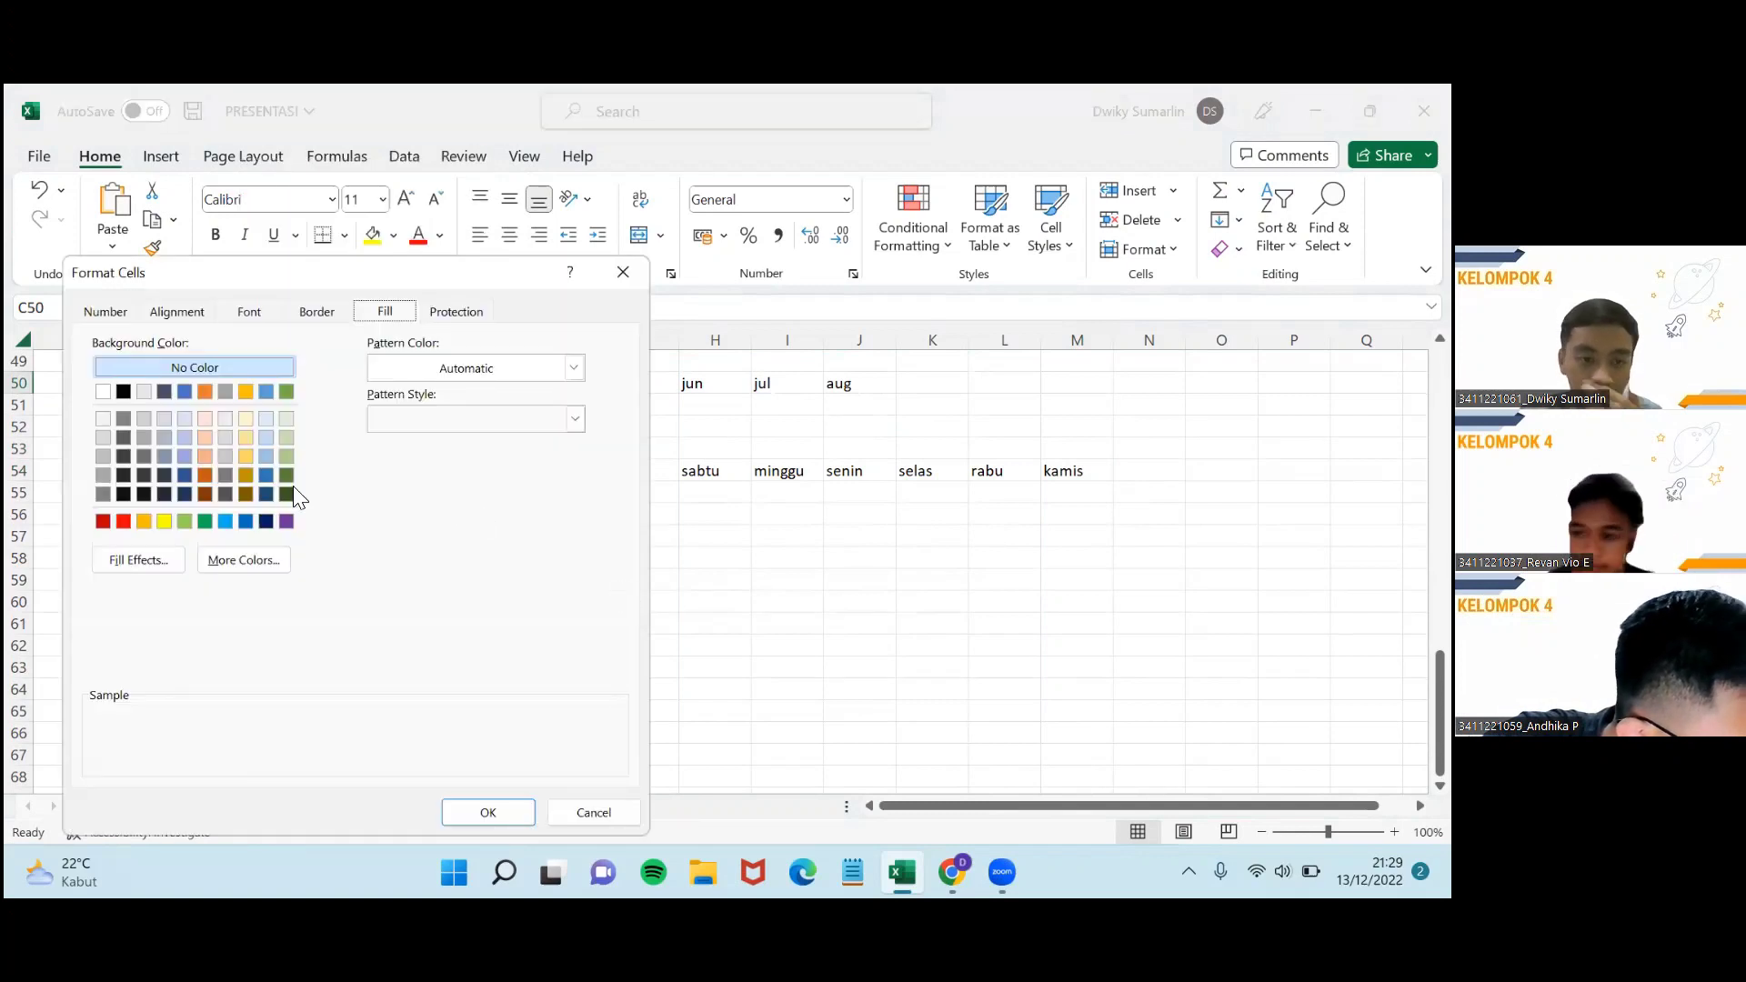
{"action": "left_click", "coordinate": [163, 521]}
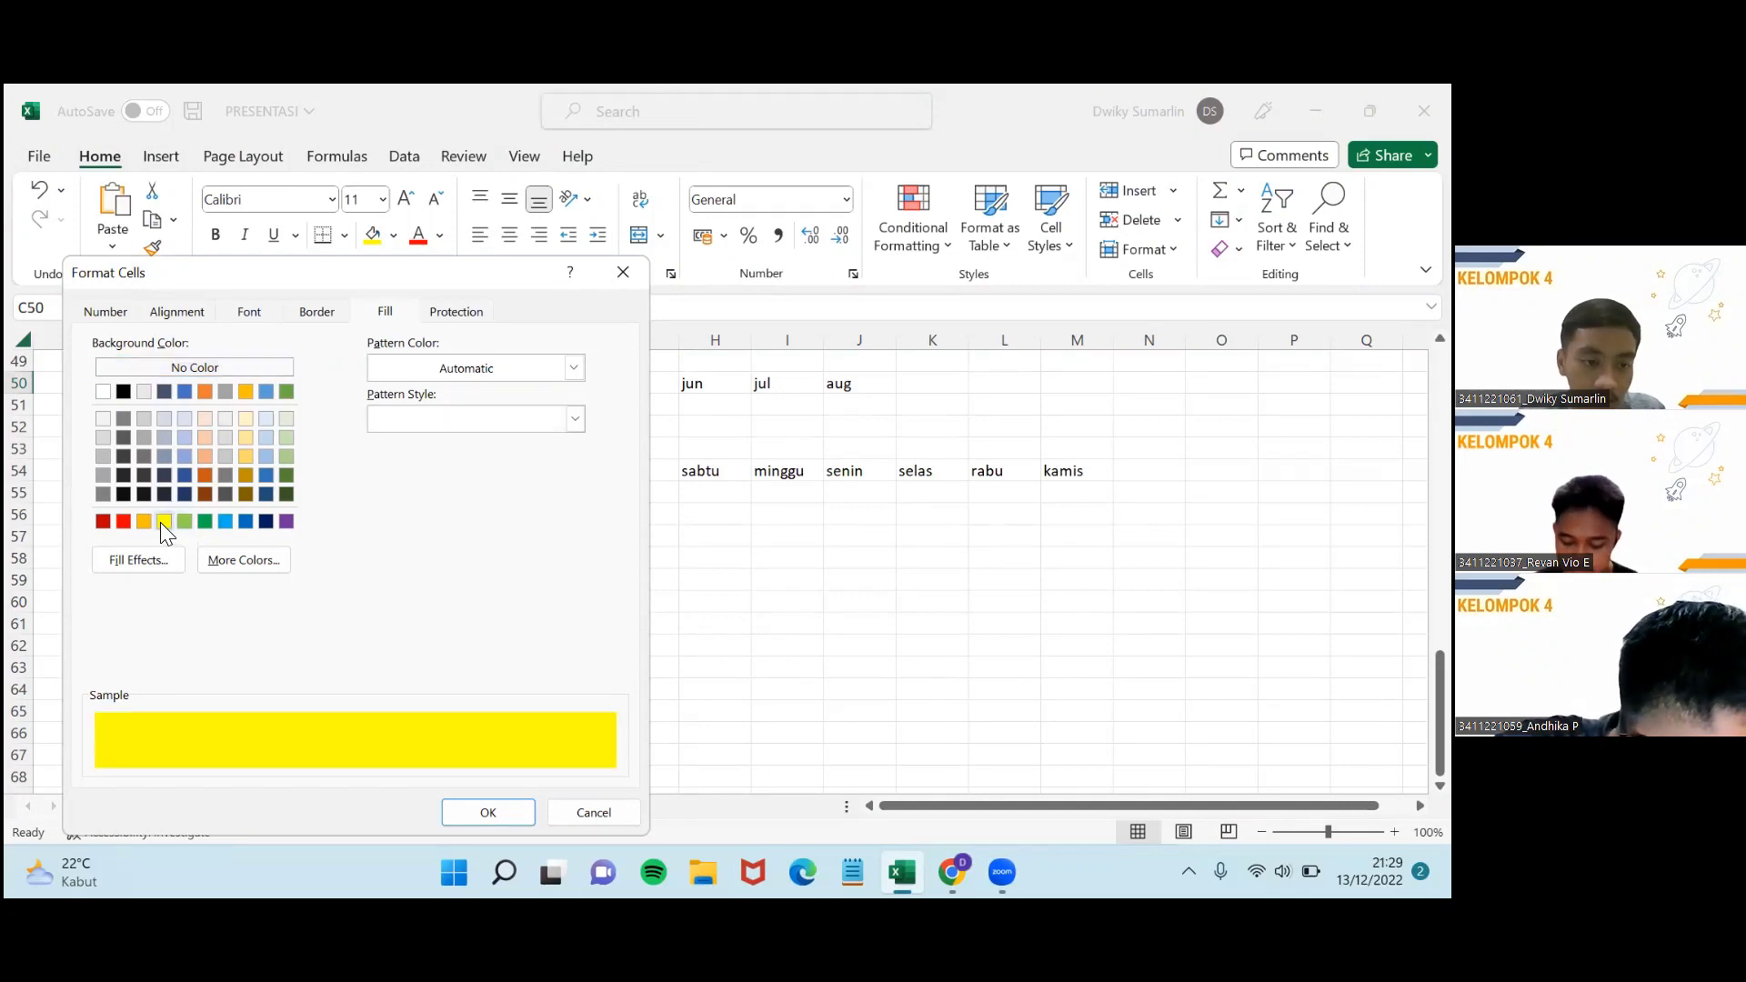
{"action": "left_click", "coordinate": [488, 812]}
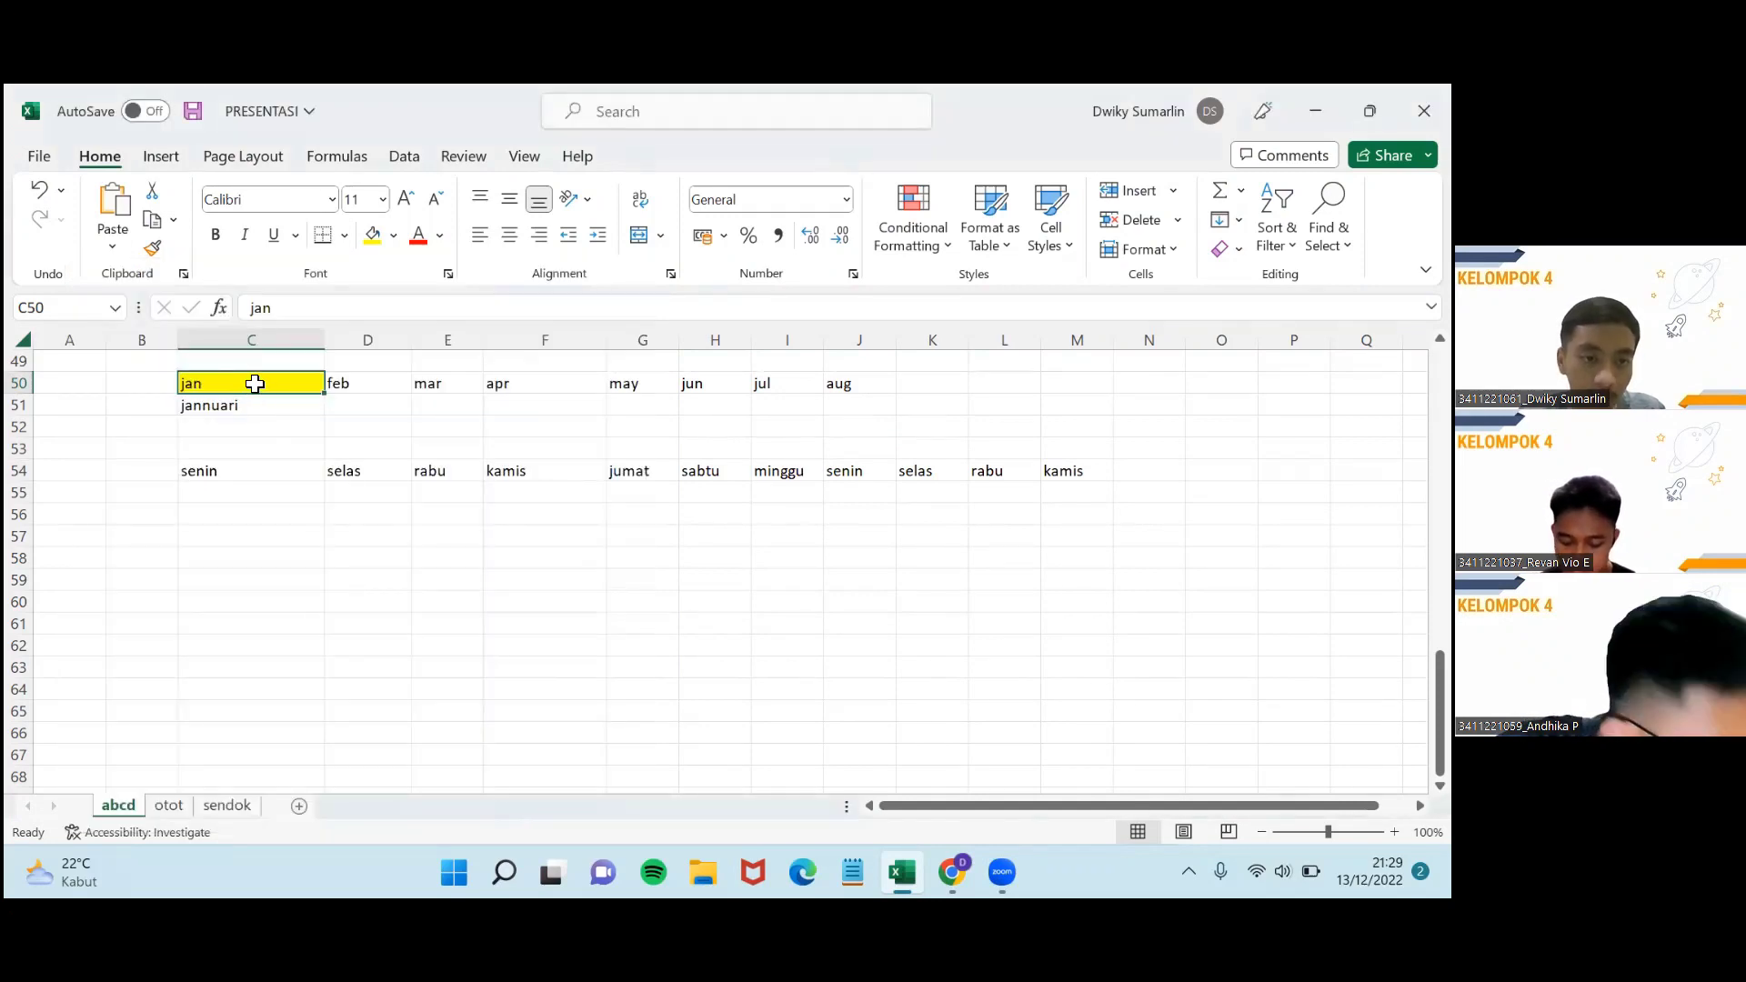
{"action": "right_click", "coordinate": [254, 382]}
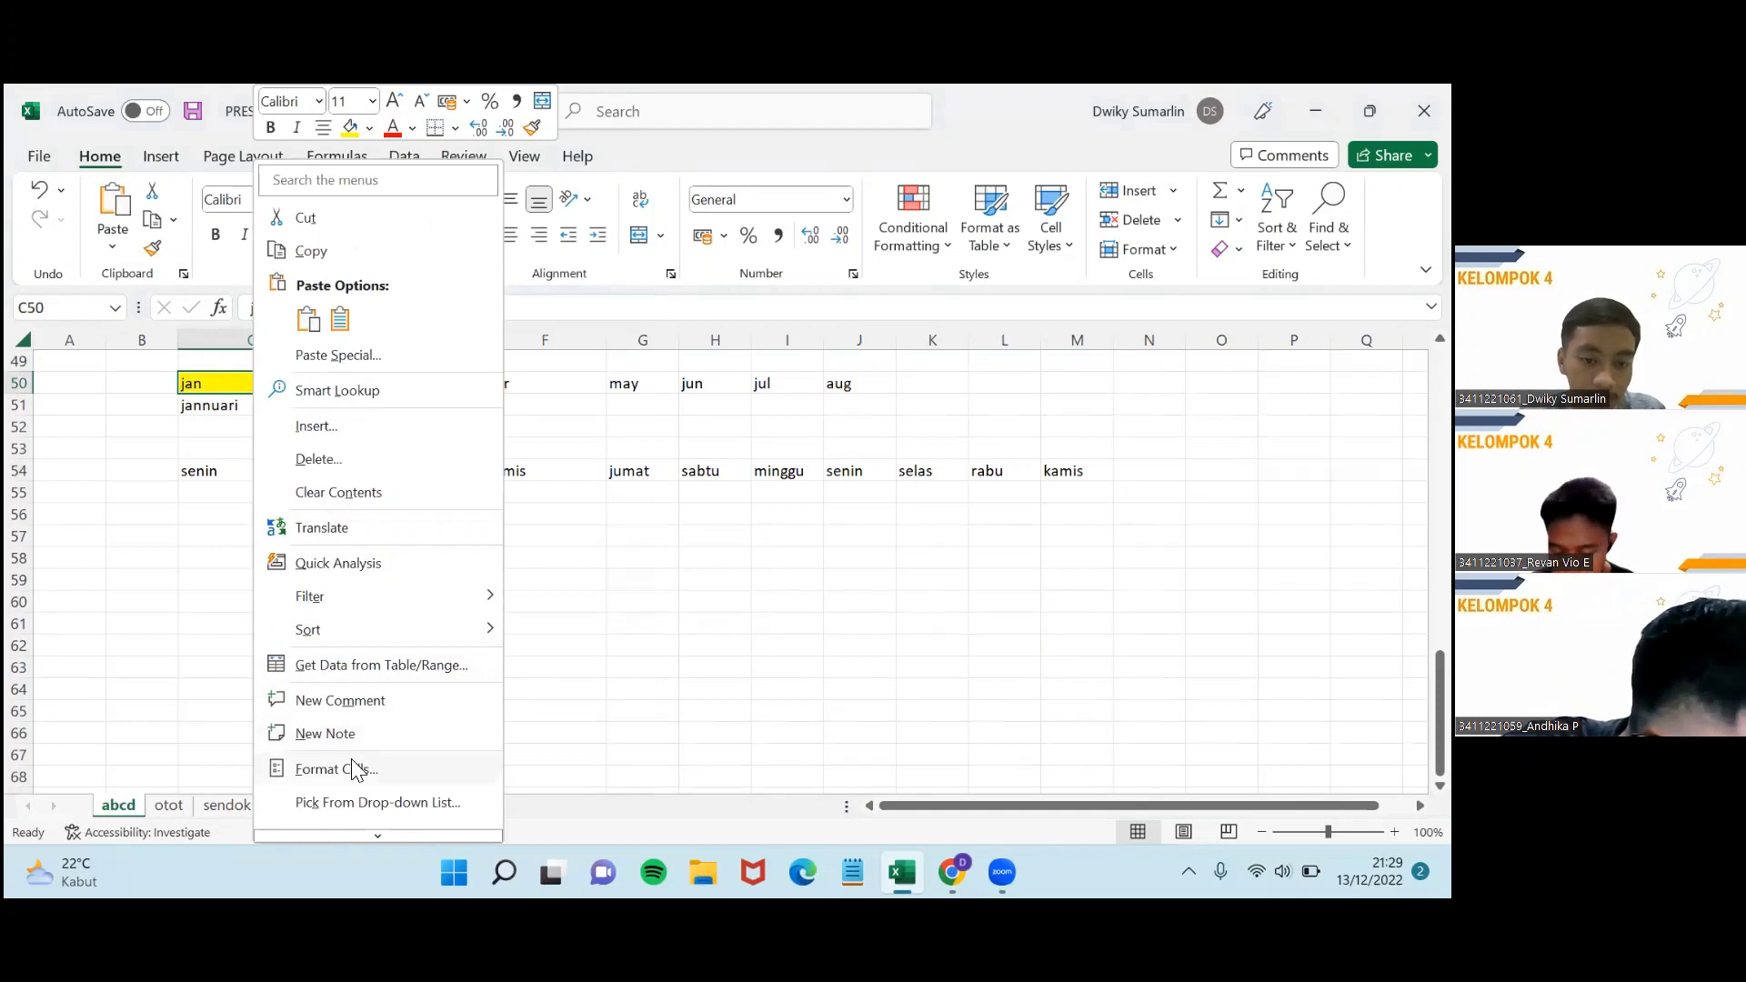
Set C50's font to Arial, bold, size 14.
{"action": "key", "text": "ctrl+1"}
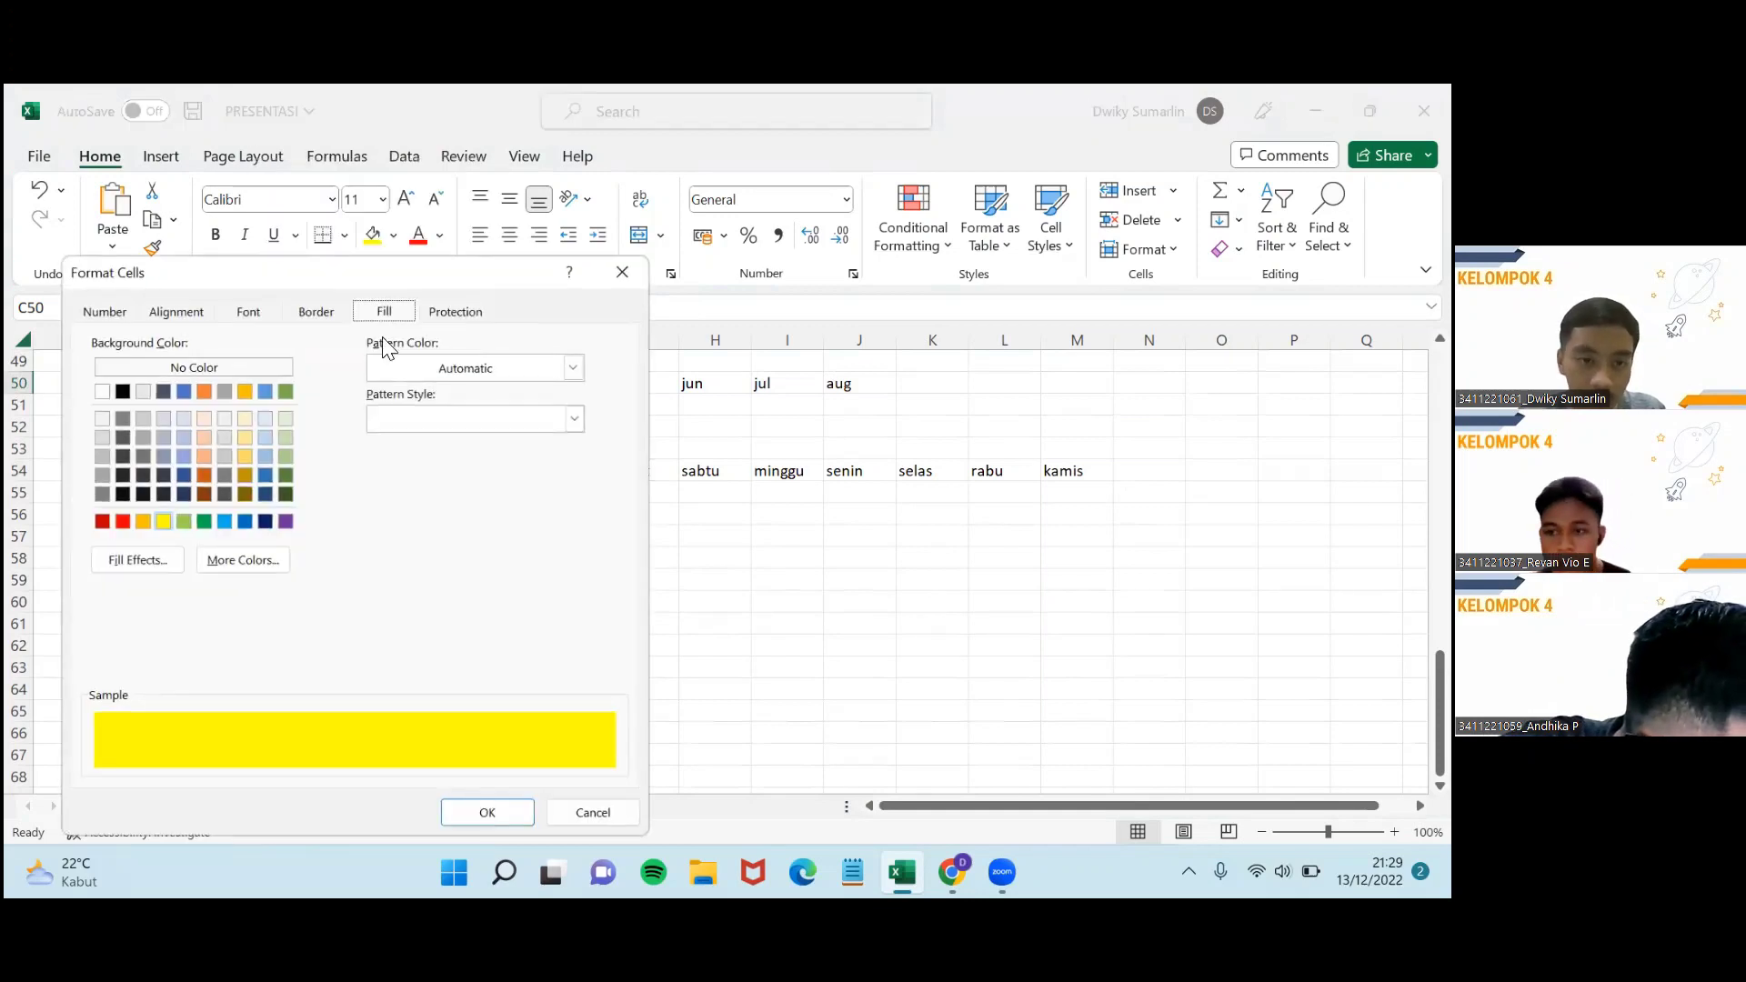
{"action": "left_click", "coordinate": [249, 311]}
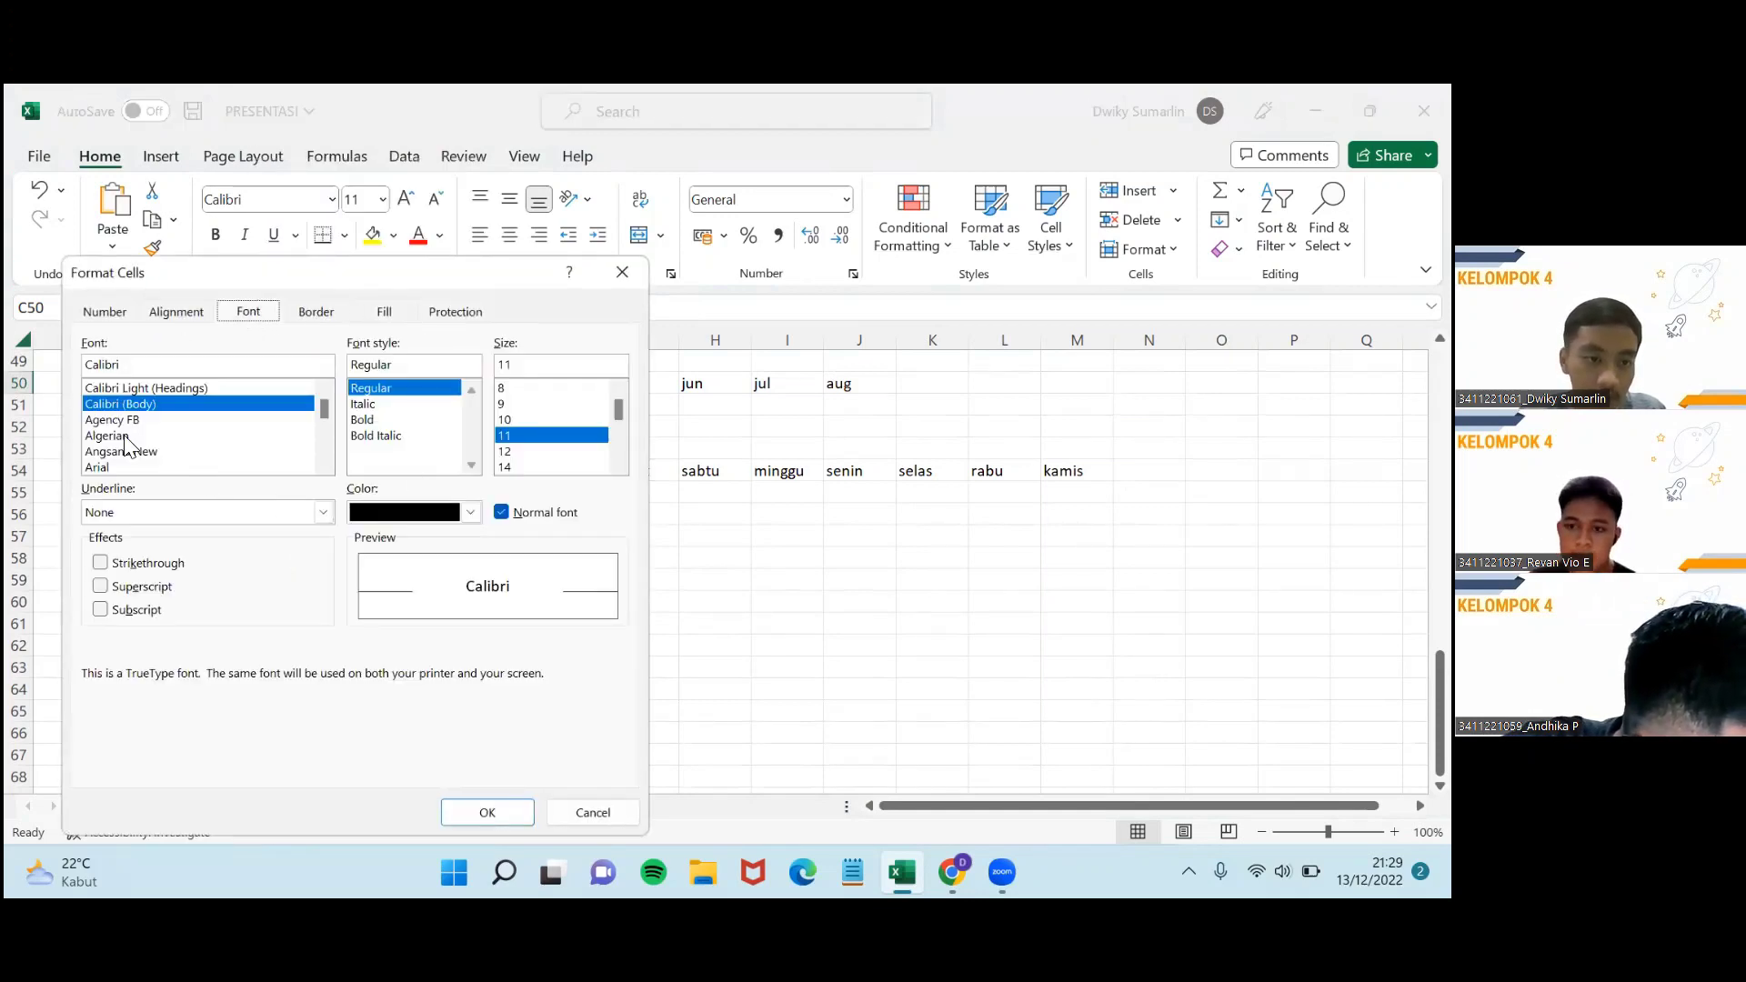
{"action": "left_click", "coordinate": [202, 364]}
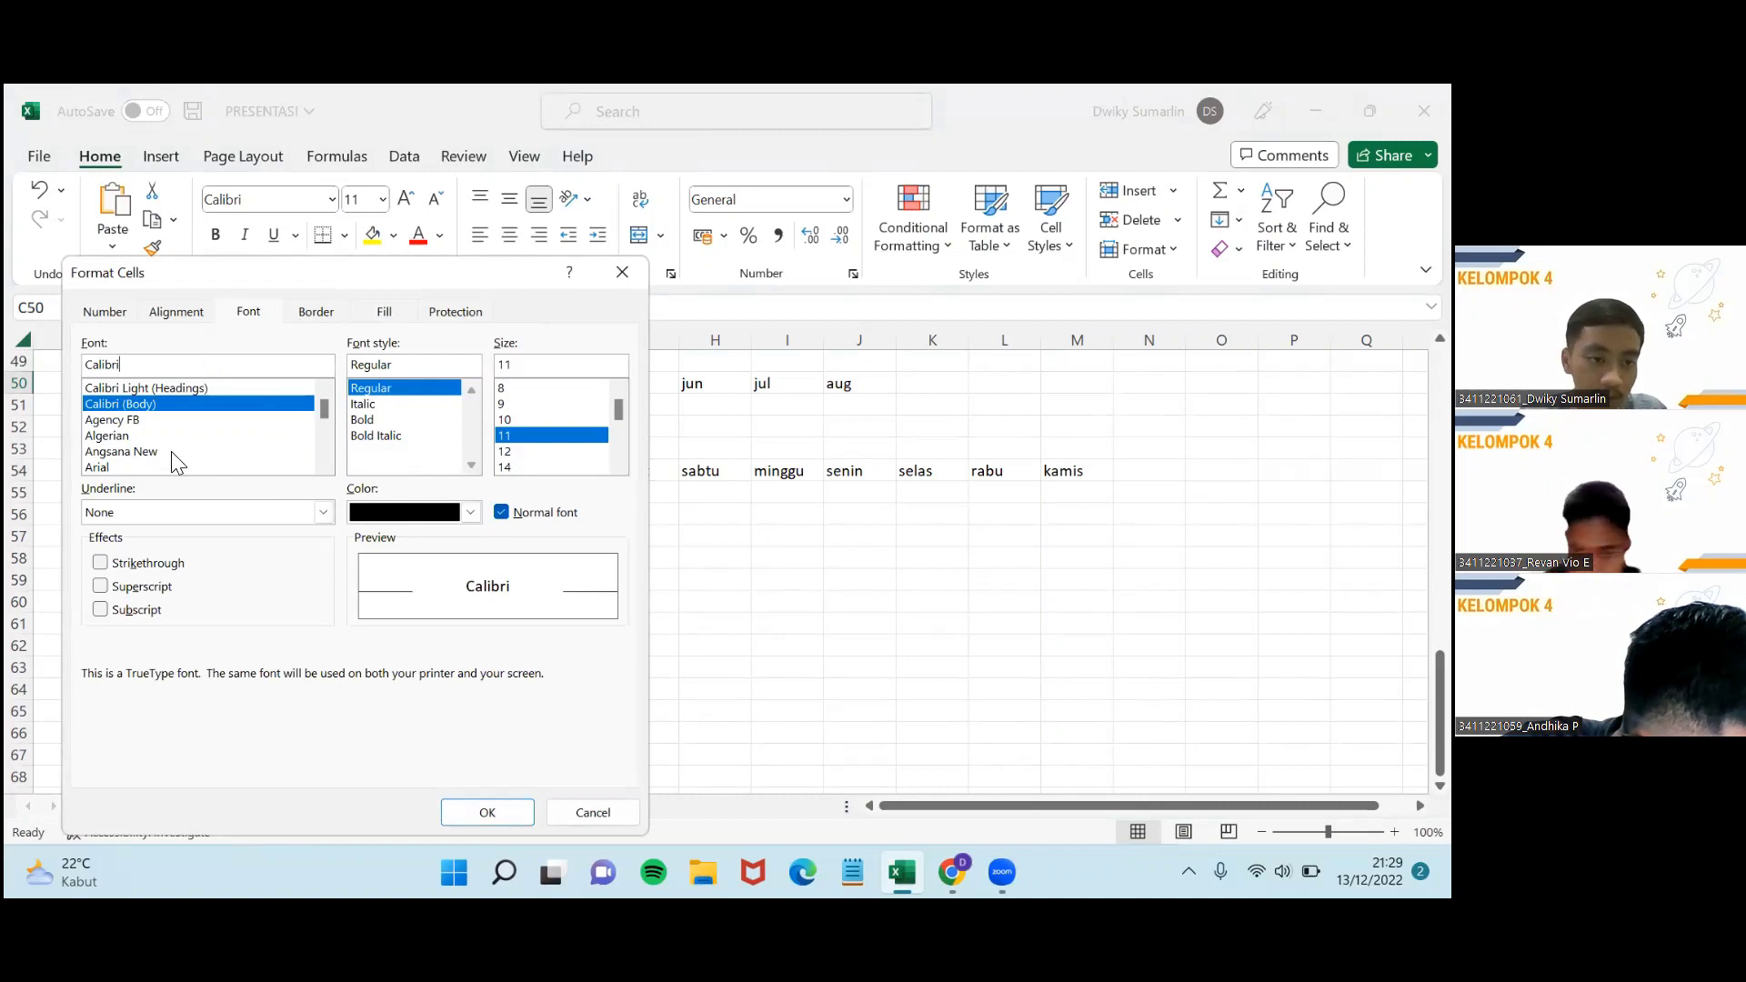
{"action": "left_click", "coordinate": [116, 468]}
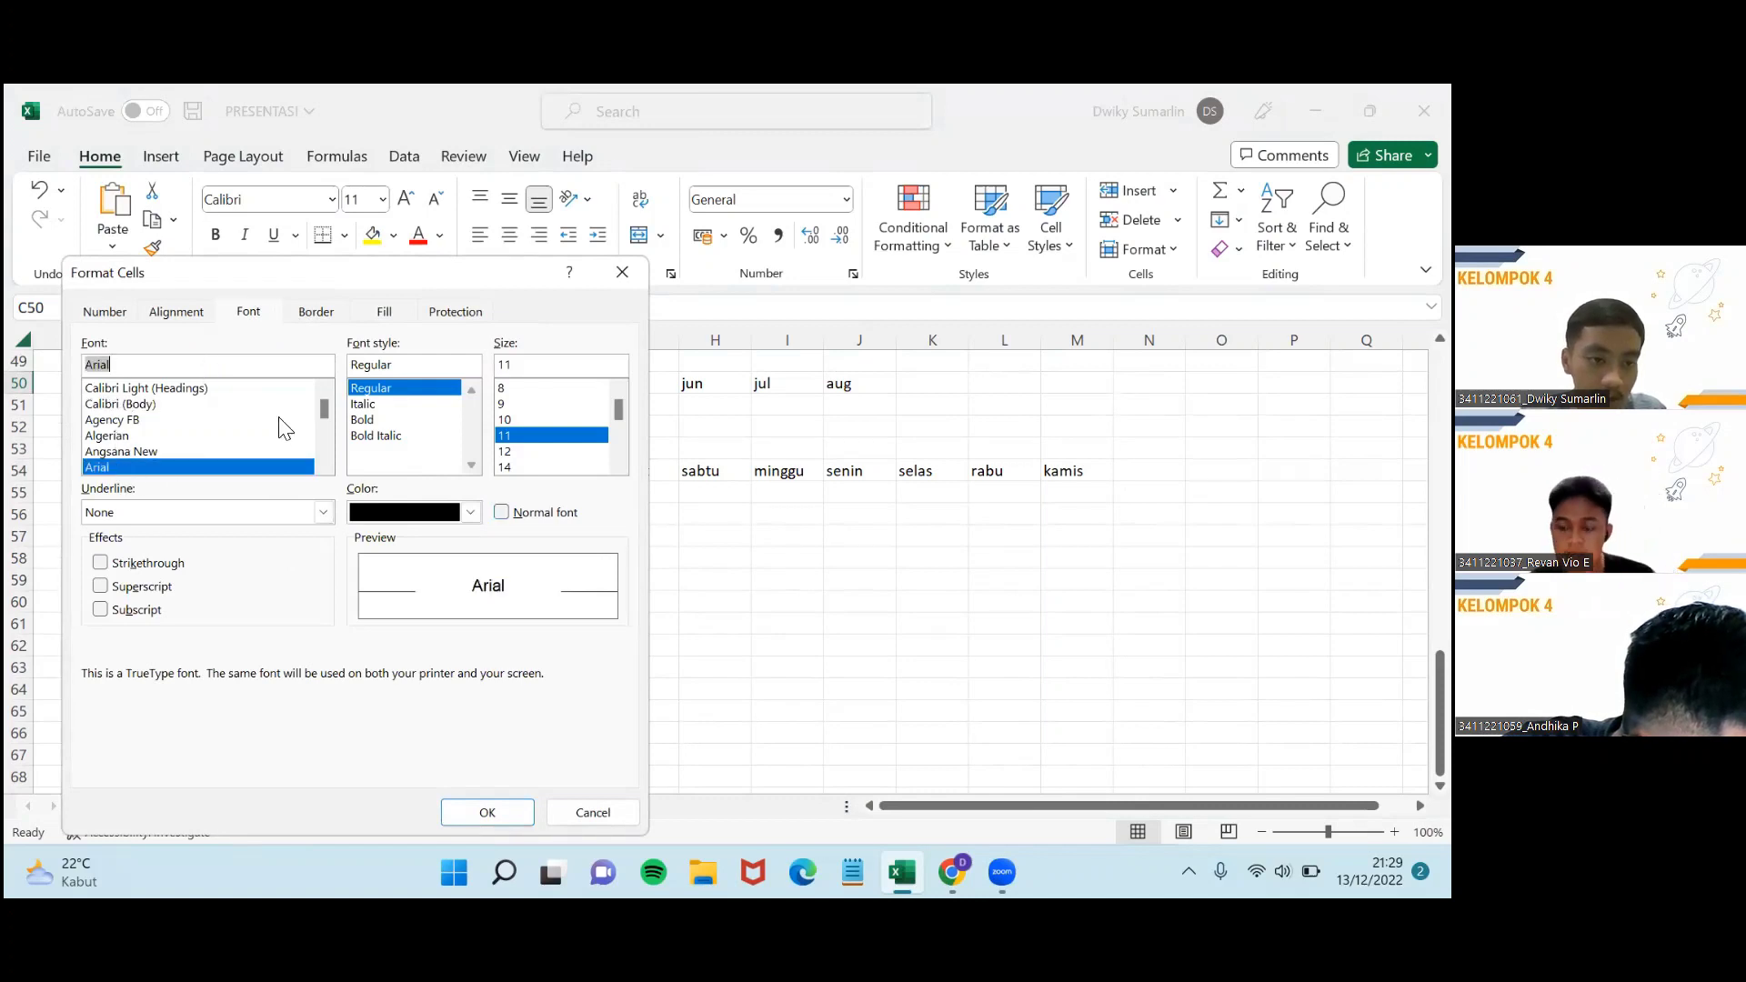
{"action": "left_click", "coordinate": [378, 420]}
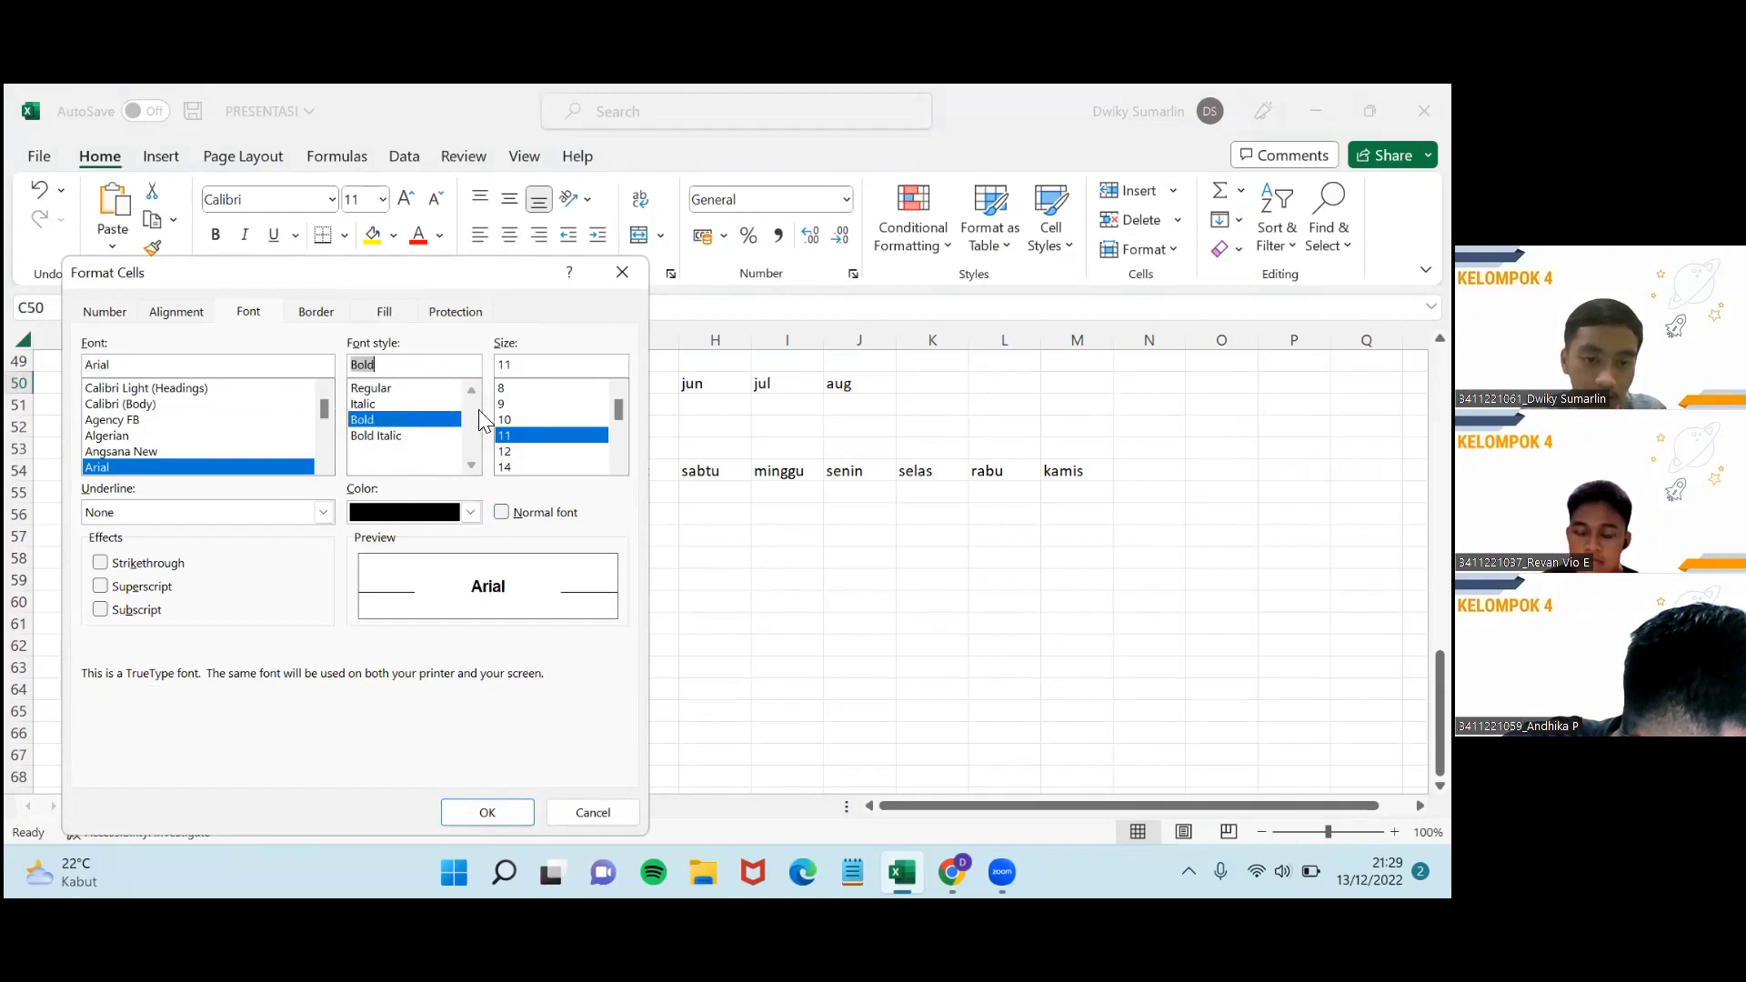
{"action": "left_click", "coordinate": [559, 466]}
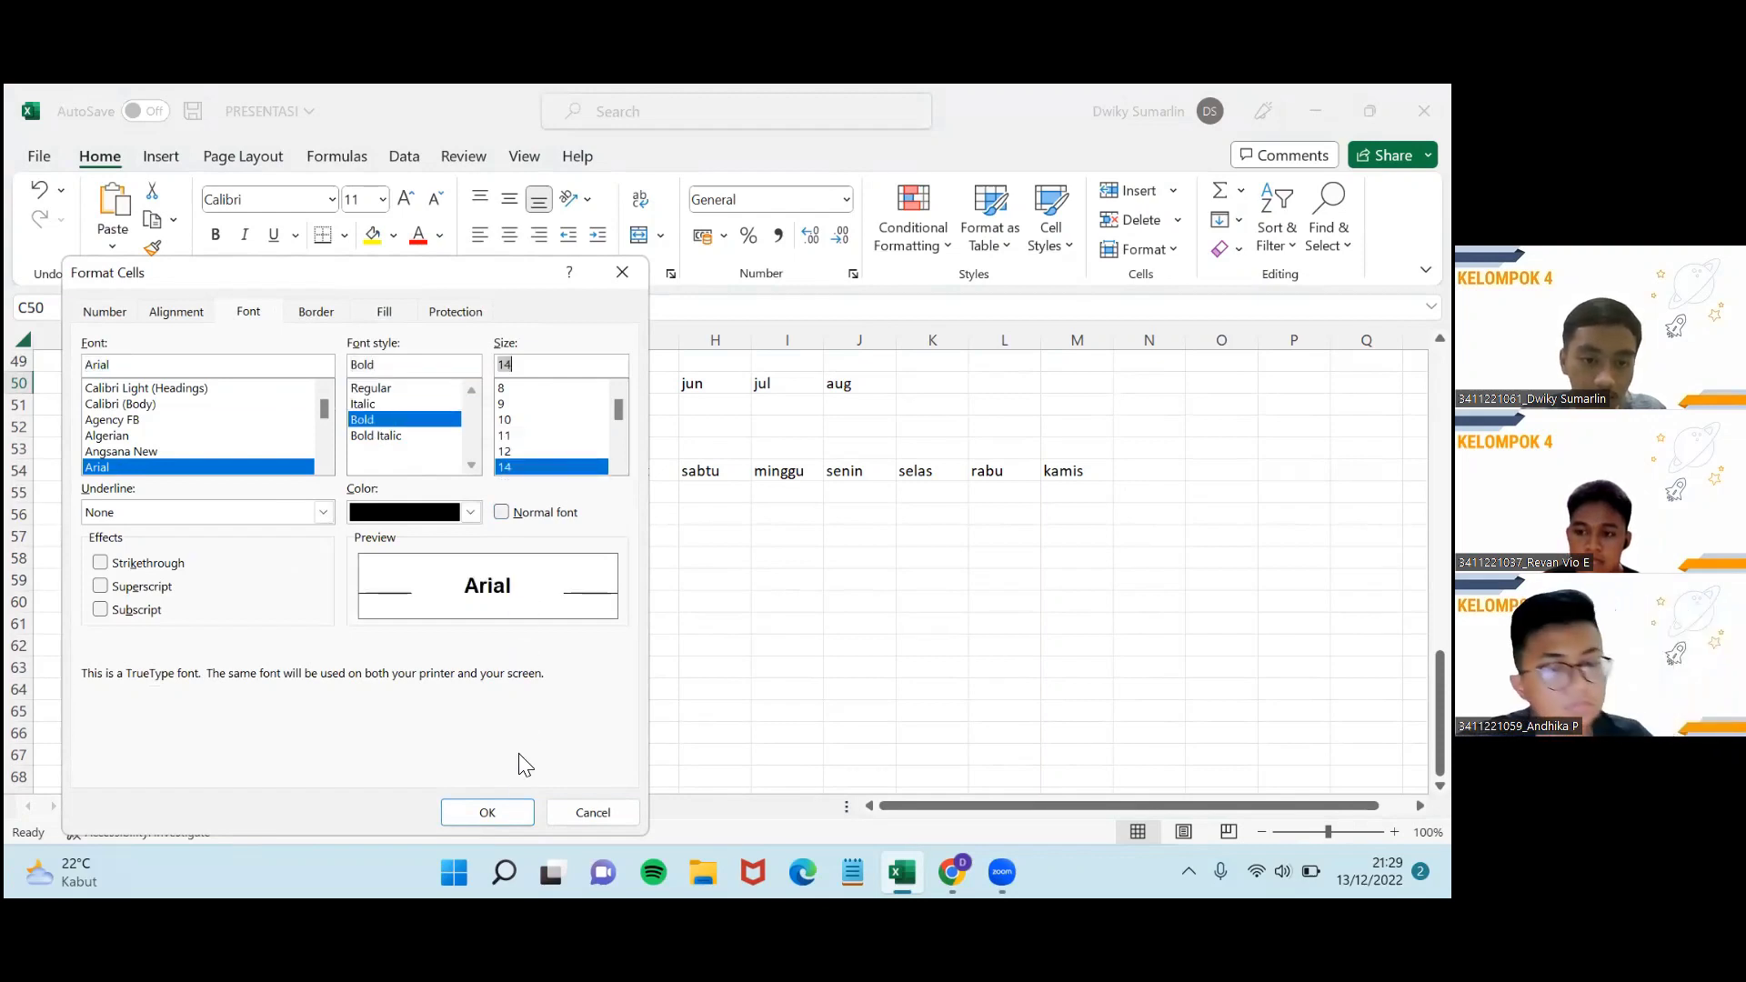
{"action": "left_click", "coordinate": [484, 812]}
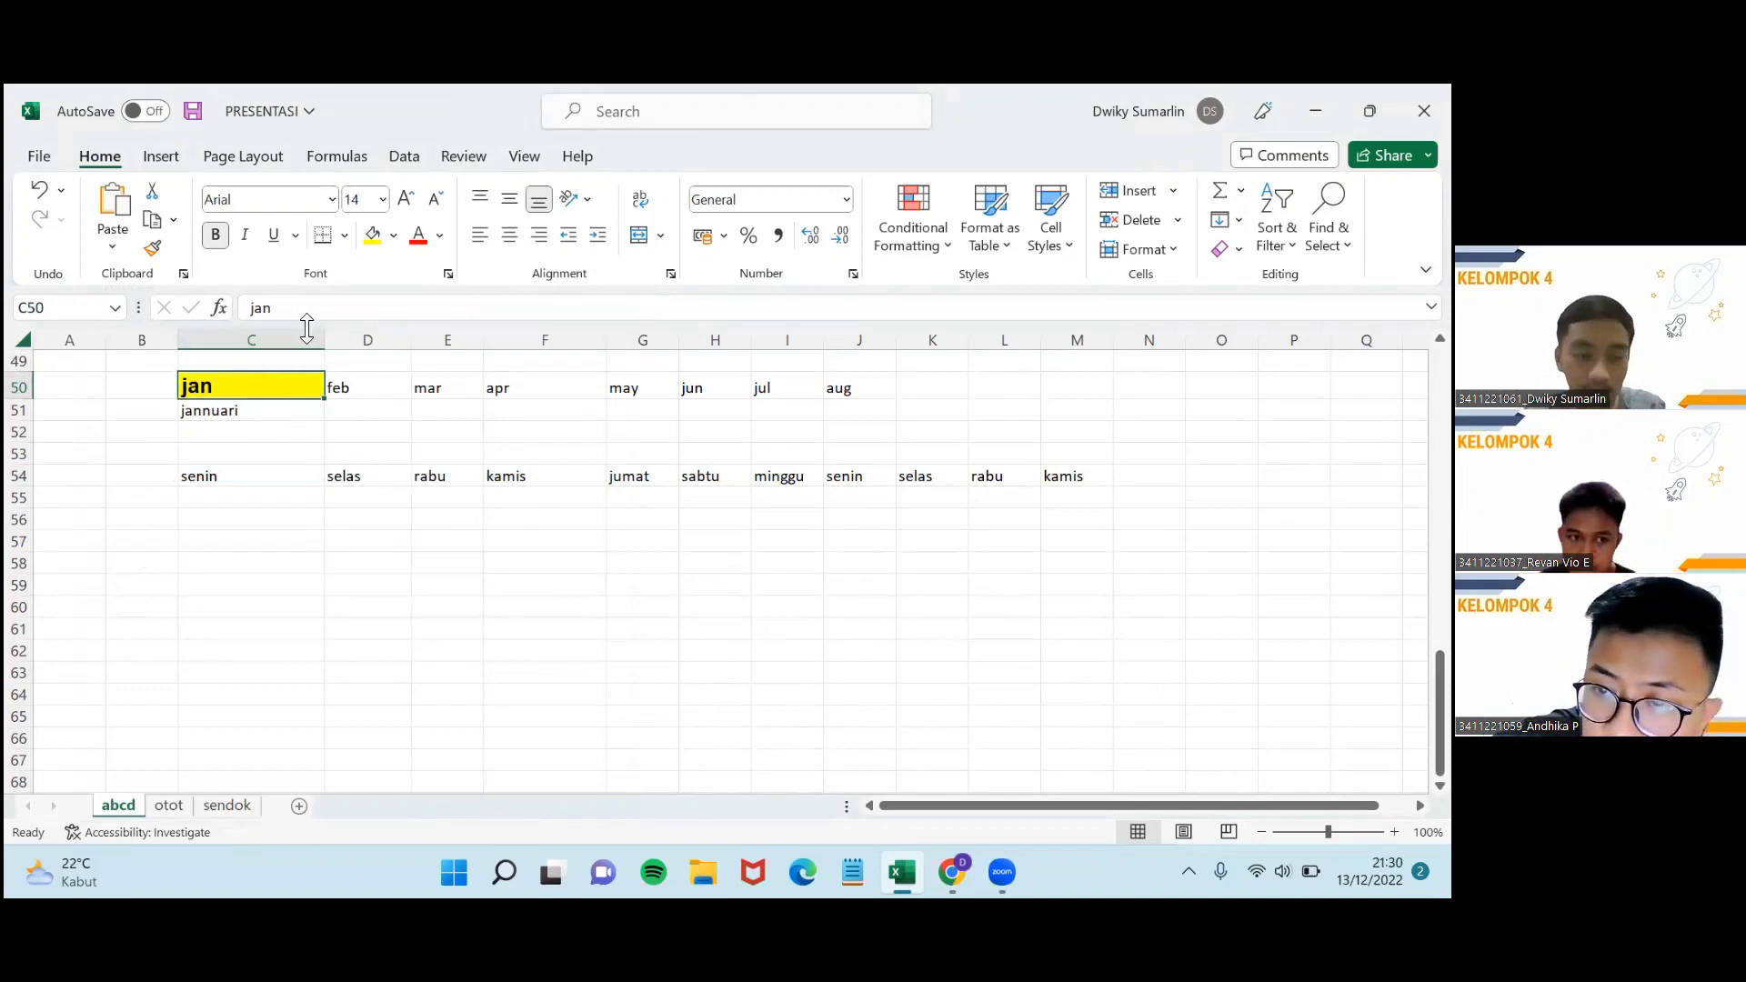
Look over cells C51 and C54, then reselect the jan cell C50.
{"action": "left_click", "coordinate": [270, 410]}
{"action": "left_click", "coordinate": [284, 477]}
{"action": "left_click", "coordinate": [275, 411]}
{"action": "left_click", "coordinate": [273, 385]}
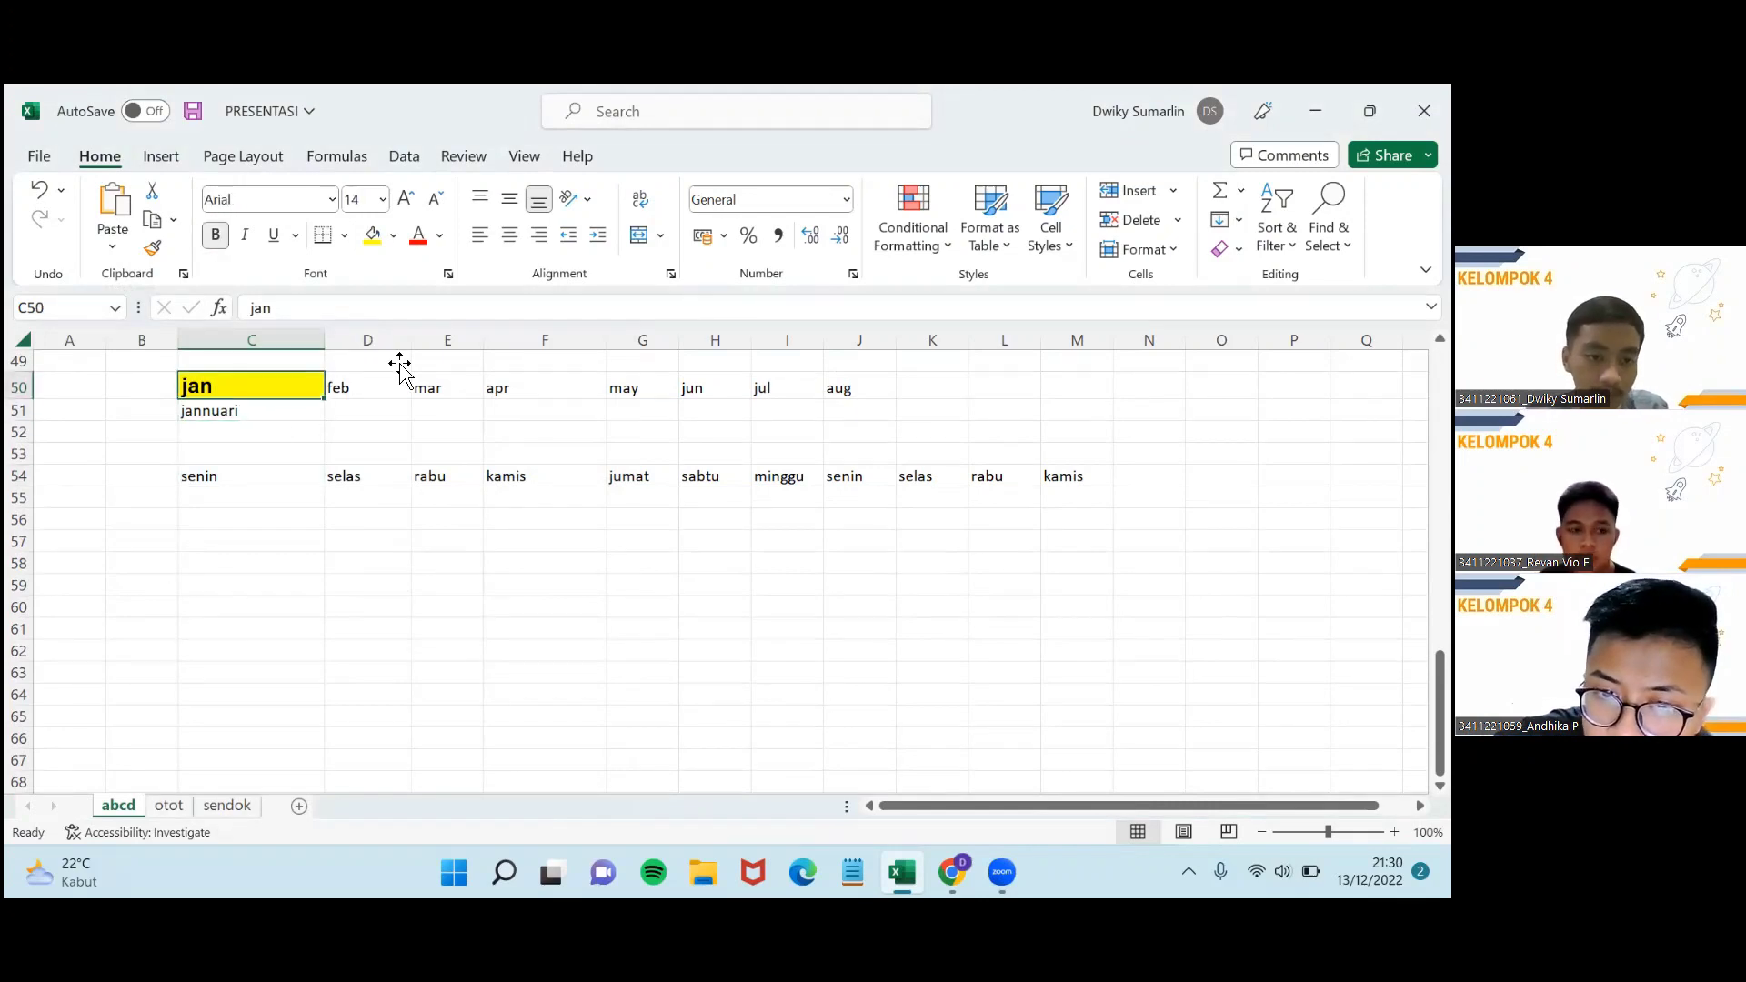
Add the comment 'bulan' to the jan cell C50.
{"action": "left_click", "coordinate": [466, 156]}
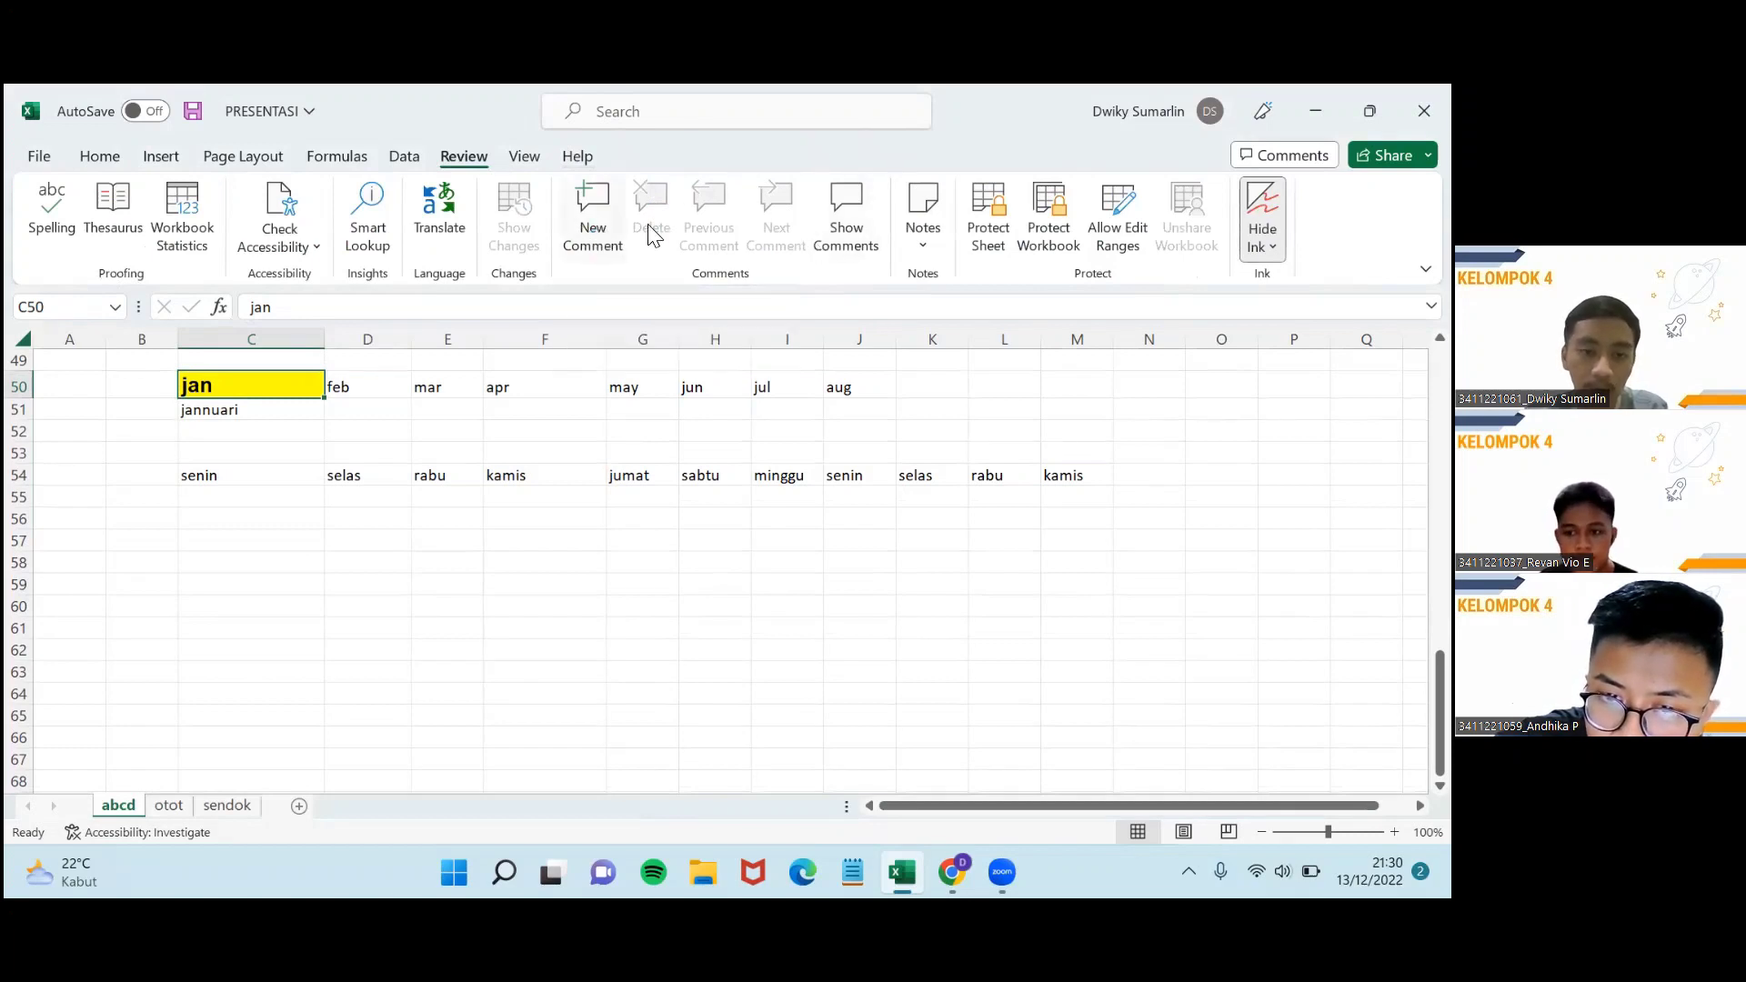
{"action": "key", "text": "ctrl+alt+m"}
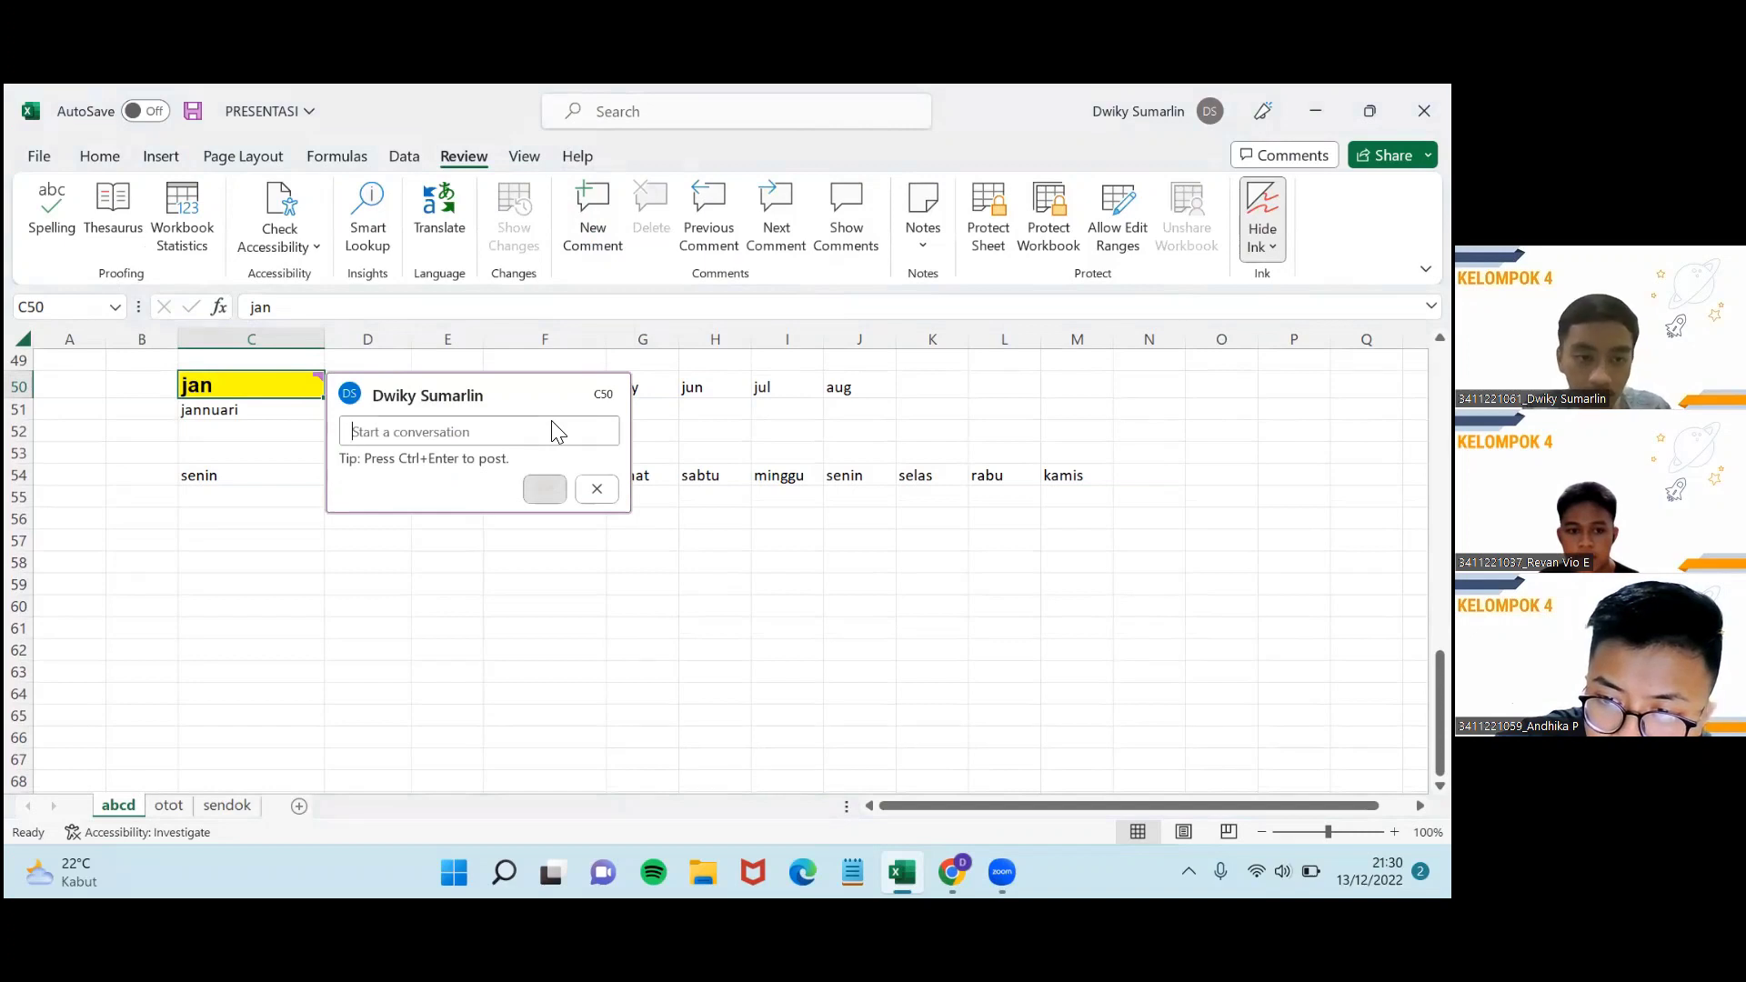
{"action": "type", "text": "bulan"}
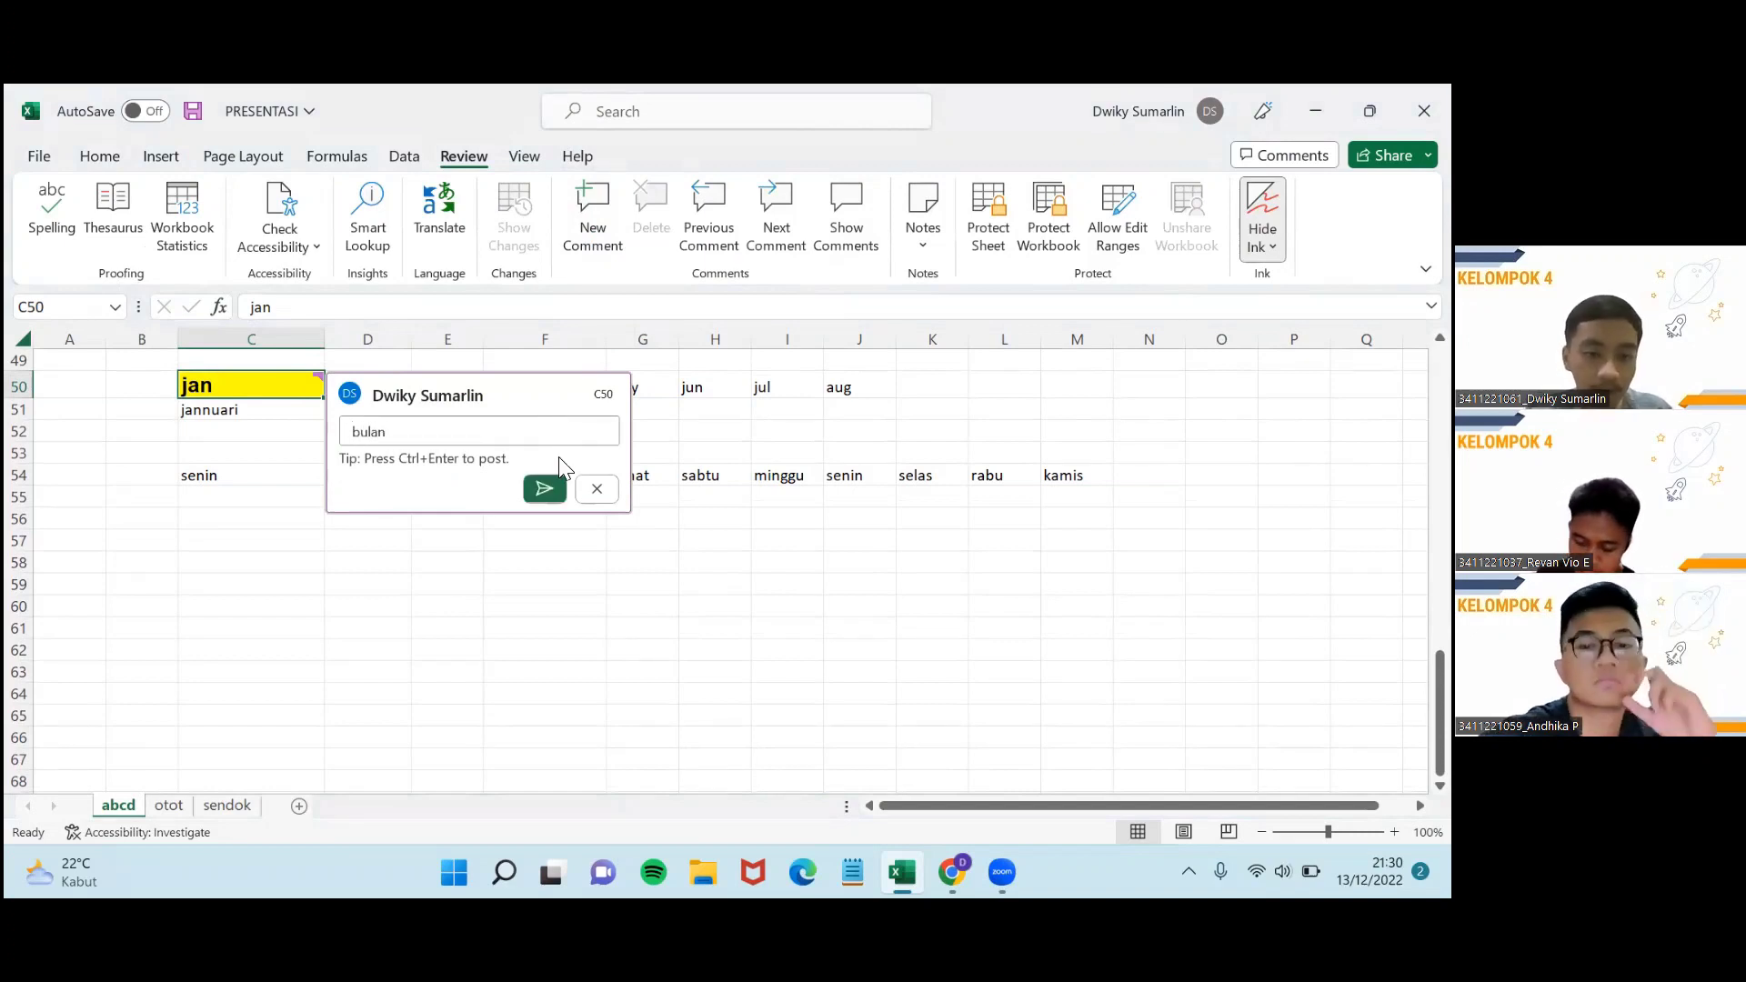
{"action": "left_click", "coordinate": [546, 489]}
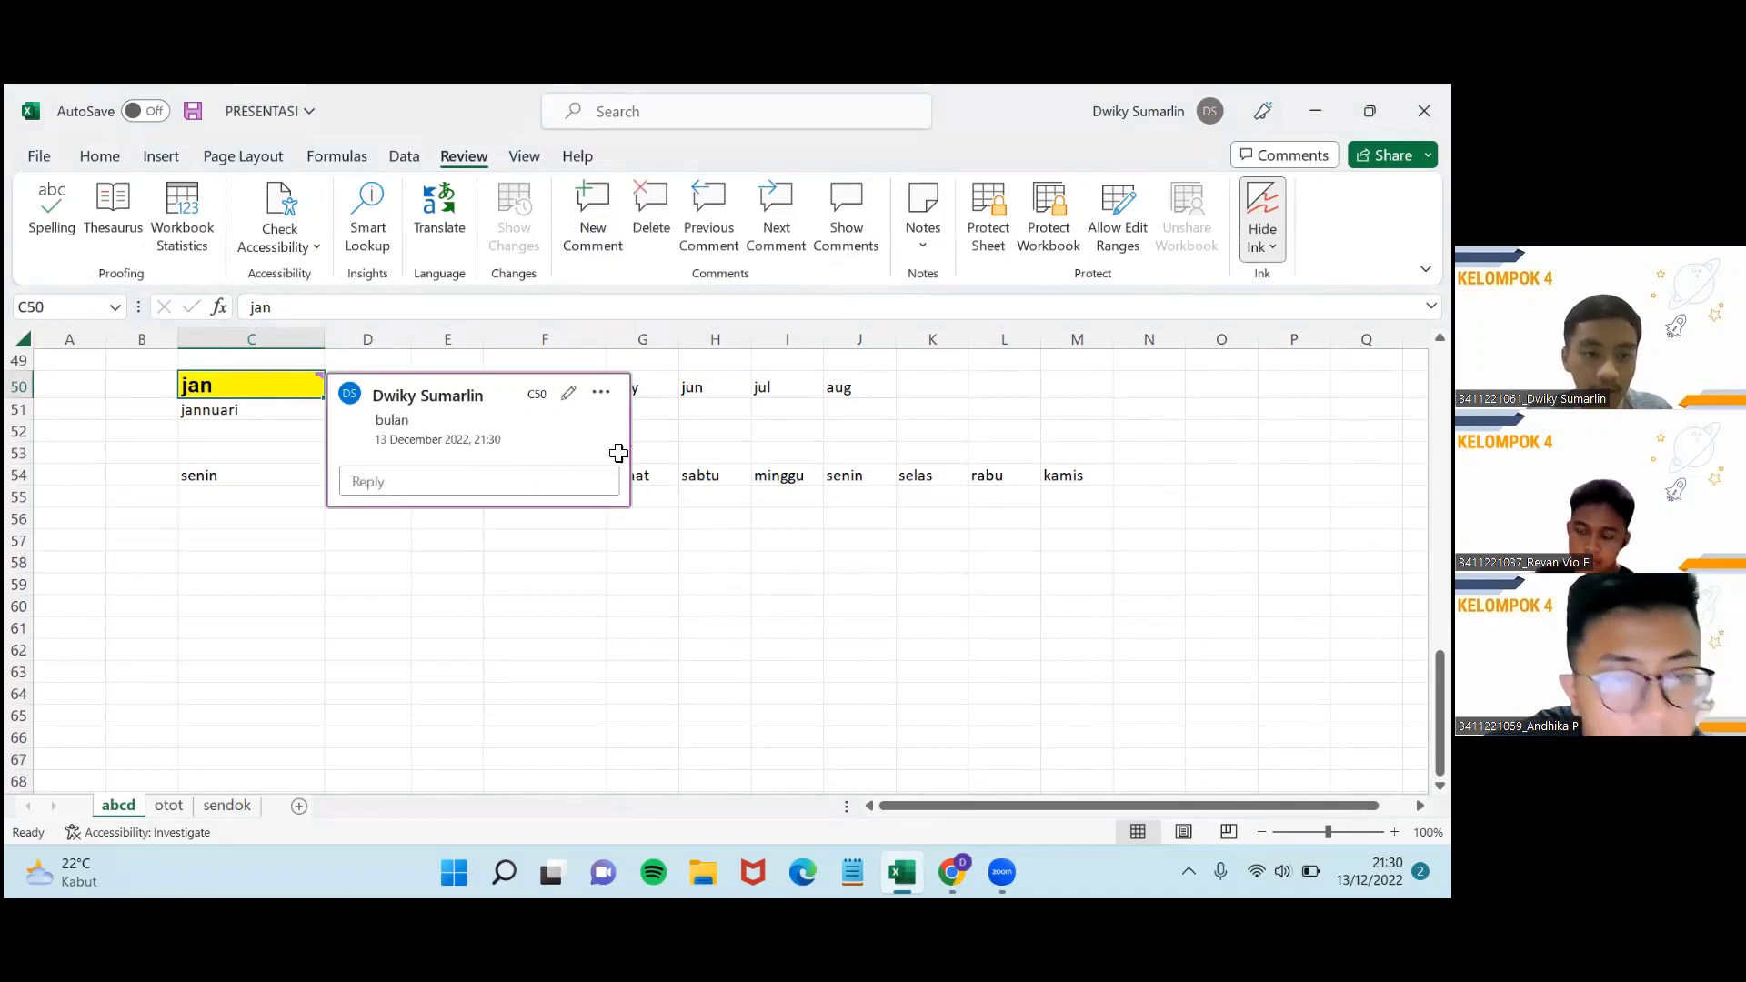
{"action": "left_click", "coordinate": [696, 558]}
Check the 'bulan' comment on C50, then step through the day names in row 54.
{"action": "left_click", "coordinate": [249, 384]}
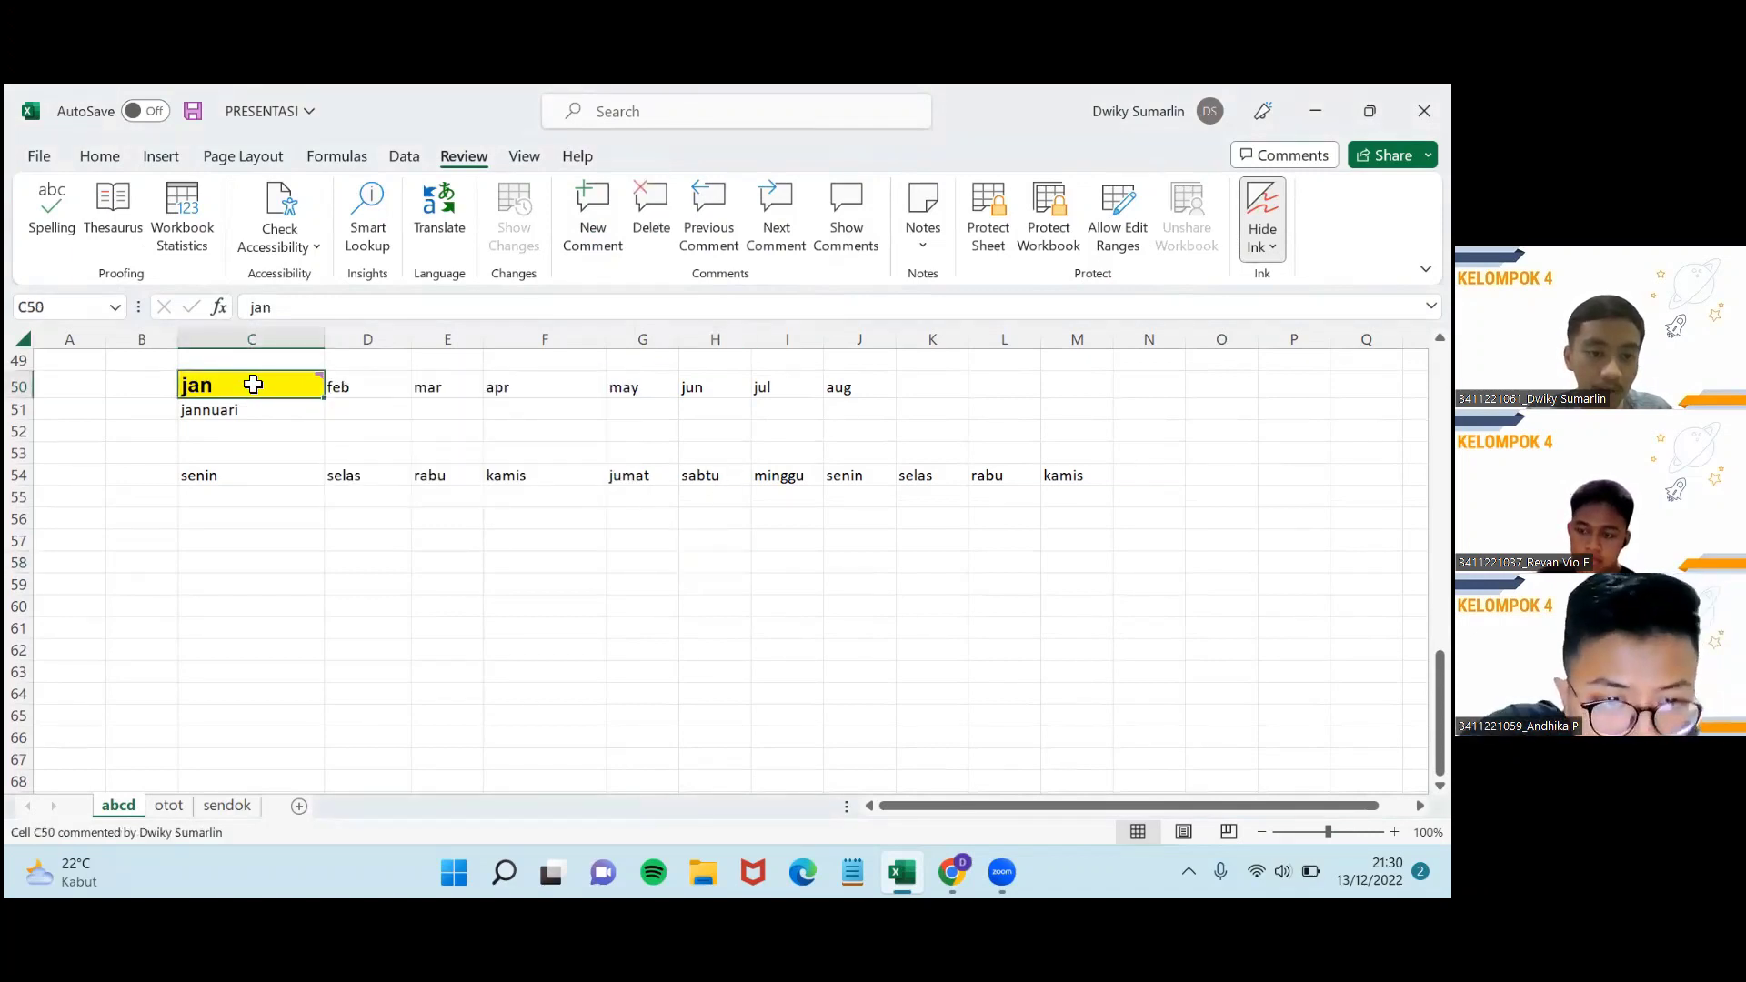
{"action": "mouse_move", "coordinate": [287, 391]}
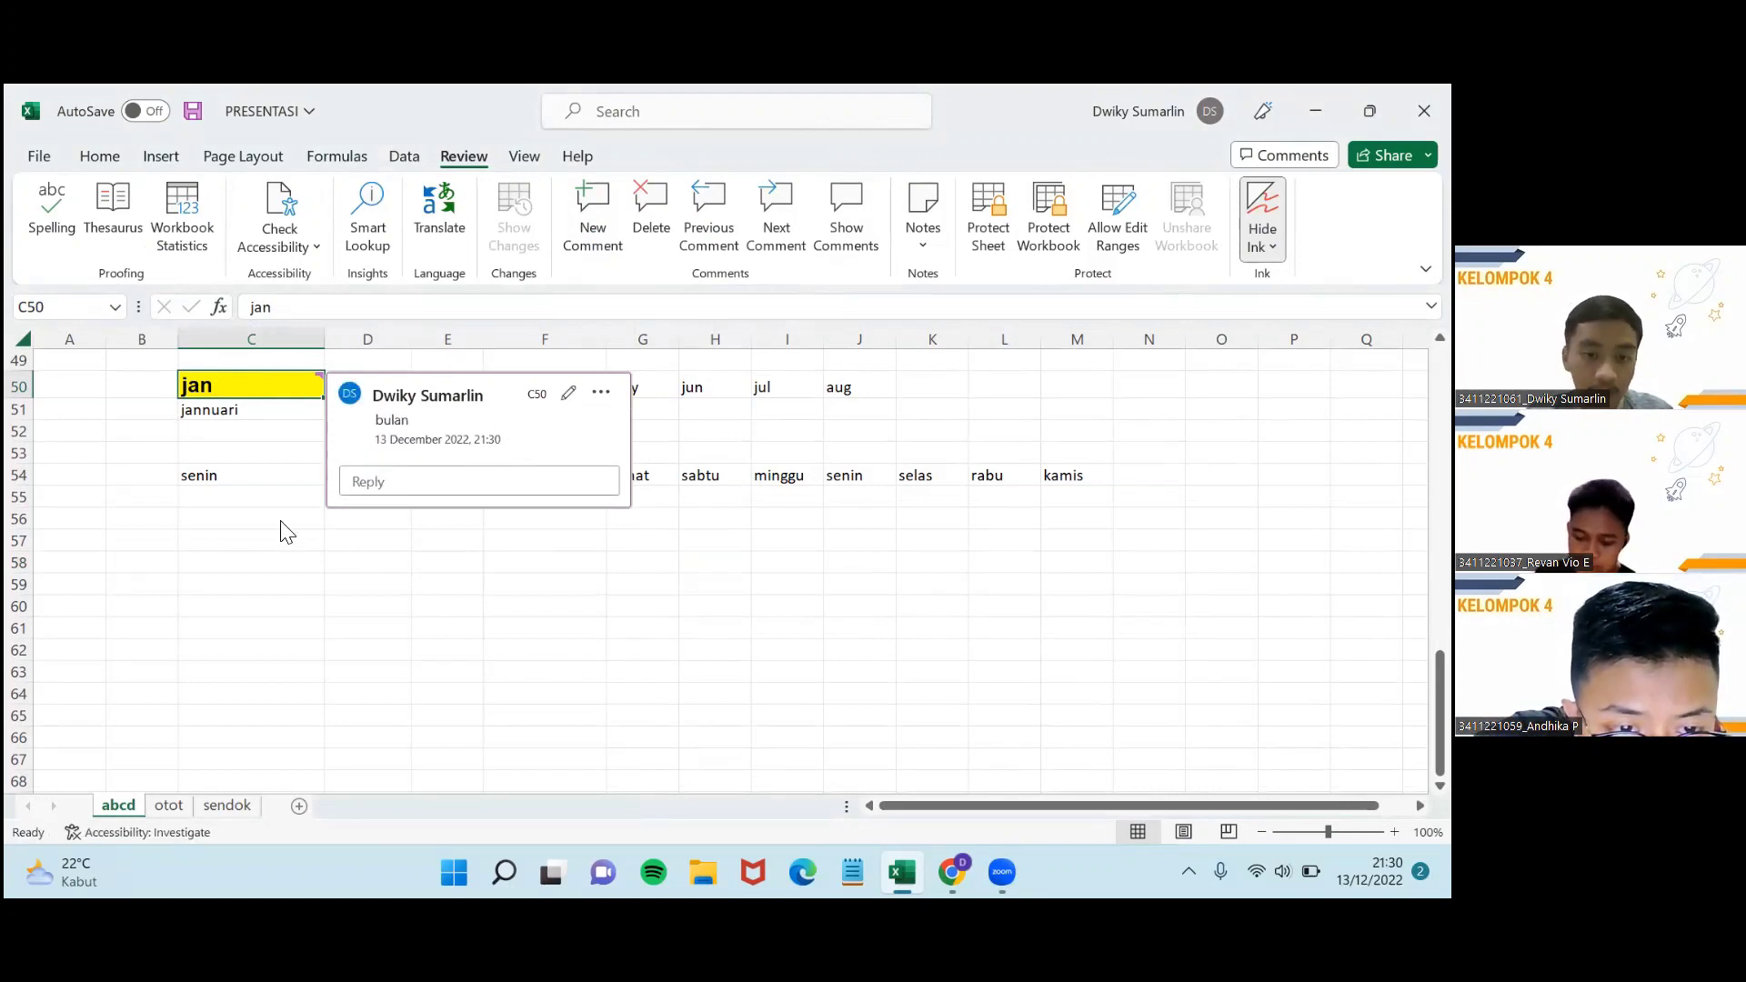
{"action": "left_click", "coordinate": [266, 482]}
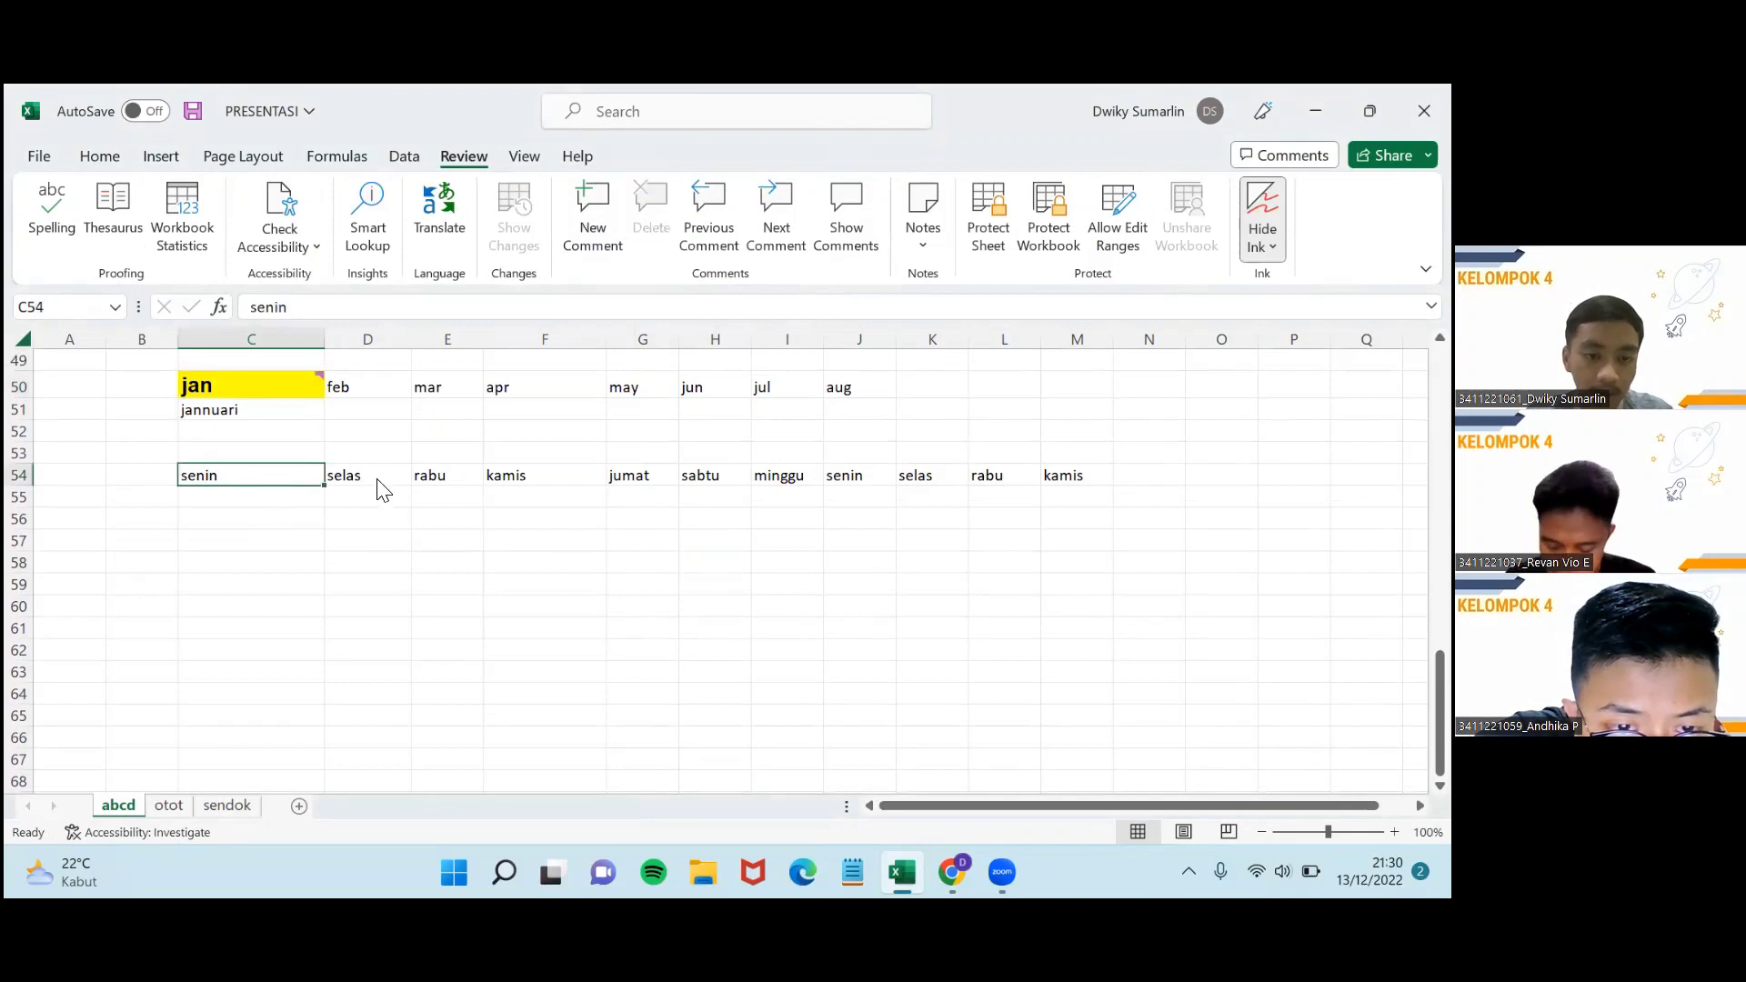
{"action": "left_click", "coordinate": [386, 487]}
{"action": "left_click", "coordinate": [446, 483]}
{"action": "left_click", "coordinate": [545, 484]}
{"action": "left_click", "coordinate": [641, 482]}
{"action": "left_click", "coordinate": [709, 481]}
{"action": "left_click", "coordinate": [300, 486]}
{"action": "key", "text": "Up"}
{"action": "key", "text": "Up"}
{"action": "key", "text": "Up"}
Reopen and review the 'bulan' comment on the jan cell C50.
{"action": "scroll", "coordinate": [399, 551], "scroll_direction": "up", "scroll_amount": 3}
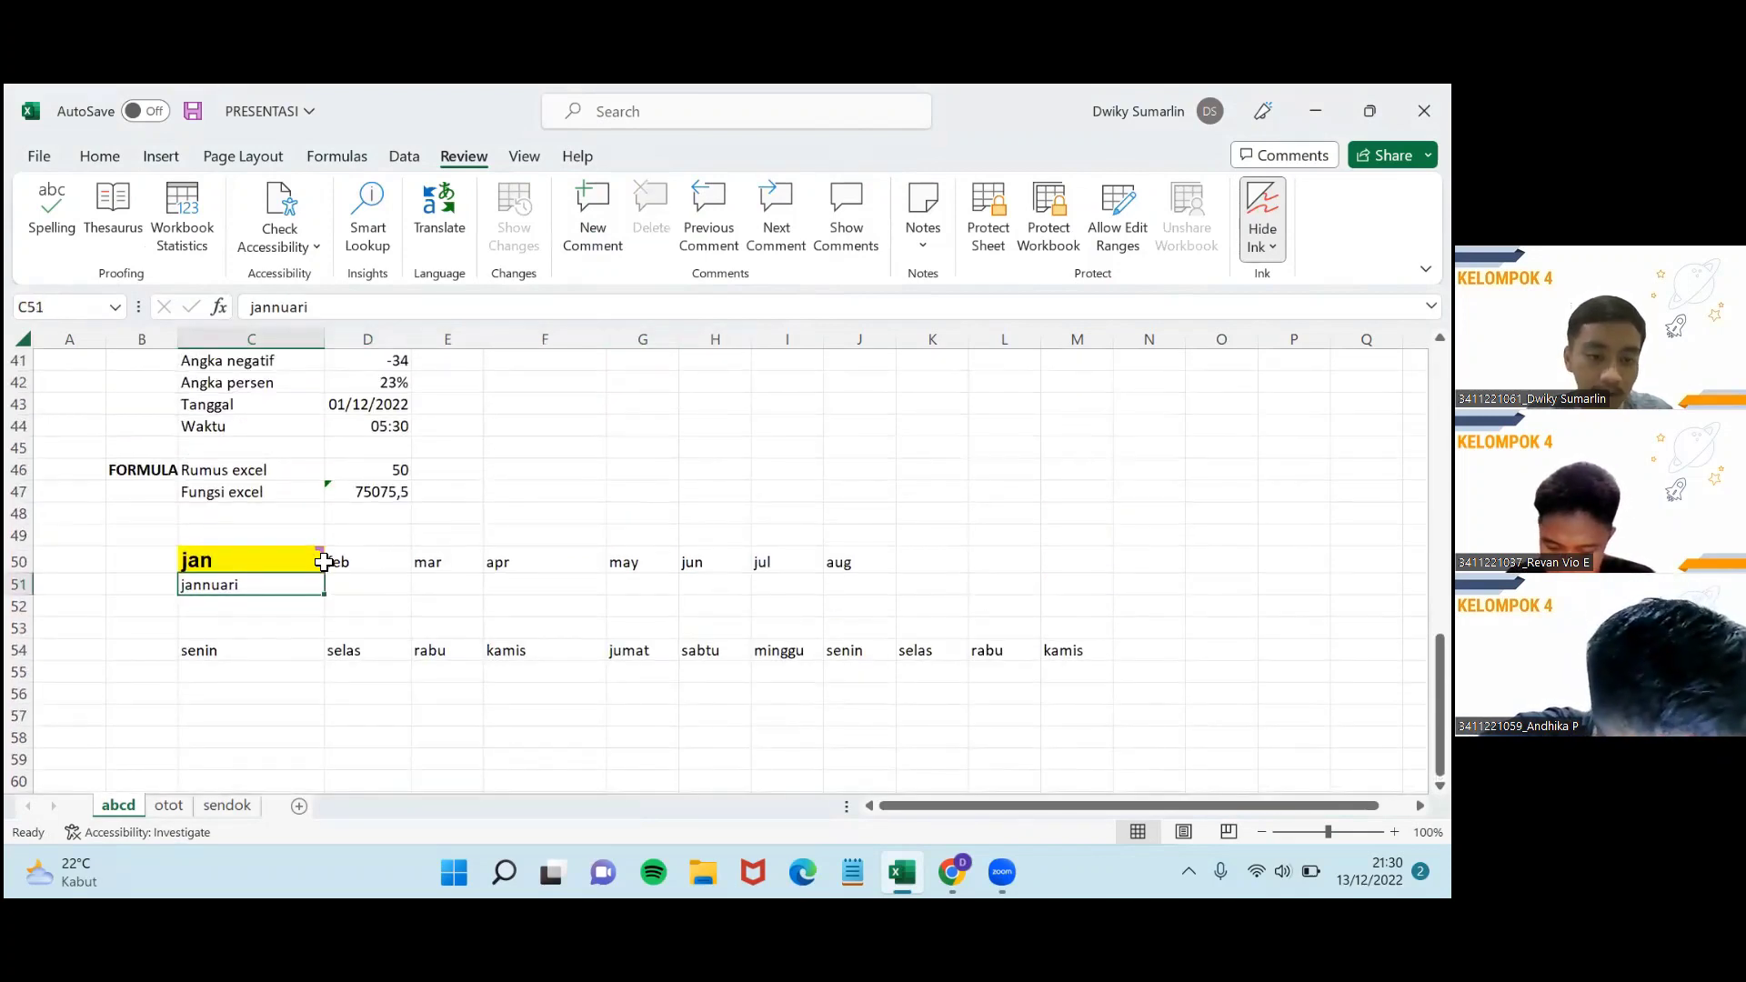
{"action": "left_click", "coordinate": [281, 562]}
{"action": "right_click", "coordinate": [278, 564]}
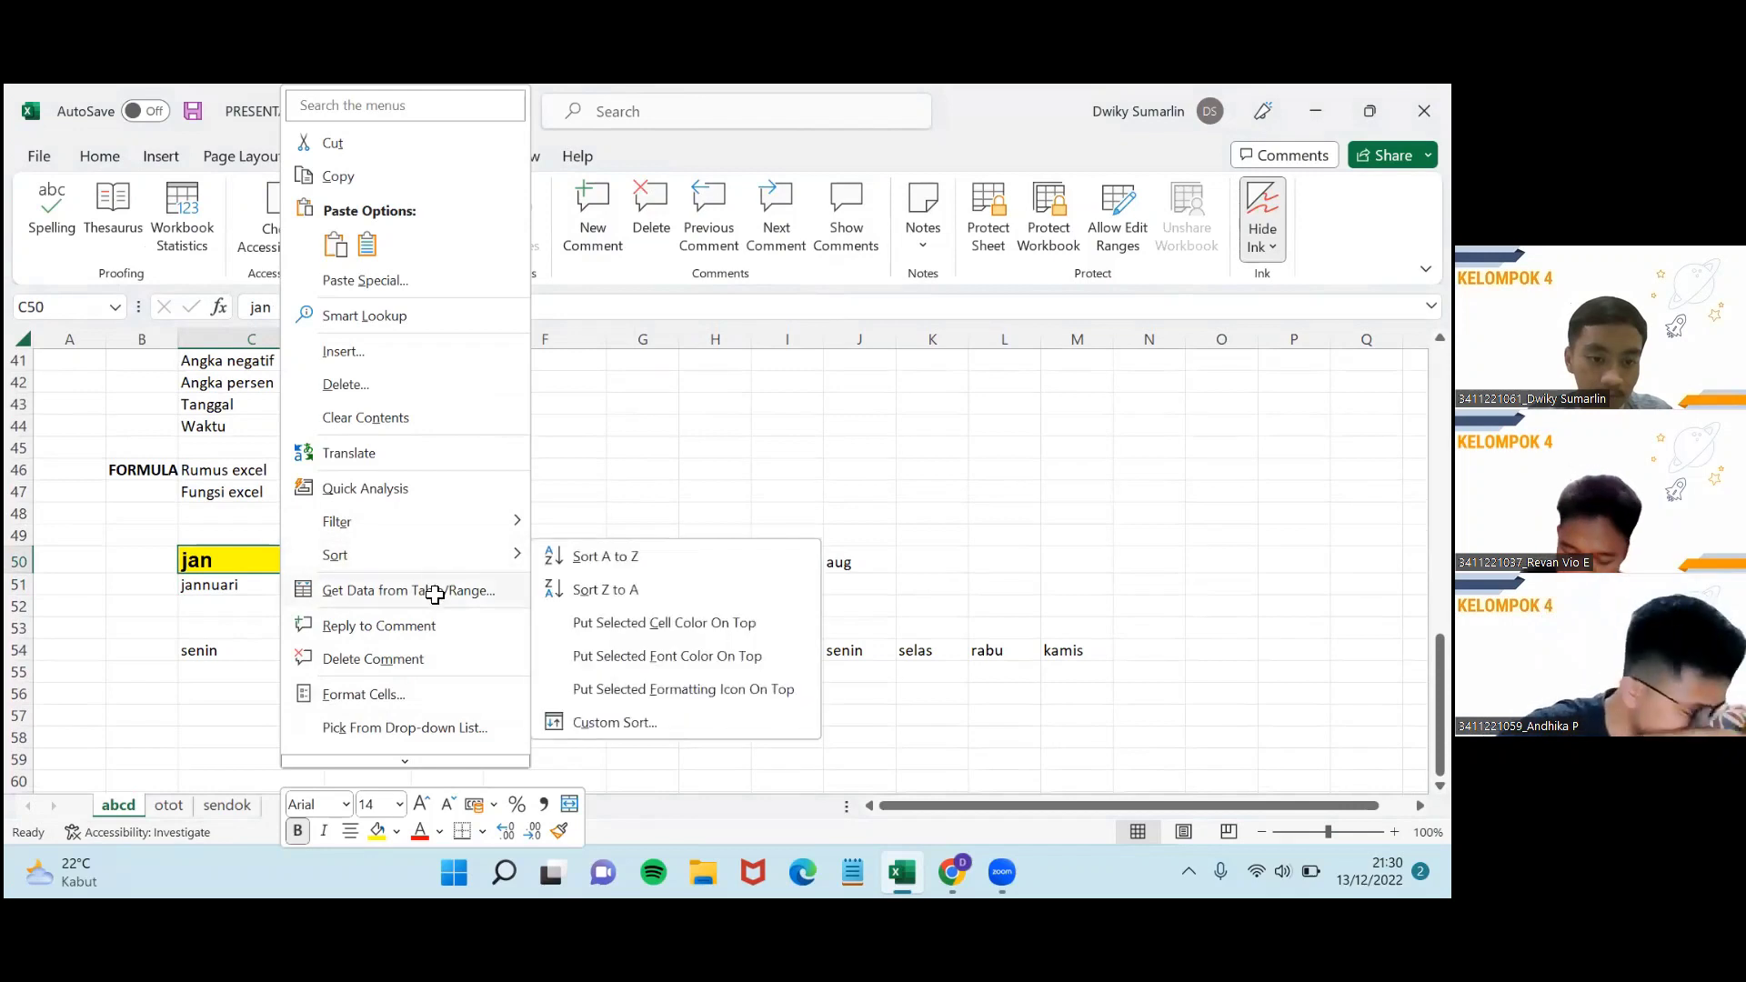
{"action": "scroll", "coordinate": [432, 589], "scroll_direction": "down", "scroll_amount": 1}
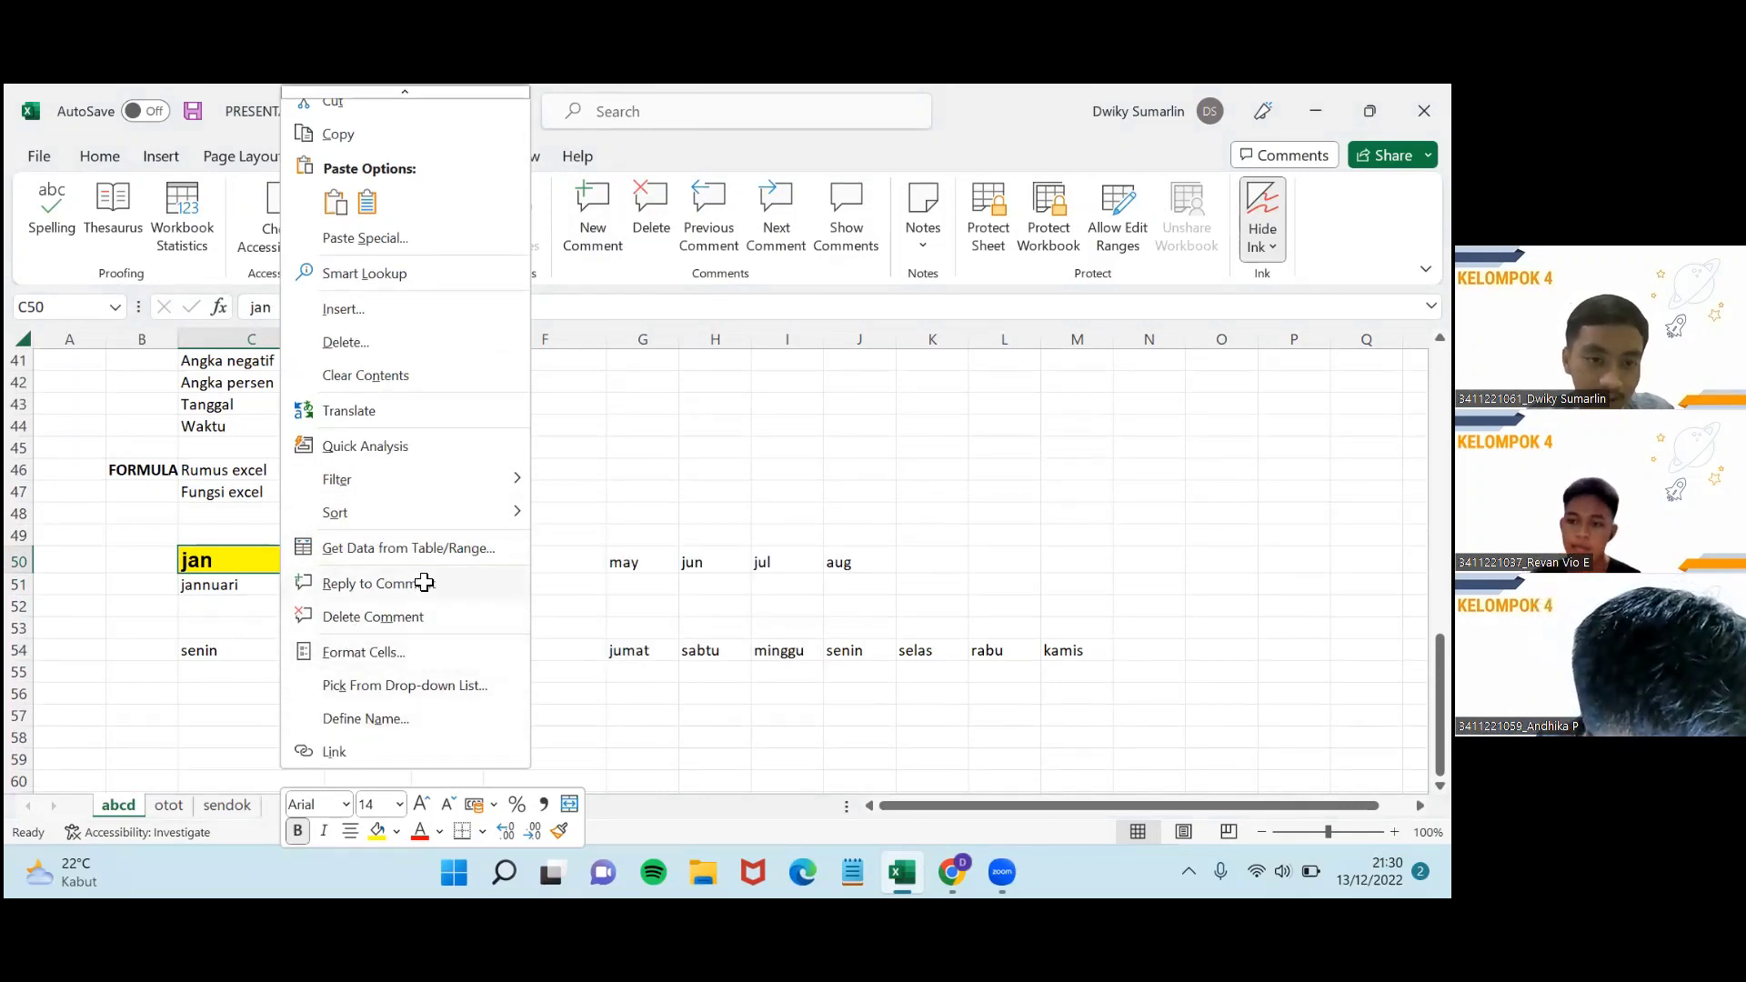
{"action": "scroll", "coordinate": [424, 582], "scroll_direction": "up", "scroll_amount": 1}
{"action": "left_click", "coordinate": [397, 624]}
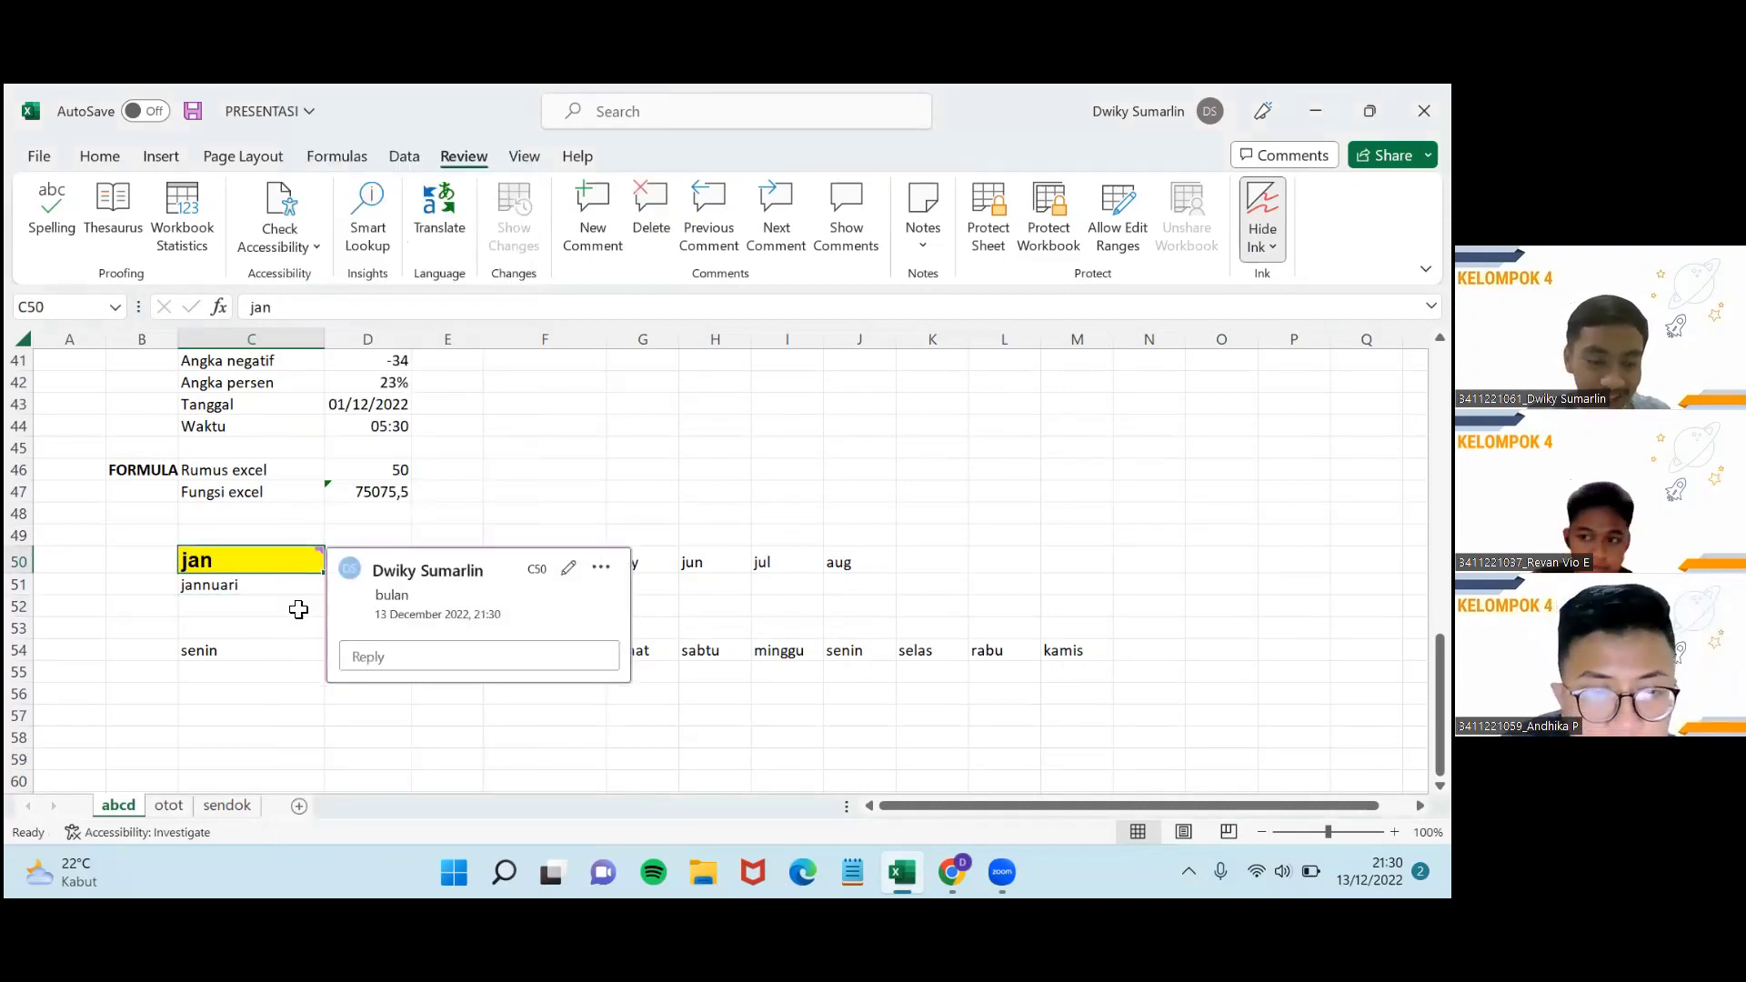
{"action": "mouse_move", "coordinate": [281, 565]}
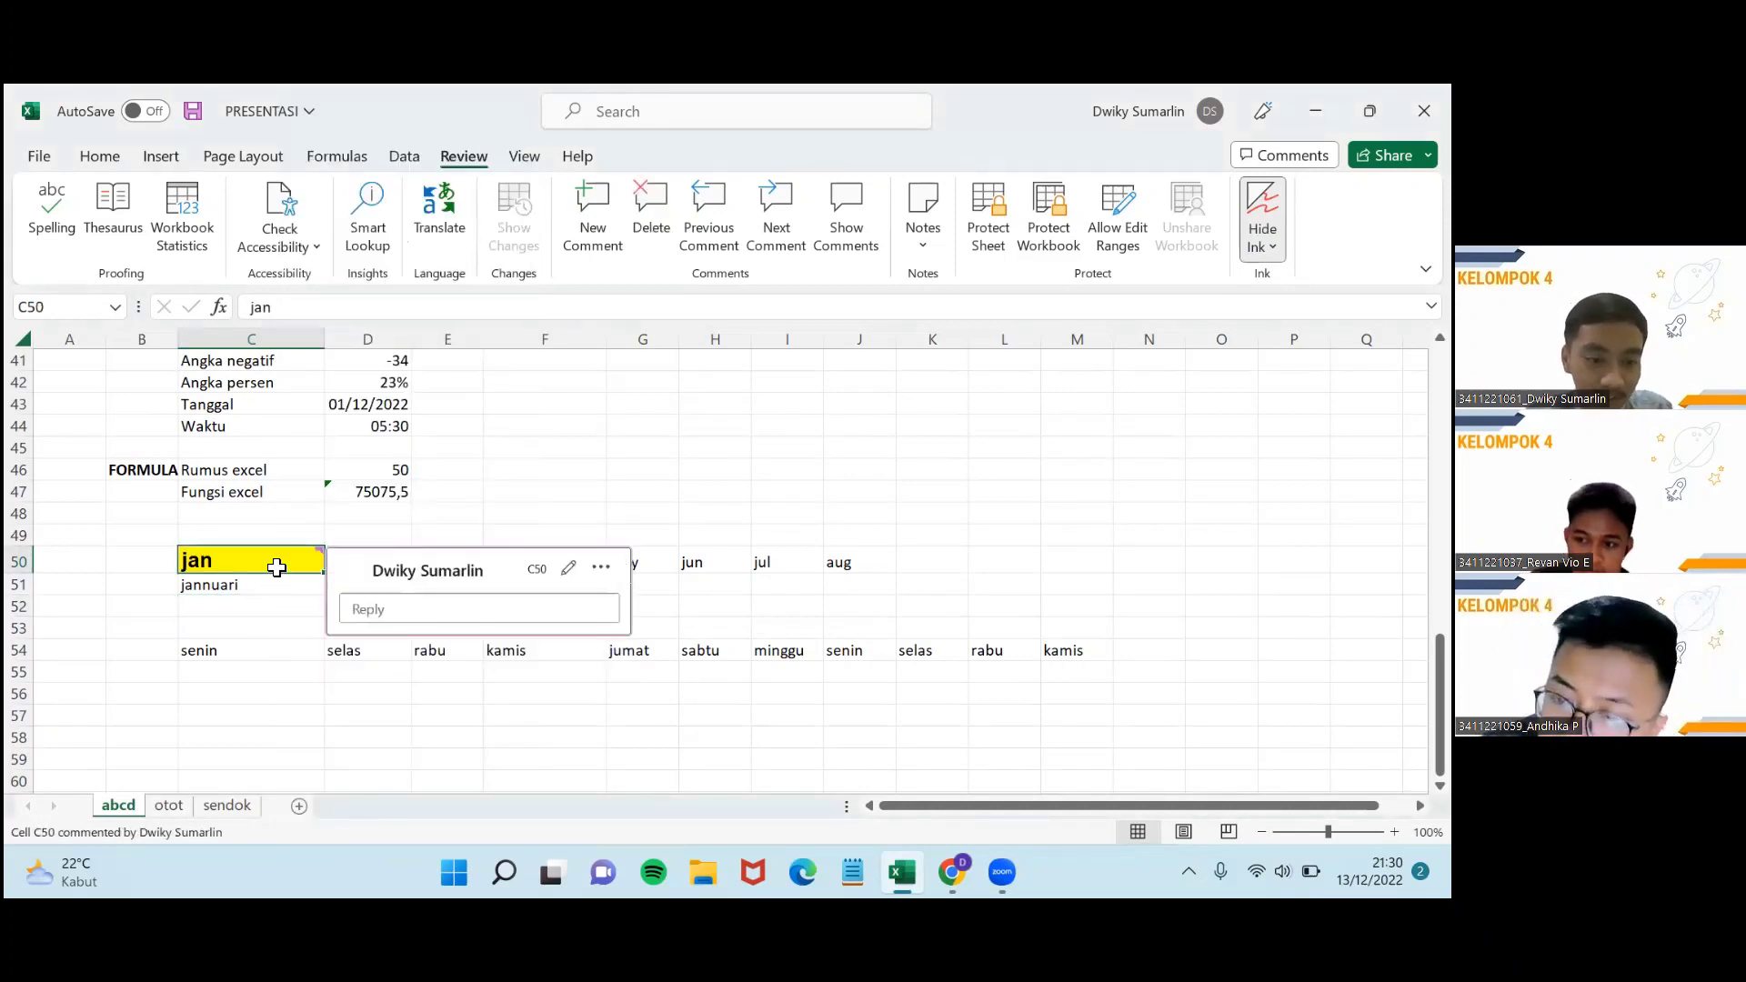
{"action": "left_click", "coordinate": [265, 607]}
{"action": "left_click", "coordinate": [277, 585]}
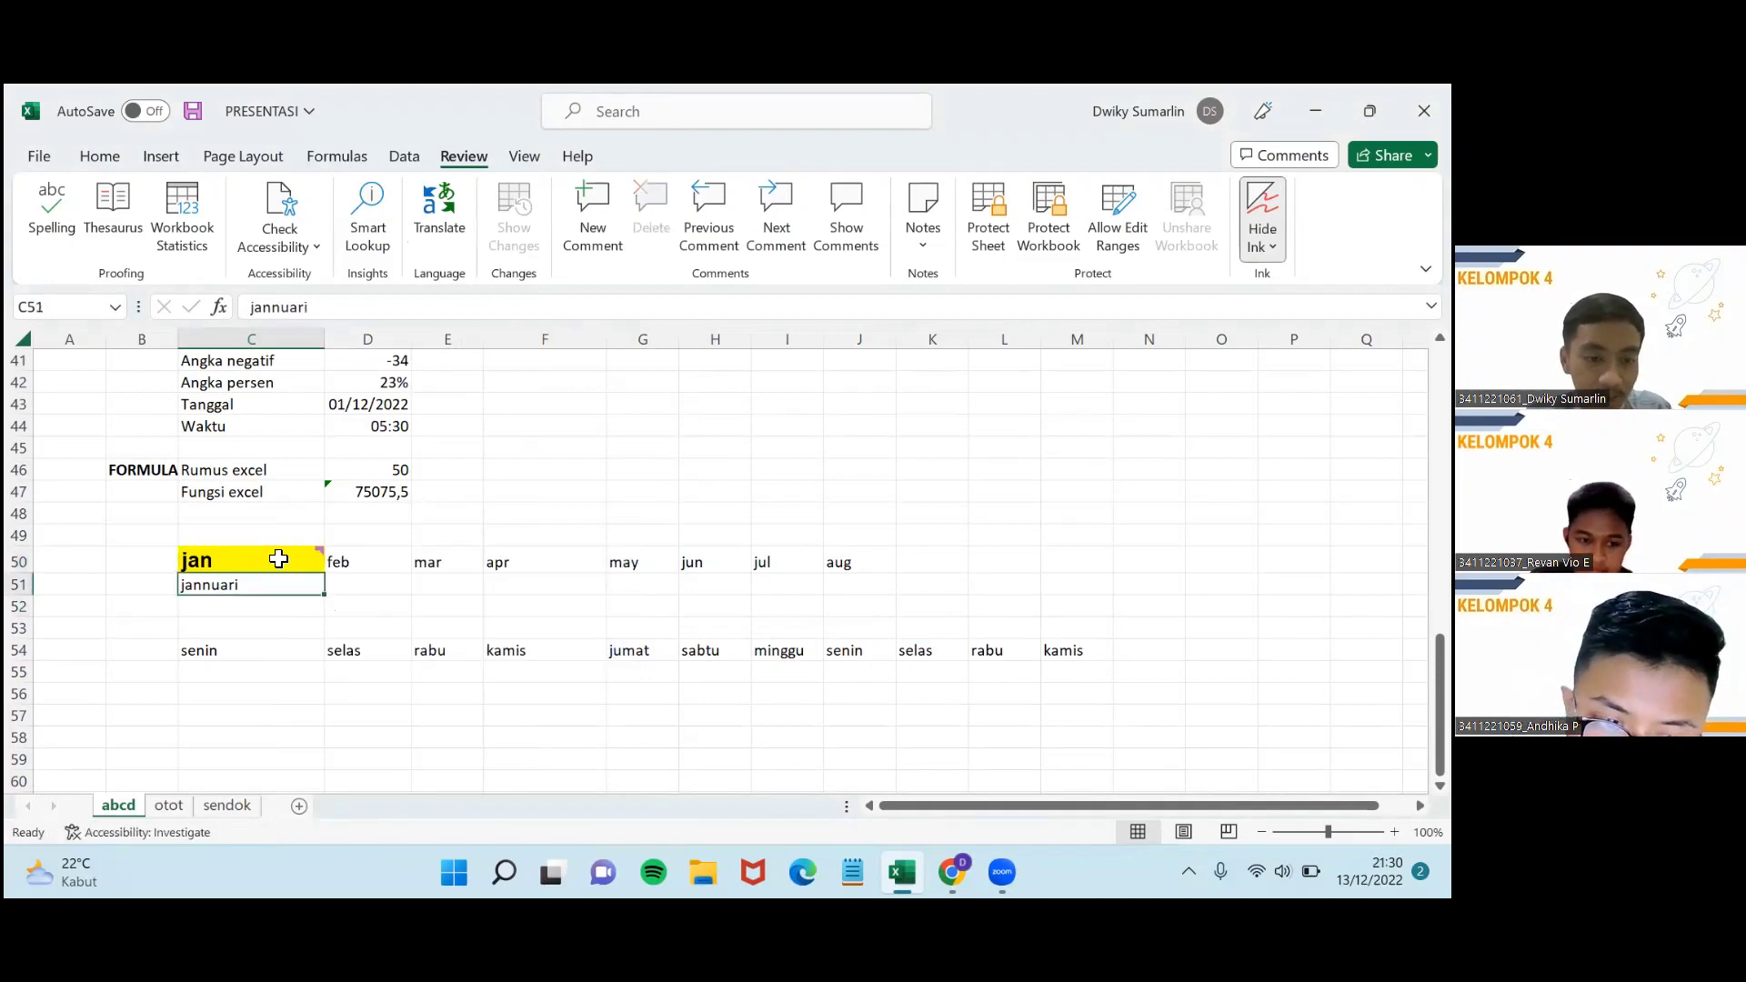
{"action": "left_click", "coordinate": [280, 559]}
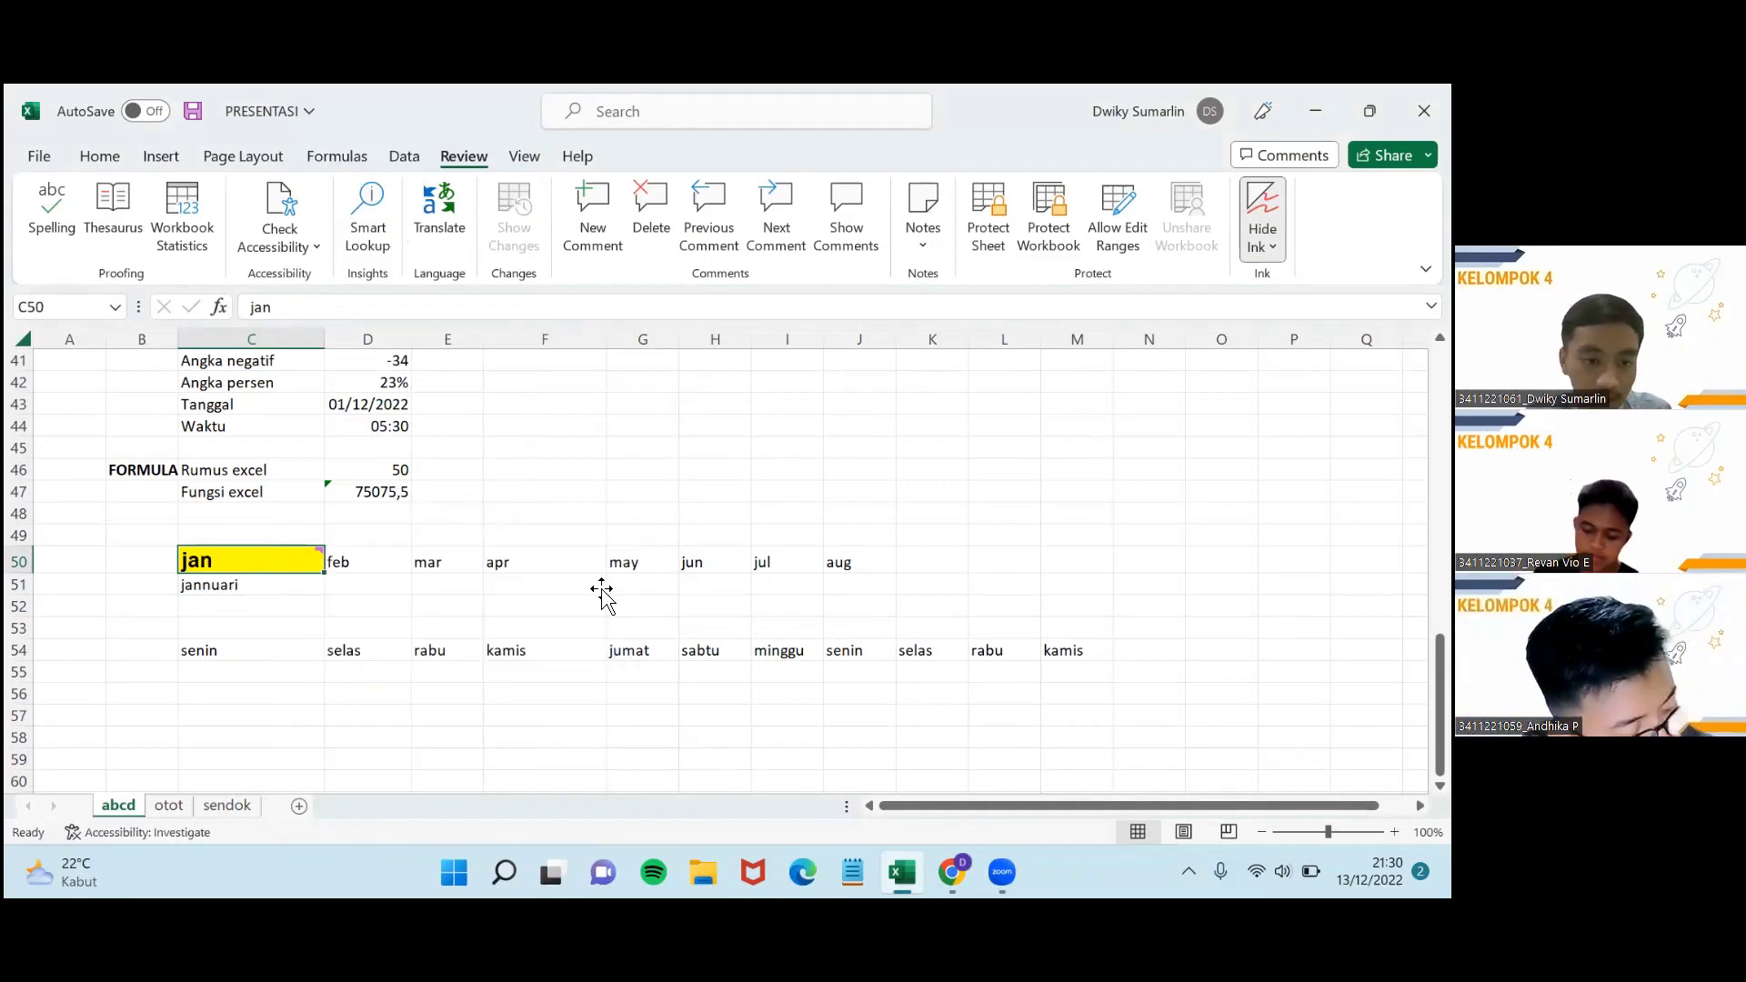
{"action": "left_click_drag", "start_coordinate": [604, 592], "coordinate": [573, 558]}
Enter 'bdfugbbgwefbhbejgbuebguerbubeg' in cell A1 at the top of the sheet.
{"action": "scroll", "coordinate": [491, 536], "scroll_direction": "up", "scroll_amount": 3}
{"action": "scroll", "coordinate": [482, 537], "scroll_direction": "down", "scroll_amount": 2}
{"action": "scroll", "coordinate": [512, 552], "scroll_direction": "up", "scroll_amount": 7}
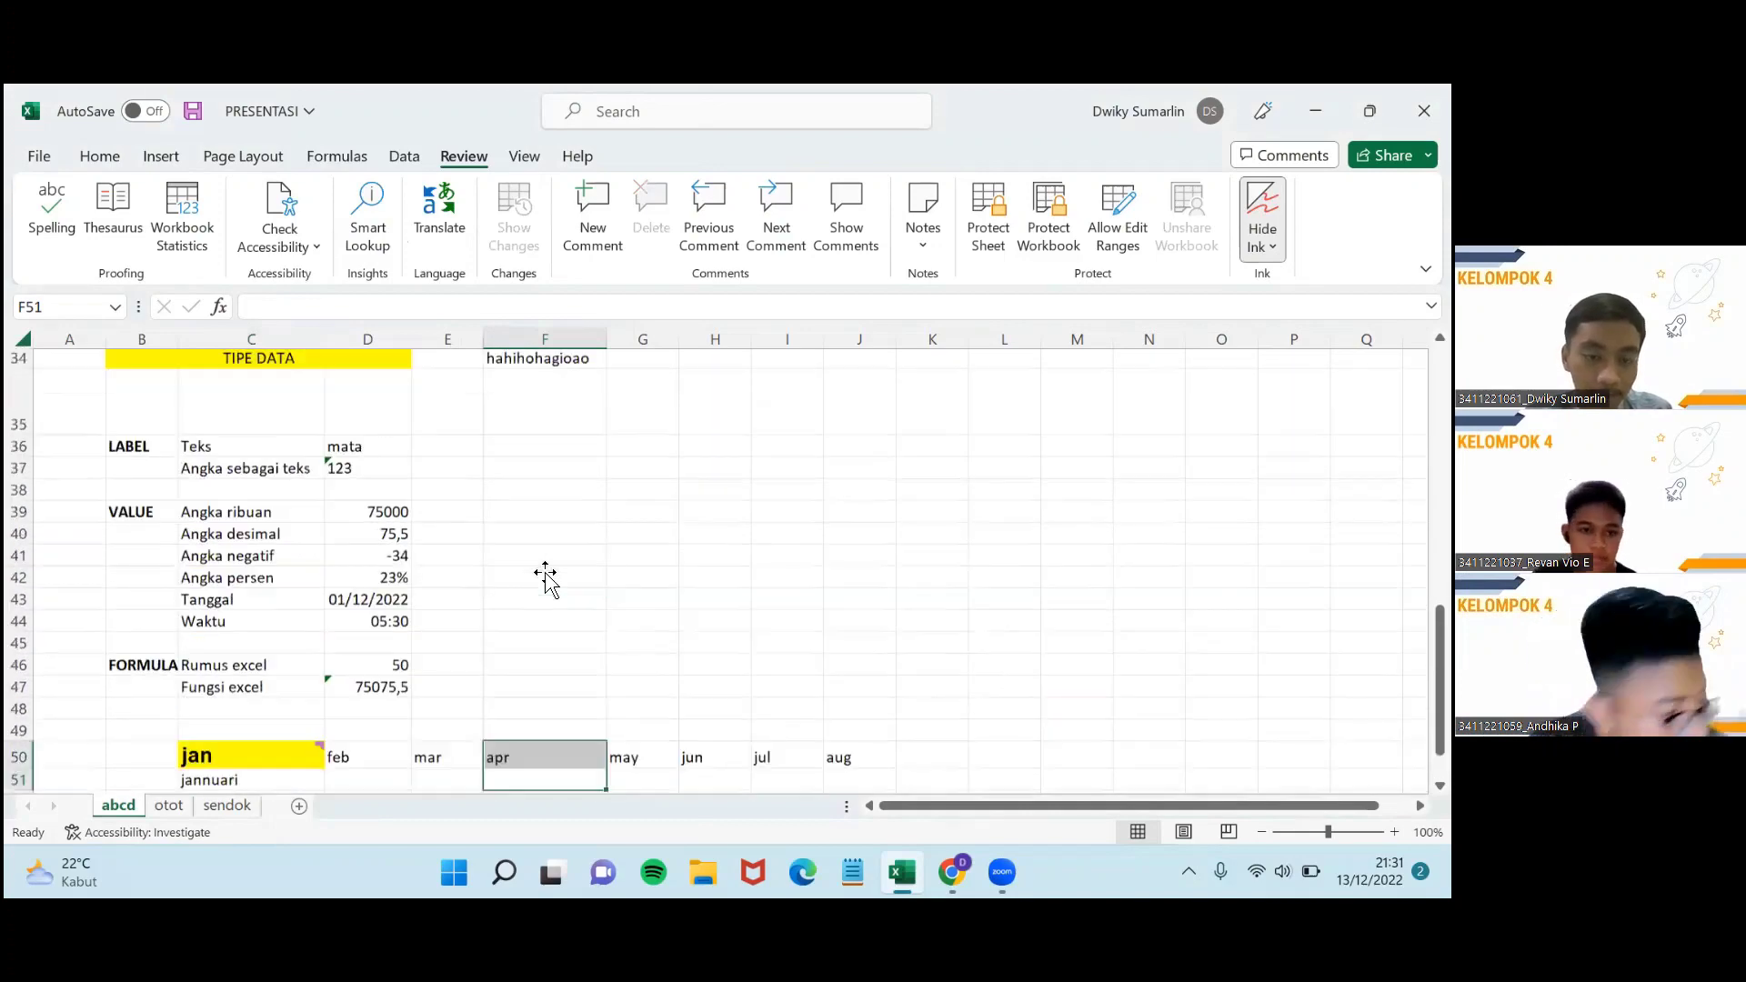
{"action": "scroll", "coordinate": [512, 552], "scroll_direction": "up", "scroll_amount": 5}
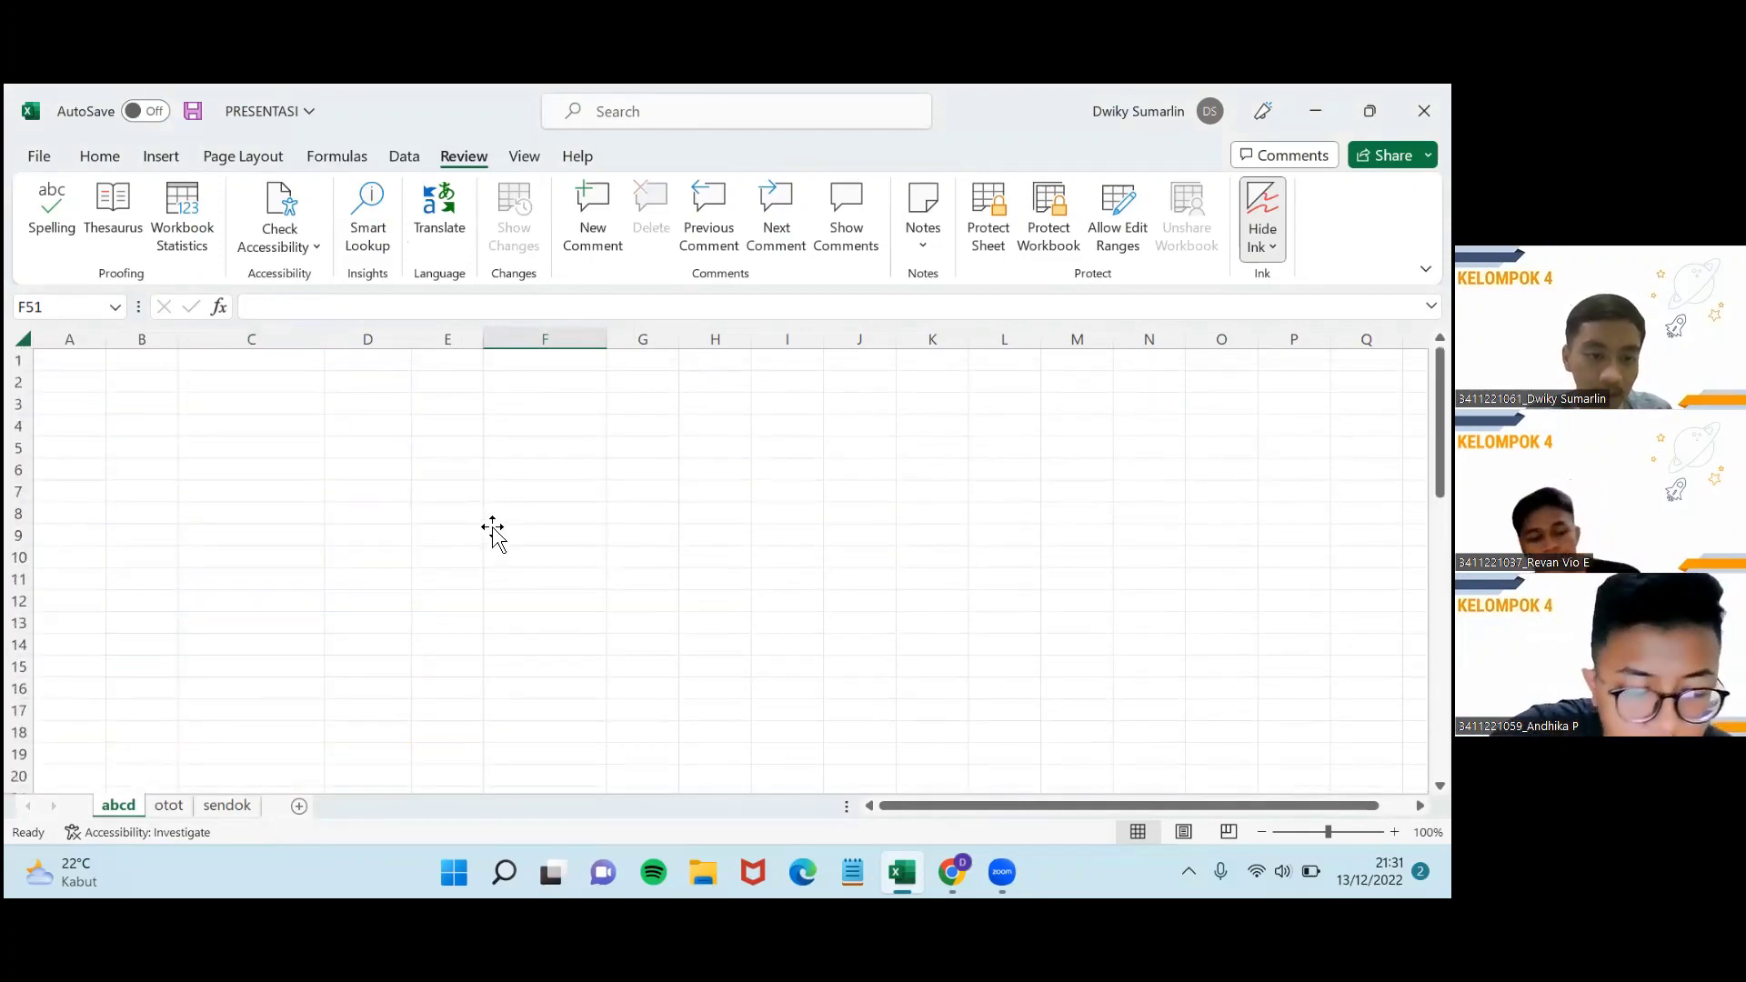
{"action": "key", "text": "ctrl+Home"}
{"action": "type", "text": "bd"}
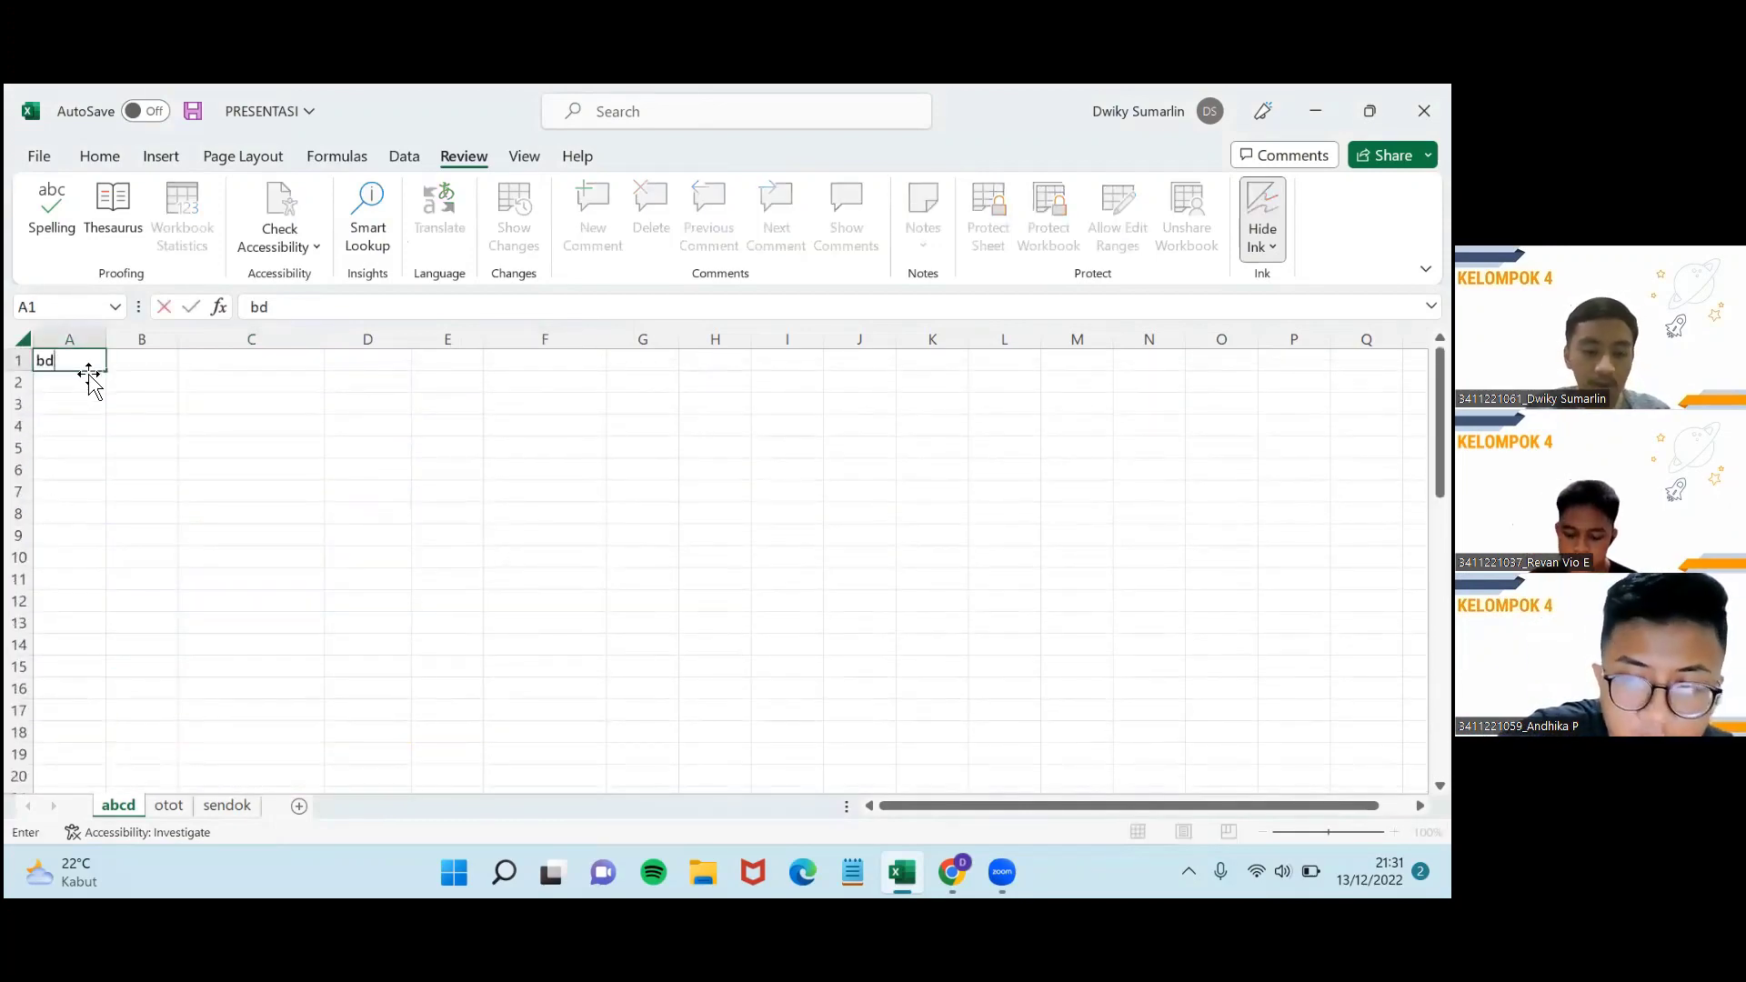
{"action": "type", "text": "fugbbgwefbhbejgbuebguerbubeg"}
{"action": "left_click", "coordinate": [241, 410]}
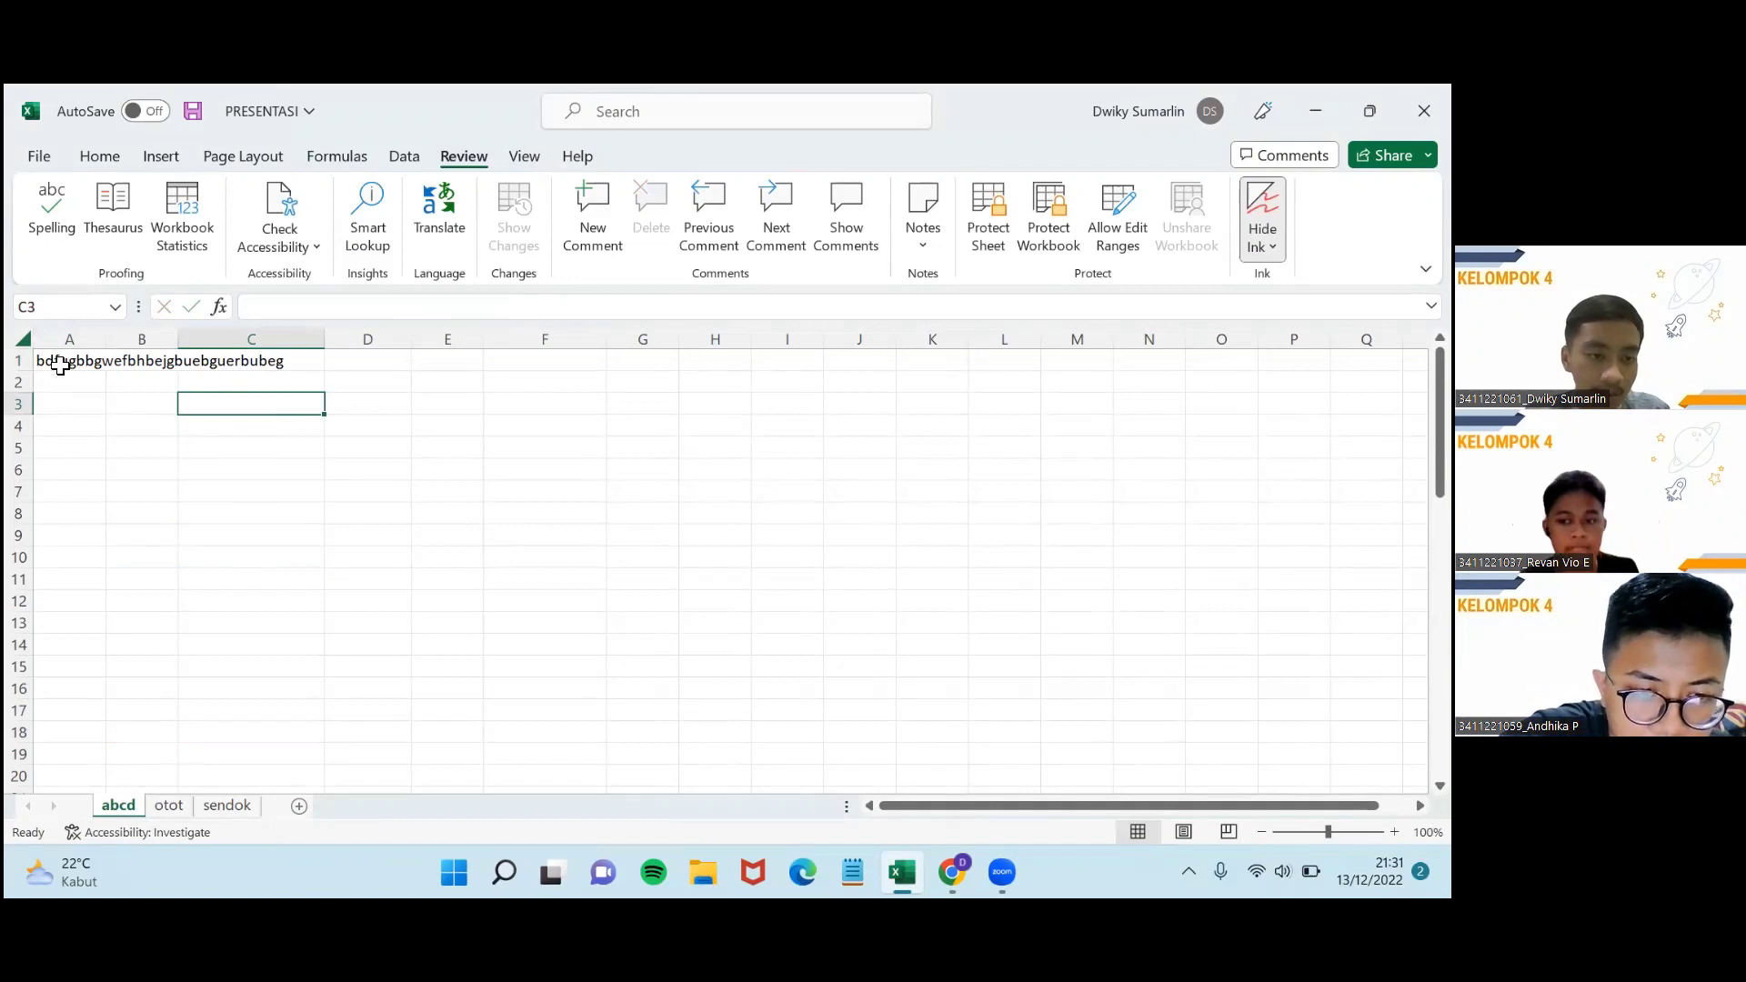
Select cells A1 through C1.
{"action": "left_click", "coordinate": [60, 365]}
{"action": "left_click", "coordinate": [133, 362]}
{"action": "left_click", "coordinate": [226, 360]}
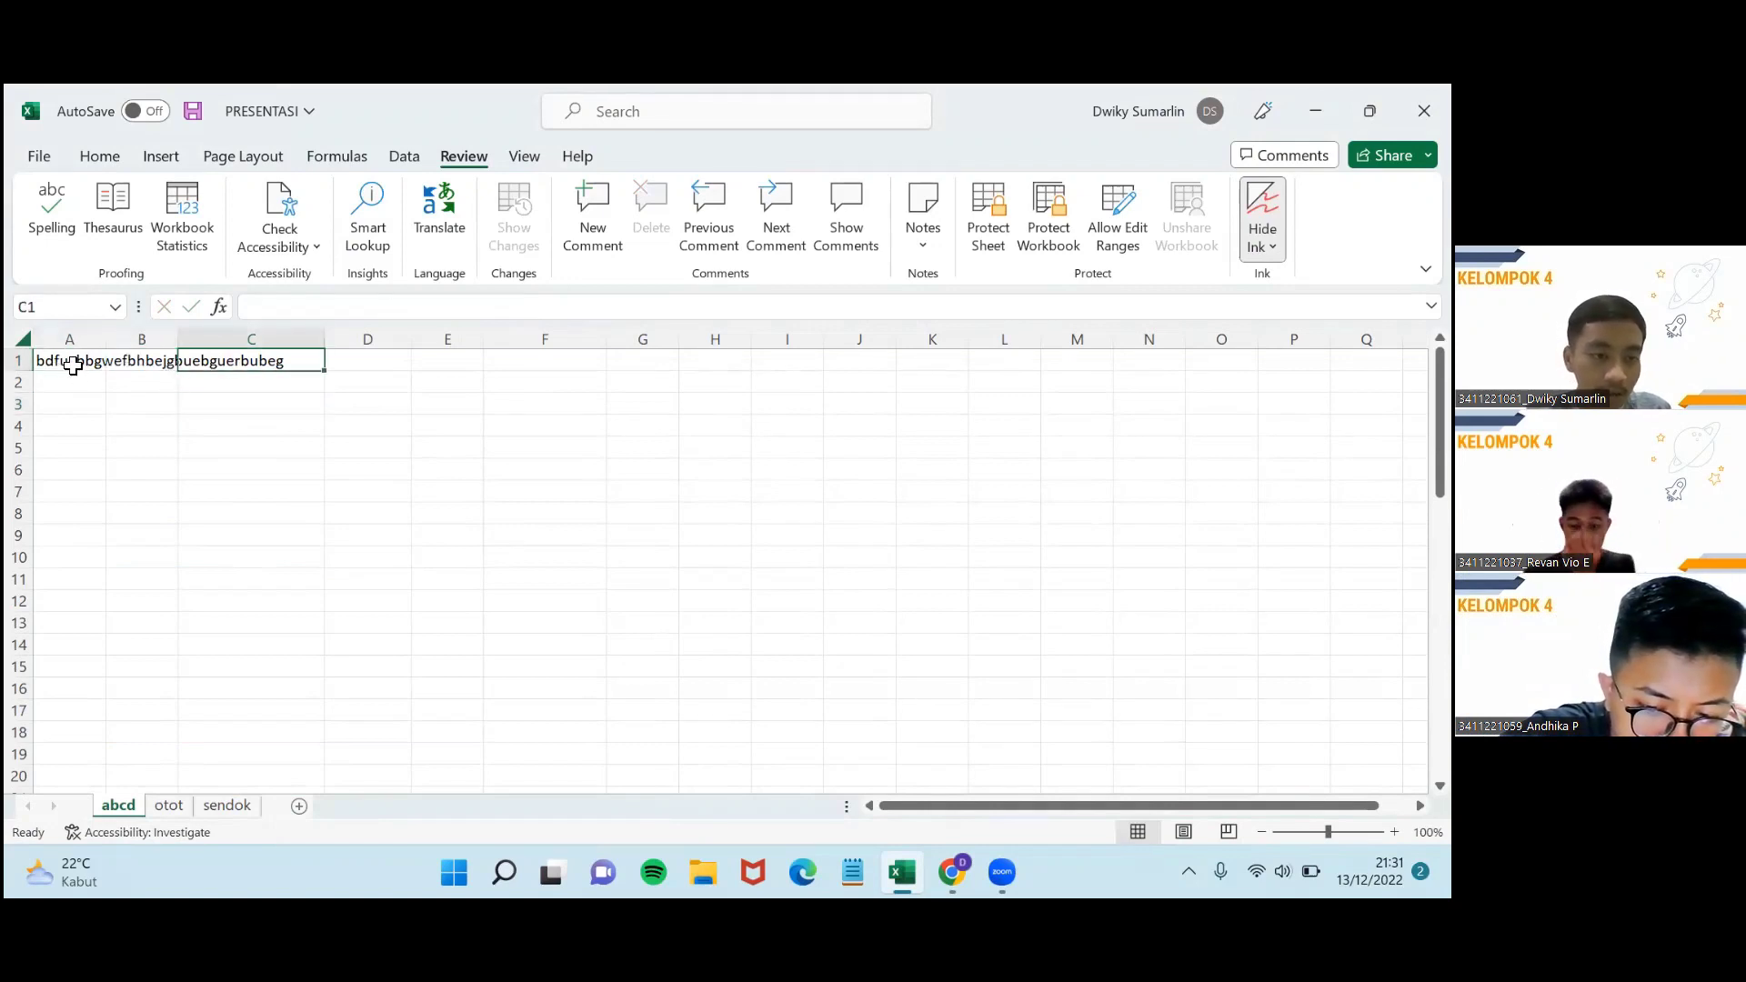
{"action": "left_click_drag", "start_coordinate": [71, 366], "coordinate": [289, 367]}
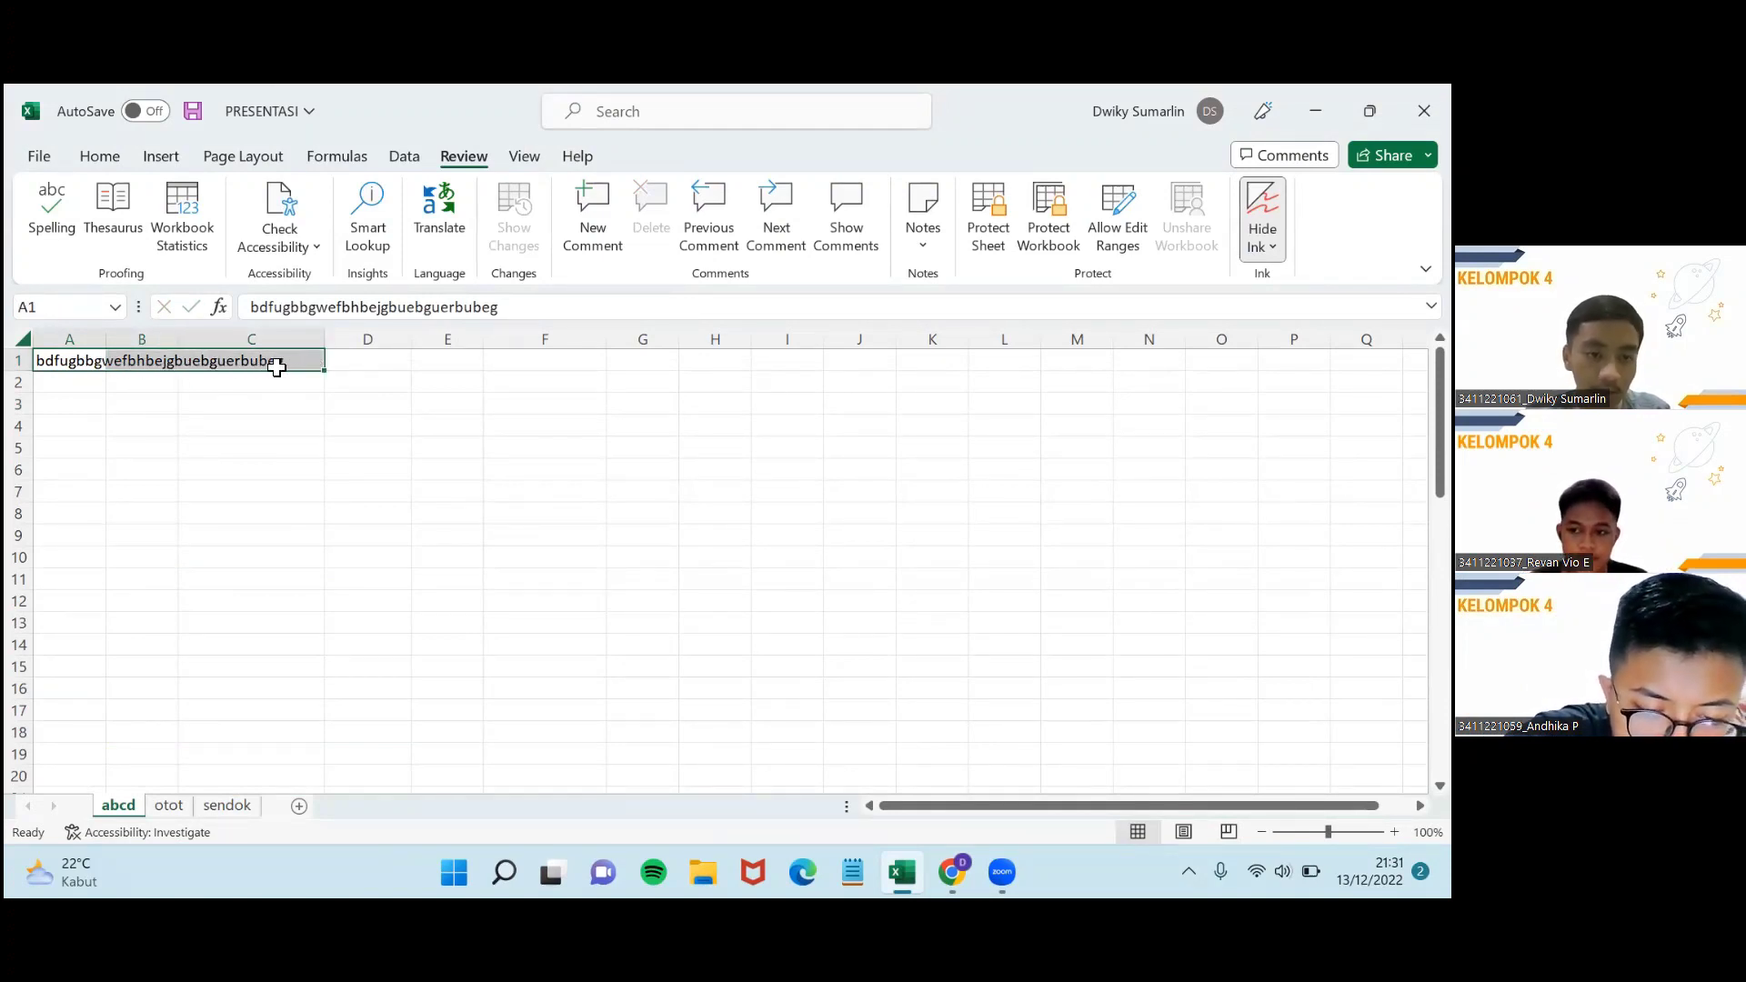
Merge A1:C1 and centre its text from the Home tab.
{"action": "right_click", "coordinate": [276, 368]}
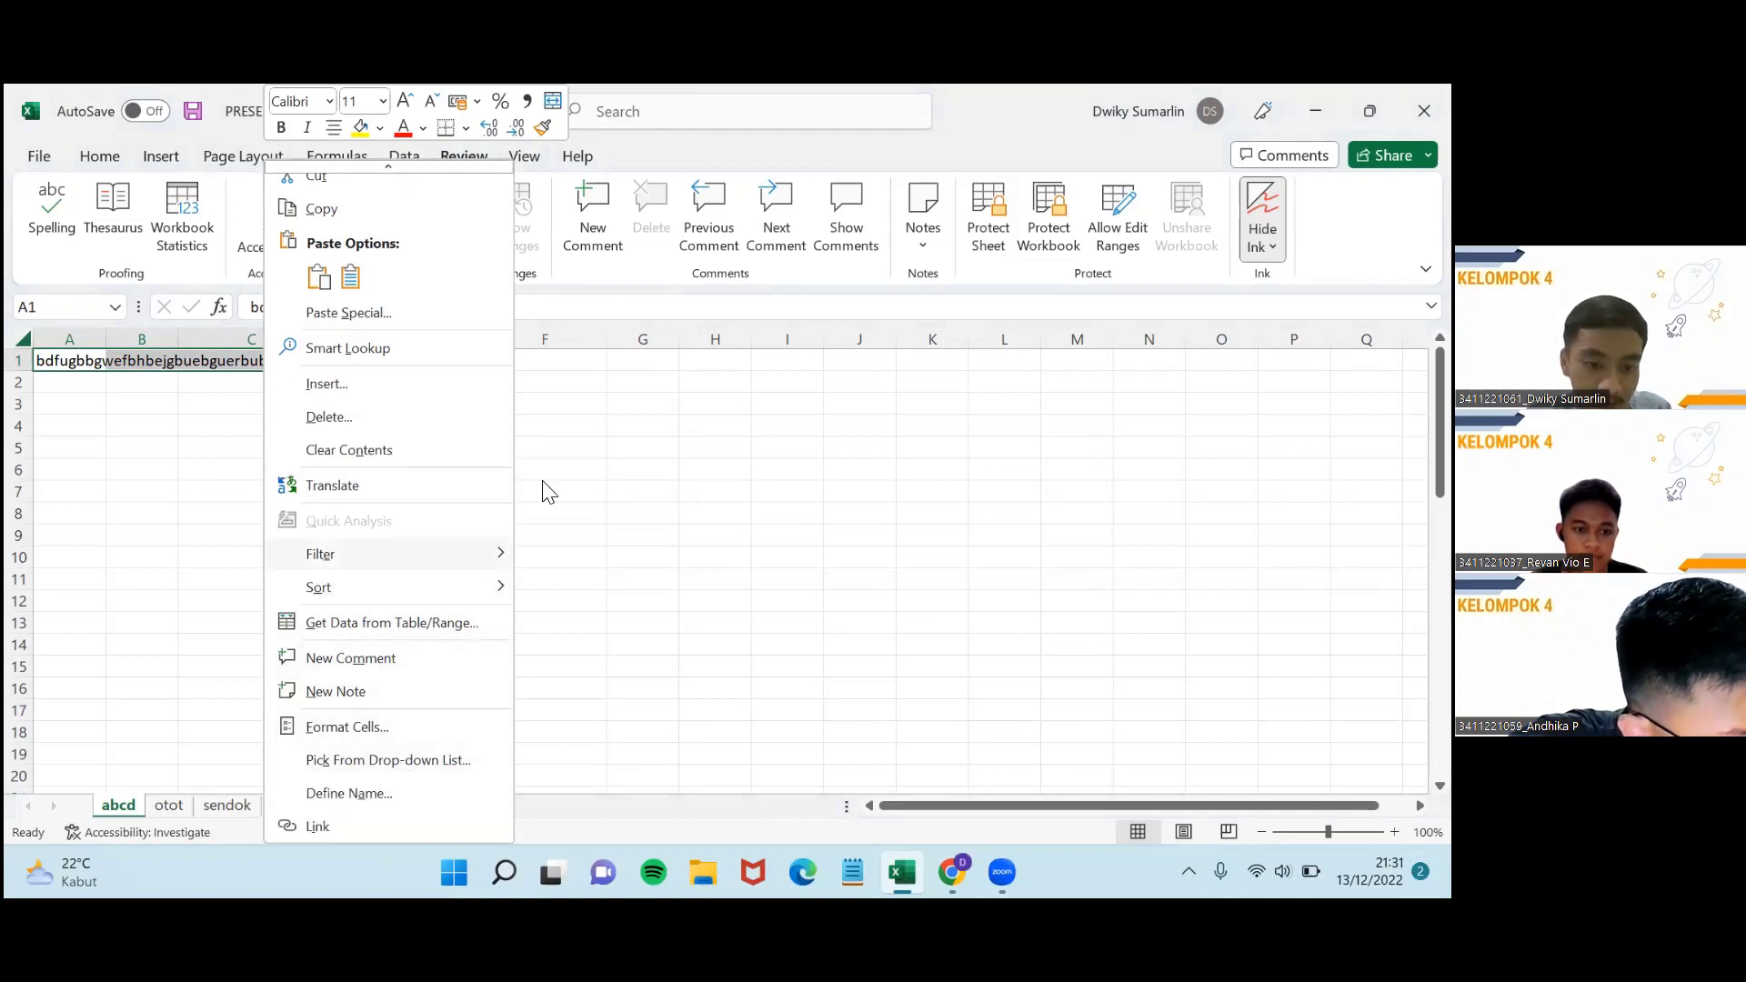
{"action": "key", "text": "Escape"}
{"action": "left_click", "coordinate": [222, 162]}
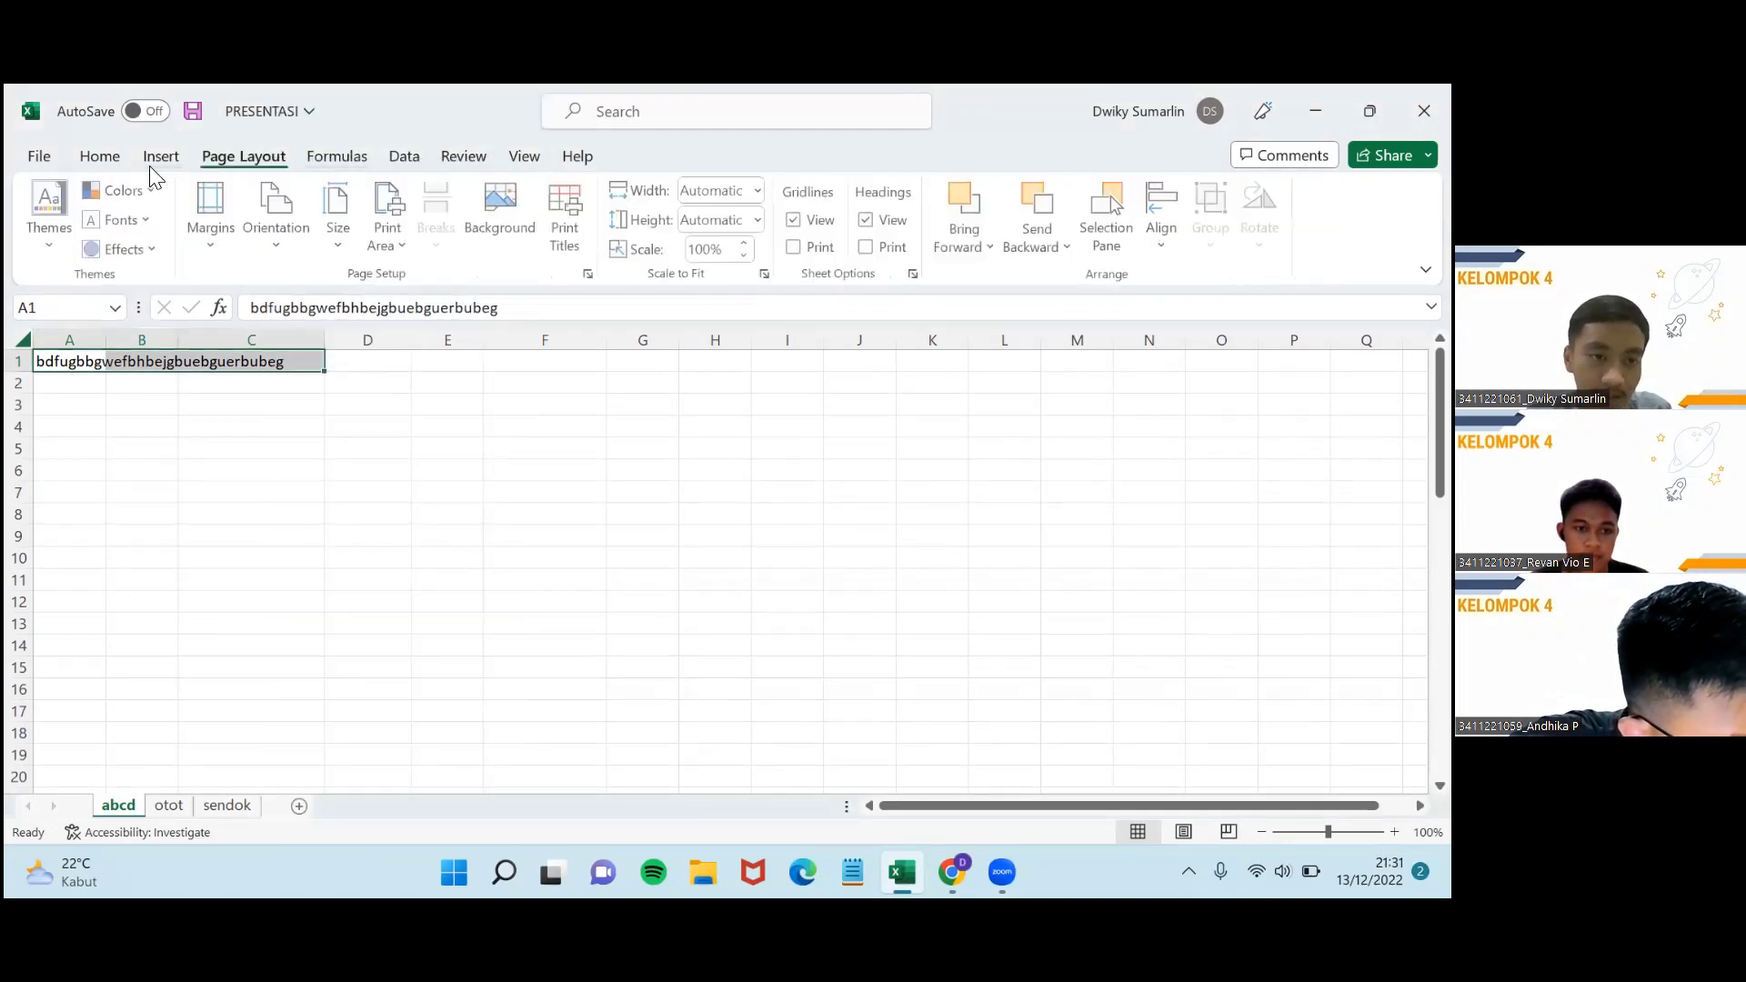
{"action": "left_click", "coordinate": [176, 160]}
{"action": "left_click", "coordinate": [100, 157]}
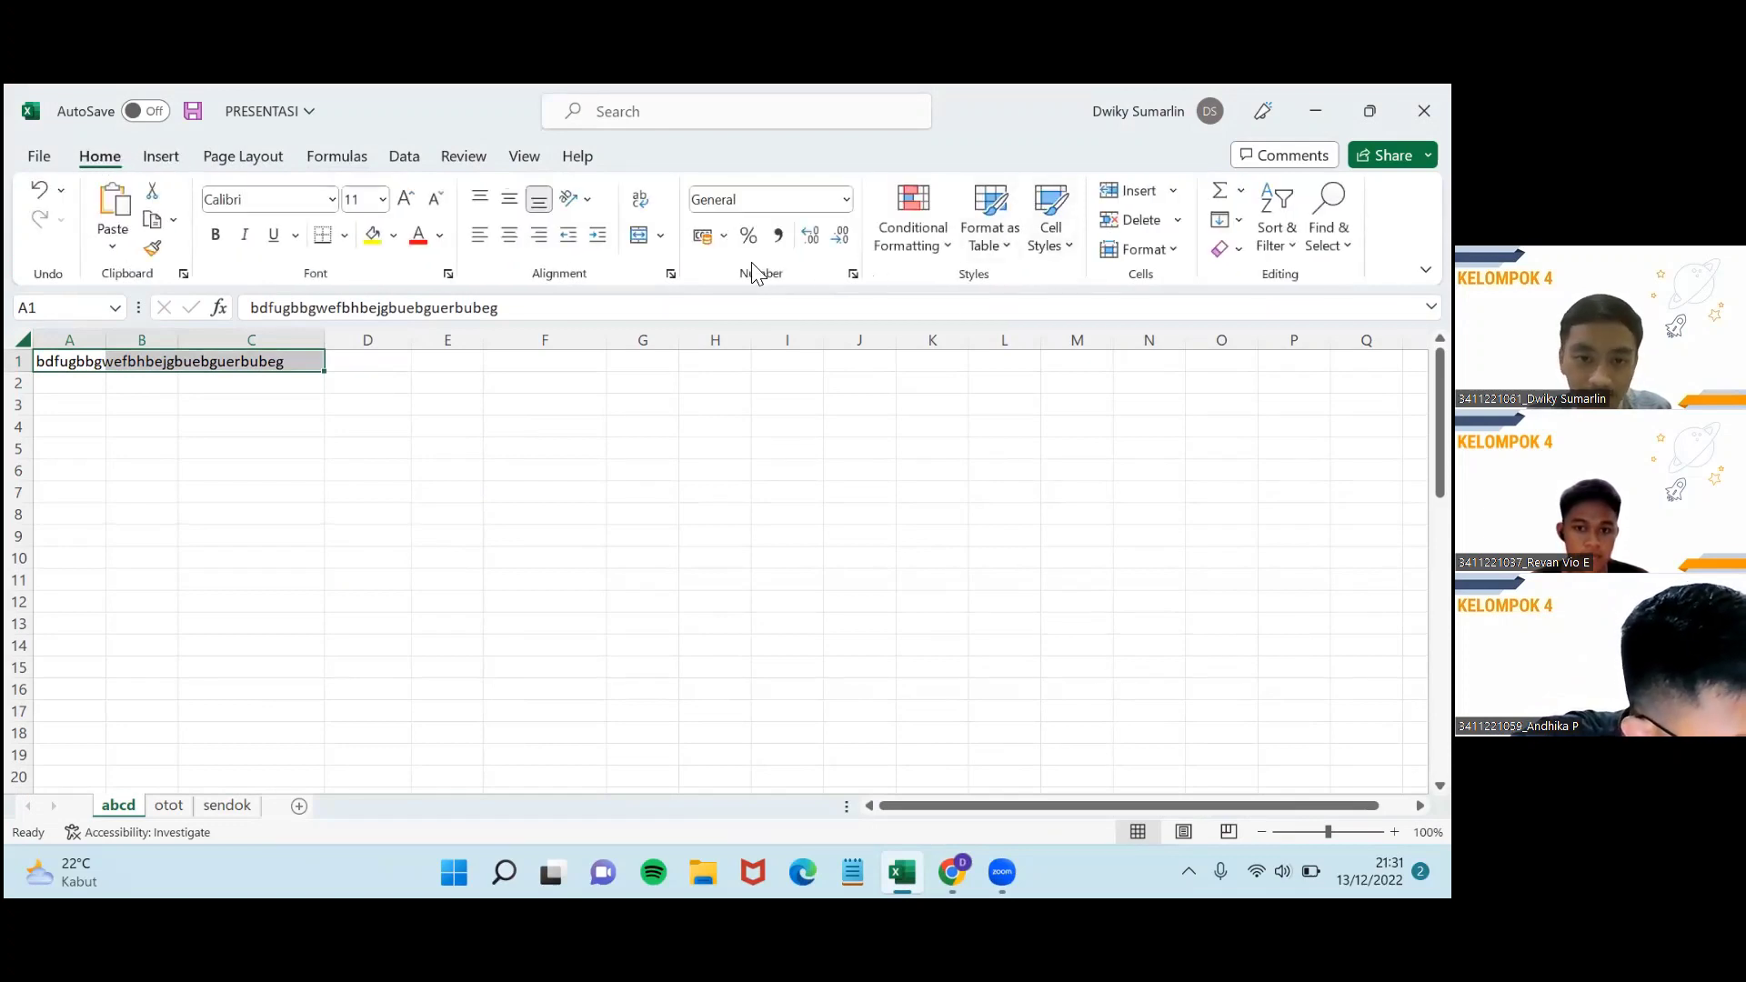
{"action": "left_click", "coordinate": [909, 250]}
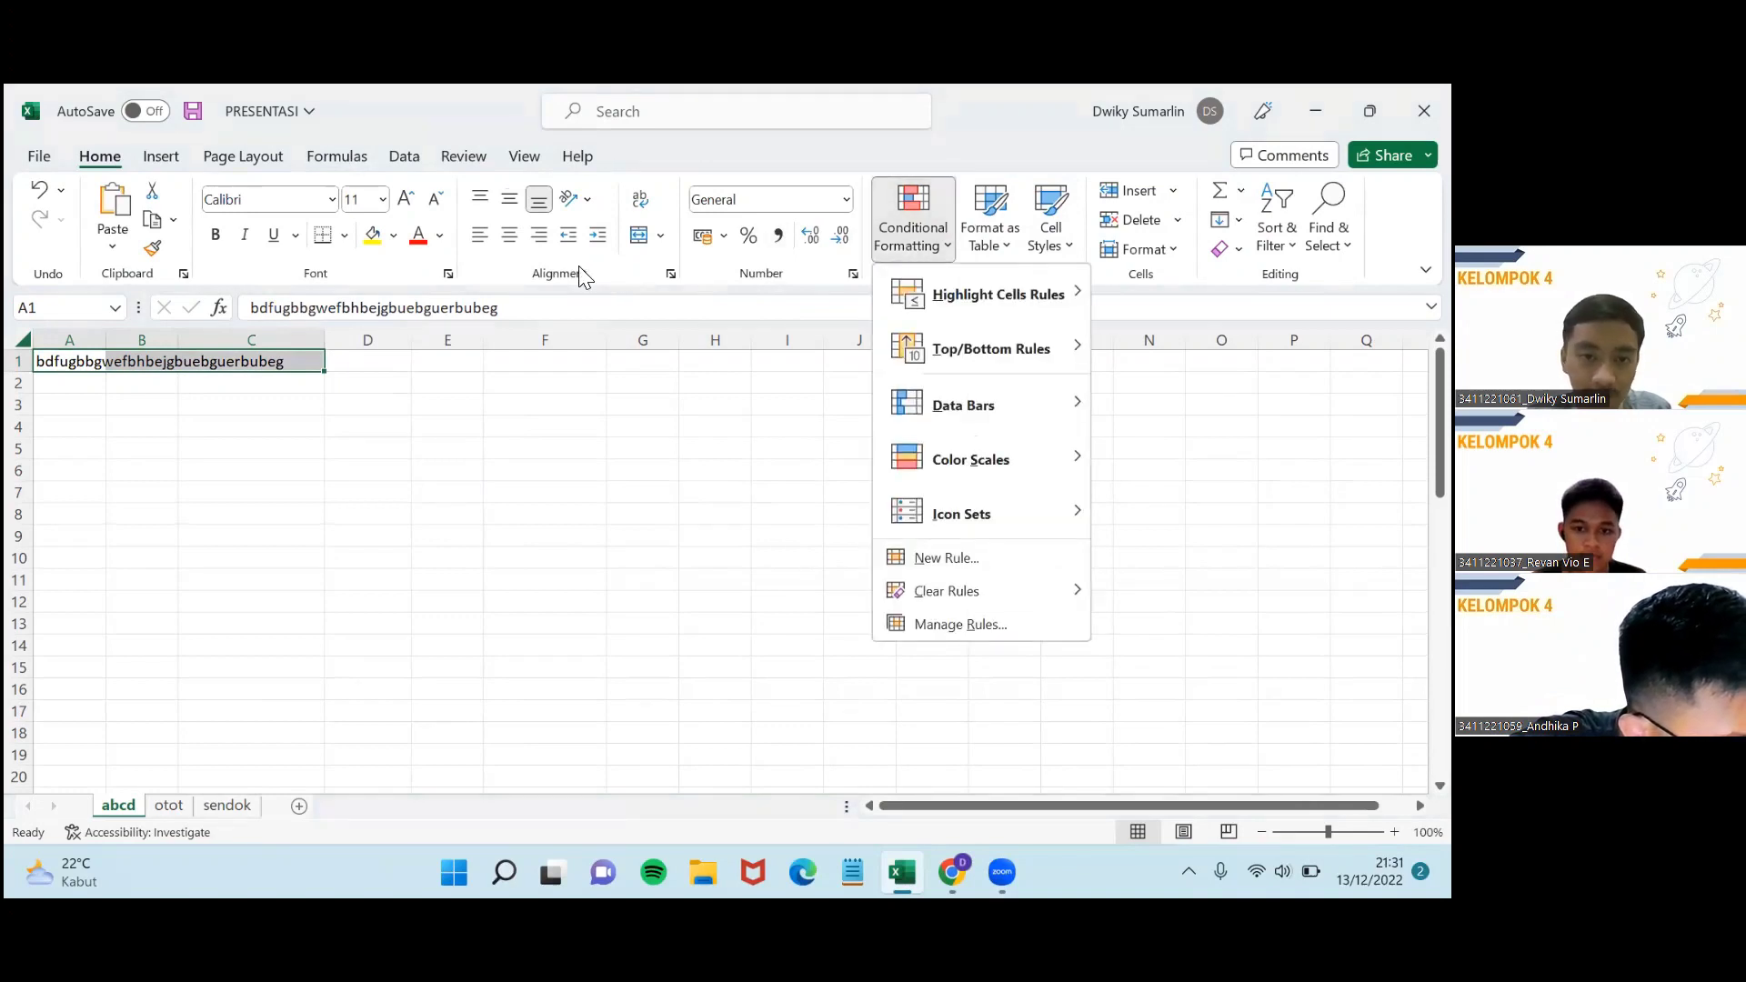
{"action": "left_click", "coordinate": [649, 234]}
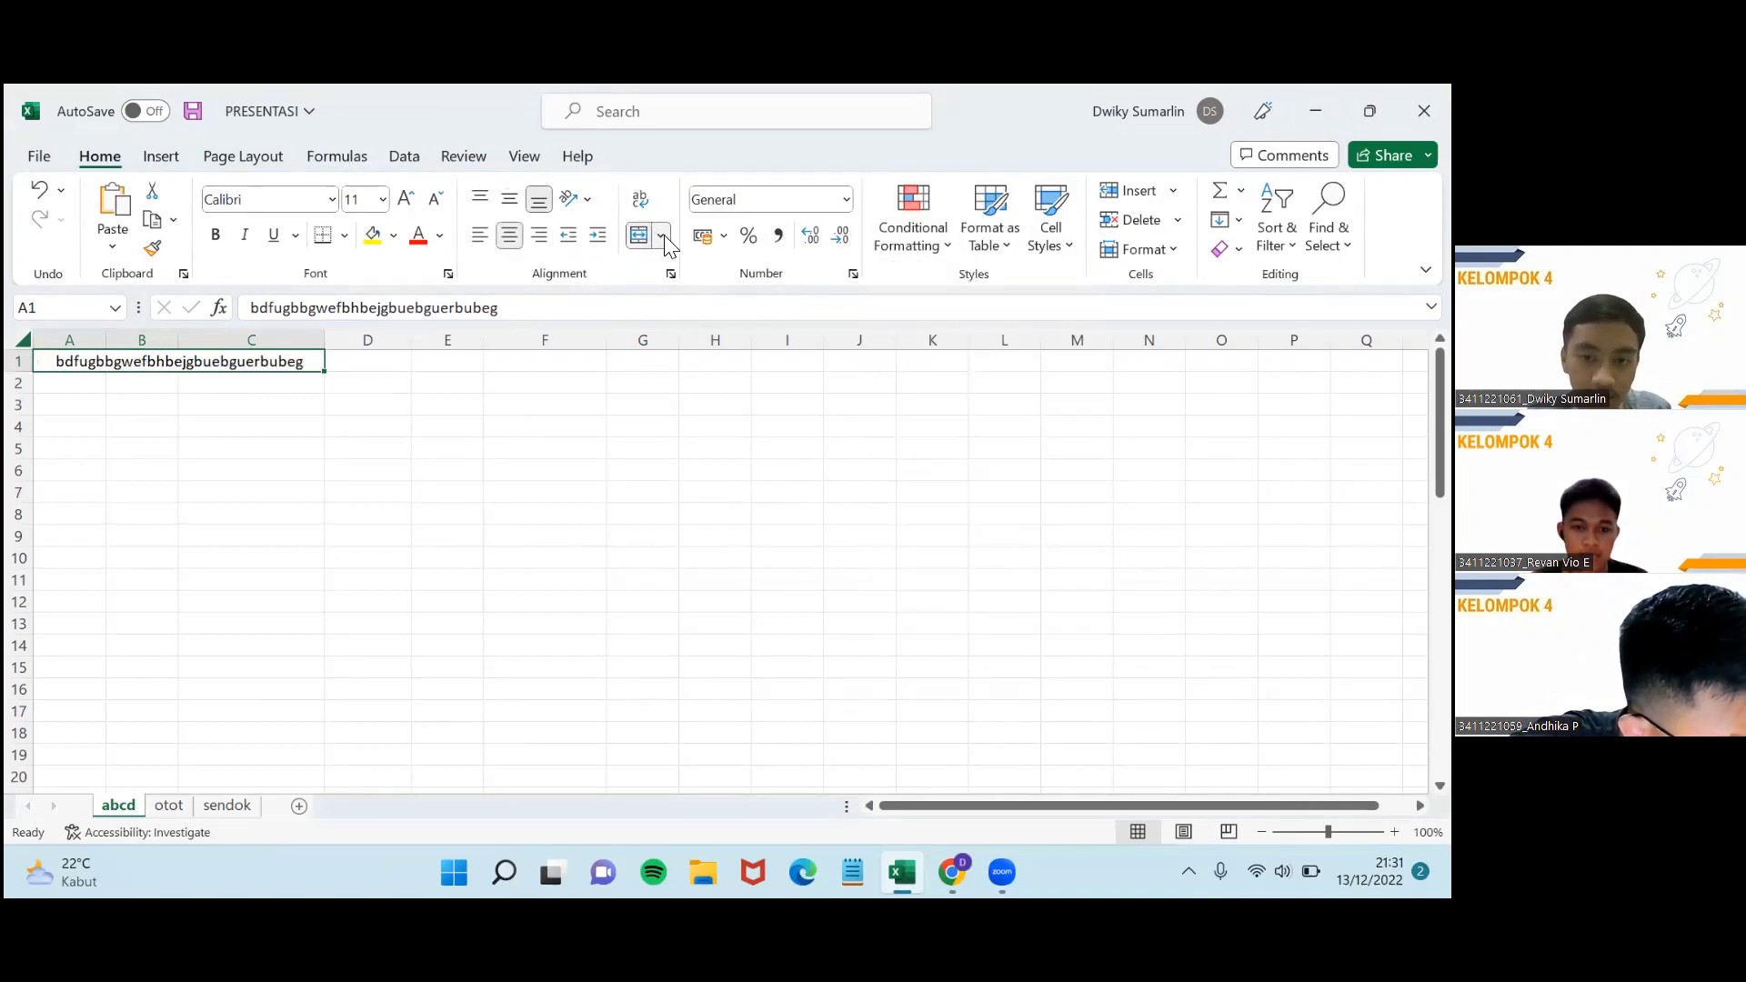
Merge C3:F3 without centring and enter 'gdfhffhfhd' in the merged cell.
{"action": "left_click", "coordinate": [659, 235]}
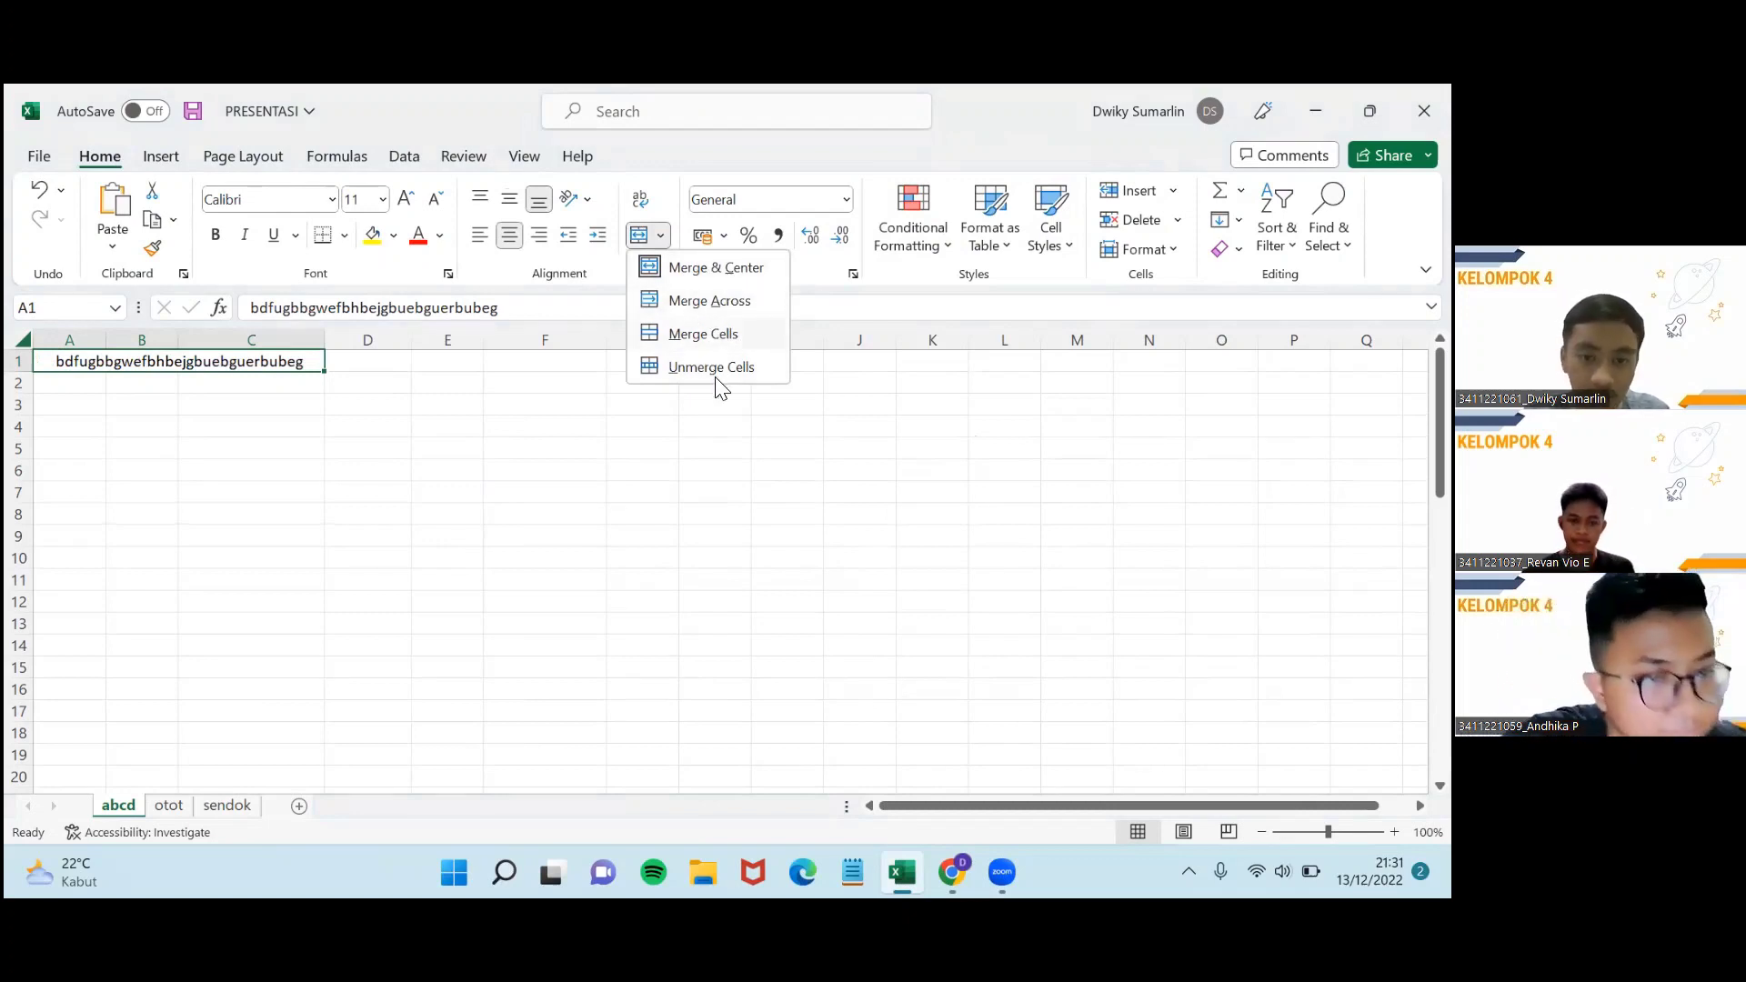
{"action": "left_click", "coordinate": [244, 394]}
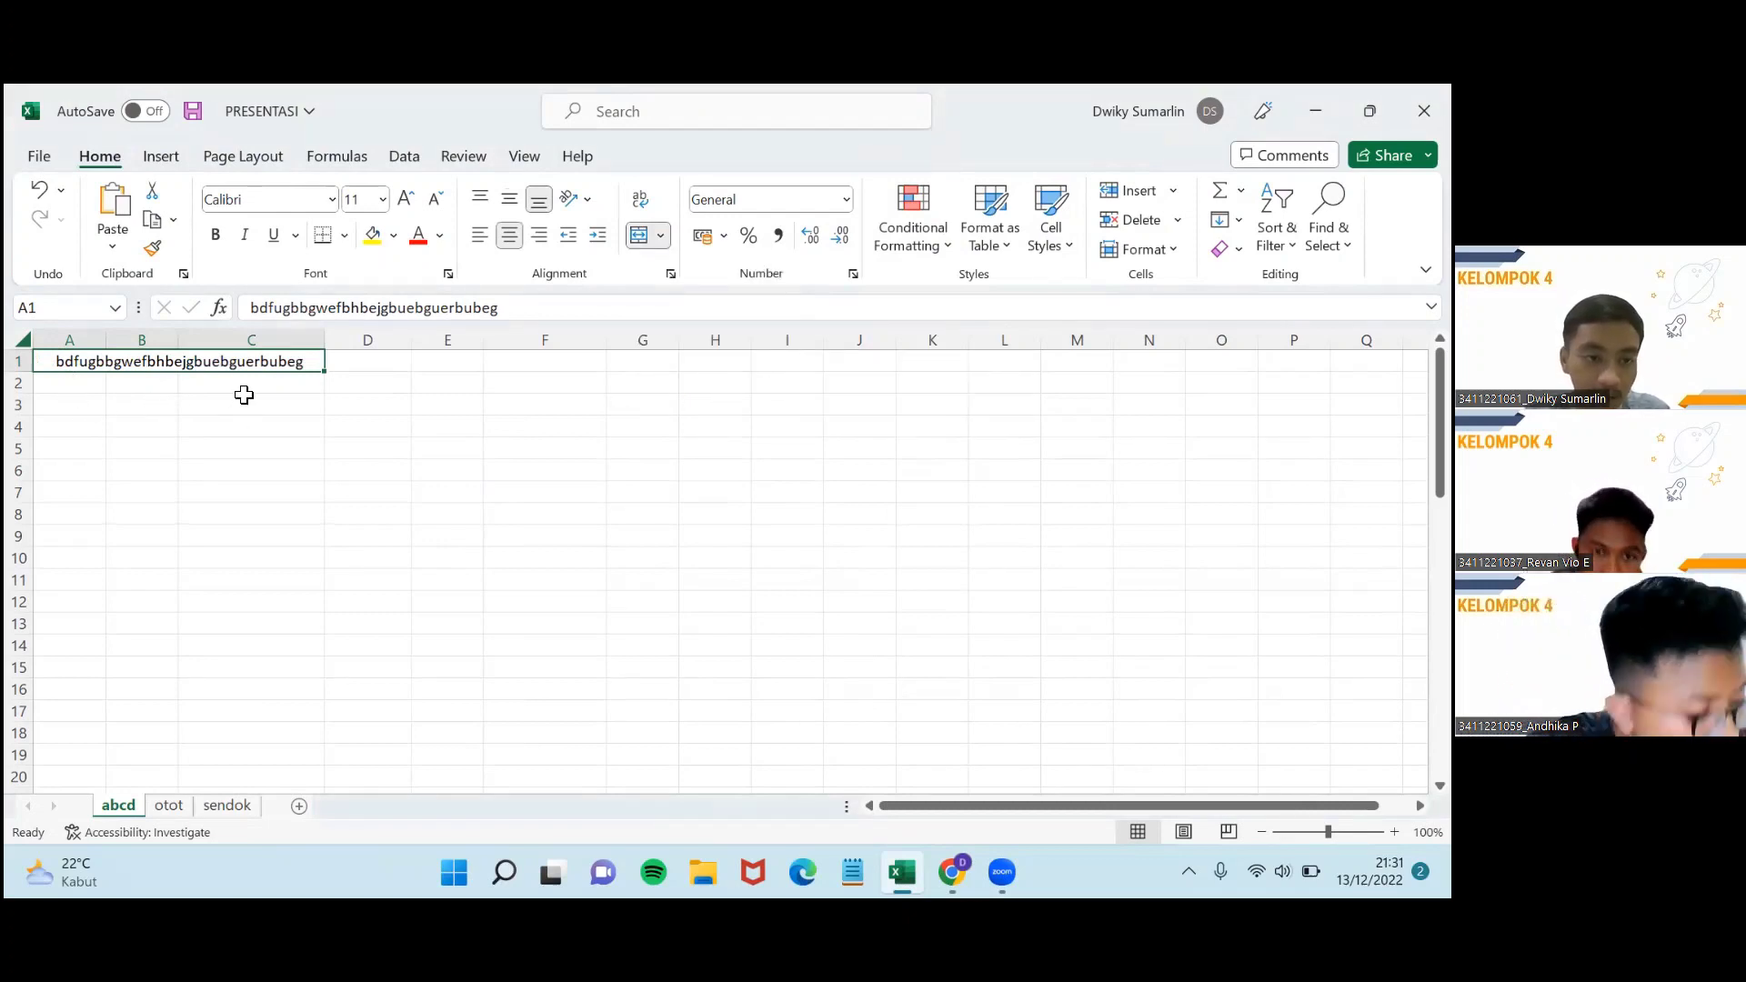
{"action": "left_click_drag", "start_coordinate": [285, 411], "coordinate": [542, 413]}
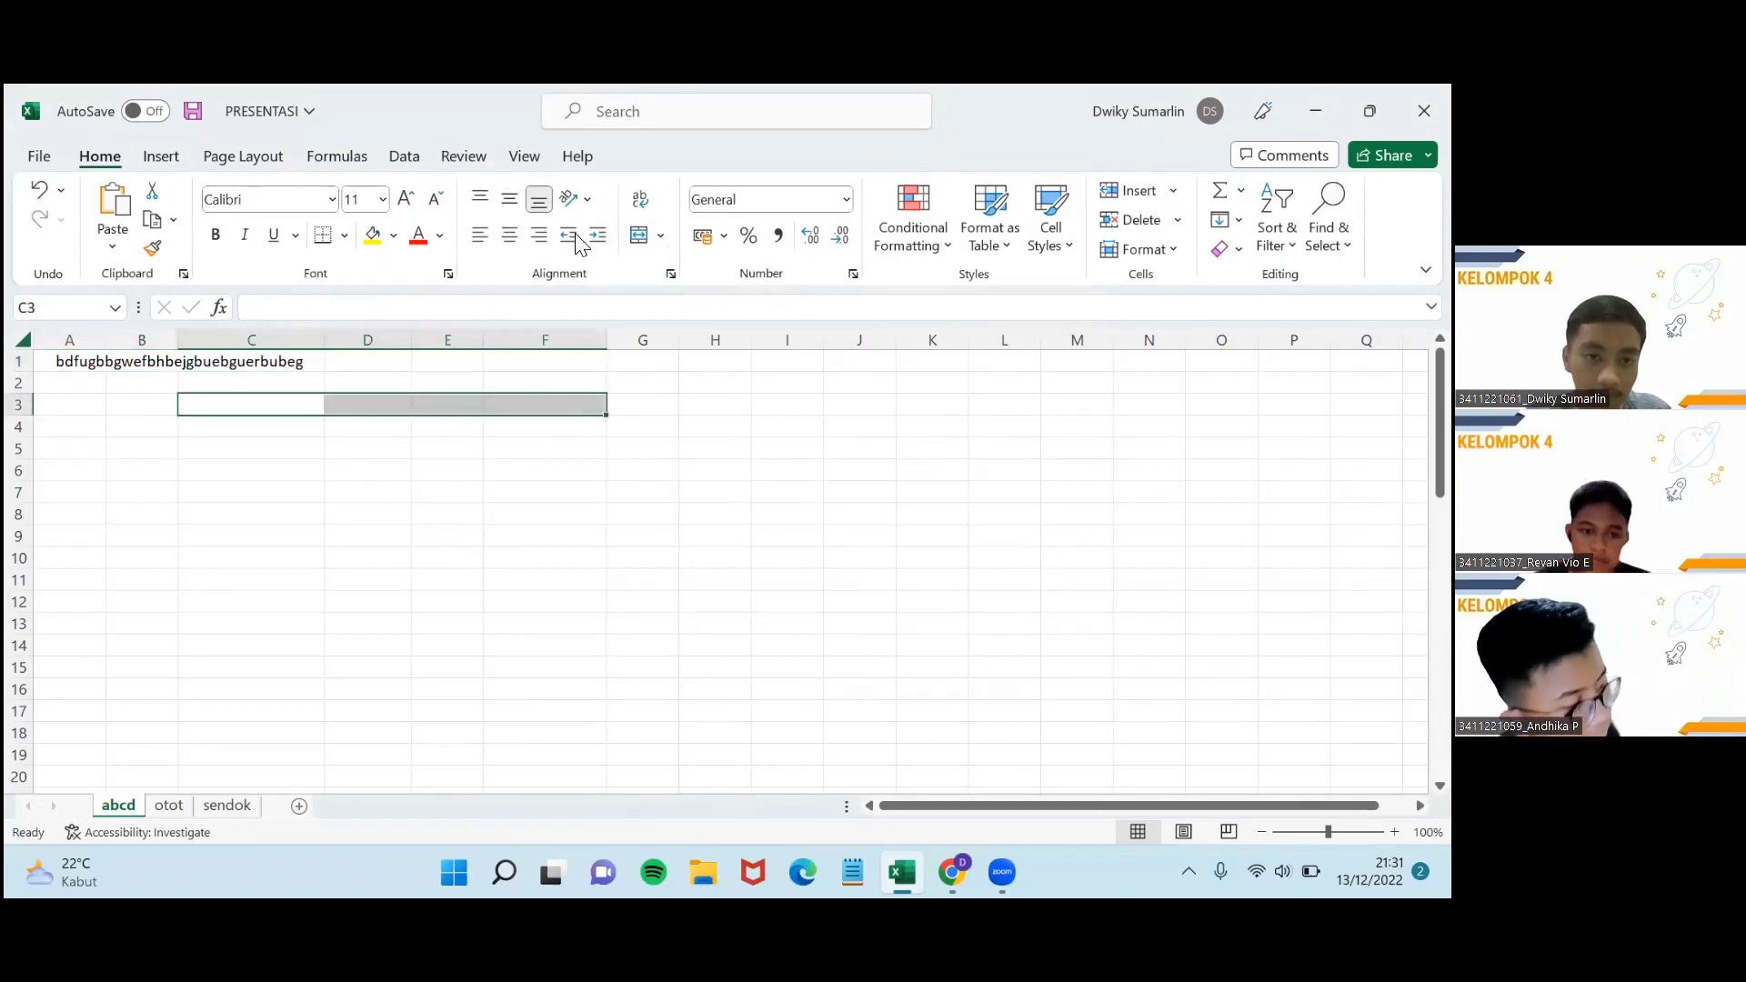
{"action": "left_click", "coordinate": [661, 236]}
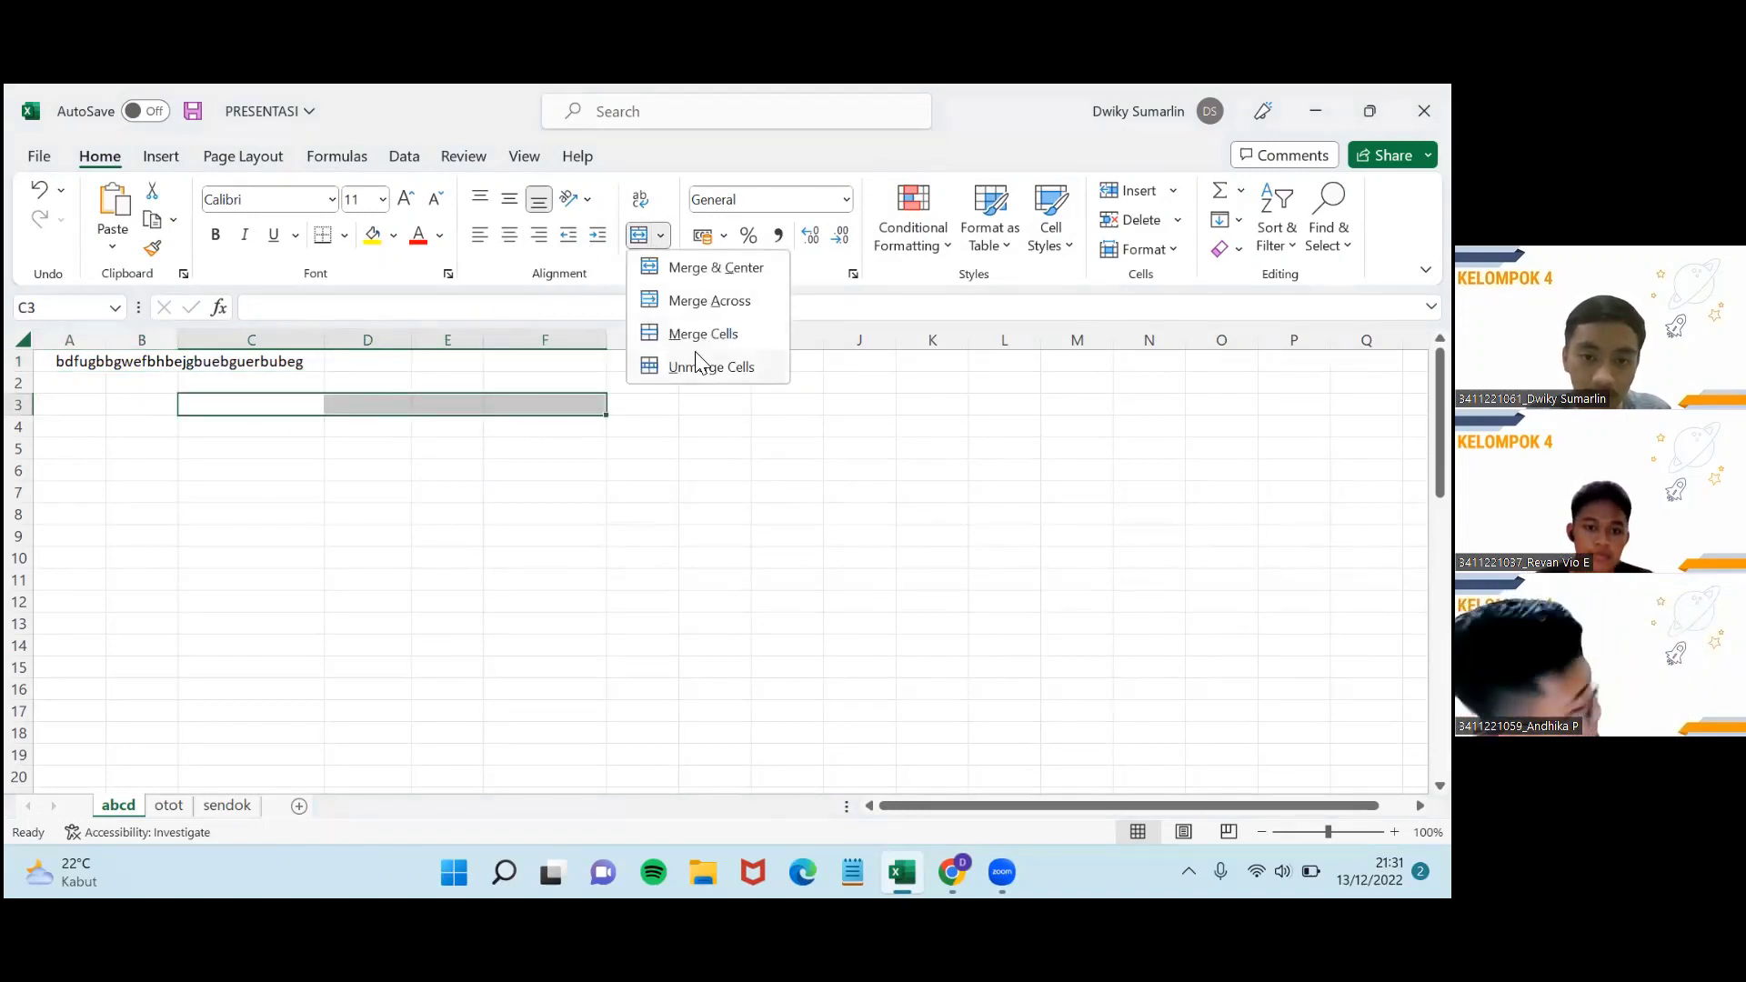
{"action": "left_click", "coordinate": [702, 335]}
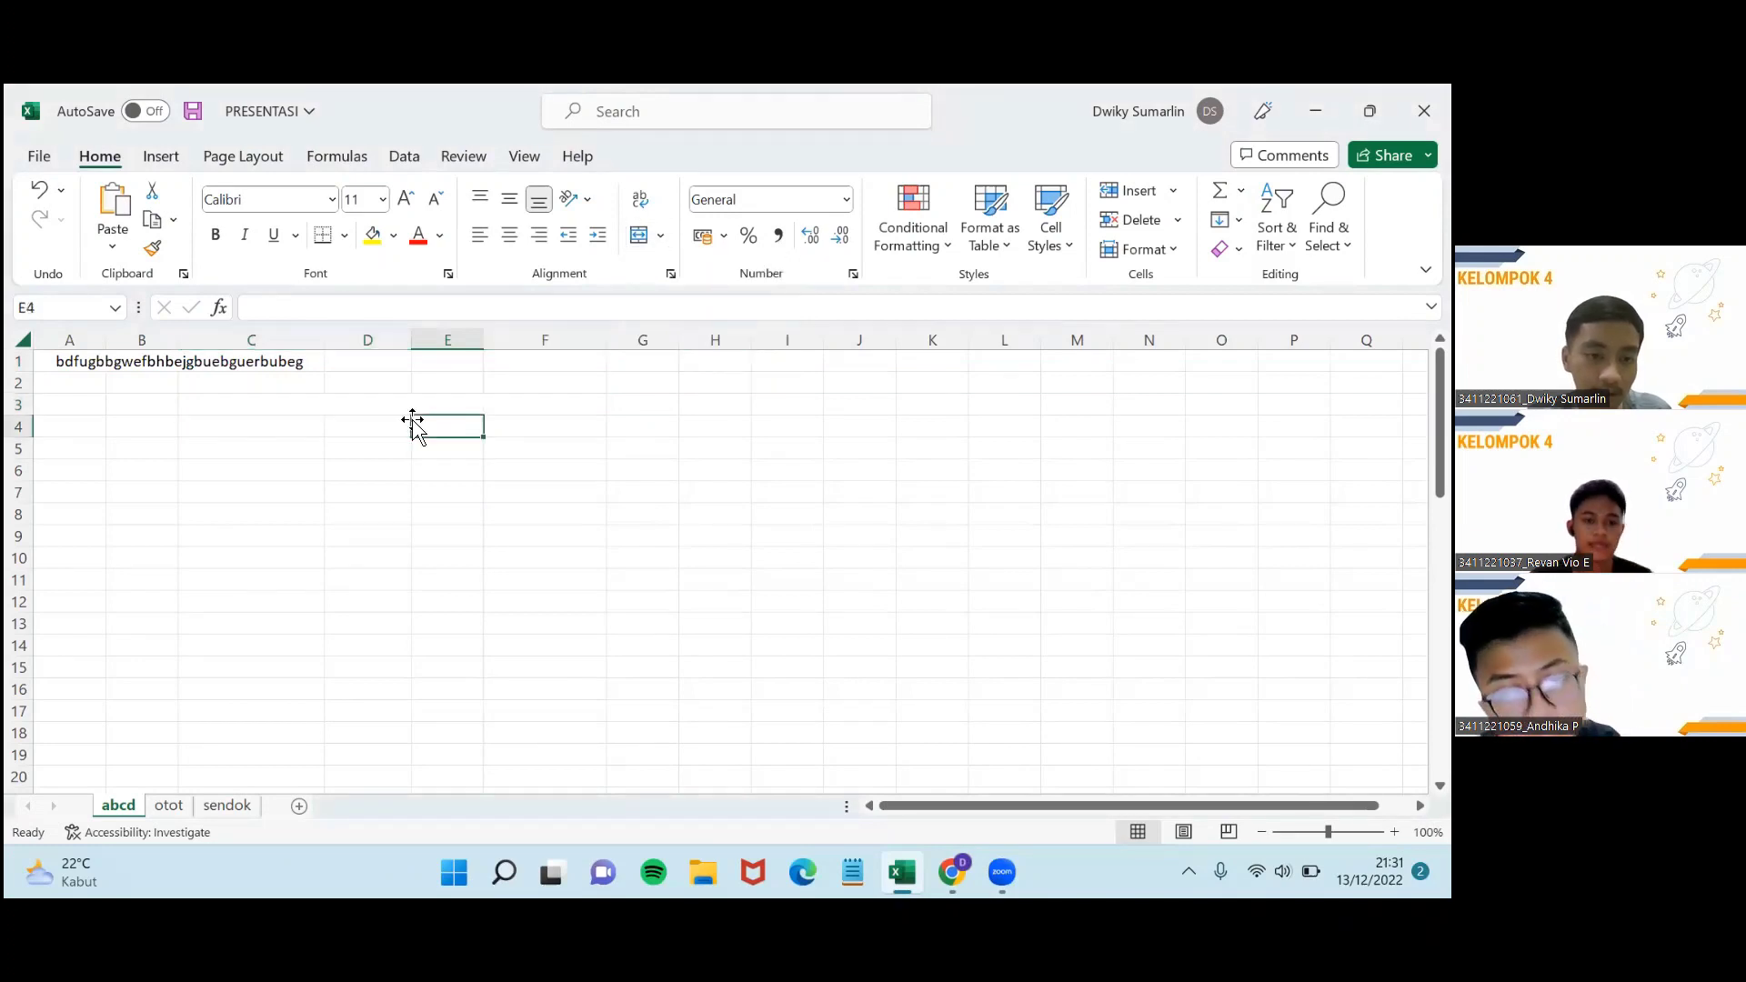
{"action": "double_click", "coordinate": [259, 411]}
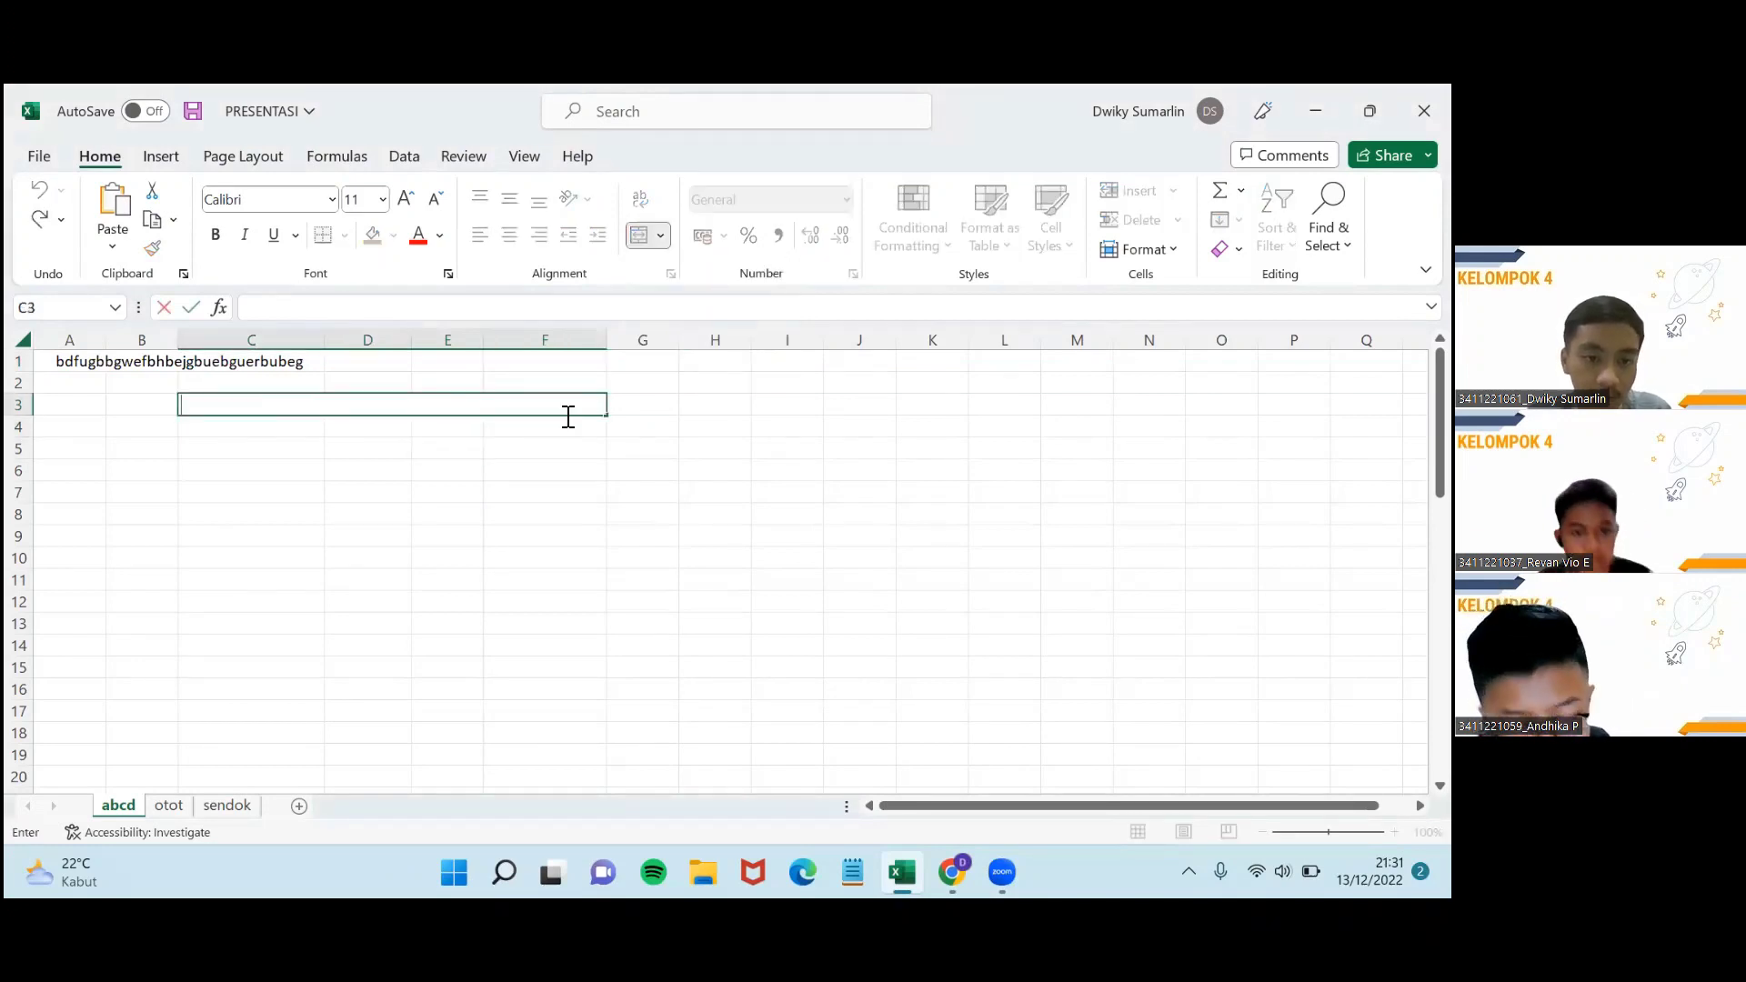
{"action": "type", "text": "gdfhffhfhd"}
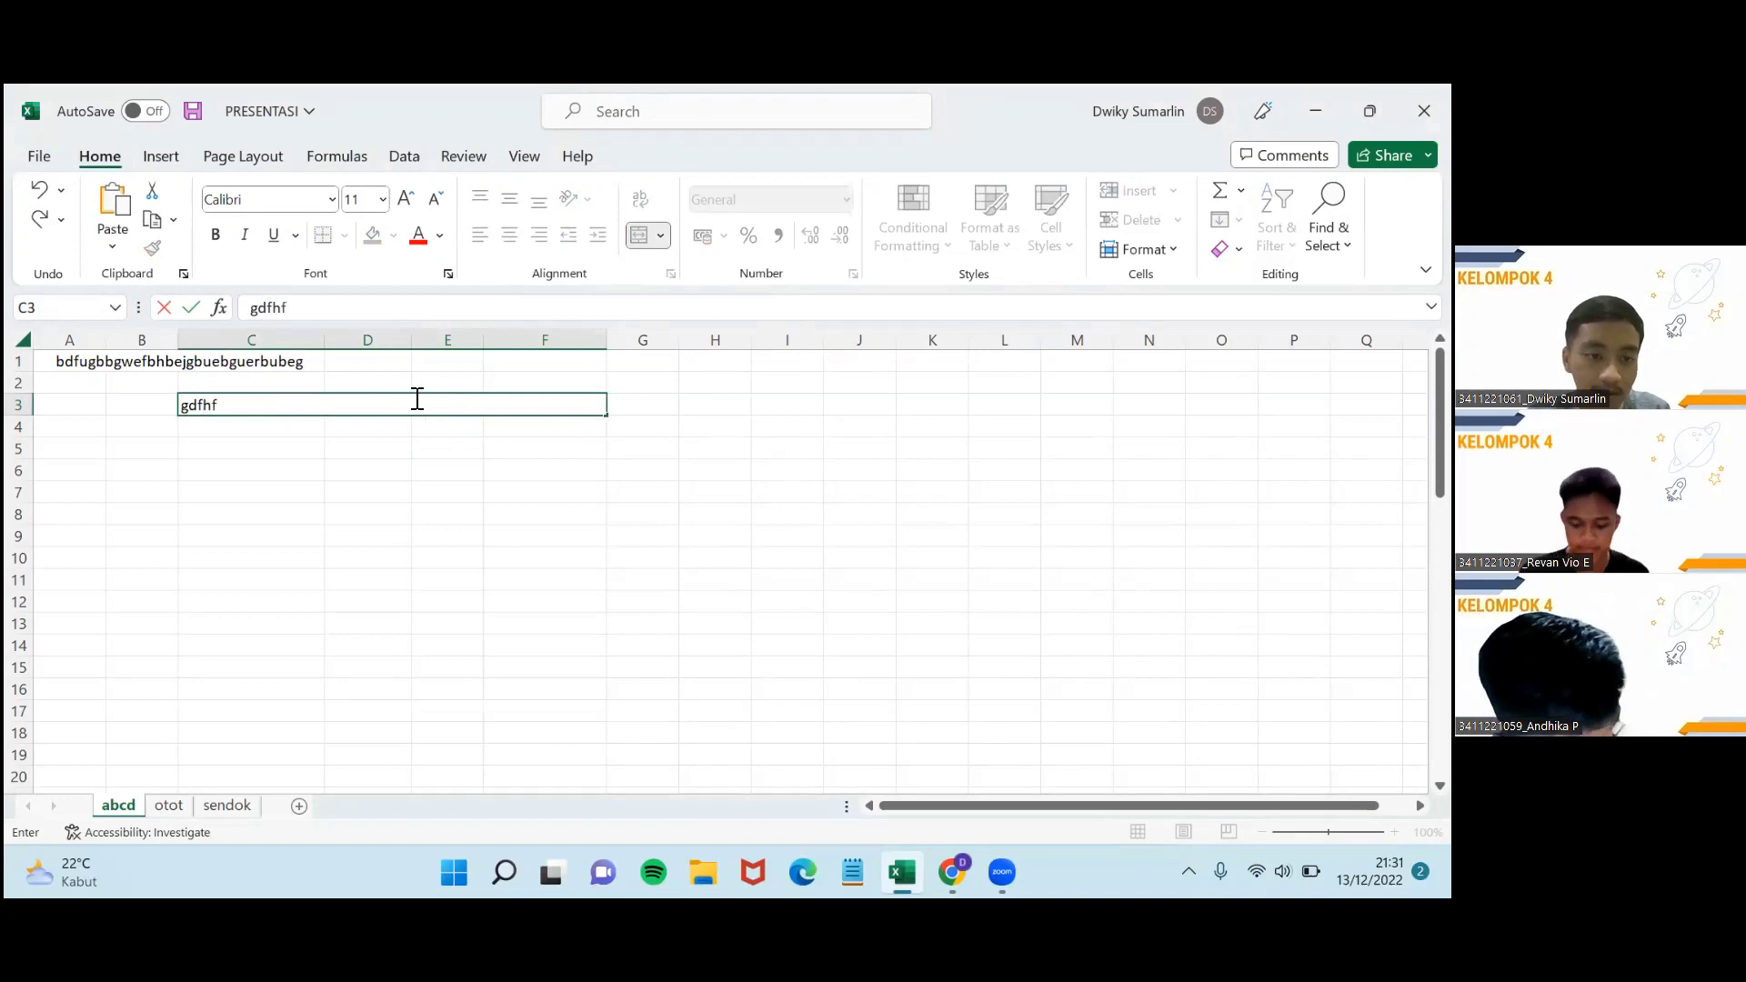
{"action": "left_click", "coordinate": [451, 416]}
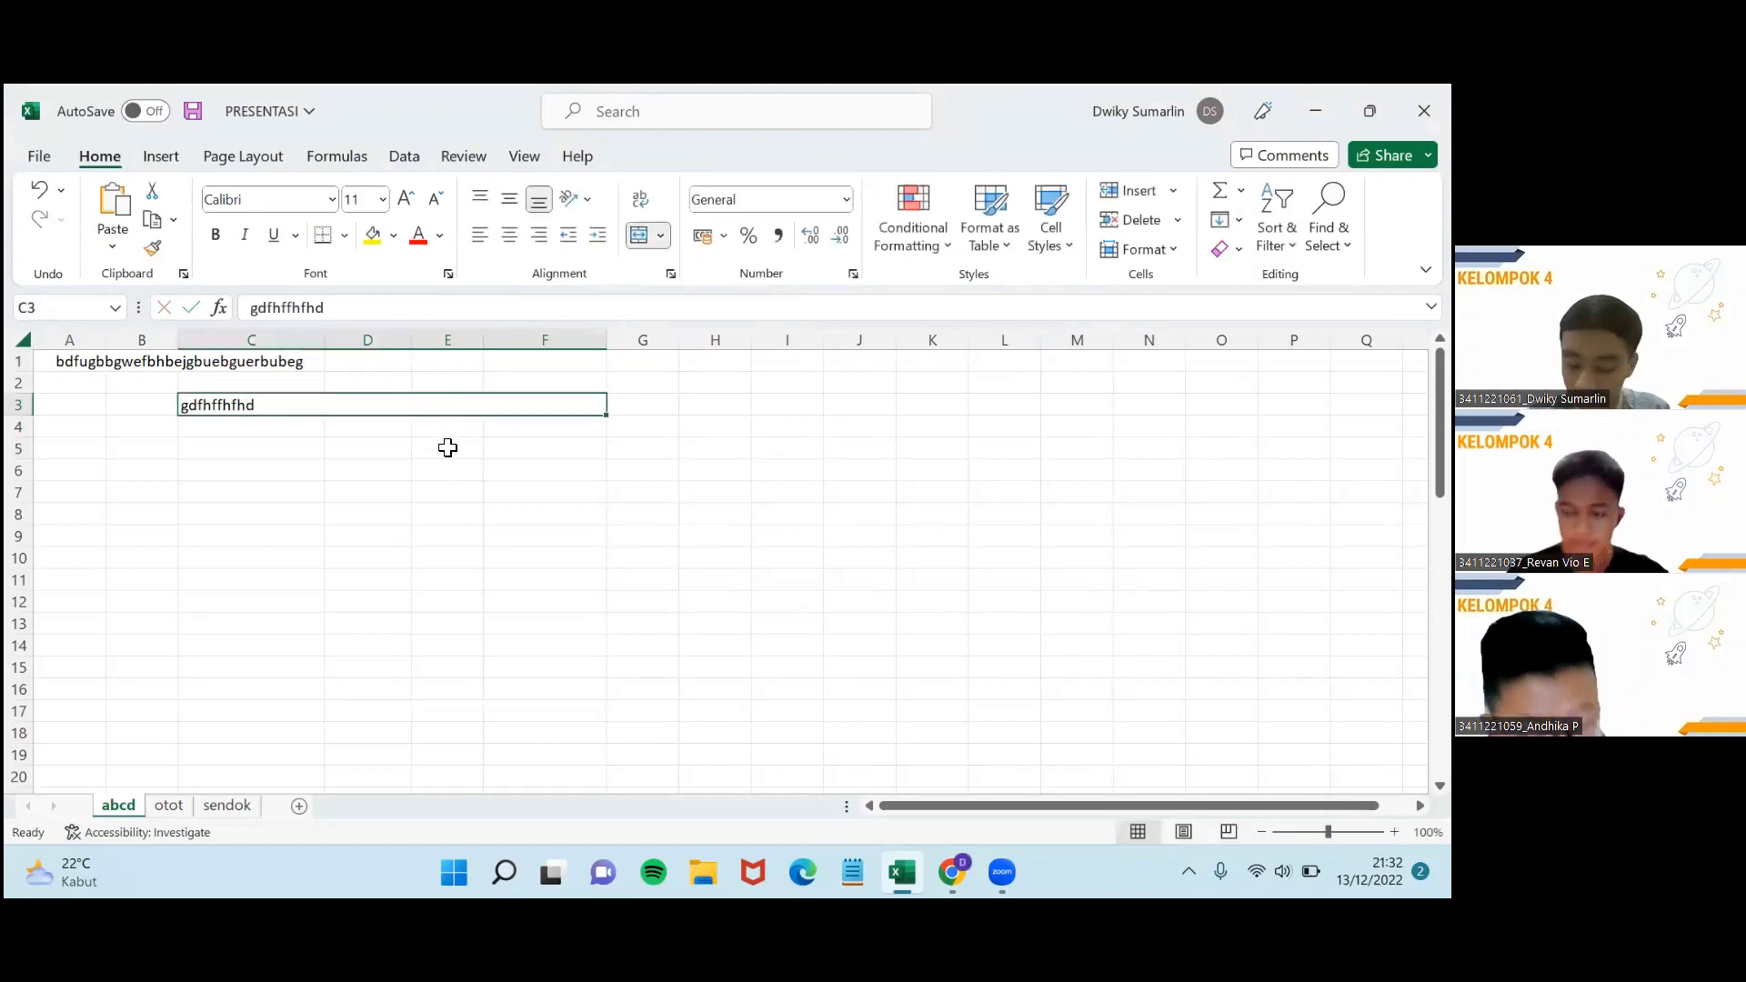
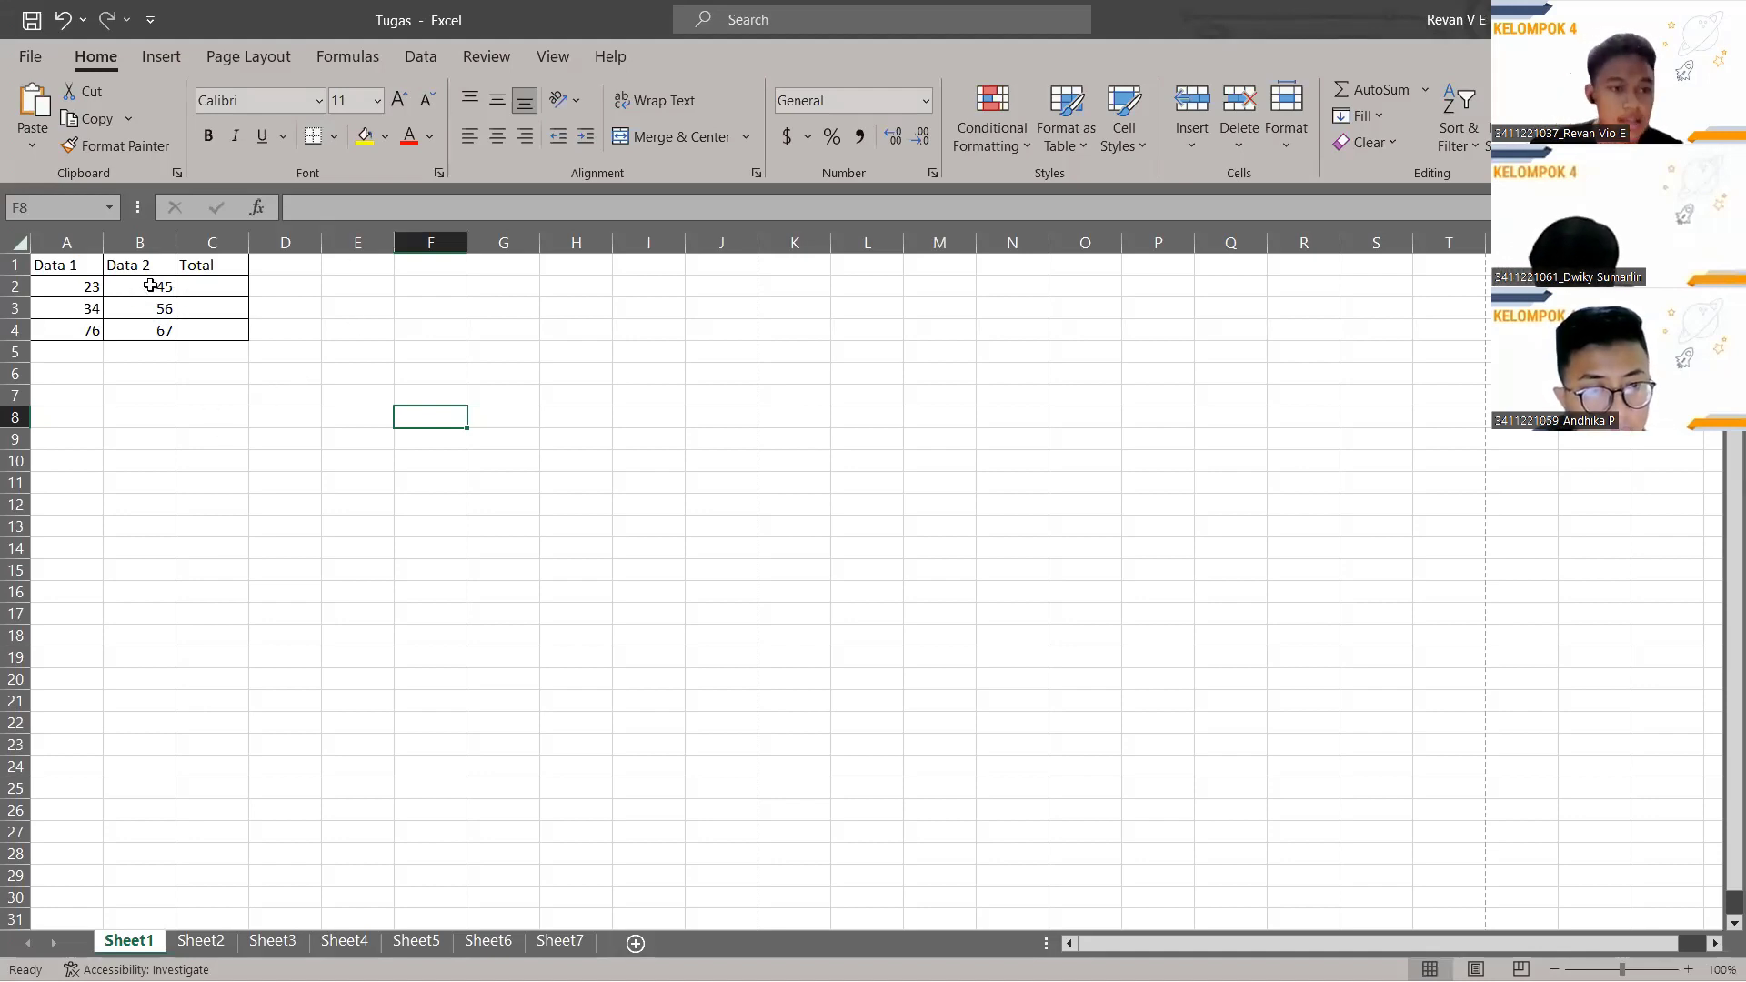
Enter =A2+B2 in C2 so the Total shows 68.
{"action": "left_click", "coordinate": [216, 289]}
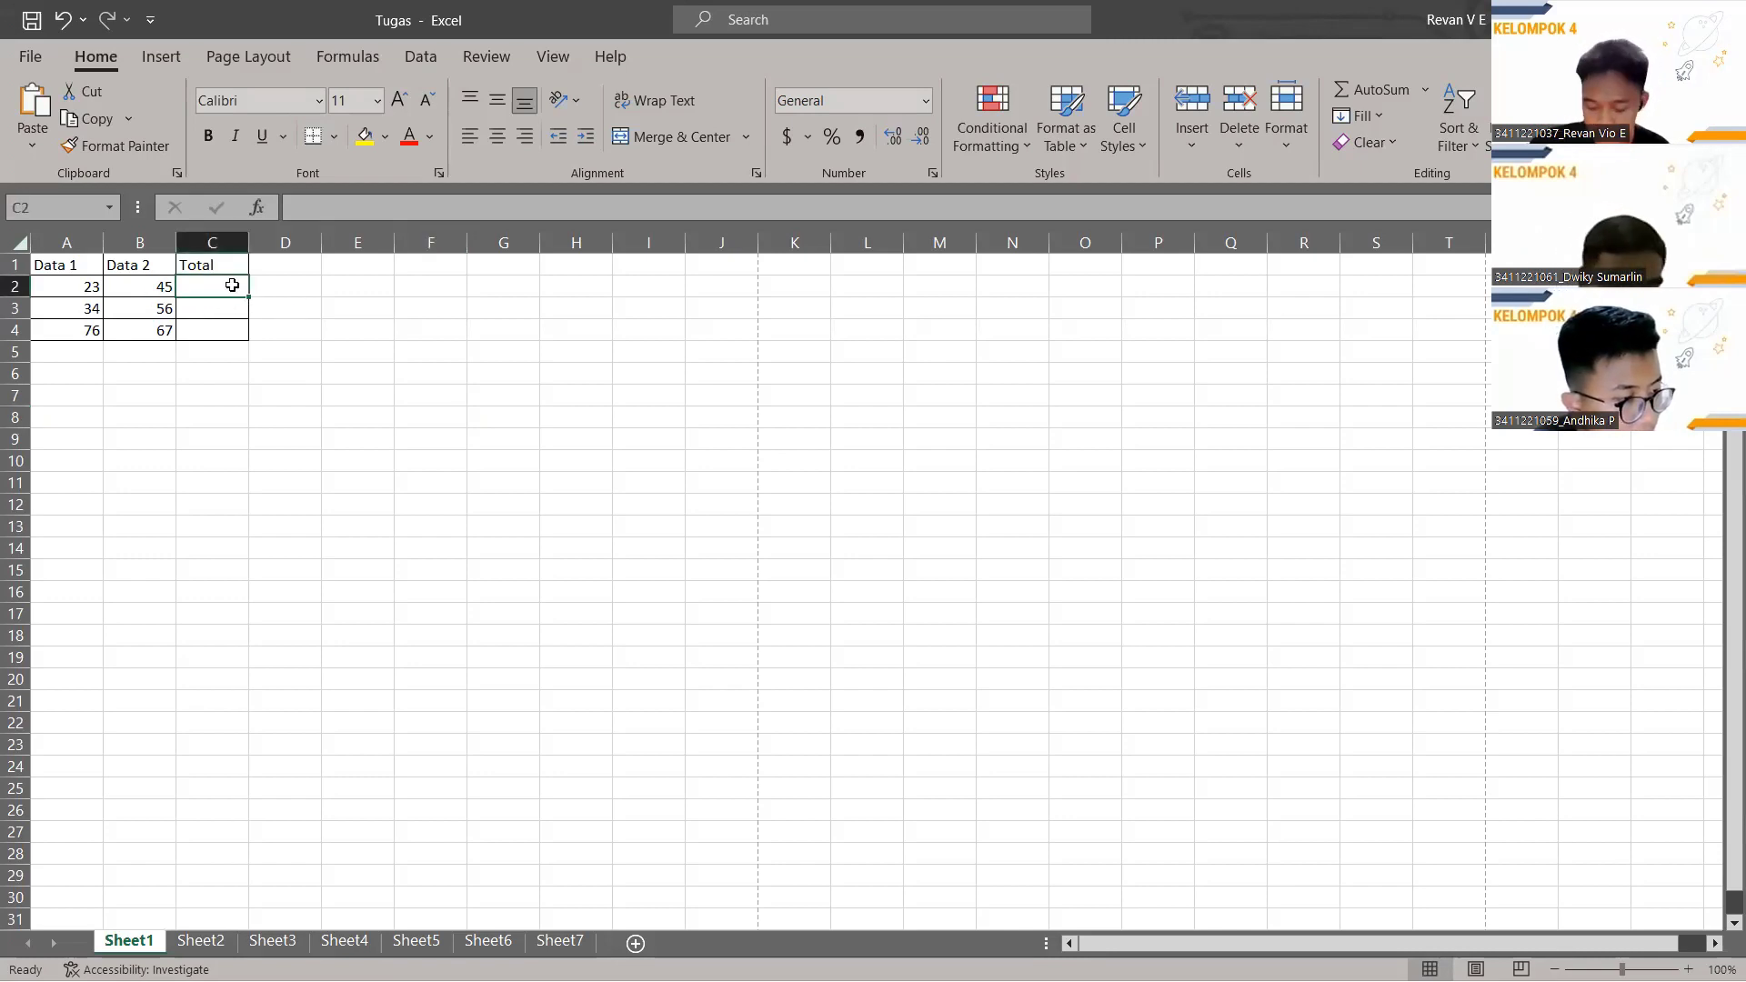
{"action": "left_click", "coordinate": [360, 211]}
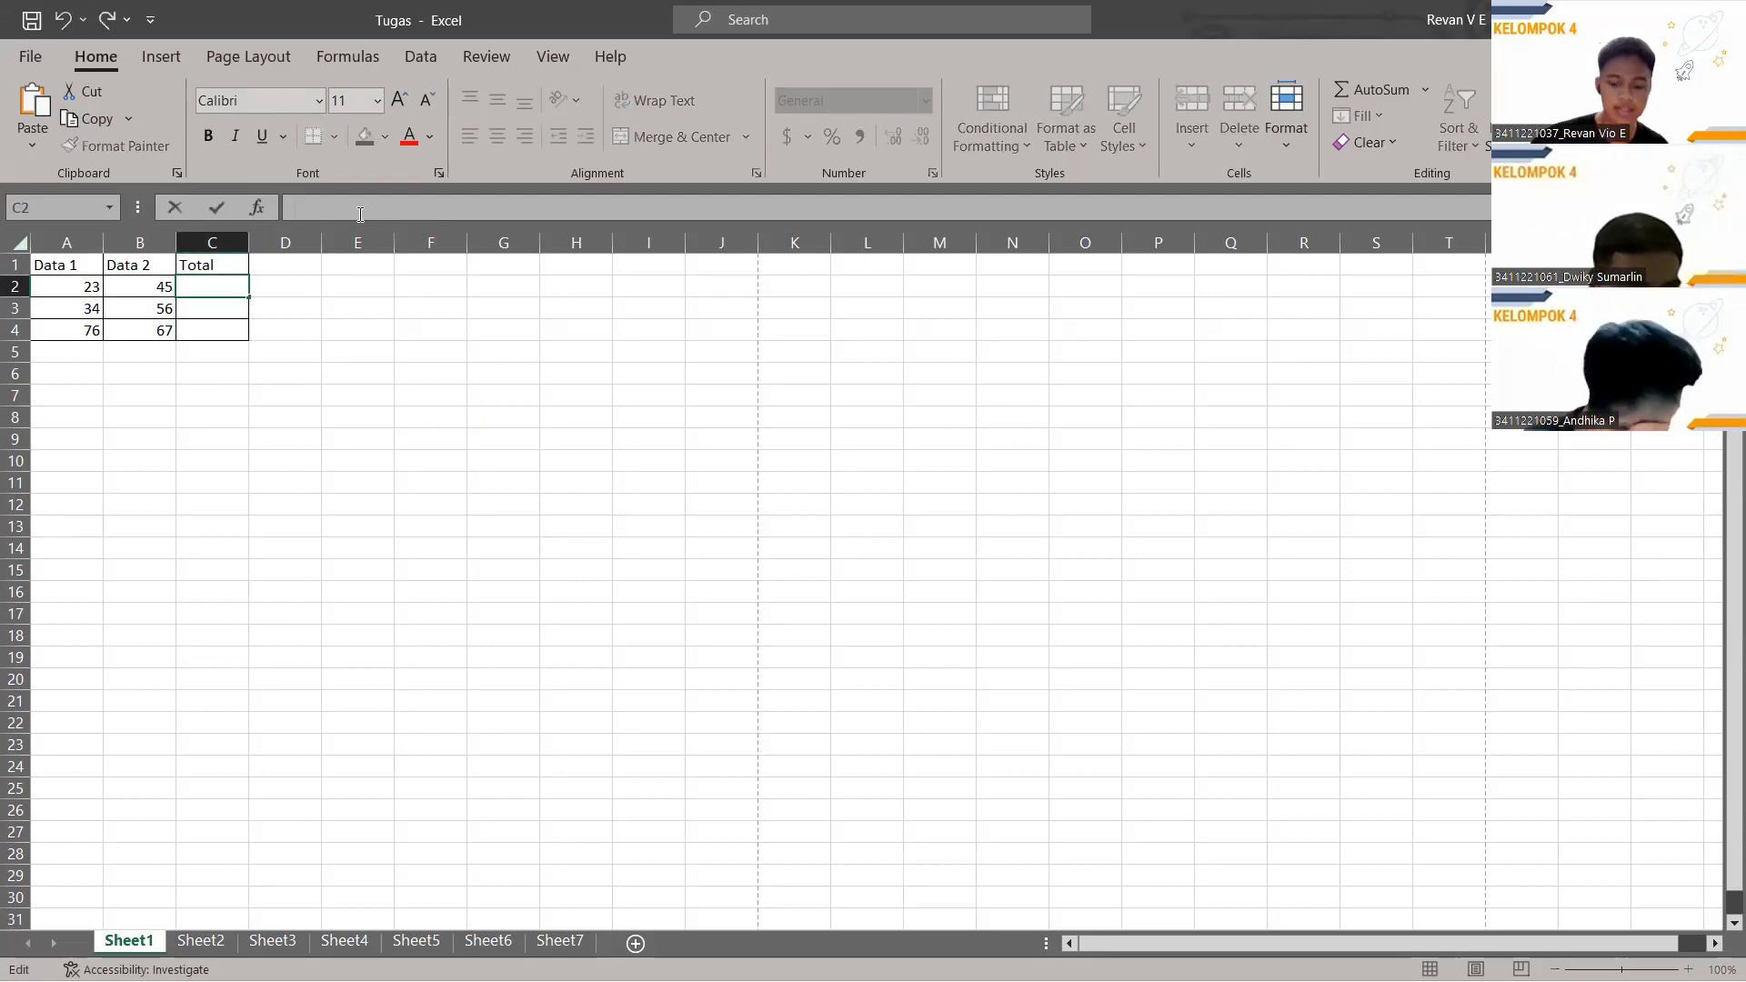
{"action": "type", "text": "="}
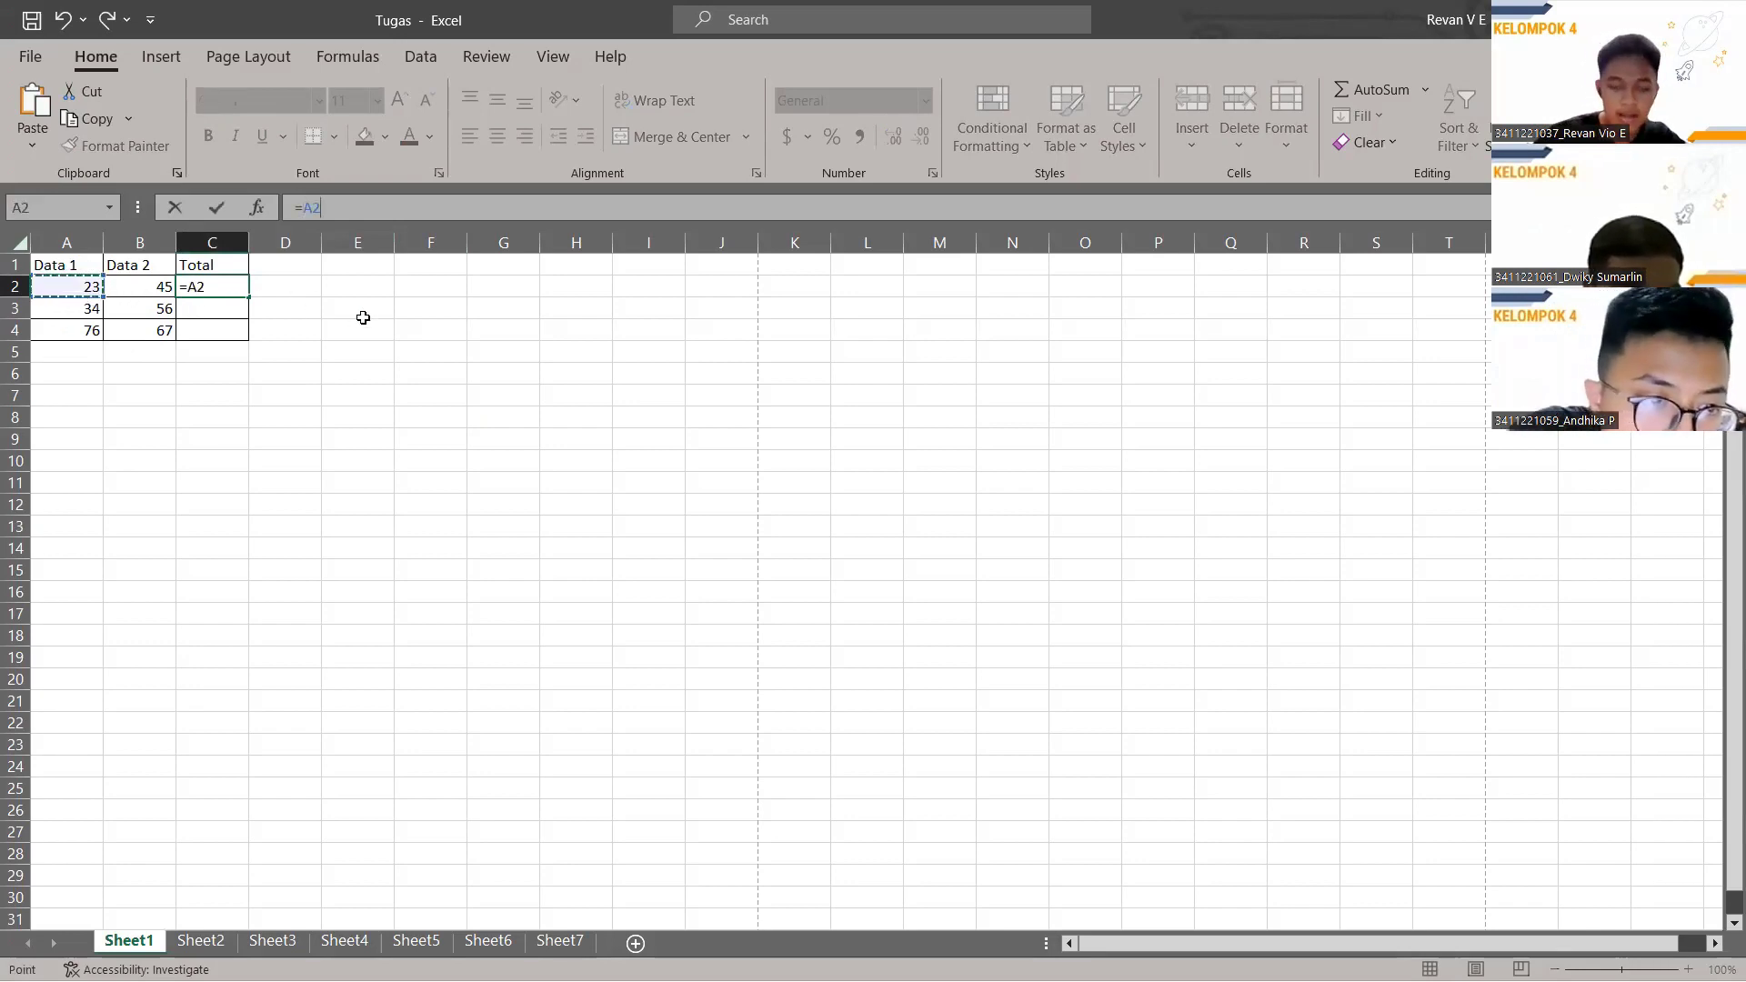
{"action": "type", "text": "+"}
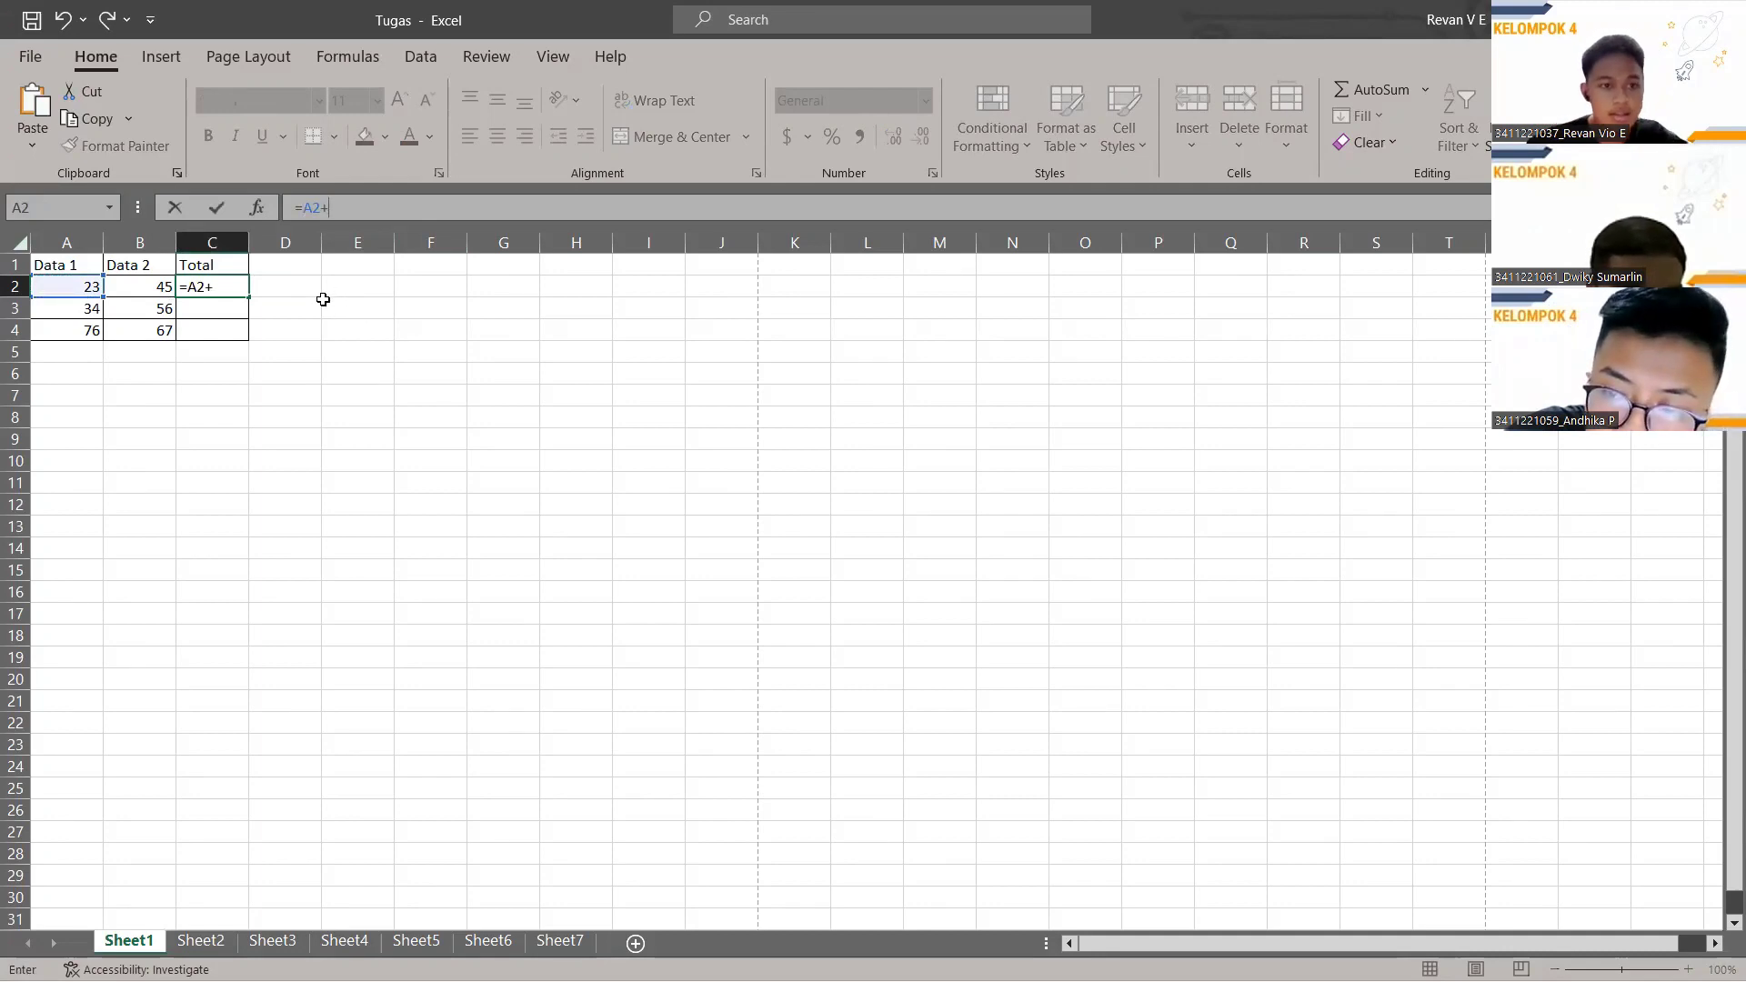
{"action": "left_click", "coordinate": [168, 289]}
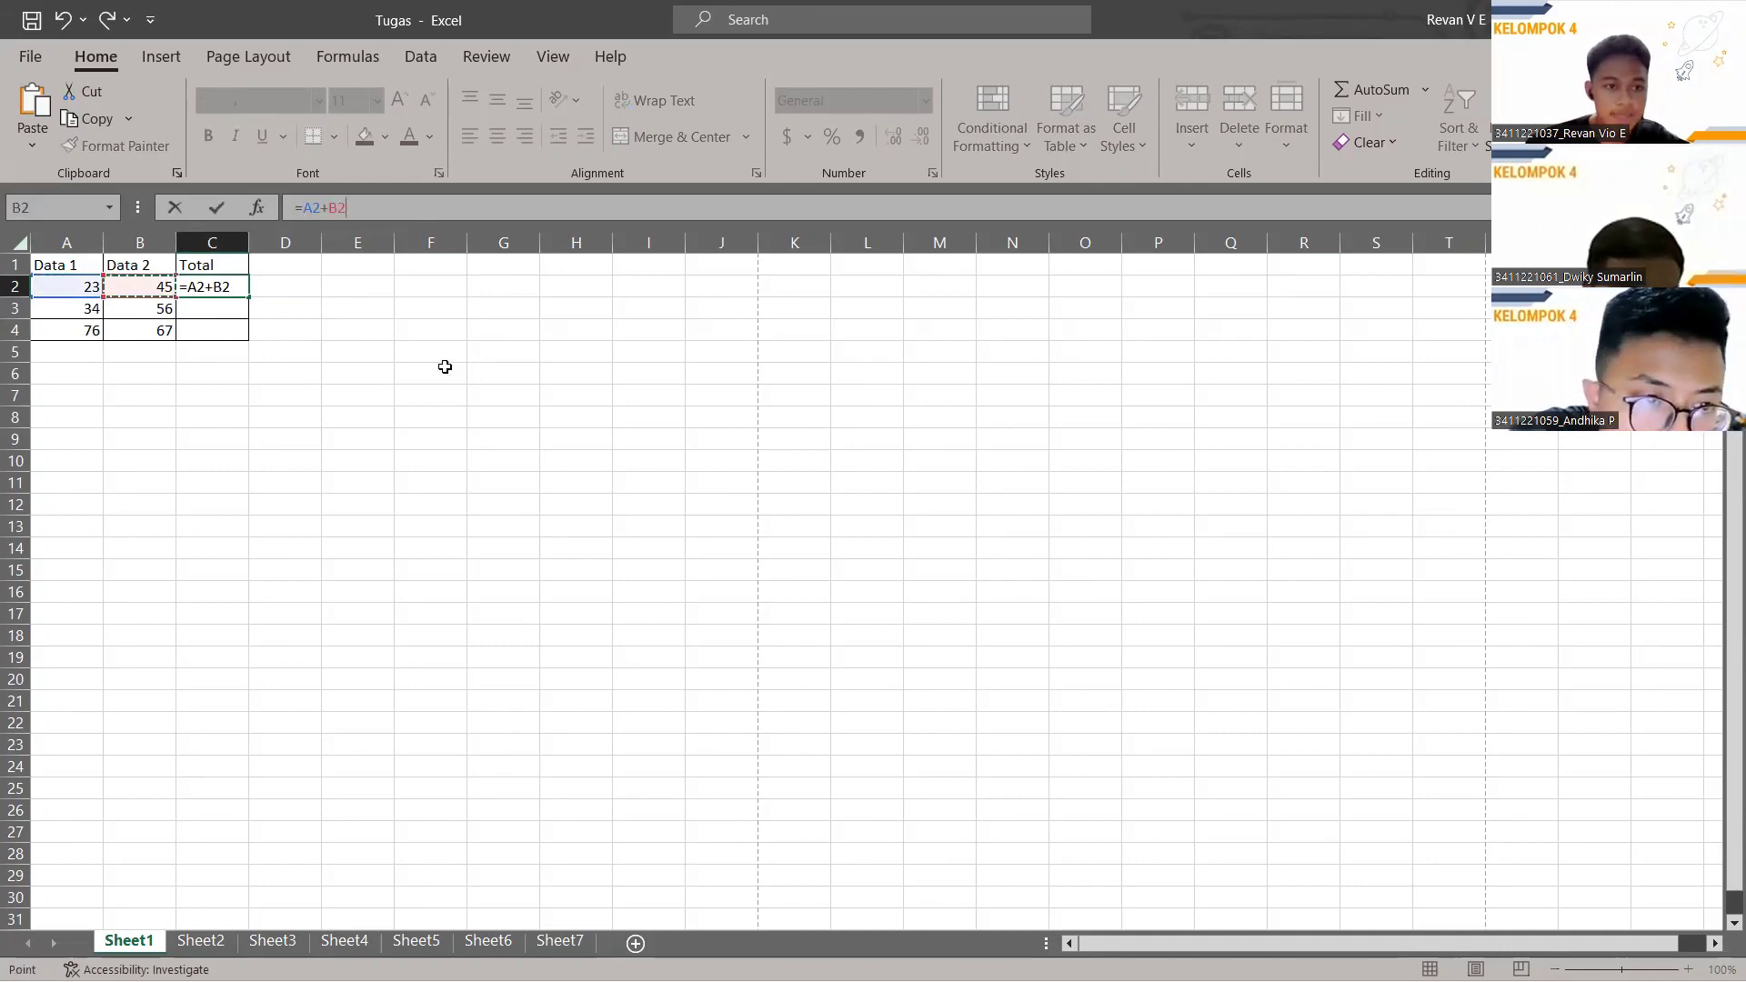
{"action": "key", "text": "Return"}
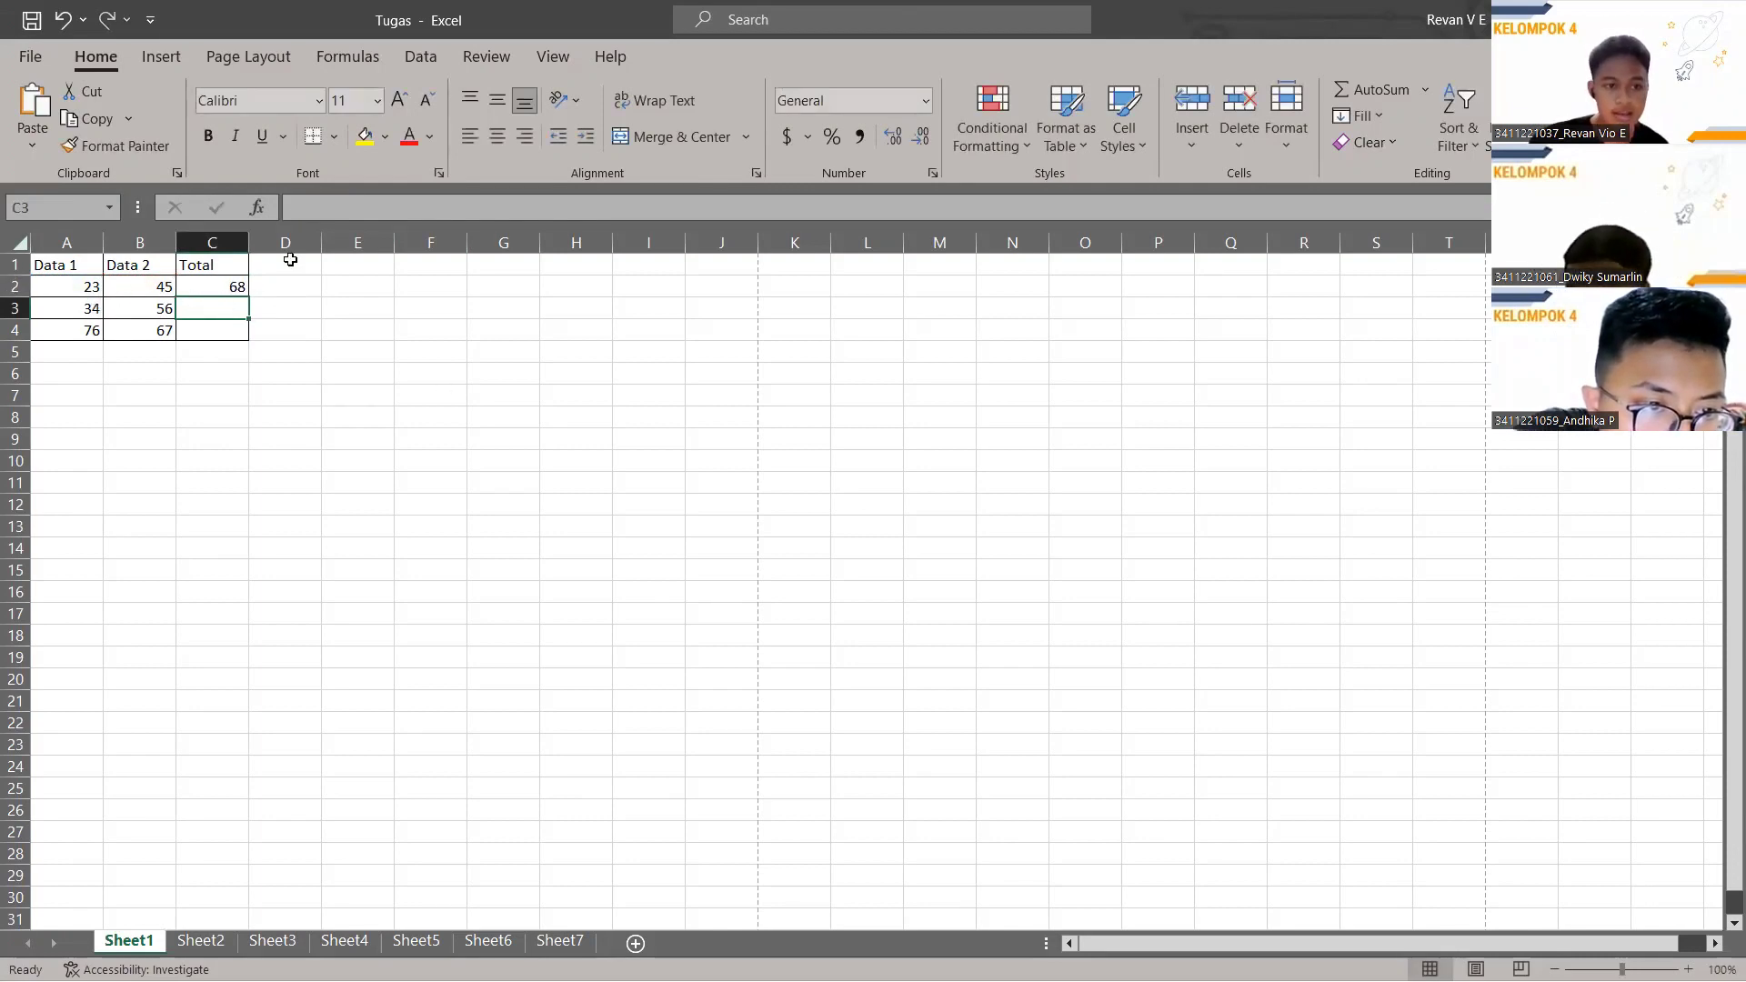
Enter =A3-B3 in C3, then delete that formula to leave C3 empty.
{"action": "left_click", "coordinate": [345, 208]}
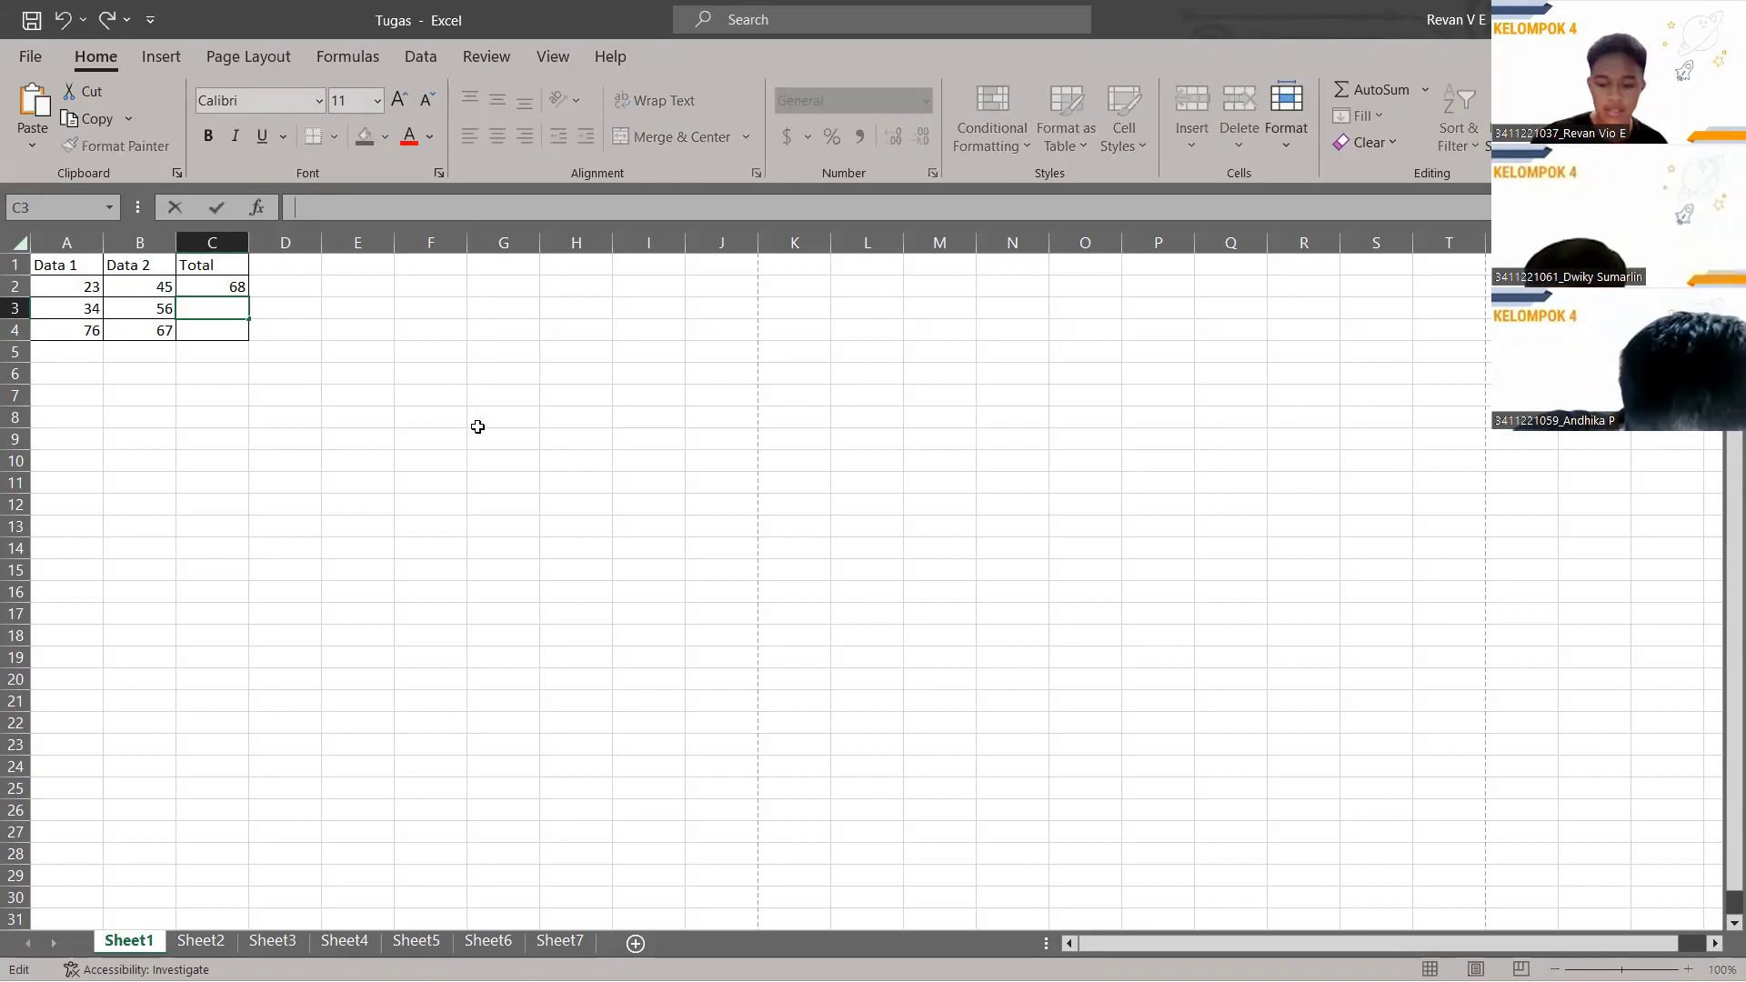
{"action": "type", "text": "="}
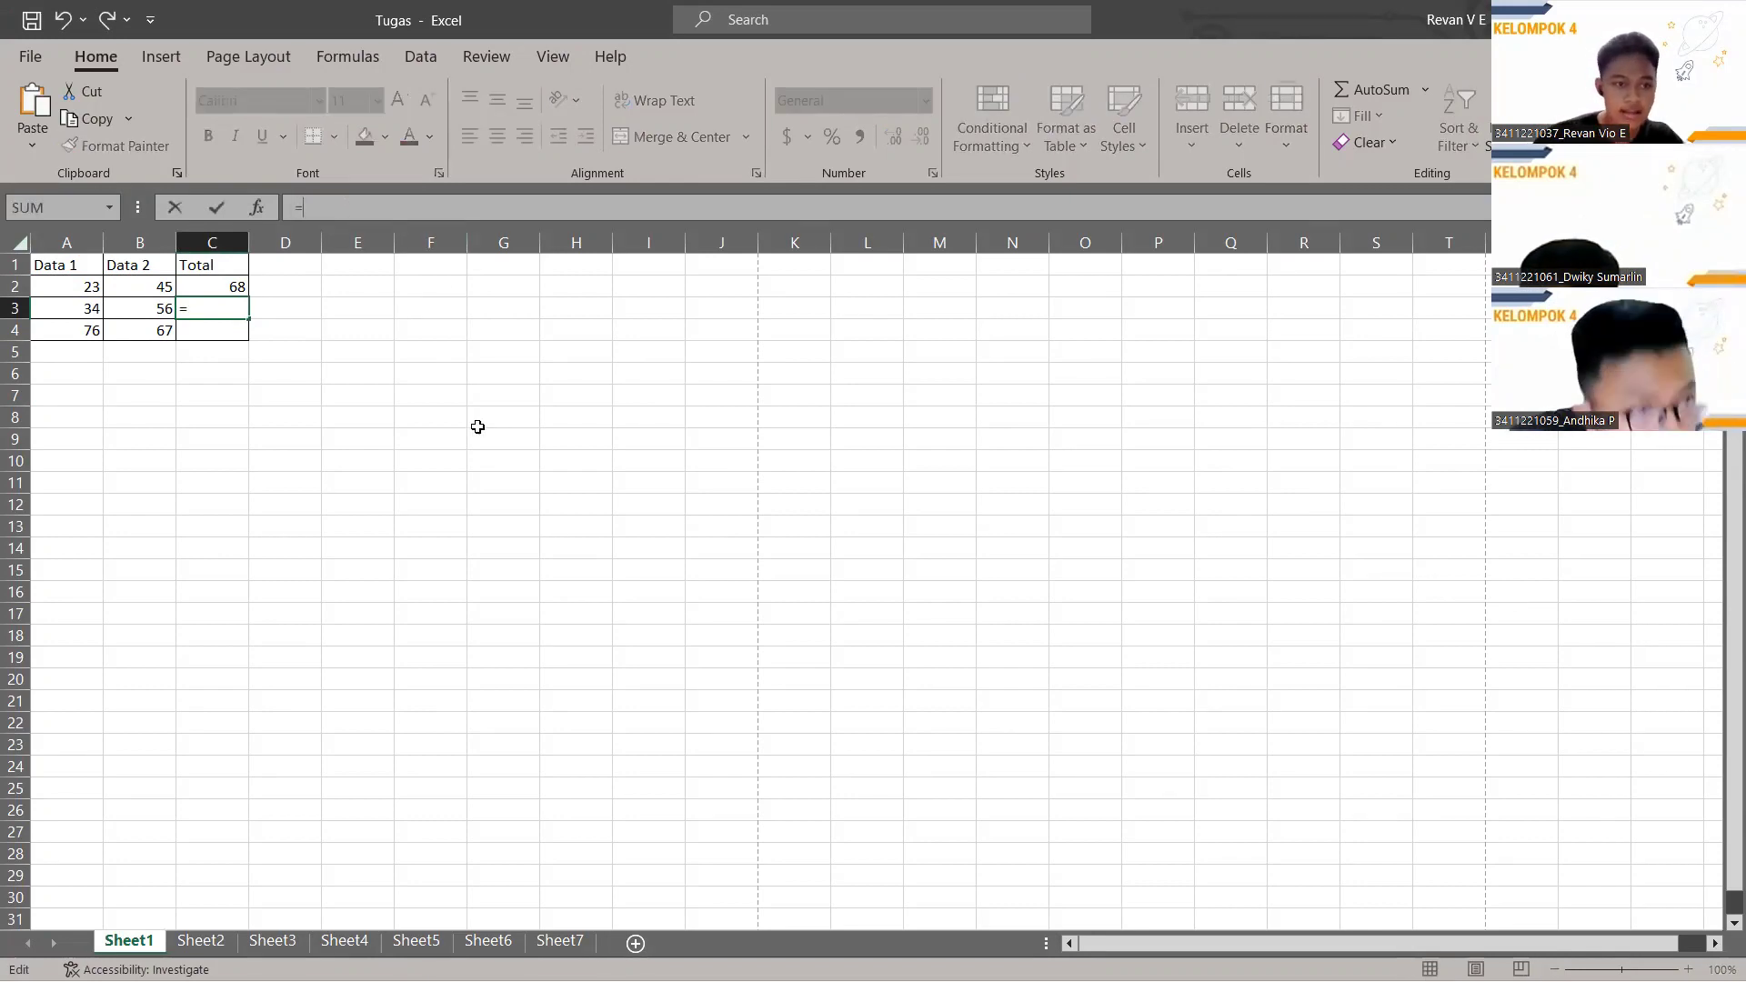
{"action": "left_click", "coordinate": [81, 310]}
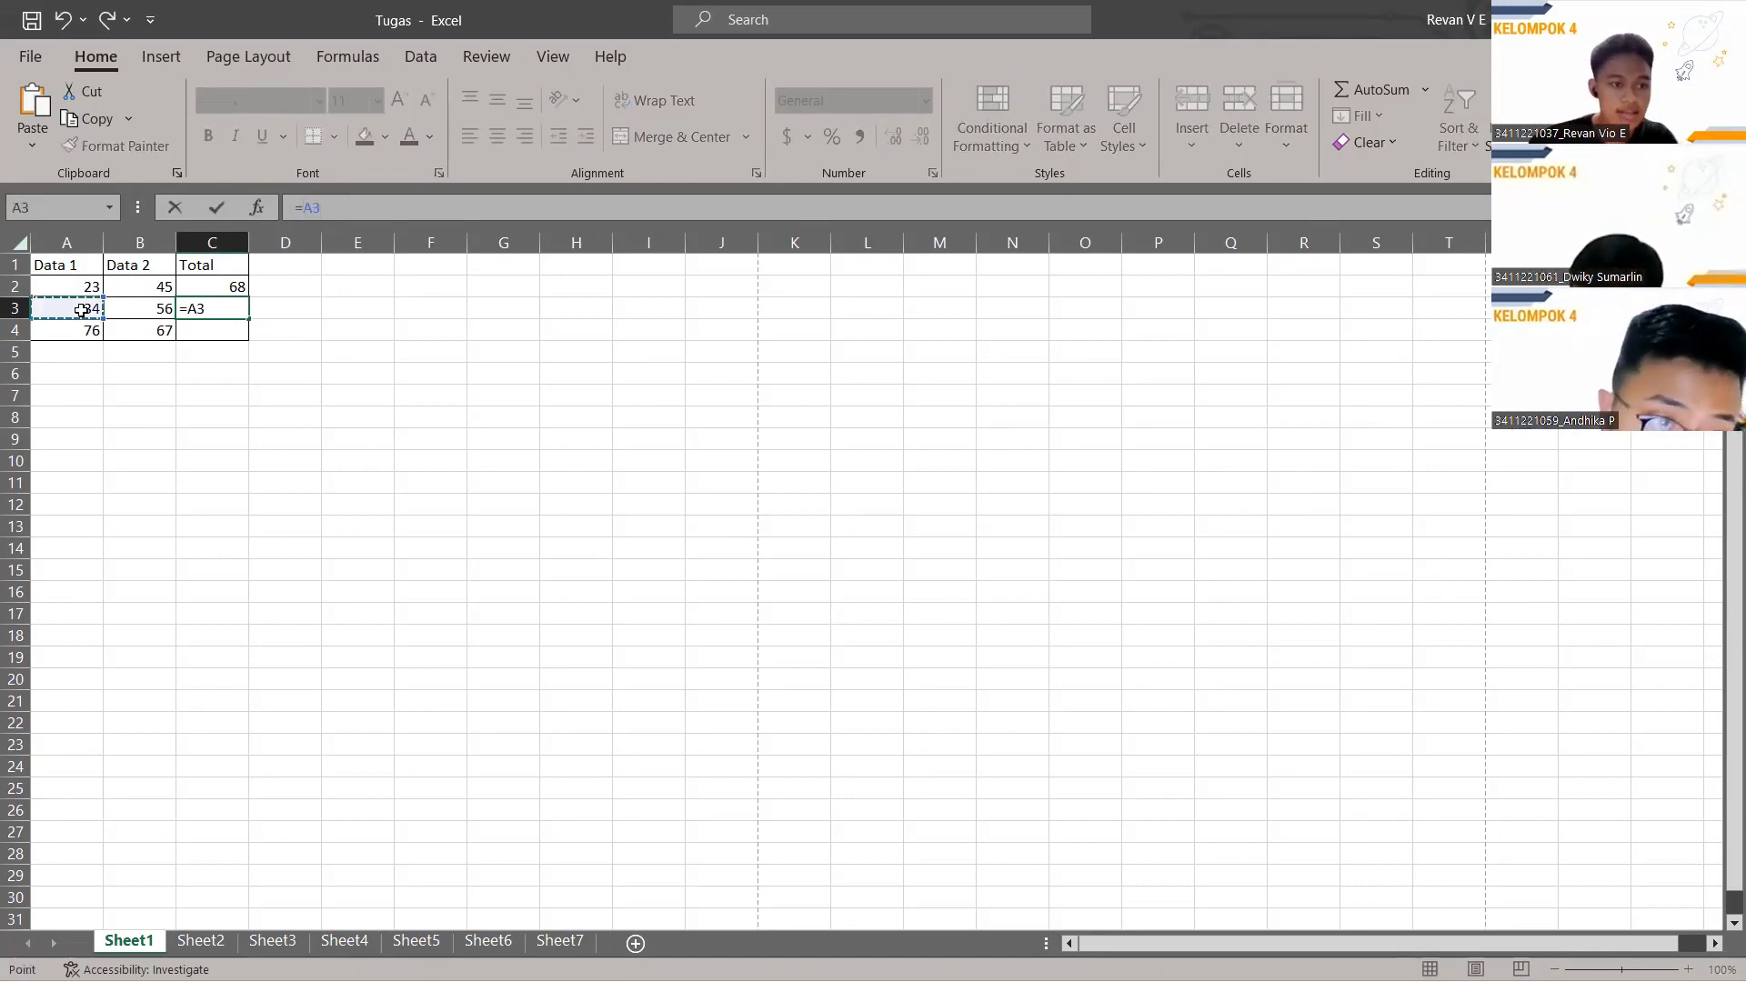
{"action": "type", "text": "-"}
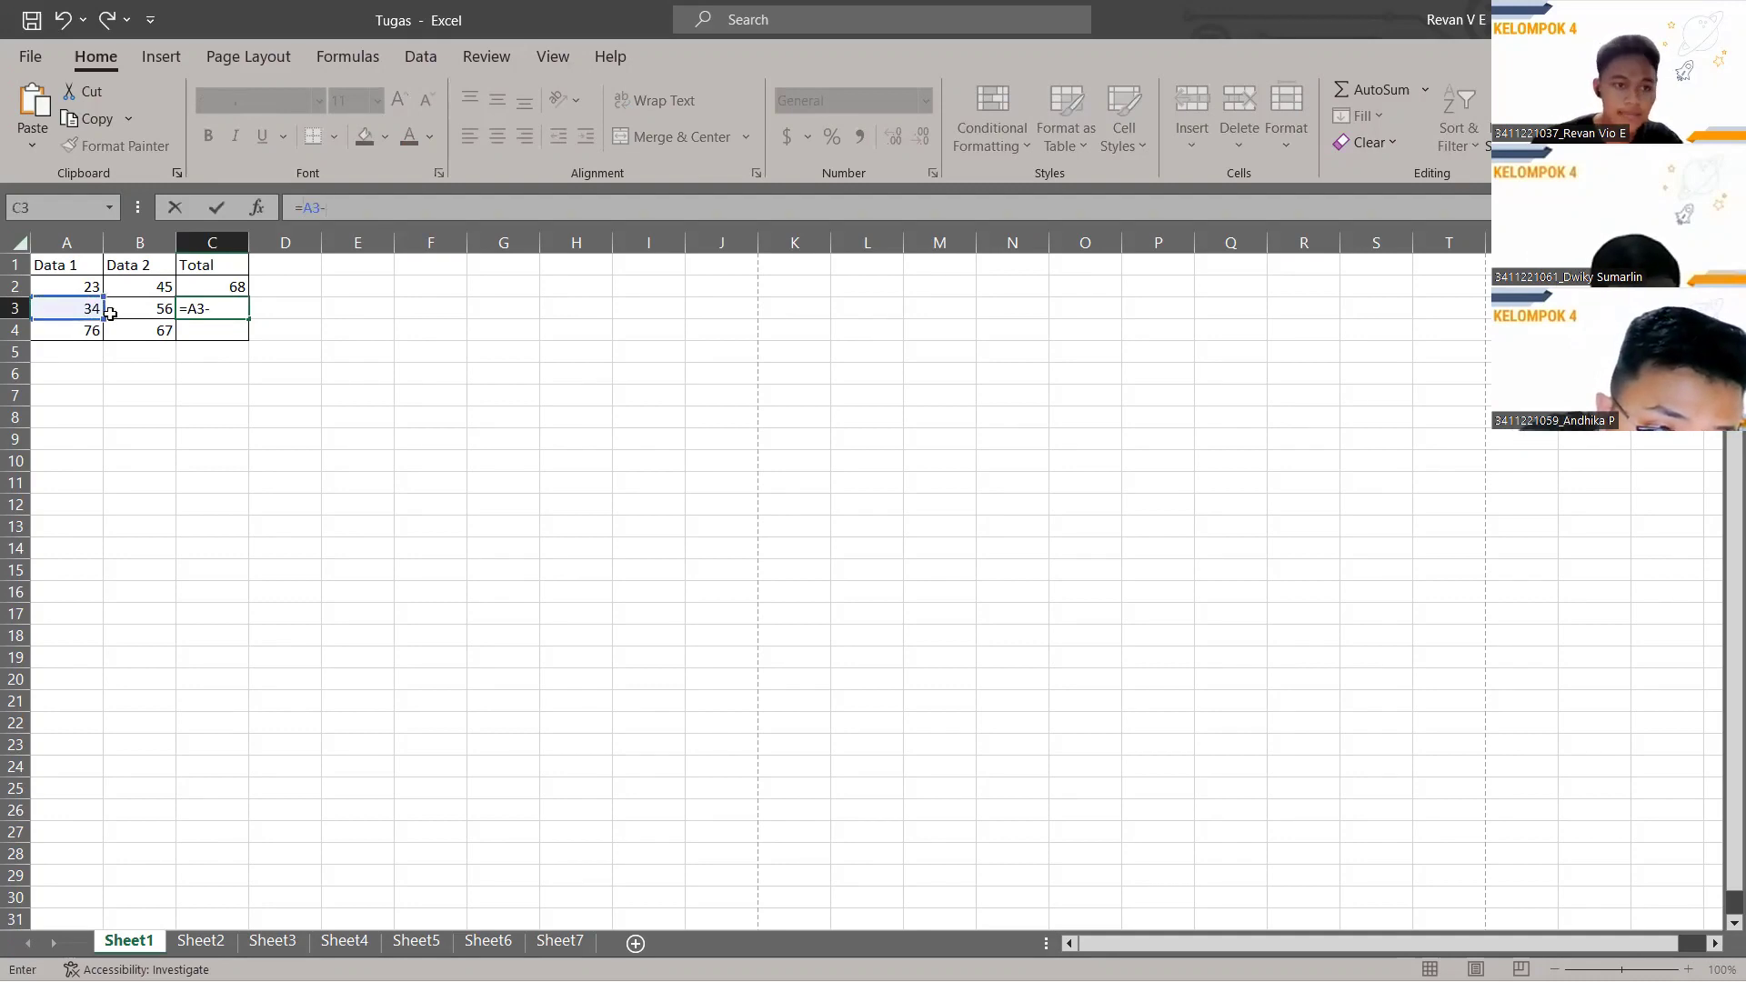
{"action": "left_click", "coordinate": [142, 312]}
{"action": "key", "text": "Return"}
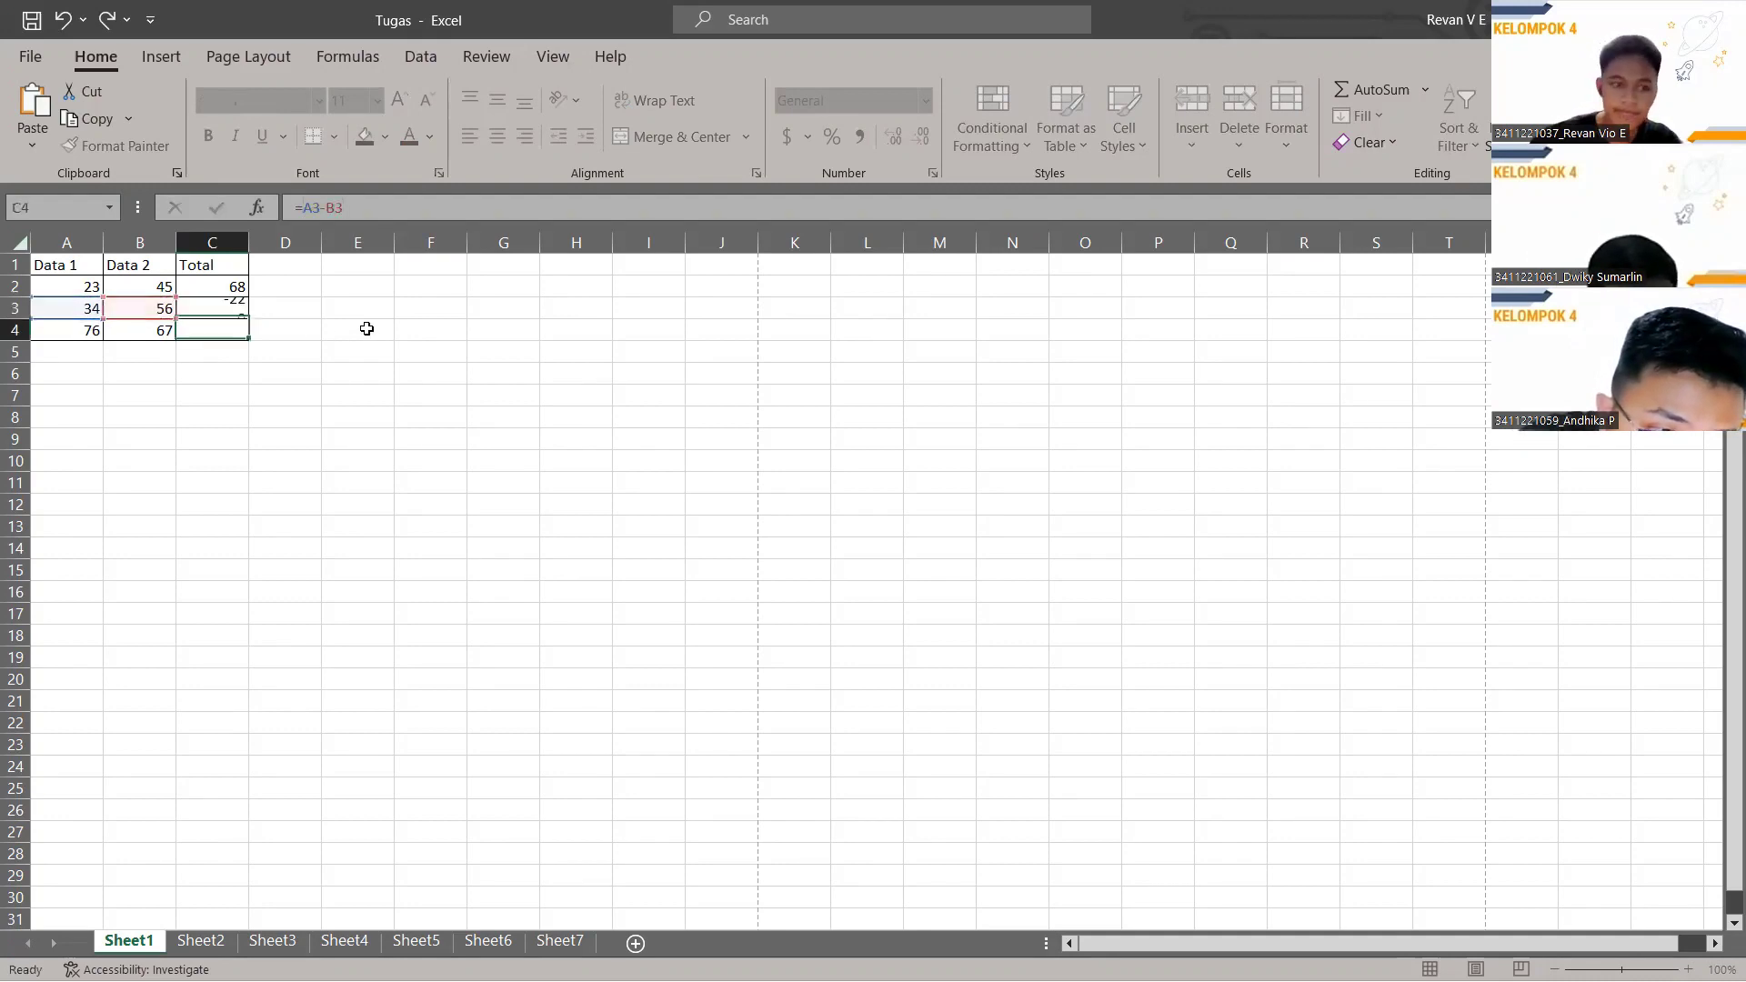
{"action": "left_click", "coordinate": [231, 310]}
{"action": "left_click", "coordinate": [410, 200]}
{"action": "key", "text": "BackSpace"}
{"action": "key", "text": "BackSpace"}
{"action": "key", "text": "BackSpace"}
{"action": "key", "text": "BackSpace"}
{"action": "key", "text": "BackSpace"}
{"action": "key", "text": "BackSpace"}
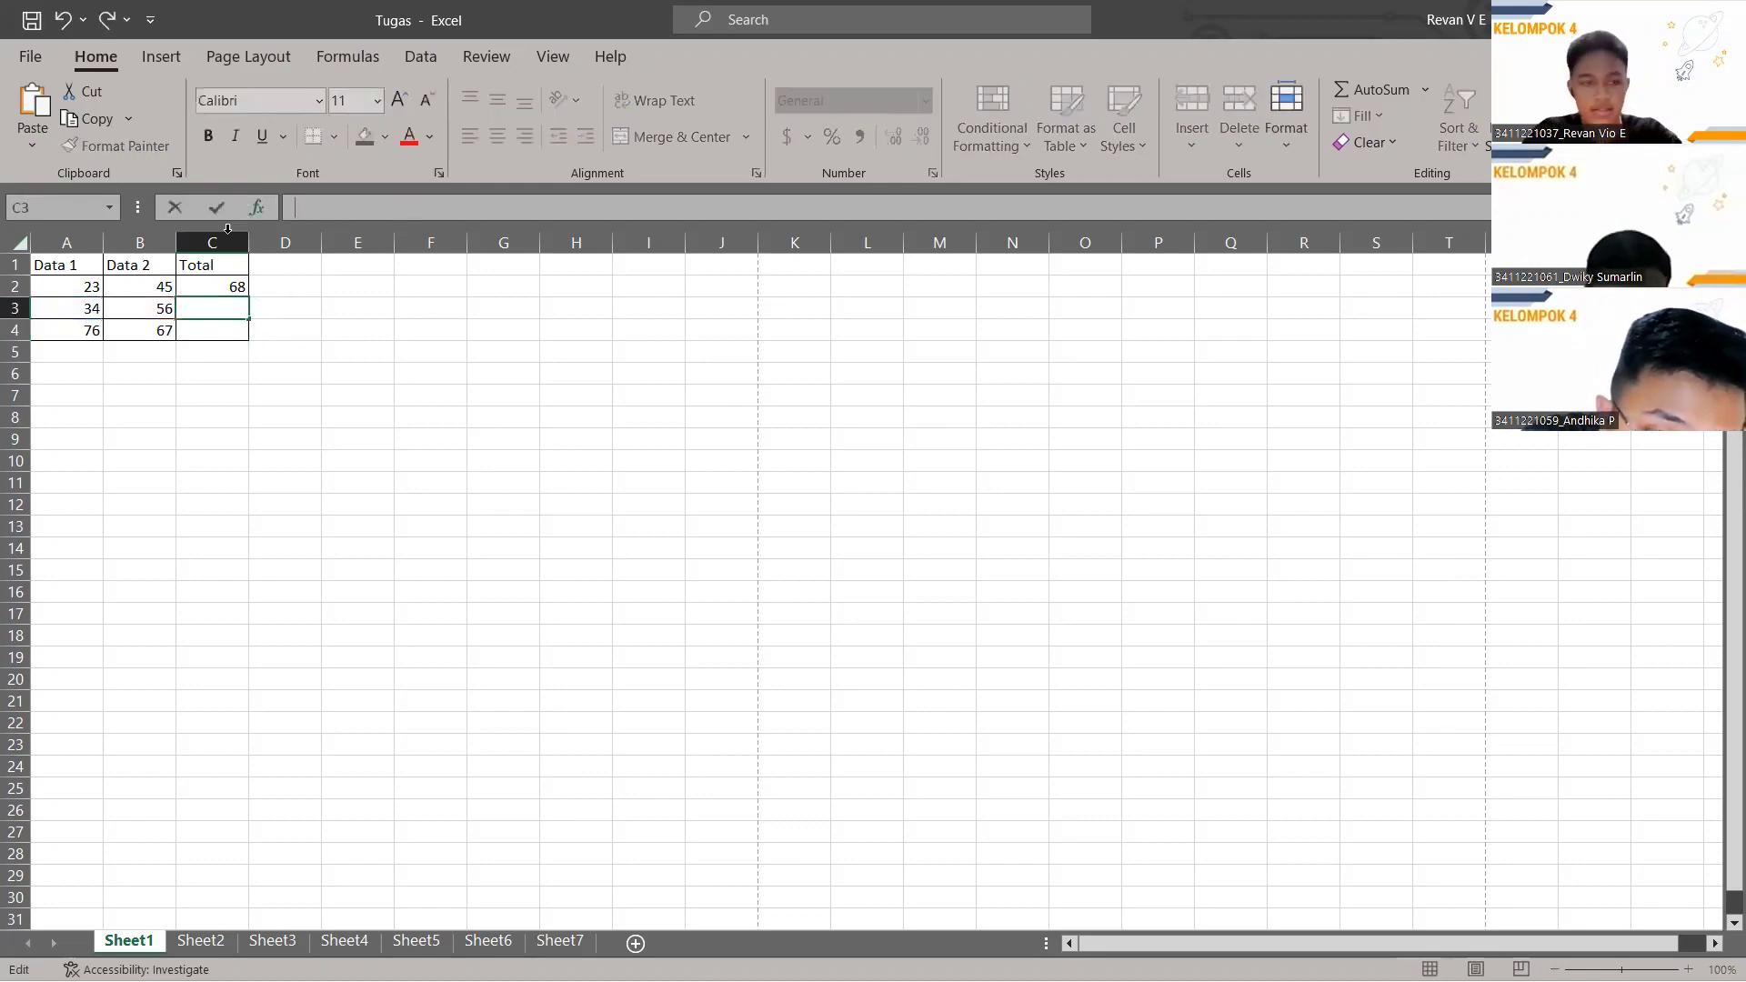
{"action": "left_click", "coordinate": [219, 286]}
Replace C2's formula with =SUM(A2,B2).
{"action": "left_click", "coordinate": [373, 208]}
{"action": "key", "text": "BackSpace"}
{"action": "key", "text": "BackSpace"}
{"action": "key", "text": "BackSpace"}
{"action": "key", "text": "BackSpace"}
{"action": "key", "text": "BackSpace"}
{"action": "key", "text": "BackSpace"}
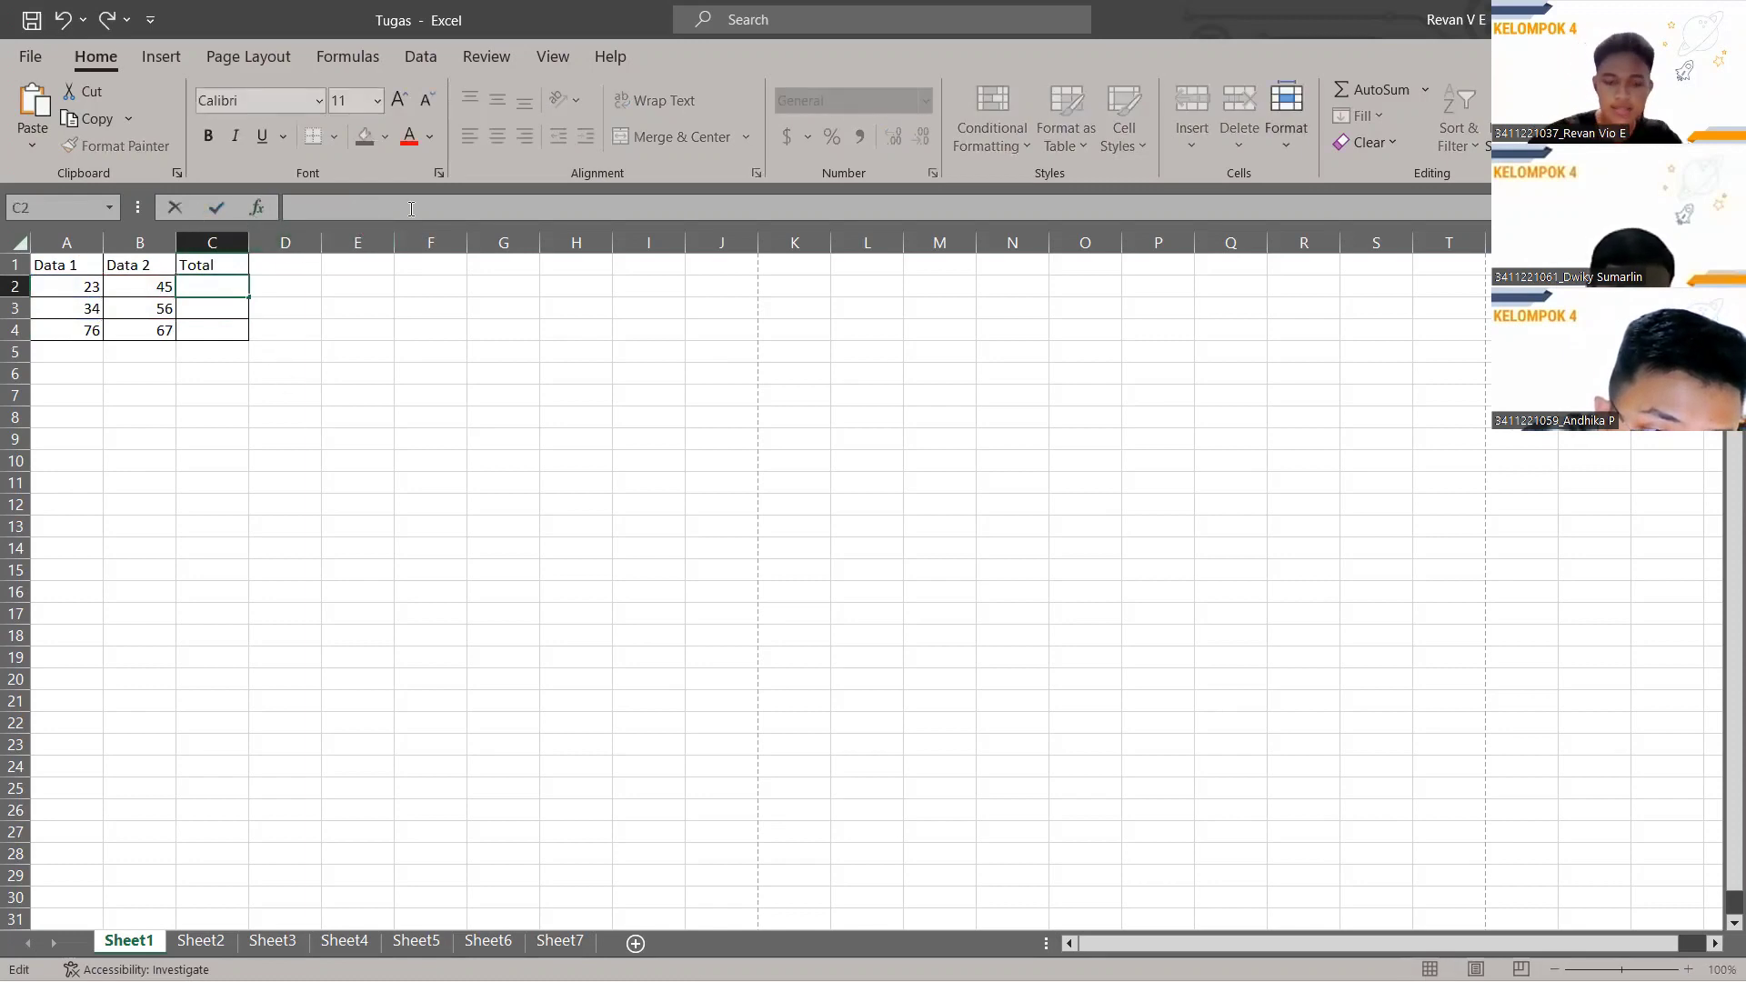
{"action": "type", "text": "=sum"}
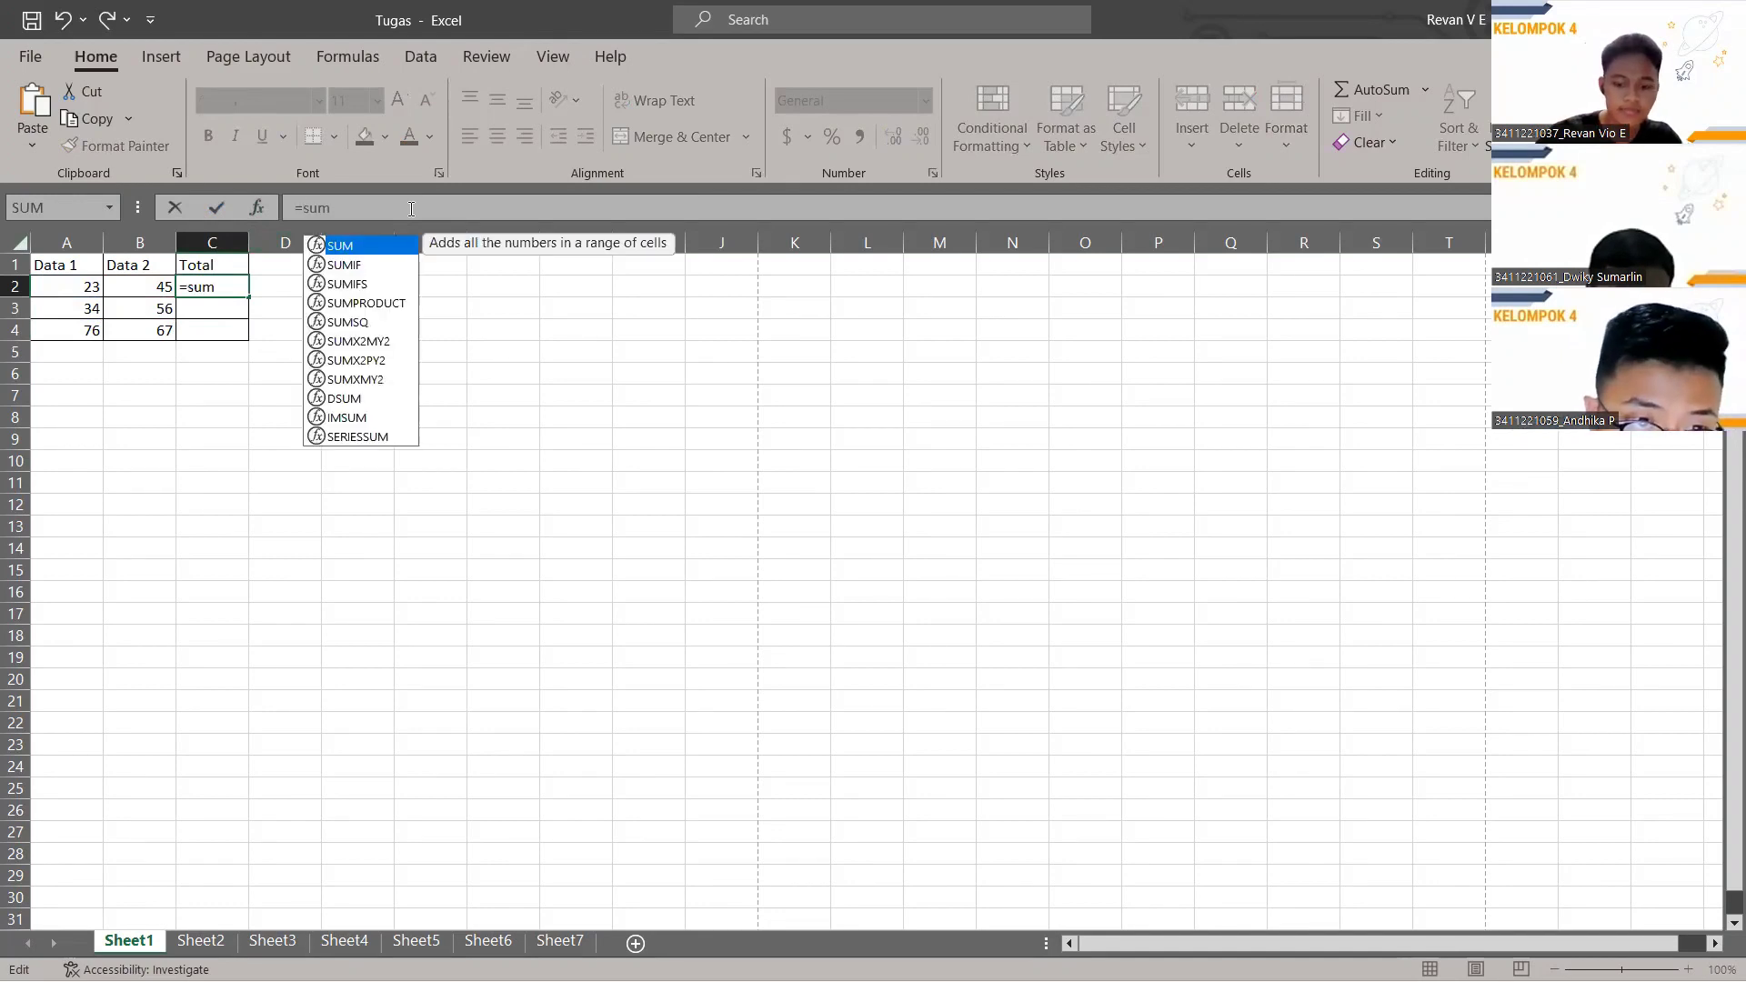
{"action": "type", "text": "("}
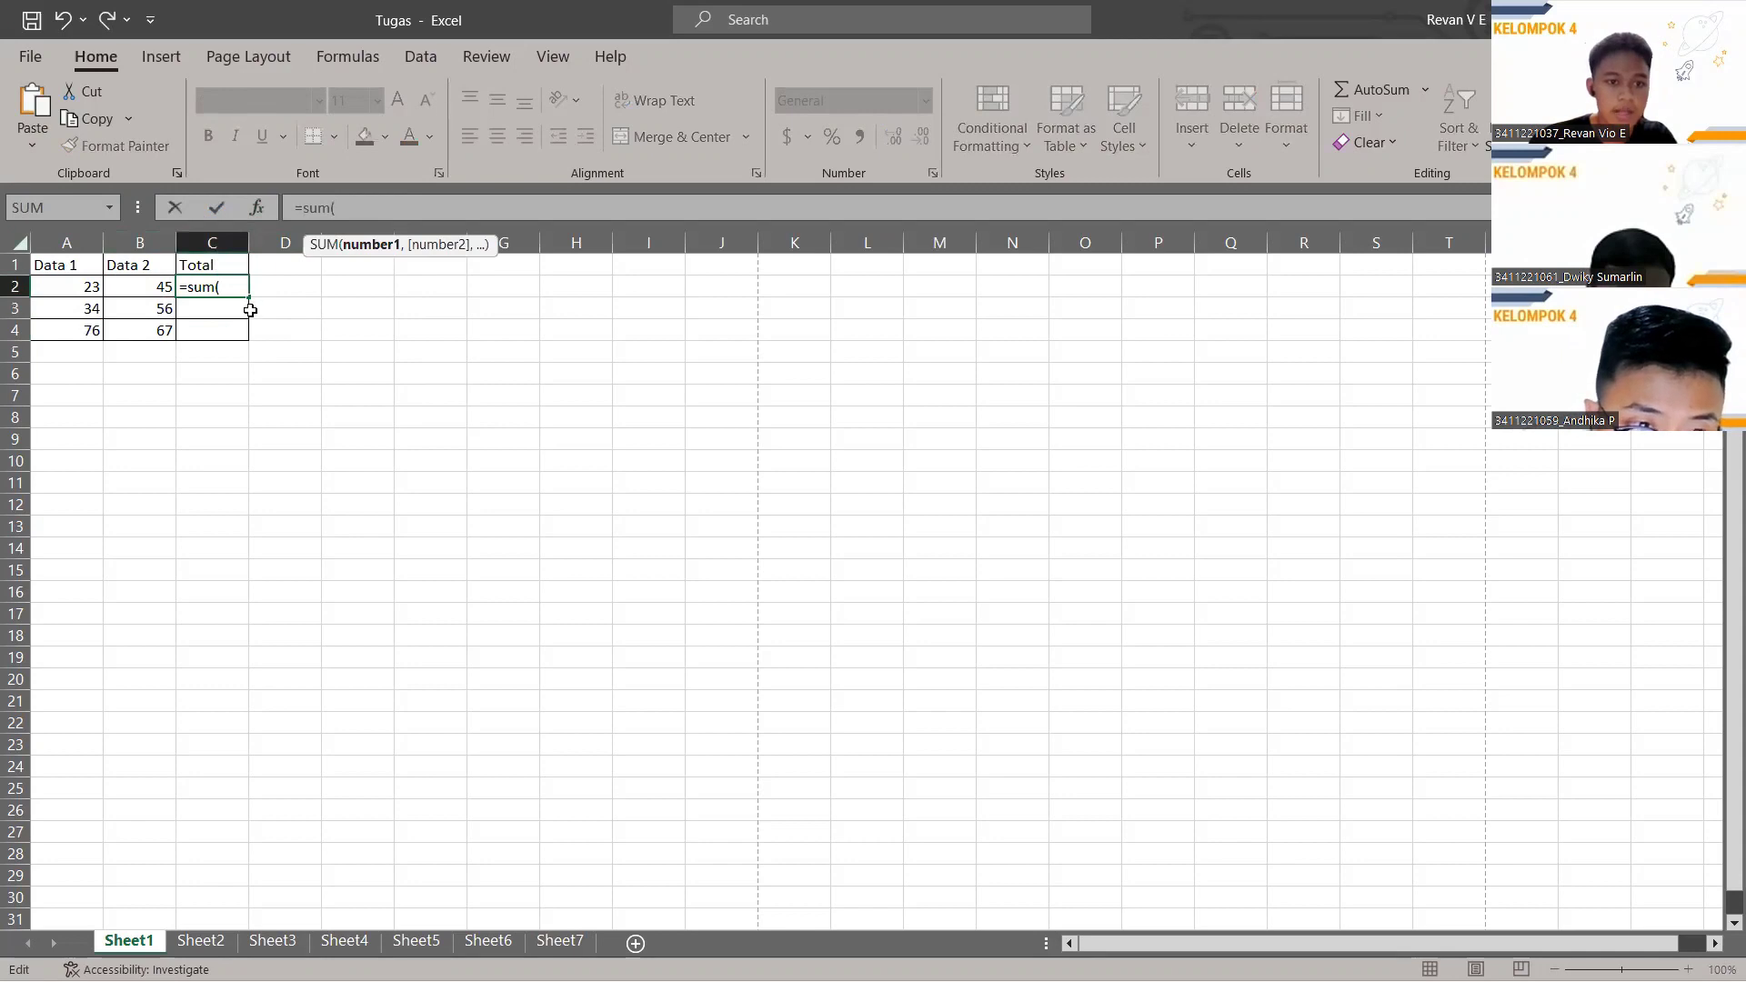
{"action": "left_click", "coordinate": [68, 288]}
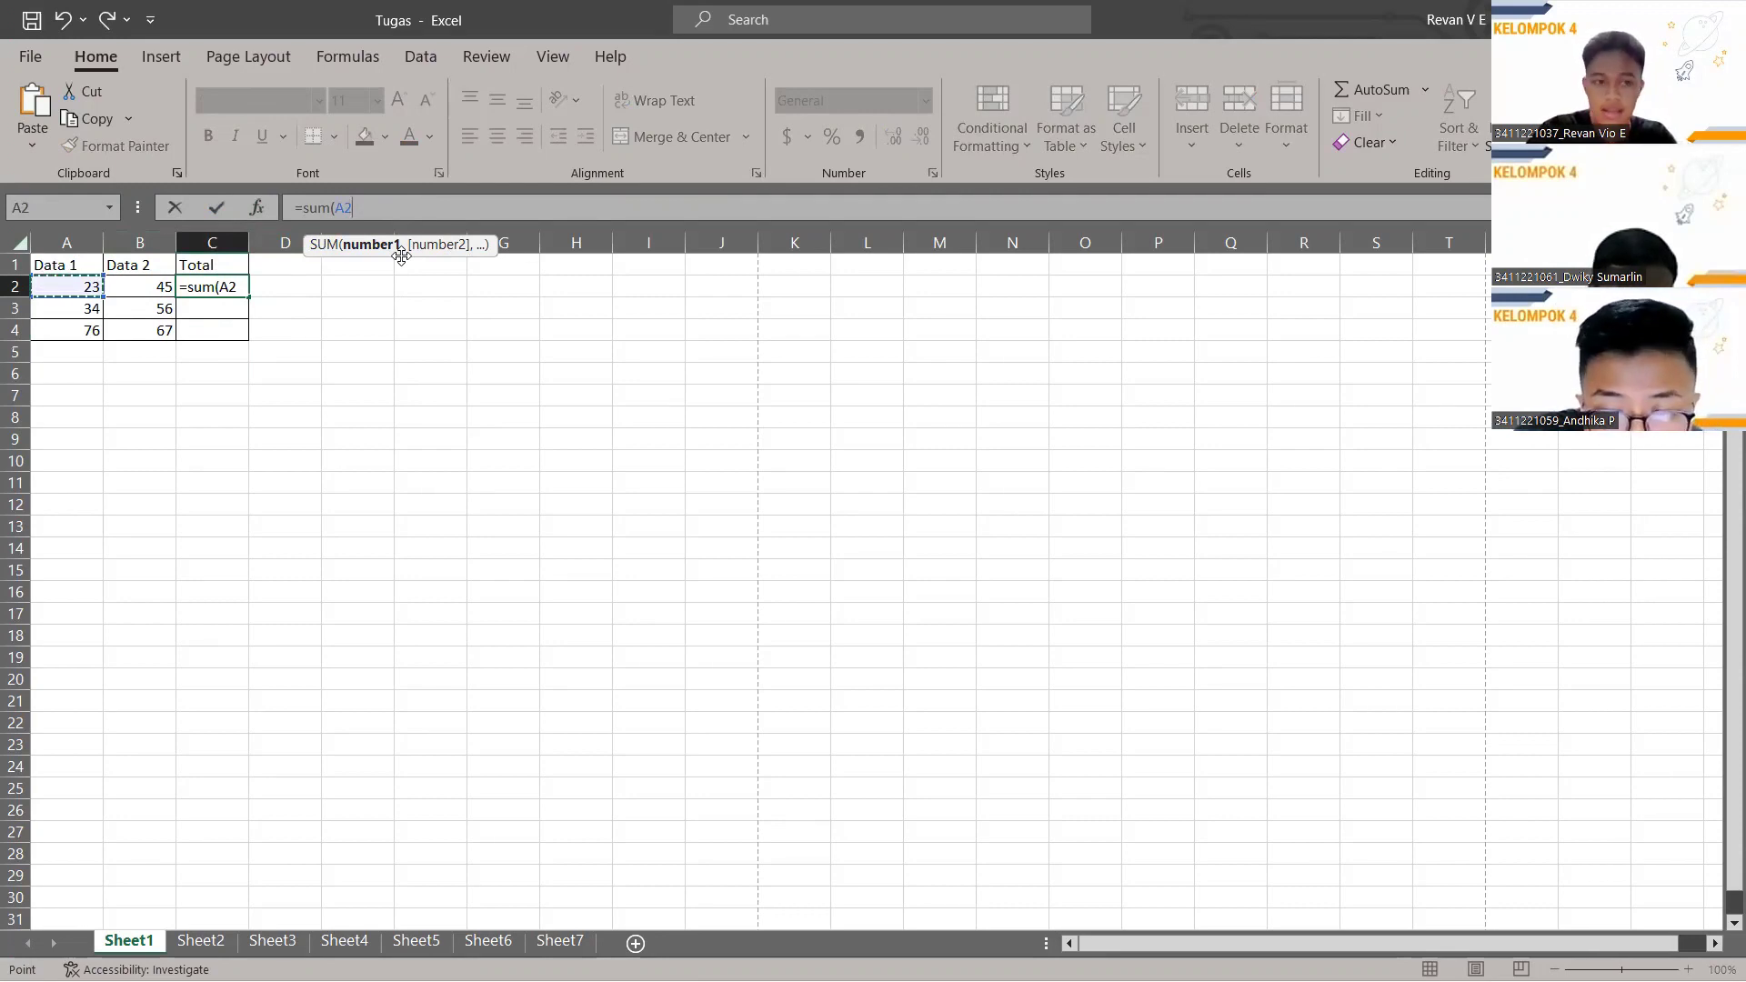
{"action": "type", "text": ","}
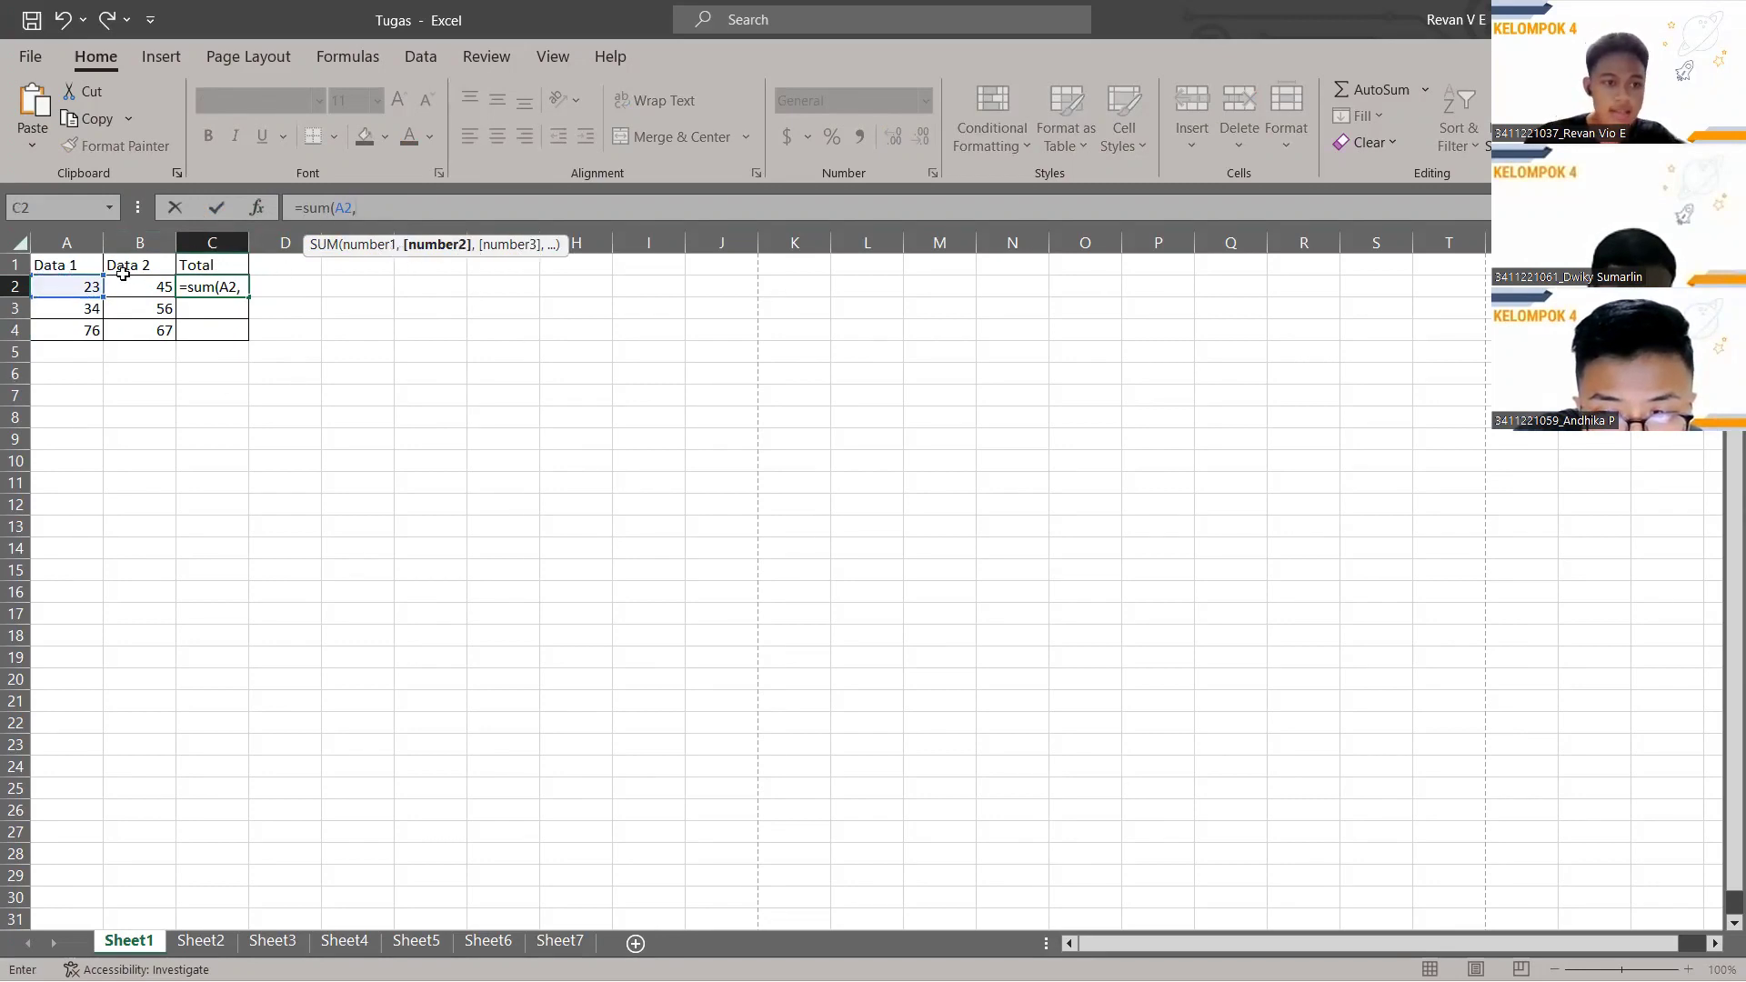
{"action": "left_click", "coordinate": [159, 288]}
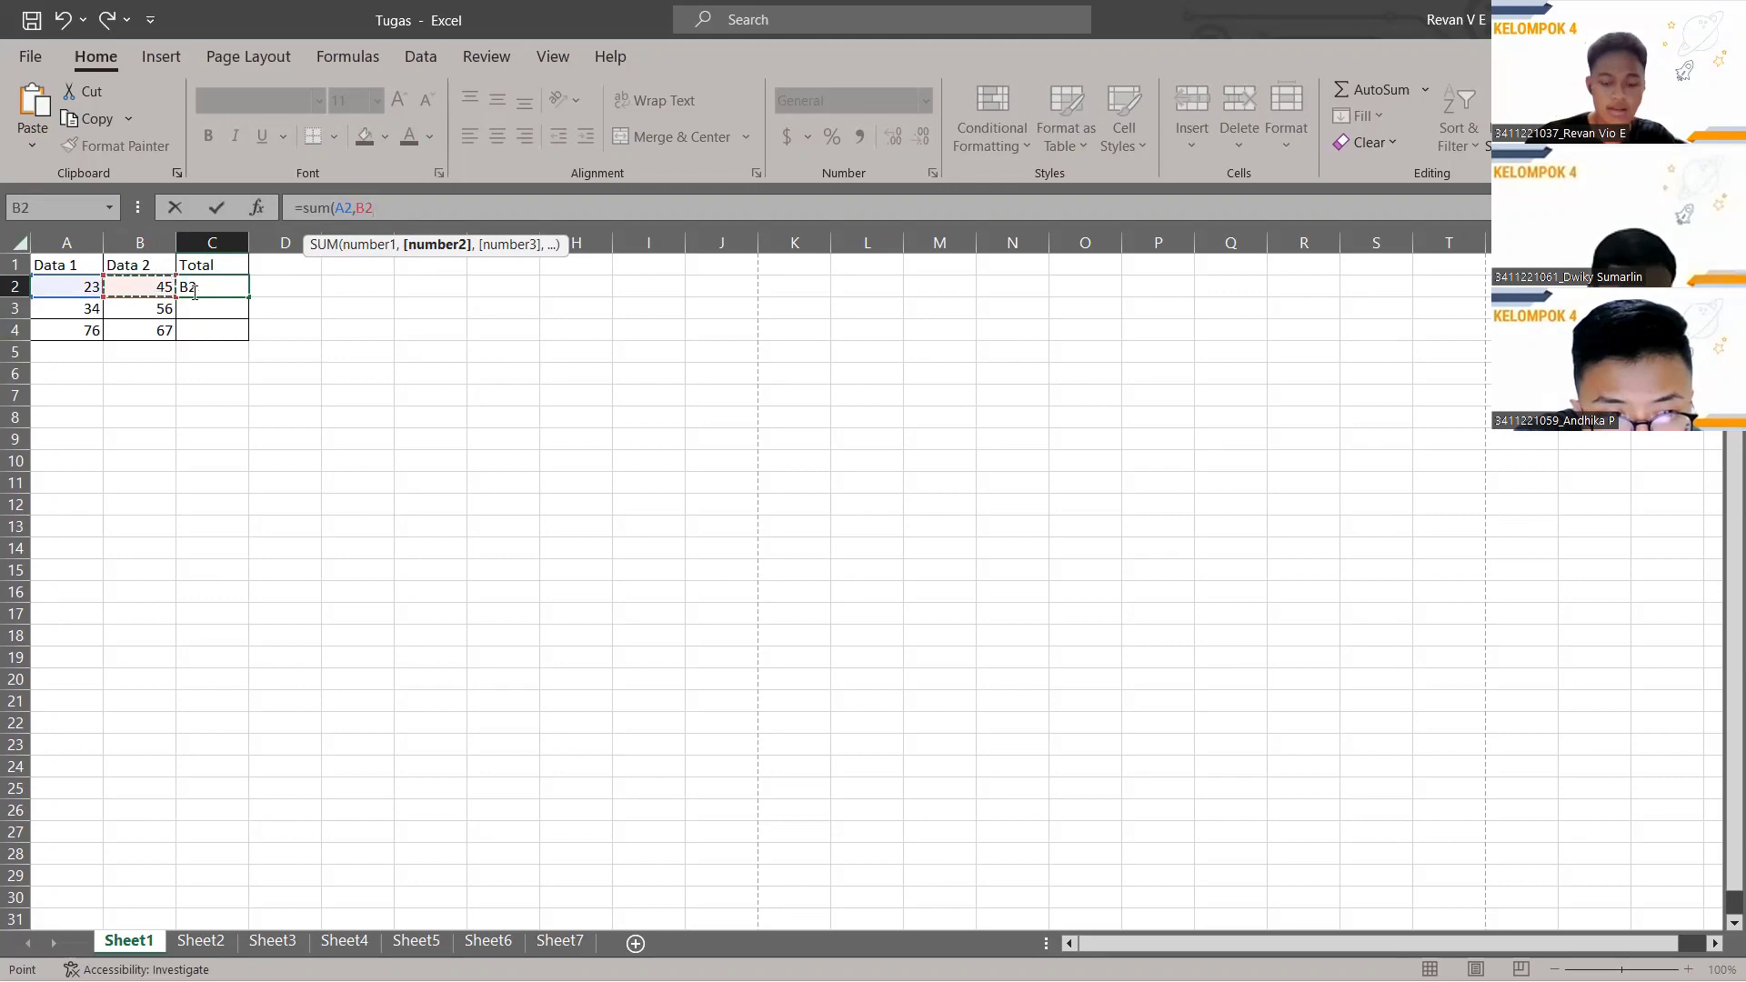
{"action": "key", "text": "Return"}
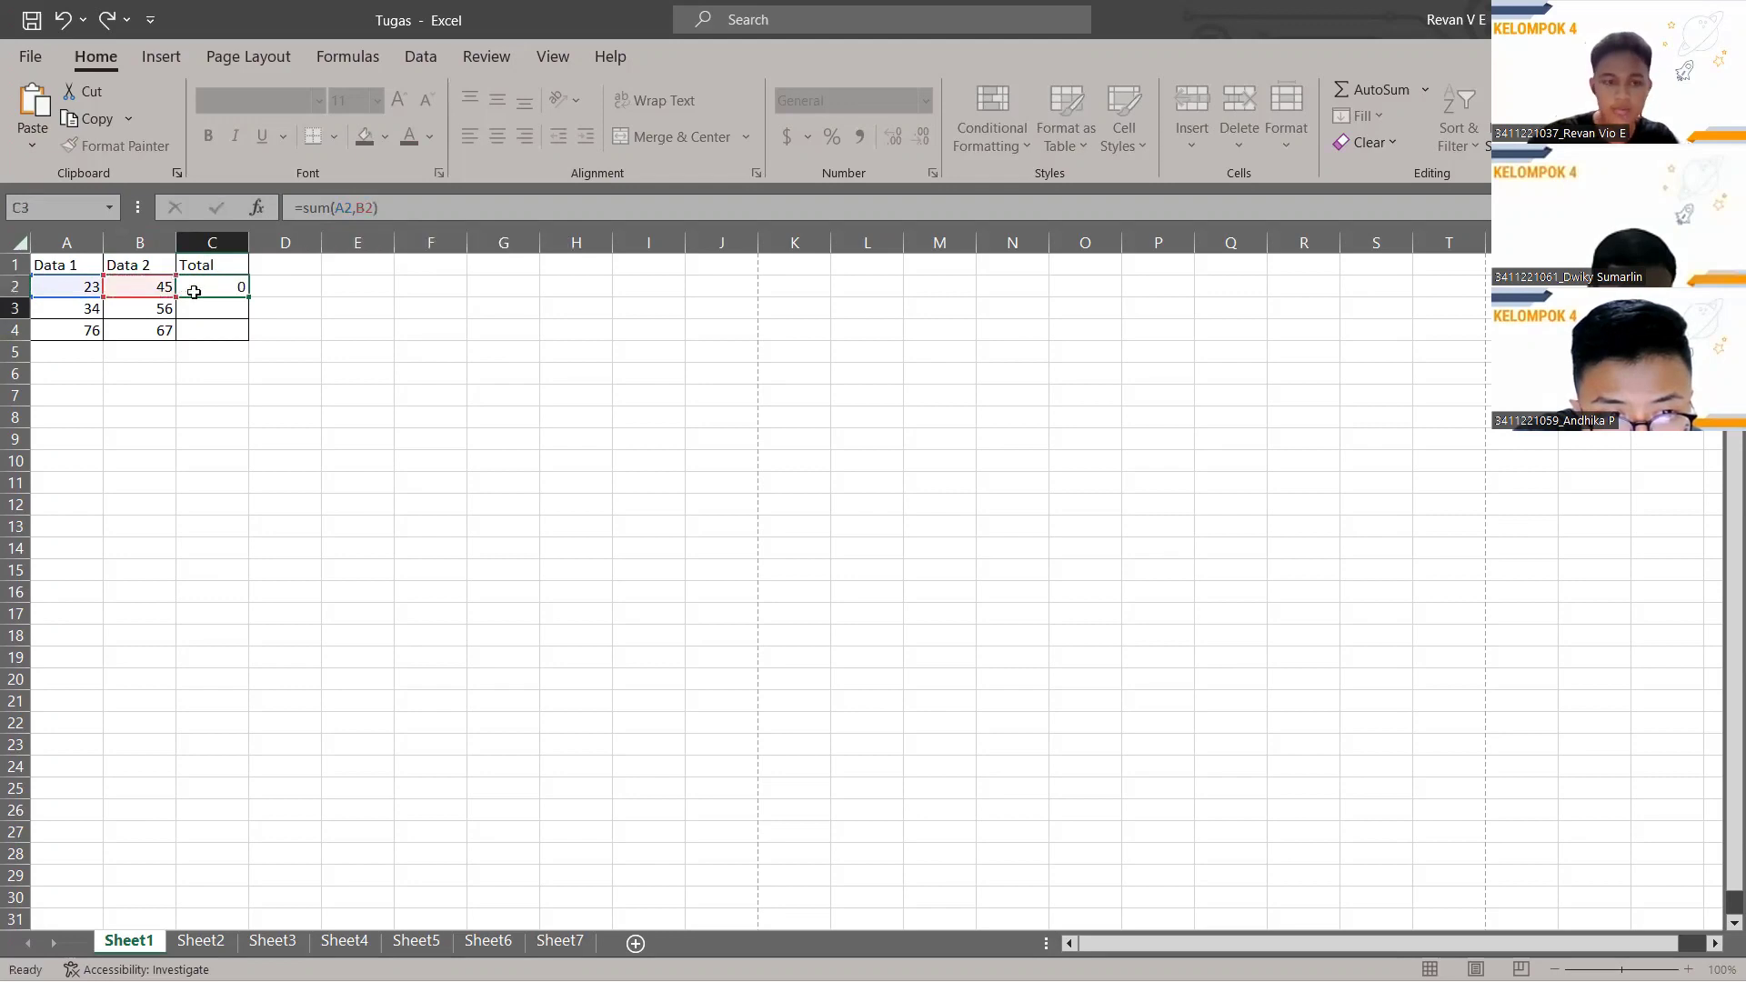
Fill the SUM formula down to C4 (68, 90, 143) and switch to Sheet2.
{"action": "left_click", "coordinate": [245, 293]}
{"action": "left_click_drag", "start_coordinate": [249, 298], "coordinate": [249, 343]}
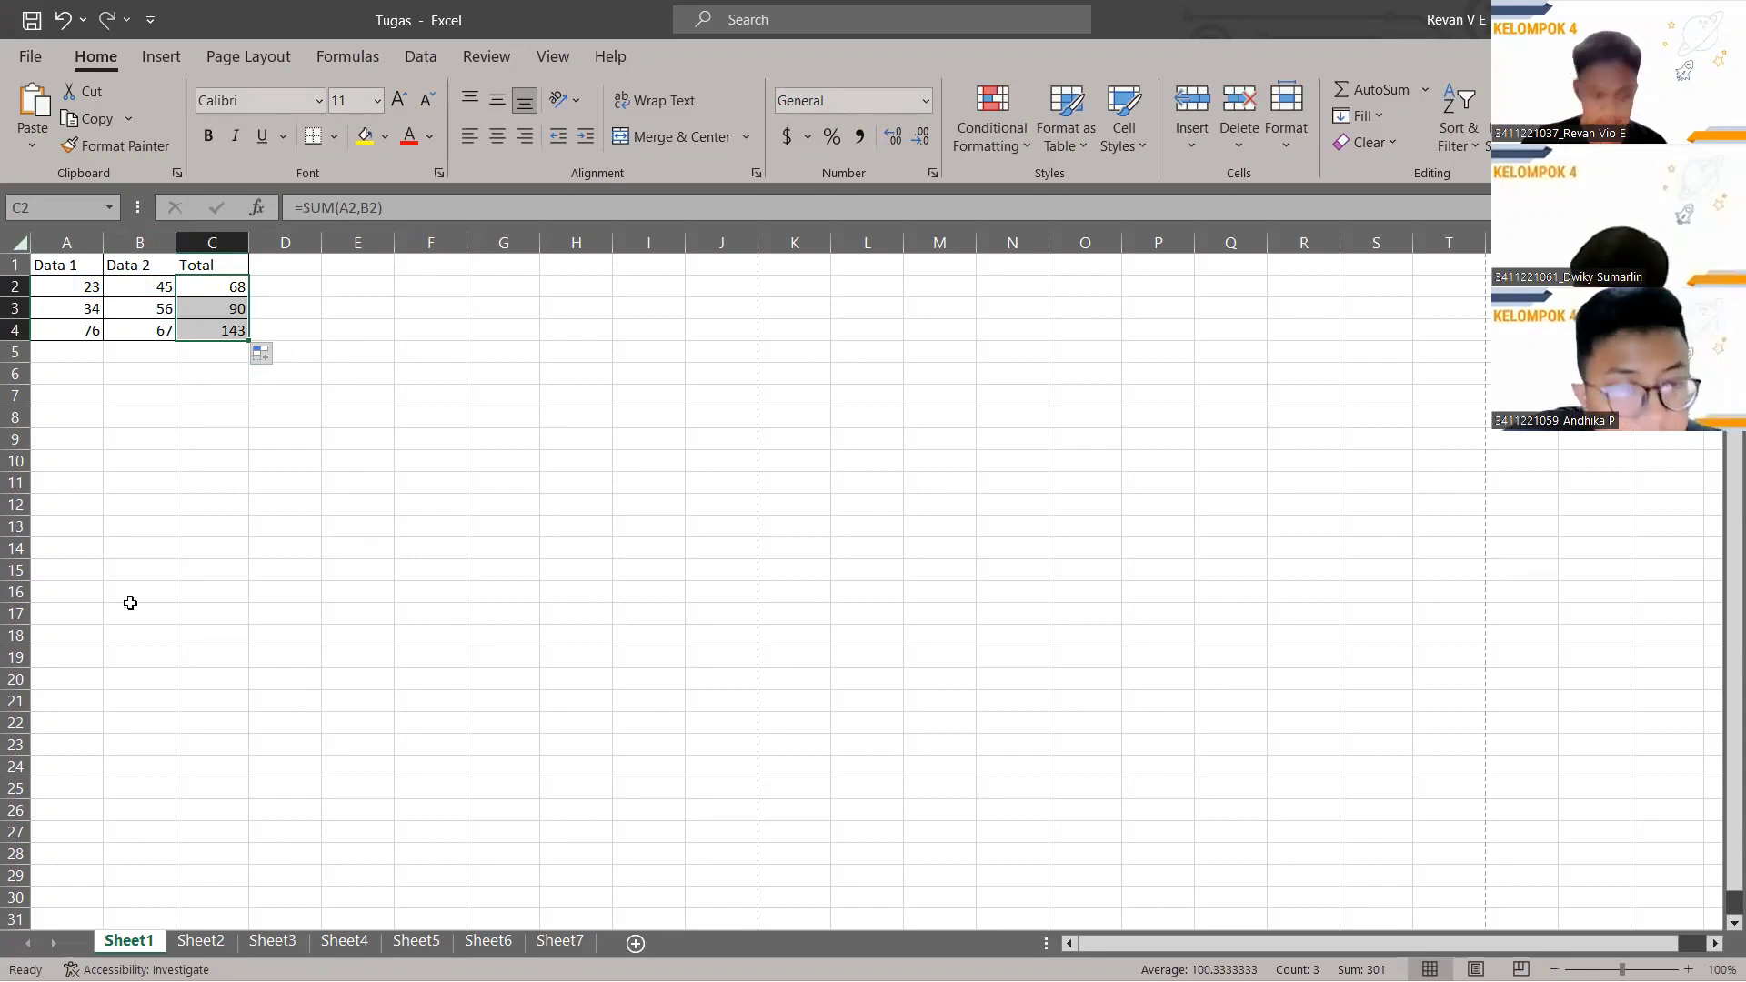
{"action": "left_click", "coordinate": [202, 942]}
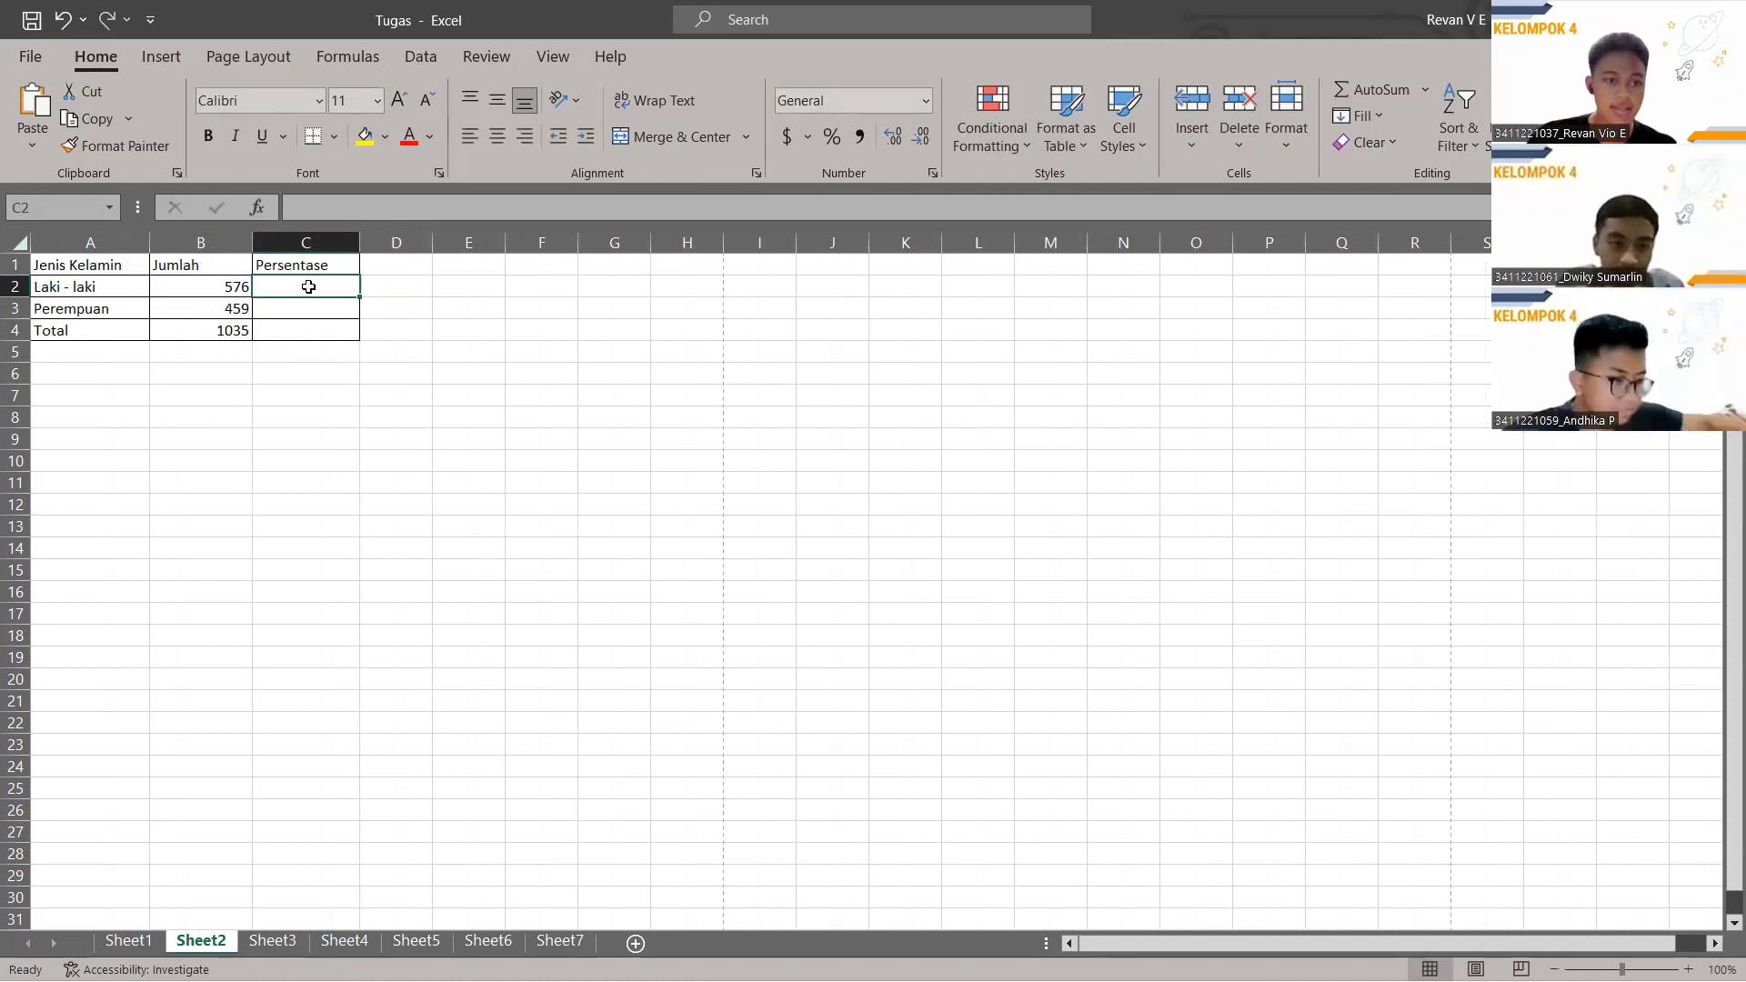
Enter =B2/B4 in C2 for the Laki-laki share of the total.
{"action": "left_click", "coordinate": [338, 207]}
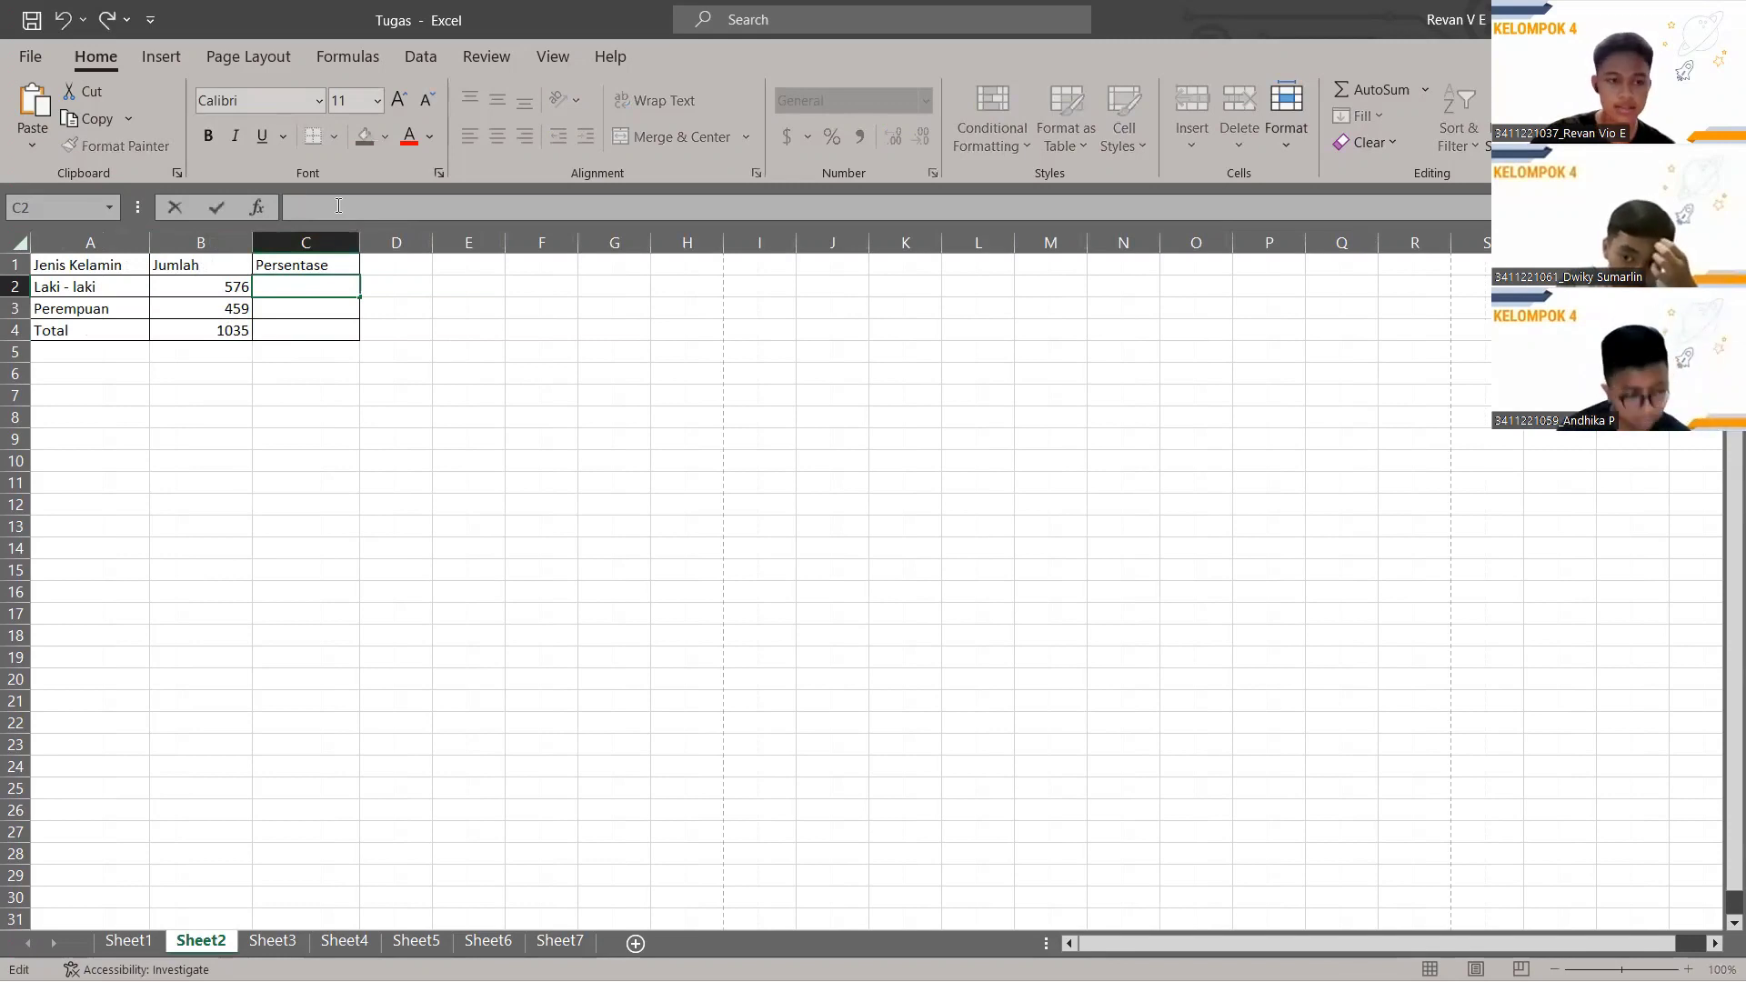
{"action": "type", "text": "="}
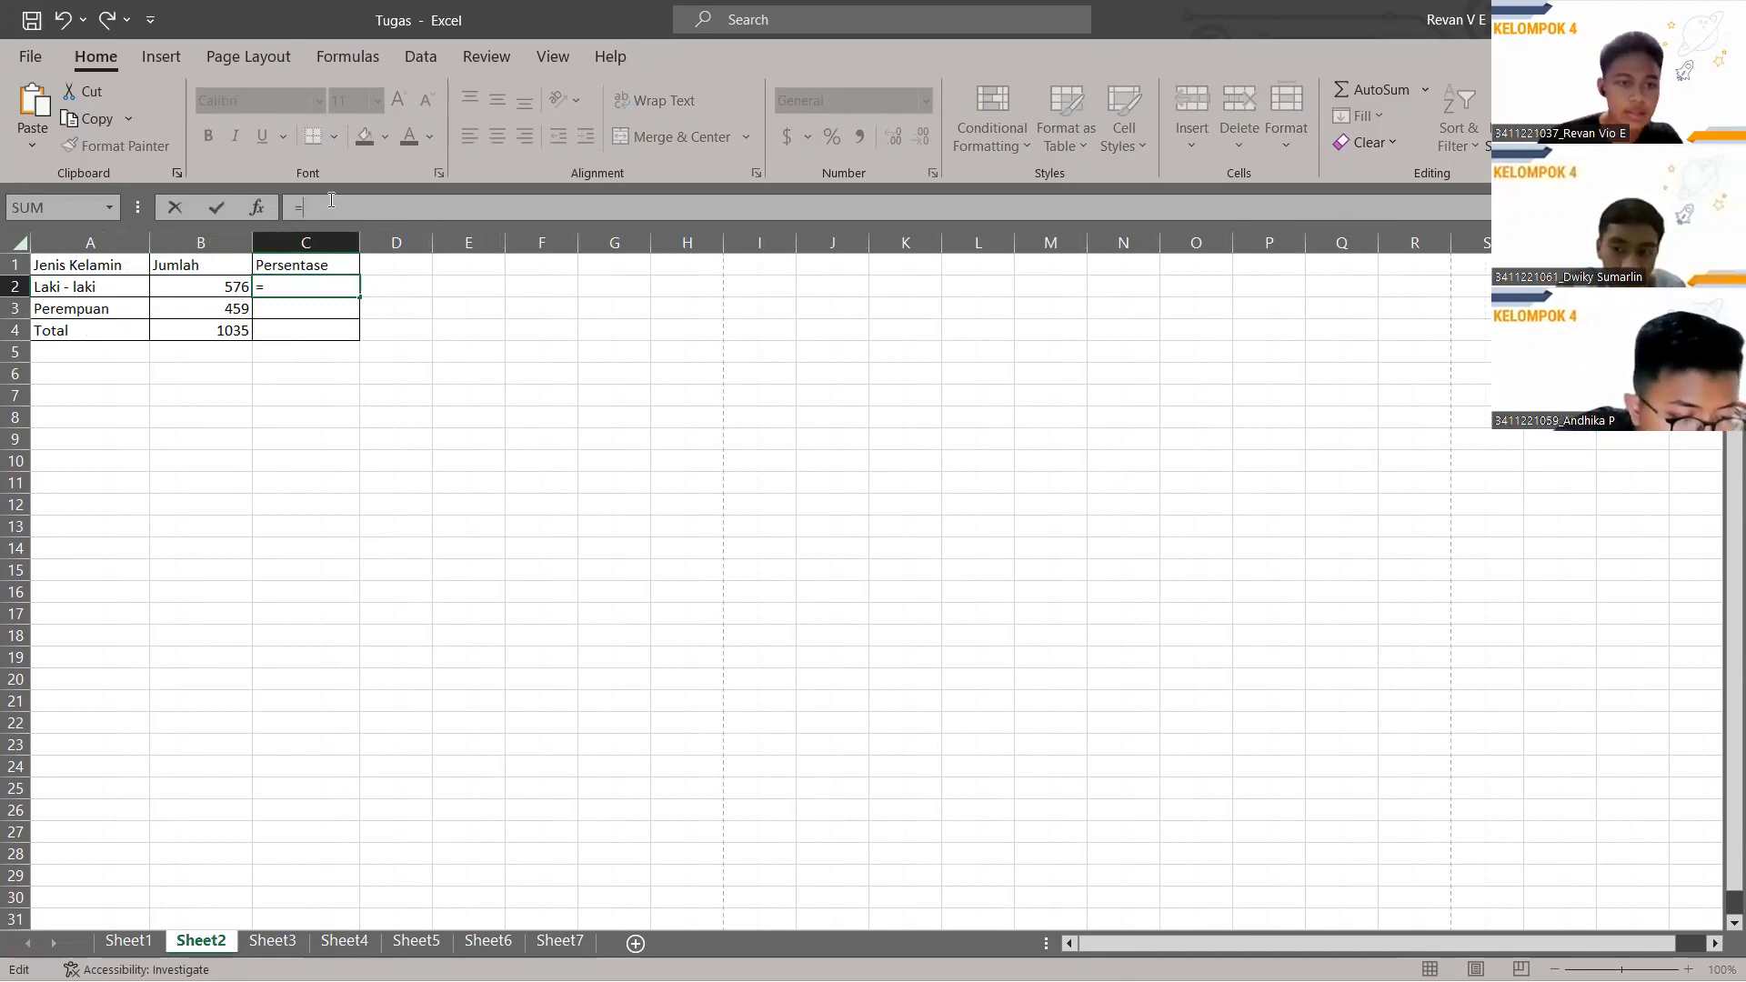
{"action": "left_click", "coordinate": [224, 286]}
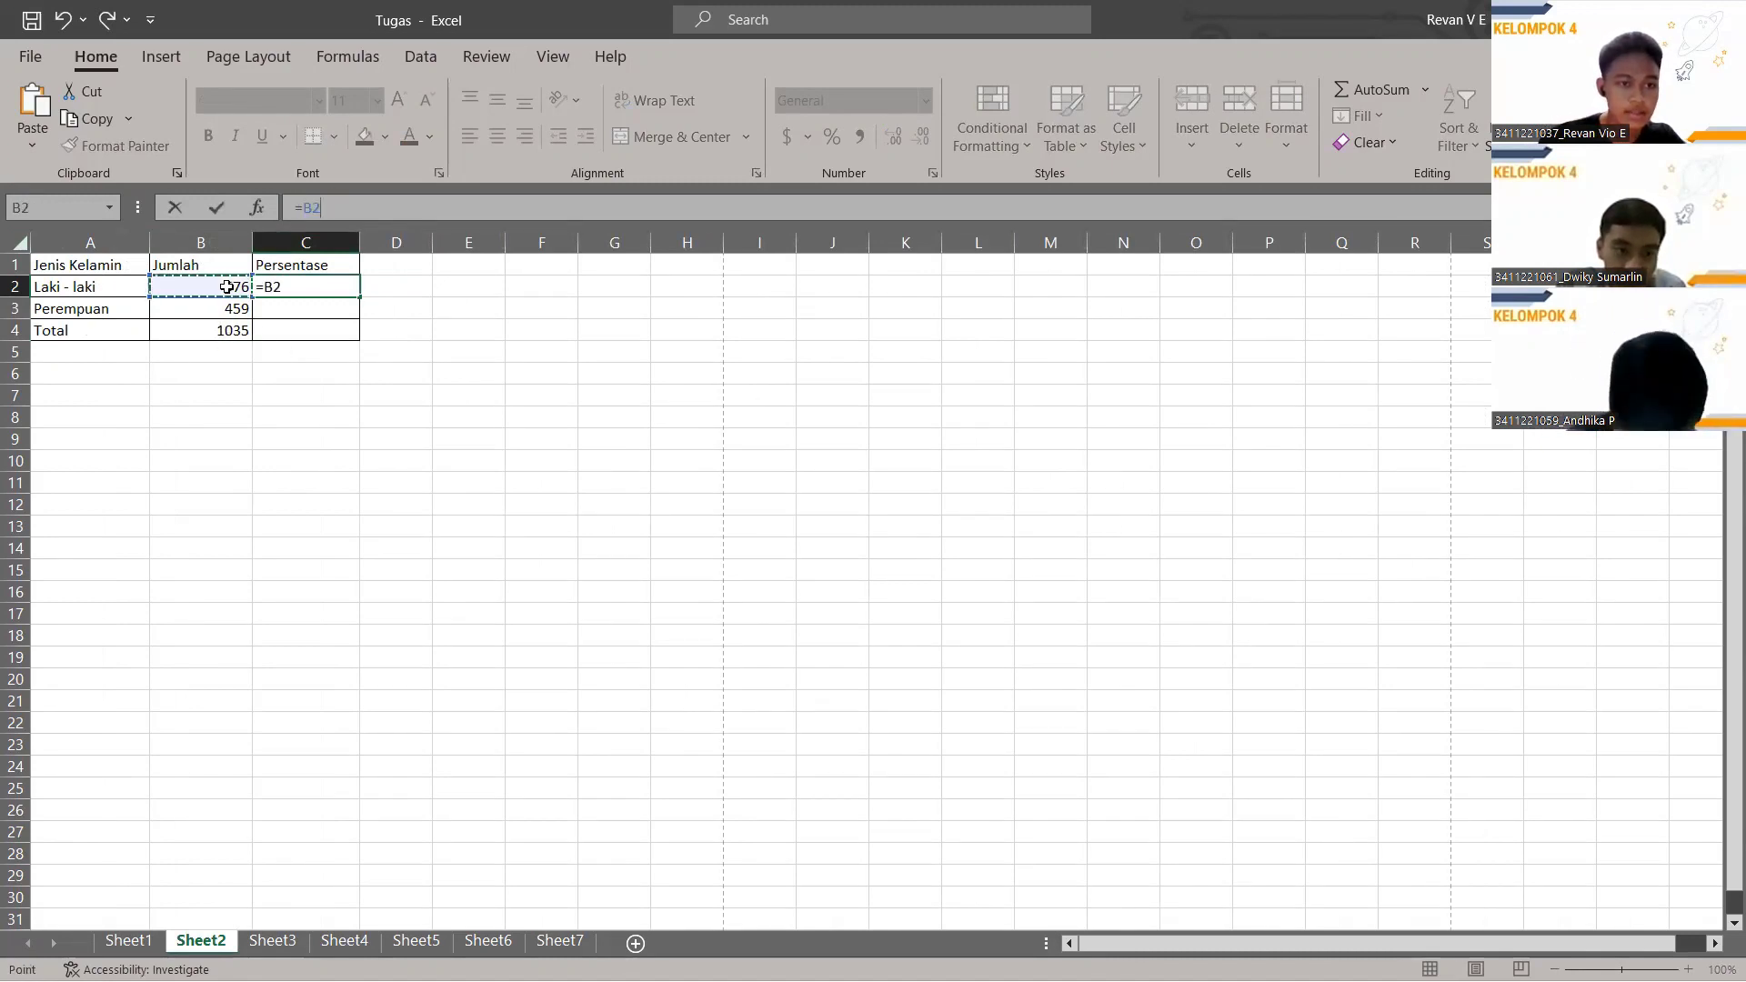
{"action": "left_click", "coordinate": [170, 287]}
{"action": "left_click", "coordinate": [225, 293]}
{"action": "type", "text": "/"}
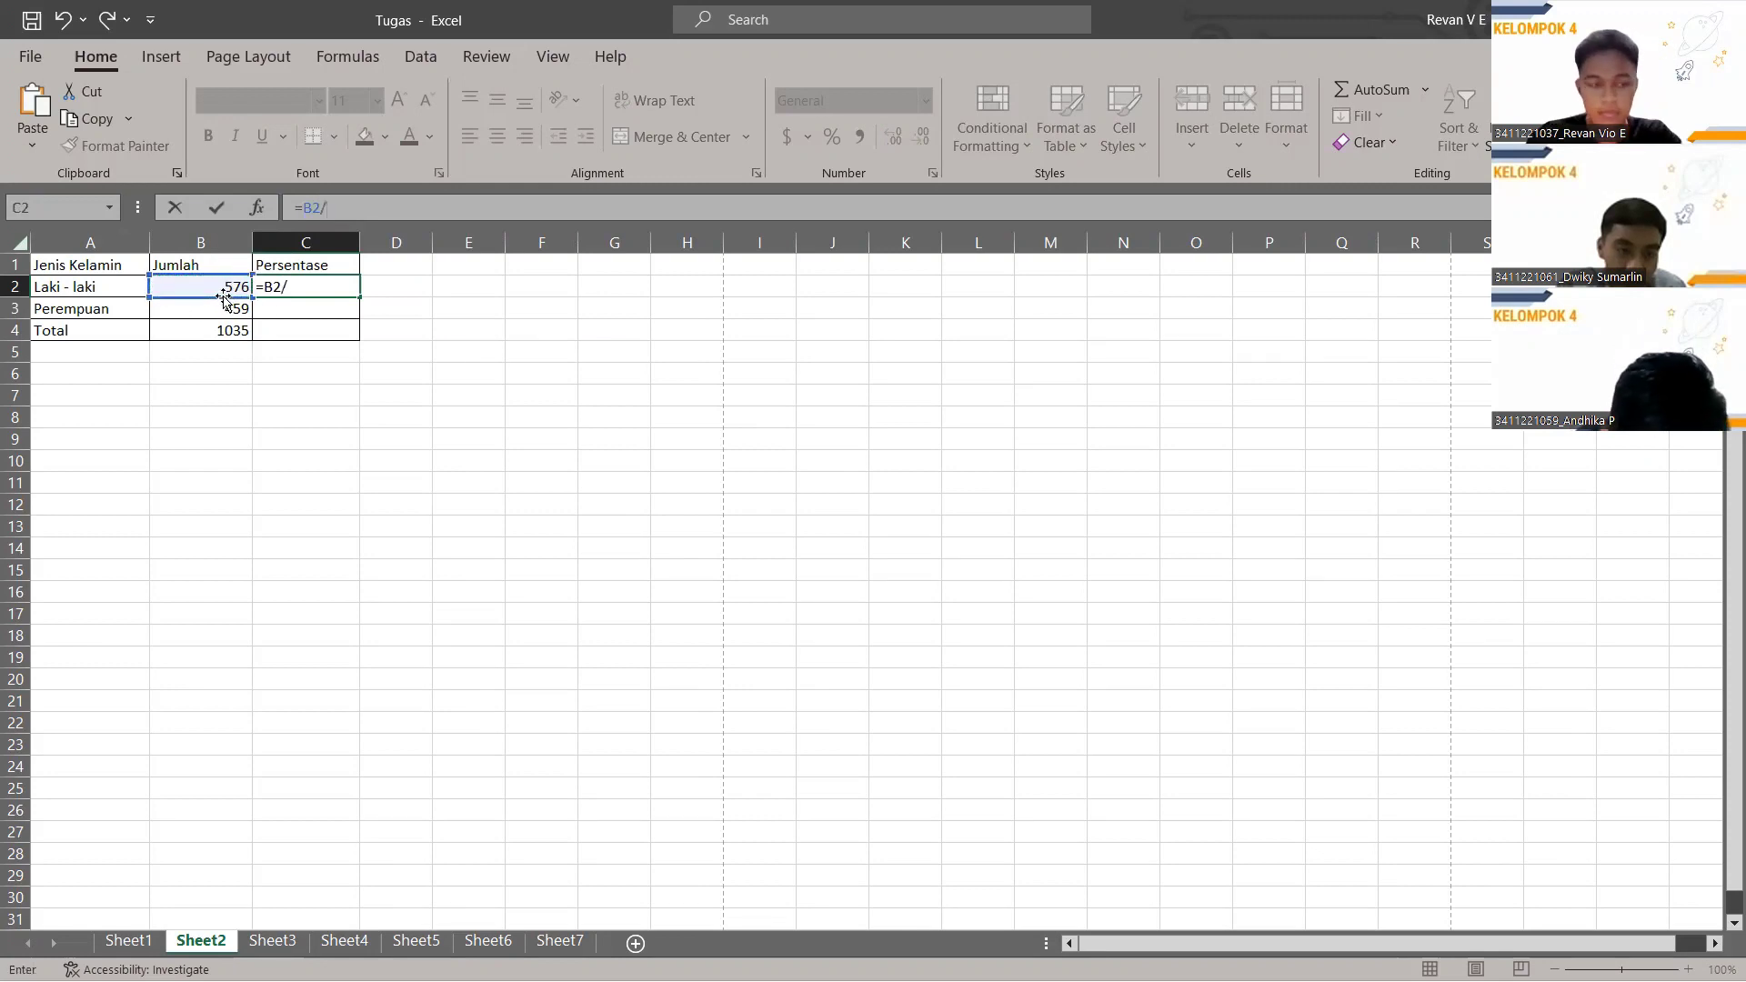
{"action": "left_click", "coordinate": [208, 332]}
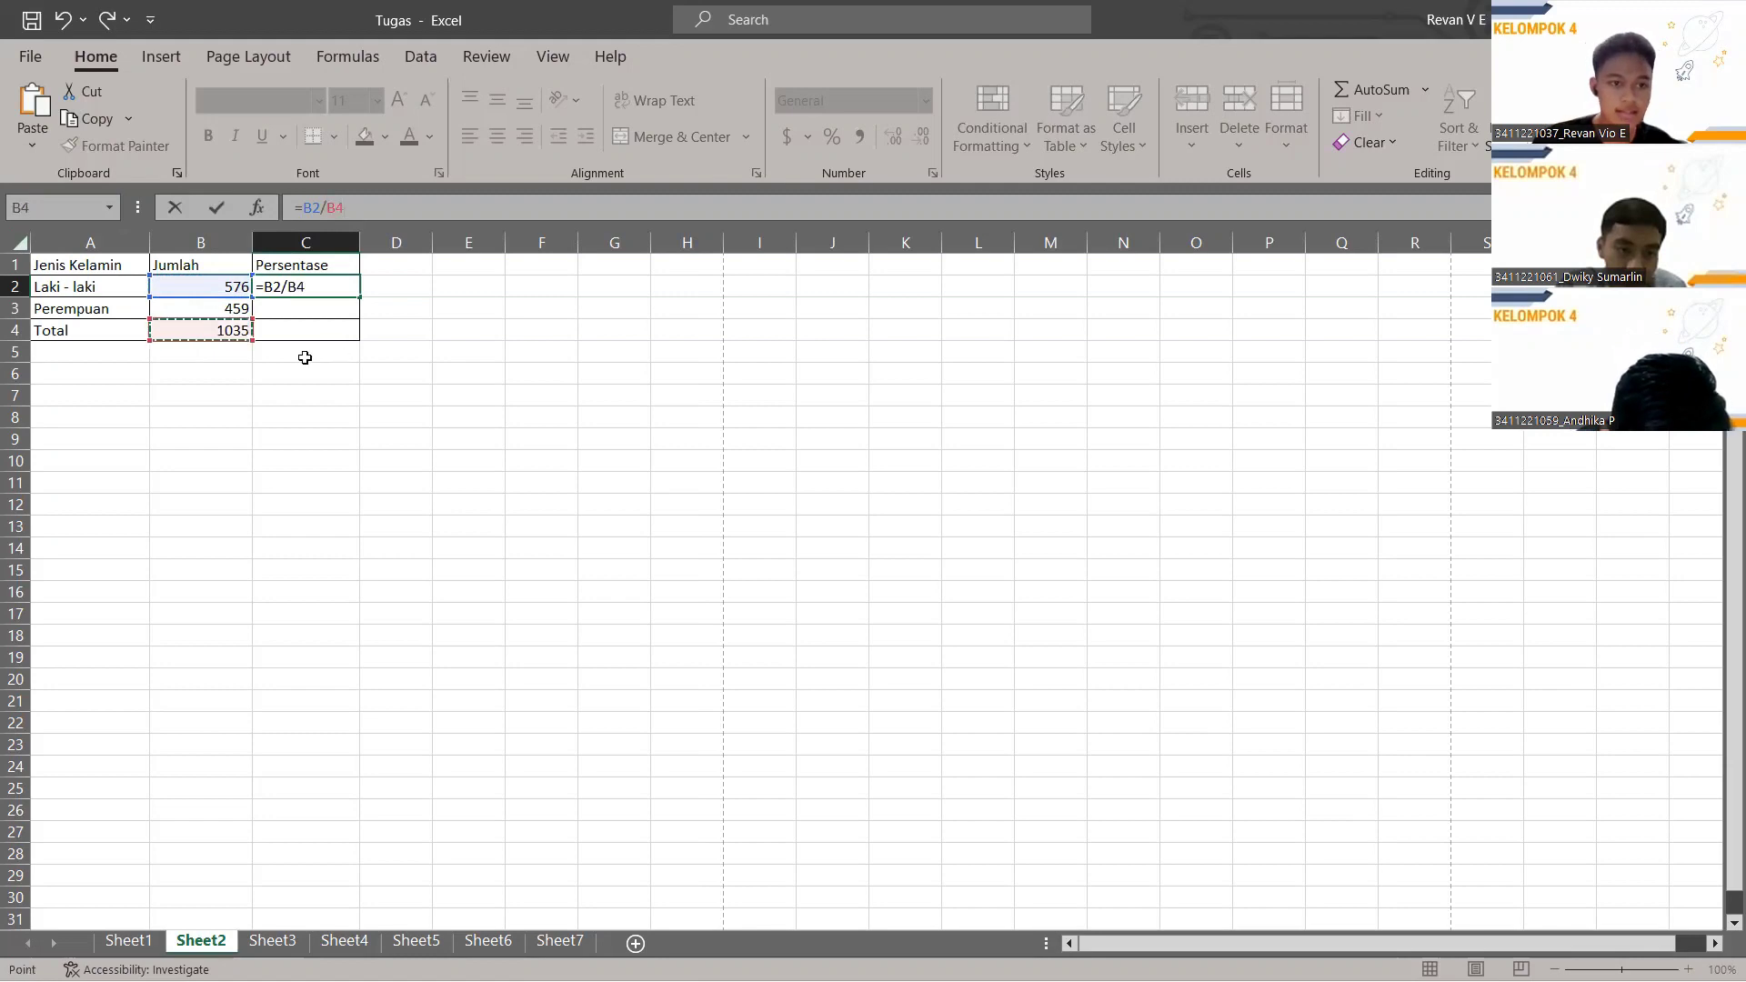
{"action": "key", "text": "Return"}
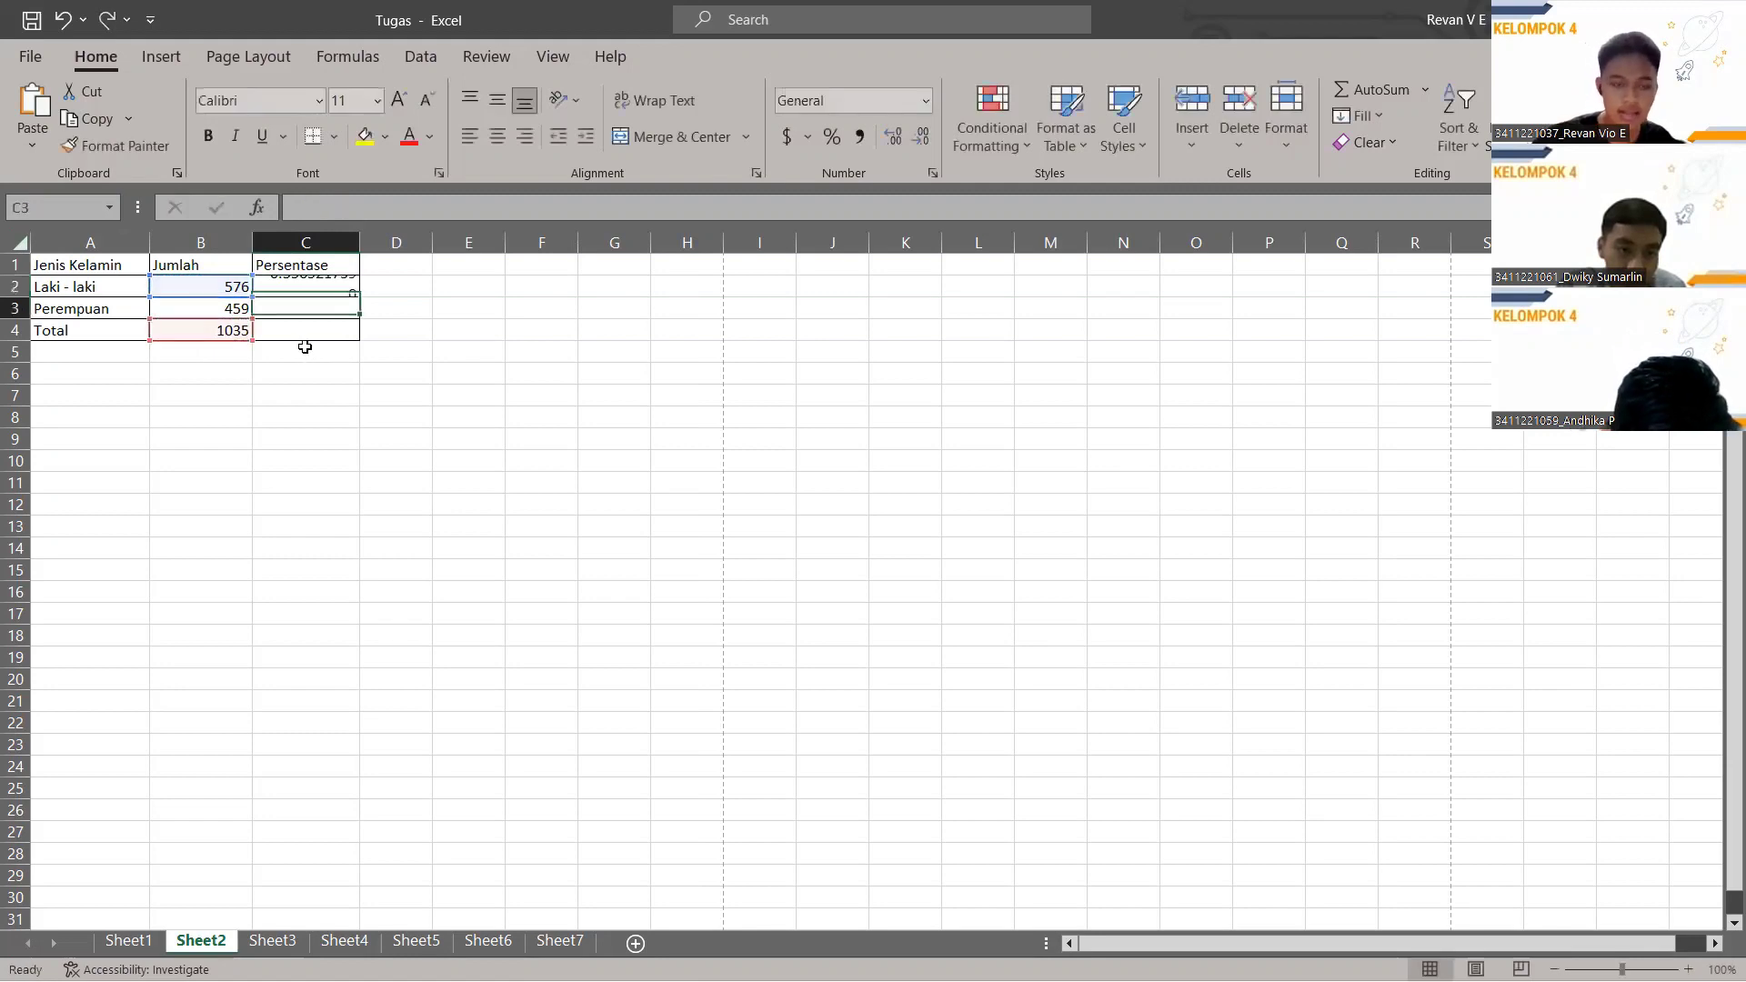
{"action": "left_click", "coordinate": [323, 287]}
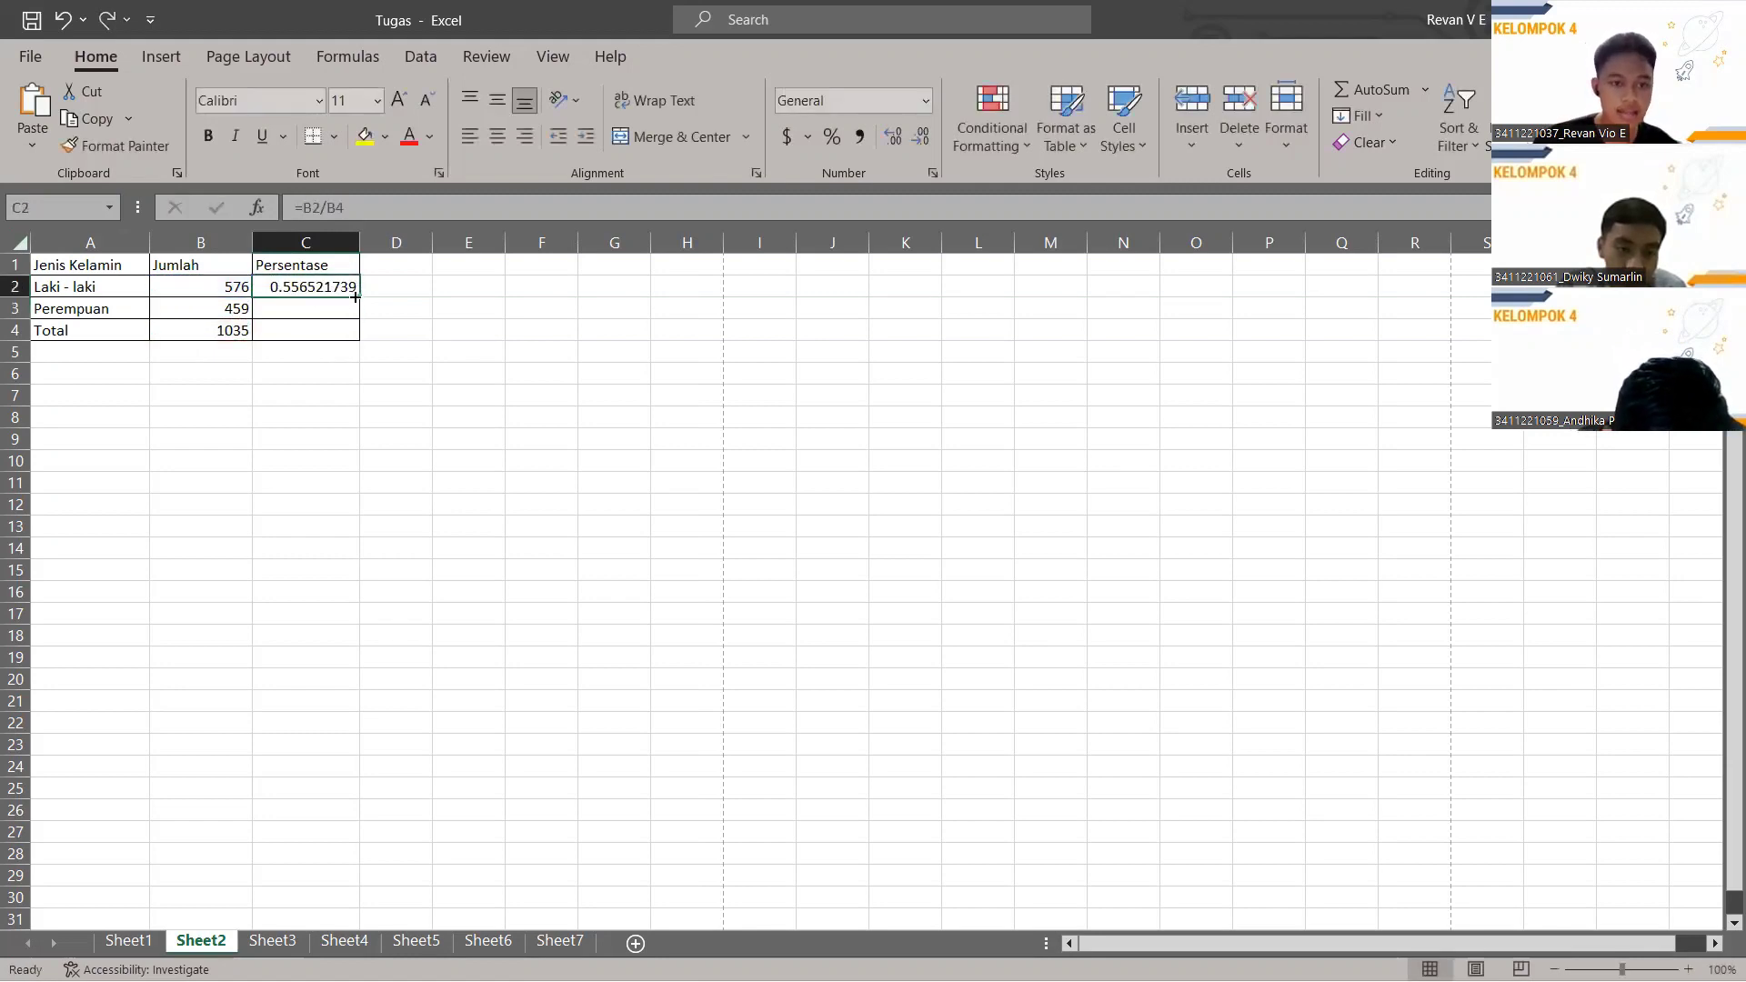
Enter =B3/B4 in C3 for the Perempuan share of the total.
{"action": "left_click", "coordinate": [318, 310]}
{"action": "left_click", "coordinate": [362, 209]}
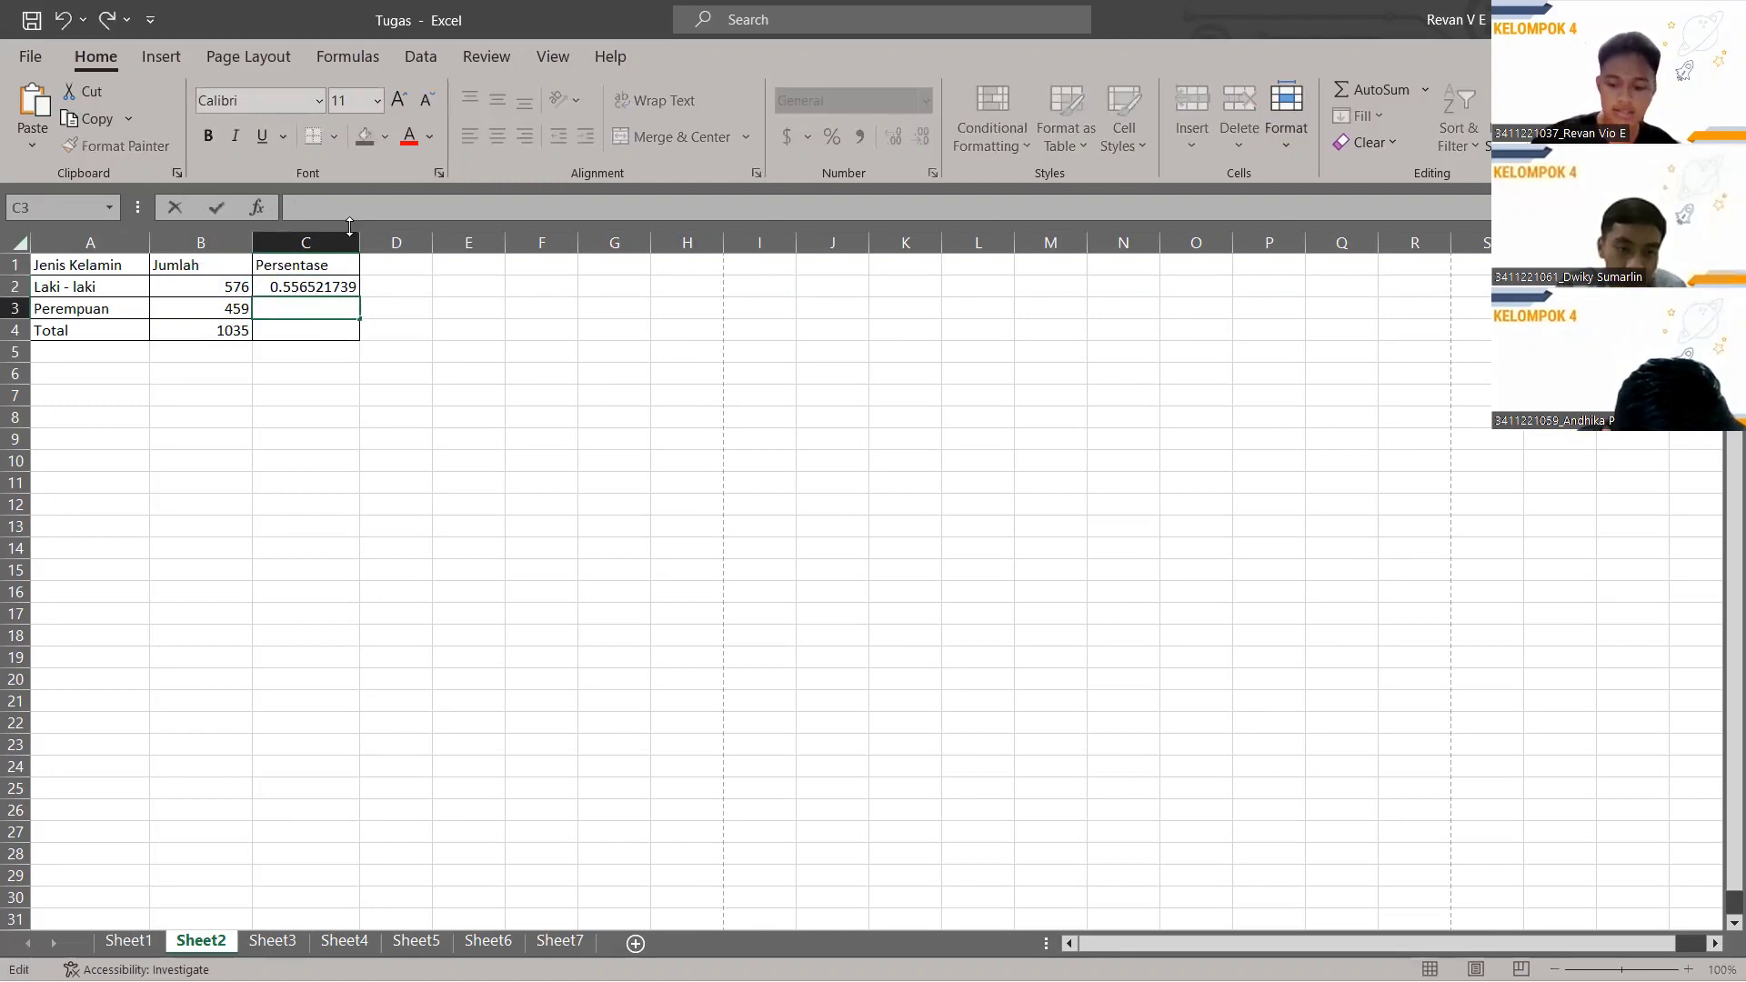
{"action": "type", "text": "="}
{"action": "left_click", "coordinate": [226, 309]}
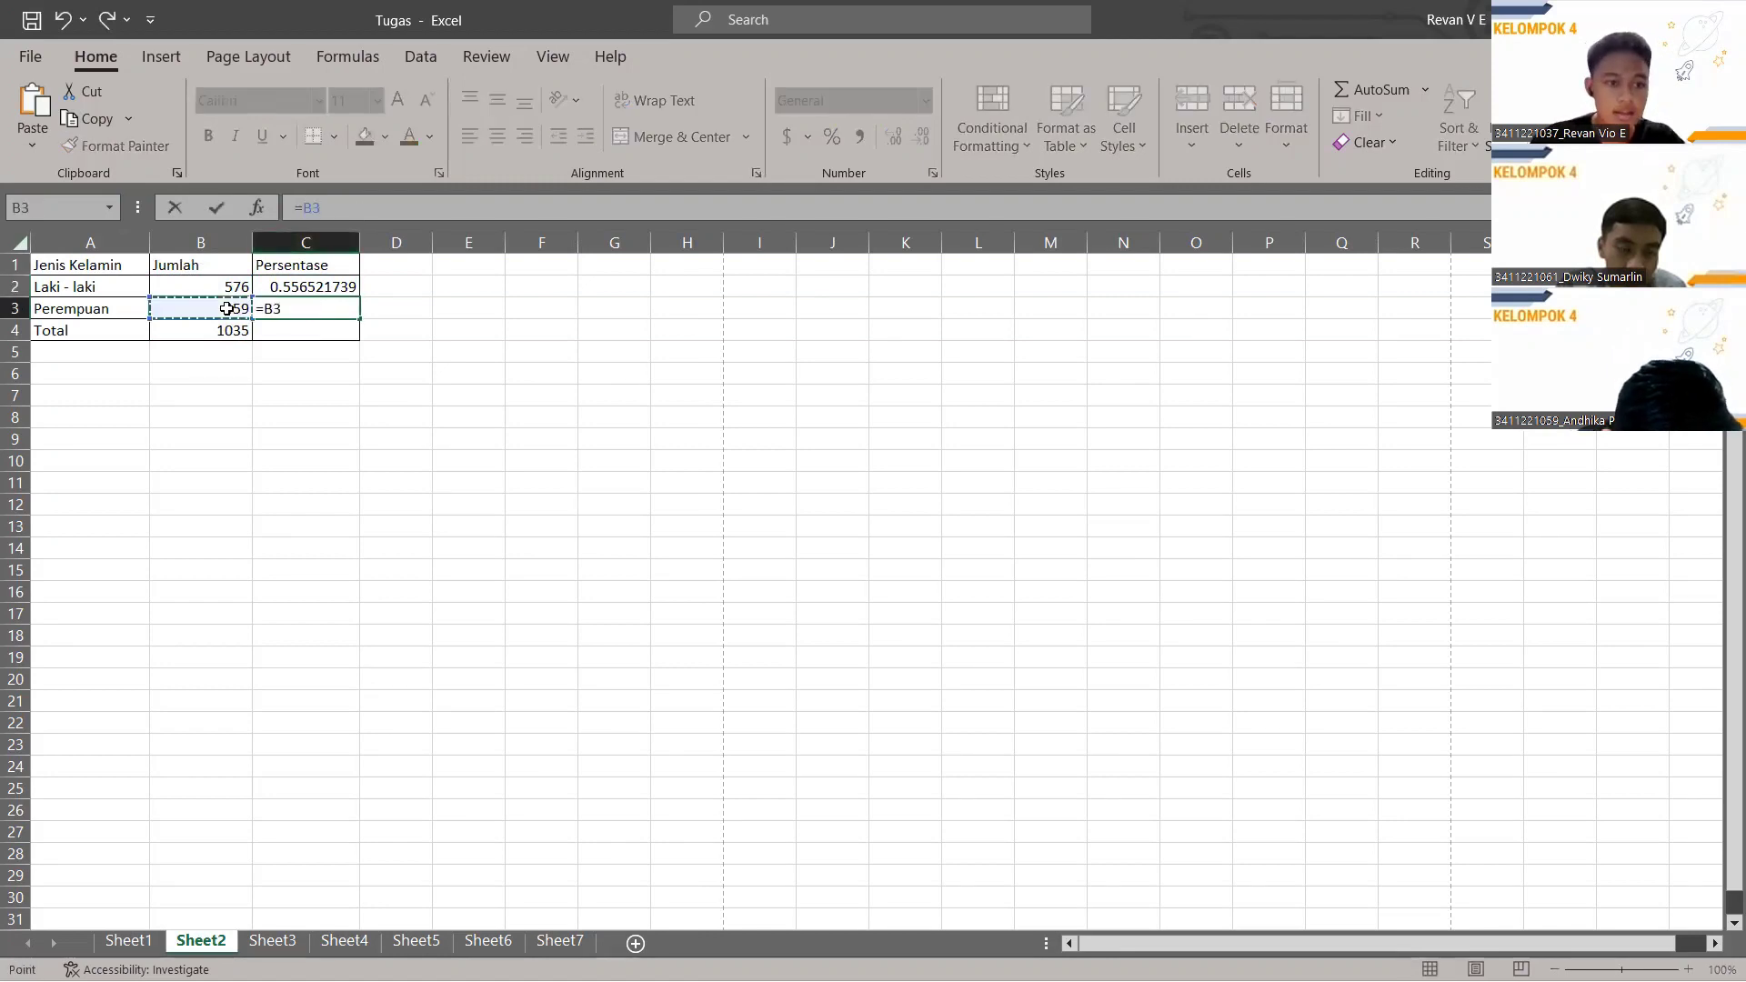
{"action": "type", "text": "/"}
{"action": "left_click", "coordinate": [225, 330]}
{"action": "key", "text": "Return"}
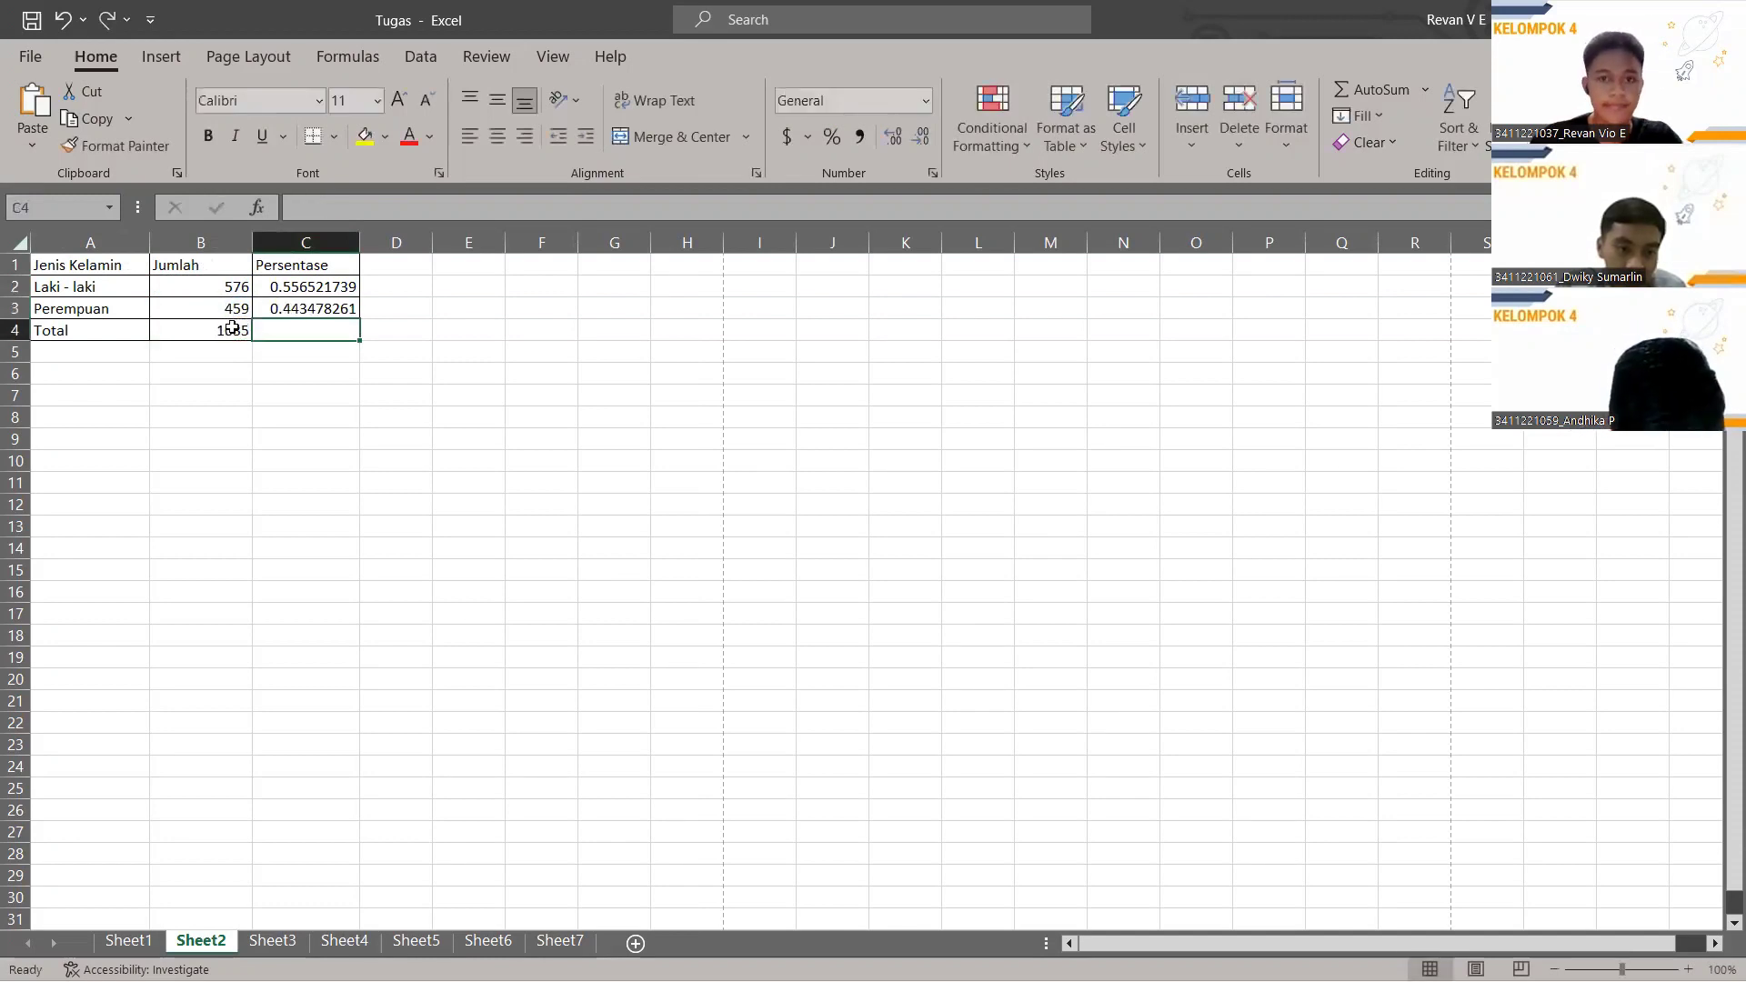
{"action": "left_click", "coordinate": [332, 287]}
{"action": "left_click", "coordinate": [332, 304]}
Format C2 and C3 as Percentage, showing 55.65% and 44.35%.
{"action": "left_click", "coordinate": [329, 286]}
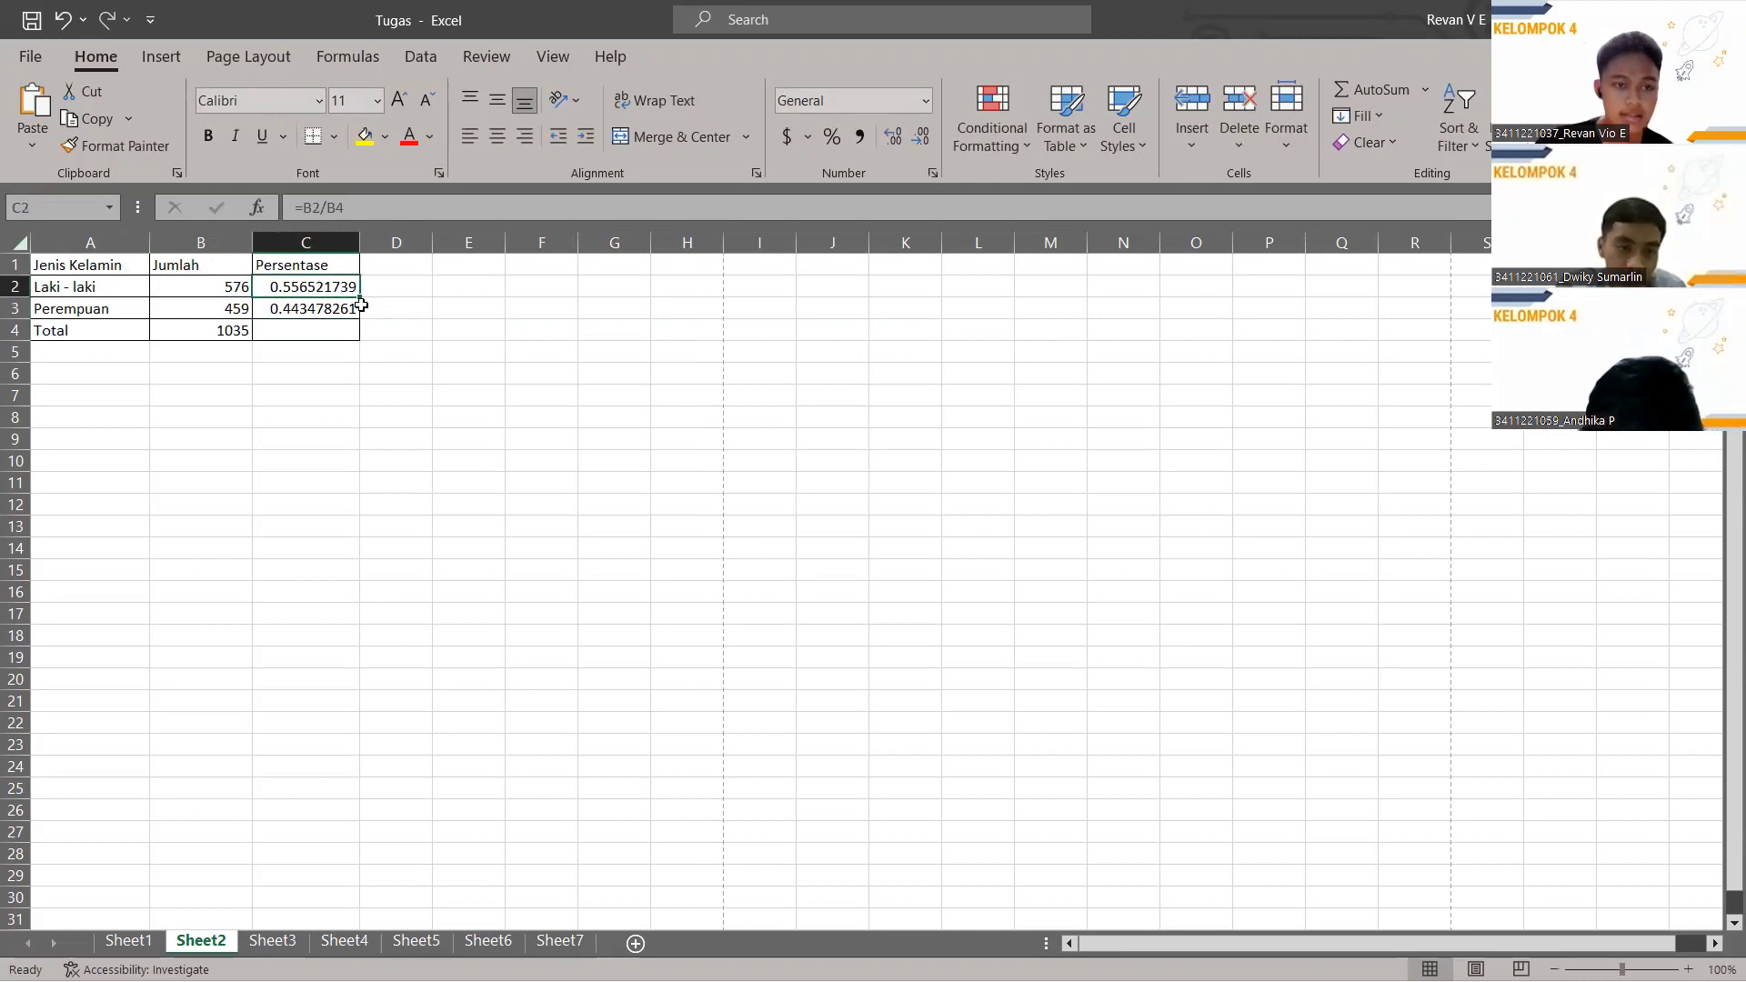
{"action": "left_click", "coordinate": [924, 101]}
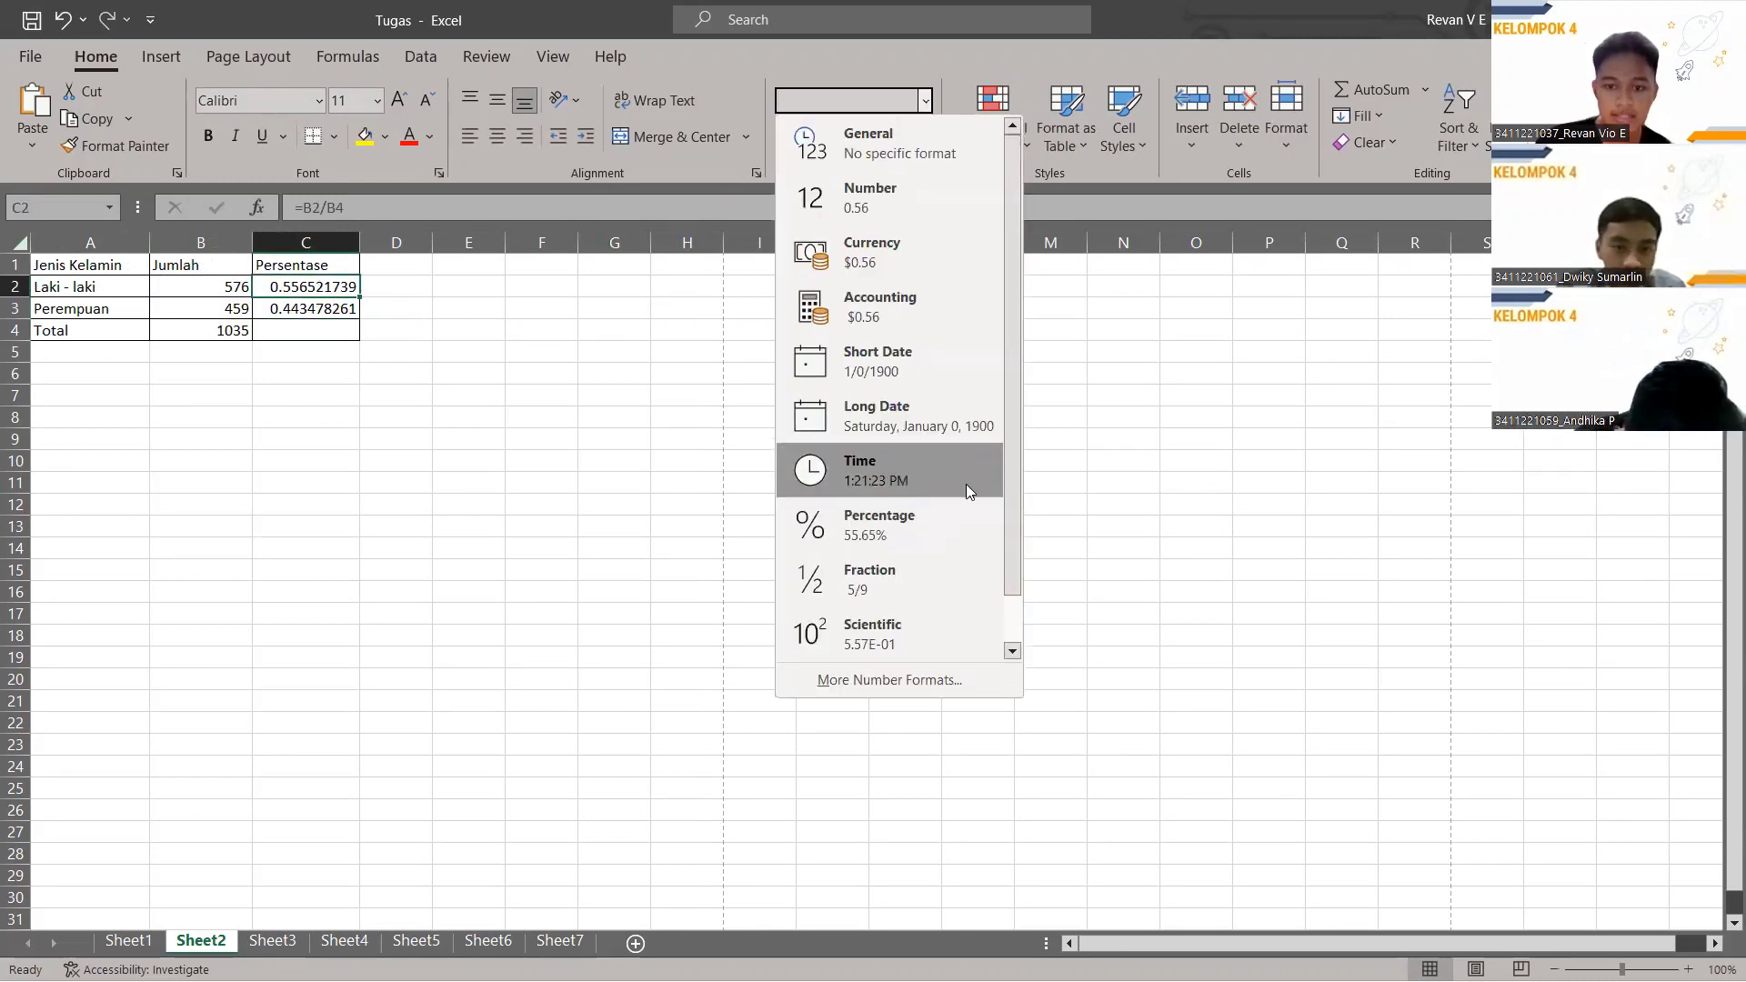
{"action": "left_click", "coordinate": [897, 524]}
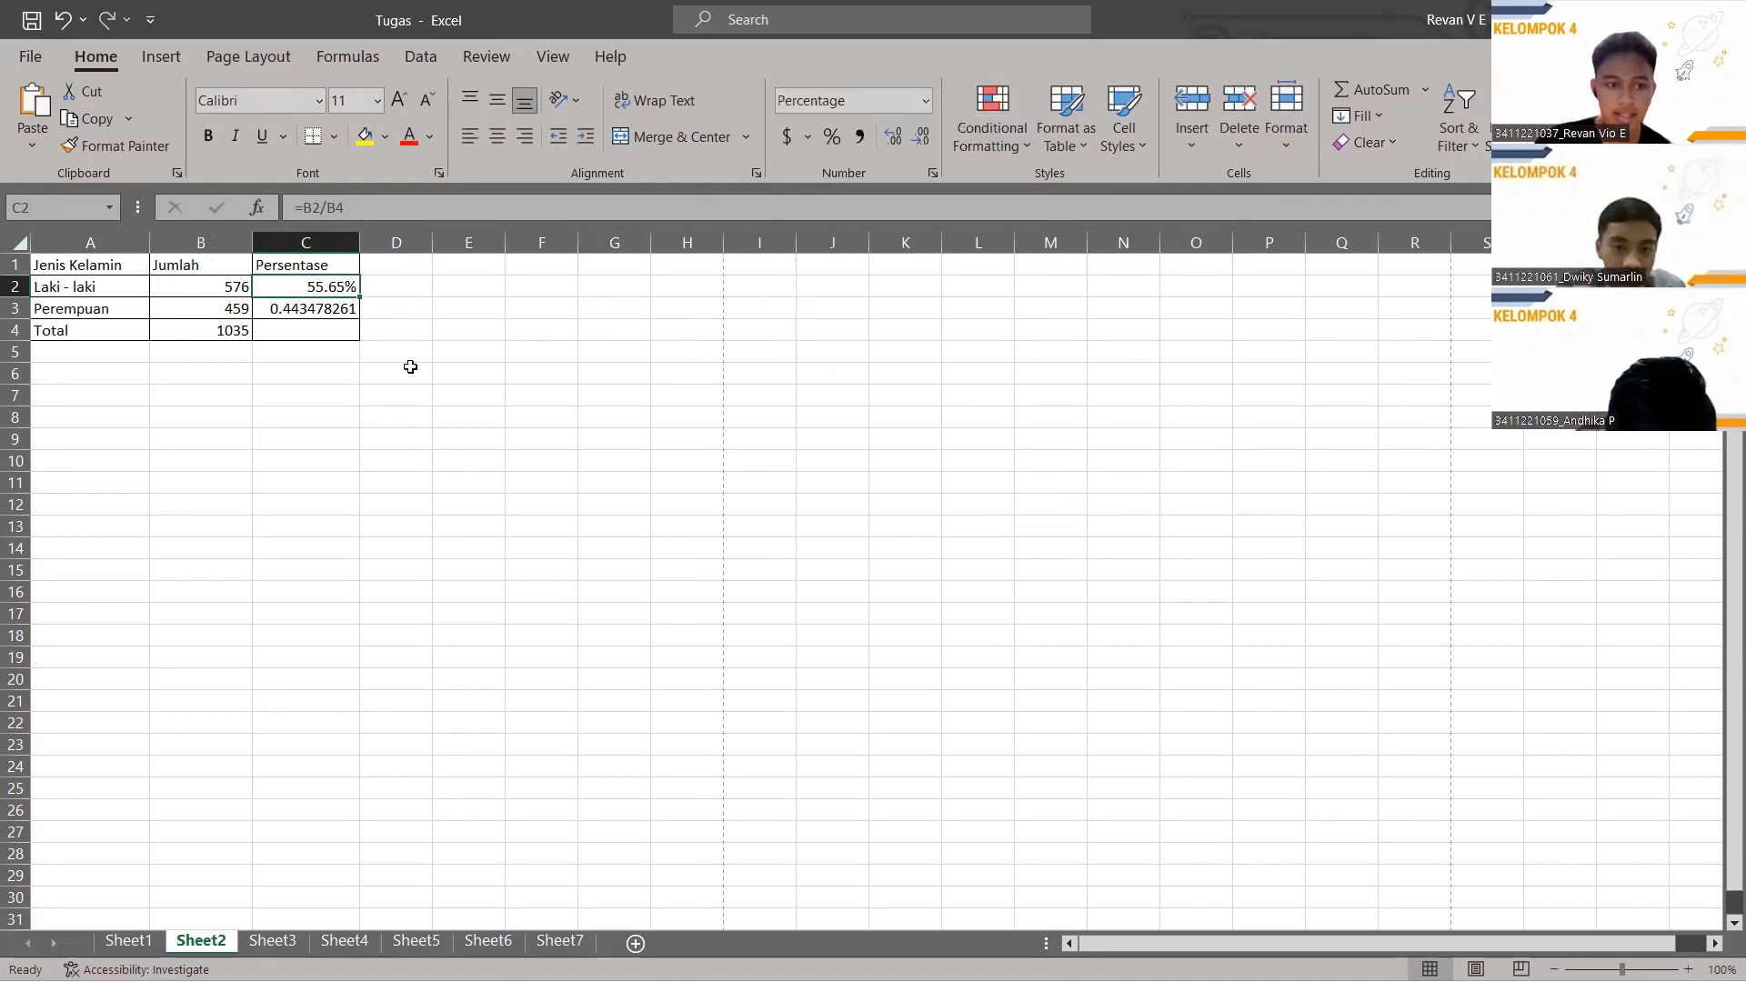
{"action": "left_click", "coordinate": [325, 309]}
{"action": "left_click", "coordinate": [925, 103]}
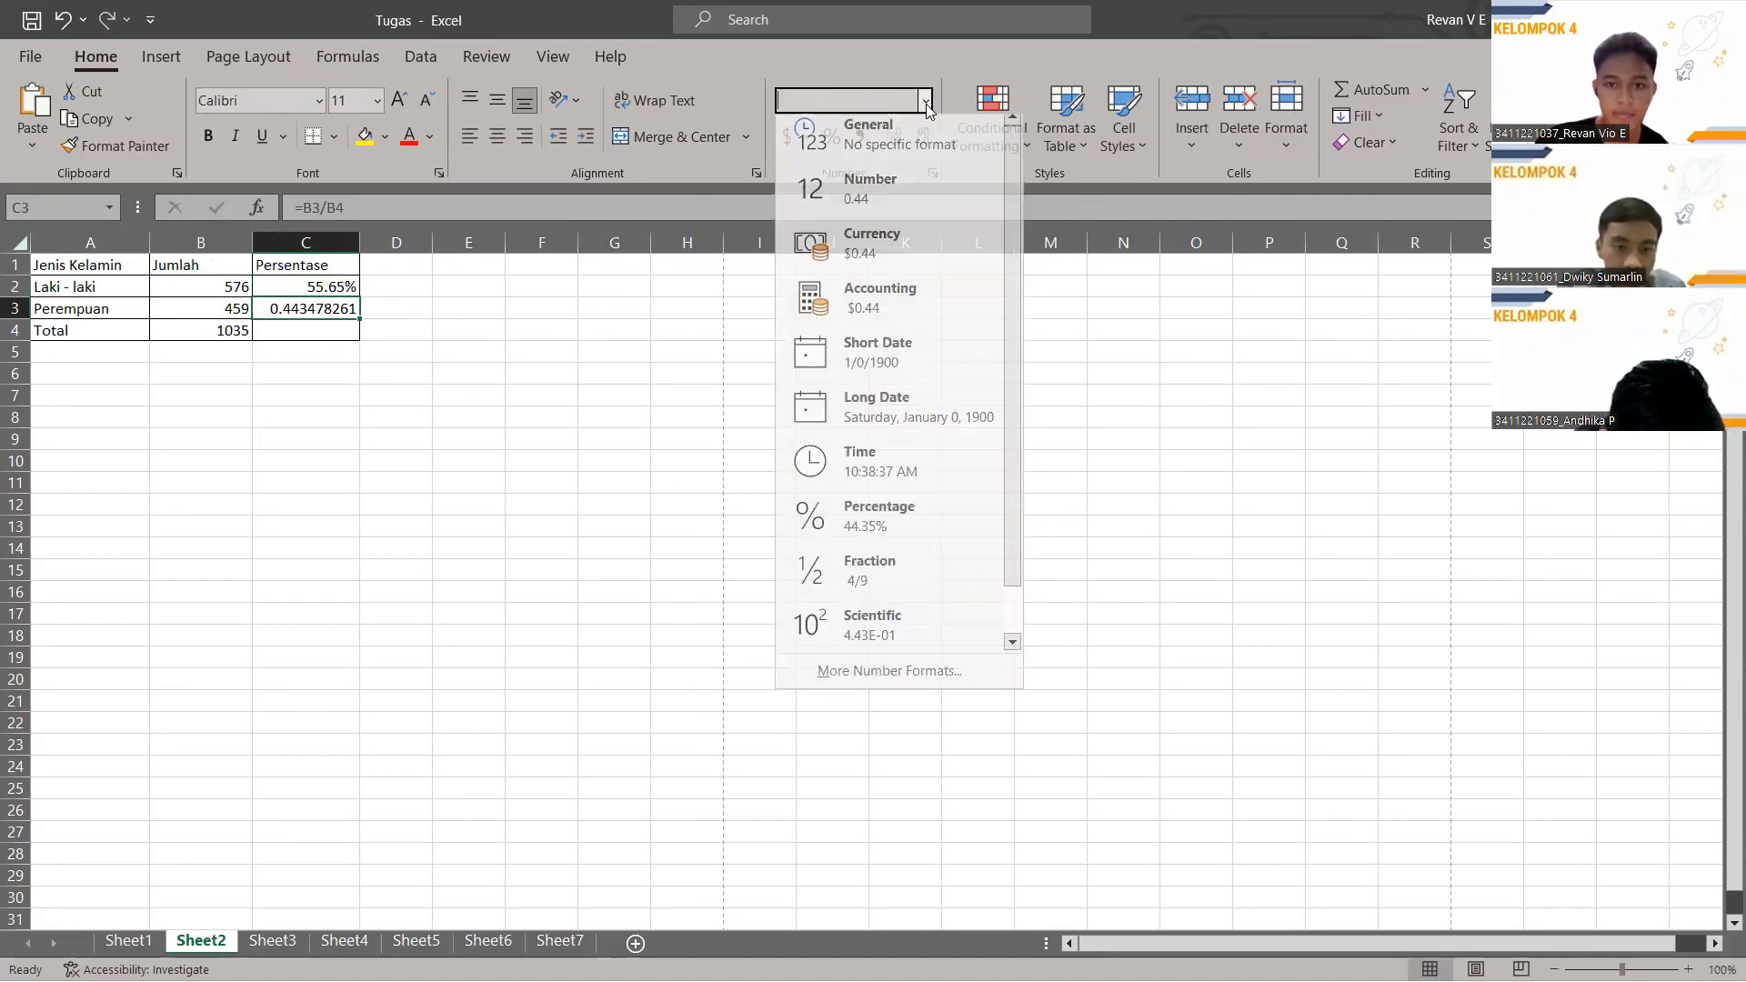
{"action": "left_click", "coordinate": [877, 525]}
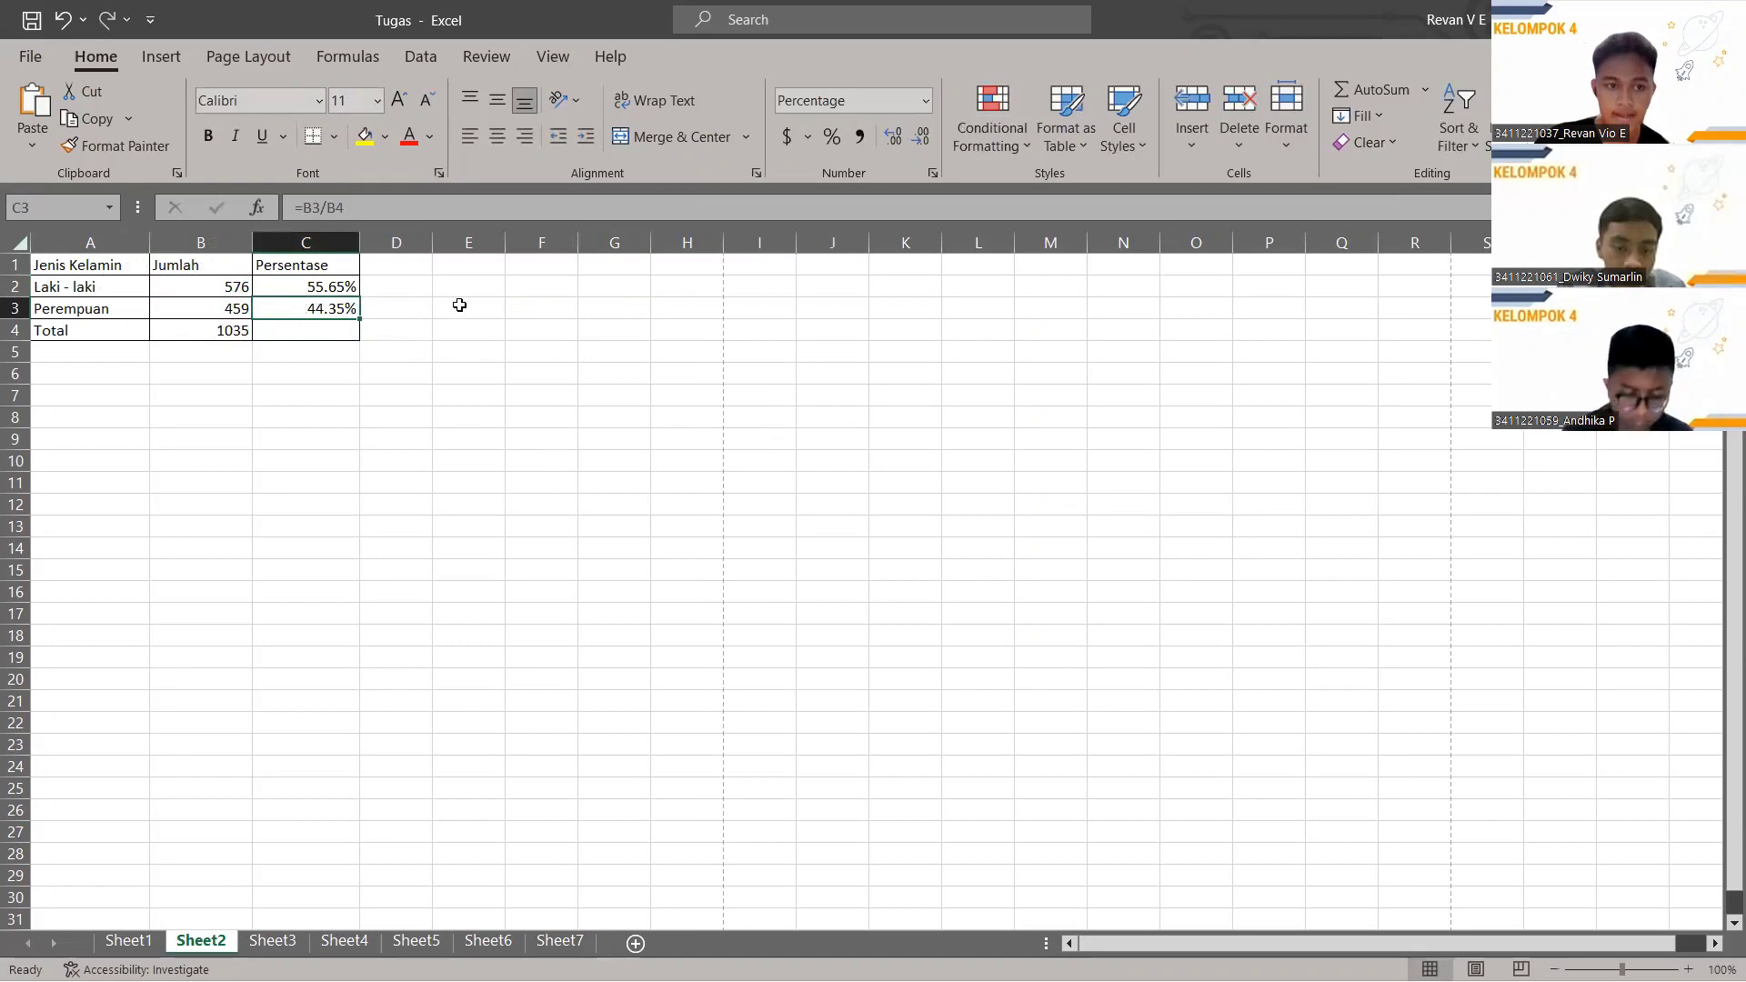
{"action": "left_click", "coordinate": [319, 333]}
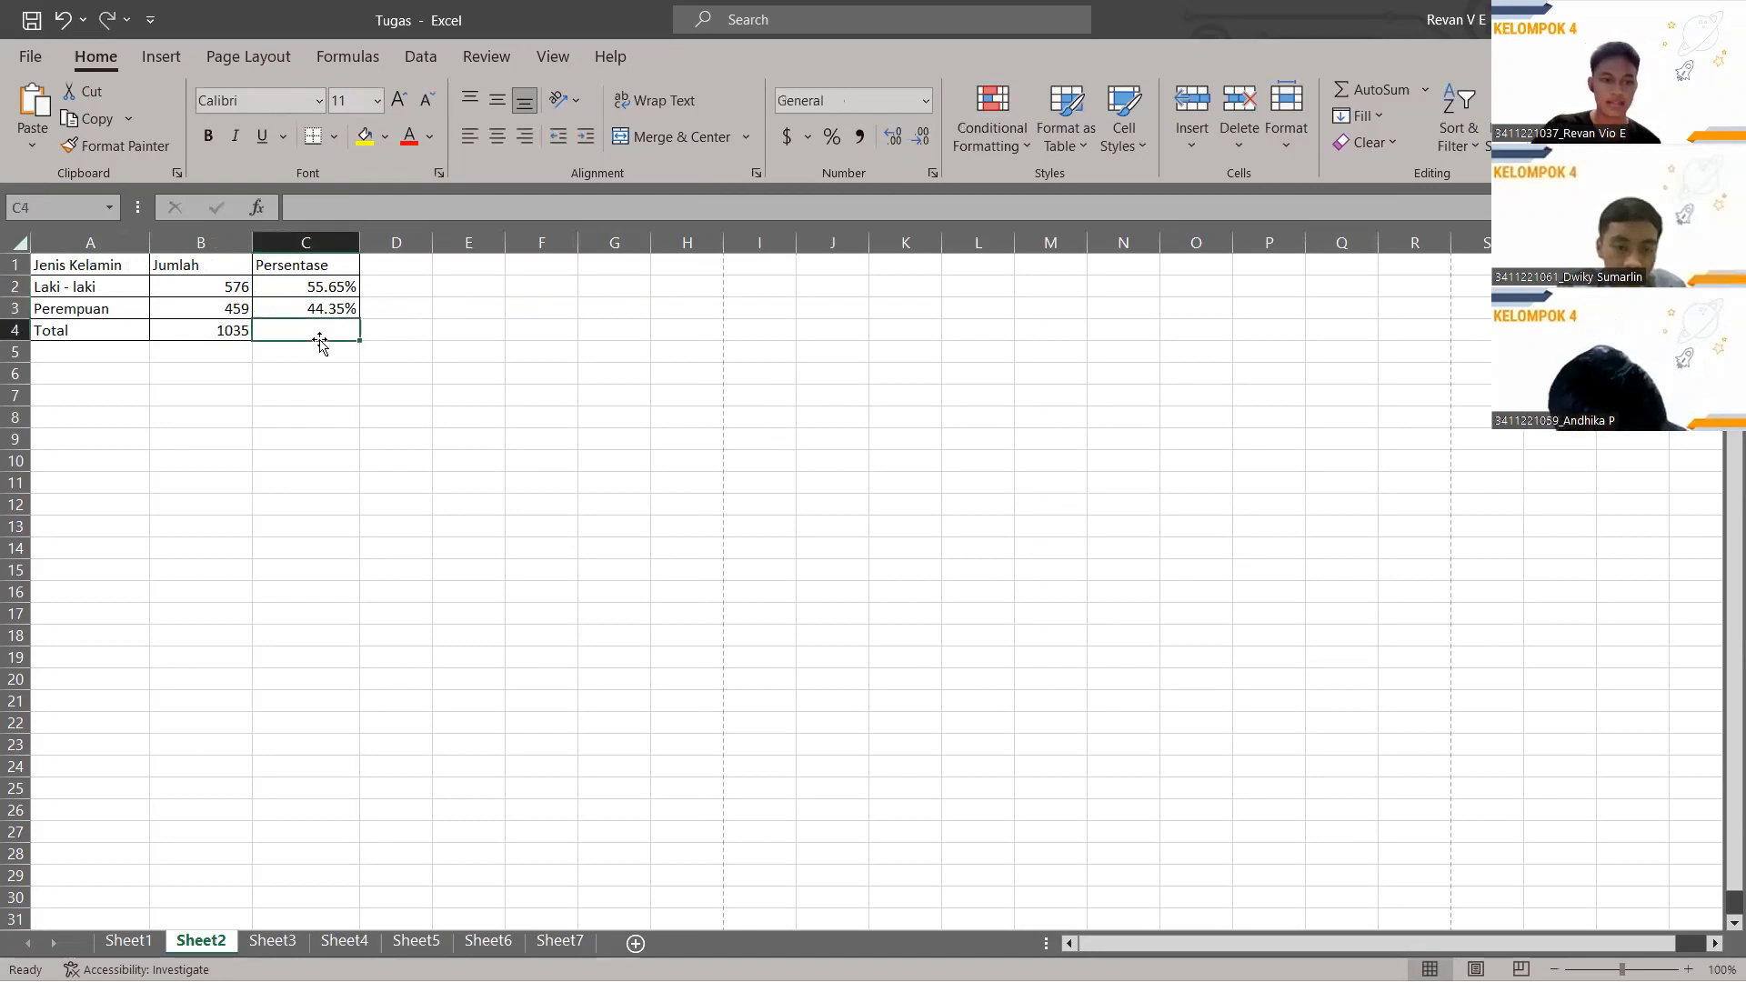
Enter =SUM(C2,C3) in C4 for a 100.00% total, then go to Sheet3's Hasil cell C2.
{"action": "left_click", "coordinate": [345, 213]}
{"action": "type", "text": "="}
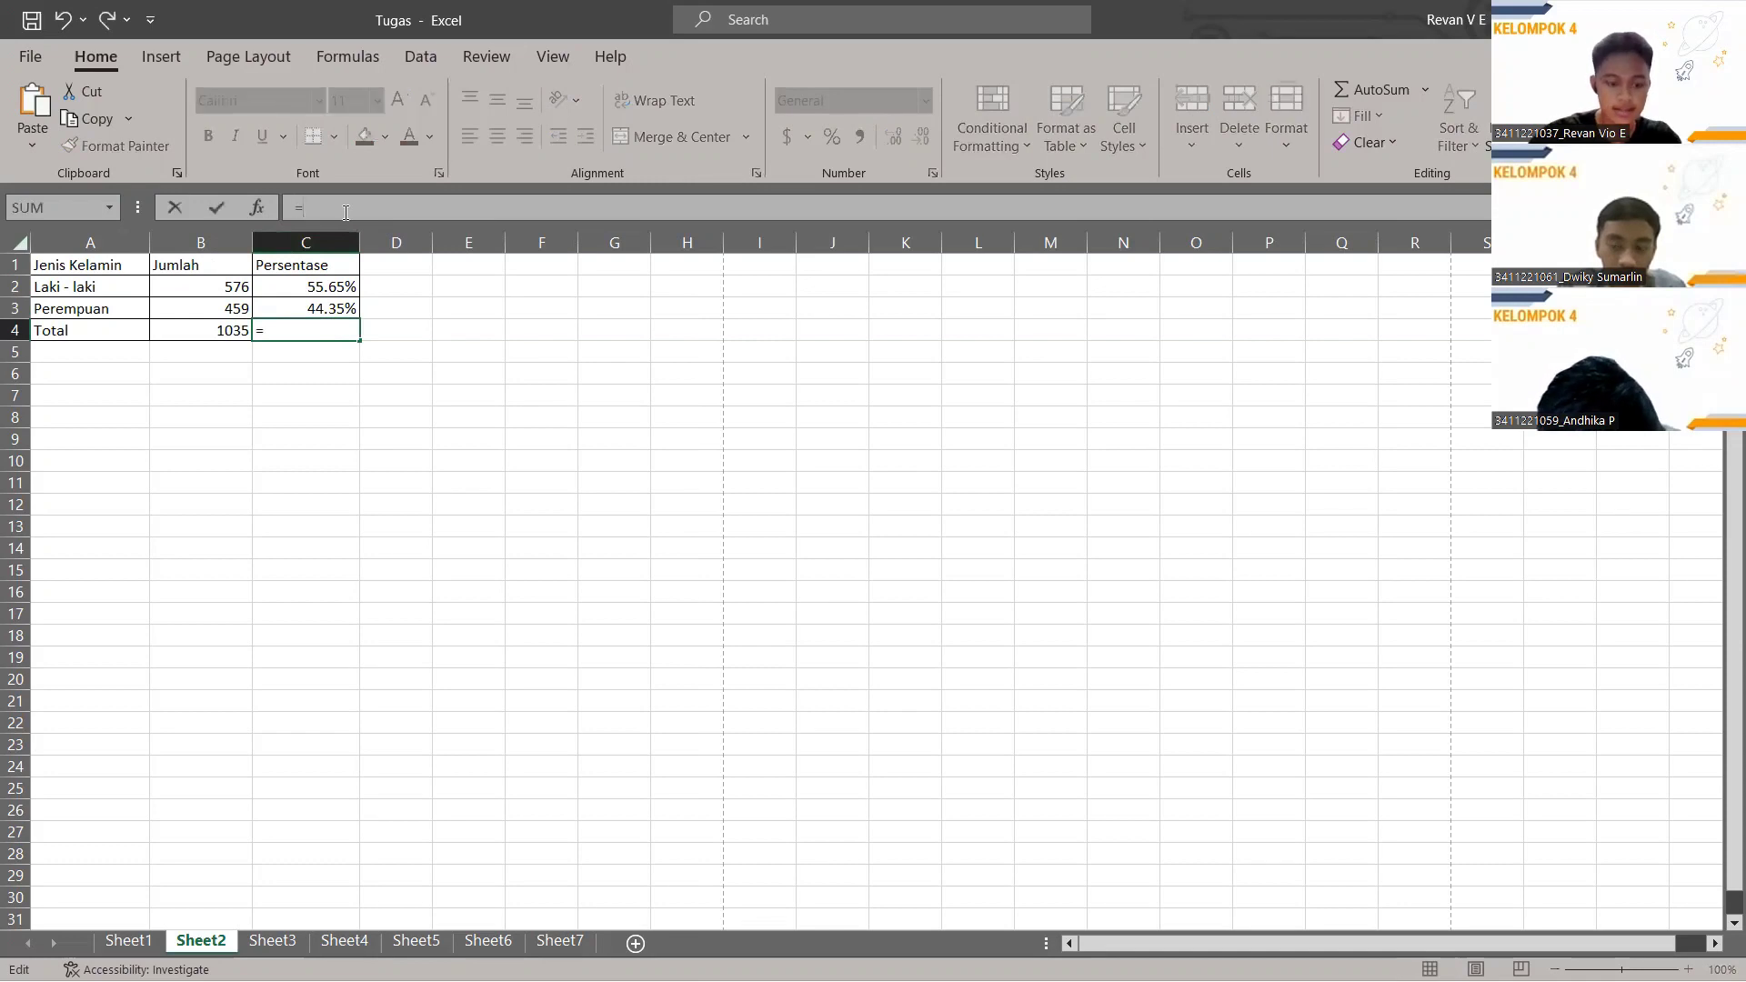
{"action": "type", "text": "sum ("}
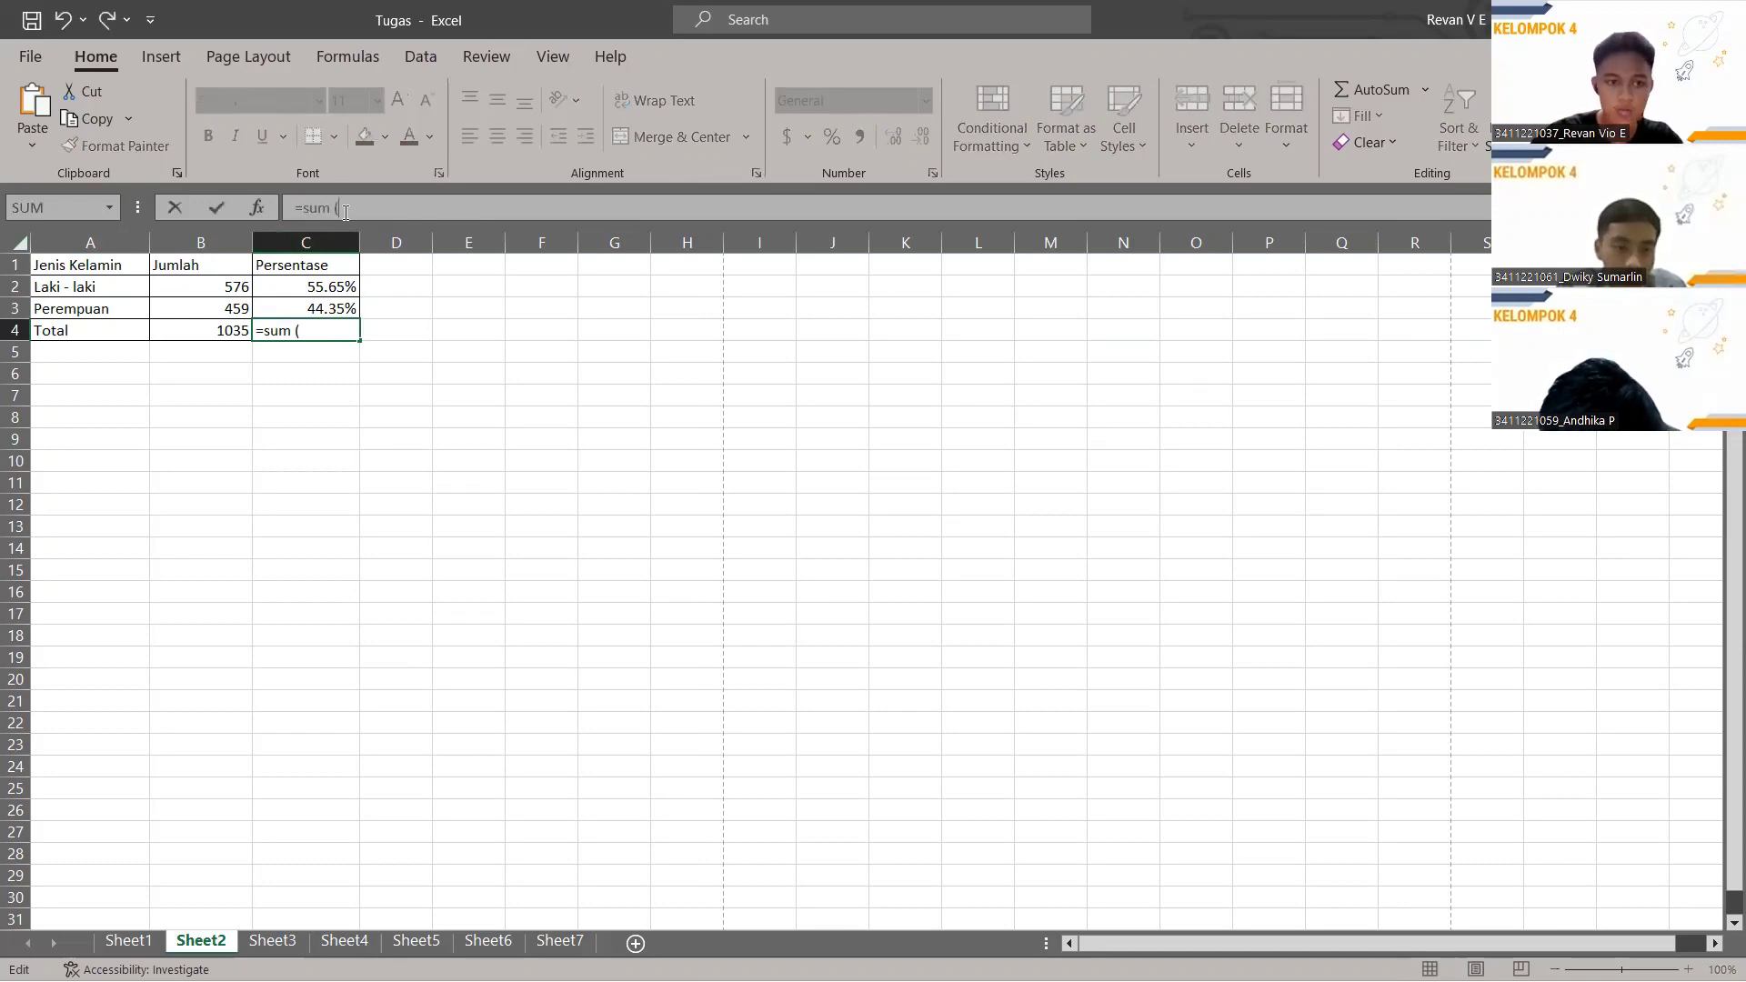
{"action": "key", "text": "BackSpace"}
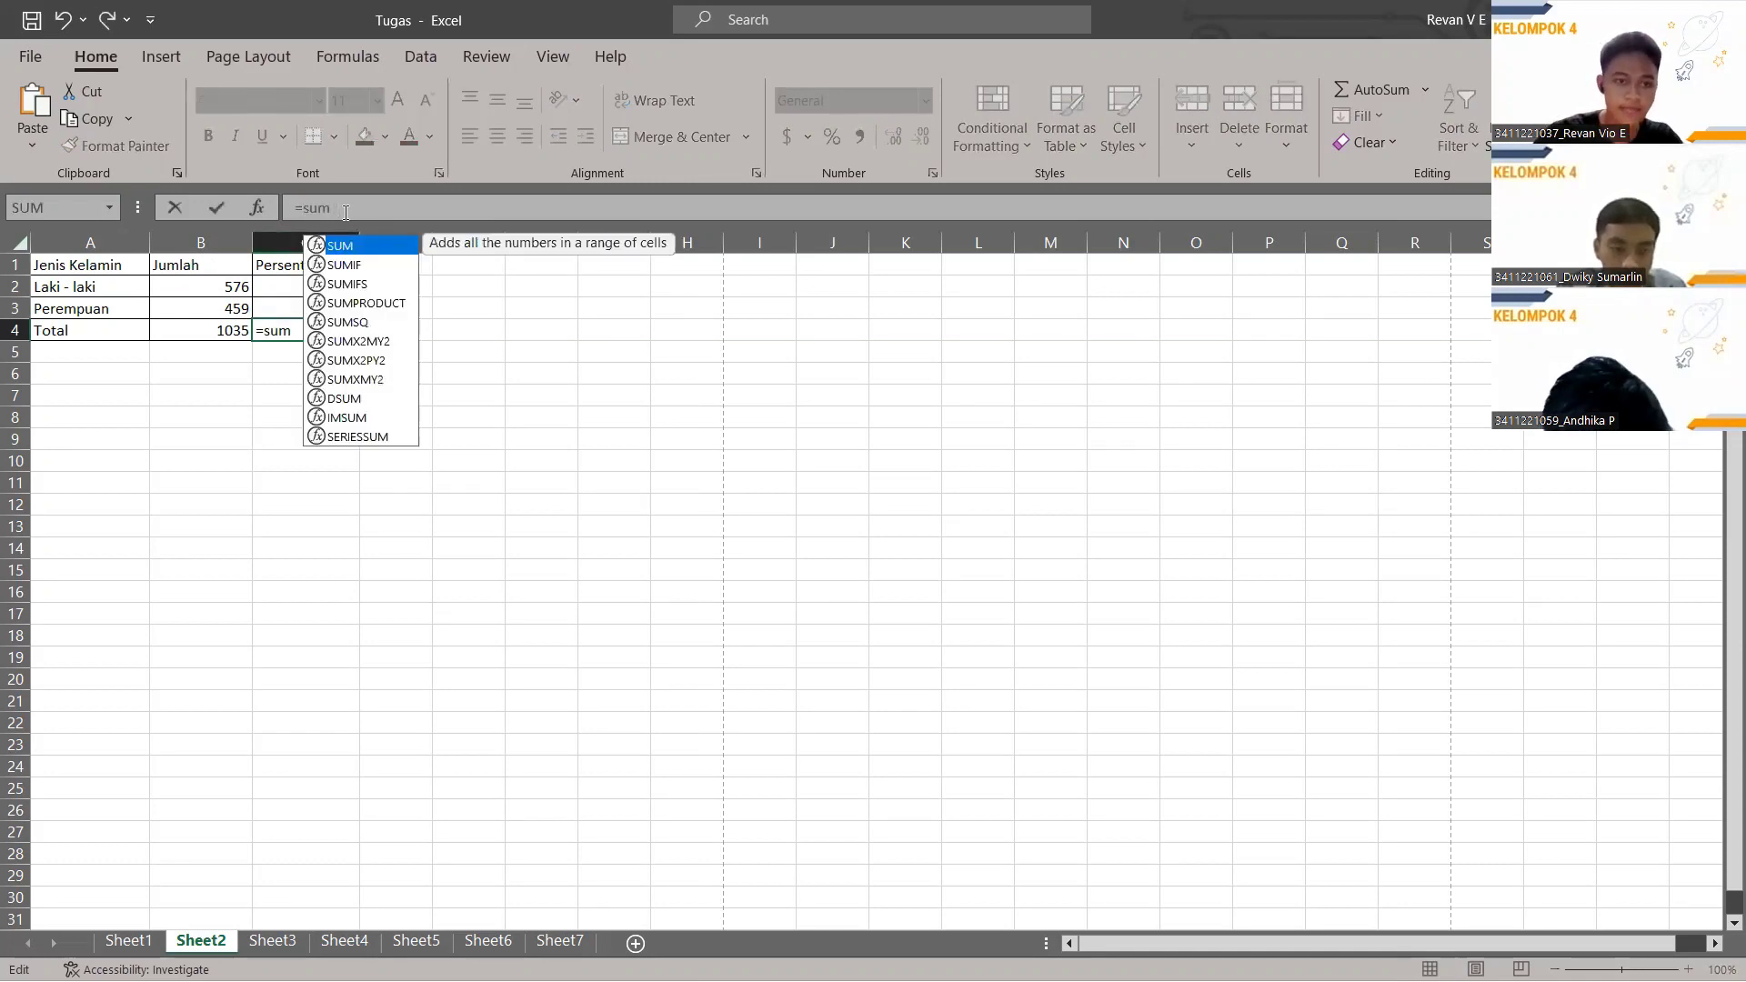
{"action": "type", "text": "("}
{"action": "left_click", "coordinate": [327, 285]}
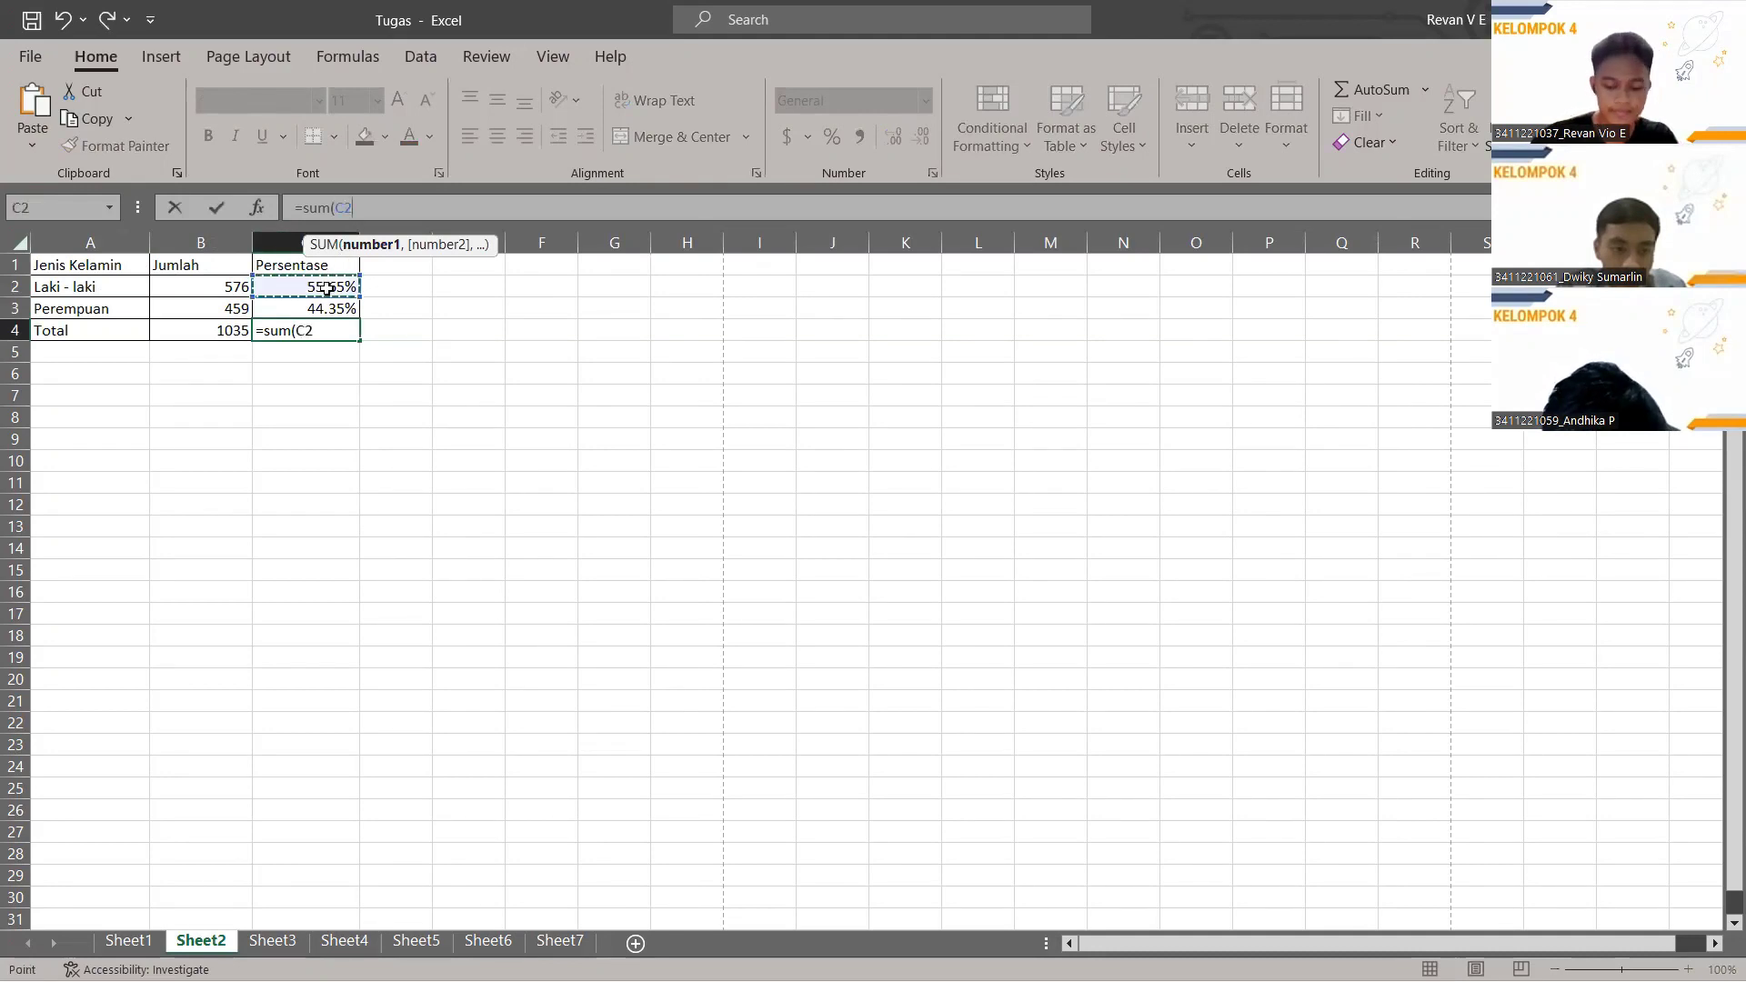
{"action": "type", "text": ","}
{"action": "left_click", "coordinate": [325, 313]}
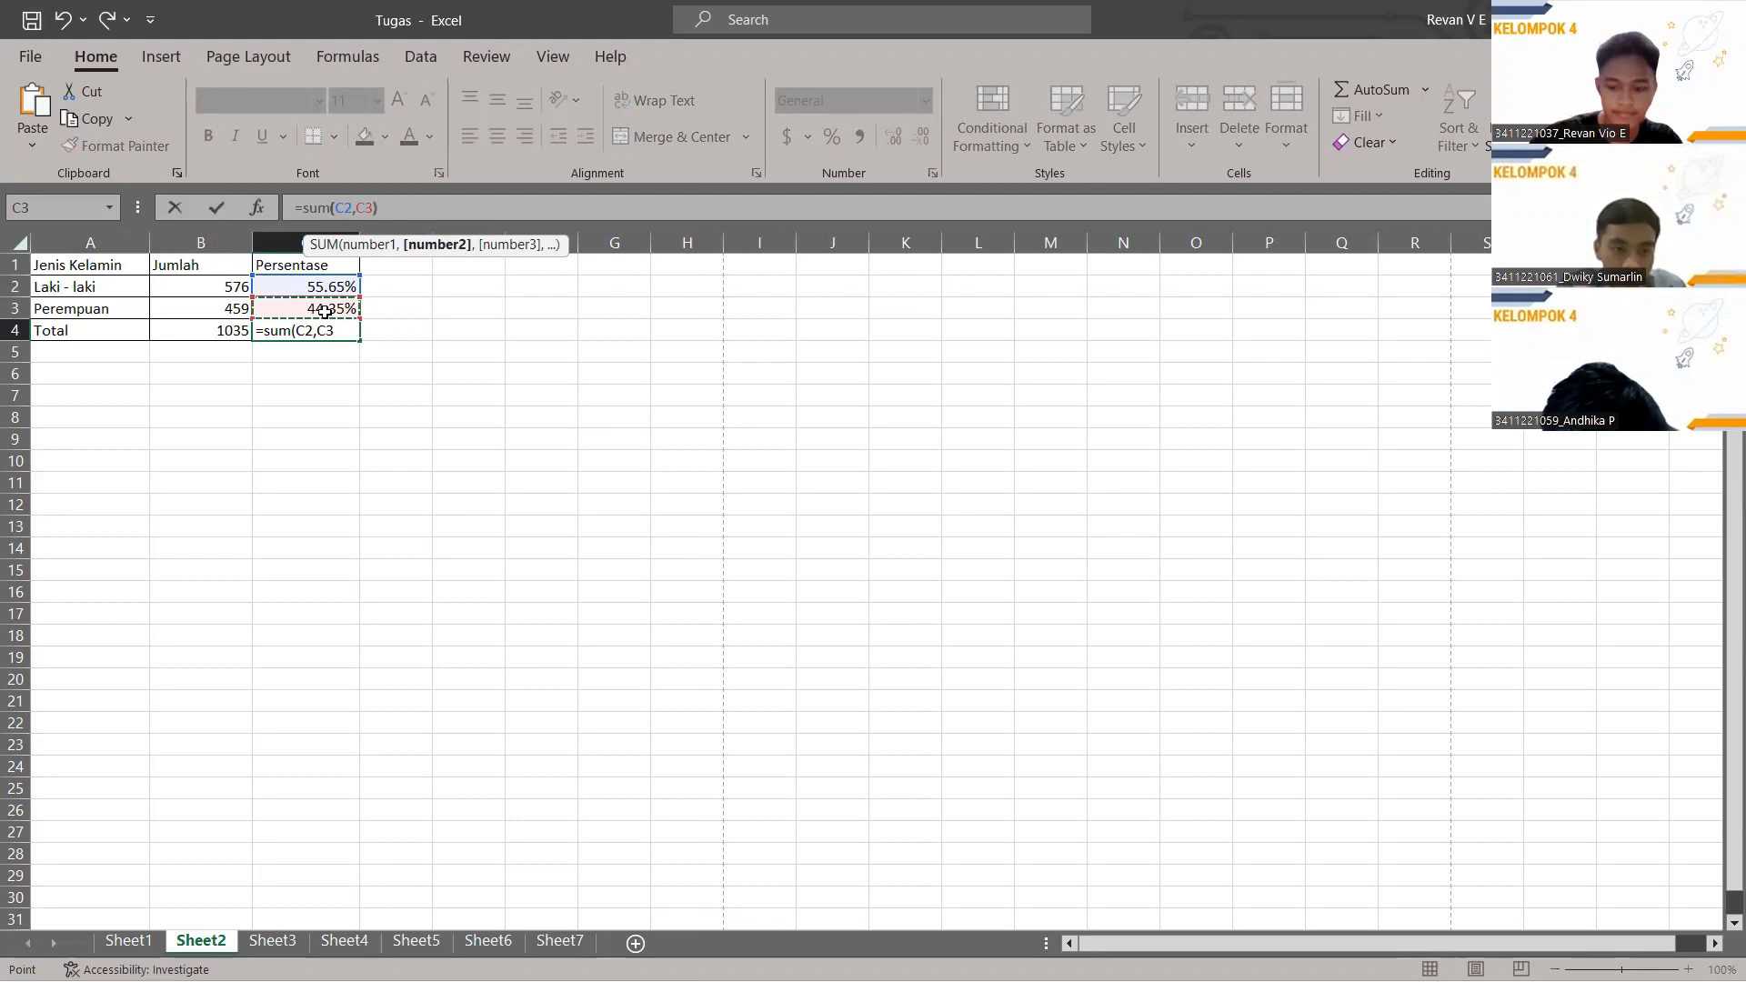
{"action": "key", "text": "Return"}
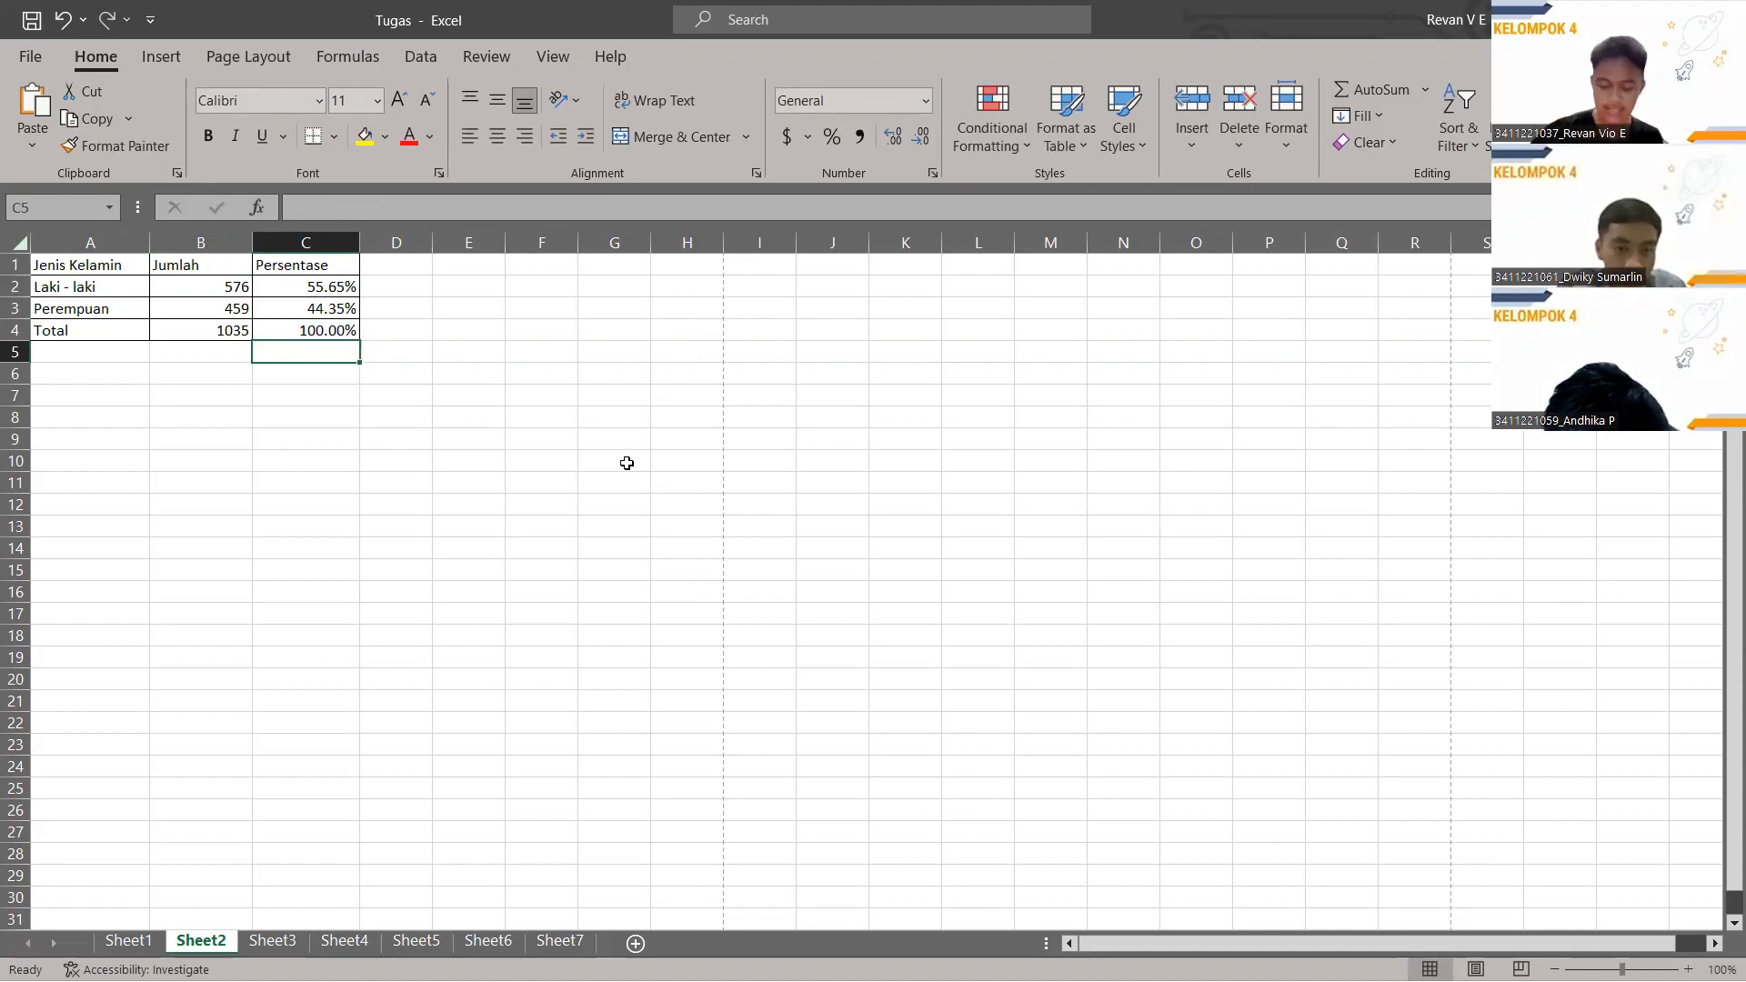
{"action": "left_click", "coordinate": [273, 941]}
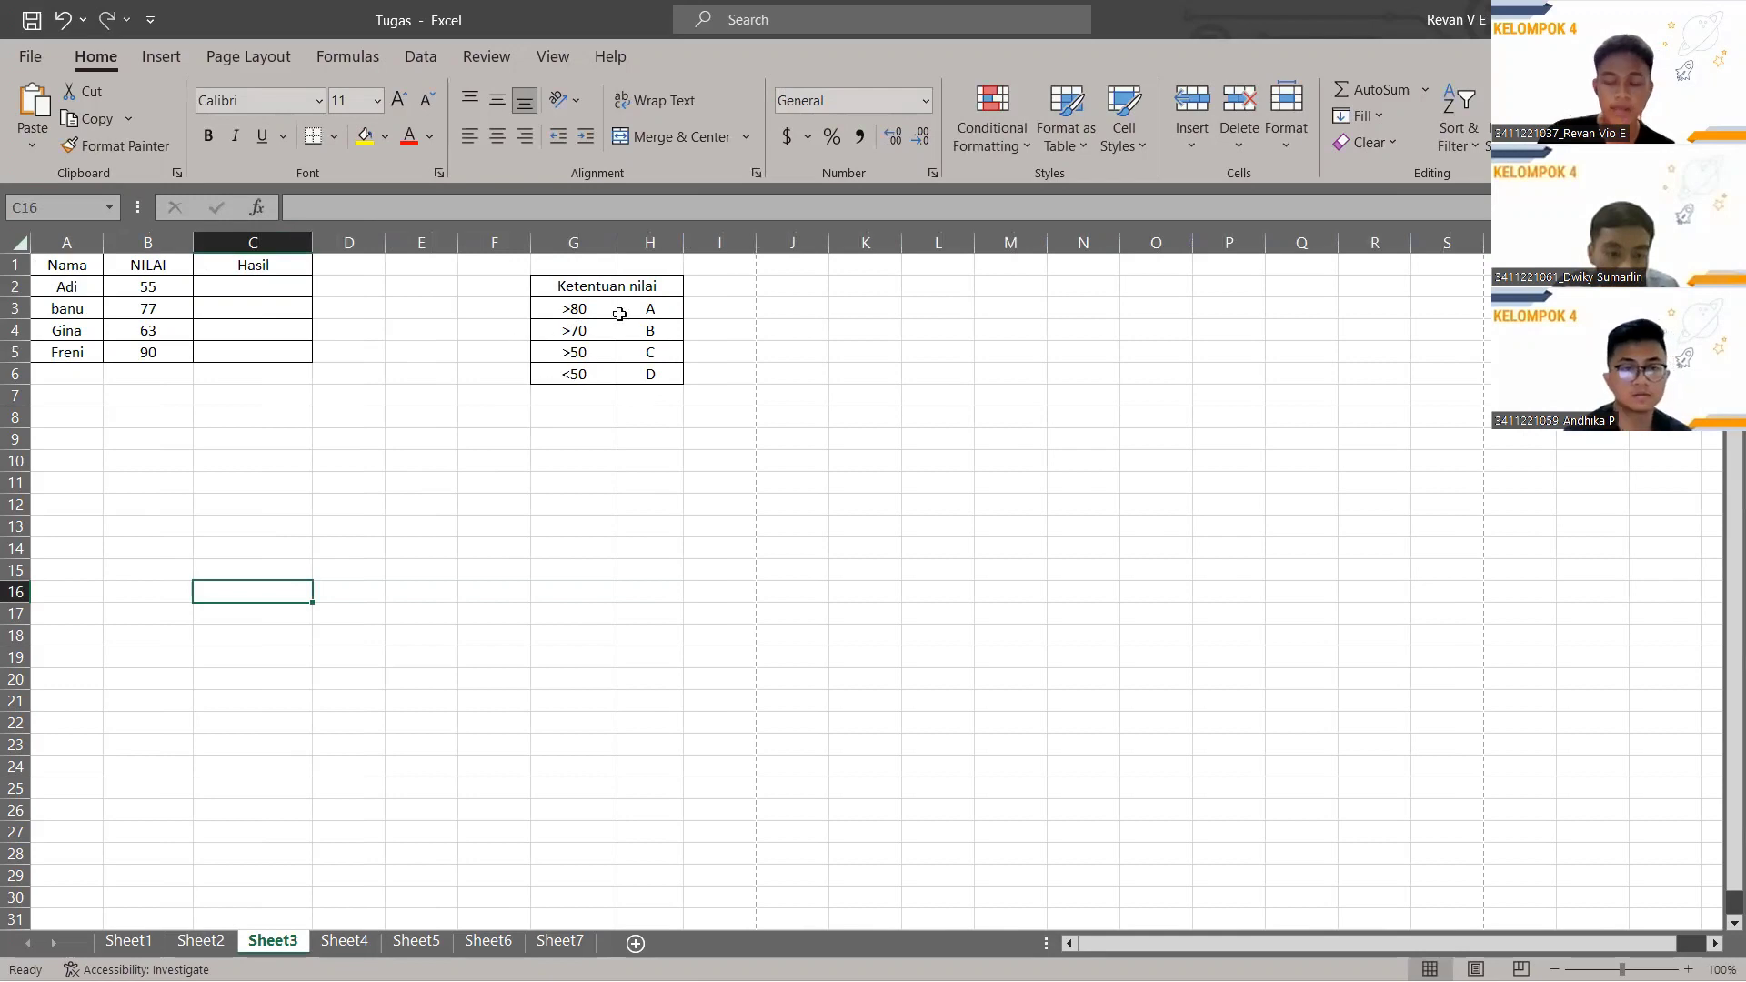
{"action": "left_click", "coordinate": [217, 279]}
Enter =IF(B2>80,"A",IF(B2>70,"B",IF(B2>50,"C",IF(B2<50,"D")))) in C2, grading 55 as C.
{"action": "left_click", "coordinate": [375, 211]}
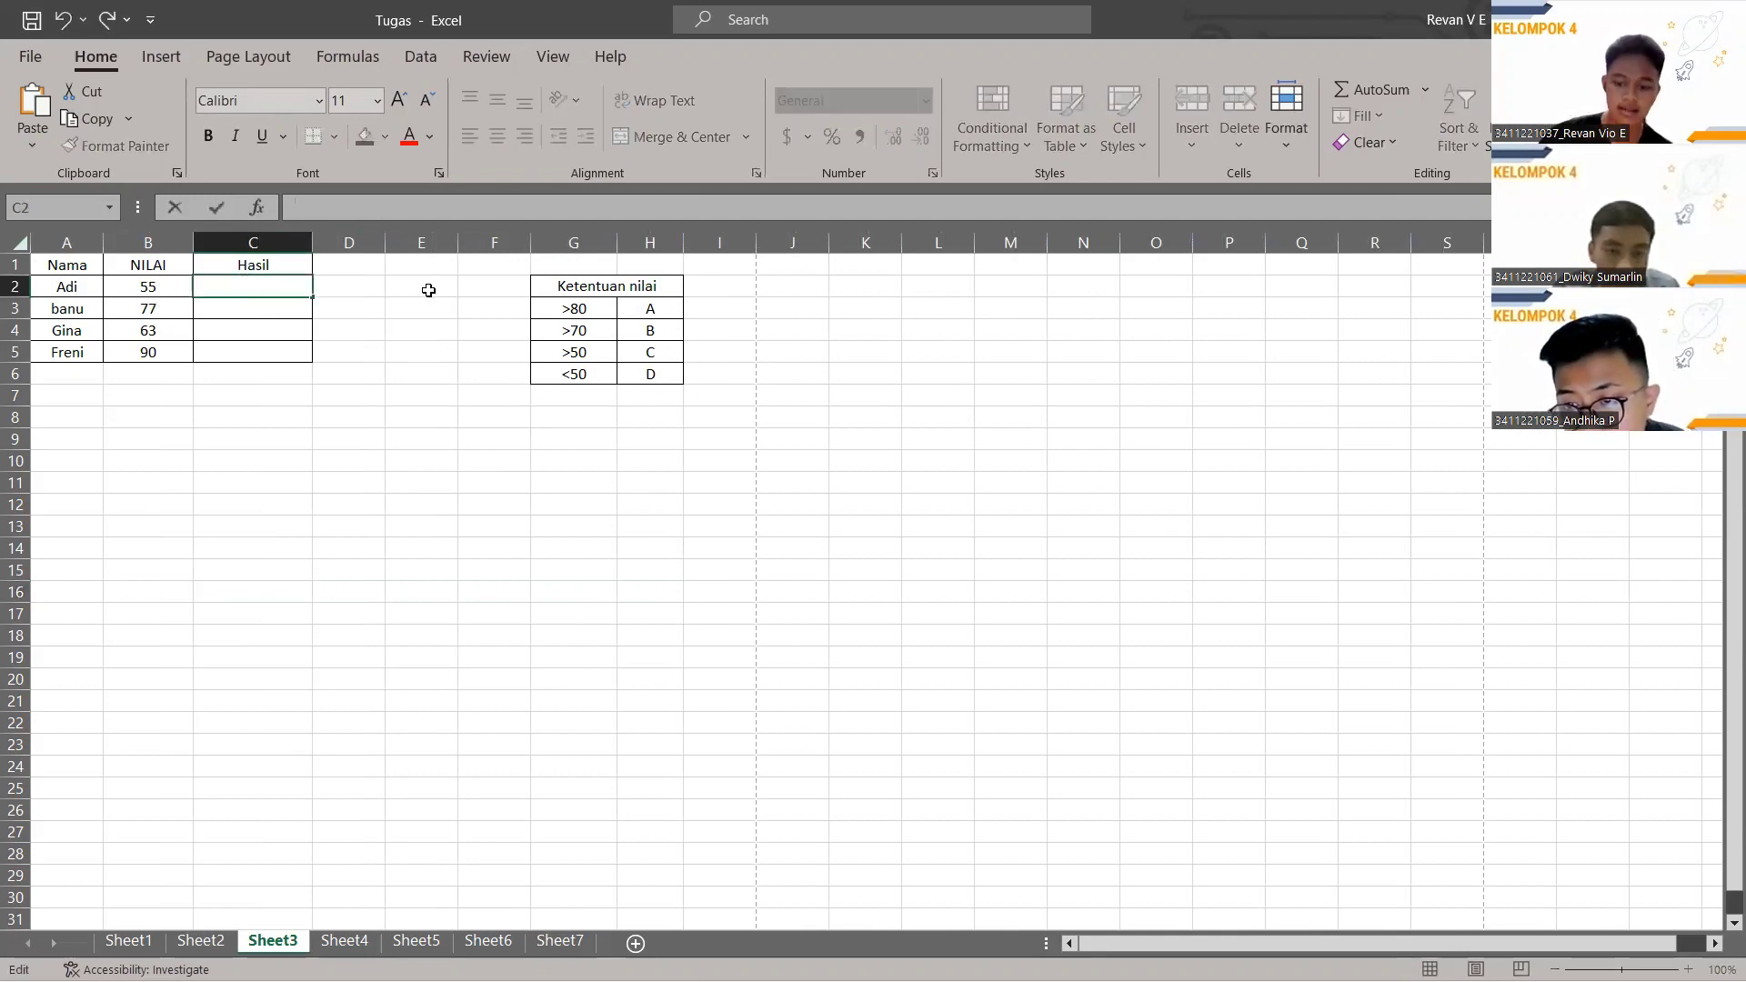
{"action": "type", "text": "="}
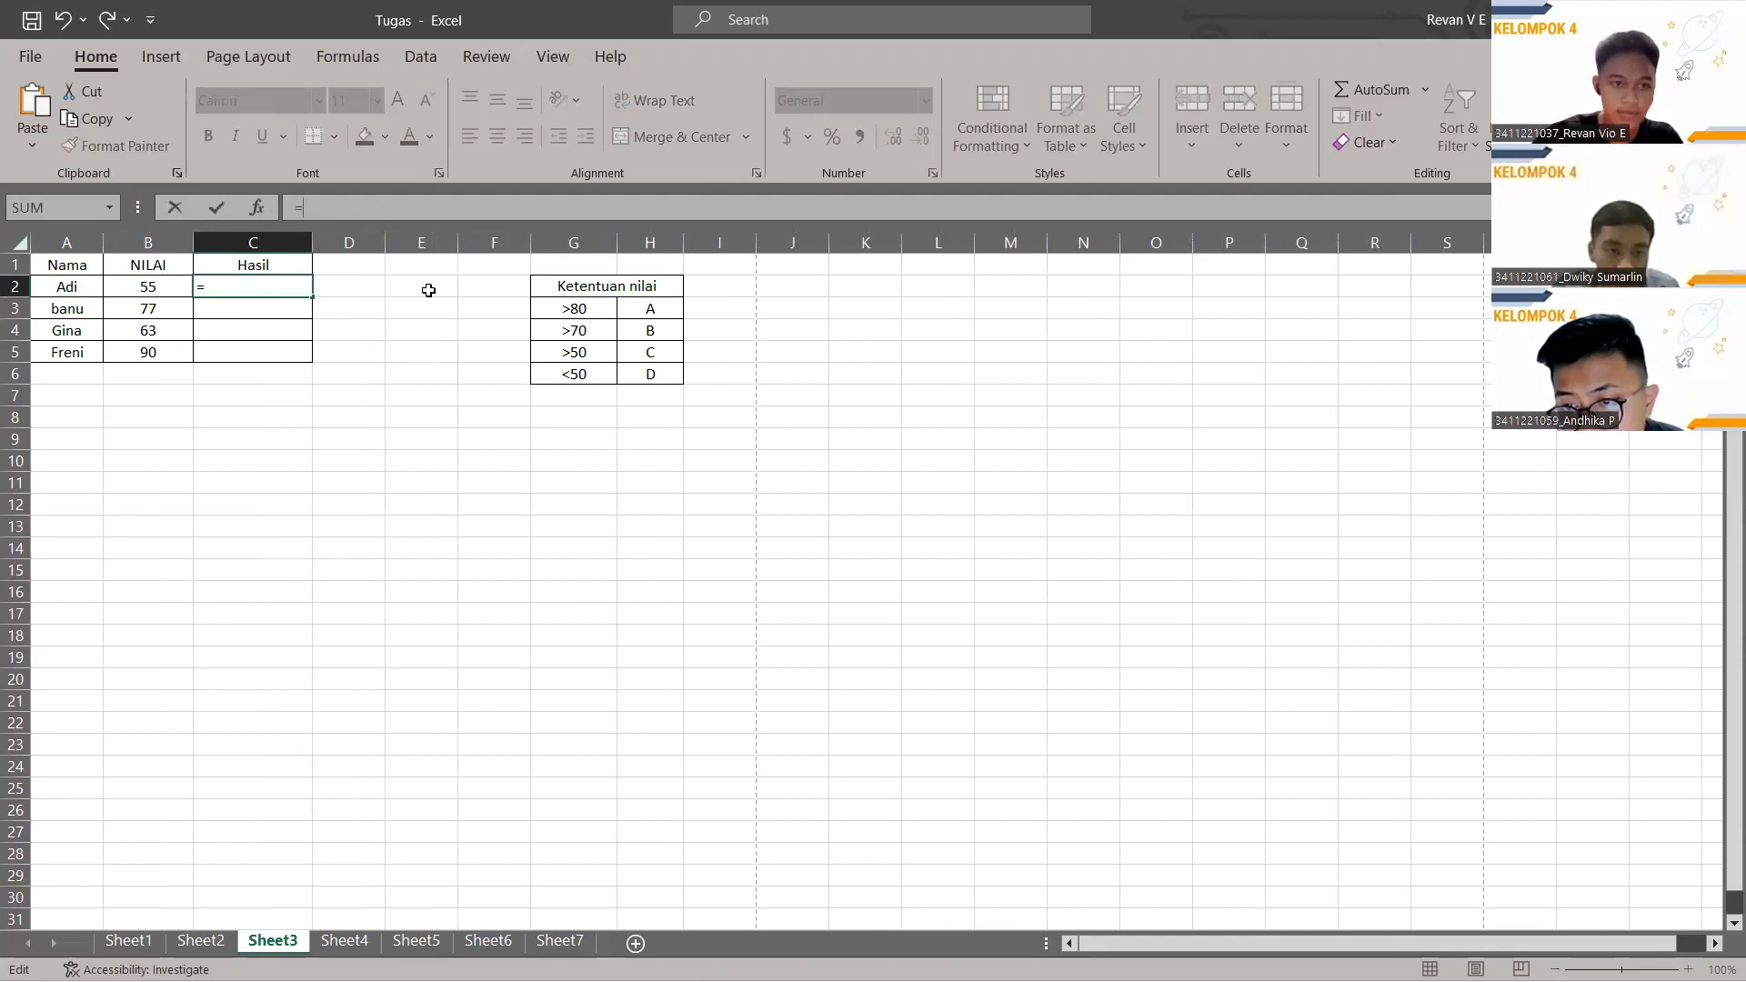
{"action": "type", "text": "if("}
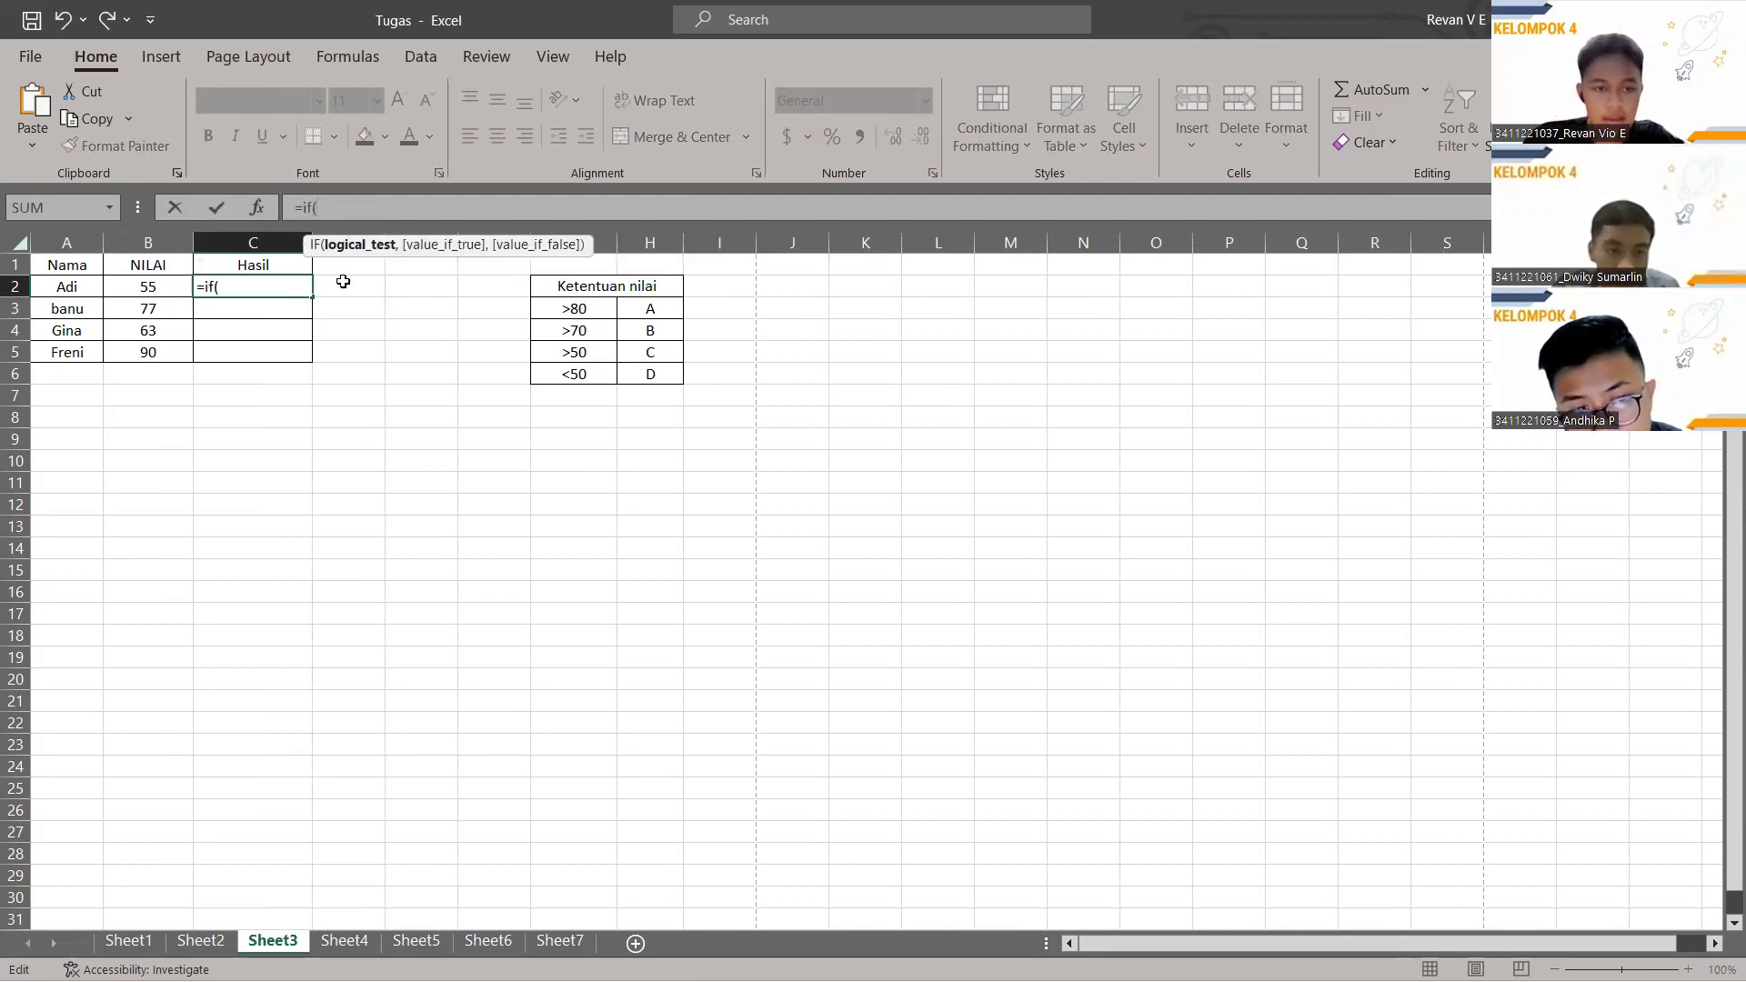
{"action": "left_click", "coordinate": [156, 289]}
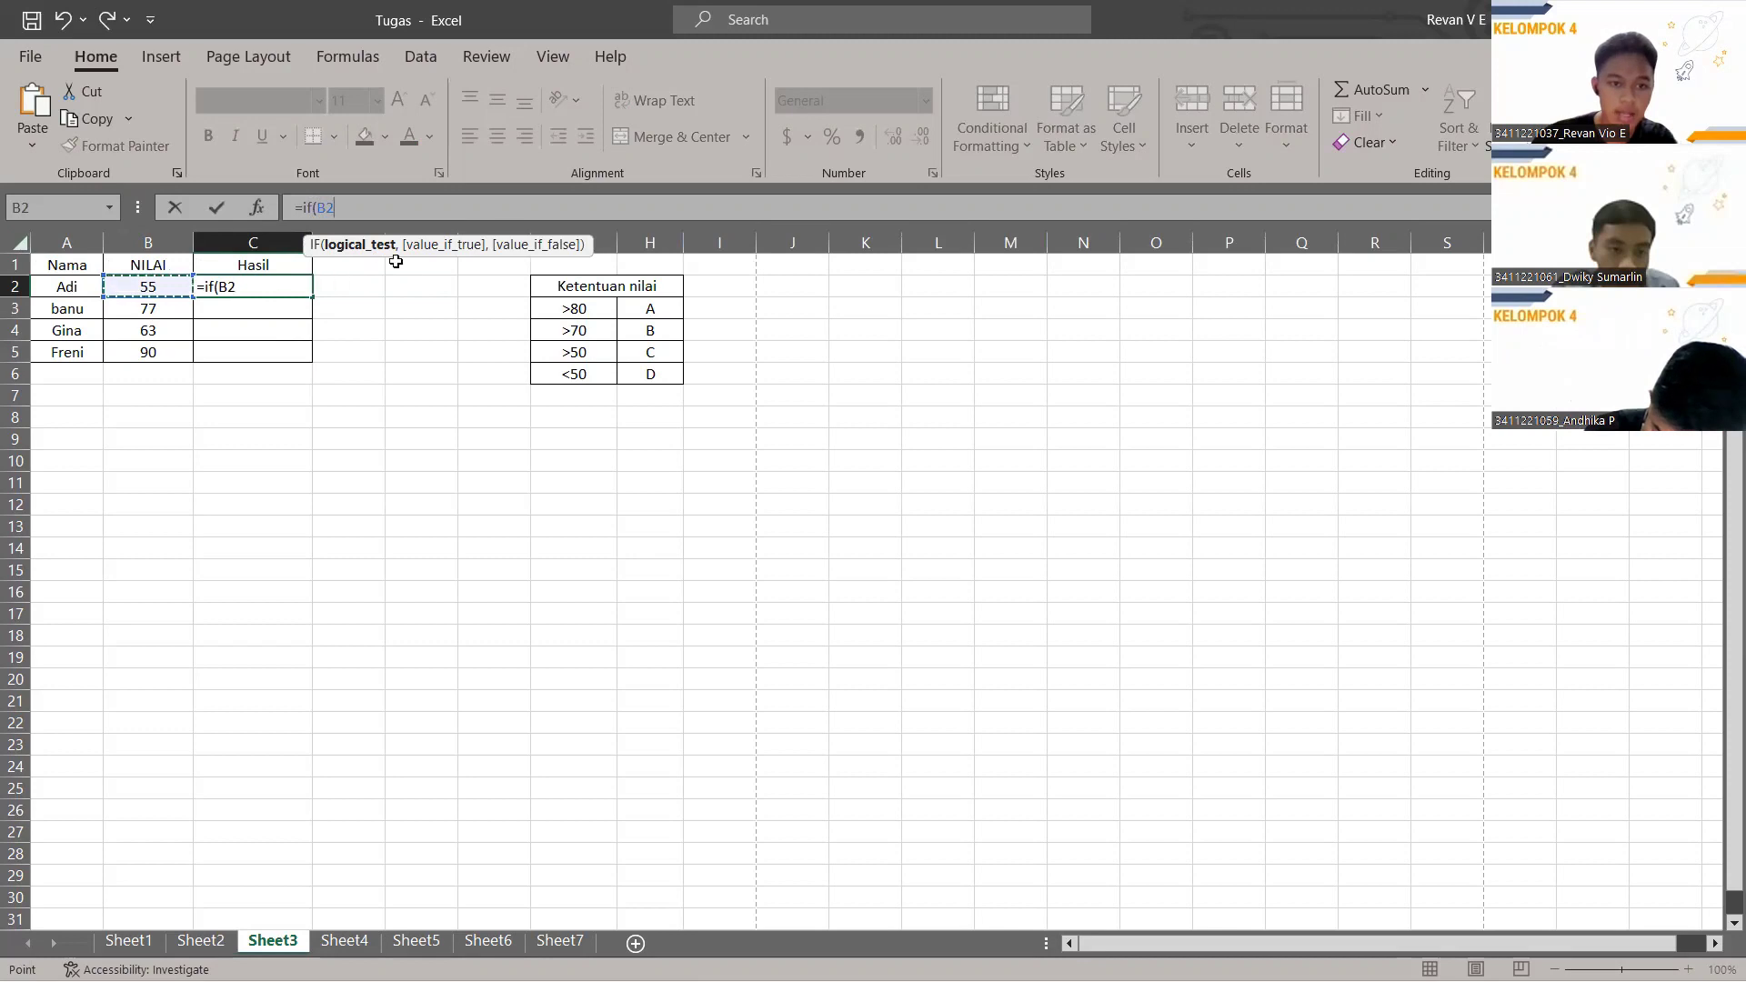
{"action": "type", "text": ","}
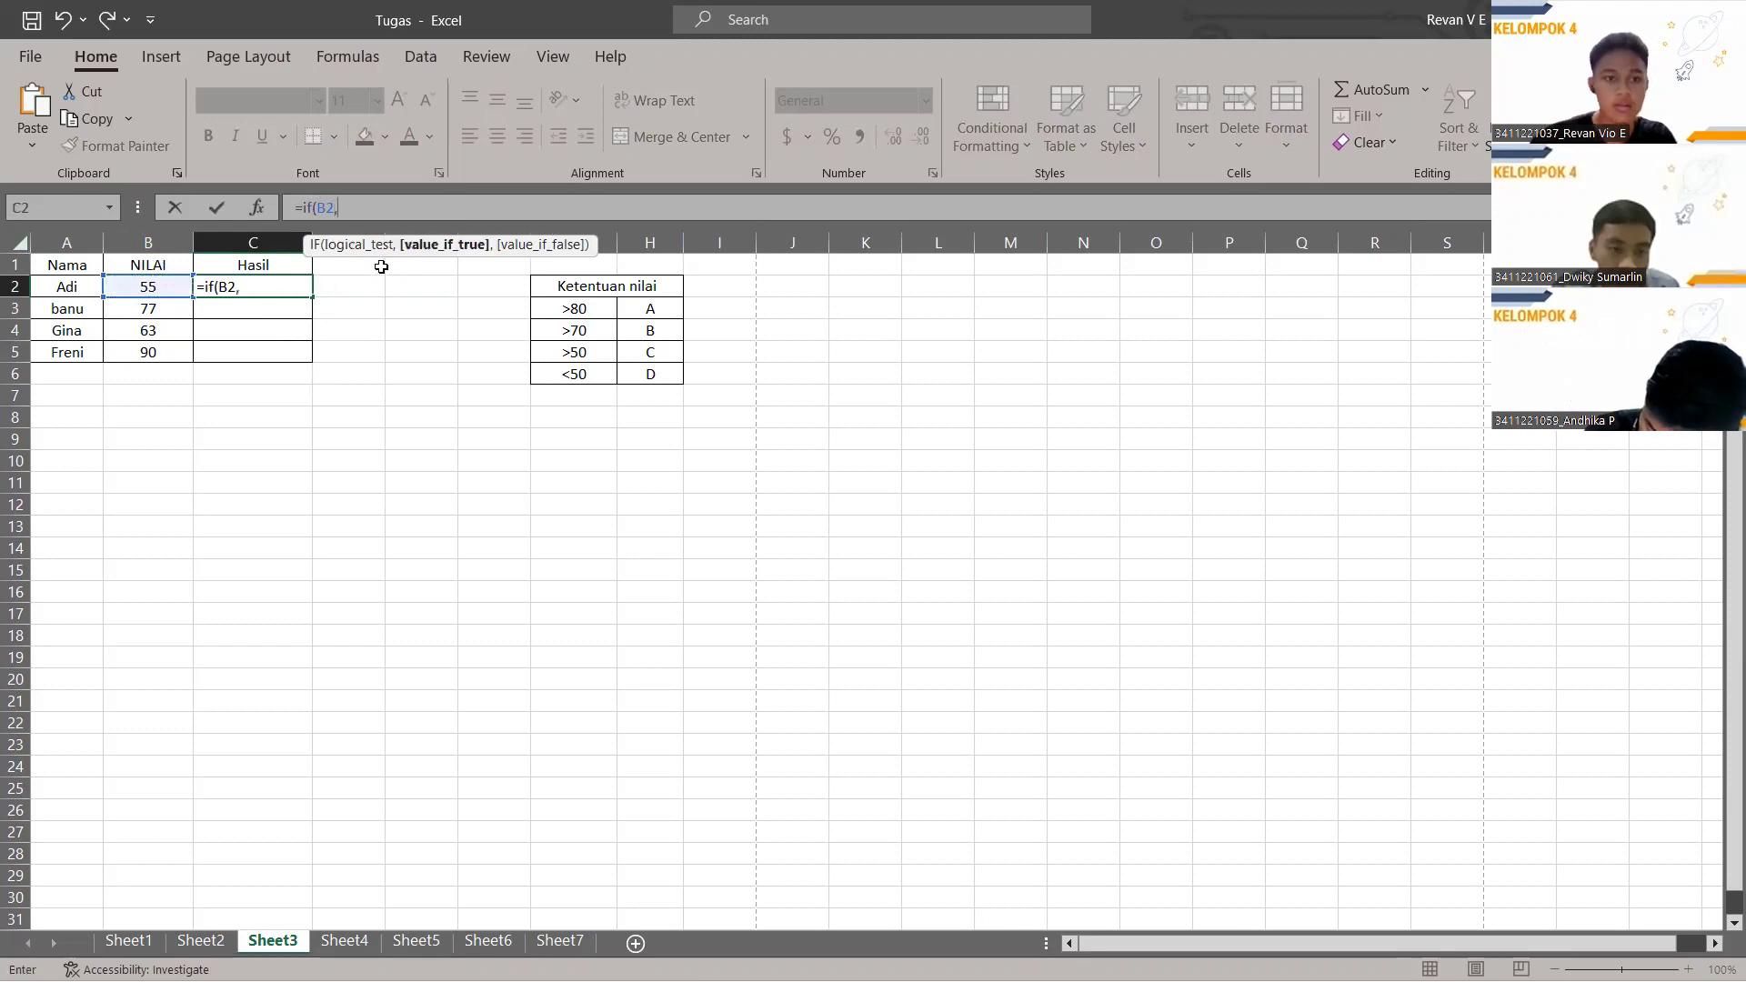
{"action": "key", "text": "BackSpace"}
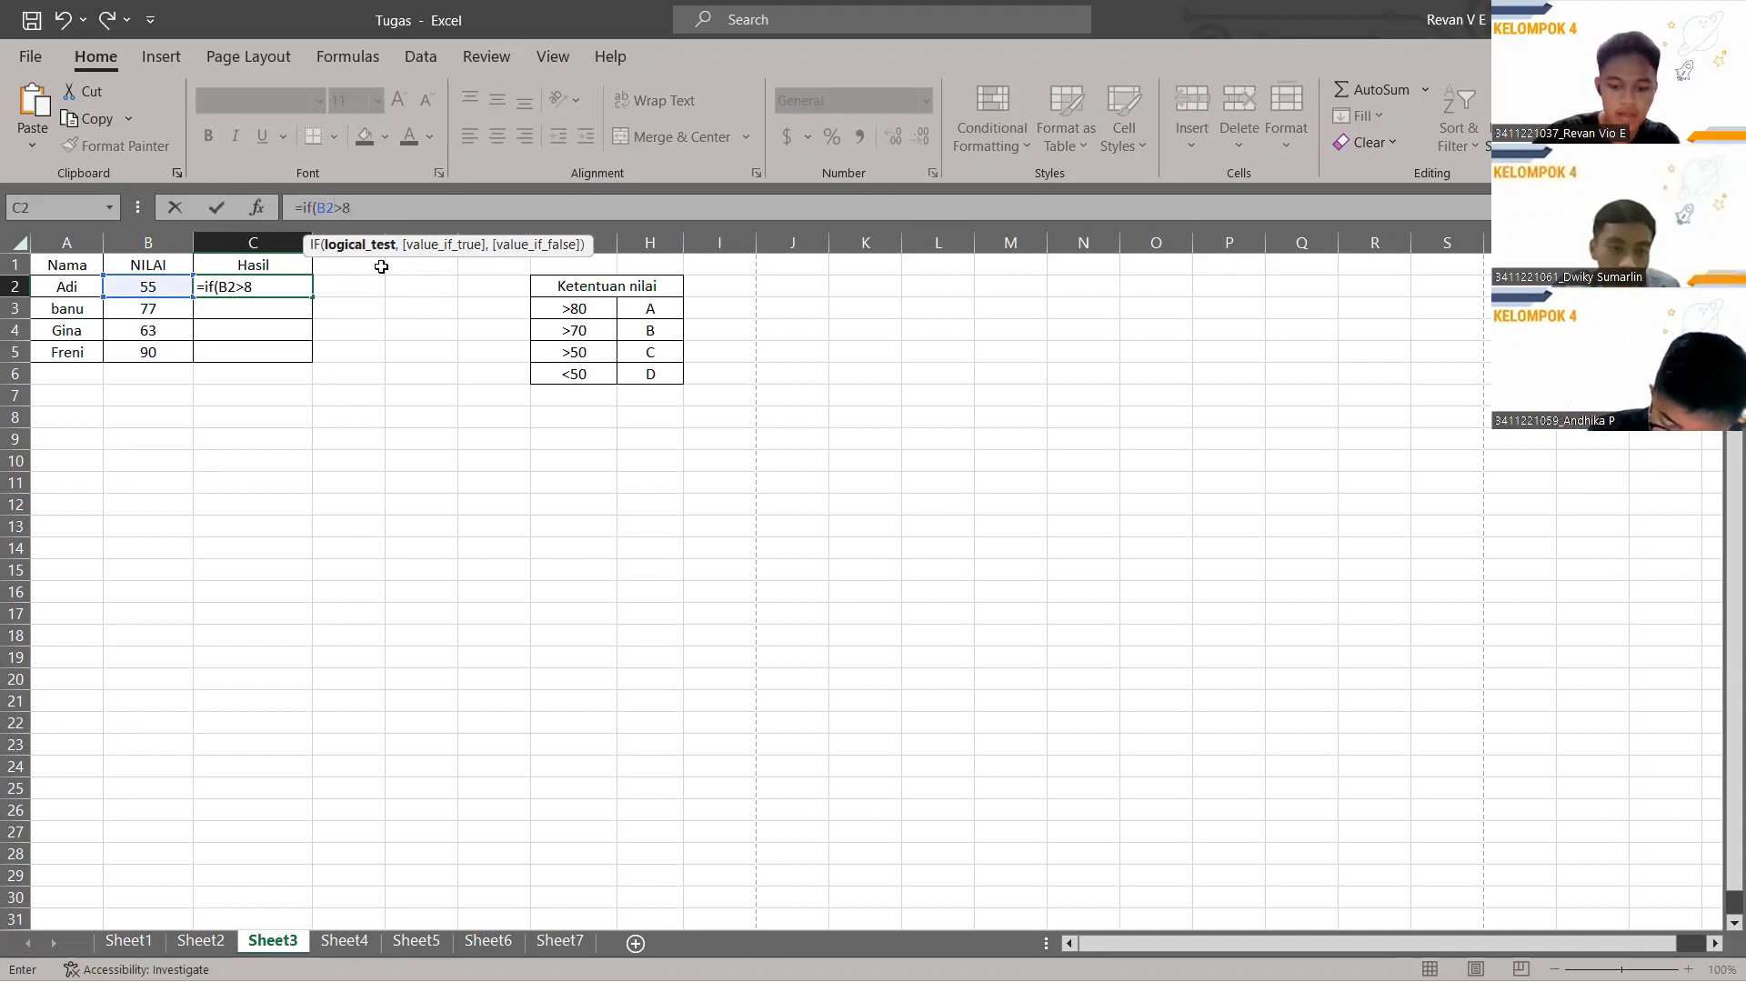
{"action": "type", "text": ">80,\"A"}
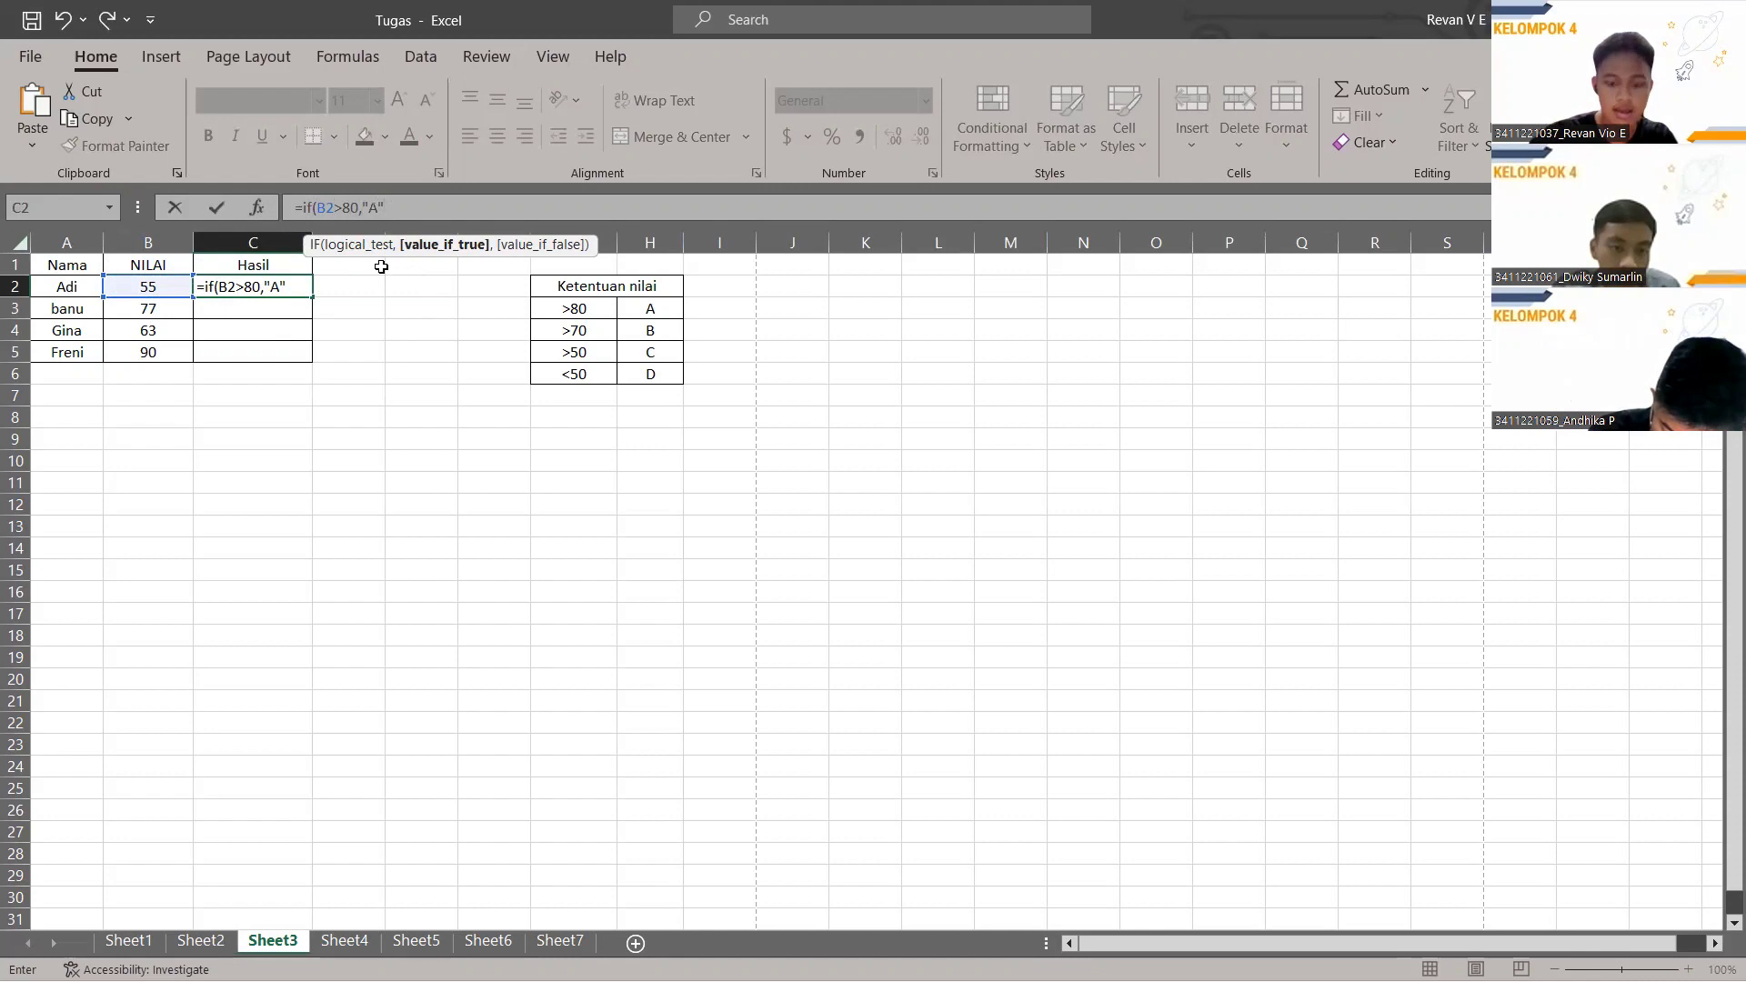
{"action": "type", "text": "\","}
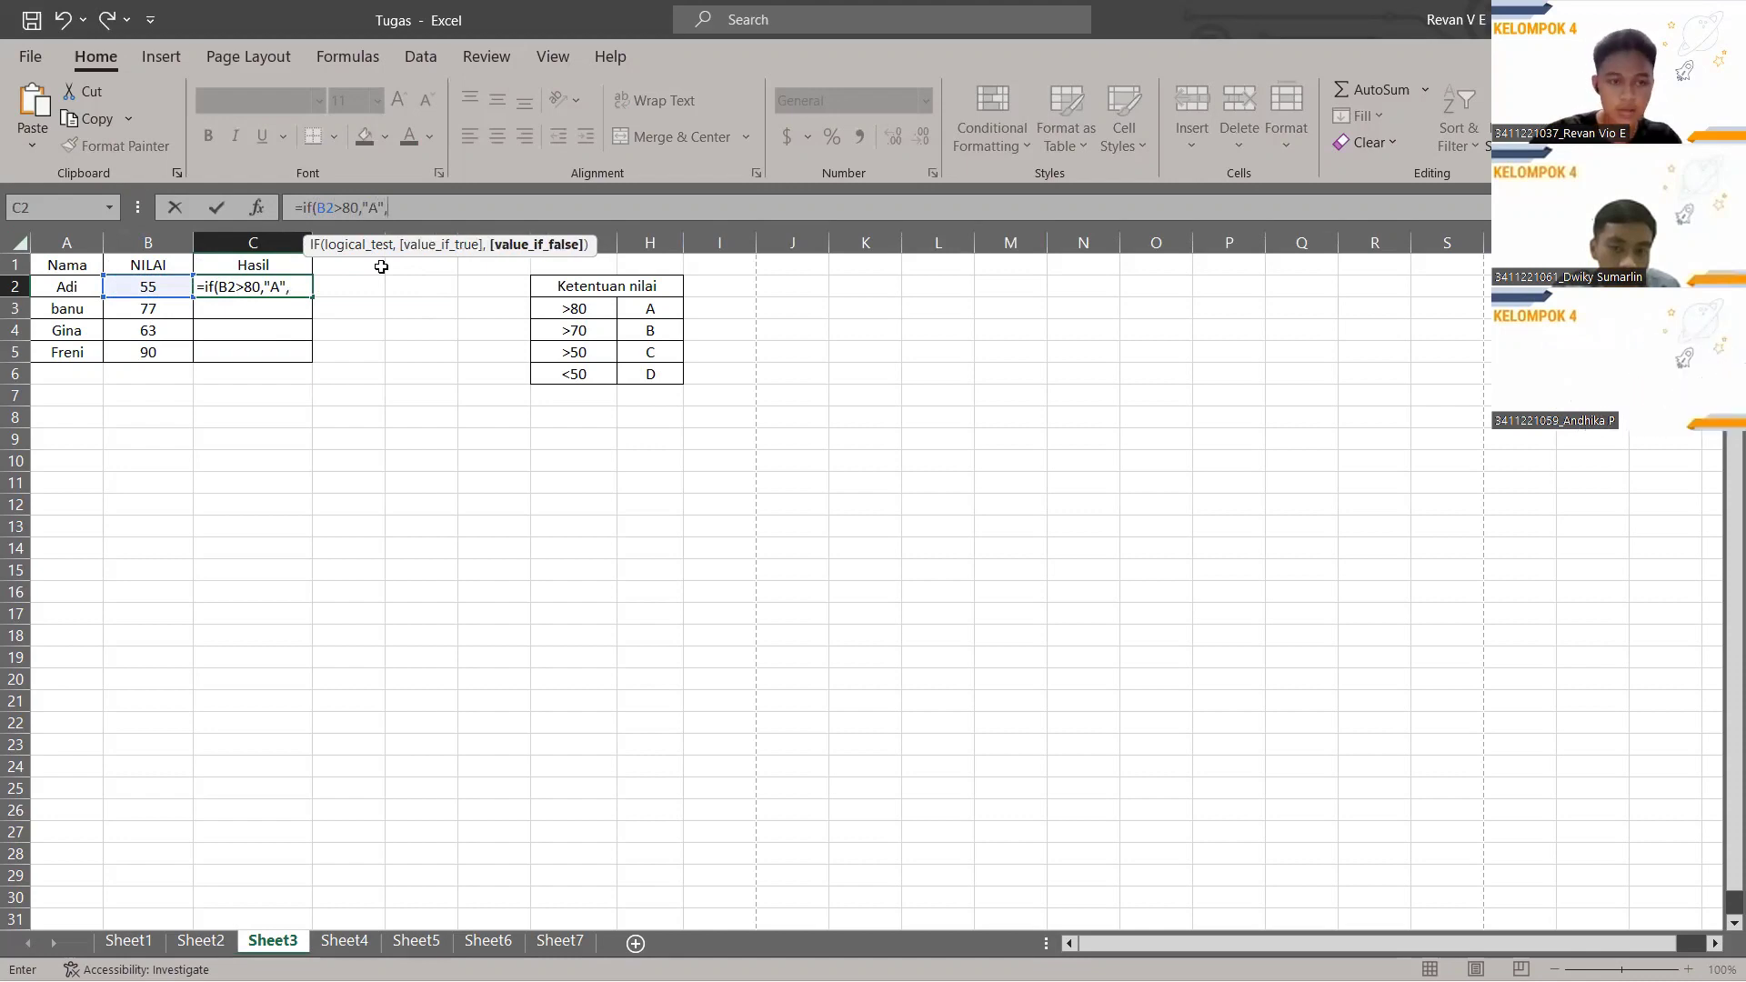
{"action": "type", "text": "IF"}
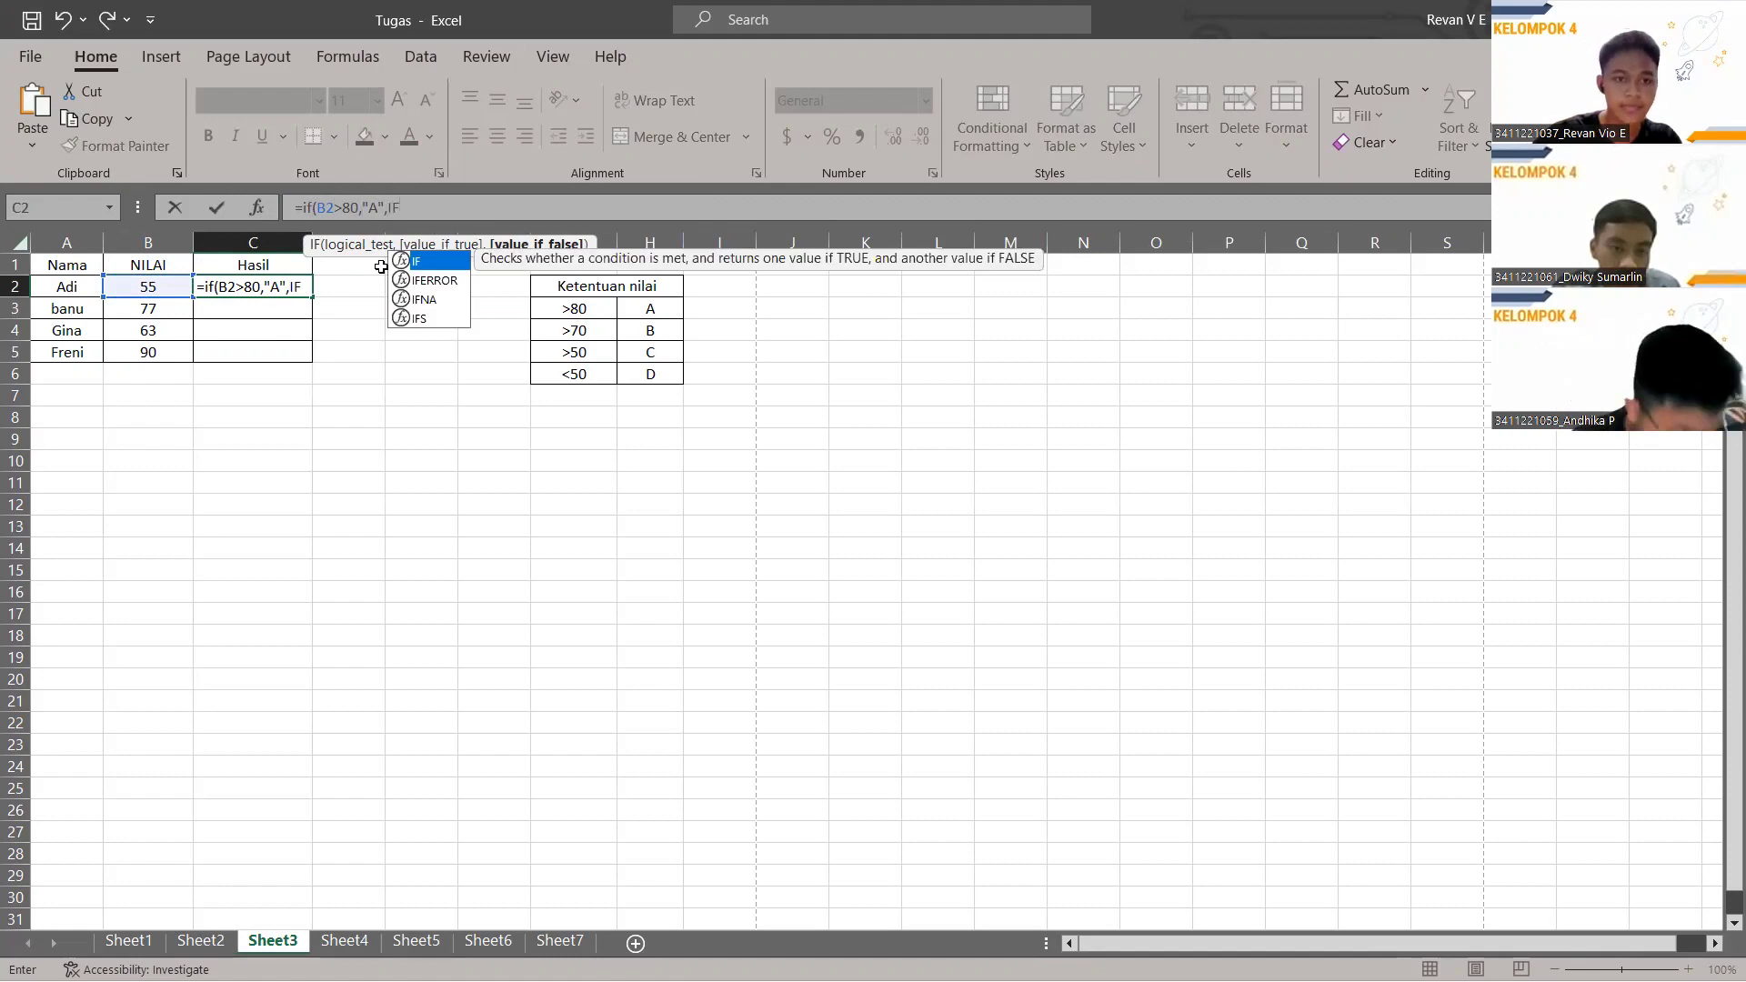
{"action": "type", "text": "("}
{"action": "left_click", "coordinate": [163, 286]}
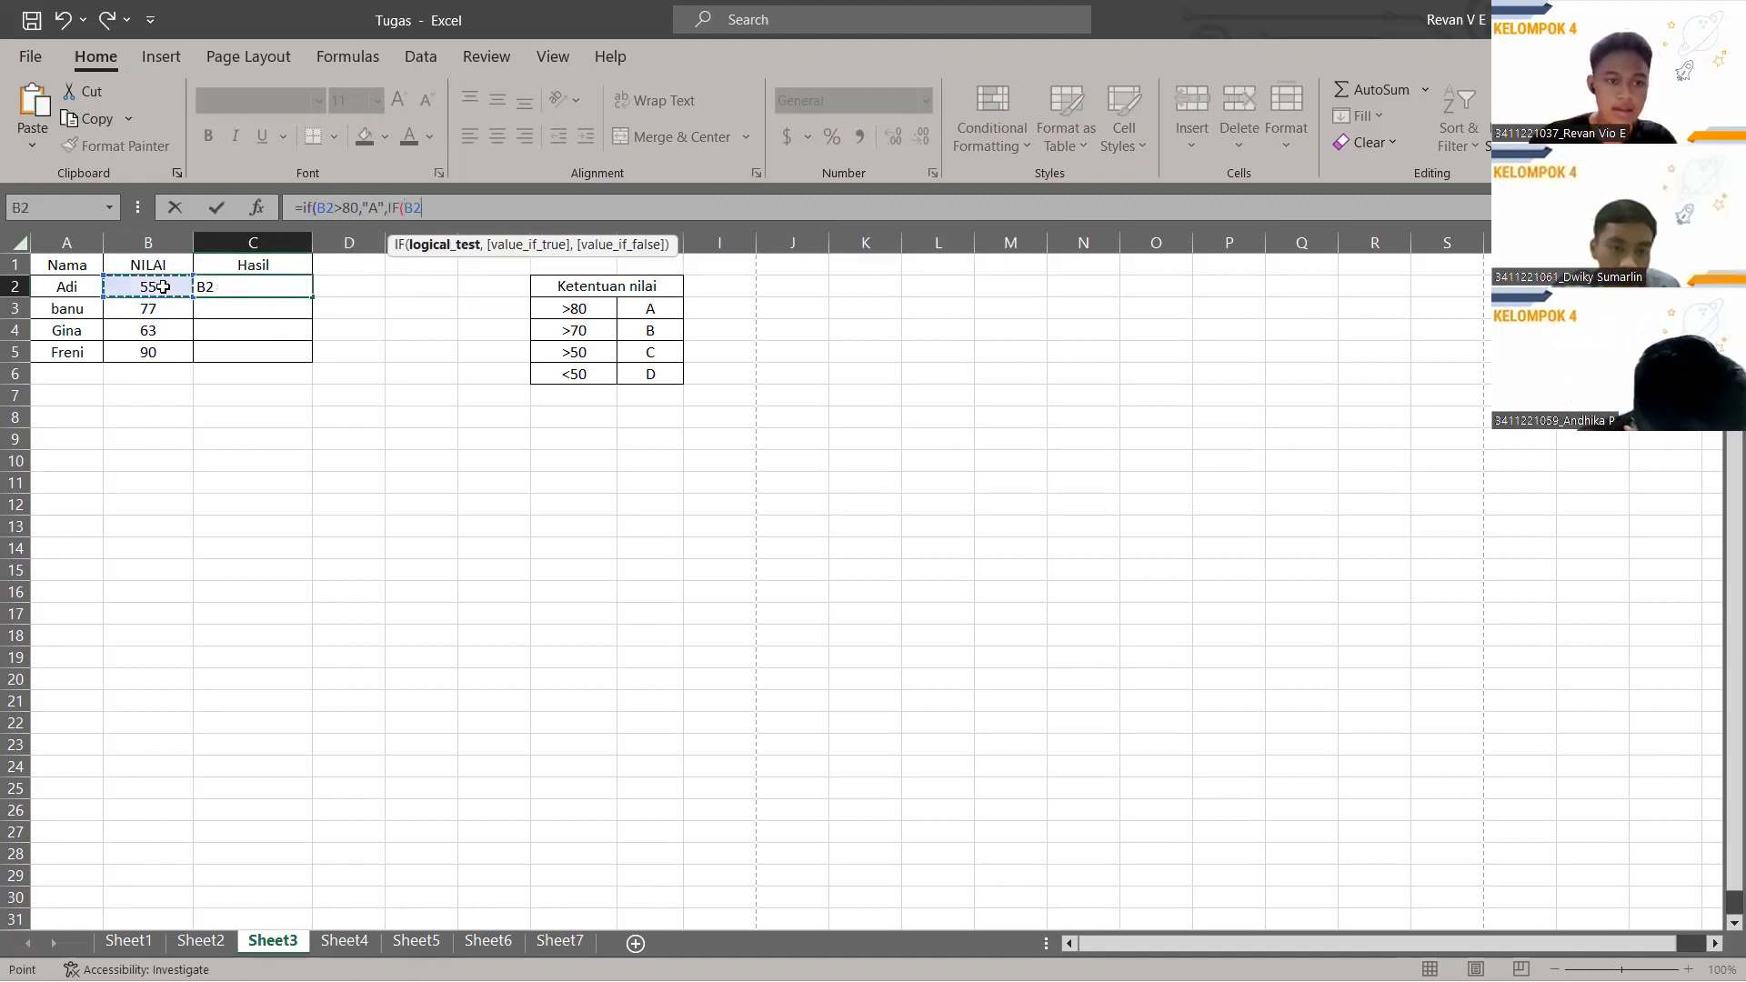
{"action": "type", "text": ">"}
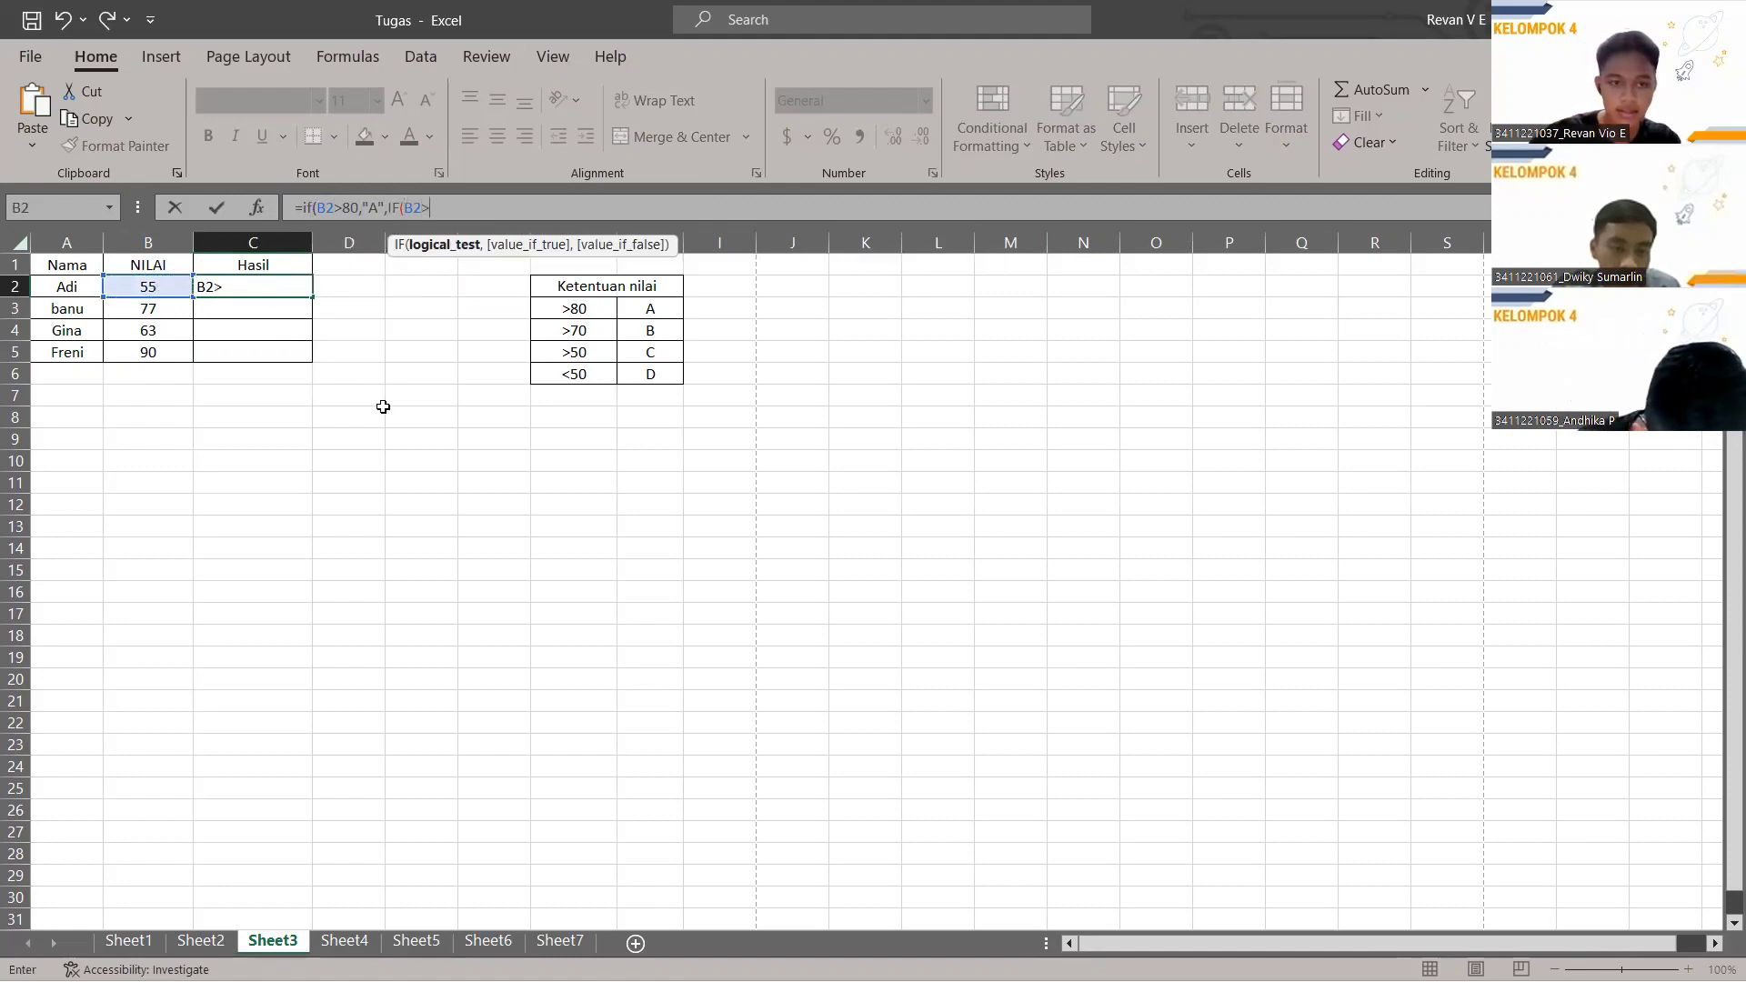
{"action": "type", "text": "70,\"B"}
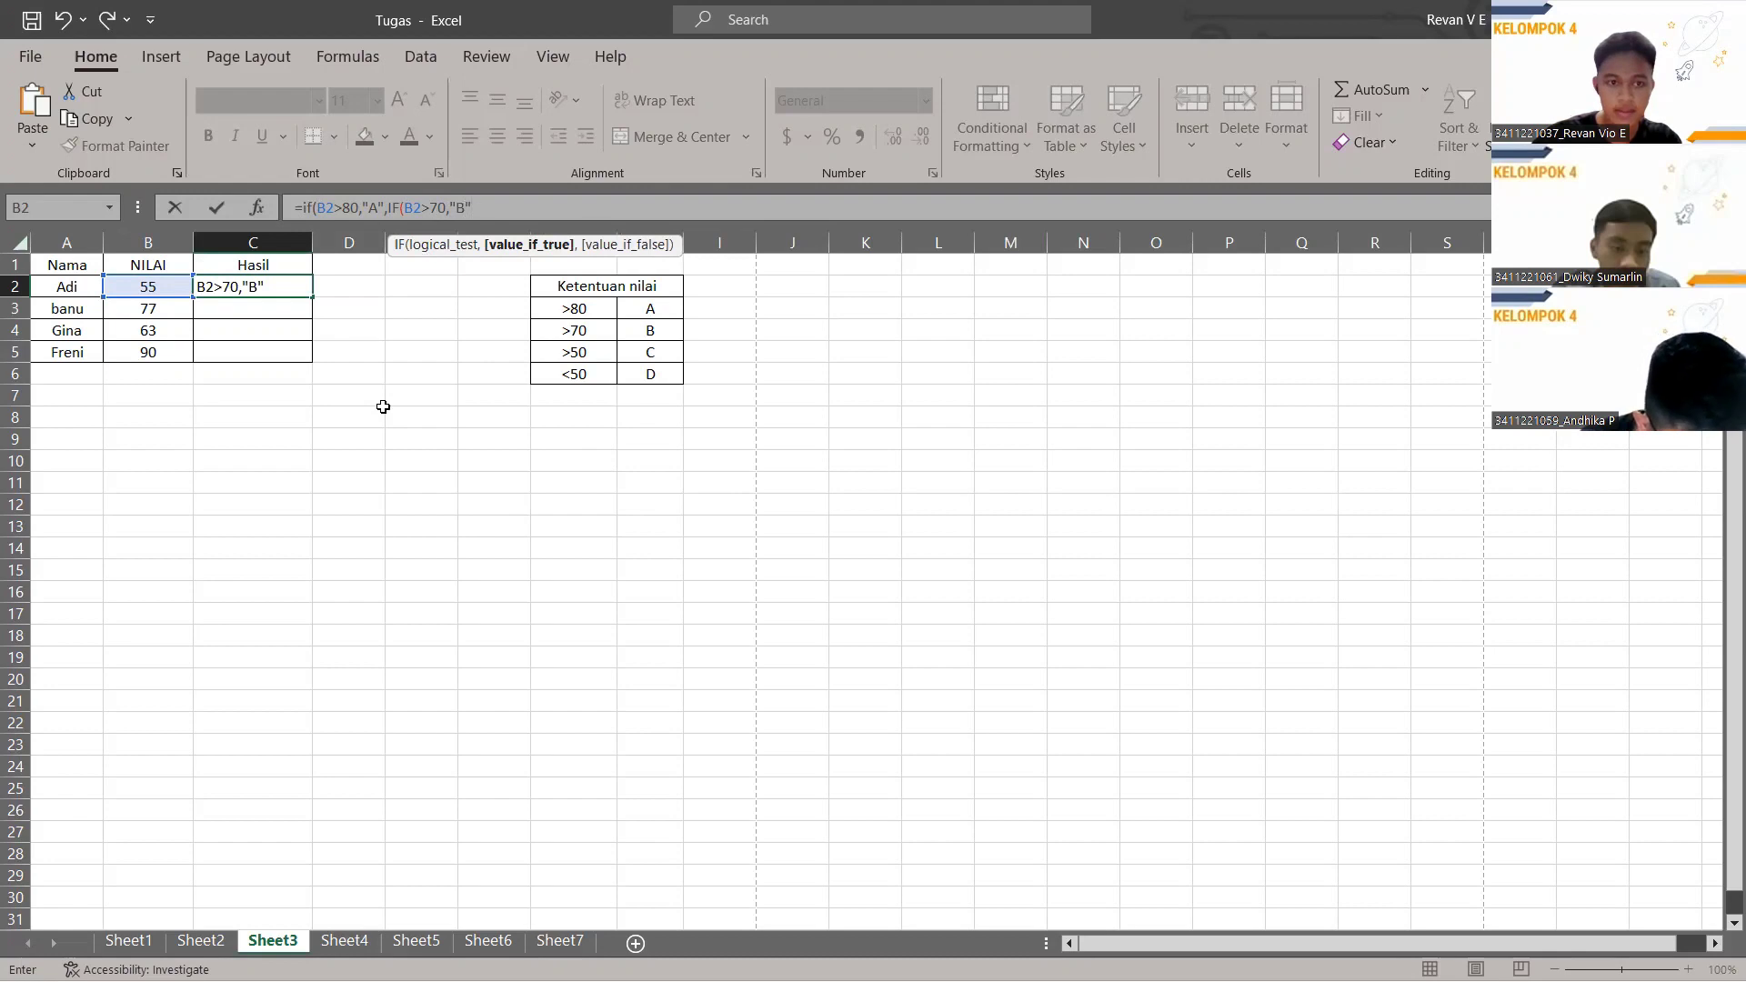
{"action": "type", "text": ","}
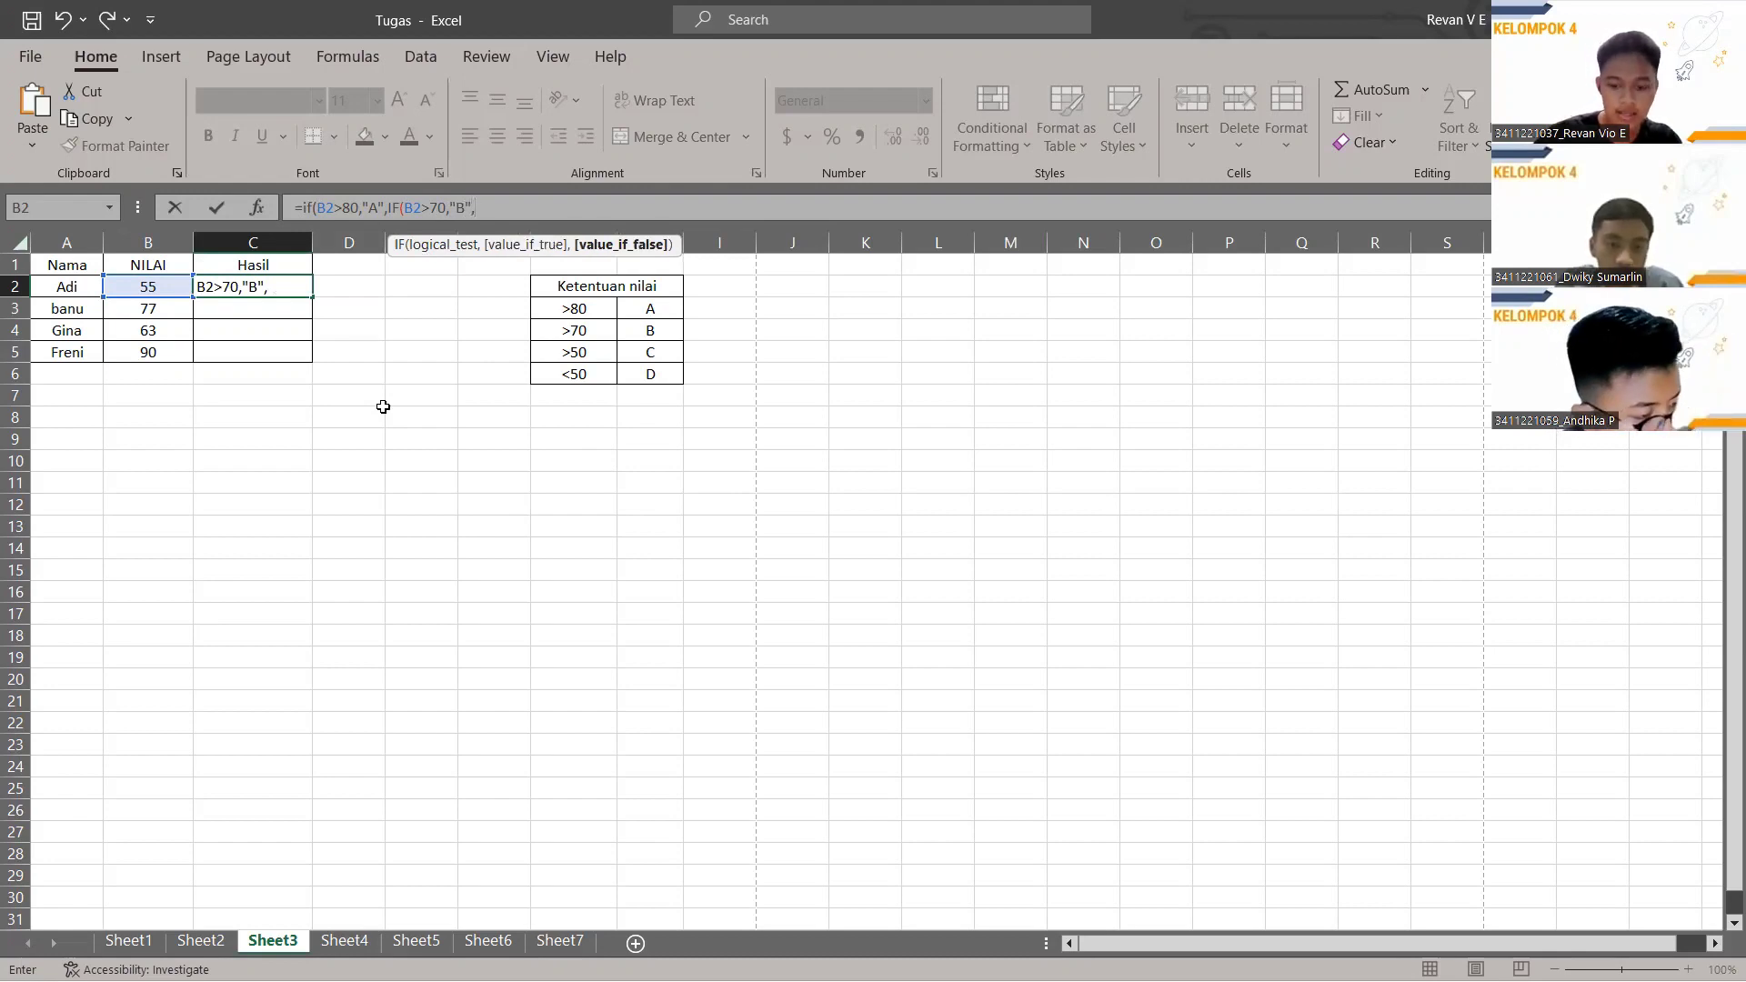
{"action": "type", "text": "IF("}
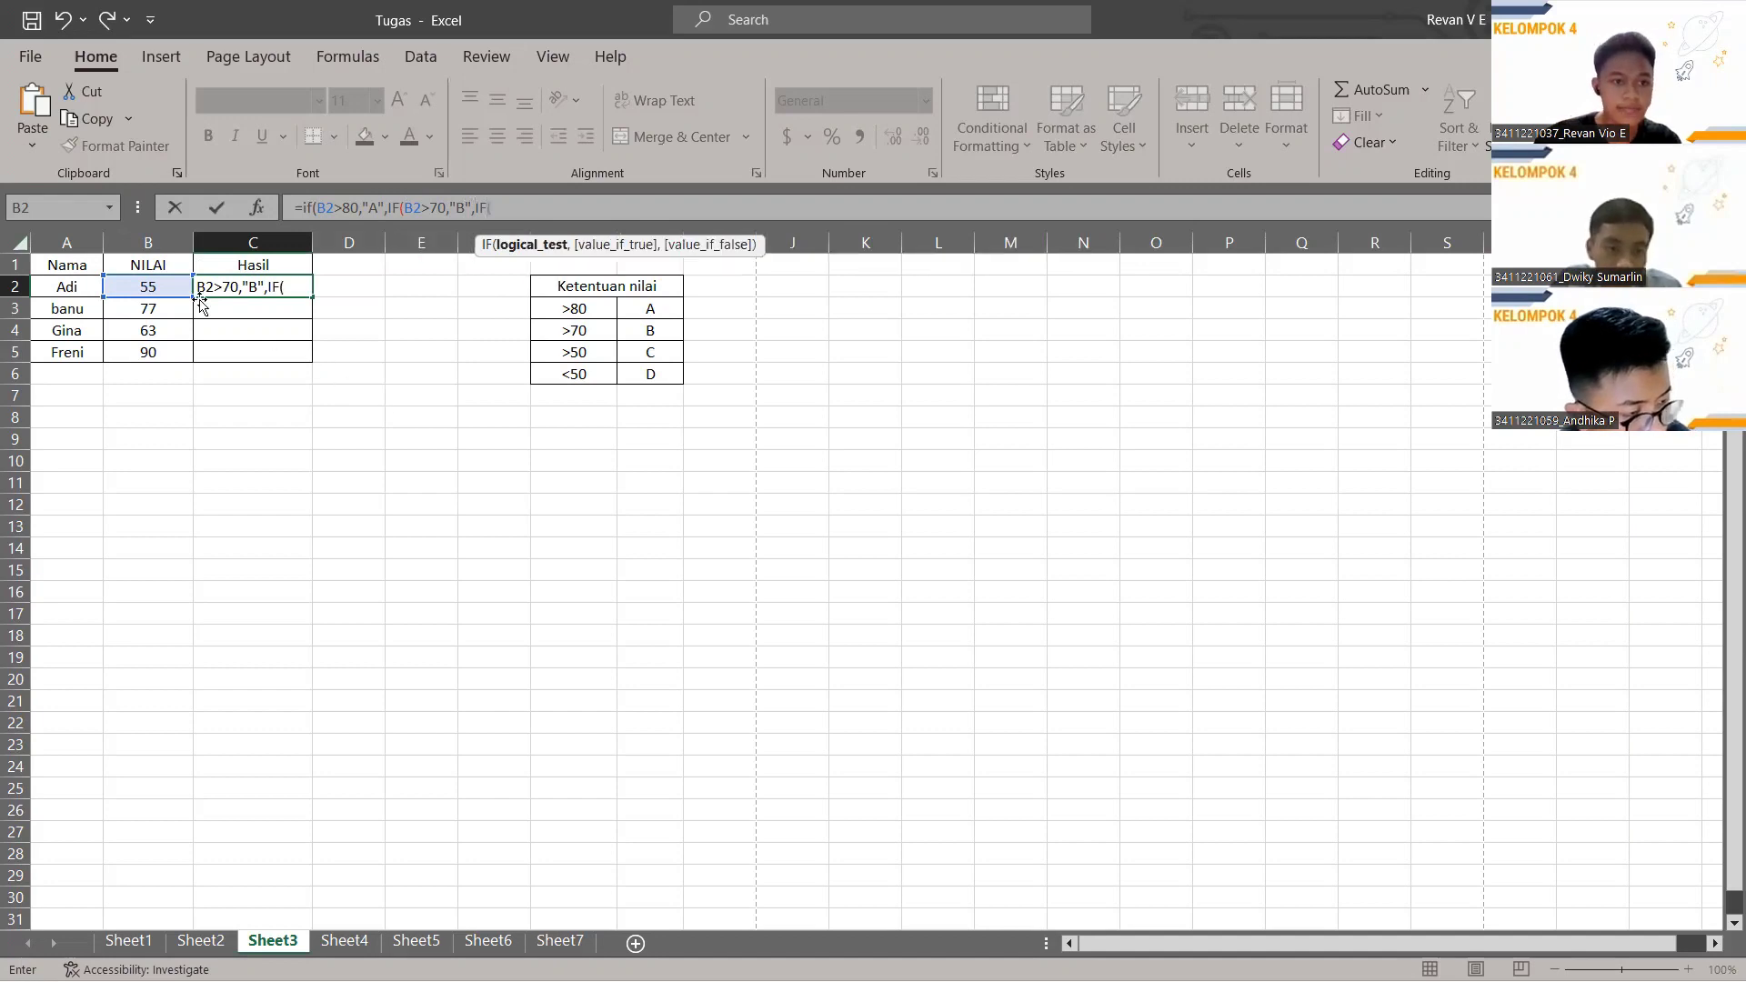
{"action": "left_click", "coordinate": [162, 296]}
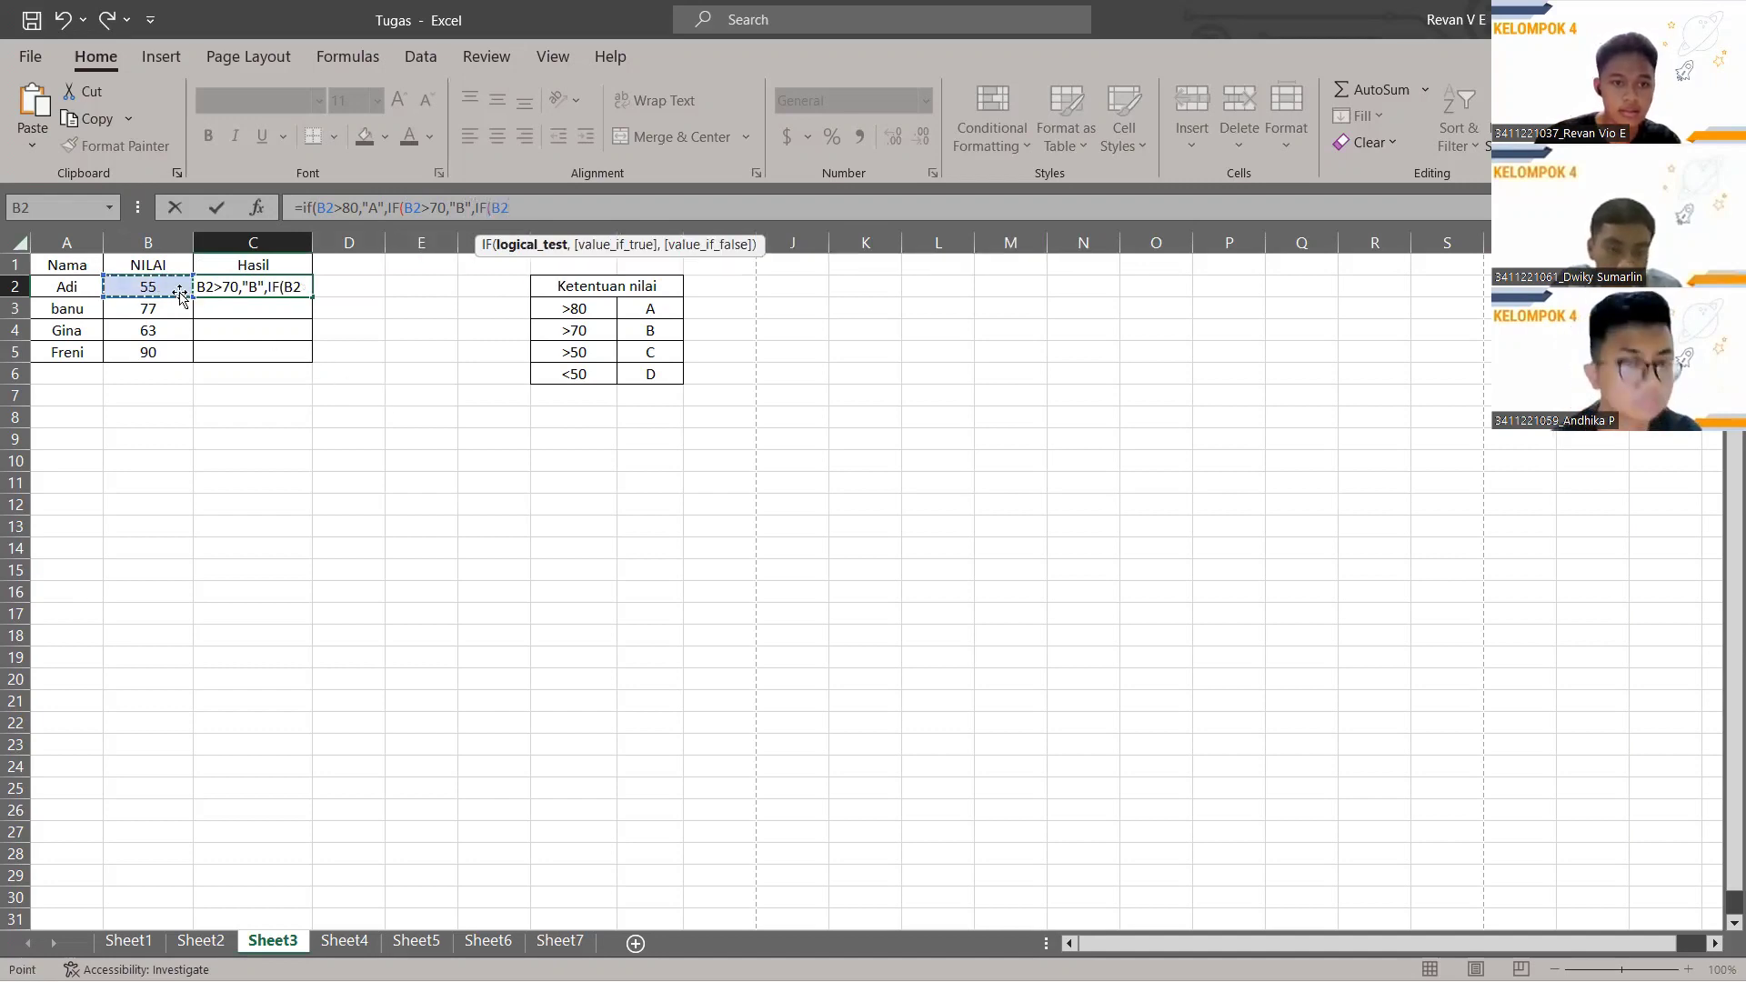
{"action": "type", "text": ">"}
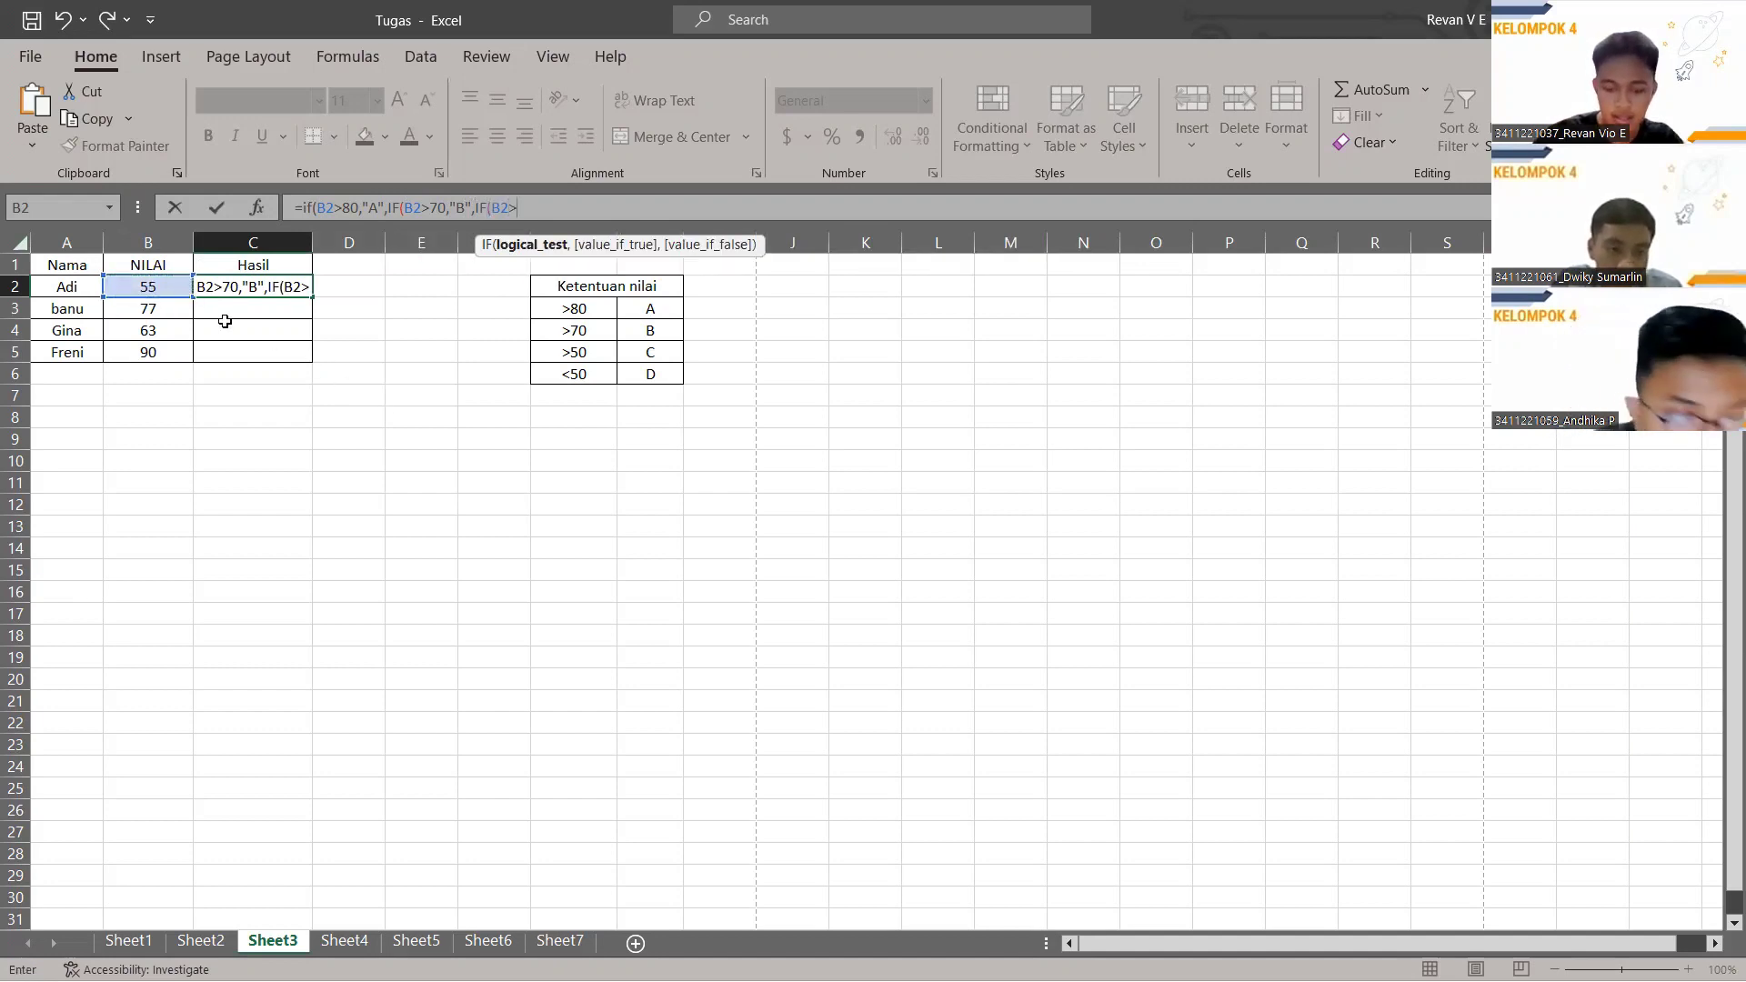
{"action": "type", "text": "50,"}
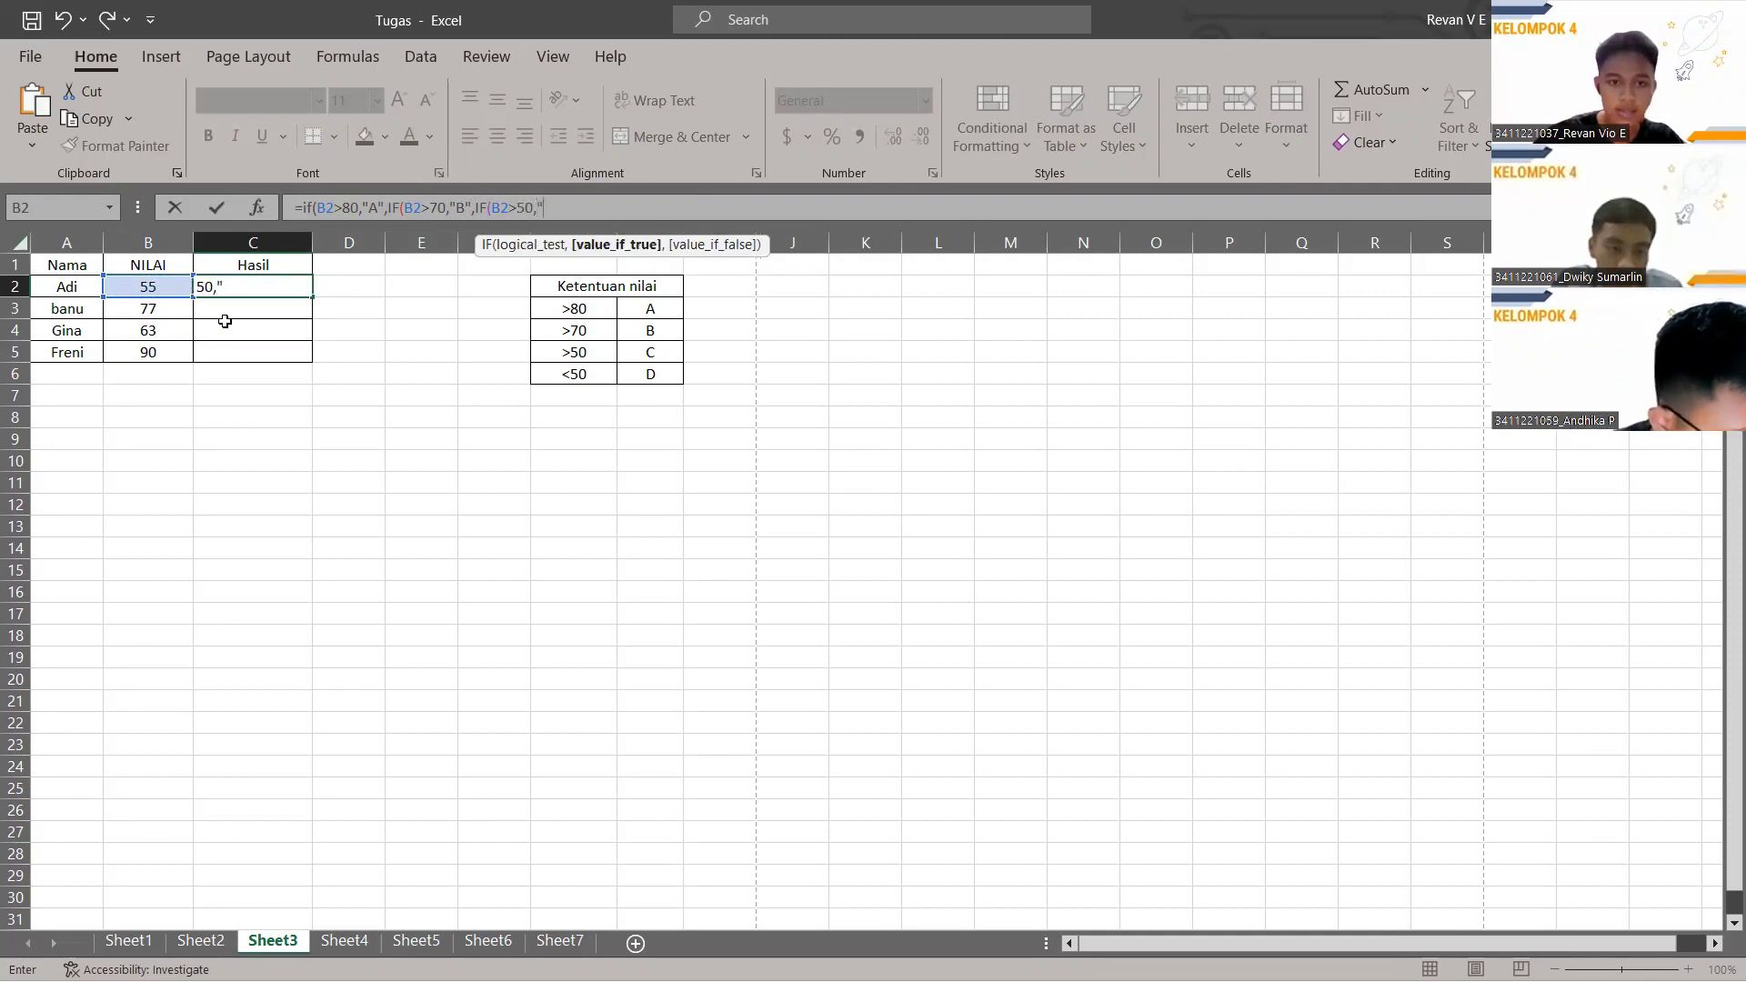
{"action": "type", "text": "\"C\",IF("}
{"action": "left_click", "coordinate": [136, 289]}
{"action": "type", "text": "<50"}
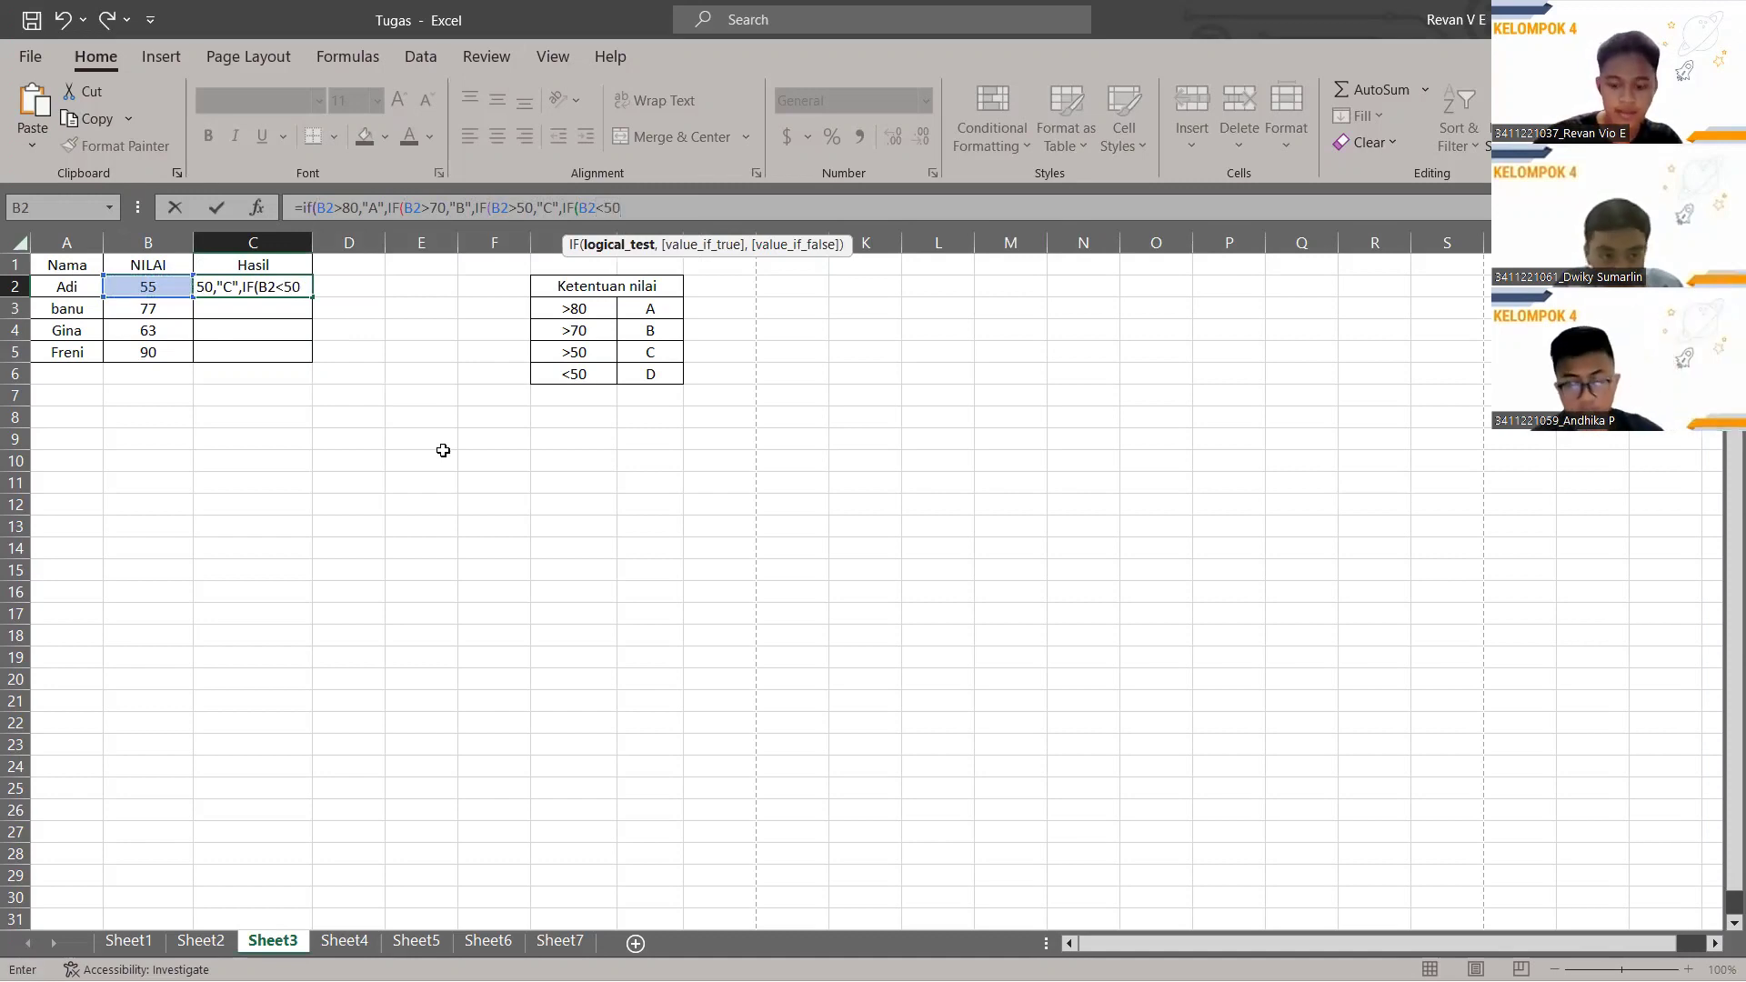
{"action": "type", "text": ",\"D"}
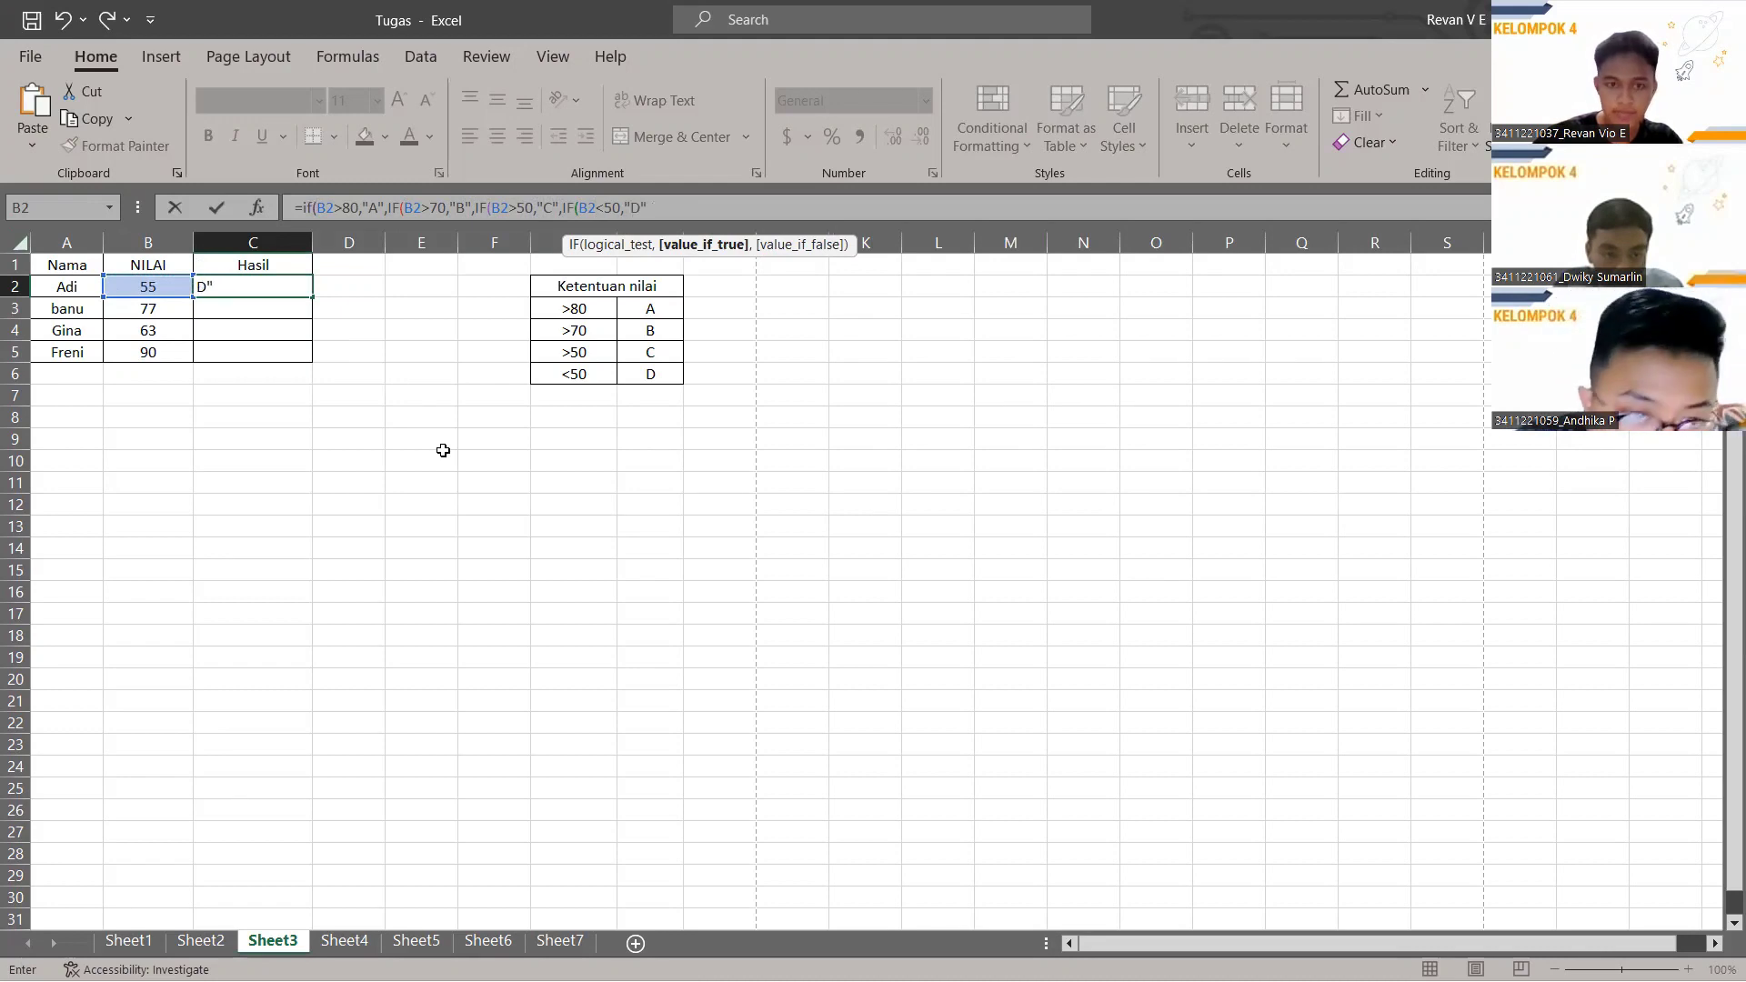
{"action": "type", "text": "\")"}
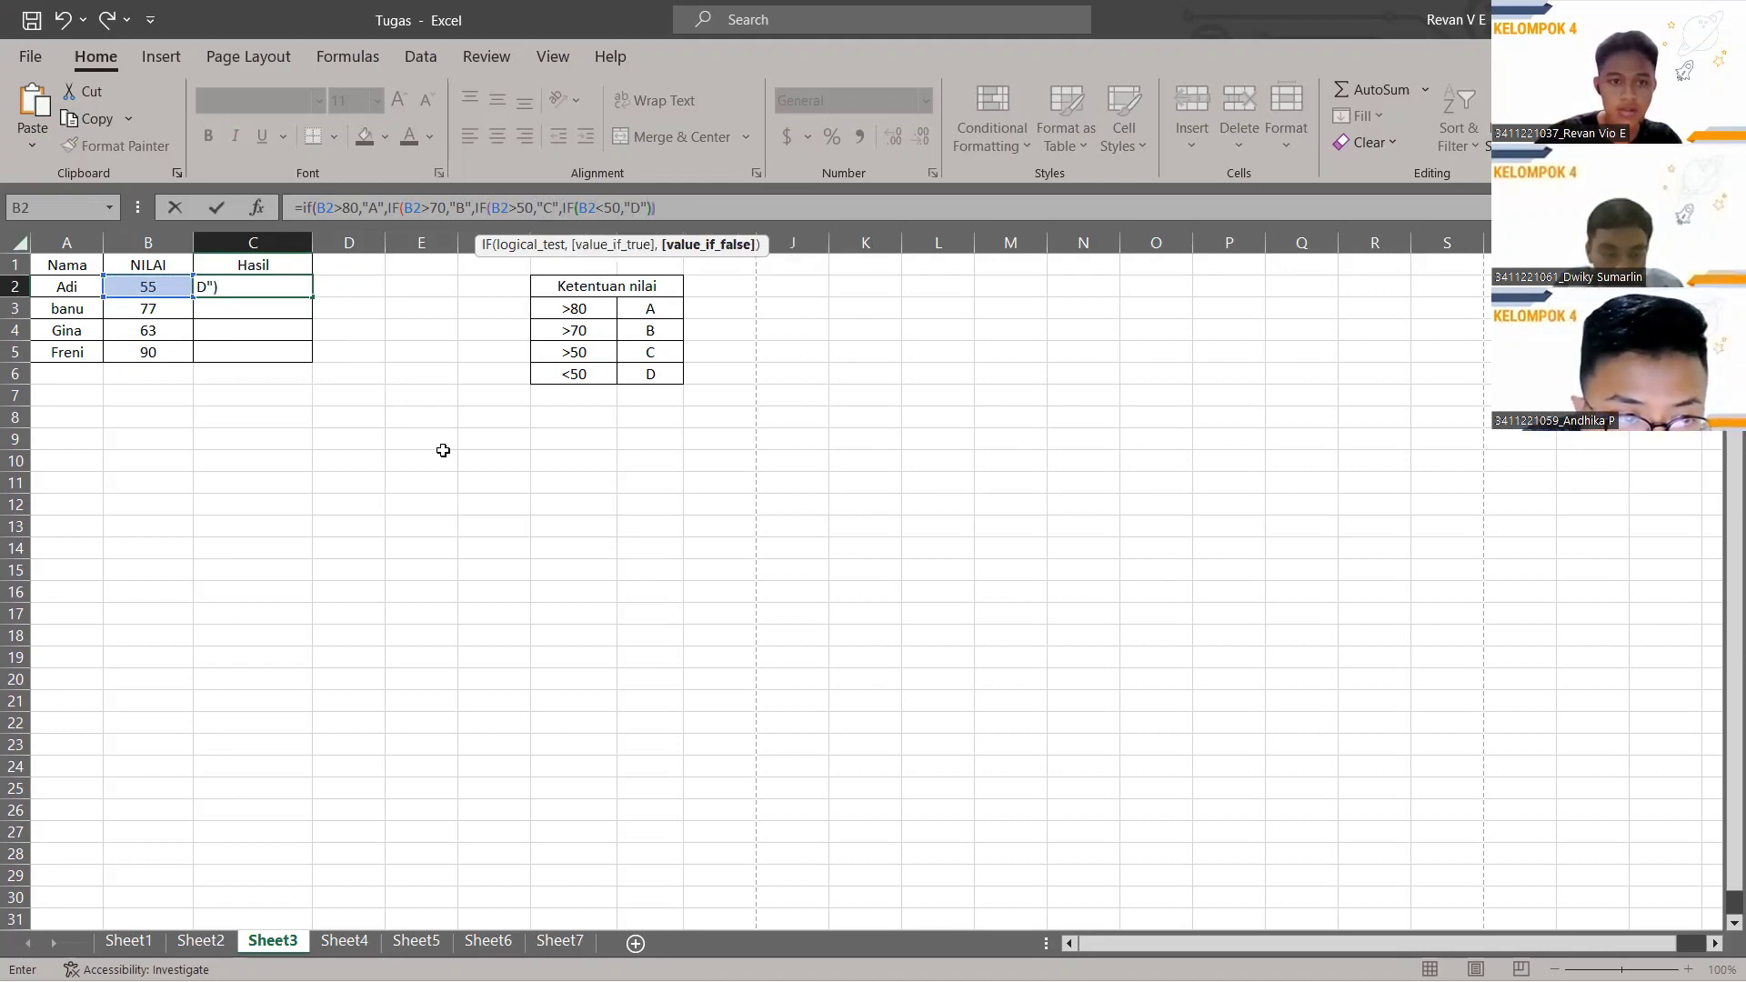
{"action": "type", "text": "))"}
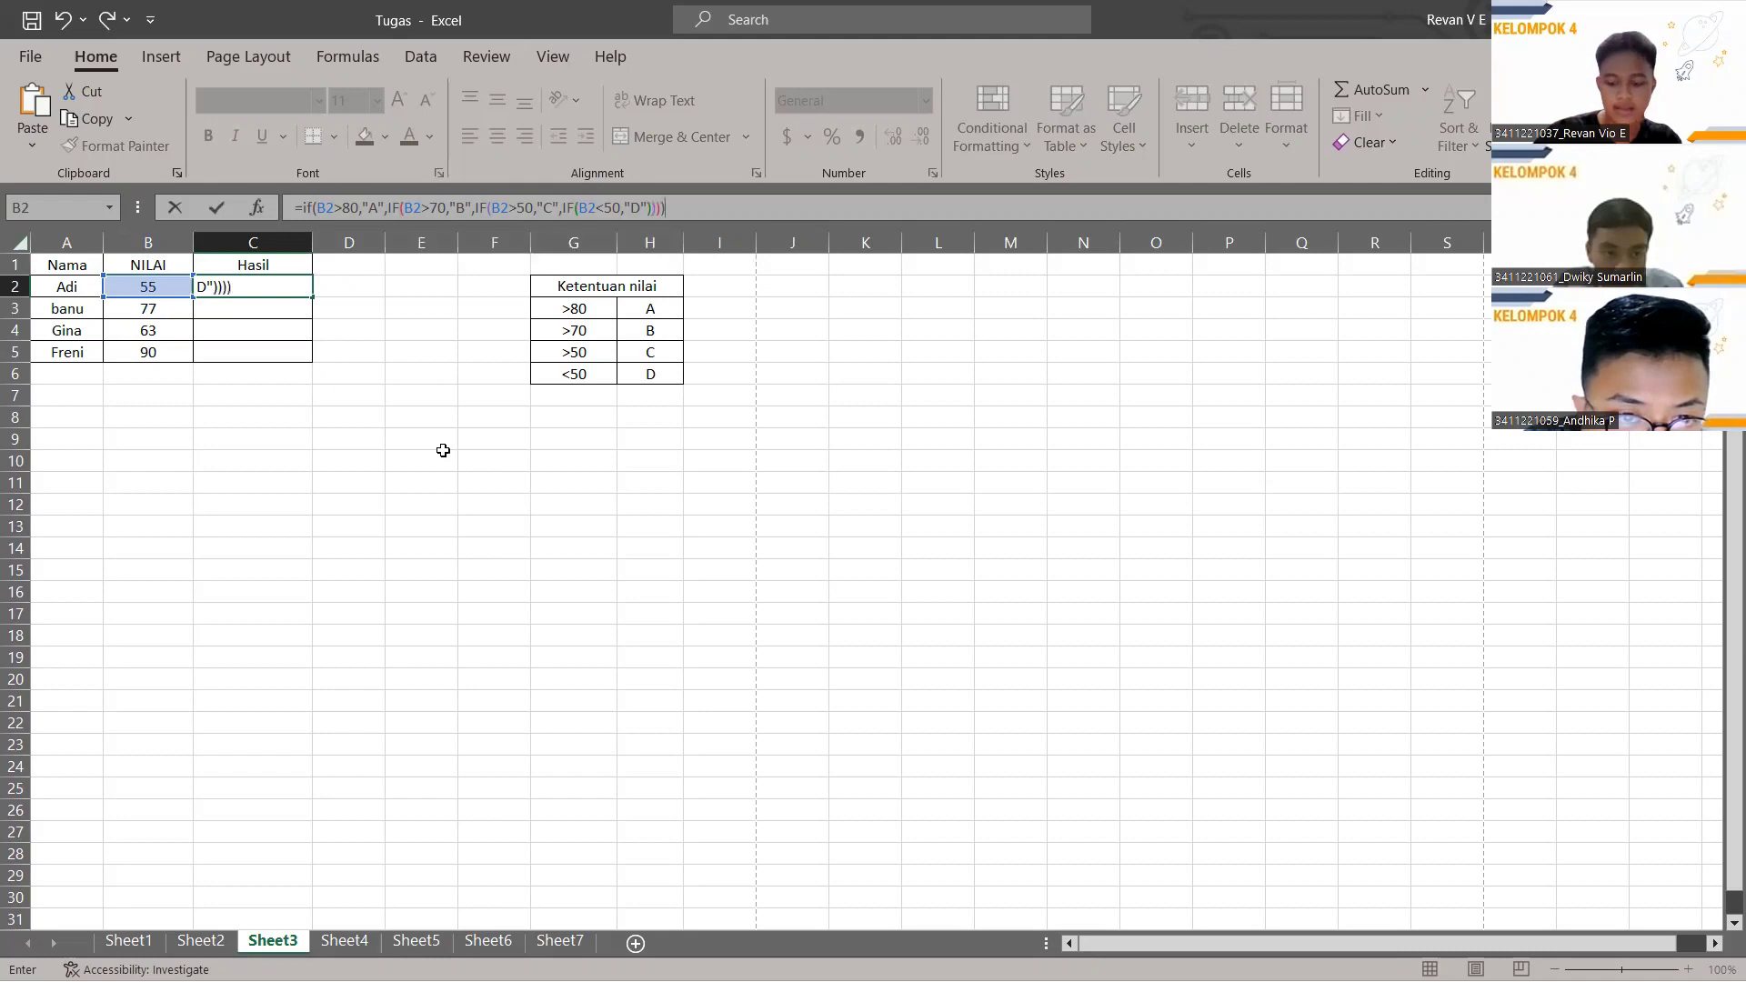
{"action": "key", "text": "Return"}
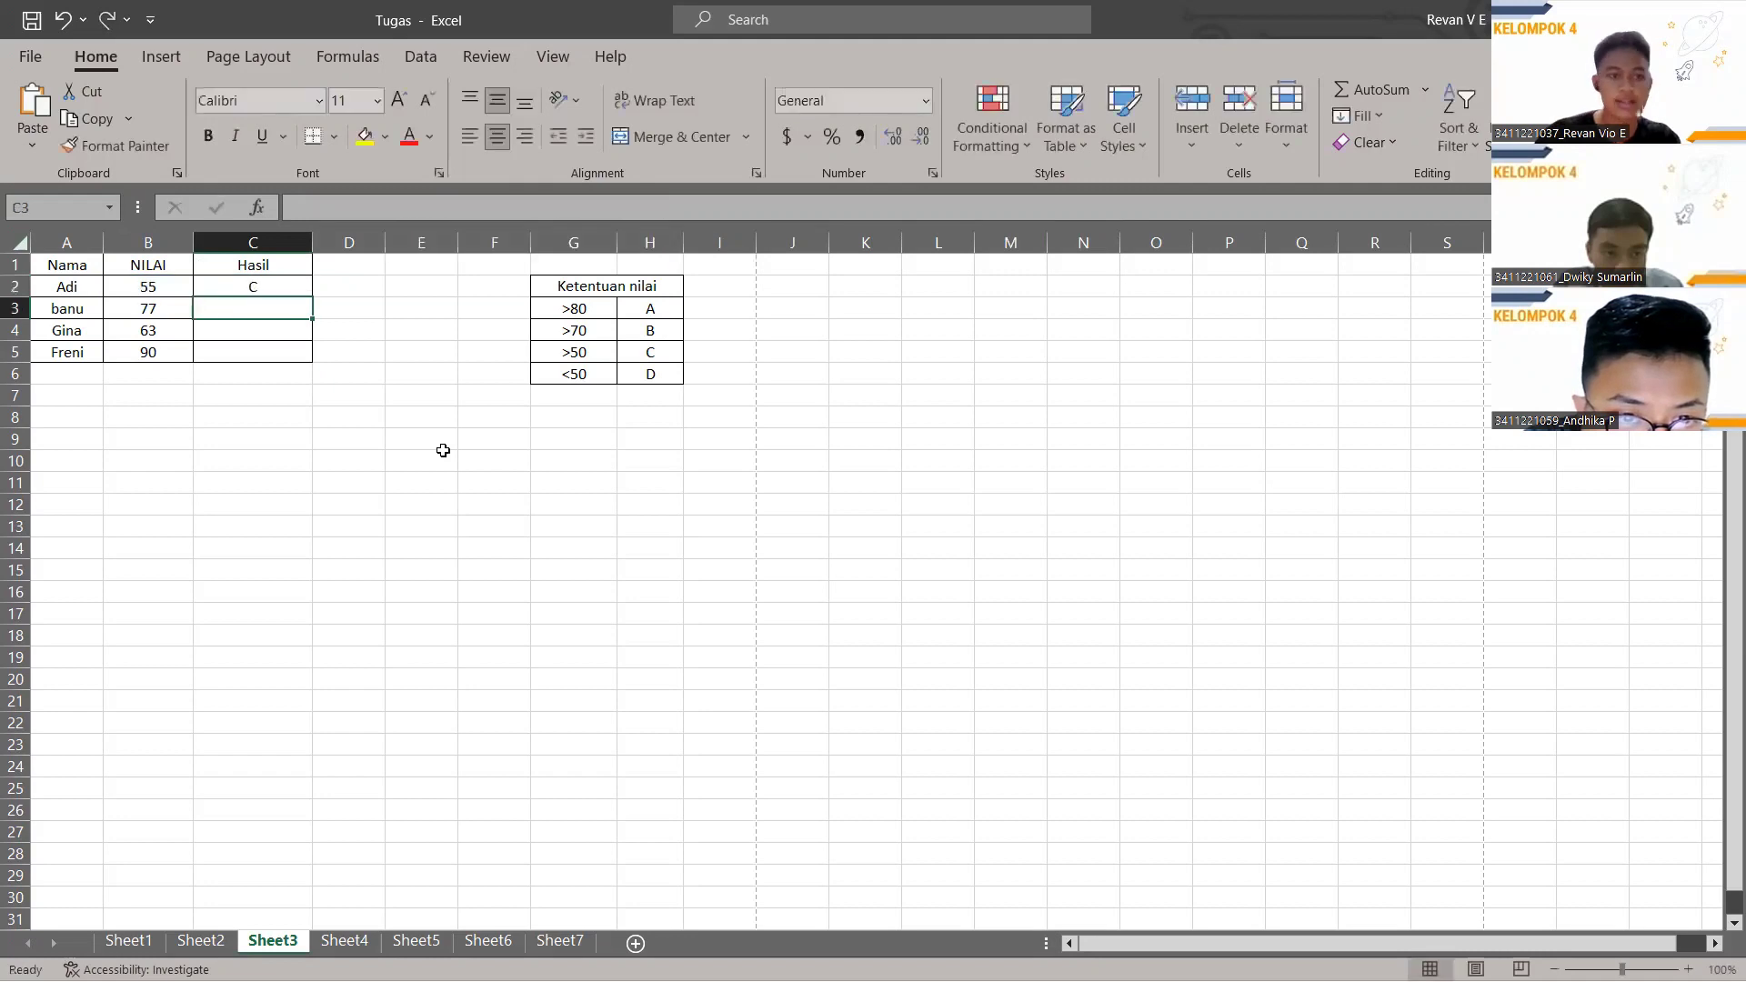
{"action": "left_click", "coordinate": [275, 288]}
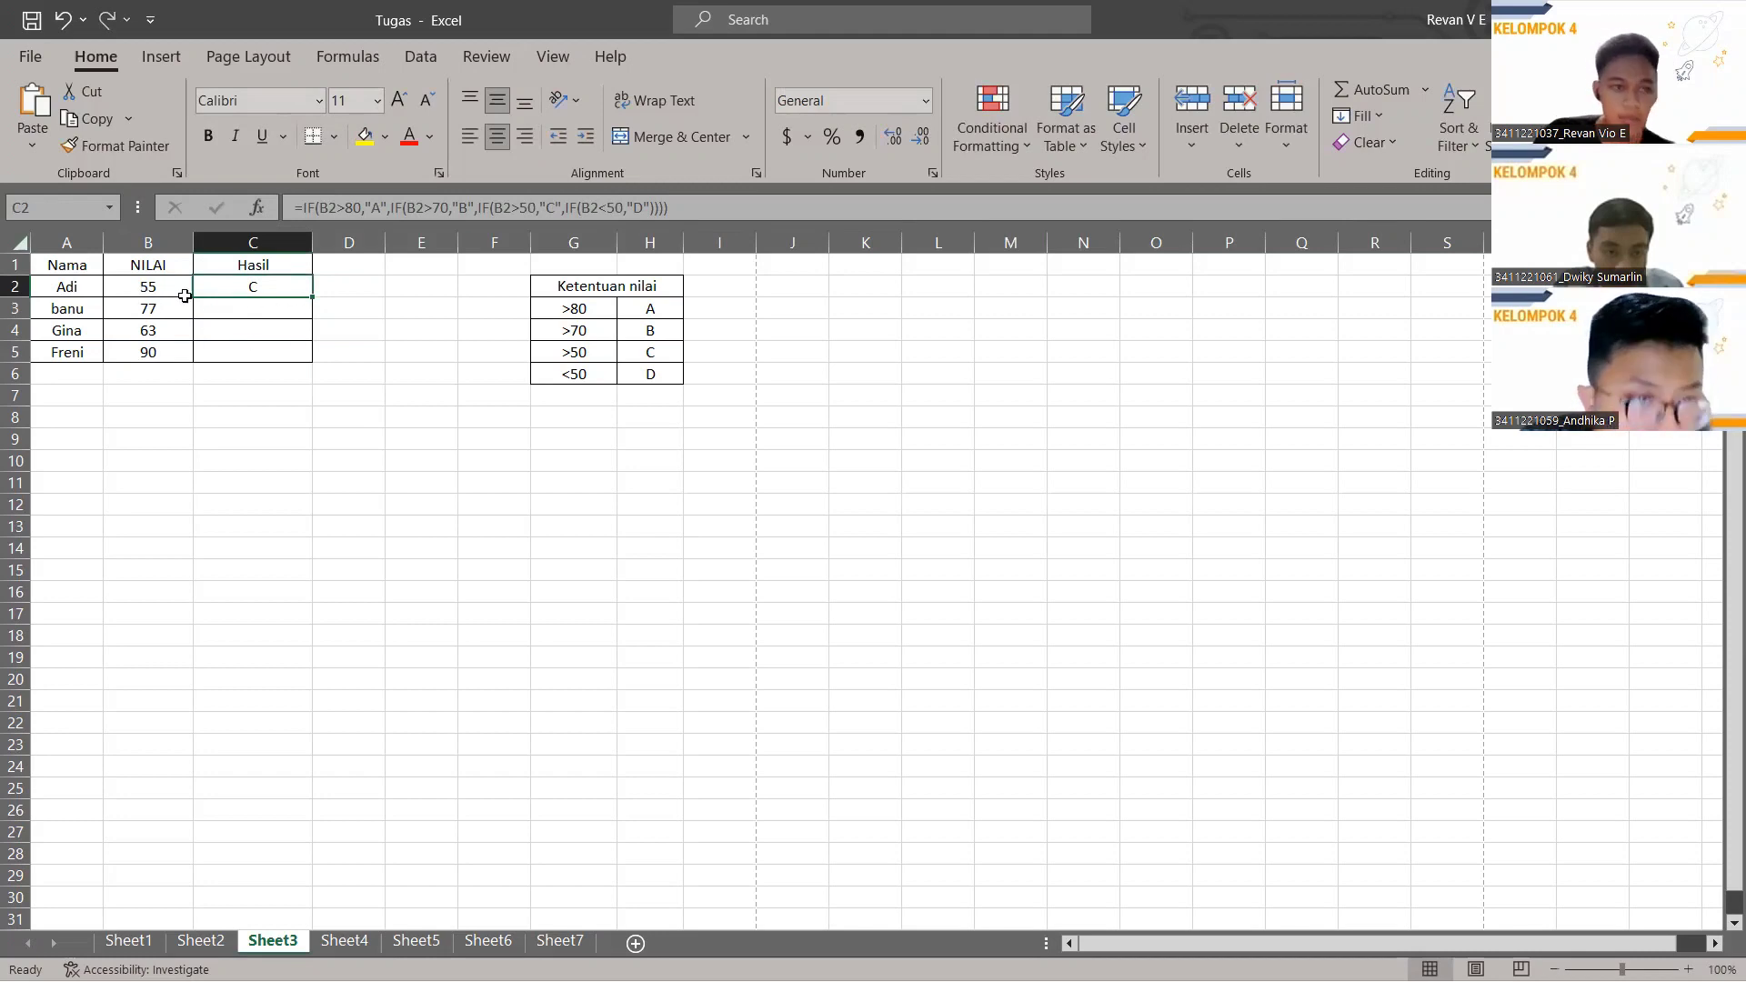
Fill the grade formula down to C5, giving C, B, C and A, then switch to Sheet4.
{"action": "left_click_drag", "start_coordinate": [303, 296], "coordinate": [315, 361]}
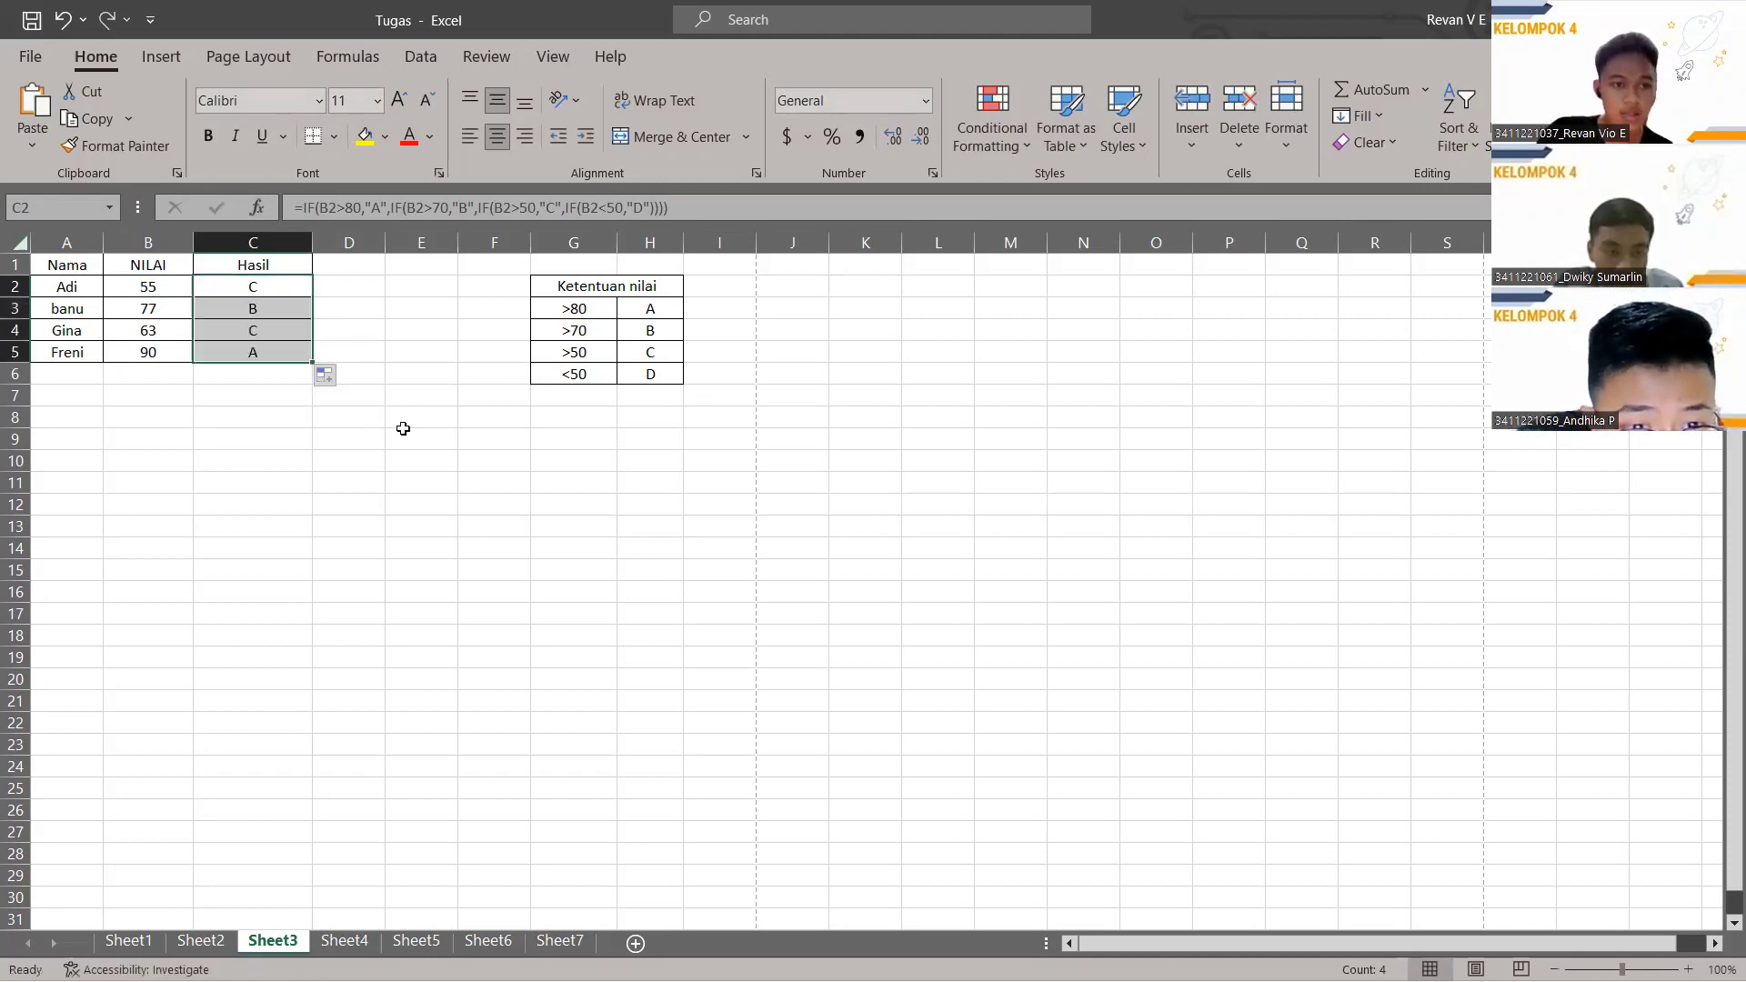
{"action": "left_click", "coordinate": [363, 458]}
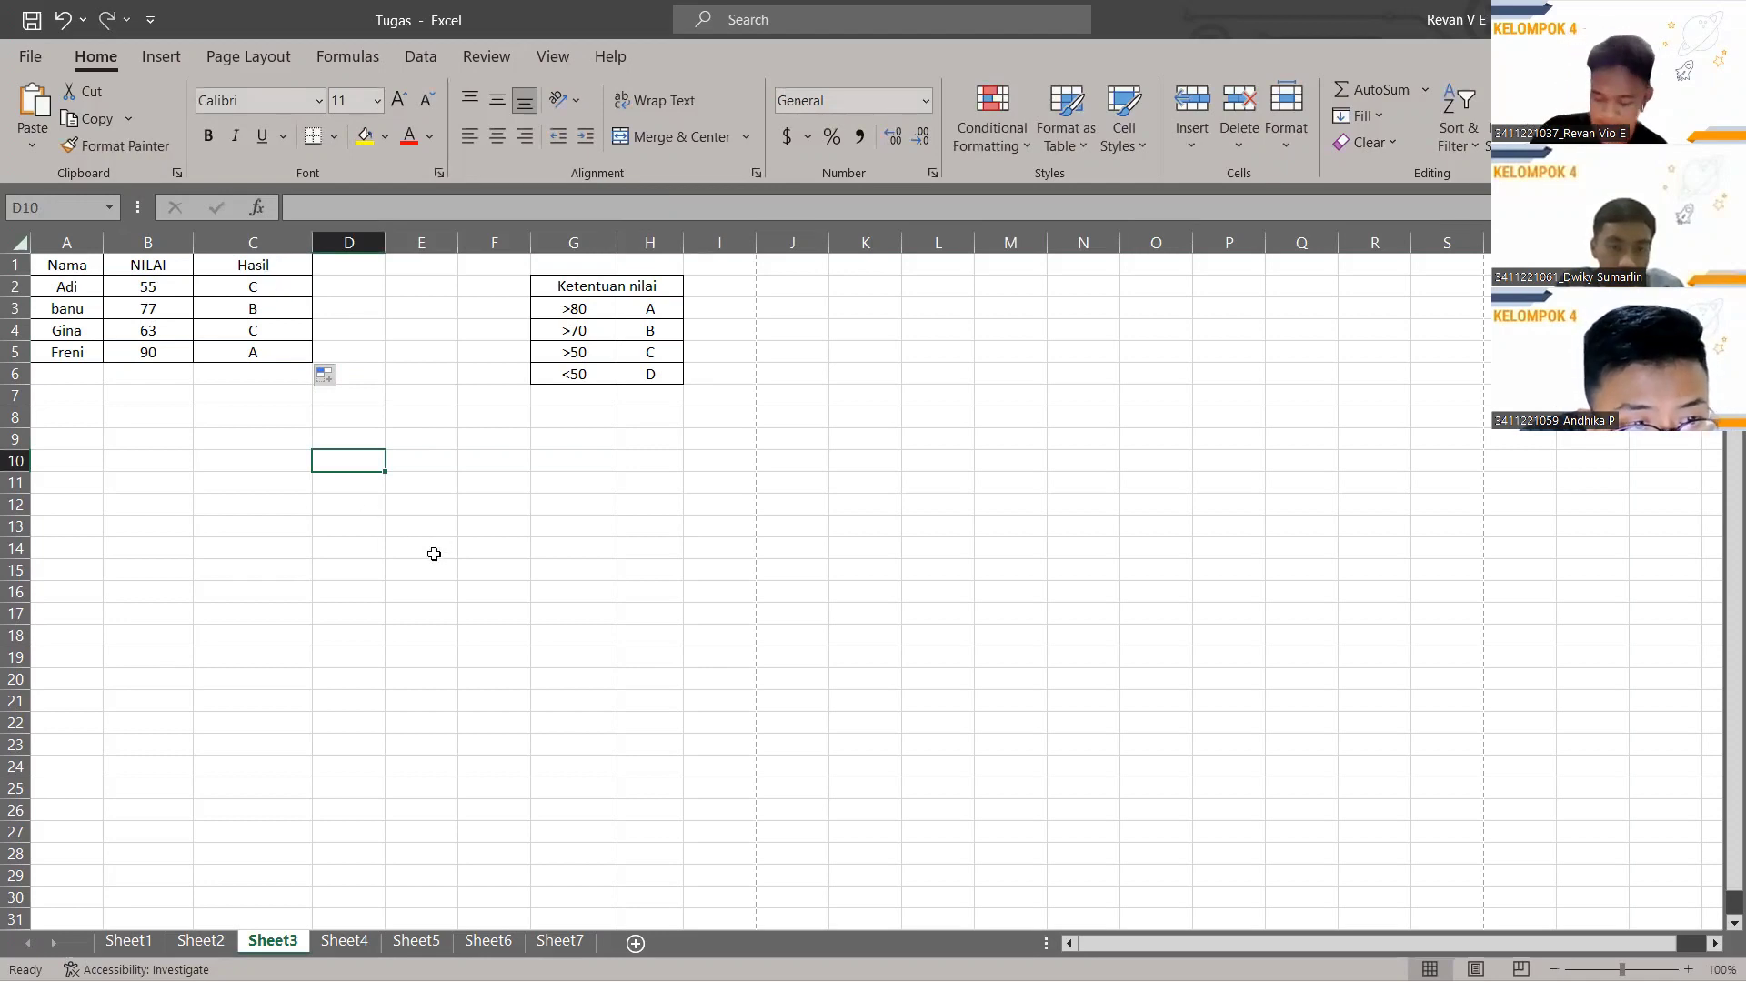
{"action": "left_click", "coordinate": [364, 943]}
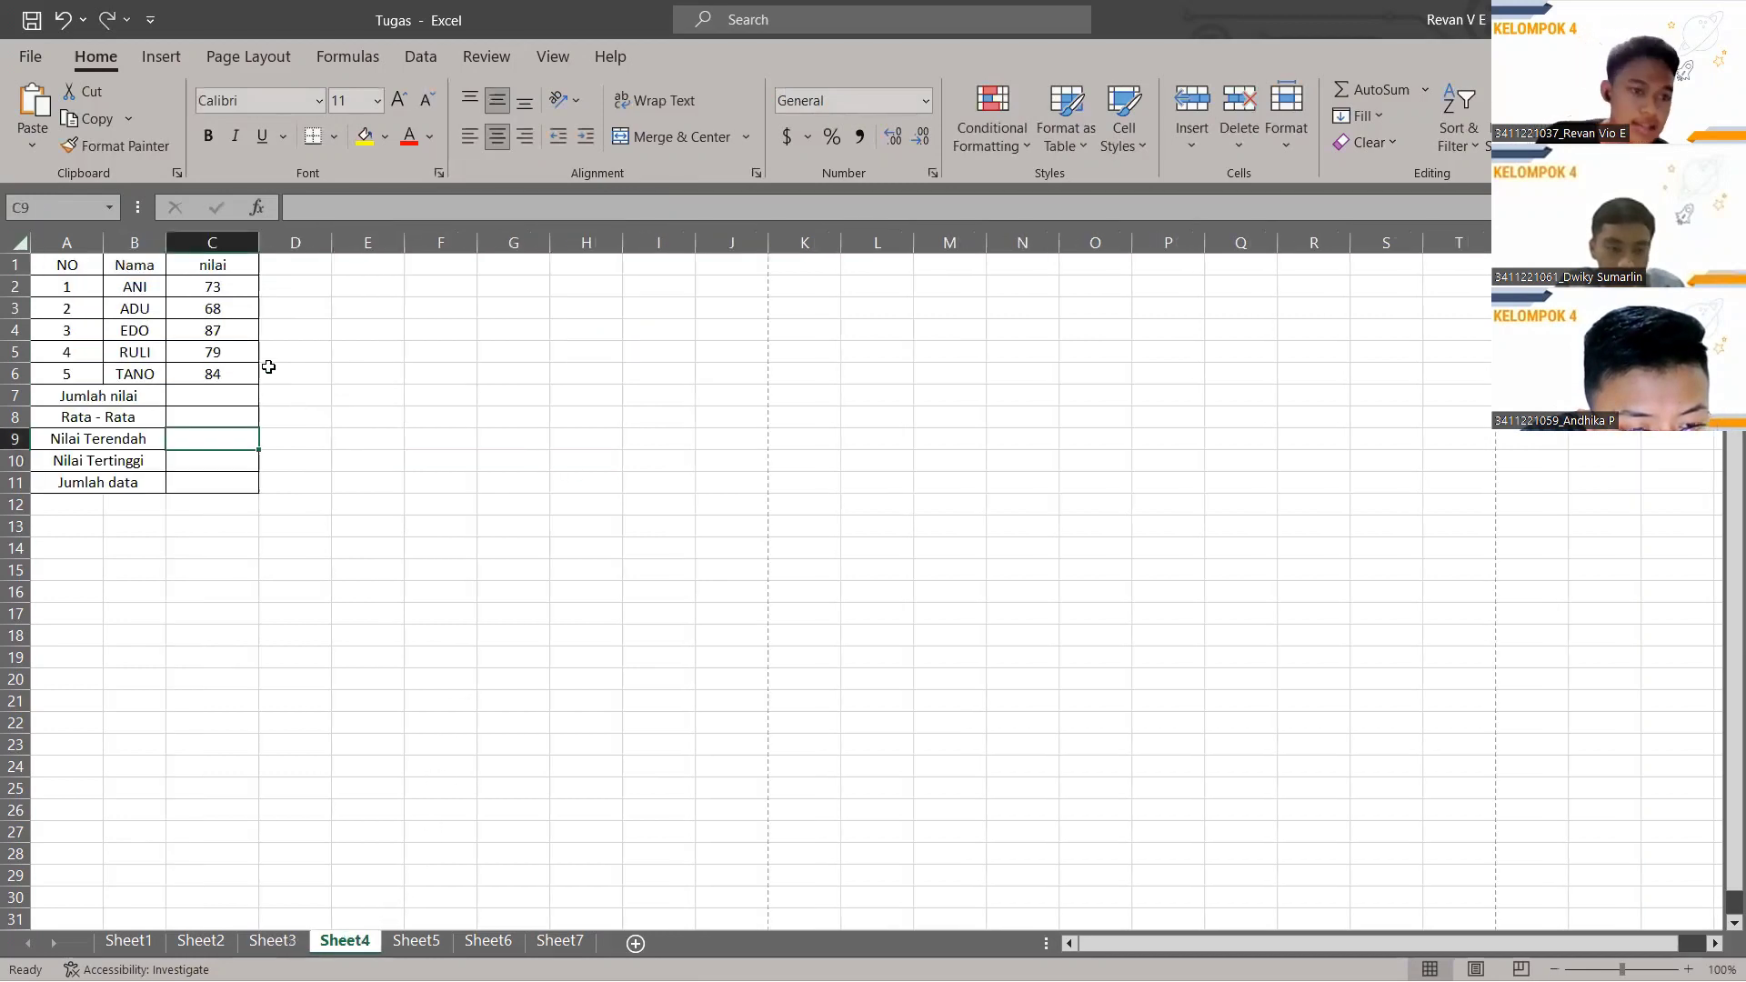
Enter =SUM(C2:C6) in C7 for a Jumlah nilai of 391.
{"action": "left_click", "coordinate": [210, 393]}
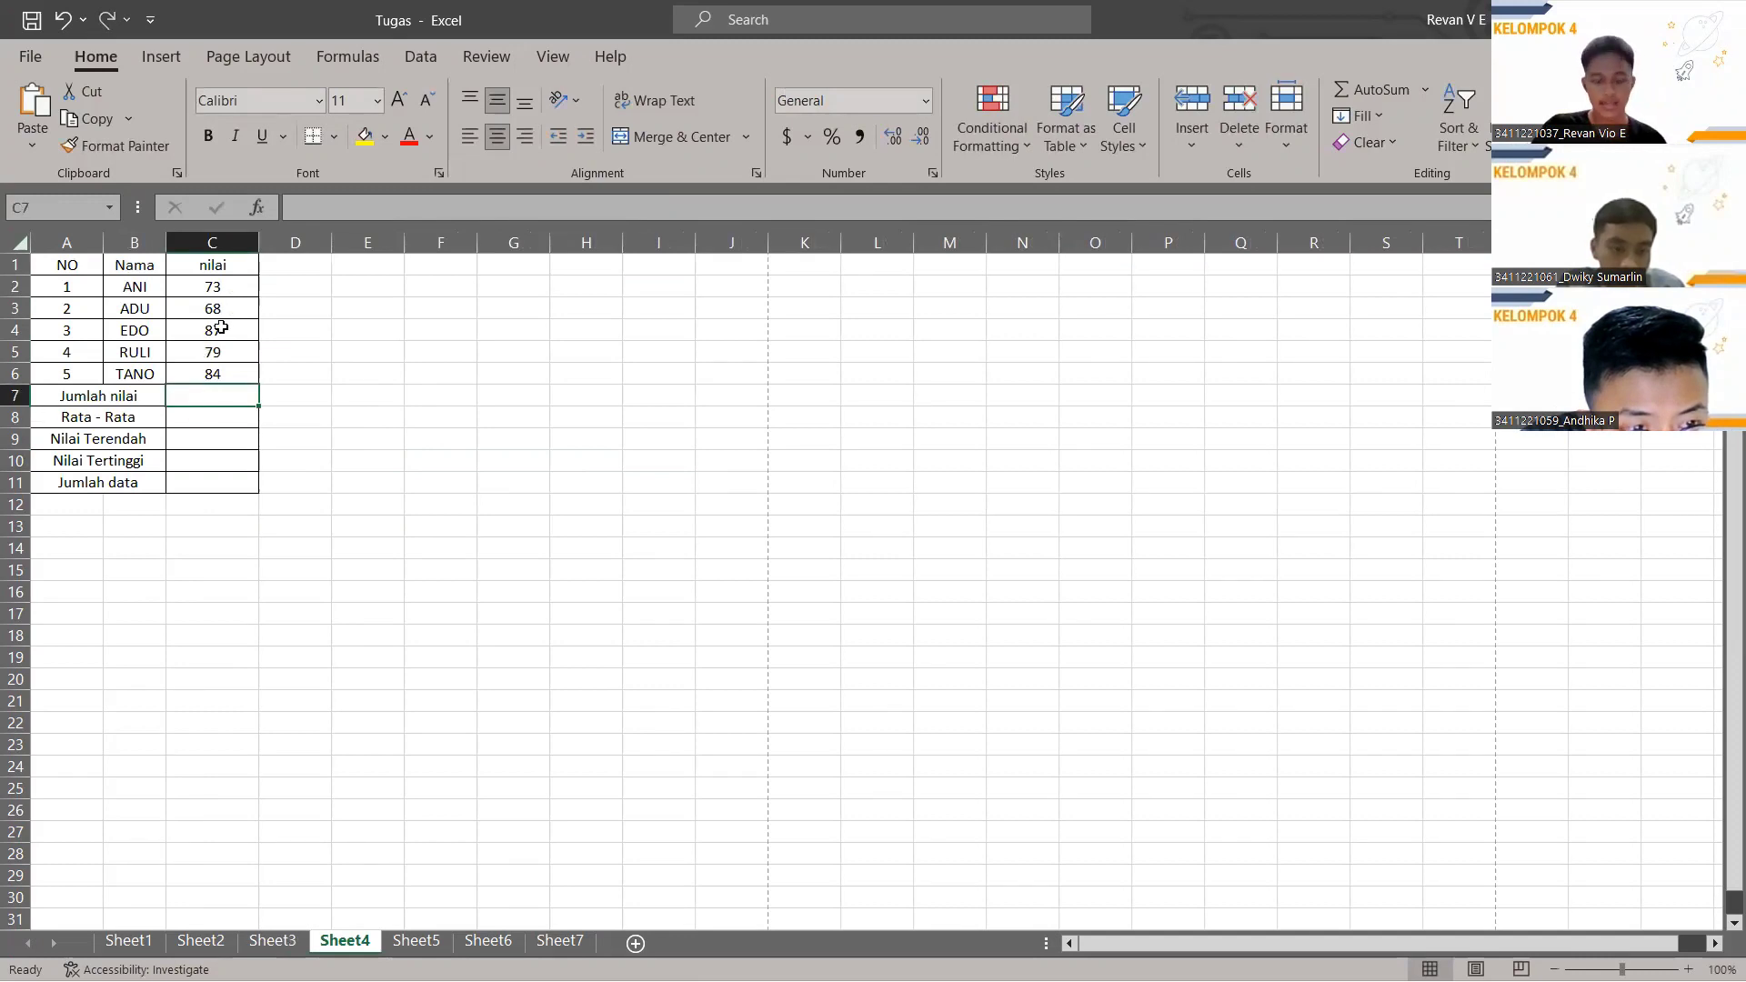
{"action": "left_click", "coordinate": [352, 207]}
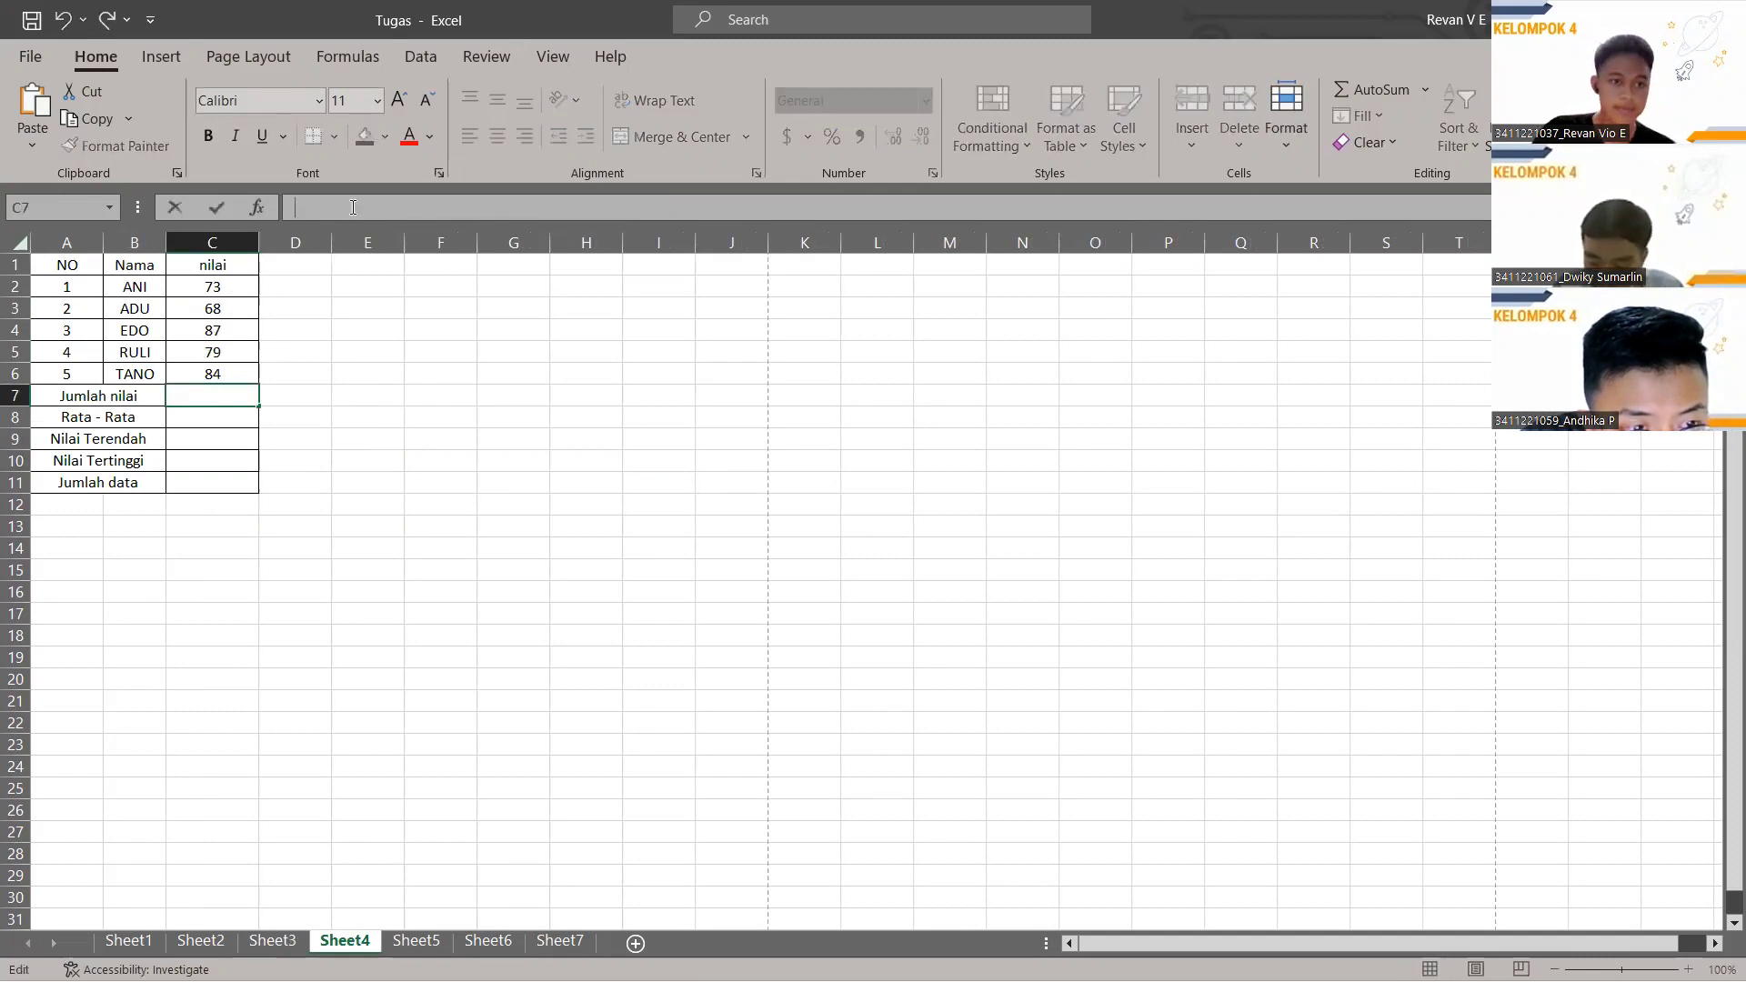
{"action": "type", "text": "="}
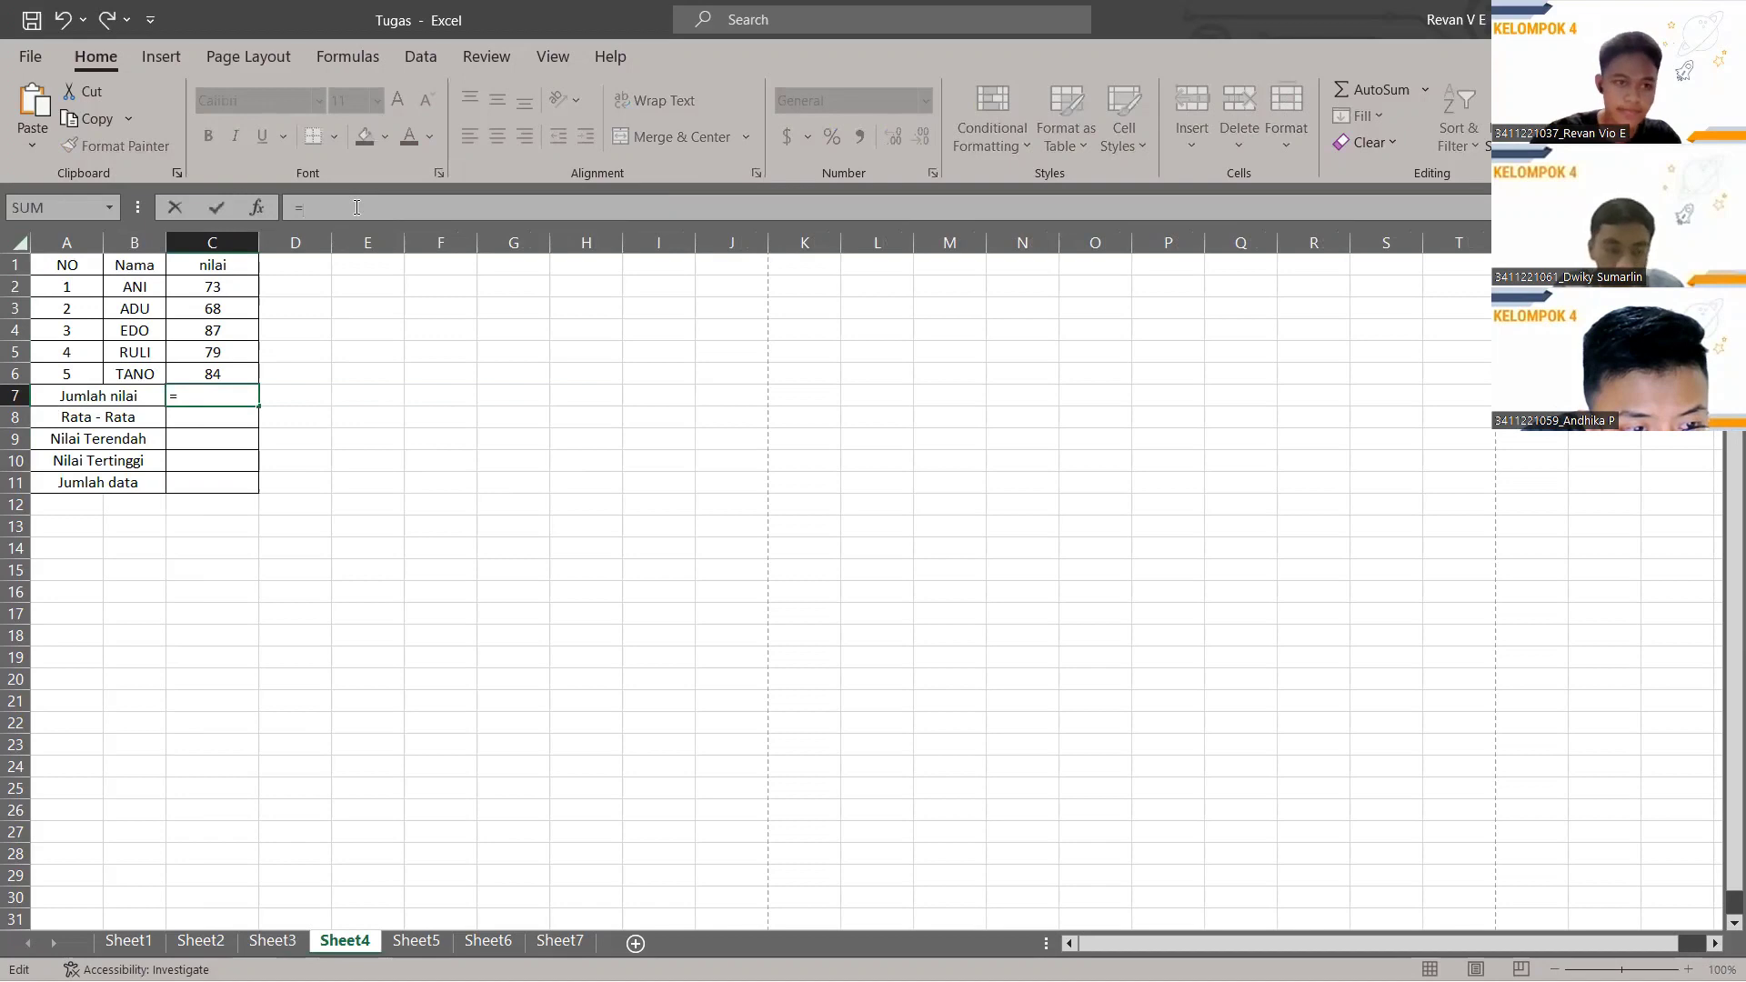
{"action": "type", "text": "SUM("}
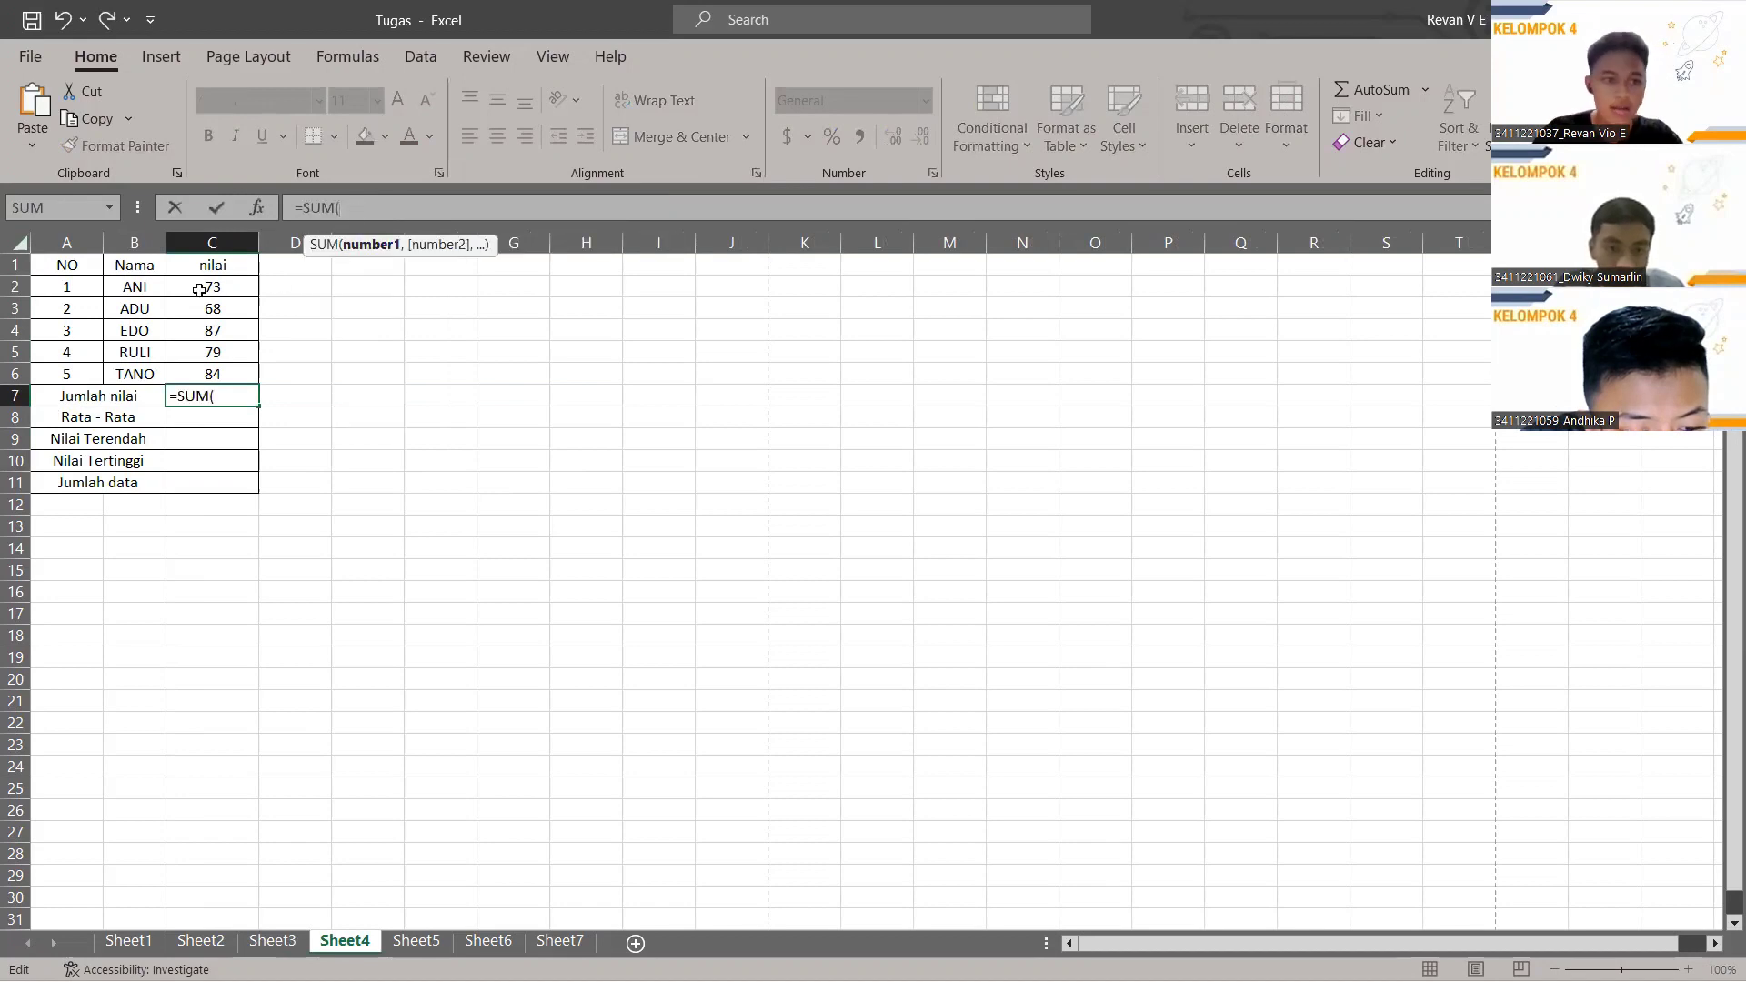
{"action": "left_click_drag", "start_coordinate": [212, 286], "coordinate": [239, 374]}
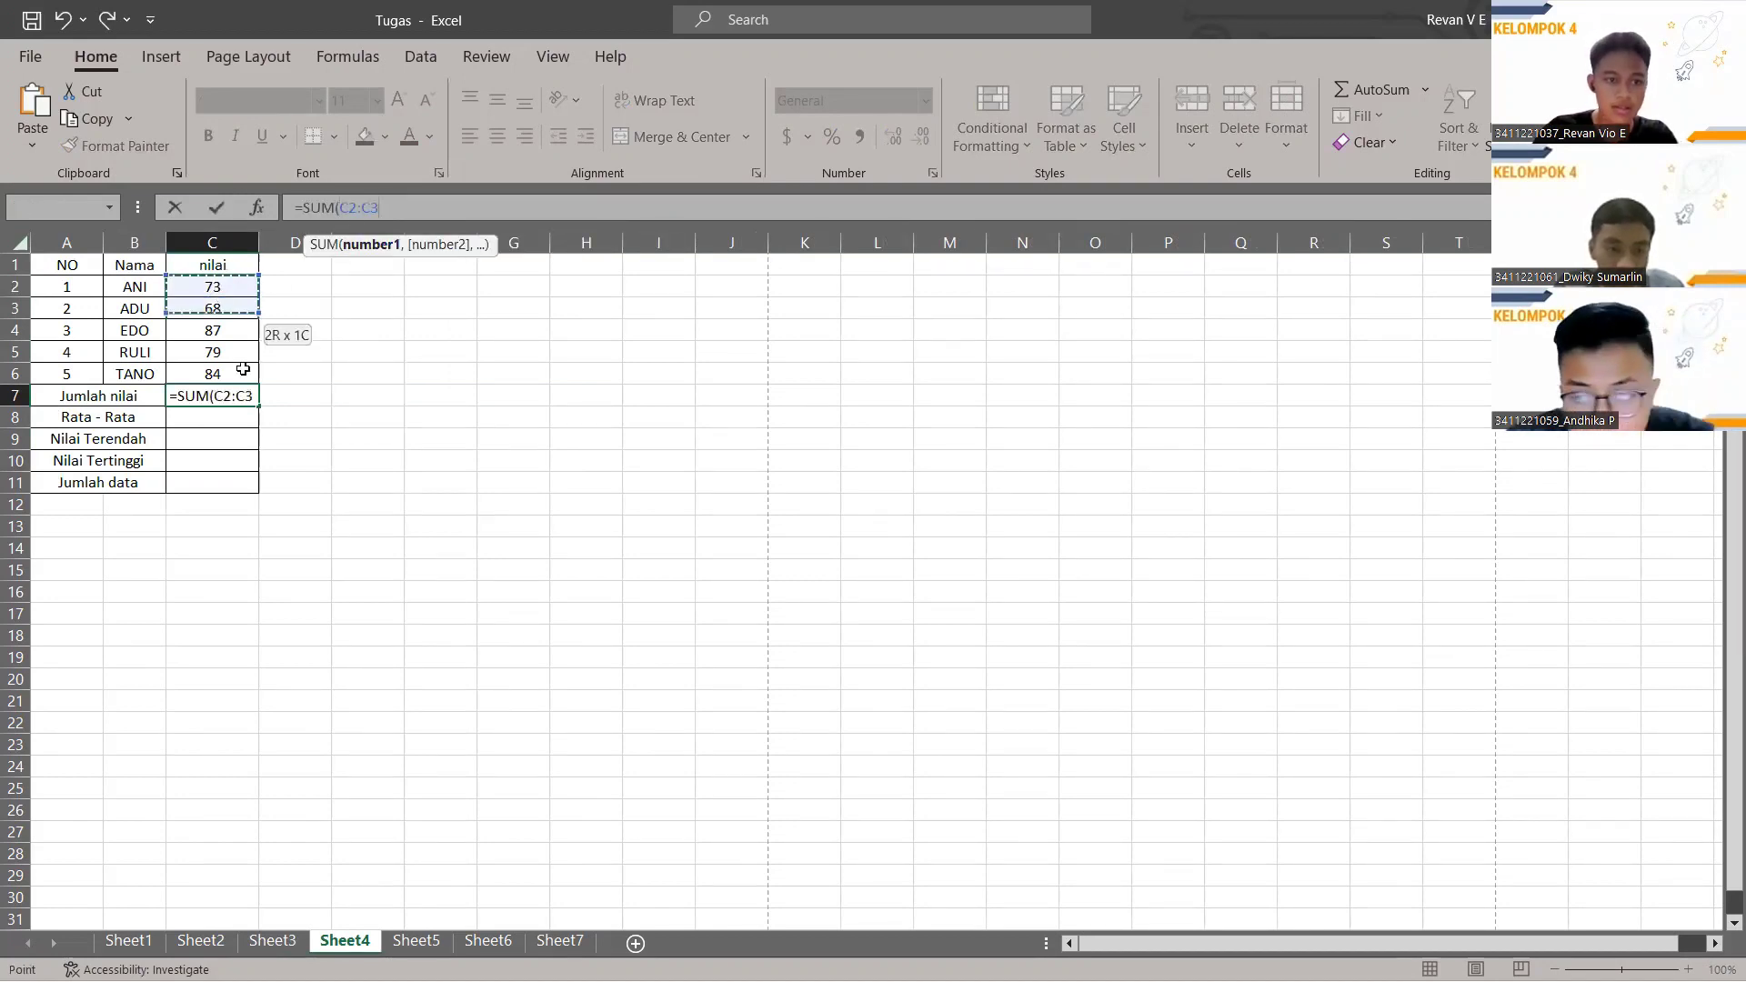
{"action": "type", "text": ")"}
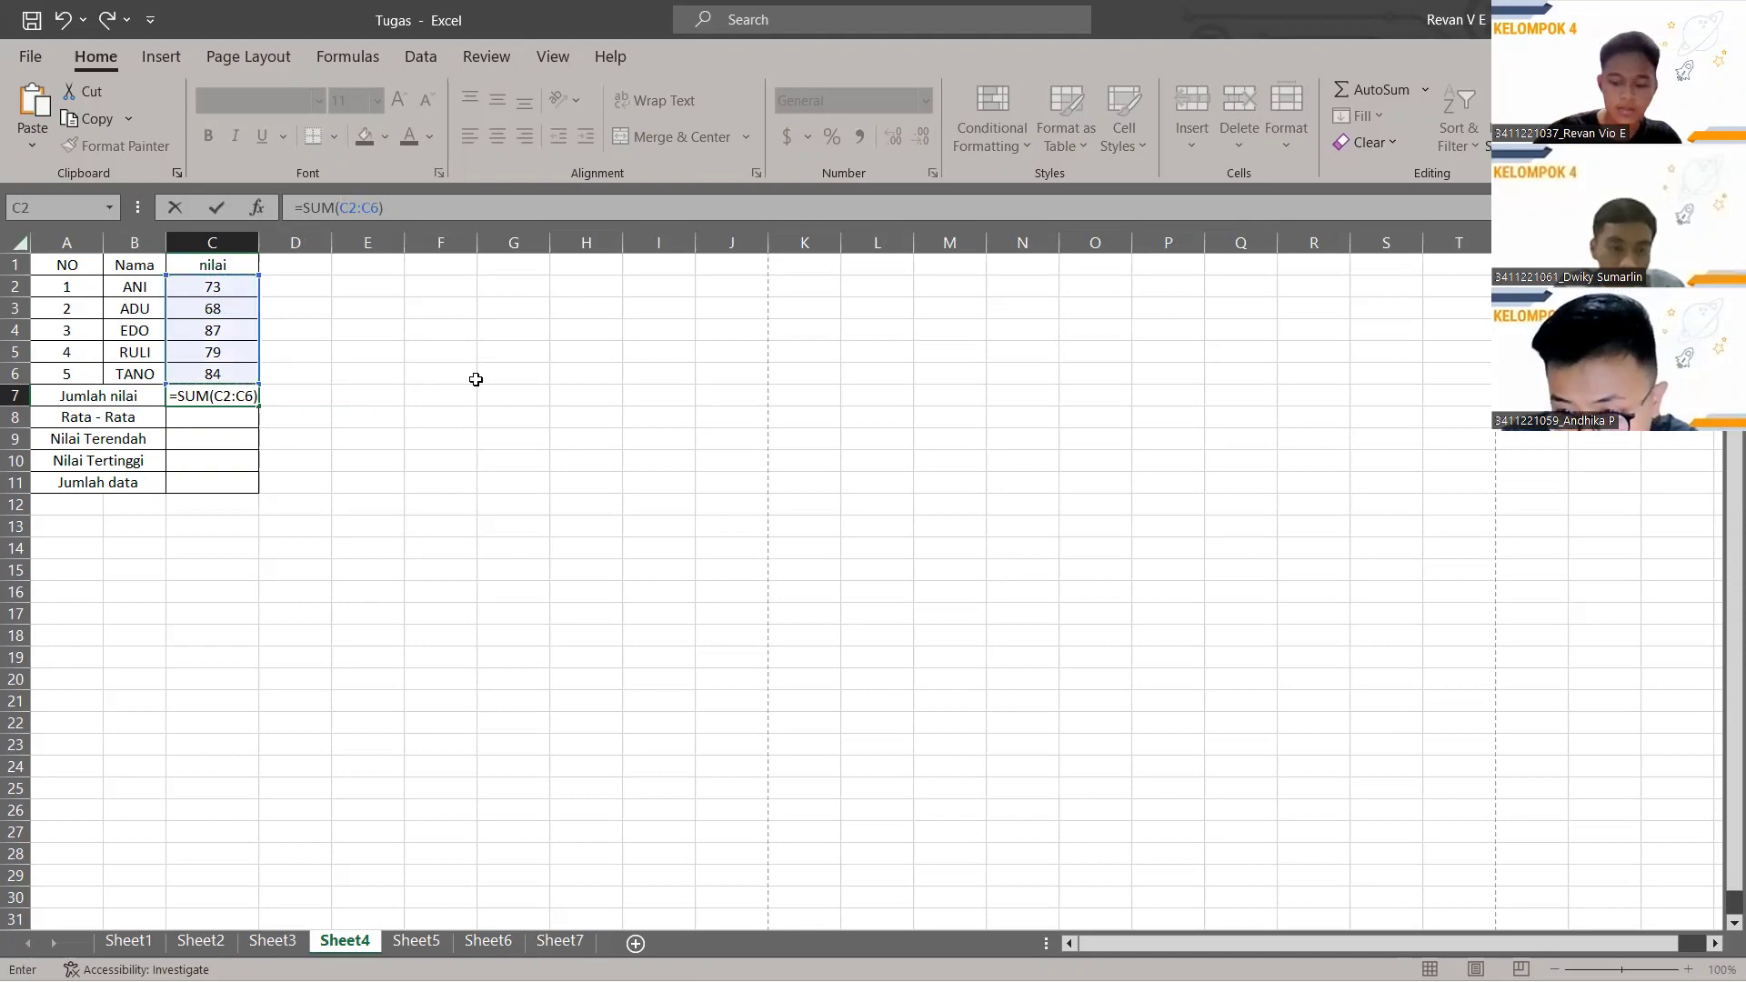
{"action": "key", "text": "Return"}
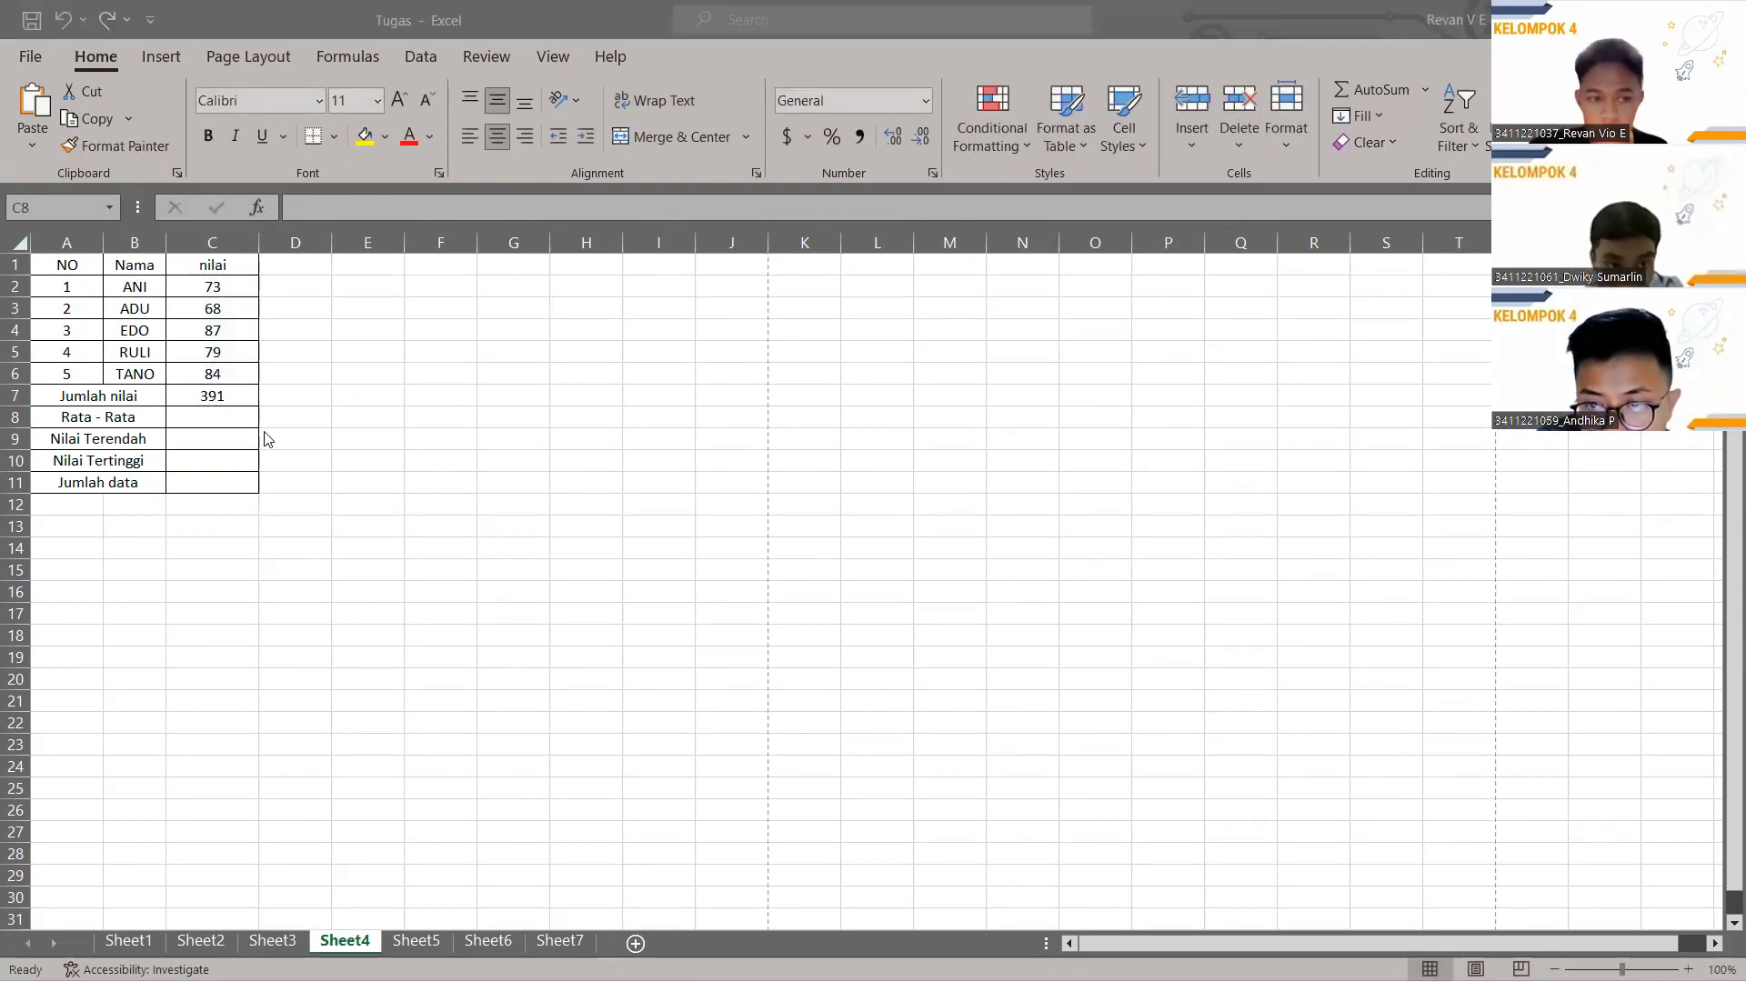
{"action": "left_click", "coordinate": [189, 418]}
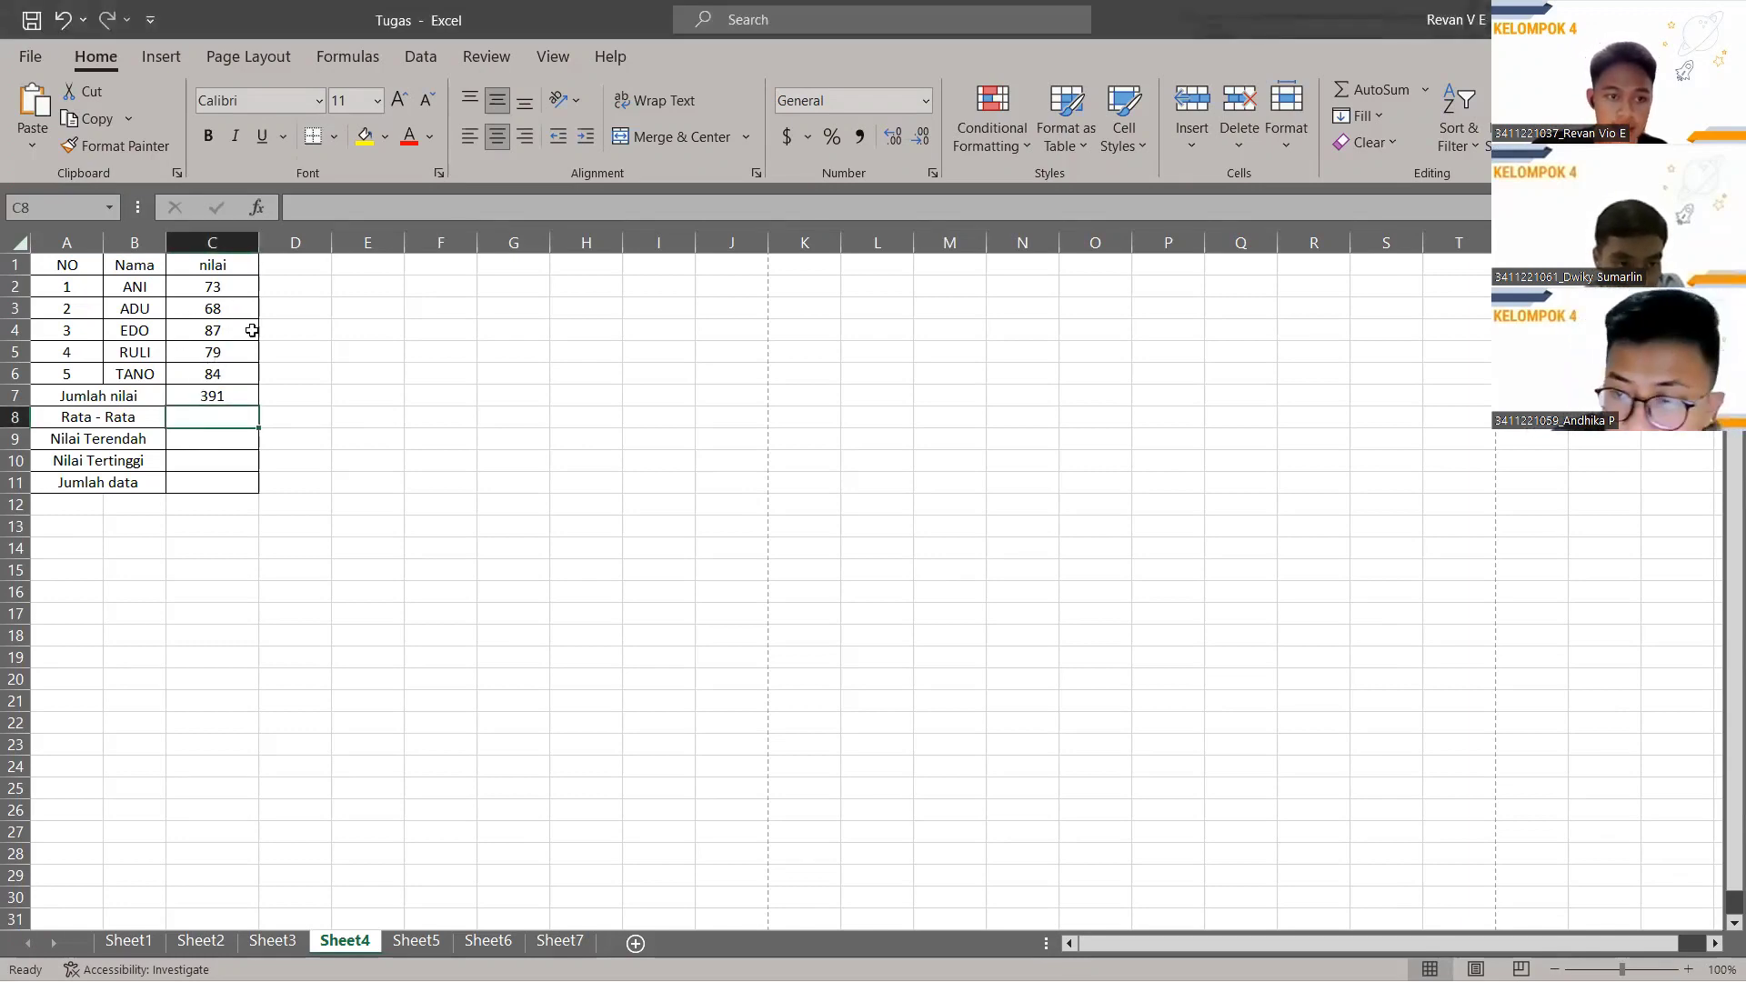
Enter =AVERAGE(C2:C6) in C8 for a Rata - Rata of 78.2.
{"action": "left_click", "coordinate": [356, 204]}
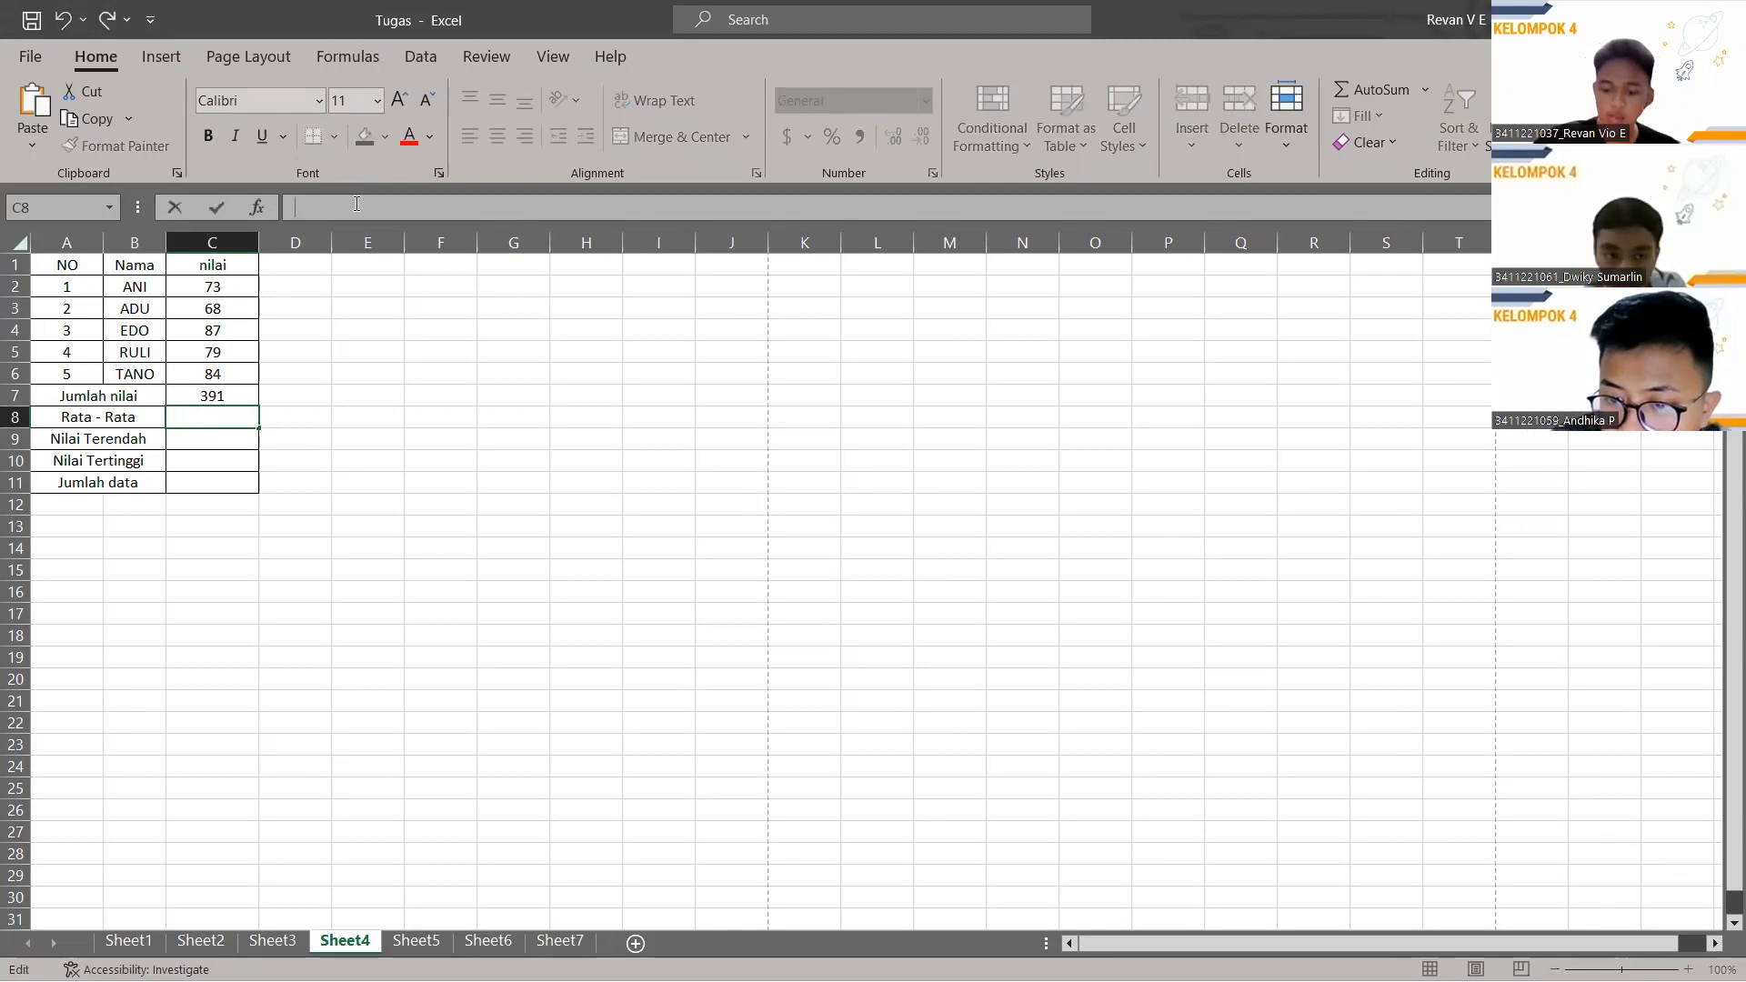
{"action": "type", "text": "="}
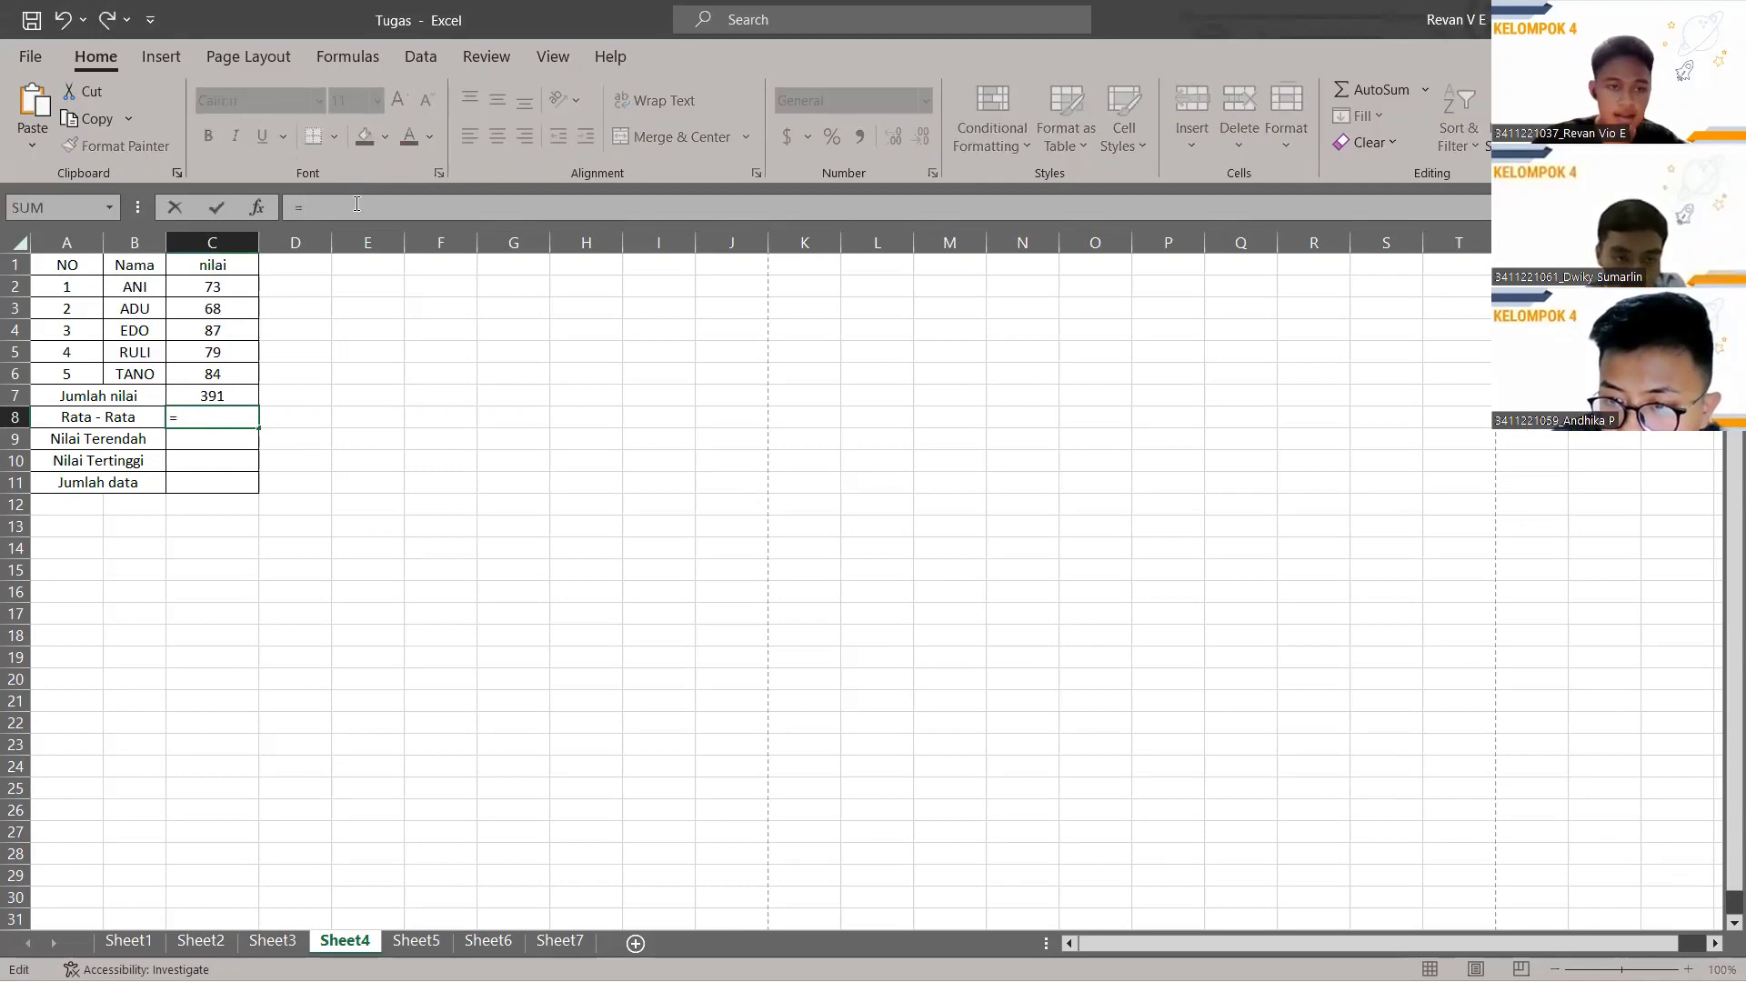
{"action": "type", "text": "AVERAGE"}
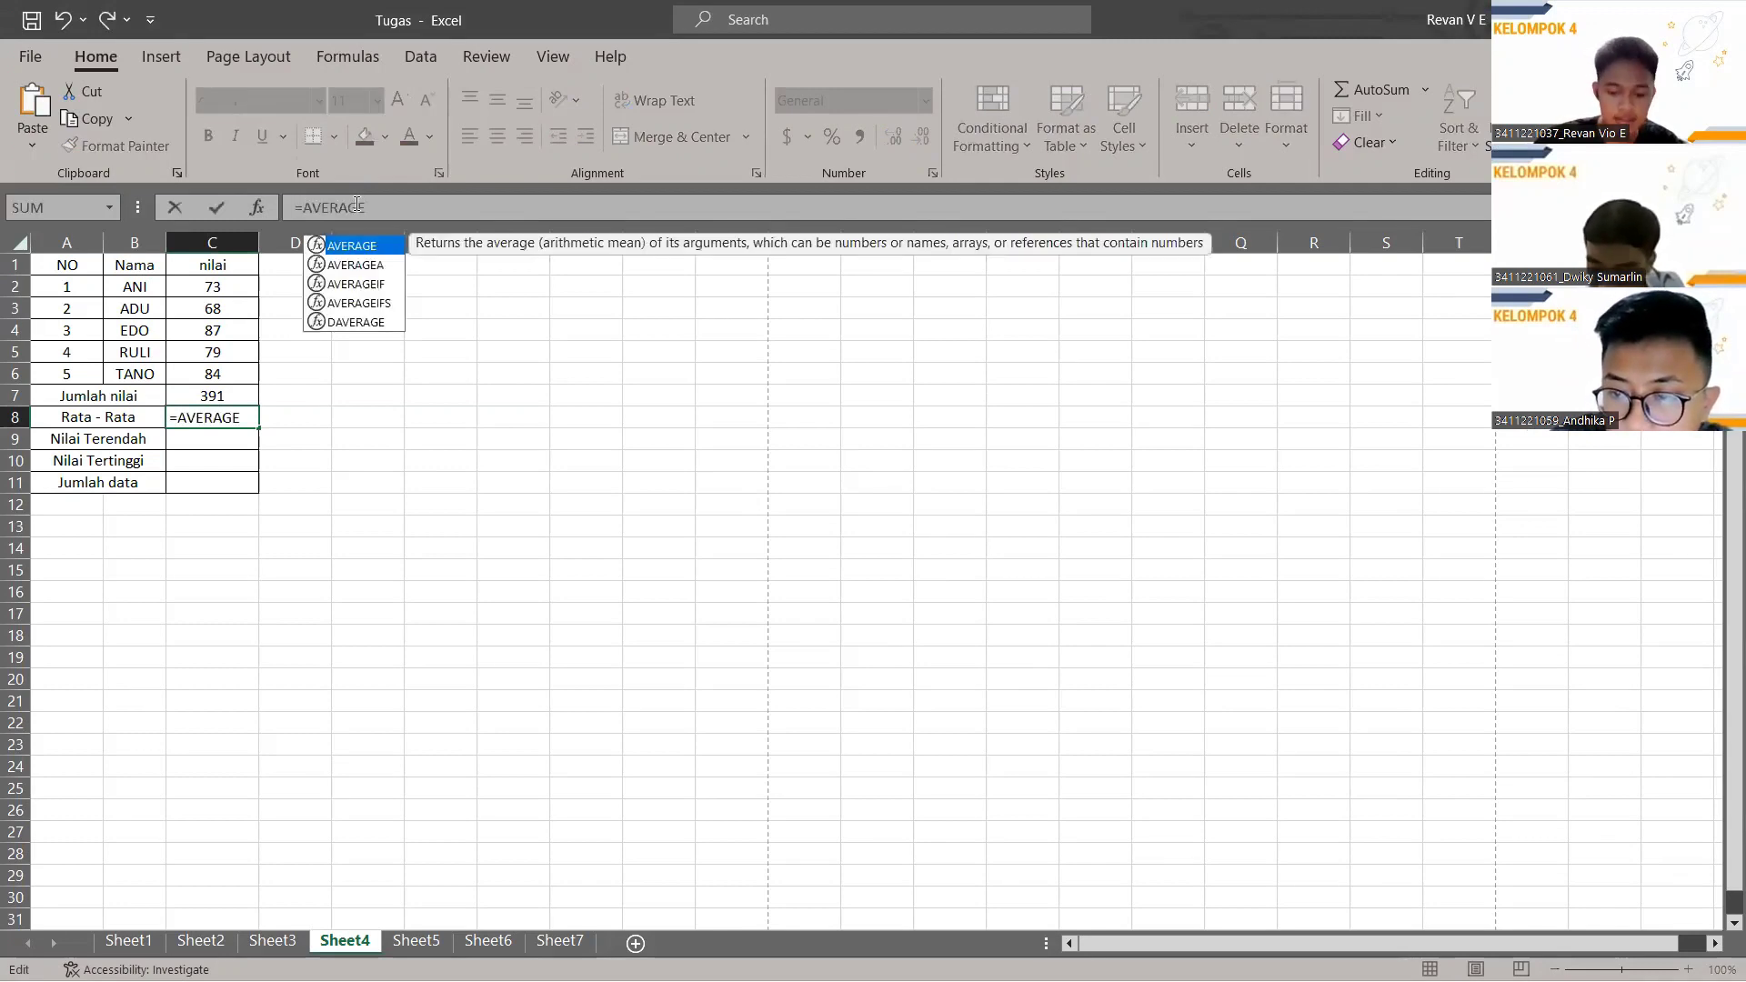
{"action": "type", "text": "("}
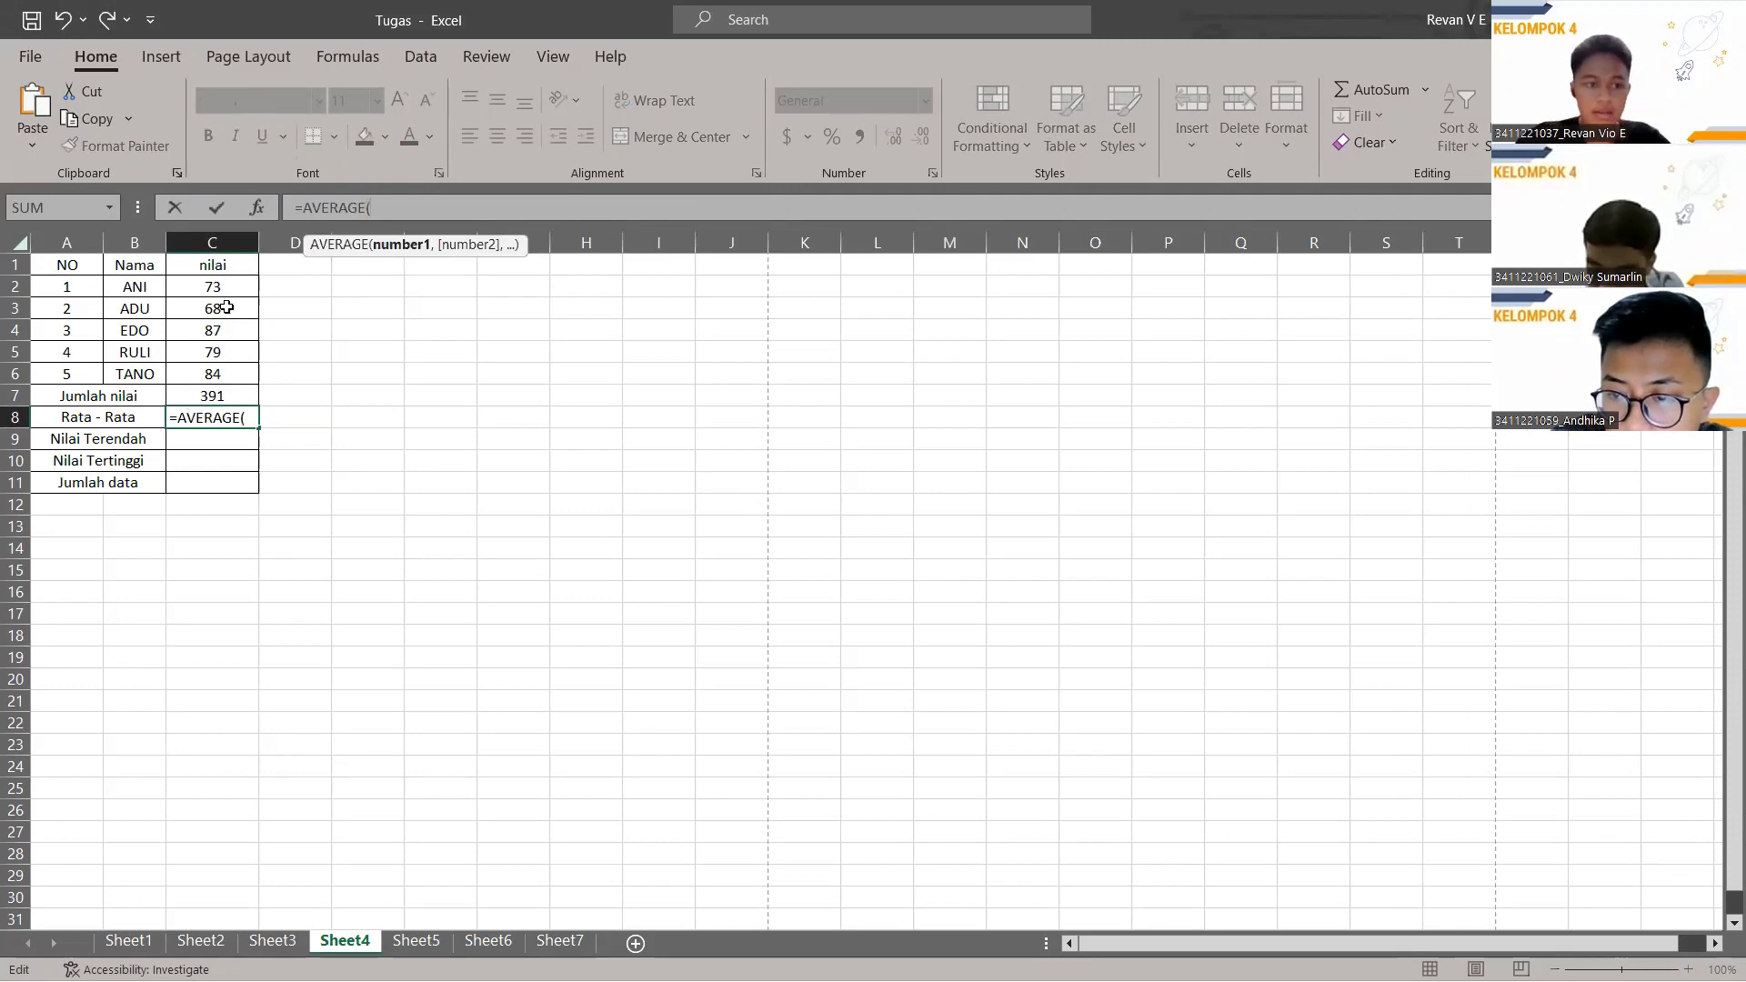
{"action": "left_click_drag", "start_coordinate": [207, 284], "coordinate": [246, 363]}
{"action": "key", "text": "Return"}
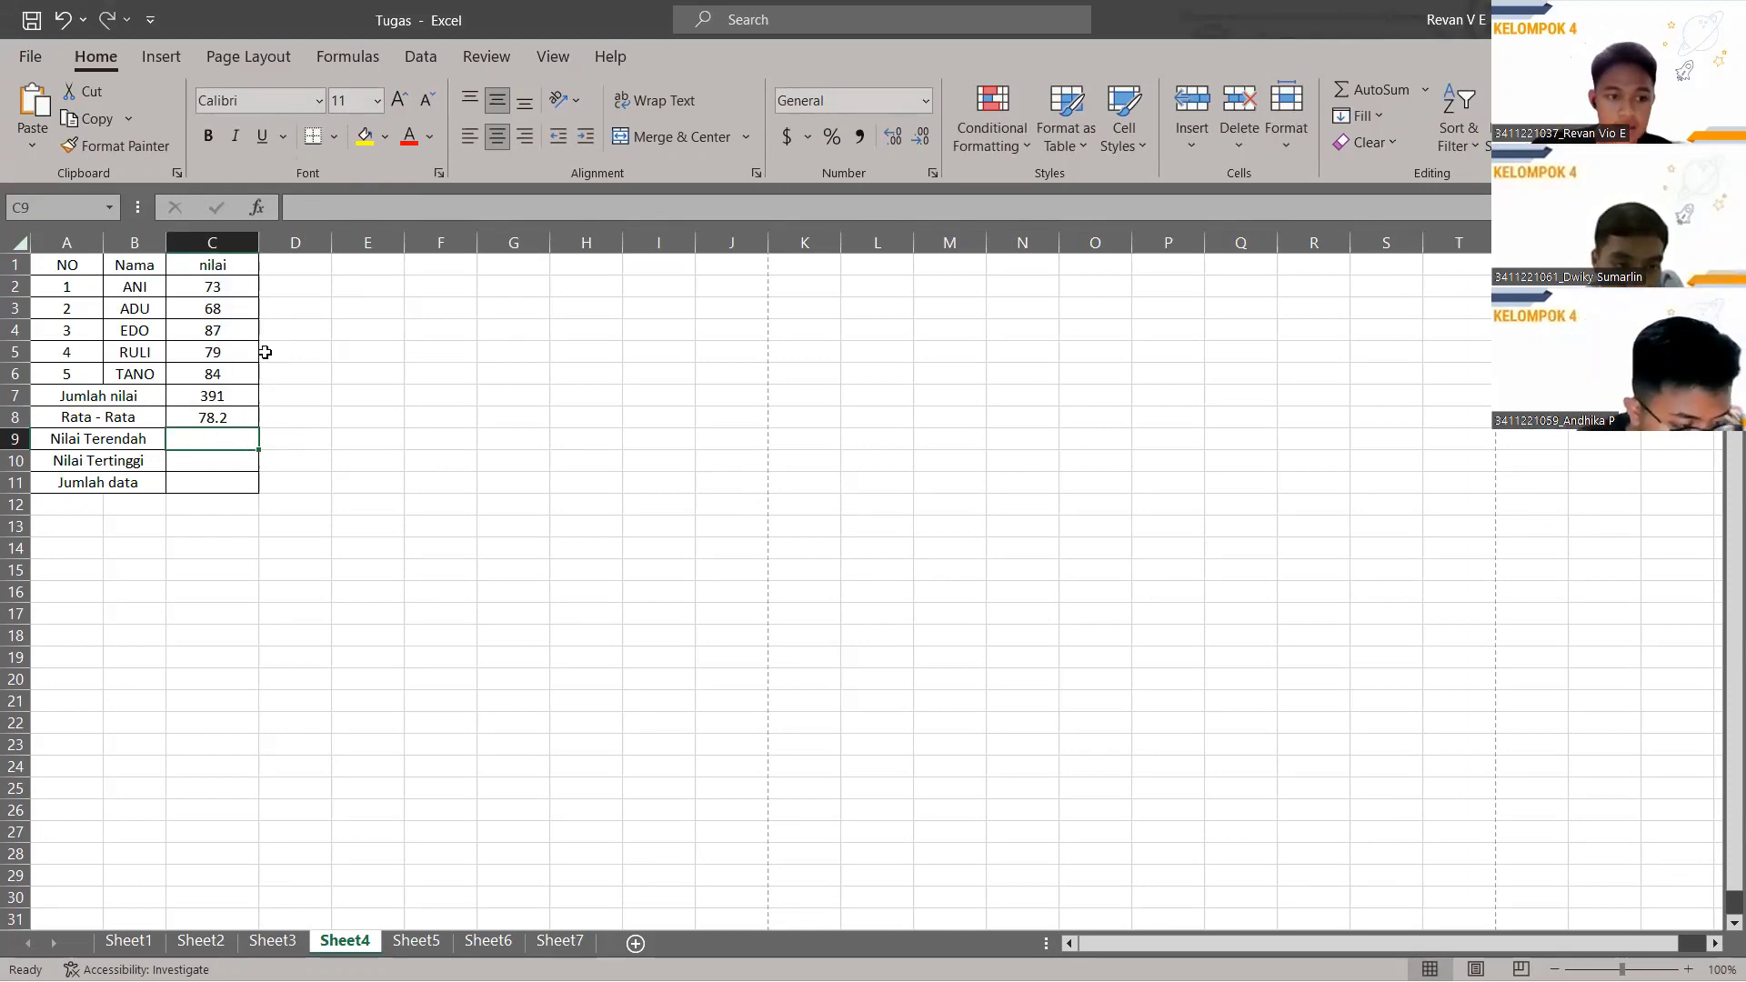
{"action": "left_click", "coordinate": [360, 205]}
Enter =MIN(C2:C6) in C9 to show the lowest score, 68.
{"action": "type", "text": "="}
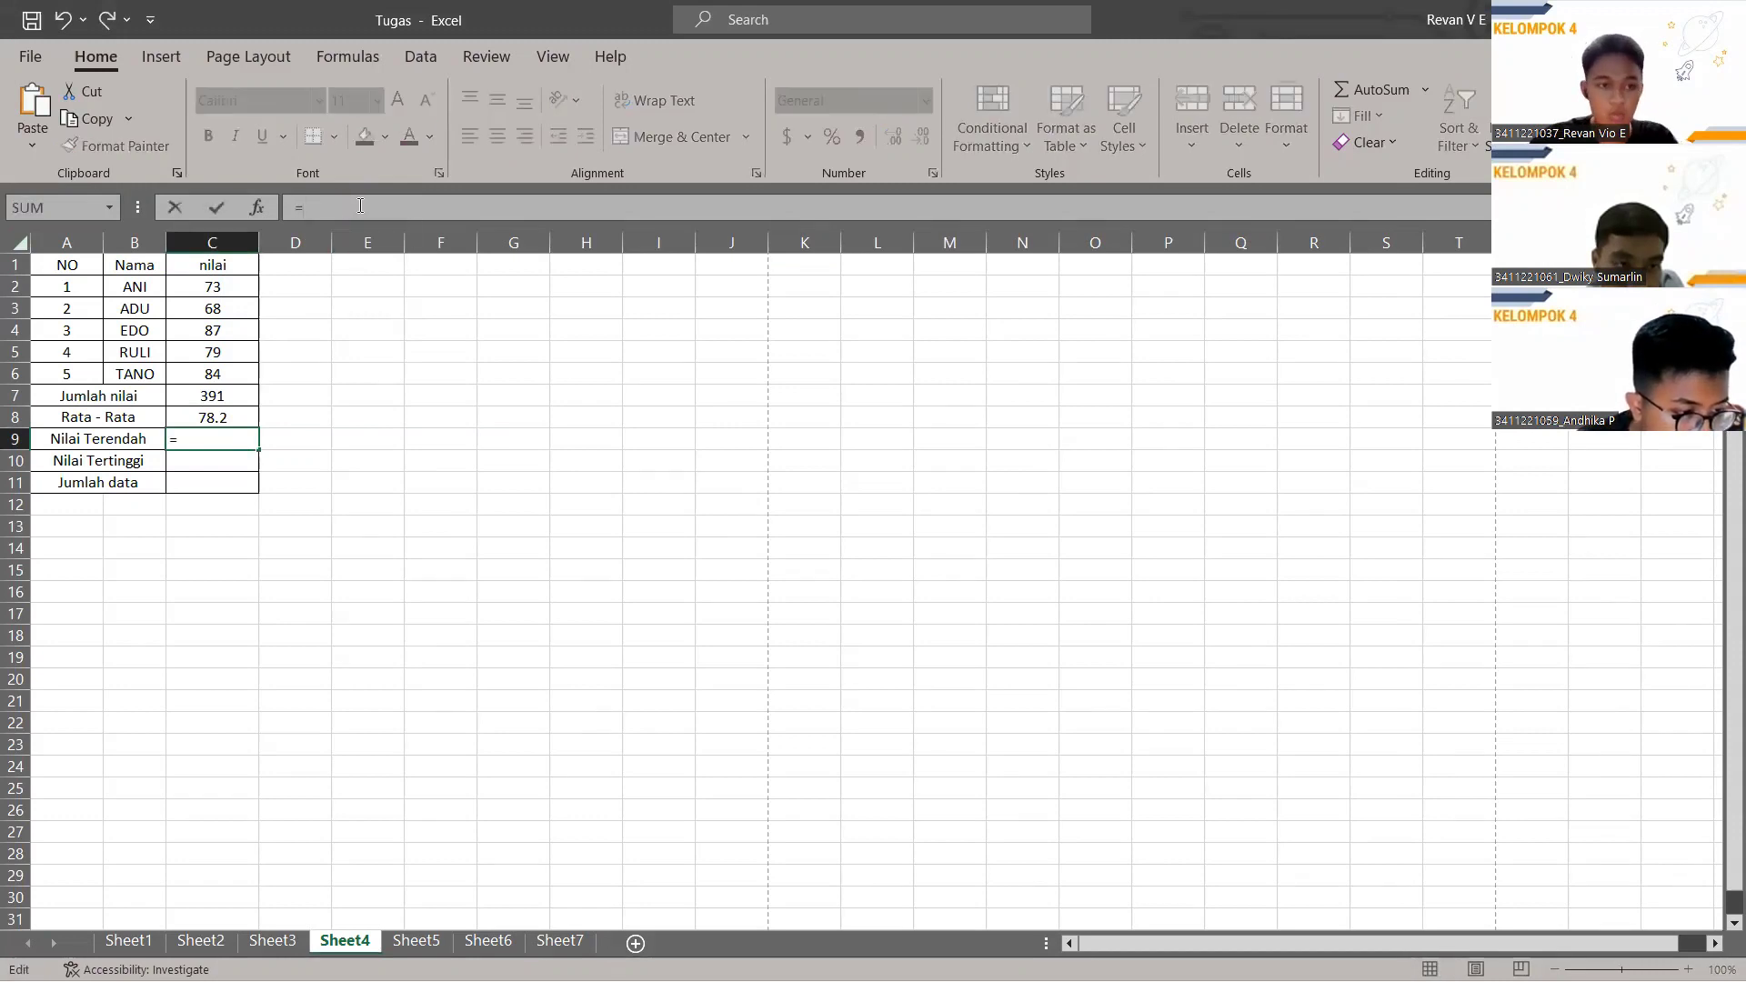
{"action": "type", "text": "min"}
{"action": "key", "text": "Tab"}
{"action": "left_click_drag", "start_coordinate": [211, 289], "coordinate": [241, 374]}
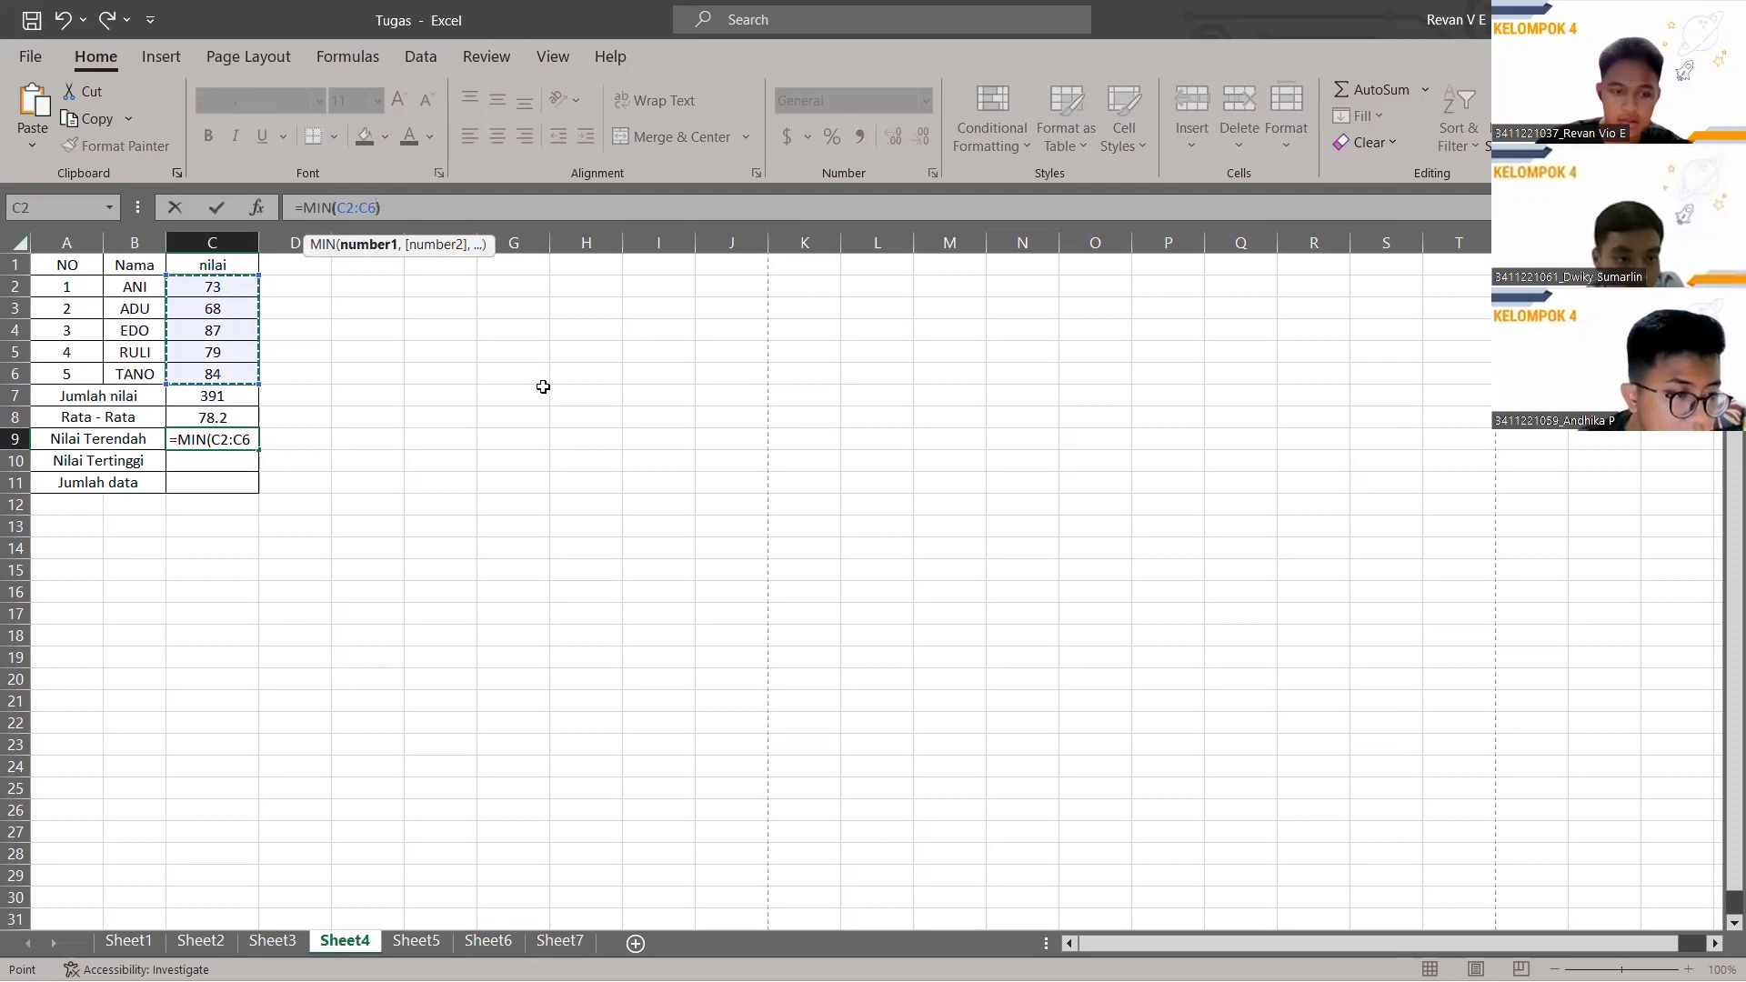
{"action": "key", "text": "Return"}
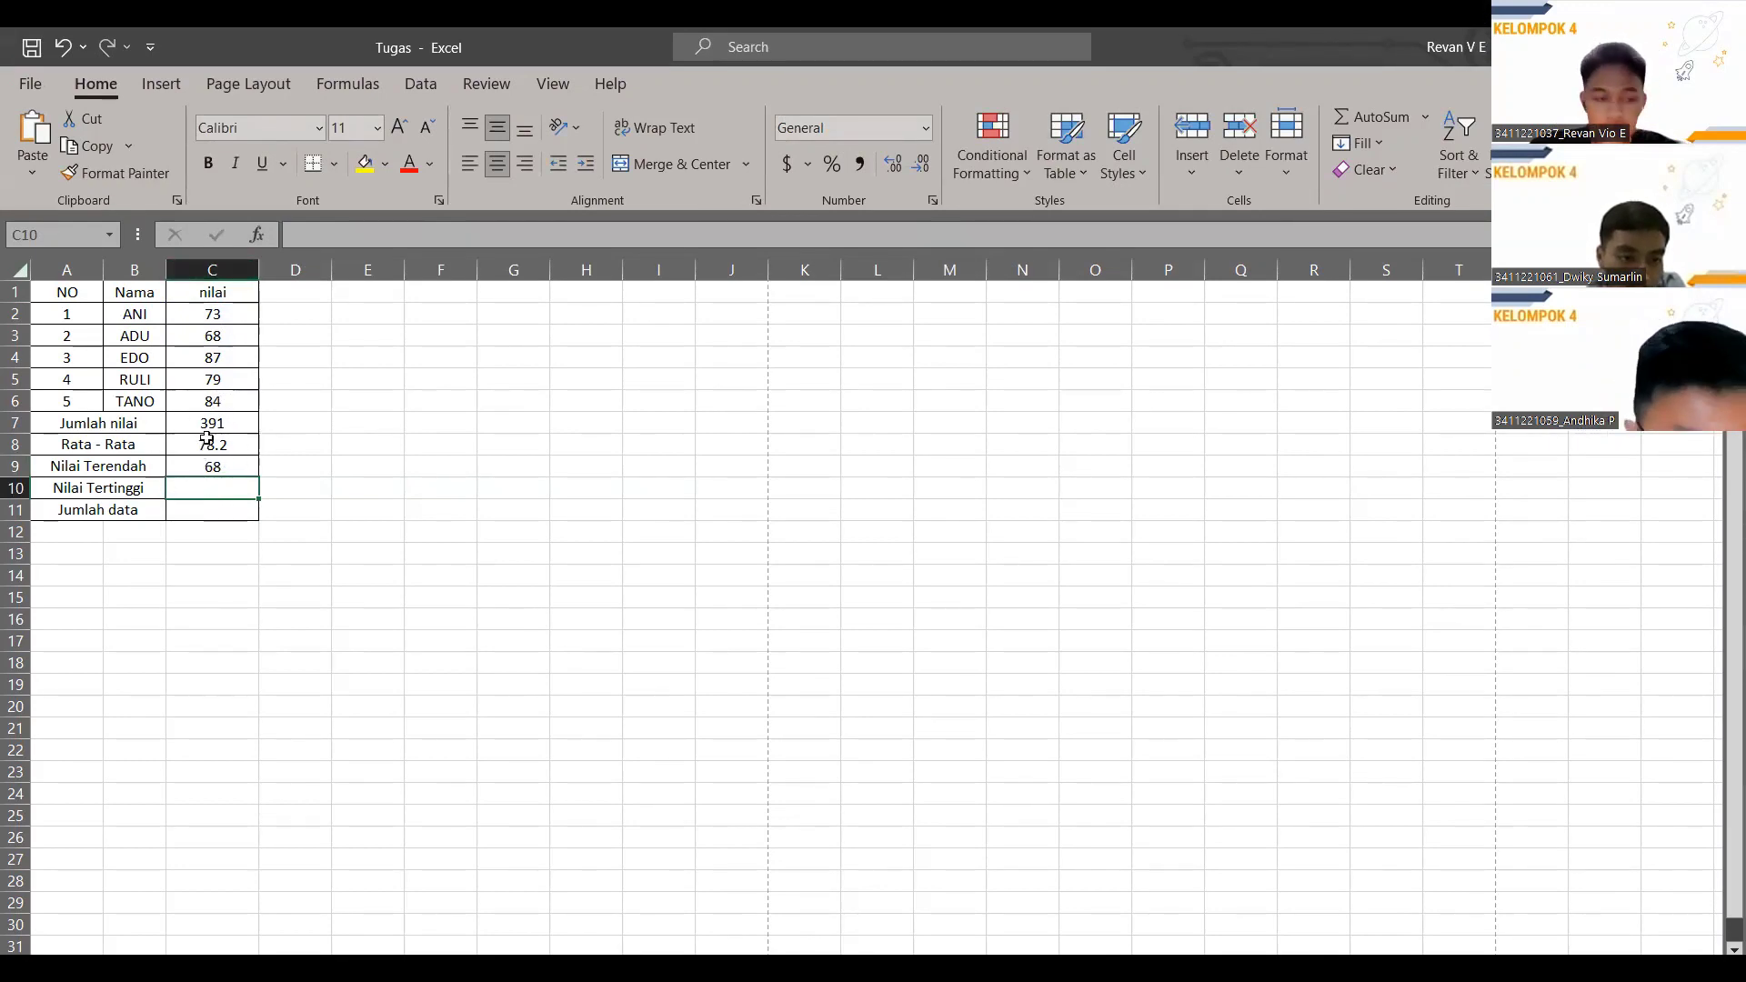
Enter =MAX(C2:C6) in C10 to show the highest score, 87.
{"action": "left_click", "coordinate": [335, 236]}
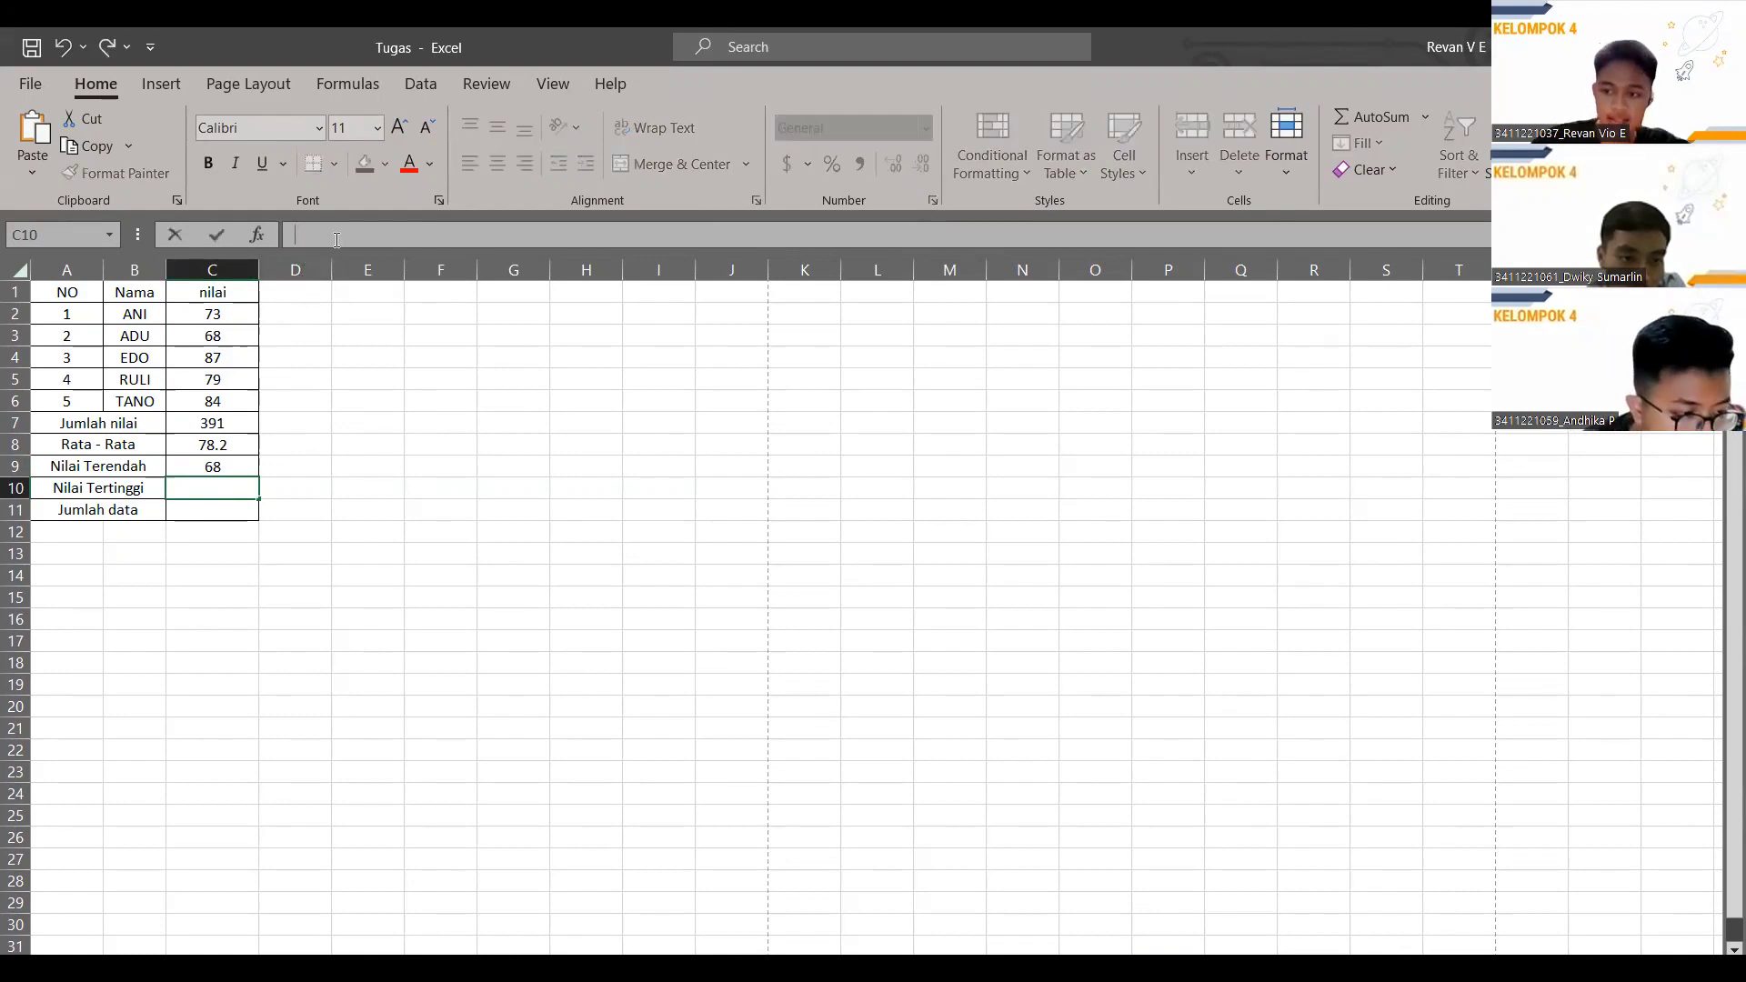
{"action": "type", "text": "="}
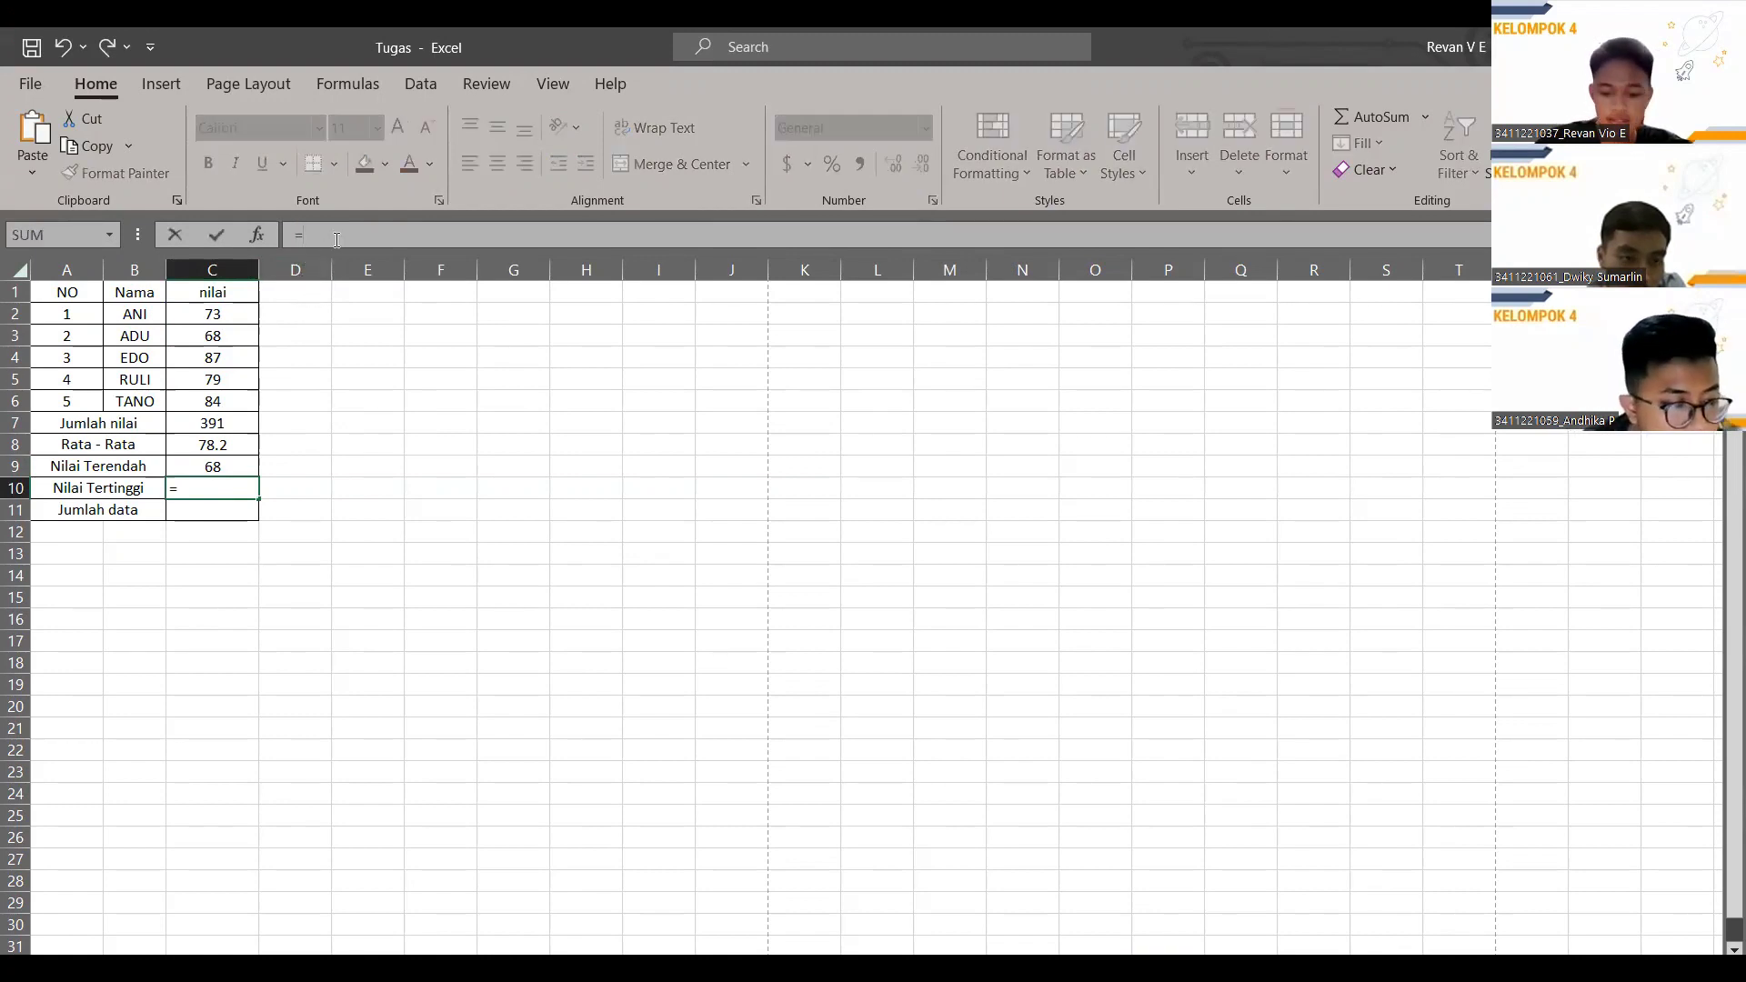
{"action": "type", "text": "MAX"}
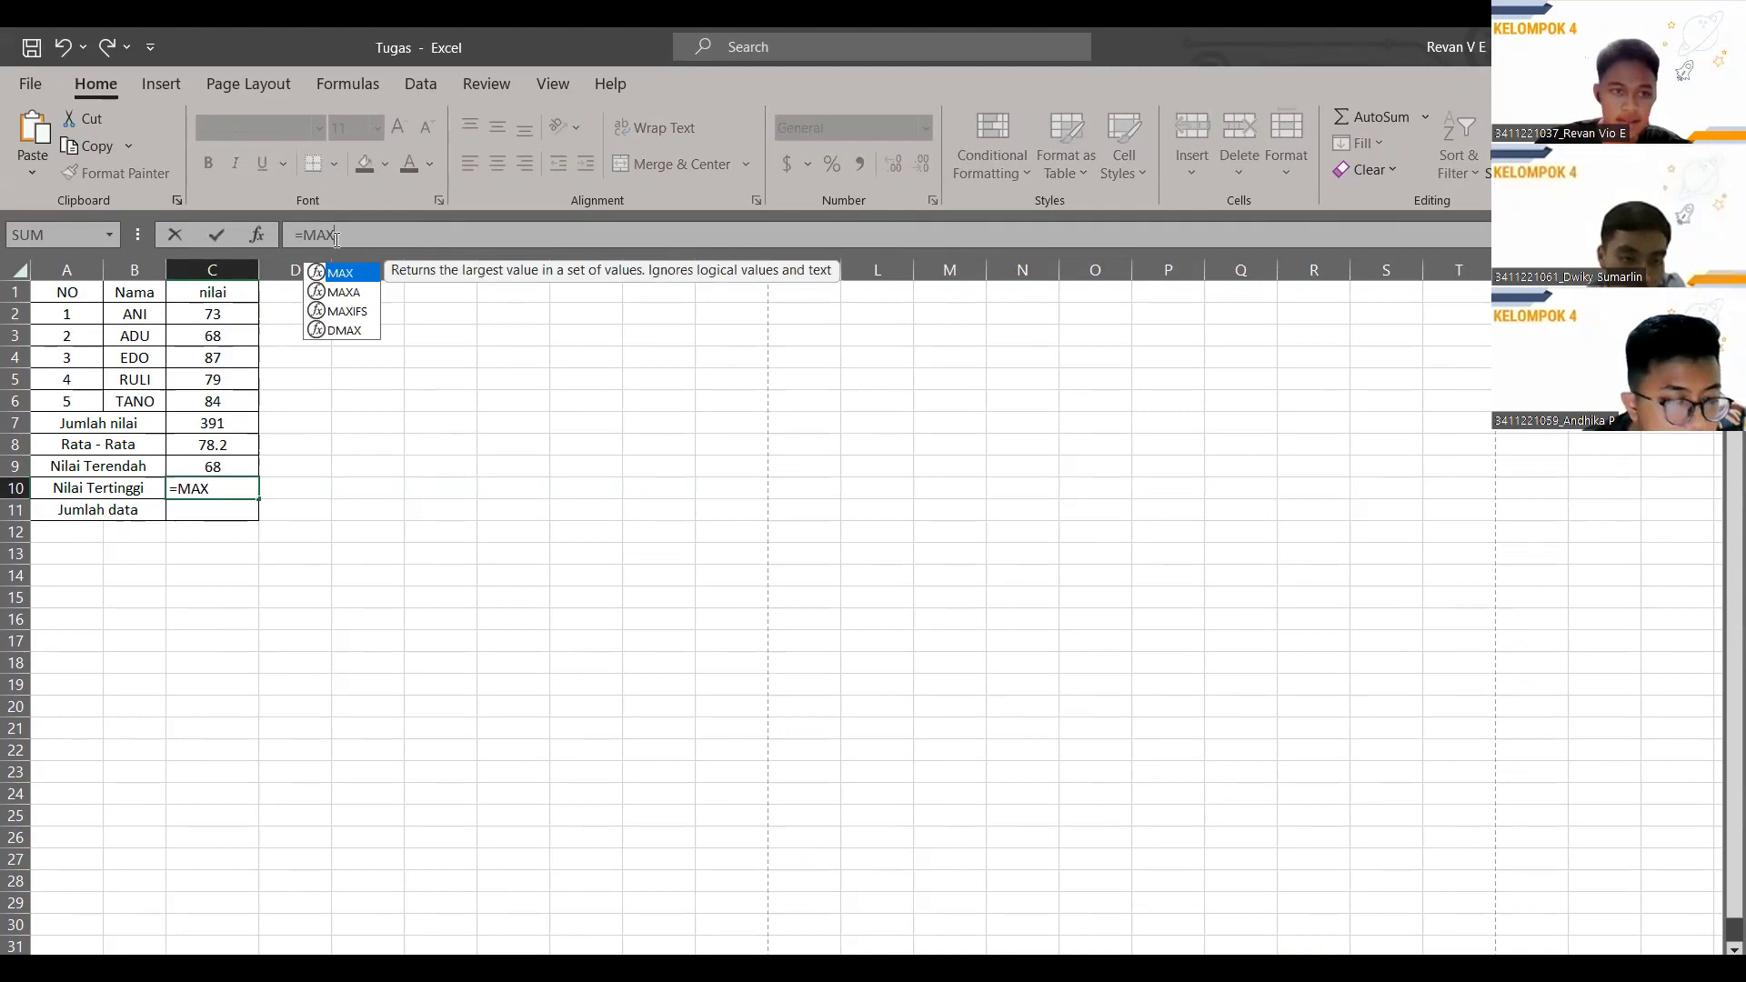
{"action": "type", "text": "("}
{"action": "left_click_drag", "start_coordinate": [199, 317], "coordinate": [249, 400]}
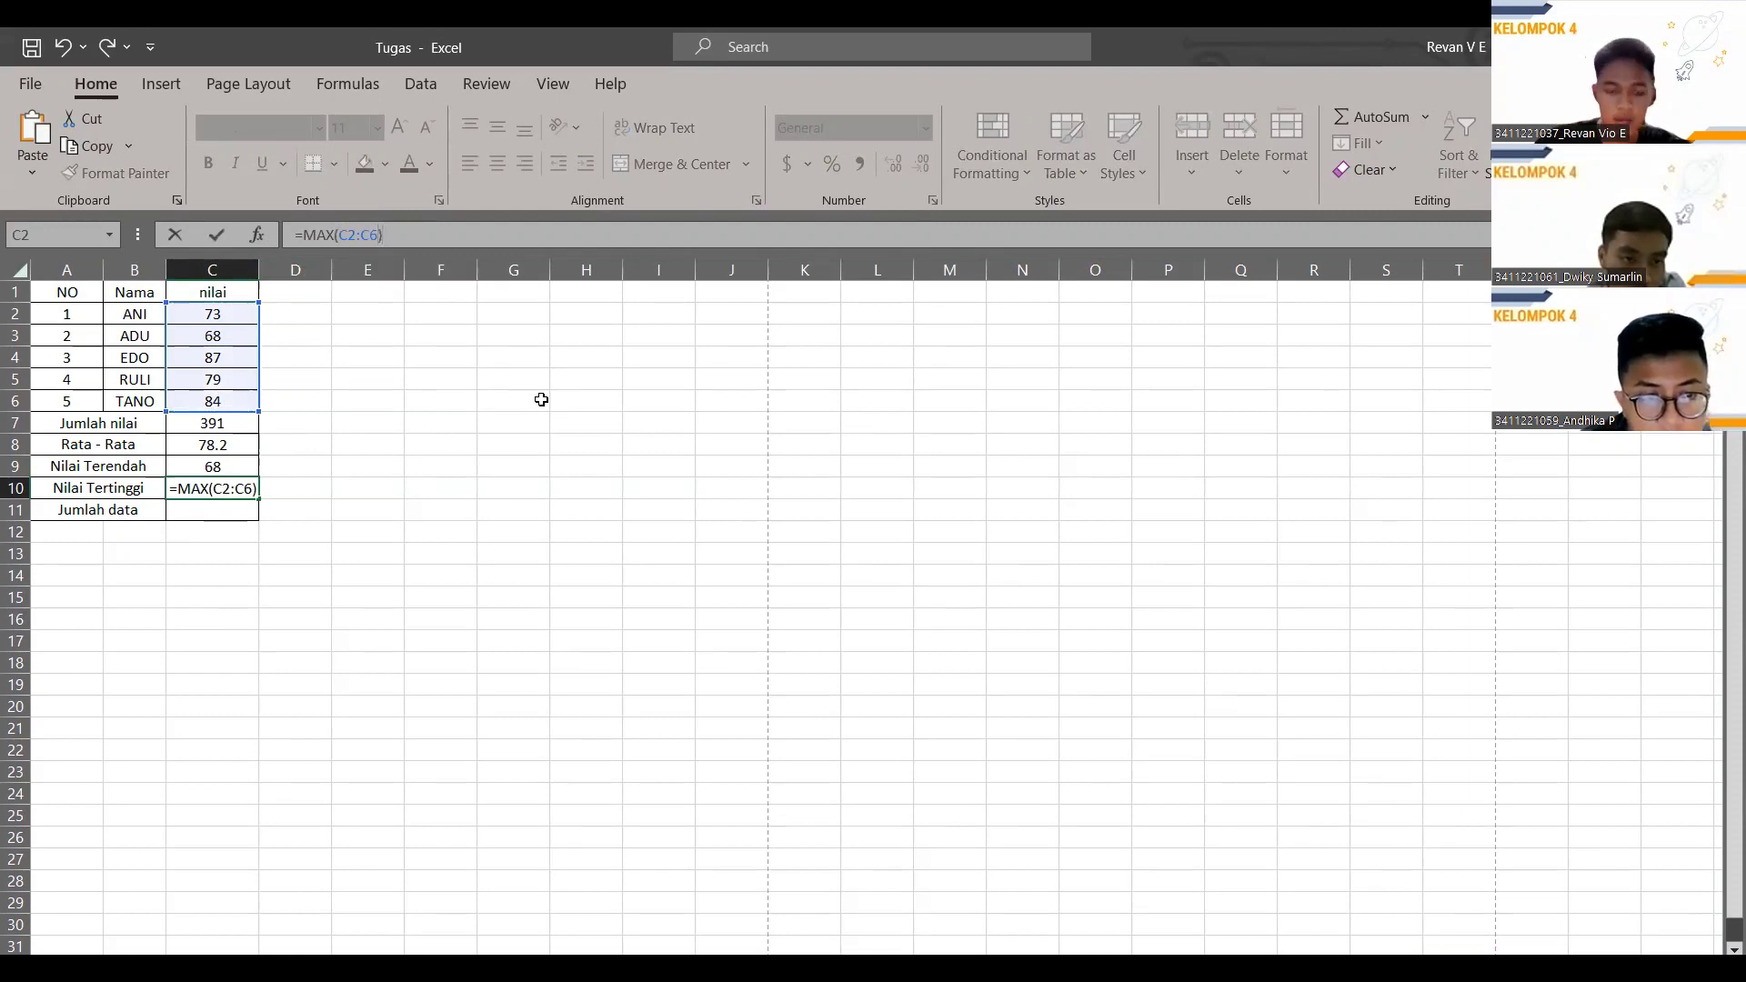
{"action": "key", "text": "Return"}
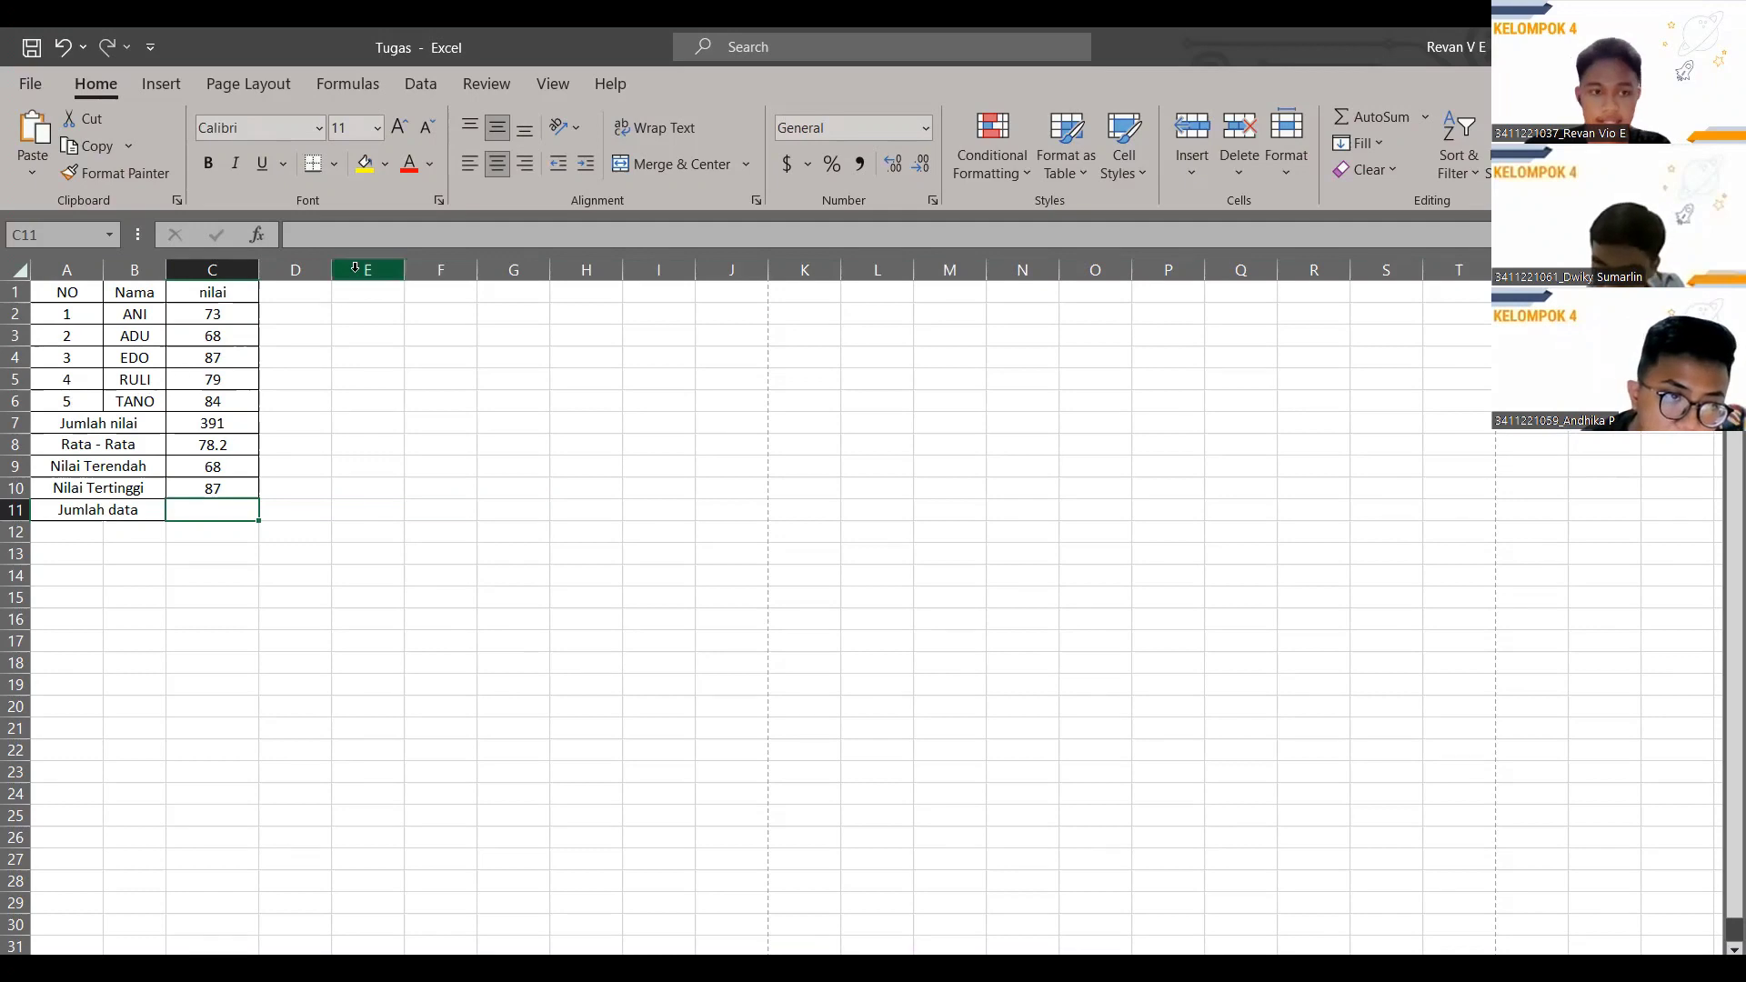
Enter =COUNT(B2:B6) in C11, which returns 0.
{"action": "left_click", "coordinate": [356, 238]}
{"action": "type", "text": "="}
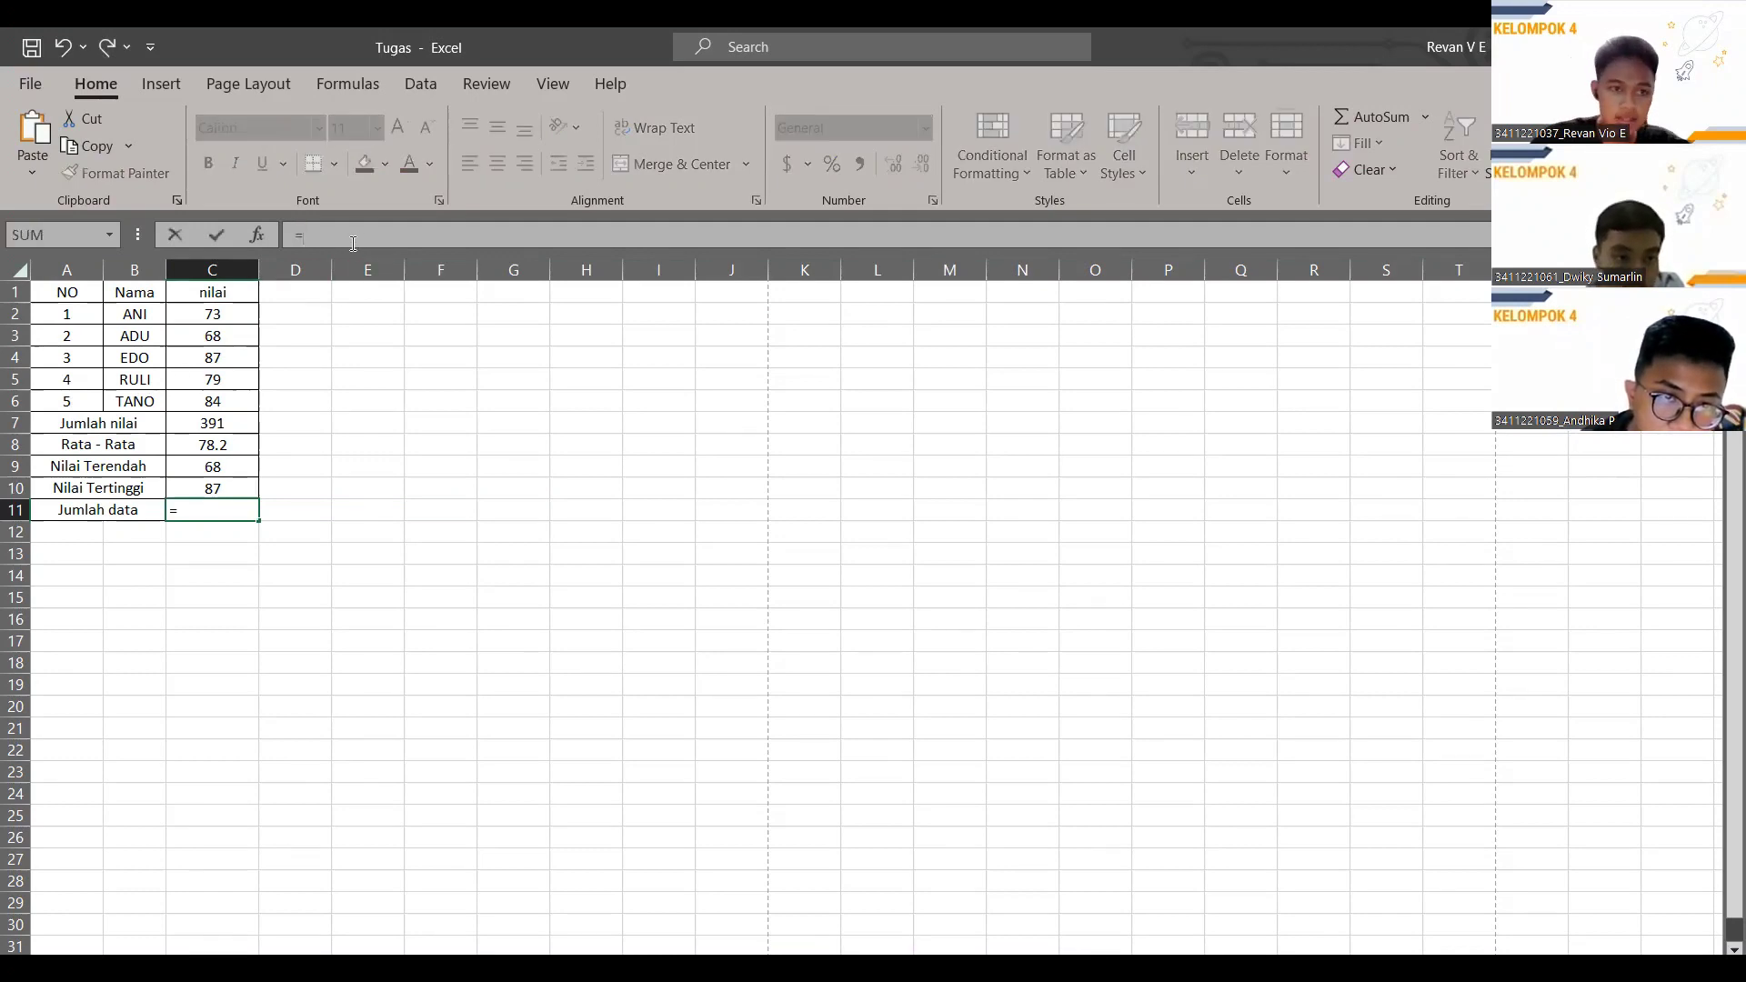
{"action": "type", "text": "COUNT("}
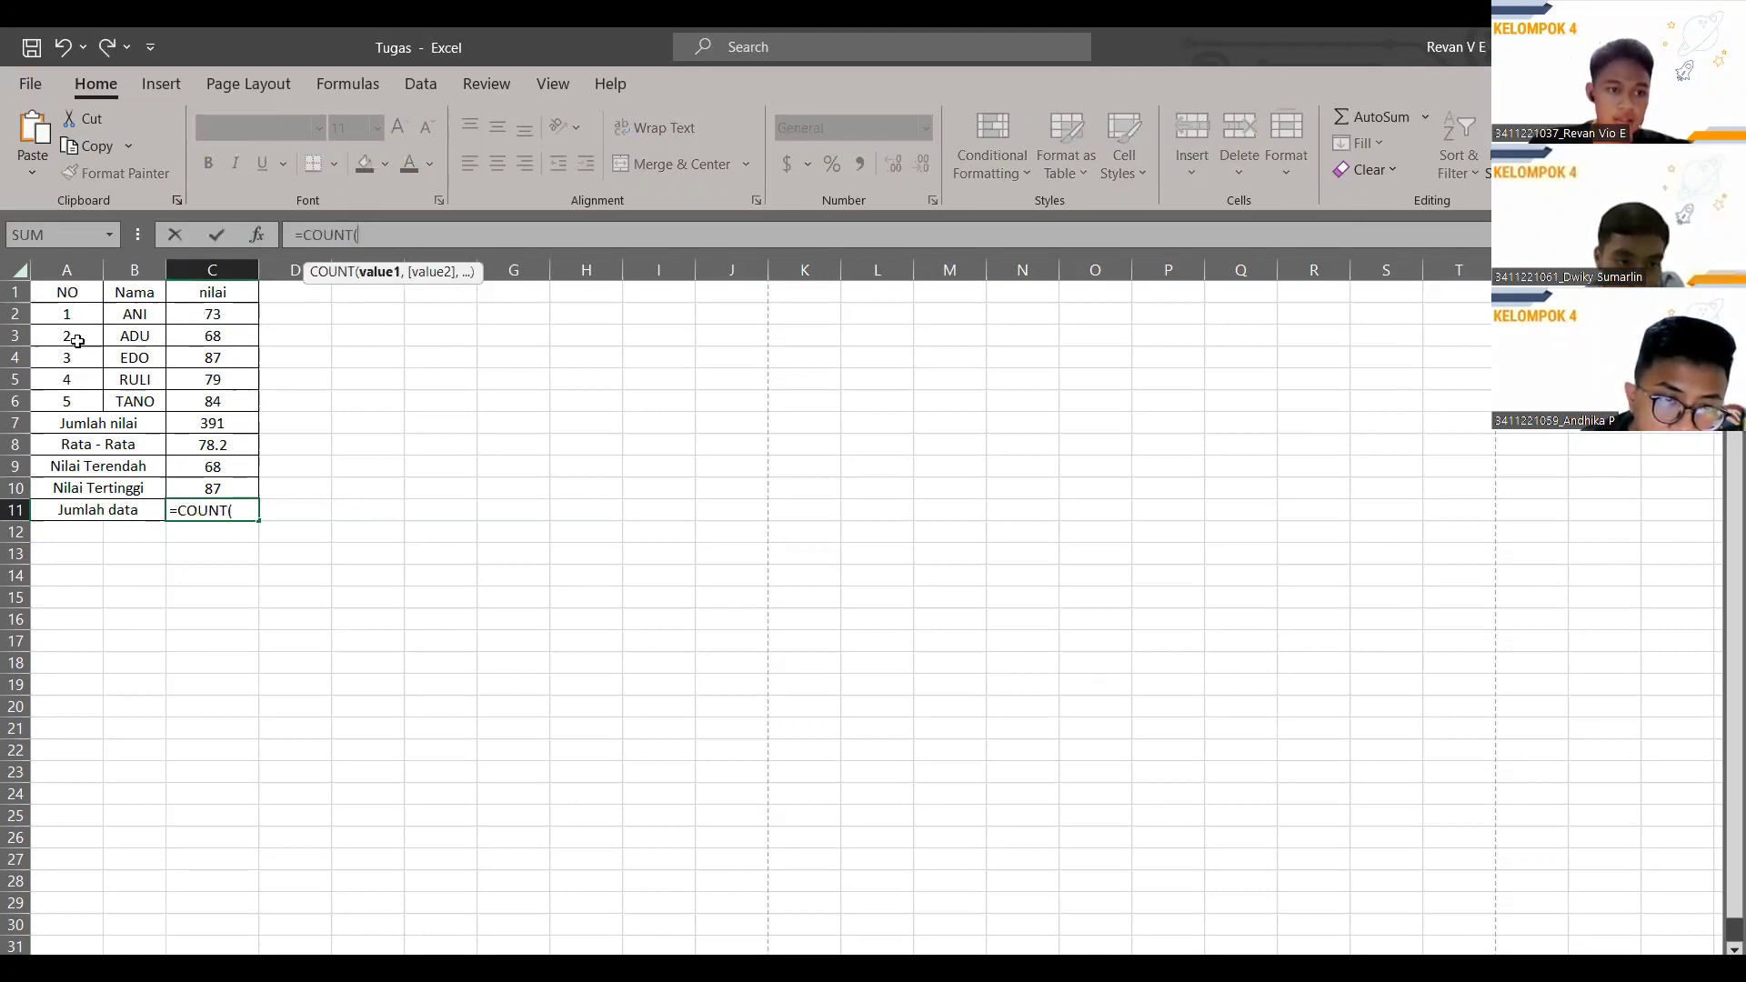
{"action": "left_click_drag", "start_coordinate": [120, 316], "coordinate": [135, 401]}
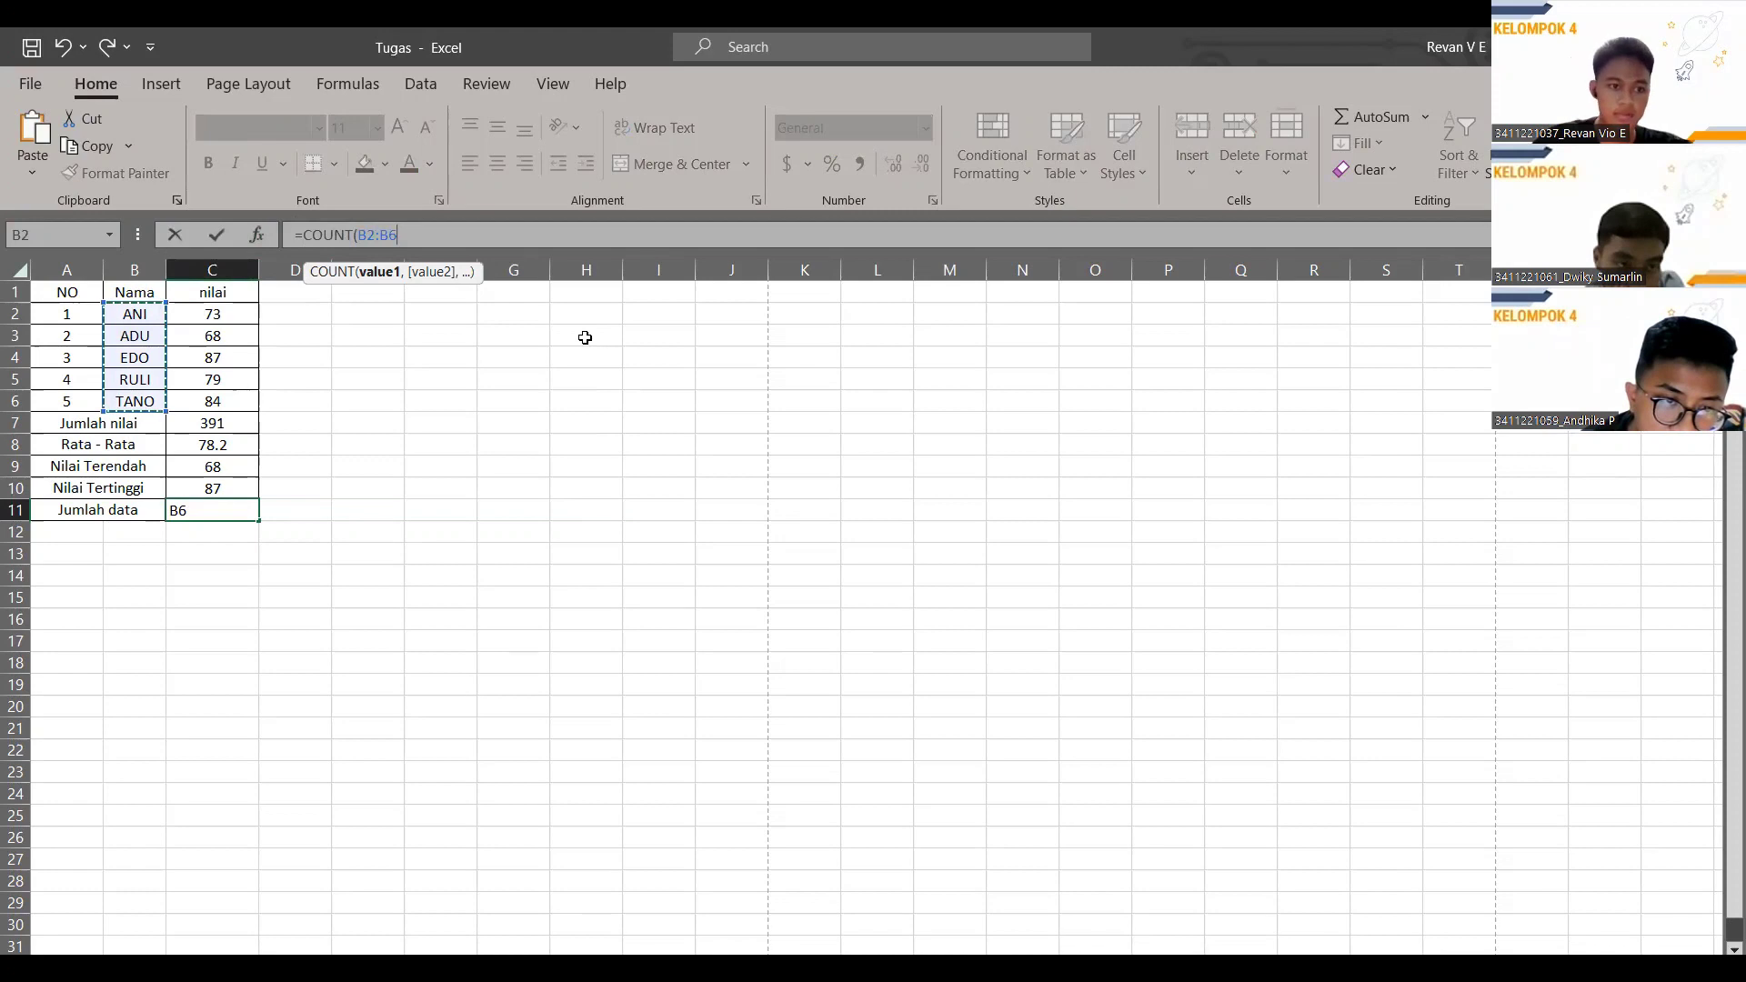
{"action": "key", "text": "Return"}
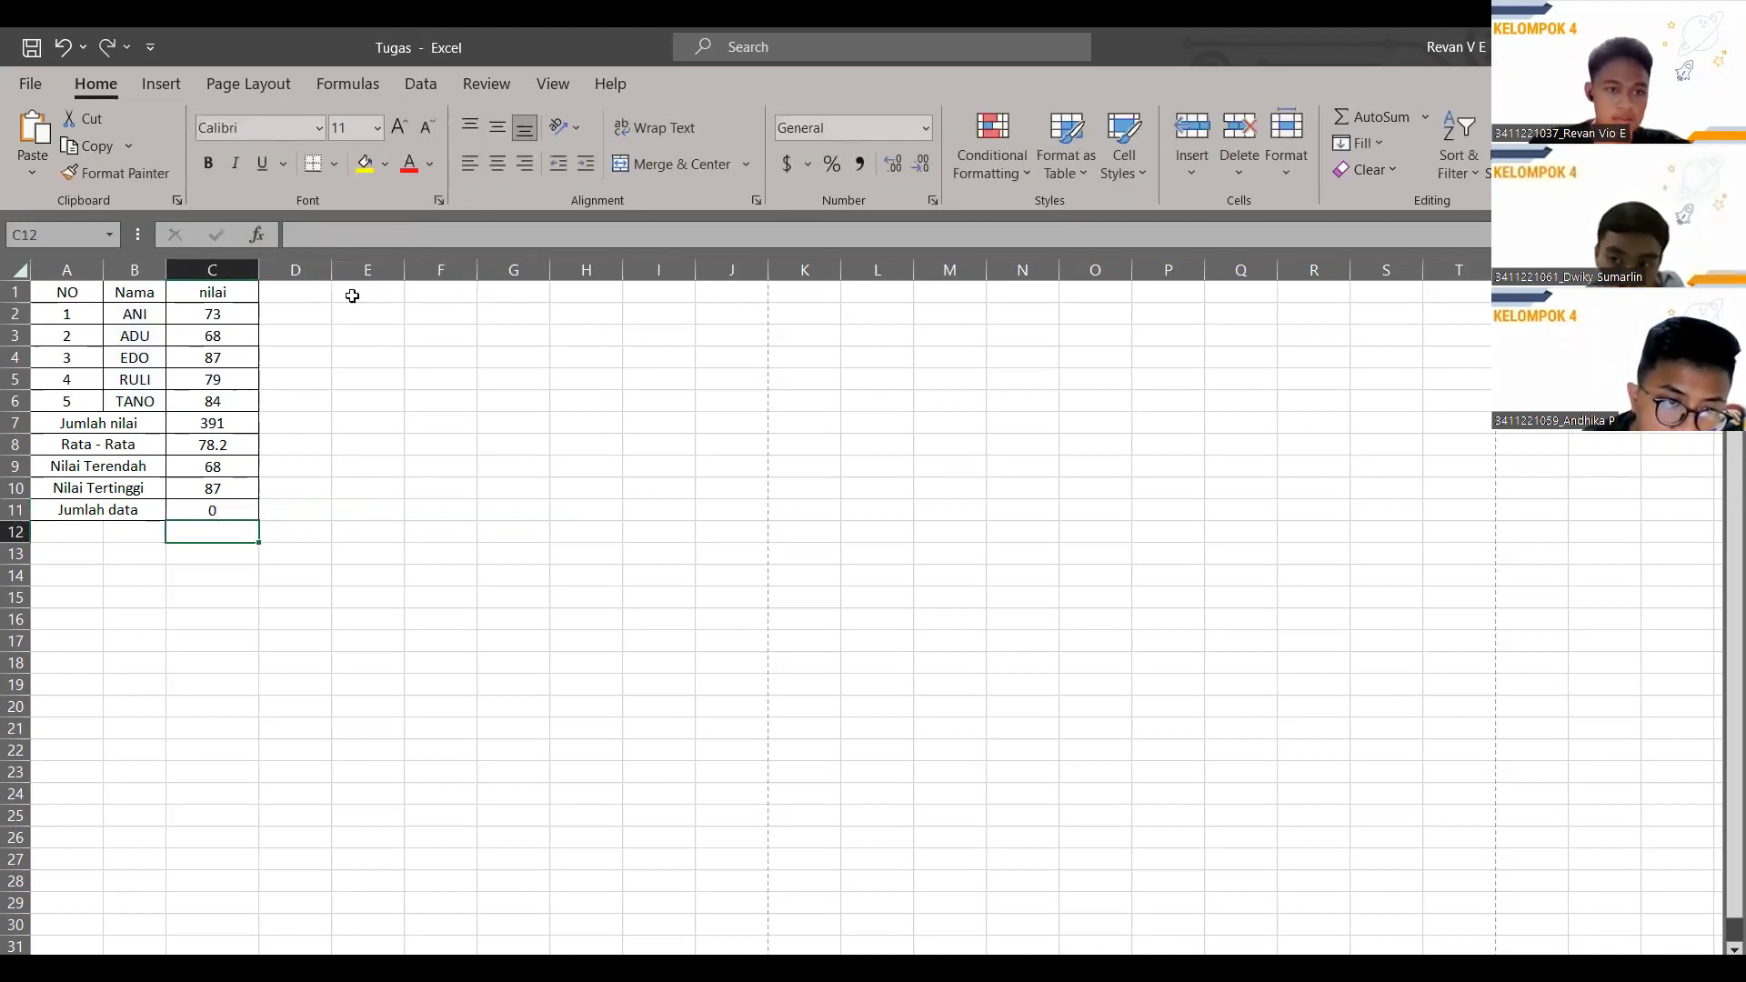
Replace C11's formula with =COUNT(C2:C6) so Jumlah data shows 5.
{"action": "left_click", "coordinate": [214, 509]}
{"action": "left_click_drag", "start_coordinate": [403, 236], "coordinate": [283, 237]}
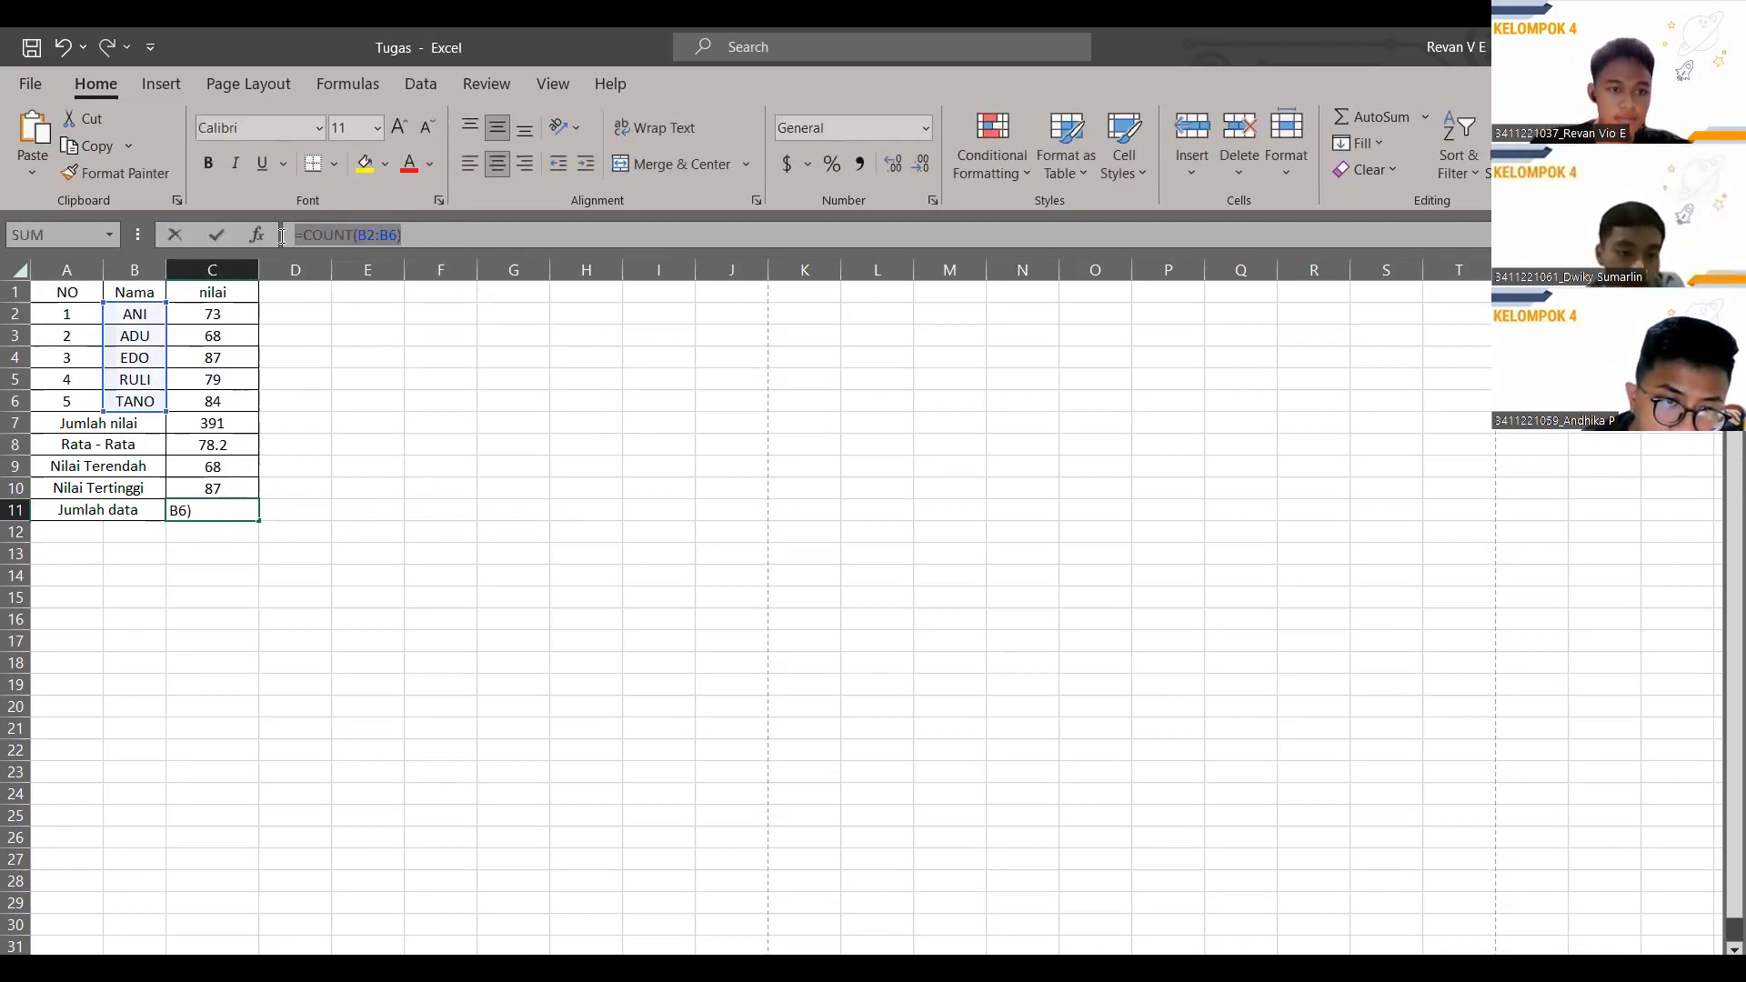
{"action": "left_click", "coordinate": [475, 230]}
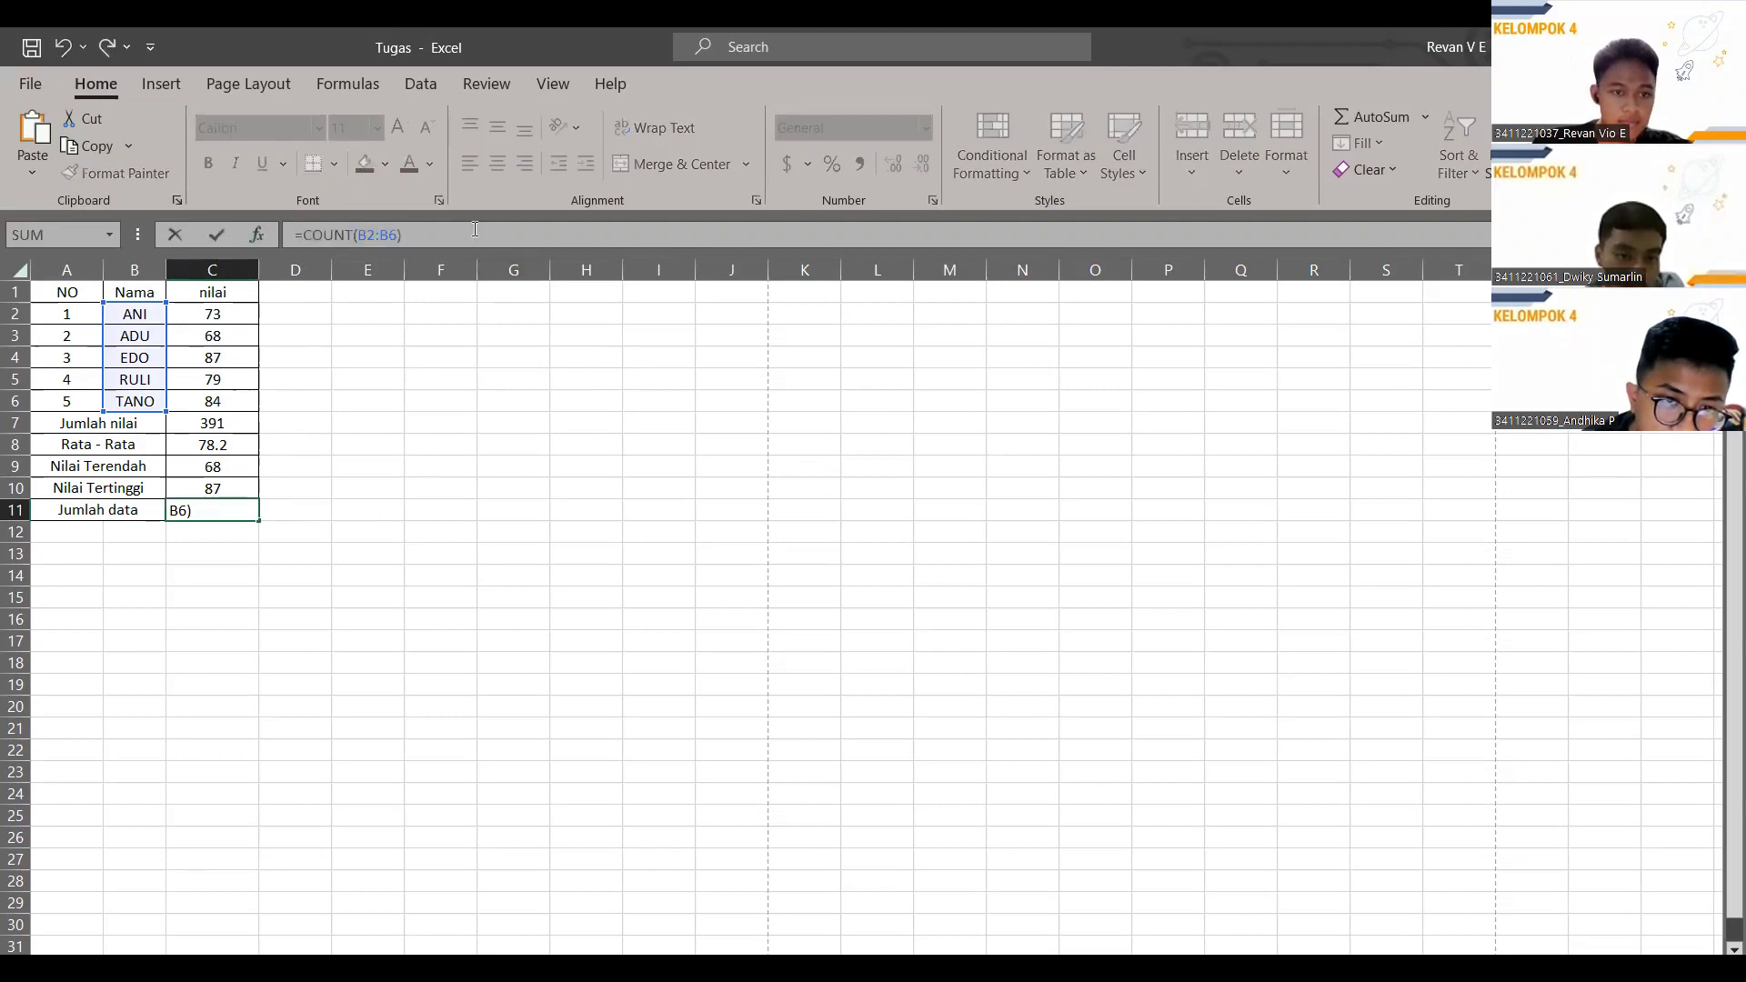
{"action": "left_click_drag", "start_coordinate": [474, 230], "coordinate": [250, 225]}
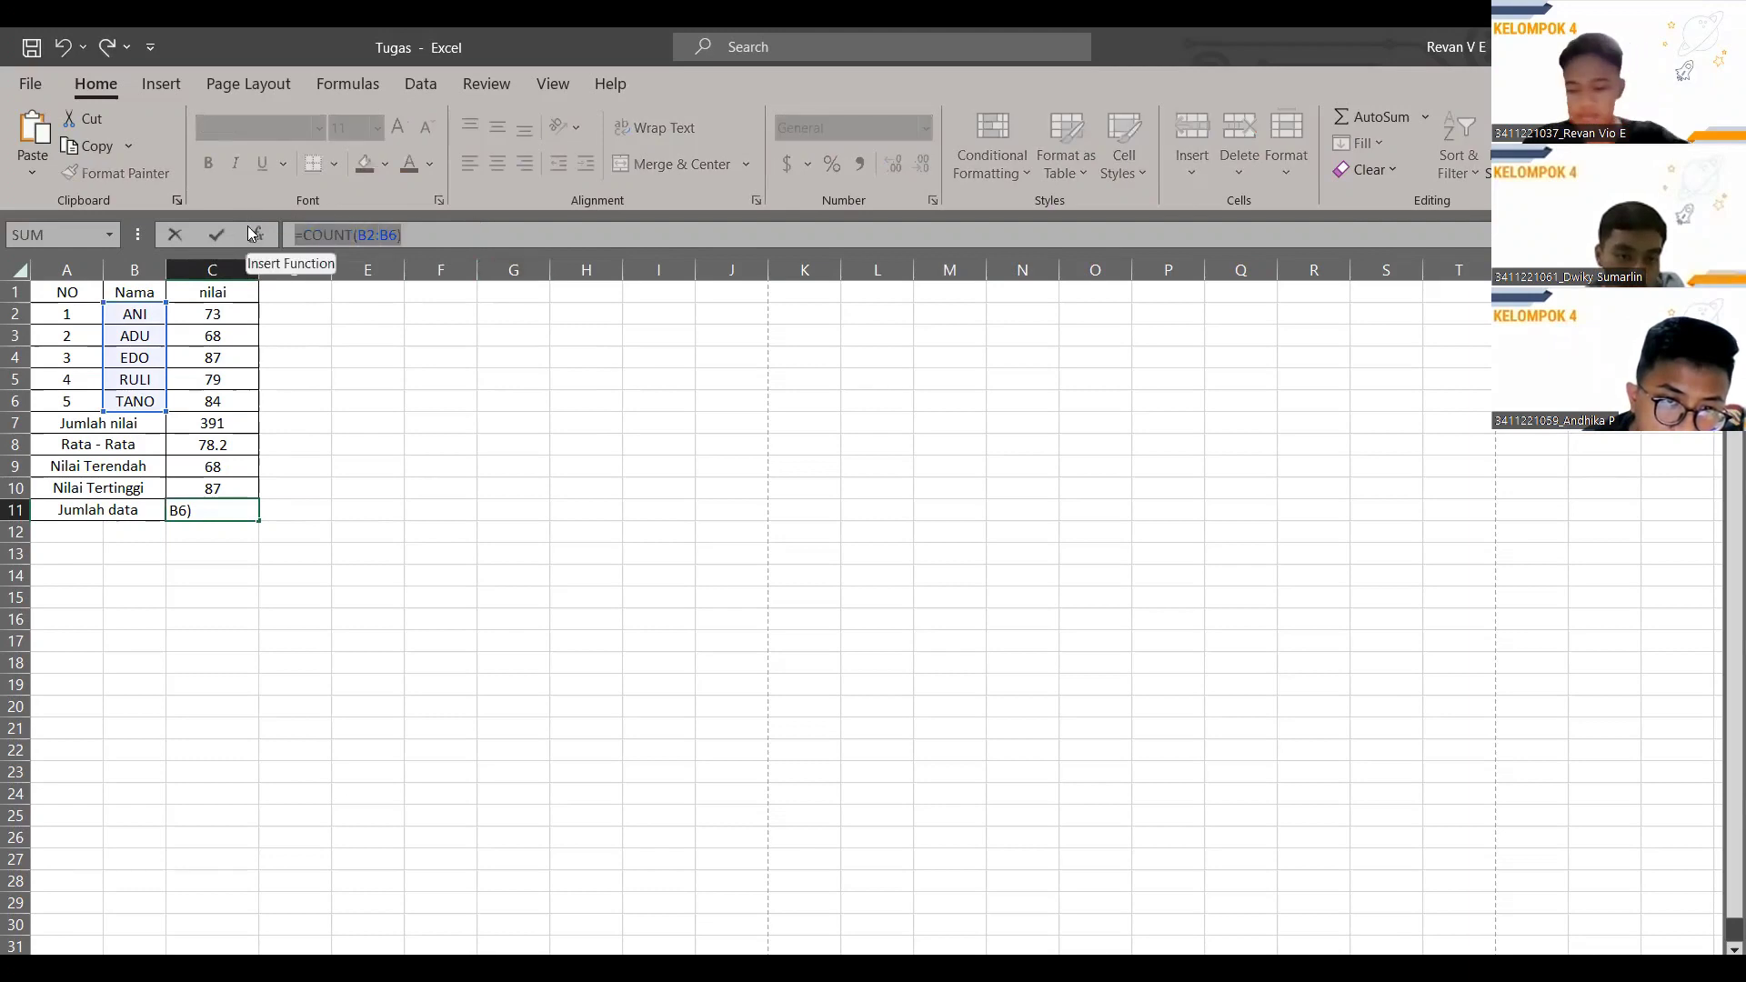
{"action": "key", "text": "BackSpace"}
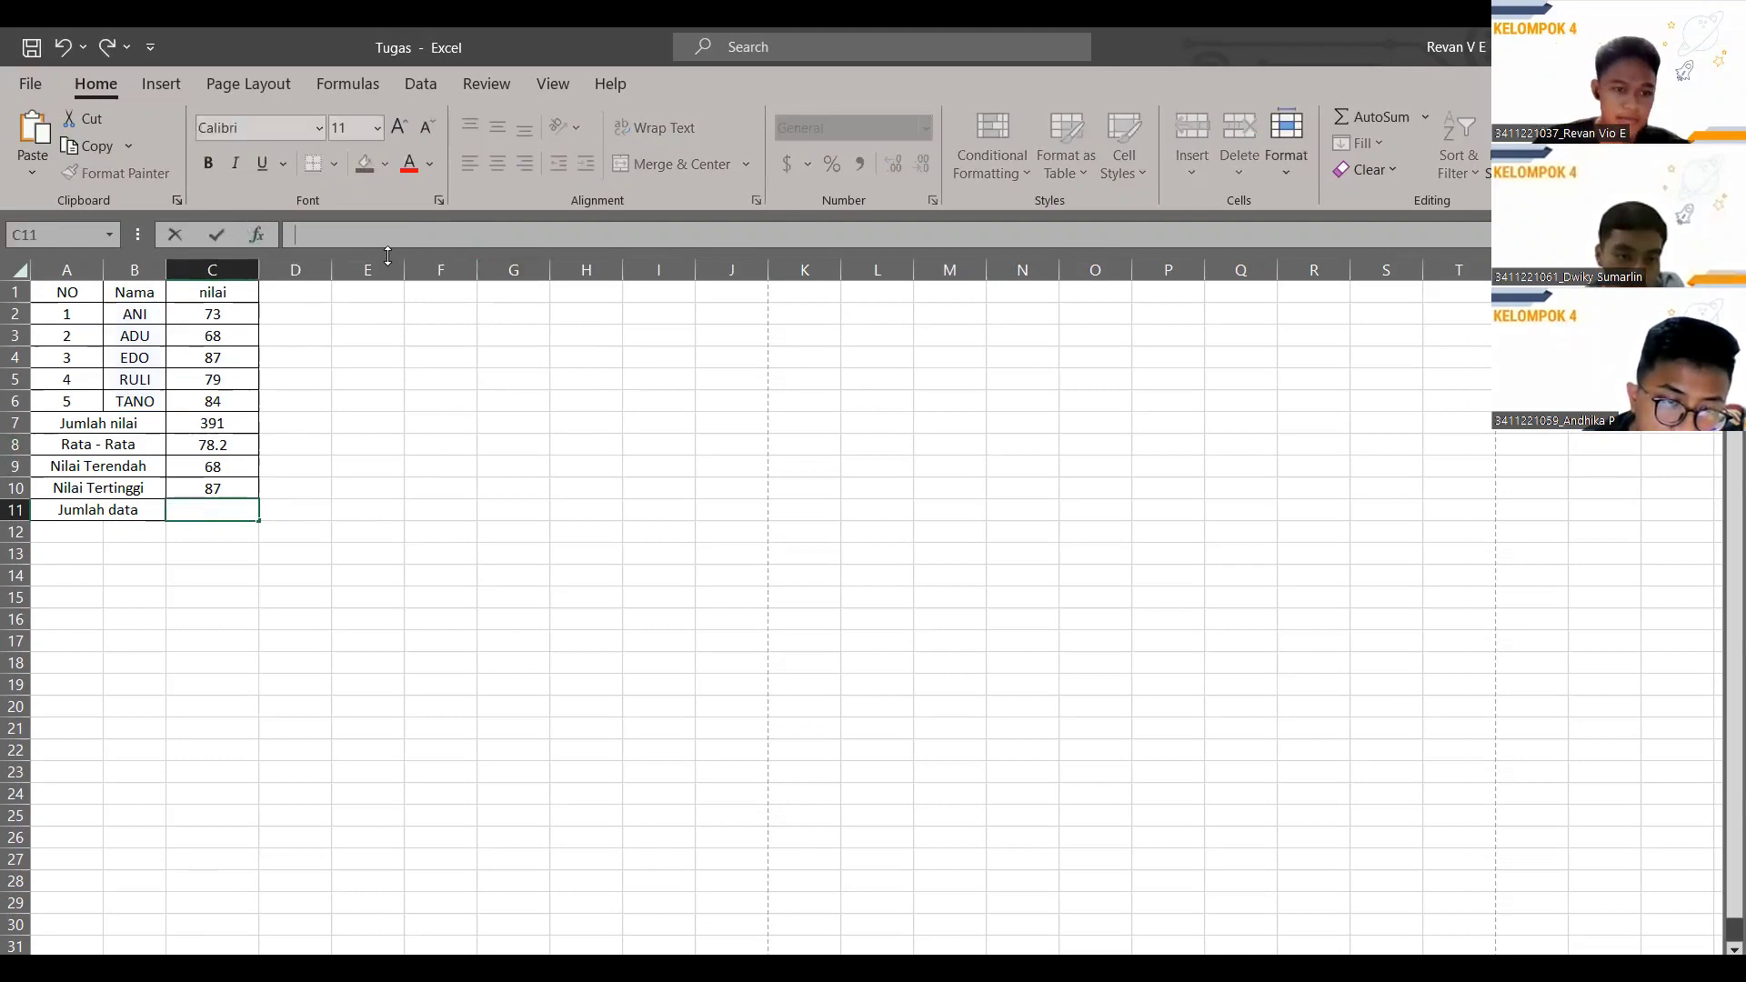
{"action": "type", "text": "="}
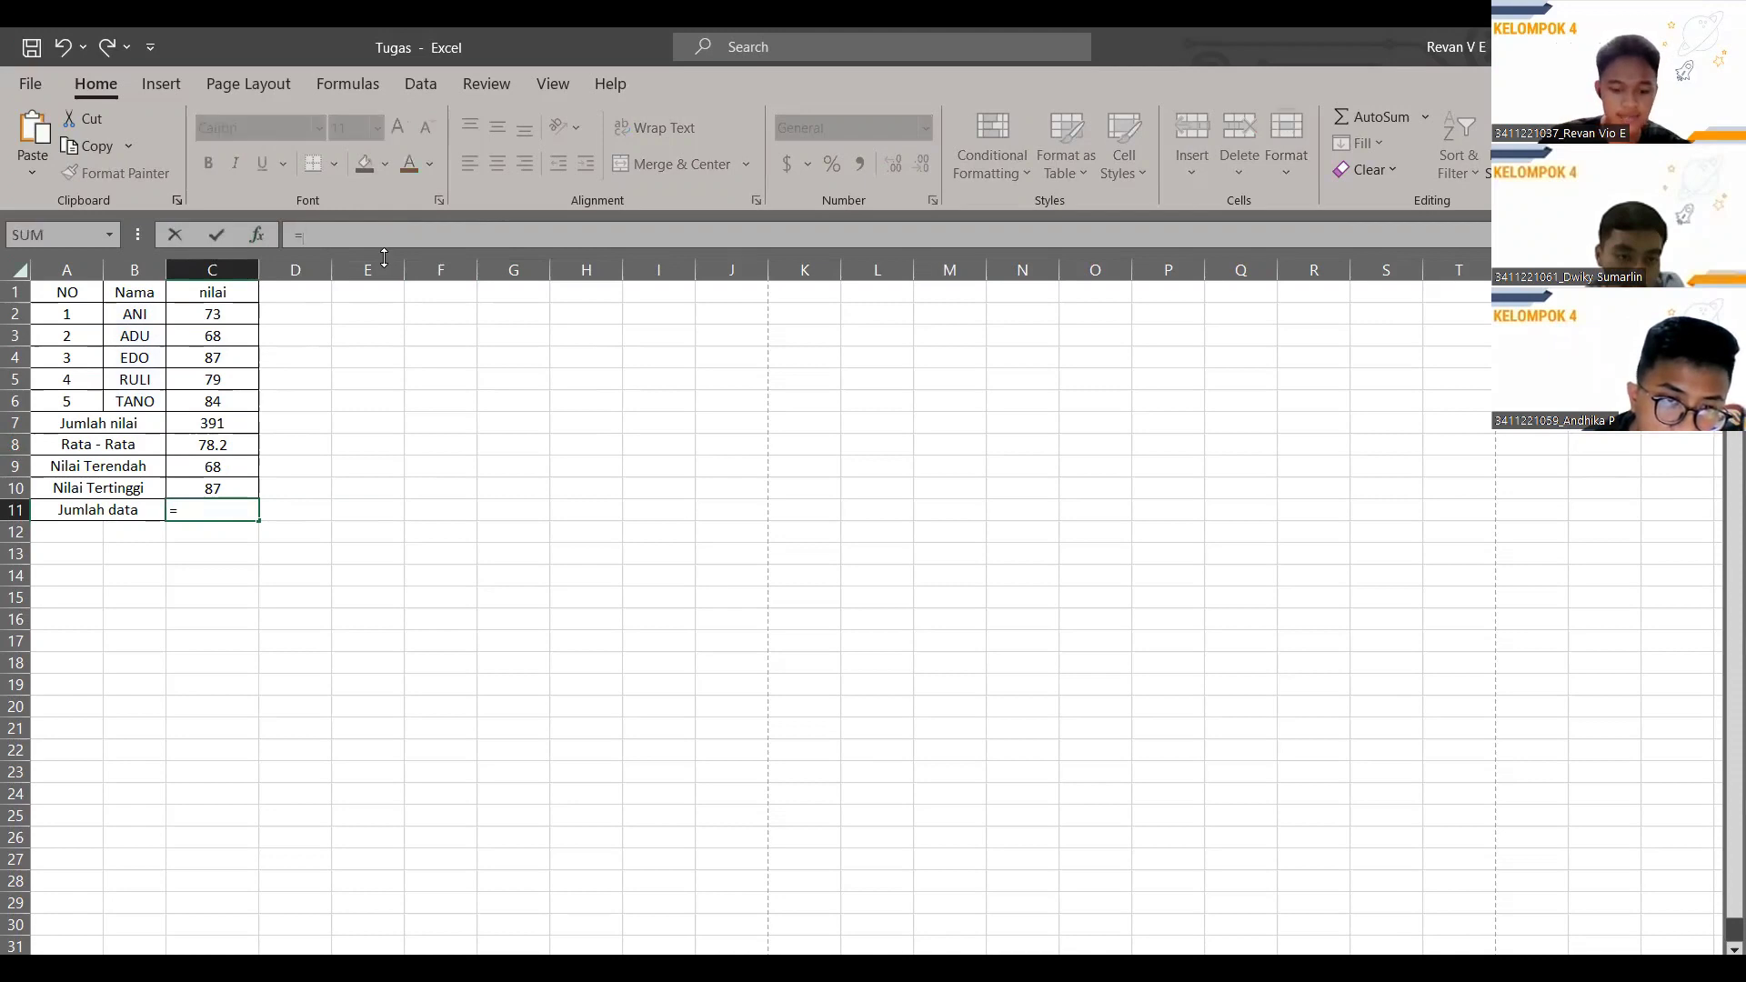
{"action": "type", "text": "COUNT("}
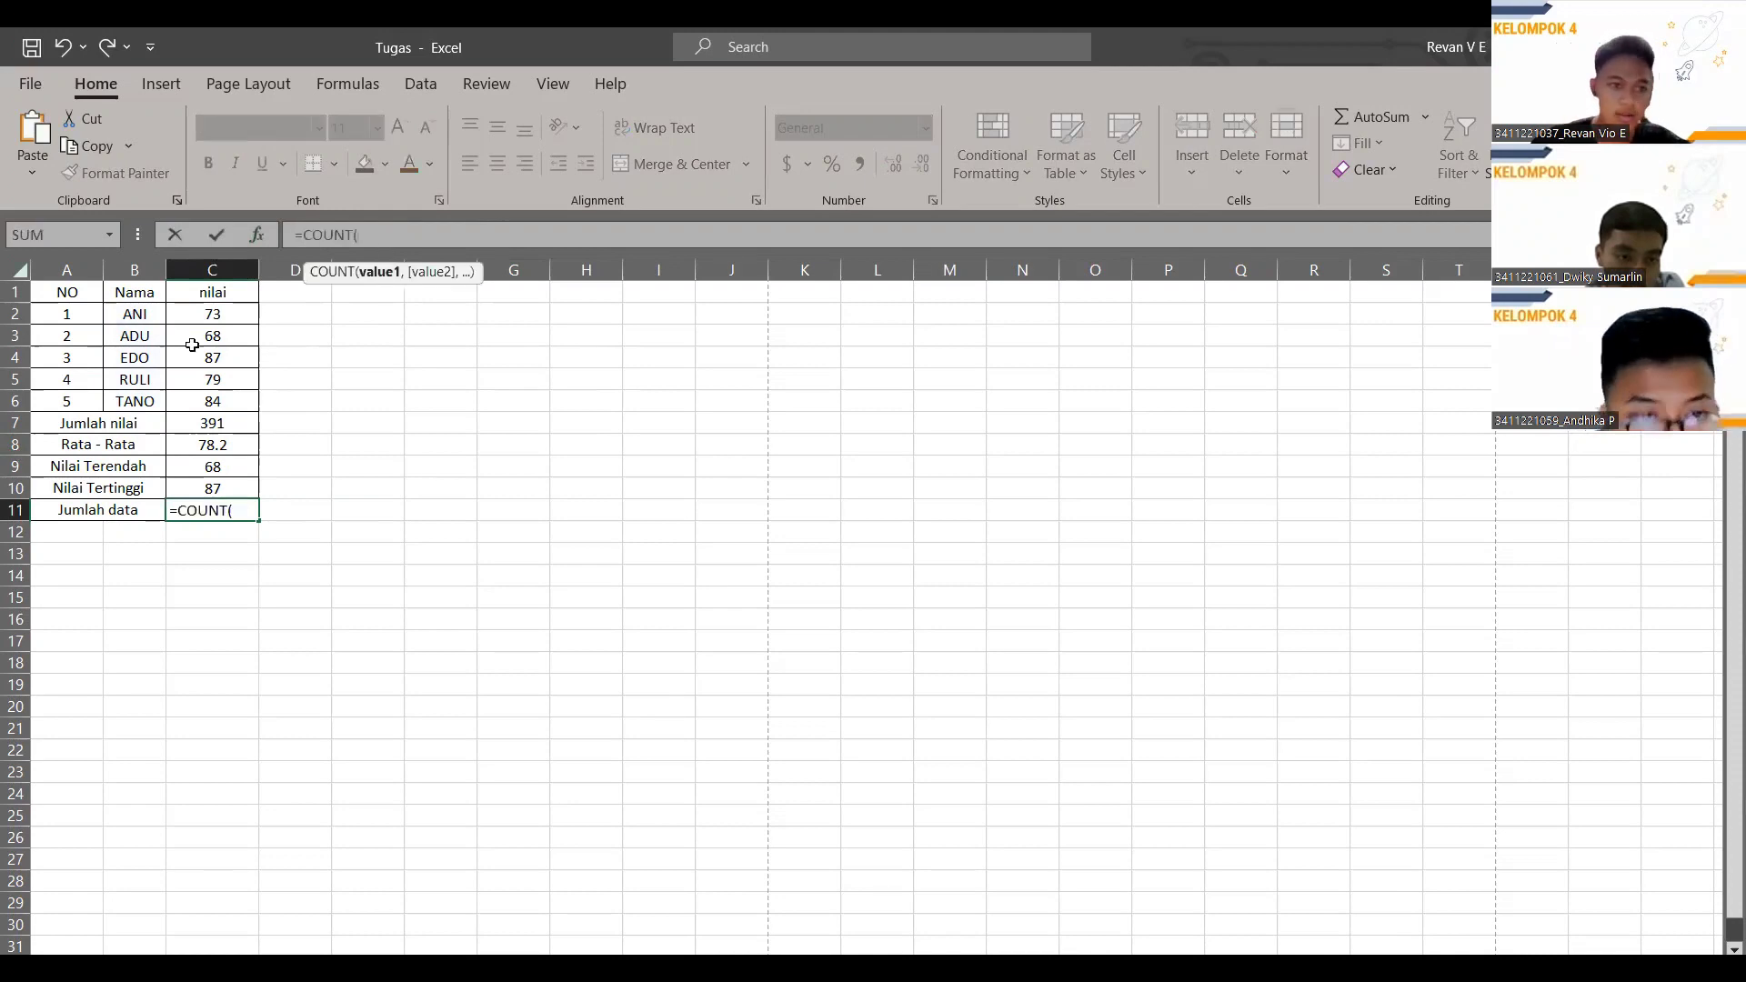
{"action": "left_click_drag", "start_coordinate": [199, 317], "coordinate": [214, 401]}
{"action": "type", "text": ")"}
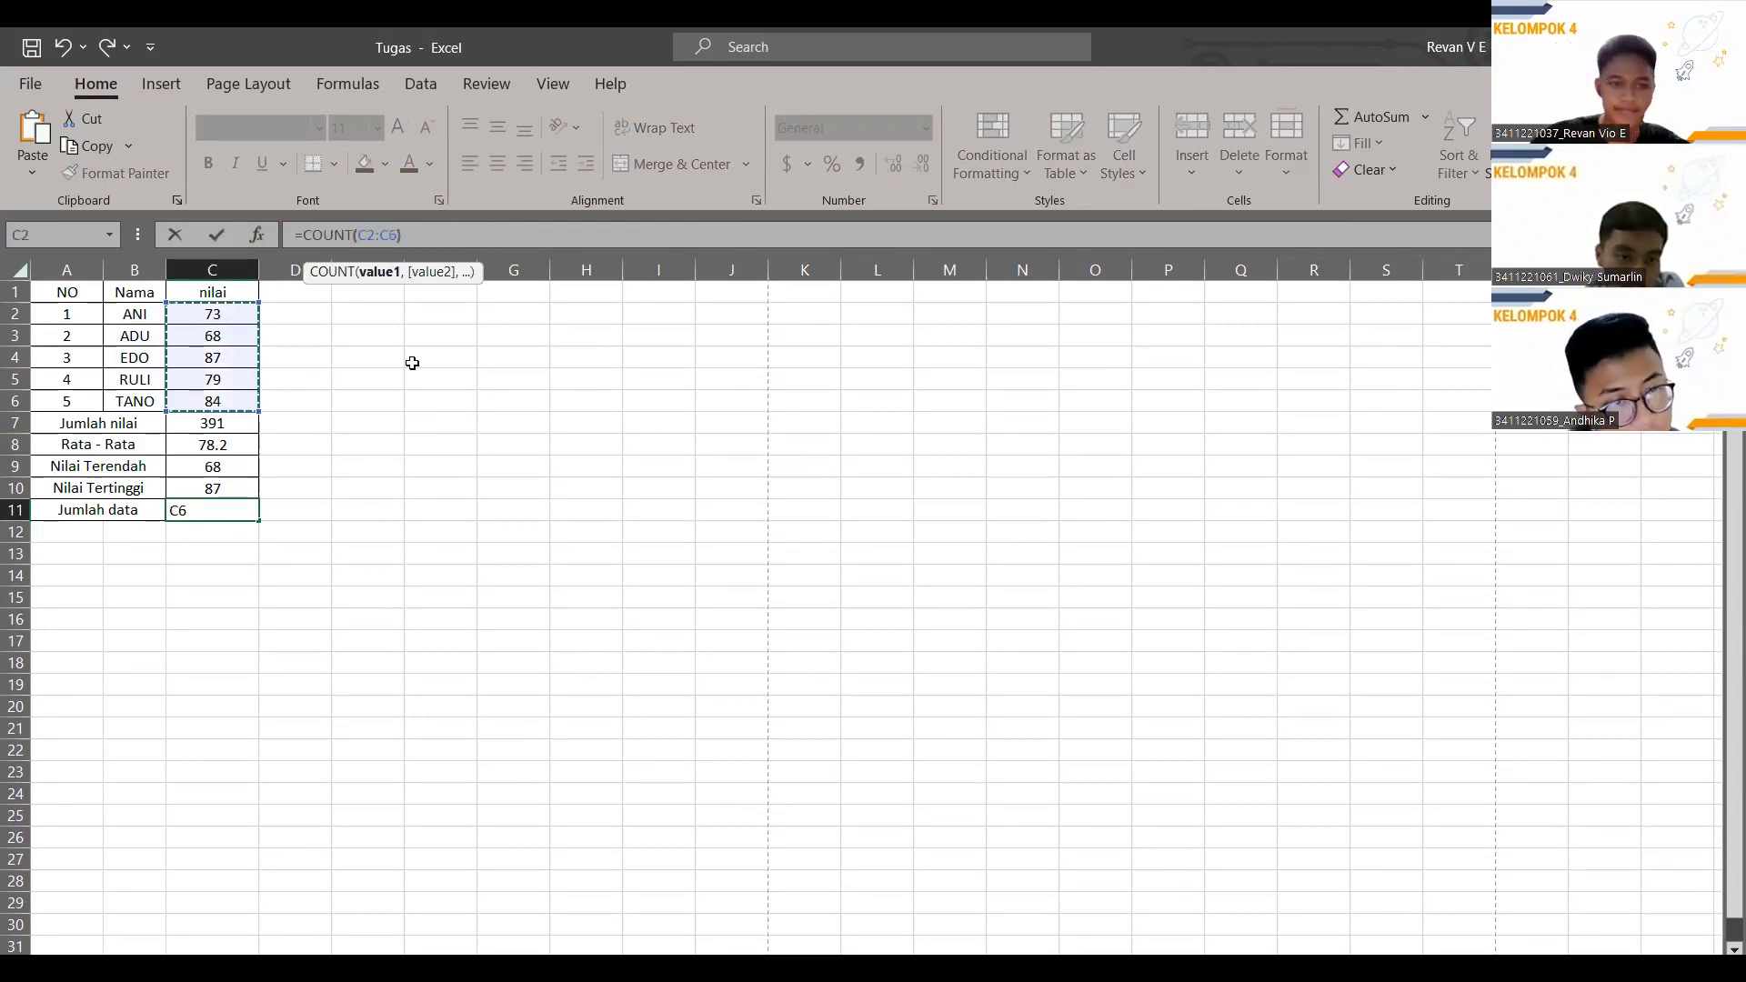
{"action": "key", "text": "Return"}
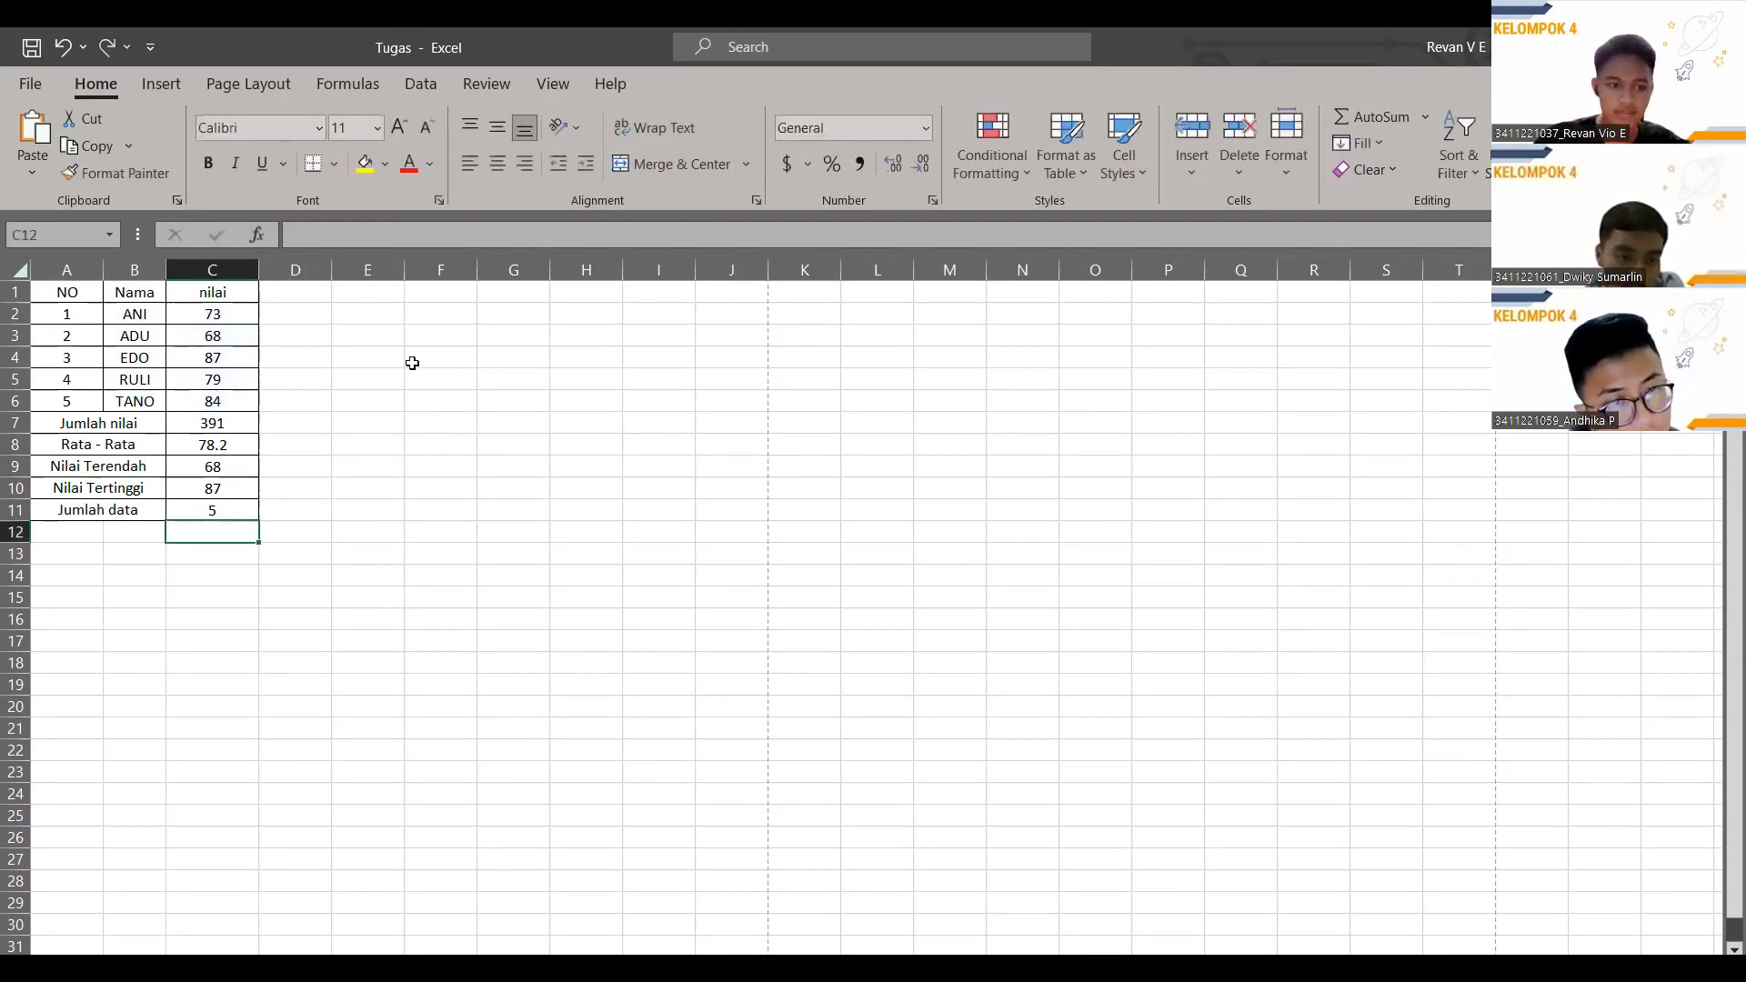
{"action": "left_click", "coordinate": [222, 507]}
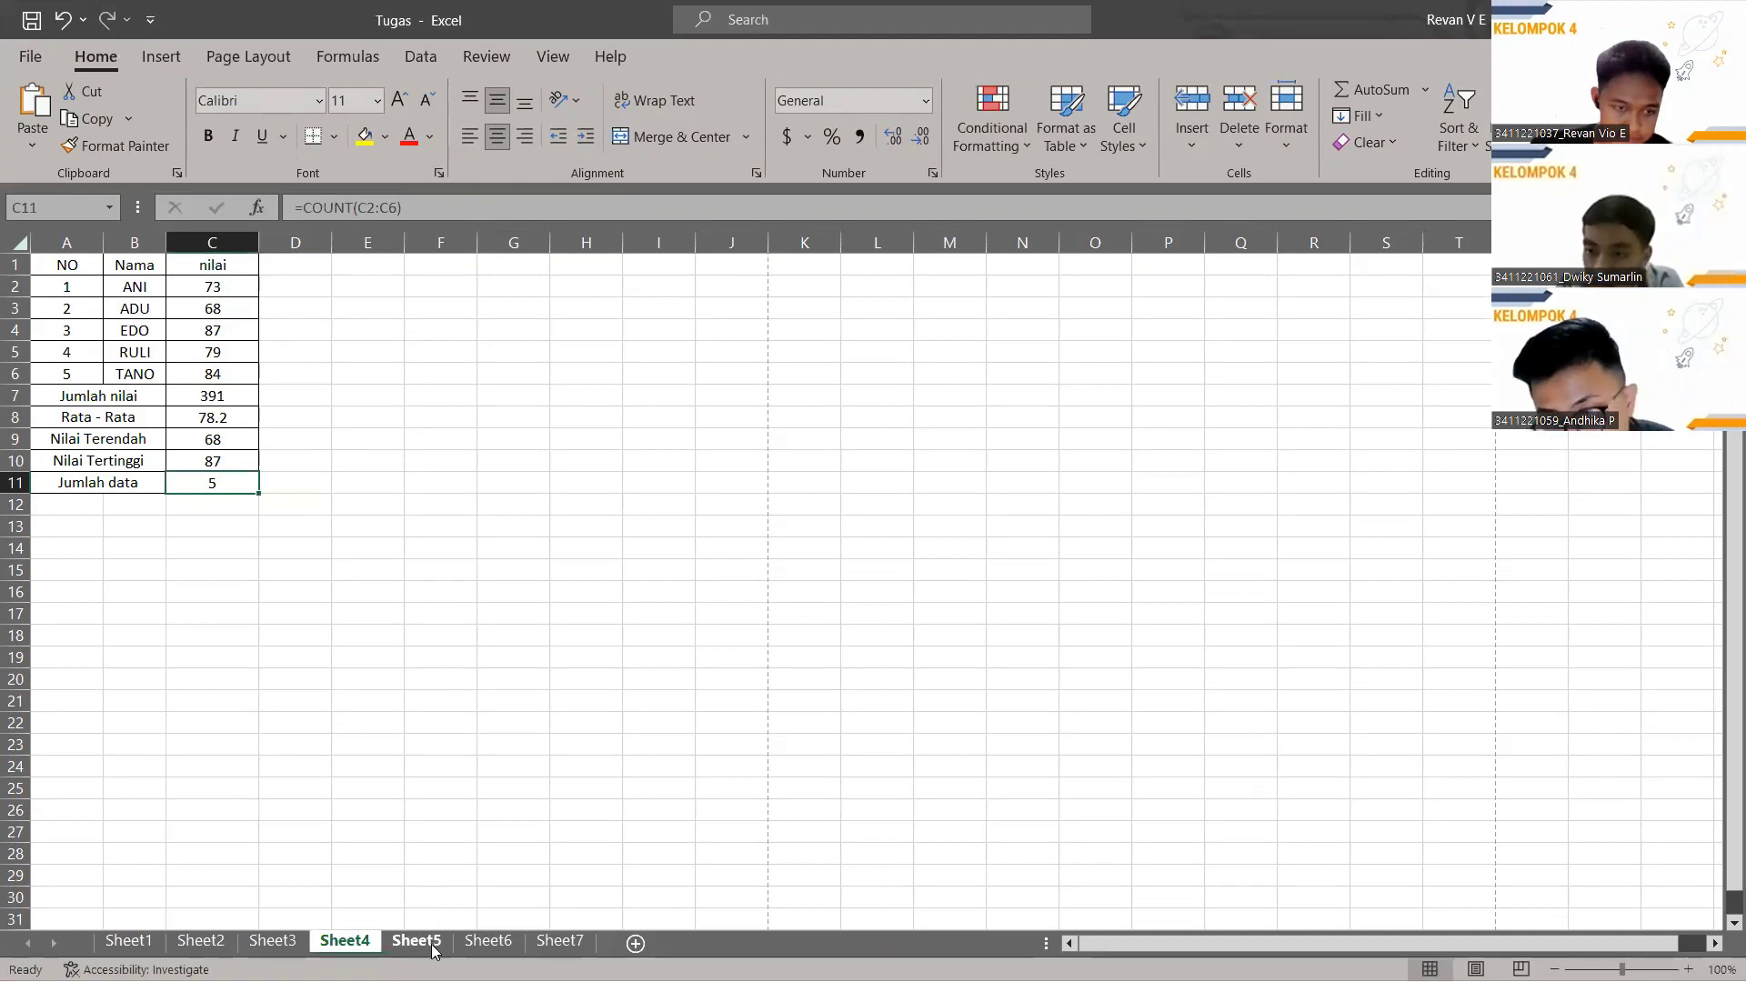
Switch to Sheet5, scroll to the top and select cell D2 to start the BARANG formula.
{"action": "left_click", "coordinate": [423, 954]}
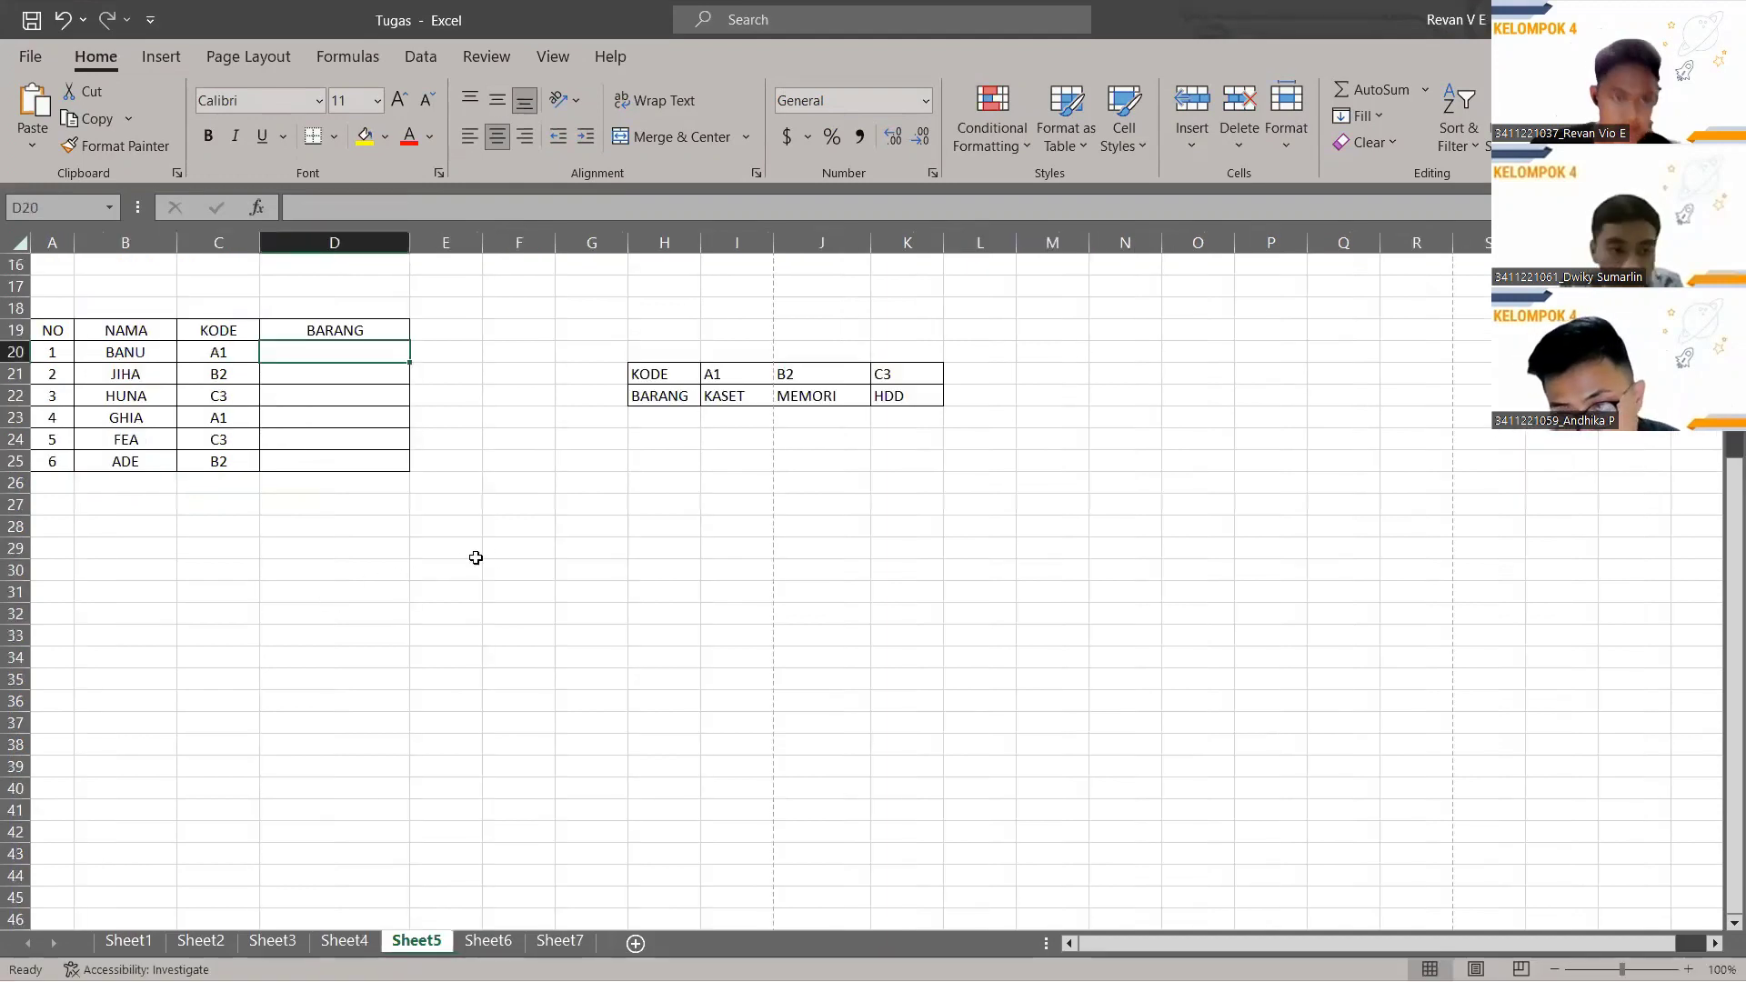
{"action": "scroll", "coordinate": [505, 576], "scroll_direction": "up", "scroll_amount": 4}
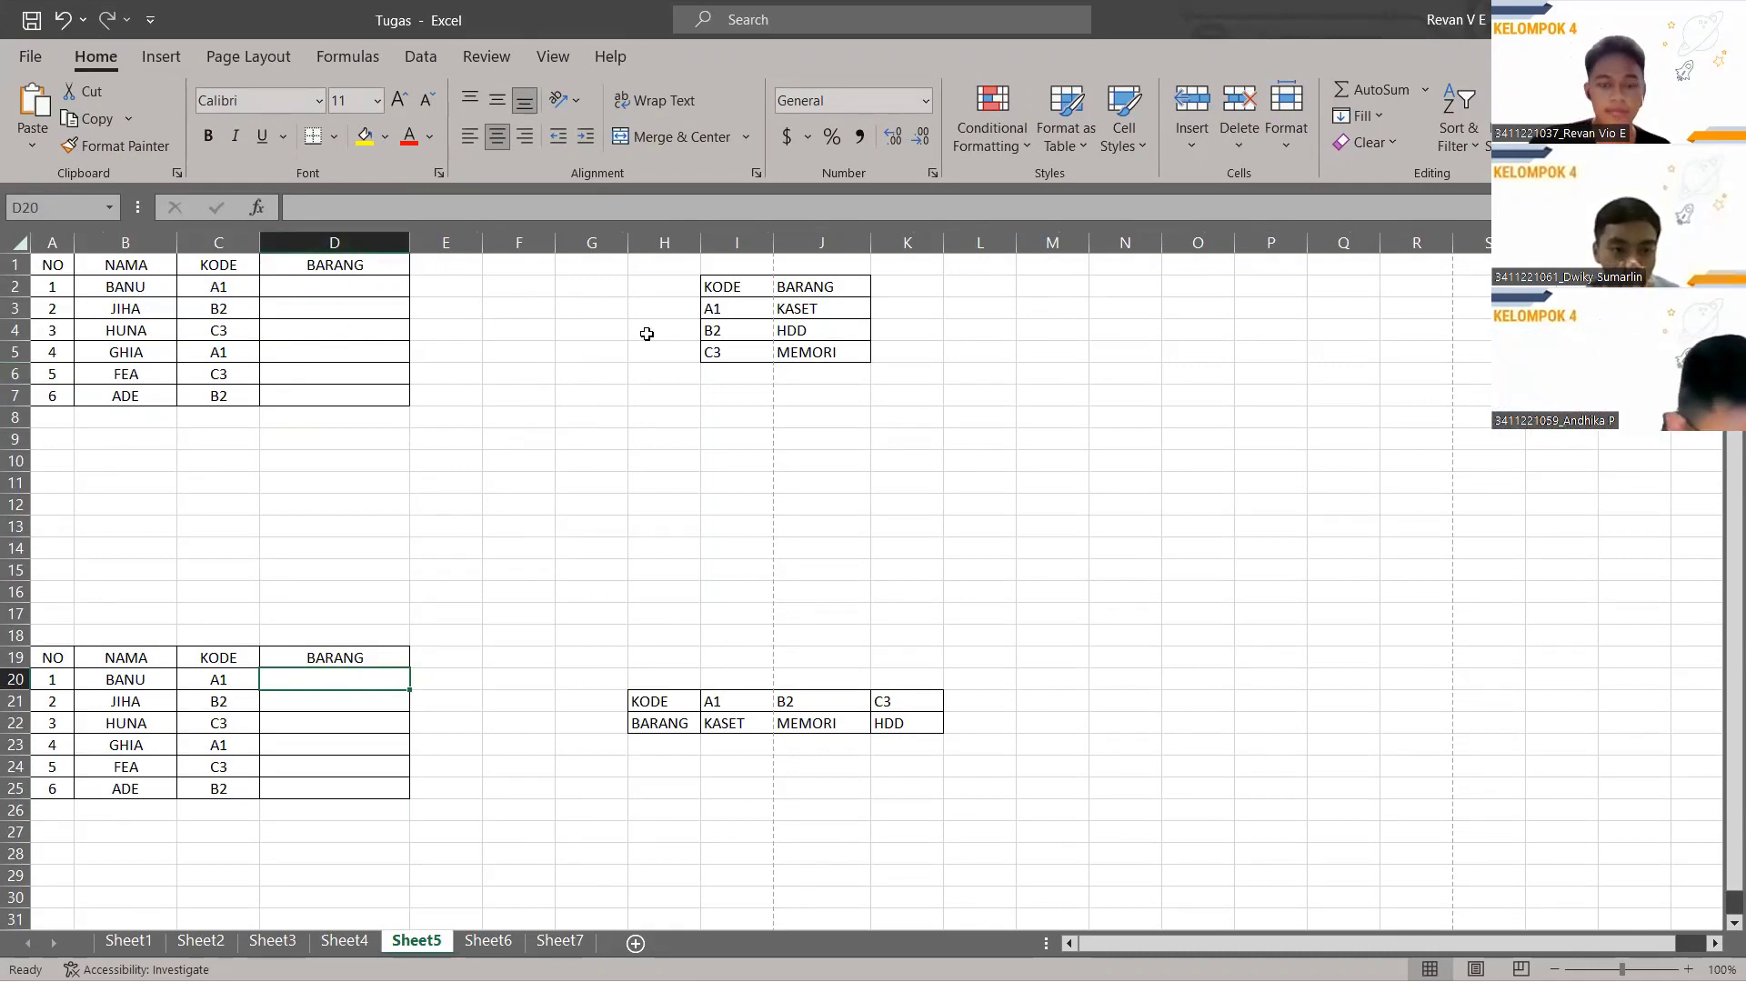
{"action": "left_click", "coordinate": [362, 287]}
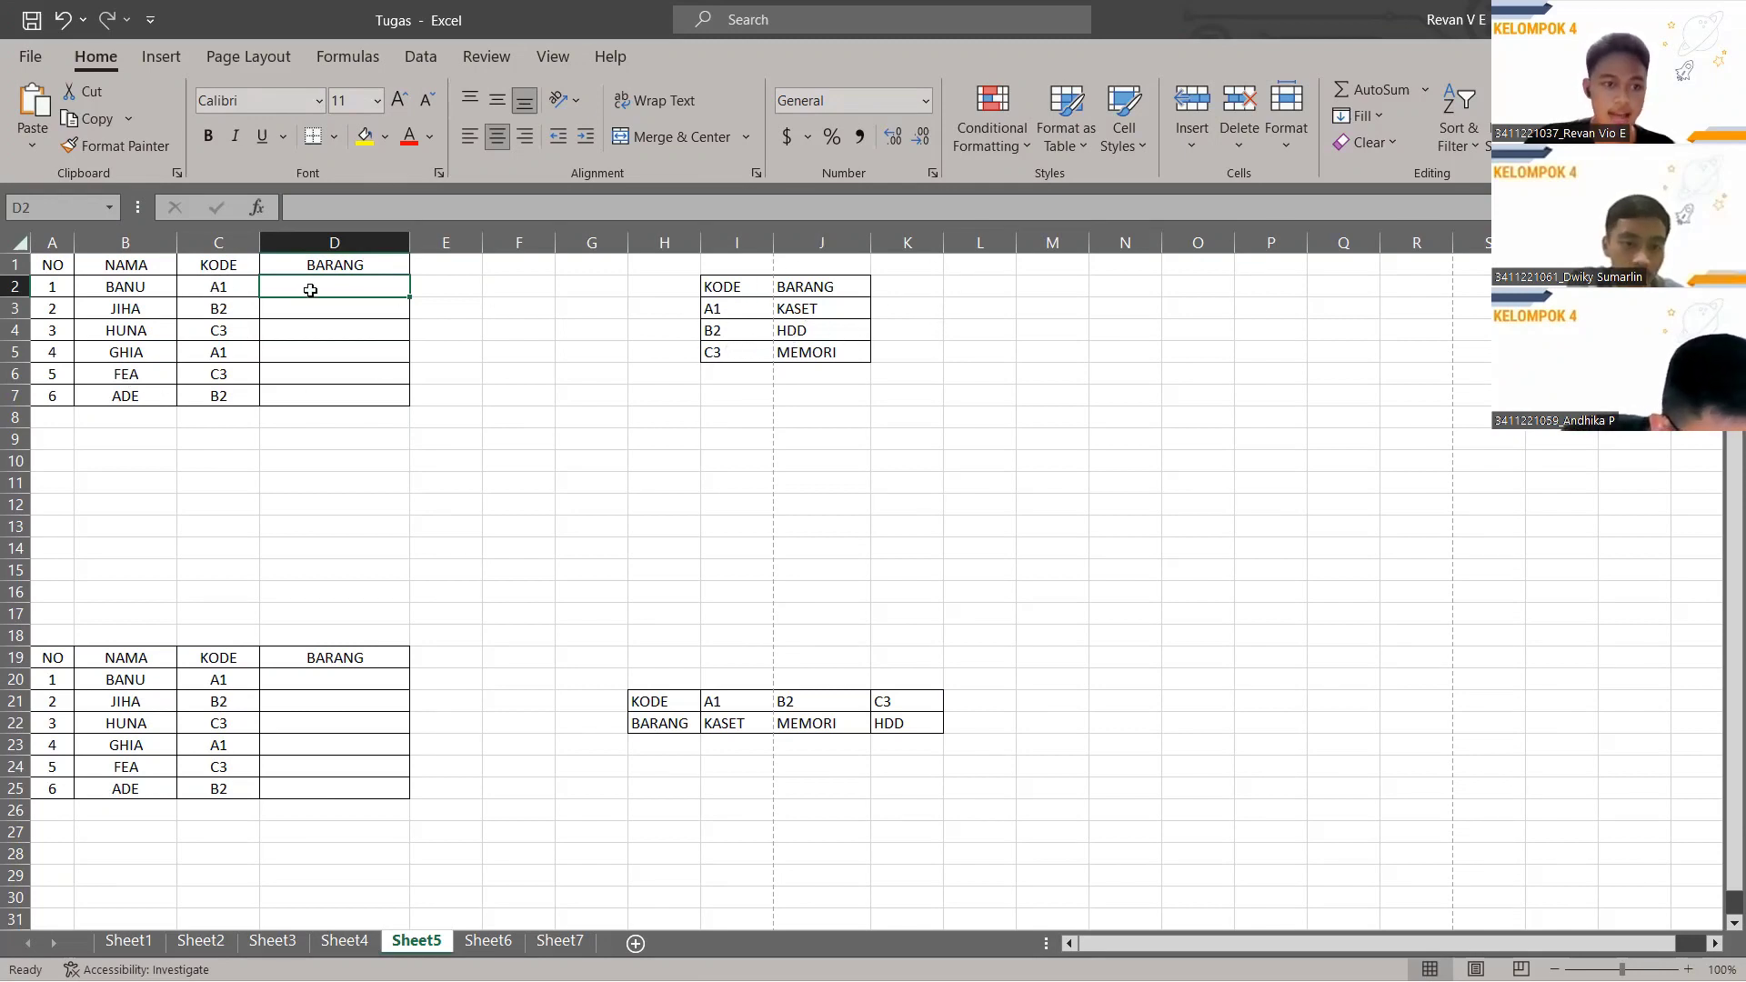
{"action": "left_click", "coordinate": [356, 206]}
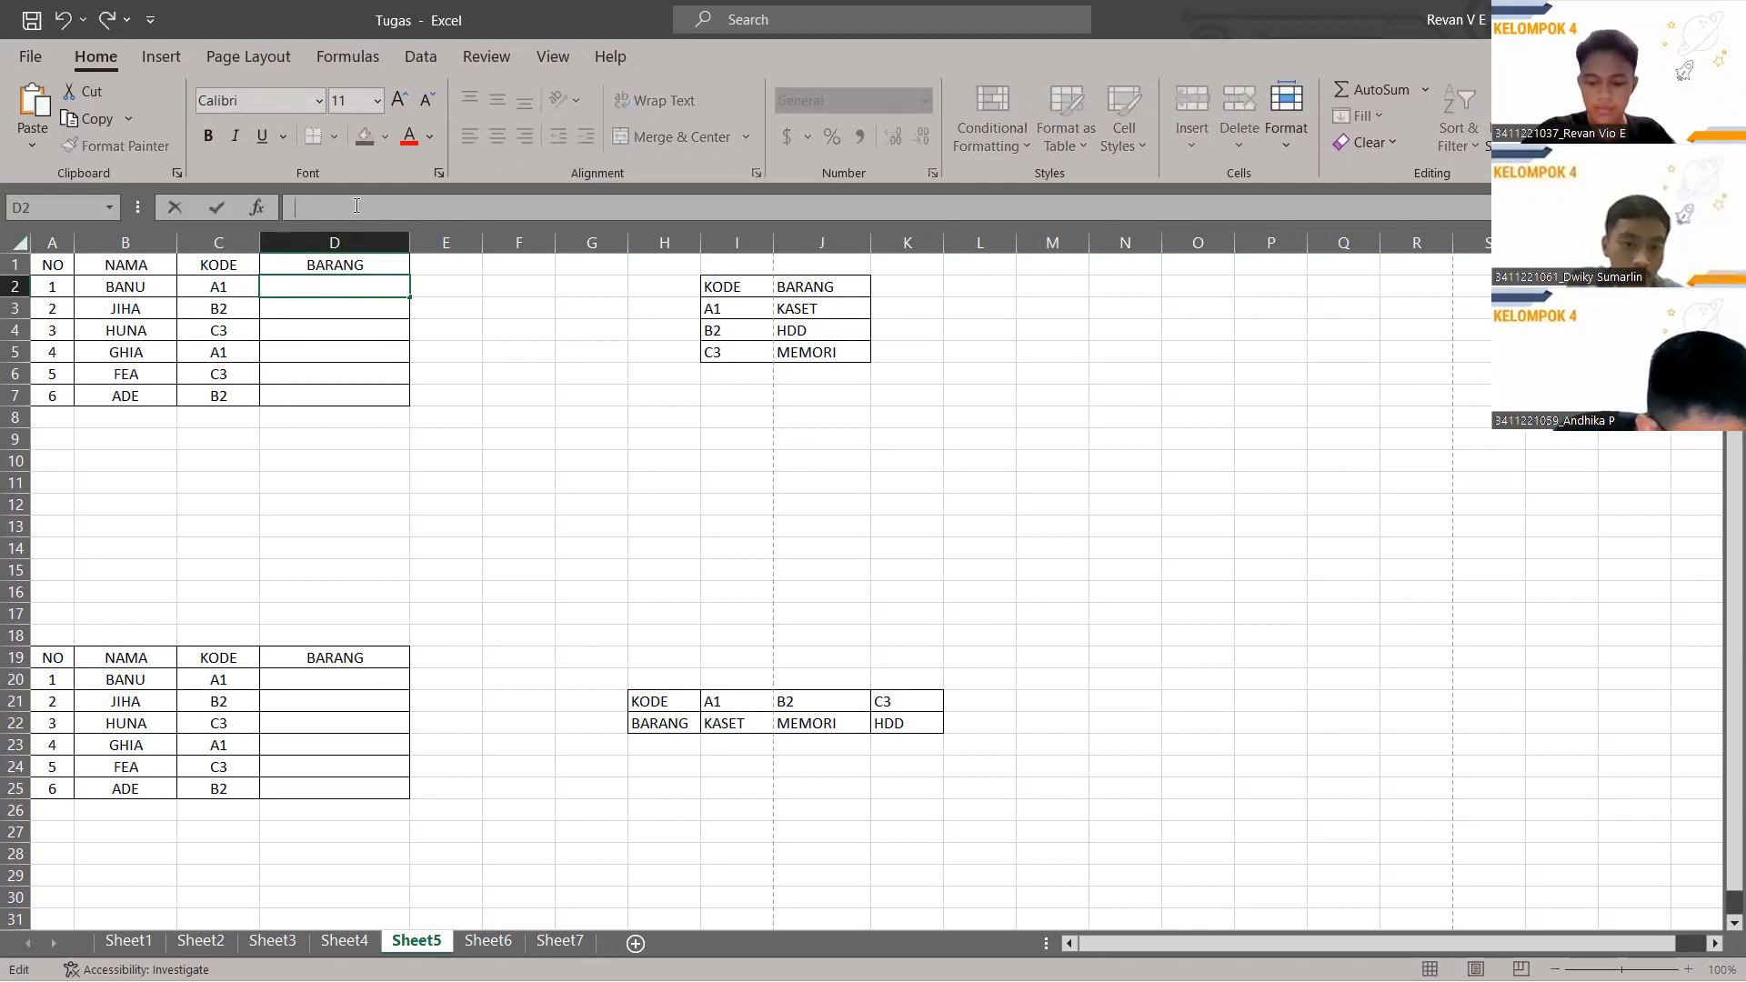
Enter =VLOOKUP(C2,$I$2:$J$5,2,FALSE) in D2 so code A1 returns KASET.
{"action": "type", "text": "="}
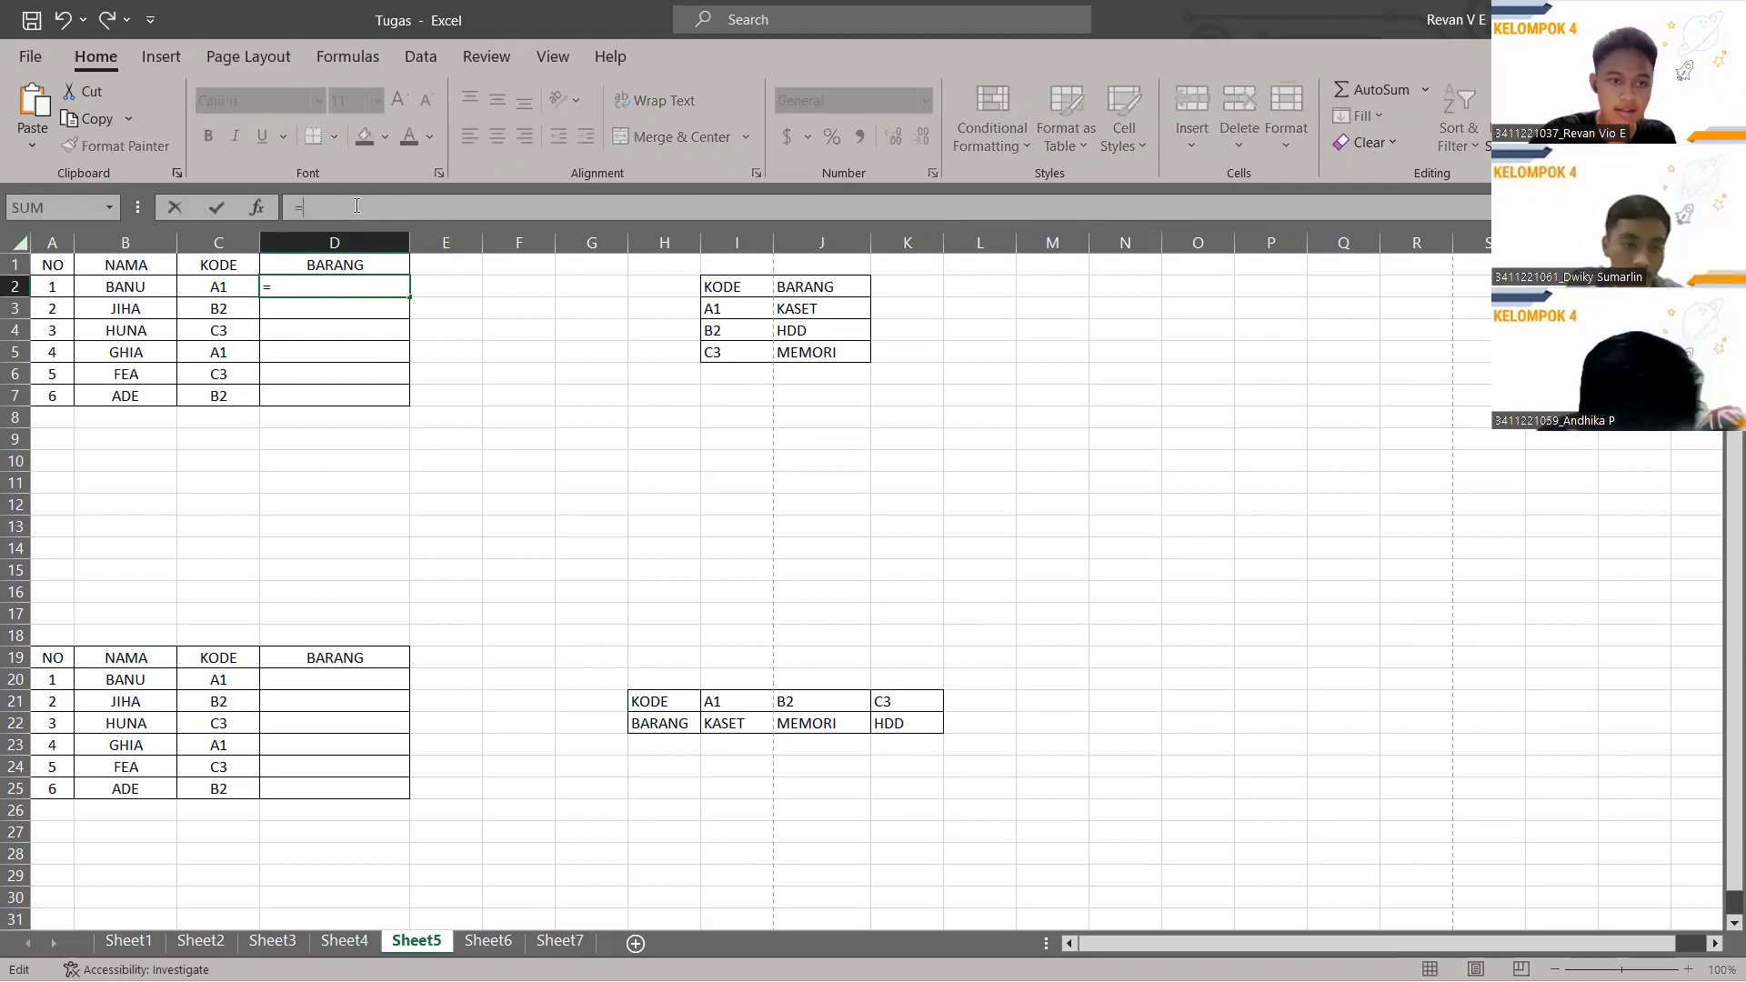
{"action": "type", "text": "VLOOK"}
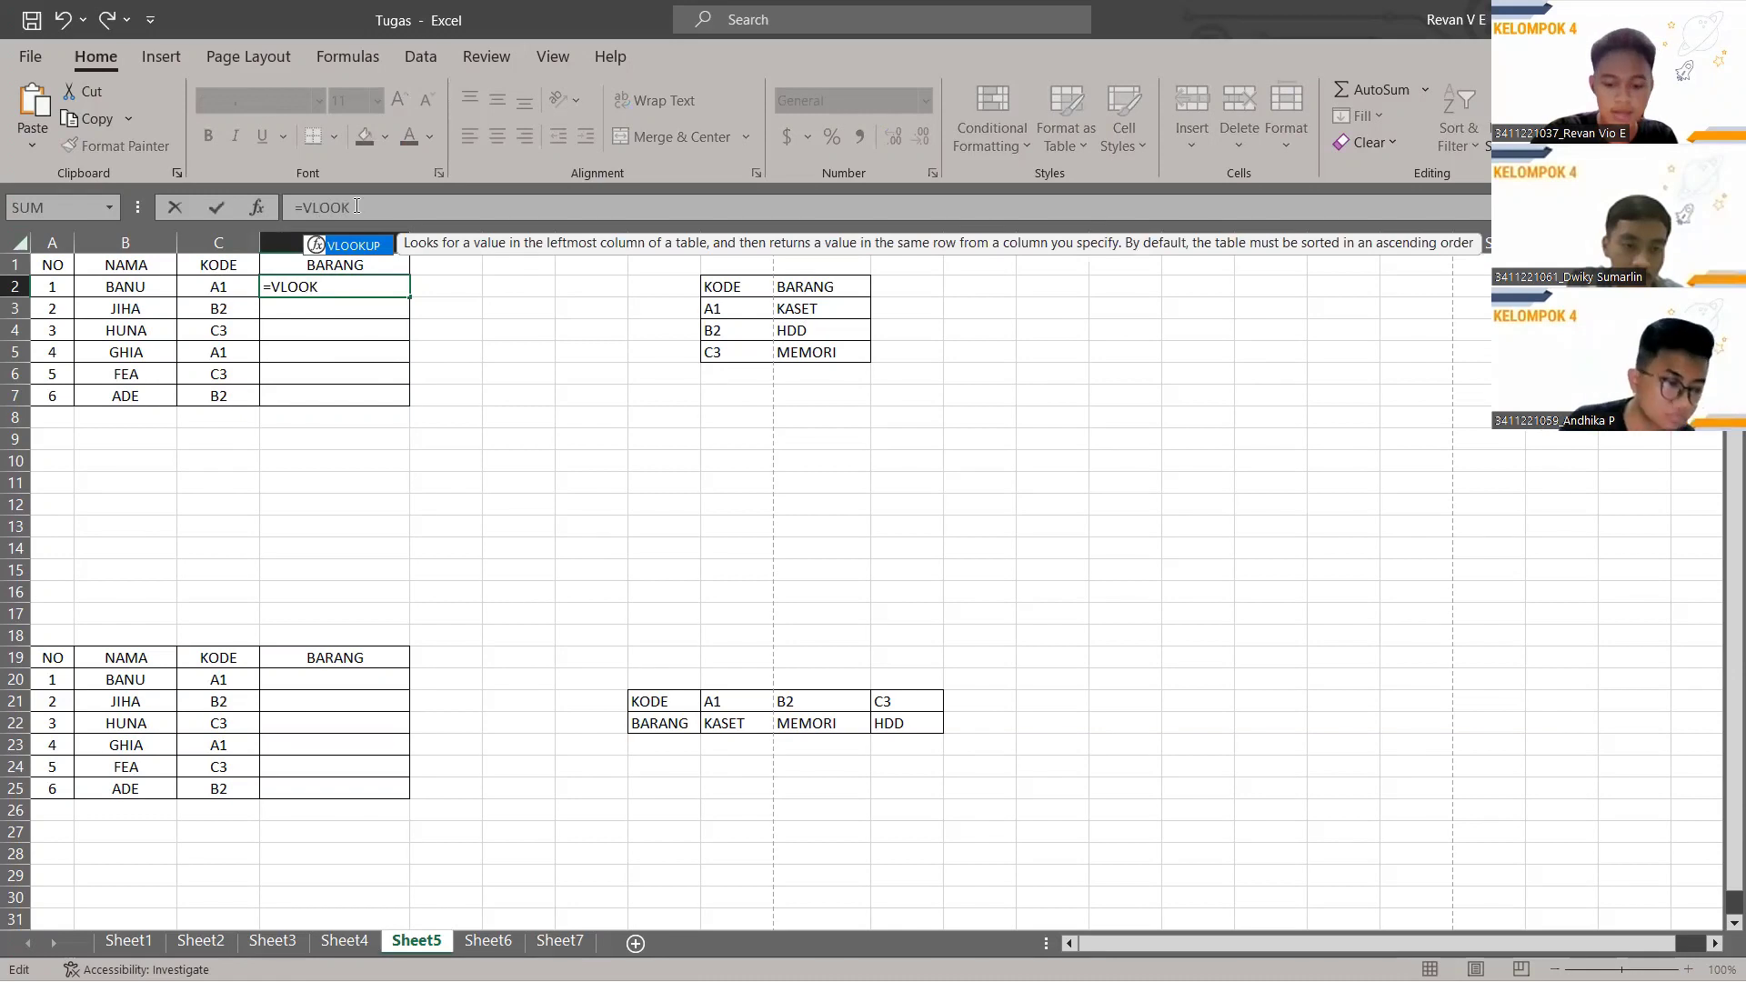
{"action": "type", "text": "UP"}
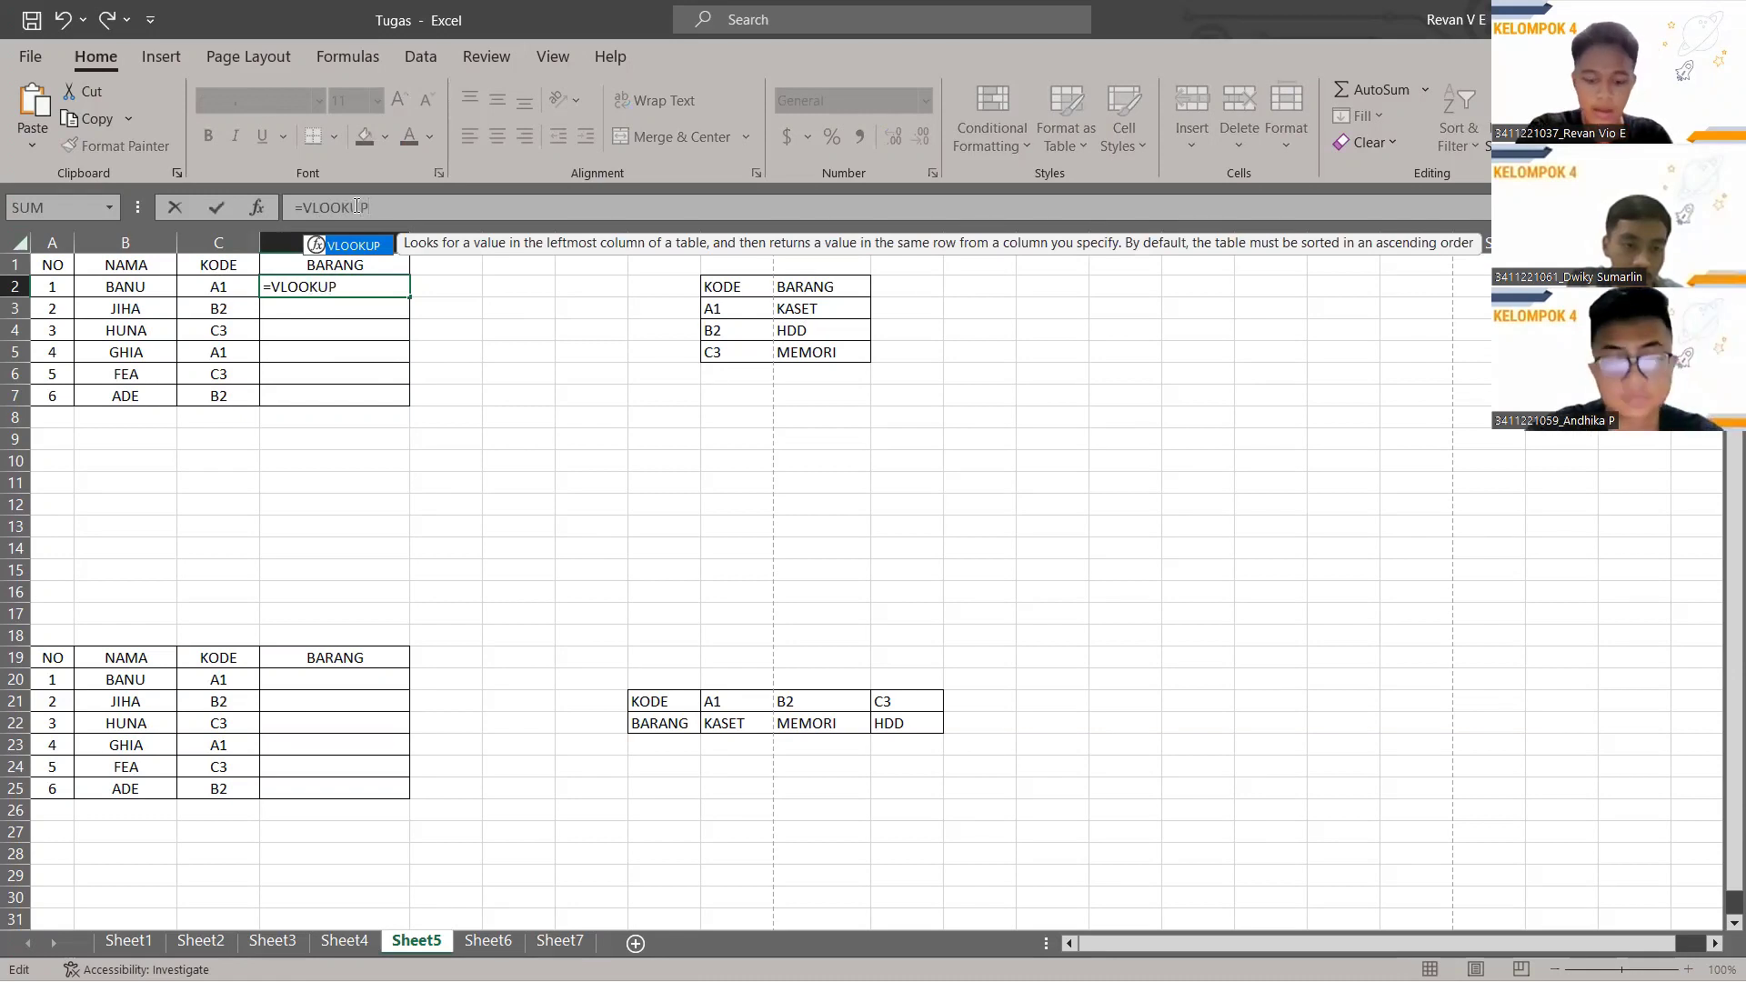
{"action": "type", "text": "("}
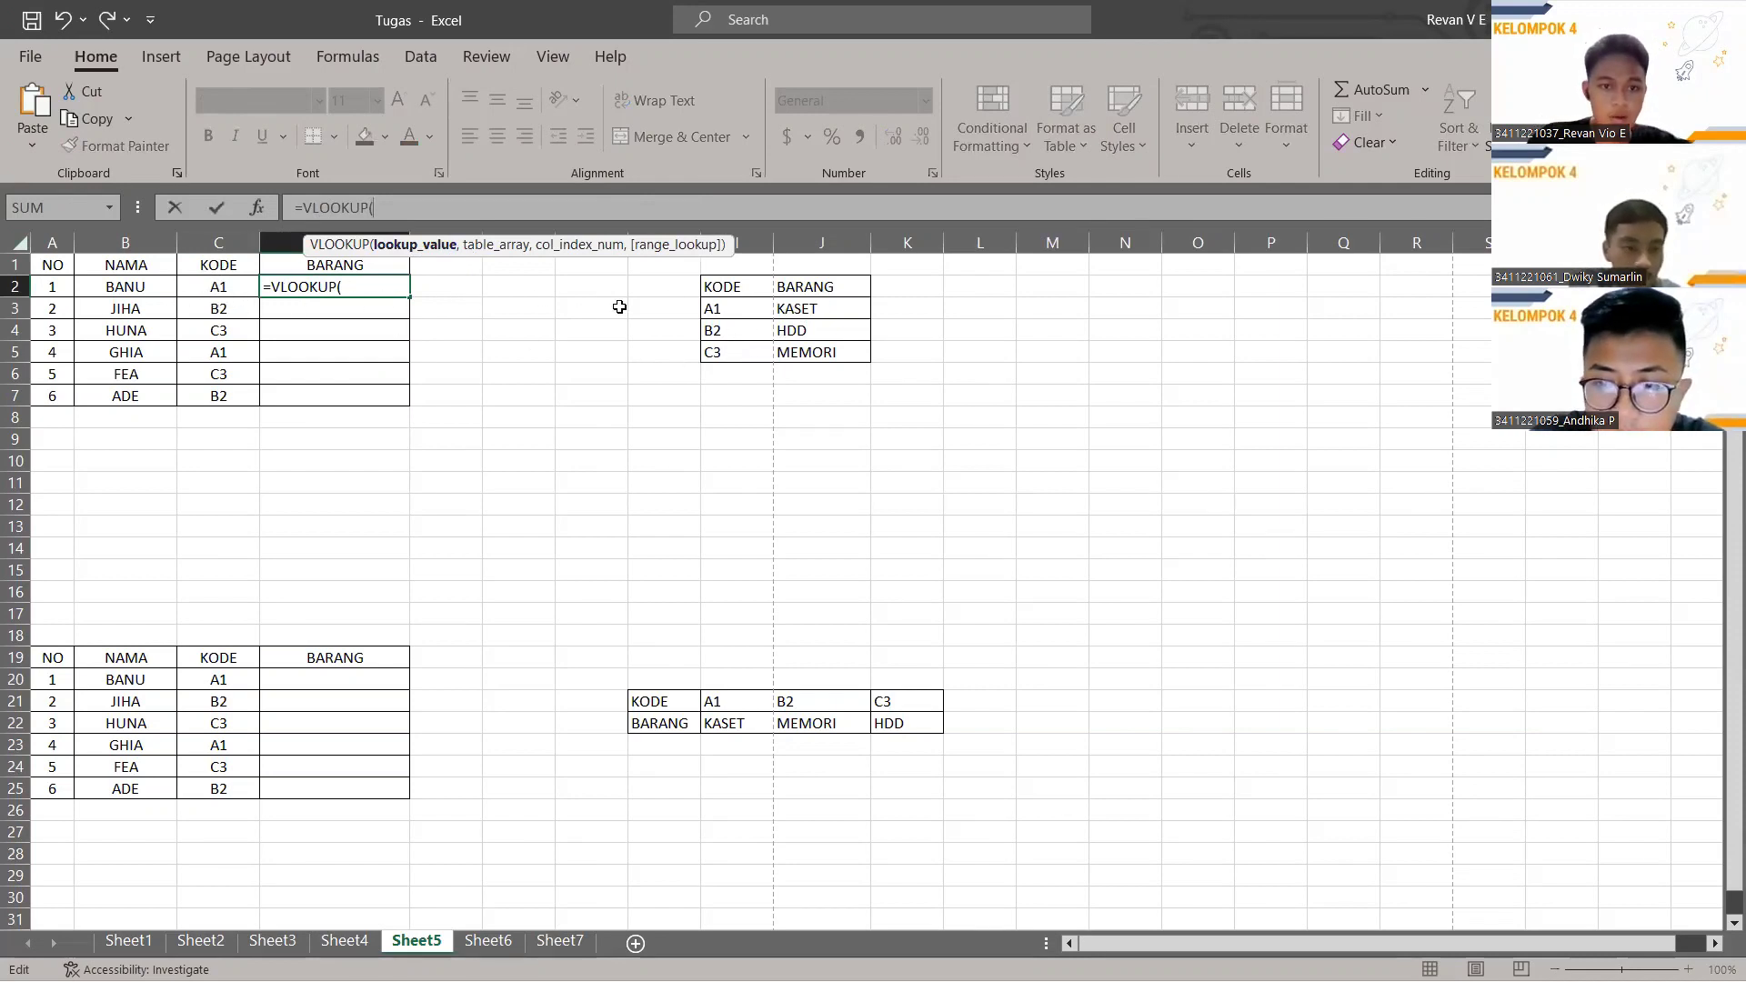
{"action": "left_click", "coordinate": [215, 293]}
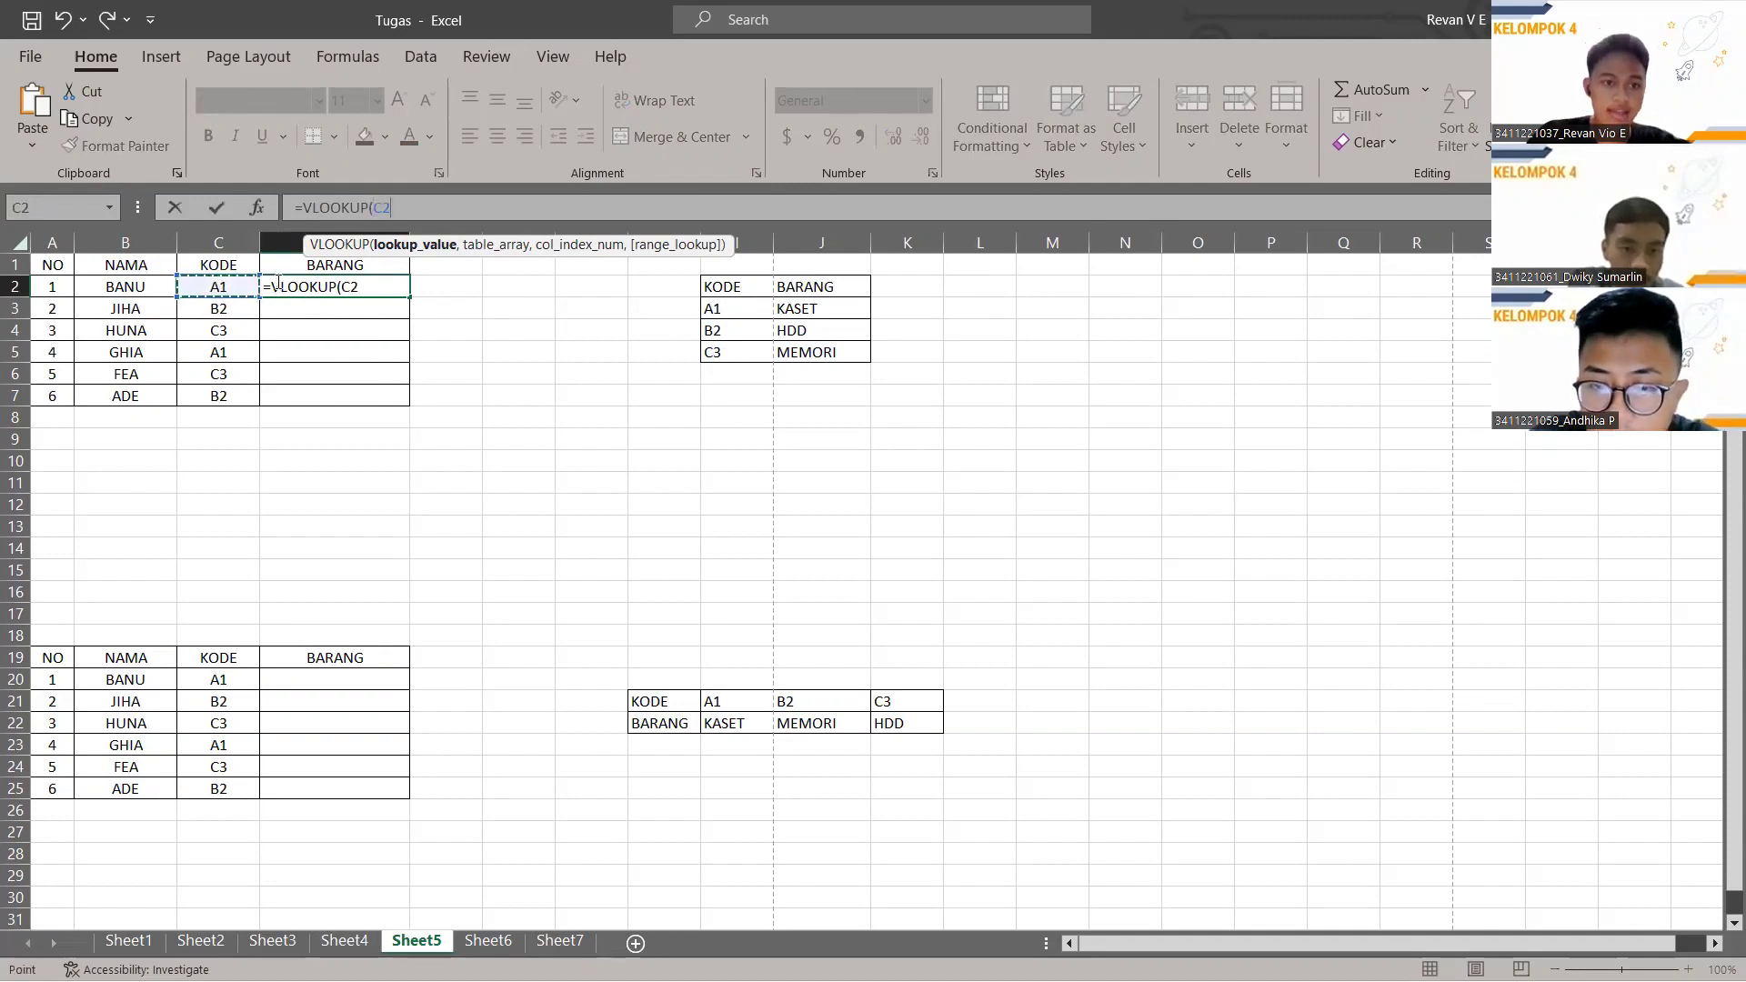
{"action": "type", "text": ","}
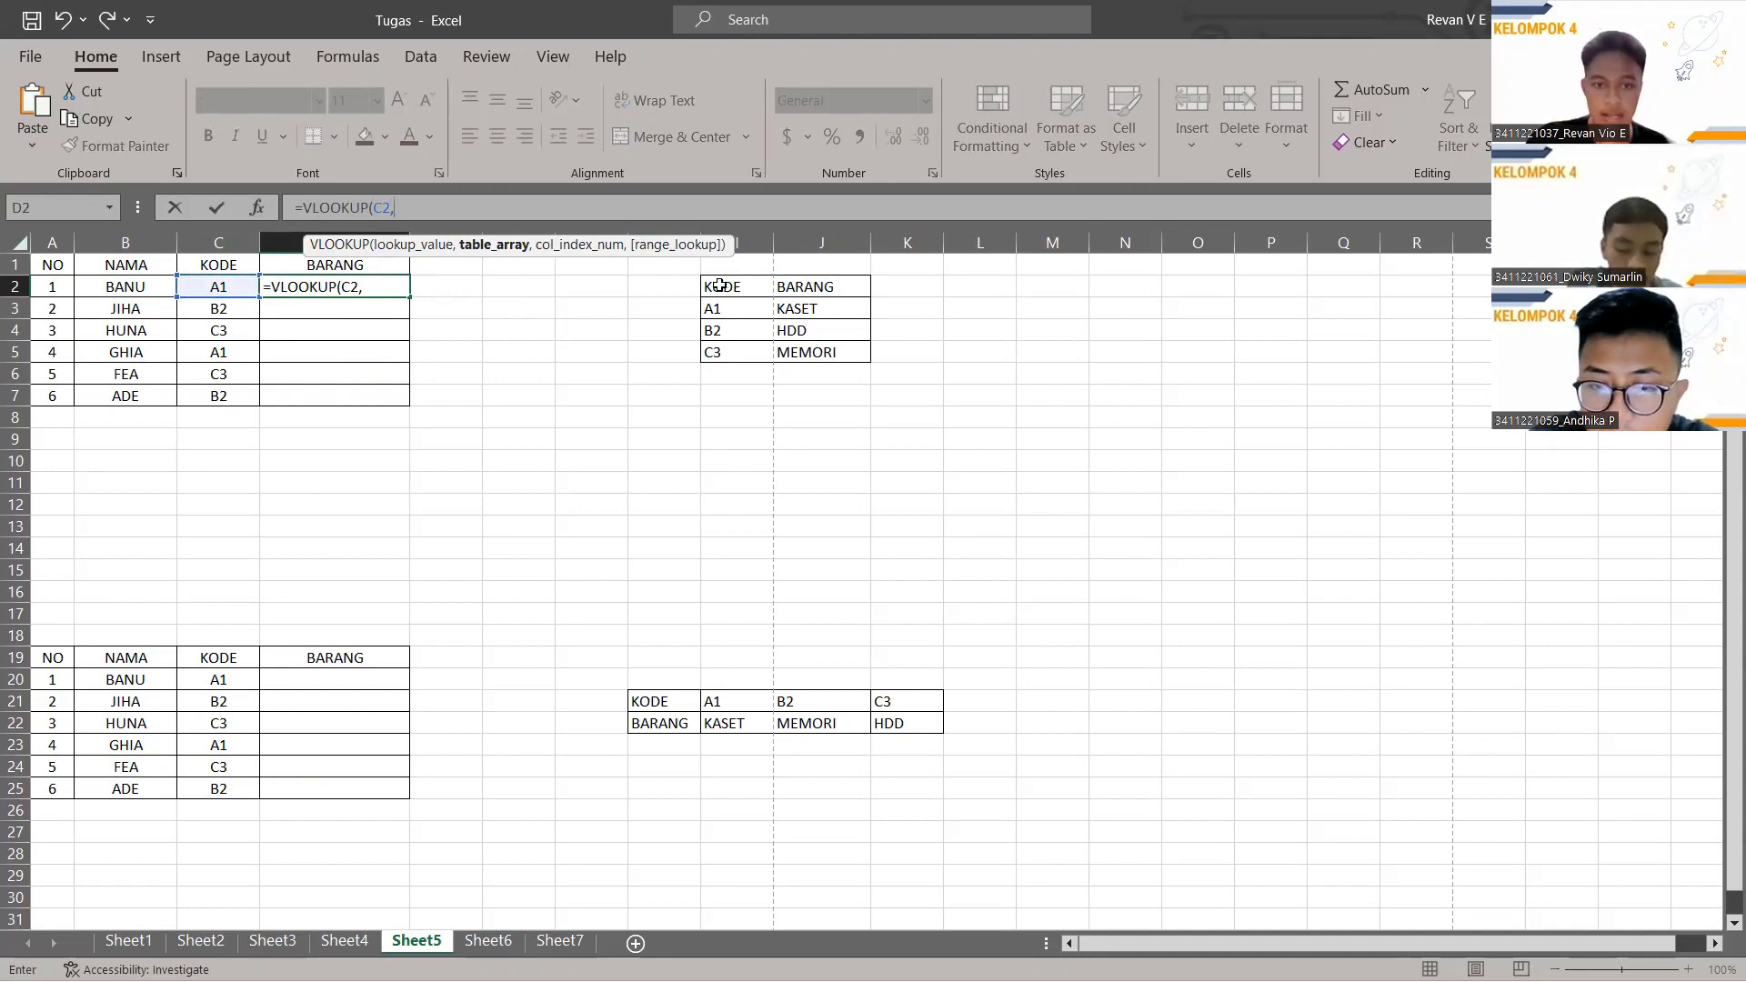
{"action": "left_click_drag", "start_coordinate": [718, 285], "coordinate": [805, 354]}
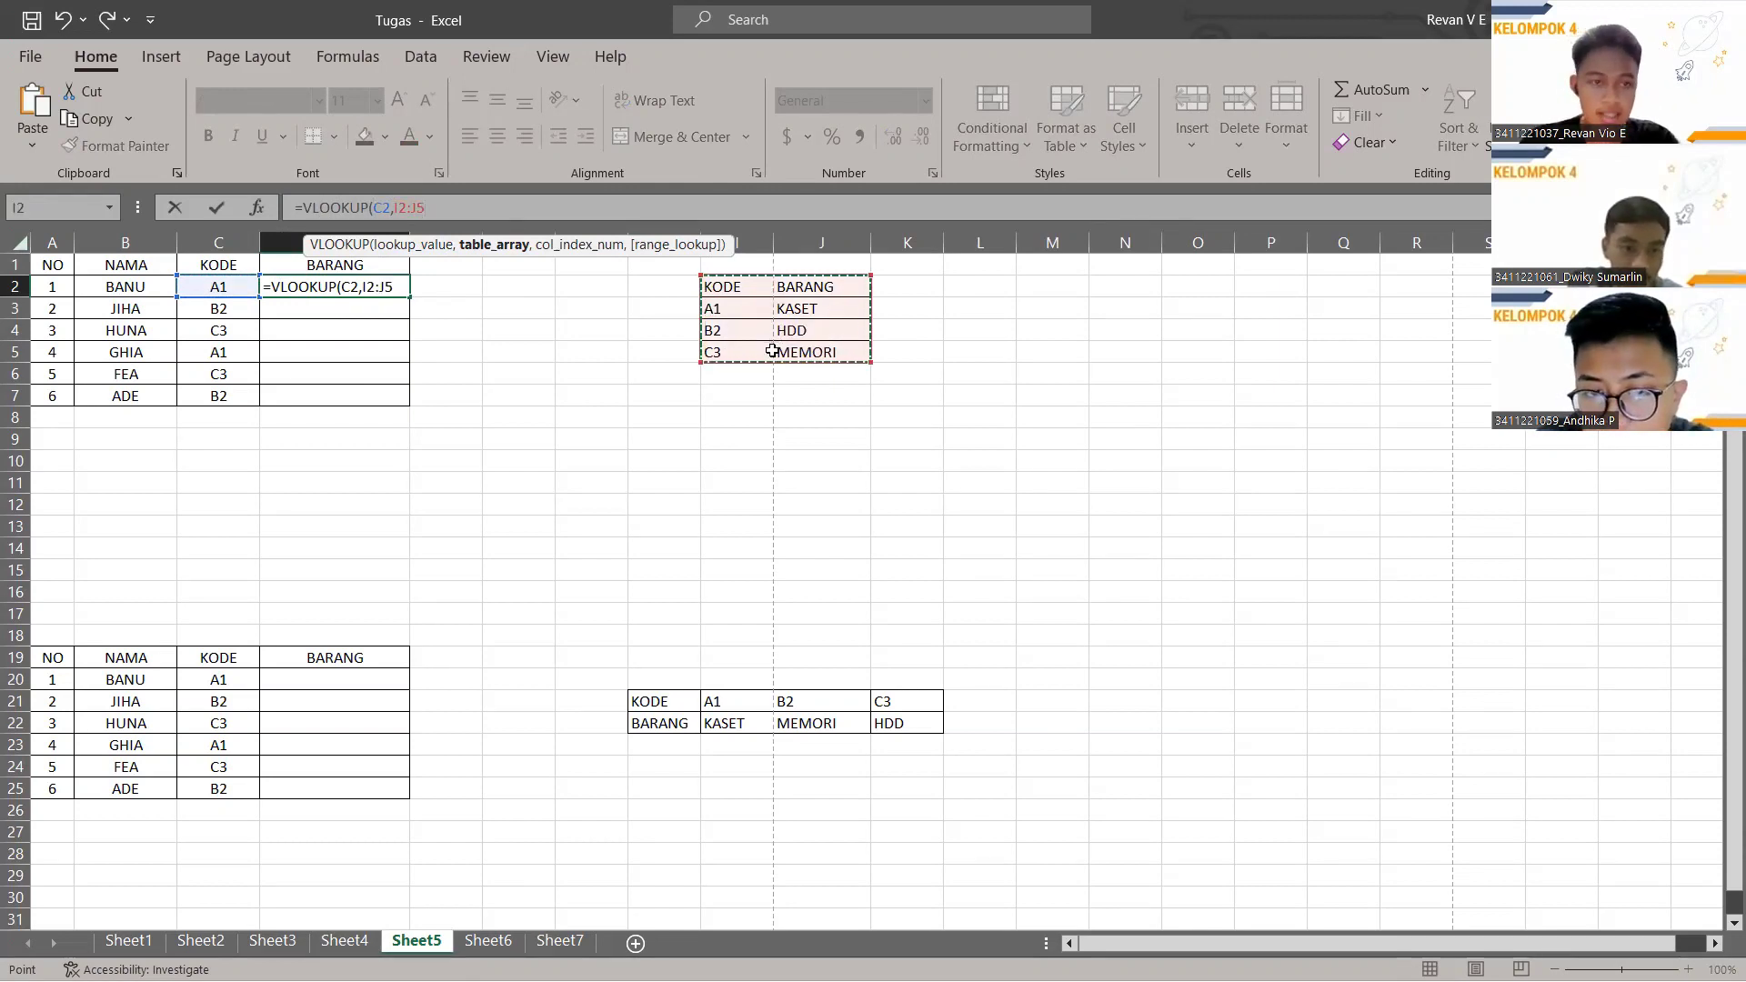
{"action": "key", "text": "F4"}
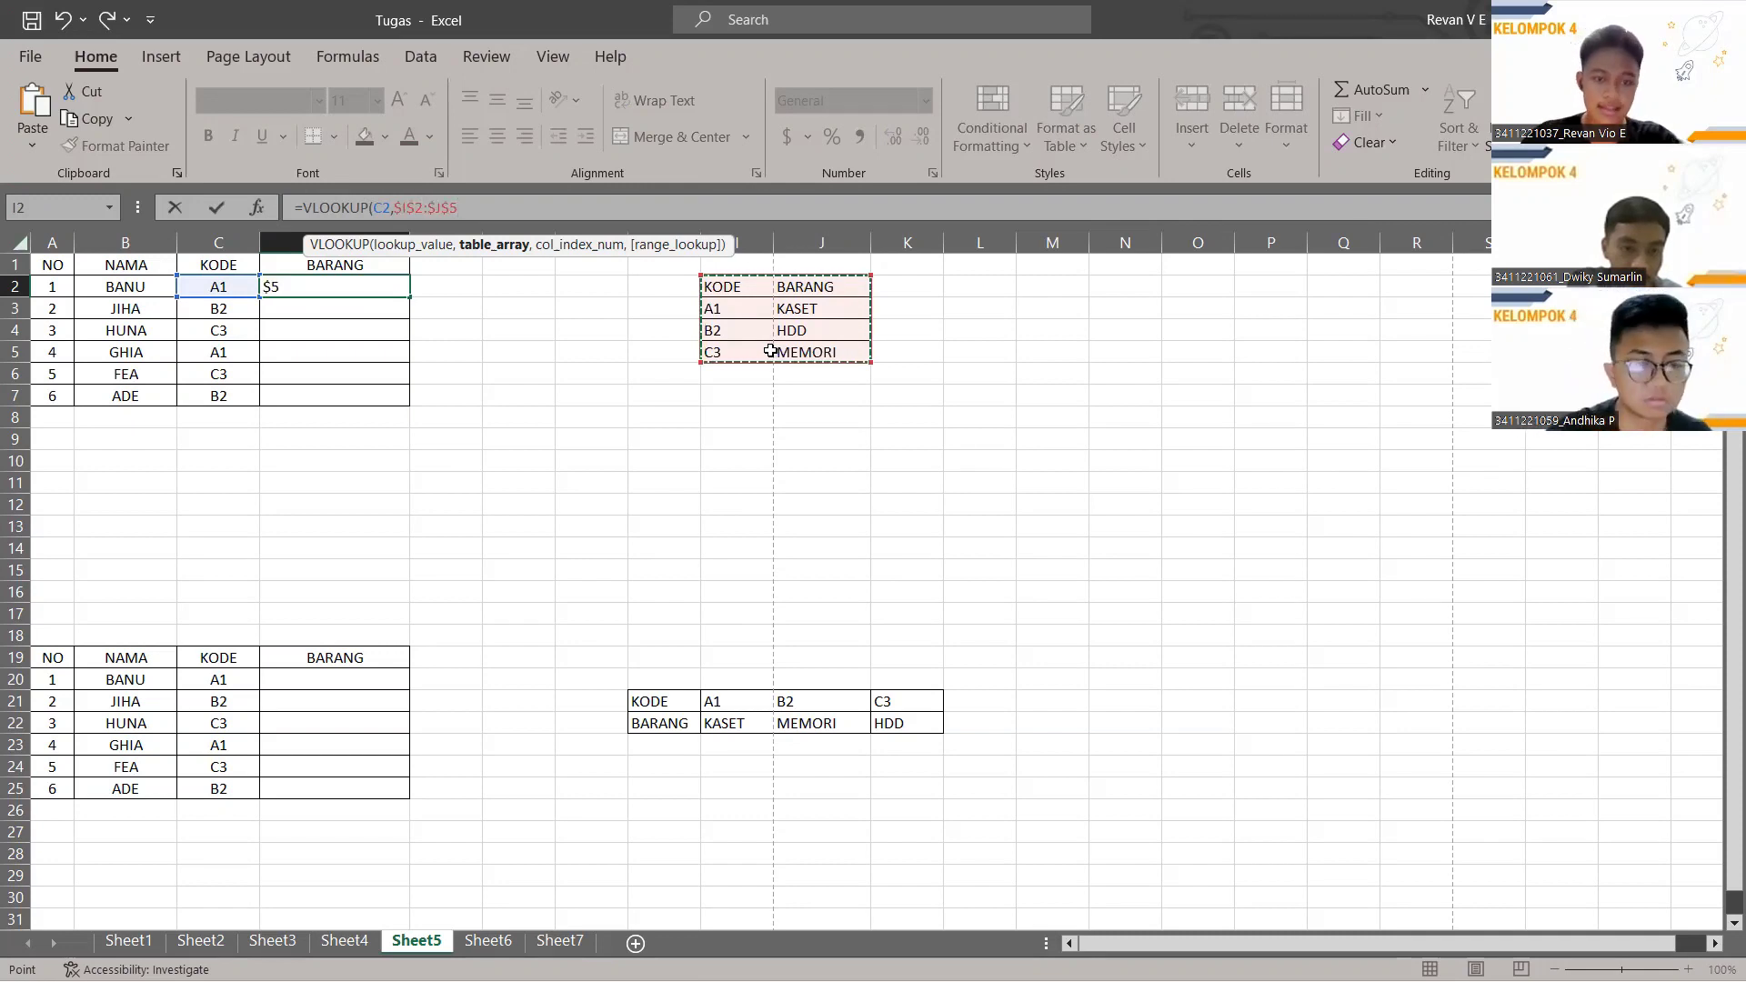
{"action": "type", "text": ","}
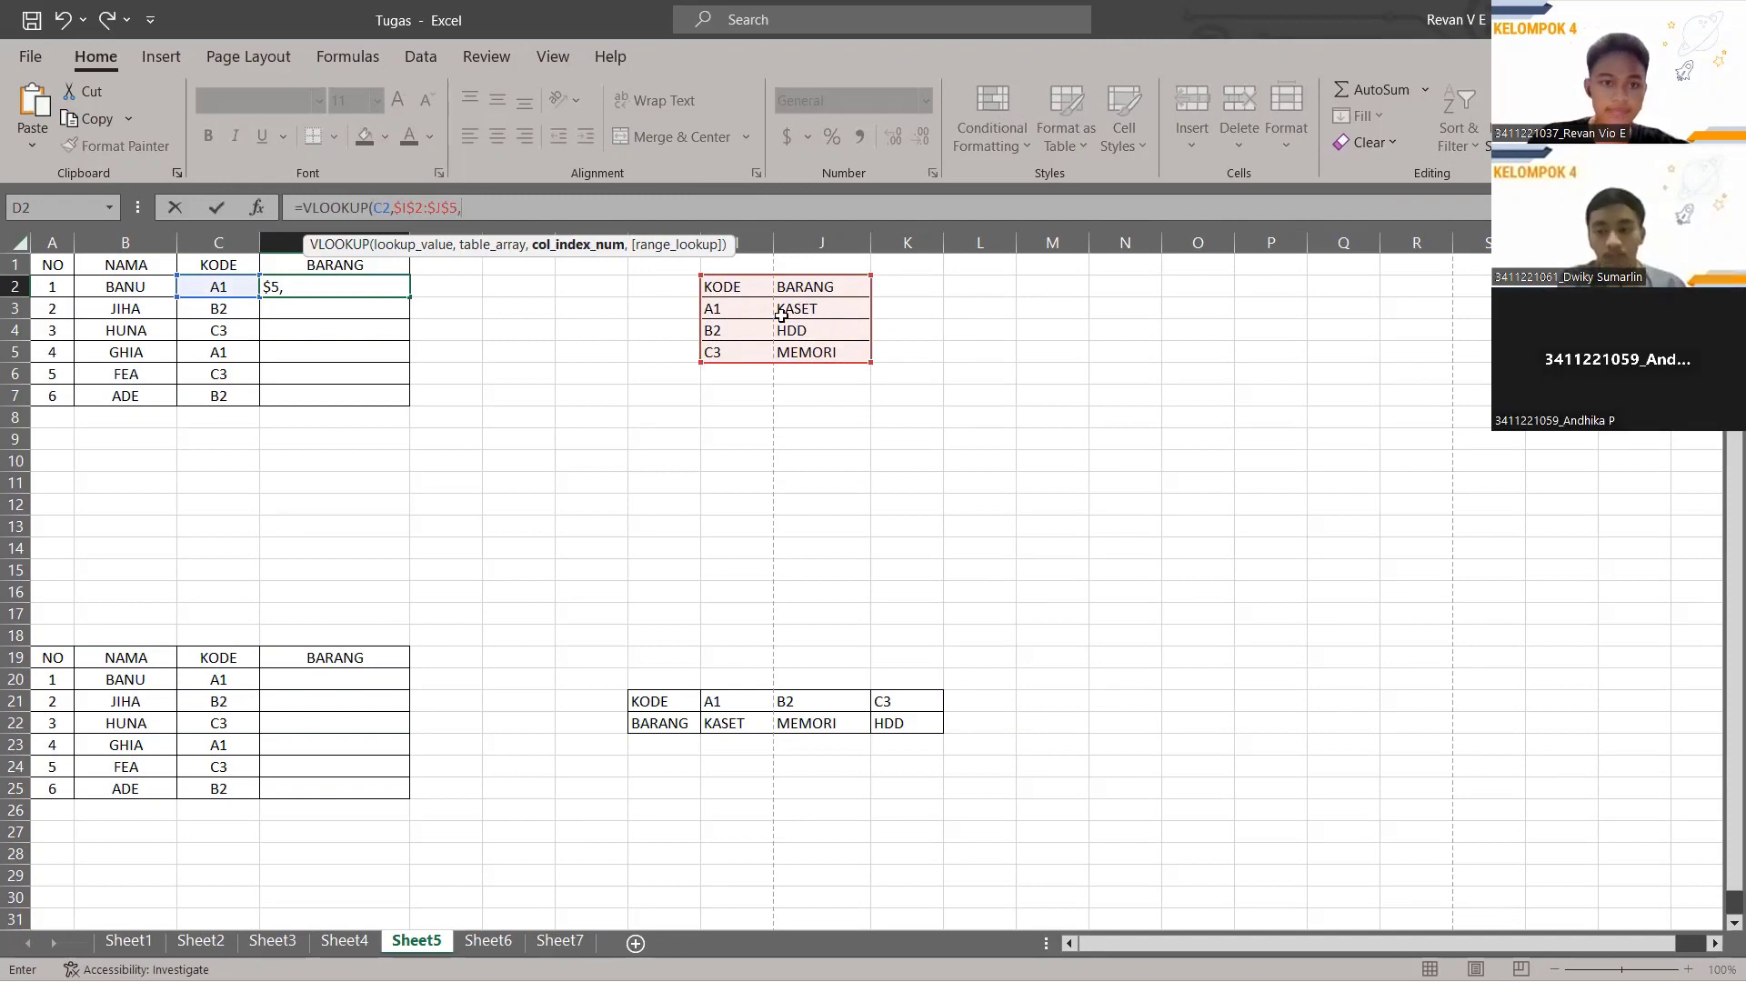
{"action": "type", "text": ",FALSE"}
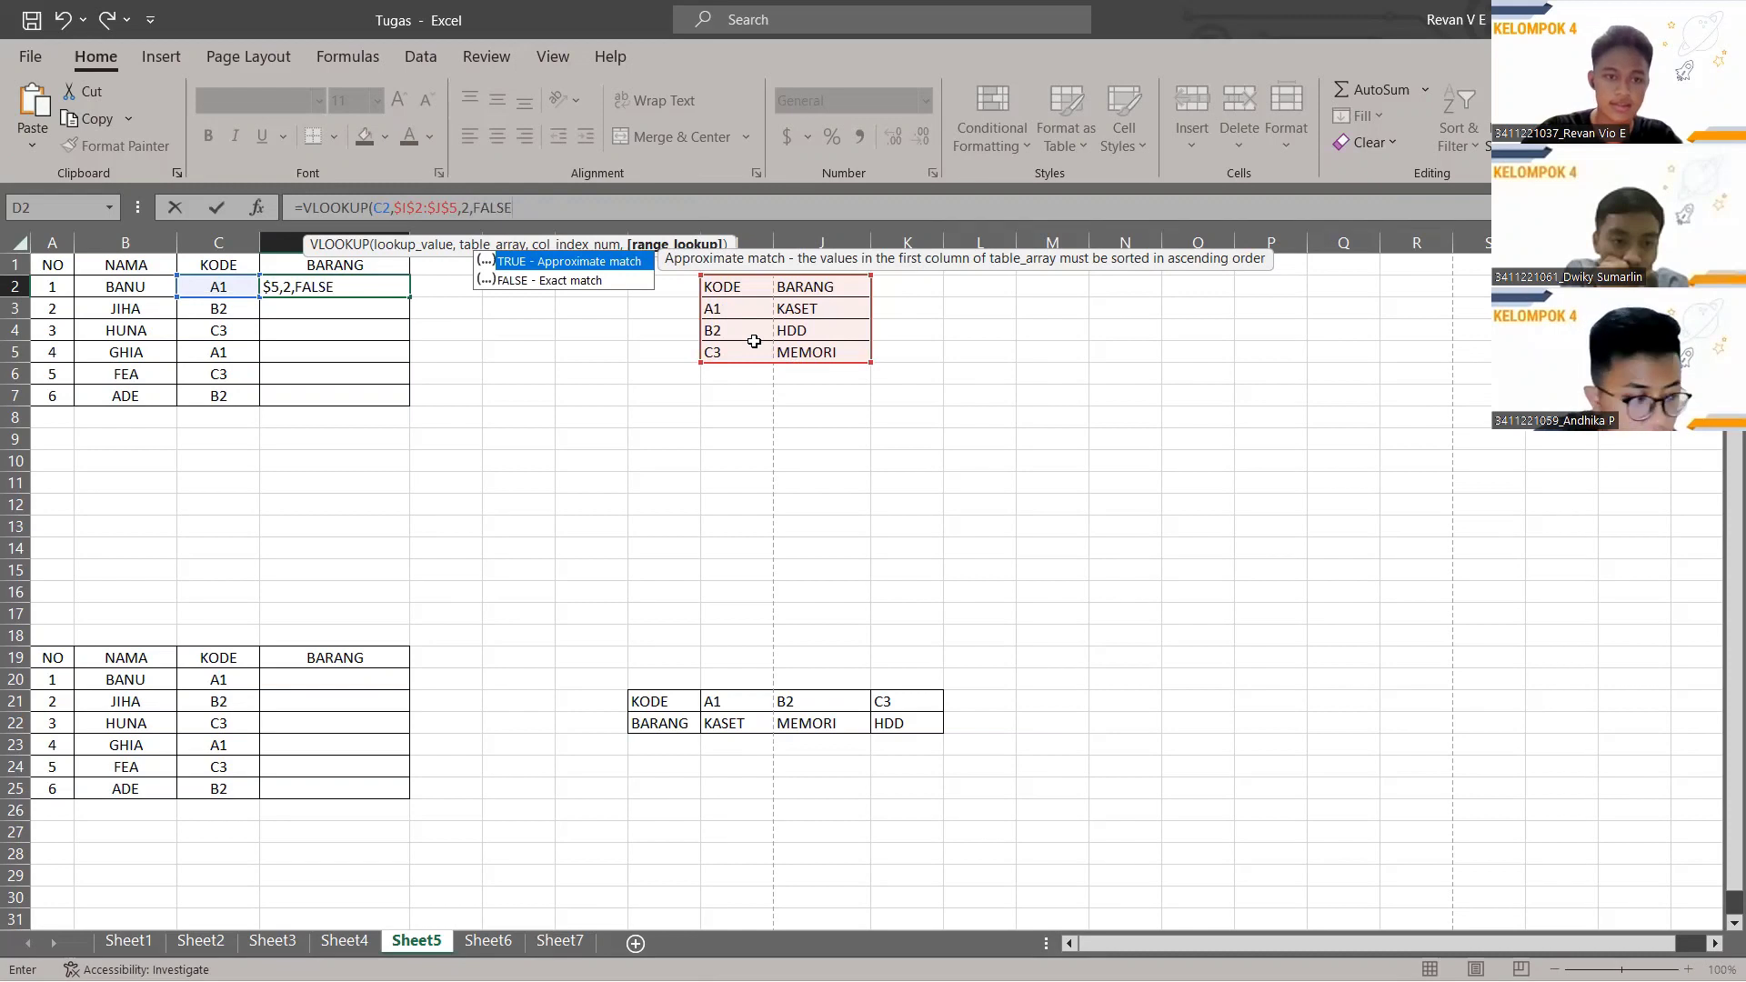
{"action": "key", "text": "Return"}
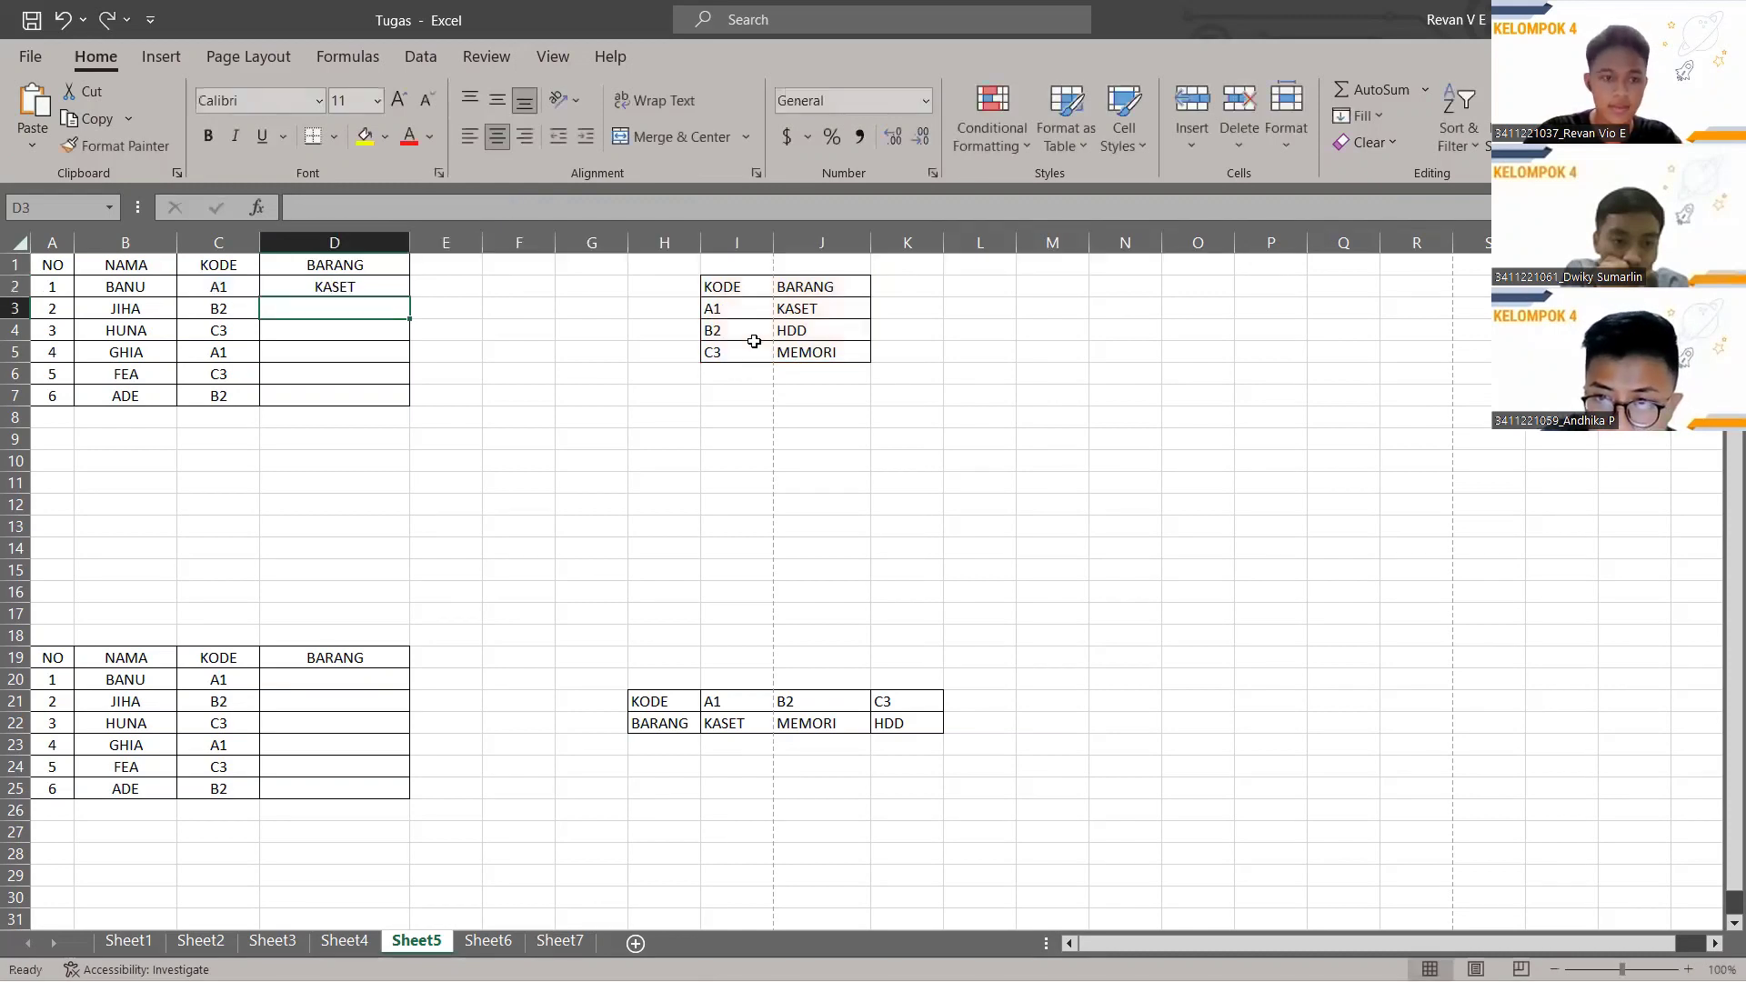
{"action": "left_click", "coordinate": [394, 286]}
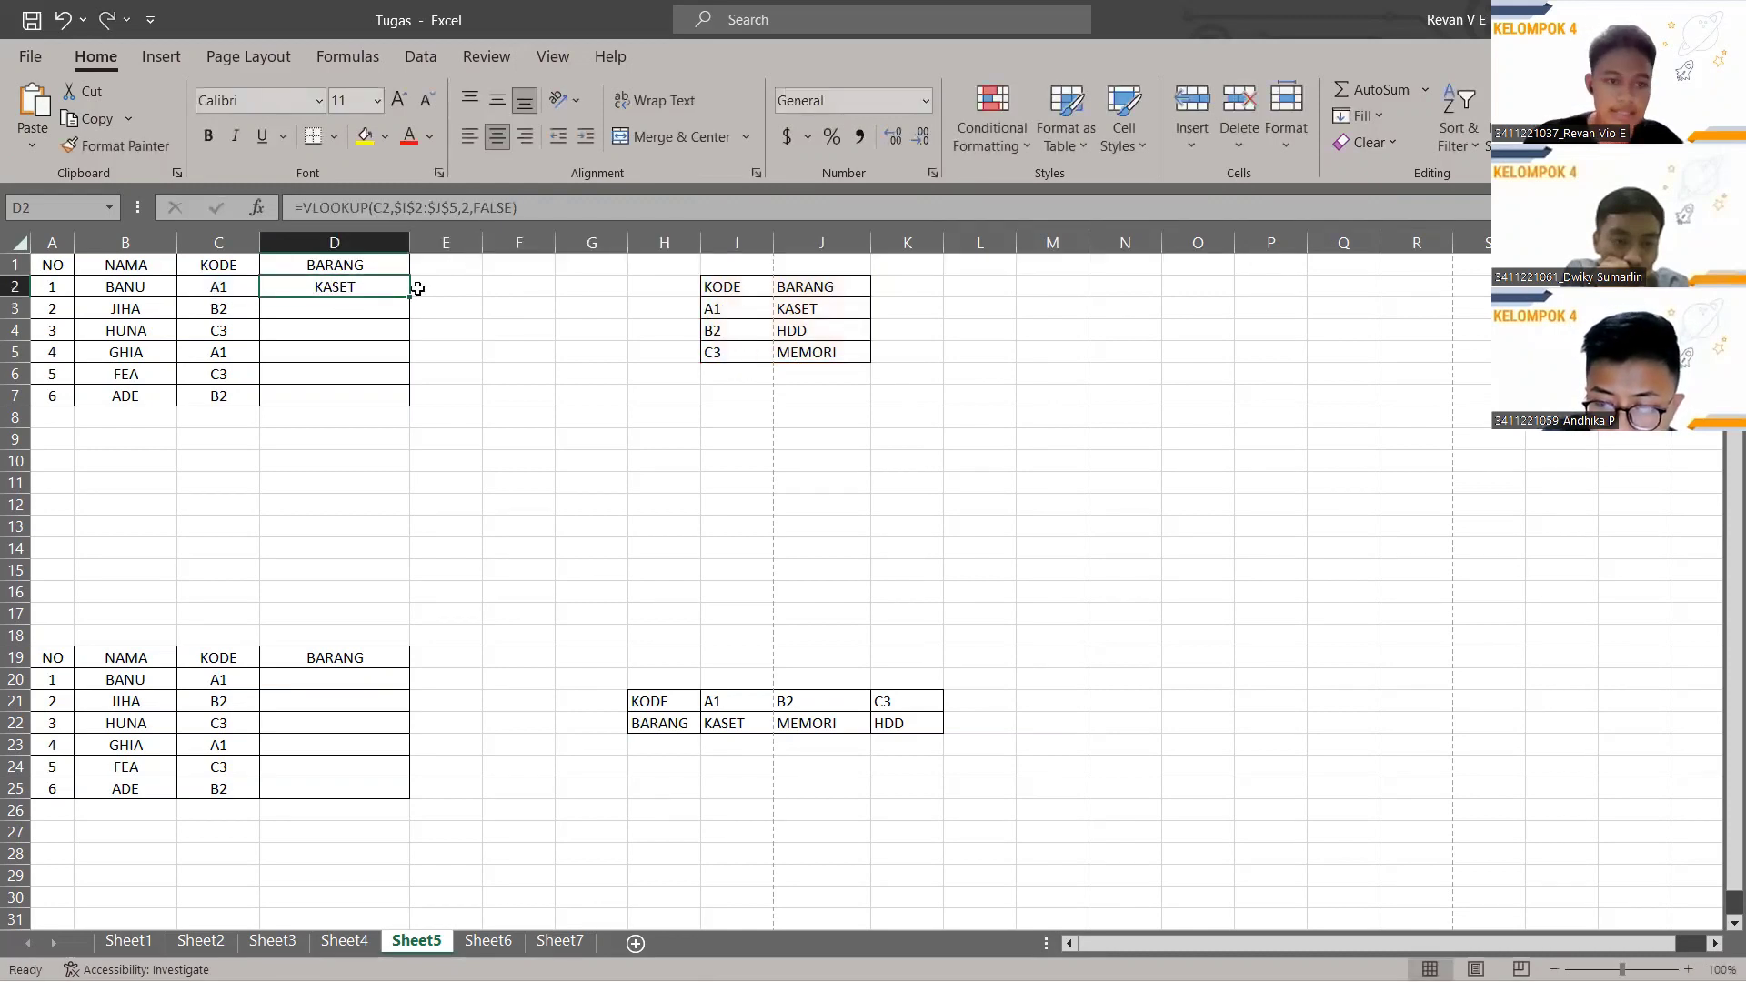
Fill the VLOOKUP from D2 down to D7, giving KASET, HDD, MEMORI, KASET, MEMORI, HDD.
{"action": "left_click_drag", "start_coordinate": [407, 298], "coordinate": [401, 400]}
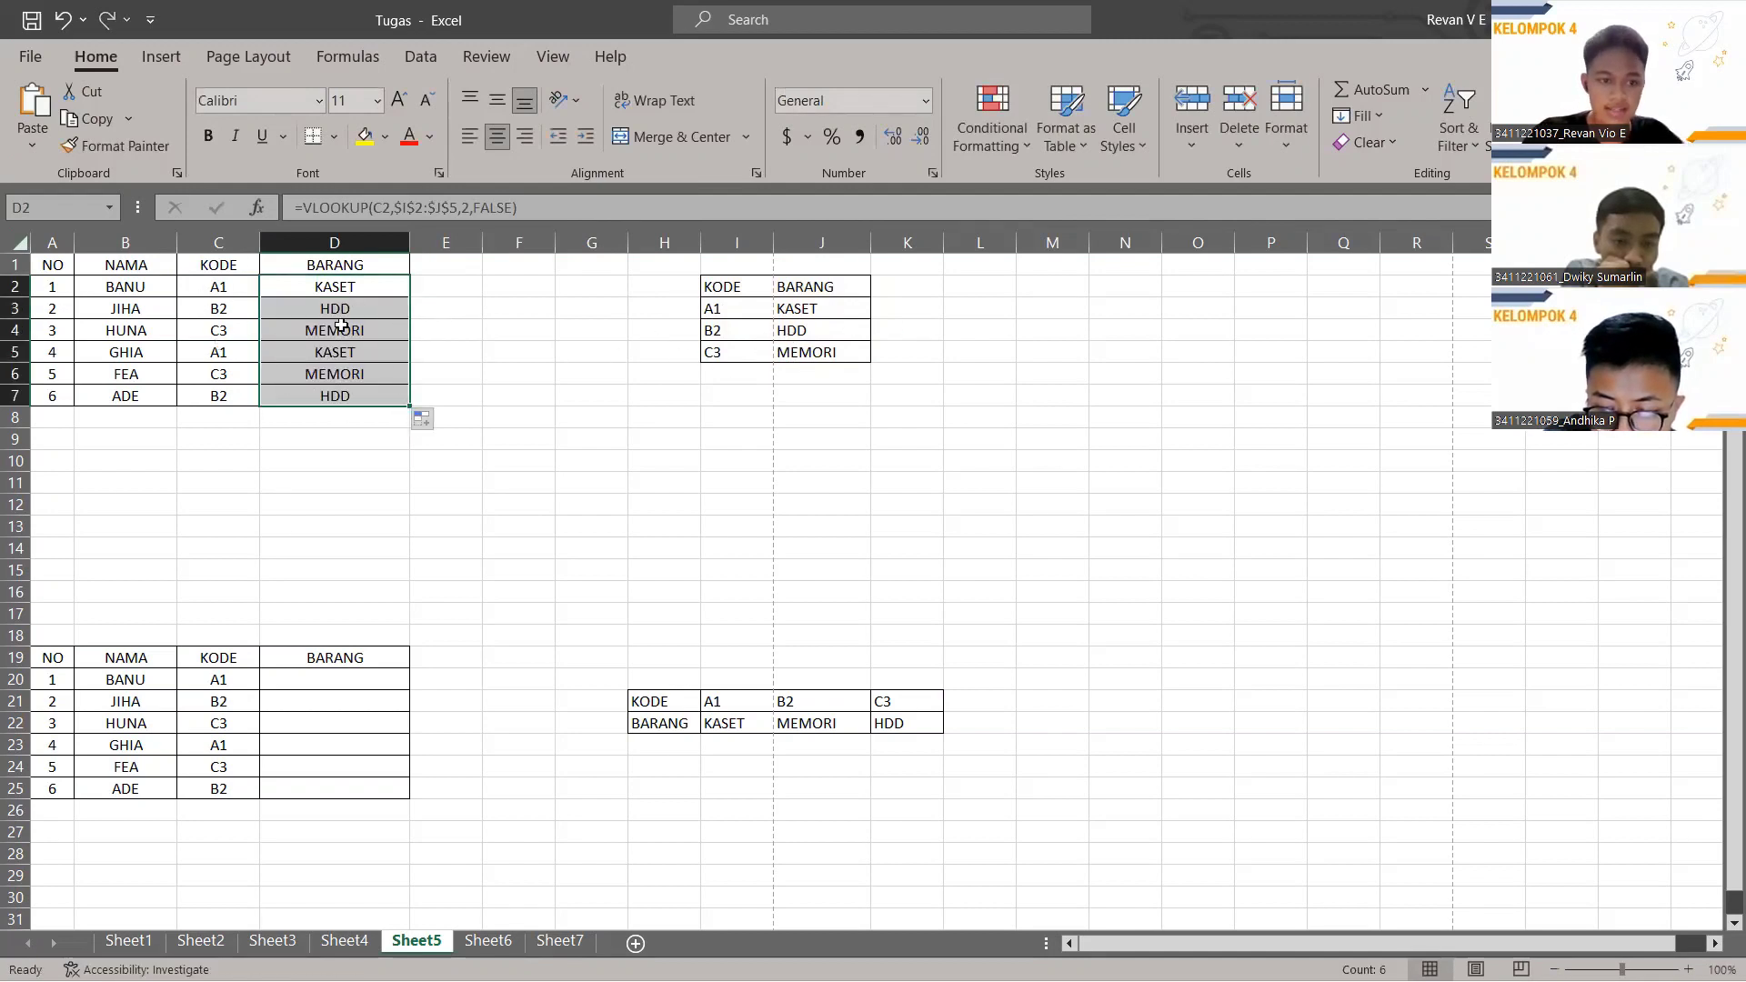
{"action": "scroll", "coordinate": [418, 555], "scroll_direction": "down", "scroll_amount": 1}
{"action": "left_click", "coordinate": [405, 524]}
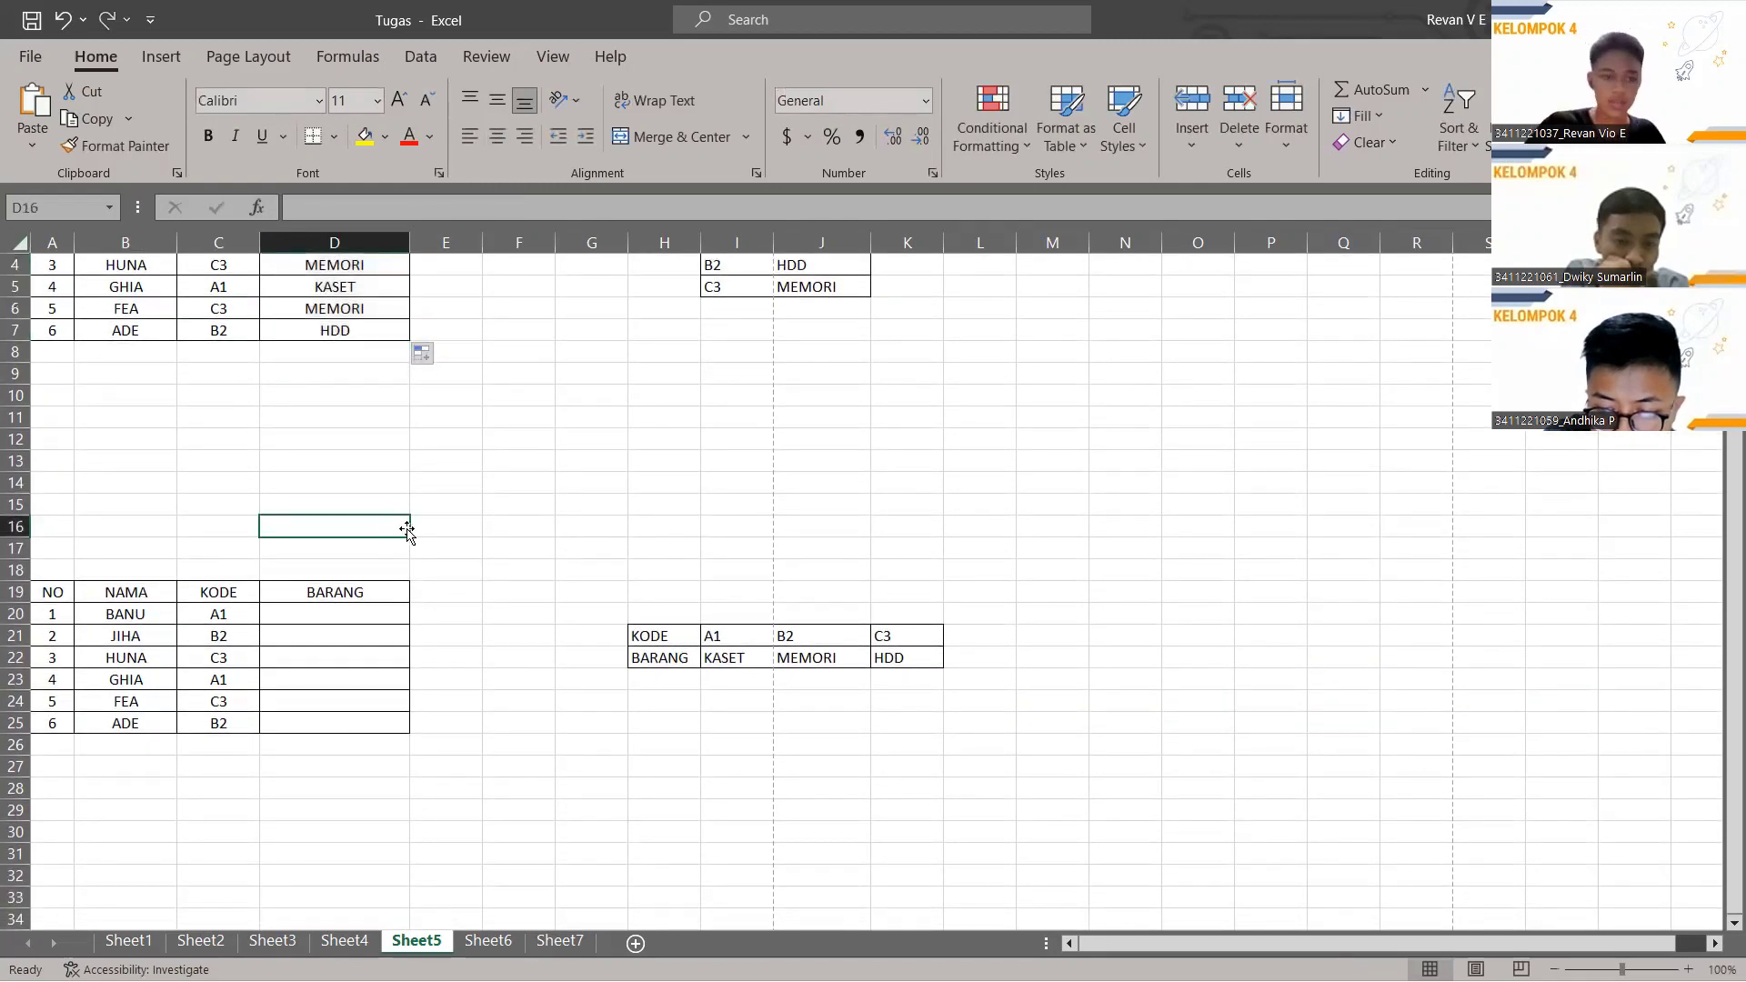
{"action": "scroll", "coordinate": [406, 520], "scroll_direction": "down", "scroll_amount": 2}
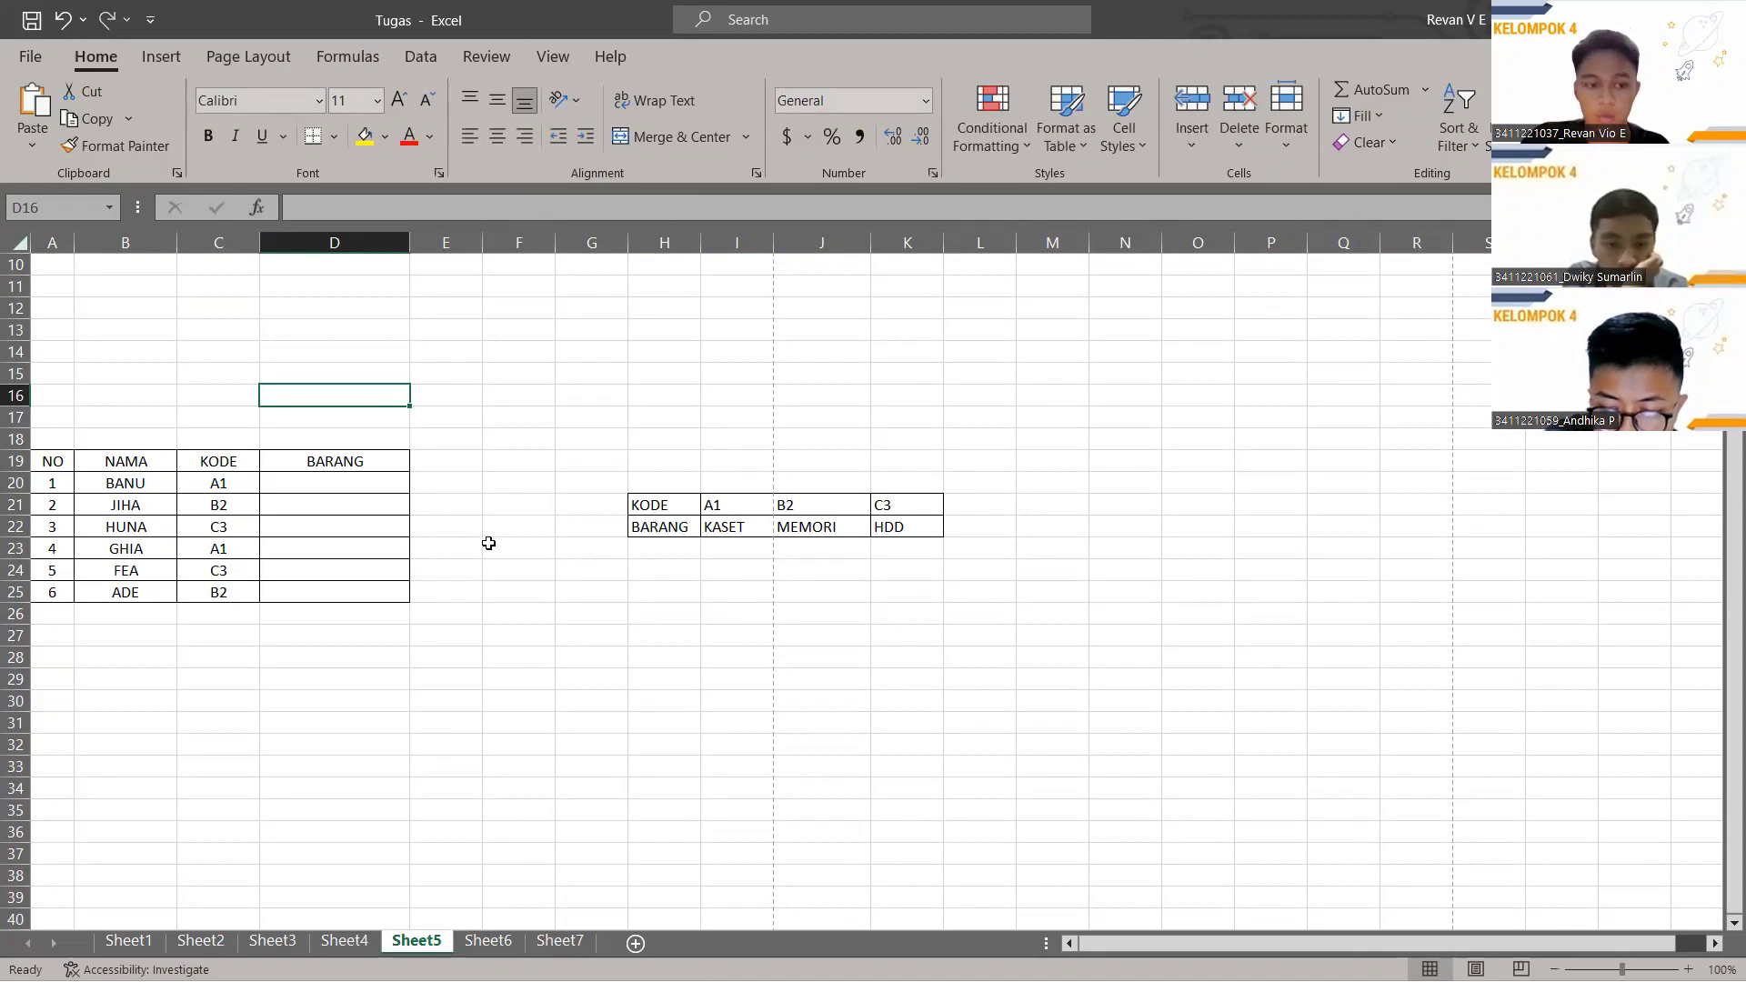
{"action": "left_click", "coordinate": [325, 486]}
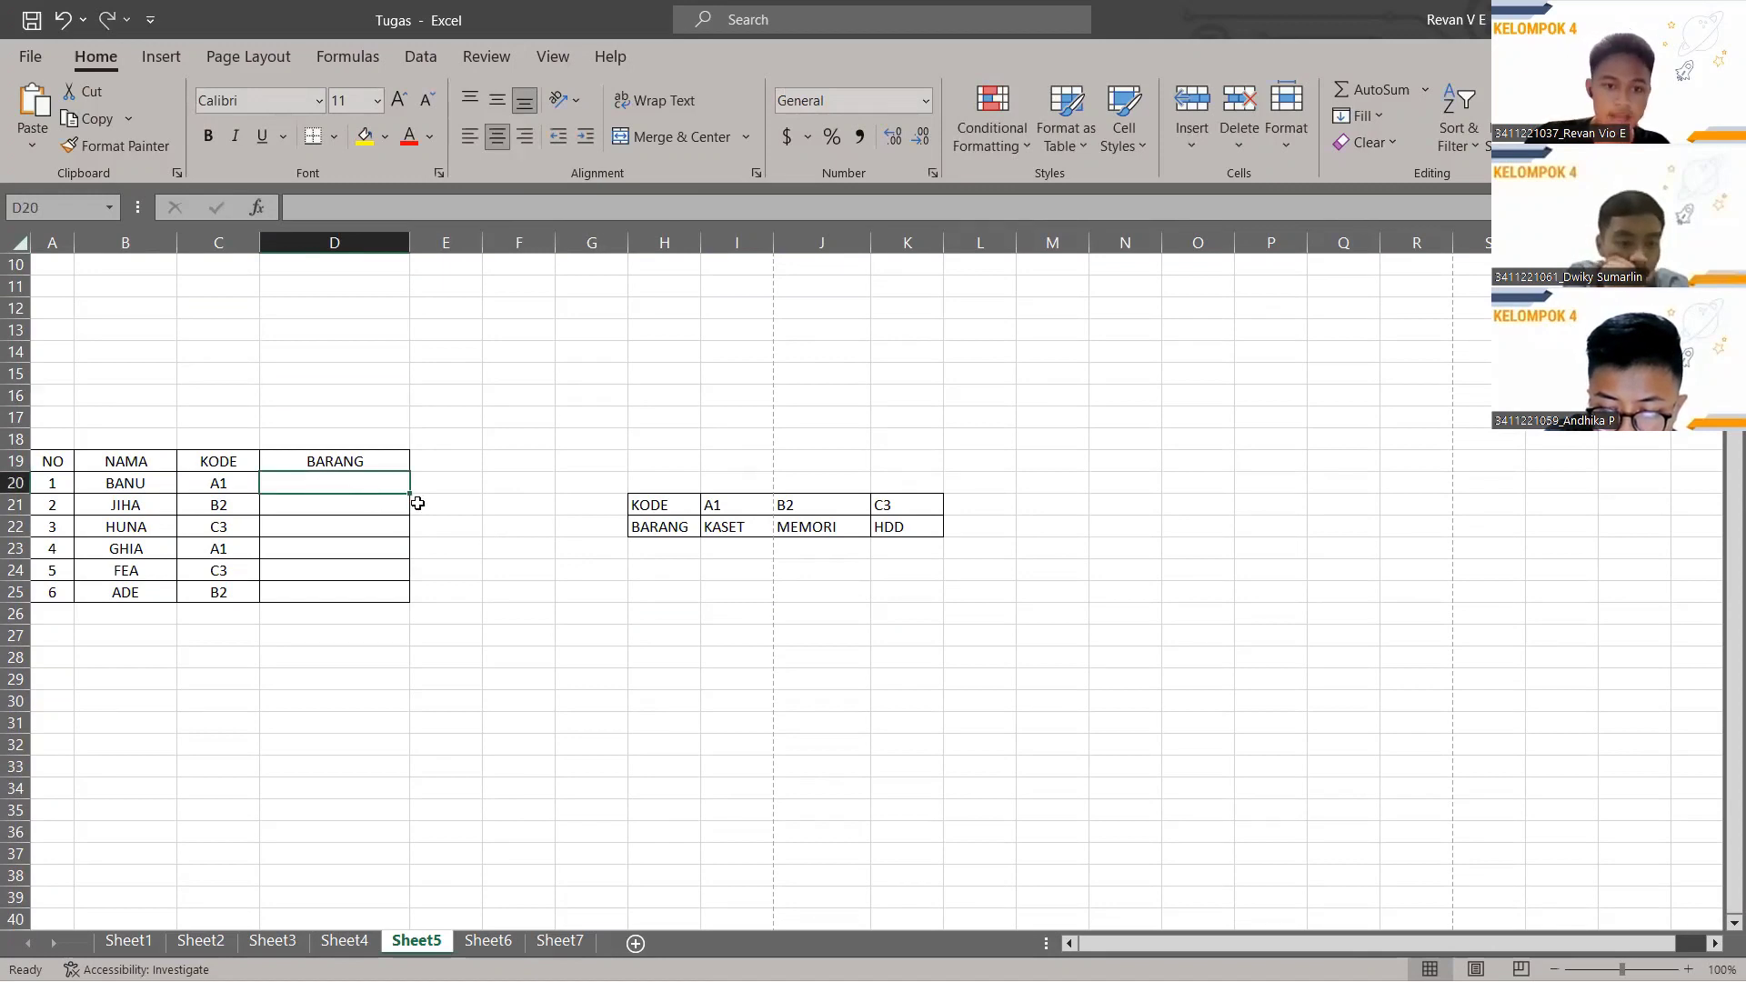
{"action": "scroll", "coordinate": [463, 505], "scroll_direction": "down", "scroll_amount": 1}
{"action": "scroll", "coordinate": [732, 464], "scroll_direction": "up", "scroll_amount": 4}
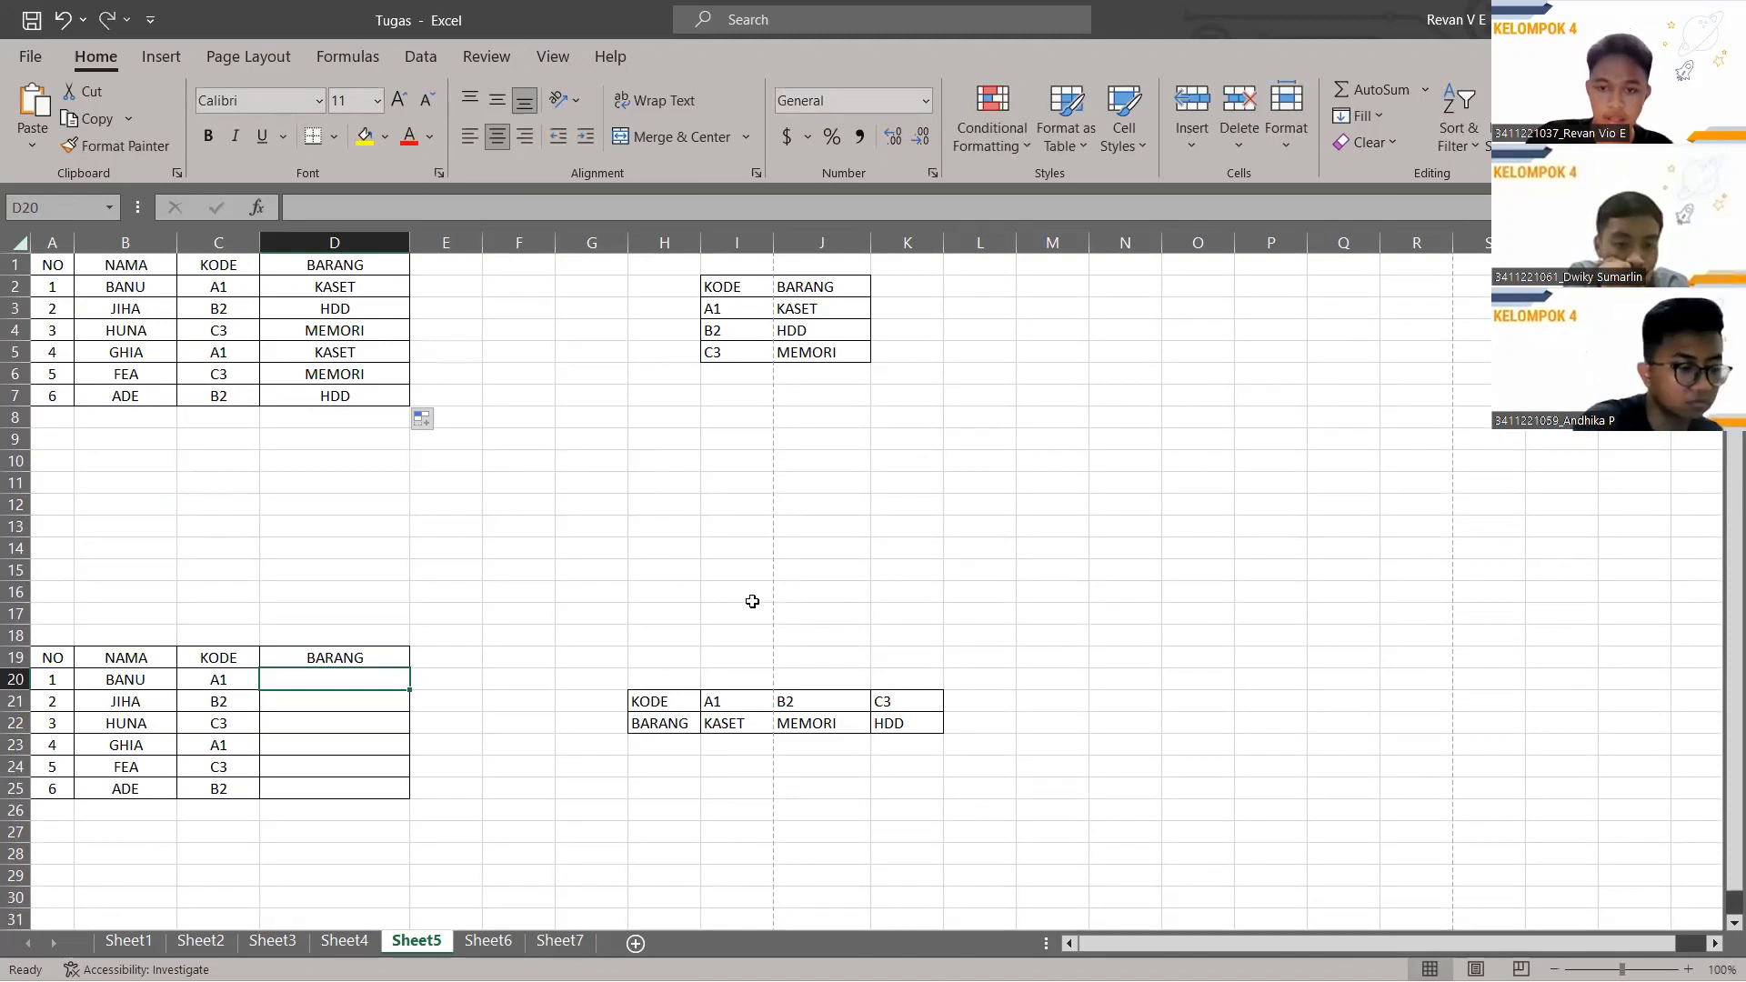
{"action": "scroll", "coordinate": [752, 596], "scroll_direction": "down", "scroll_amount": 2}
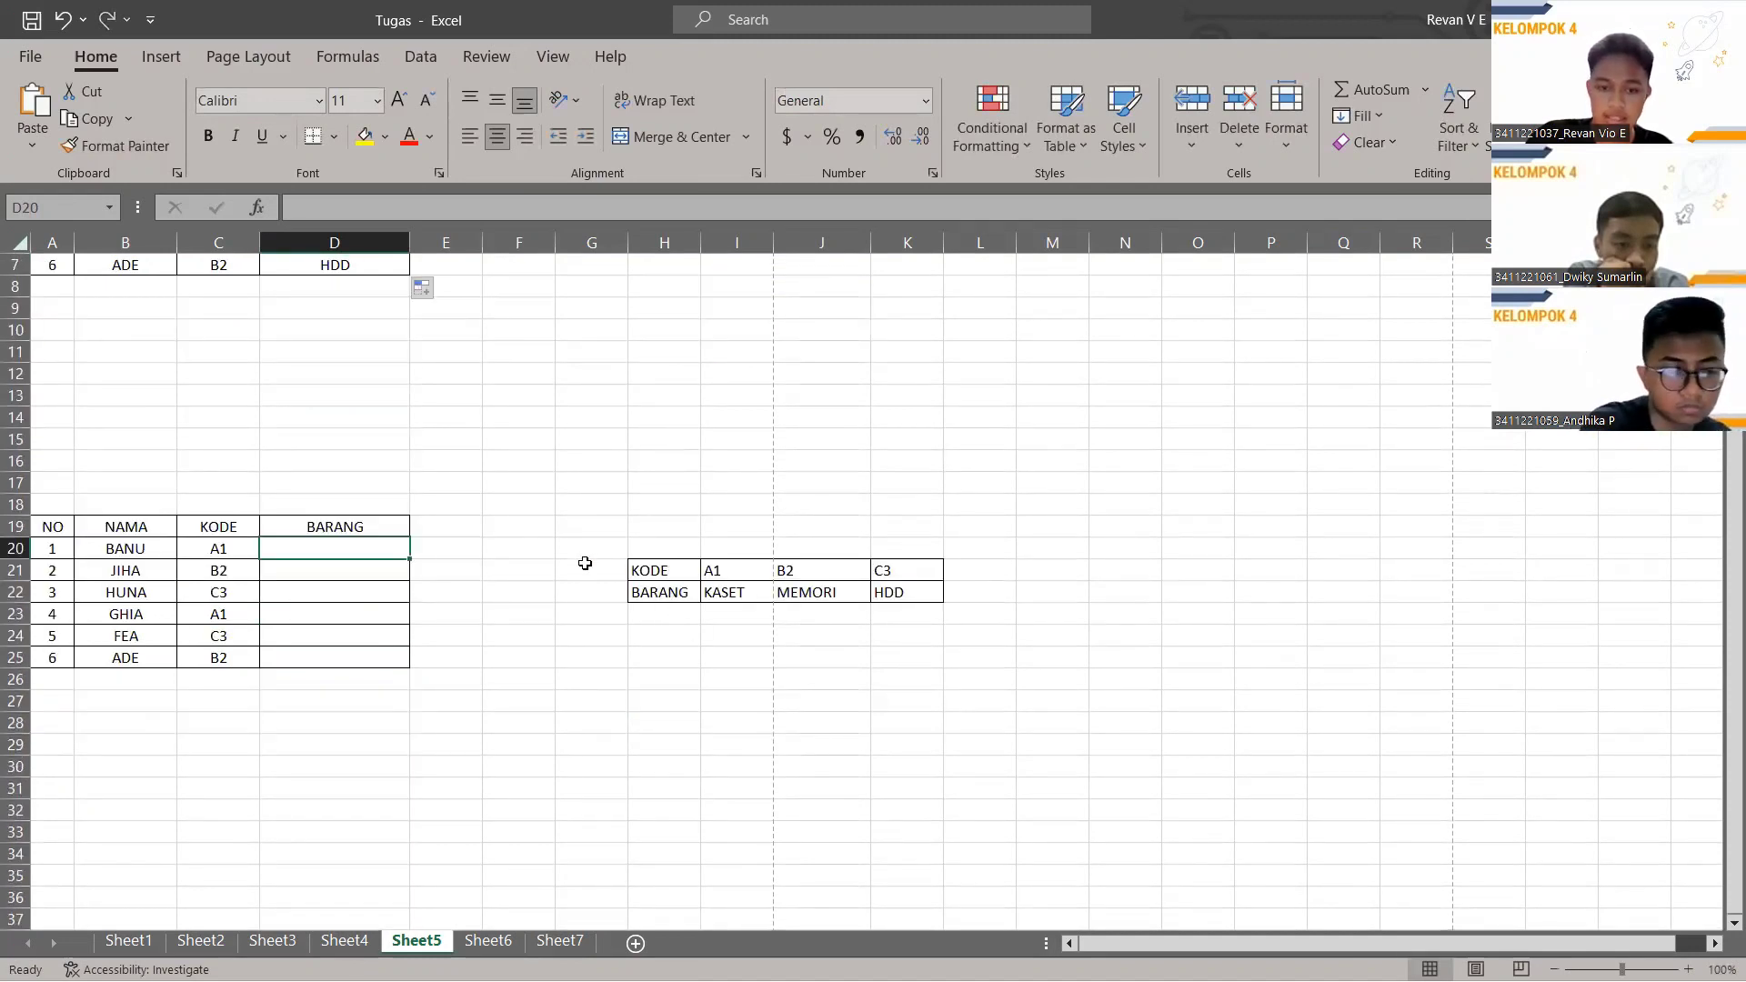
{"action": "scroll", "coordinate": [781, 572], "scroll_direction": "up", "scroll_amount": 2}
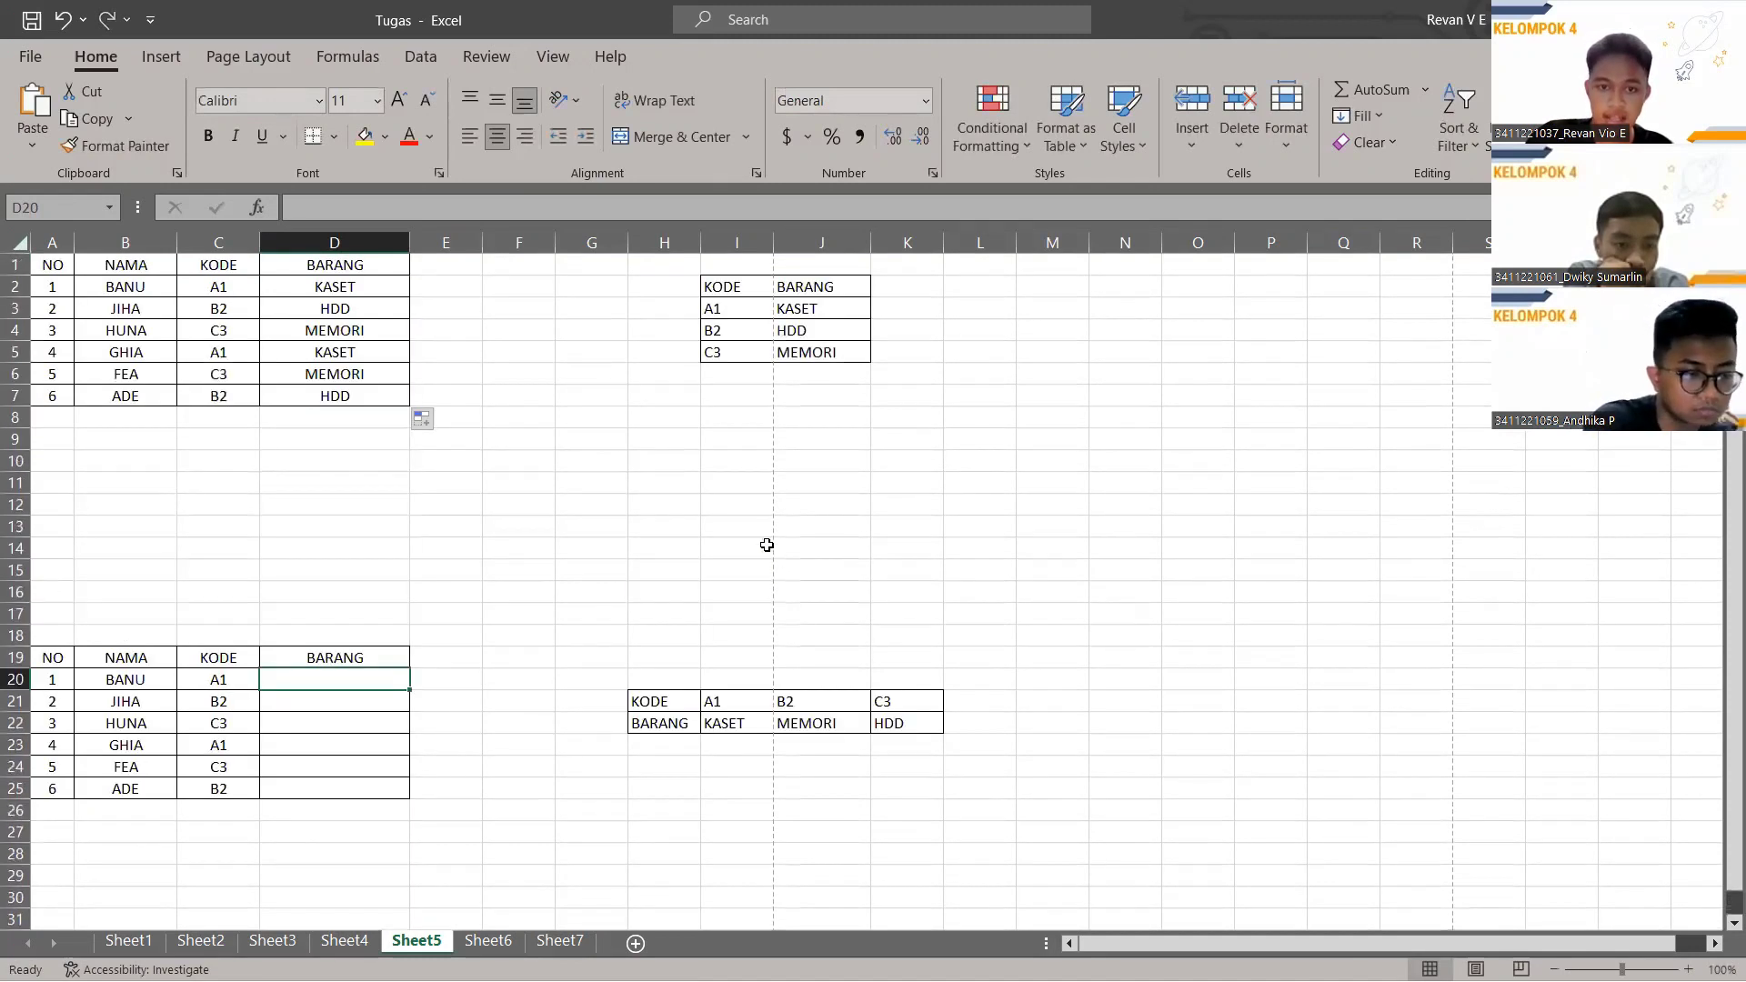
Point out the horizontal and vertical KODE/BARANG lookup tables.
{"action": "left_click", "coordinate": [654, 702]}
{"action": "left_click", "coordinate": [656, 721]}
{"action": "left_click", "coordinate": [660, 702]}
{"action": "left_click", "coordinate": [663, 718]}
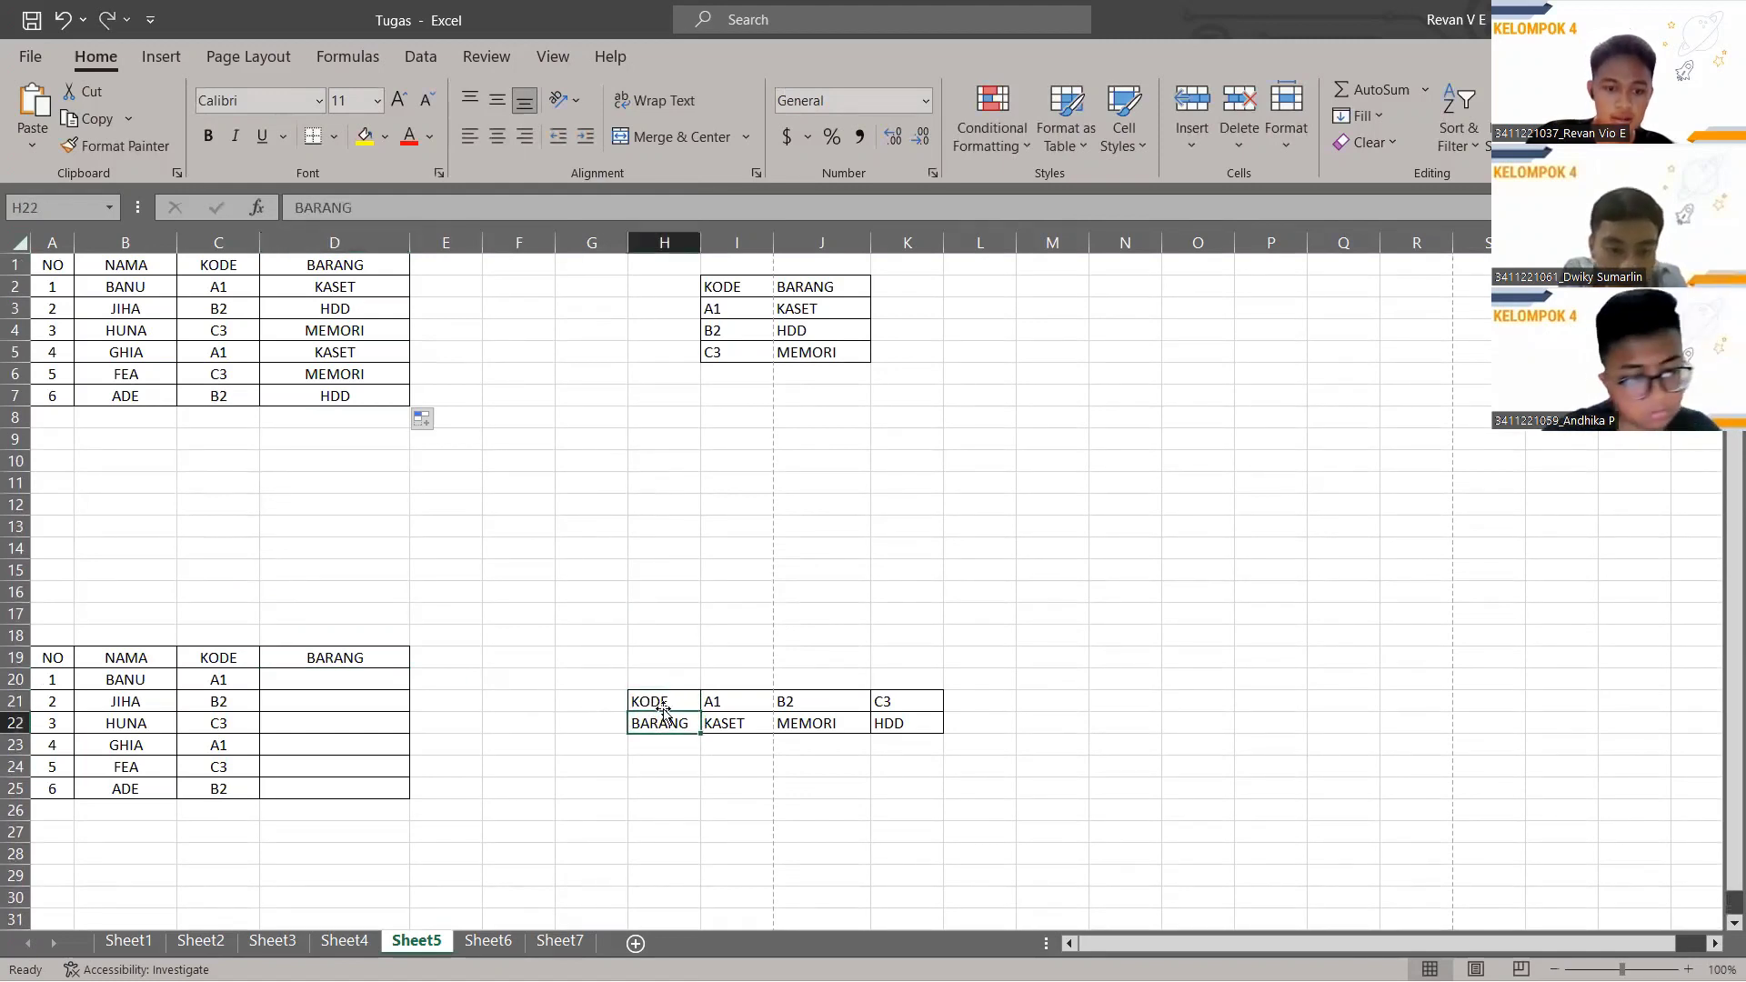
{"action": "left_click", "coordinate": [737, 288]}
{"action": "left_click", "coordinate": [815, 288]}
{"action": "left_click", "coordinate": [741, 291]}
{"action": "left_click", "coordinate": [814, 293]}
In D20, begin an HLOOKUP using BANU's code in C20 as the lookup value.
{"action": "scroll", "coordinate": [428, 647], "scroll_direction": "down", "scroll_amount": 4}
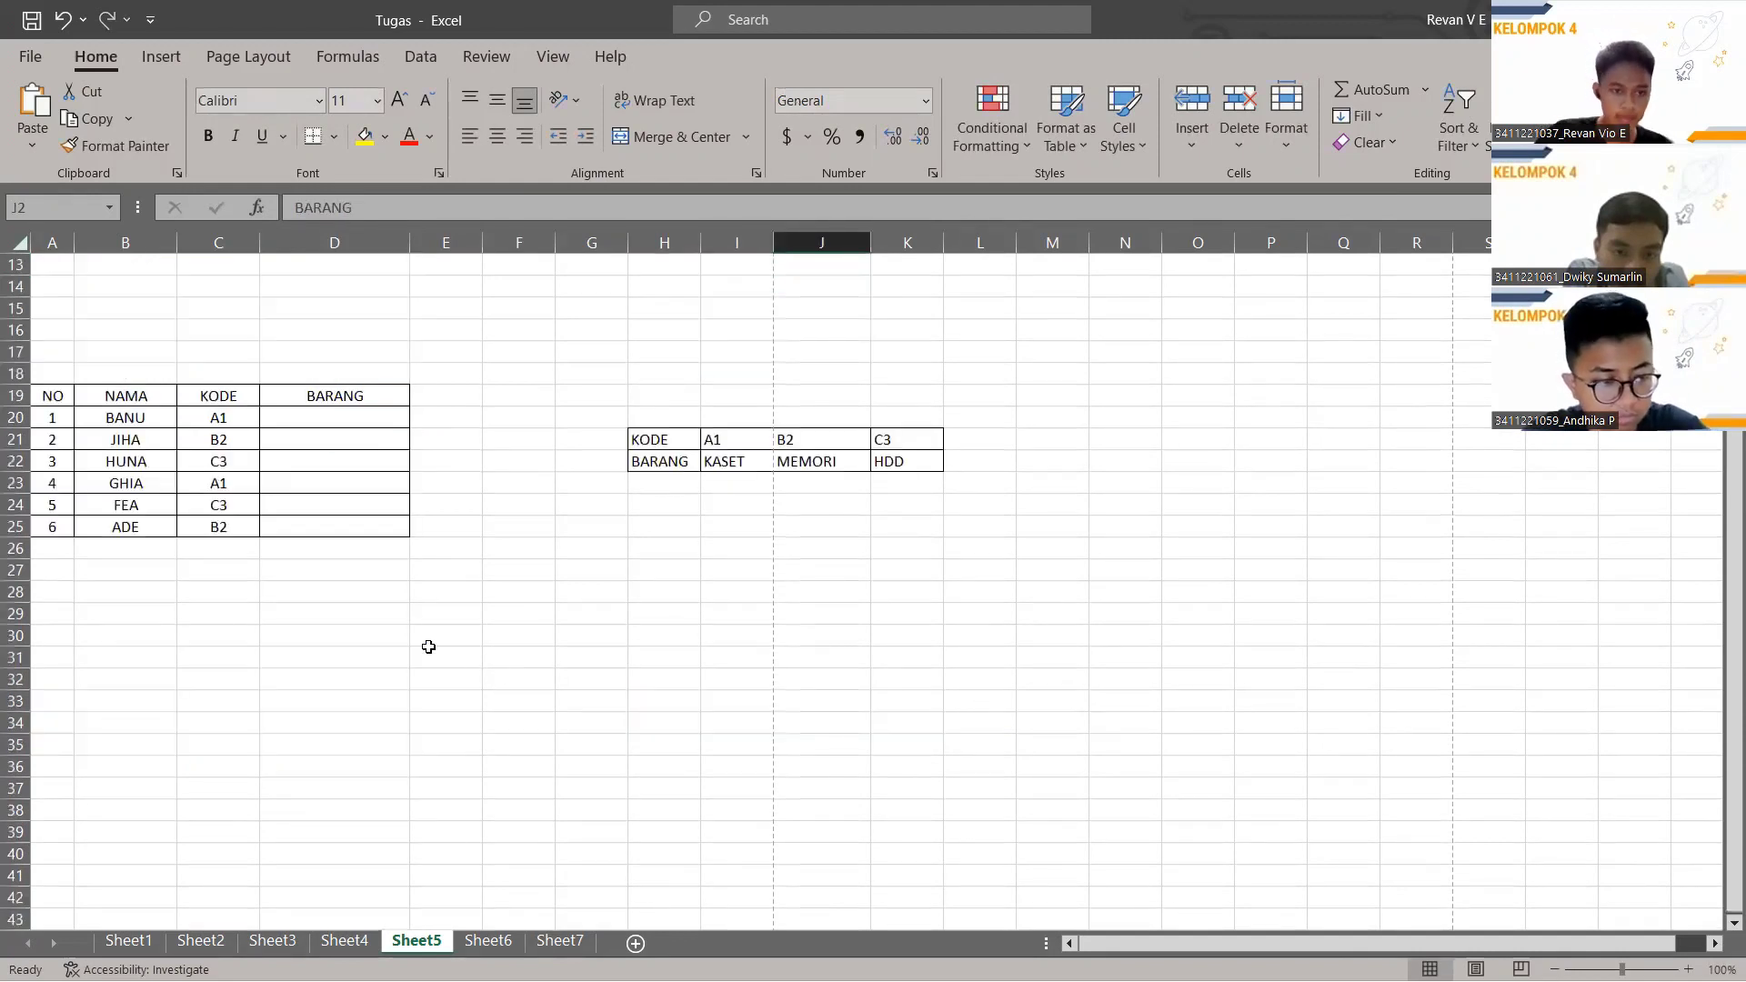
{"action": "left_click", "coordinate": [307, 410]}
{"action": "left_click", "coordinate": [402, 209]}
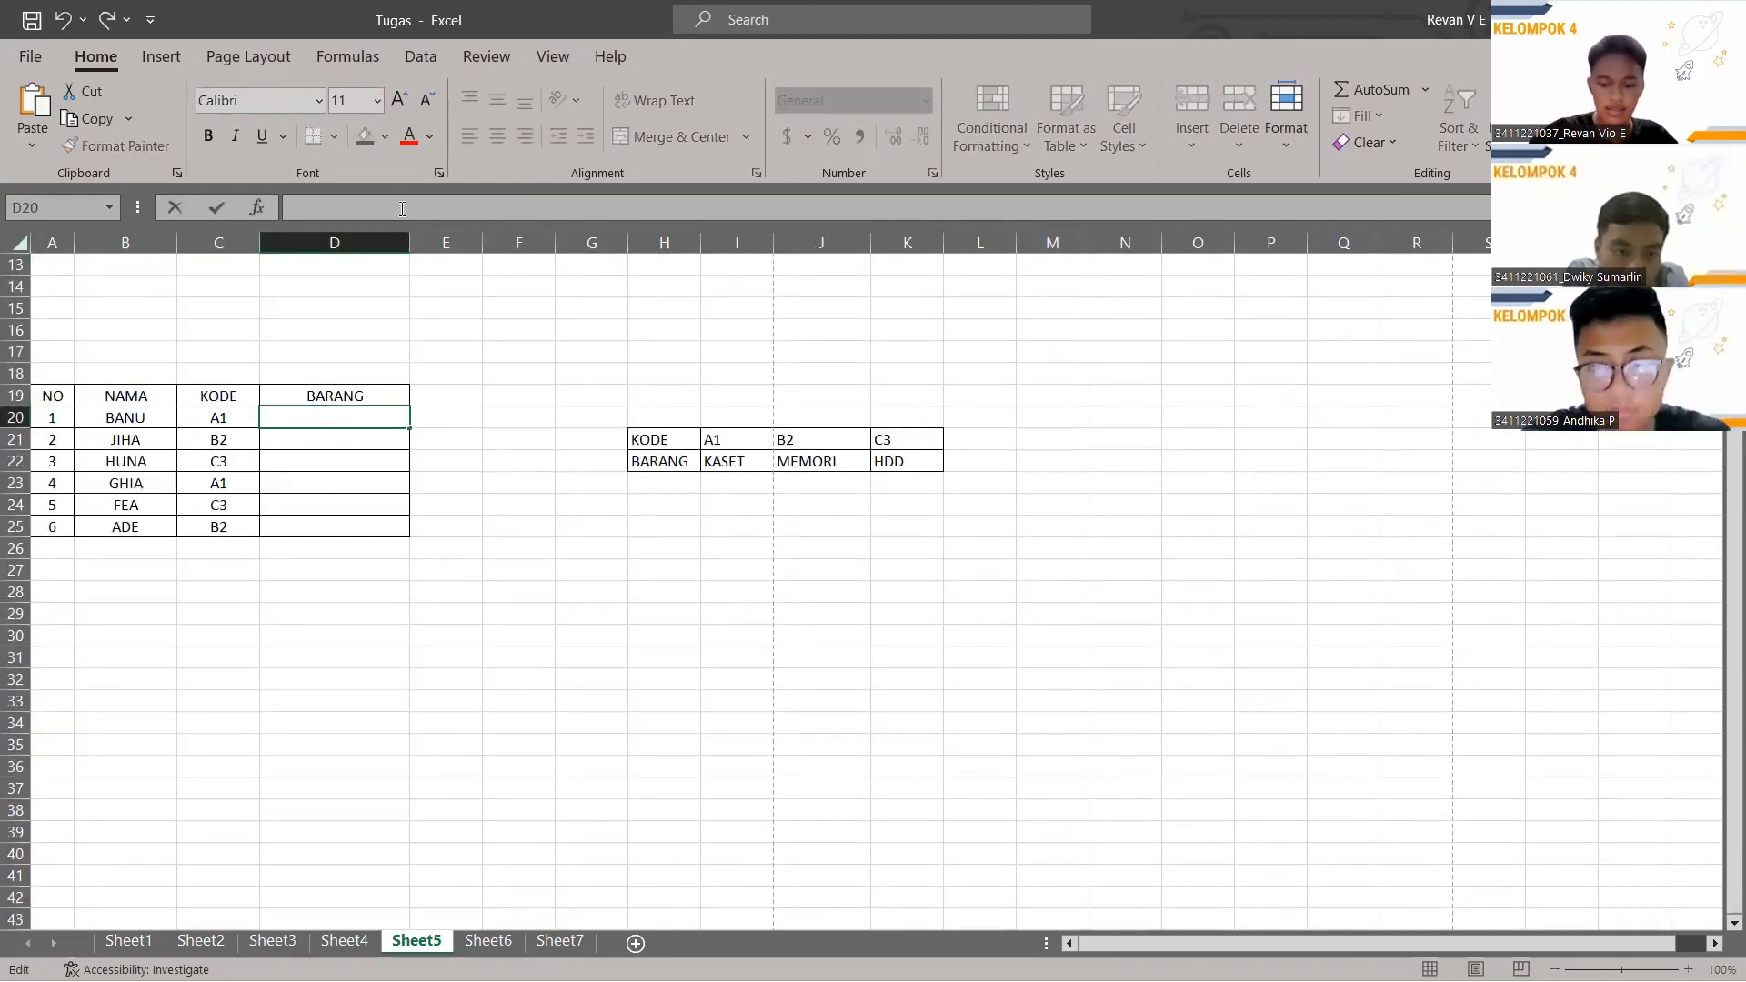
{"action": "type", "text": "="}
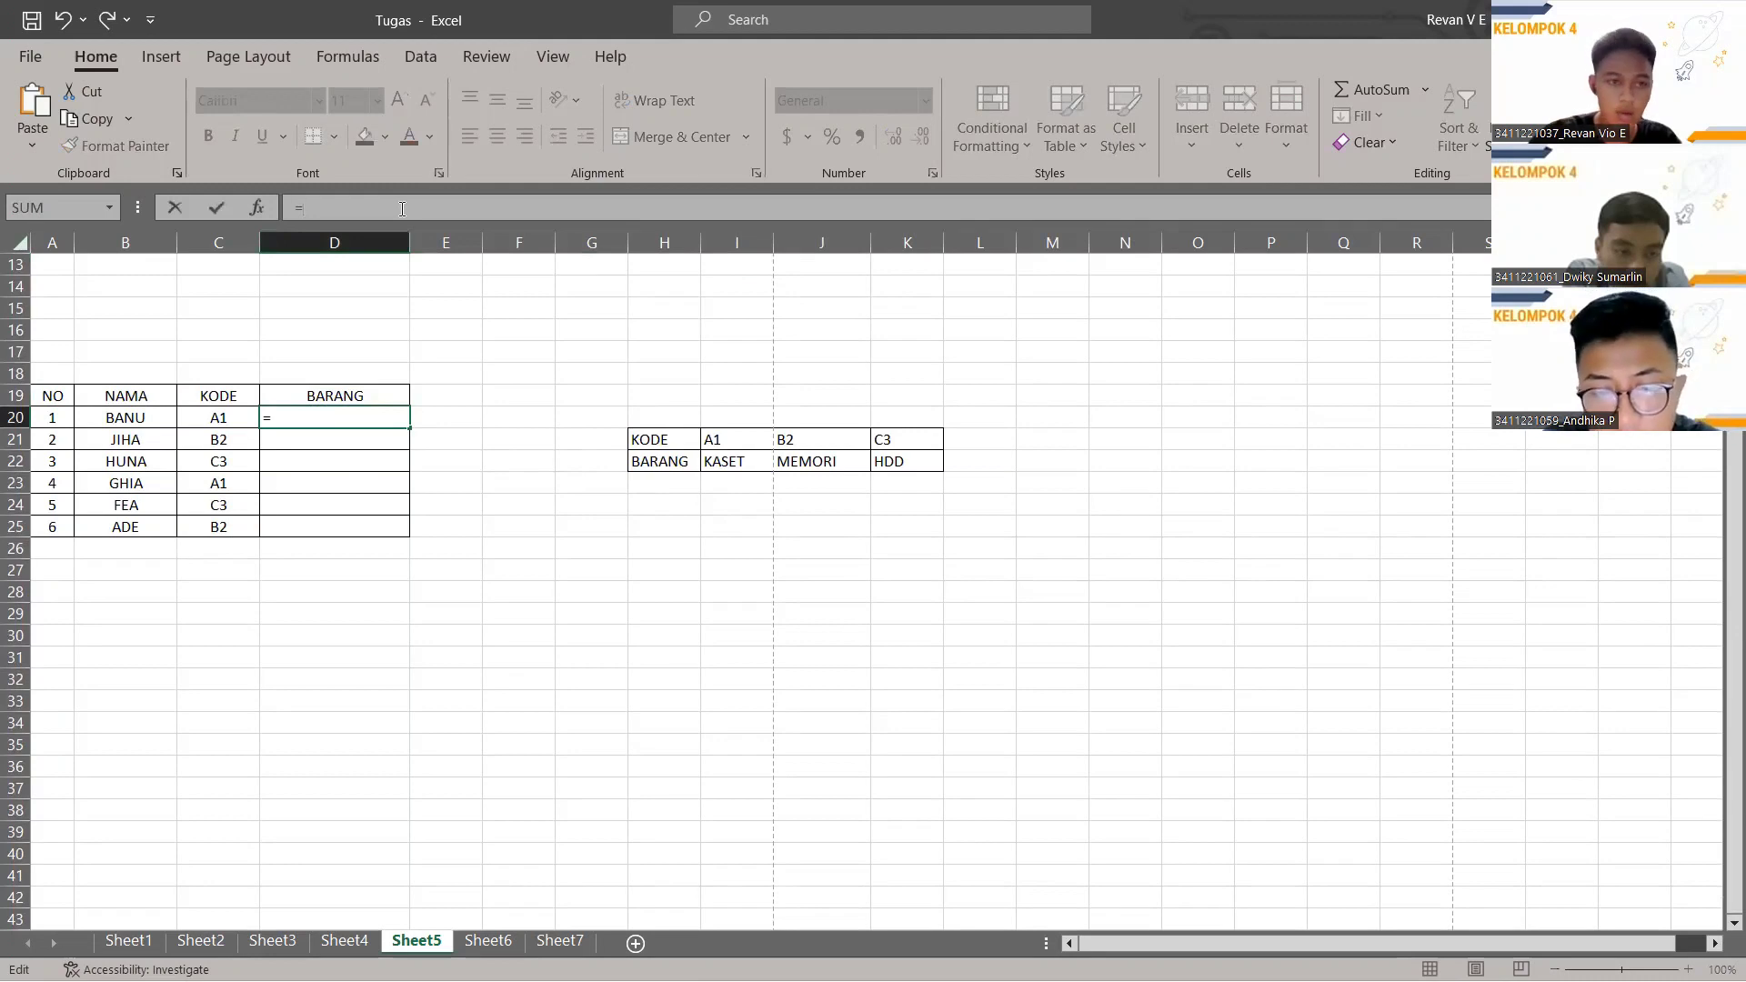
{"action": "type", "text": "HLOOP"}
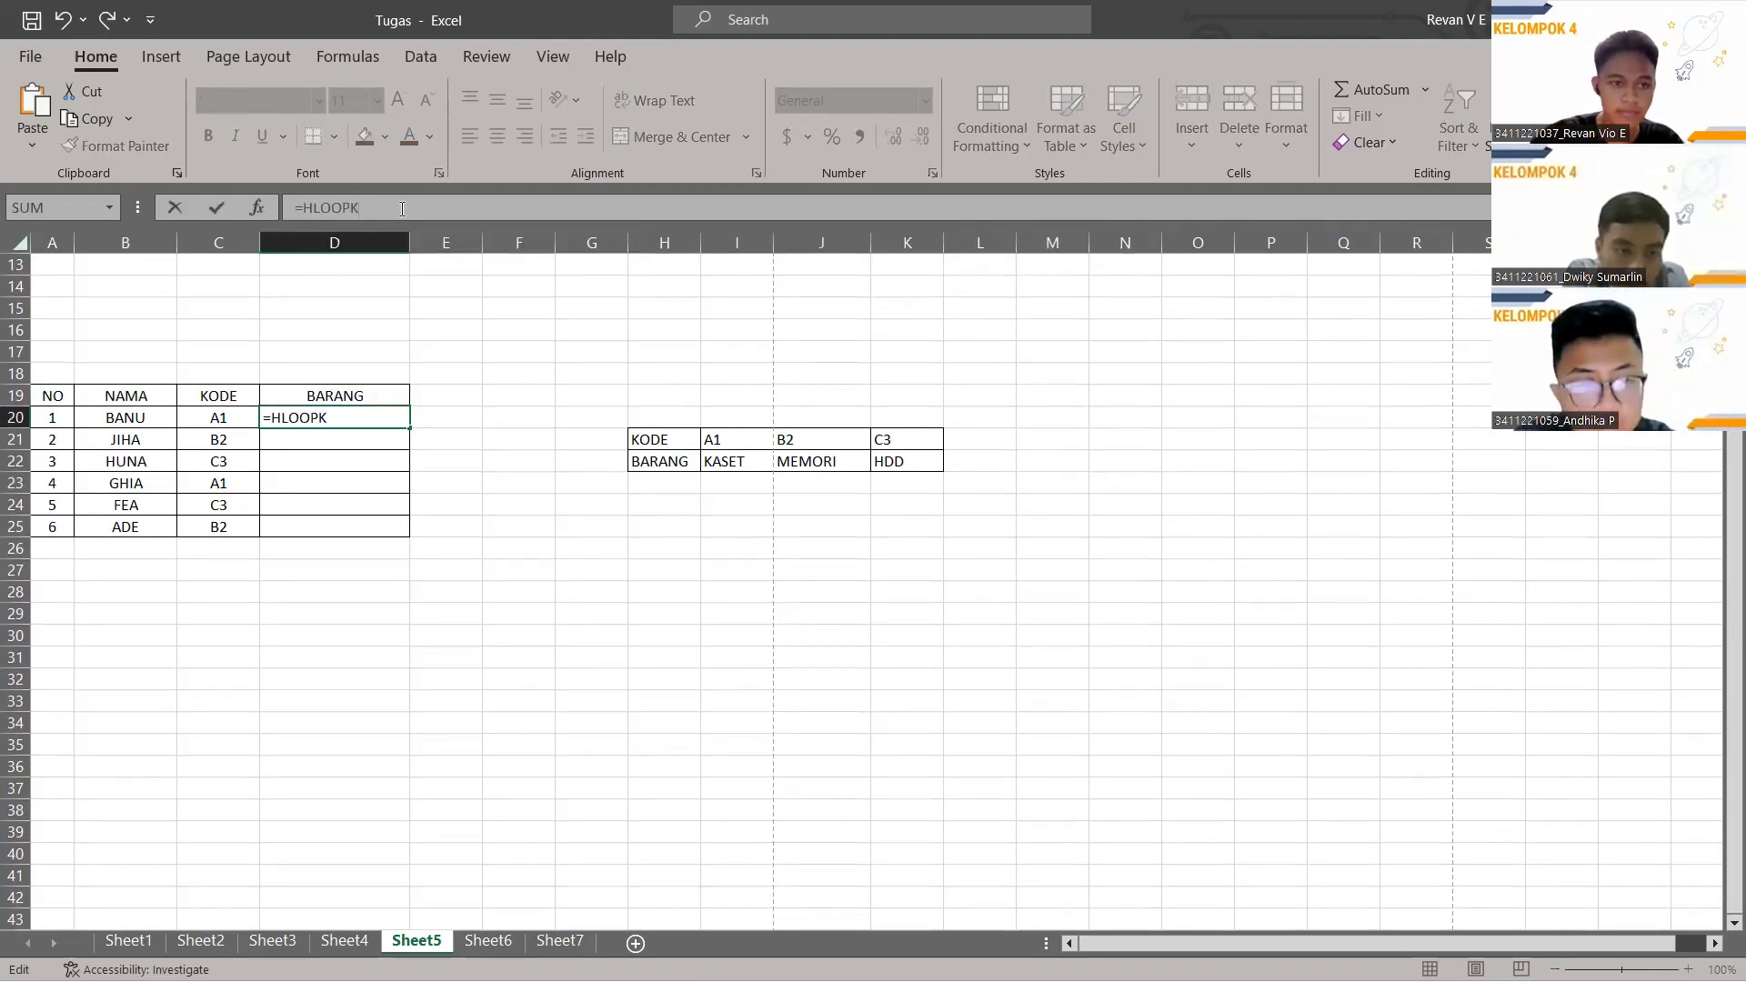
{"action": "key", "text": "BackSpace"}
{"action": "type", "text": "KU"}
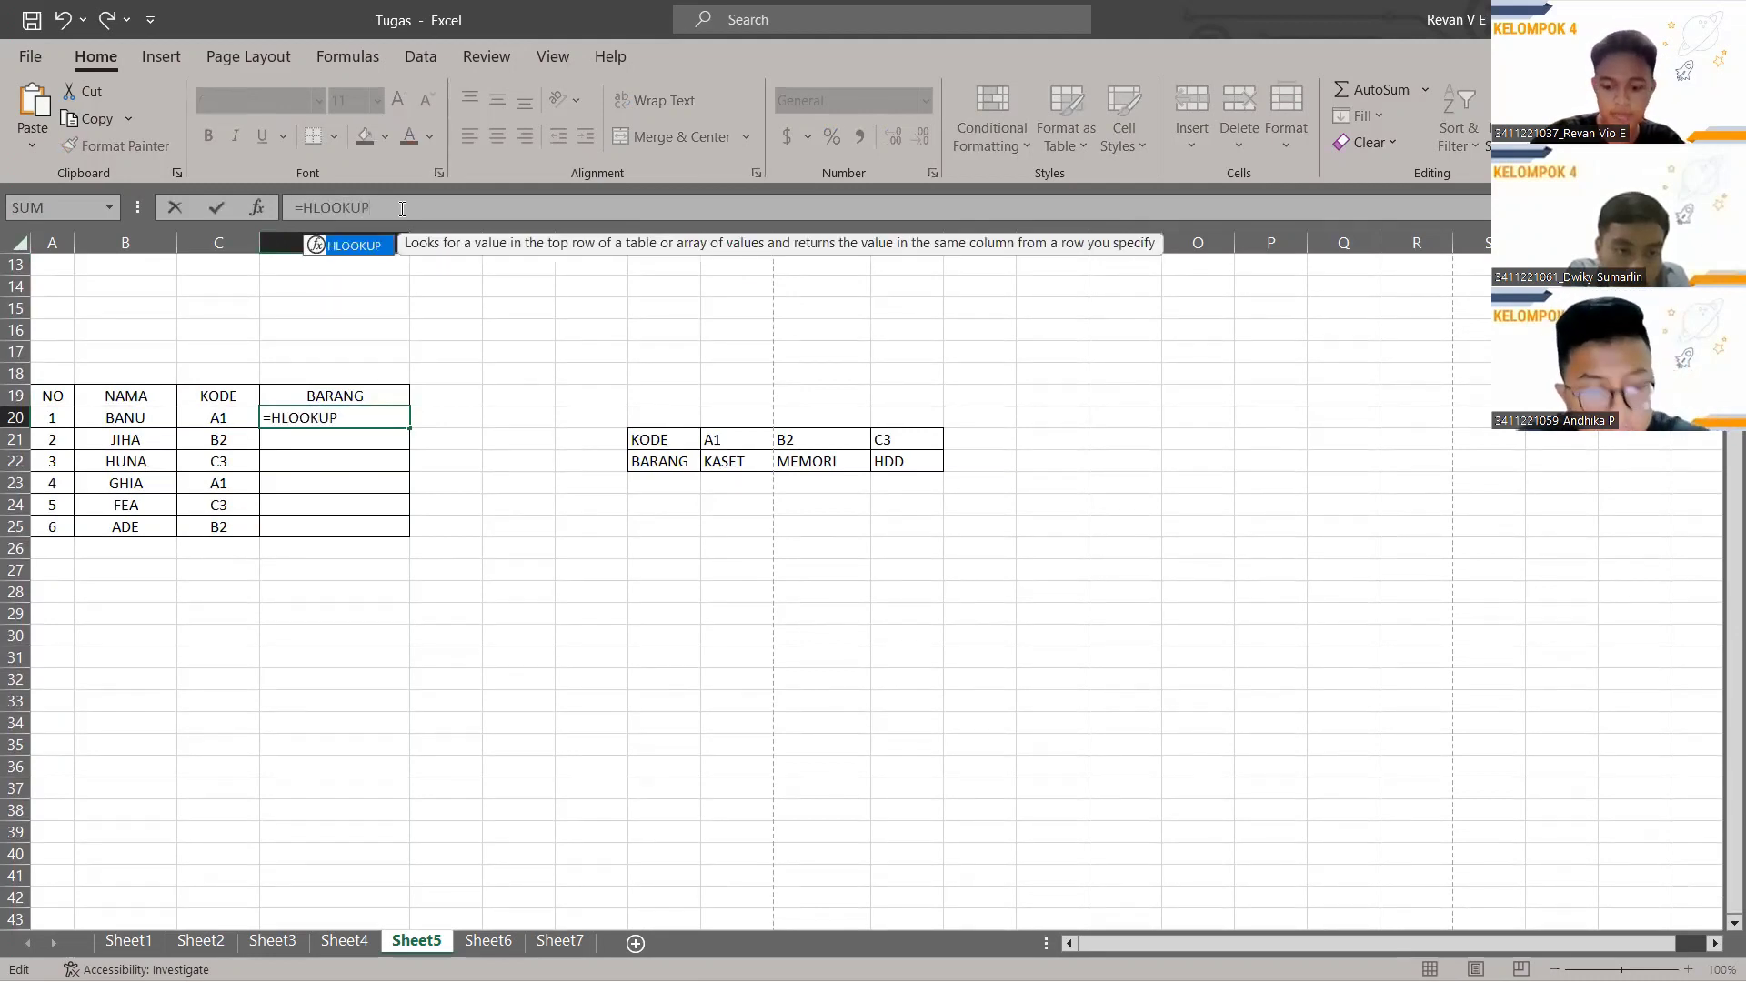
{"action": "type", "text": "P("}
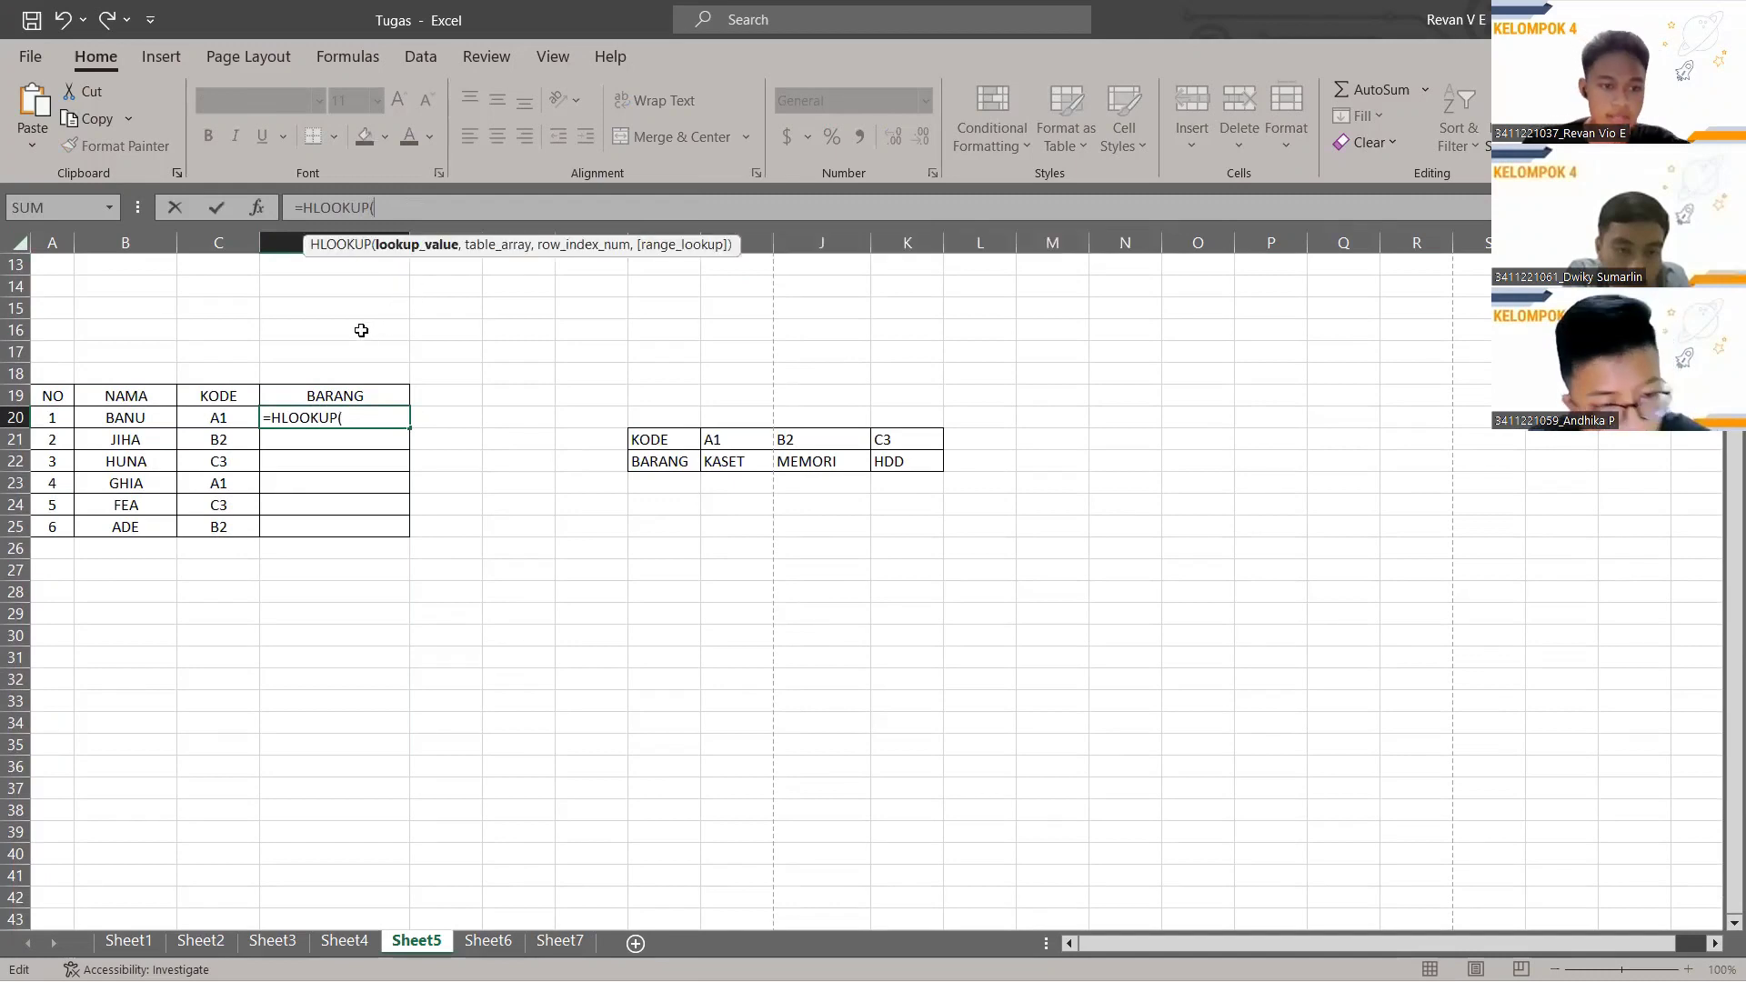
{"action": "left_click", "coordinate": [203, 417]}
Complete the formula as =HLOOKUP(C20,$H$21:$K$22,2,FALSE) with the absolute horizontal table range.
{"action": "type", "text": ","}
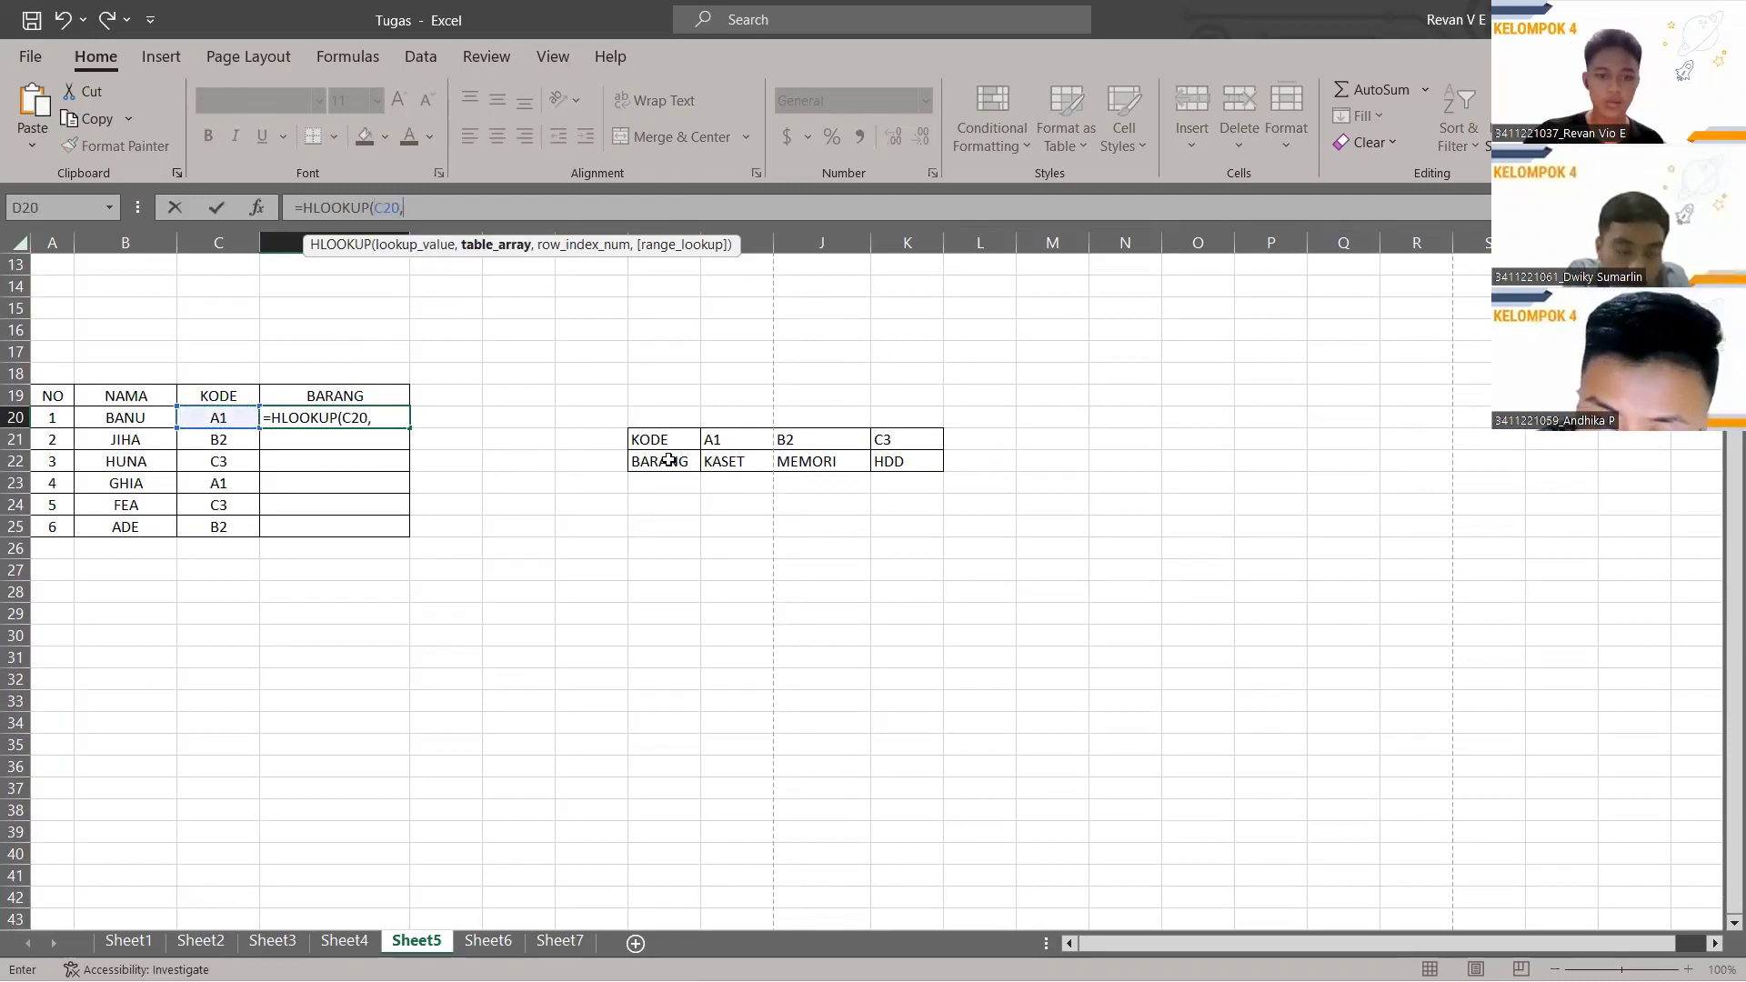
{"action": "left_click", "coordinate": [728, 441]}
{"action": "mouse_move", "coordinate": [896, 468]}
{"action": "left_mouse_down"}
{"action": "mouse_move", "coordinate": [688, 438]}
{"action": "mouse_move", "coordinate": [891, 459]}
{"action": "mouse_move", "coordinate": [875, 460]}
{"action": "left_mouse_up"}
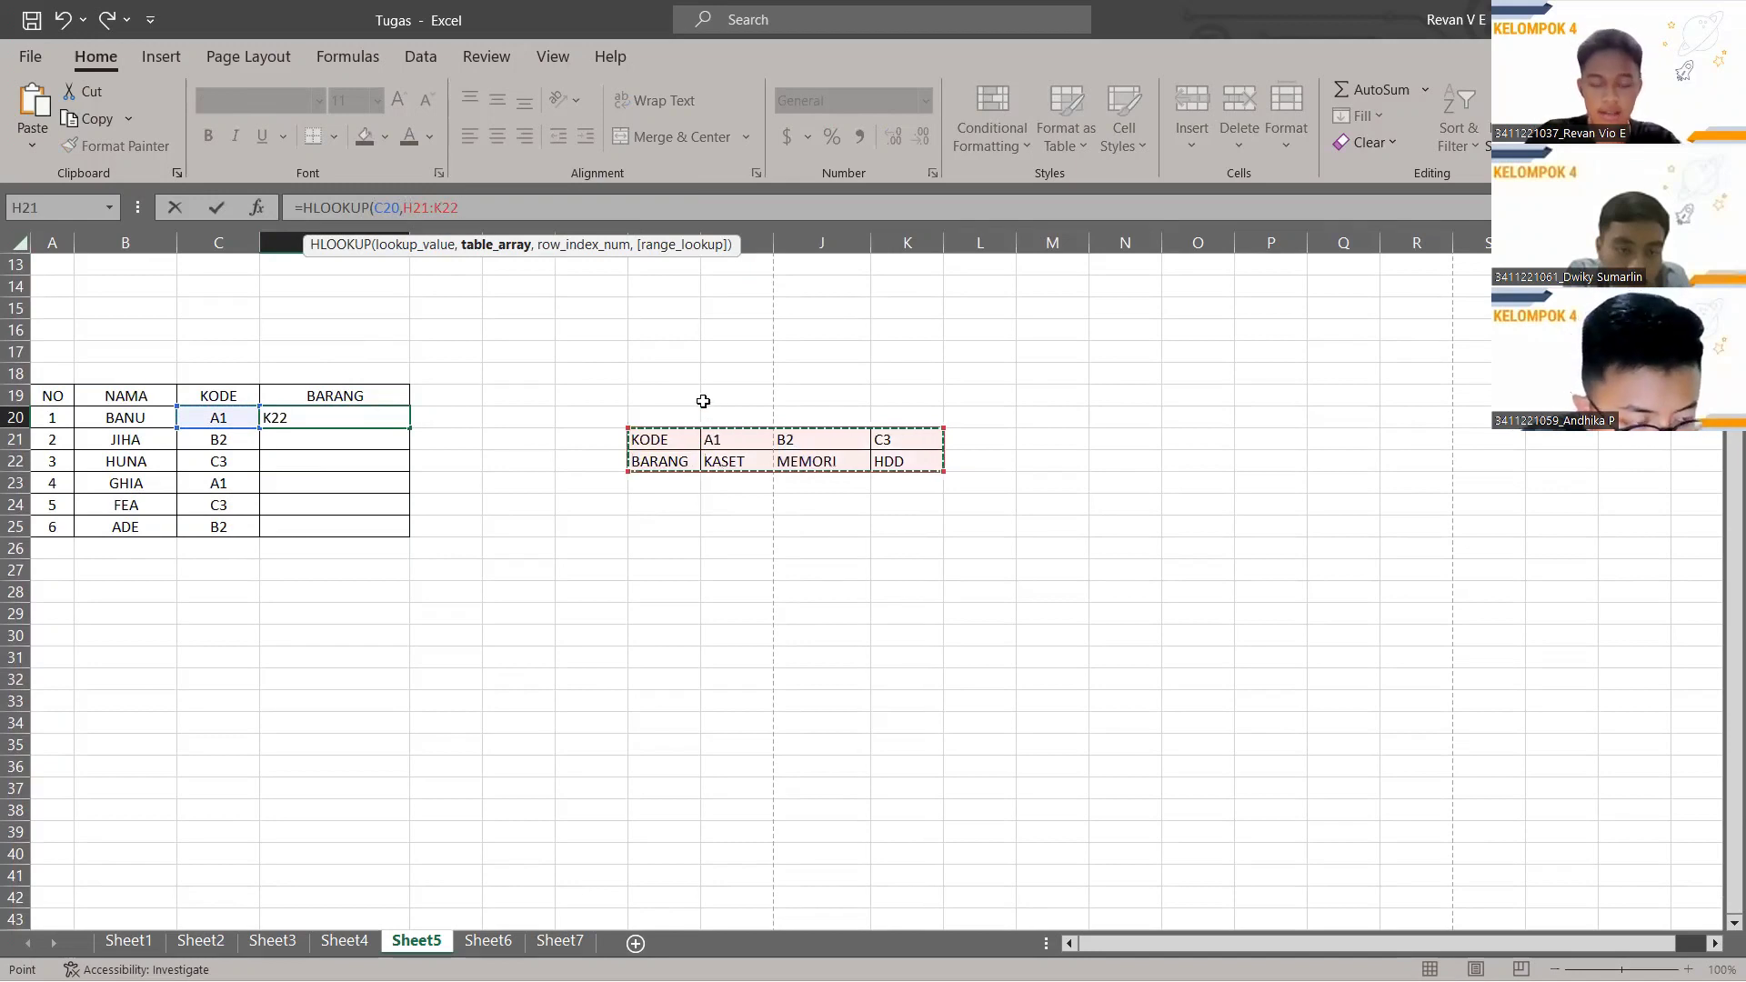
{"action": "key", "text": "F4"}
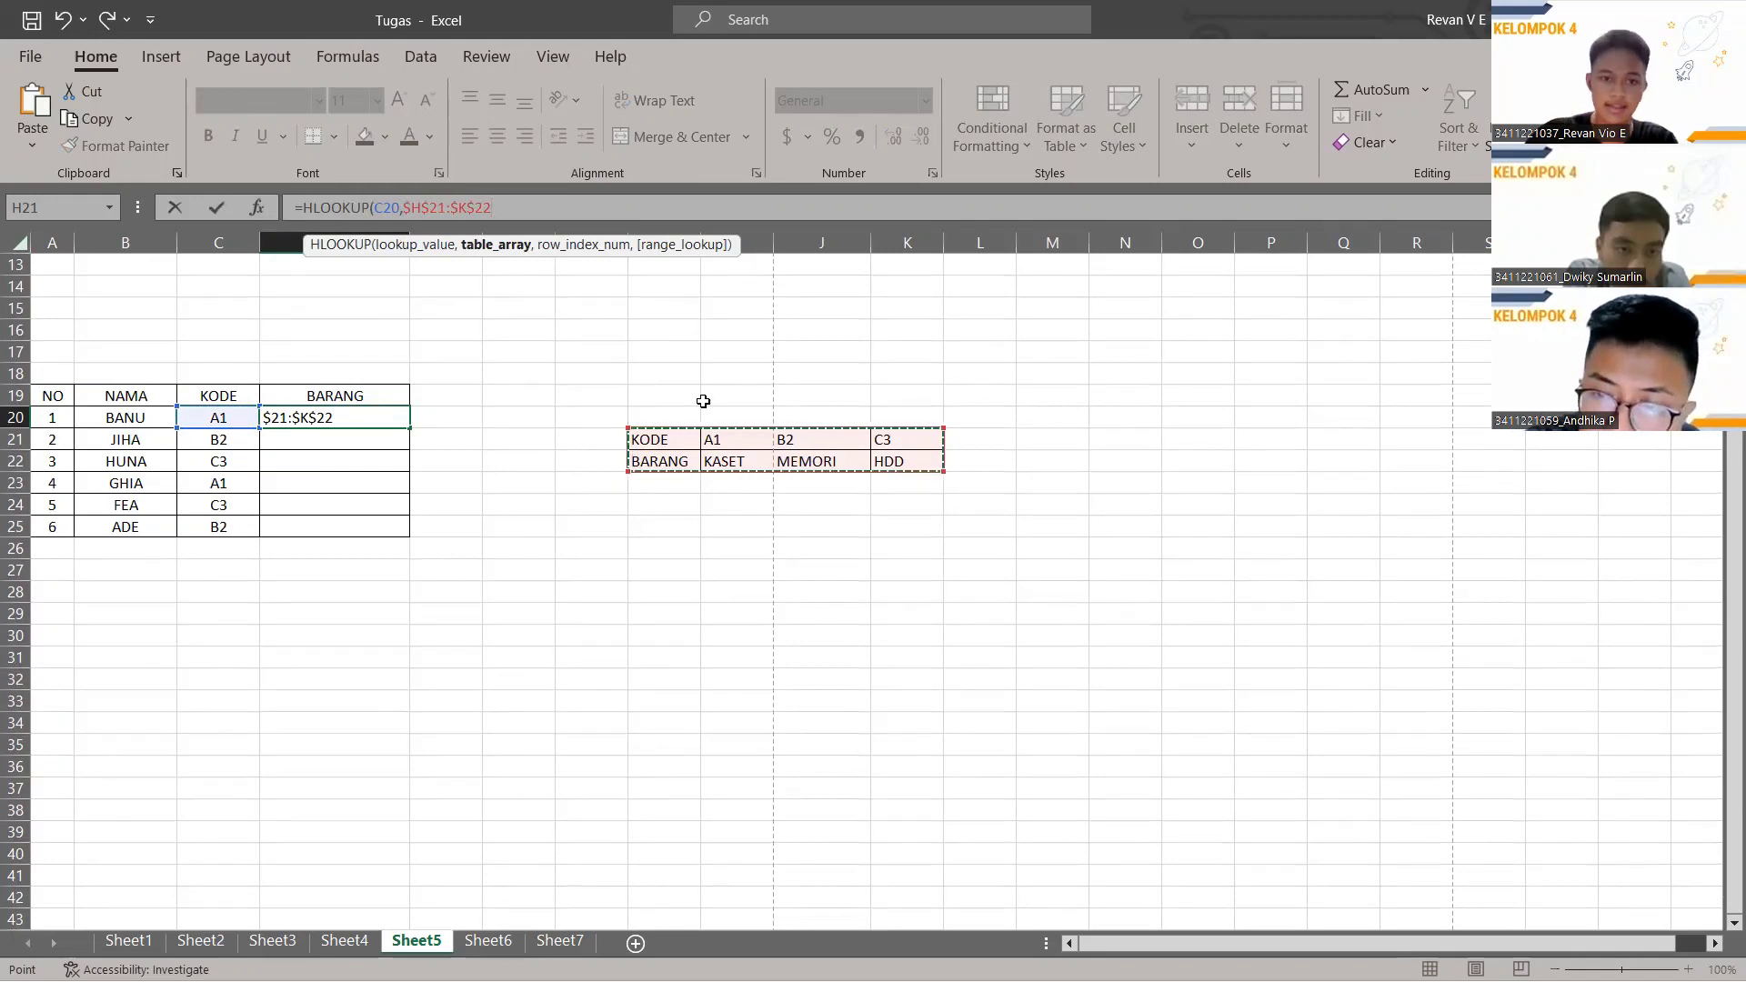
{"action": "type", "text": ",2"}
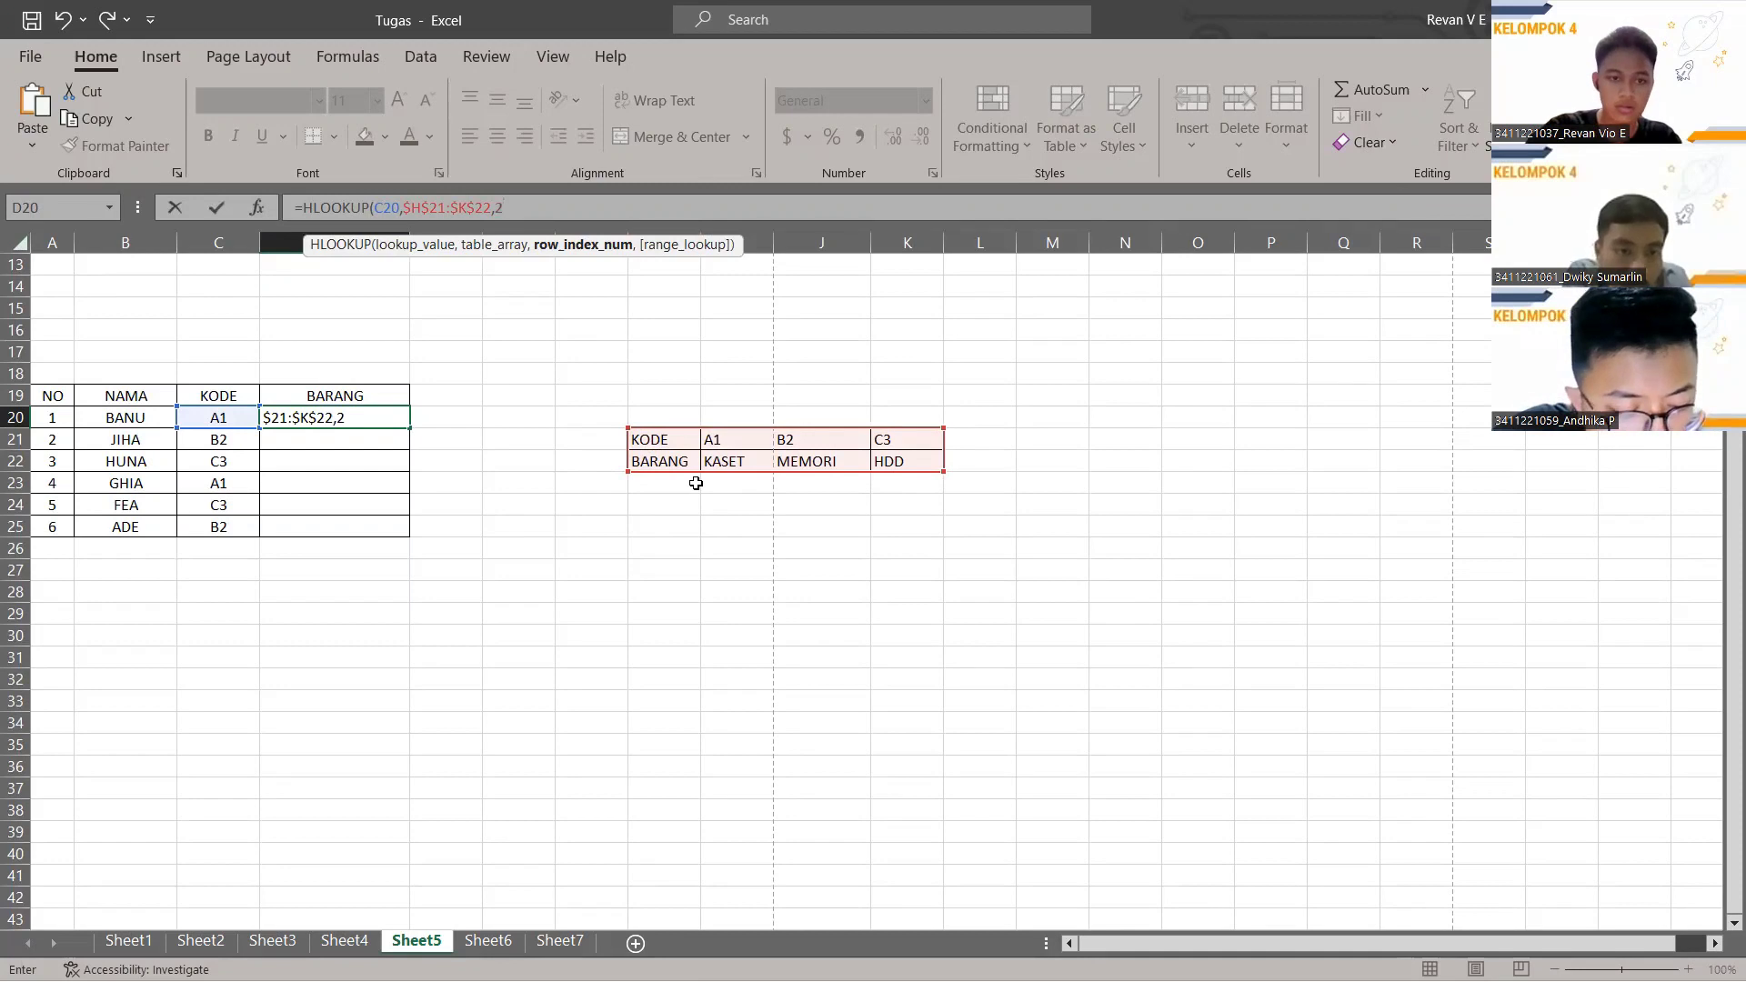
{"action": "type", "text": ","}
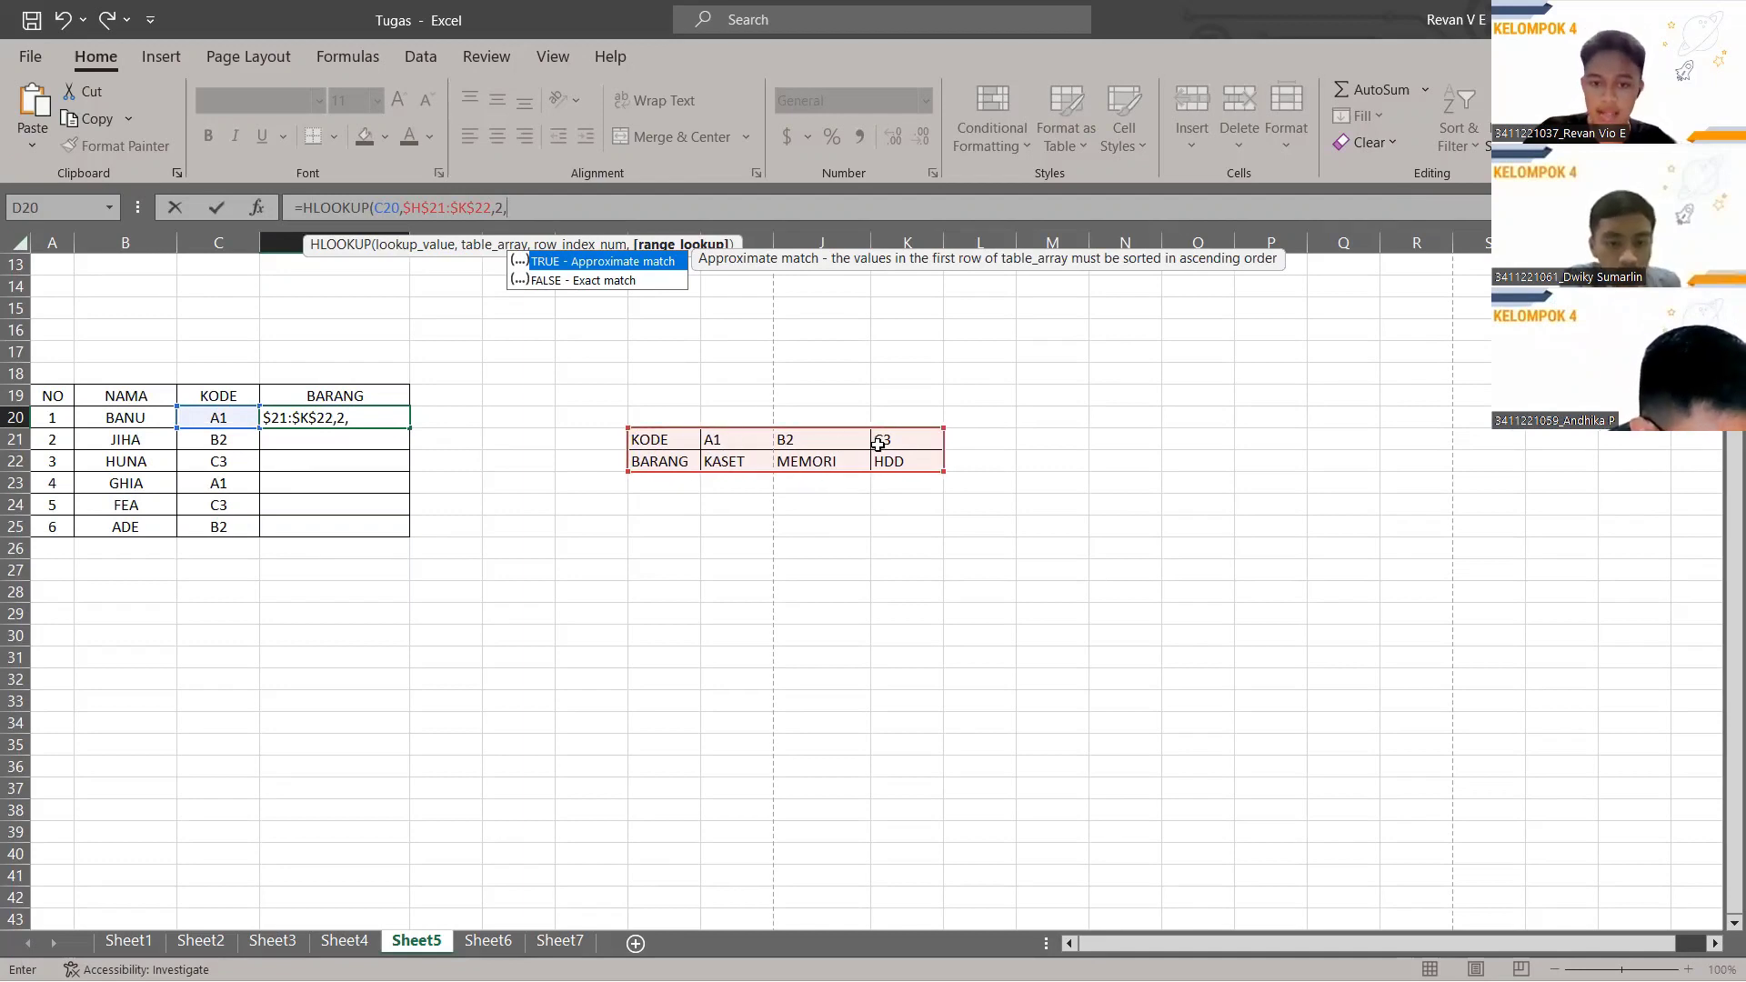
{"action": "type", "text": "FALSE"}
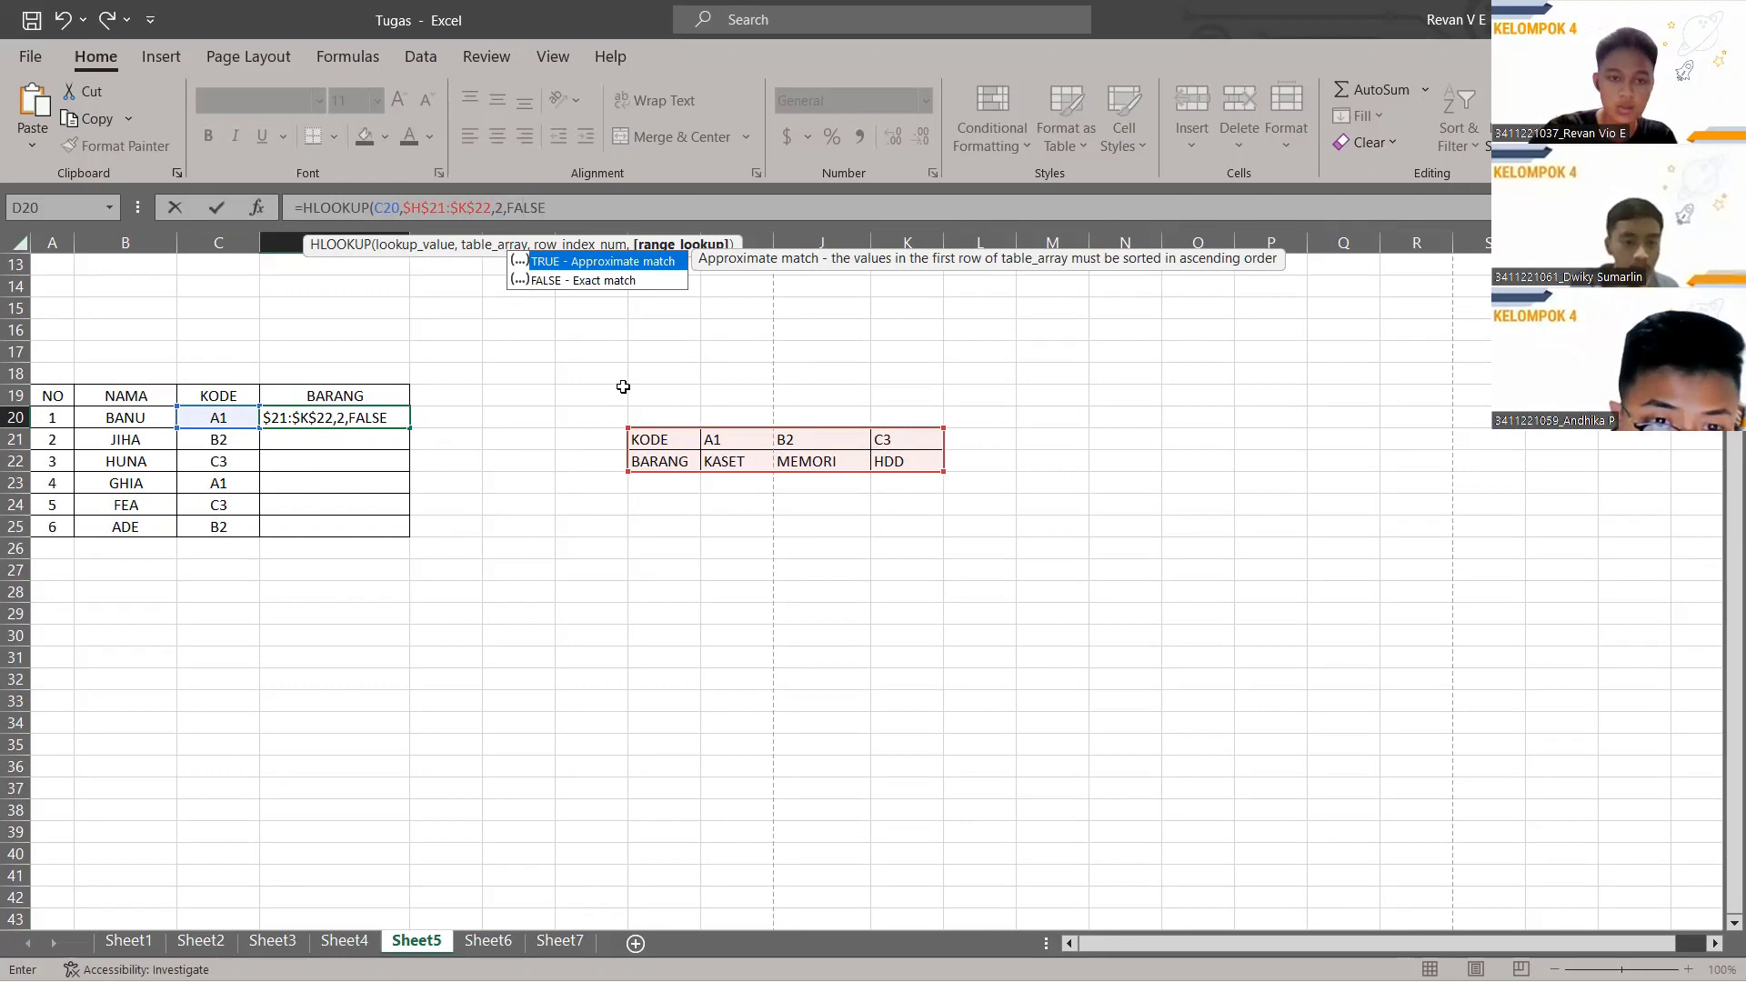
{"action": "key", "text": "Return"}
Fill the HLOOKUP down to D25, giving KASET, MEMORI, HDD, KASET, HDD, MEMORI.
{"action": "left_click", "coordinate": [374, 421]}
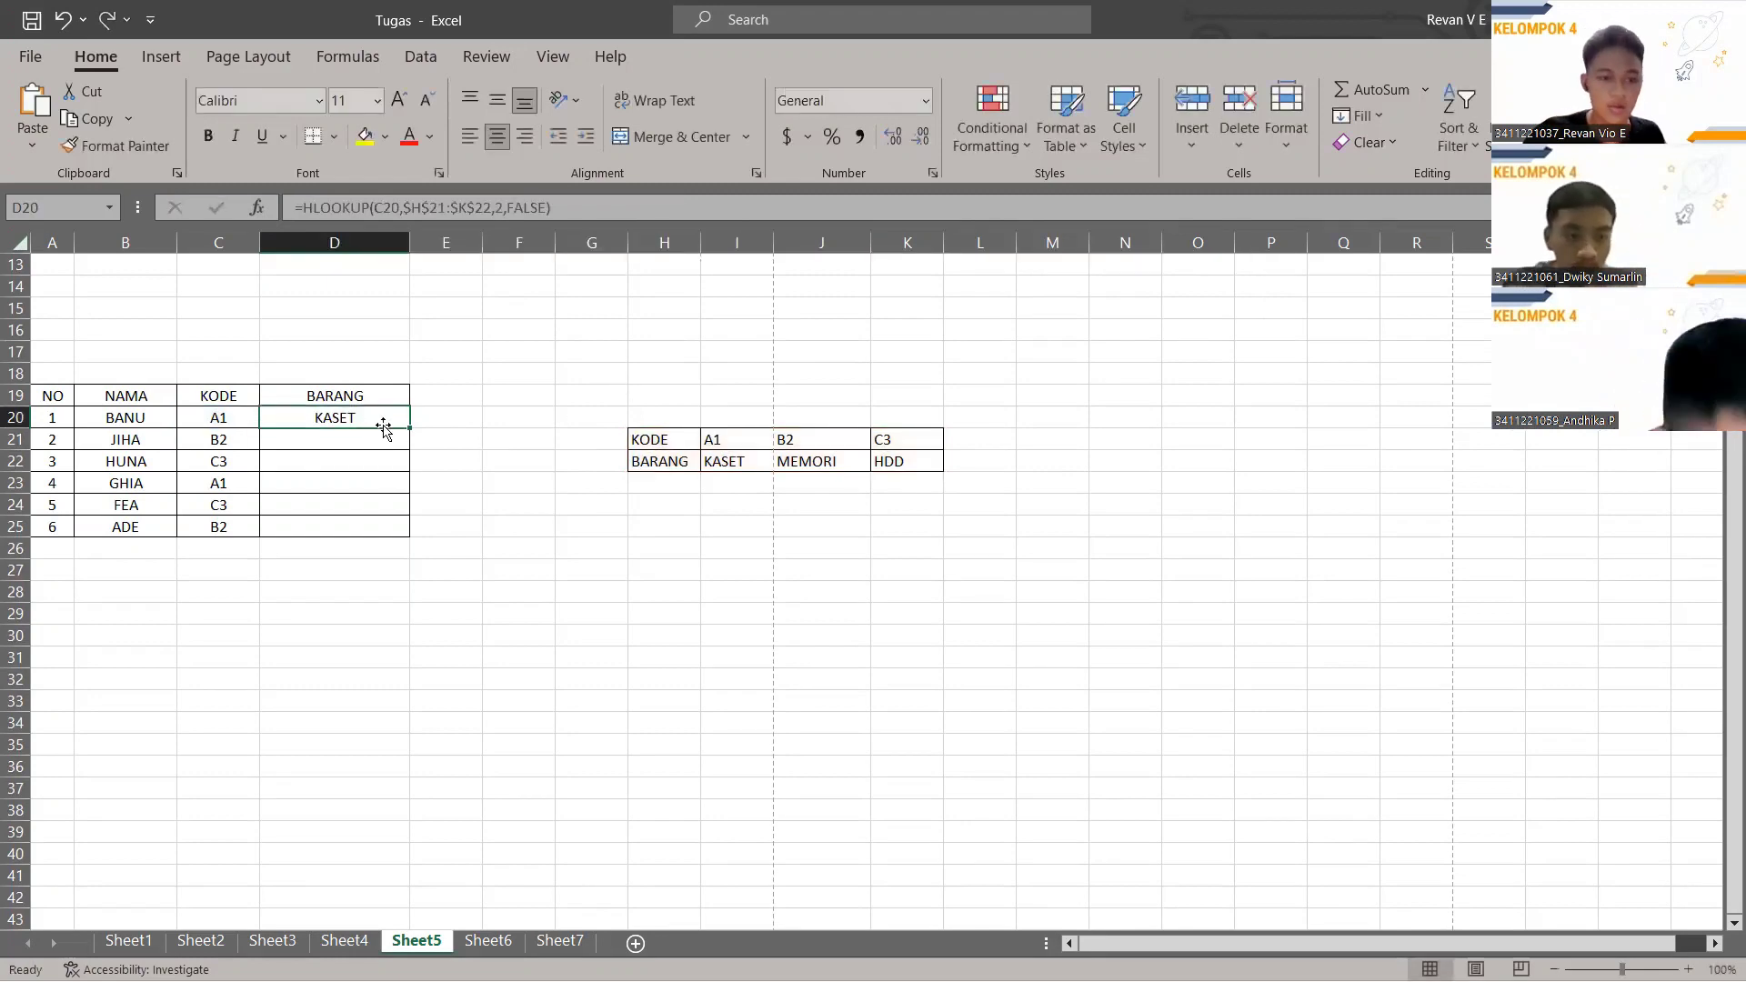
{"action": "left_click_drag", "start_coordinate": [410, 428], "coordinate": [409, 534]}
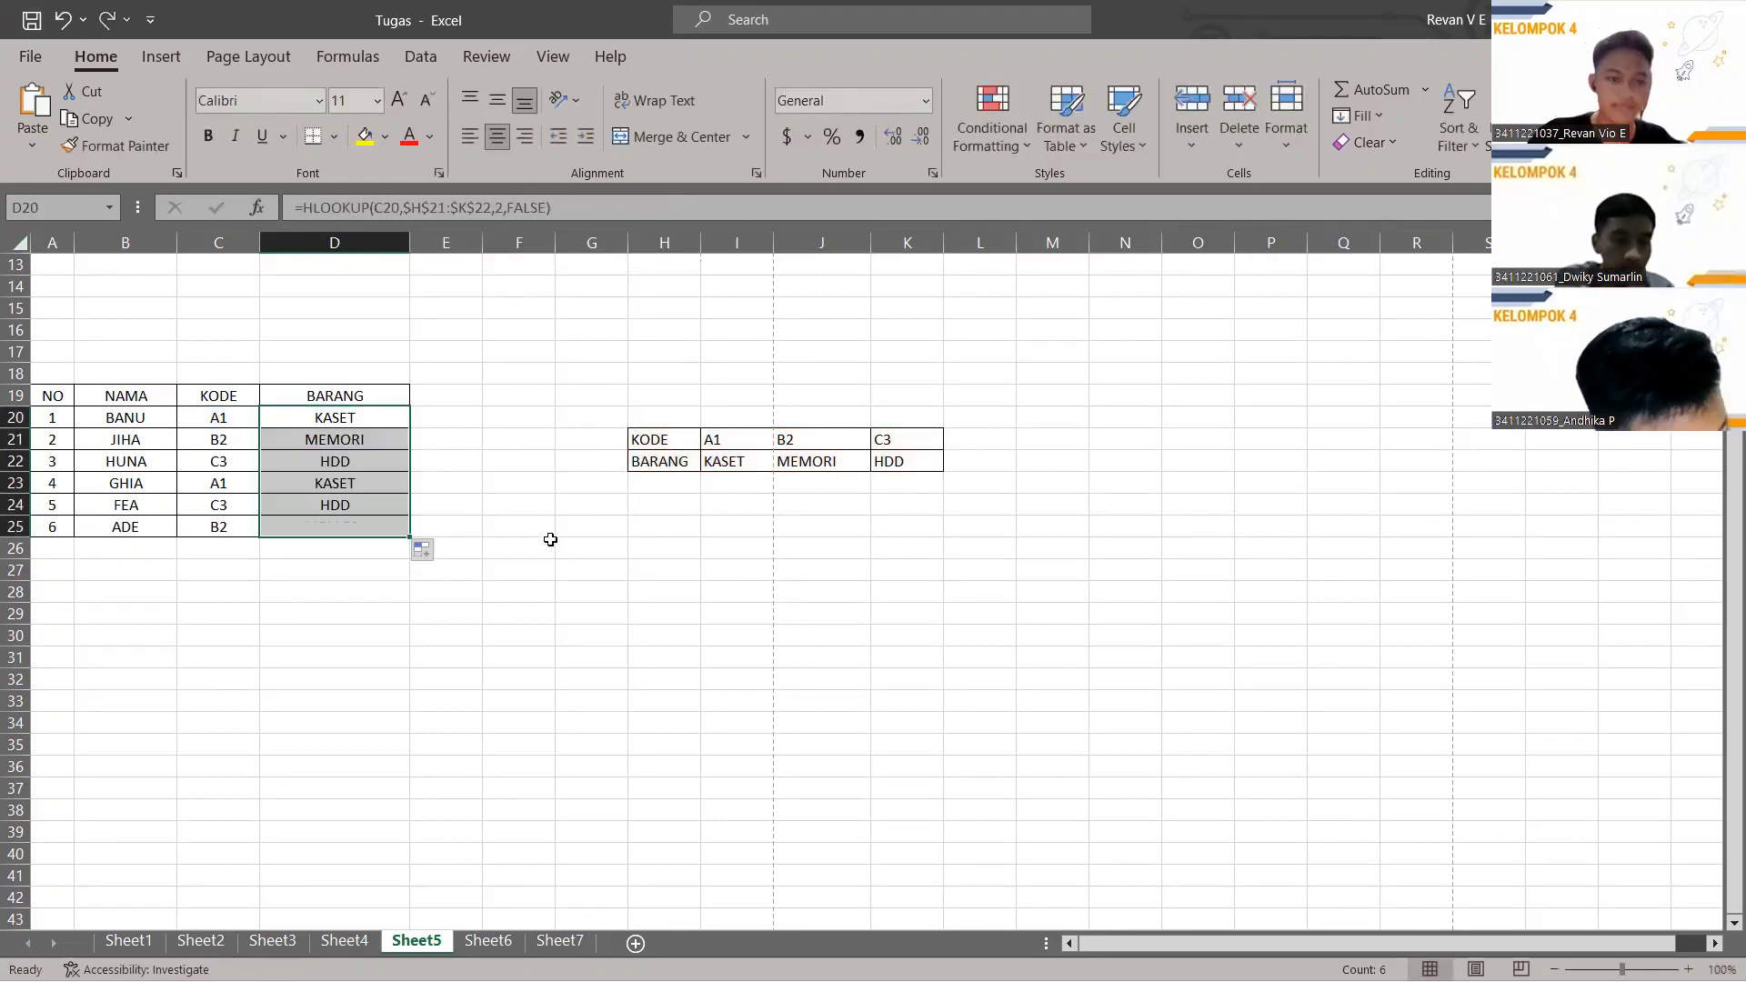
{"action": "left_click", "coordinate": [539, 563]}
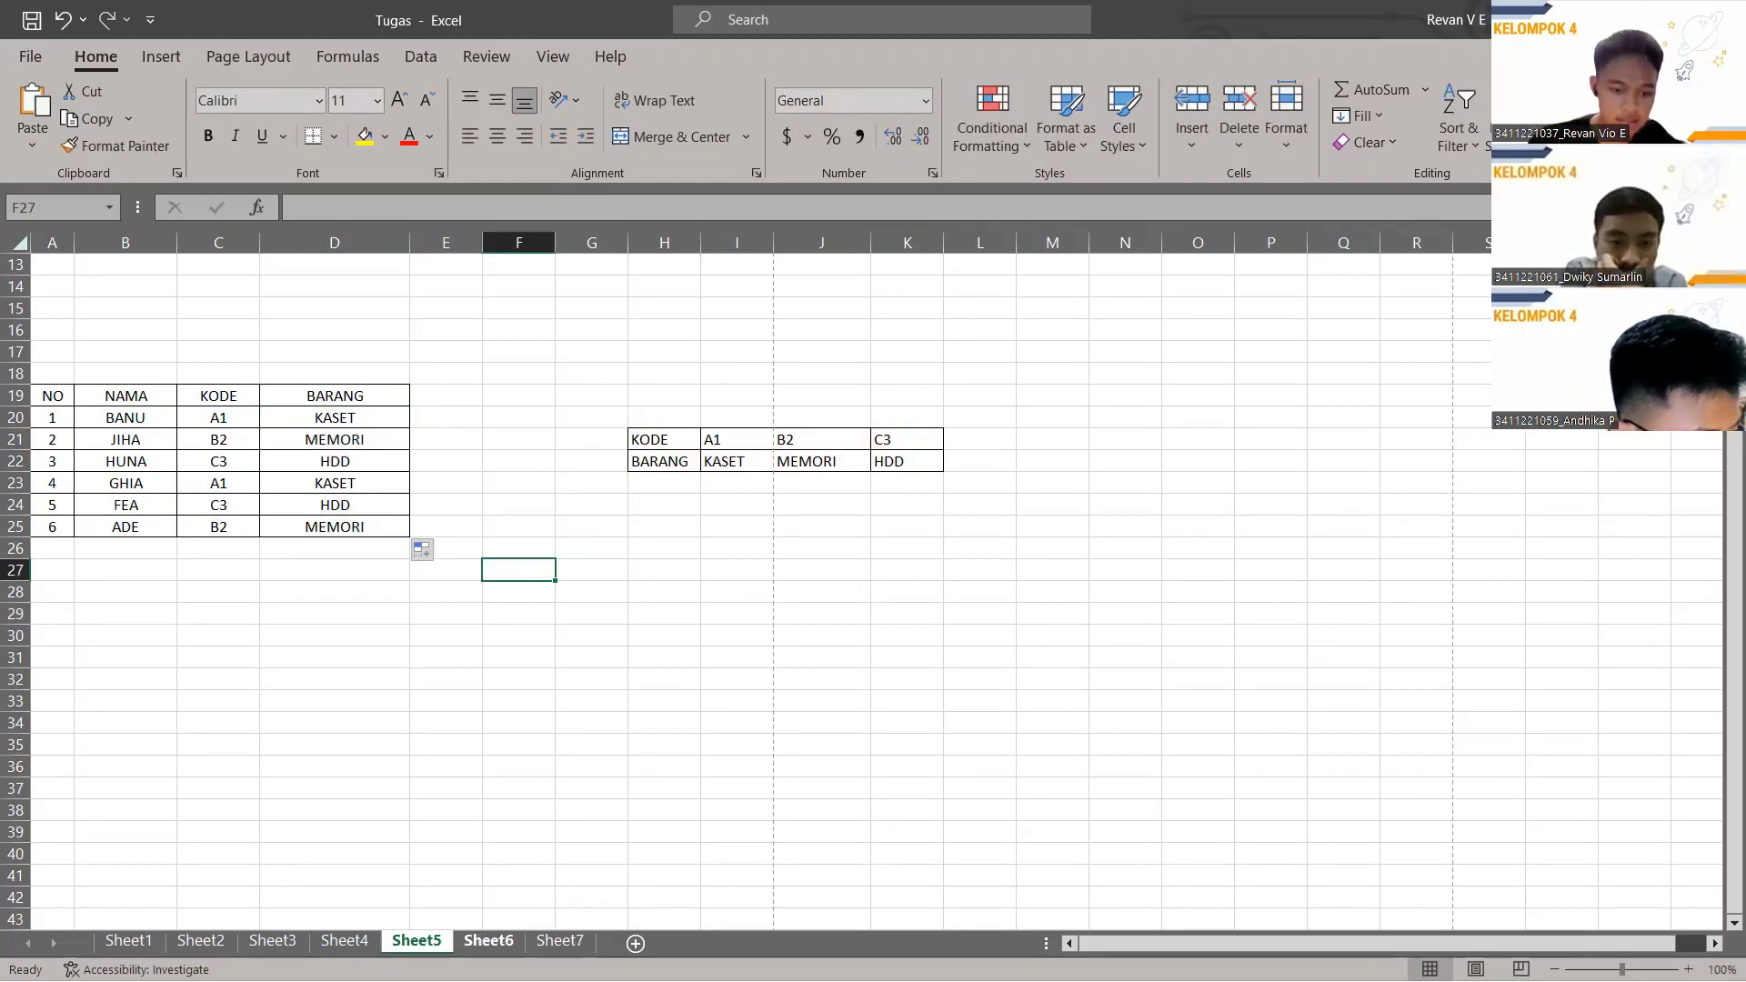
{"action": "left_click", "coordinate": [488, 940]}
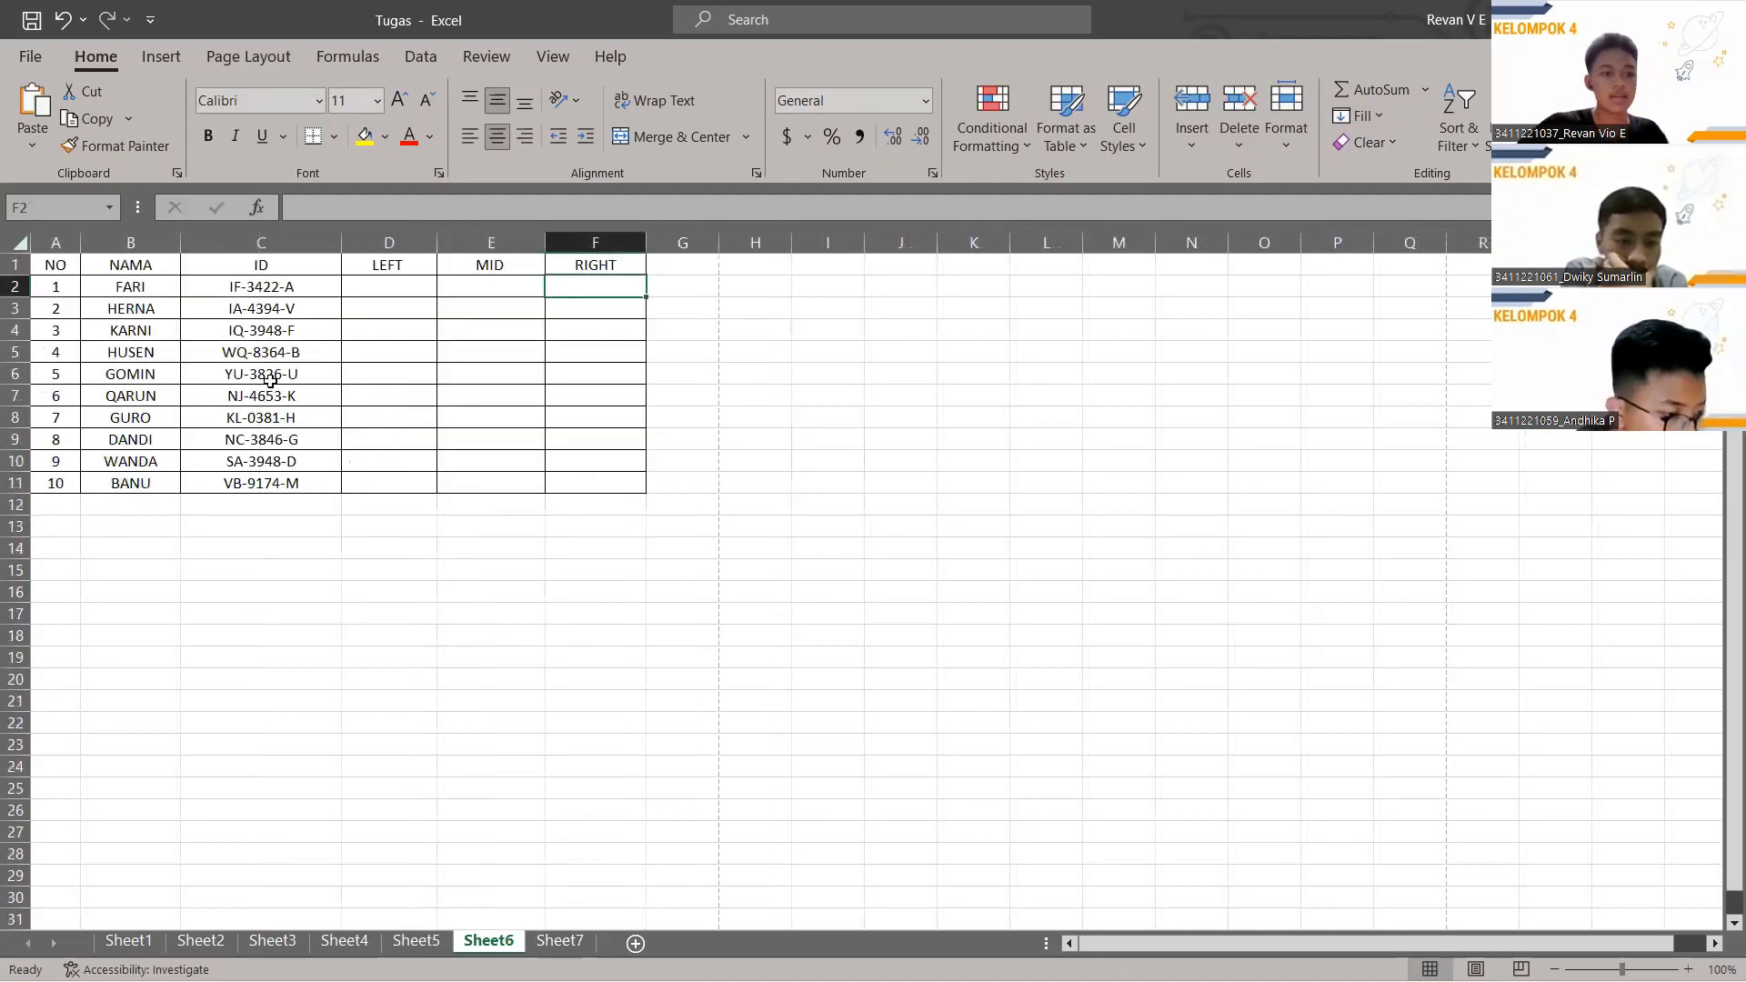
On Sheet6, enter =LEFT(C2,2) in D2 and fill it down to D11.
{"action": "left_click", "coordinate": [381, 294]}
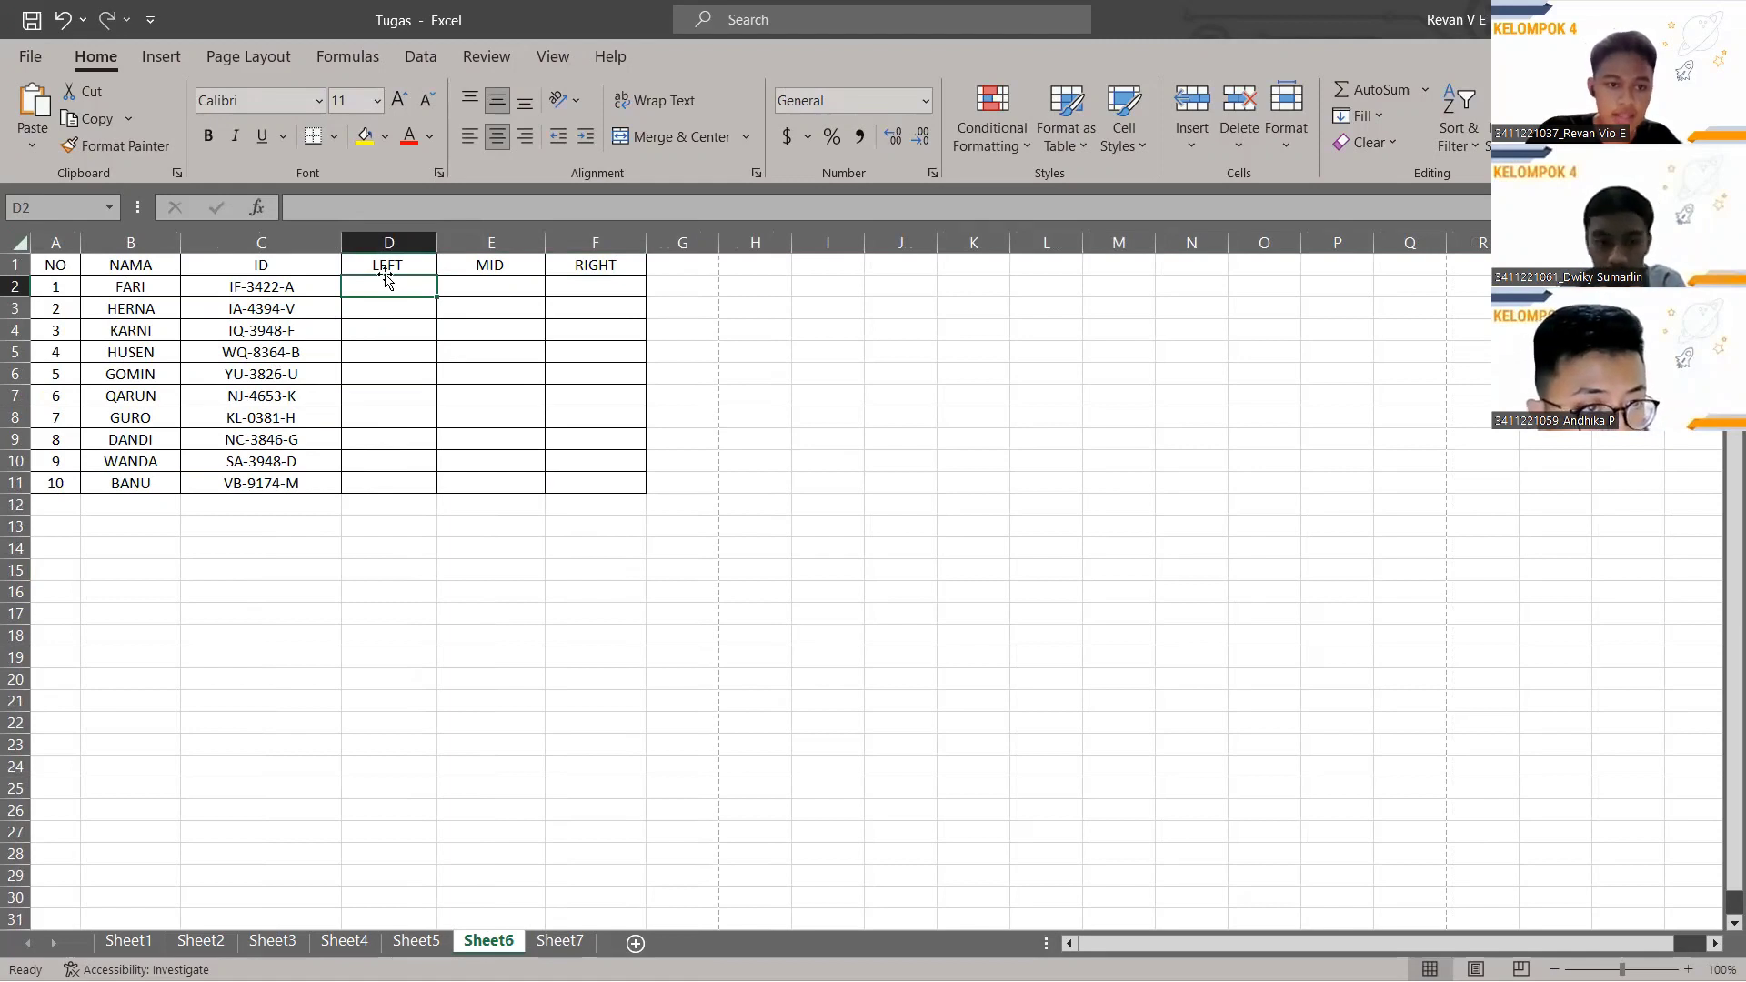
{"action": "left_click", "coordinate": [382, 208]}
{"action": "type", "text": "="}
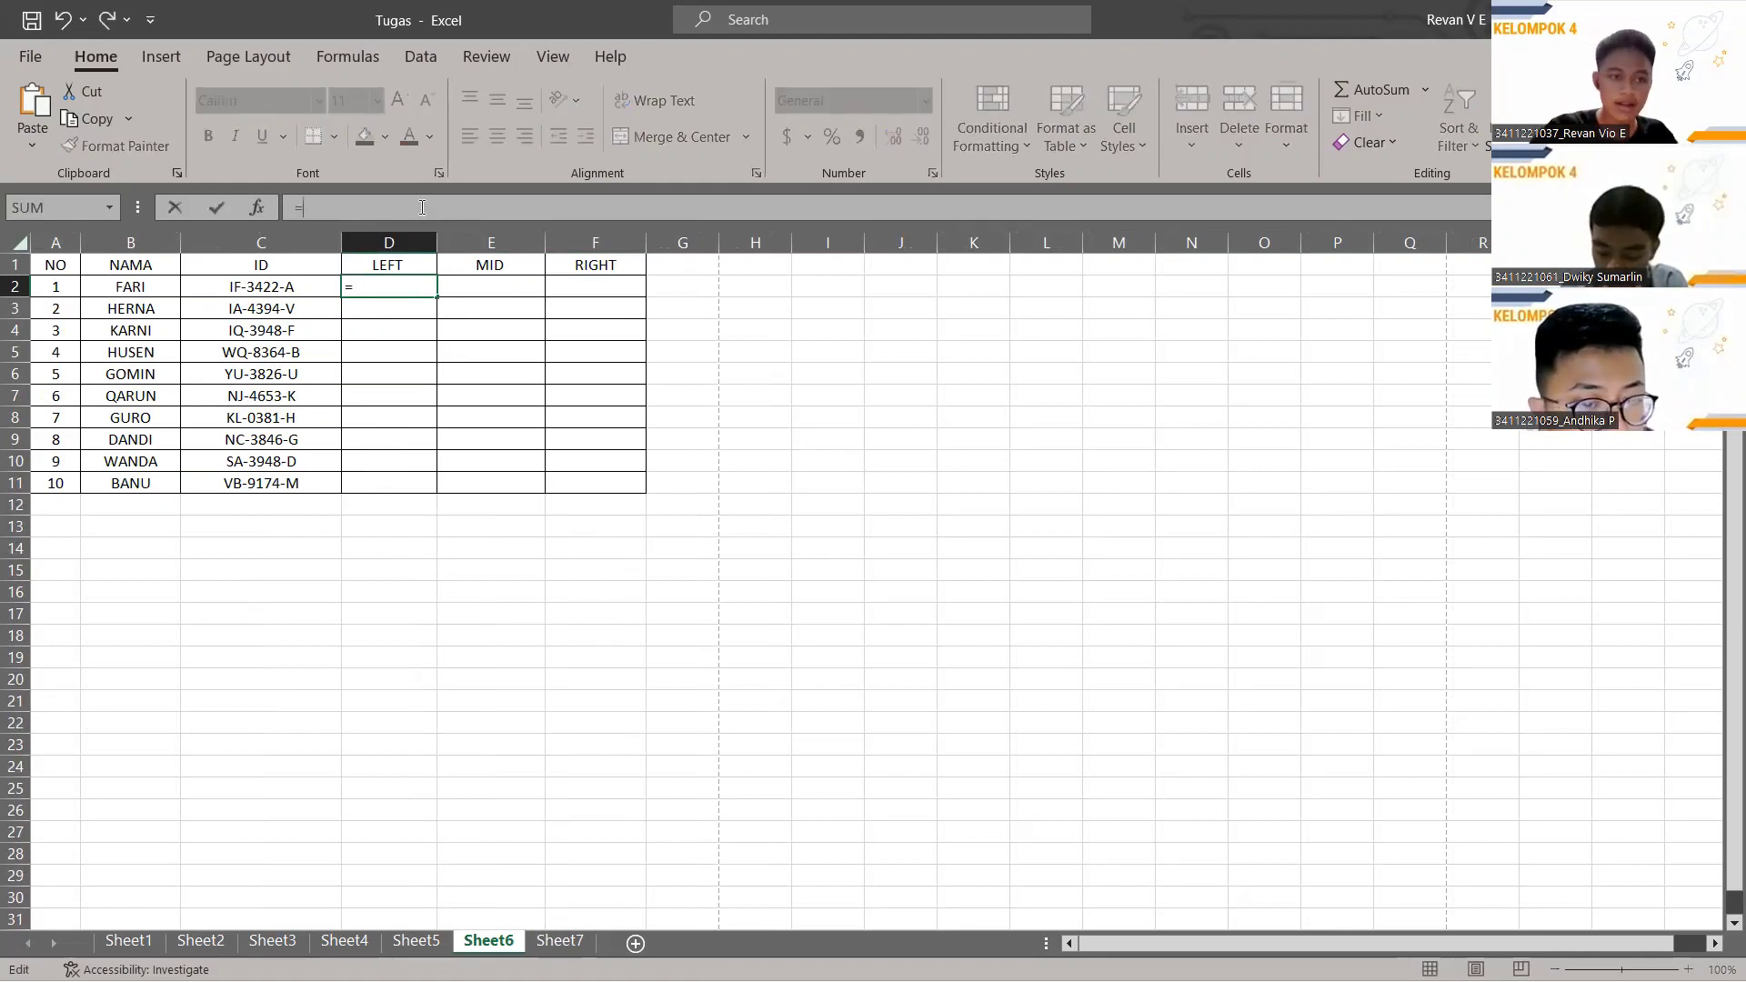
{"action": "type", "text": "LEFT"}
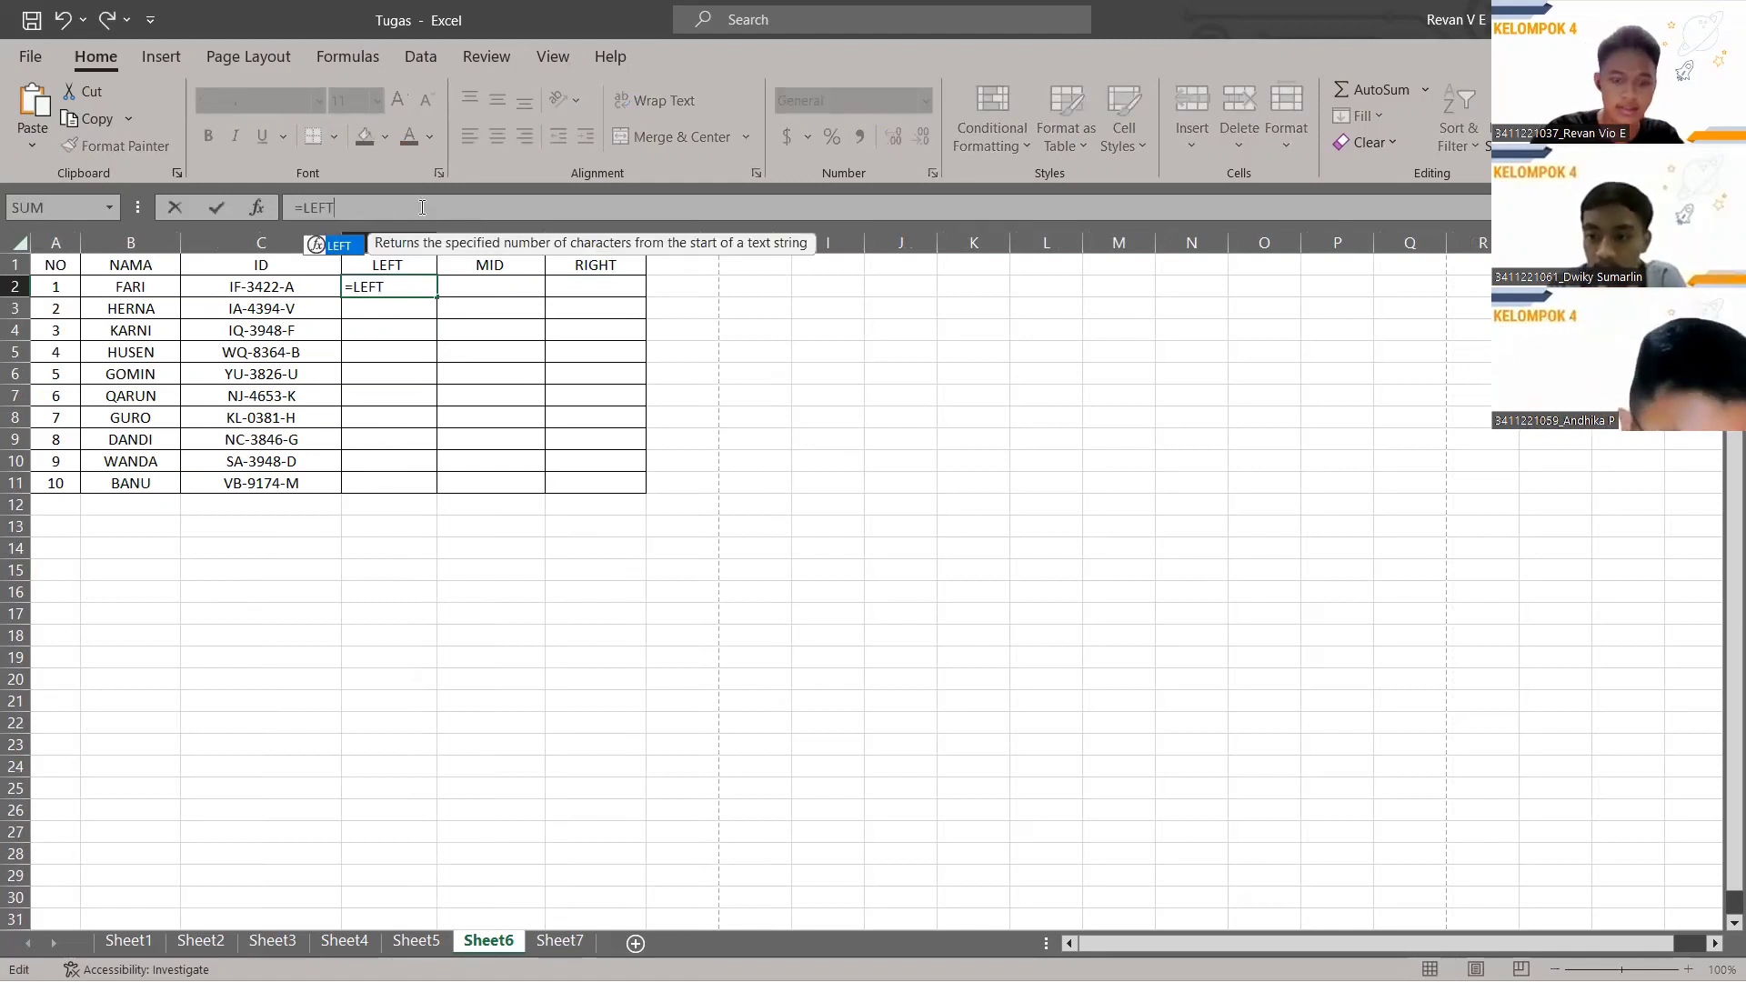
{"action": "type", "text": "("}
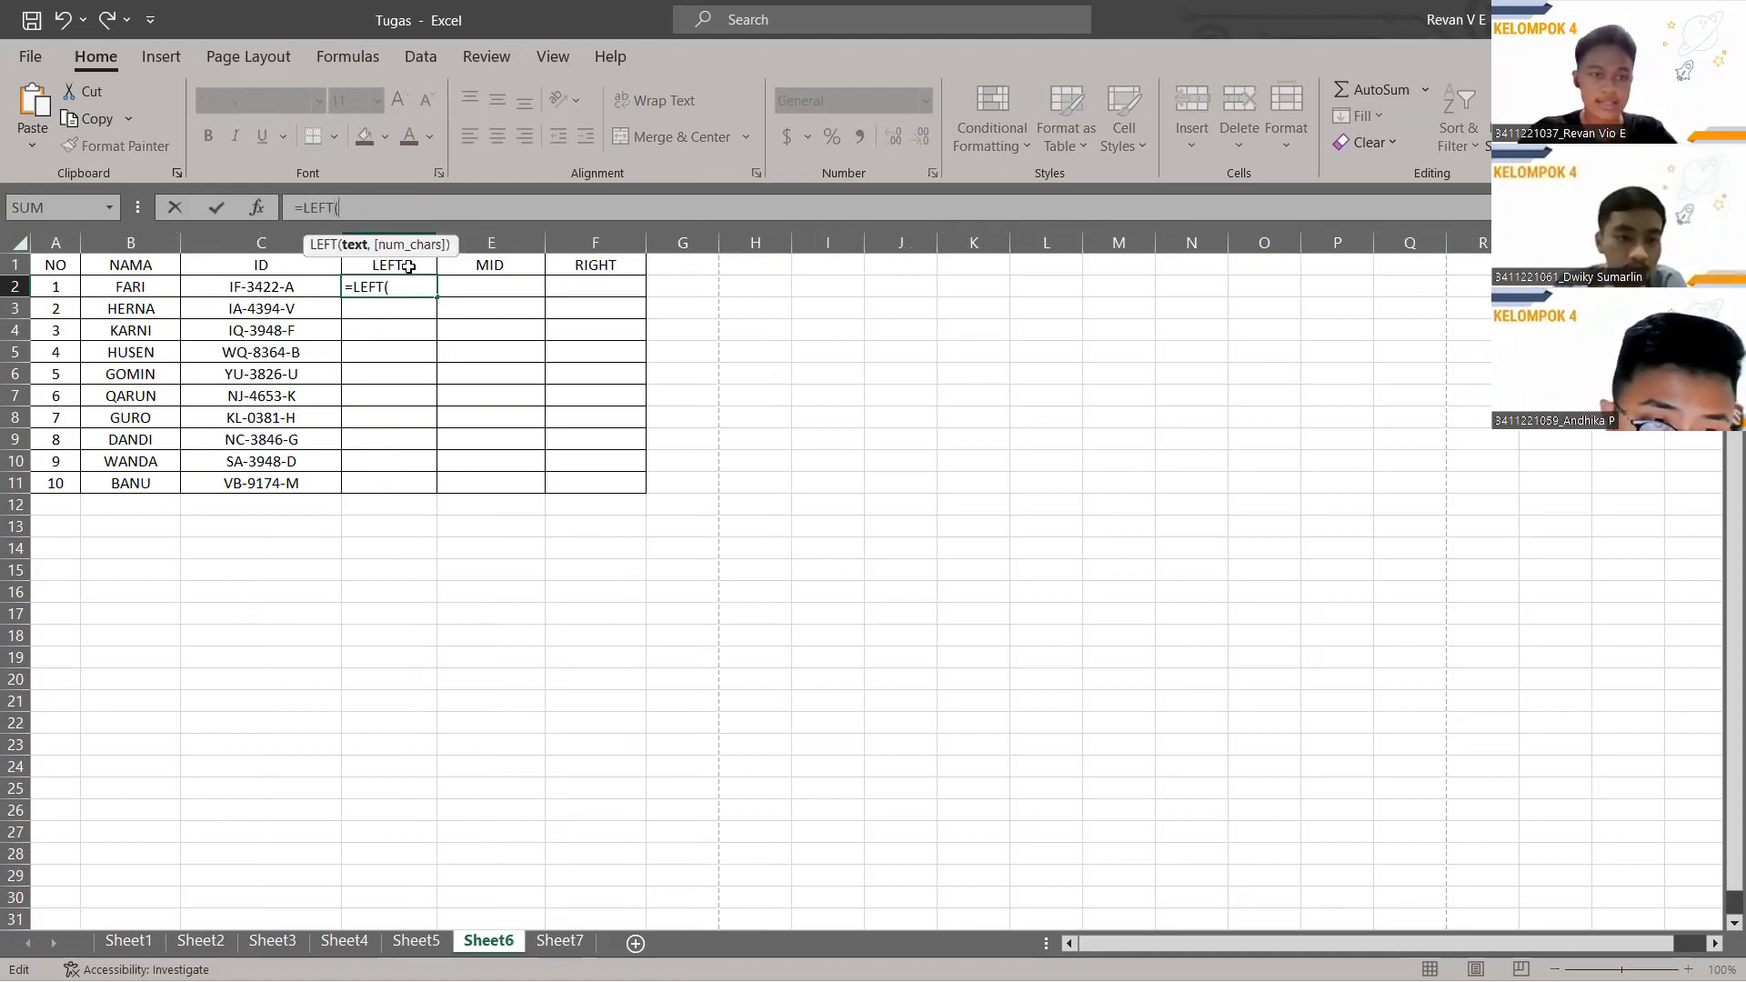
{"action": "left_click", "coordinate": [288, 291]}
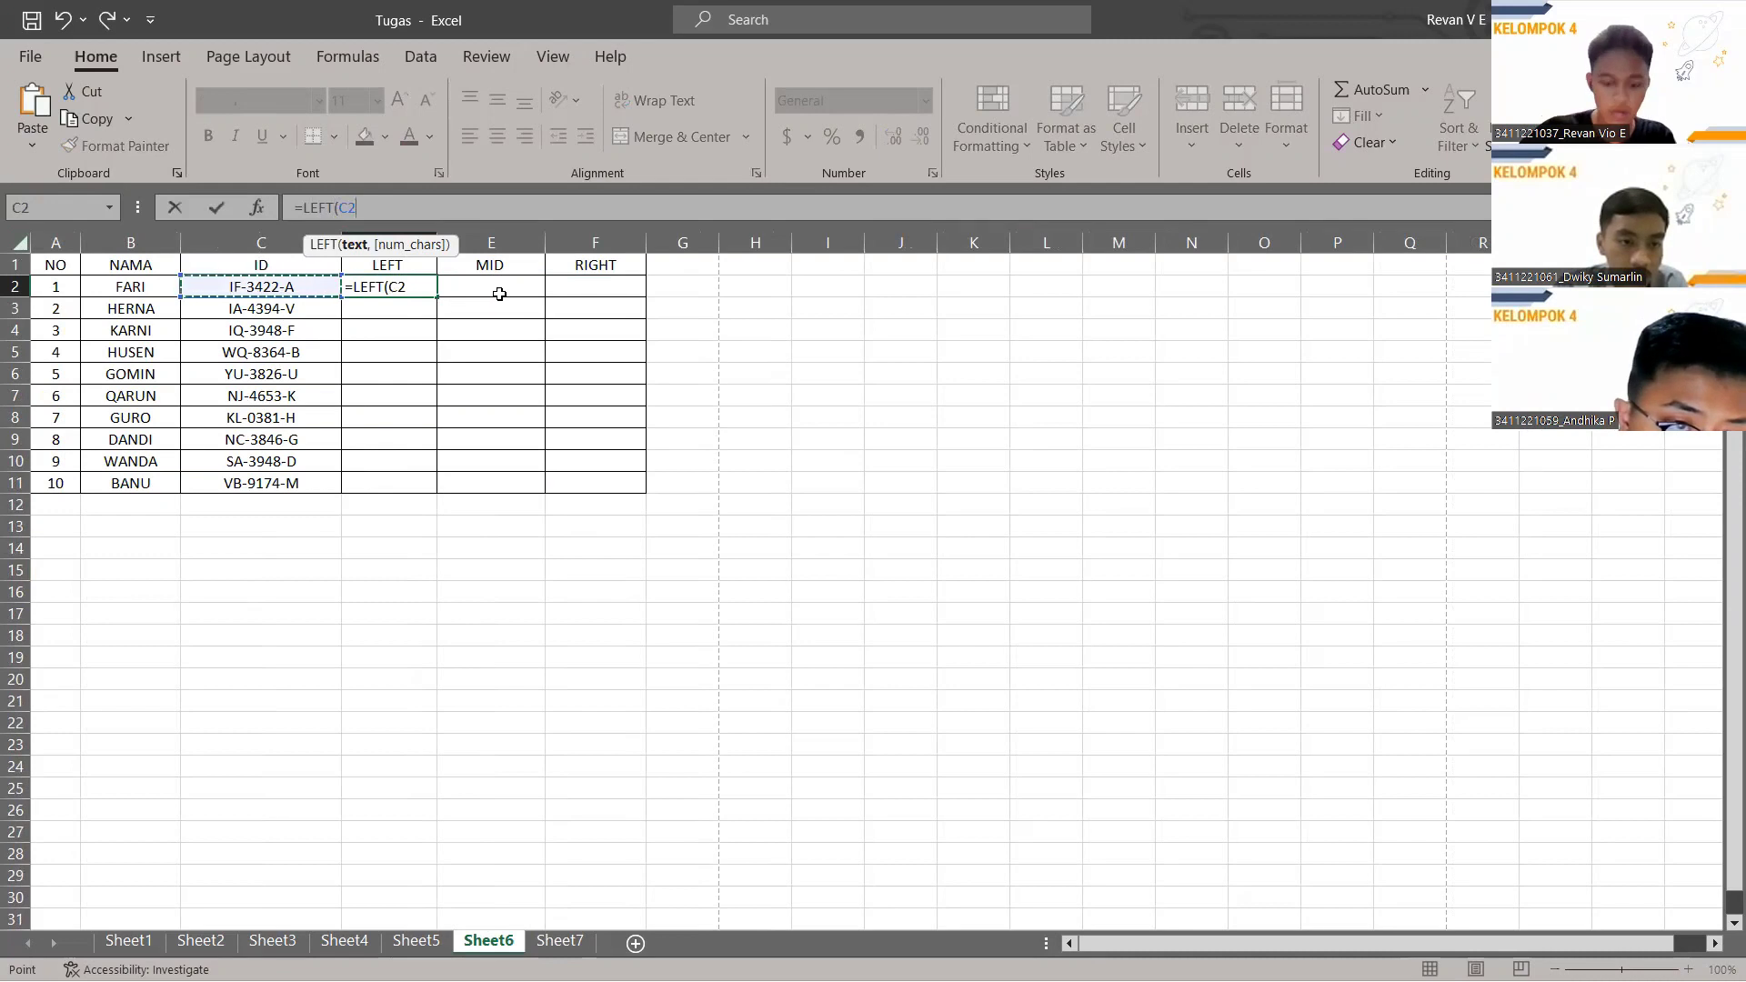
{"action": "type", "text": ",2"}
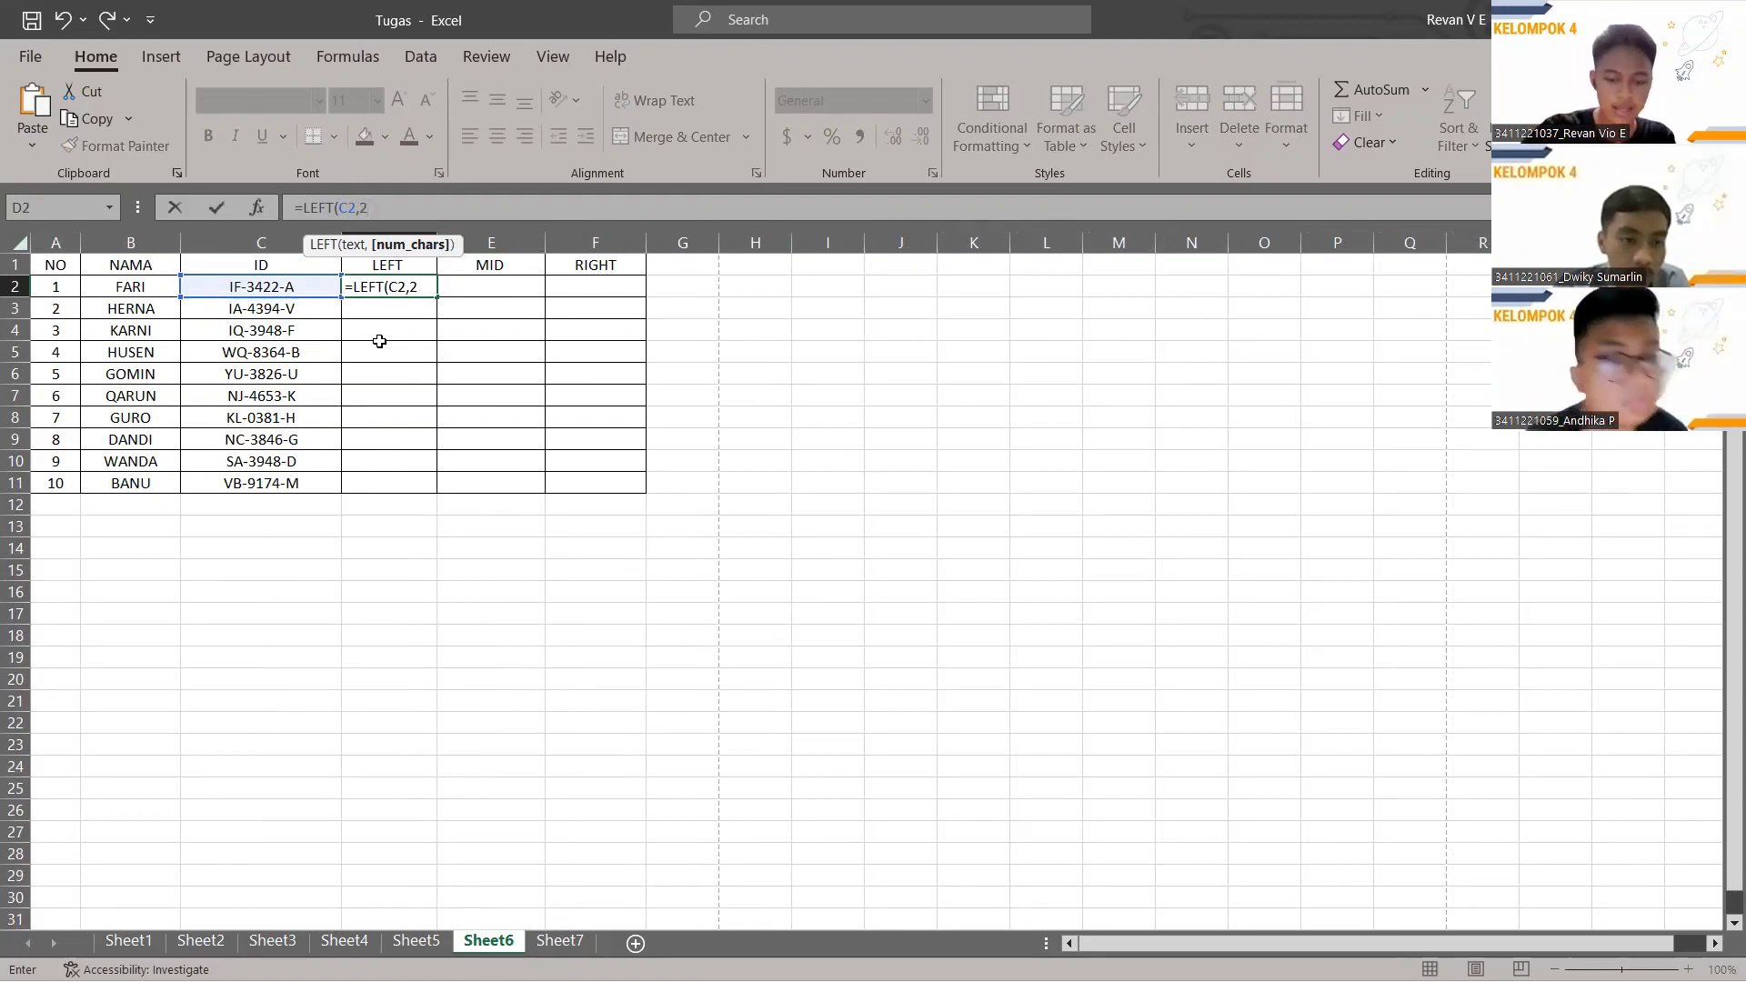
{"action": "key", "text": "Return"}
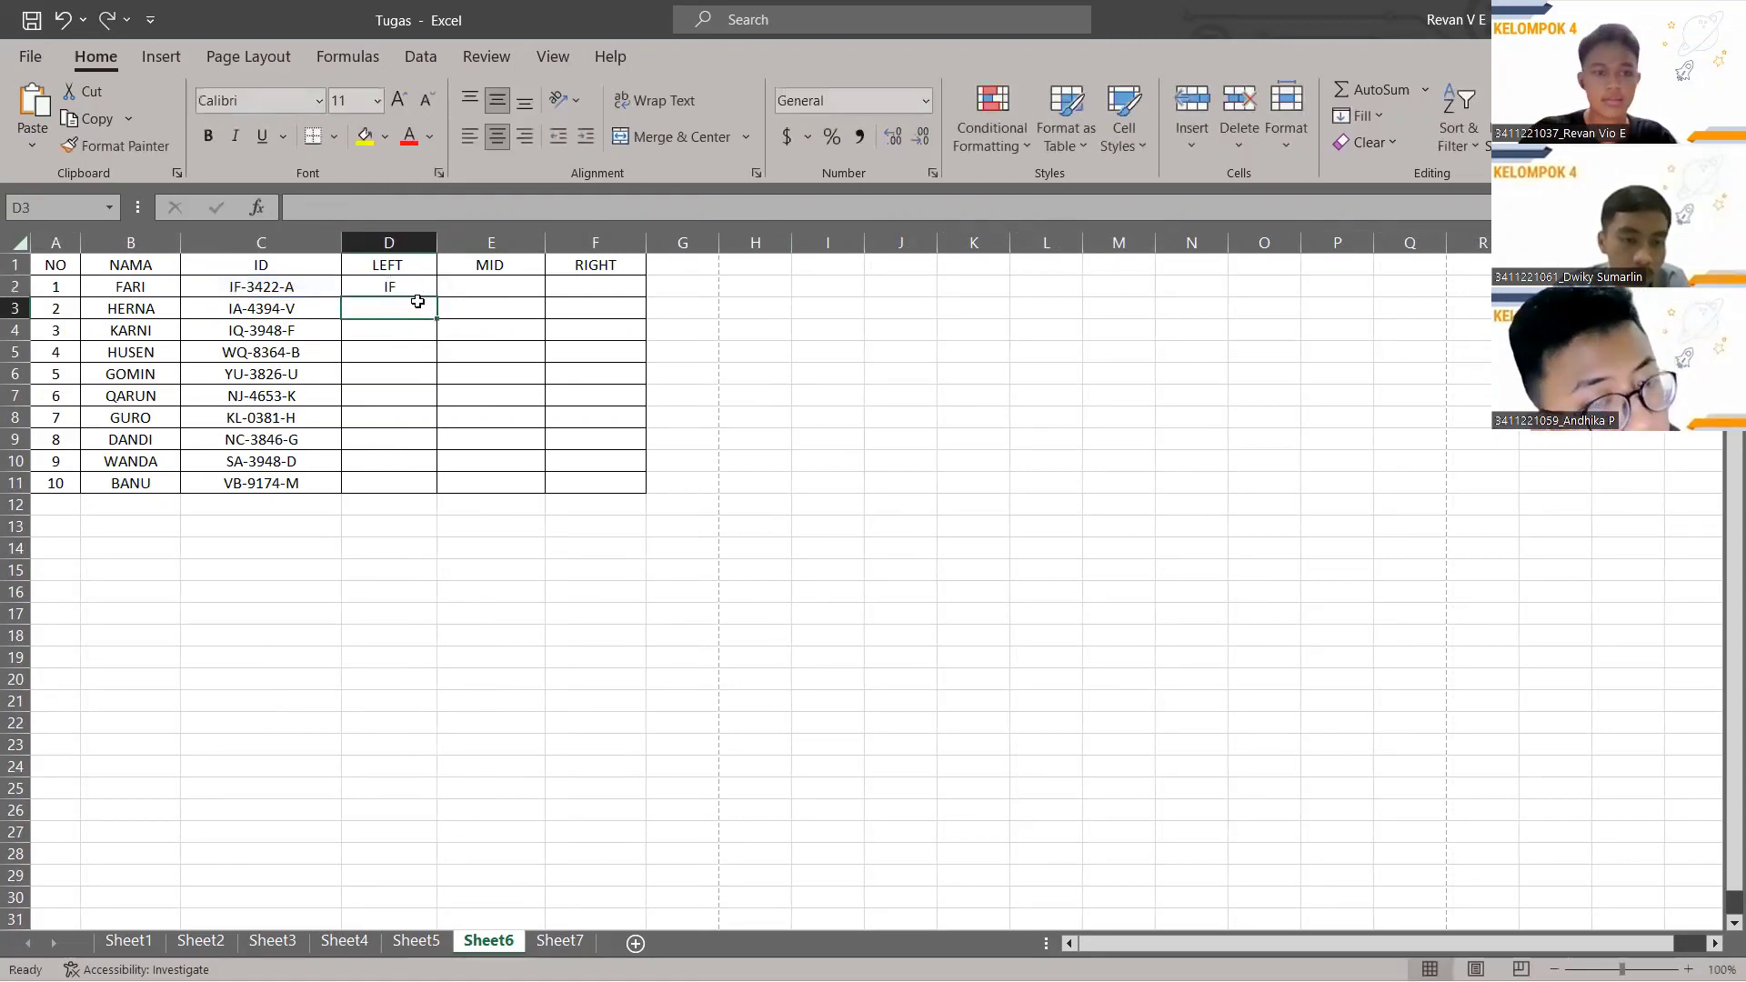
{"action": "left_click", "coordinate": [409, 283]}
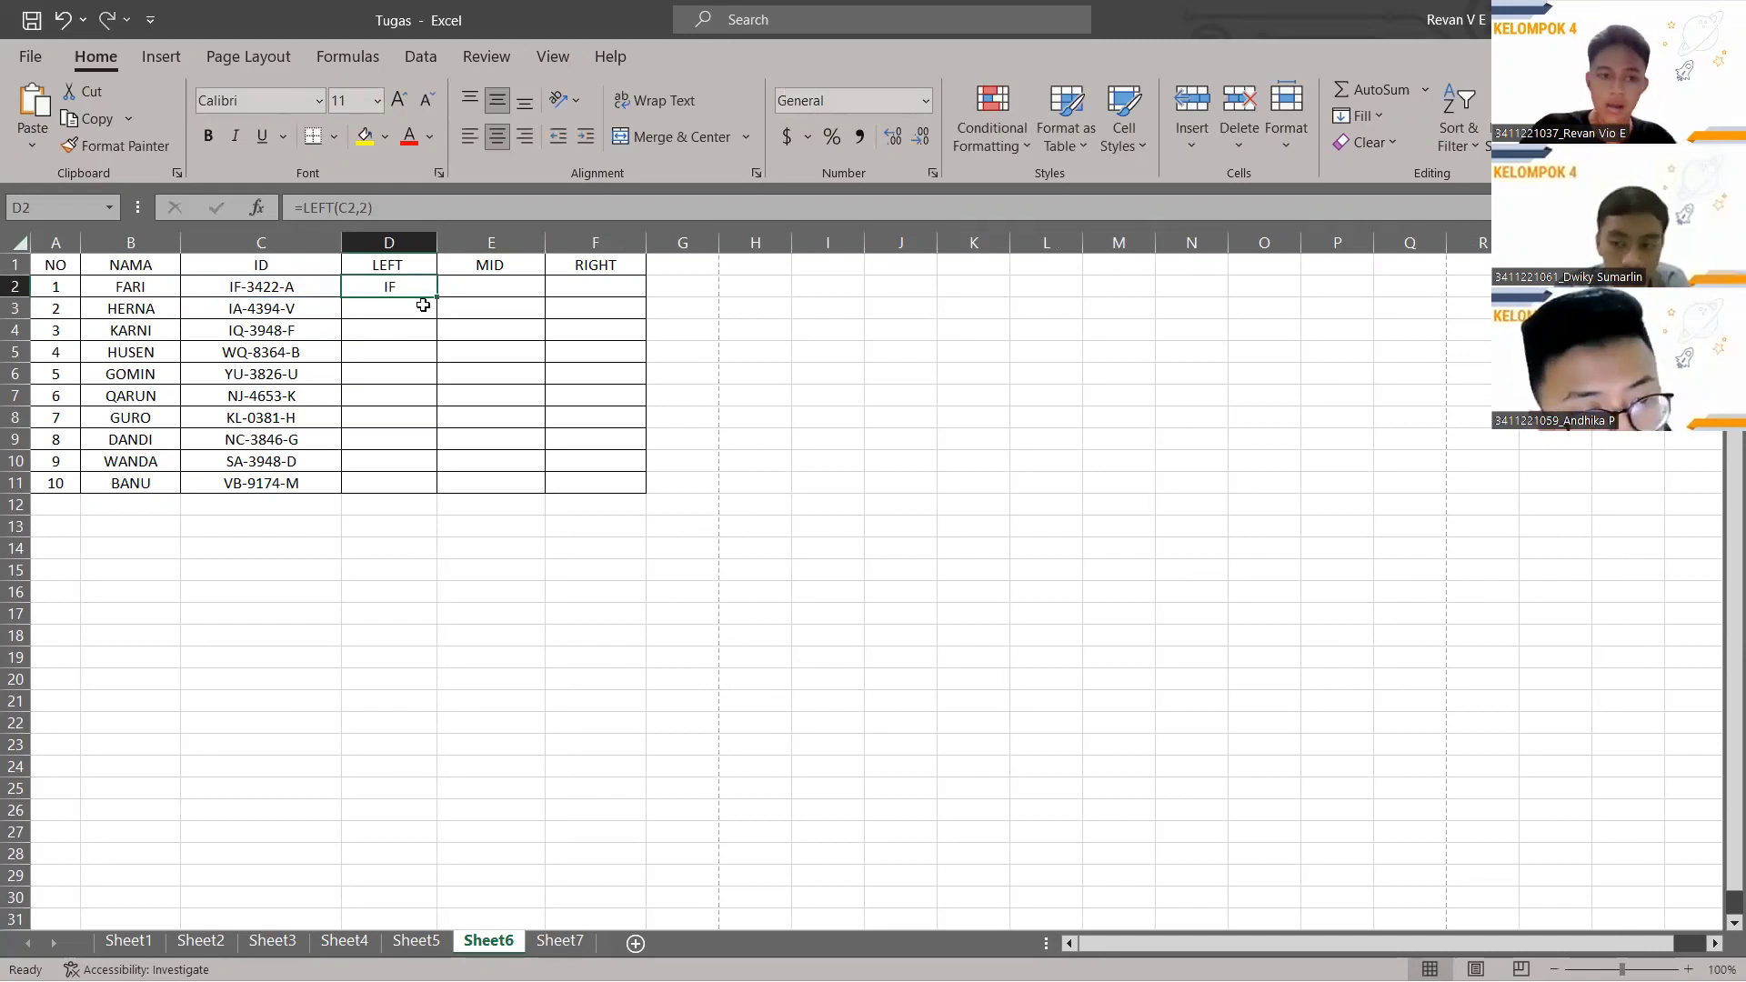
{"action": "left_click_drag", "start_coordinate": [438, 300], "coordinate": [442, 493]}
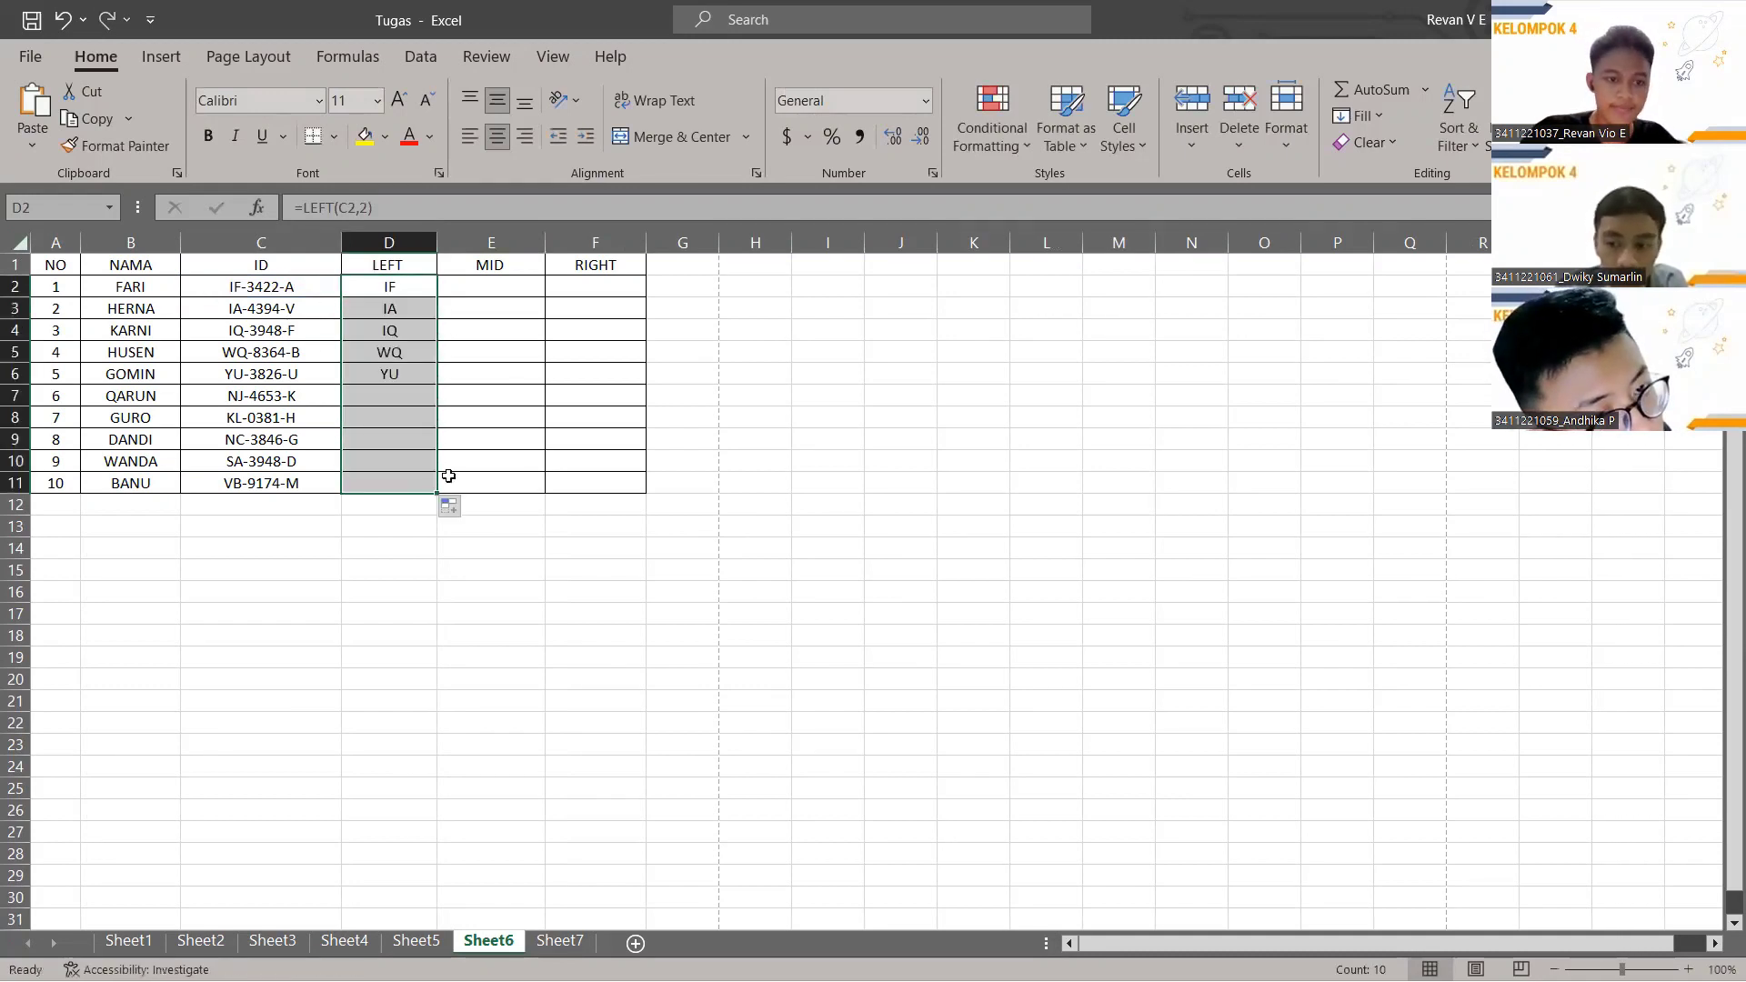
{"action": "left_click", "coordinate": [493, 286]}
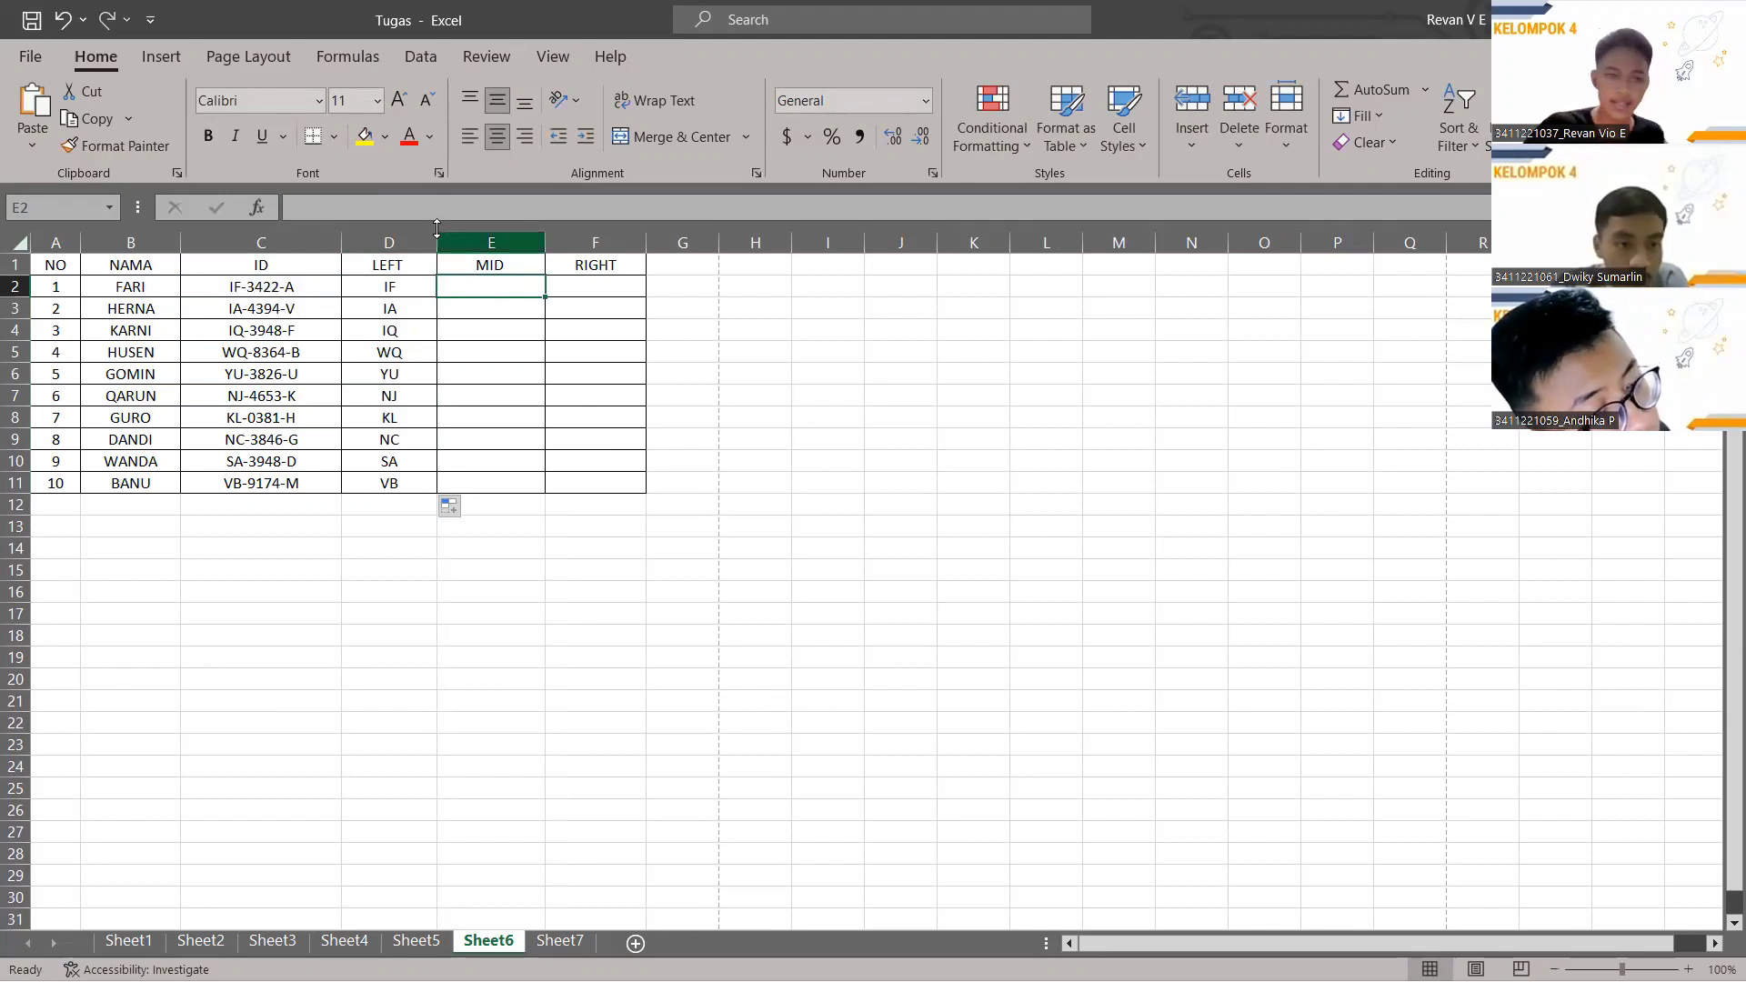
Enter =MID(C2,4,4) in E2 and fill it down to E11, showing 3422 through 9174.
{"action": "type", "text": "="}
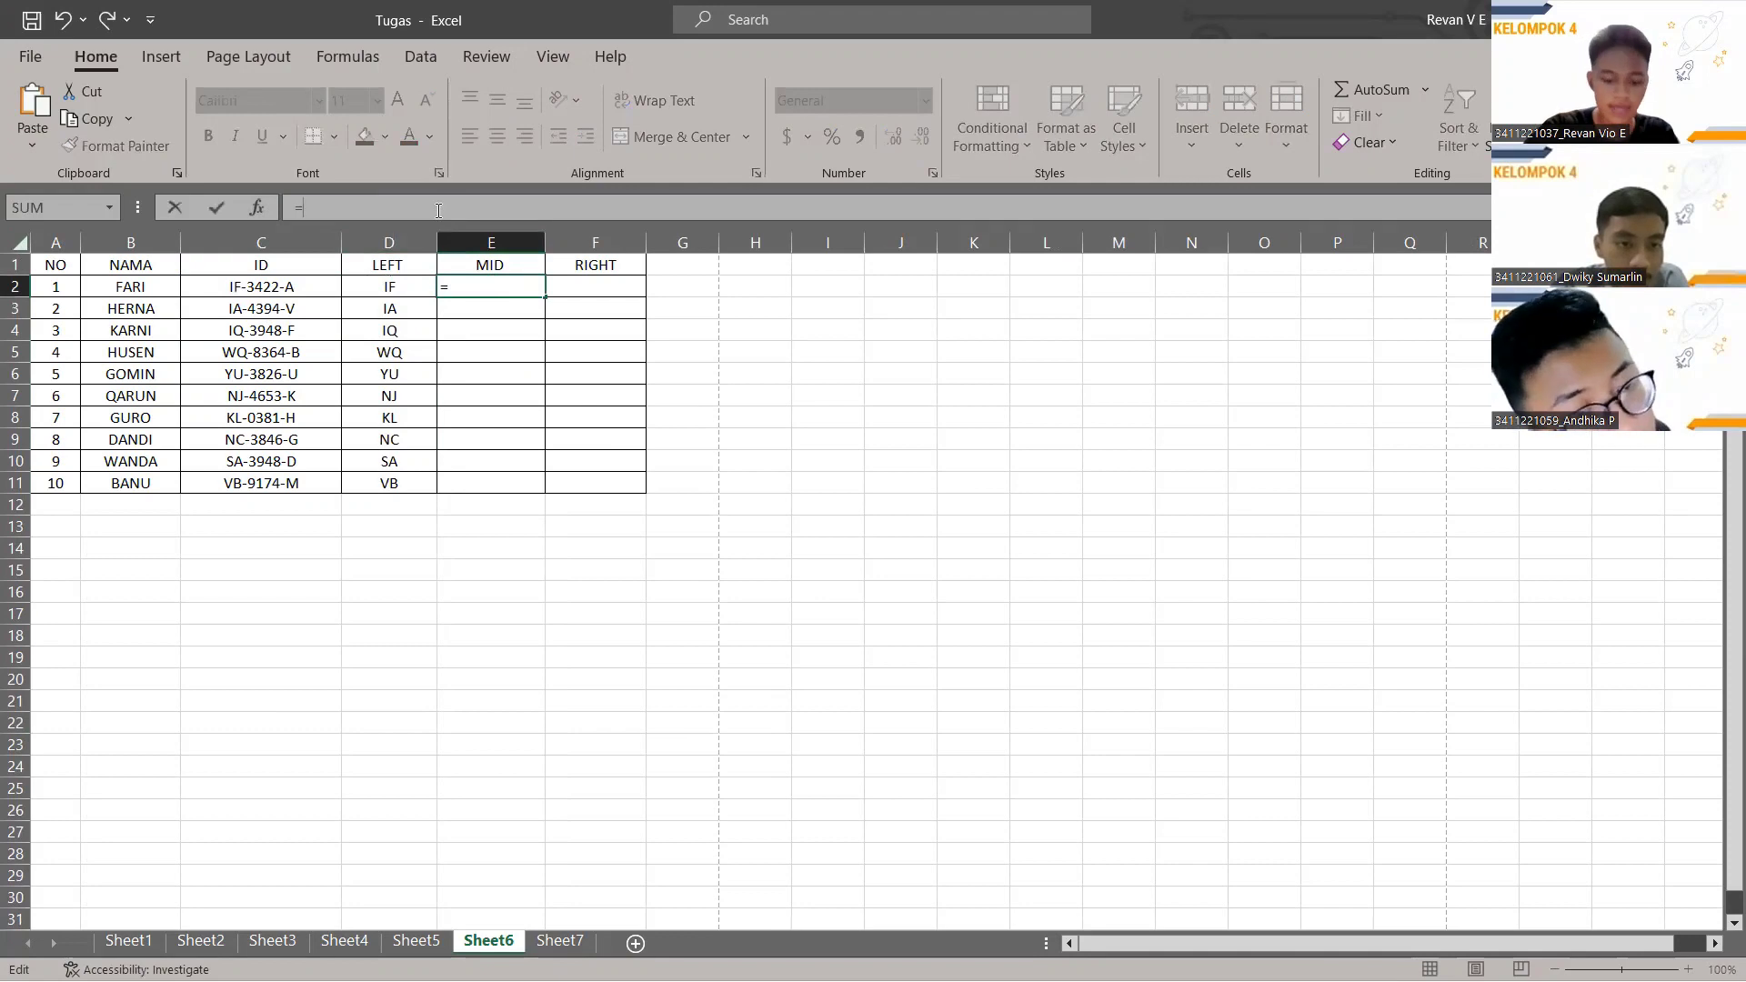
{"action": "type", "text": "MID("}
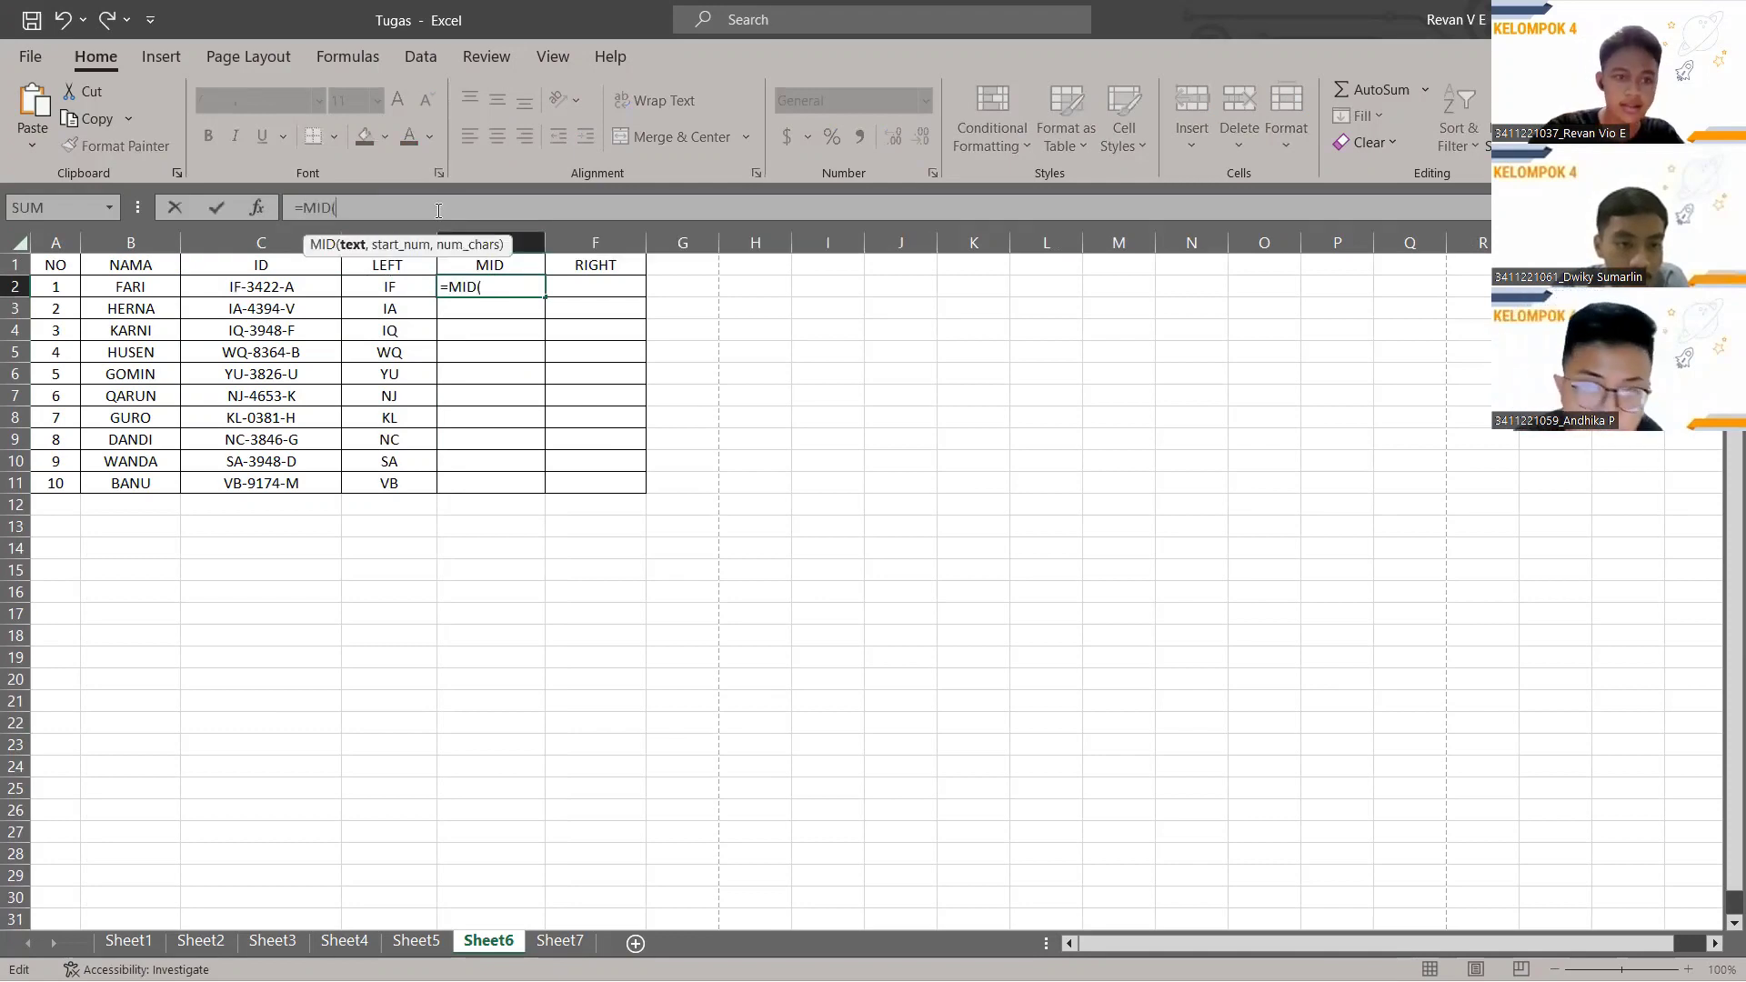
{"action": "left_click", "coordinate": [288, 289]}
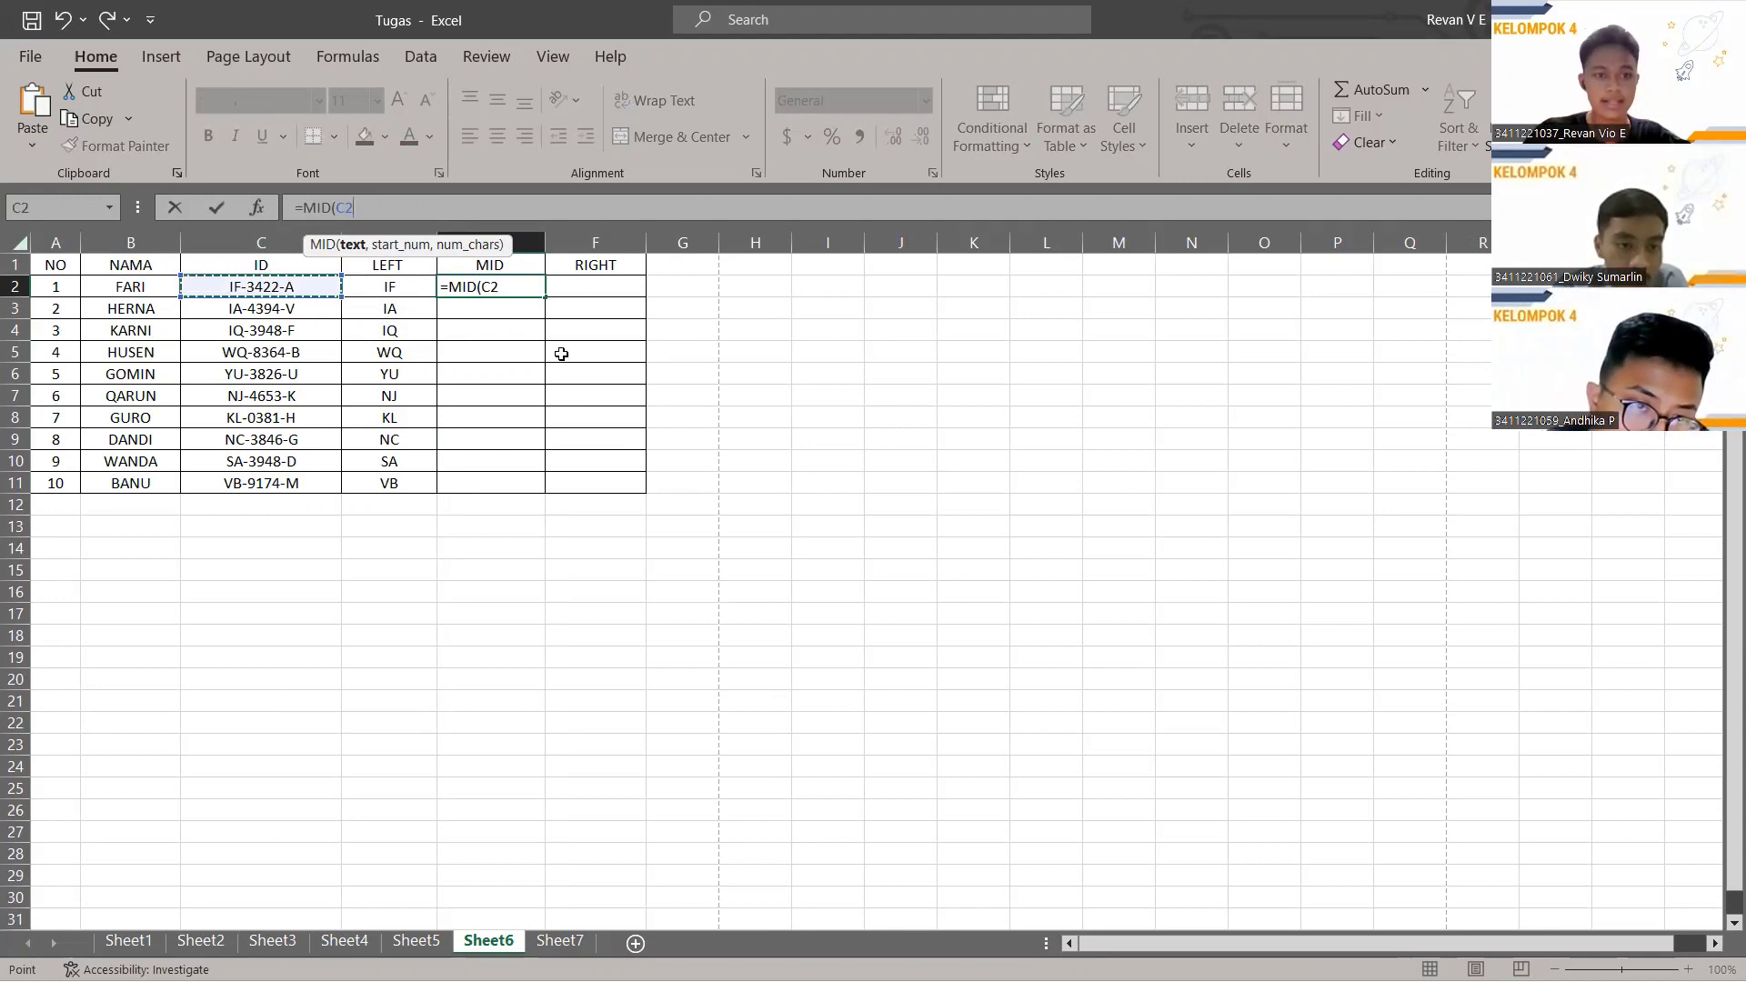
{"action": "type", "text": ","}
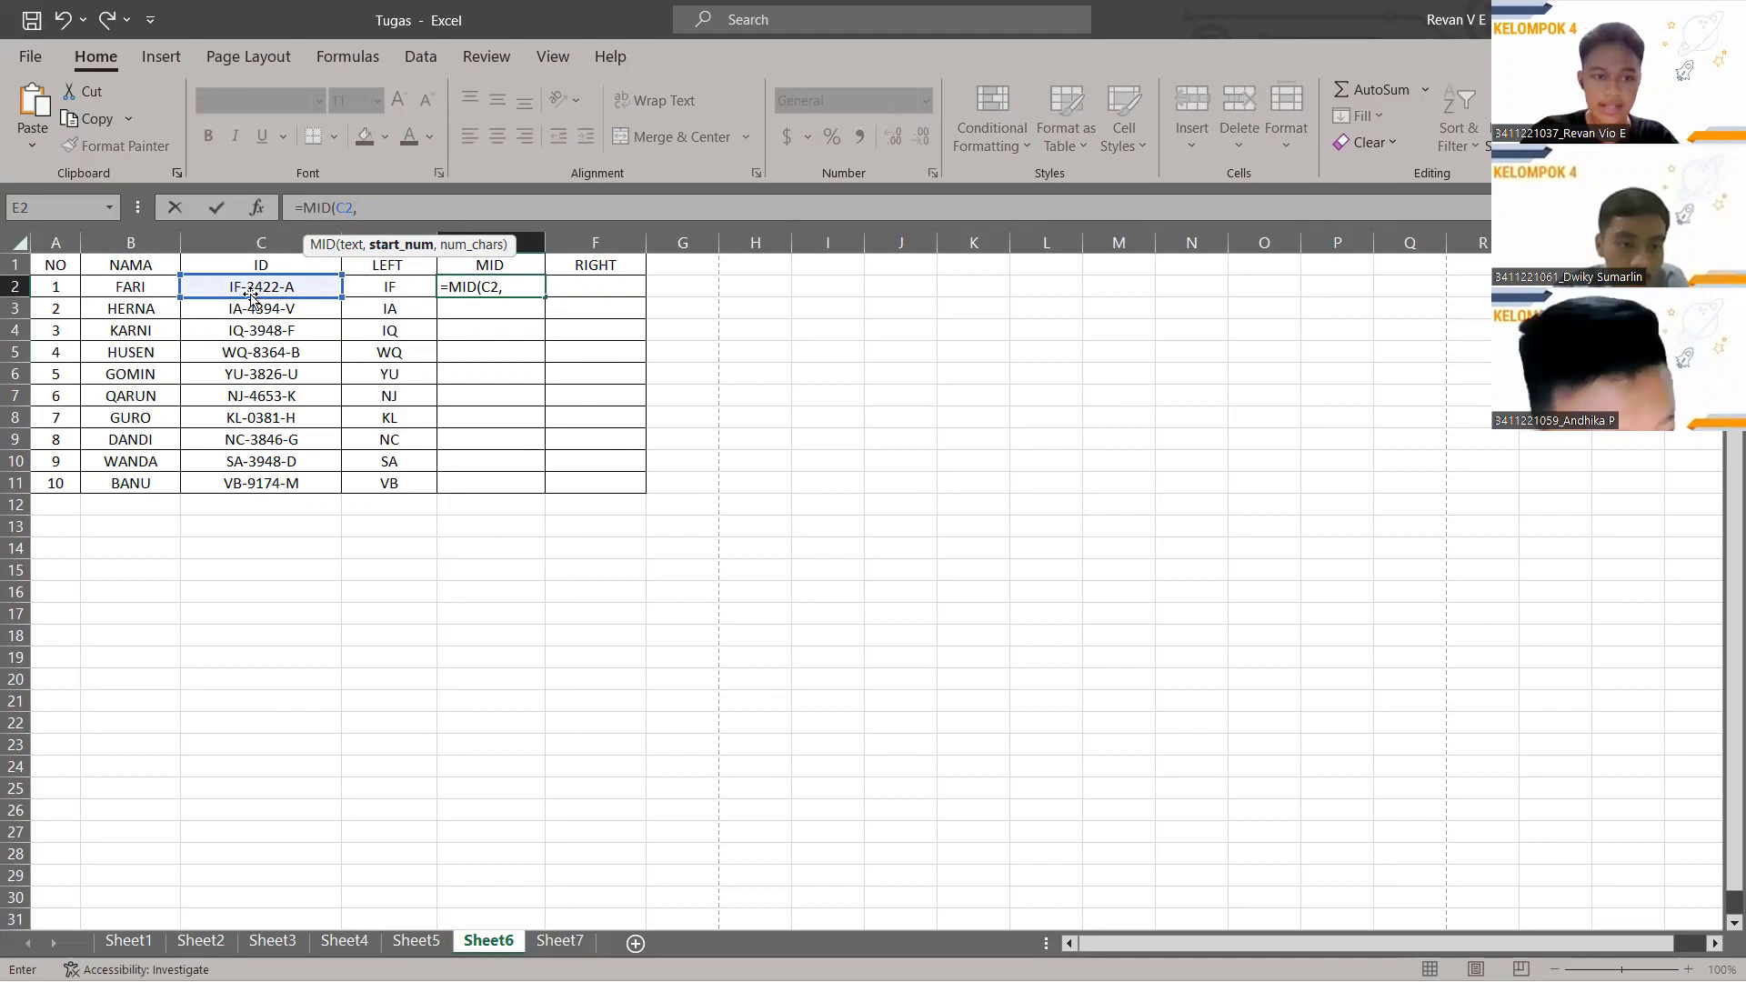
{"action": "type", "text": "4"}
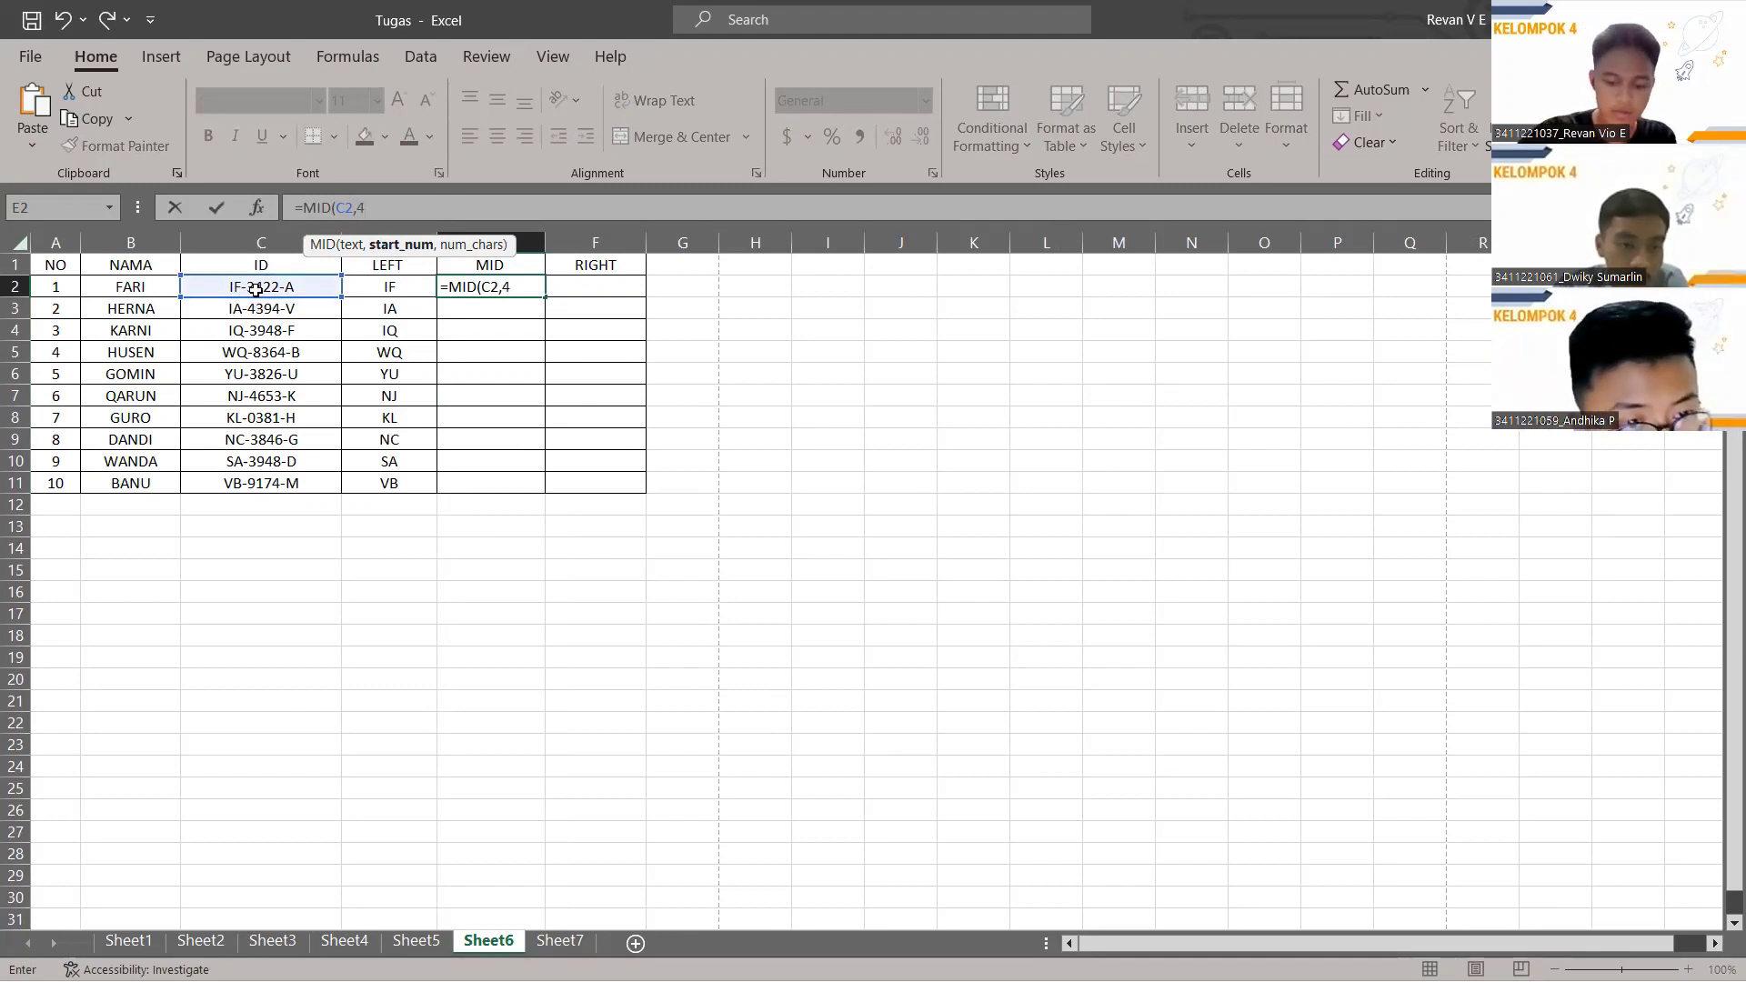
{"action": "type", "text": ",4"}
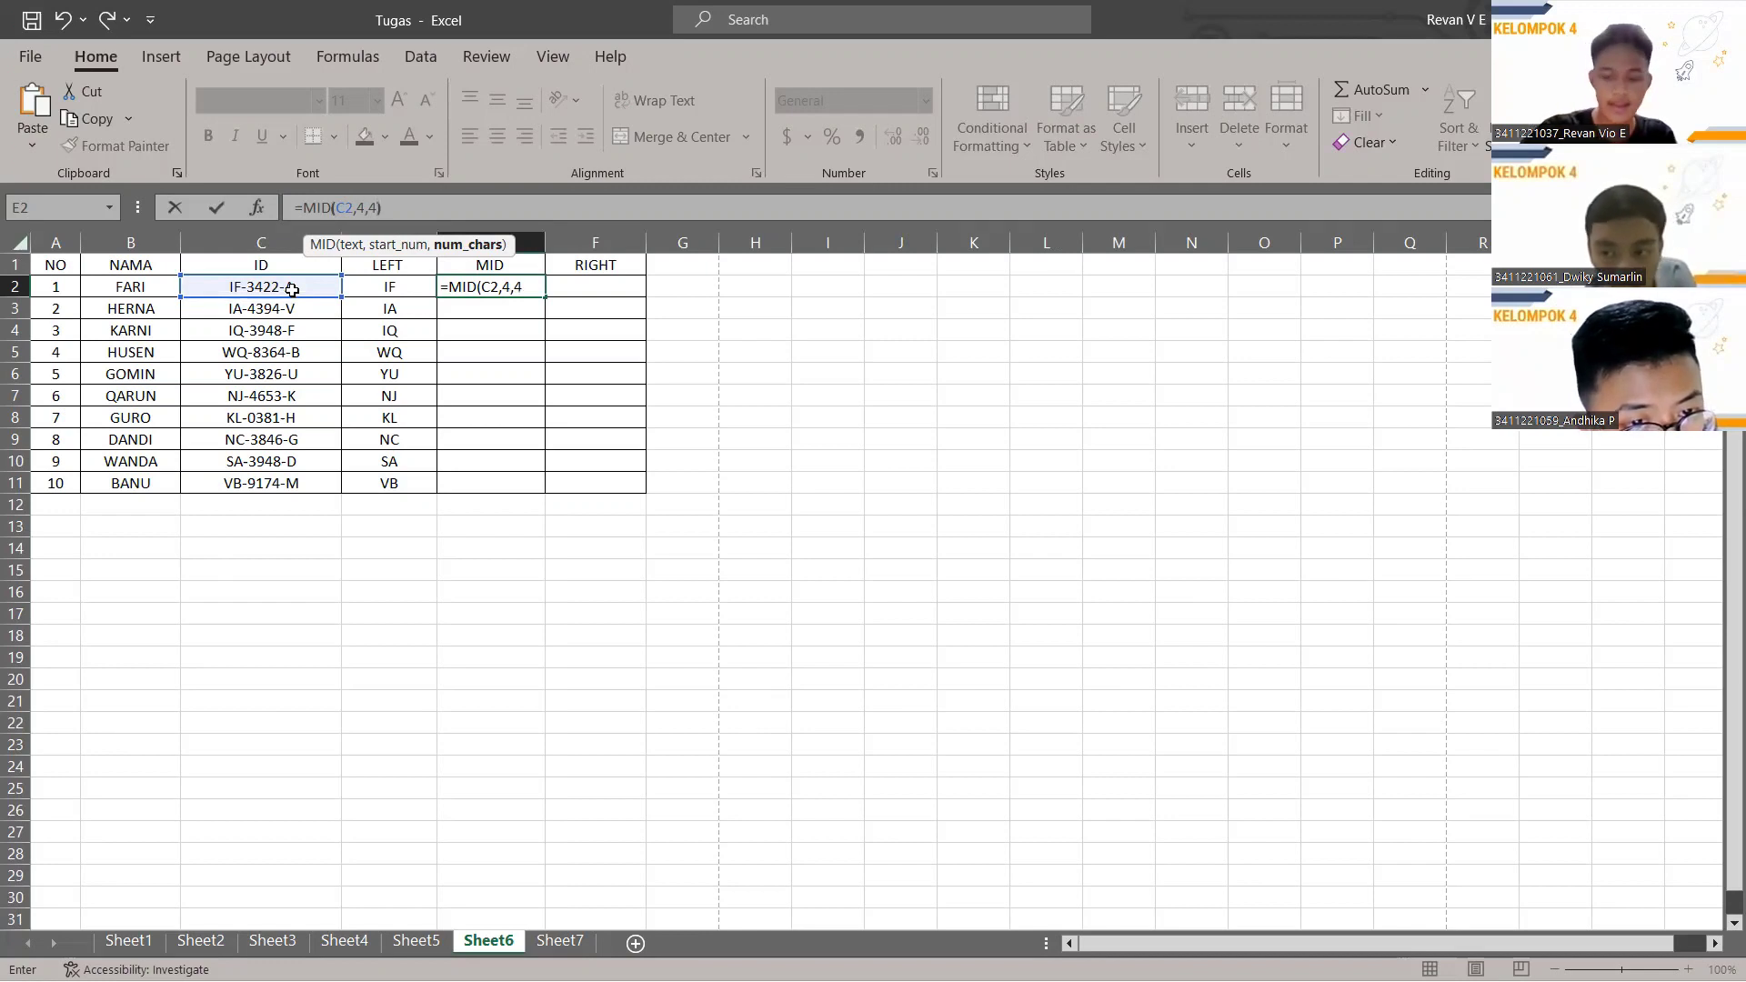
{"action": "key", "text": "Return"}
{"action": "left_click", "coordinate": [517, 289]}
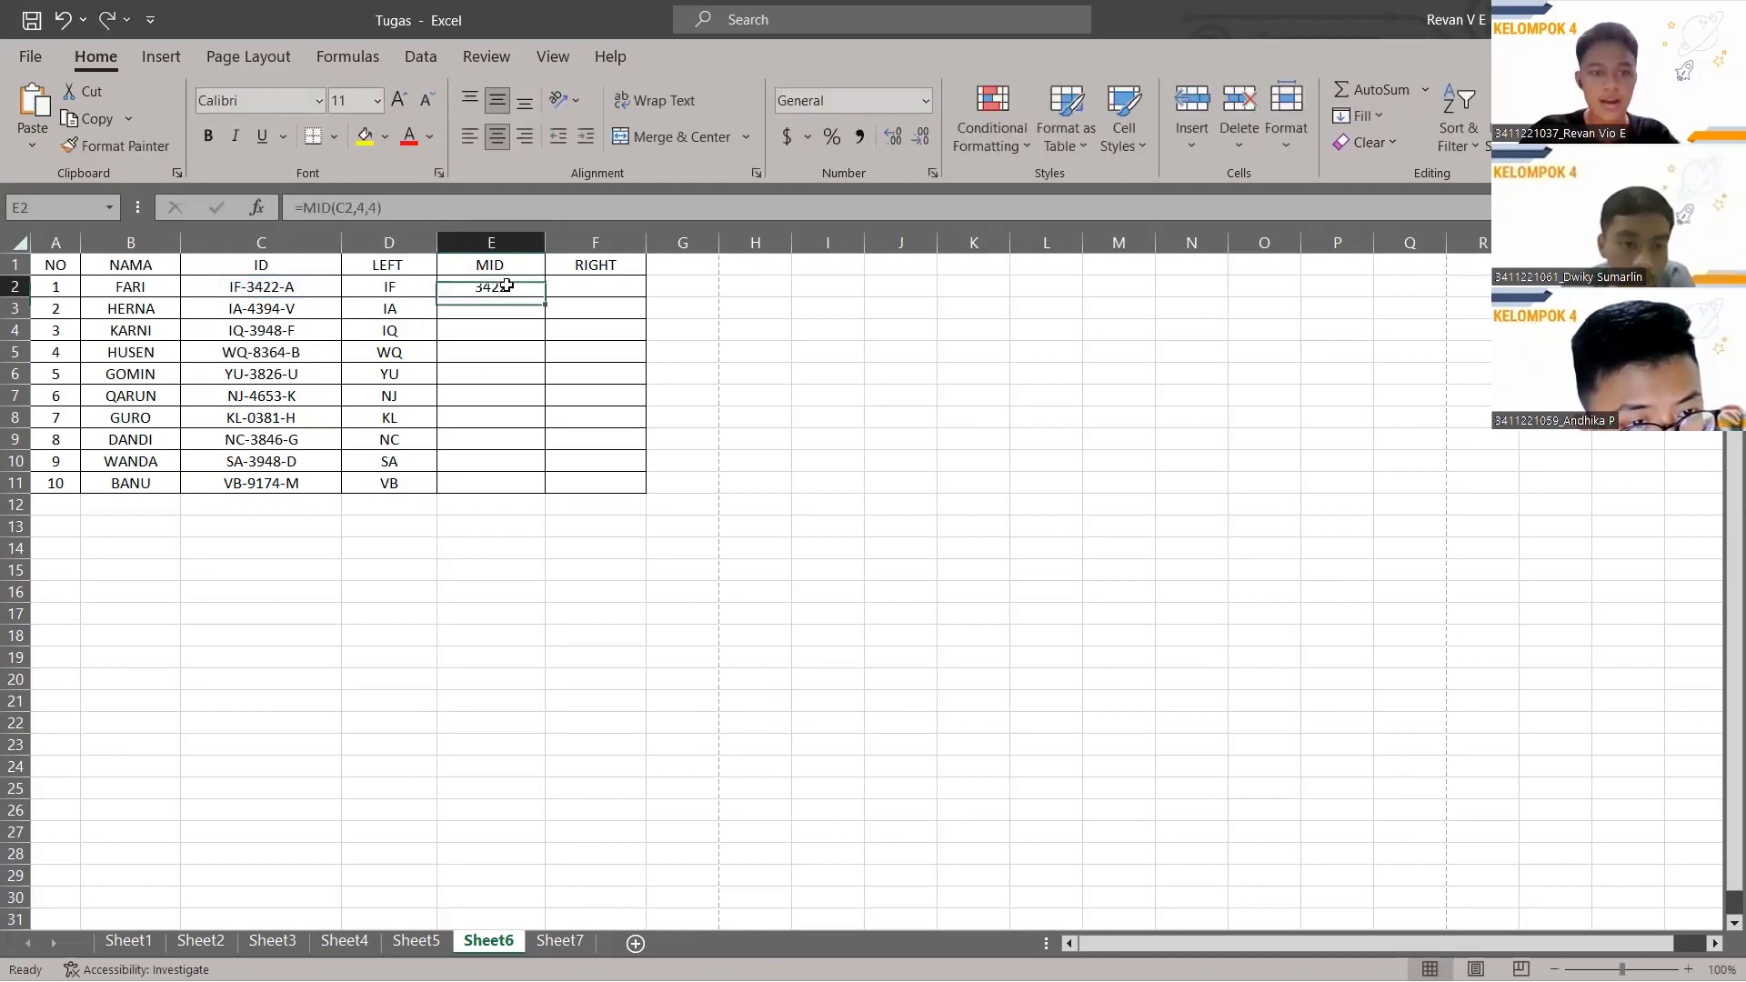
{"action": "left_click_drag", "start_coordinate": [546, 294], "coordinate": [548, 488]}
{"action": "left_click", "coordinate": [597, 286]}
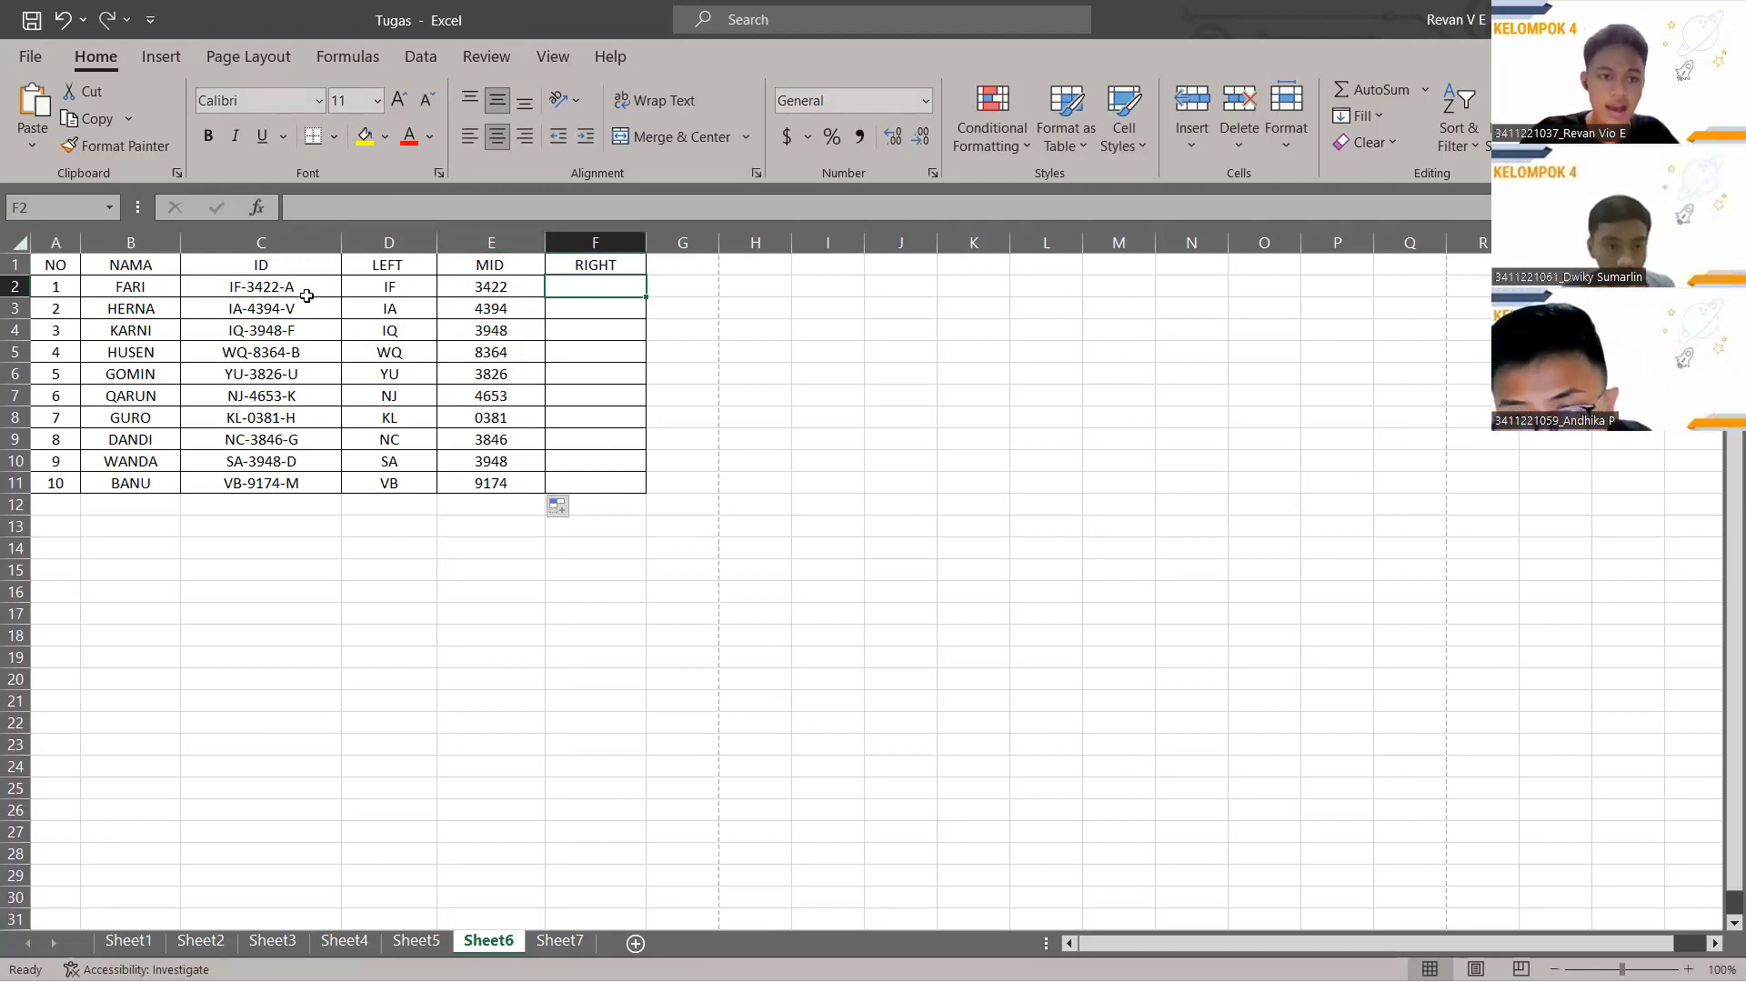
{"action": "left_click", "coordinate": [353, 211]}
Enter =RIGHT(C2,1) in F2 and fill it down to F11, showing A through M.
{"action": "type", "text": "="}
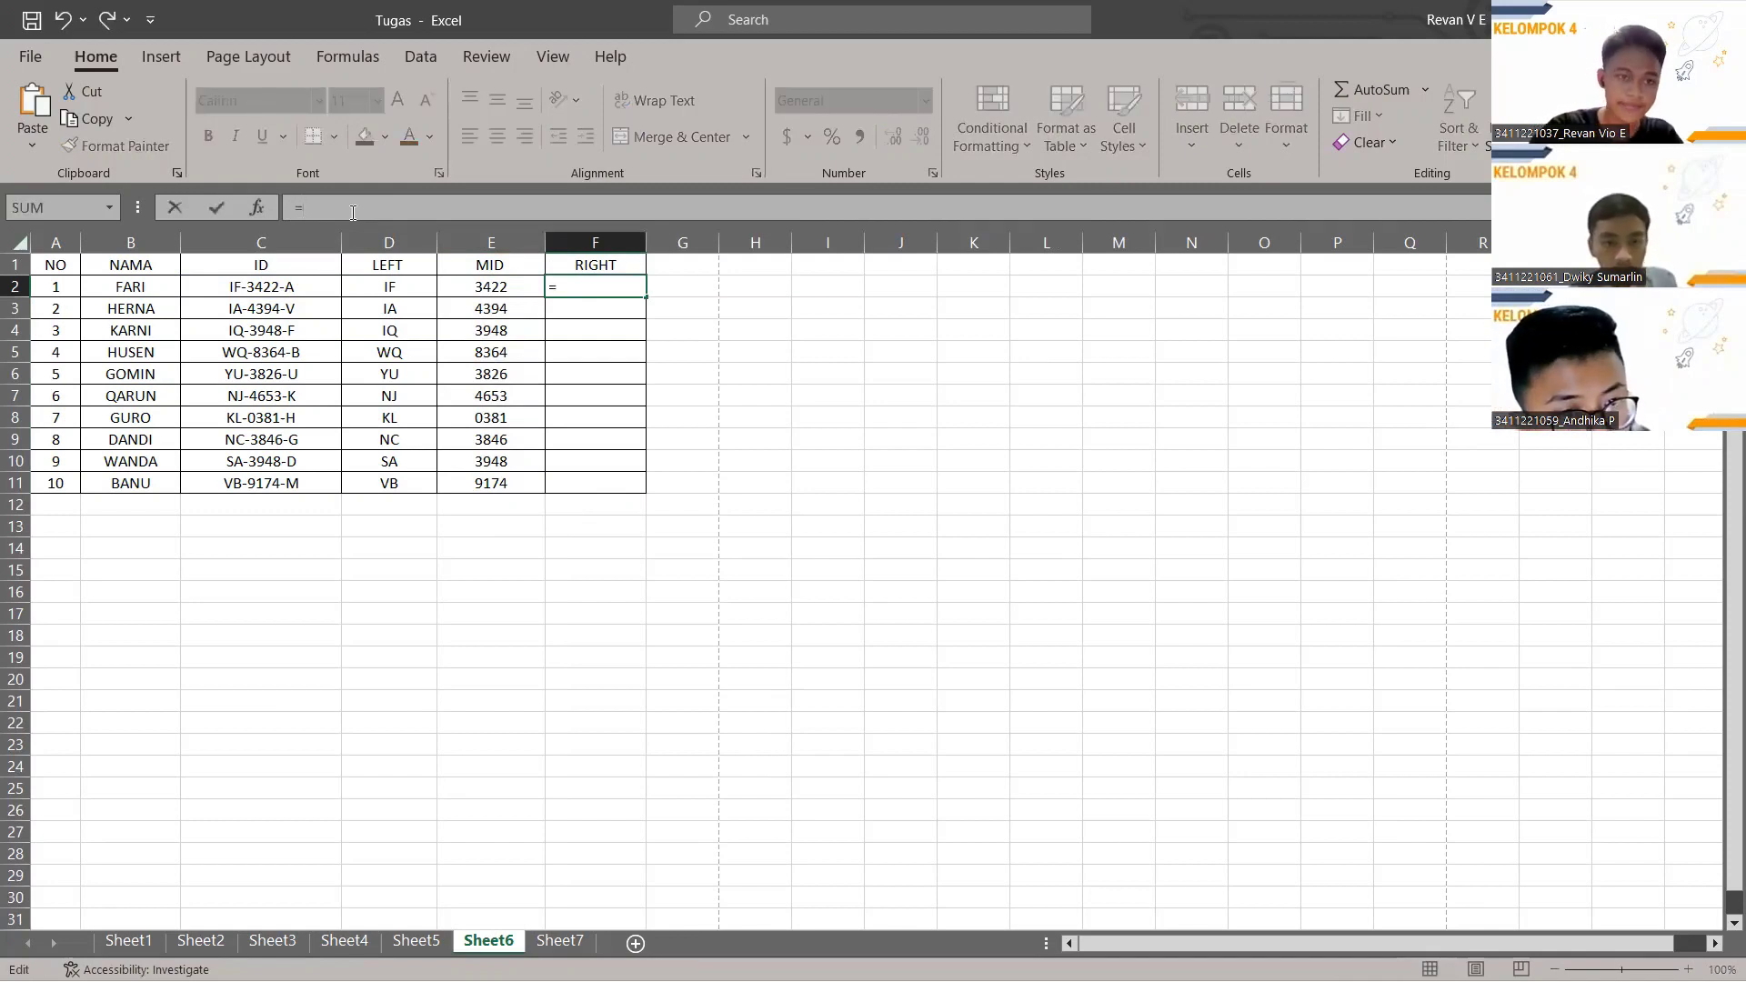
{"action": "type", "text": "RIGHT("}
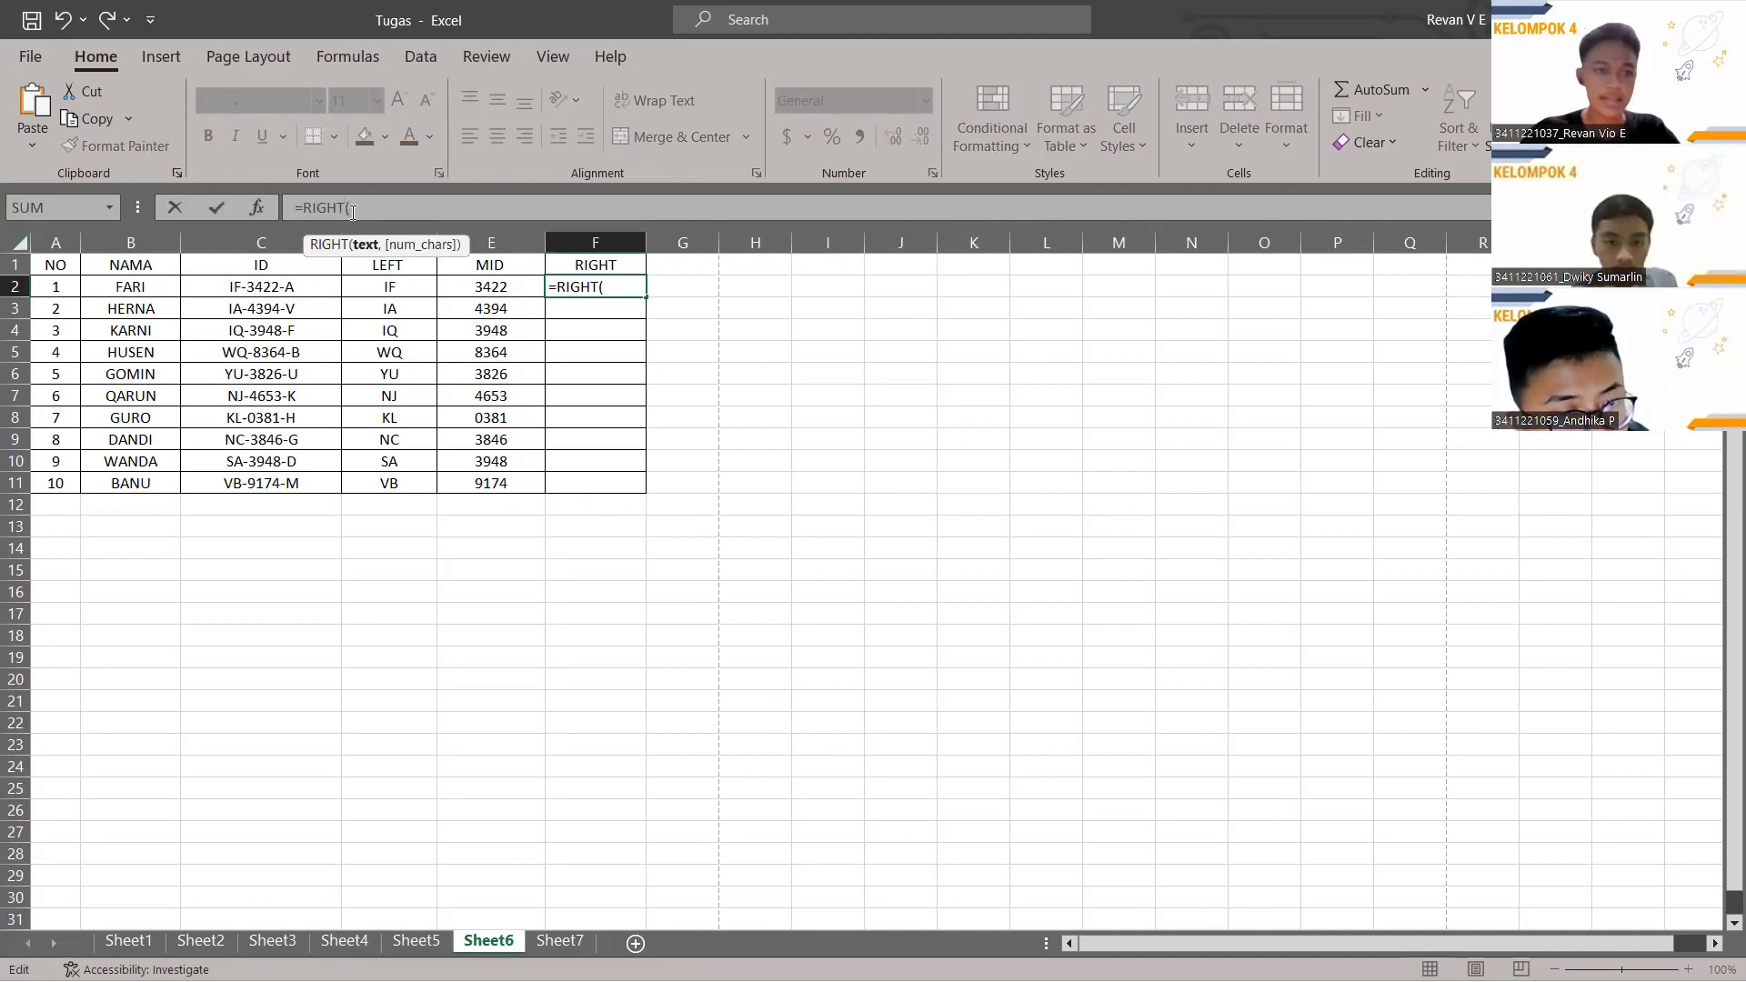
{"action": "left_click", "coordinate": [310, 291]}
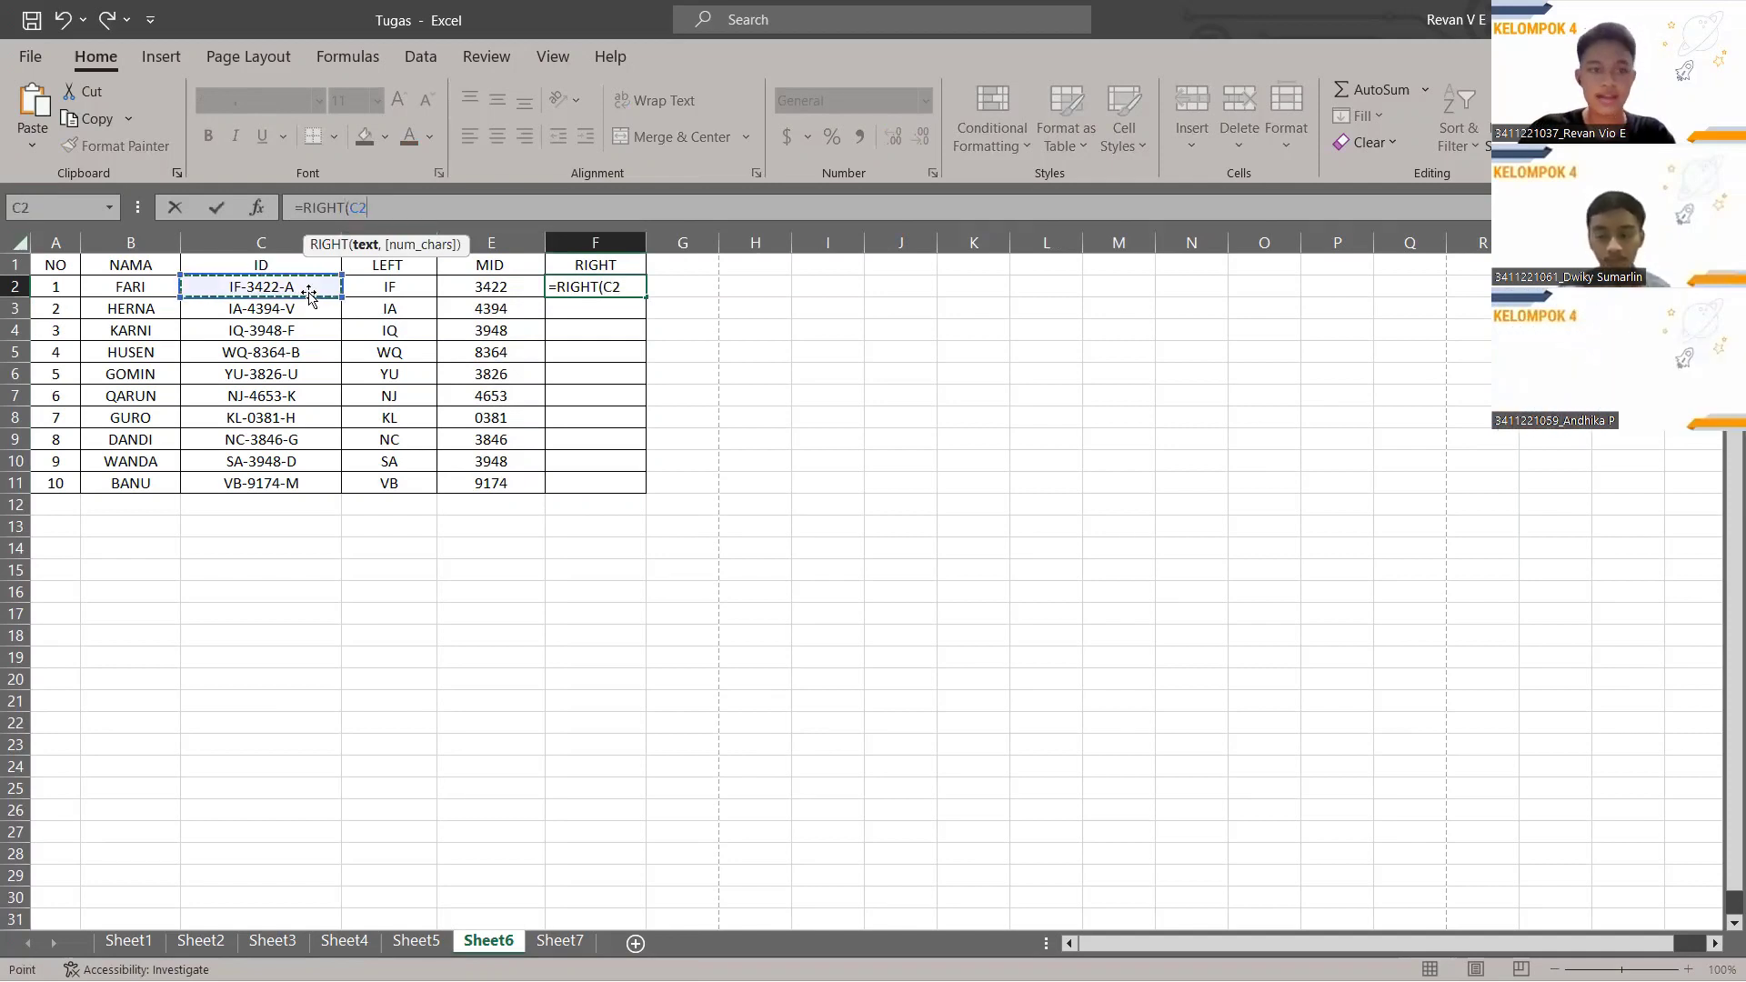
{"action": "type", "text": ","}
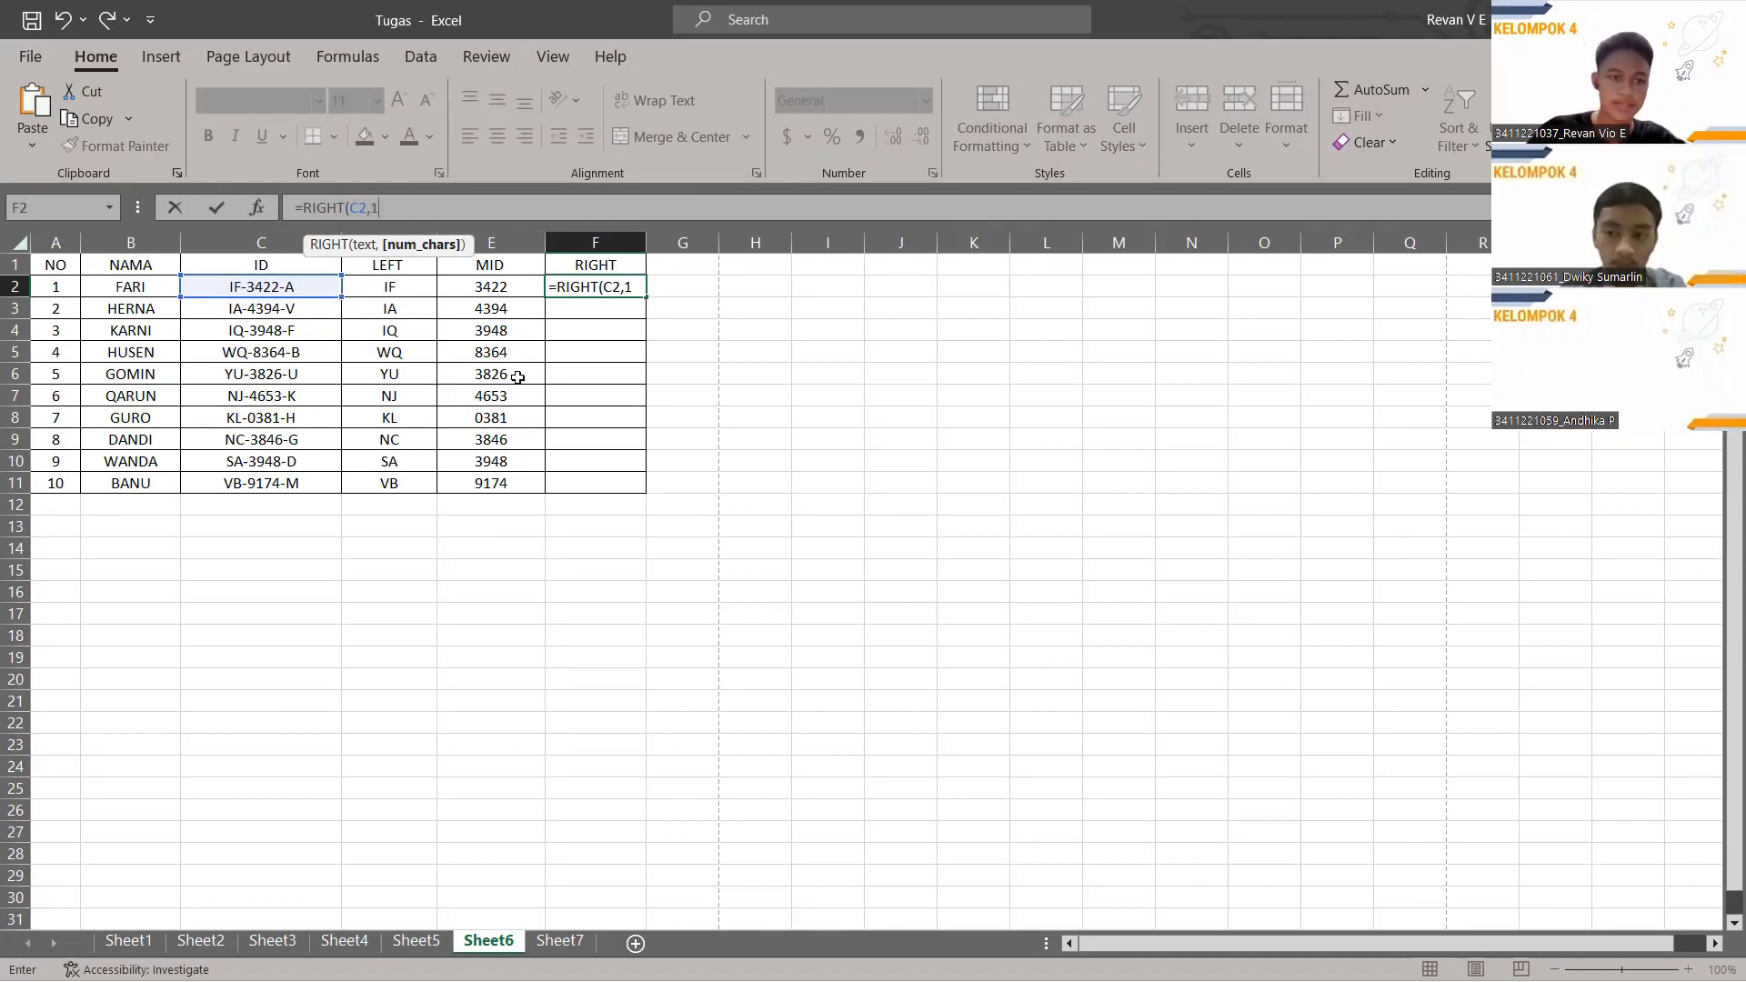
{"action": "type", "text": "1)"}
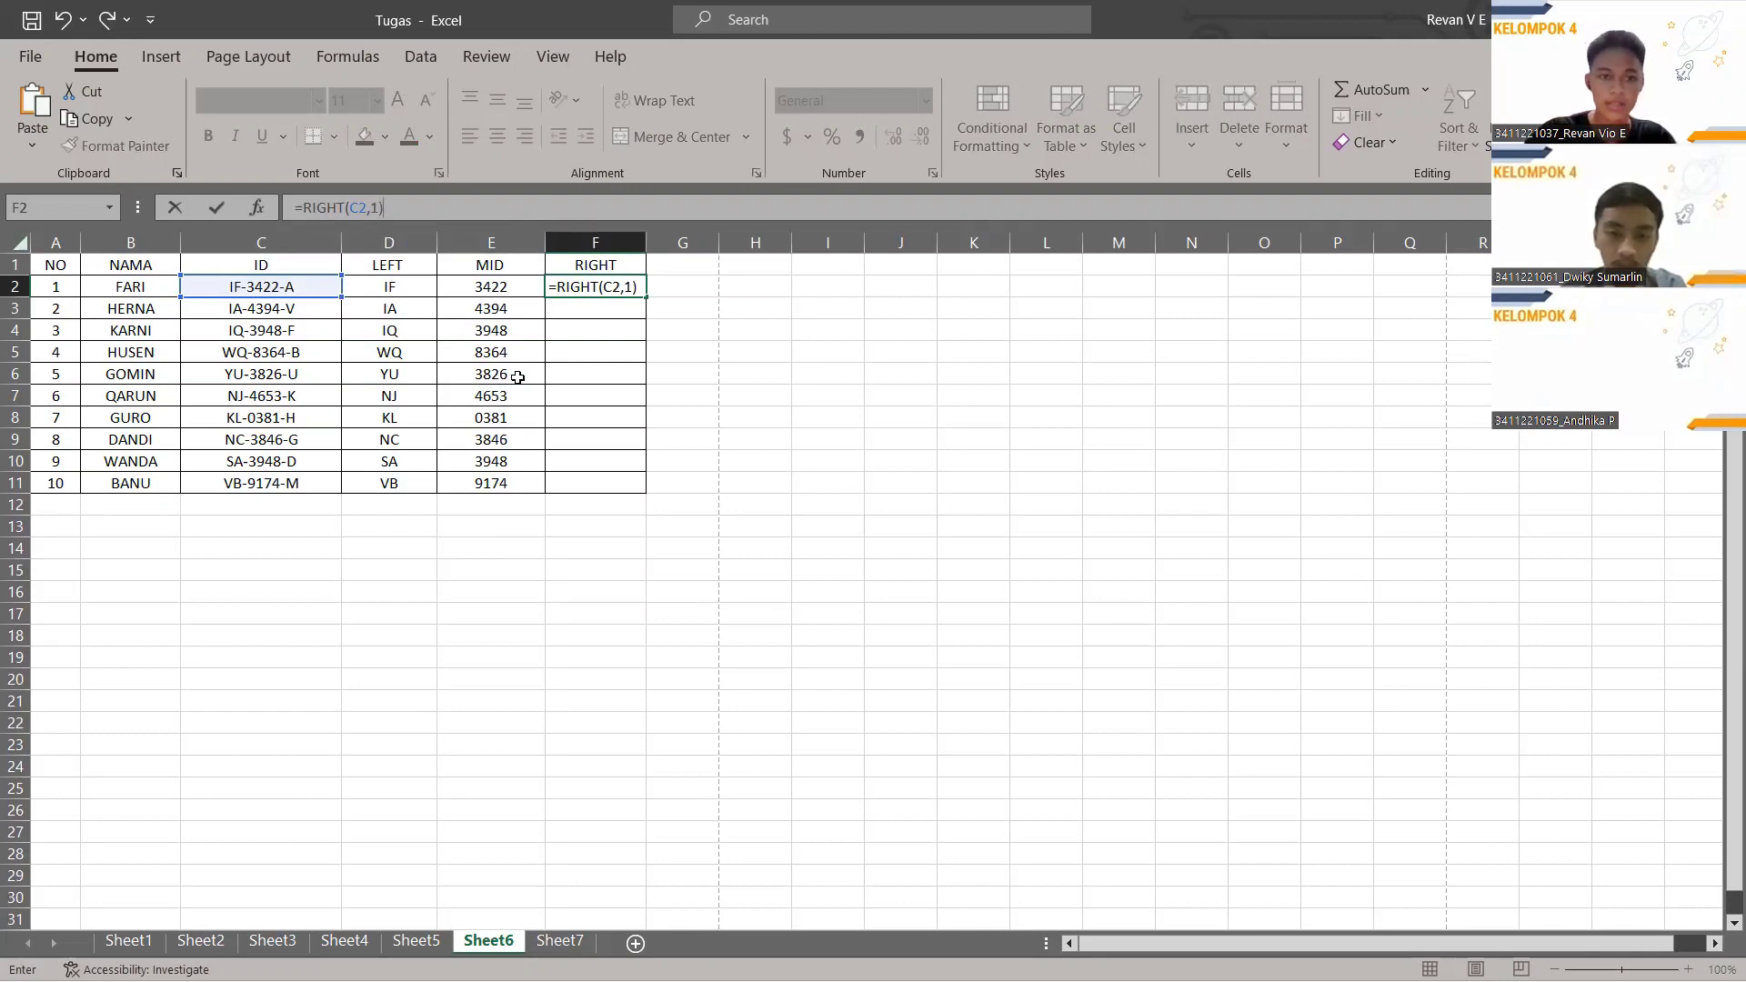
{"action": "key", "text": "Return"}
{"action": "left_click", "coordinate": [640, 291]}
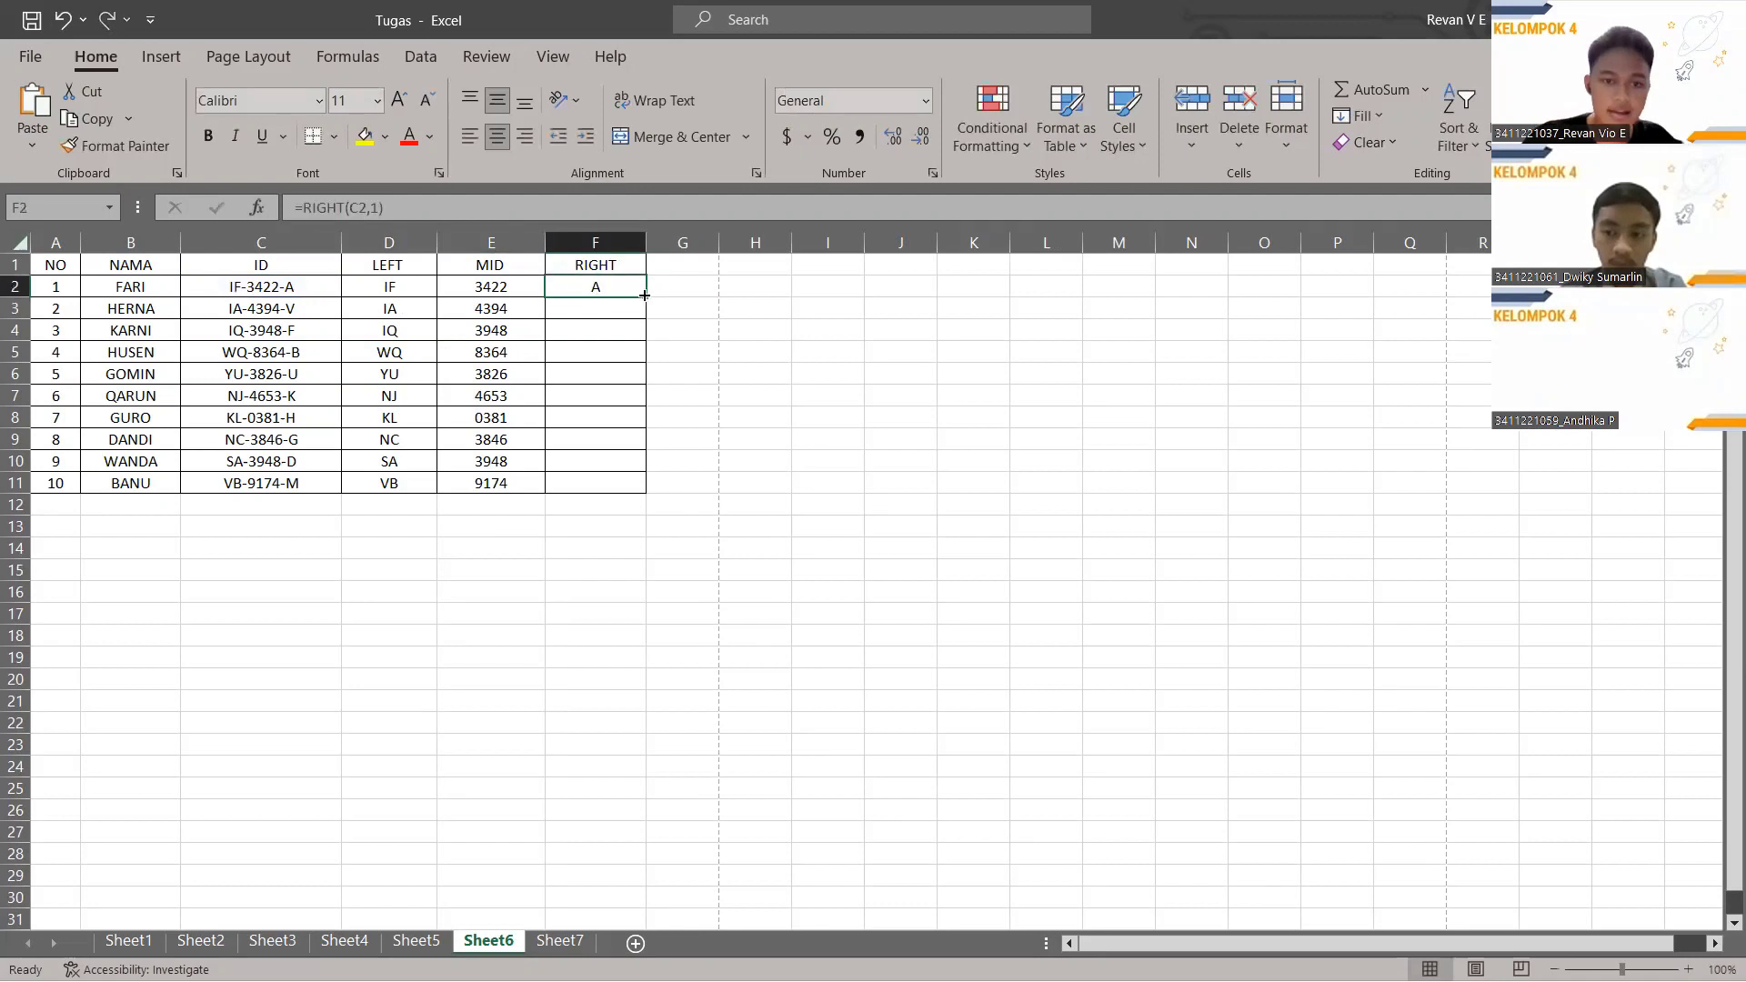
{"action": "left_click_drag", "start_coordinate": [646, 297], "coordinate": [647, 482]}
{"action": "left_click", "coordinate": [695, 523]}
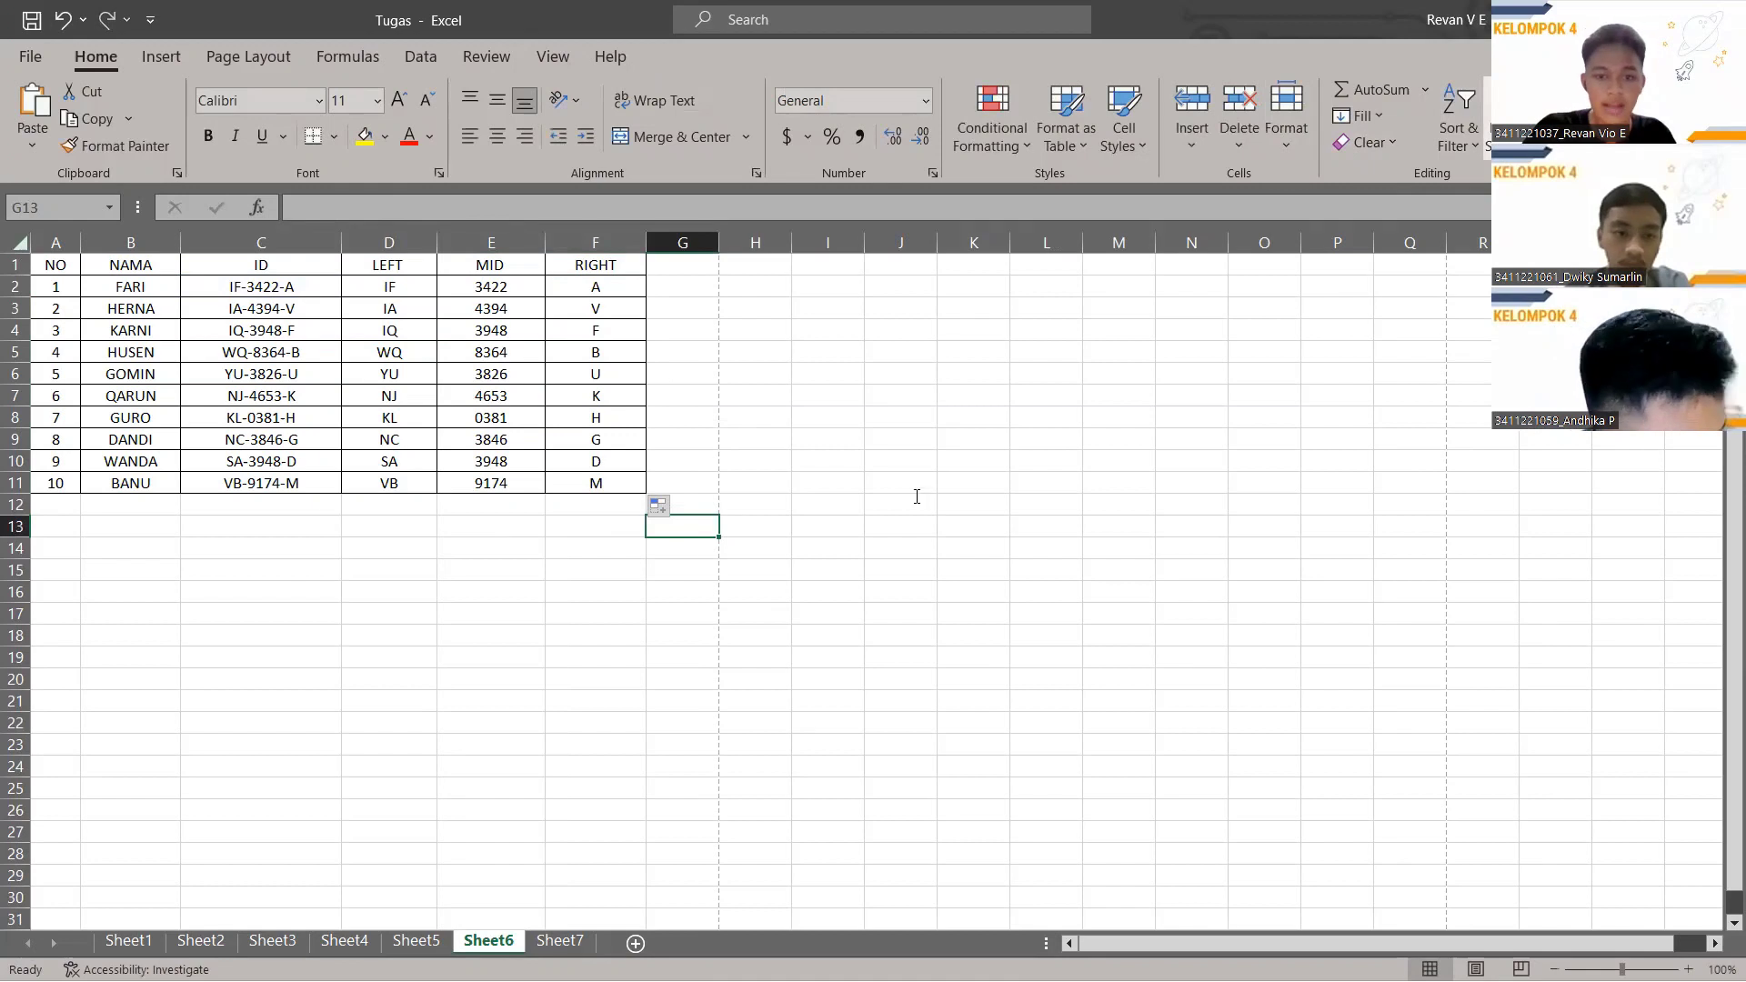
{"action": "key", "text": "ctrl+f"}
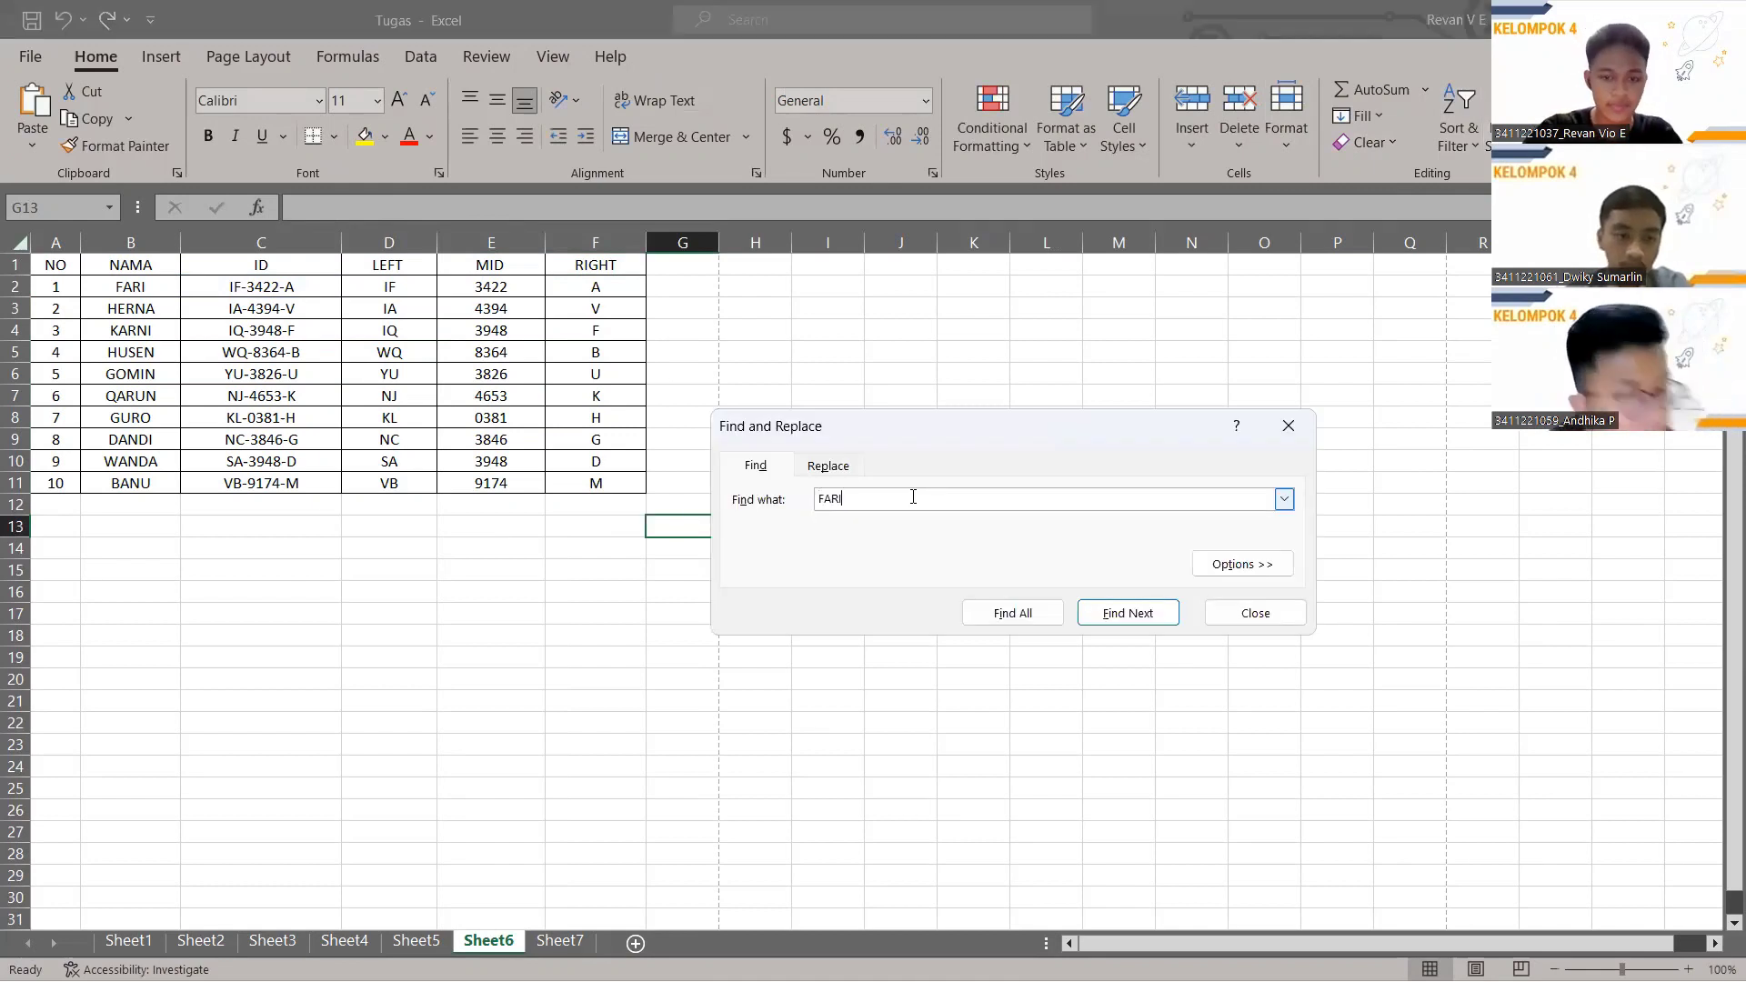
Use Find and Replace to change HERNA in Sheet6's NAMA list to SIKAT.
{"action": "left_click", "coordinate": [1091, 612]}
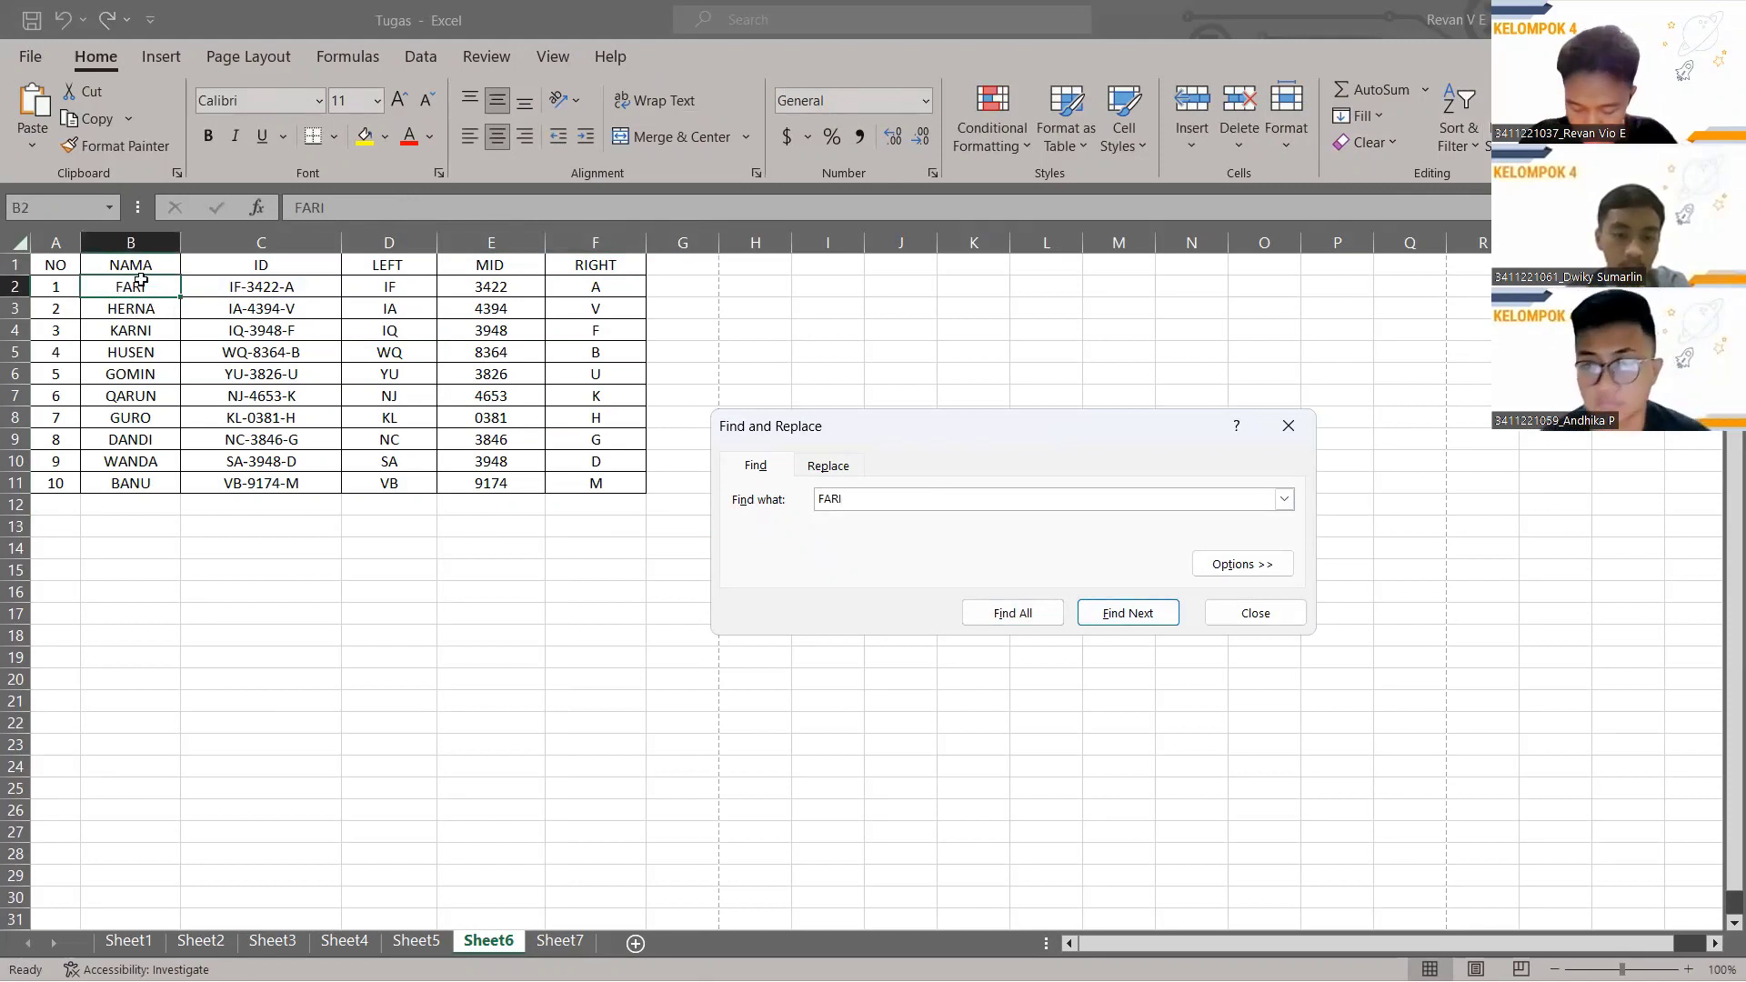
{"action": "left_click", "coordinate": [829, 466]}
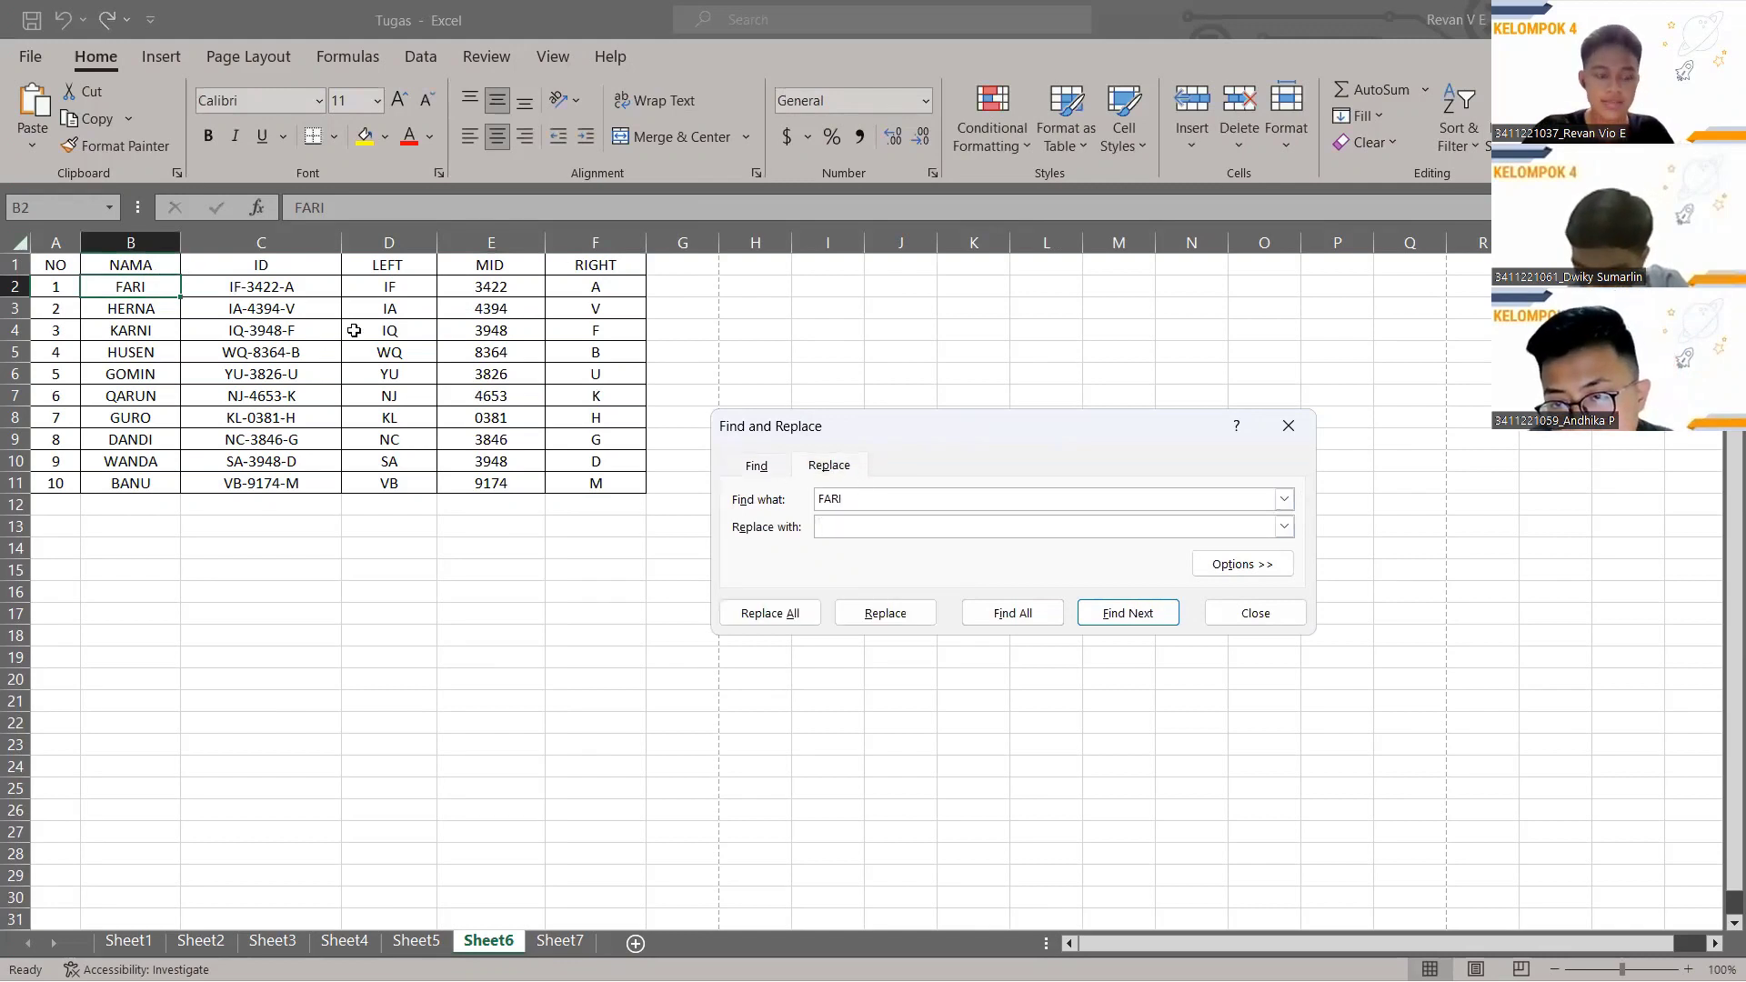
{"action": "left_click_drag", "start_coordinate": [843, 499], "coordinate": [813, 502]}
{"action": "type", "text": "HER"}
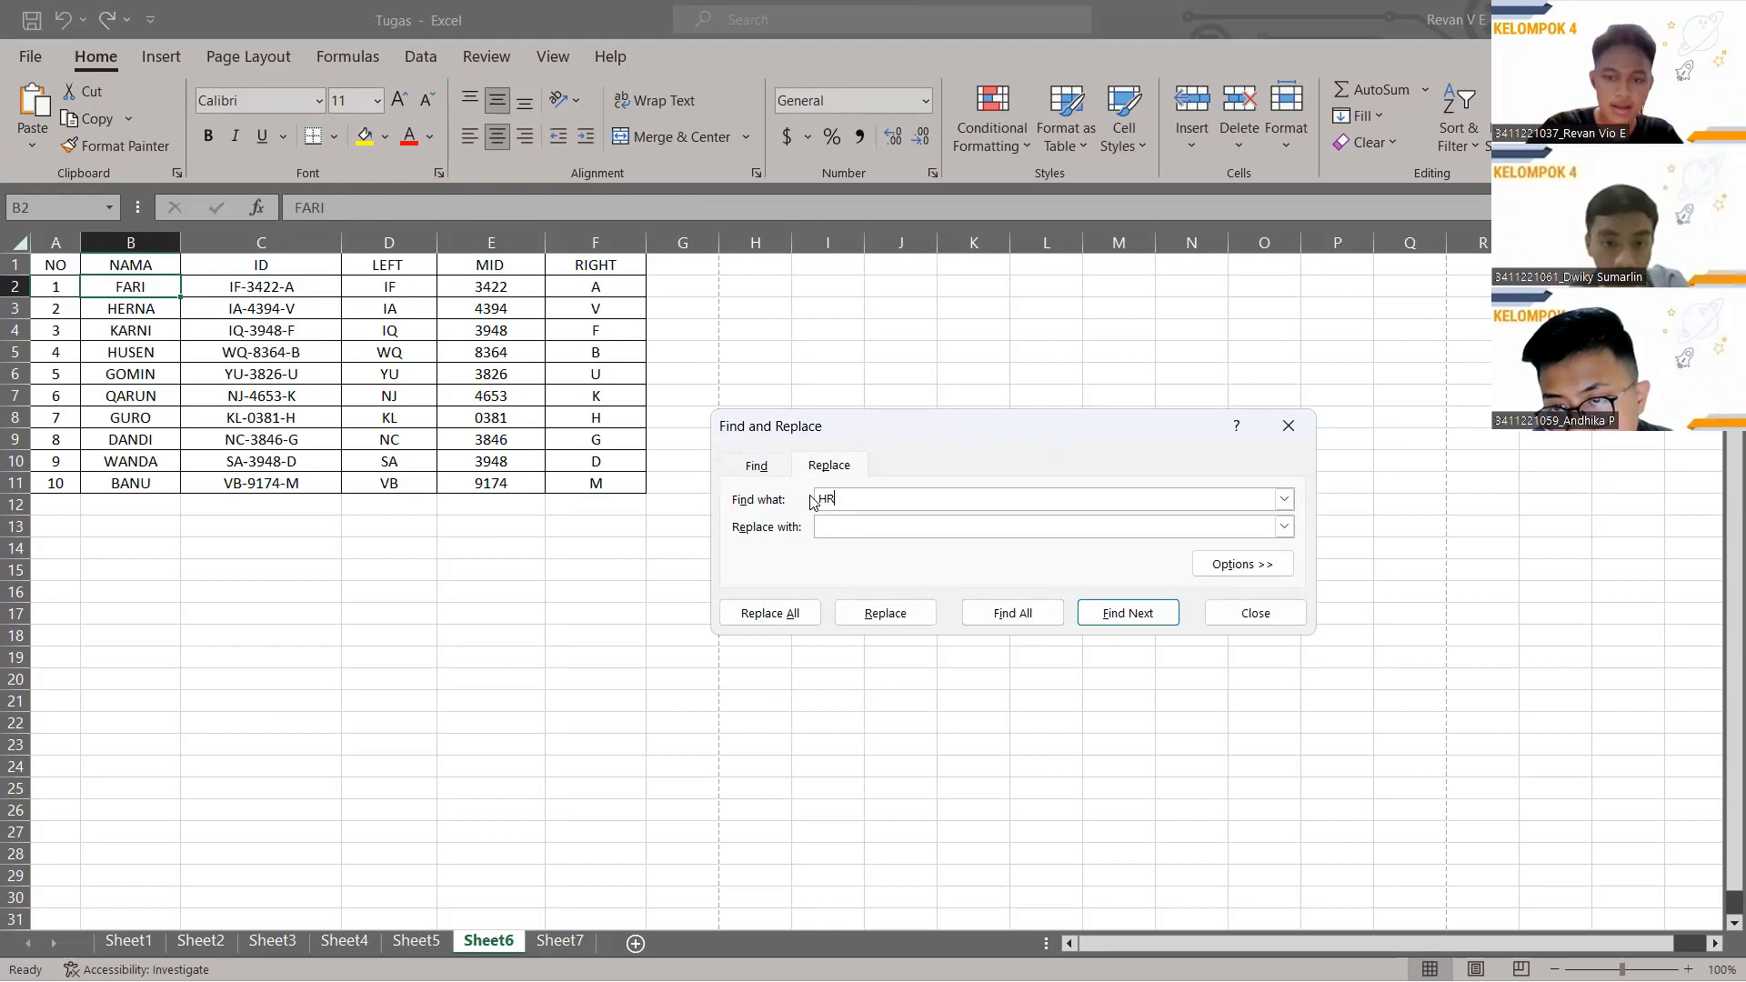
{"action": "type", "text": "NA"}
{"action": "key", "text": "Return"}
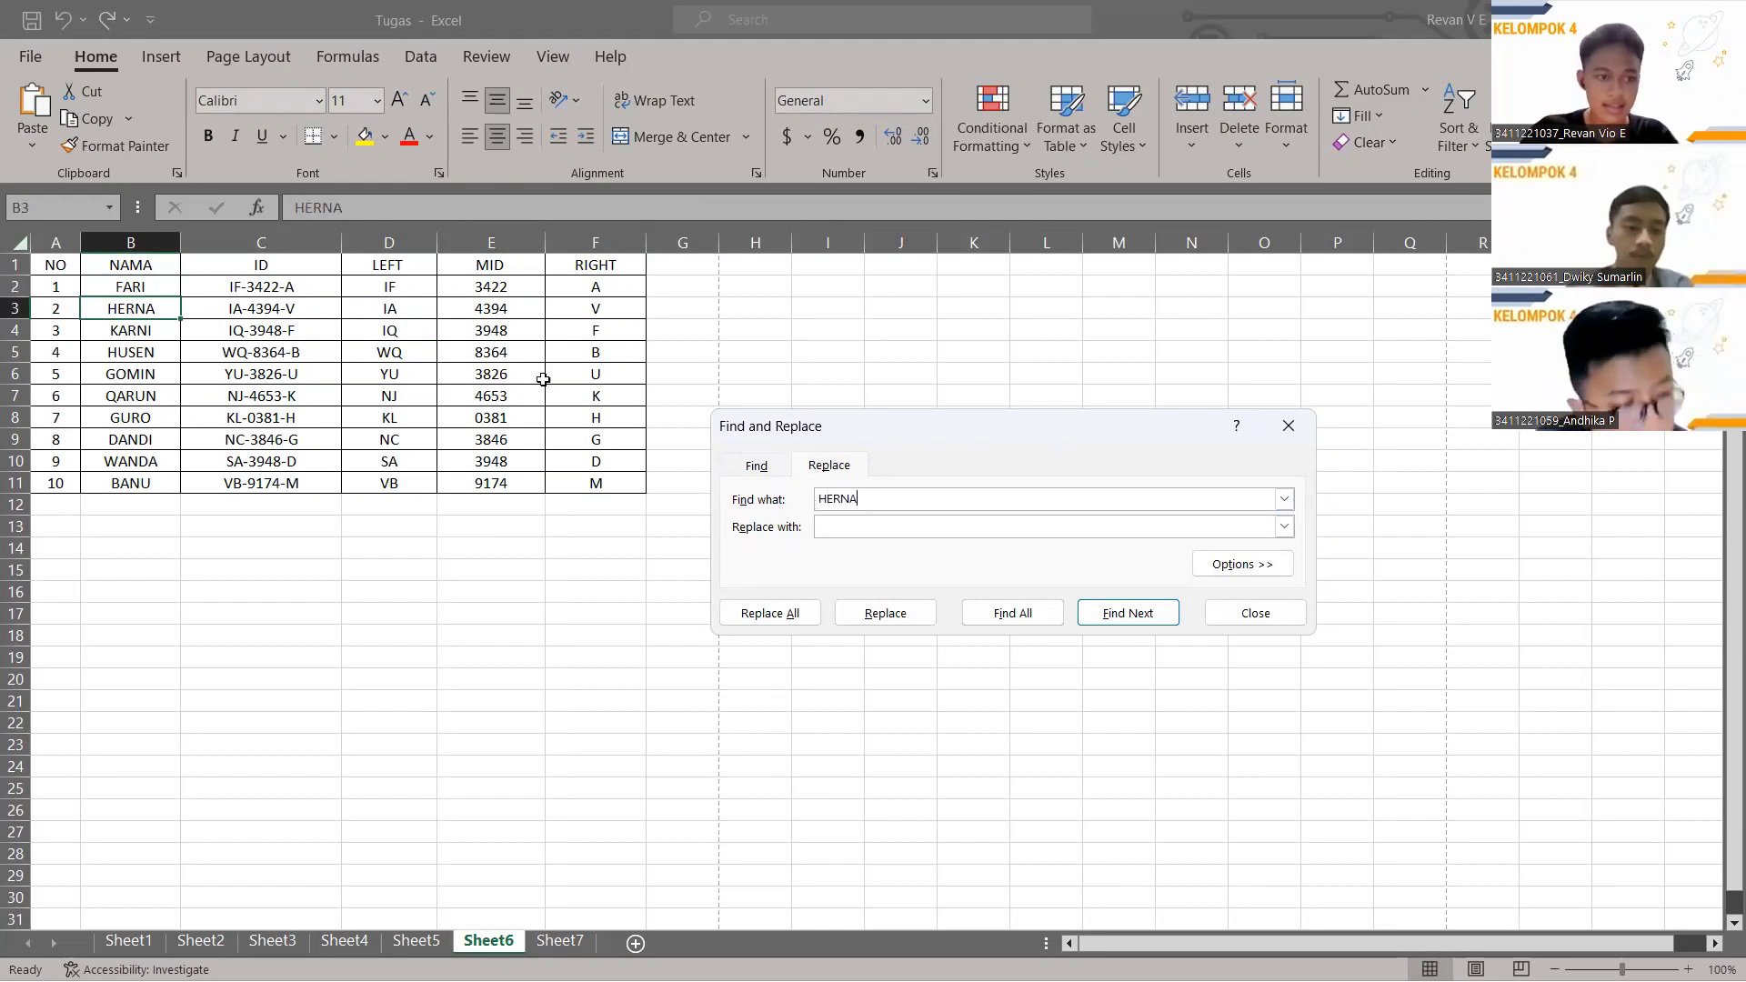
{"action": "left_click", "coordinate": [906, 526]}
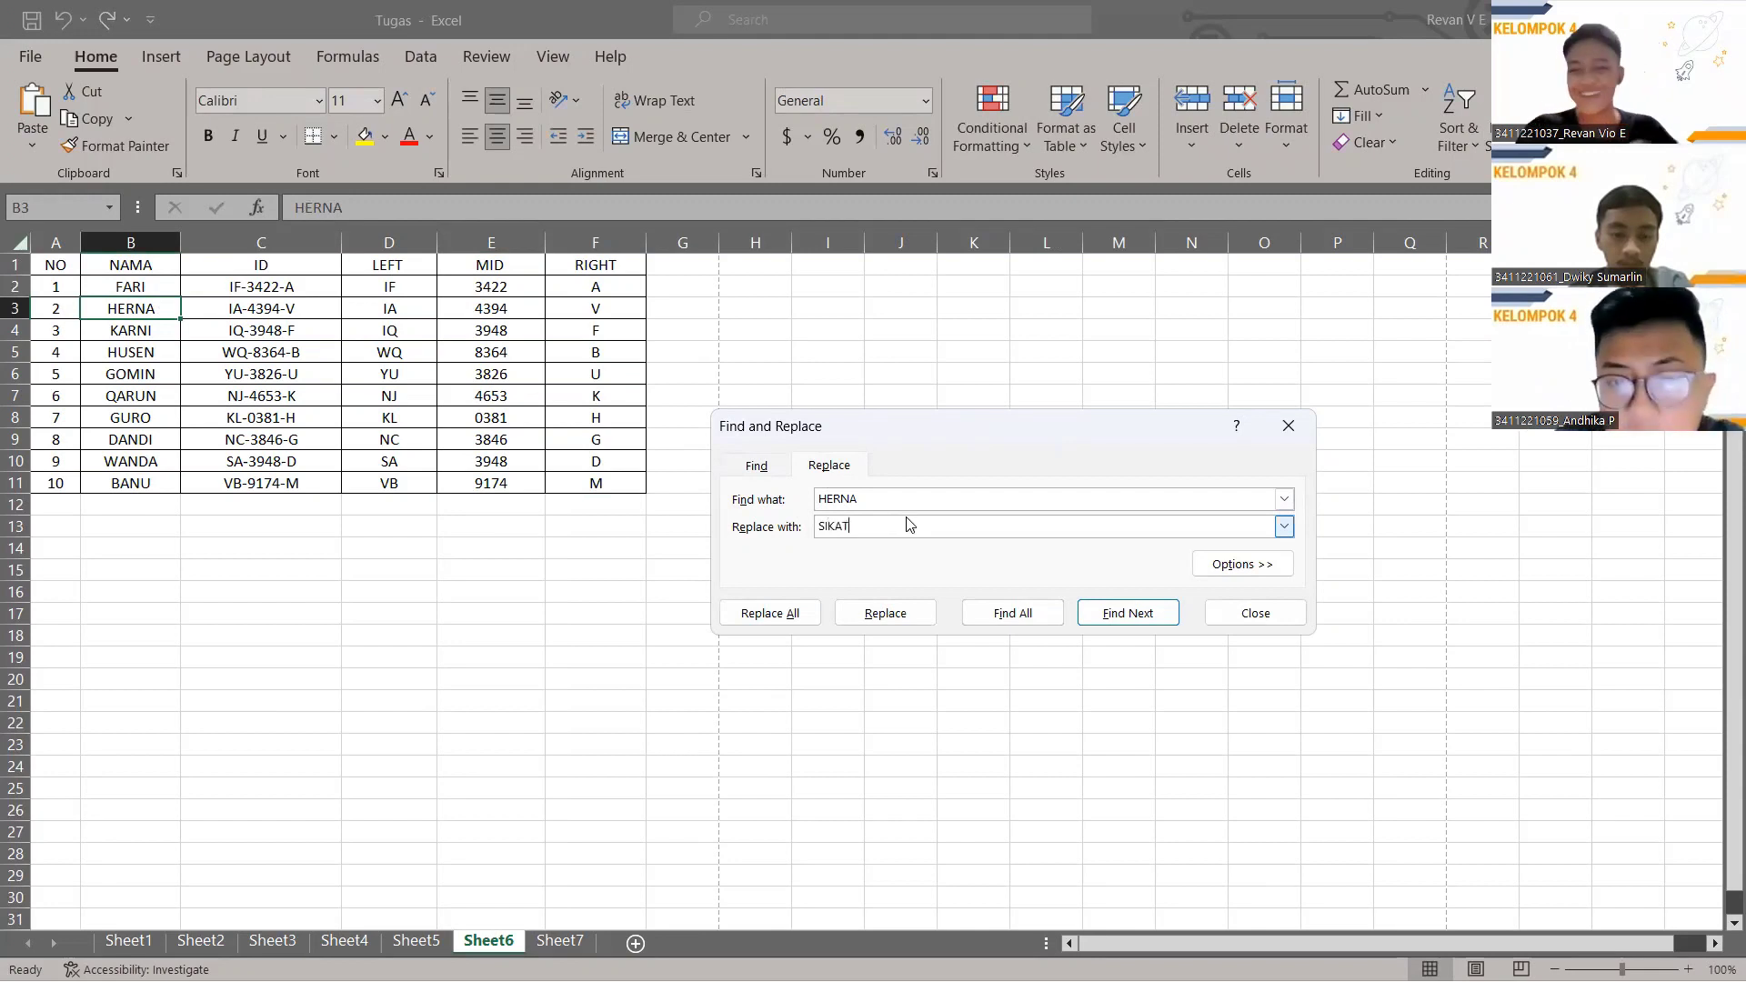
{"action": "left_click", "coordinate": [907, 622]}
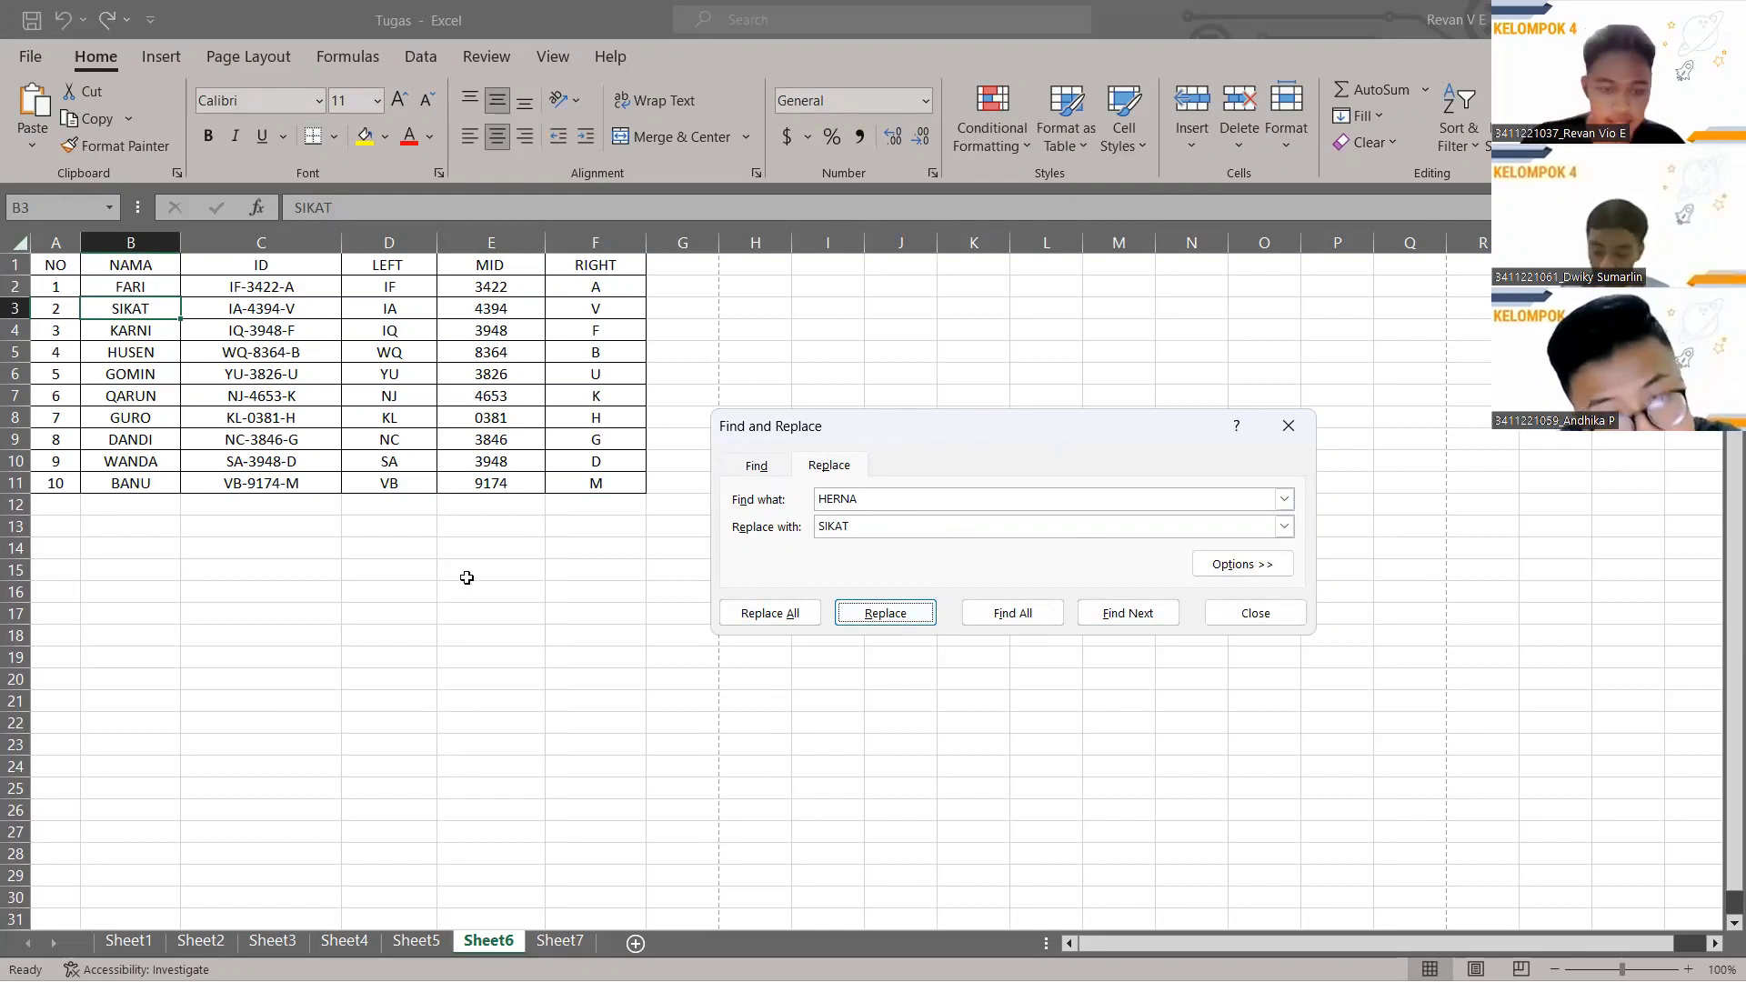
{"action": "left_click", "coordinate": [560, 941]}
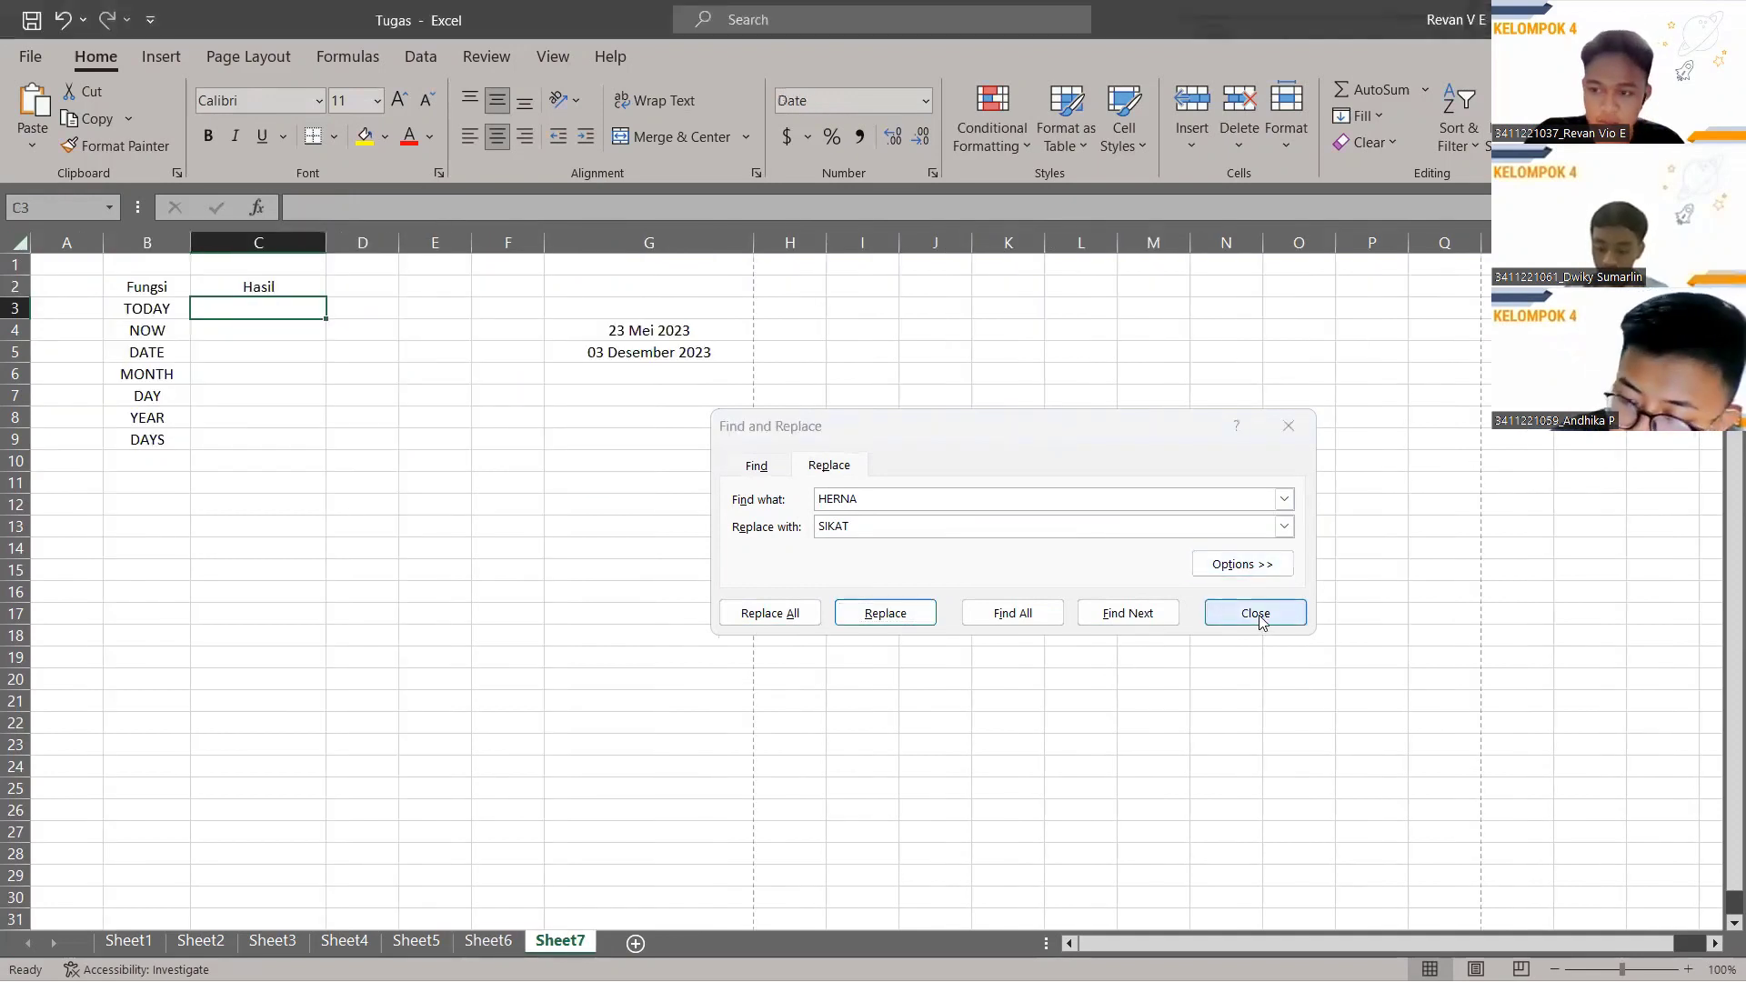
Close Find and Replace and enter =TODAY() in C3, showing 12/13/2022.
{"action": "key", "text": "Escape"}
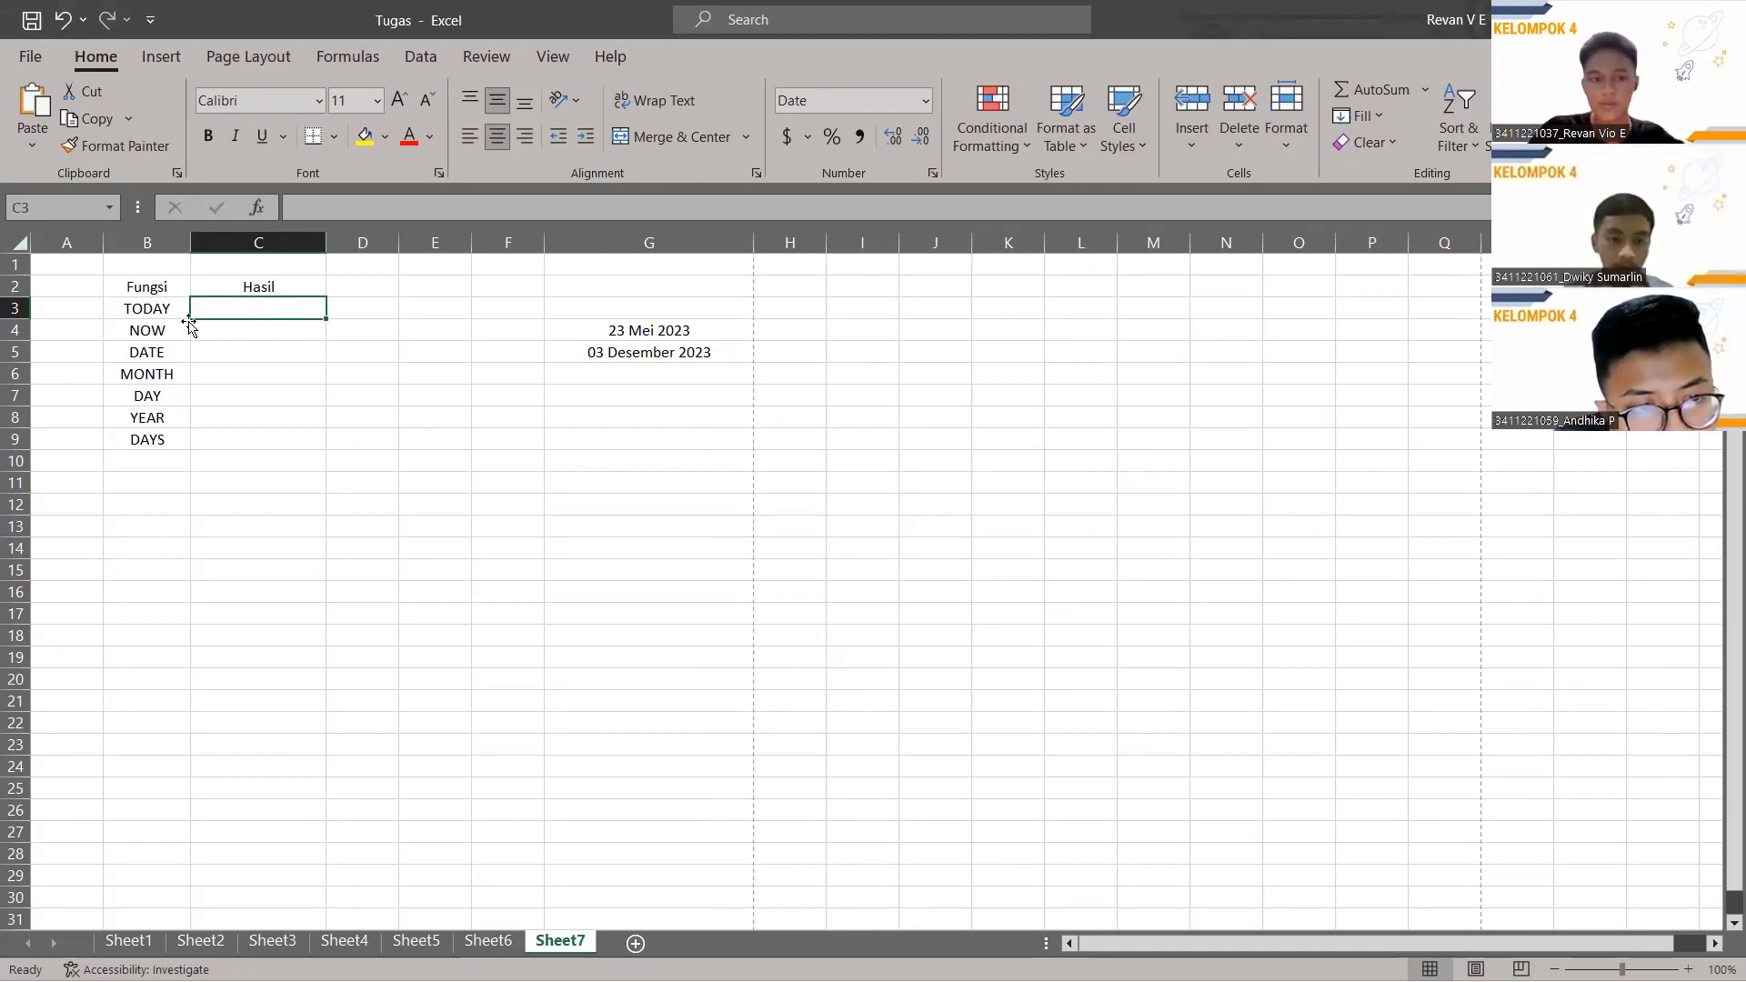
{"action": "left_click", "coordinate": [374, 216]}
{"action": "type", "text": "="}
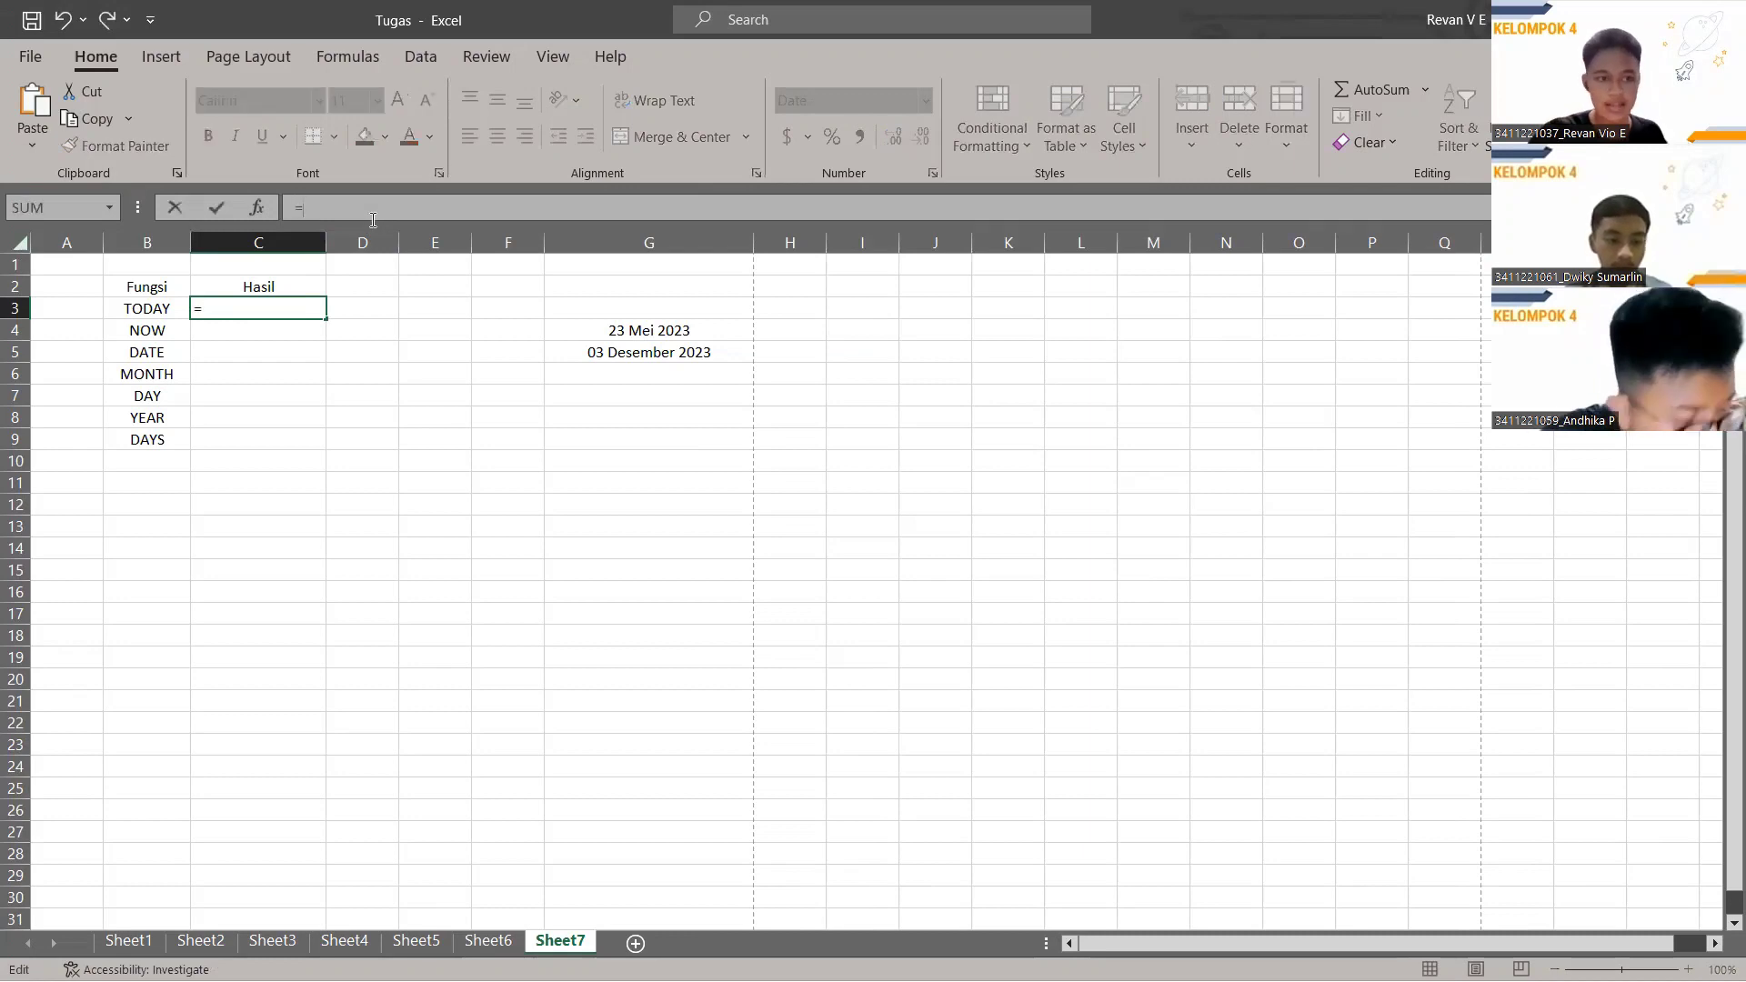
{"action": "type", "text": "TODAY"}
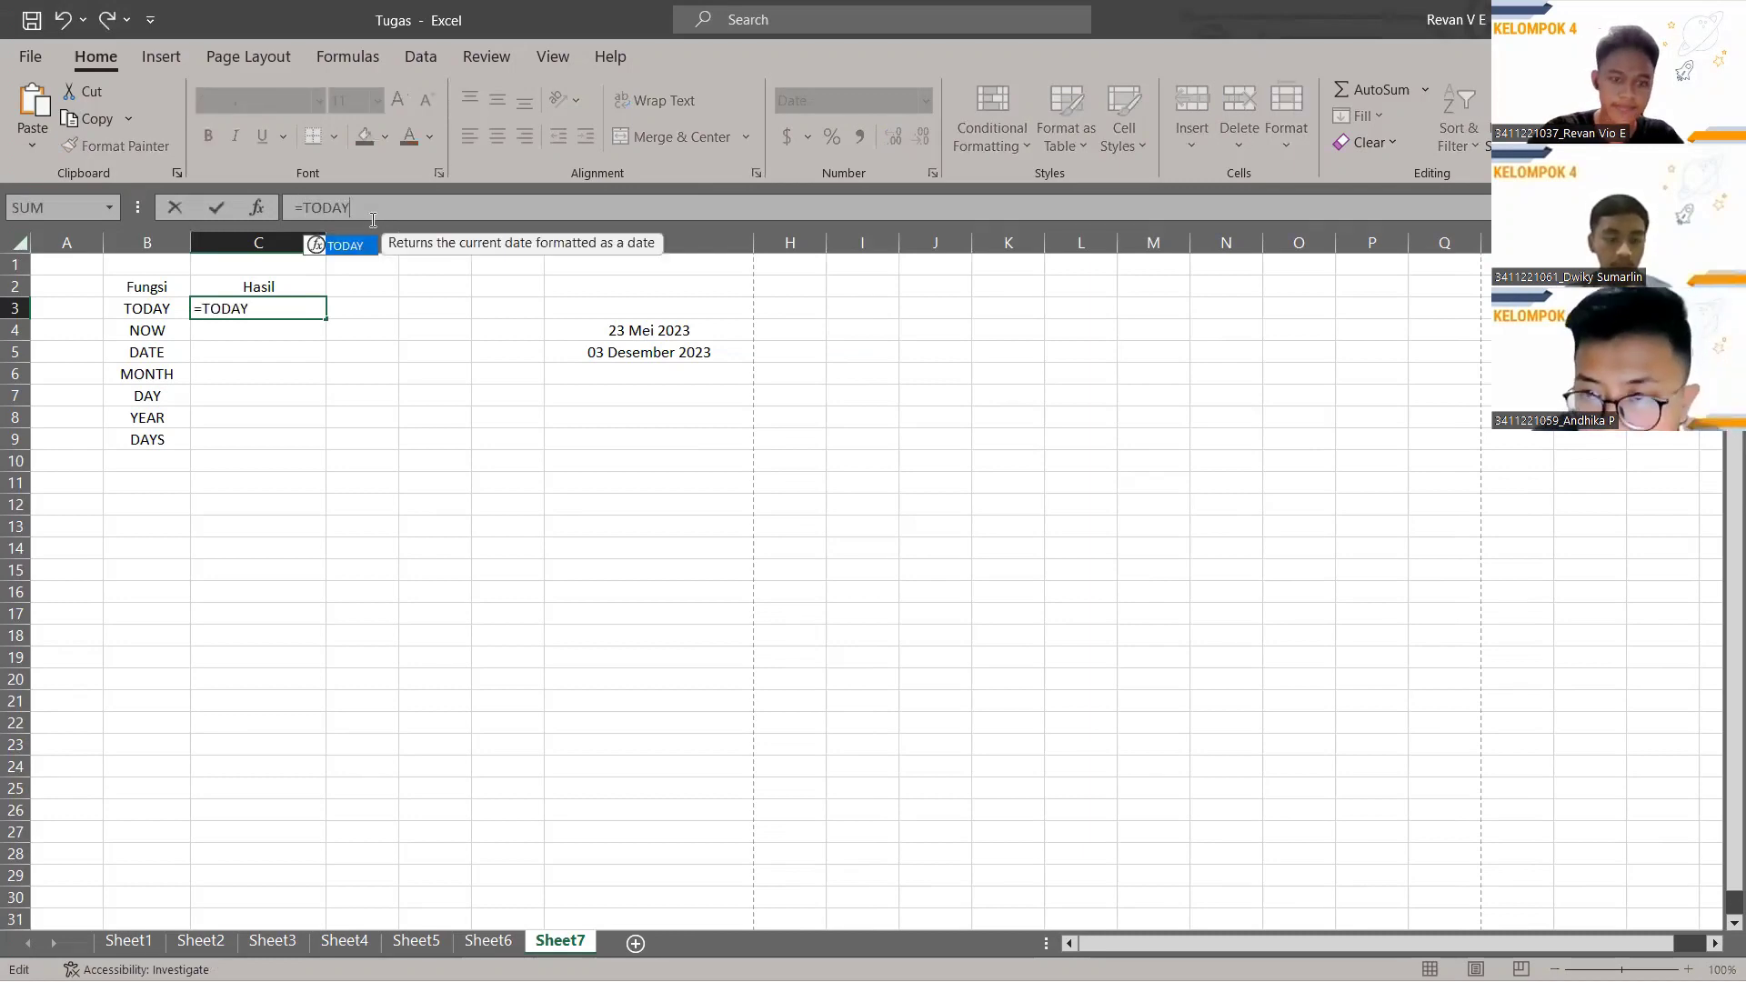
{"action": "type", "text": "()"}
{"action": "key", "text": "Return"}
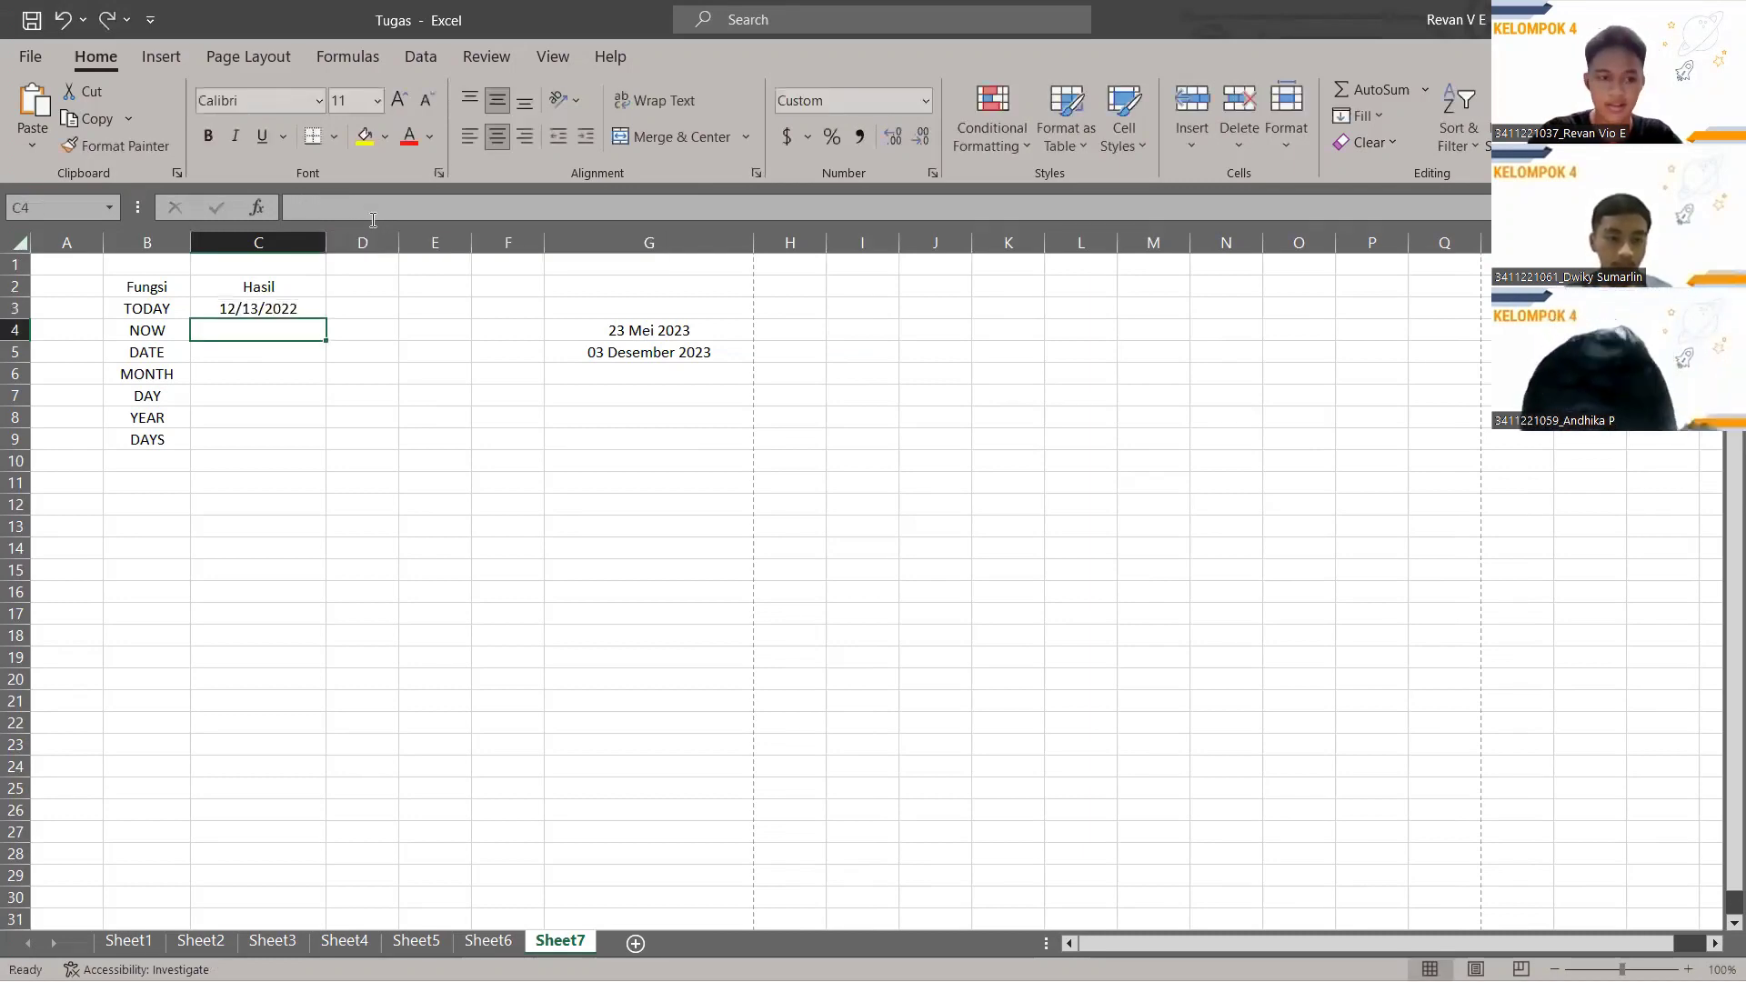
{"action": "left_click", "coordinate": [260, 305]}
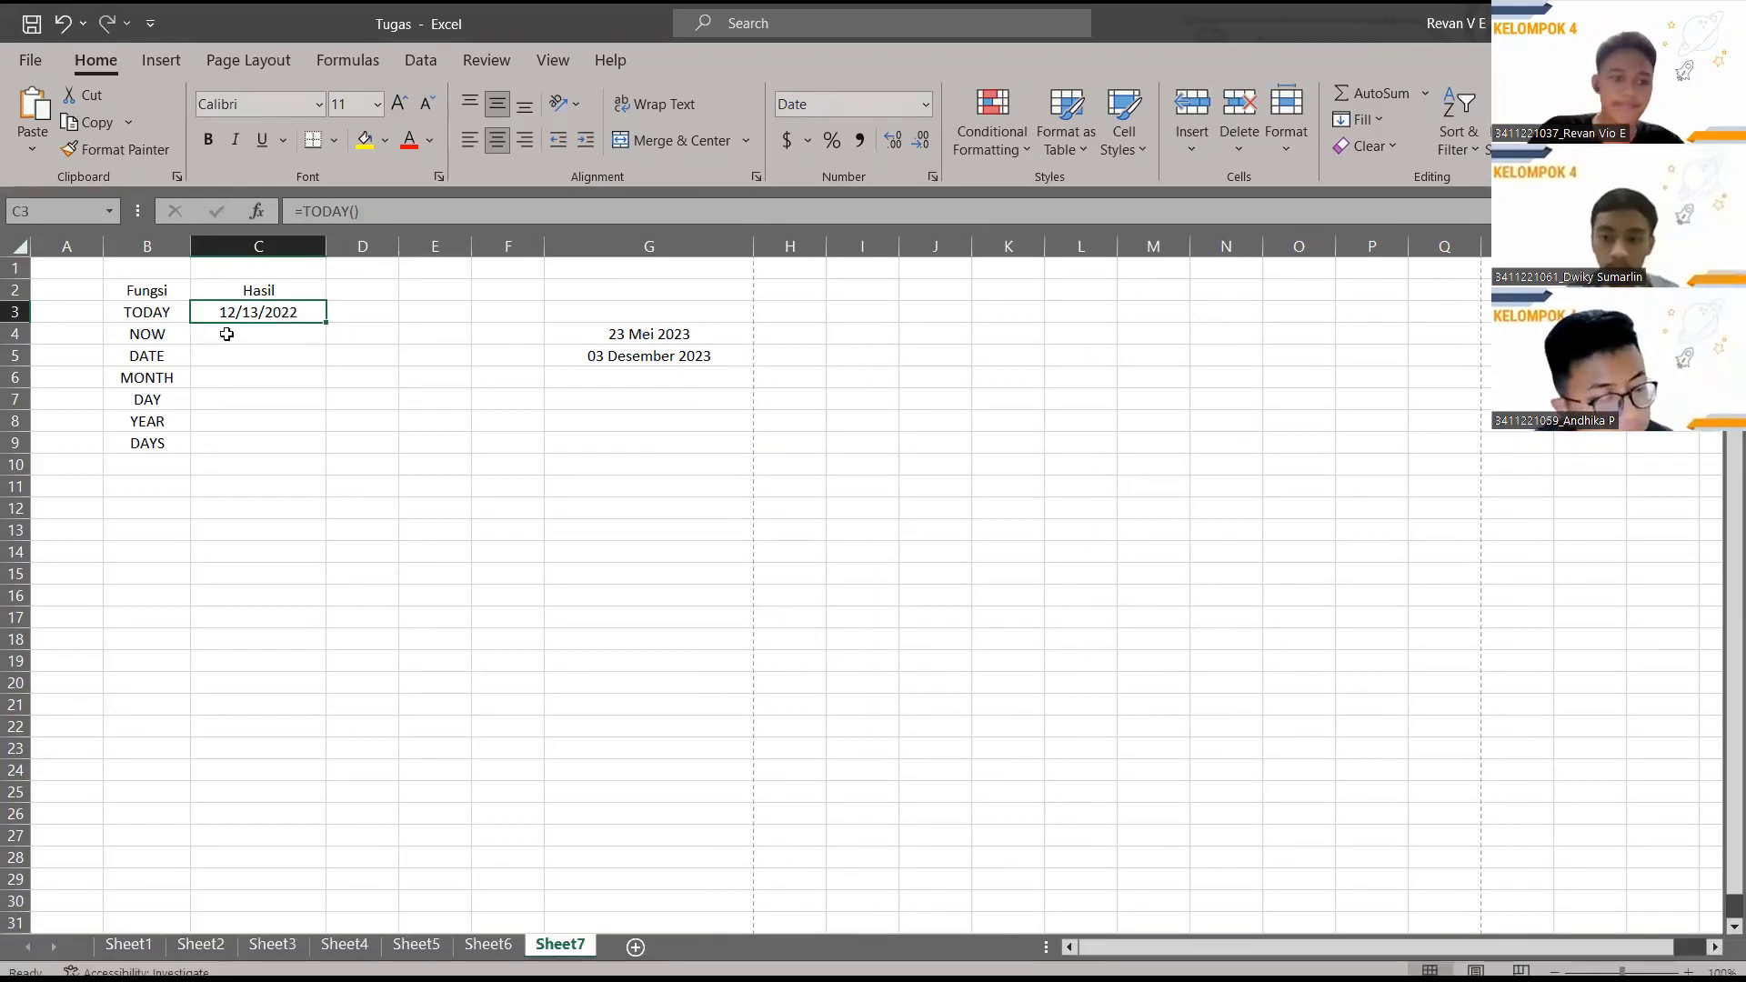
Enter =NOW() in C4 and widen column C so 12/13/2022 21:50 fits.
{"action": "left_click", "coordinate": [228, 334]}
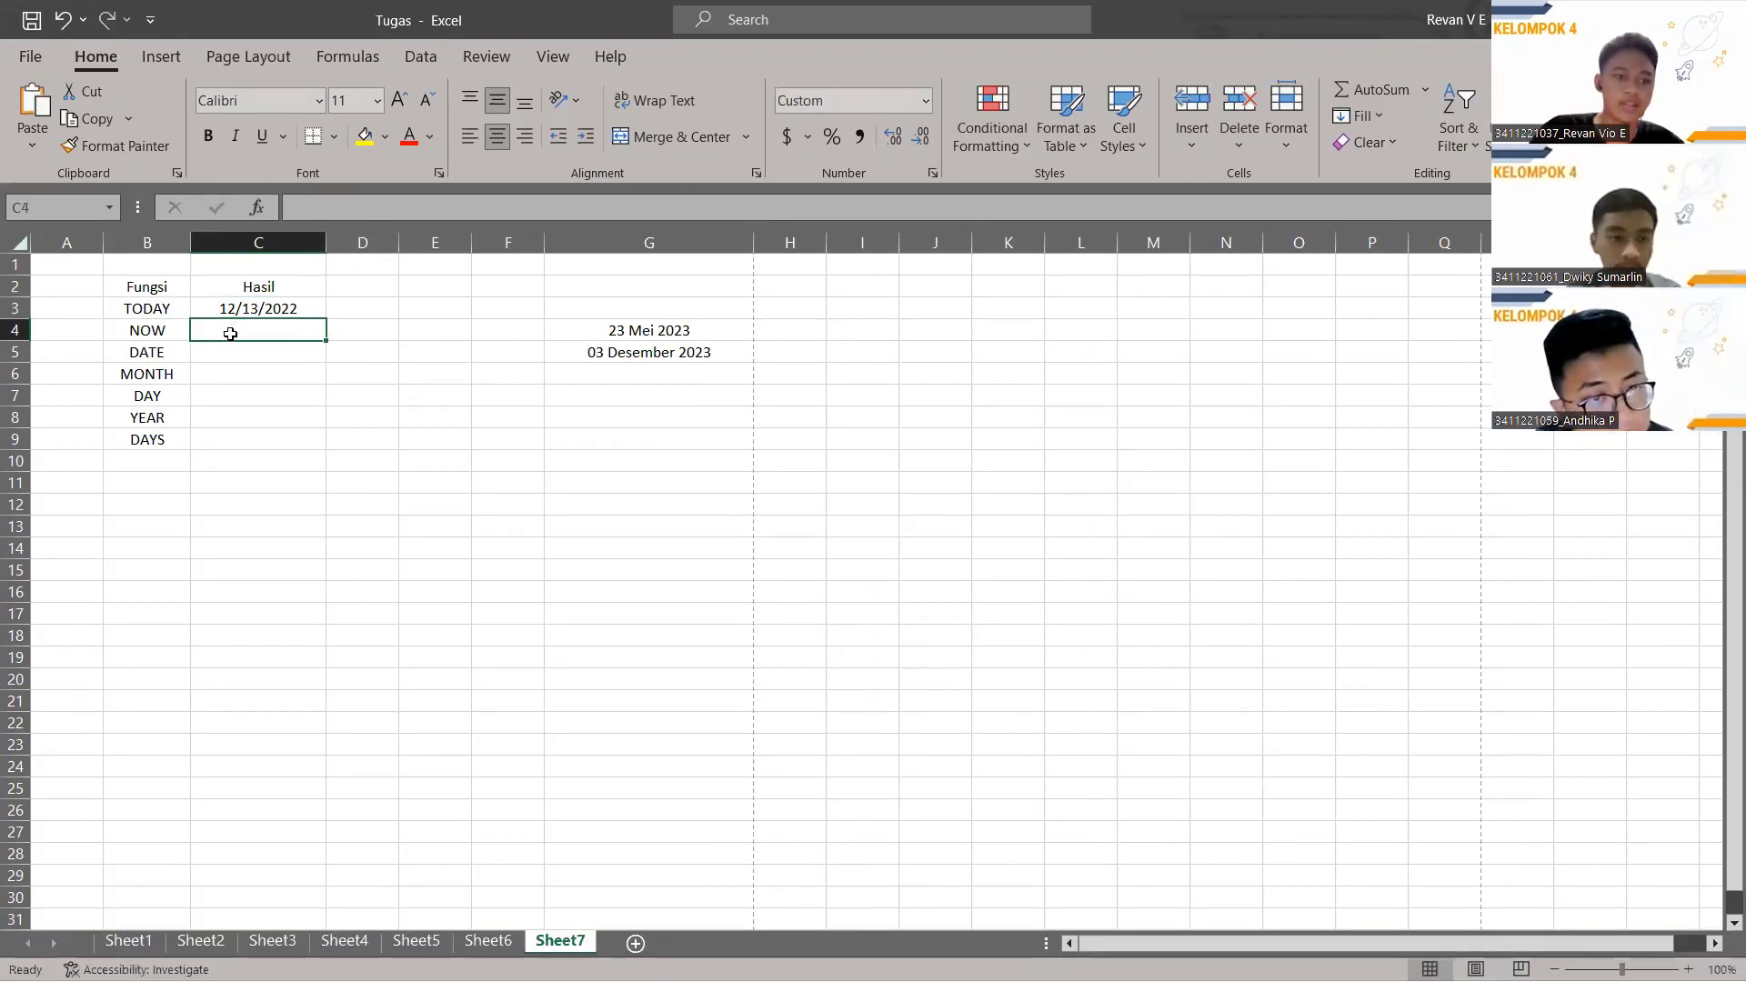
{"action": "left_click", "coordinate": [409, 215]}
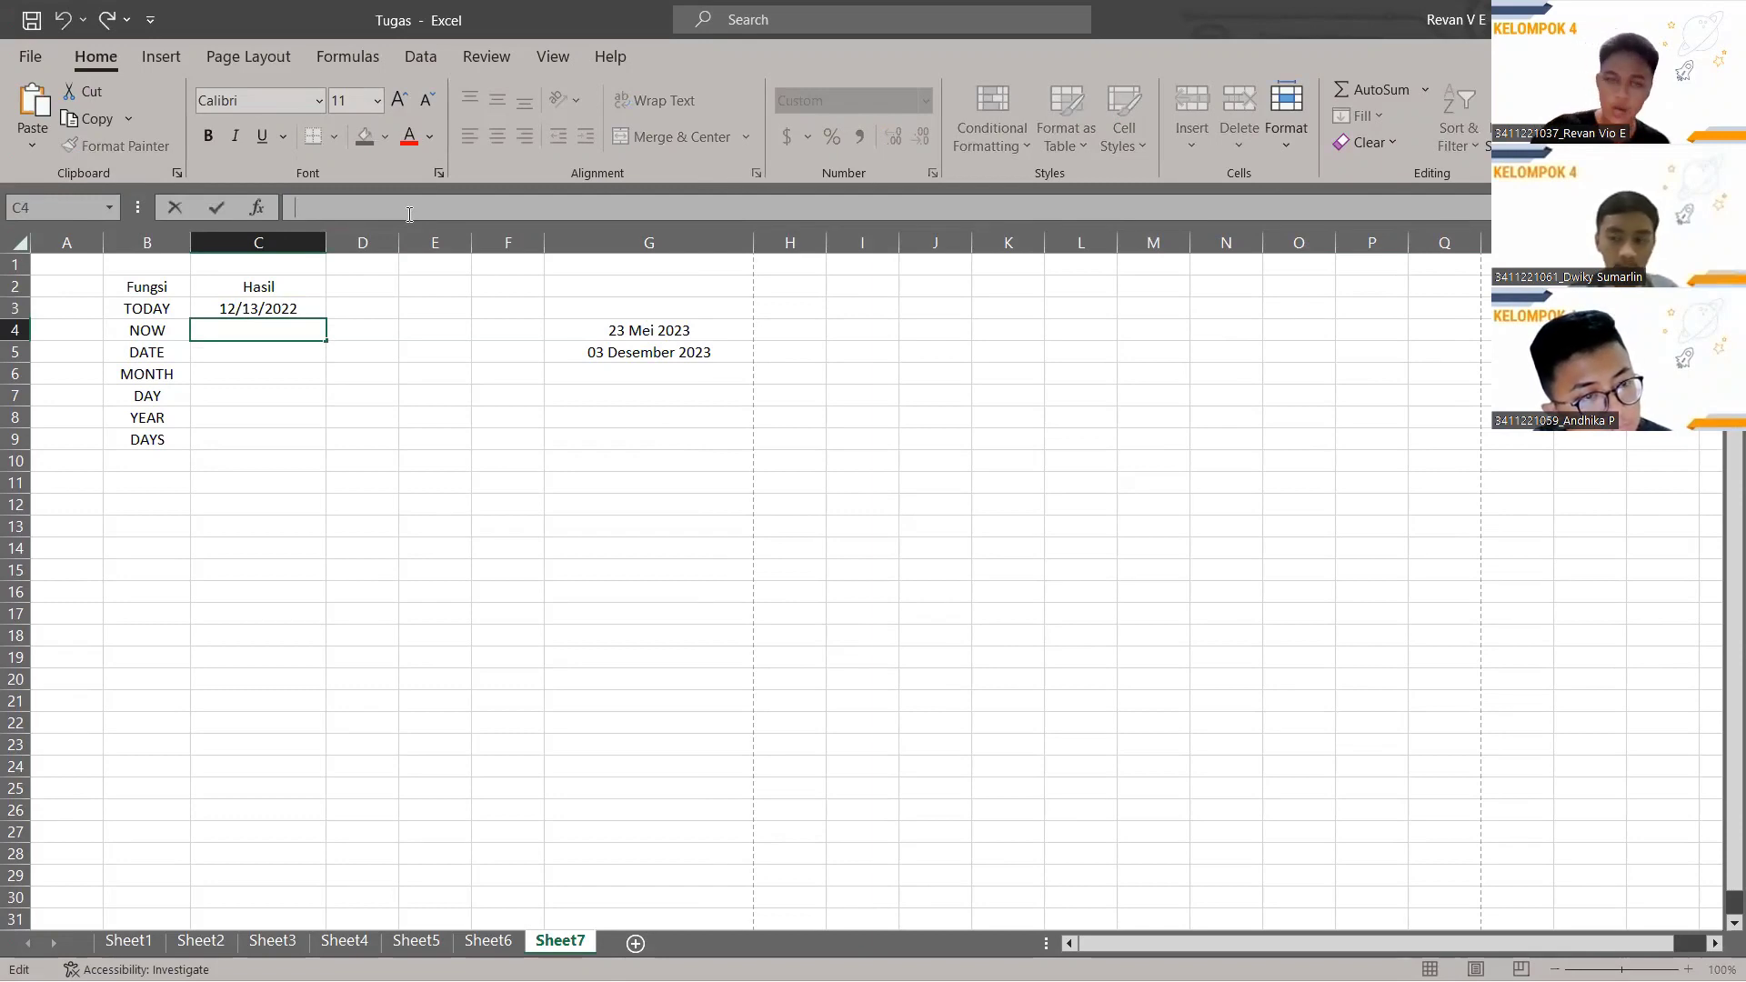
{"action": "type", "text": "="}
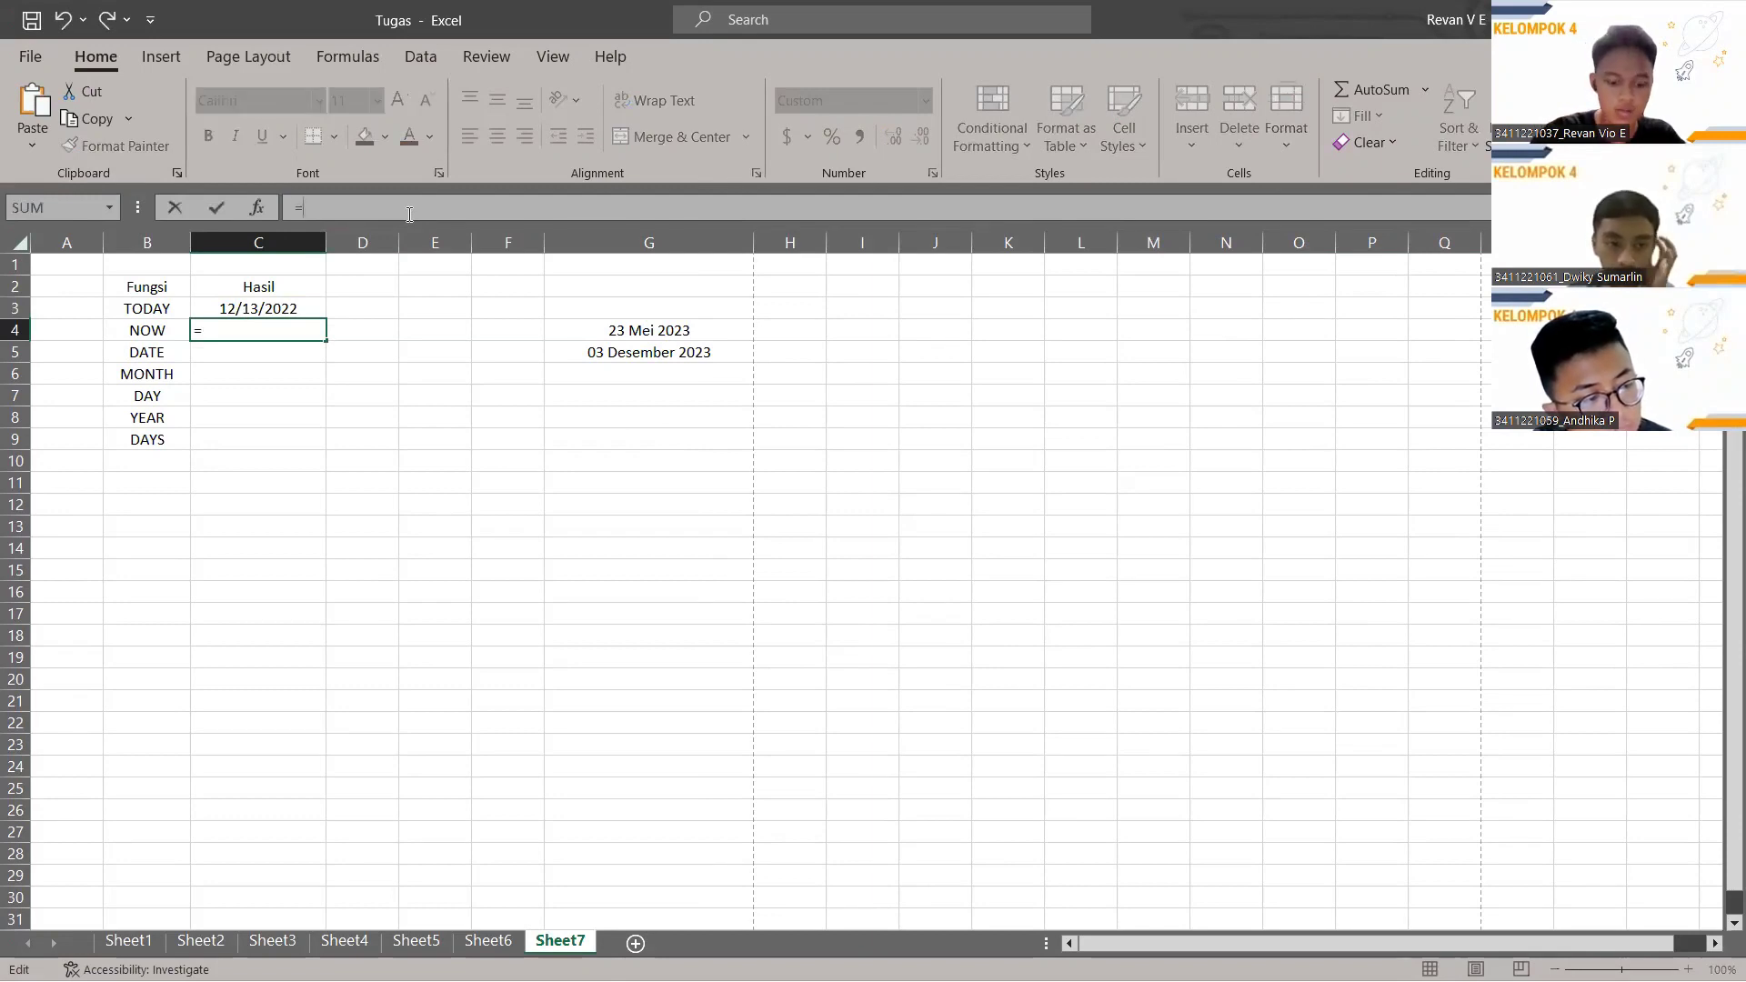
{"action": "type", "text": "NOW"}
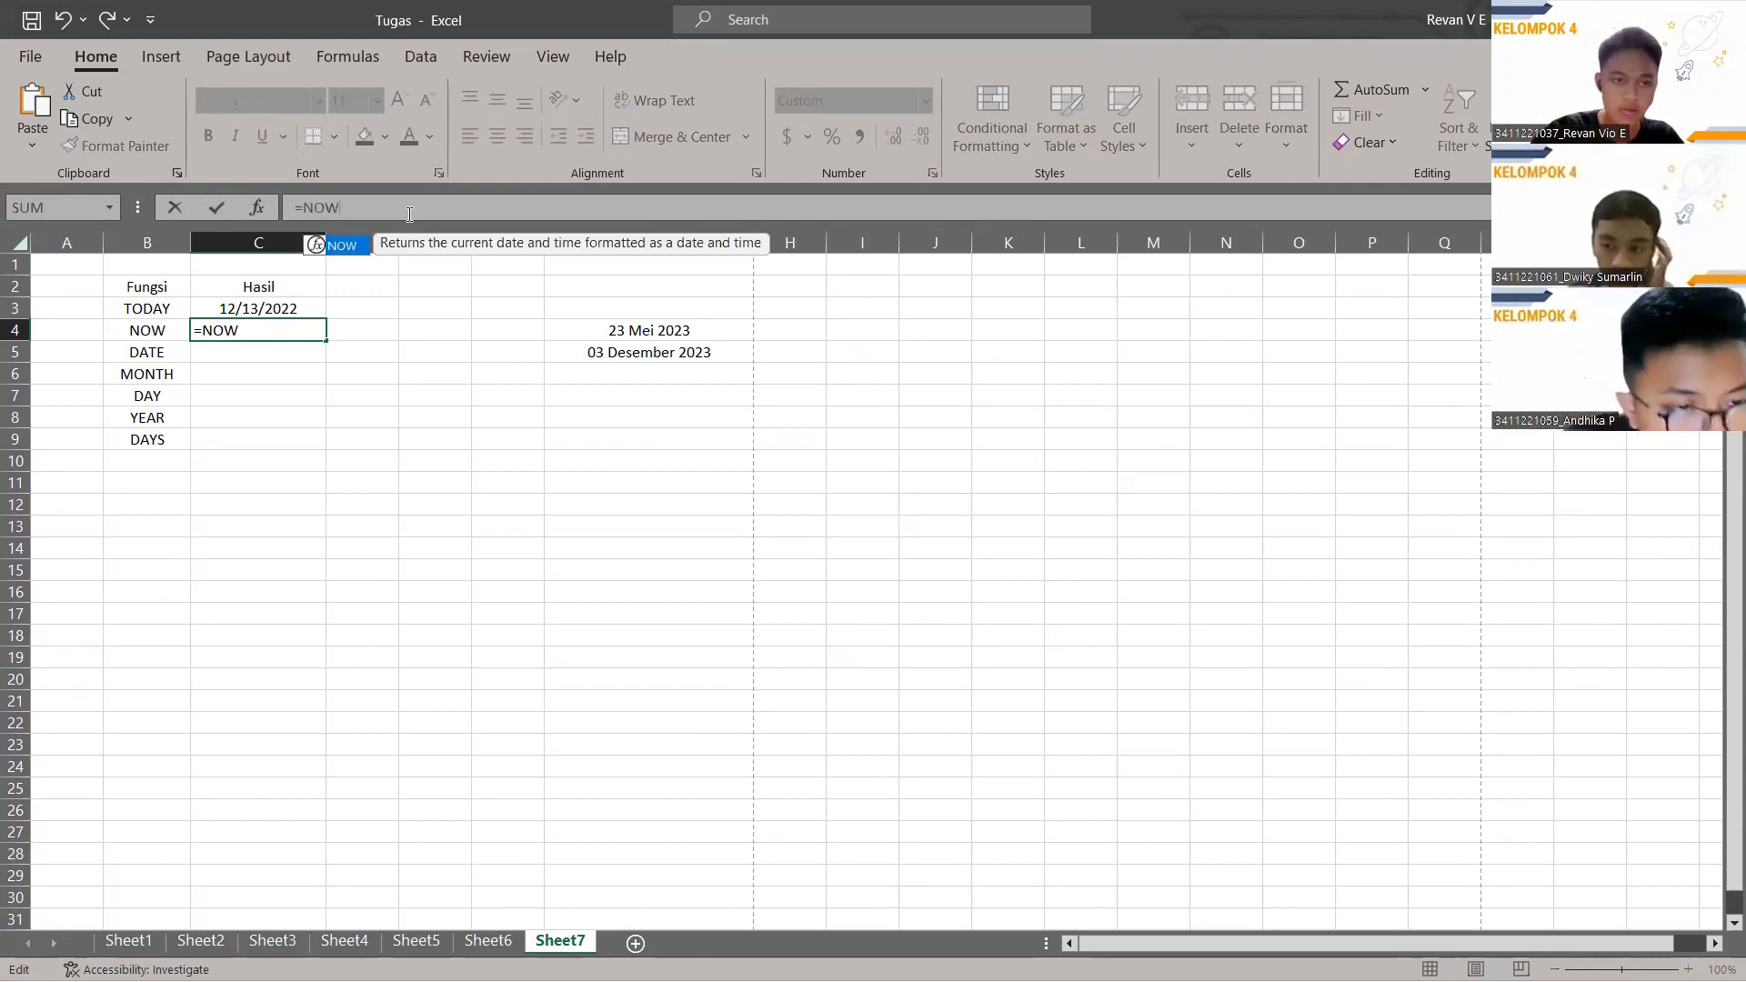
{"action": "type", "text": "()"}
{"action": "key", "text": "Return"}
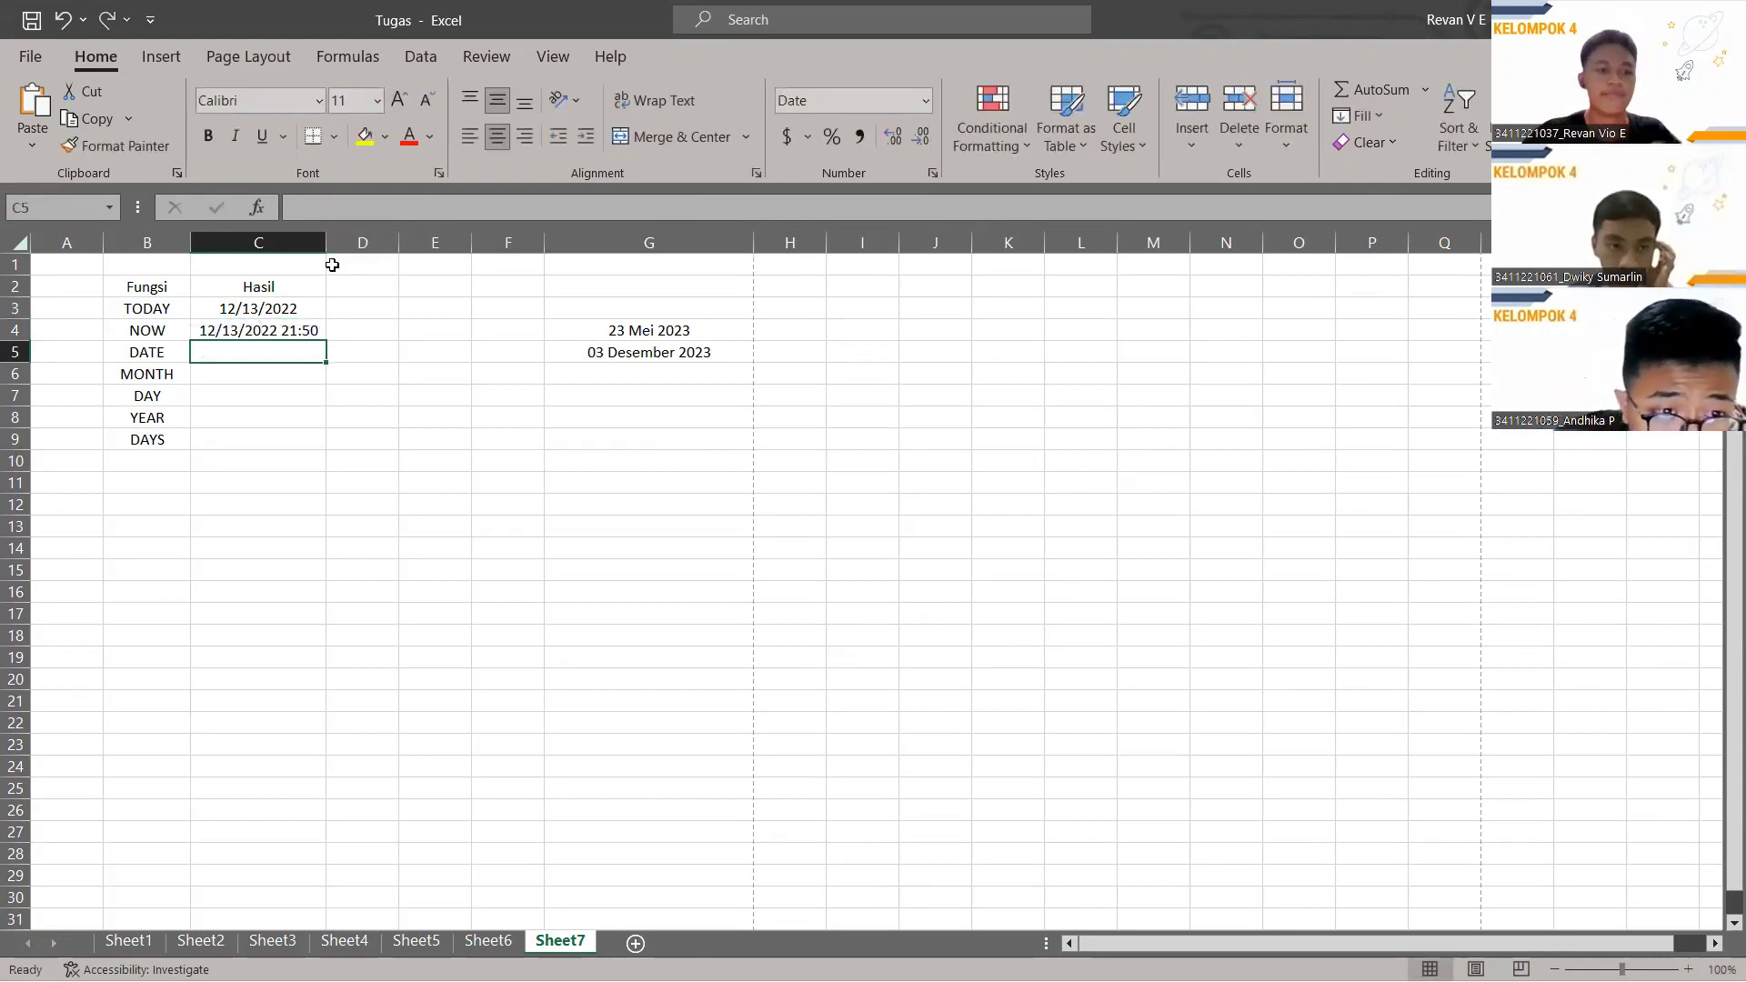
{"action": "left_click_drag", "start_coordinate": [326, 242], "coordinate": [377, 242]}
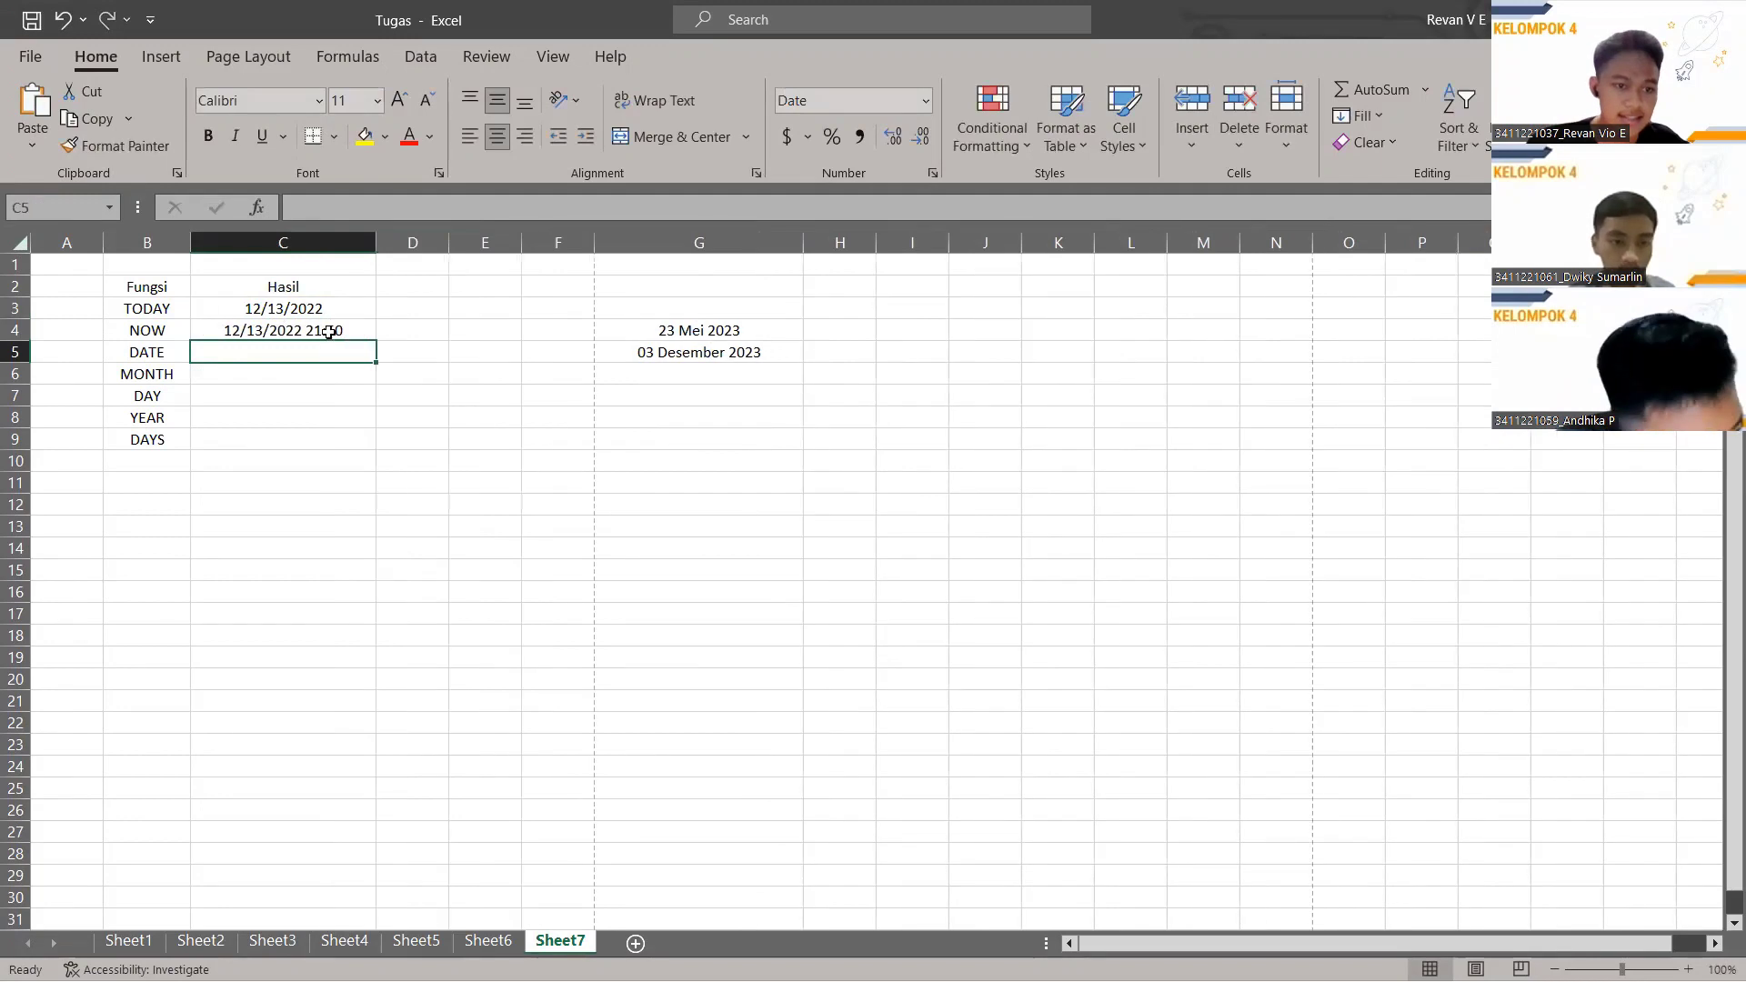
{"action": "left_click", "coordinate": [326, 336]}
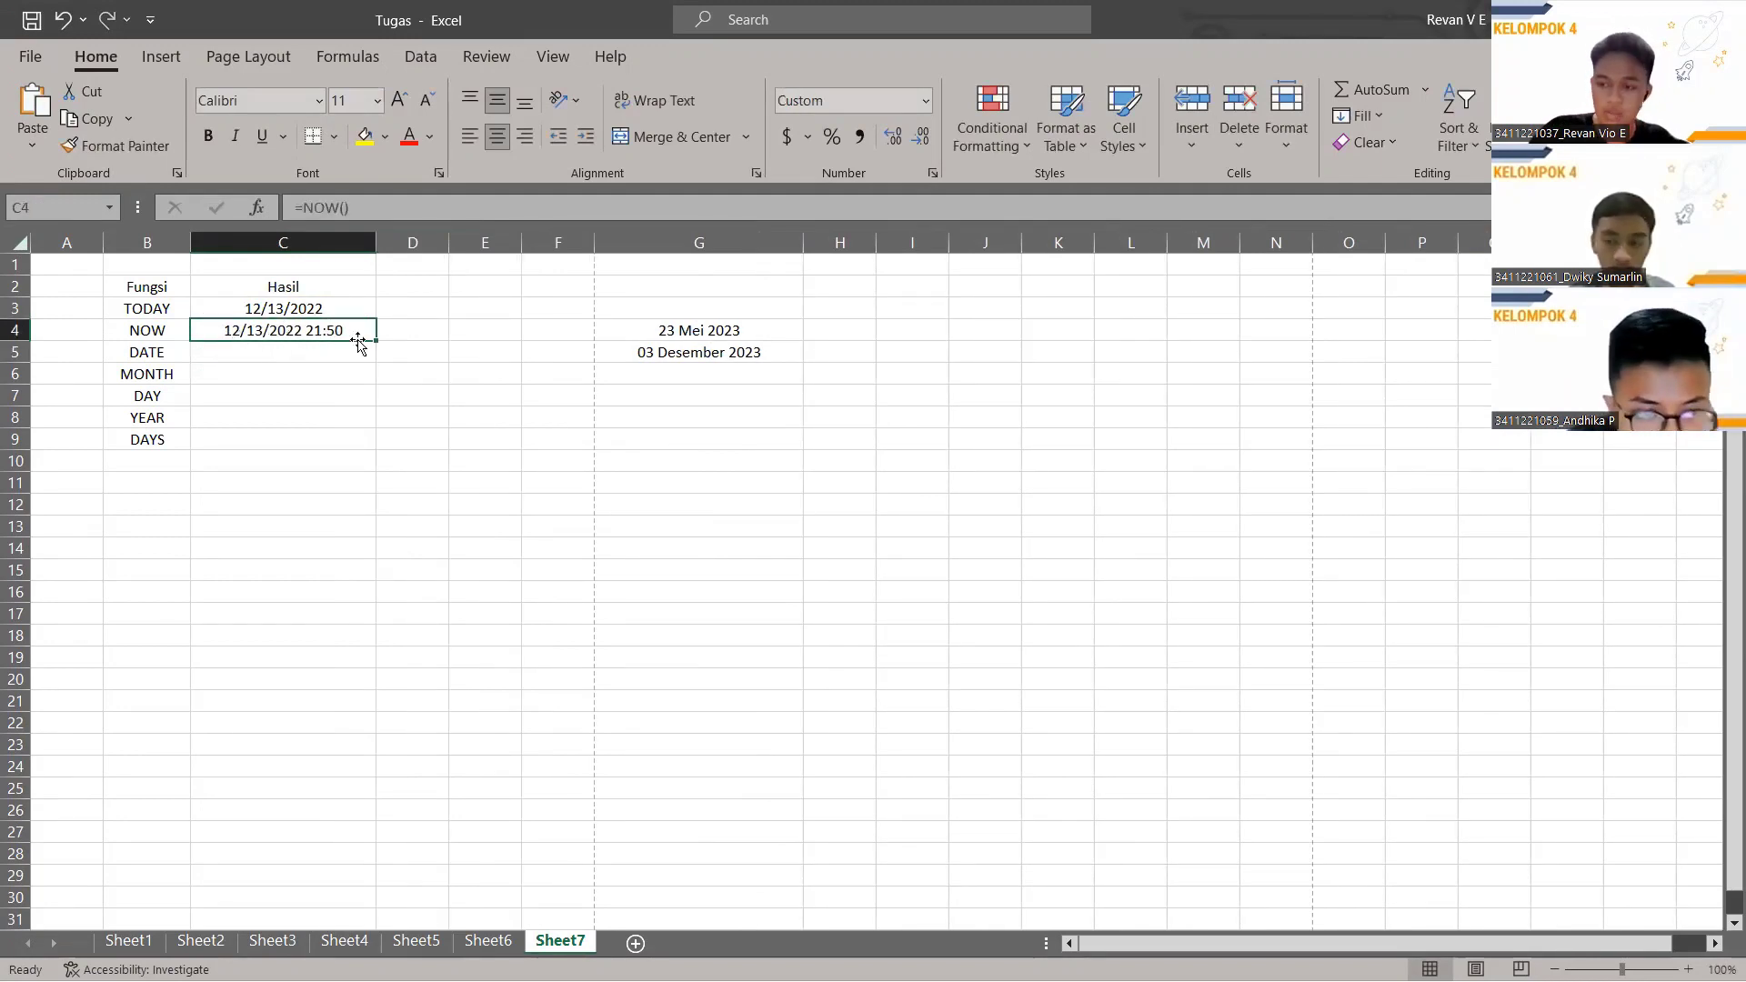
{"action": "left_click", "coordinate": [269, 358]}
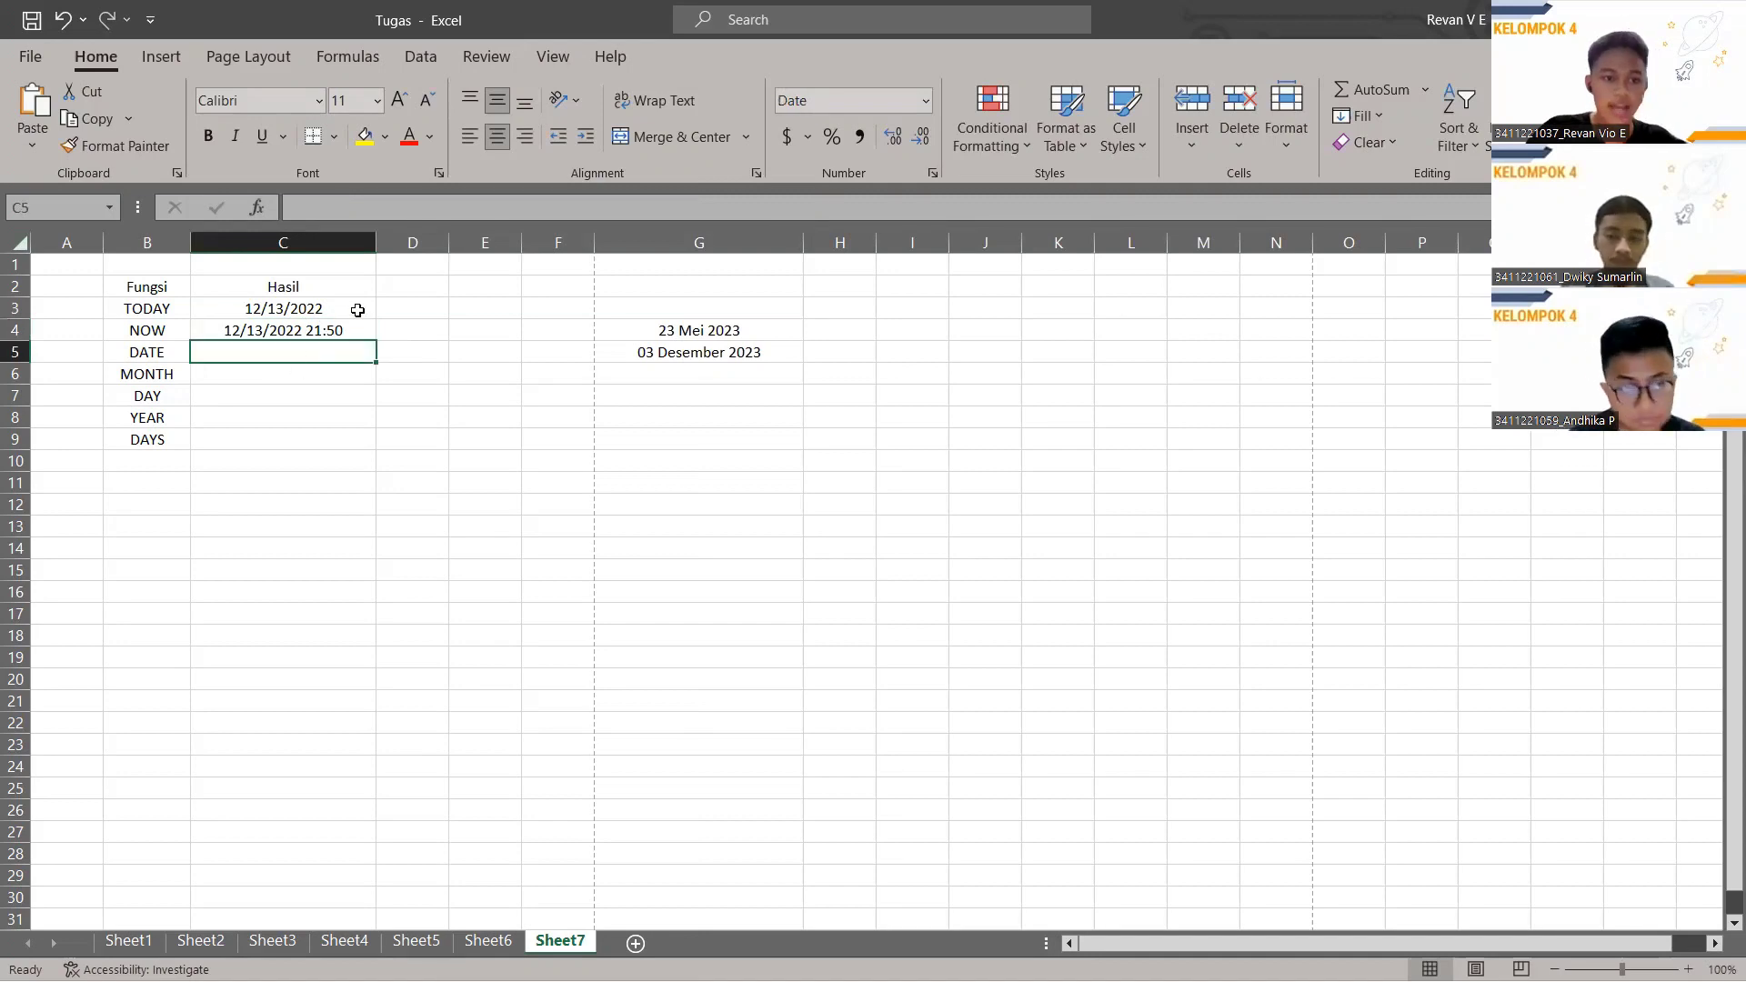
{"action": "left_click", "coordinate": [433, 209]}
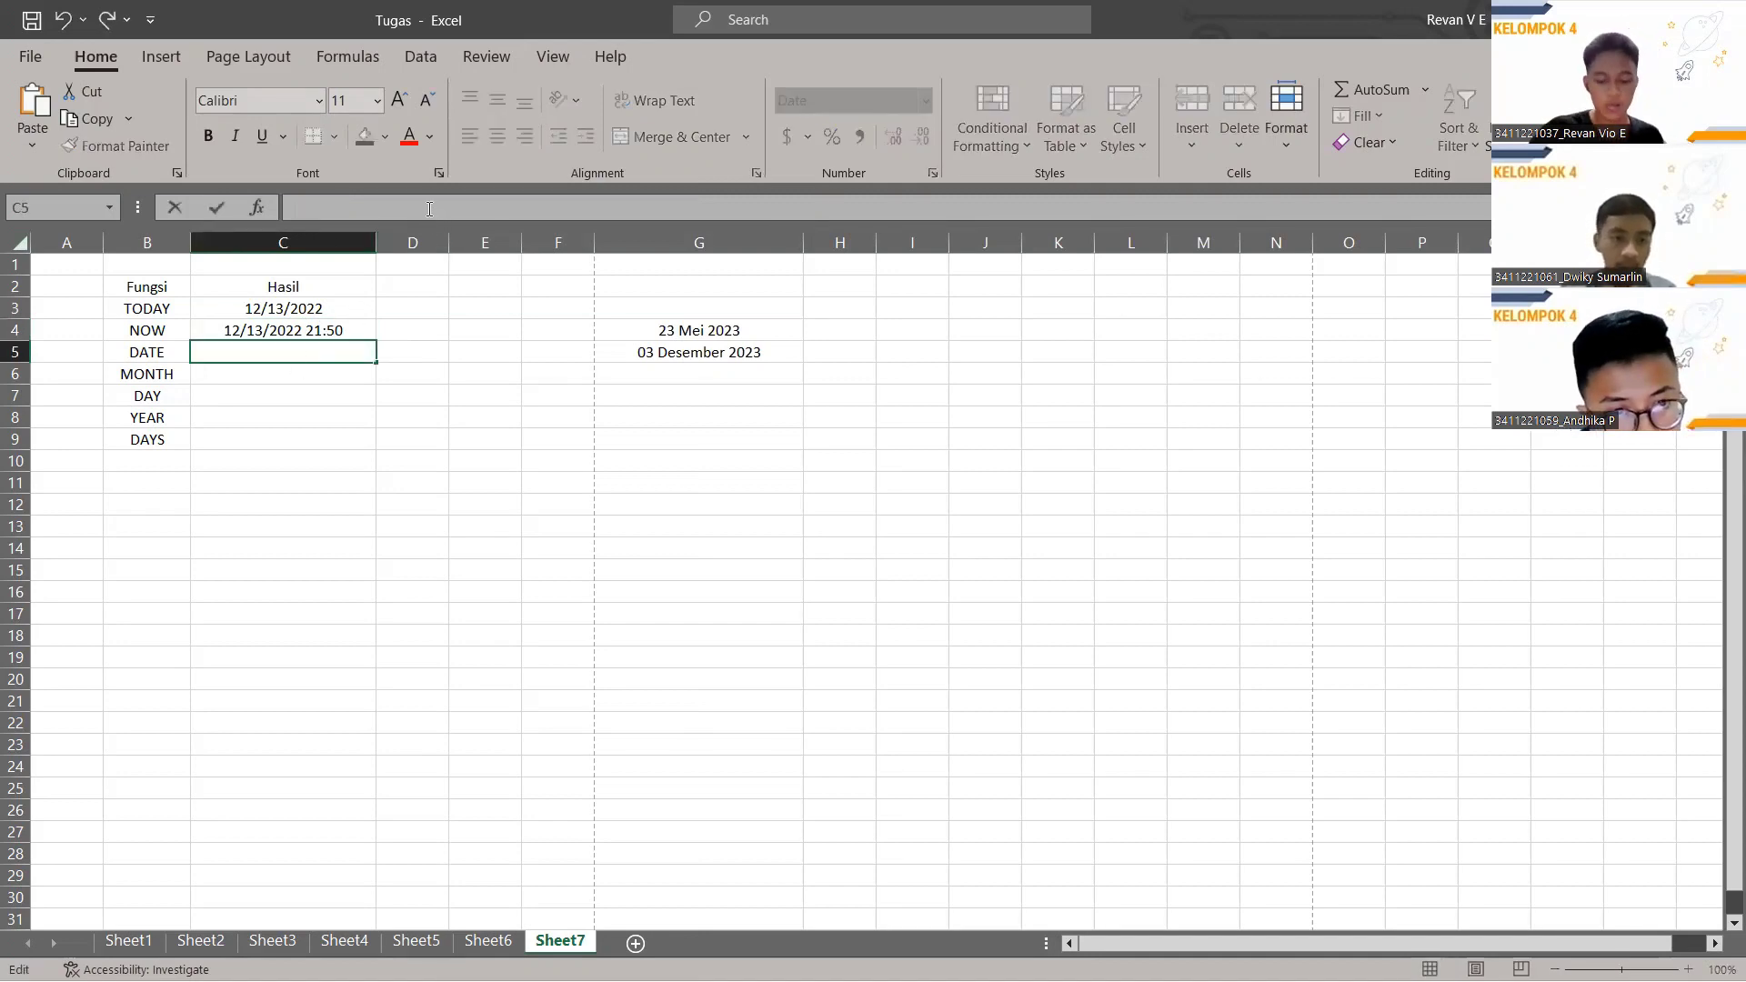
Enter =DATE(2022,4,2) in C5 so it displays 4/2/2022.
{"action": "type", "text": "="}
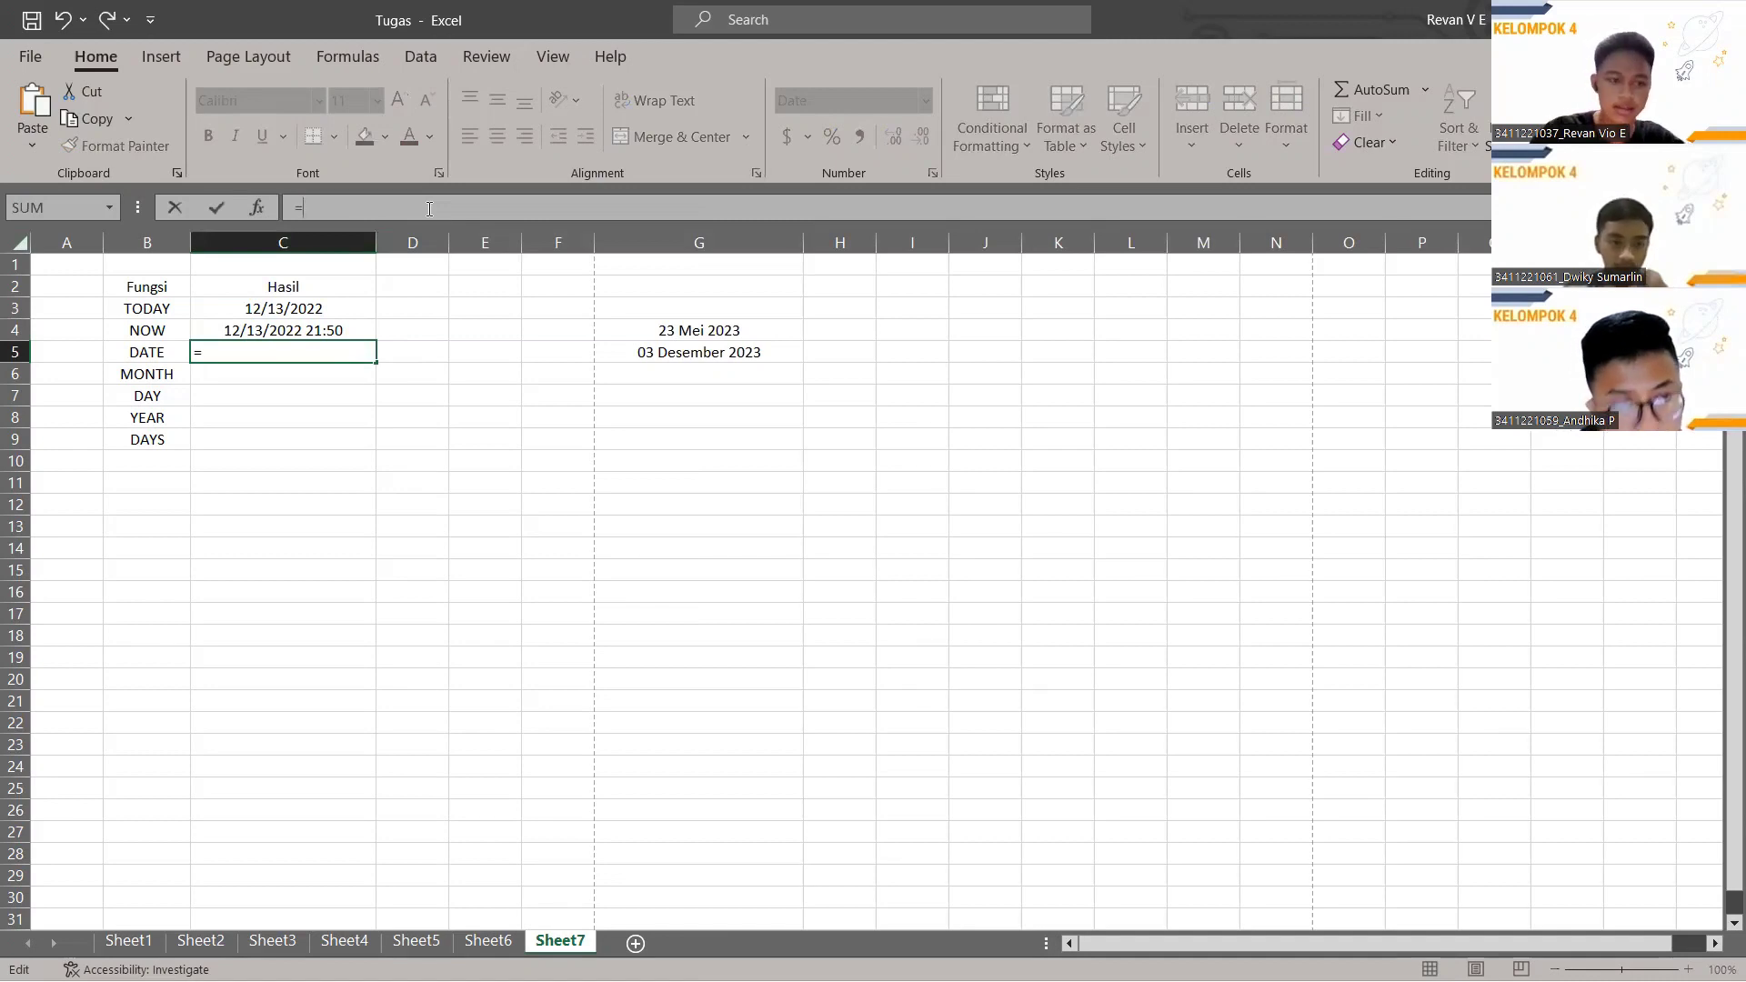
{"action": "type", "text": "DATE"}
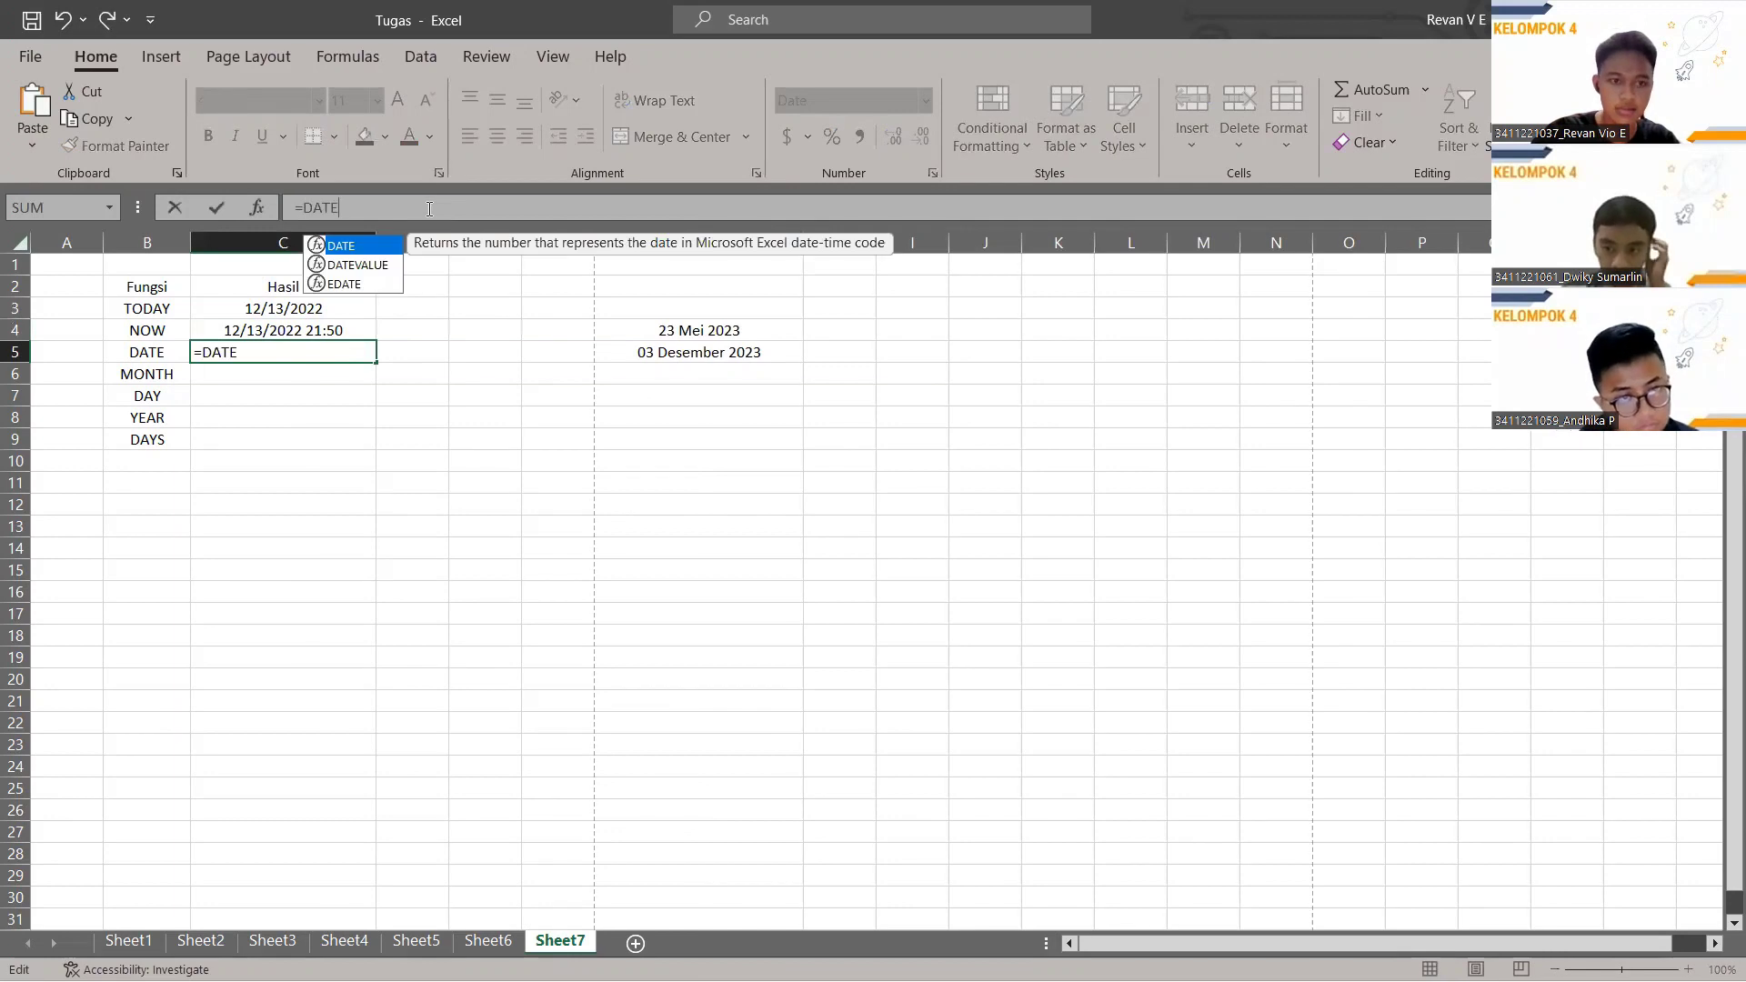
{"action": "type", "text": "(2022,"}
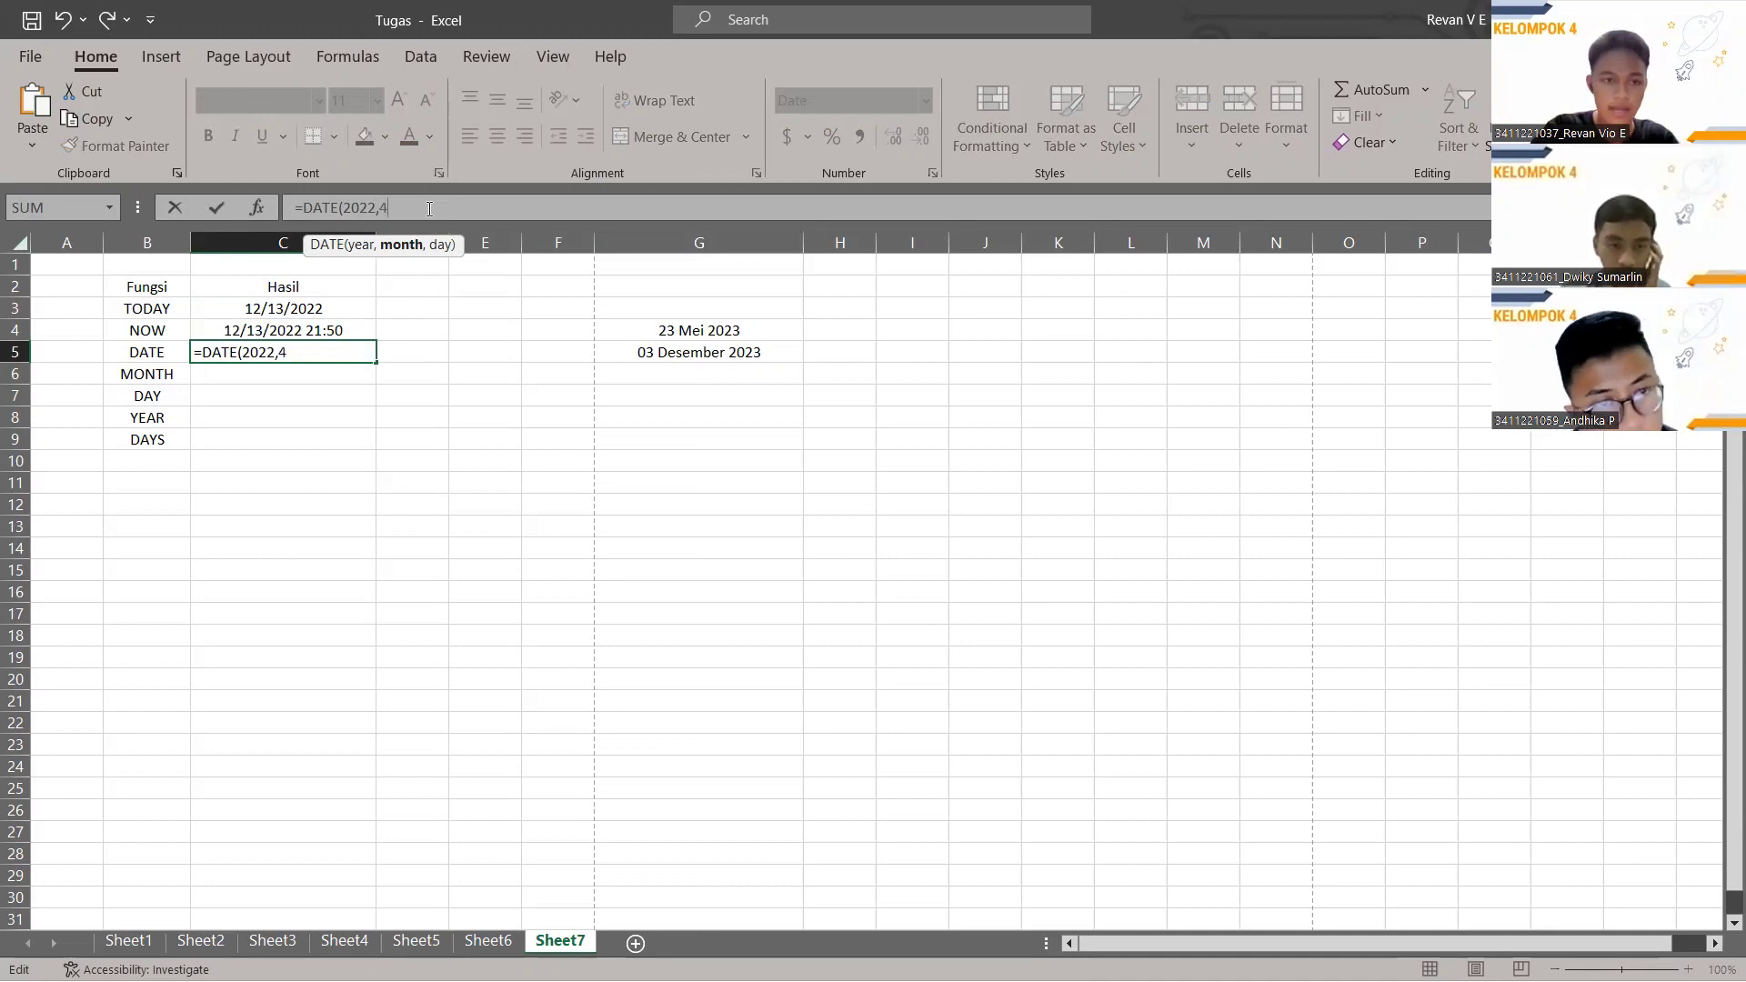
{"action": "type", "text": "4,"}
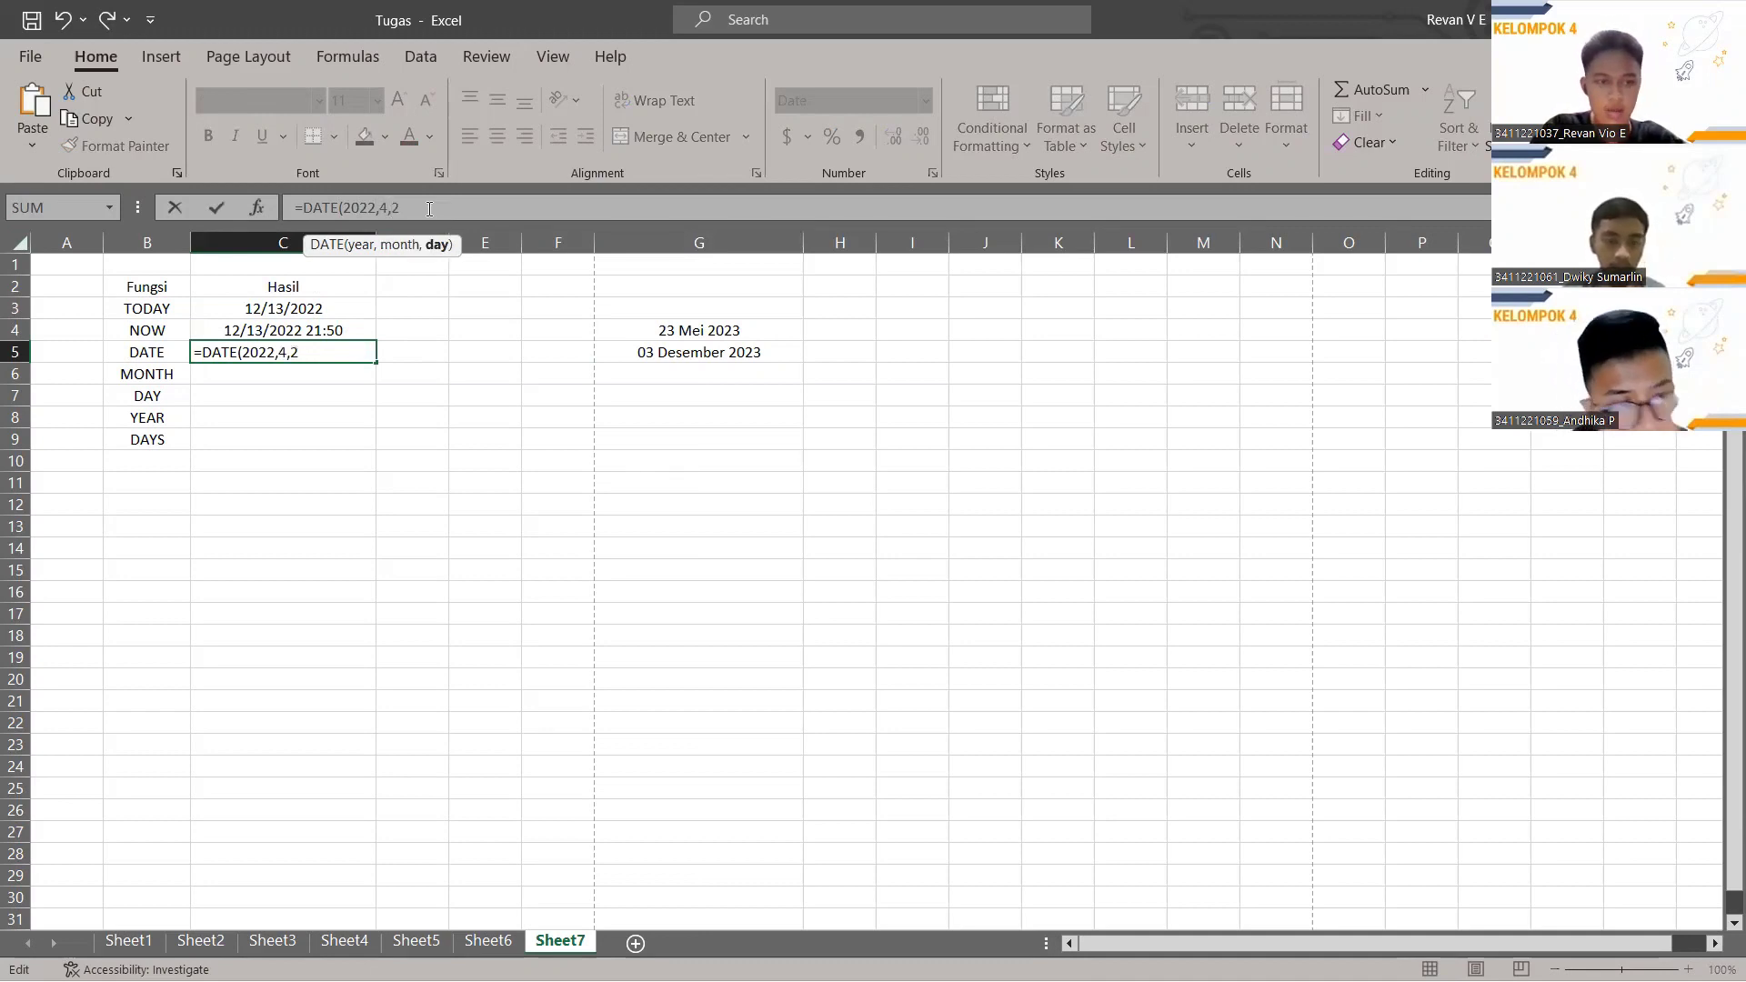
{"action": "type", "text": "2)"}
{"action": "key", "text": "Return"}
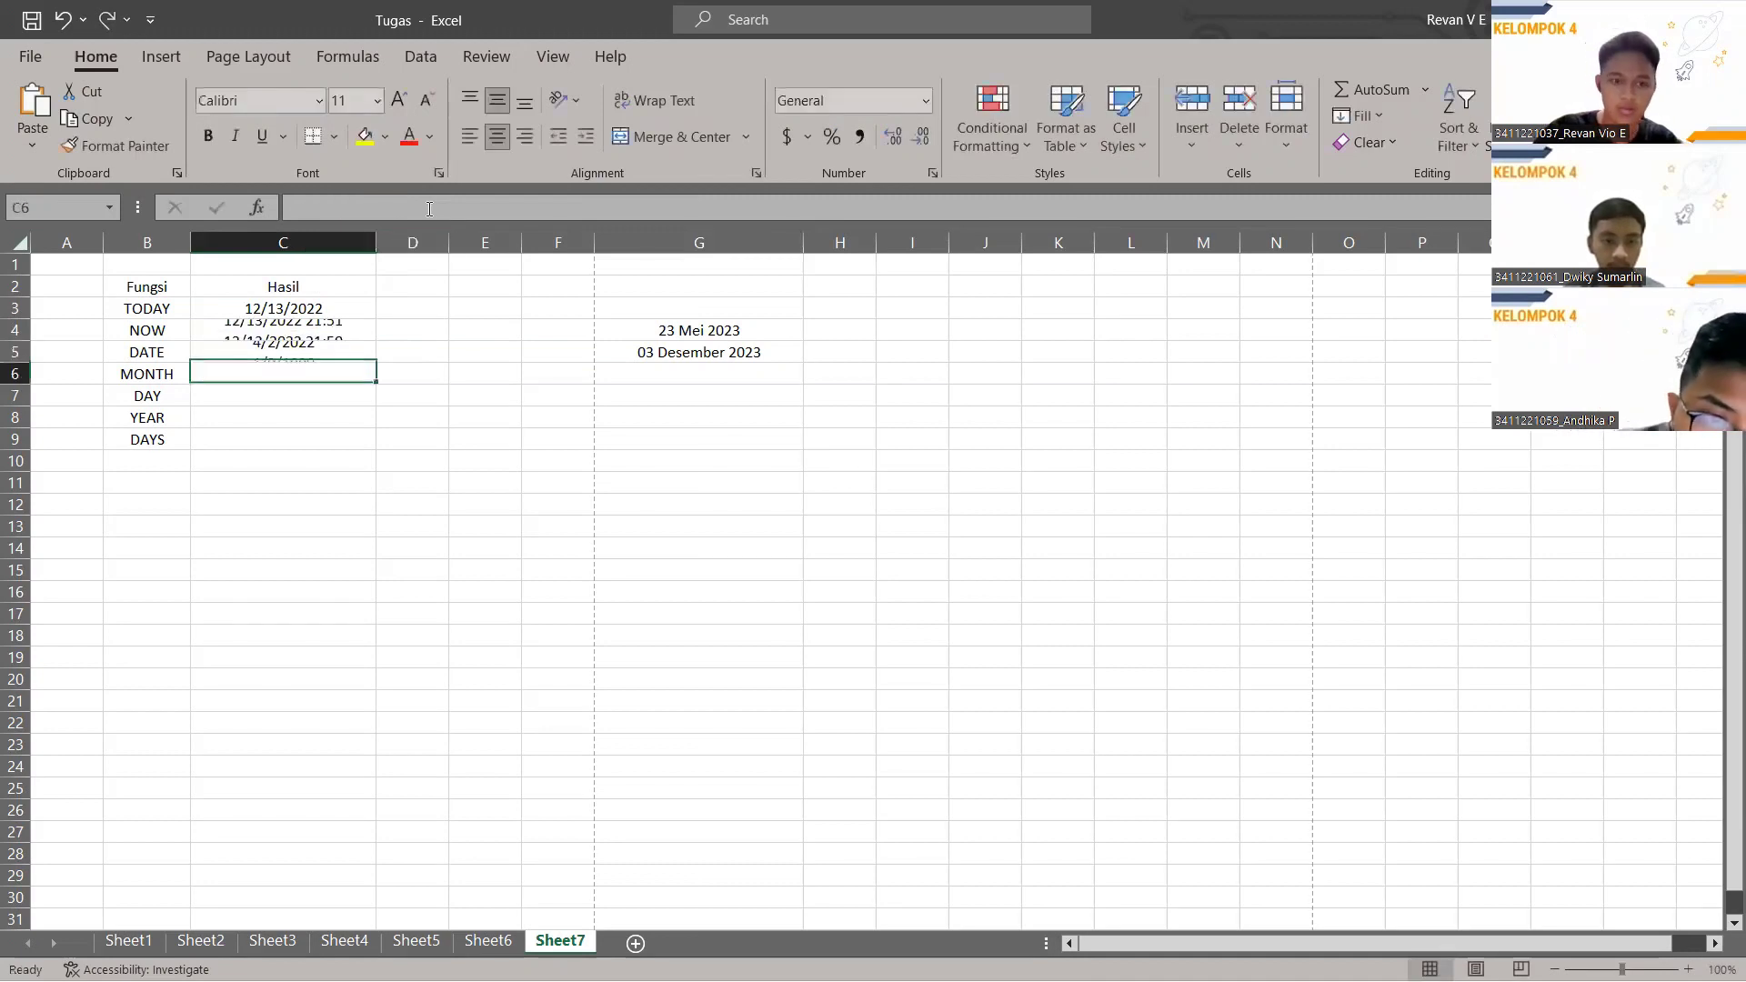
{"action": "left_click", "coordinate": [327, 354]}
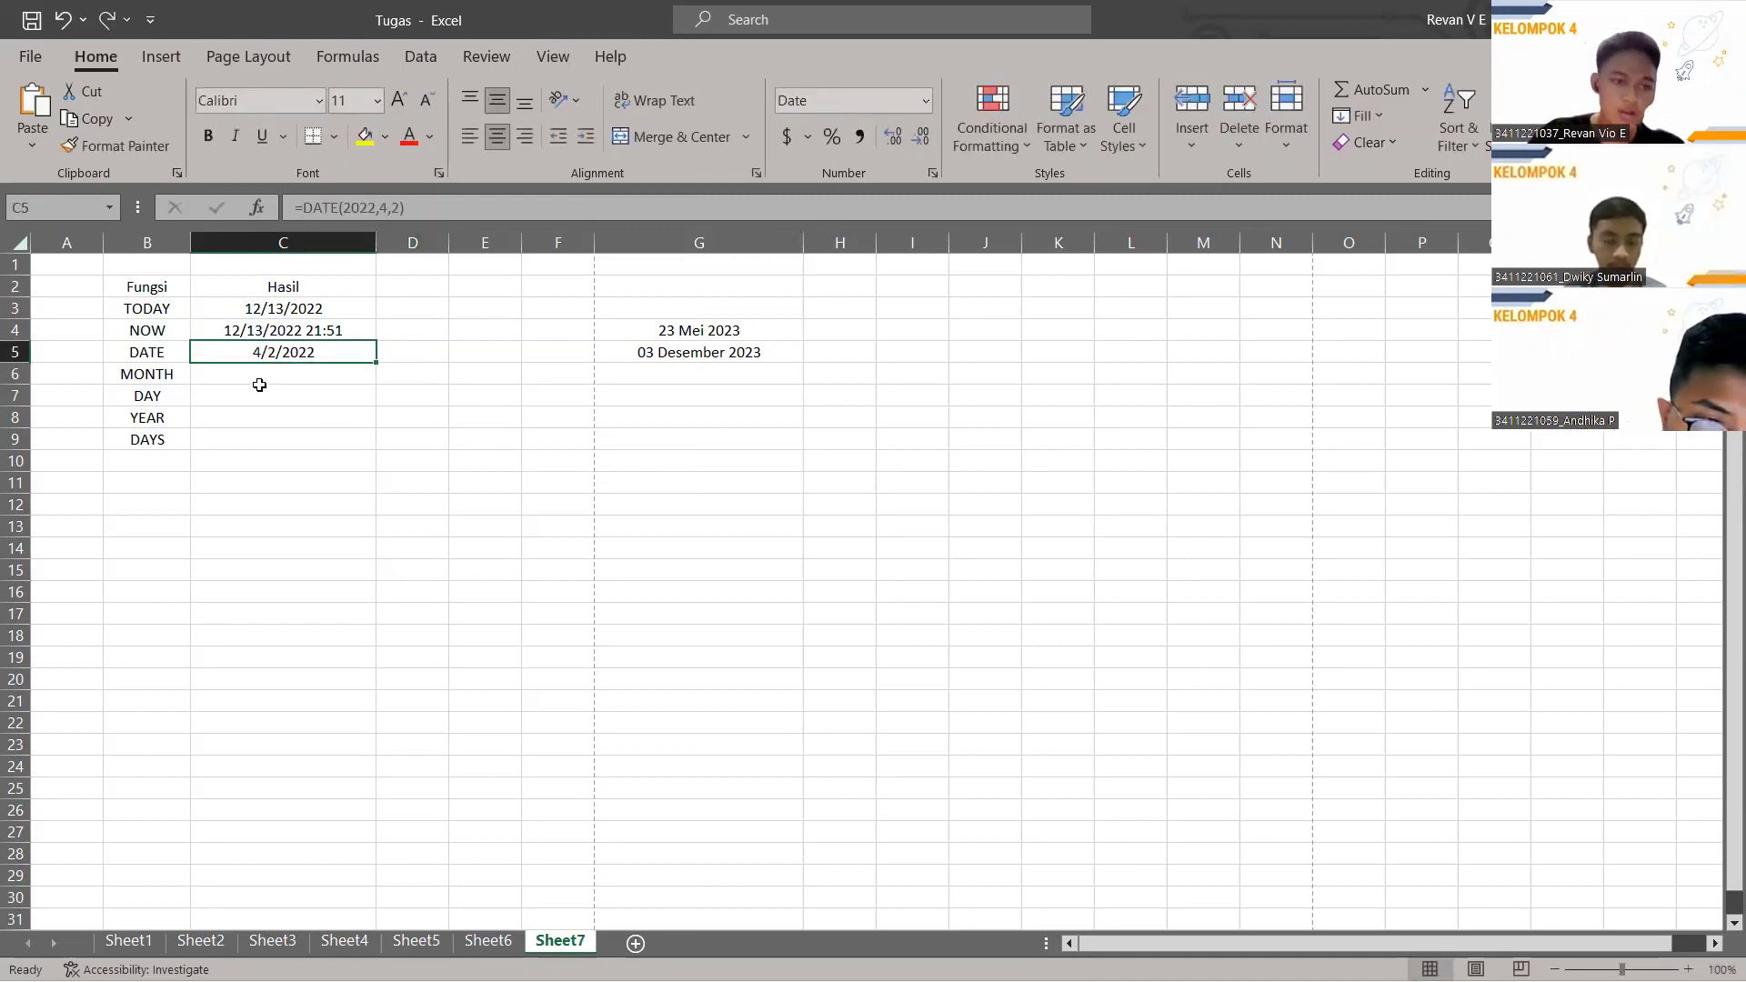
{"action": "left_click", "coordinate": [292, 380]}
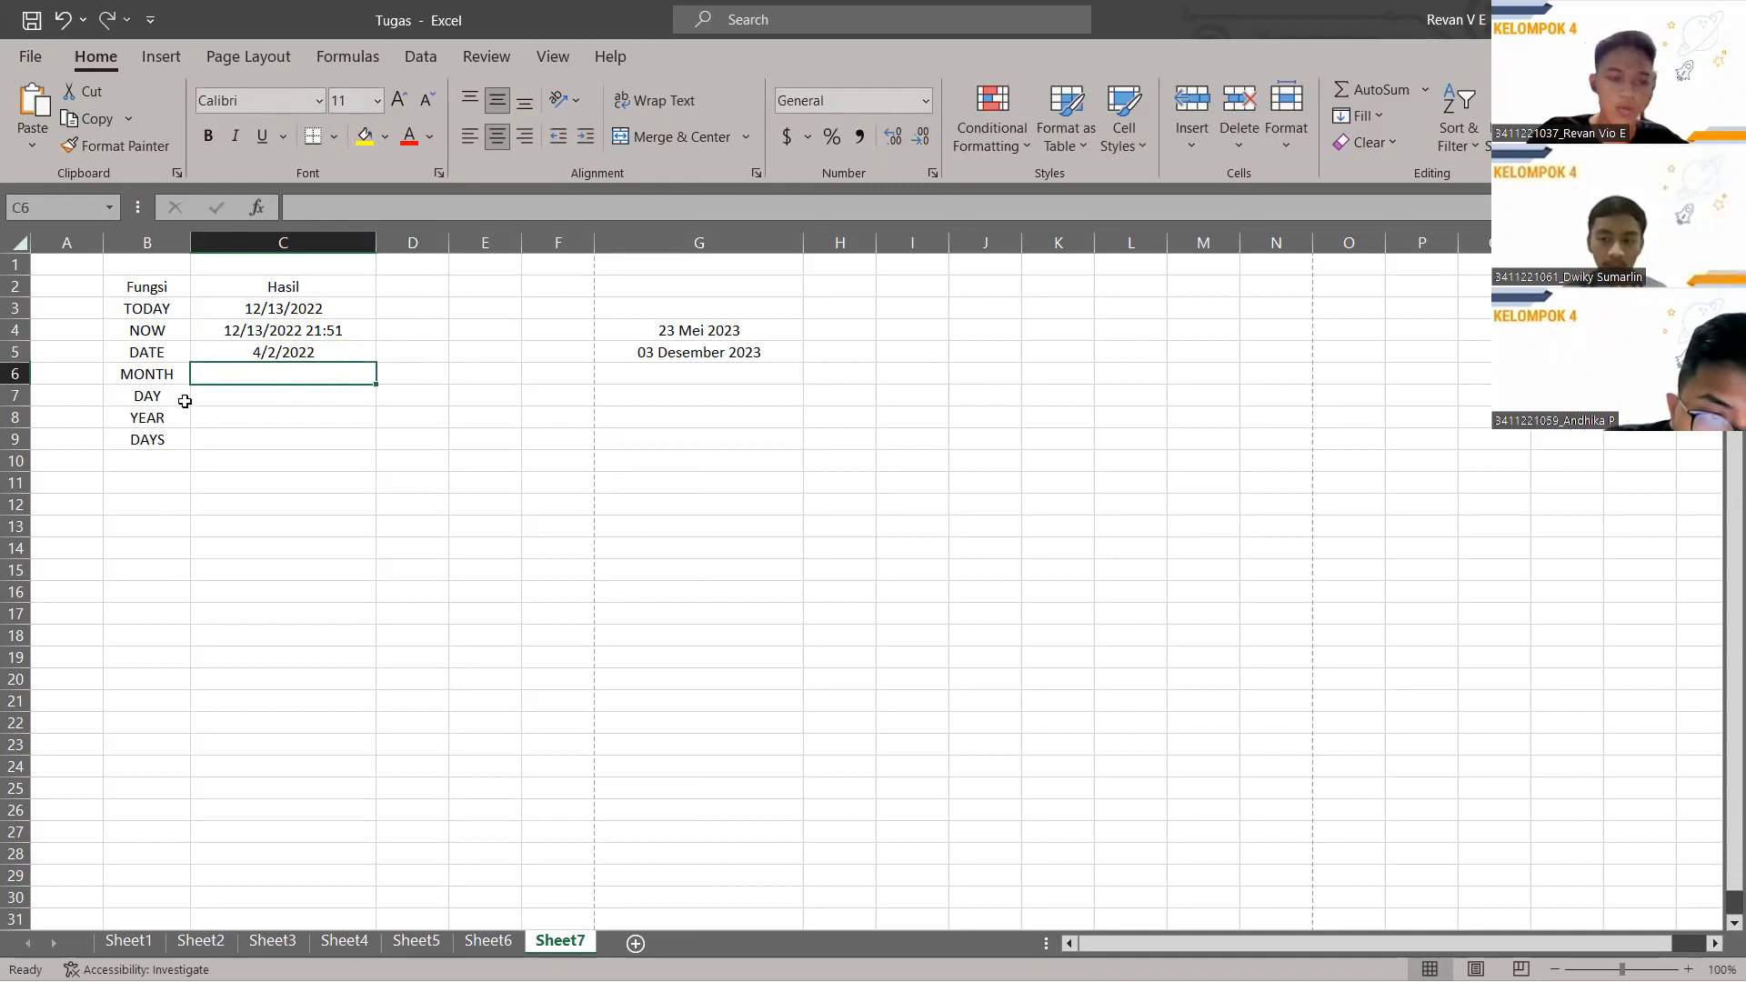
{"action": "left_click", "coordinate": [366, 209]}
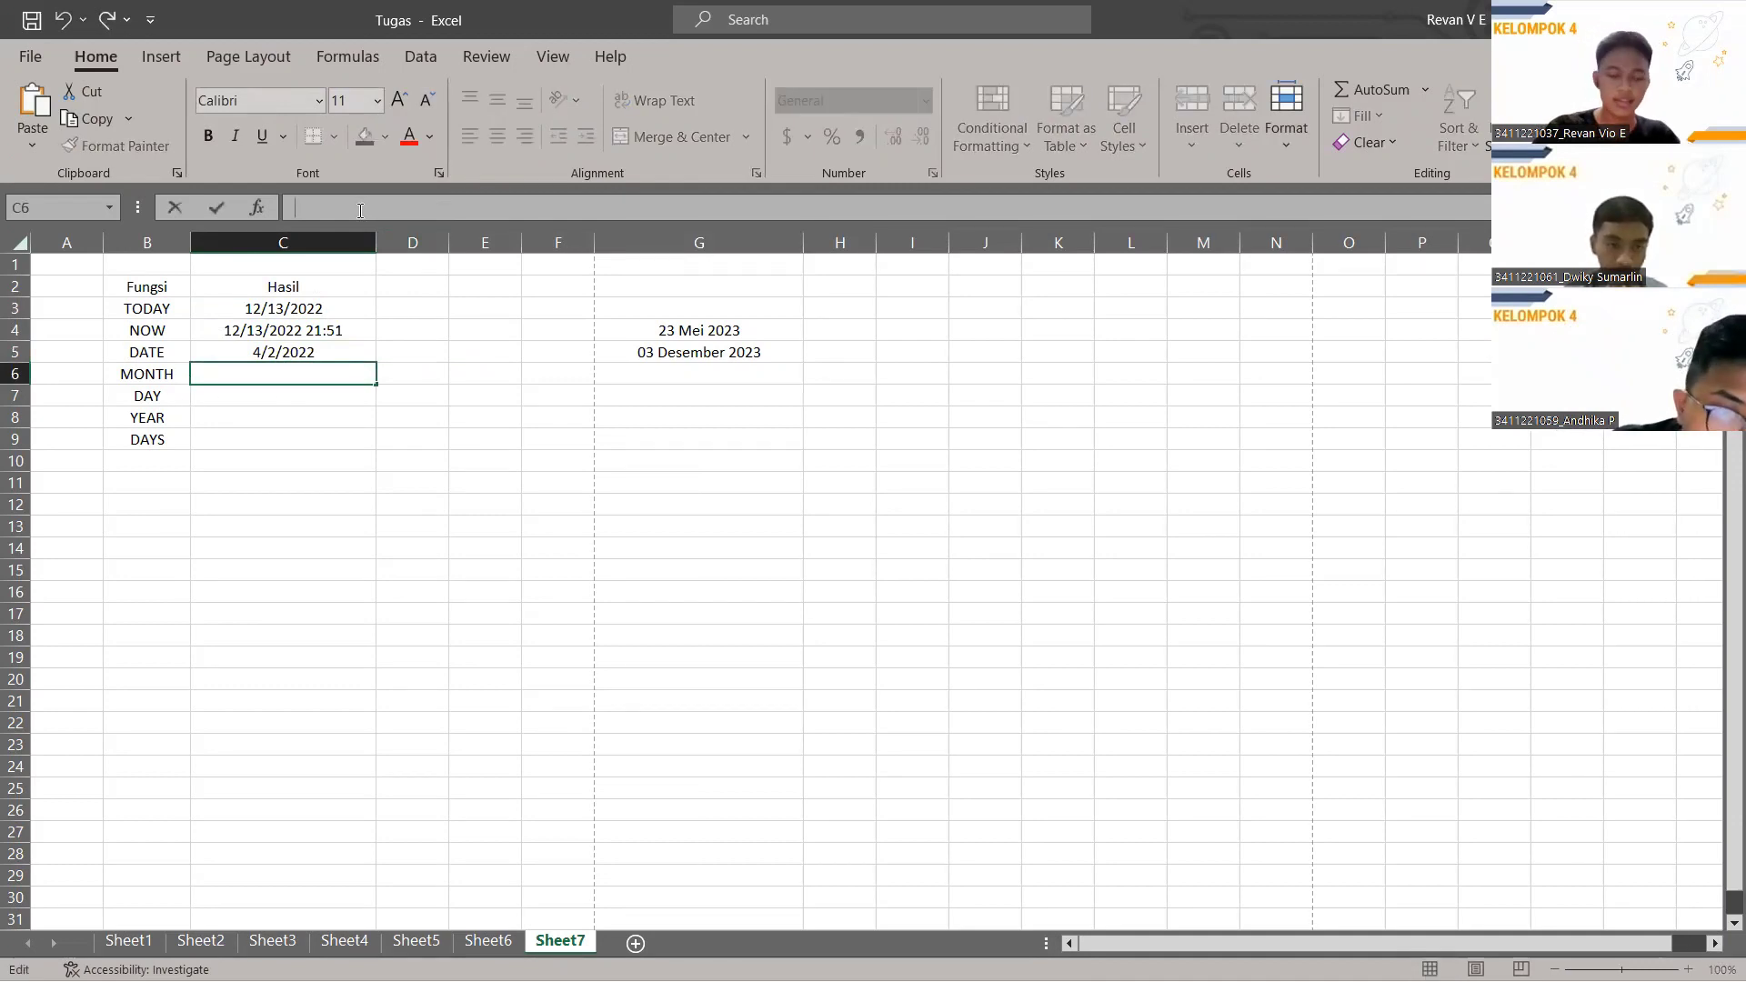
Enter =MONTH(C3) in C6 so it shows month 12 from the TODAY date.
{"action": "type", "text": "="}
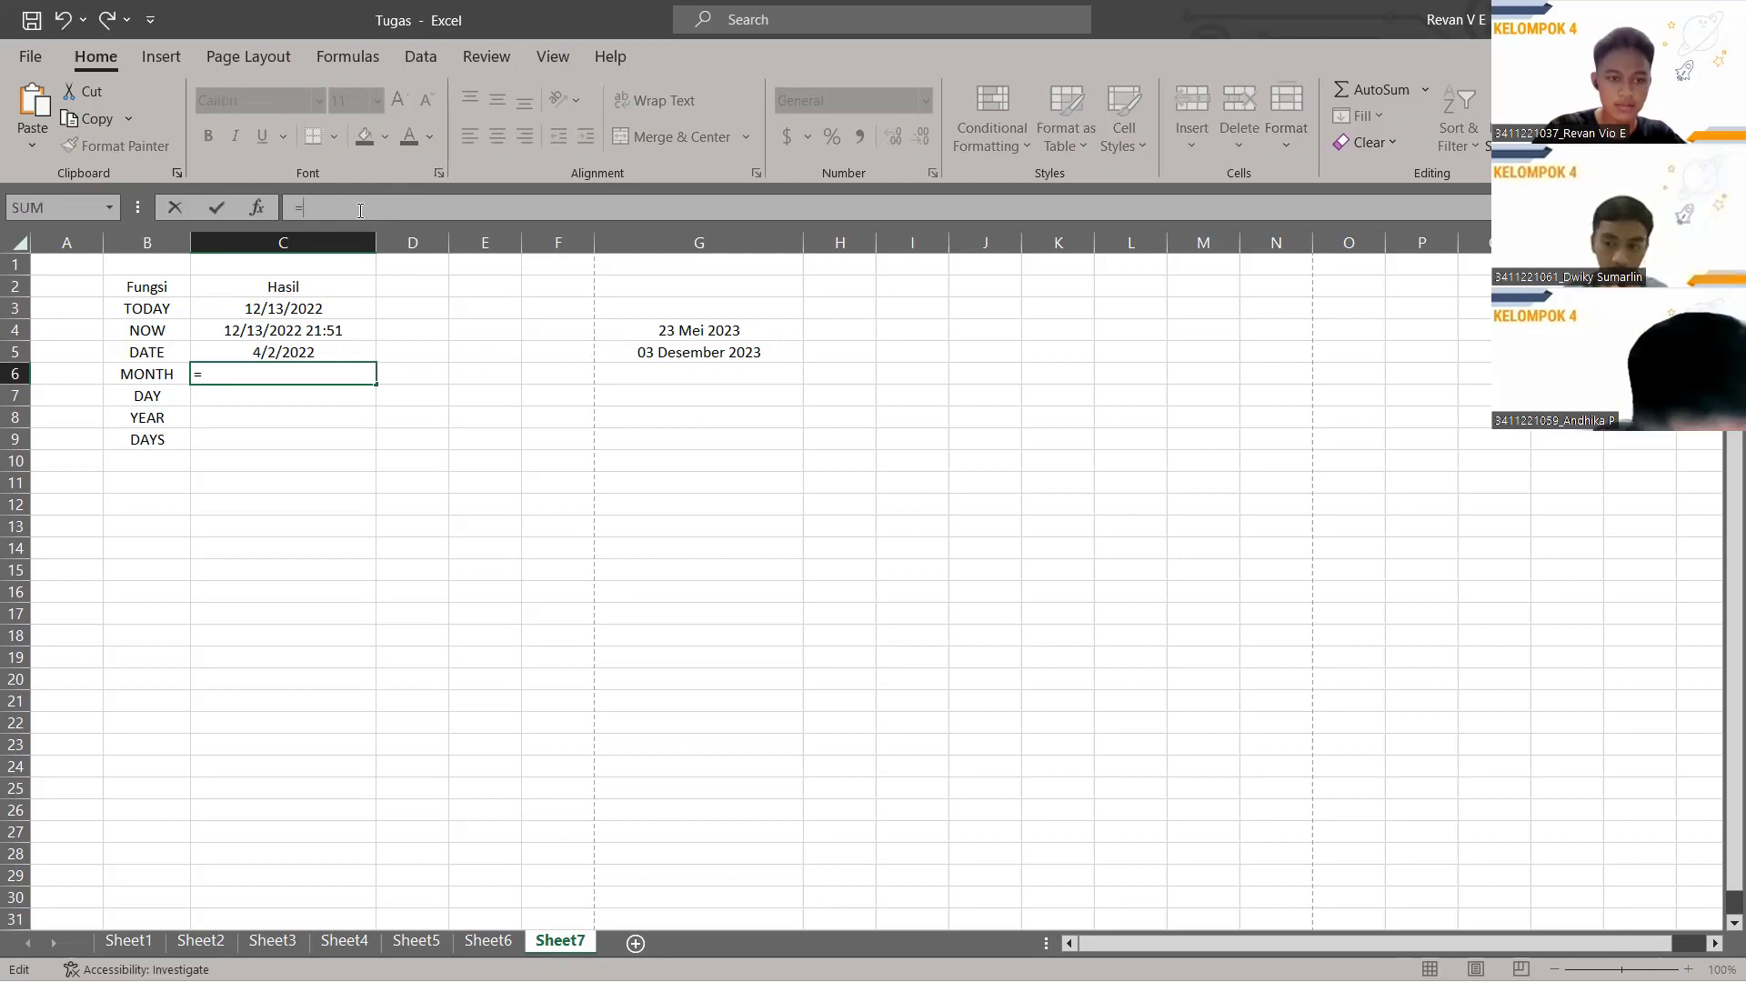
{"action": "type", "text": "MONTH"}
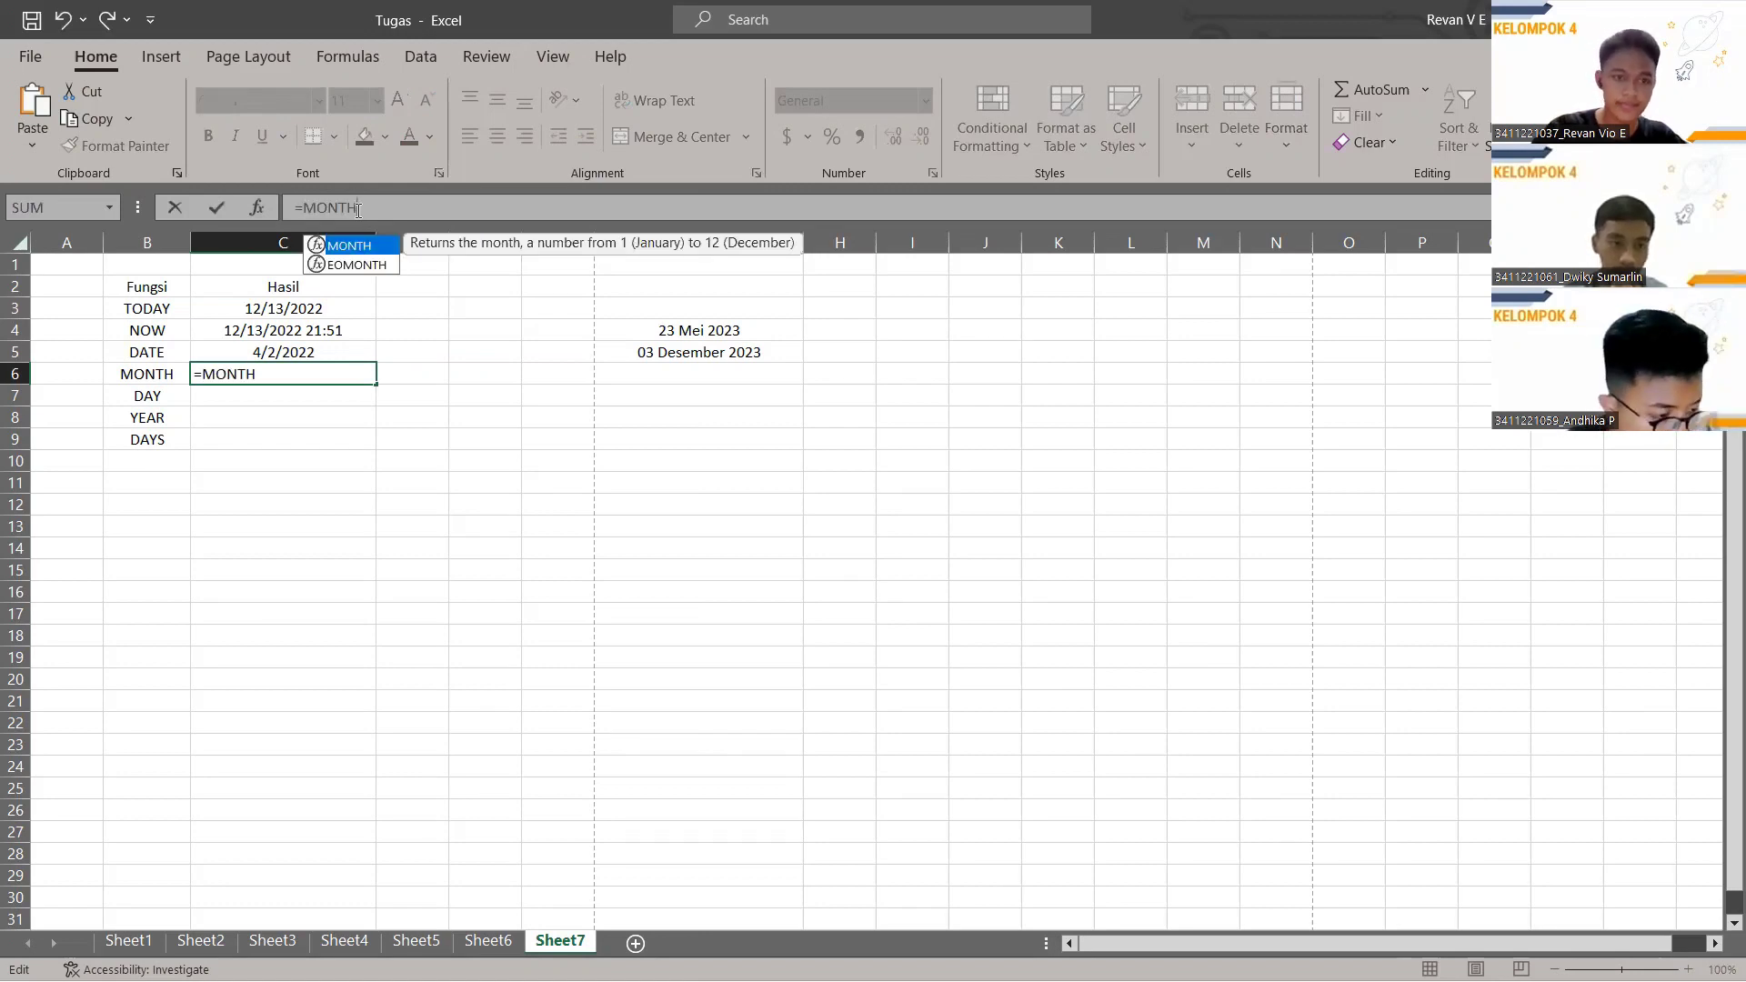
{"action": "type", "text": "("}
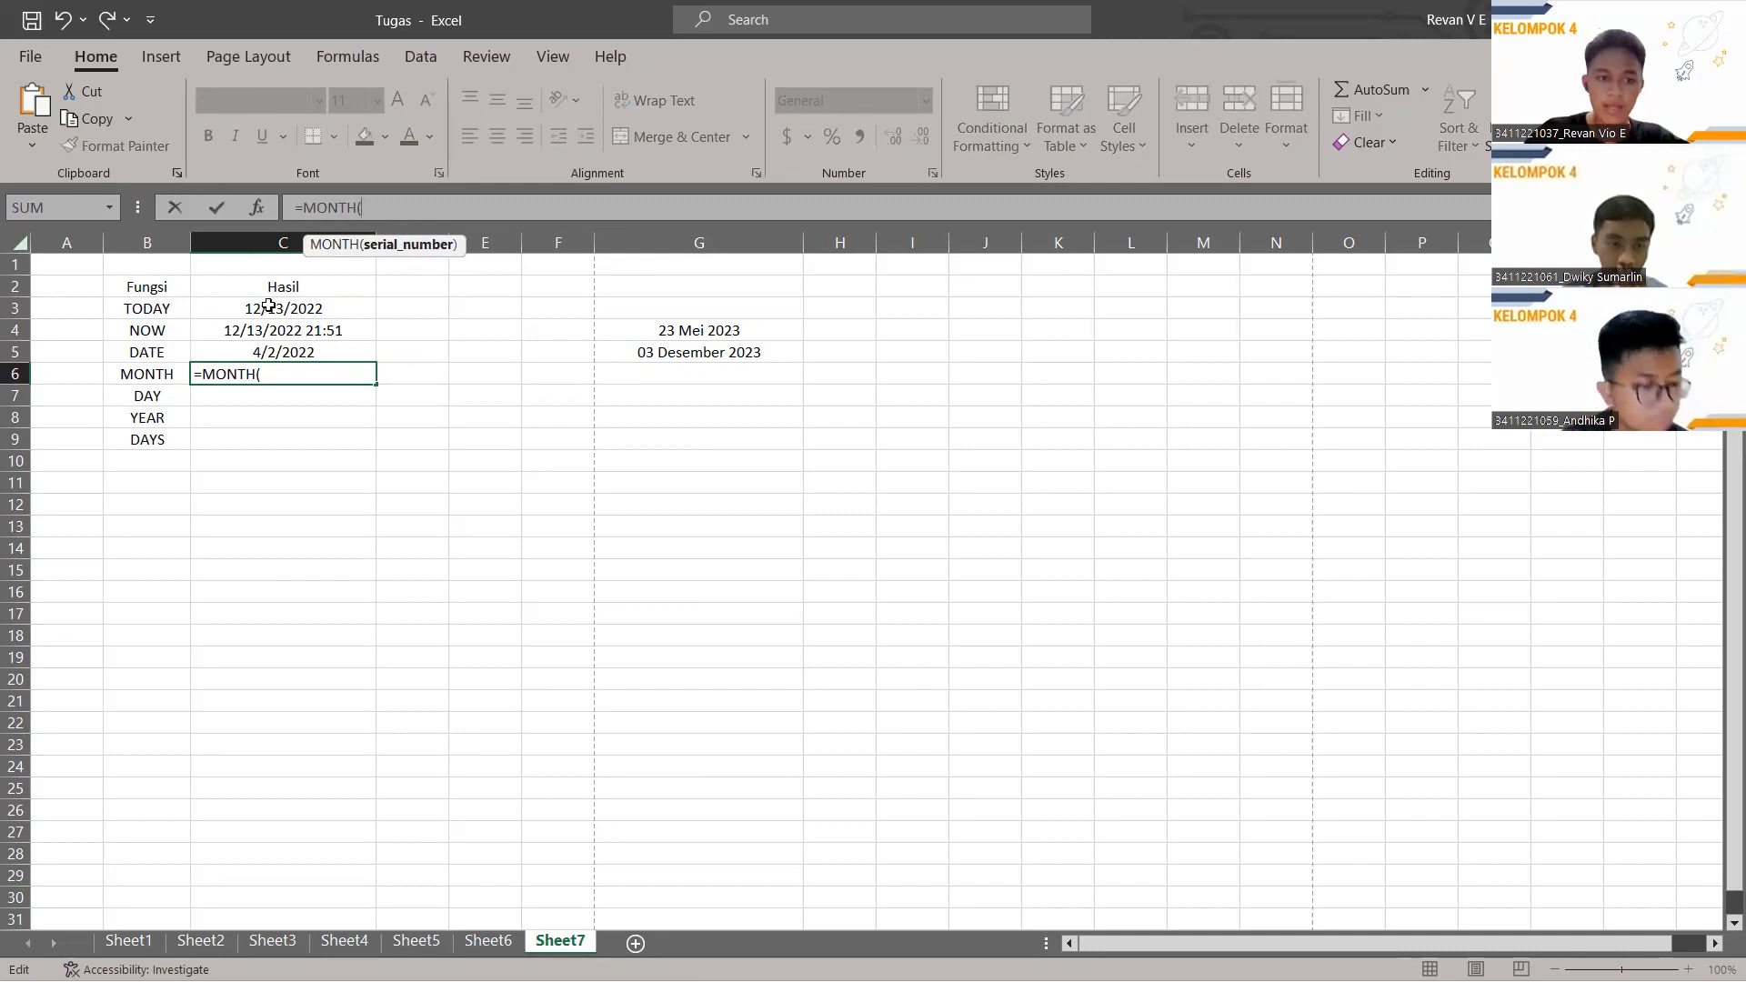
{"action": "left_click", "coordinate": [306, 310]}
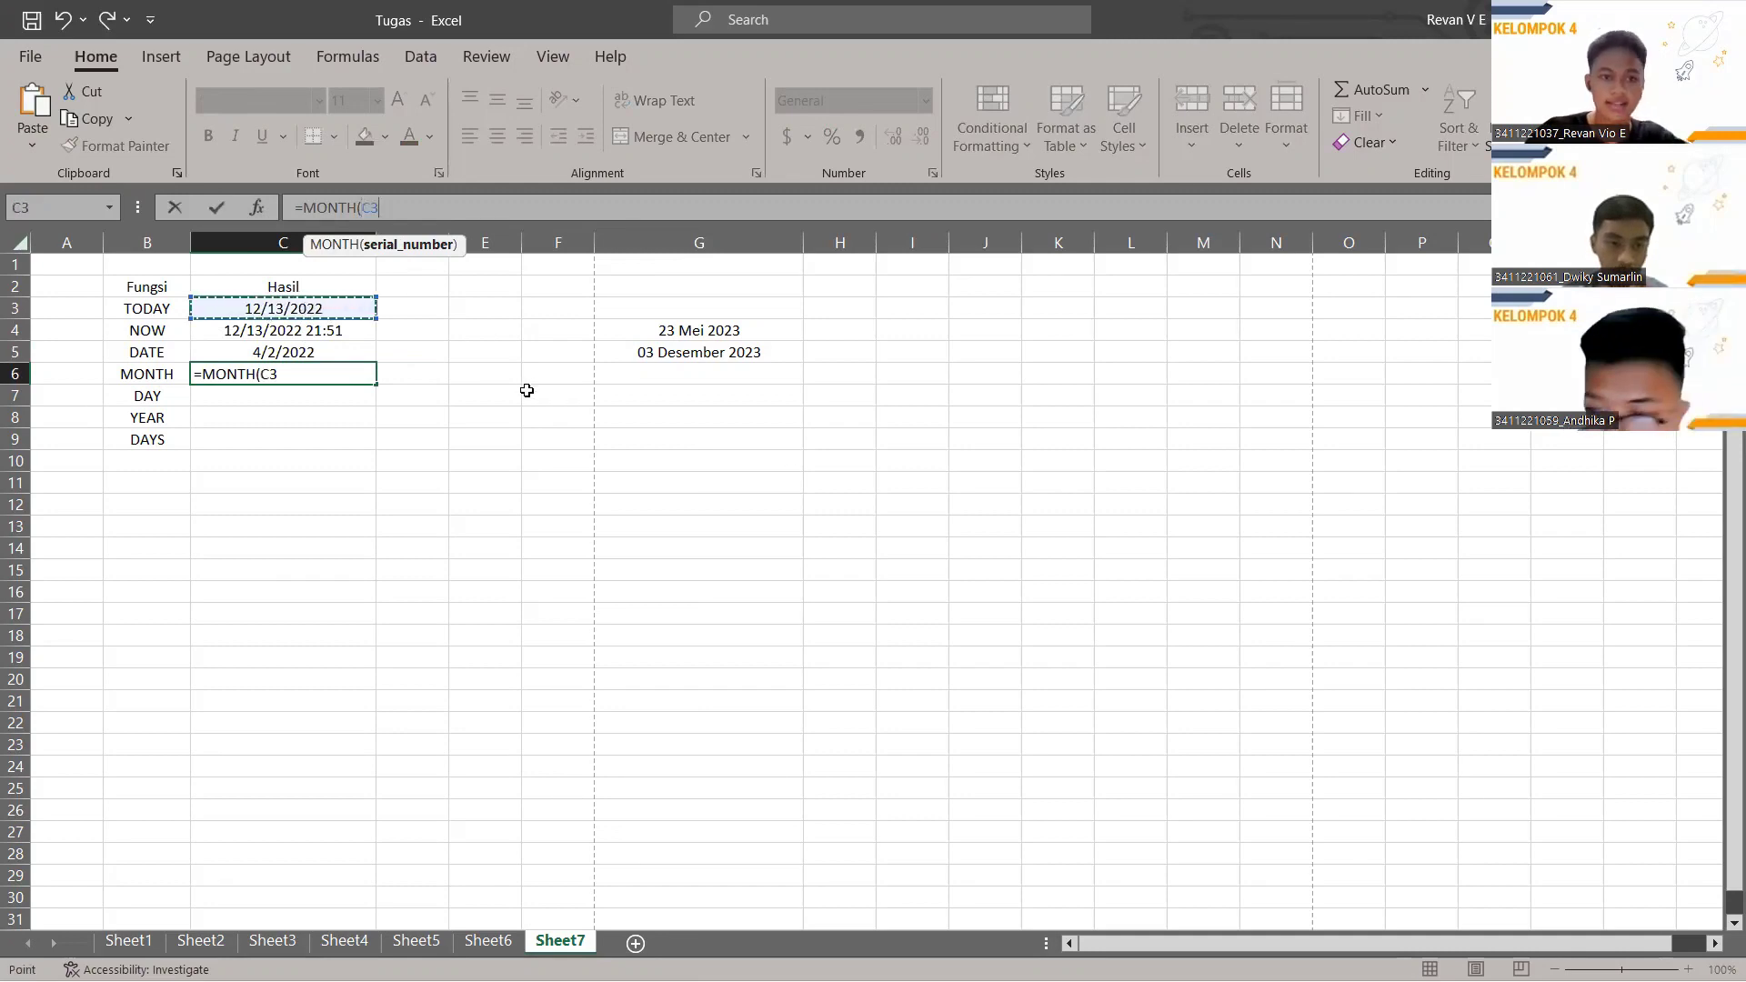
{"action": "type", "text": ")"}
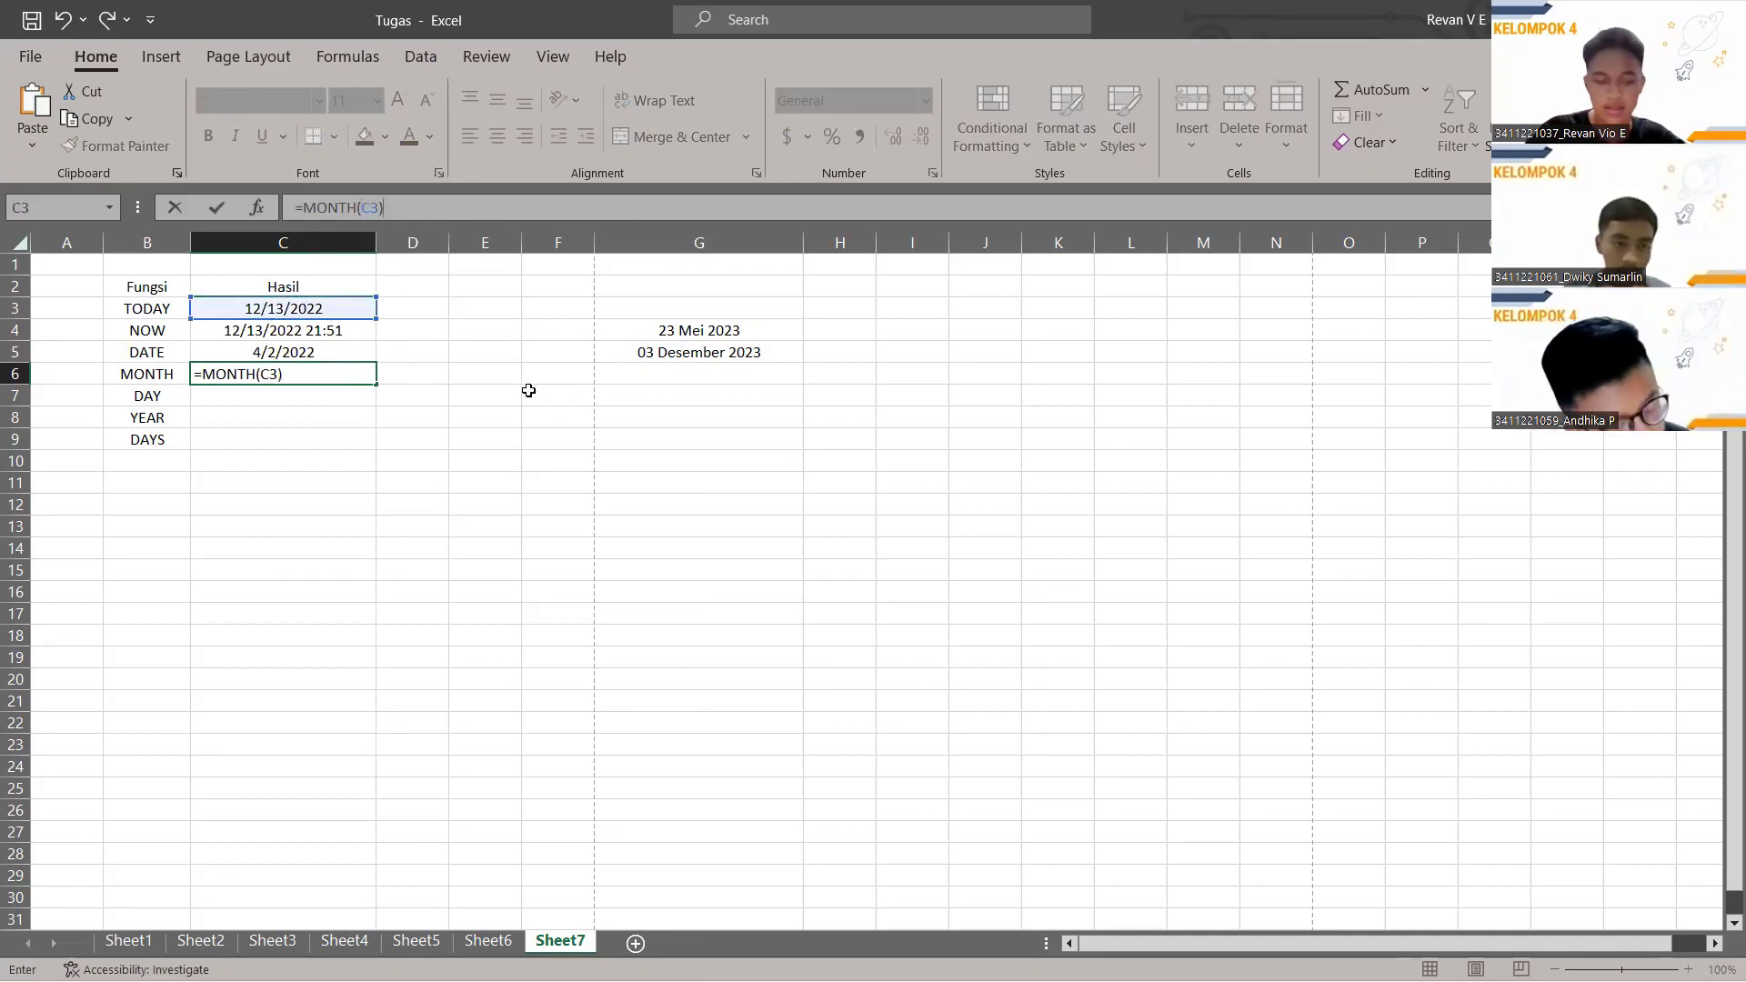
{"action": "key", "text": "Return"}
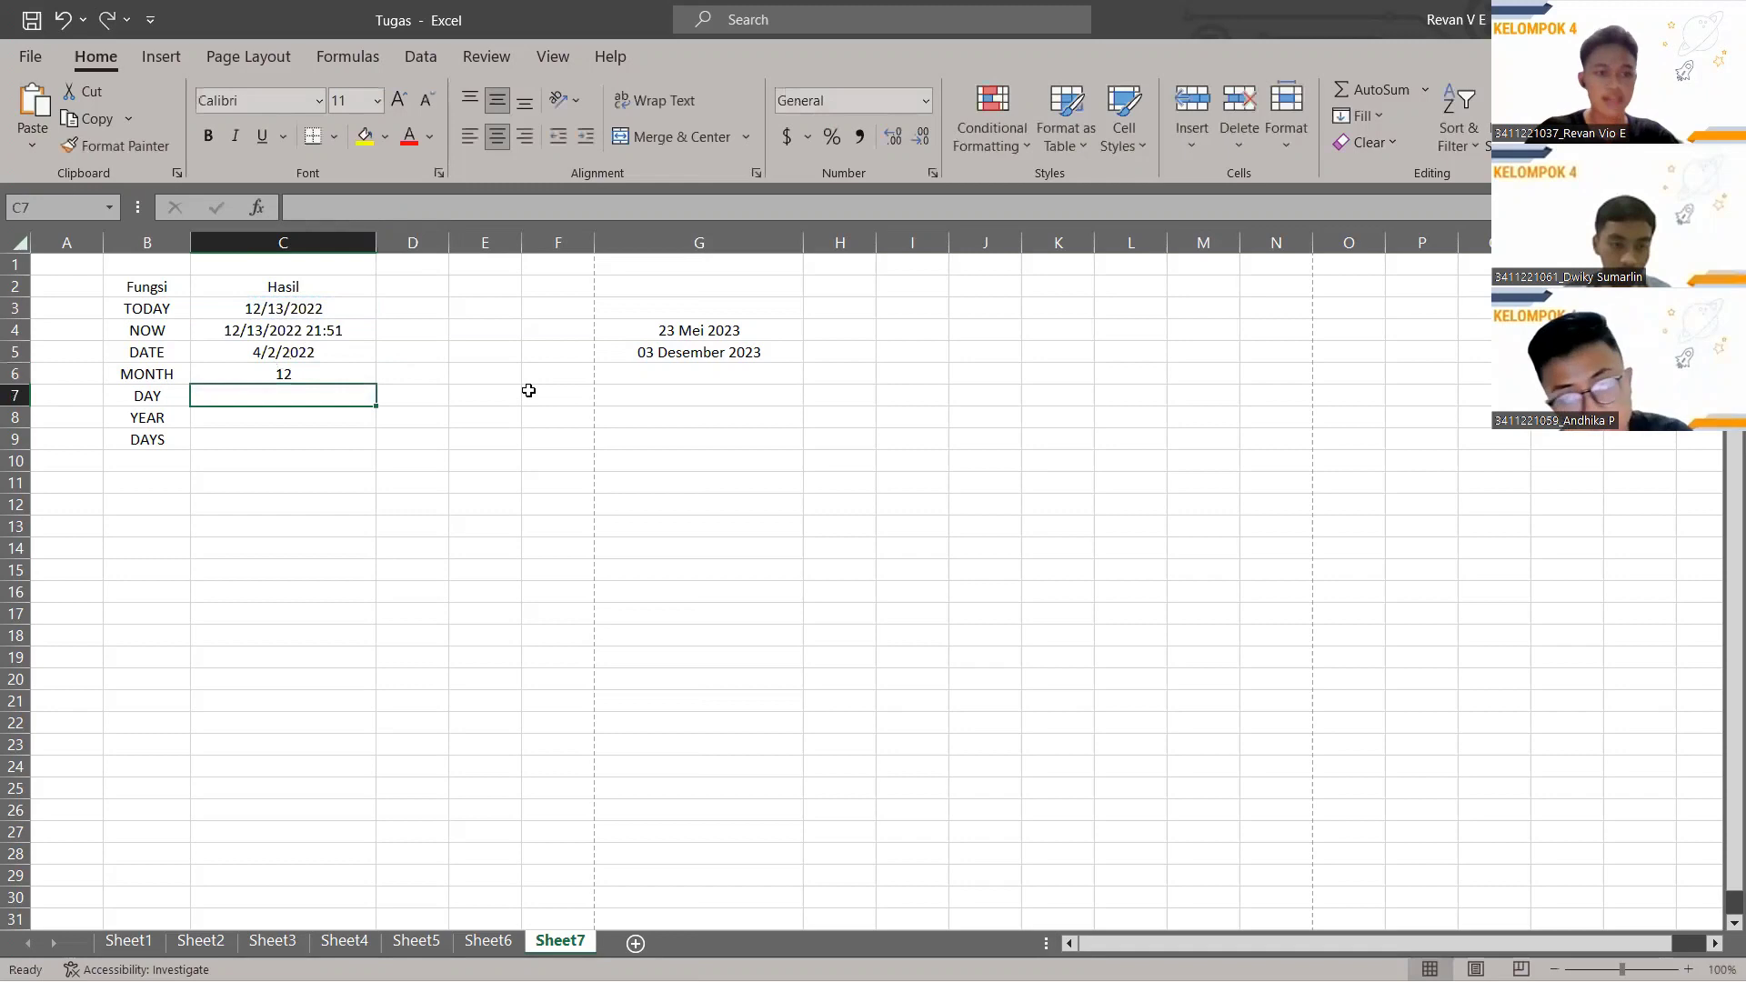
{"action": "left_click", "coordinate": [311, 373]}
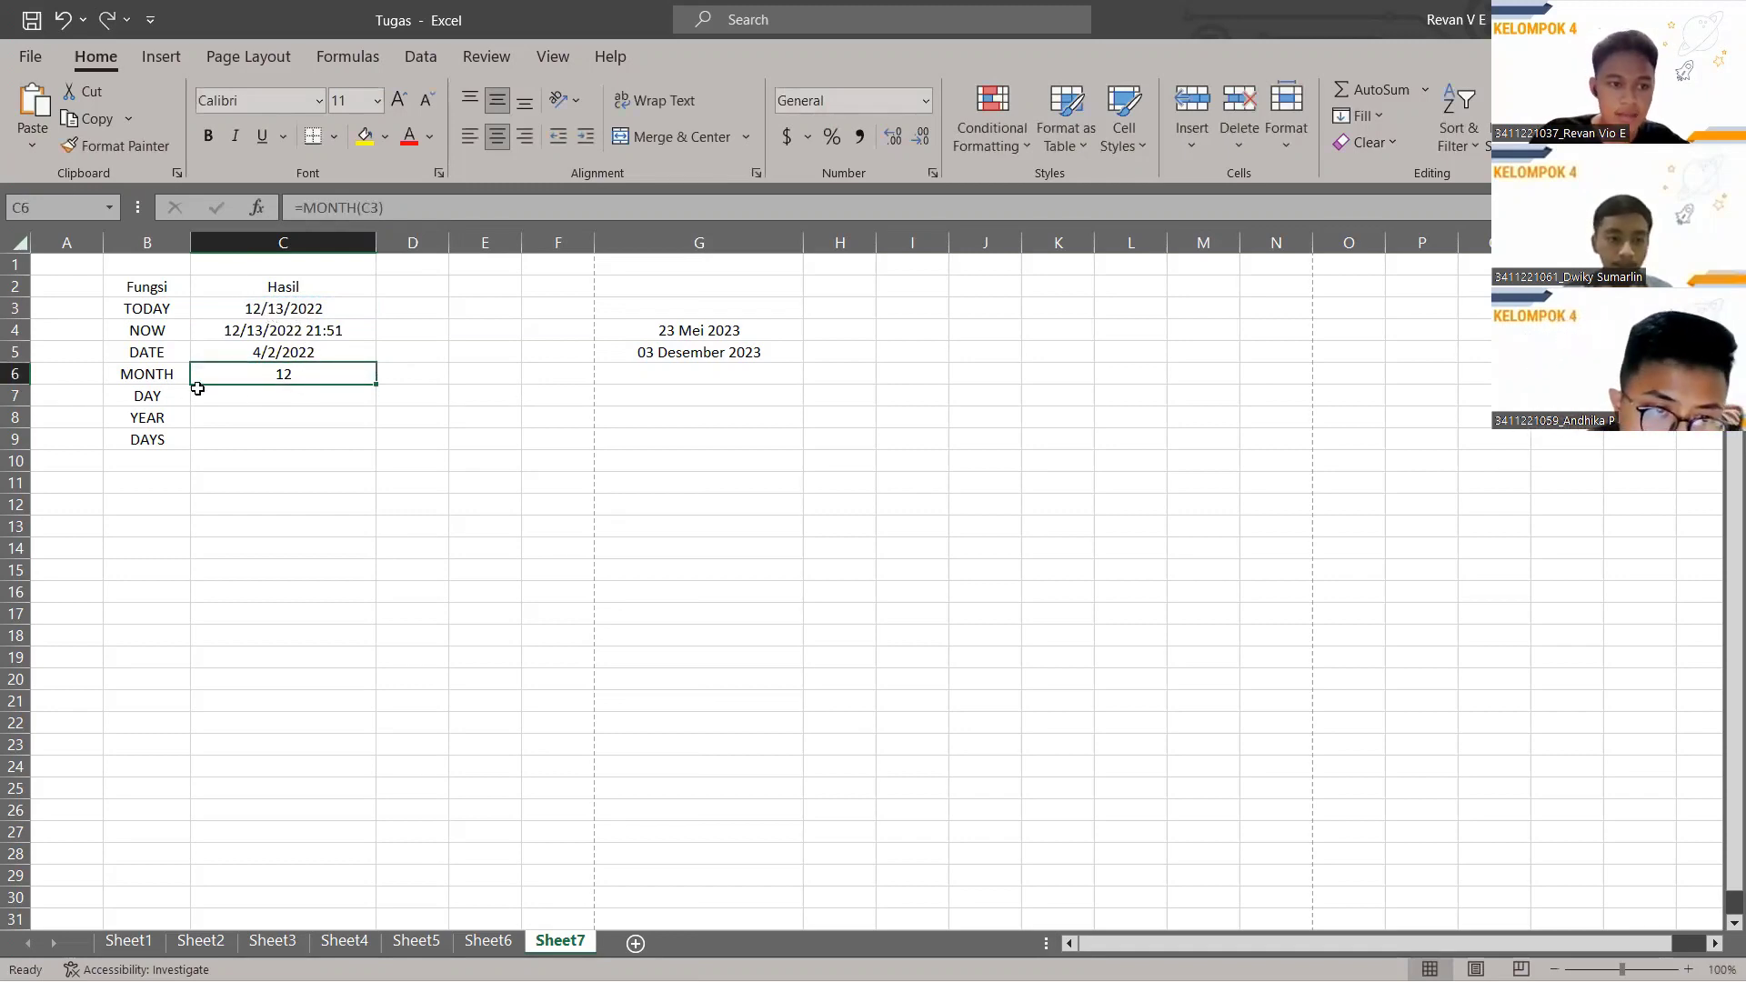
Enter =DAY(C5) in C7 to extract day 2 from the date 4/2/2022.
{"action": "left_click", "coordinate": [266, 398]}
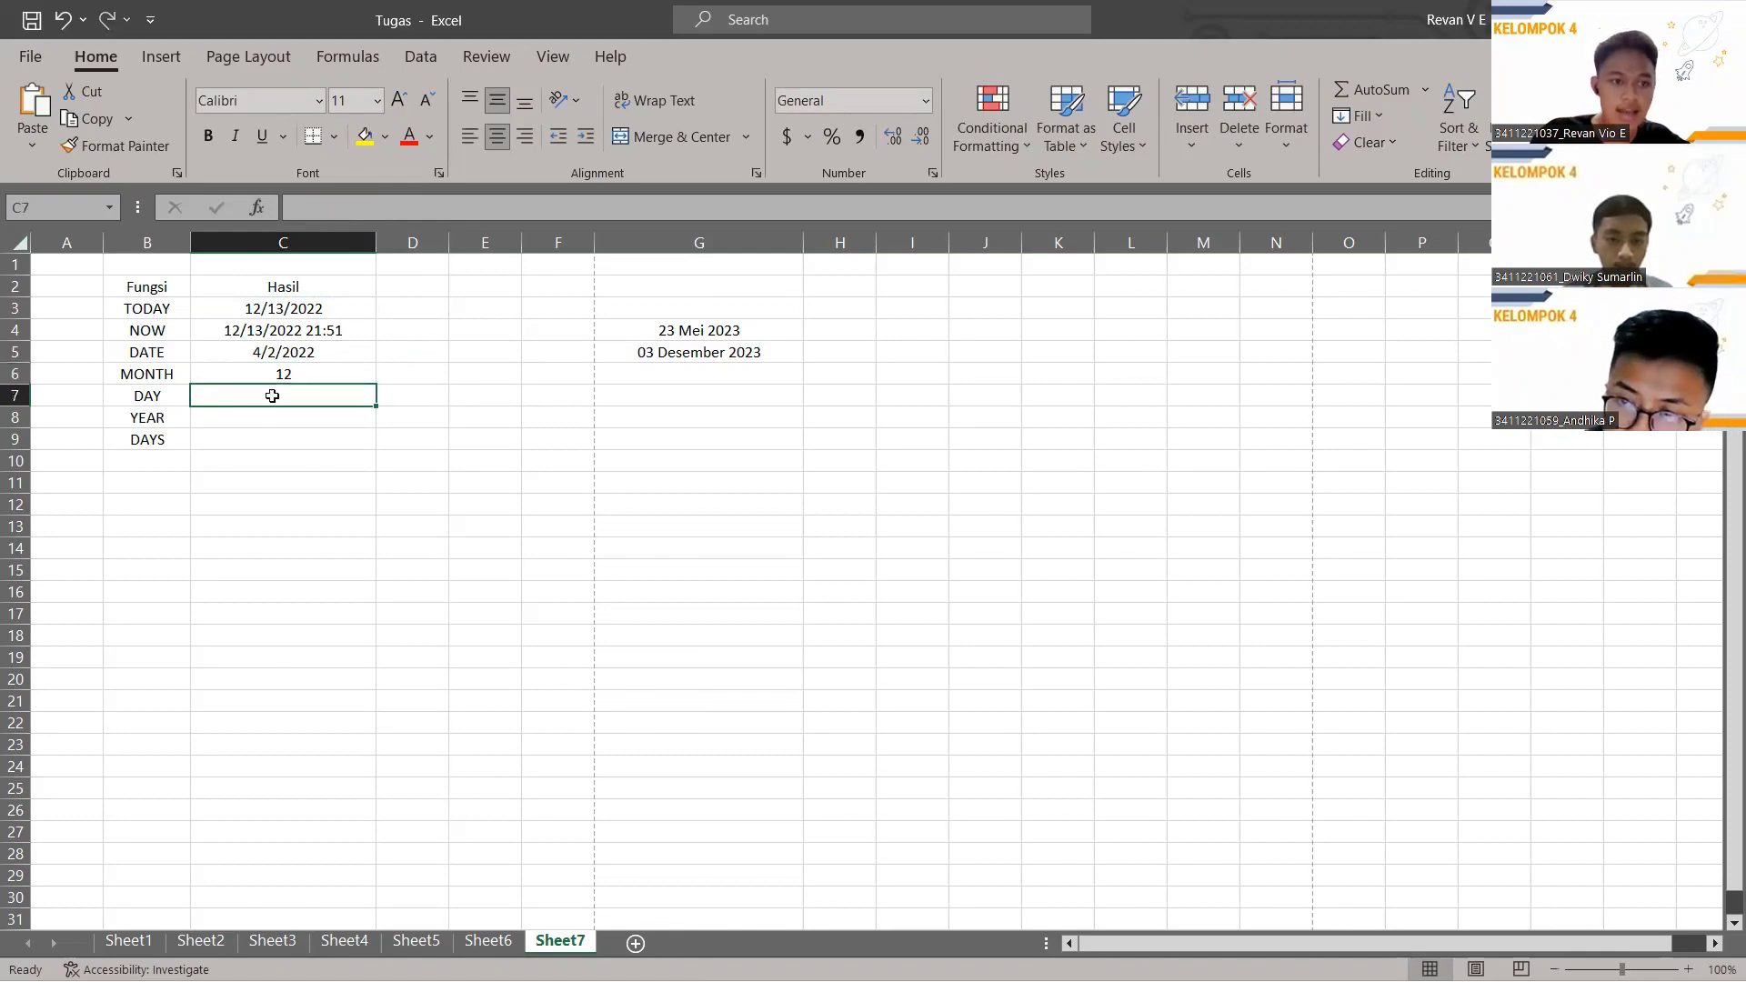
{"action": "left_click", "coordinate": [389, 212]}
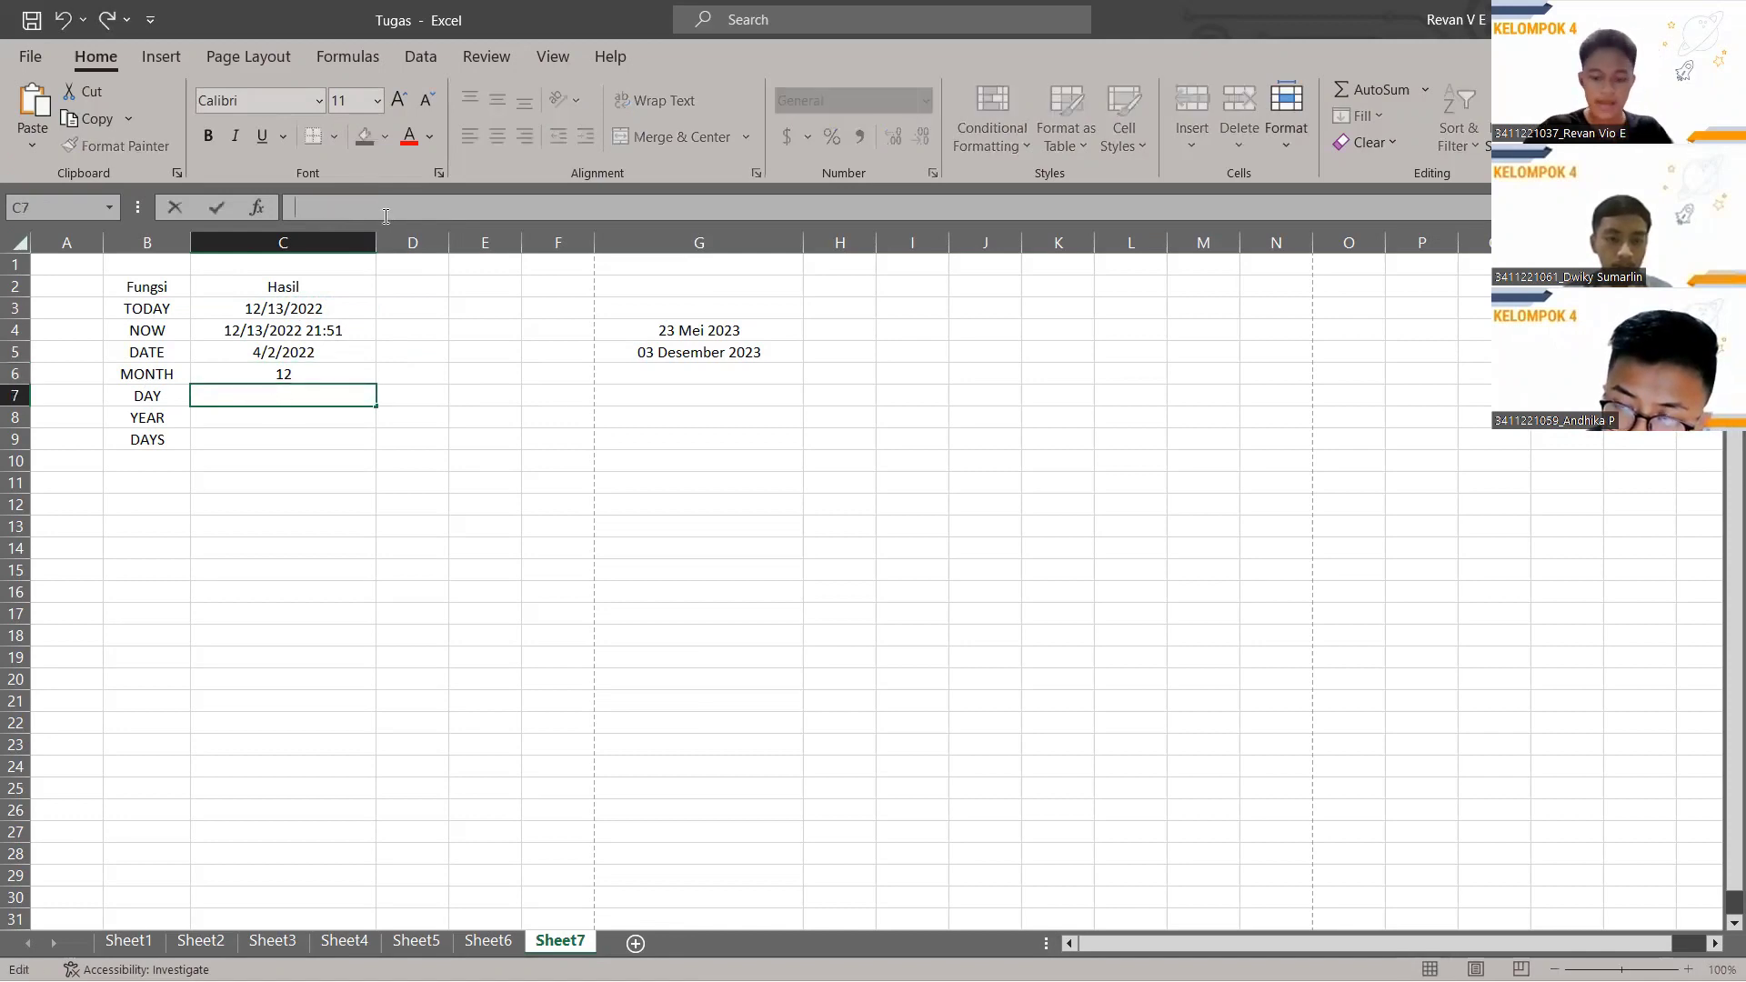
{"action": "type", "text": "="}
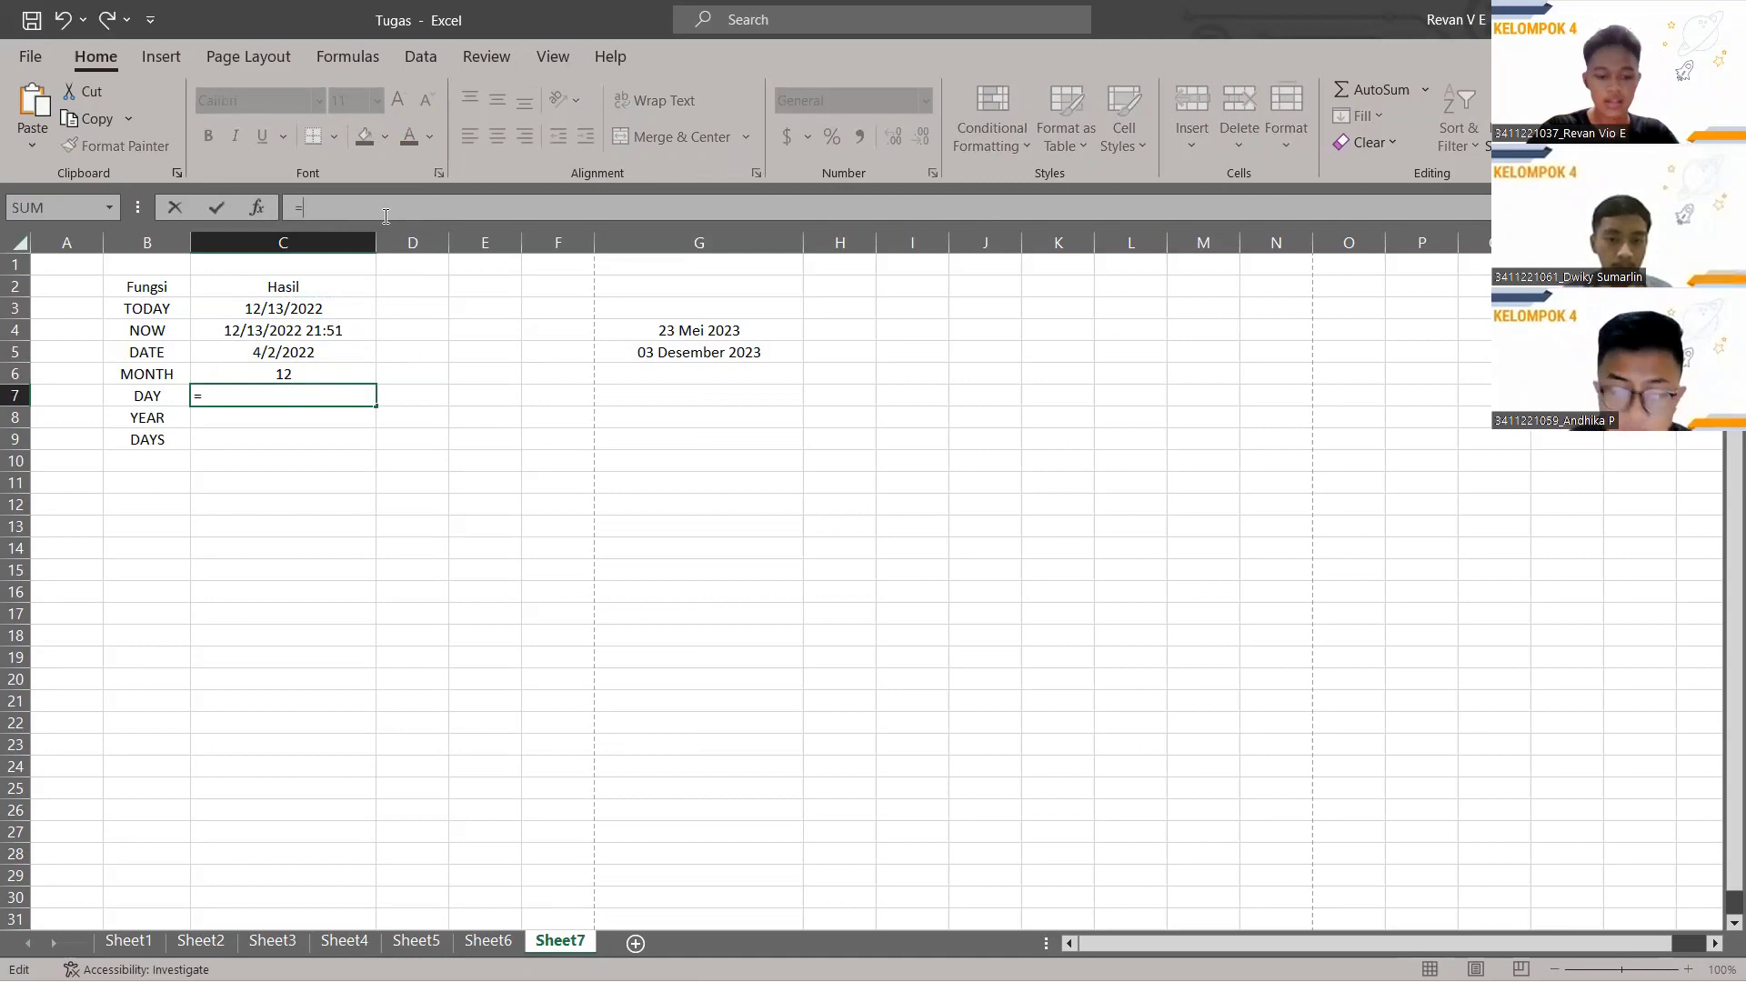
{"action": "type", "text": "DAY"}
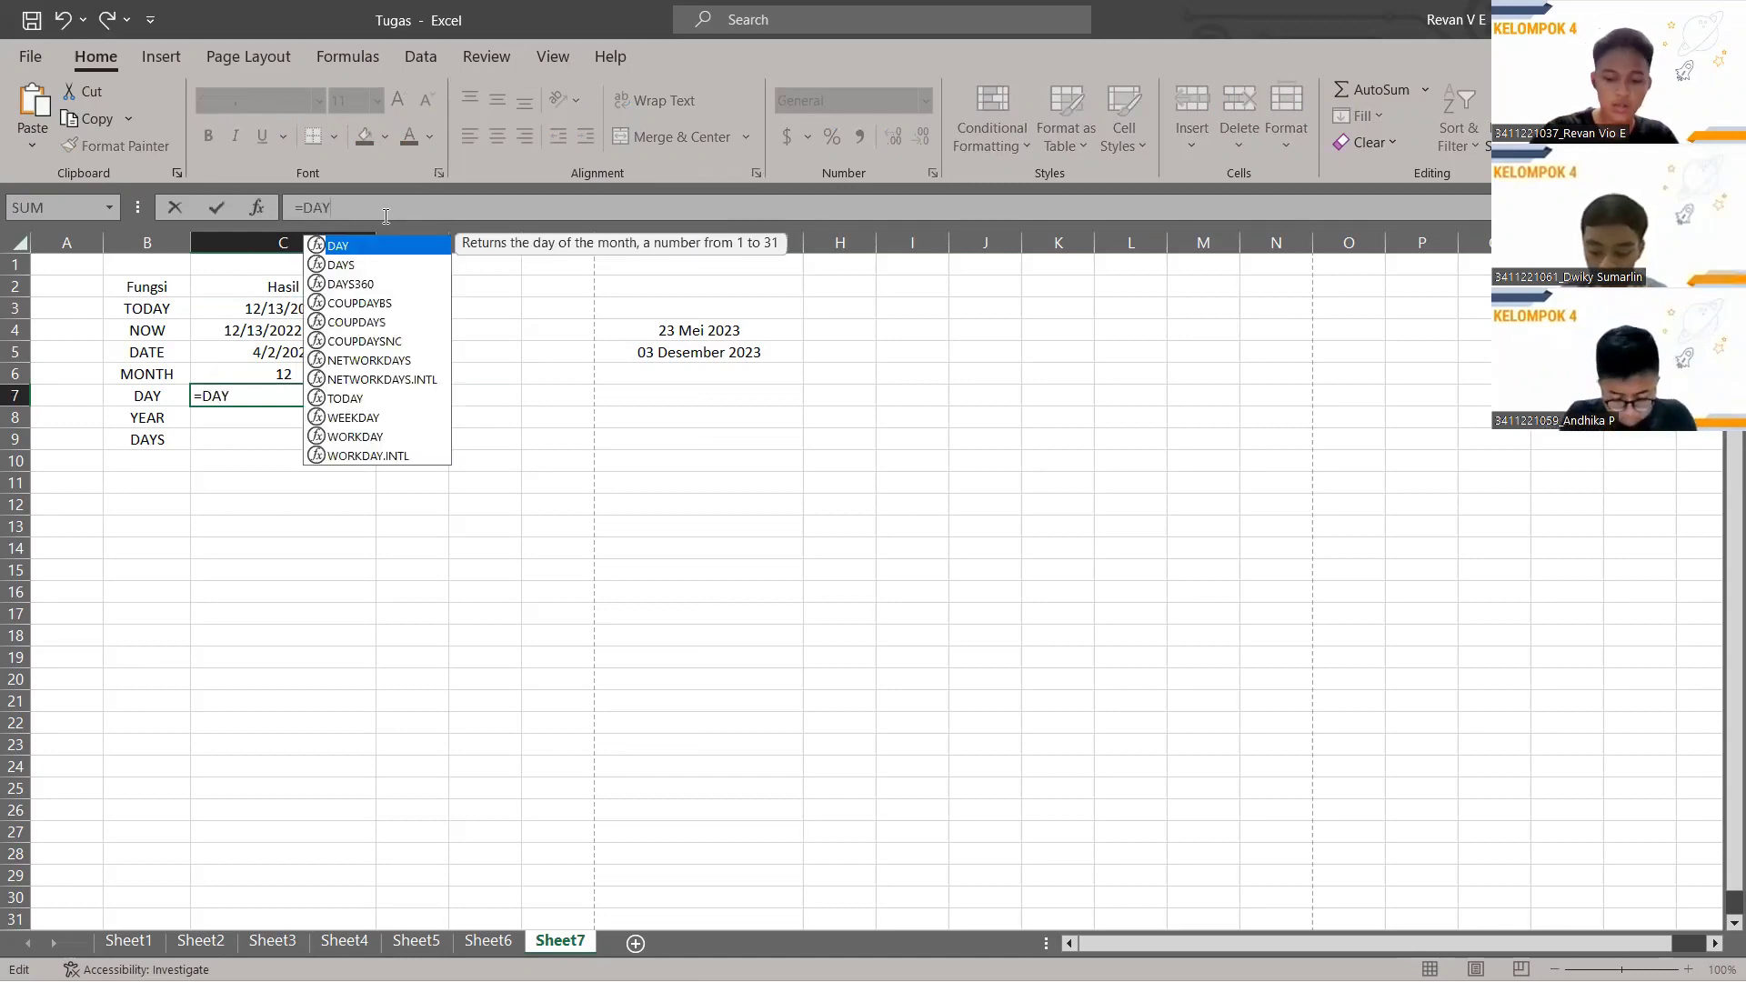
{"action": "type", "text": "("}
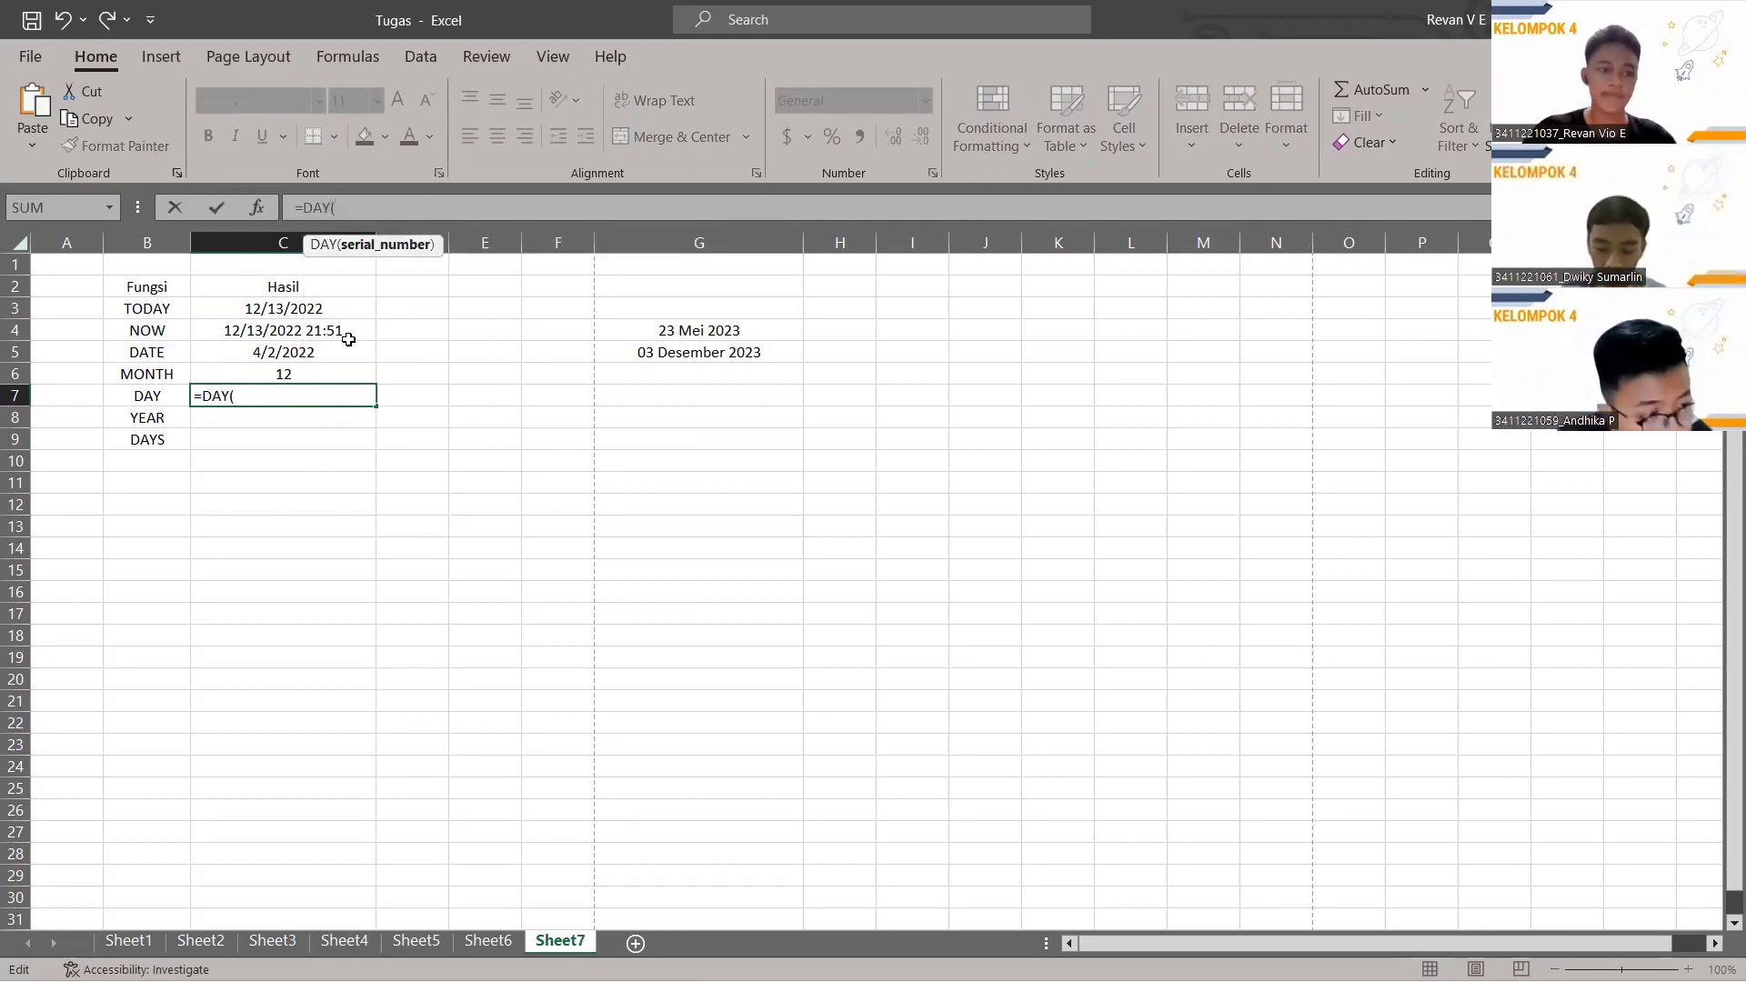
{"action": "left_click", "coordinate": [279, 355]}
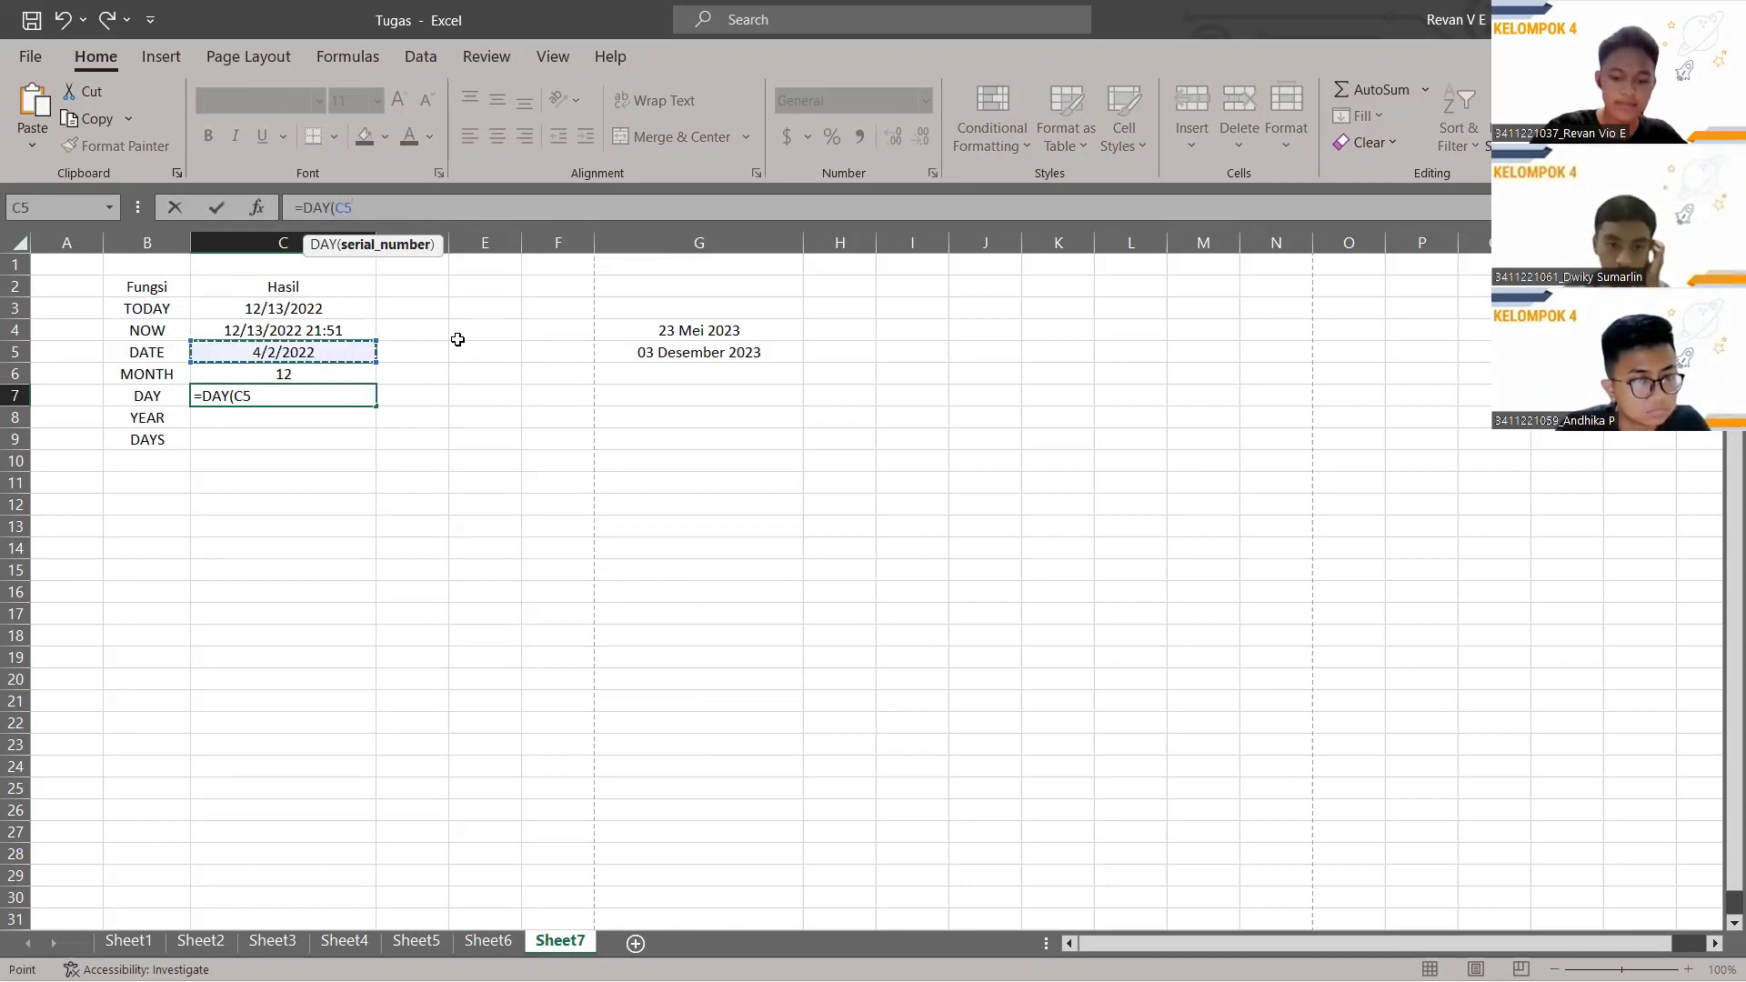
{"action": "type", "text": ")"}
{"action": "key", "text": "Return"}
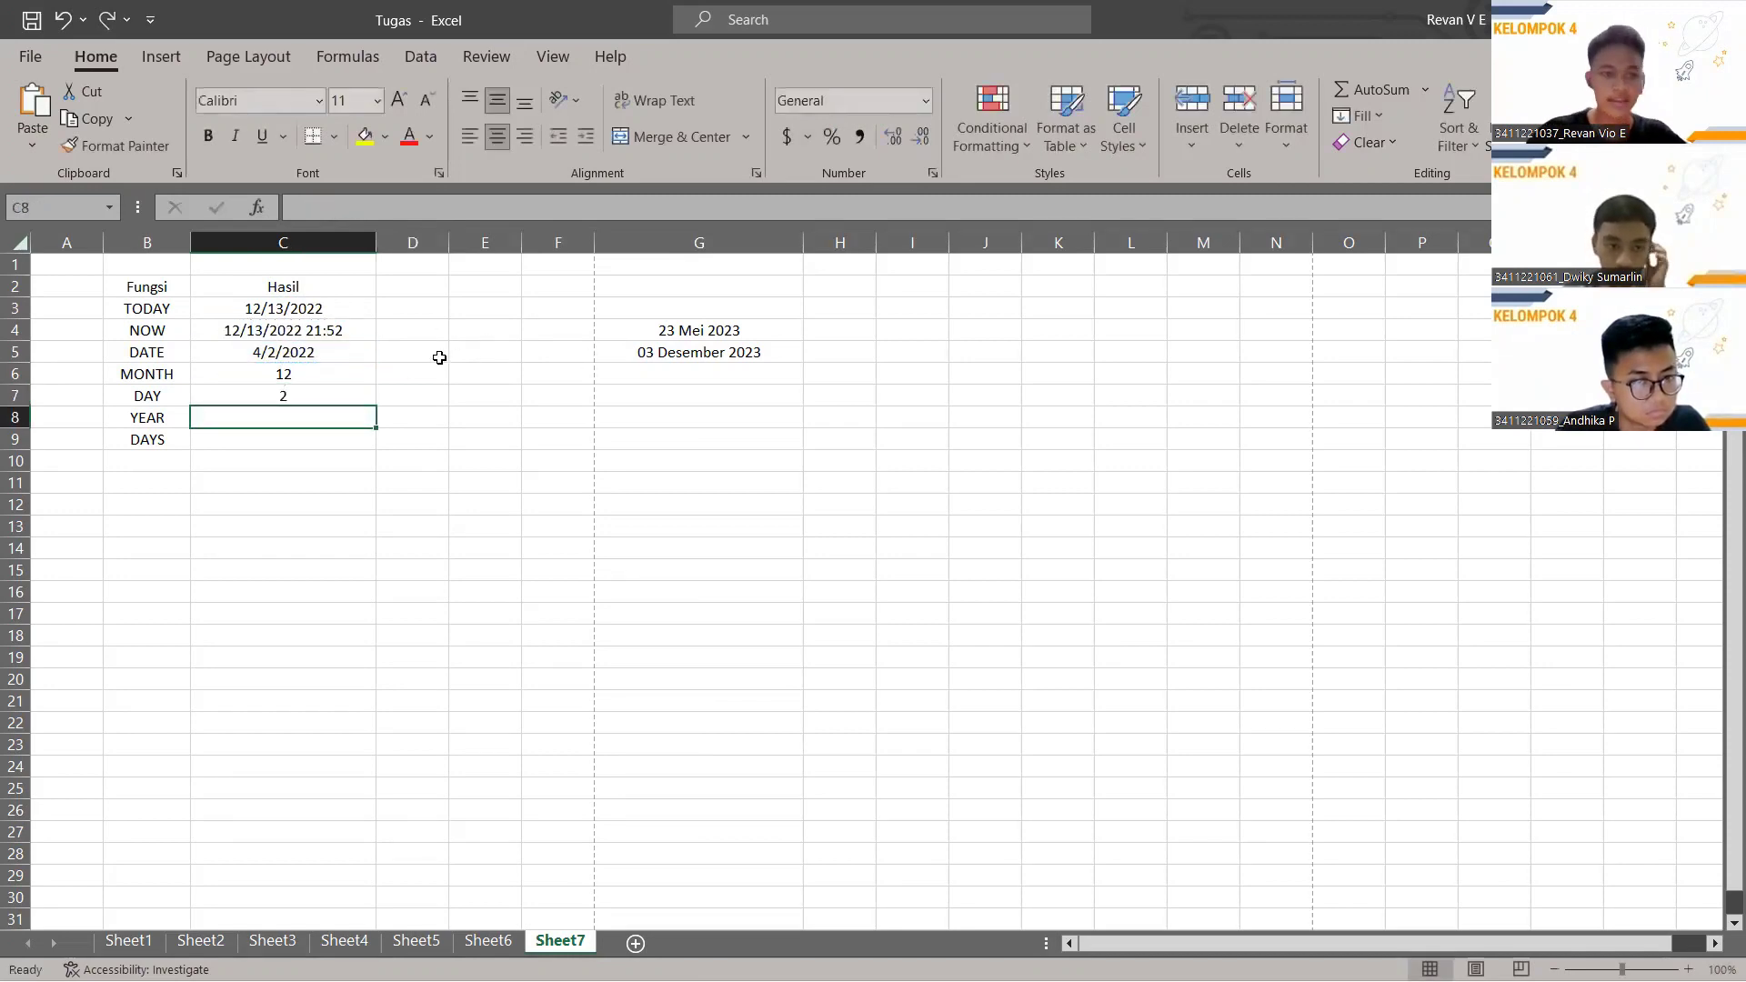
{"action": "left_click", "coordinate": [300, 395]}
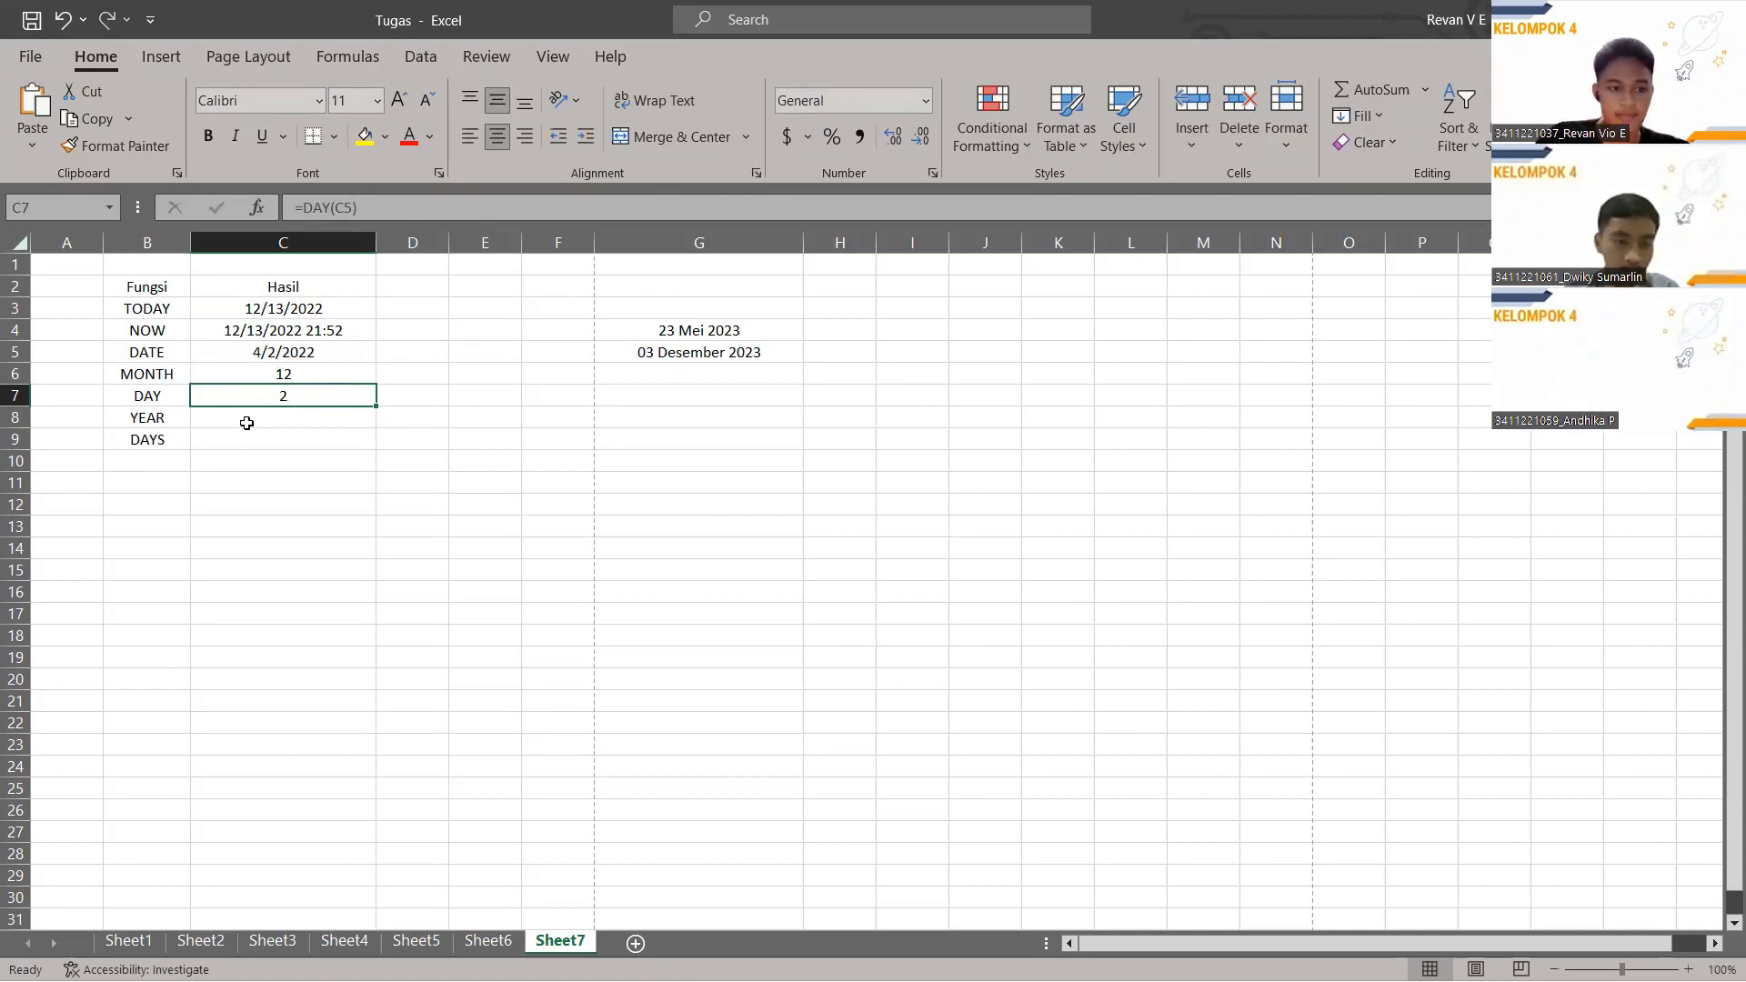
{"action": "left_click", "coordinate": [338, 424]}
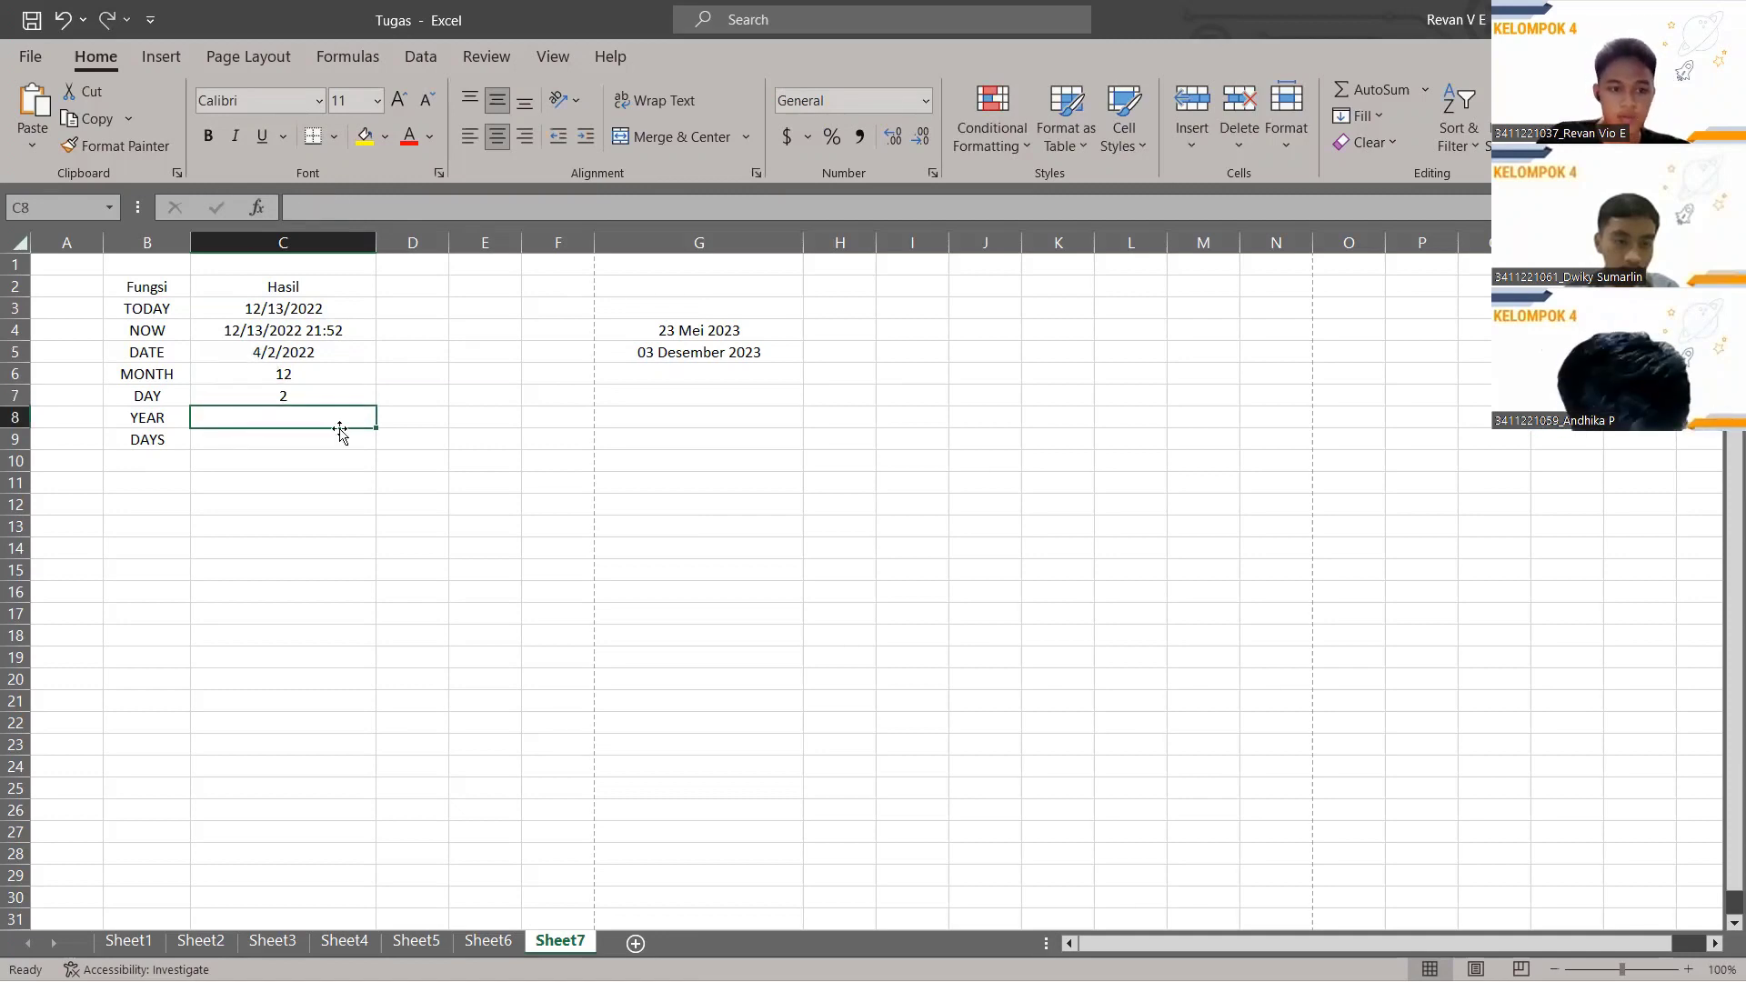
Enter =YEAR(G4) in C8, returning 2023 from the 23 Mei 2023 date.
{"action": "left_click", "coordinate": [347, 204]}
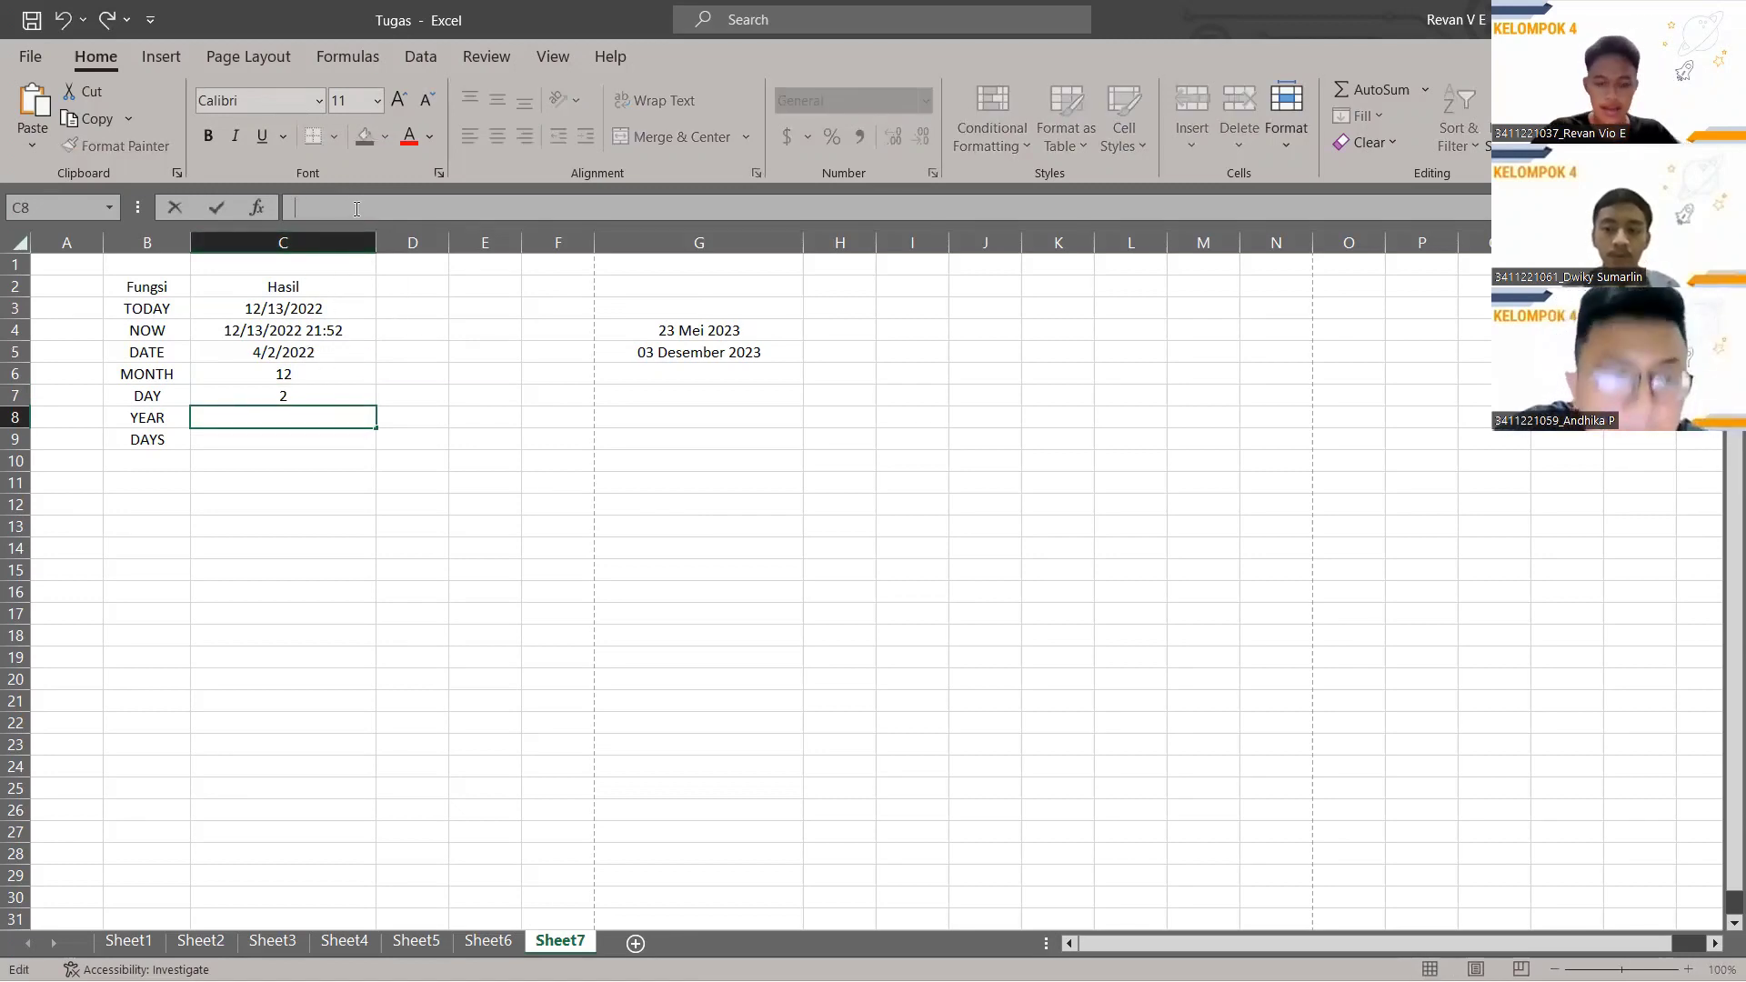
{"action": "type", "text": "="}
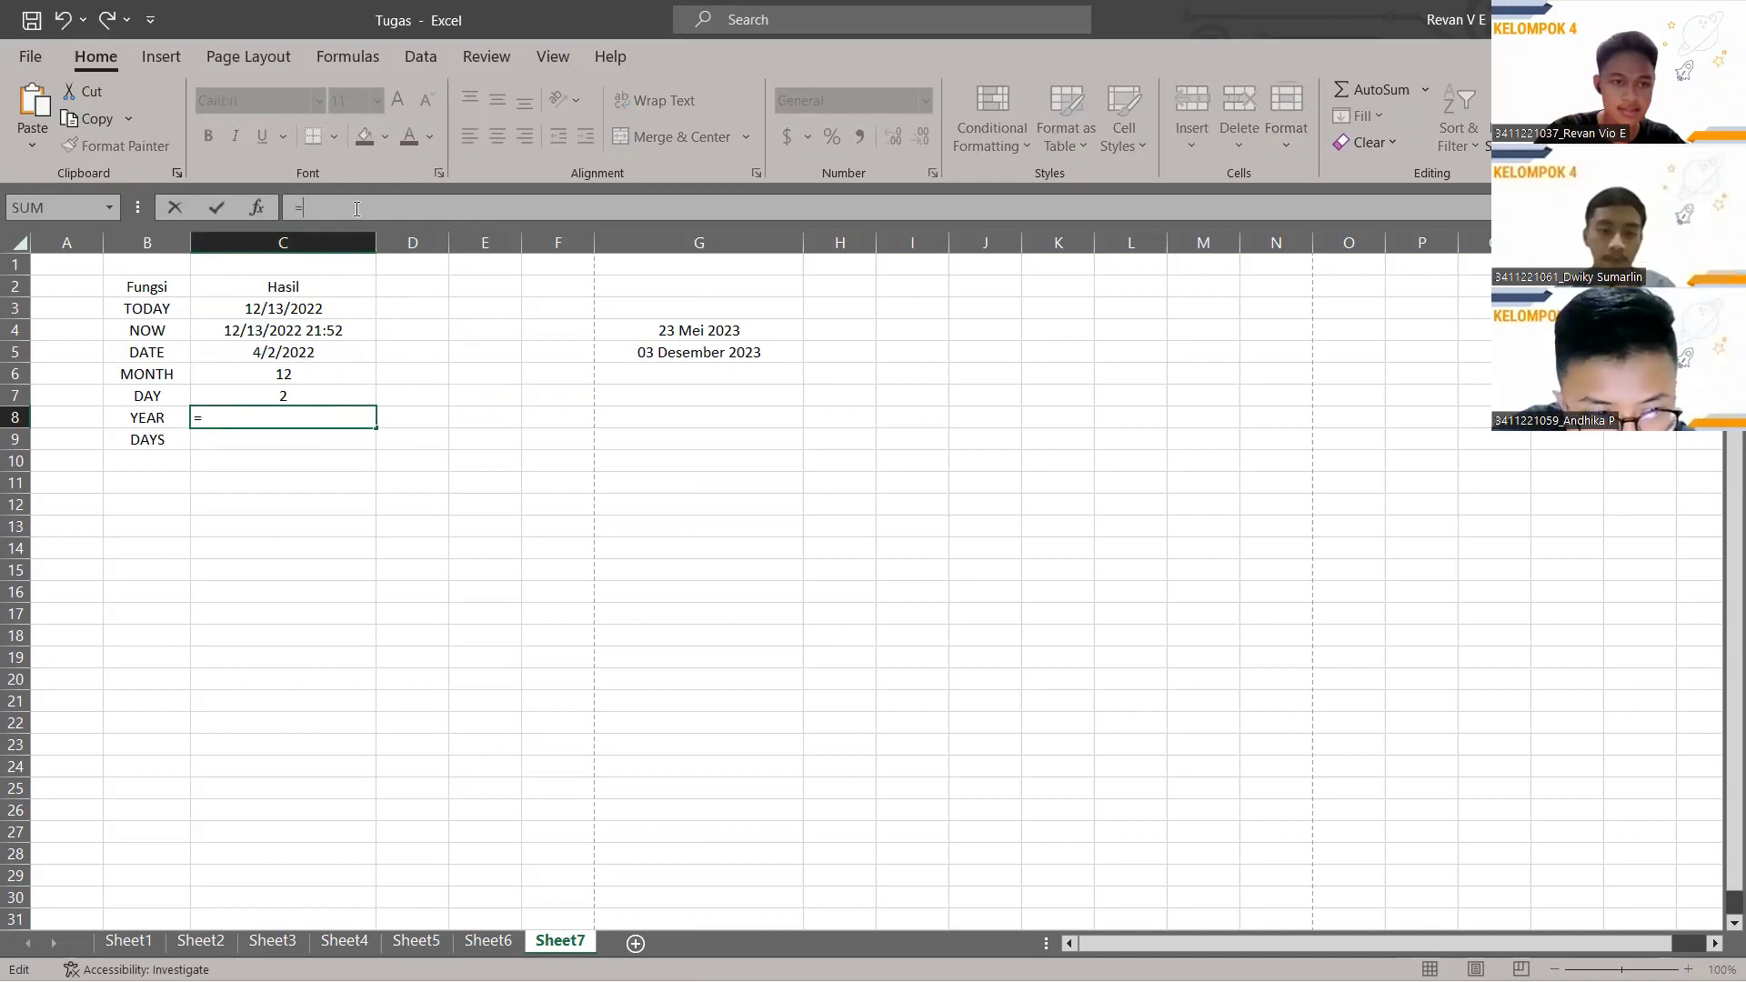
{"action": "type", "text": "YEAR"}
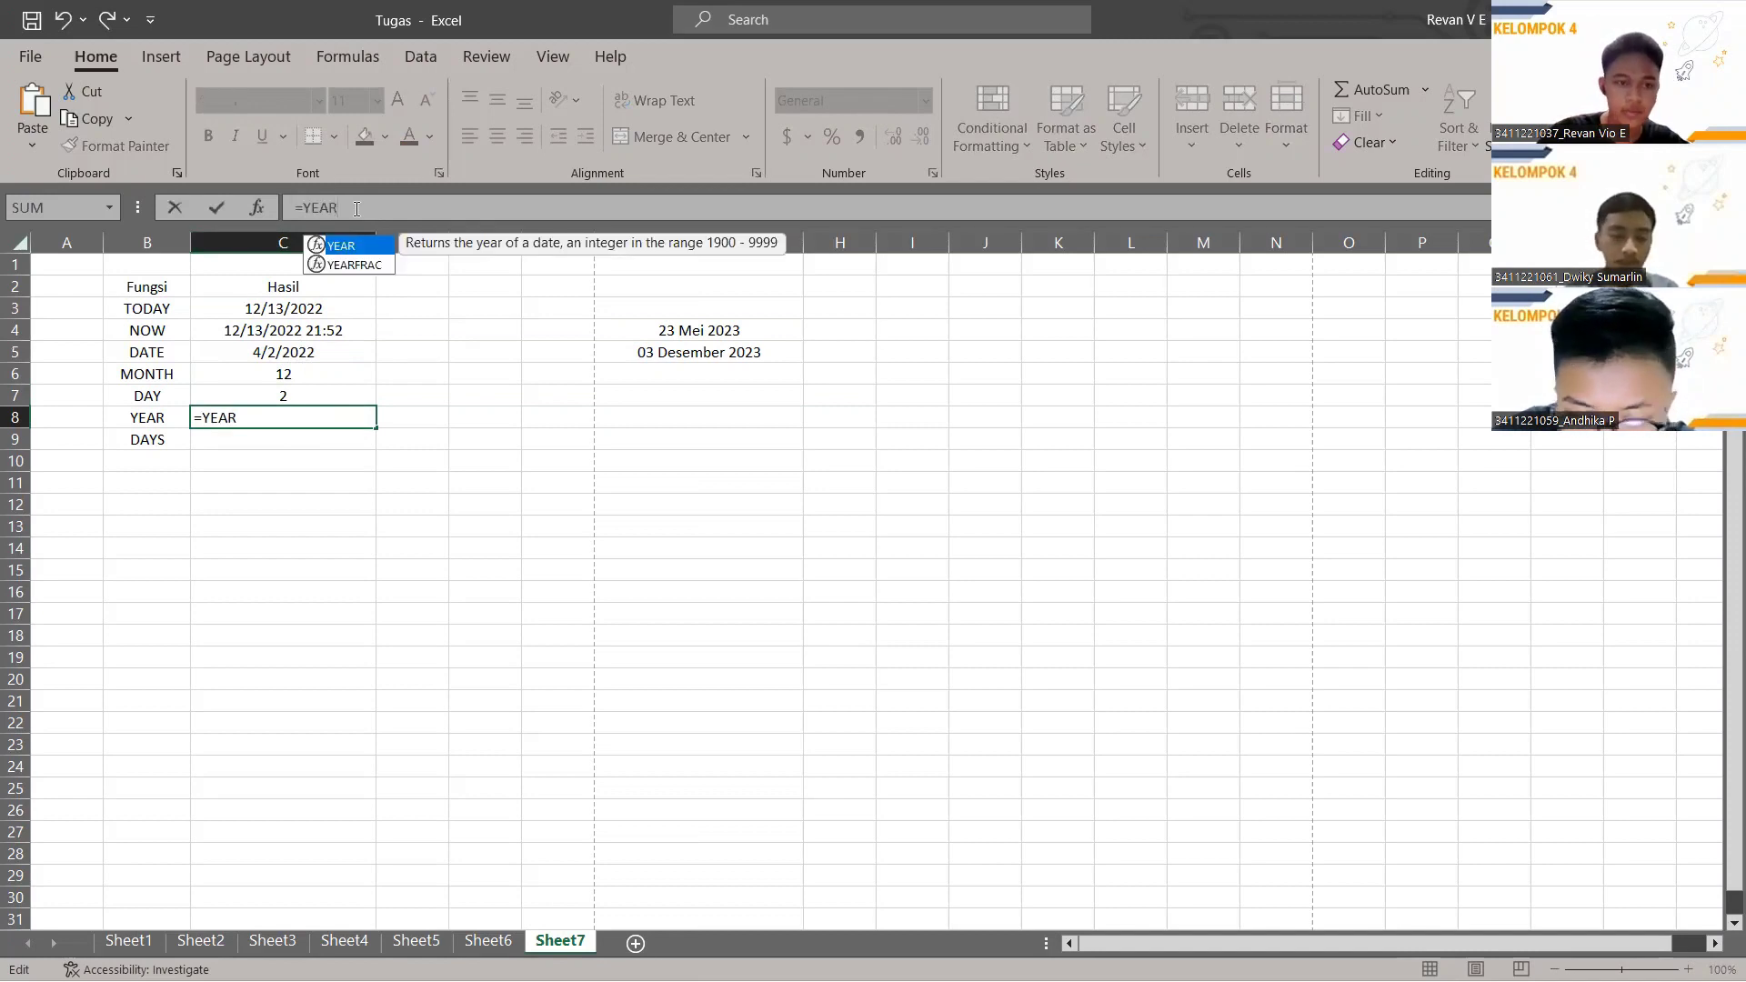
{"action": "type", "text": "("}
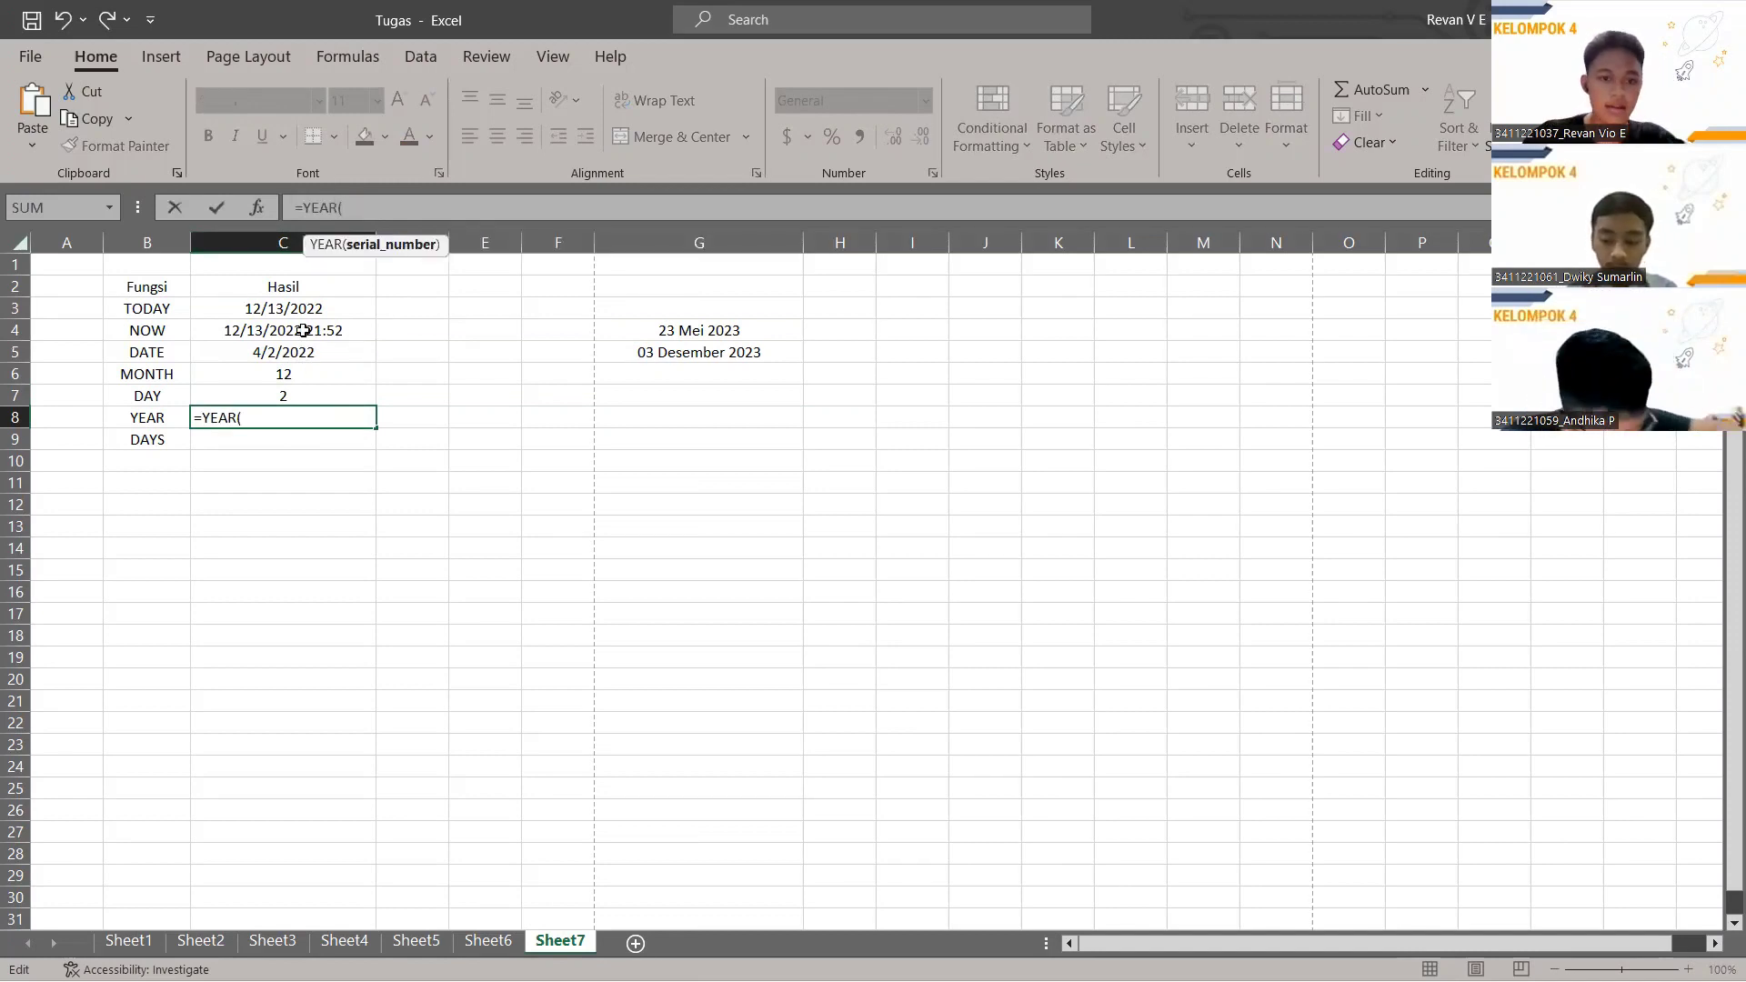
{"action": "left_click", "coordinate": [651, 330]}
{"action": "left_click", "coordinate": [460, 206]}
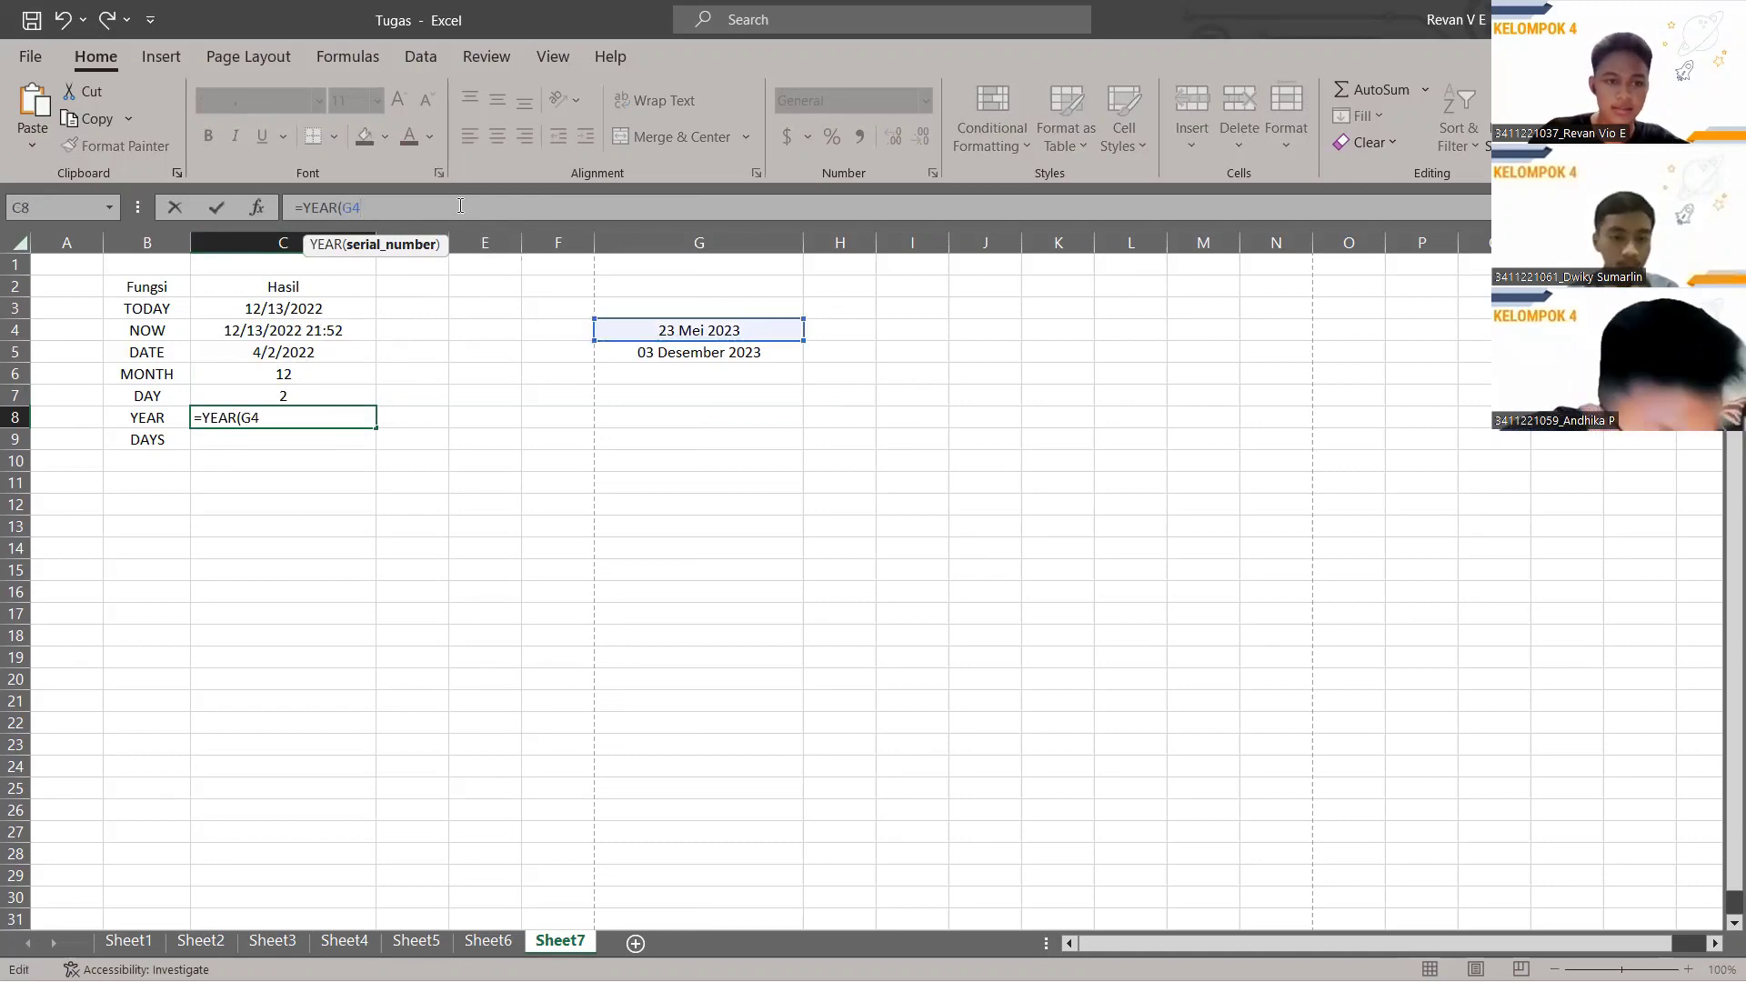
{"action": "key", "text": "Return"}
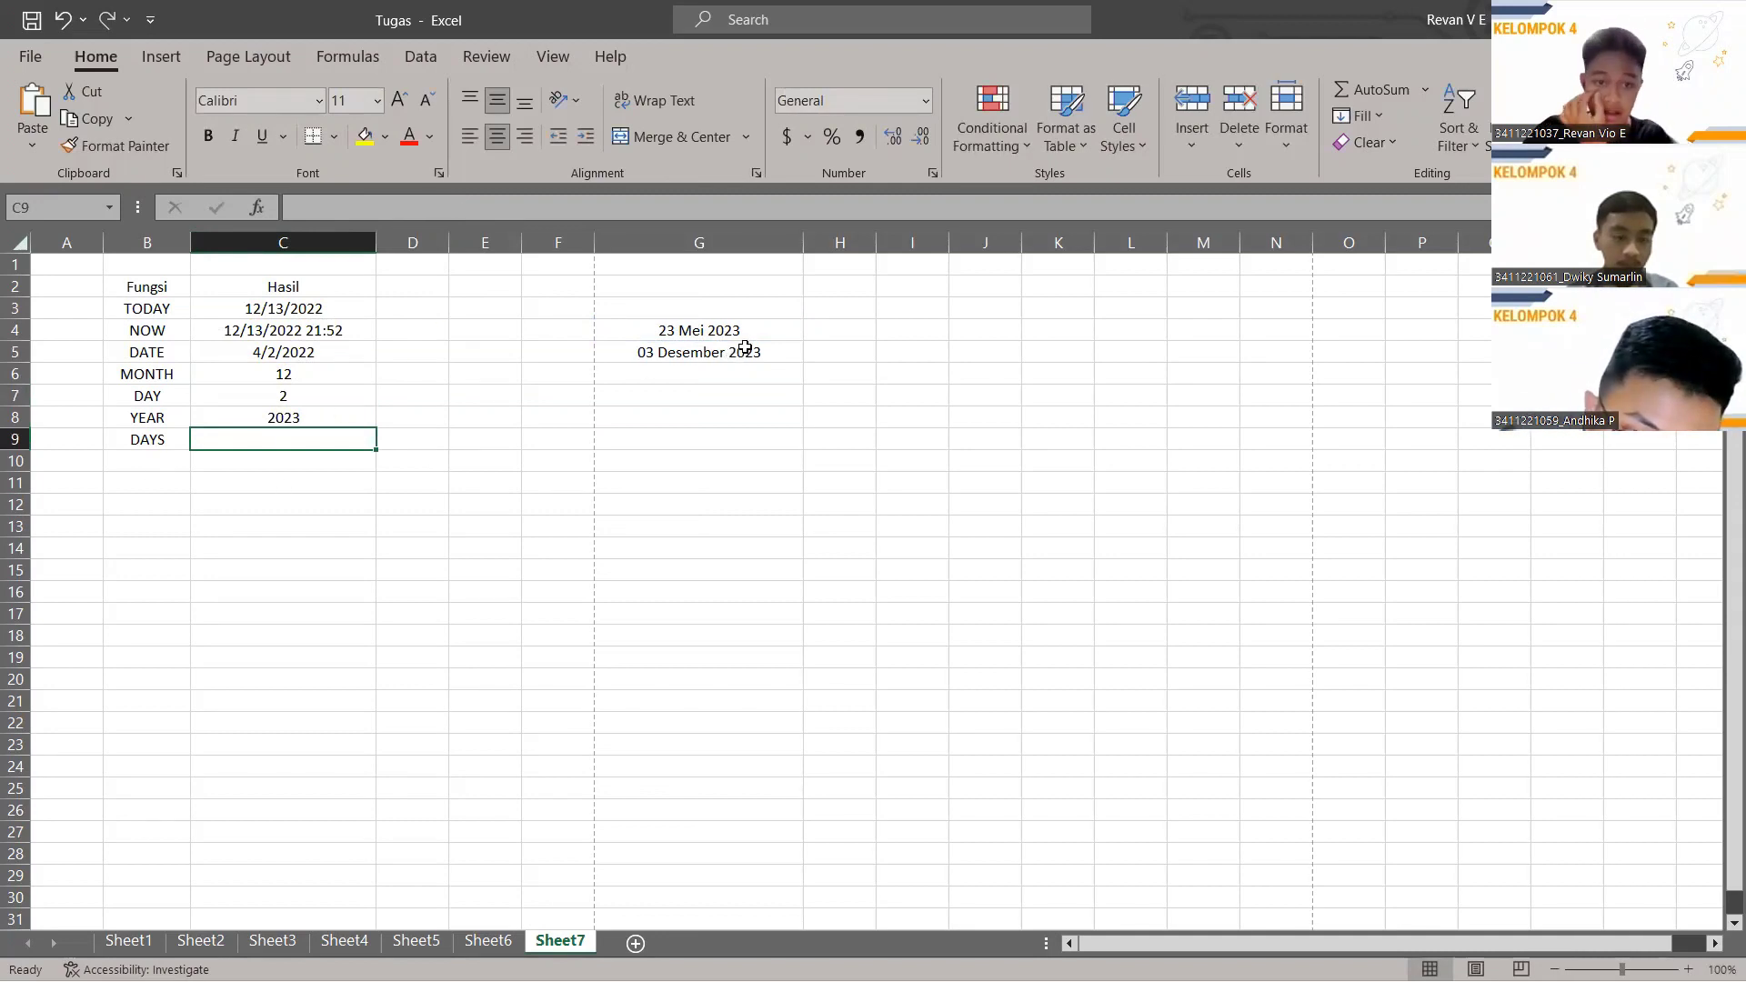
{"action": "left_click", "coordinate": [359, 206]}
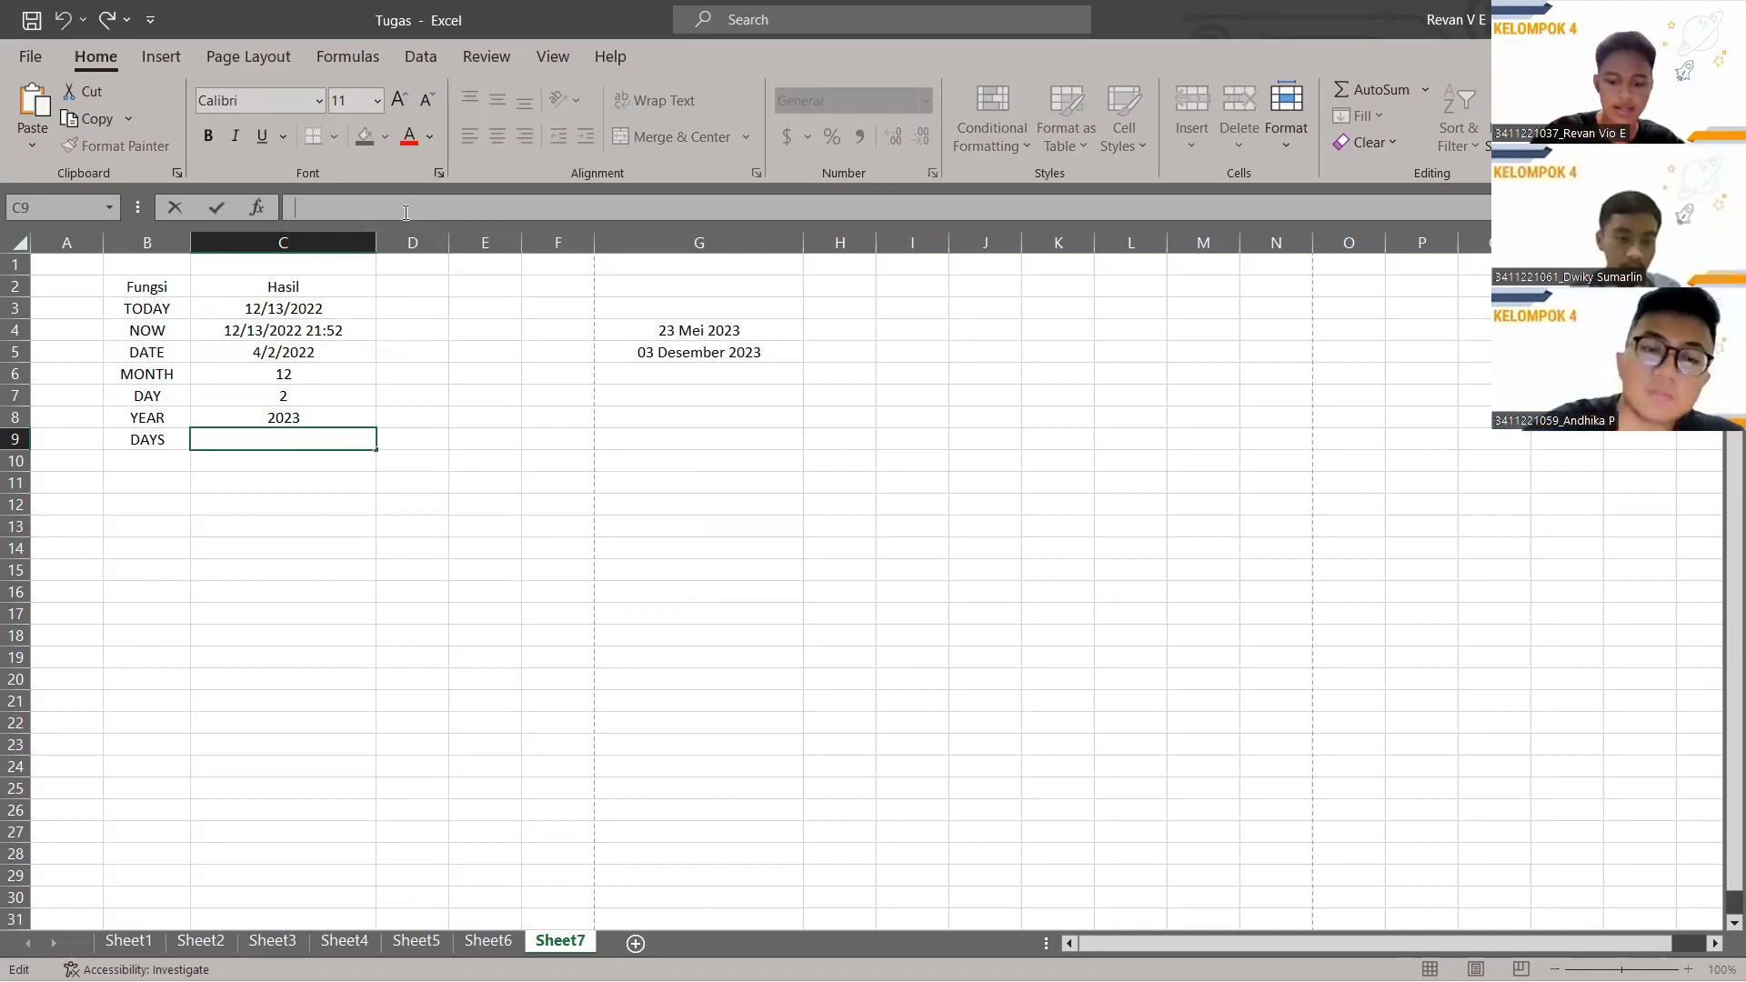
Enter =DAYS(G5,G4) in C9 to count the 194 days between the two column G dates.
{"action": "type", "text": "=DAYS"}
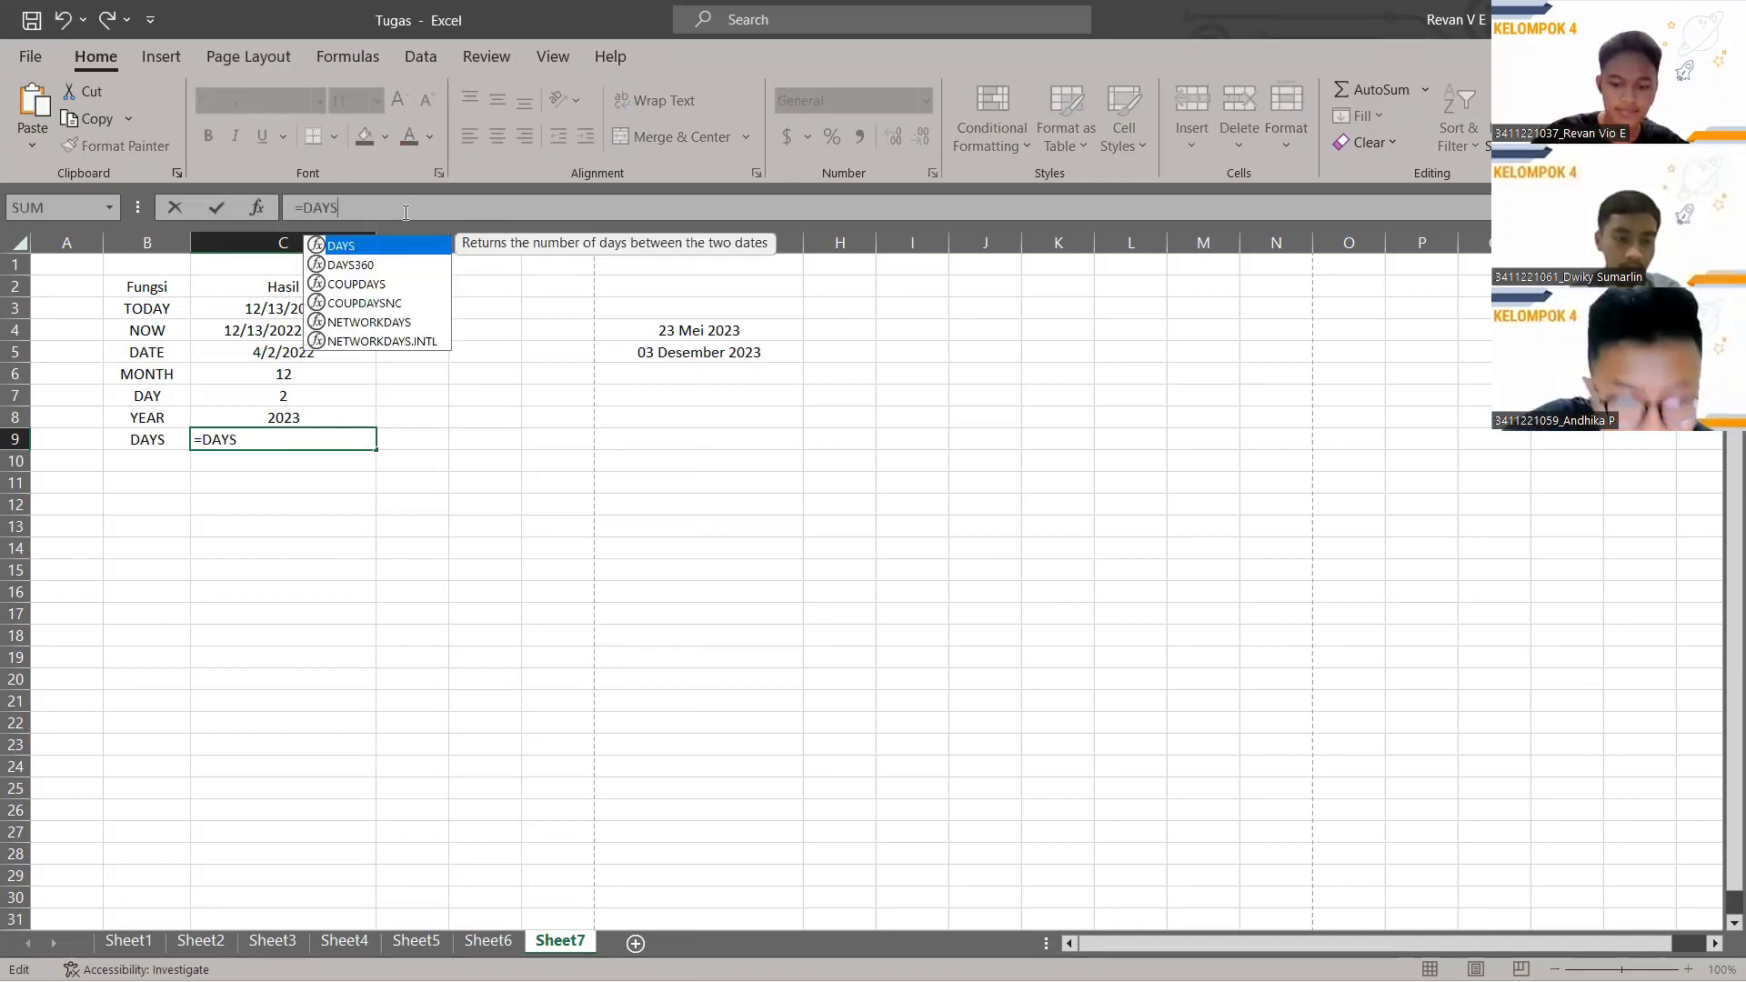
{"action": "type", "text": "("}
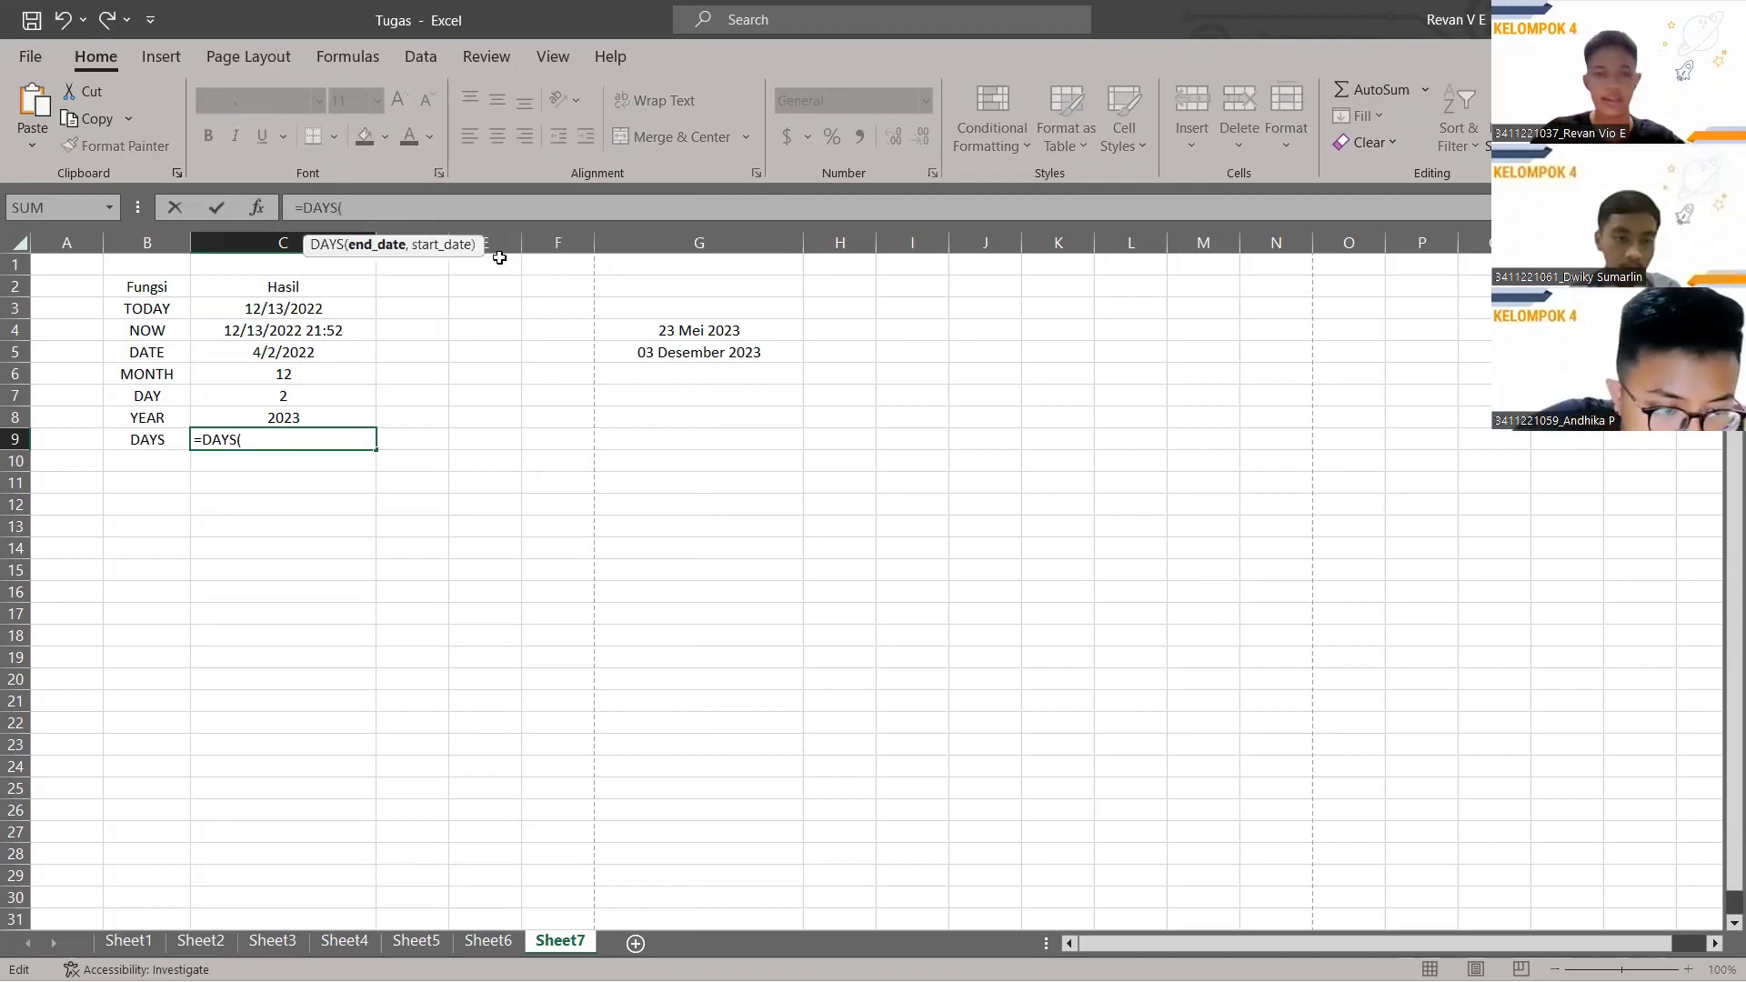
{"action": "left_click", "coordinate": [668, 352]}
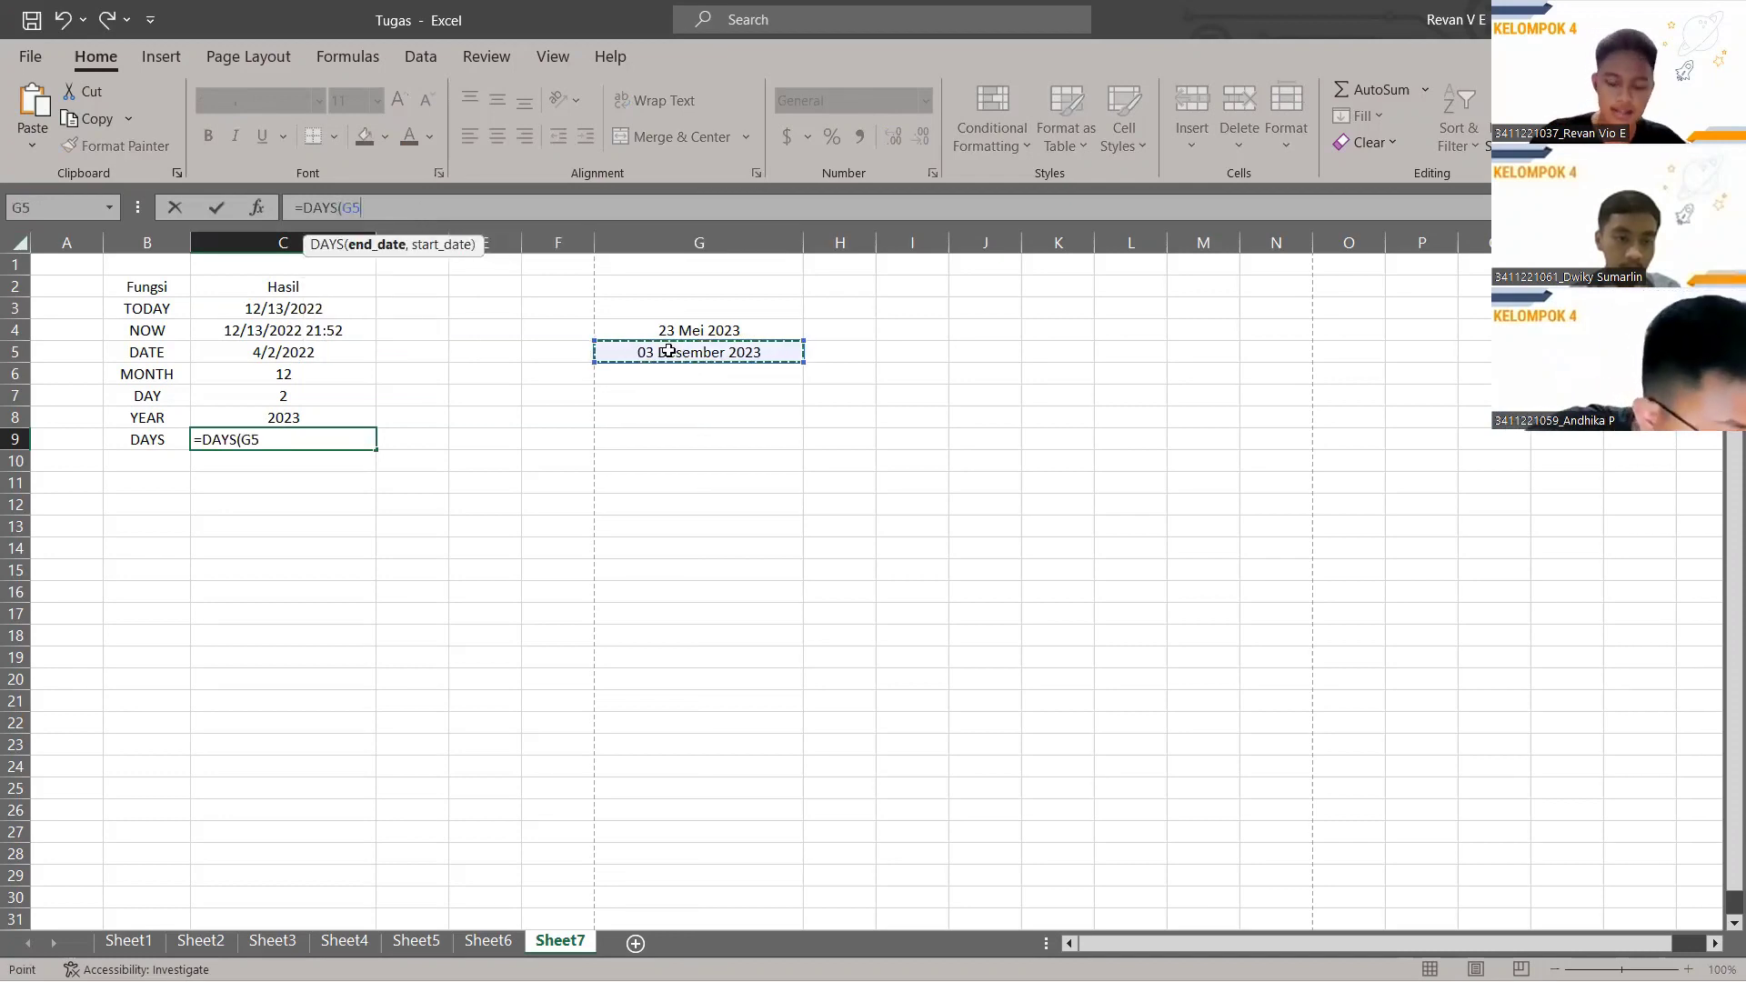
{"action": "type", "text": ","}
{"action": "left_click", "coordinate": [696, 330]}
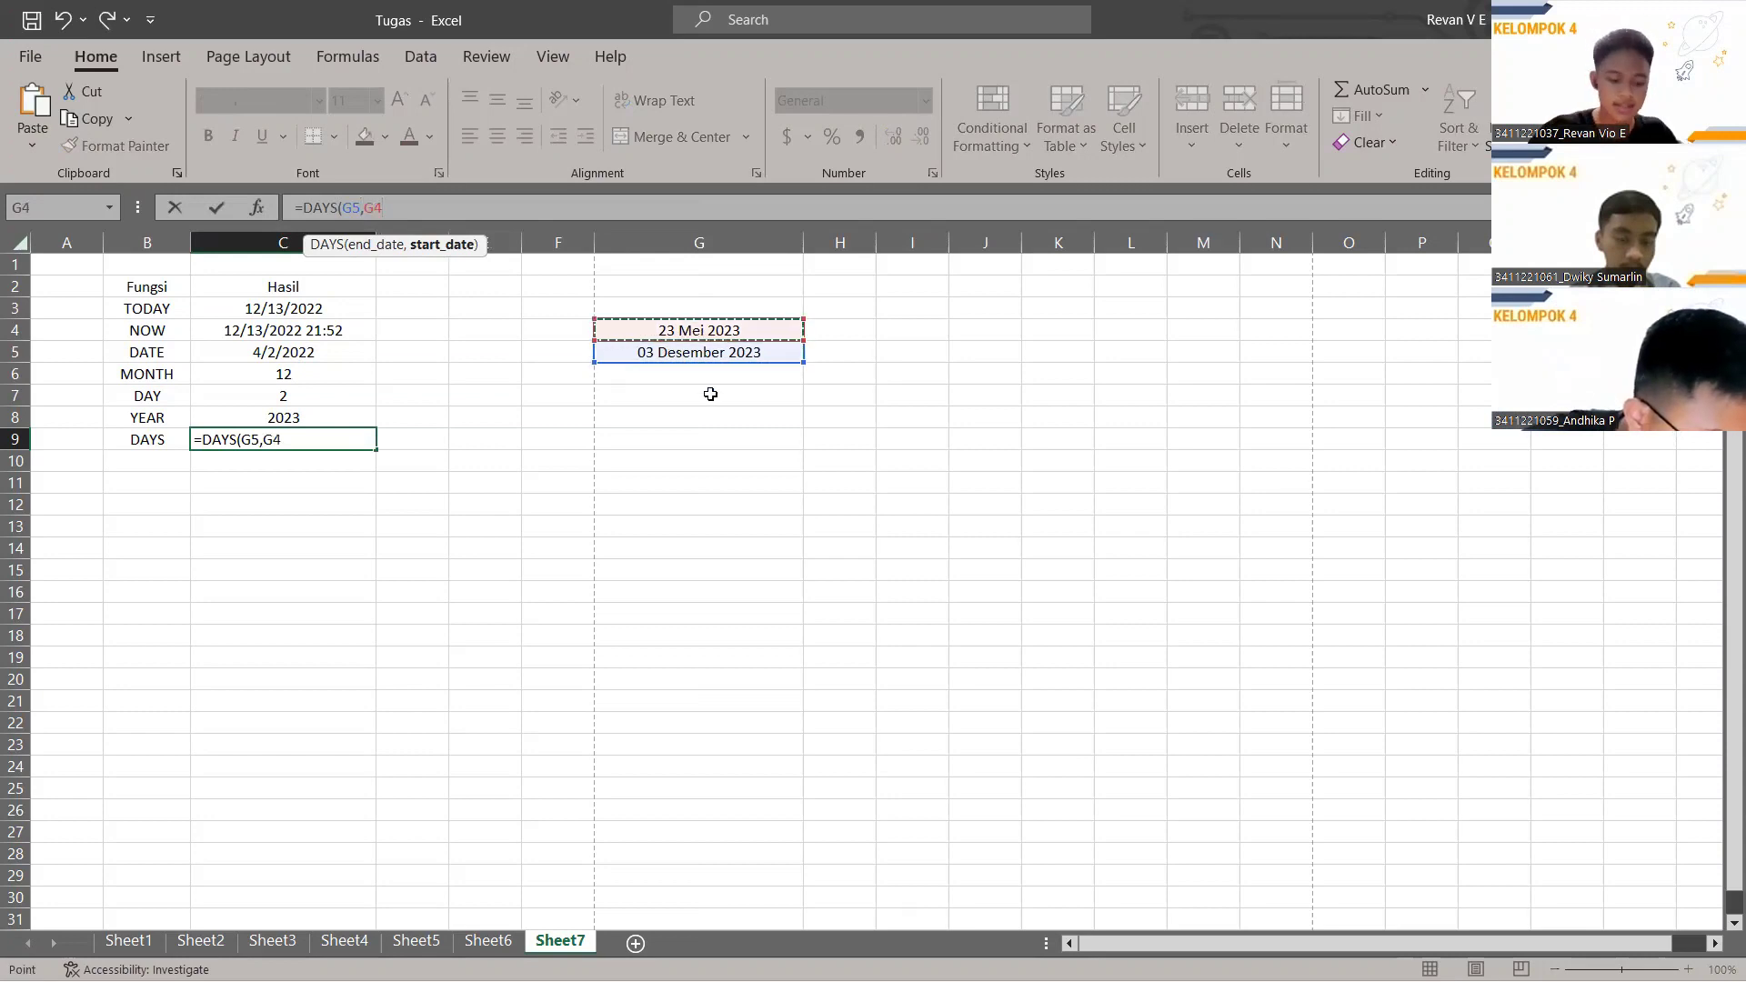
{"action": "type", "text": ")"}
{"action": "key", "text": "Return"}
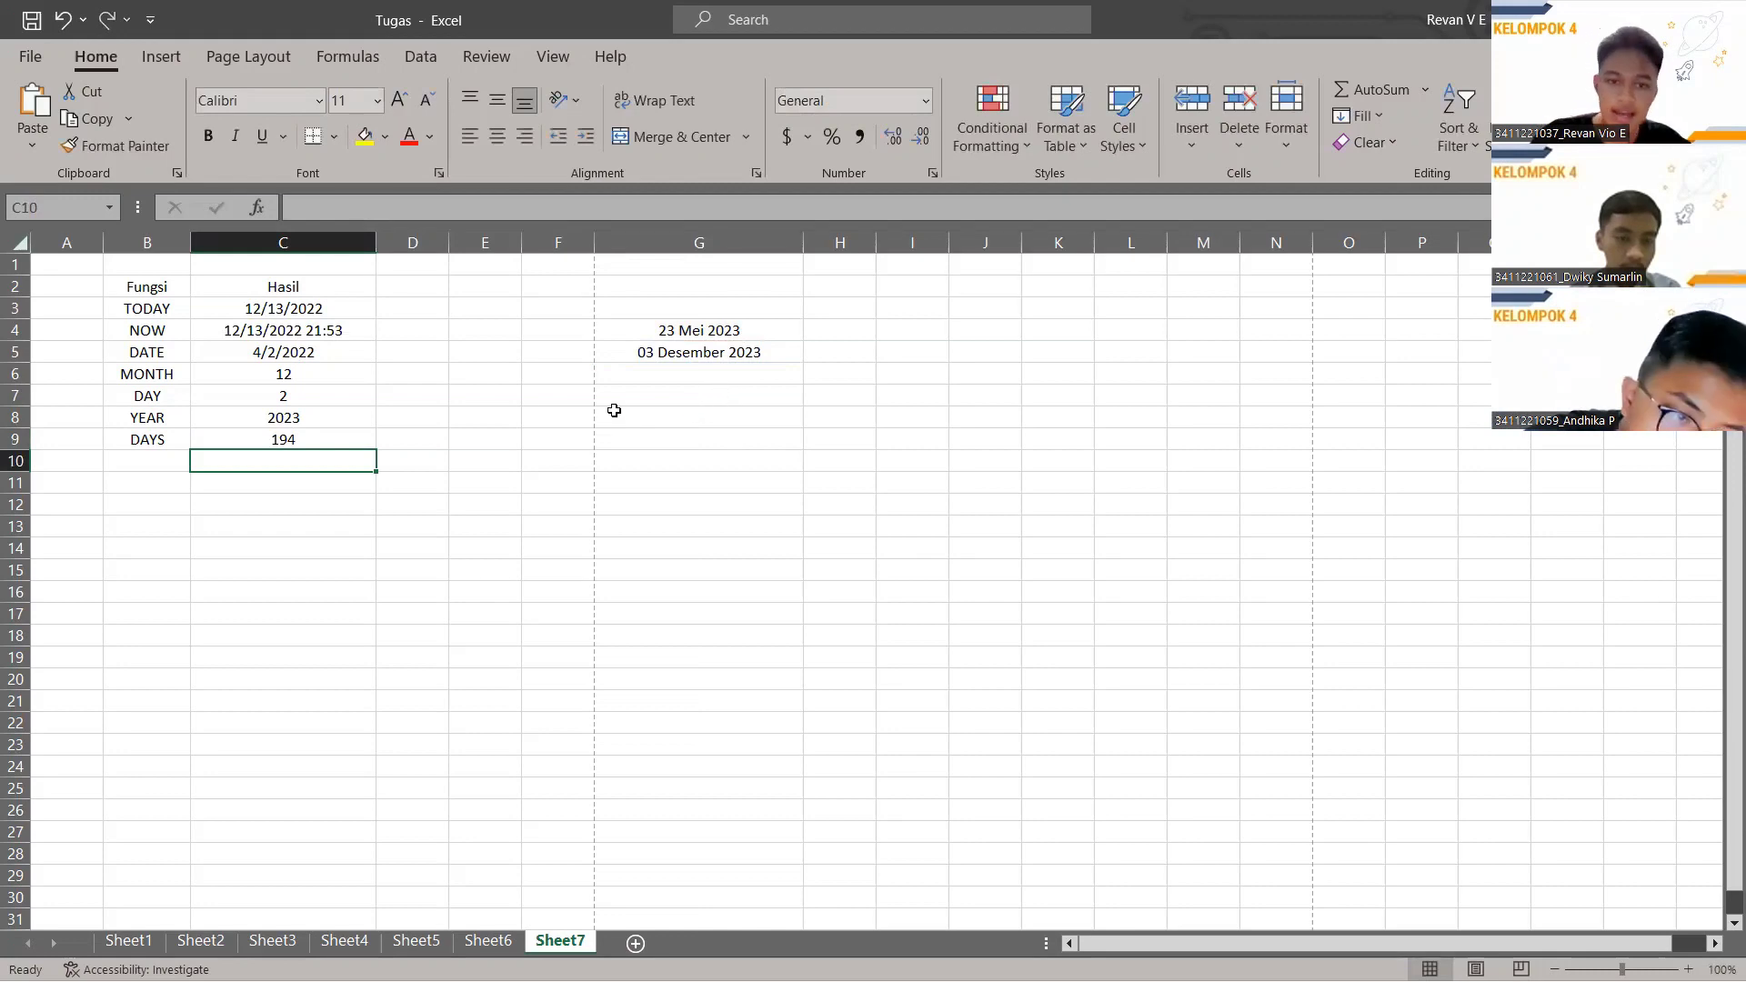
{"action": "left_click", "coordinate": [273, 438]}
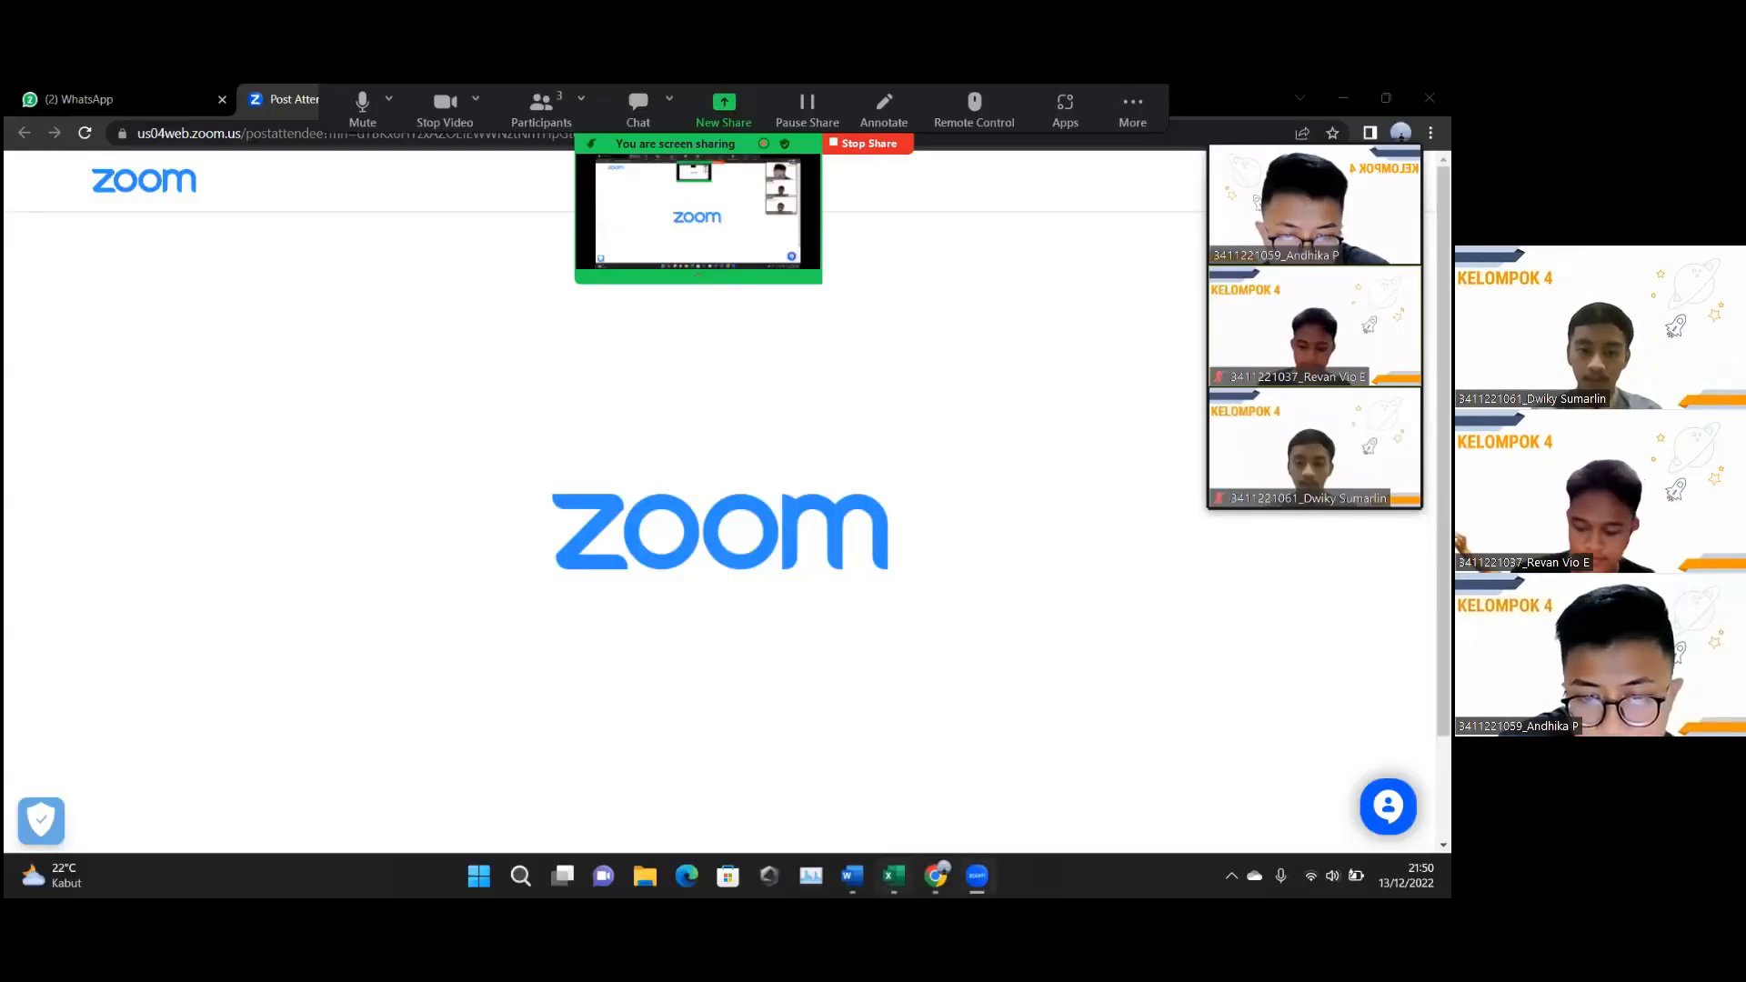
Bring the Book1 workbook with the laki laki and perempuan monthly data onto the shared screen.
{"action": "key", "text": "alt+Tab"}
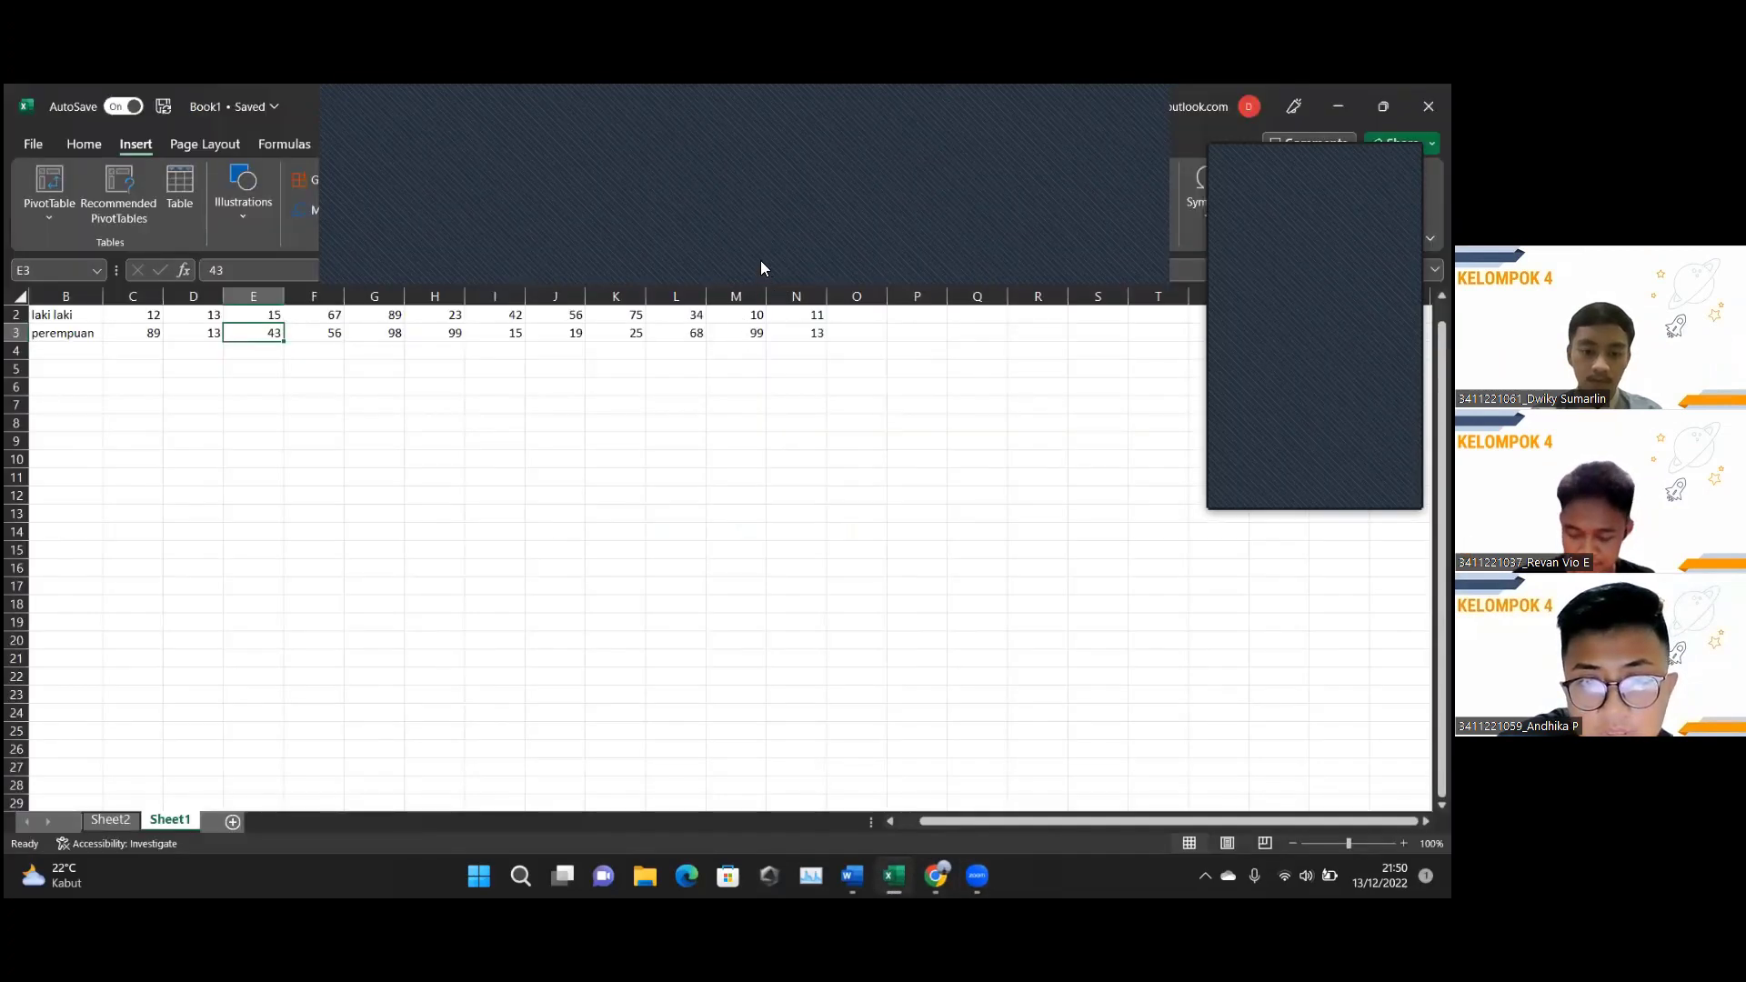
{"action": "left_click", "coordinate": [185, 461]}
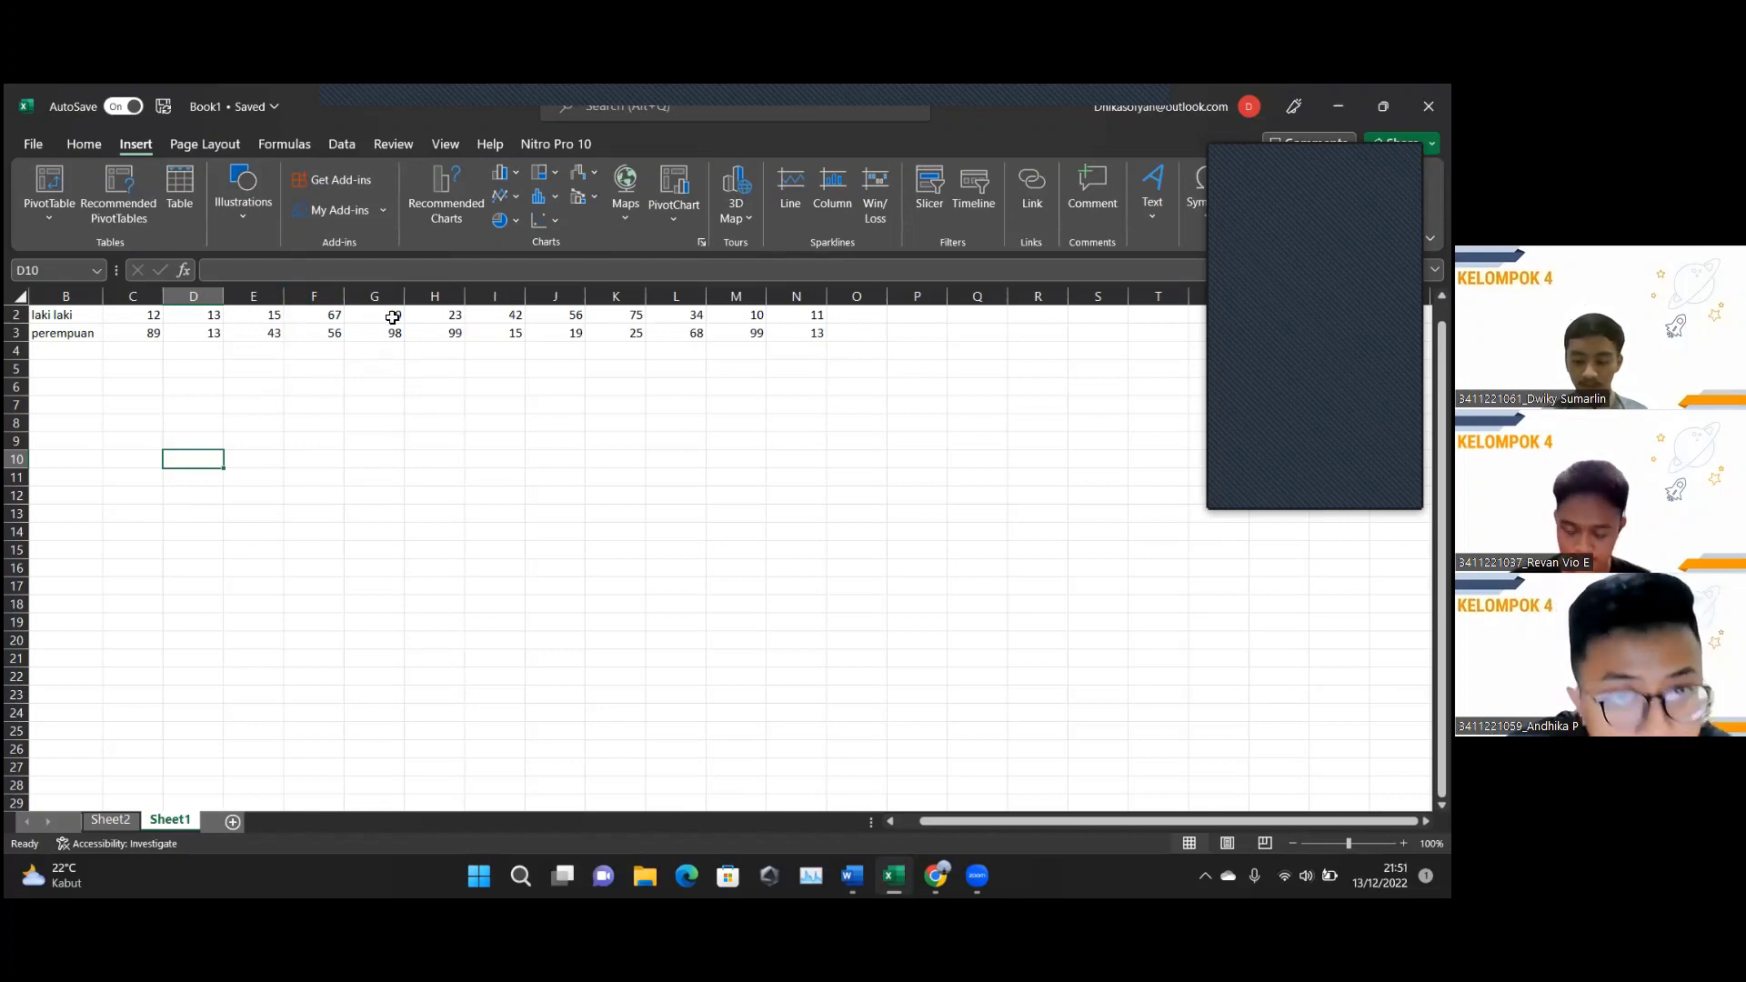
{"action": "left_click", "coordinate": [87, 143]}
{"action": "left_click", "coordinate": [122, 136]}
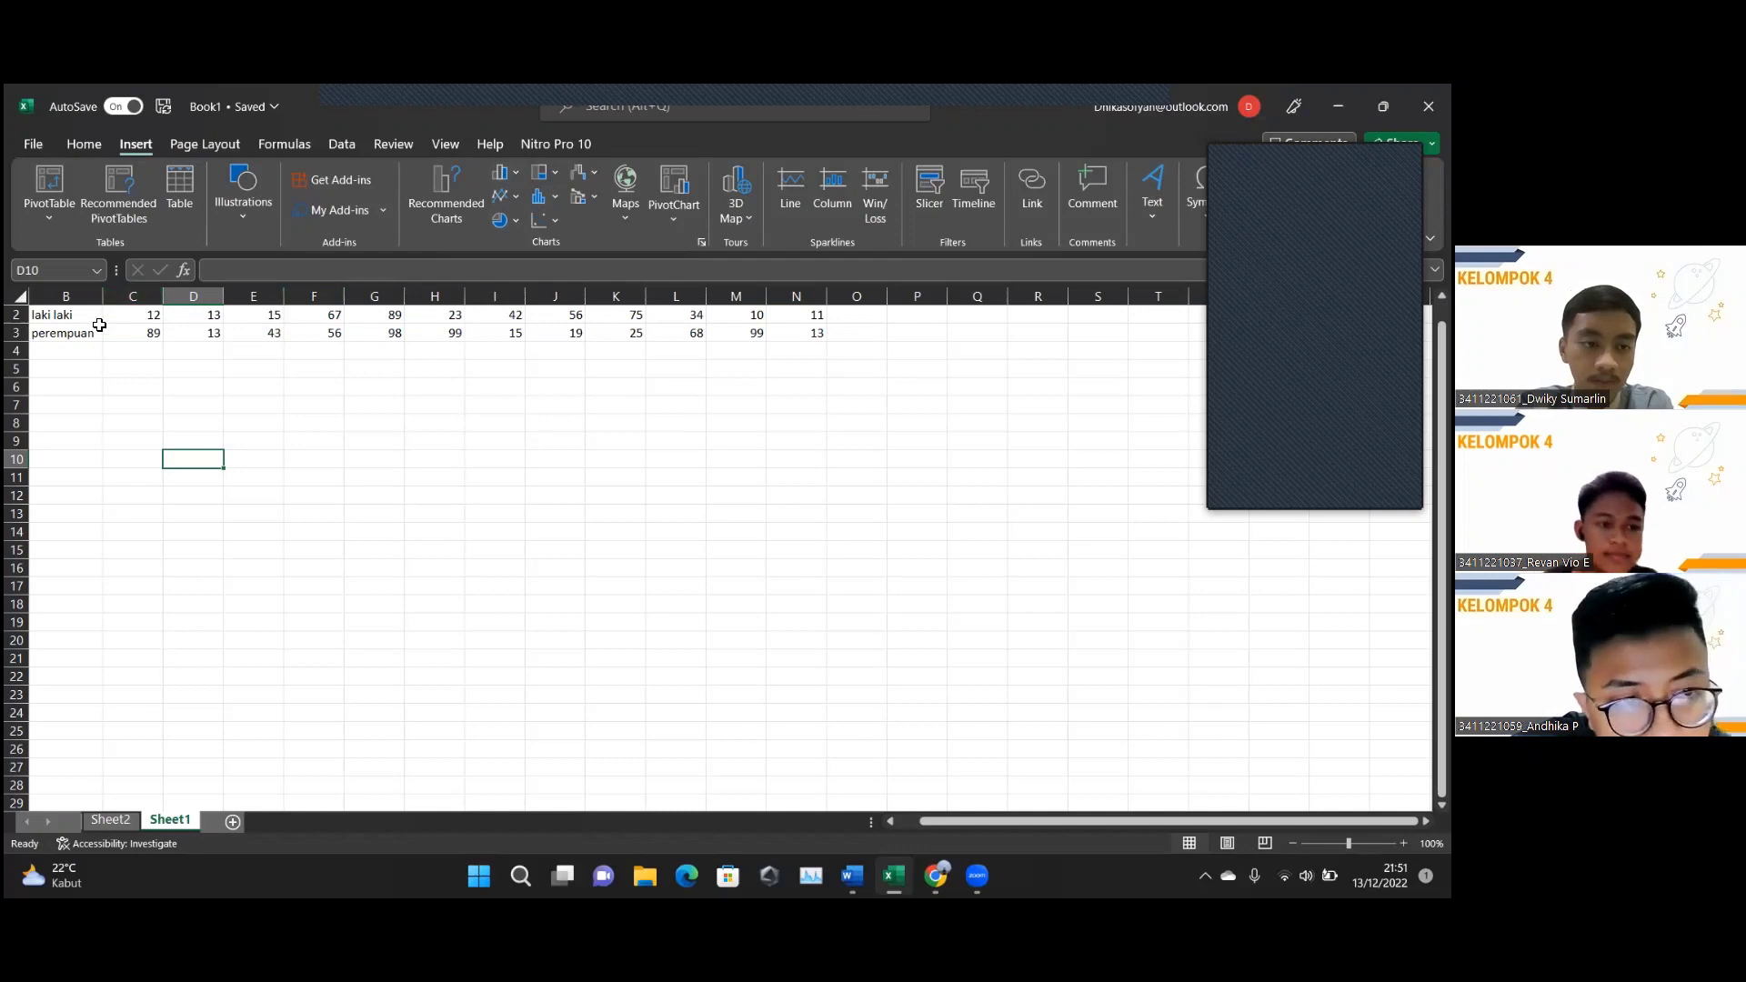
{"action": "left_click_drag", "start_coordinate": [34, 314], "coordinate": [791, 332]}
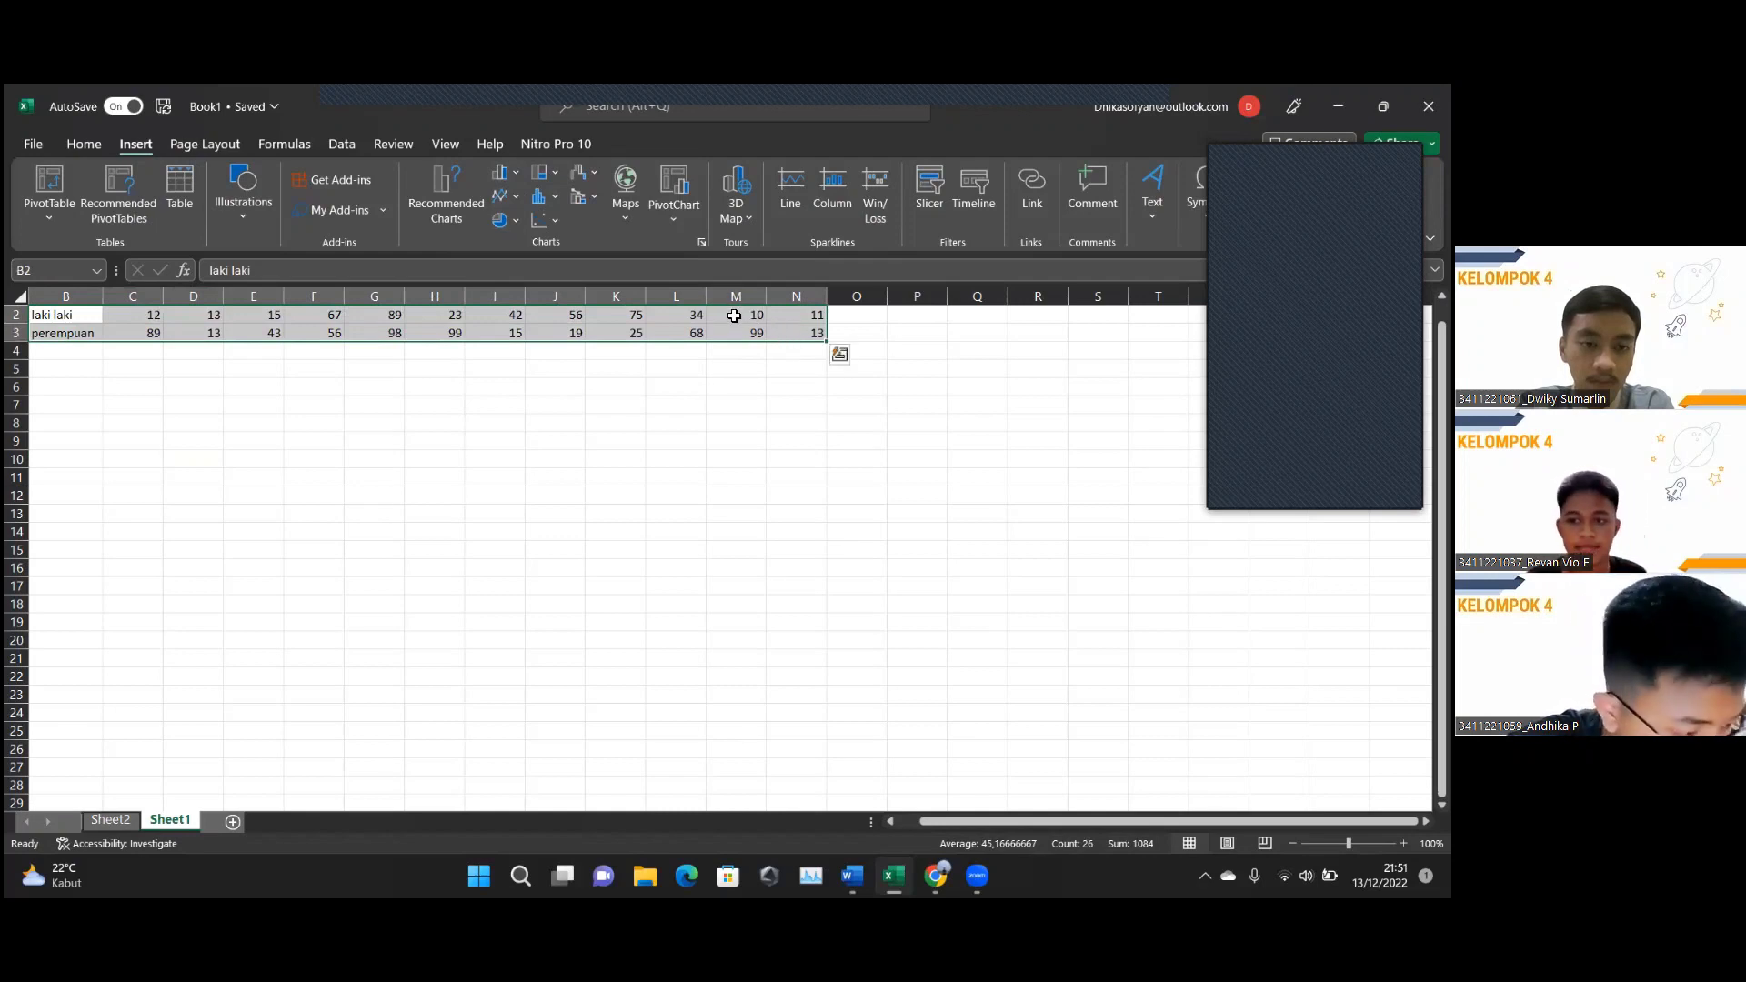
{"action": "left_click", "coordinate": [516, 199]}
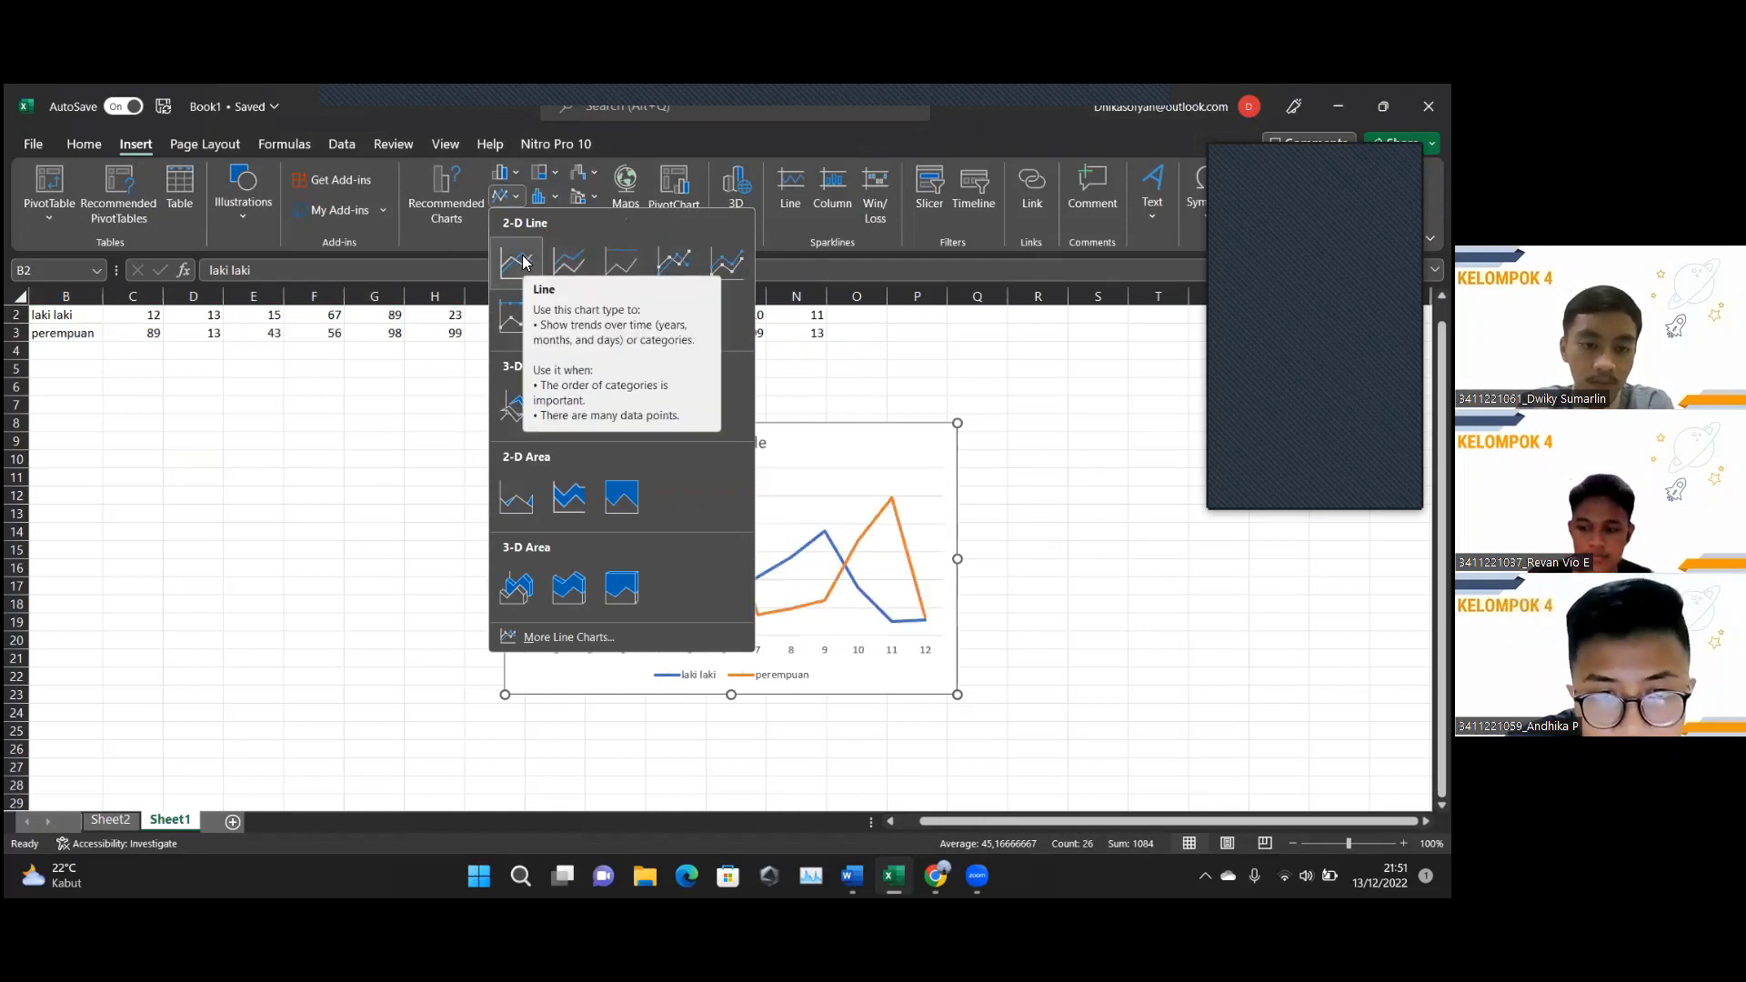
{"action": "left_click", "coordinate": [523, 263]}
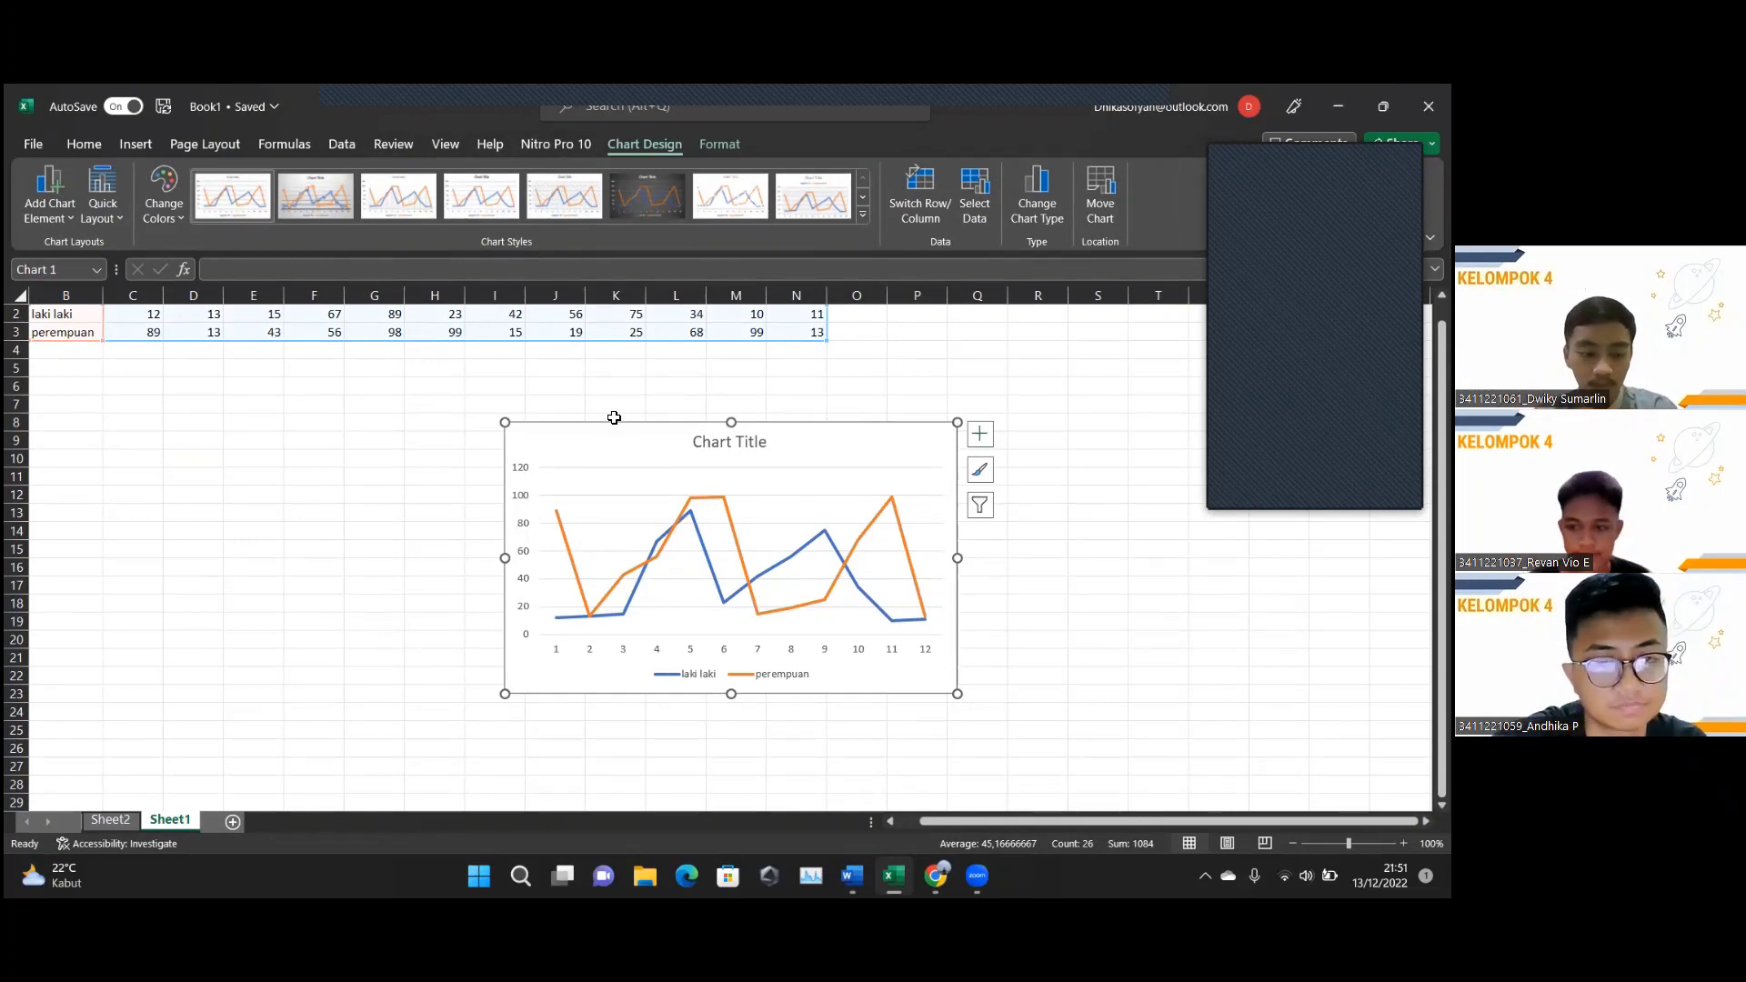
{"action": "key", "text": "Delete"}
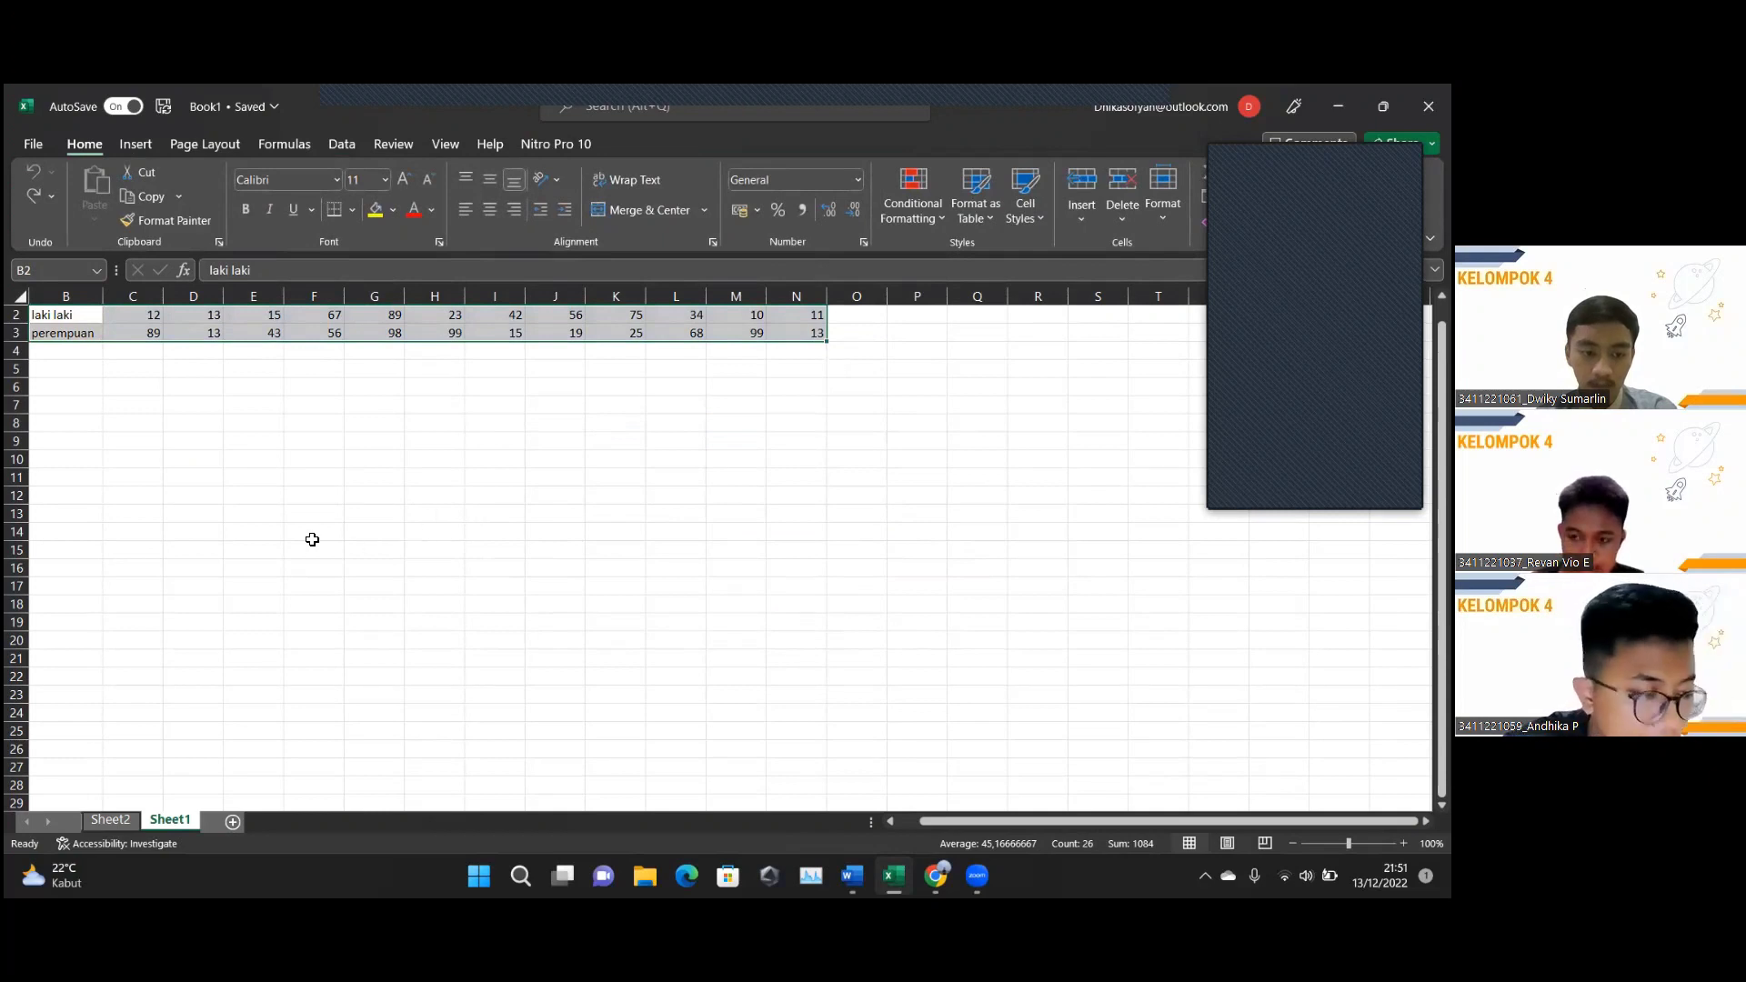
{"action": "left_click", "coordinate": [134, 145]}
{"action": "left_click", "coordinate": [191, 143]}
{"action": "left_click", "coordinate": [135, 144]}
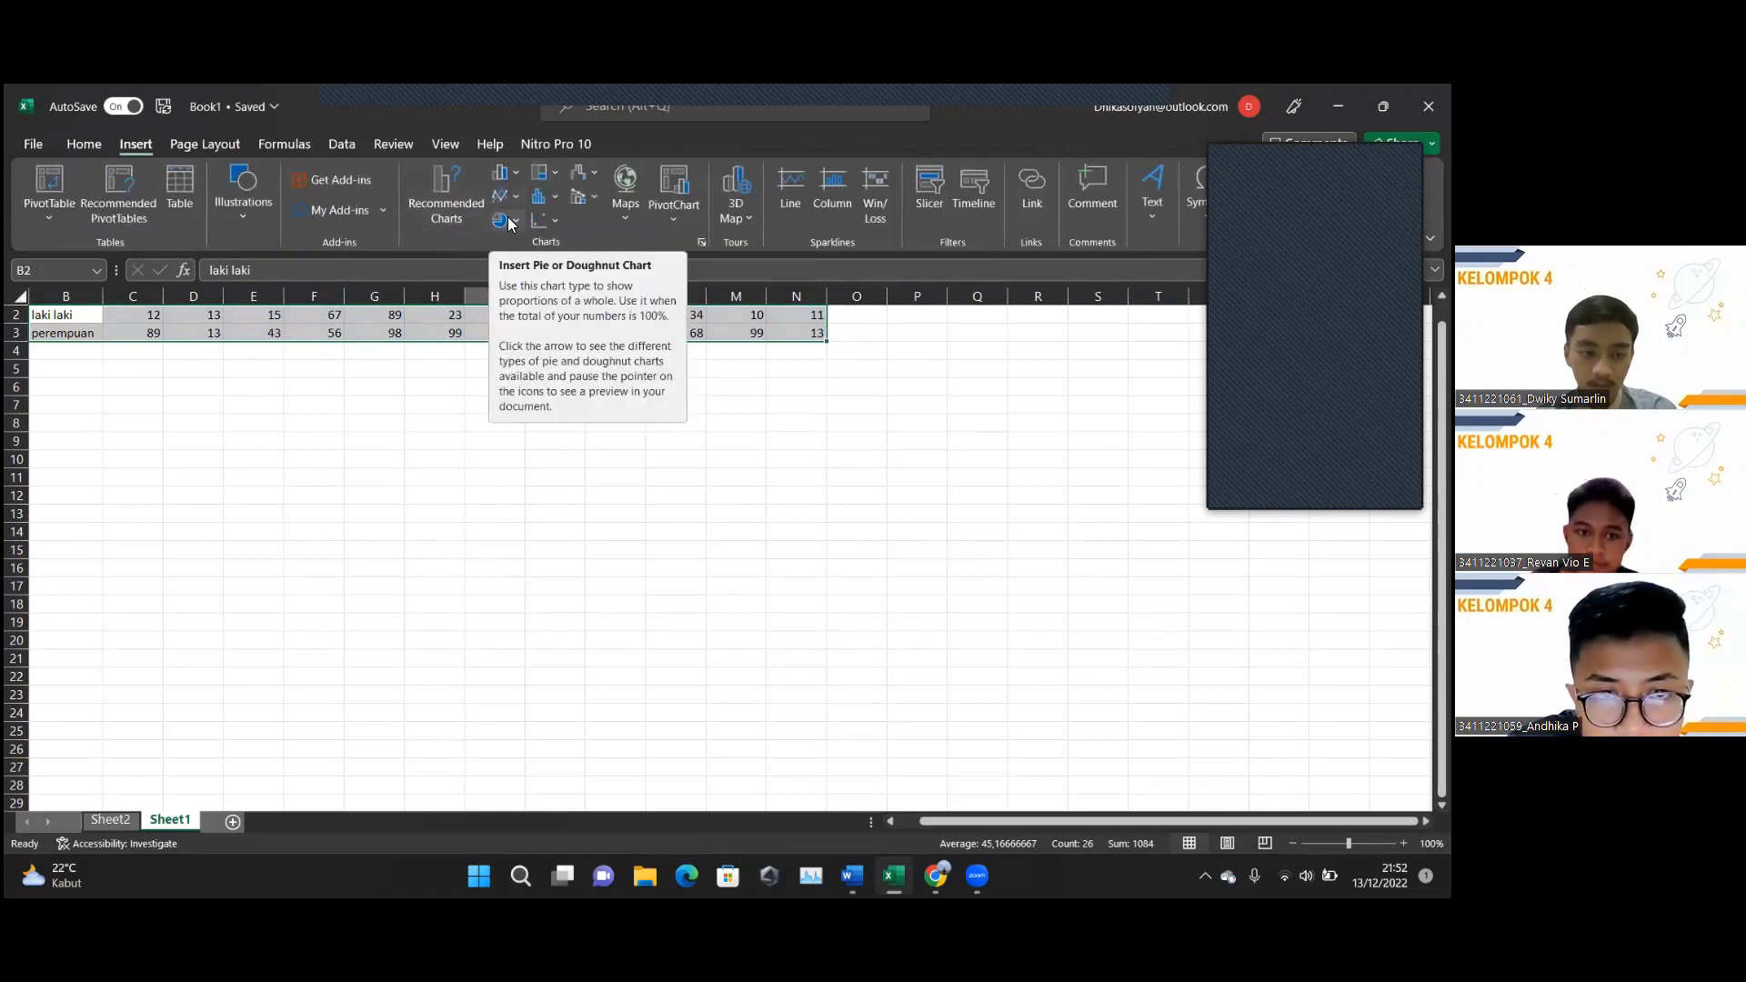
{"action": "left_click", "coordinate": [407, 367]}
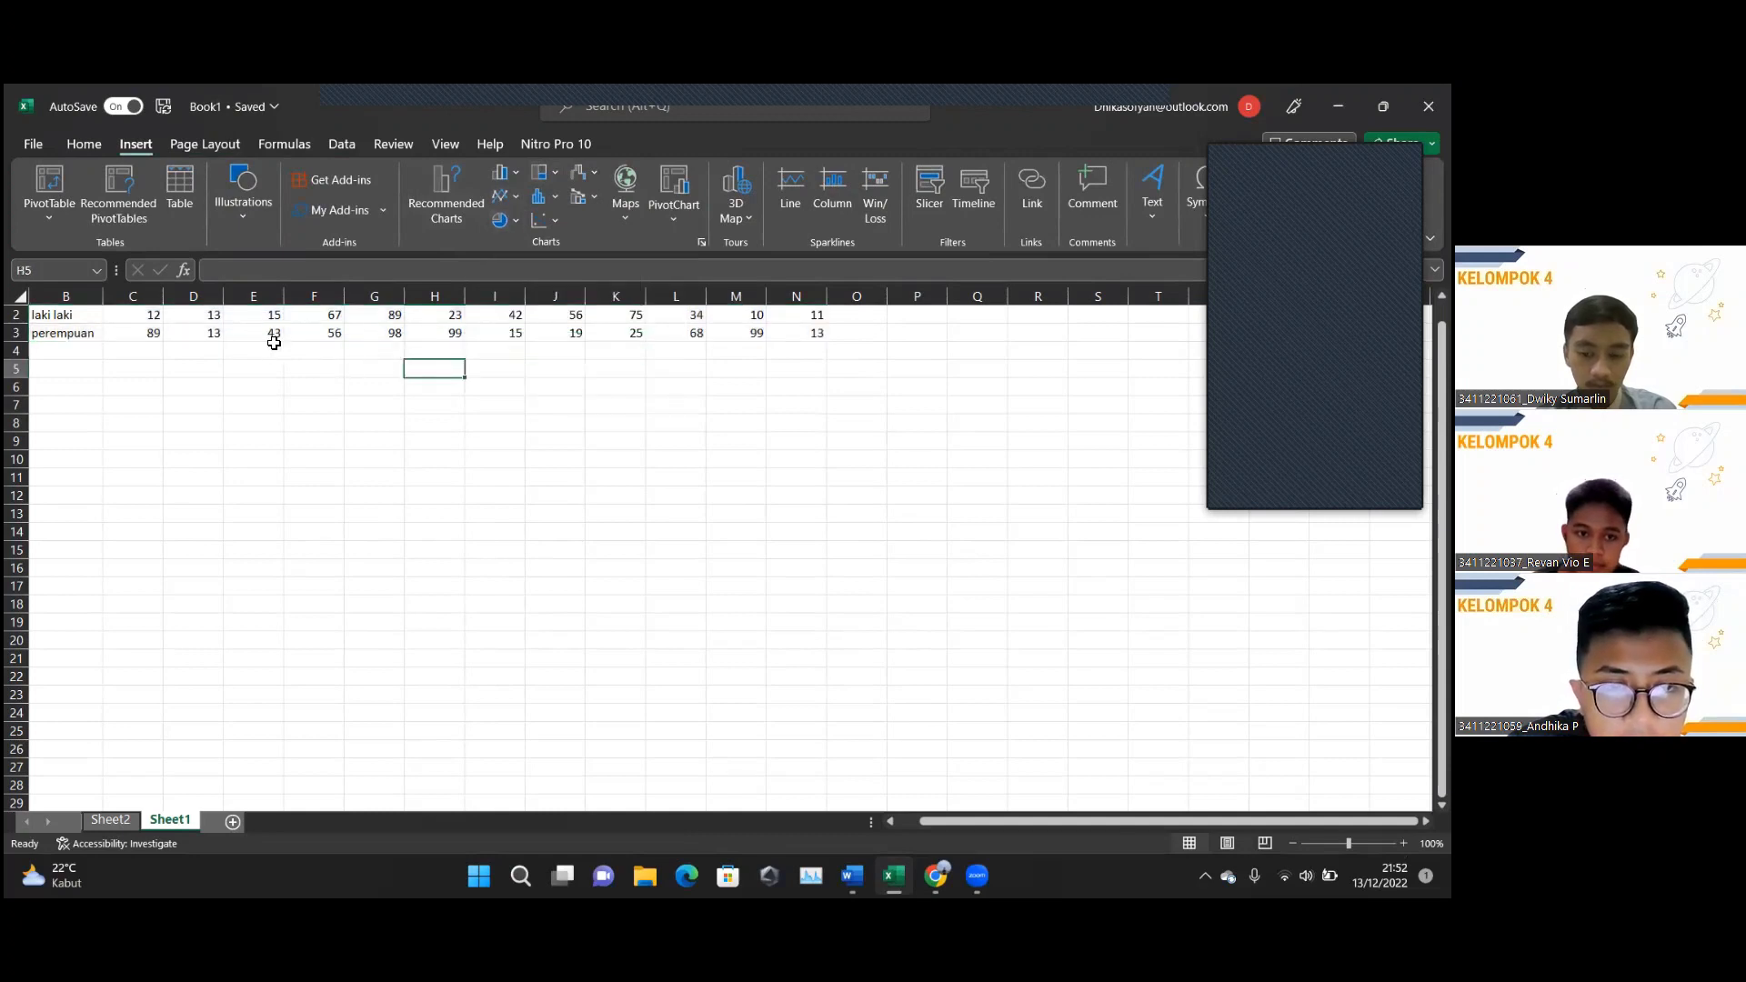
{"action": "left_click_drag", "start_coordinate": [35, 317], "coordinate": [795, 339]}
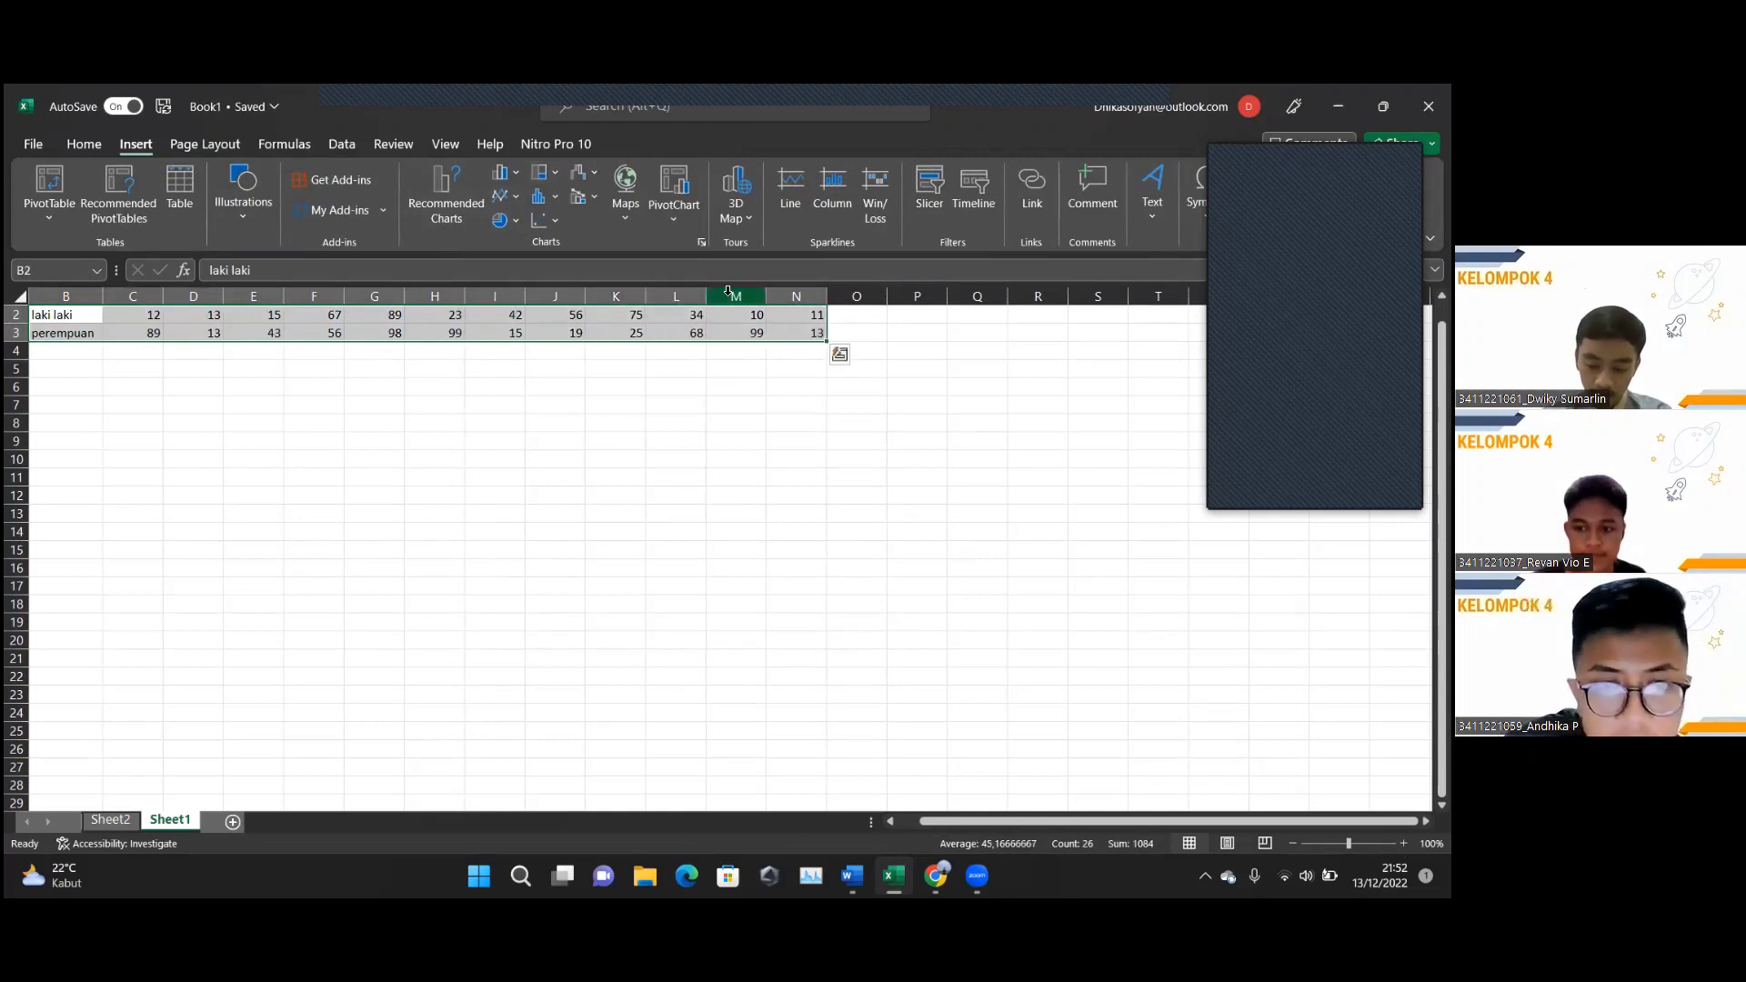
{"action": "left_click", "coordinate": [517, 221]}
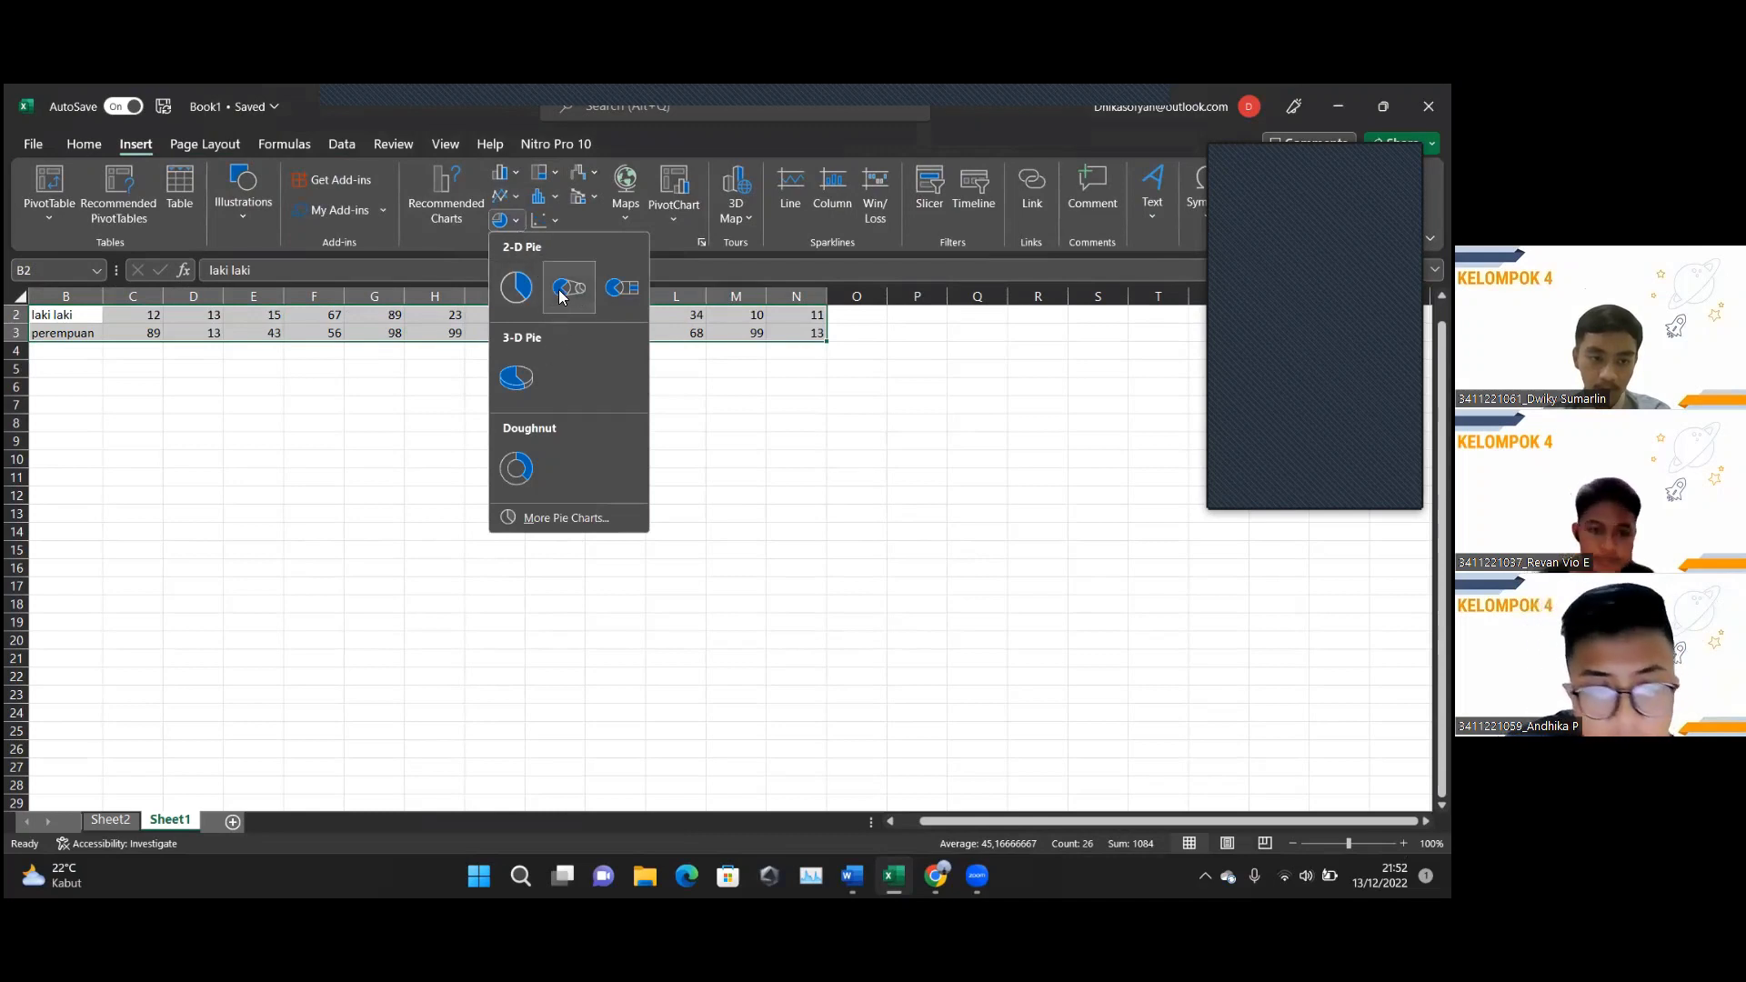
{"action": "left_click", "coordinate": [511, 289]}
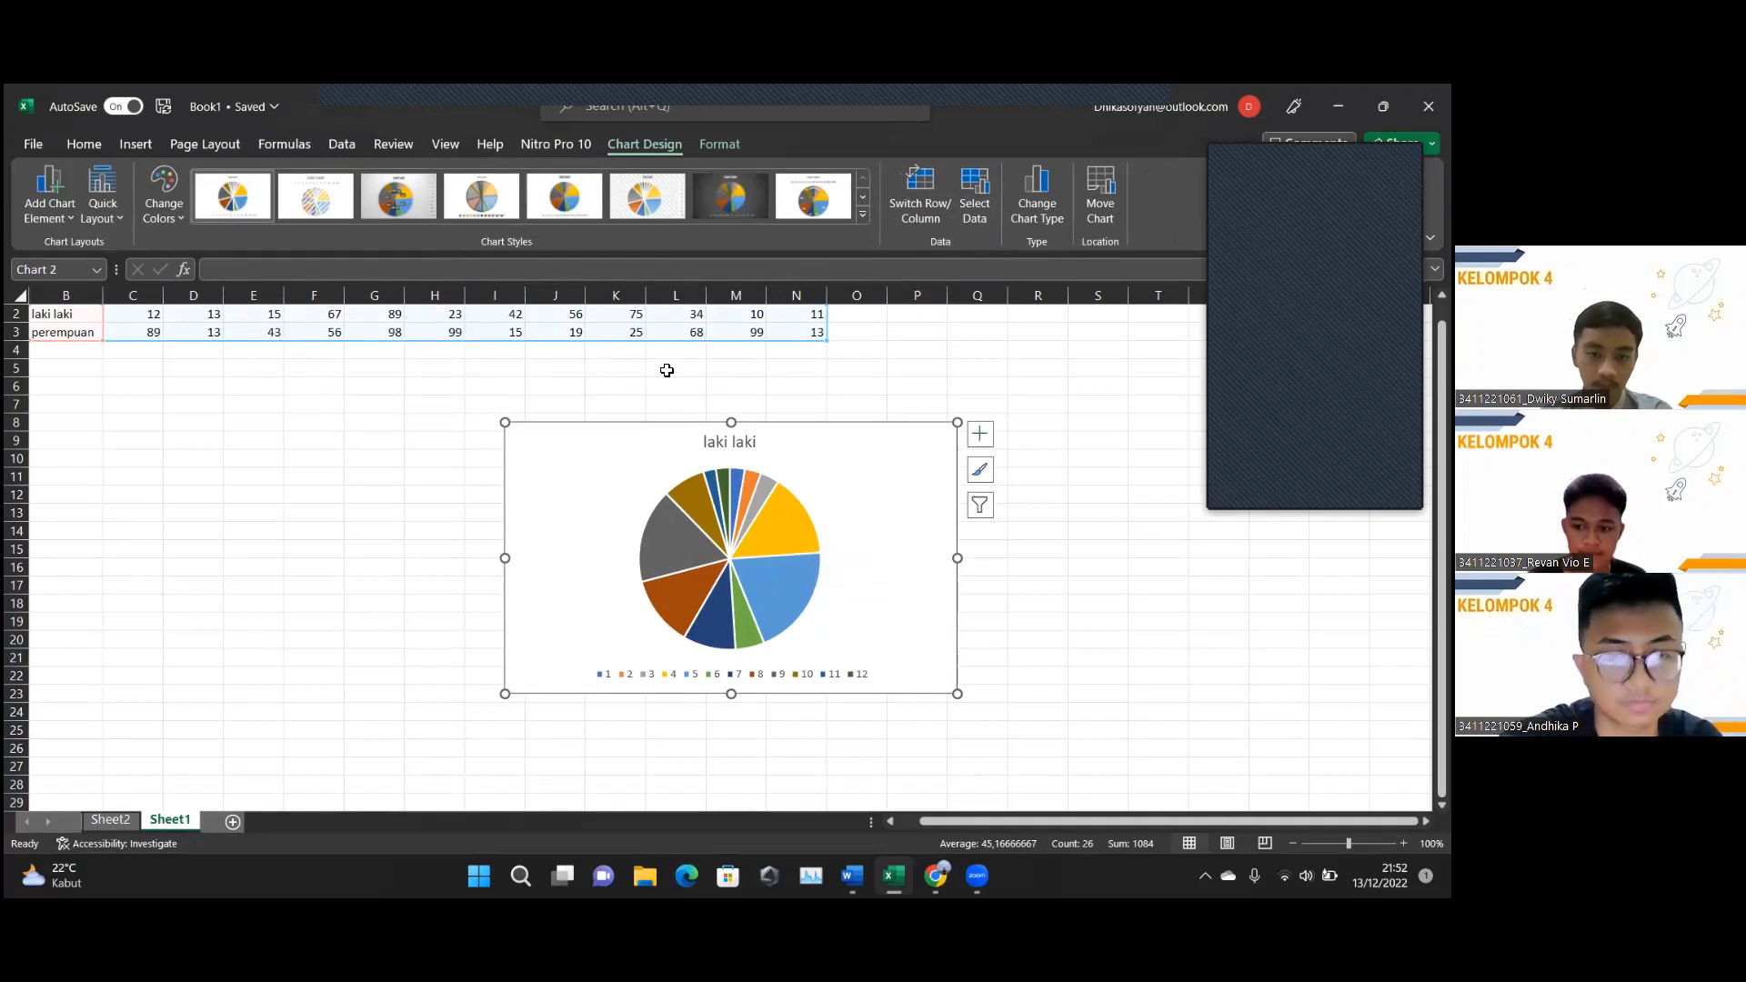
{"action": "key", "text": "Delete"}
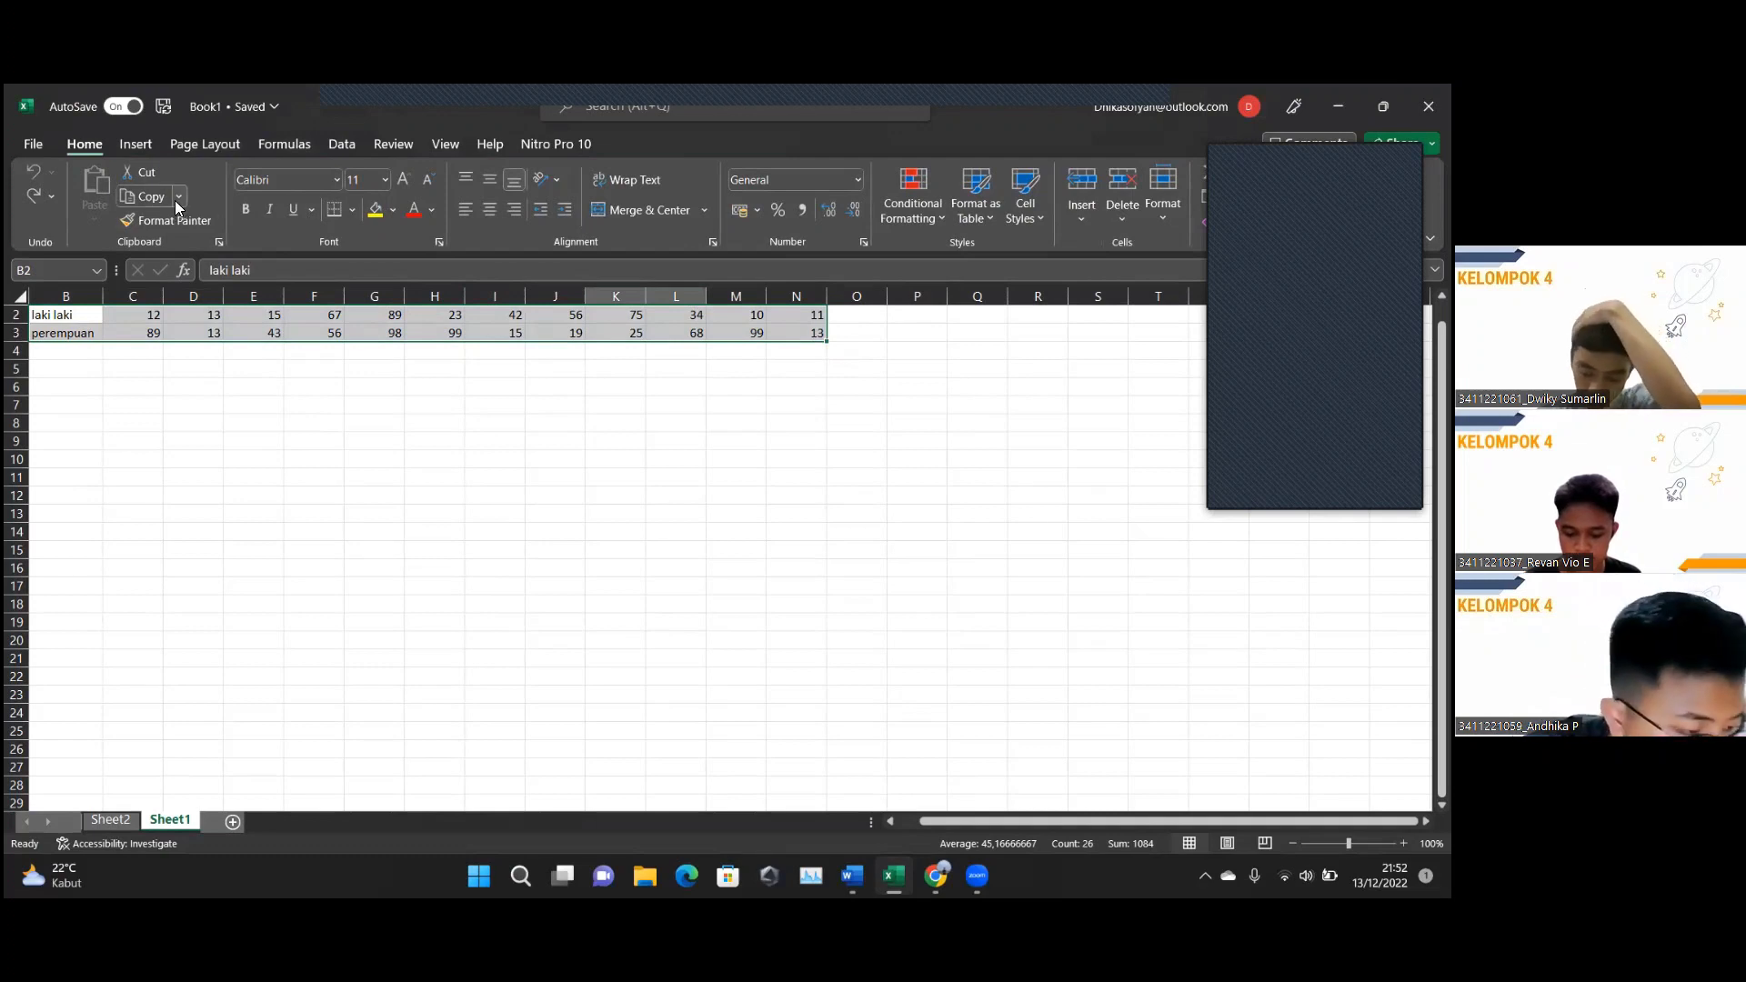
{"action": "left_click", "coordinate": [136, 147]}
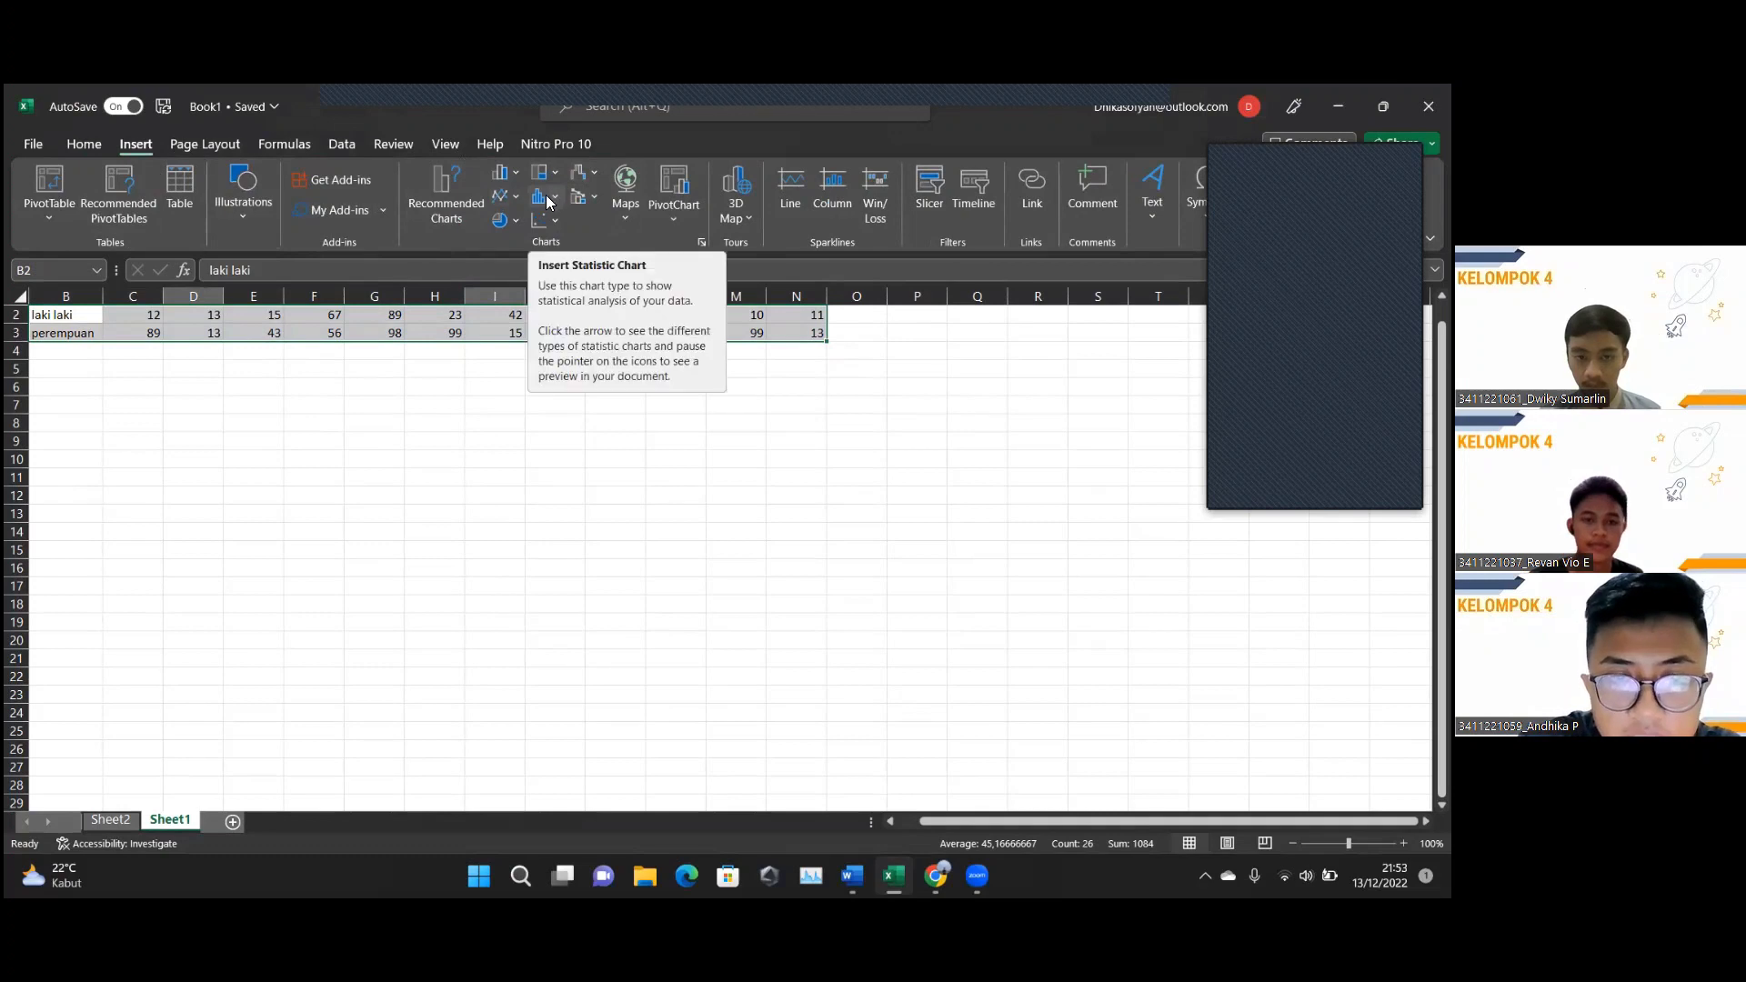
{"action": "left_click", "coordinate": [378, 420]}
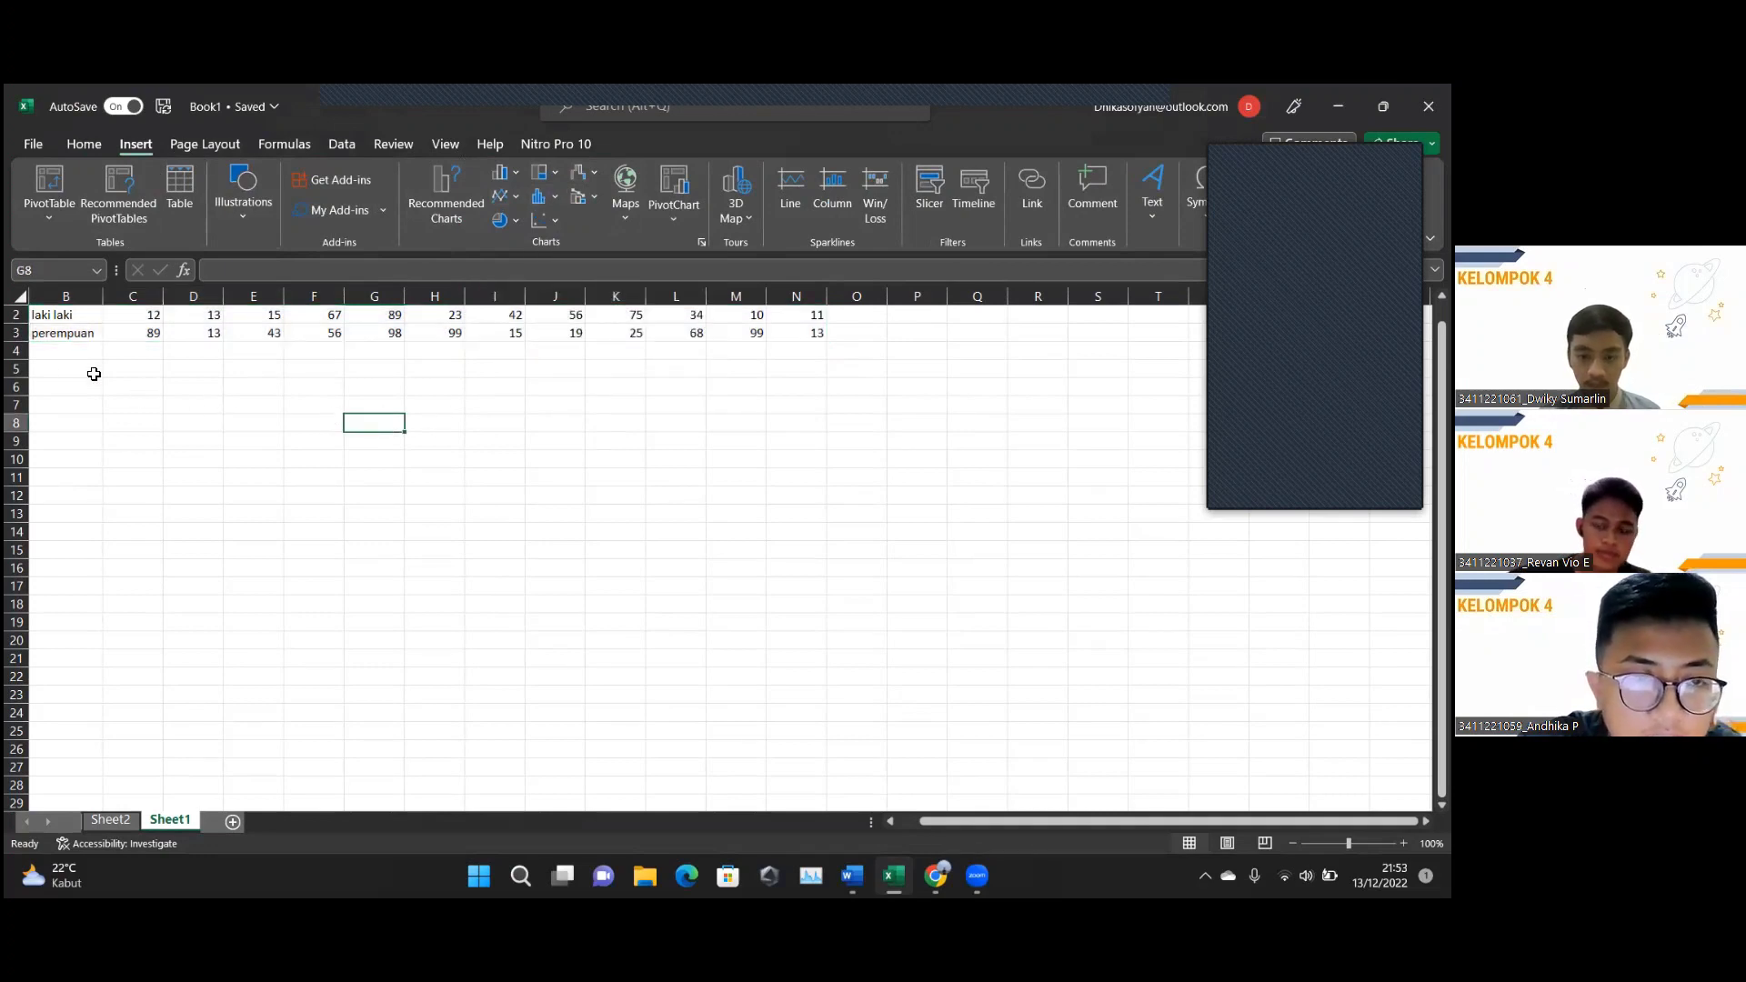
{"action": "double_click", "coordinate": [35, 314]}
{"action": "left_click_drag", "start_coordinate": [35, 314], "coordinate": [804, 333]}
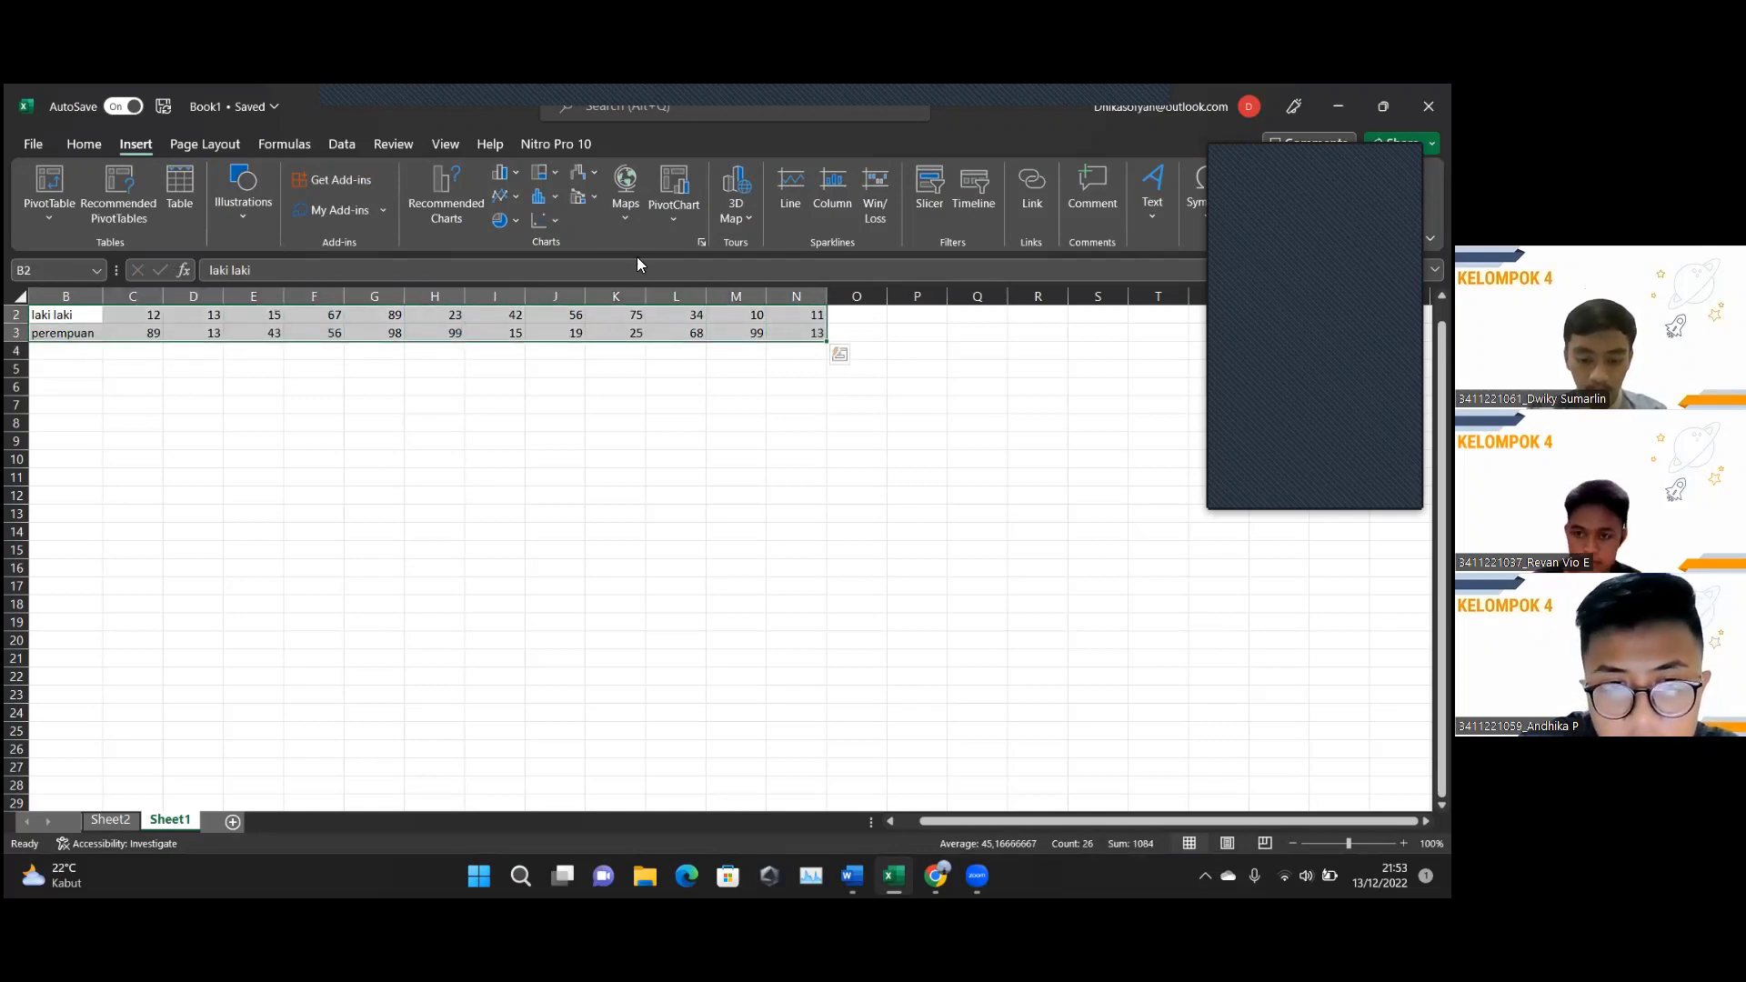
{"action": "left_click", "coordinate": [558, 198]}
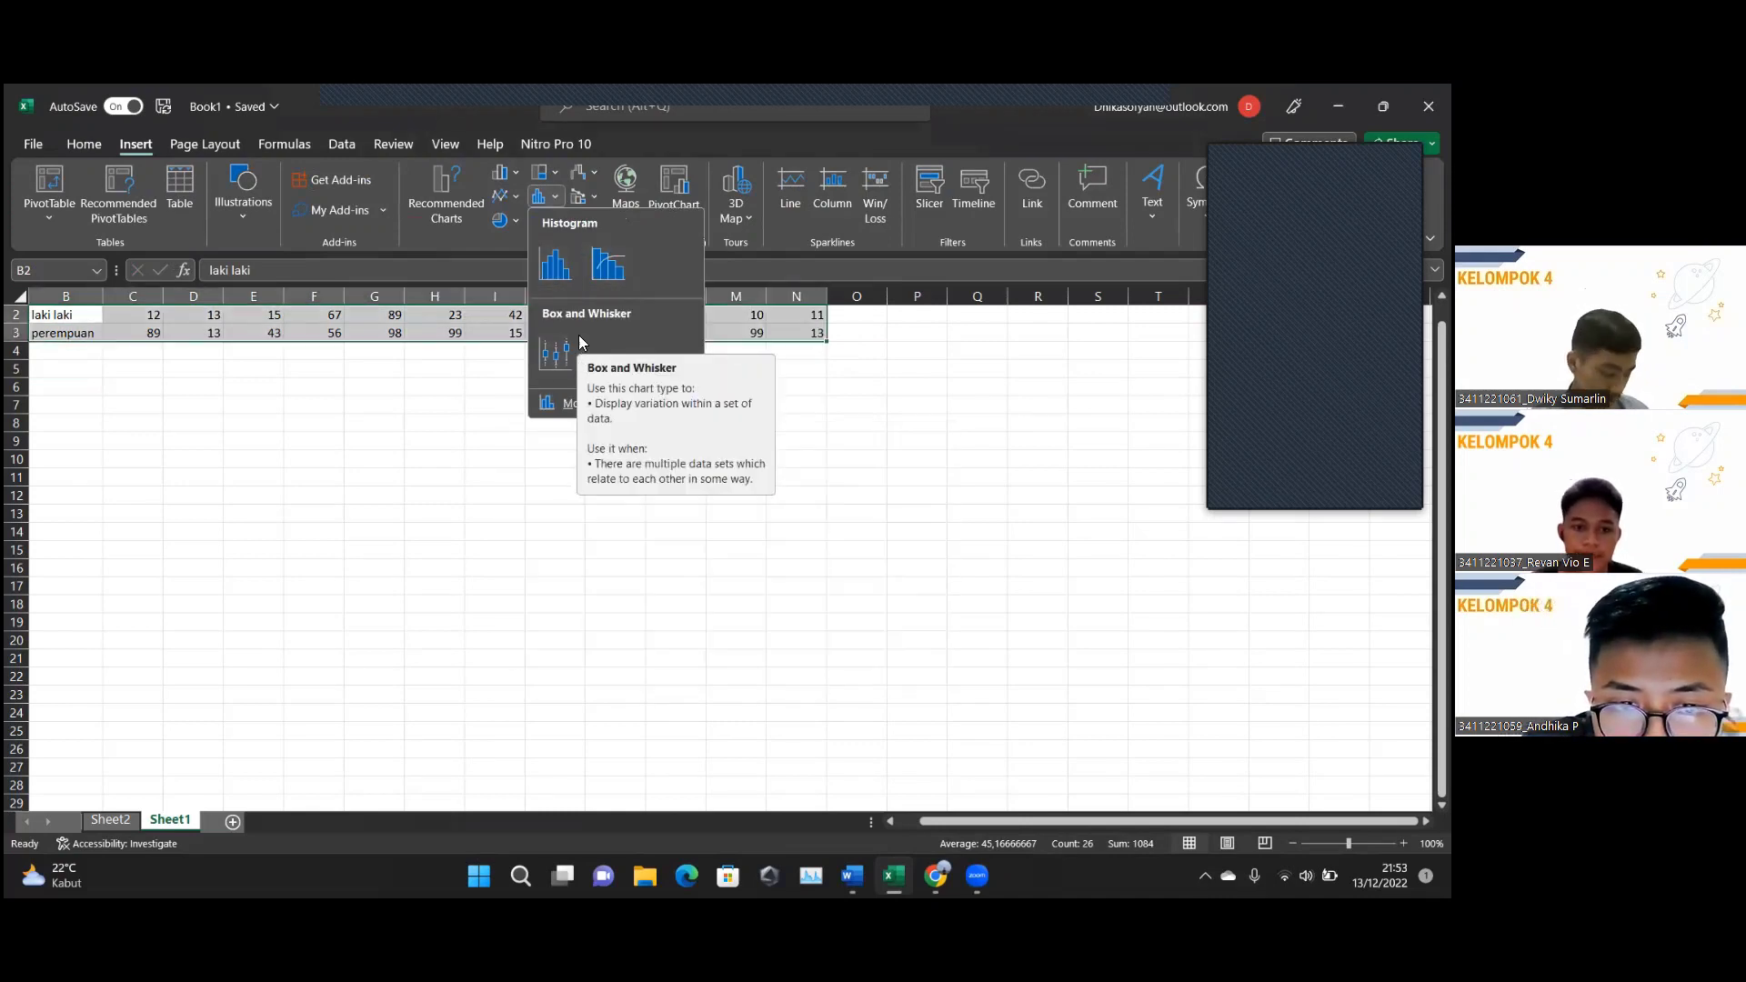
{"action": "left_click", "coordinate": [601, 262]}
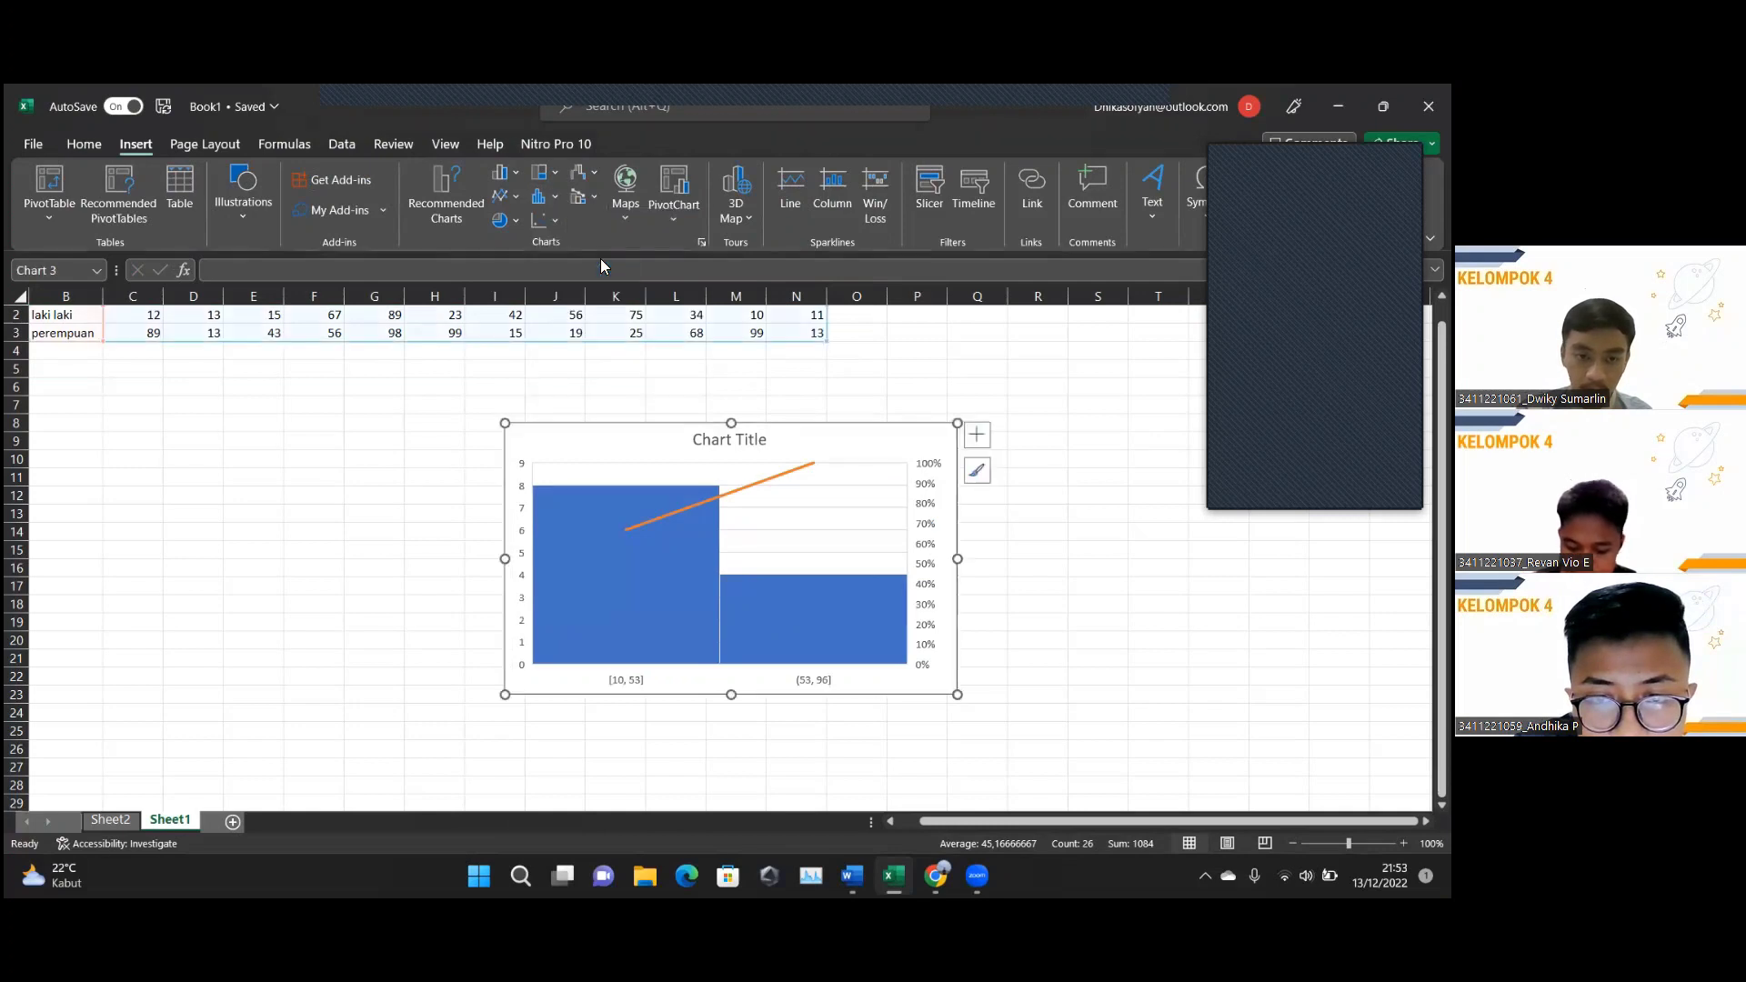
{"action": "left_click", "coordinate": [687, 532]}
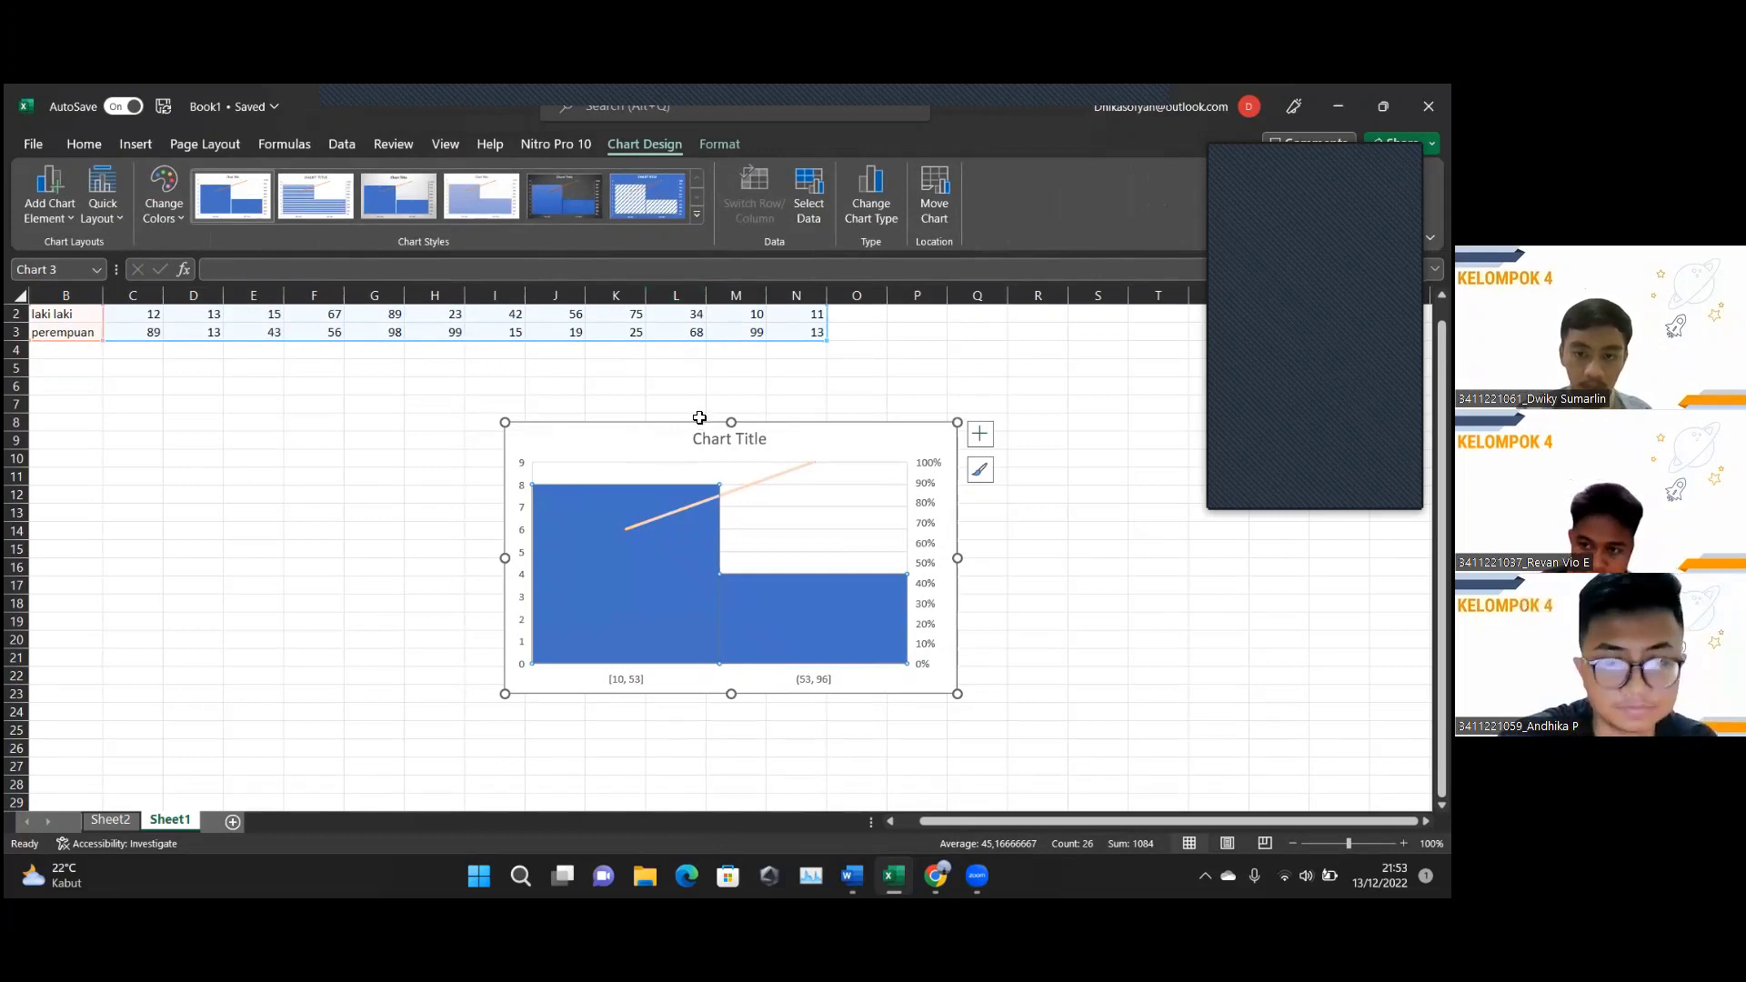
{"action": "key", "text": "Delete"}
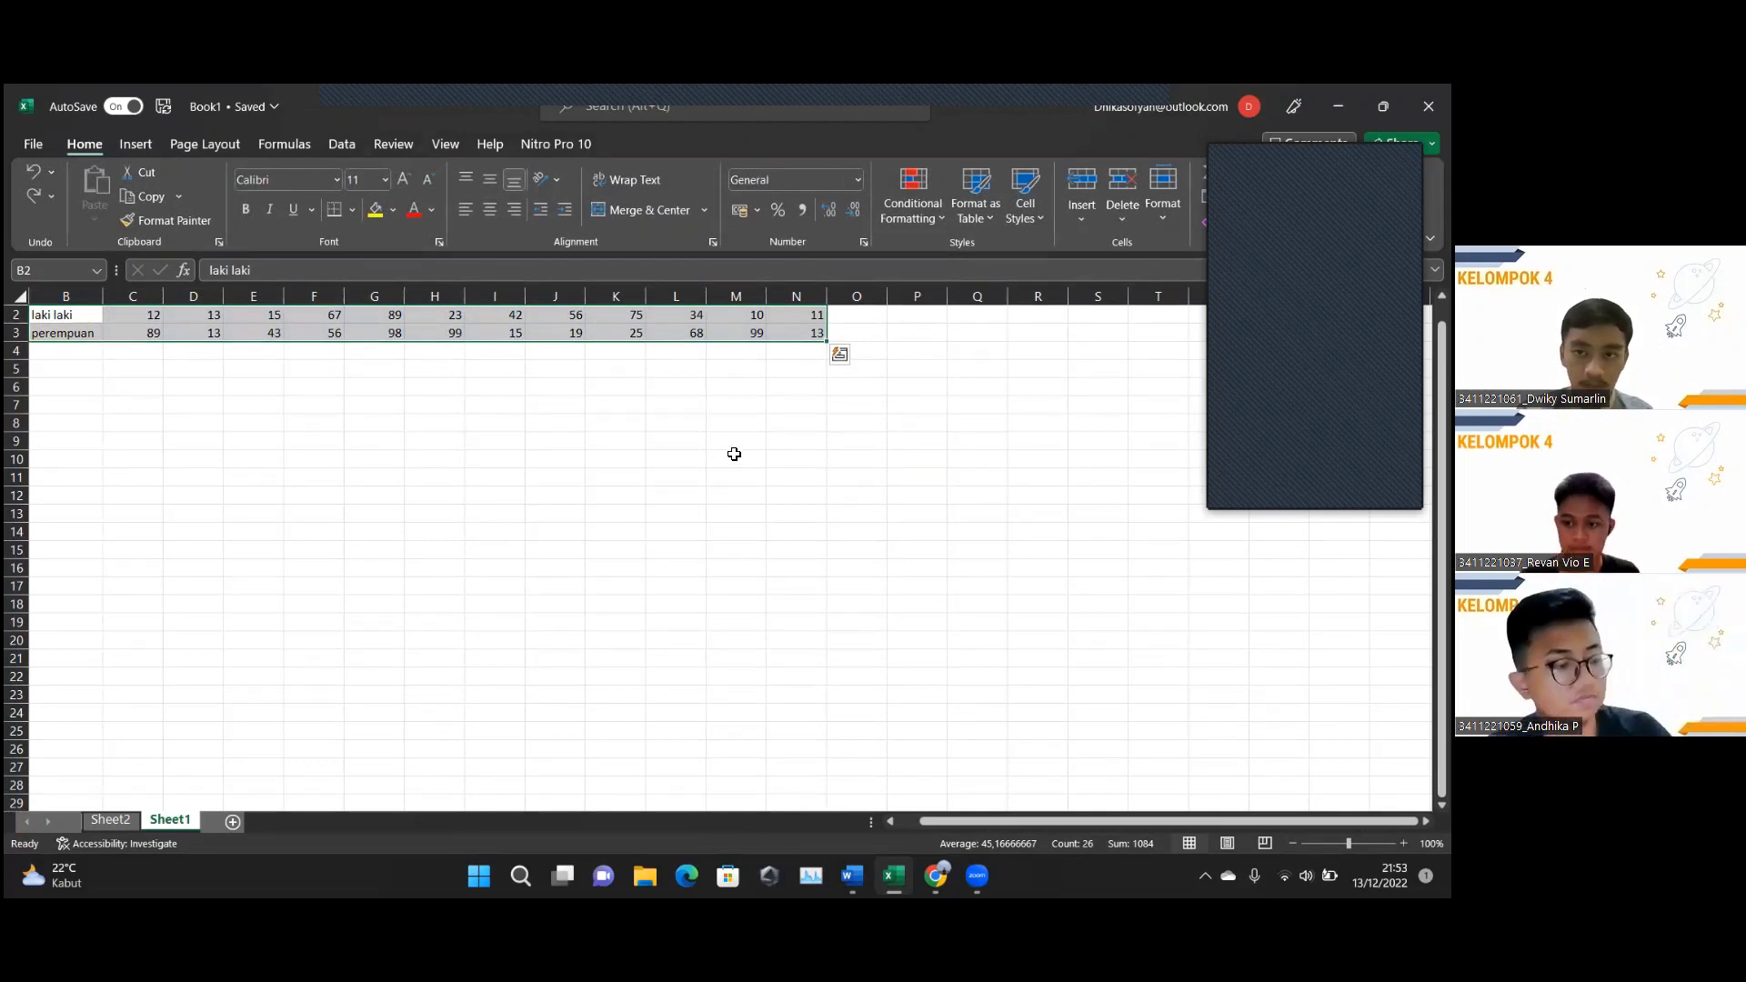
Select the monthly data range B2:K3 and bring up the Insert tab's PivotChart options.
{"action": "left_click", "coordinate": [216, 386]}
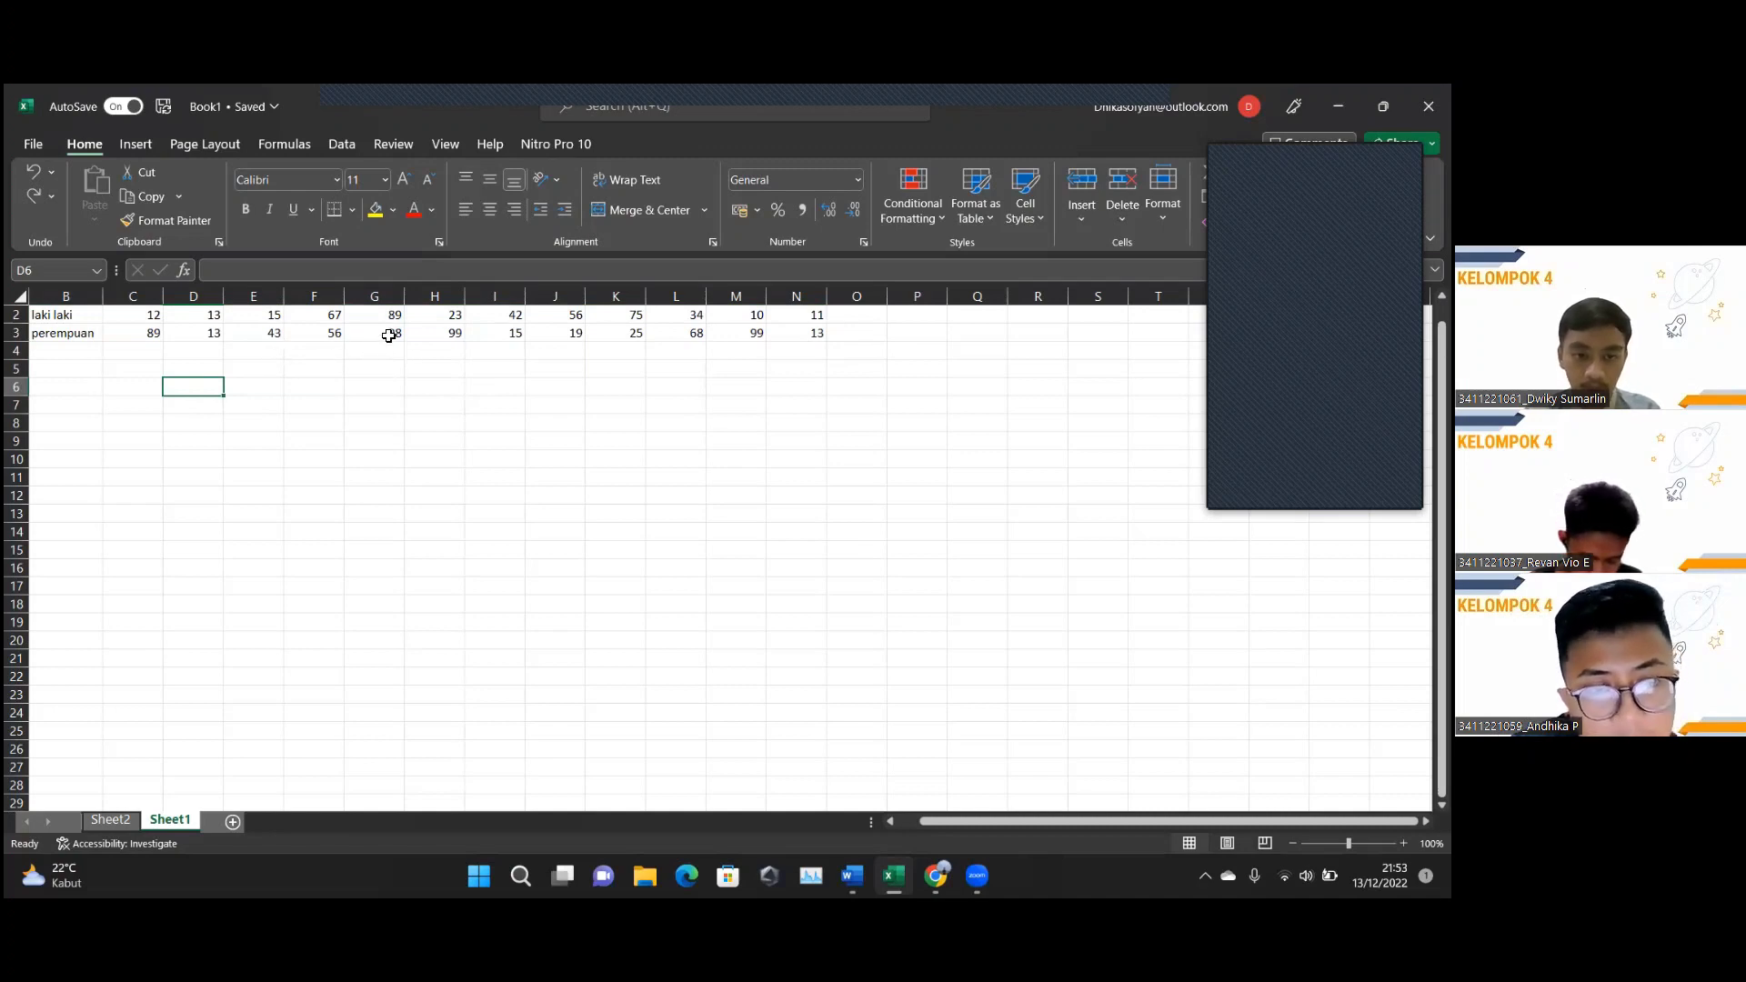
{"action": "left_click", "coordinate": [194, 334]}
{"action": "left_click", "coordinate": [122, 333]}
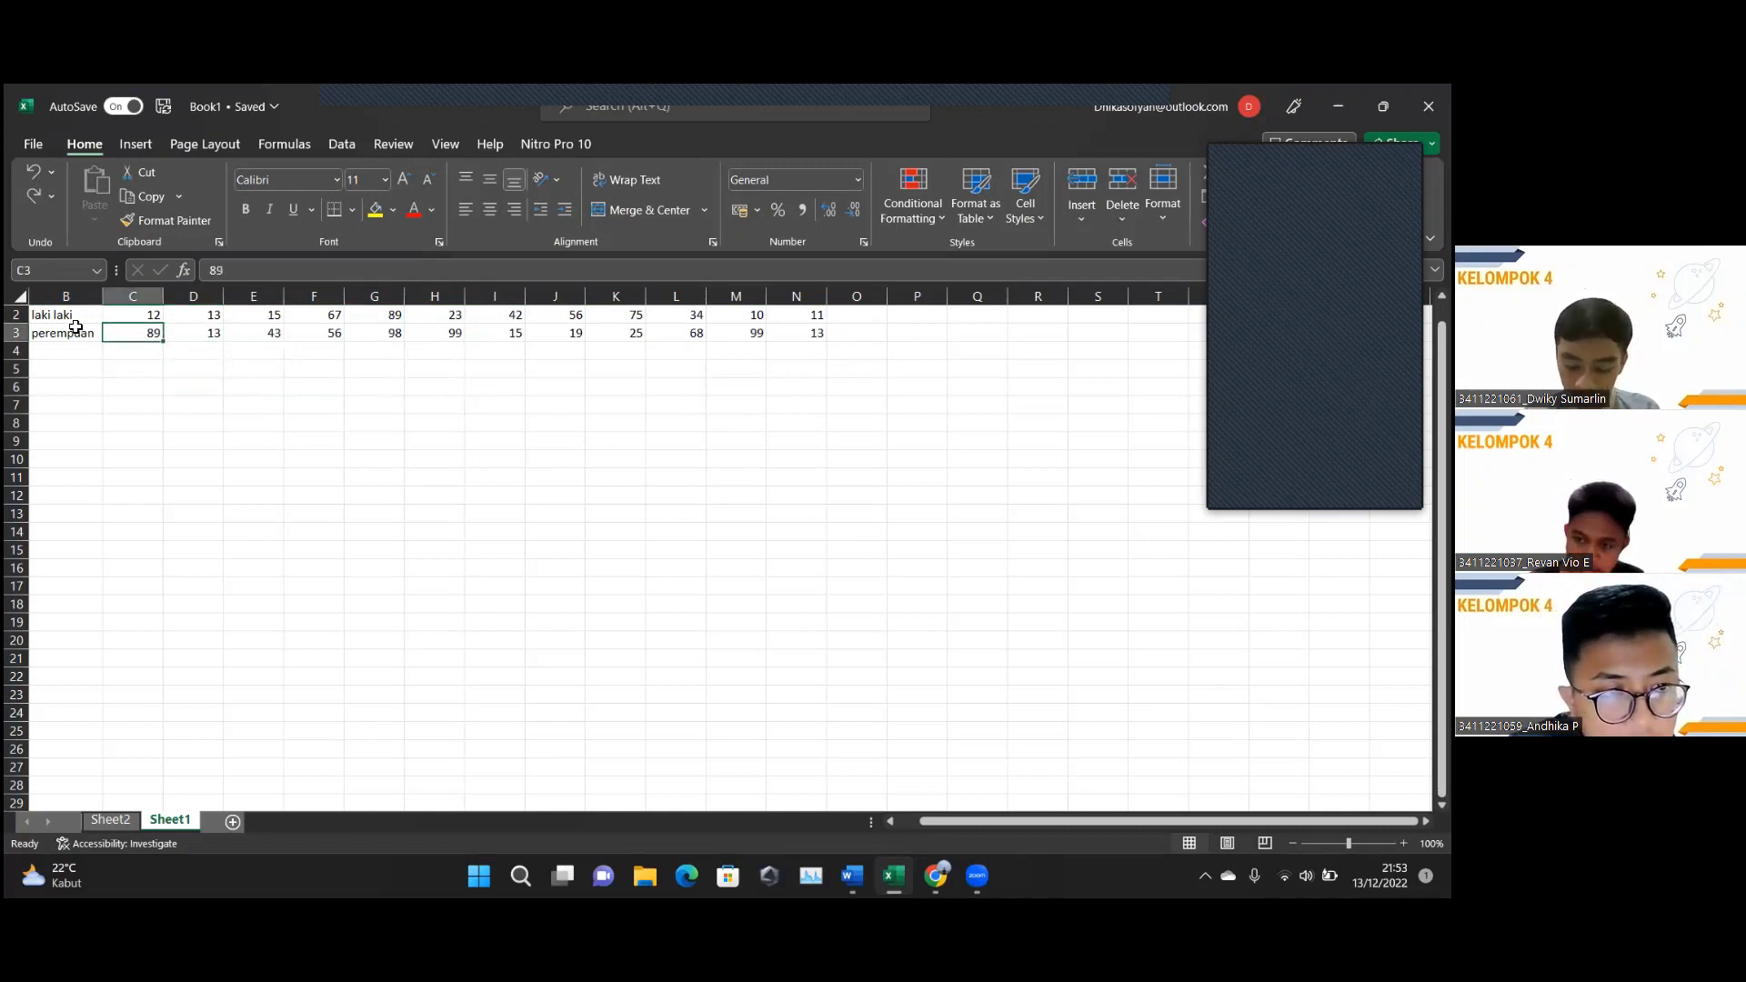
{"action": "left_click_drag", "start_coordinate": [58, 316], "coordinate": [804, 337]}
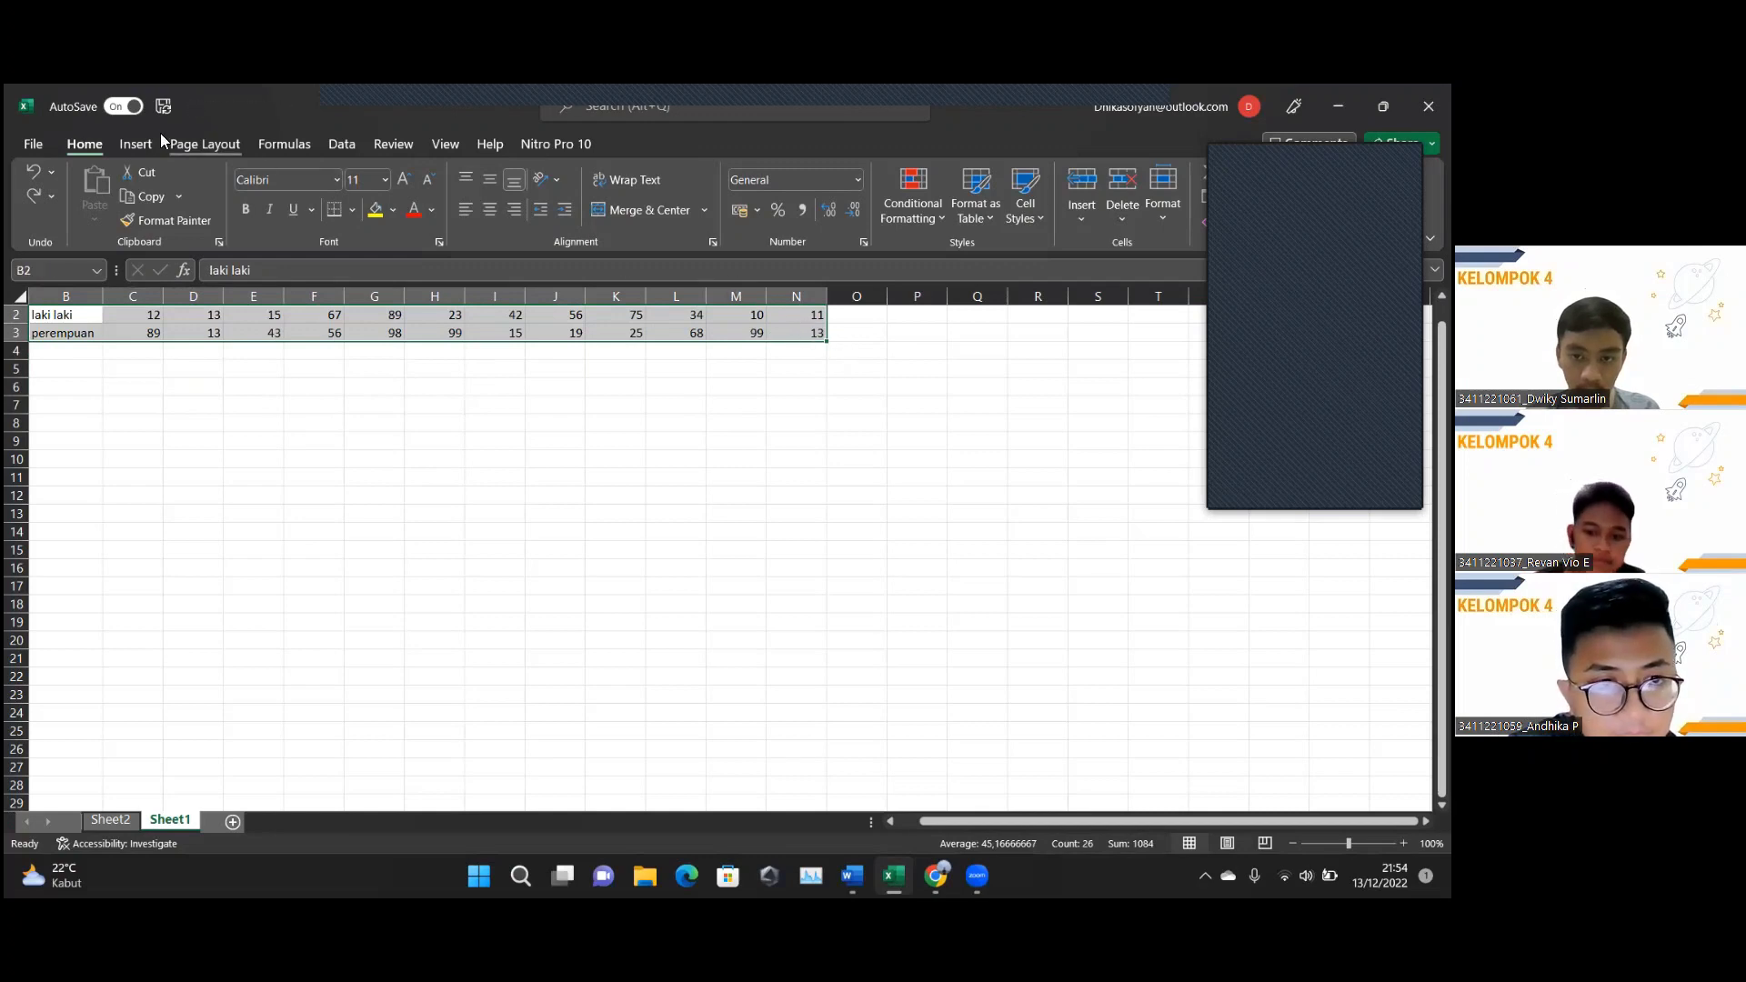
{"action": "left_click", "coordinate": [133, 145]}
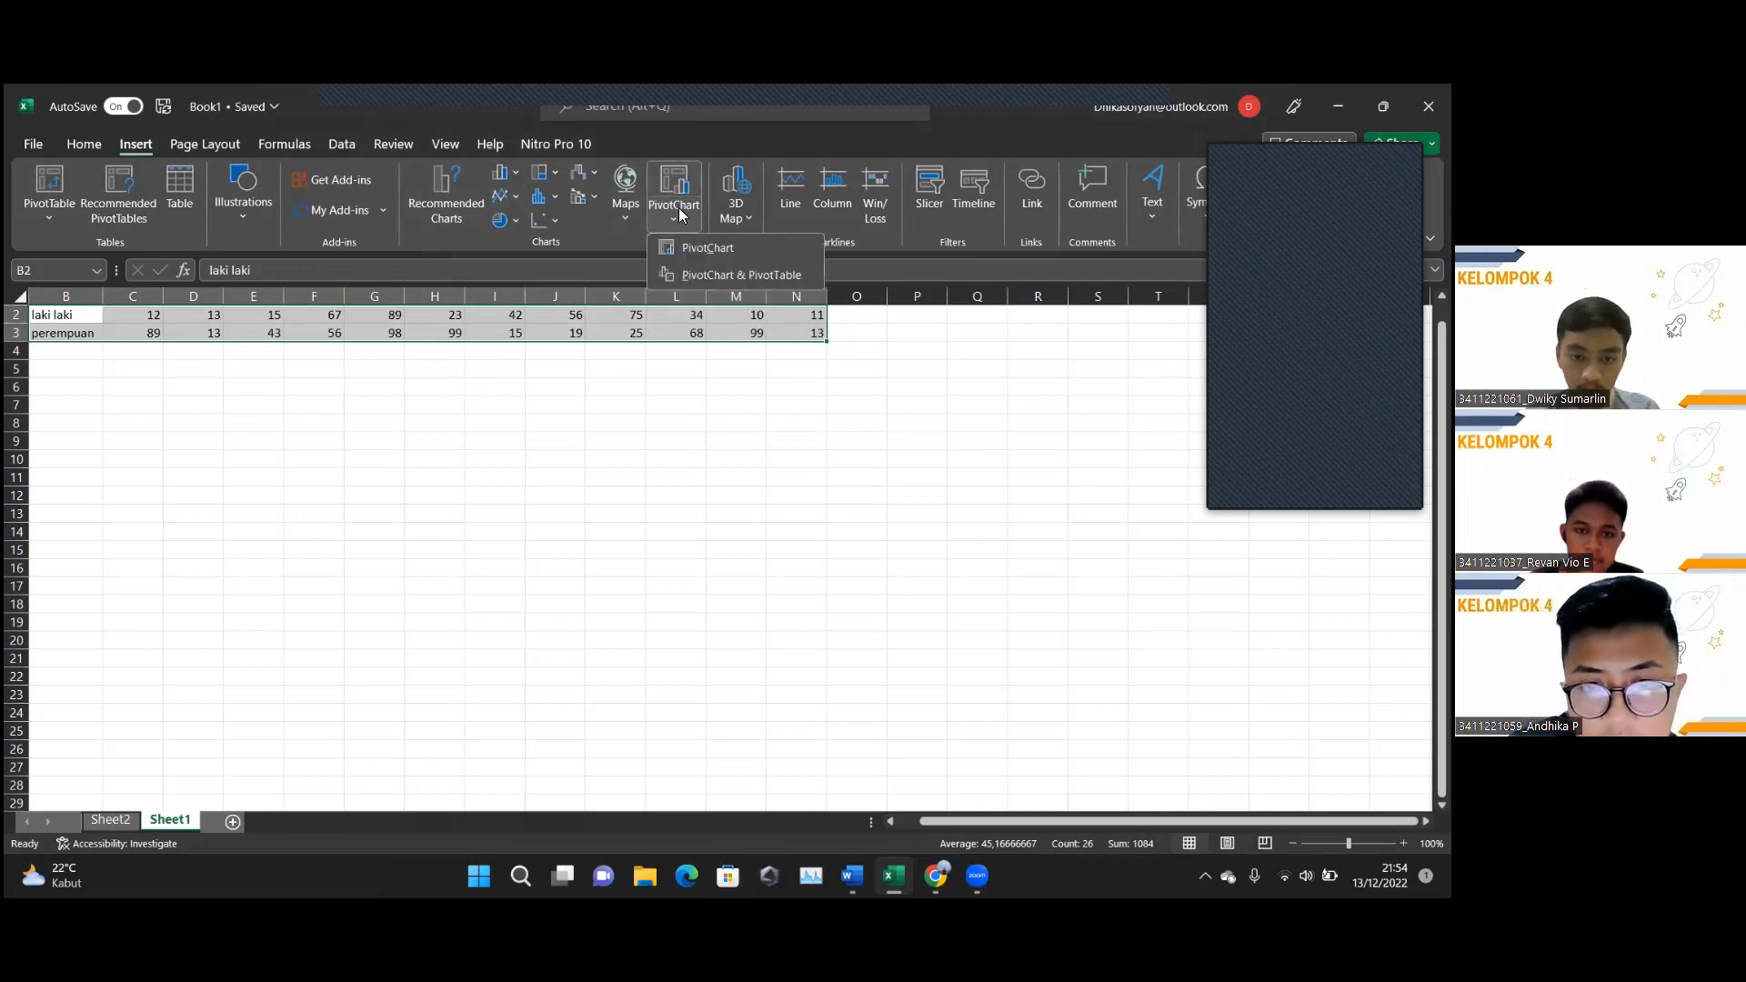
Create a PivotChart with PivotTable from Sheet1!$B$1:$N$3 on a new worksheet and reposition the chart.
{"action": "left_click", "coordinate": [733, 275]}
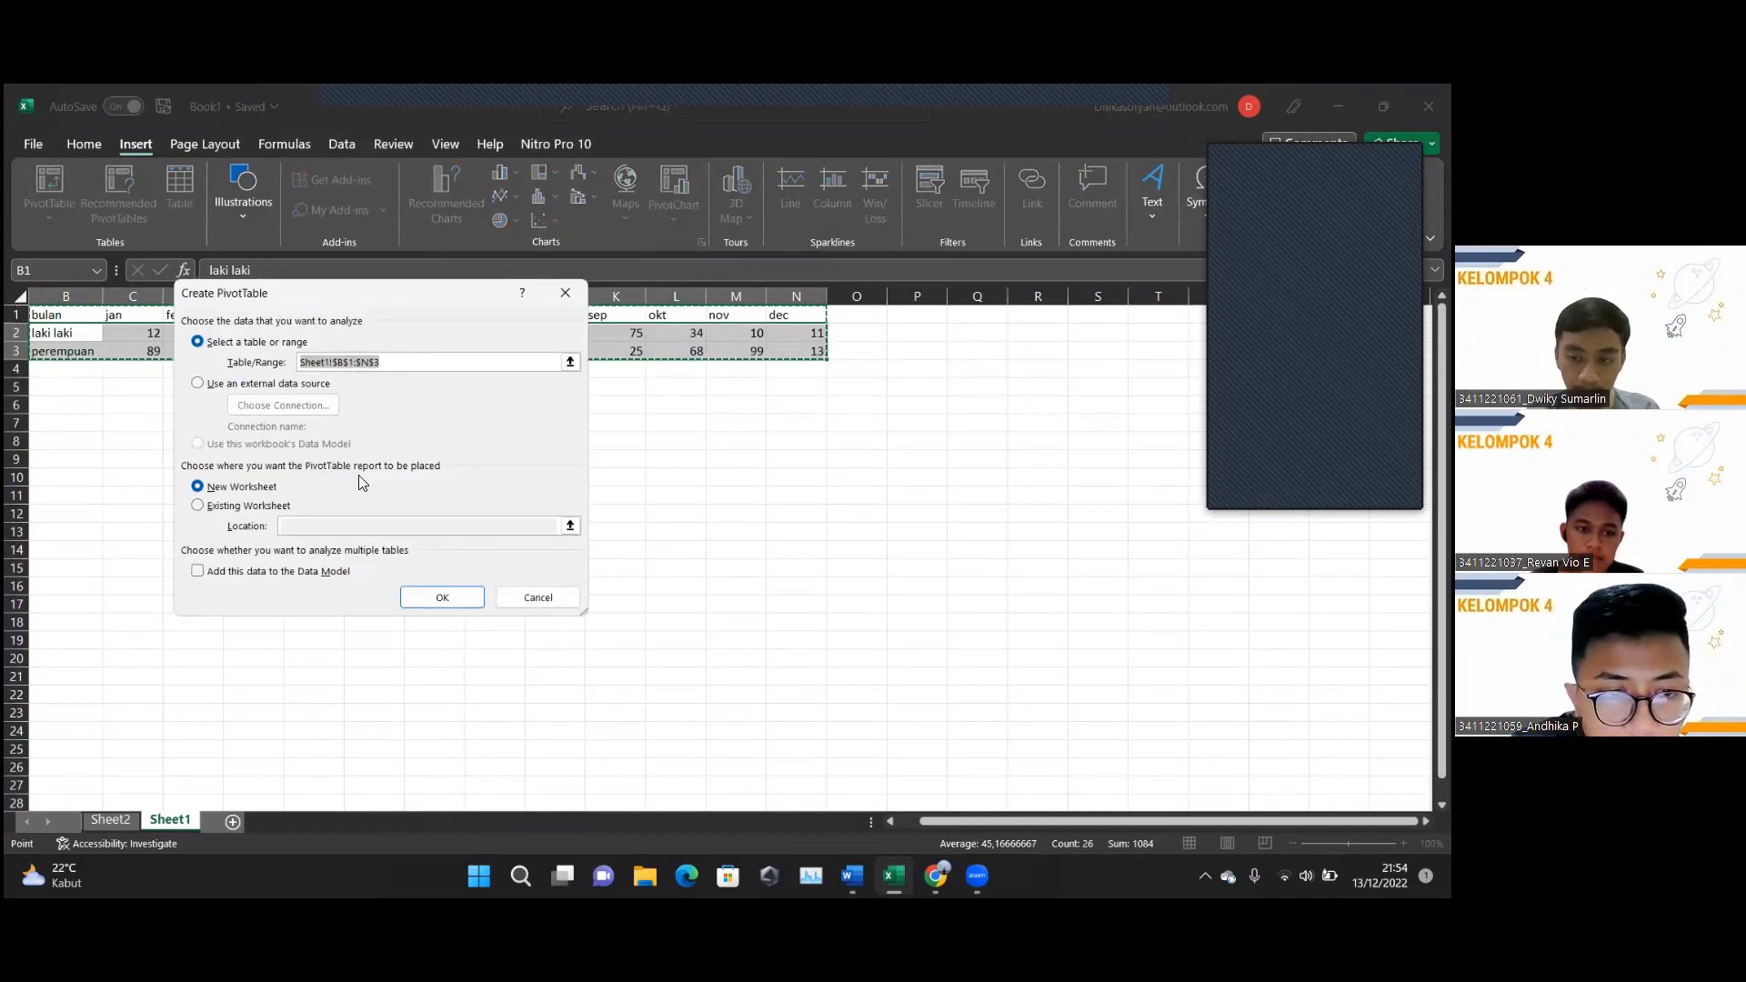
{"action": "left_click", "coordinate": [414, 364]}
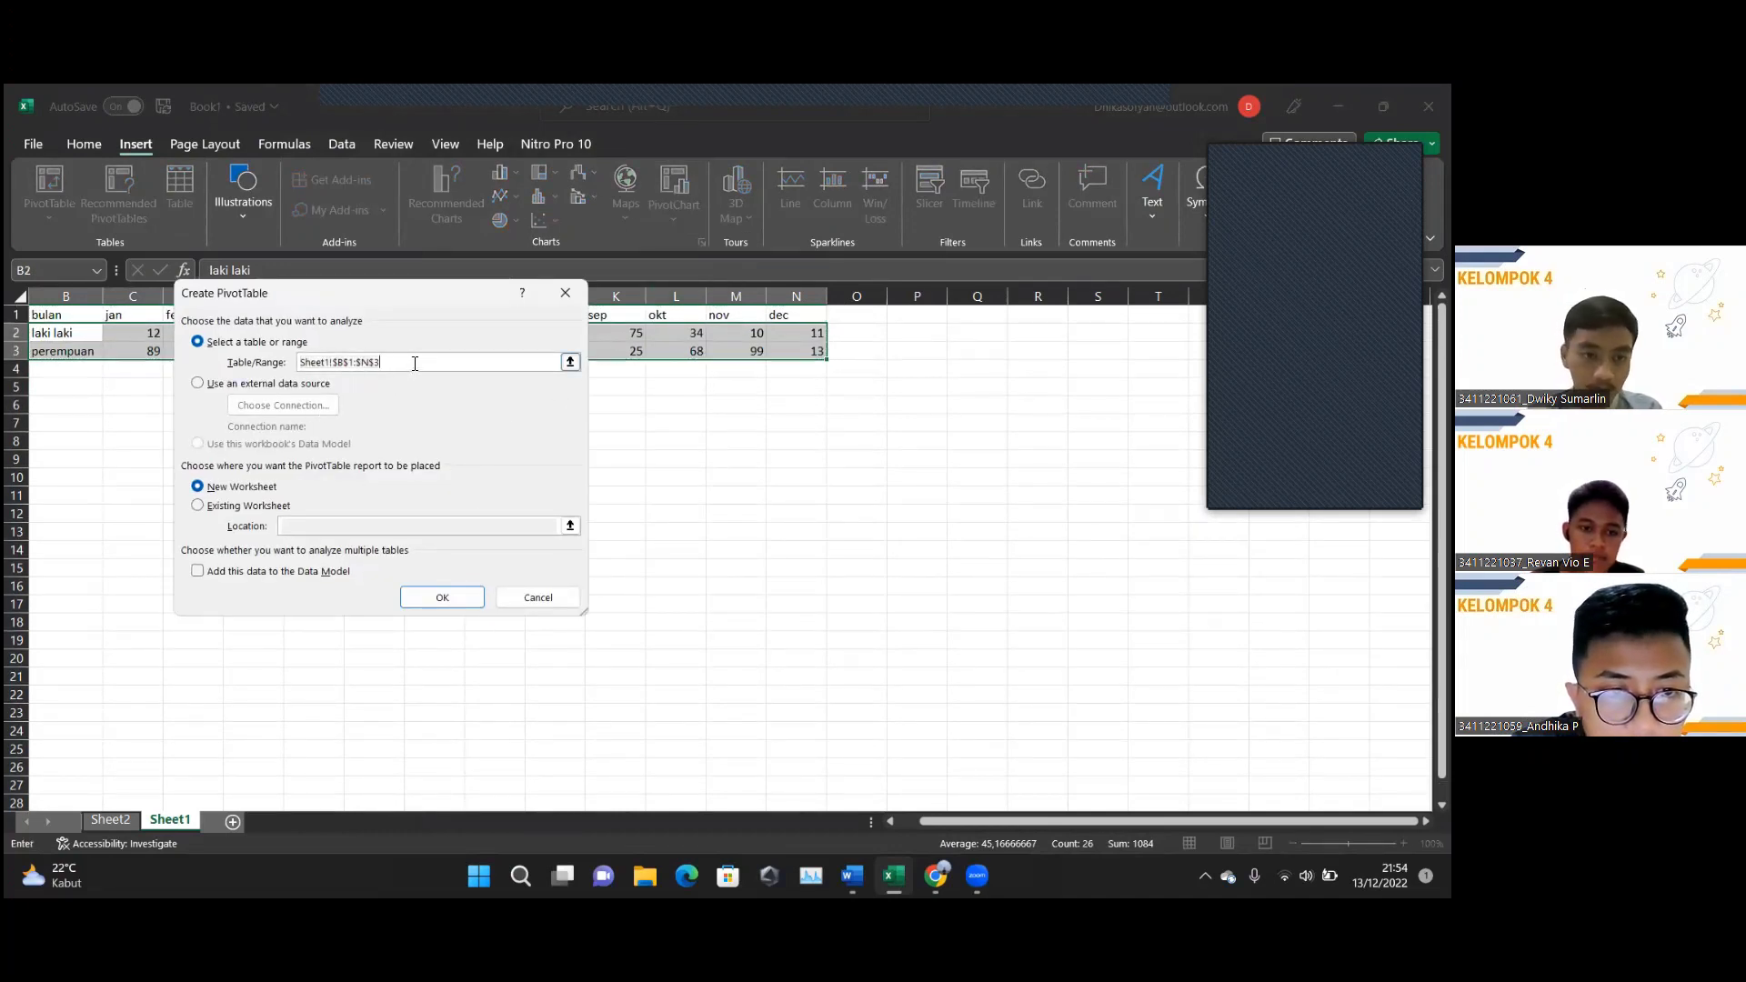
{"action": "left_click", "coordinate": [441, 597]}
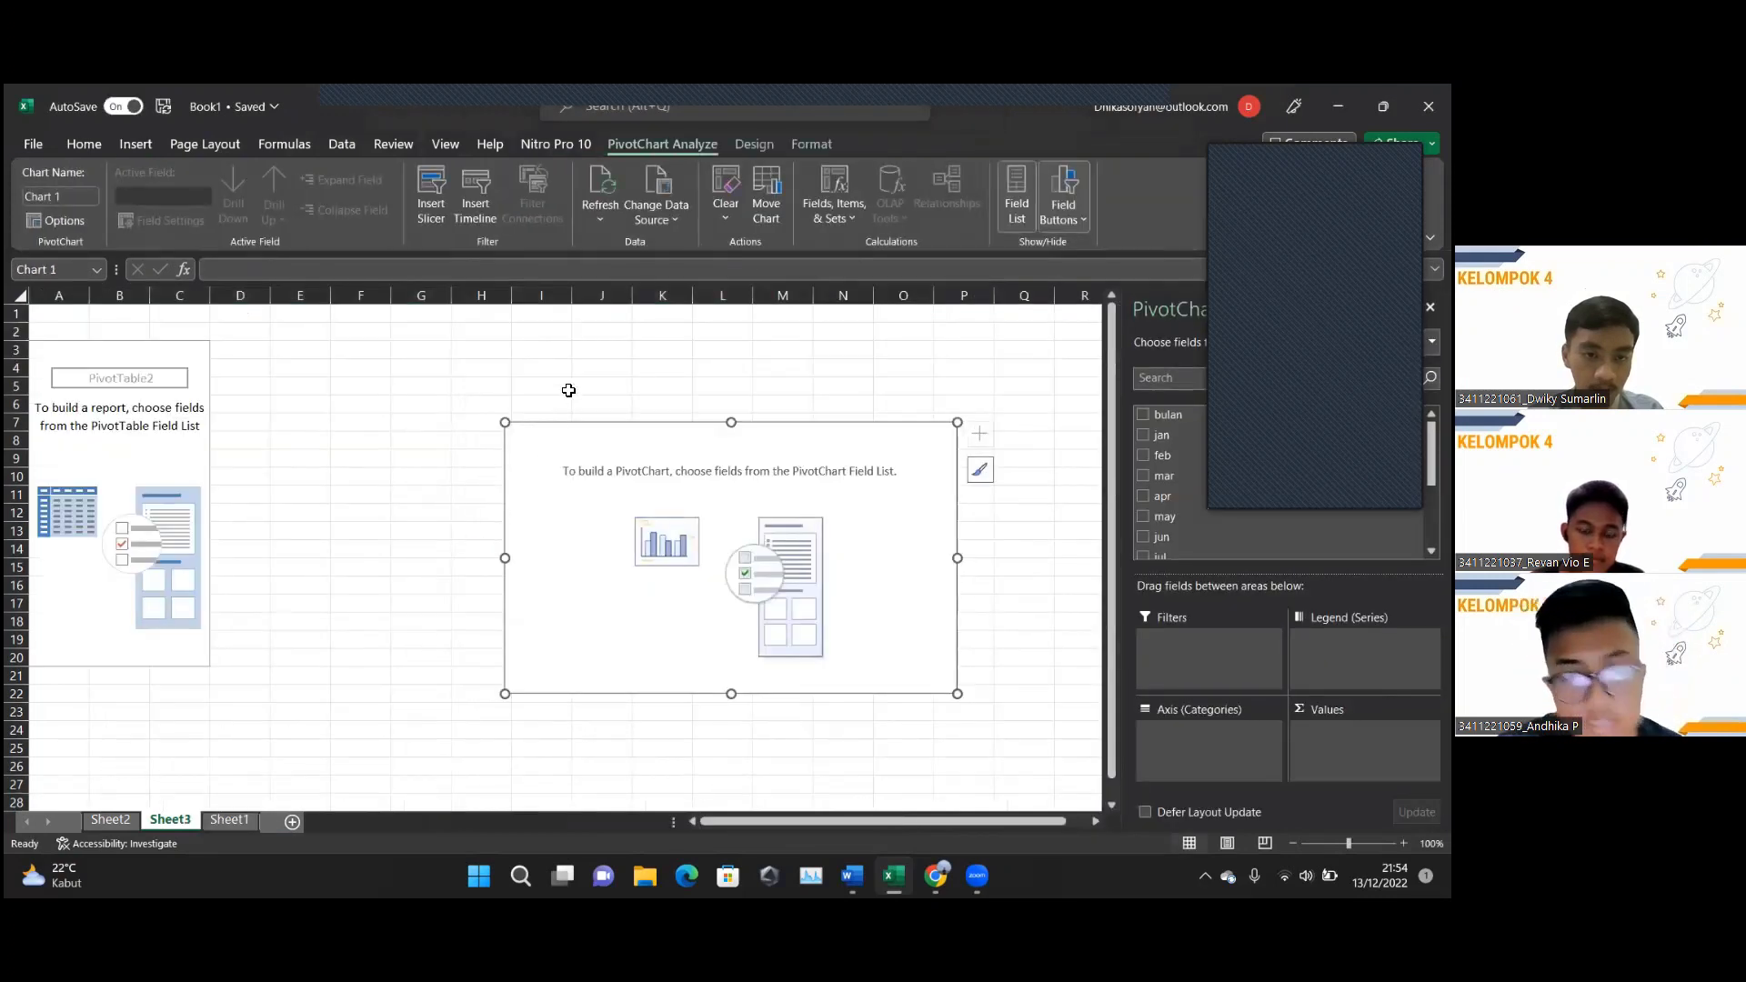
{"action": "left_click_drag", "start_coordinate": [661, 502], "coordinate": [554, 489]}
Return to Sheet1 and stop sharing the Excel screen in Zoom.
{"action": "left_click", "coordinate": [229, 820]}
{"action": "left_click", "coordinate": [170, 820]}
{"action": "left_click", "coordinate": [229, 819]}
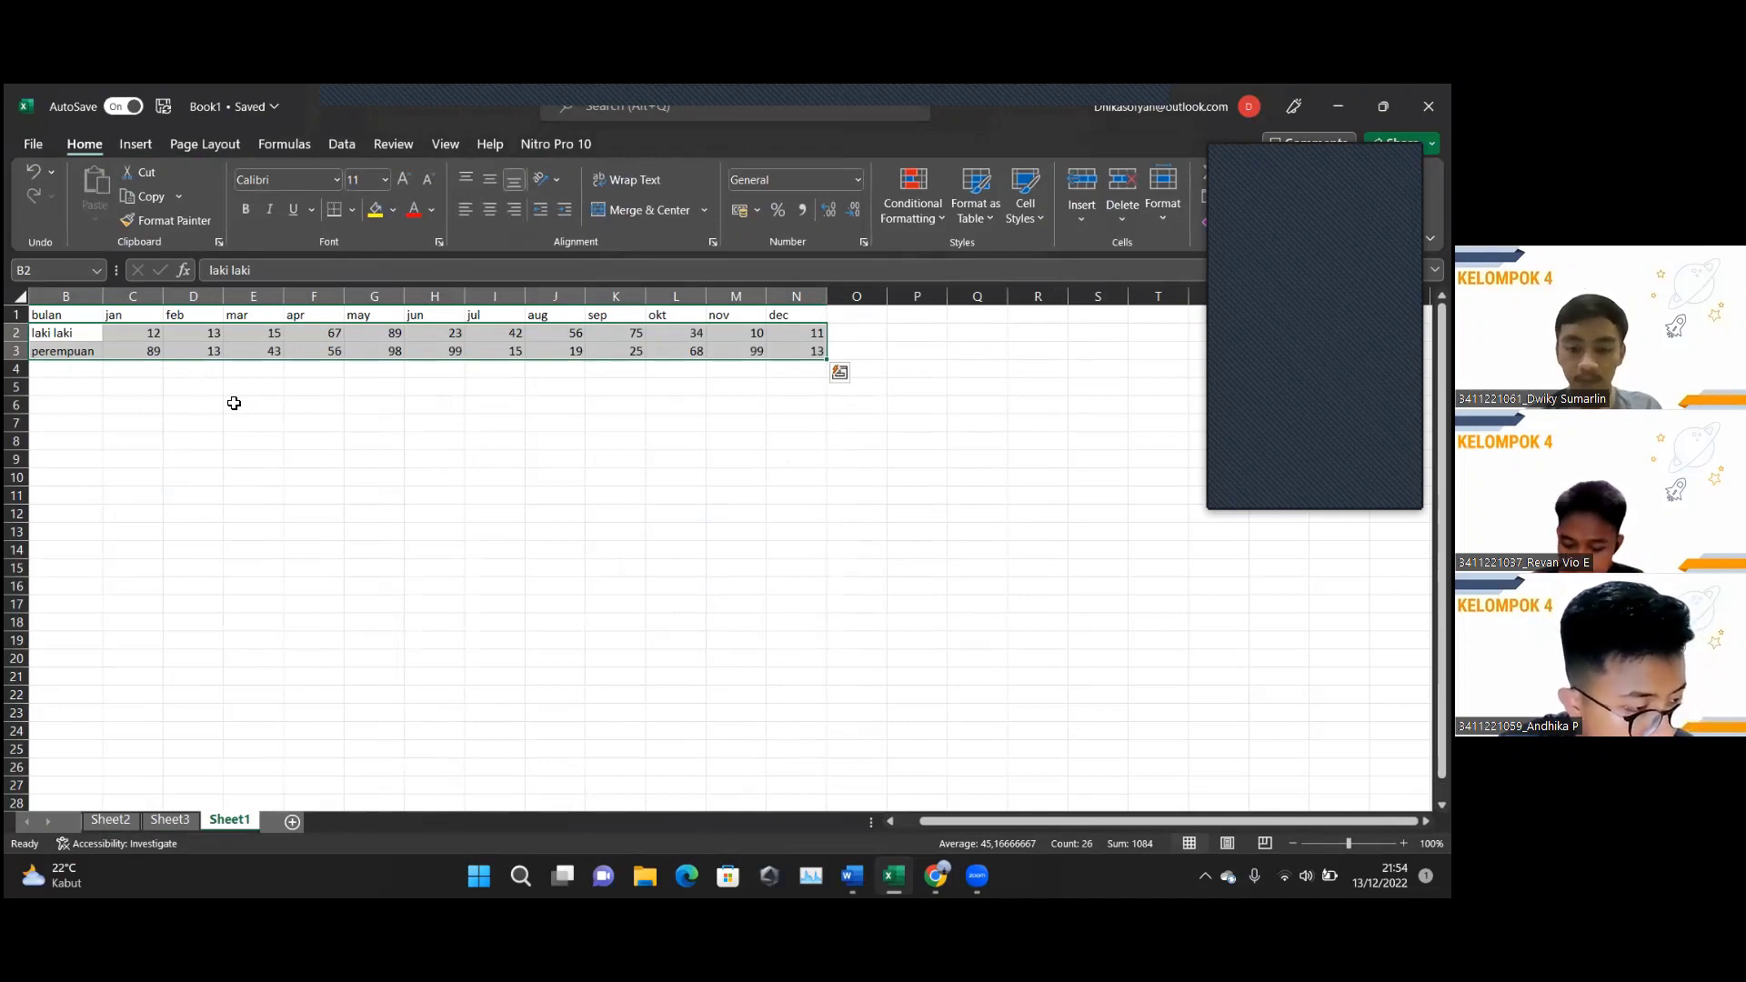
{"action": "left_click", "coordinate": [891, 94]}
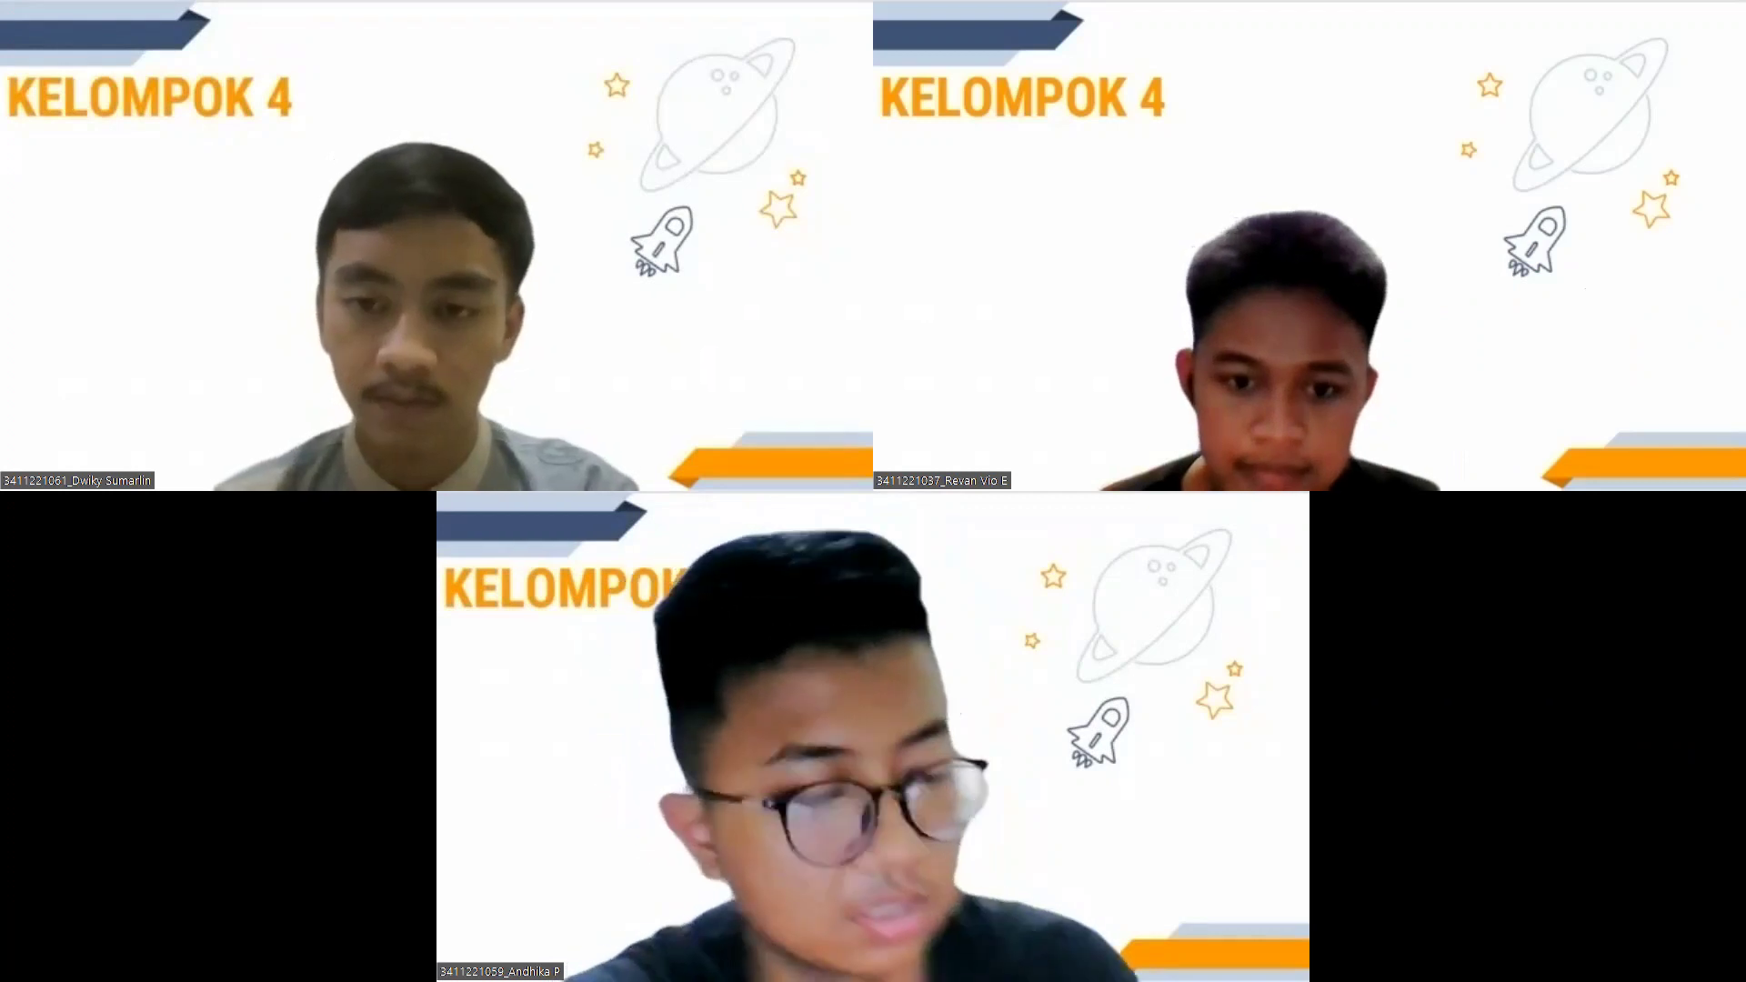